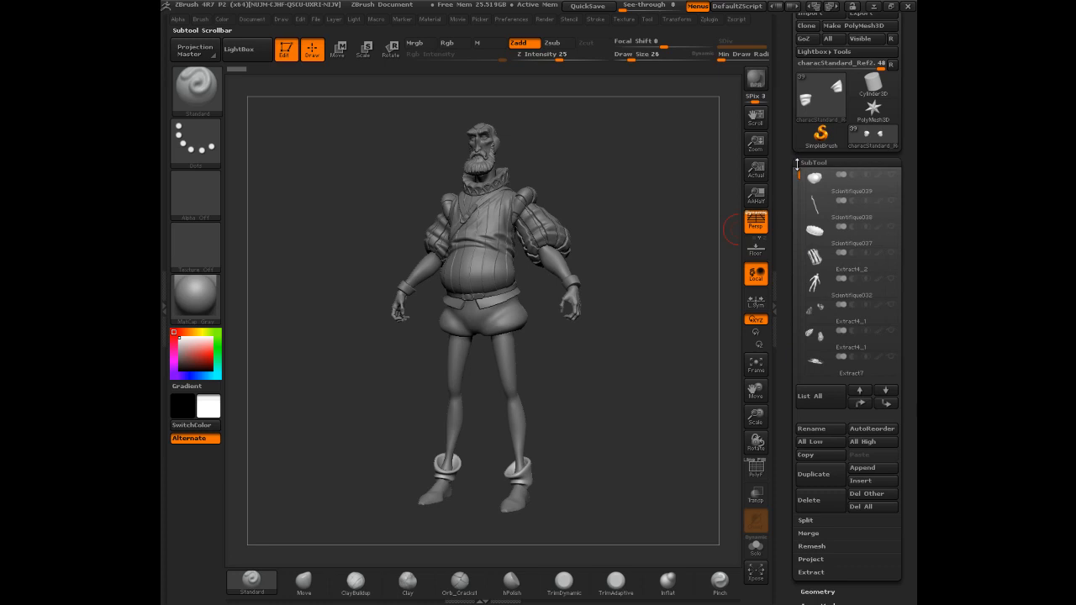
- Delete the hidden Scientifique039 subtool, suppressing the non-undoable operation note until the next restart
mouse_move(654, 228)
mouse_down()
mouse_move(664, 210)
mouse_move(698, 212)
mouse_up()
click(811, 185)
mouse_move(811, 252)
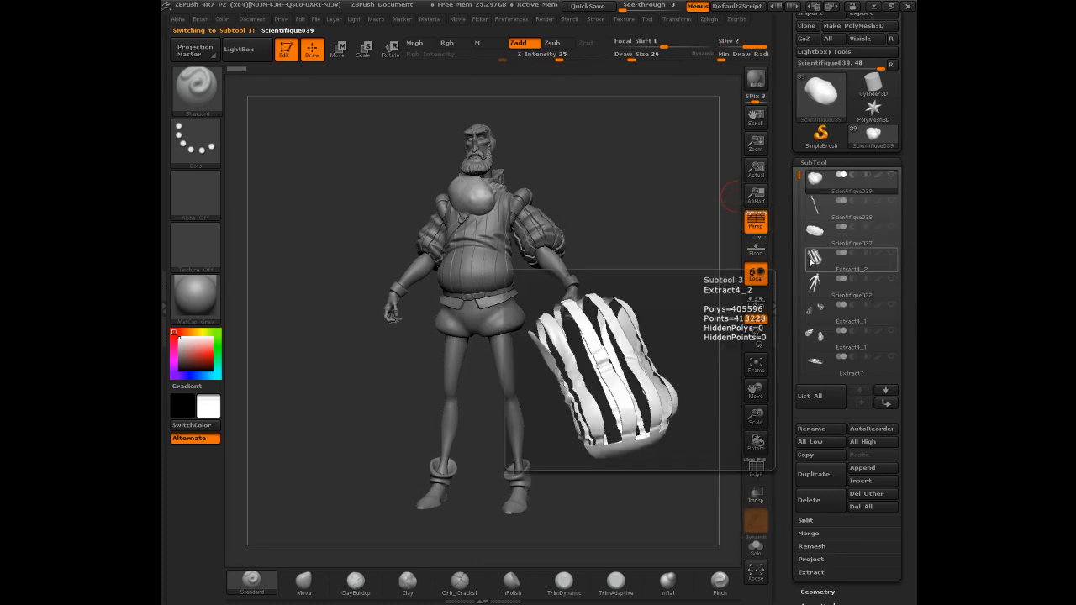
drag(699, 209, 716, 228)
click(814, 500)
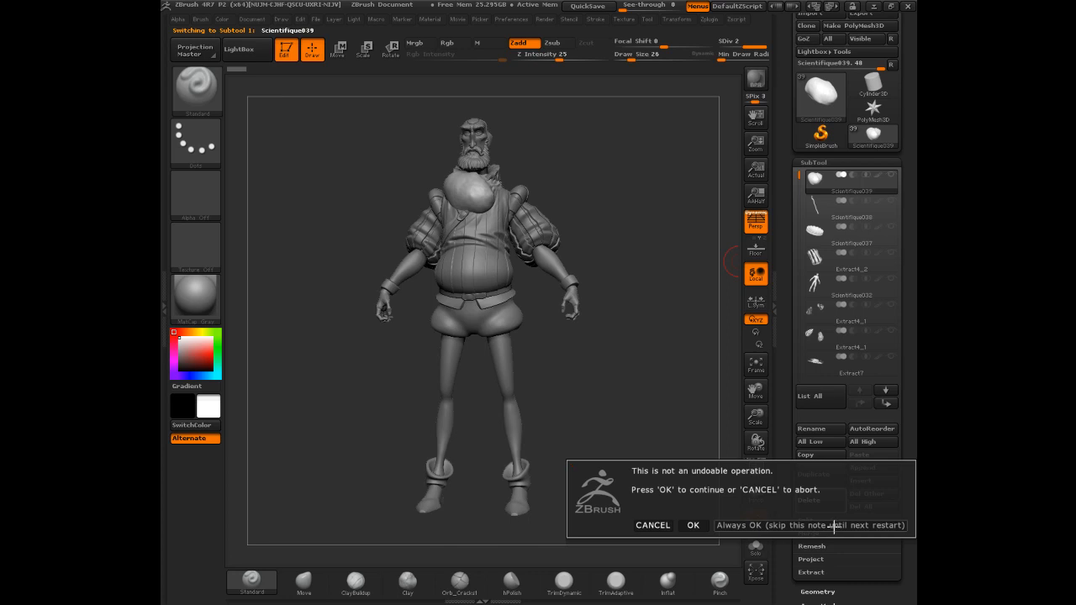
click(746, 528)
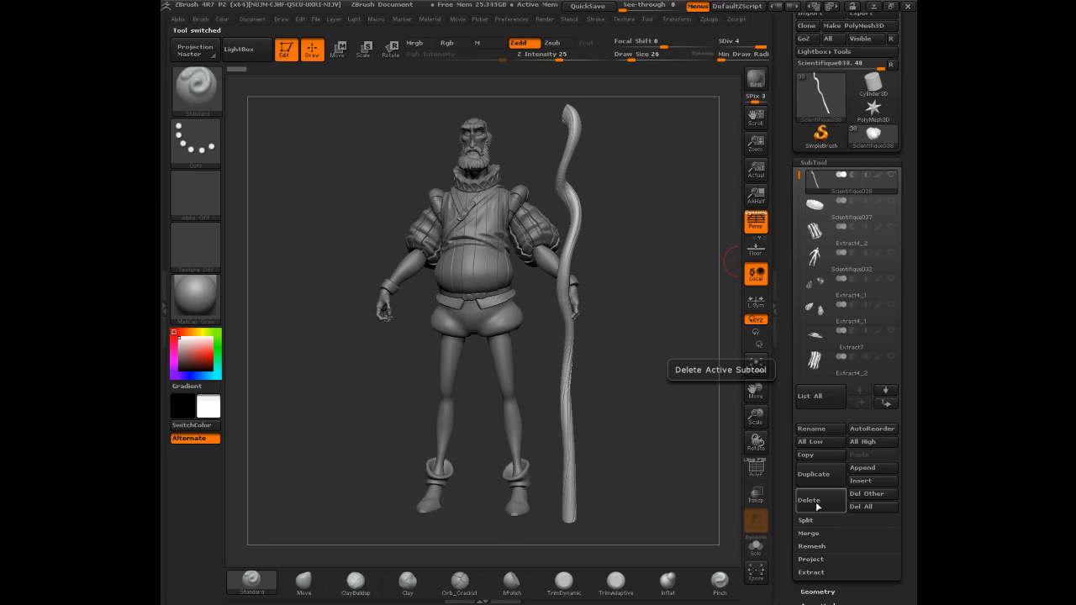
- Delete the remaining hidden subtools one by one, from Scientifique038 down to the first visible subtool, Extract5
click(815, 505)
click(816, 505)
click(815, 505)
click(817, 505)
click(817, 504)
click(817, 505)
click(817, 504)
click(816, 504)
click(816, 504)
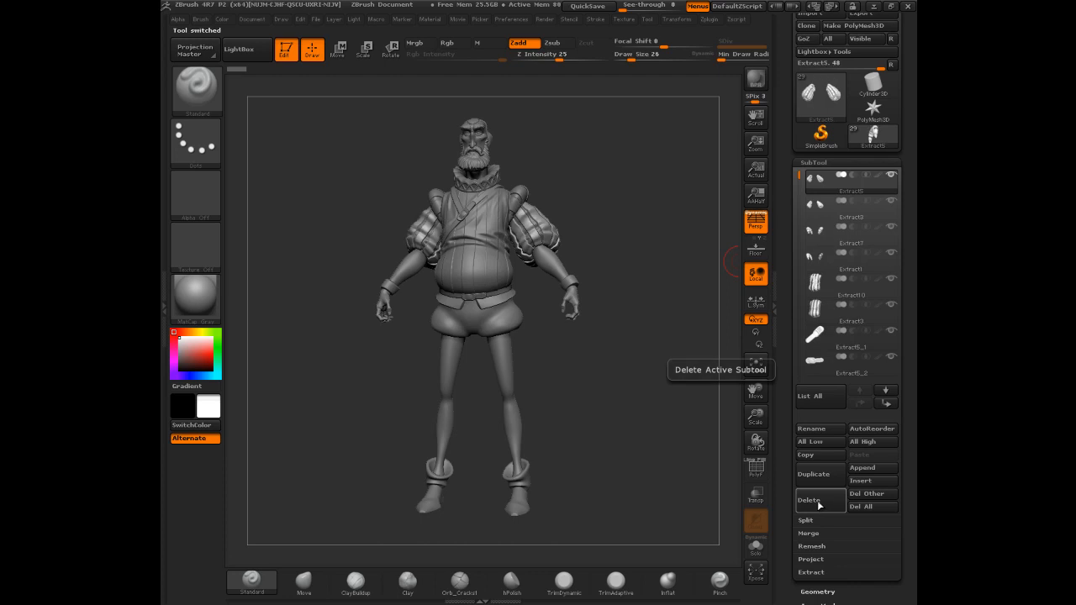
mouse_move(810, 181)
mouse_move(800, 177)
mouse_down()
mouse_move(799, 317)
mouse_move(799, 158)
mouse_up()
drag(661, 236, 666, 232)
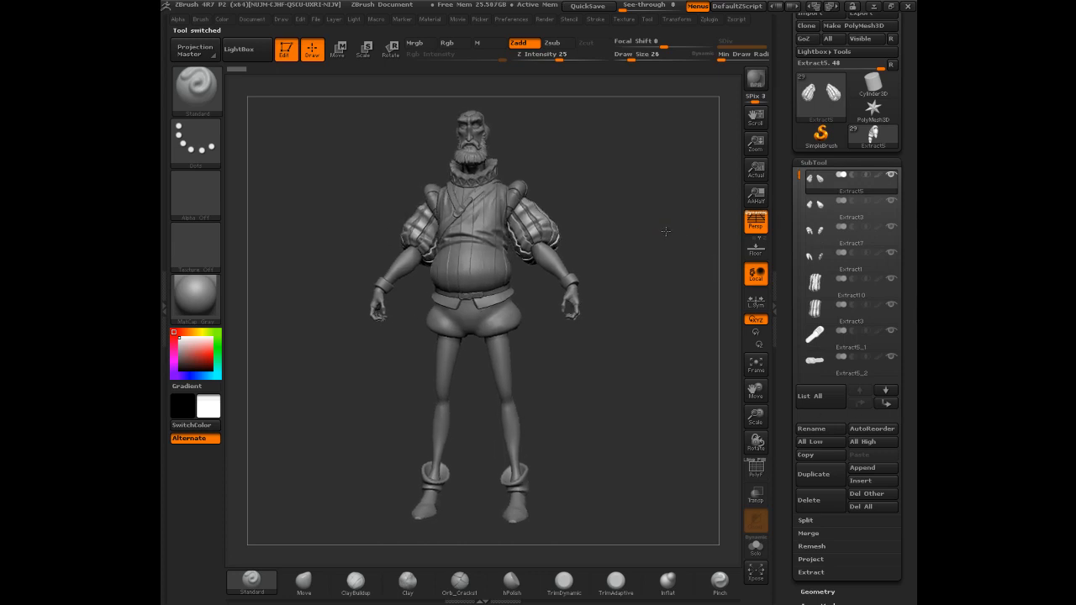
- Select the boot cuff subtool and mask with MaskLasso so that only the cuff on the character's left leg stays editable
drag(638, 421, 537, 394)
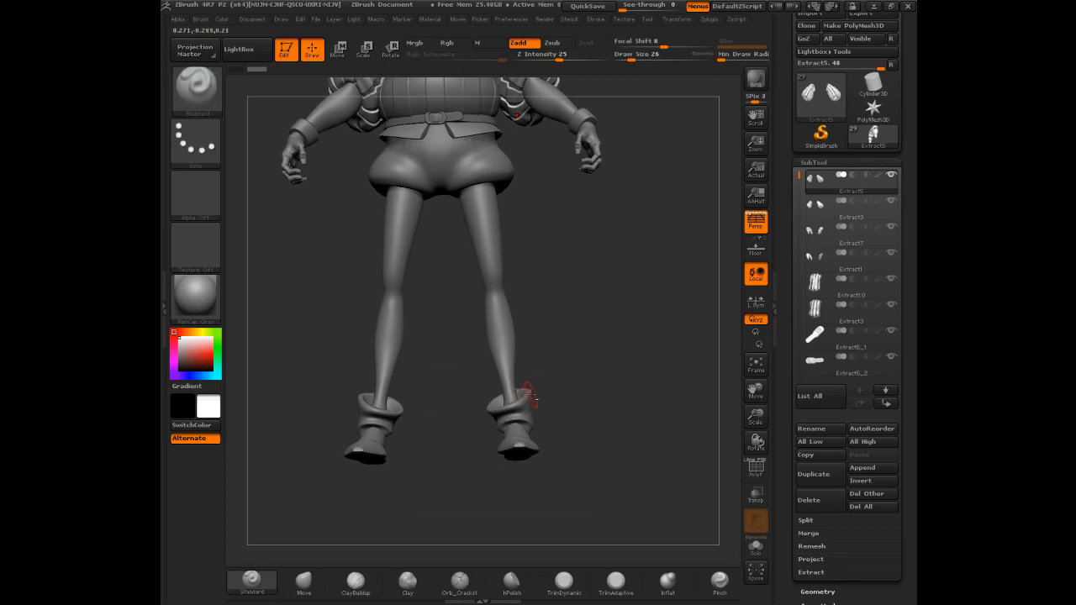
alt+click(529, 395)
drag(538, 384, 504, 414)
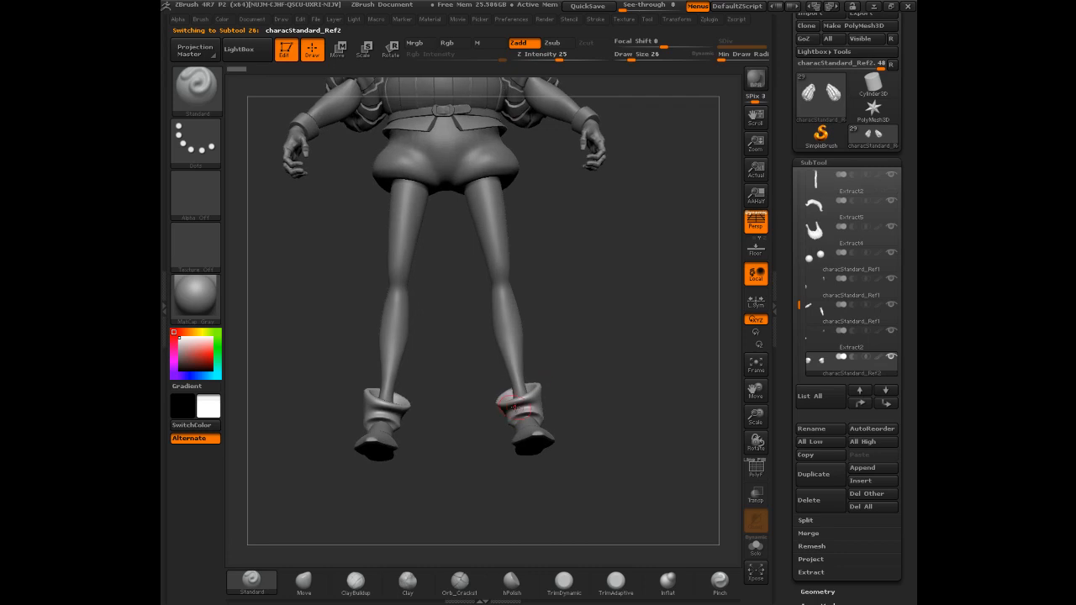
ctrl+drag(543, 348, 475, 409)
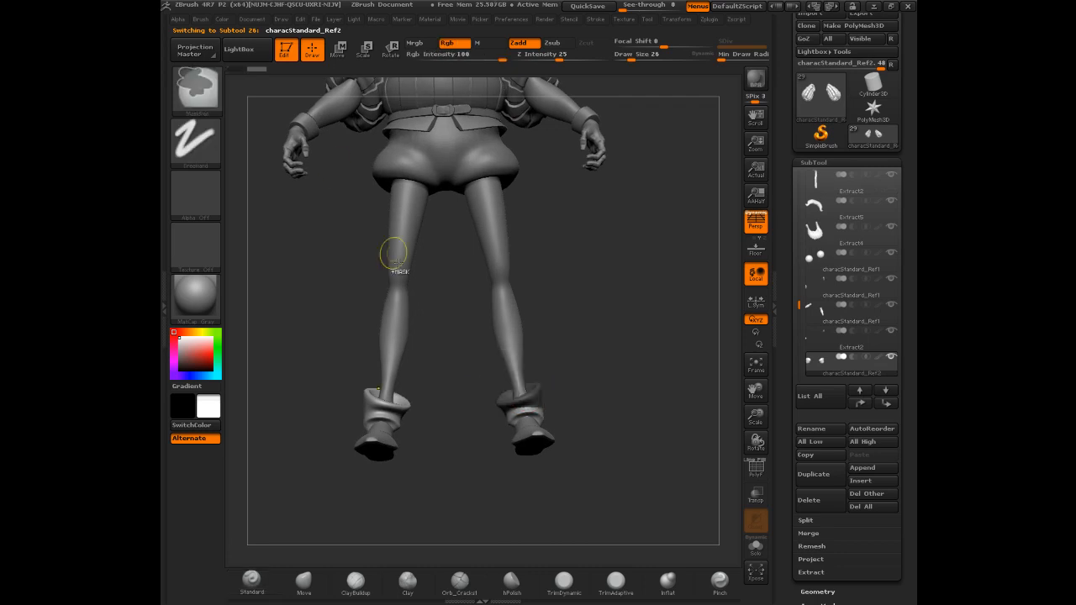
ctrl+click(196, 88)
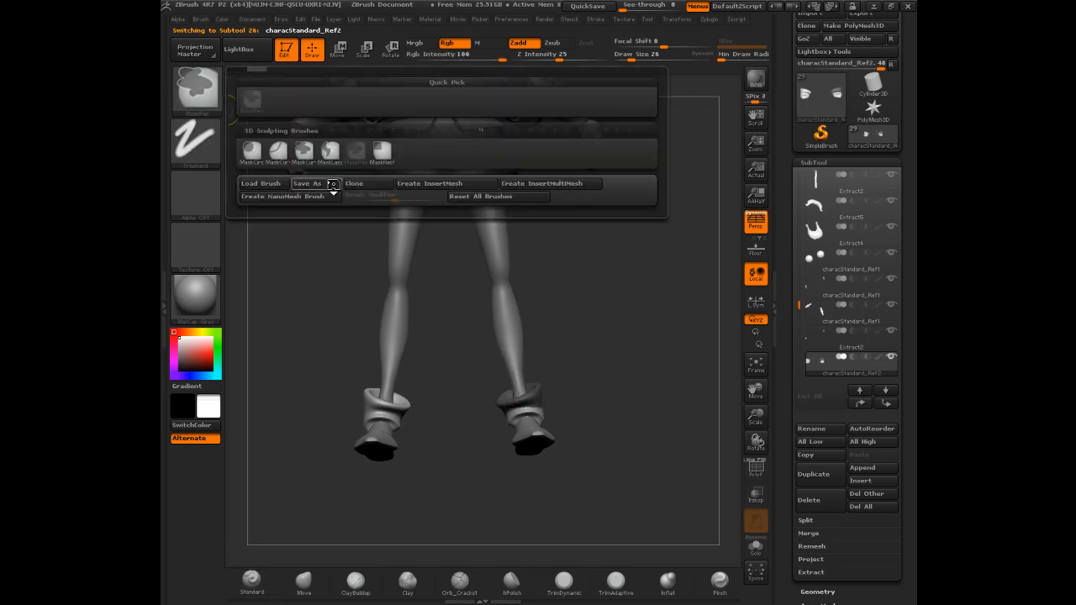
click(330, 151)
mouse_move(550, 341)
ctrl+mouse_down()
mouse_move(492, 370)
mouse_move(509, 409)
mouse_move(541, 384)
mouse_move(406, 81)
ctrl+mouse_up()
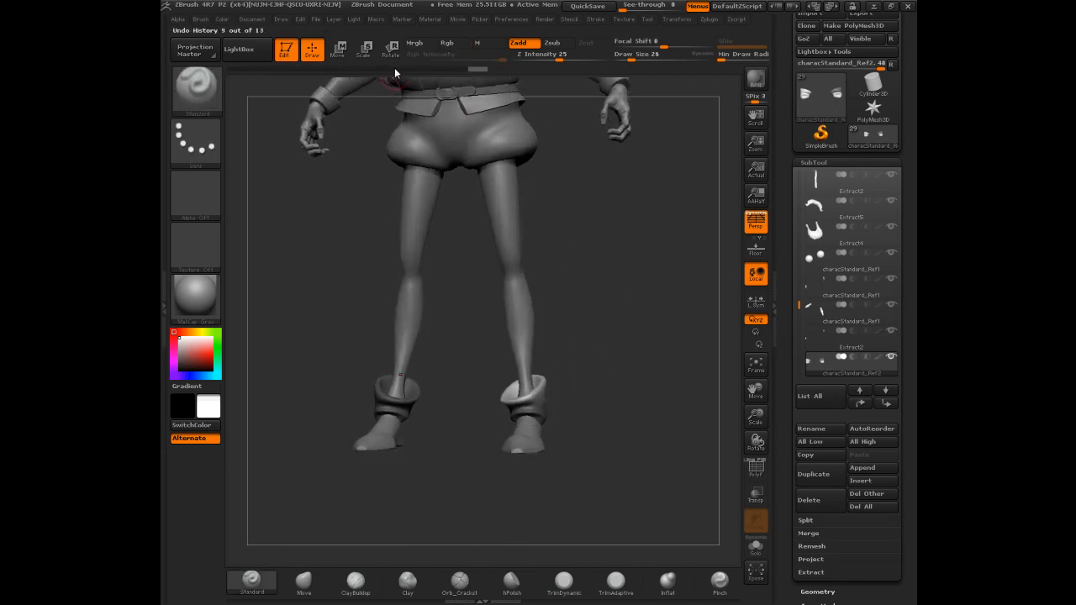
- Reposition and rotate the unmasked cuff on the character's left leg with the transpose line so it sits upright
click(338, 49)
drag(577, 302, 588, 309)
mouse_move(531, 402)
shift+mouse_down()
mouse_move(530, 307)
mouse_move(530, 336)
shift+mouse_up()
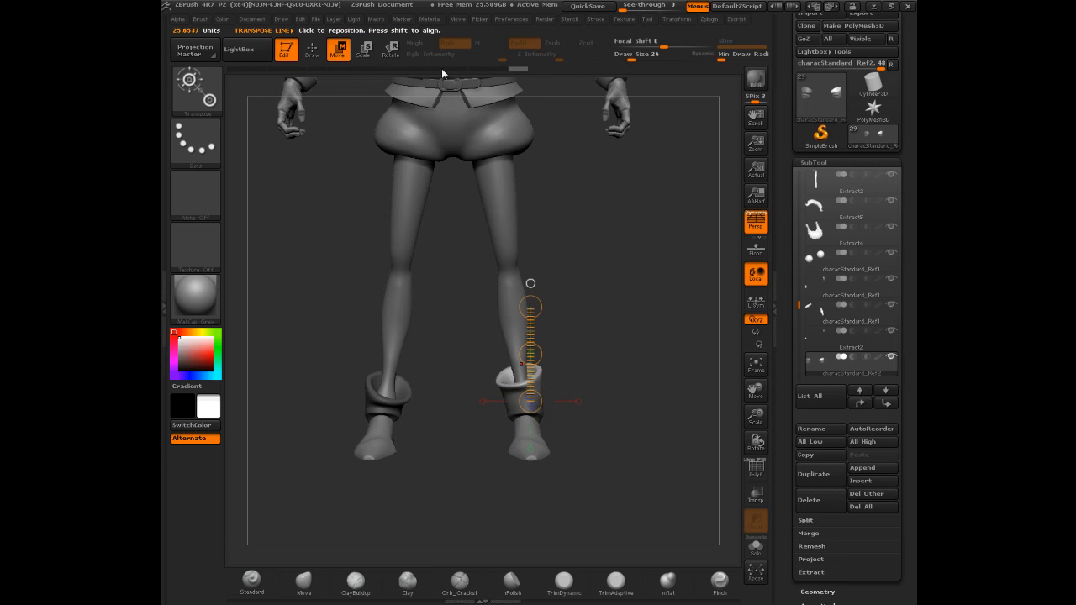
click(390, 49)
mouse_move(599, 236)
mouse_down()
mouse_move(572, 259)
mouse_move(539, 341)
mouse_move(493, 387)
mouse_move(486, 379)
mouse_move(515, 380)
mouse_up()
click(339, 50)
shift+drag(533, 340, 395, 126)
click(324, 54)
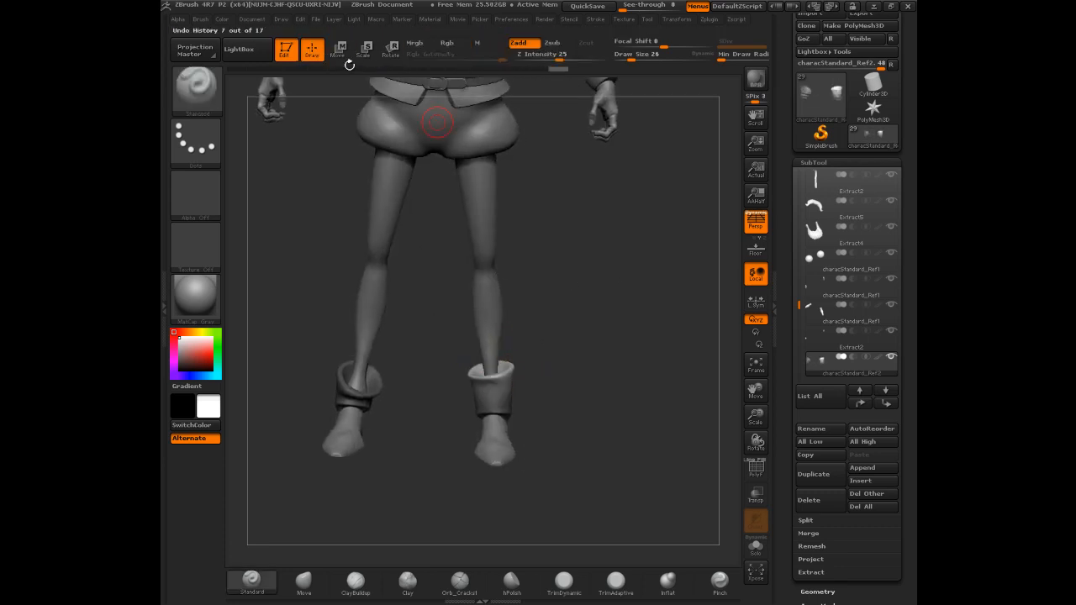
mouse_move(627, 282)
alt+mouse_down()
mouse_move(619, 269)
mouse_move(629, 295)
mouse_move(628, 222)
mouse_move(642, 264)
mouse_move(639, 239)
alt+mouse_up()
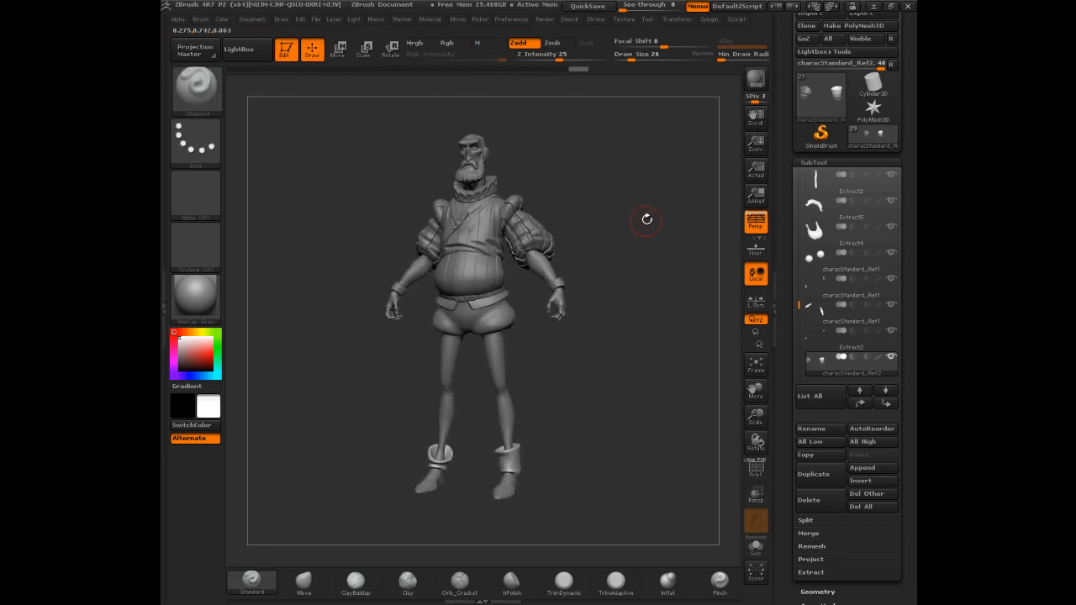
mouse_move(646, 191)
mouse_down()
mouse_move(688, 238)
mouse_move(657, 220)
mouse_move(658, 190)
mouse_up()
- Save the tool as Scientifique040_ExportHigh.ZTL in the ZB4R7p2 folder
scroll(893, 45, up, 3)
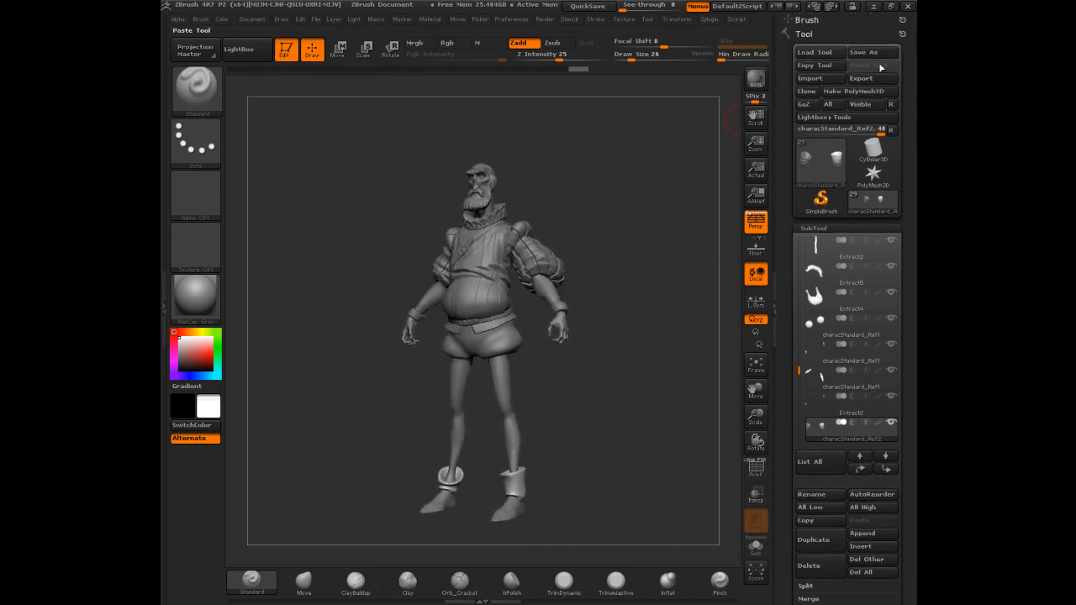
click(873, 52)
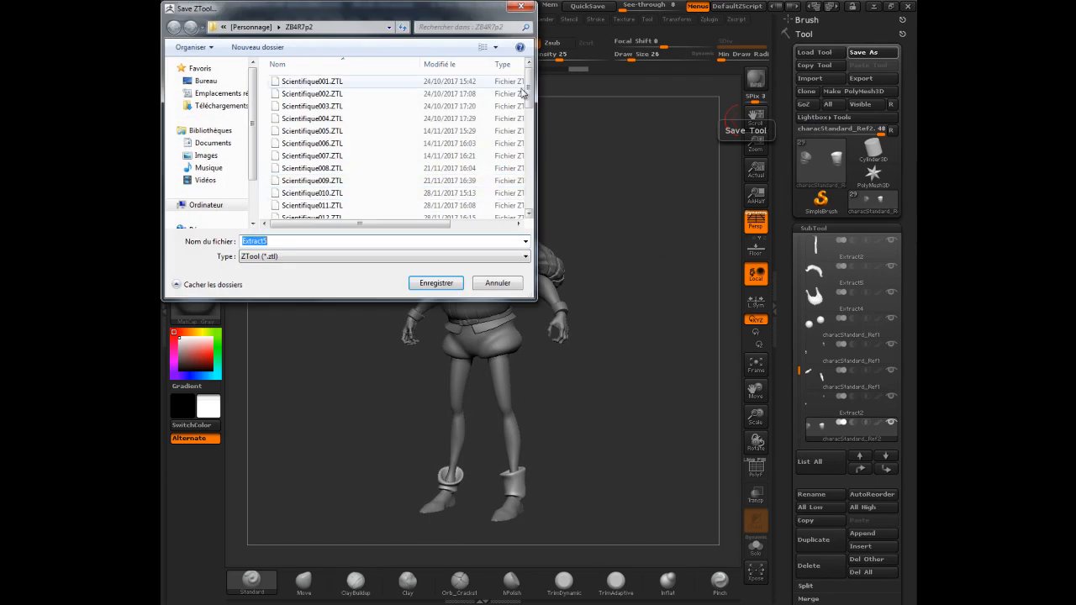
drag(529, 89, 534, 192)
click(320, 212)
drag(284, 240, 291, 242)
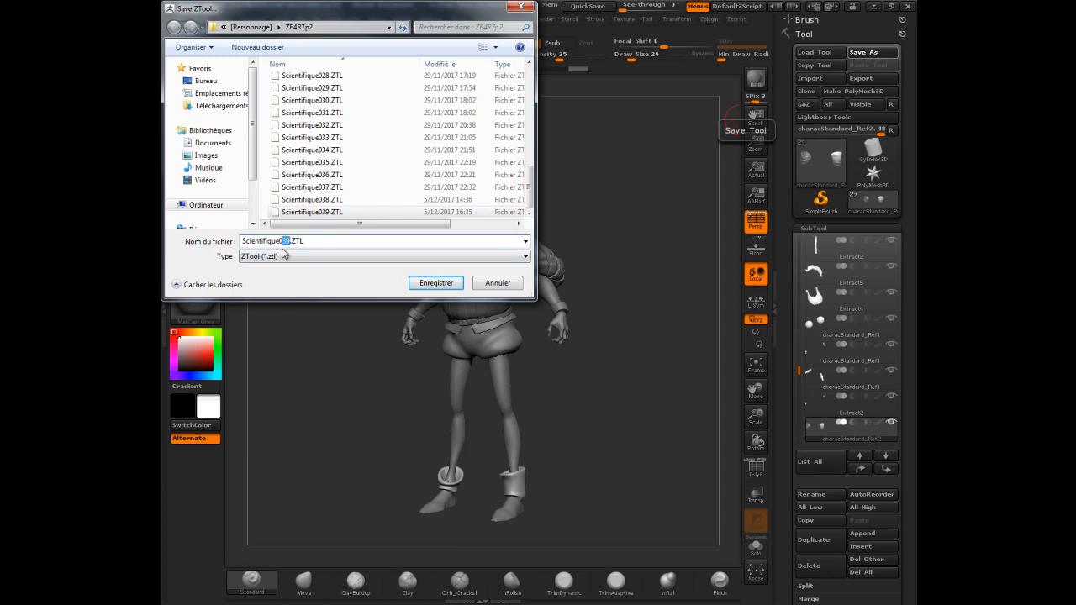
text(40_ExportHigh)
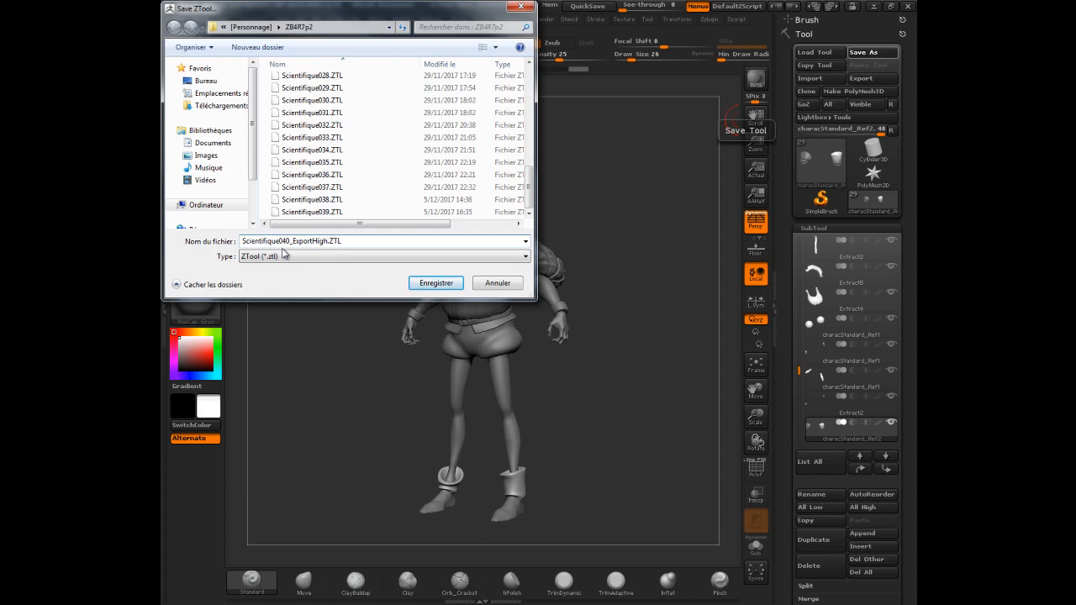
key(Return)
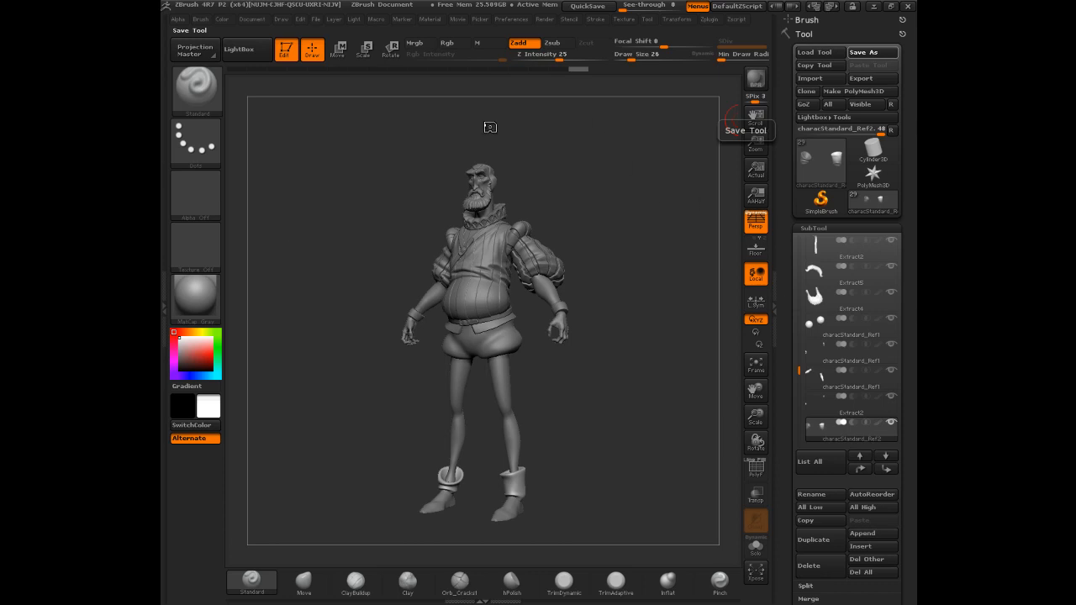
- Set the draw size to 14 and the active color to a light orange
drag(625, 194, 617, 209)
key(s)
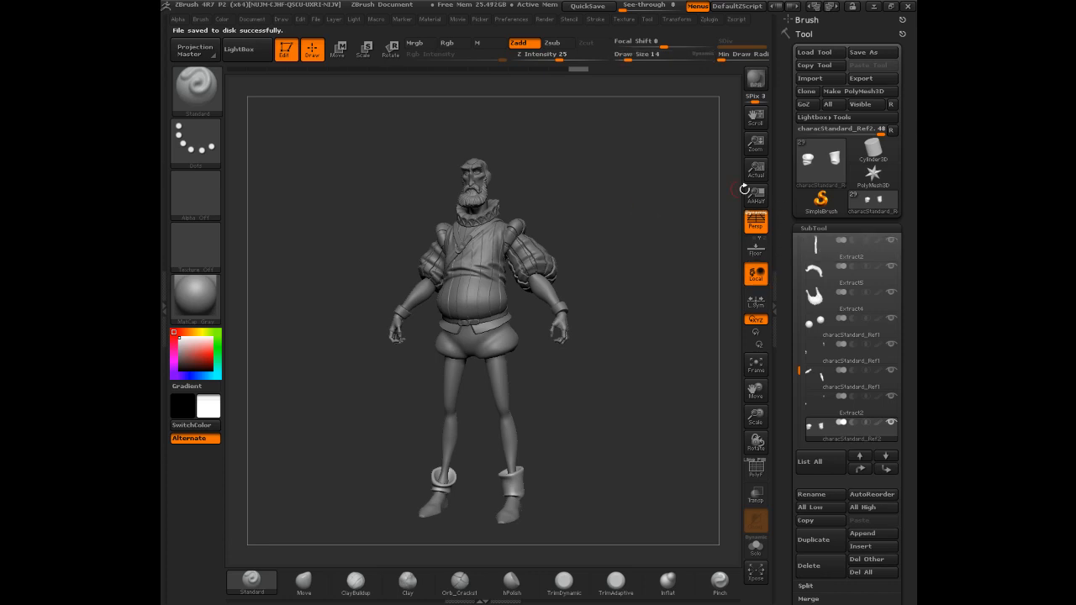
drag(595, 169, 583, 169)
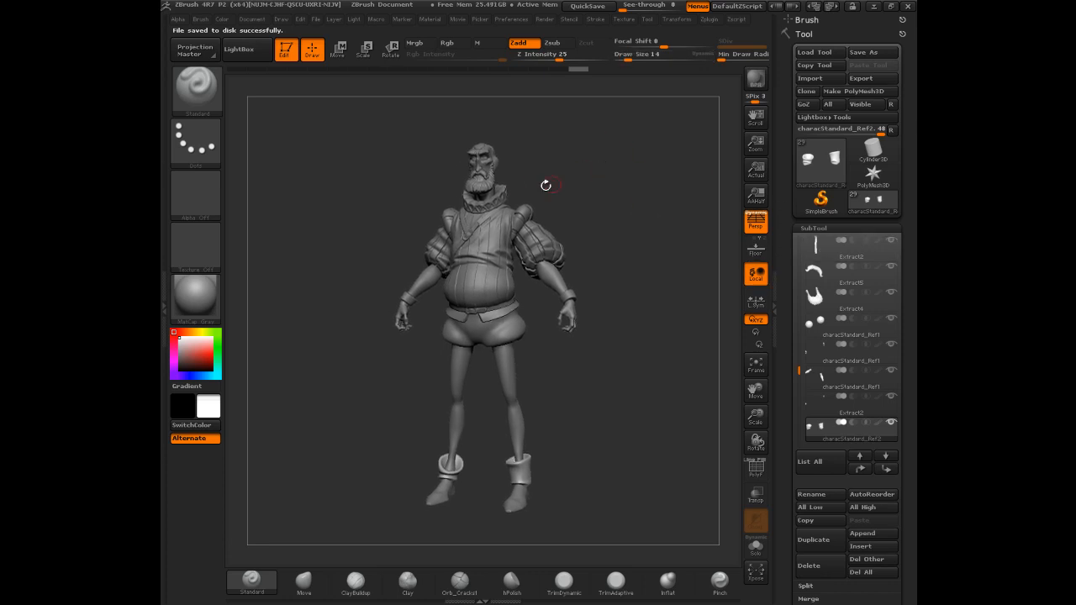
drag(801, 362, 791, 236)
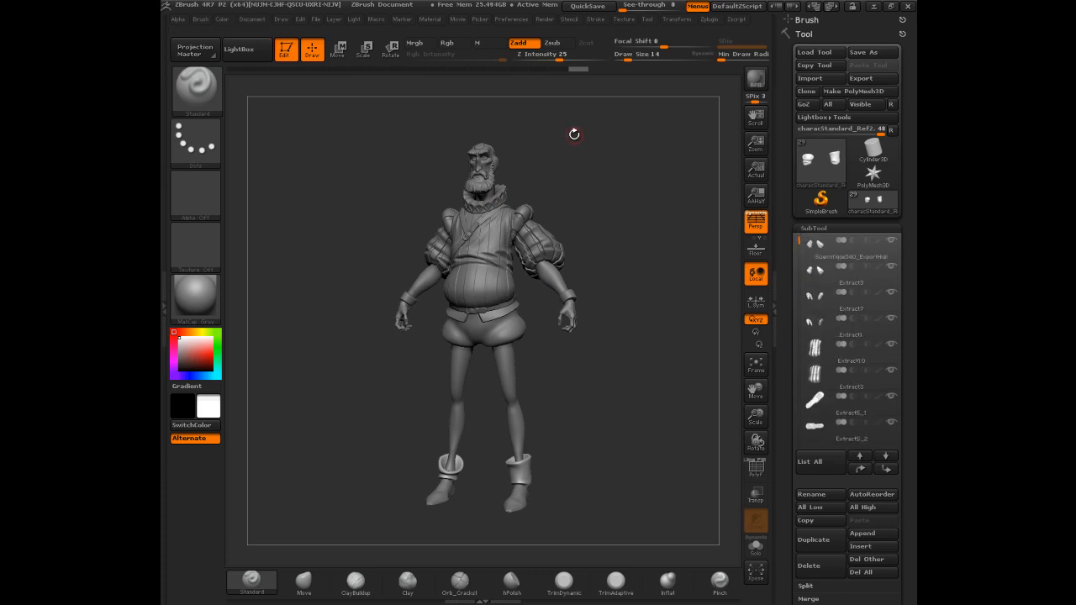
click(194, 333)
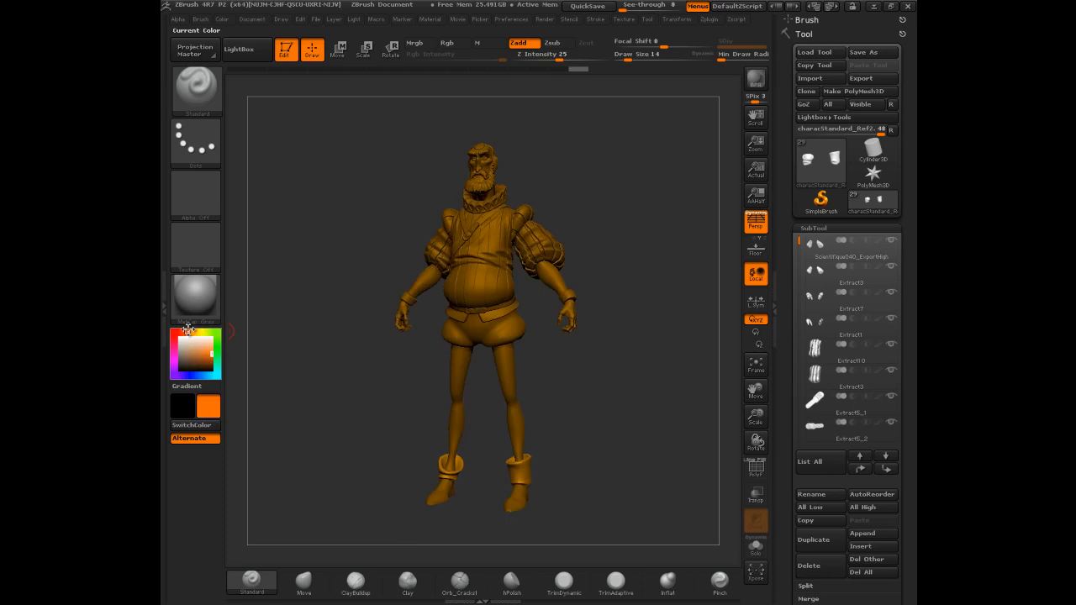
click(204, 354)
click(208, 350)
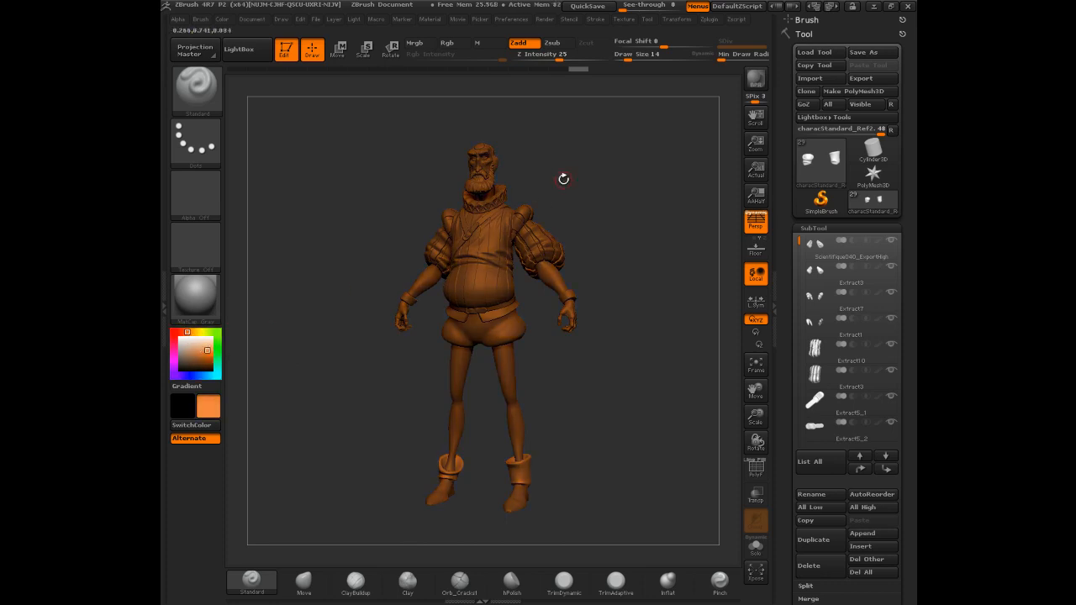
- Fill the head subtool characStandard_Ref1 with the orange color, and set the active color back to white
drag(568, 165, 572, 165)
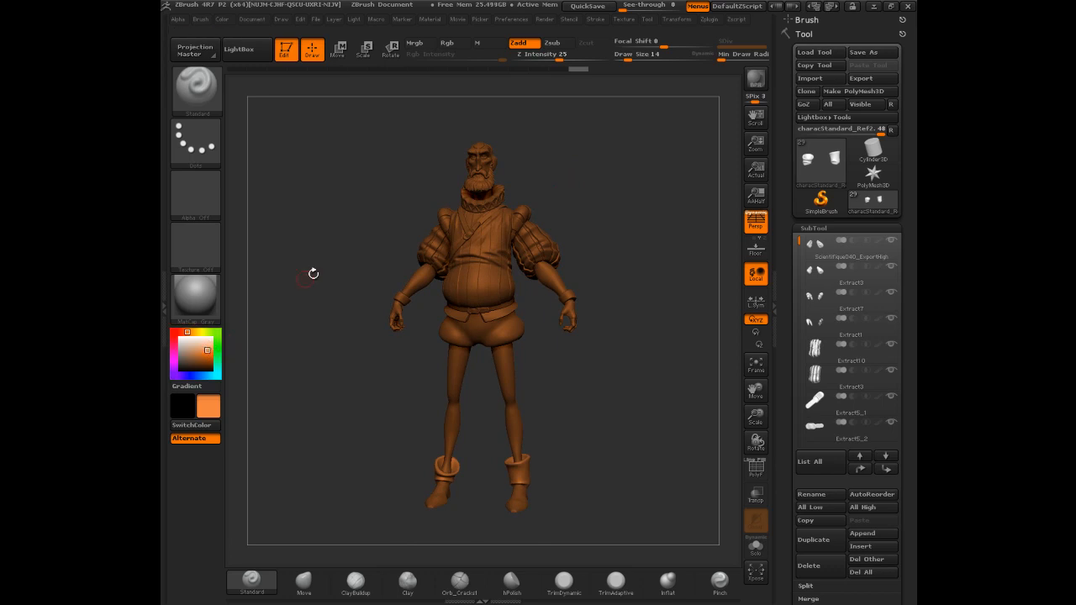
drag(547, 122, 488, 144)
alt+click(490, 211)
mouse_move(578, 146)
mouse_down()
mouse_move(538, 148)
mouse_move(581, 151)
mouse_up()
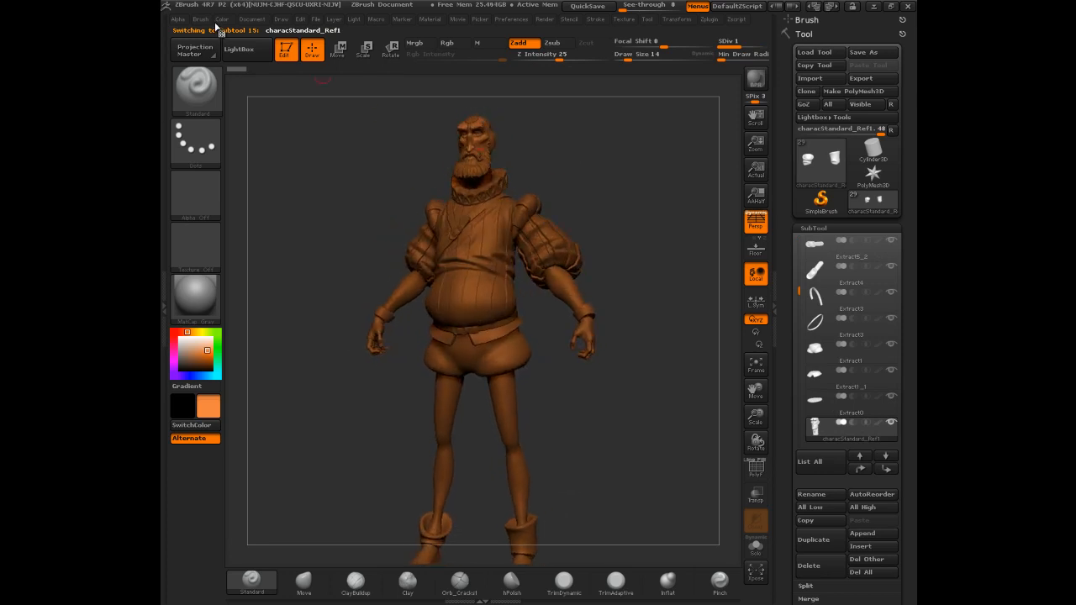
click(222, 19)
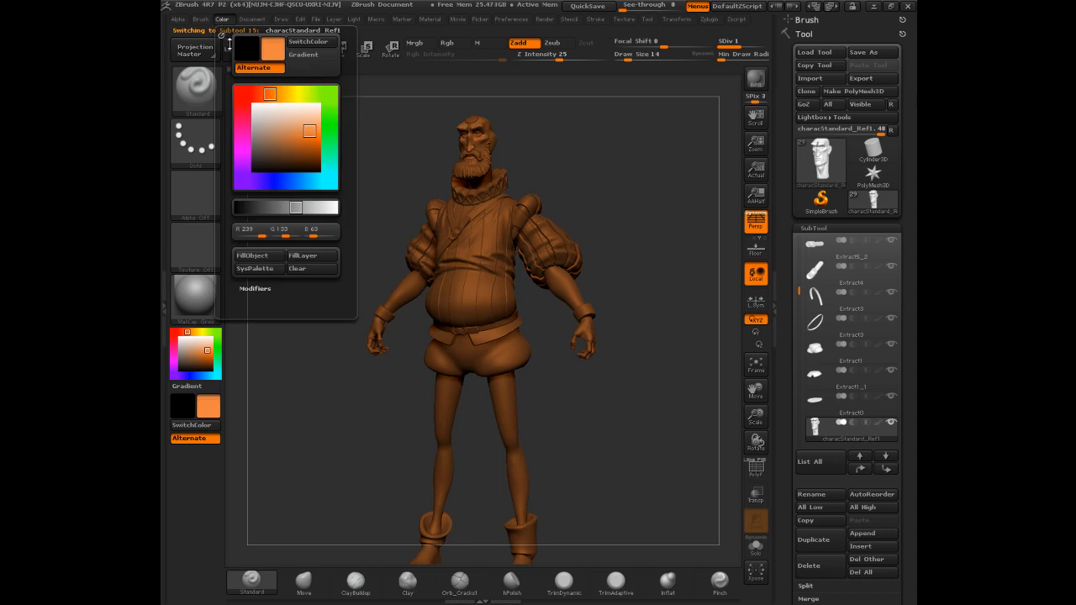
click(252, 255)
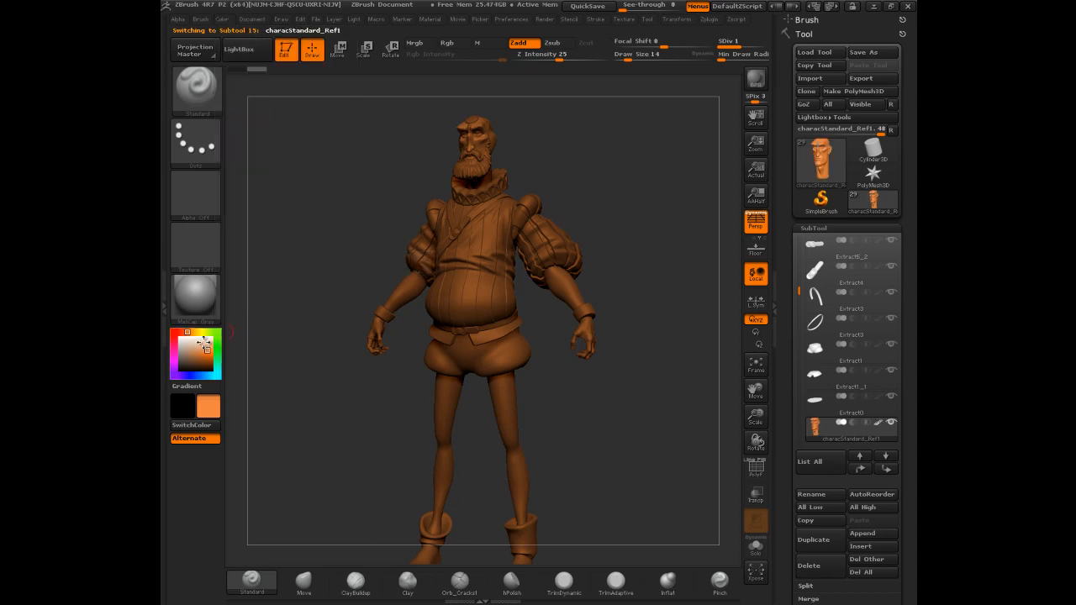
drag(206, 343, 178, 337)
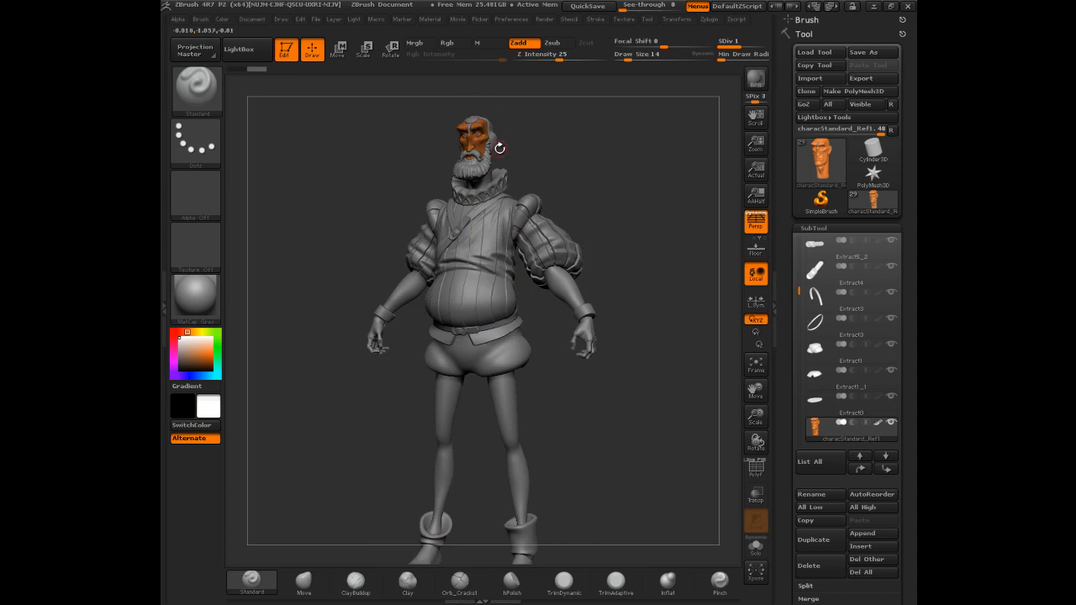
mouse_move(565, 137)
mouse_down()
mouse_move(546, 150)
mouse_move(575, 146)
mouse_up()
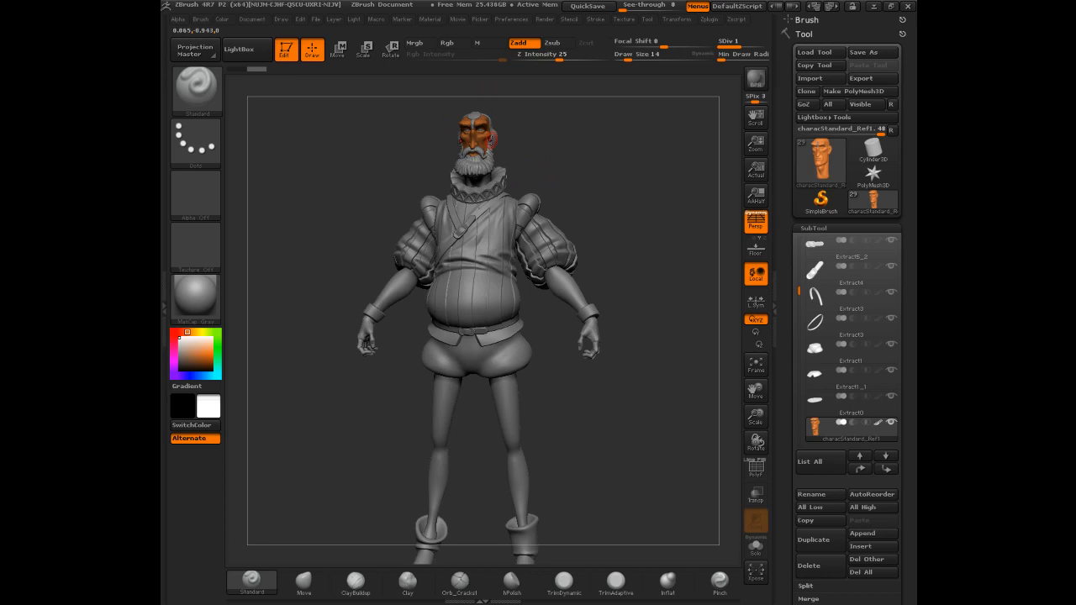
mouse_move(579, 140)
mouse_down()
mouse_move(571, 137)
mouse_move(582, 137)
mouse_up()
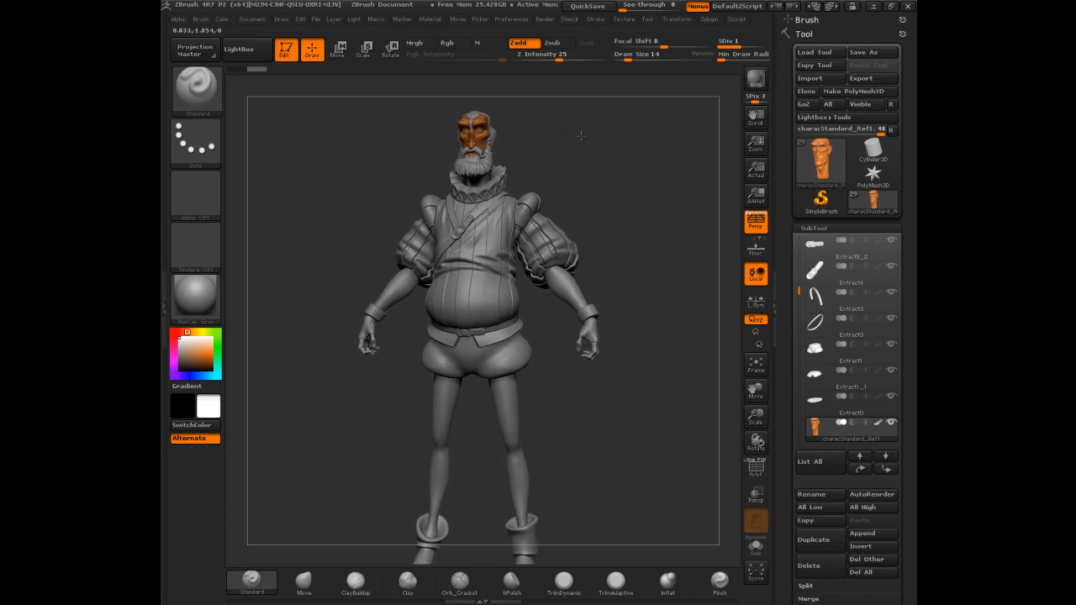
- Fill the hands subtool with the orange sampled from the face, and return the active color to near white
alt+click(594, 336)
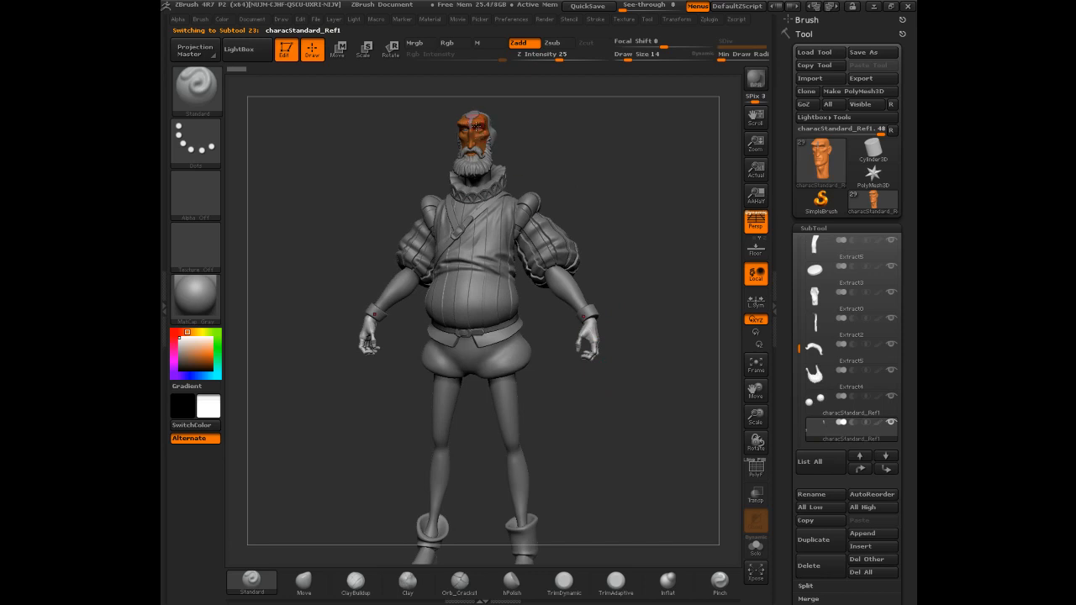
key(c)
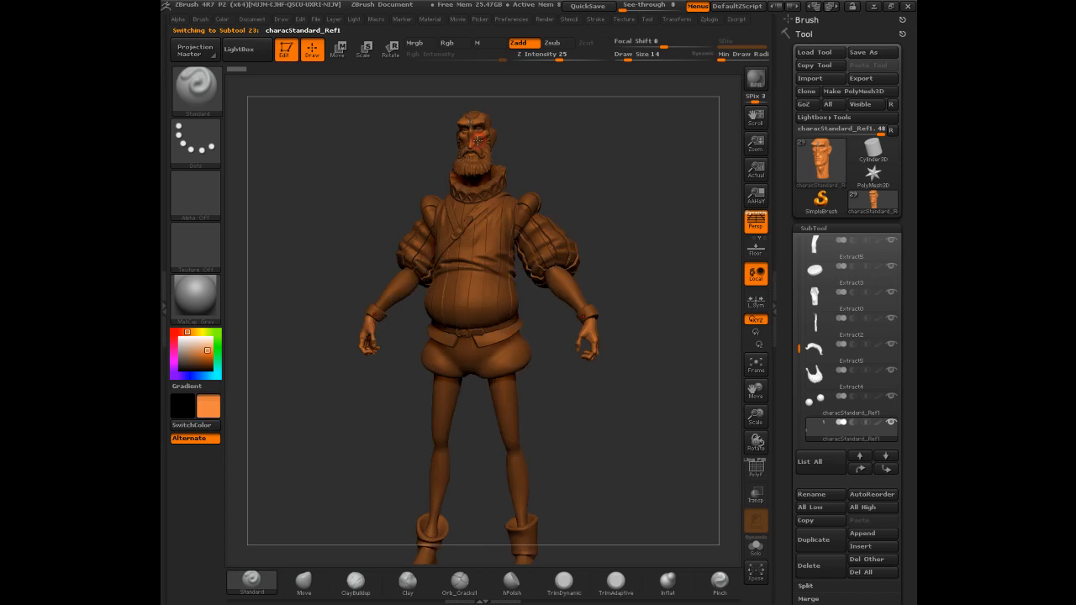
click(224, 19)
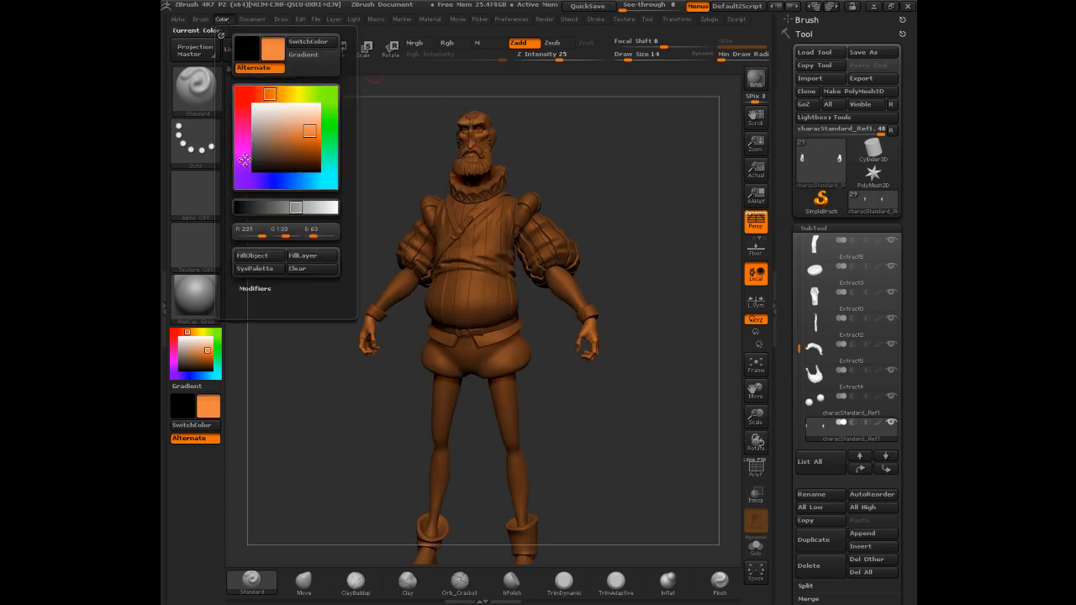
click(252, 255)
click(187, 338)
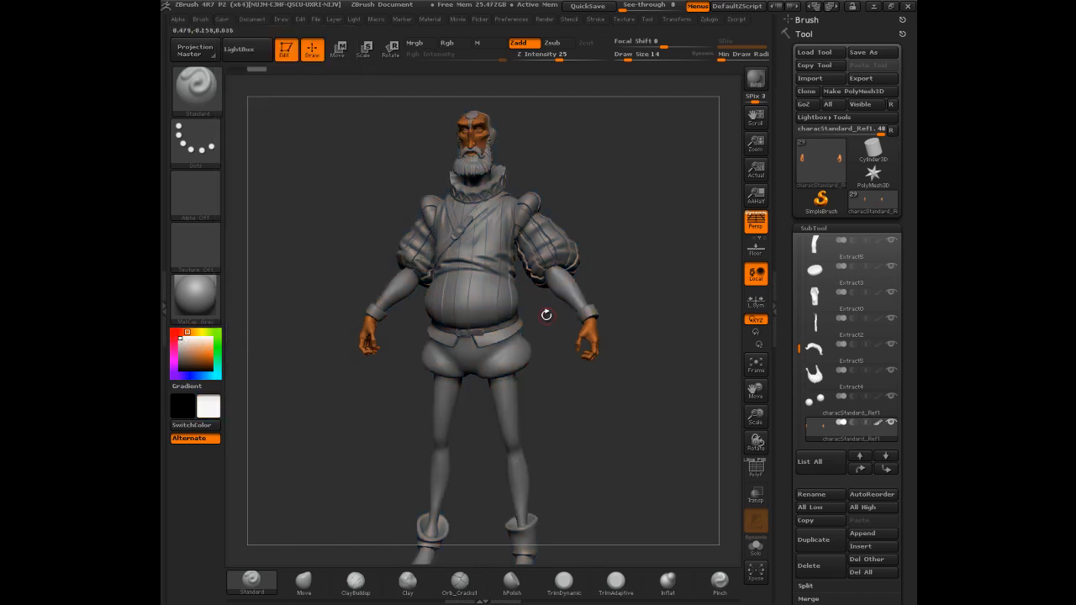
drag(637, 220, 633, 161)
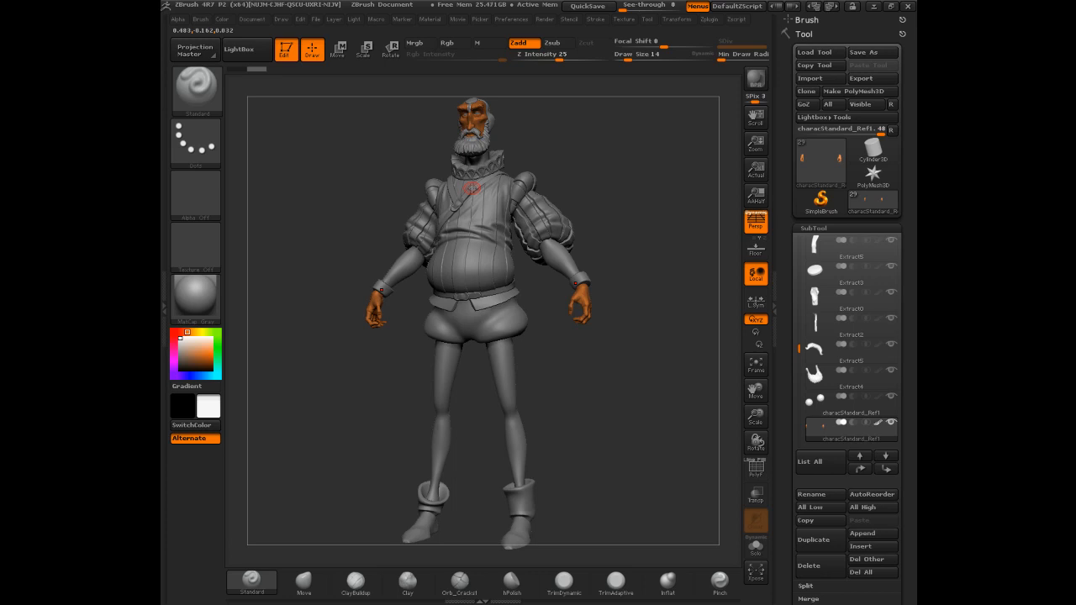
- Enable interface customization and place the FillObject command directly beneath the Alternate option of the color controls
mouse_move(614, 159)
mouse_down()
mouse_move(644, 164)
mouse_move(616, 150)
mouse_up()
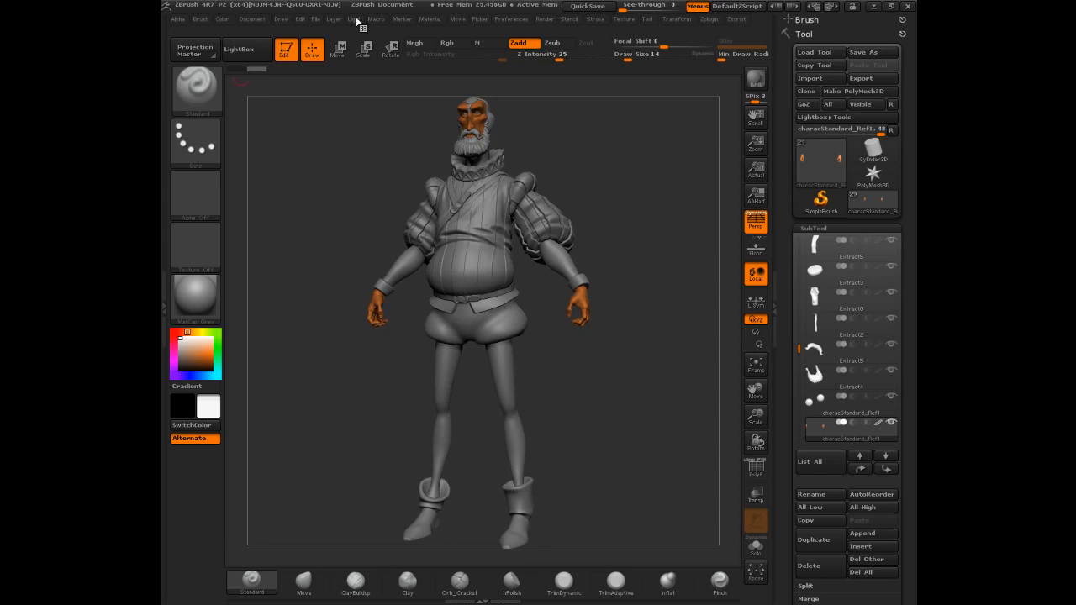
click(511, 19)
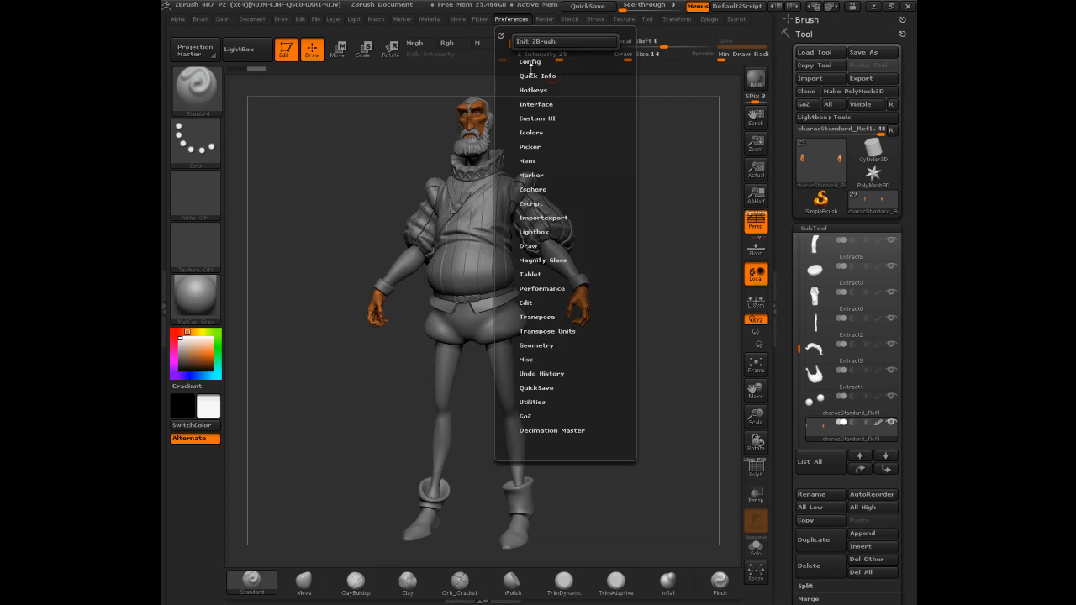
click(529, 63)
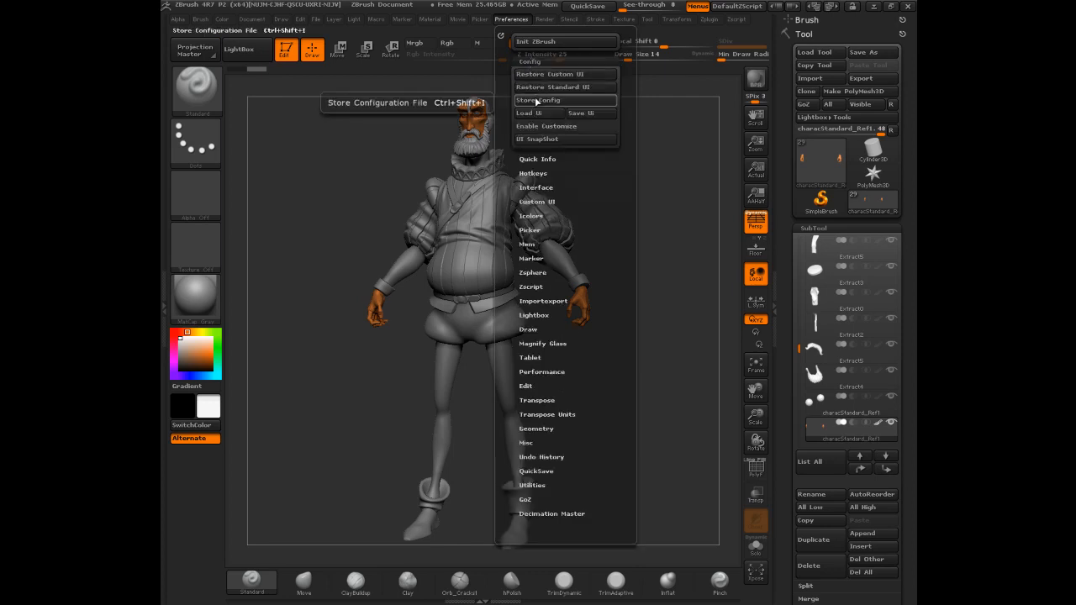
click(539, 125)
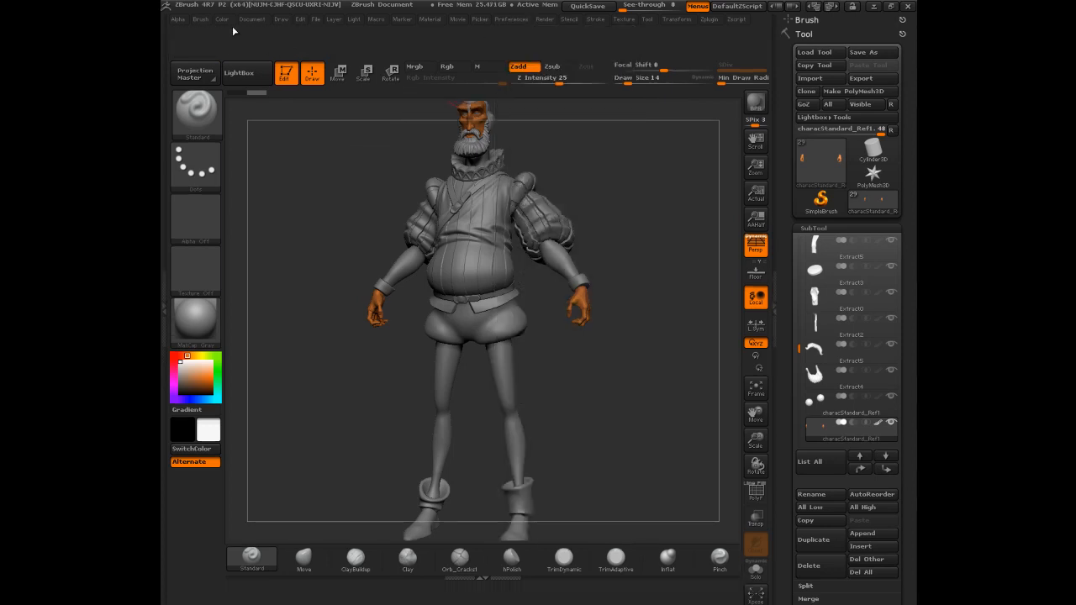
click(201, 20)
click(221, 21)
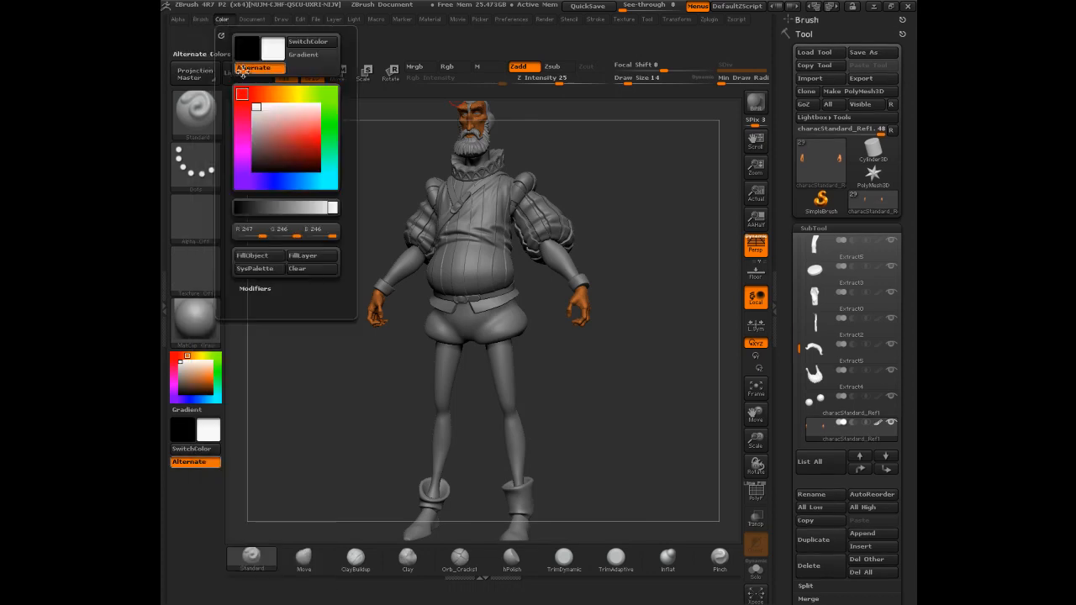
key(ctrl)
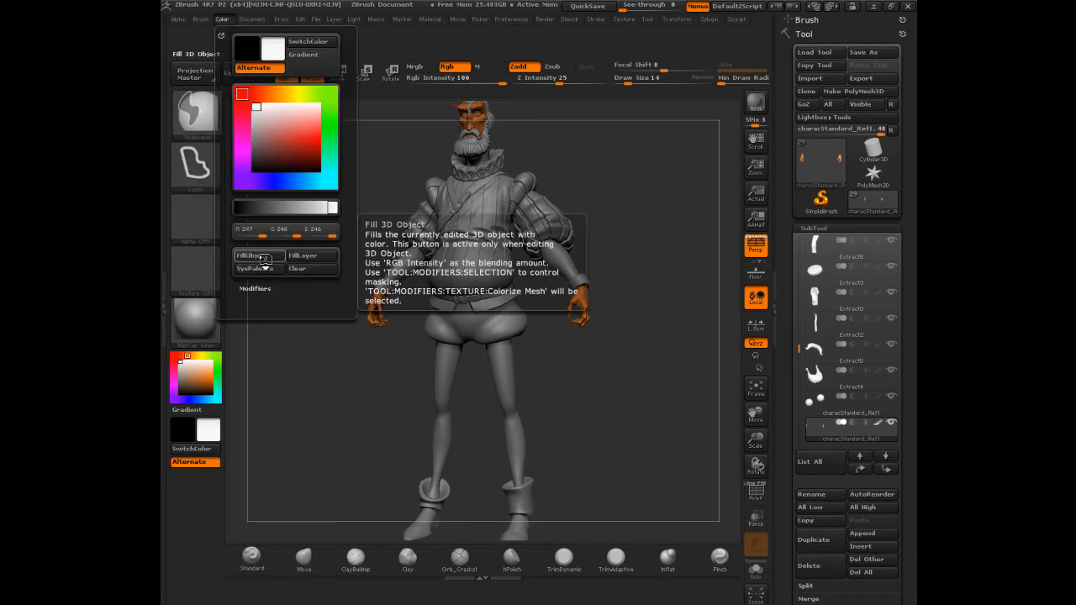
ctrl+alt+drag(267, 259, 202, 486)
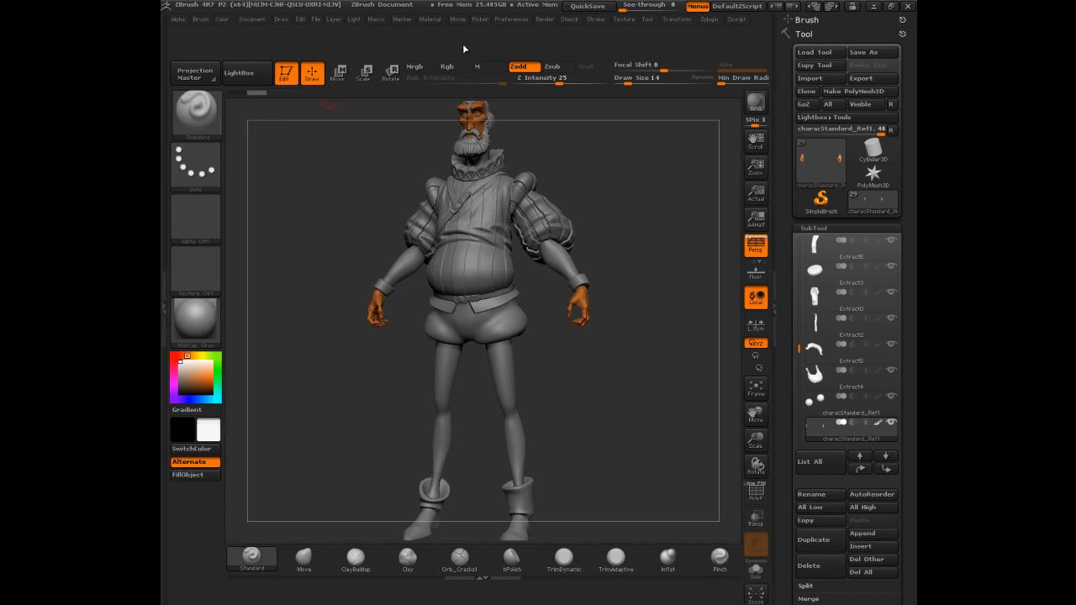
- Store the customized interface configuration and turn interface customization off
click(508, 20)
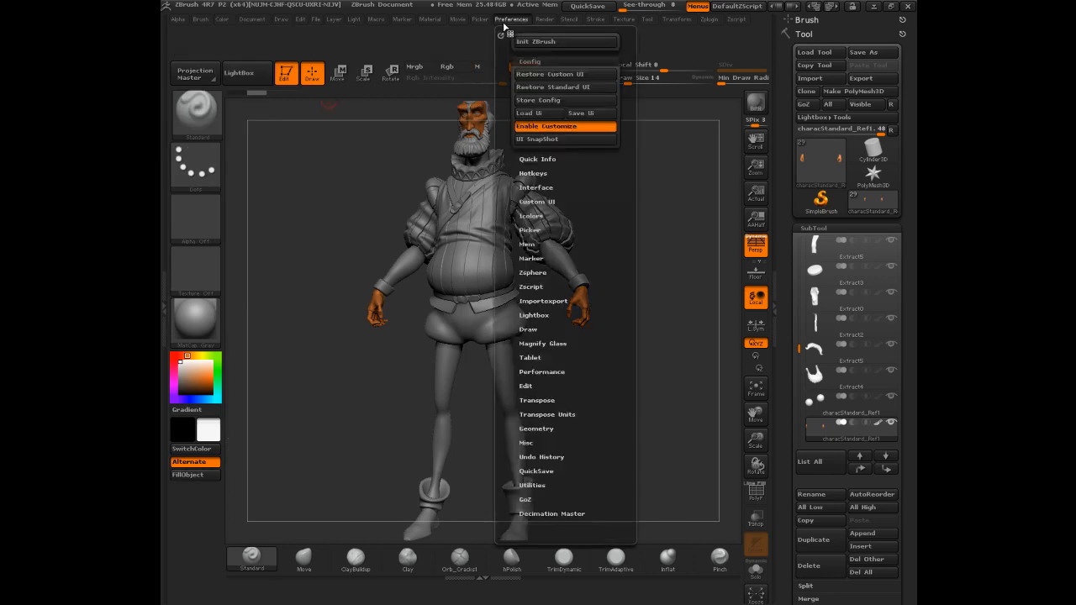
click(532, 102)
click(643, 333)
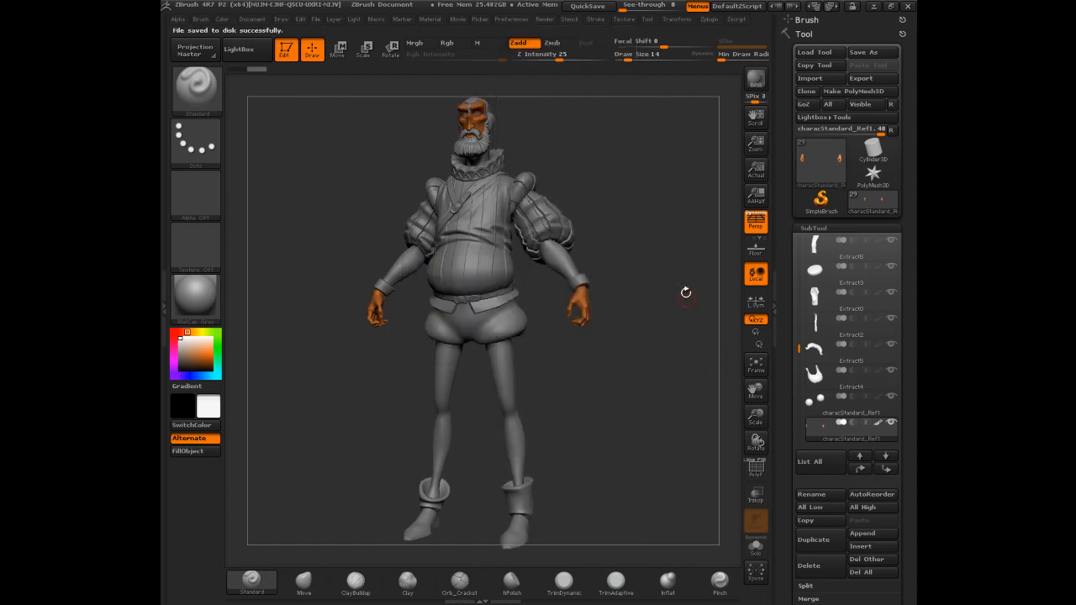
- Select the head subtool characStandard_Ref1 for editing
drag(648, 171, 512, 136)
drag(601, 180, 648, 235)
click(756, 333)
mouse_move(615, 196)
mouse_down()
mouse_move(601, 154)
mouse_move(611, 139)
mouse_move(640, 289)
mouse_move(612, 211)
mouse_up()
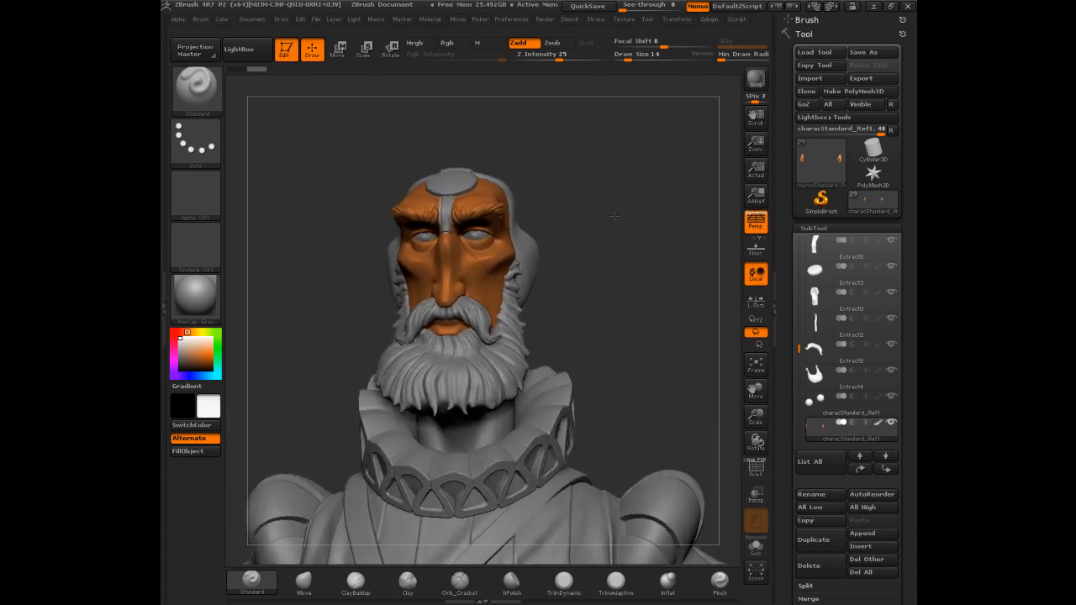
alt+click(486, 202)
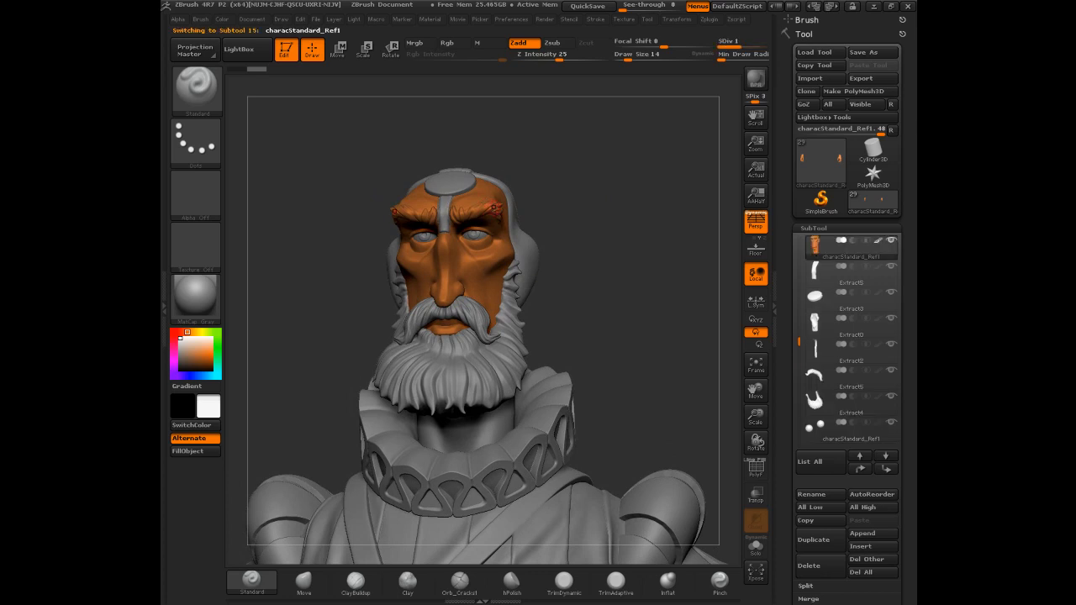
- Isolate the eyebrows of the head subtool to check them, and show the whole head again
drag(551, 193, 540, 195)
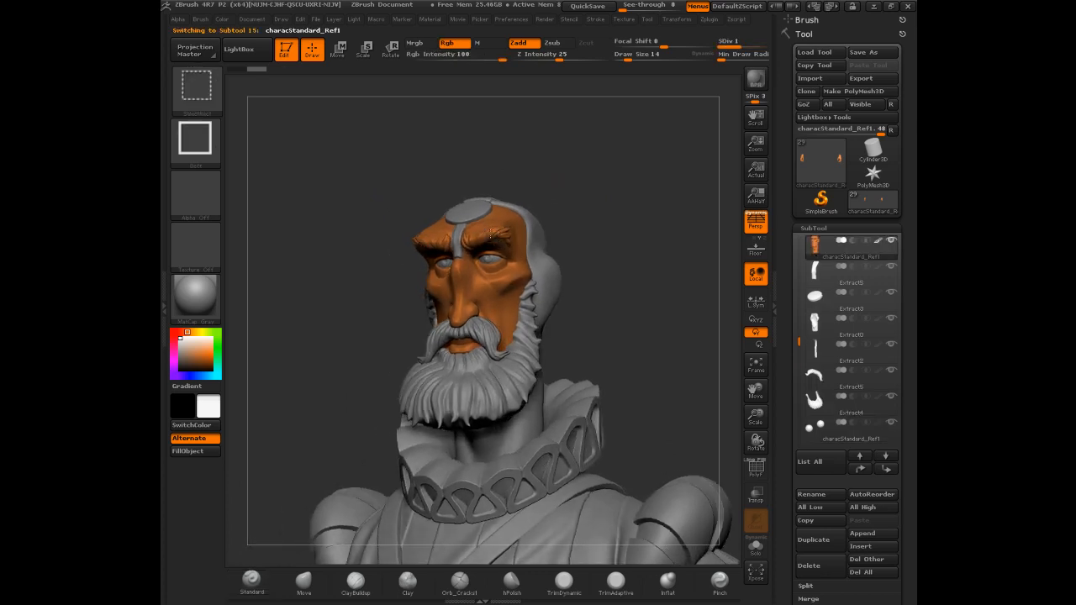
ctrl+shift+click(496, 238)
mouse_move(579, 268)
mouse_down()
mouse_move(713, 280)
mouse_move(644, 233)
mouse_move(632, 238)
mouse_up()
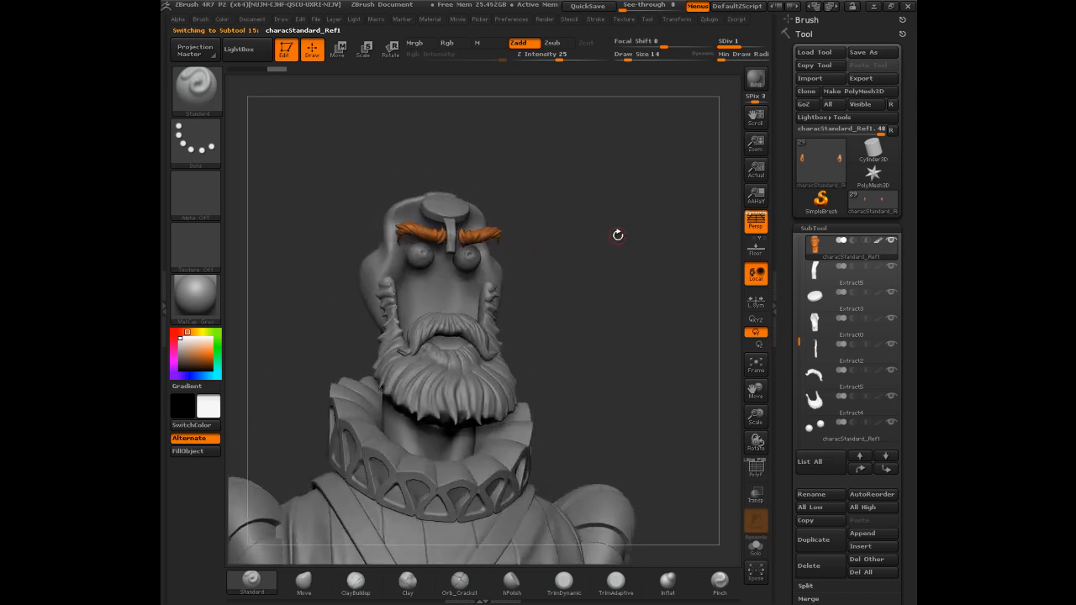
ctrl+shift+click(628, 276)
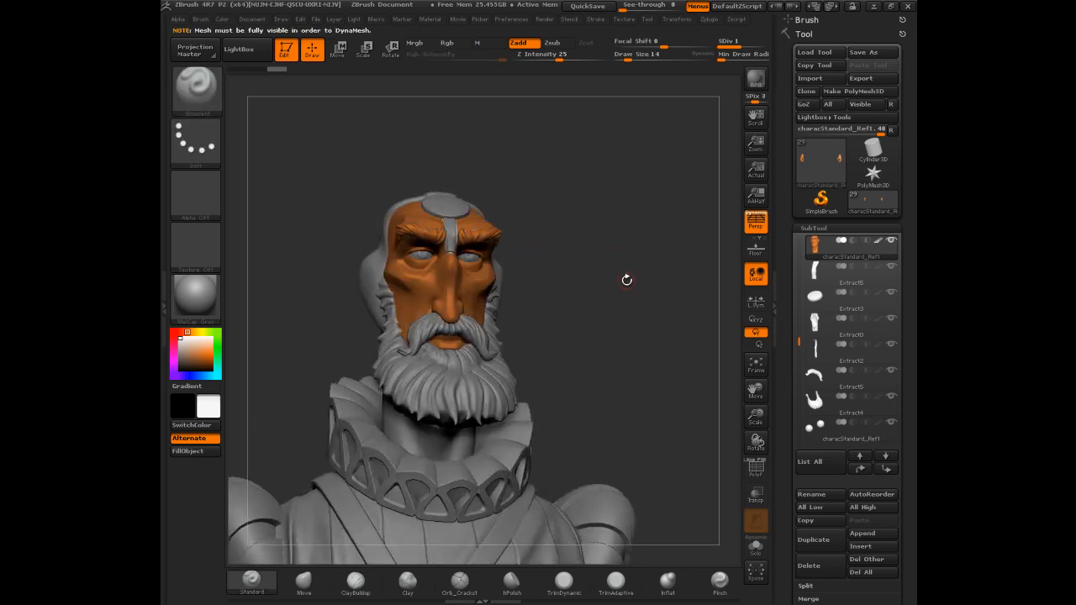
- Regenerate the head's polygroups with Auto Groups, checking the eyebrow separation in the PolyFrame display
click(757, 474)
drag(635, 241, 668, 262)
drag(789, 379, 810, 203)
click(814, 236)
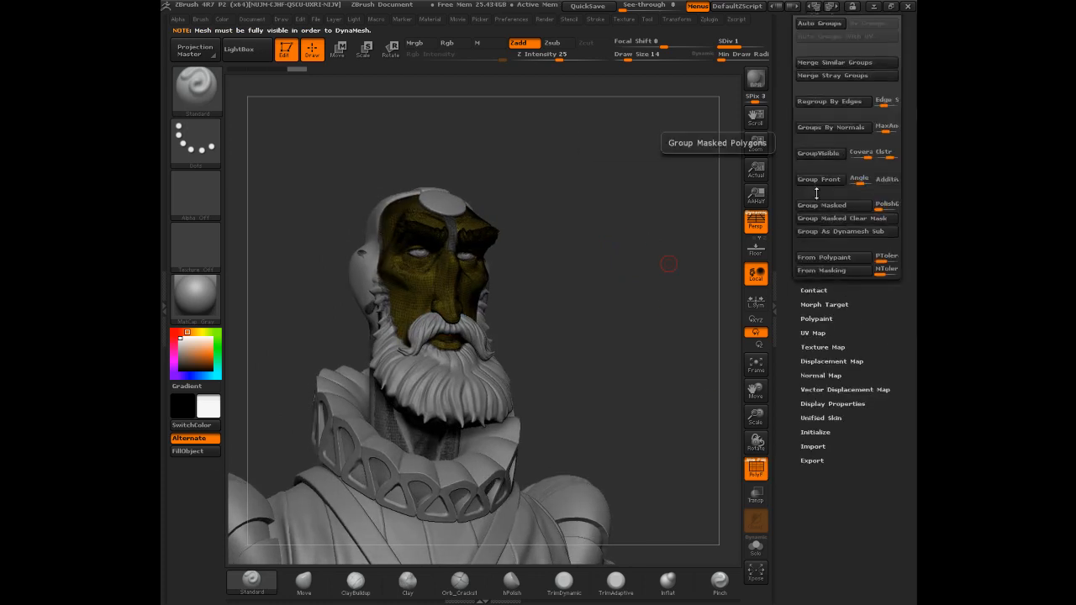
scroll(801, 120, up, 3)
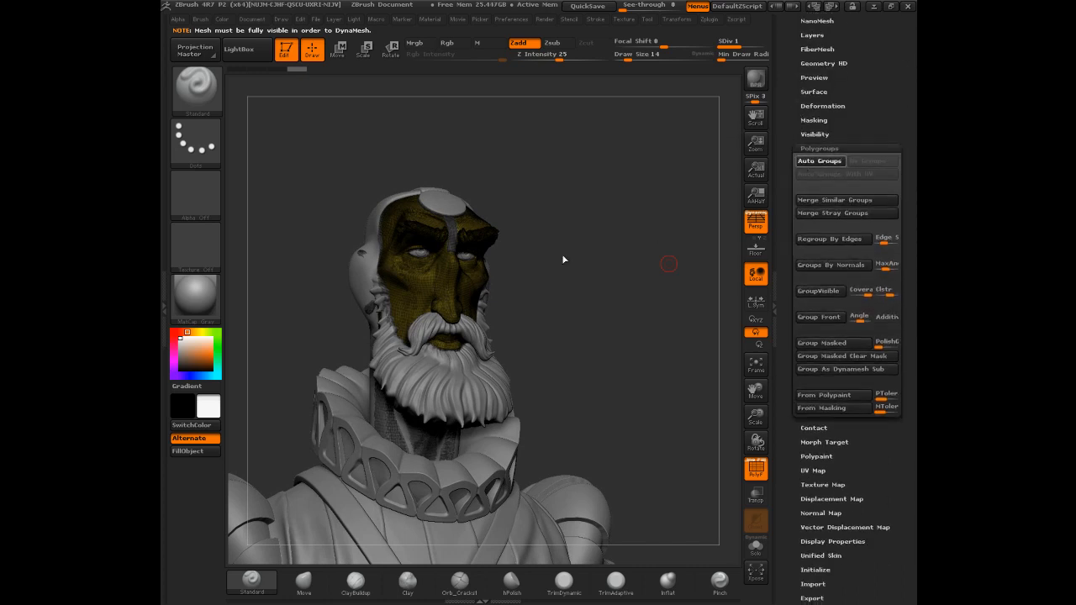
drag(589, 236, 512, 268)
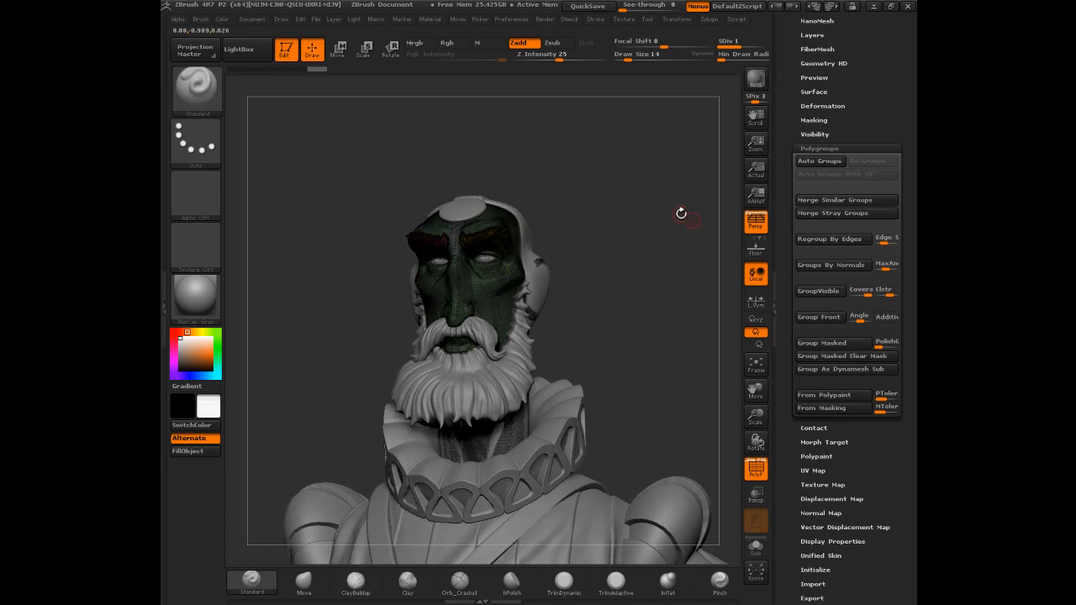
click(756, 469)
- Isolate the eyebrows, fill them with a cyan color, and show the whole head again
key(ctrl+shift)
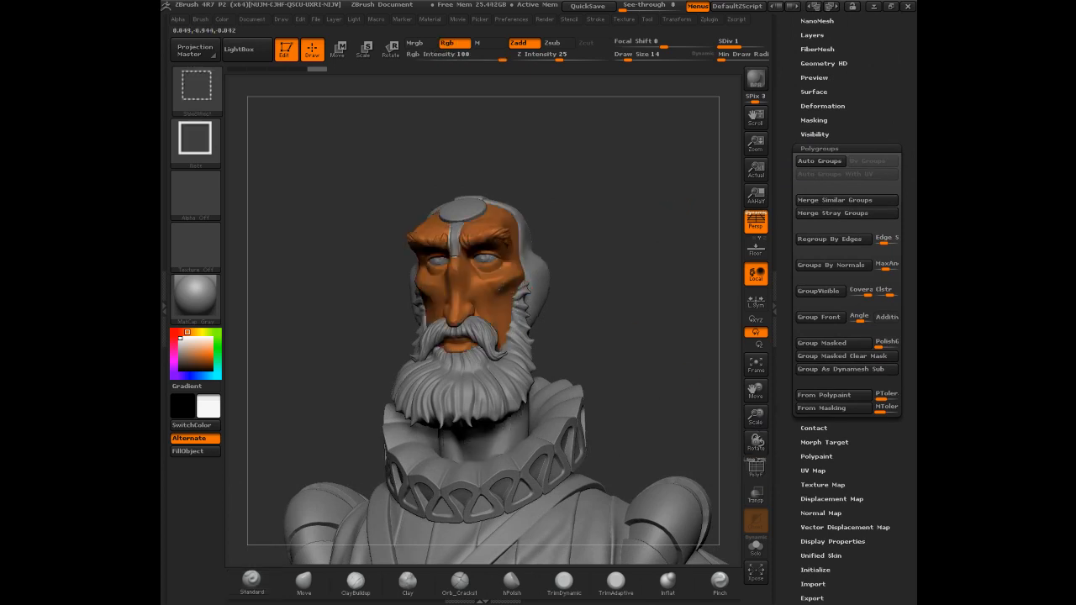
ctrl+shift+click(611, 239)
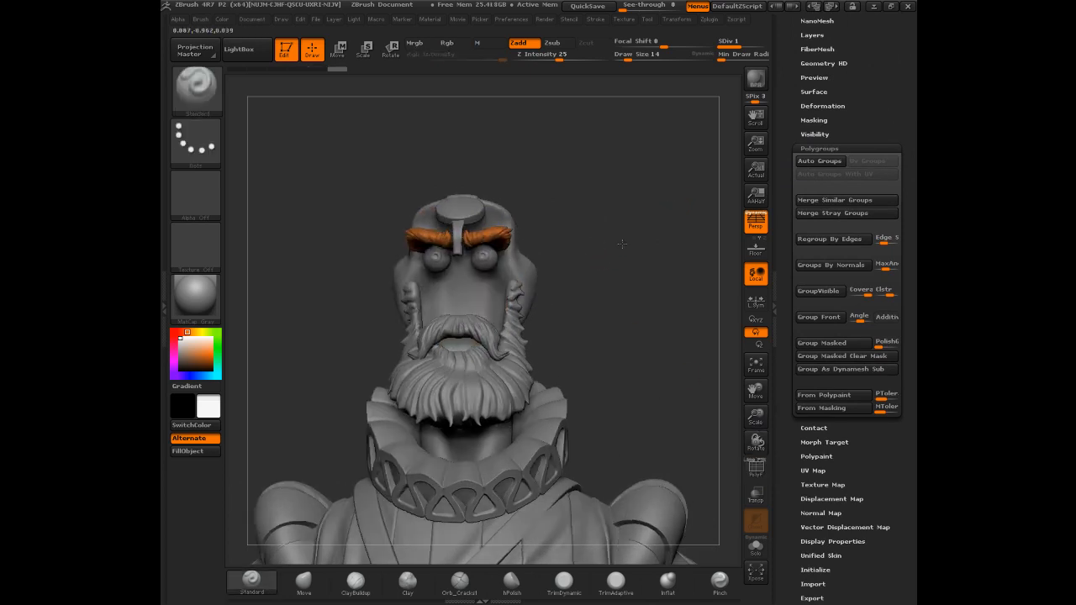
click(214, 375)
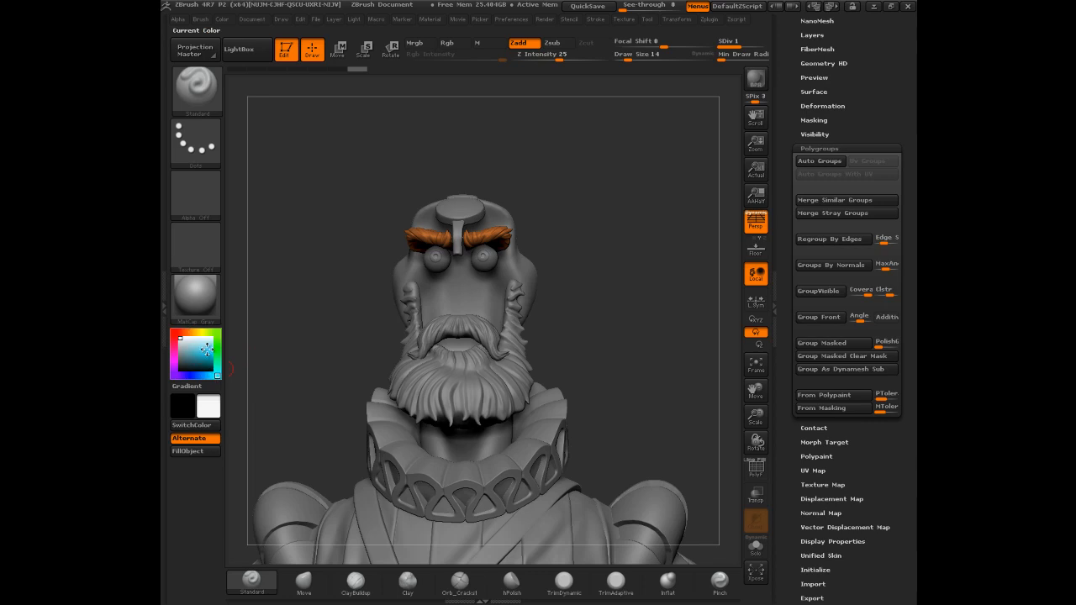
drag(206, 352, 212, 356)
key(ctrl+f)
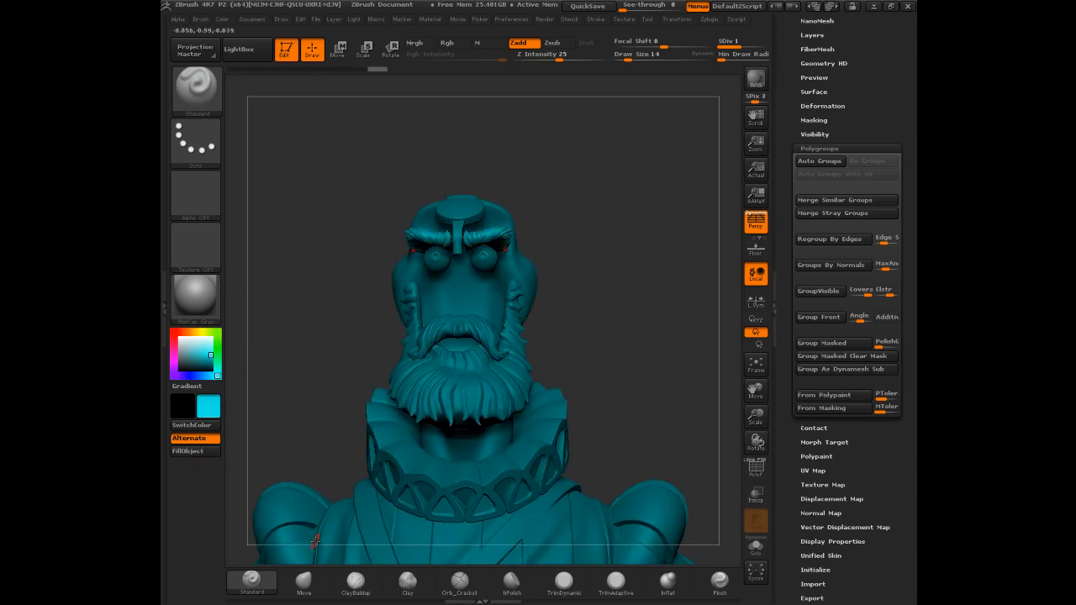
ctrl+shift+click(642, 335)
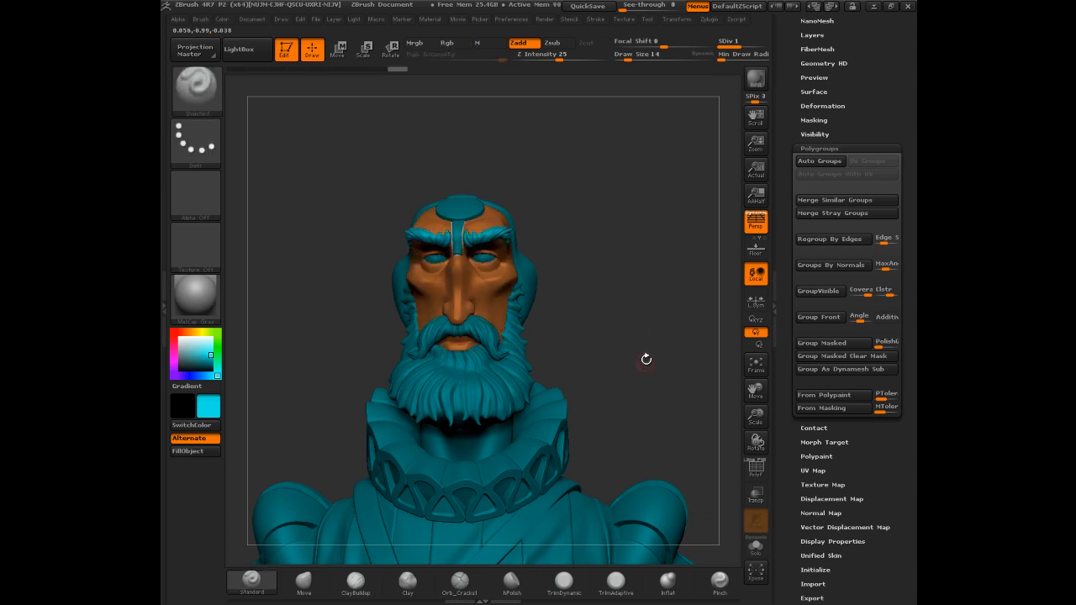
- Hide the cyan eyebrows and display the head subtool alone in Solo mode
drag(644, 348, 637, 345)
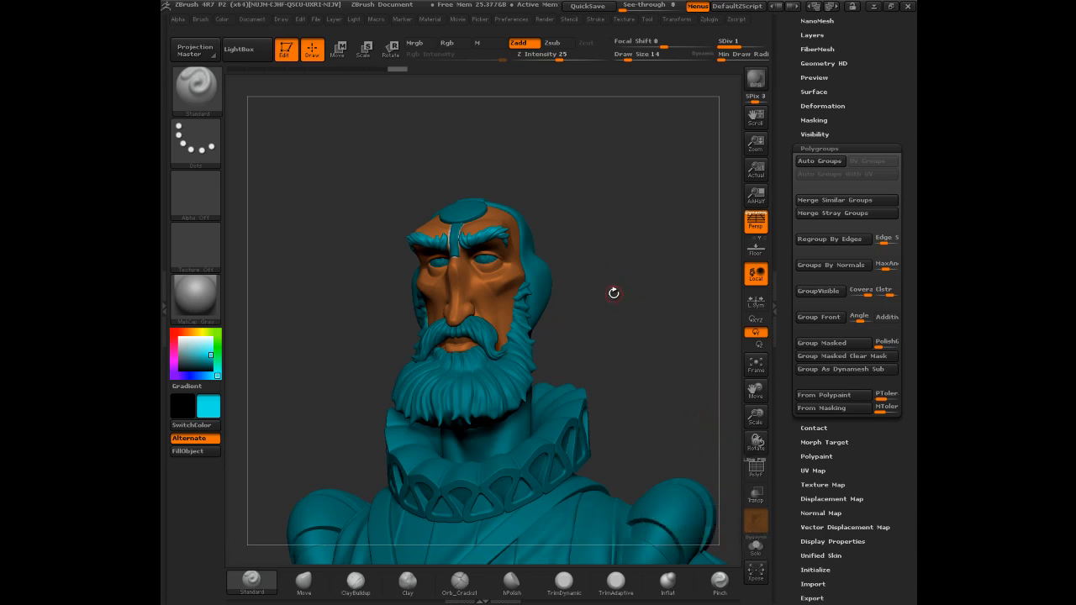
mouse_move(631, 227)
mouse_down()
mouse_move(653, 236)
mouse_move(653, 254)
mouse_move(622, 246)
mouse_up()
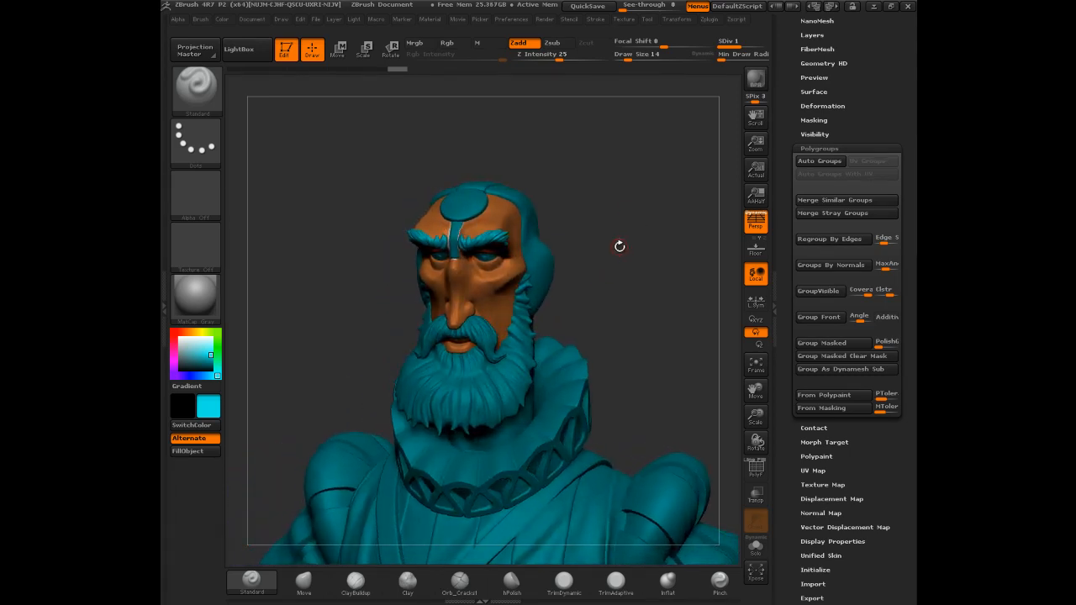
drag(580, 217, 625, 211)
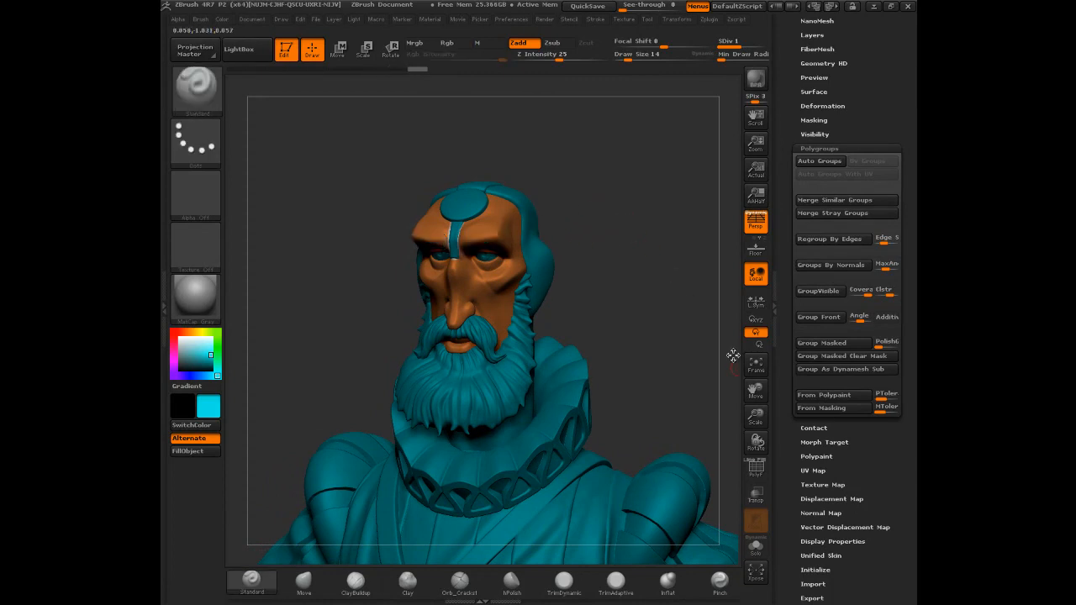
click(756, 548)
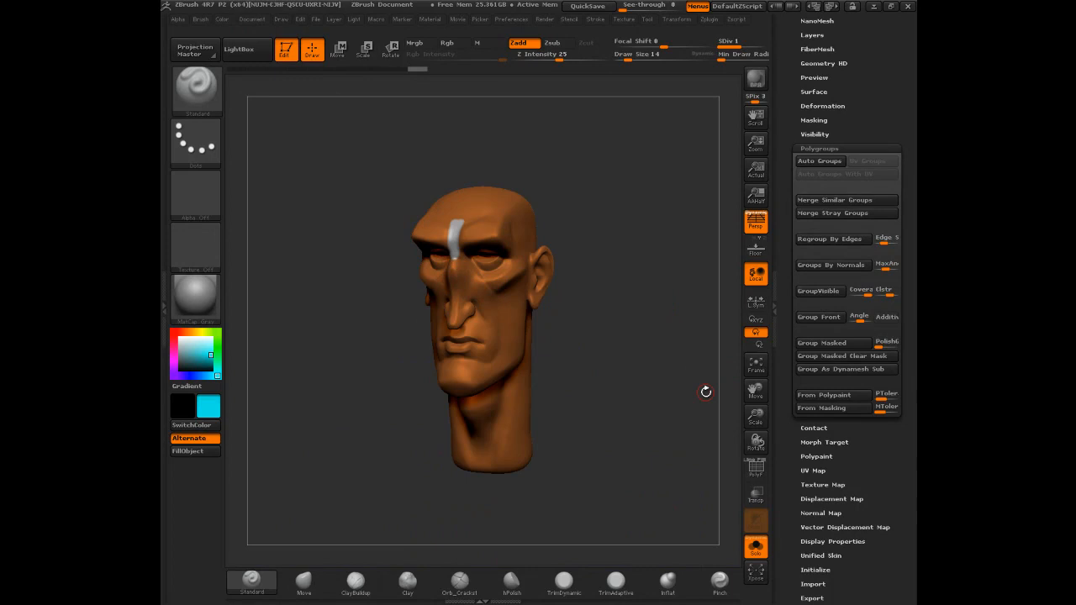
click(759, 549)
mouse_move(681, 323)
mouse_down()
mouse_move(612, 290)
mouse_move(665, 319)
mouse_up()
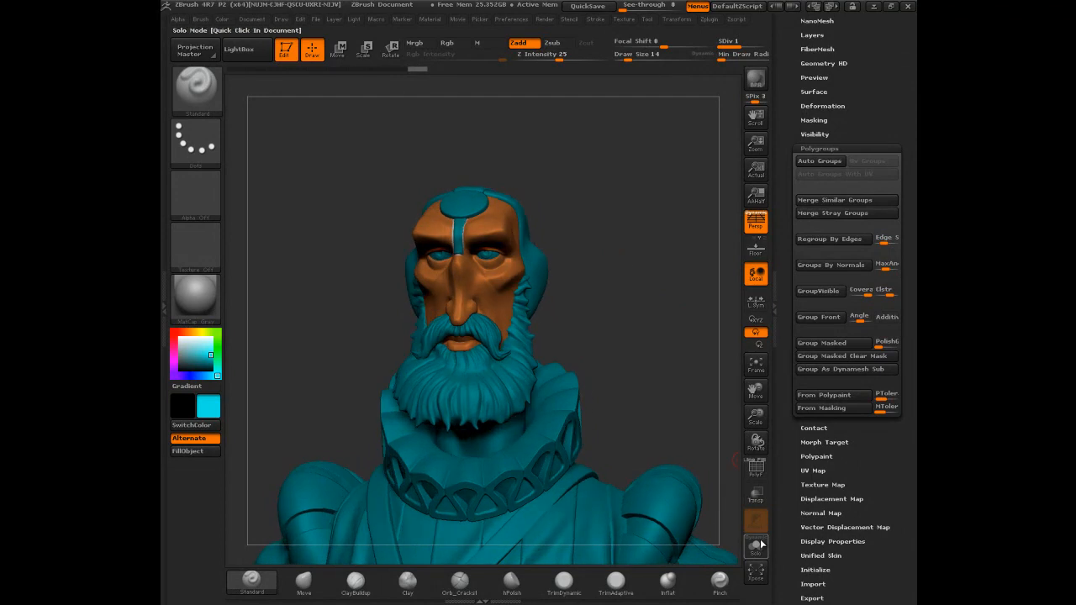
click(756, 547)
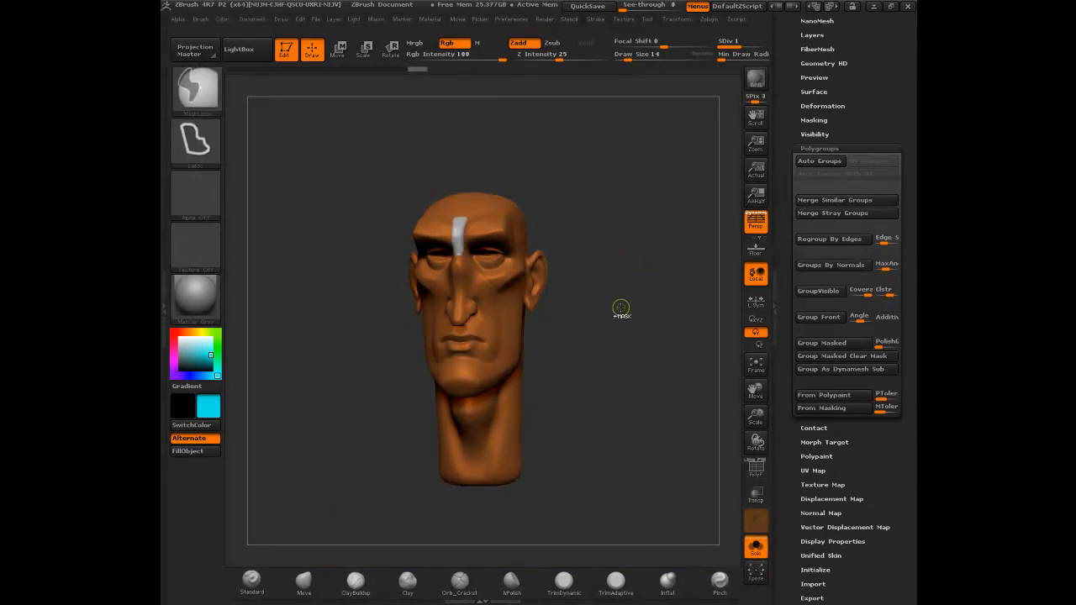
- Fill the visible head with the orange sampled from its skin, covering the white forehead strip, and show all parts again
key(c)
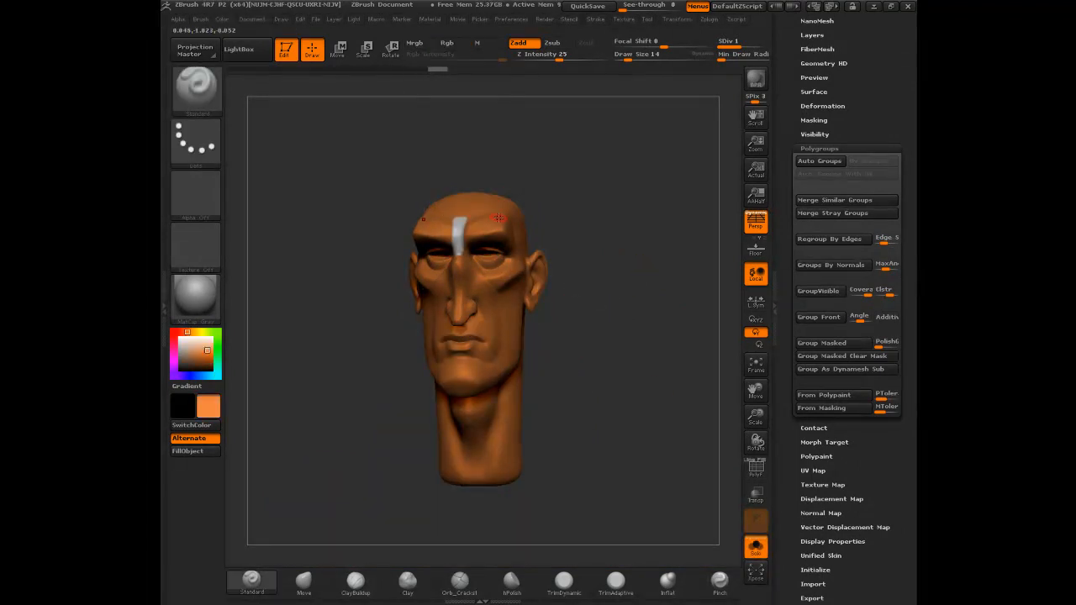
click(199, 452)
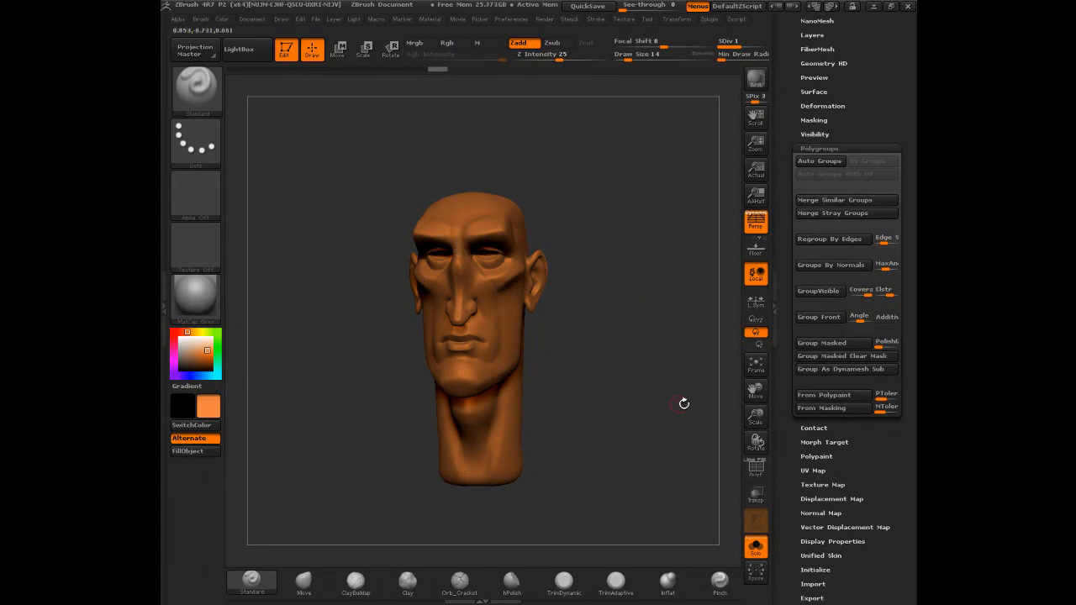
click(755, 547)
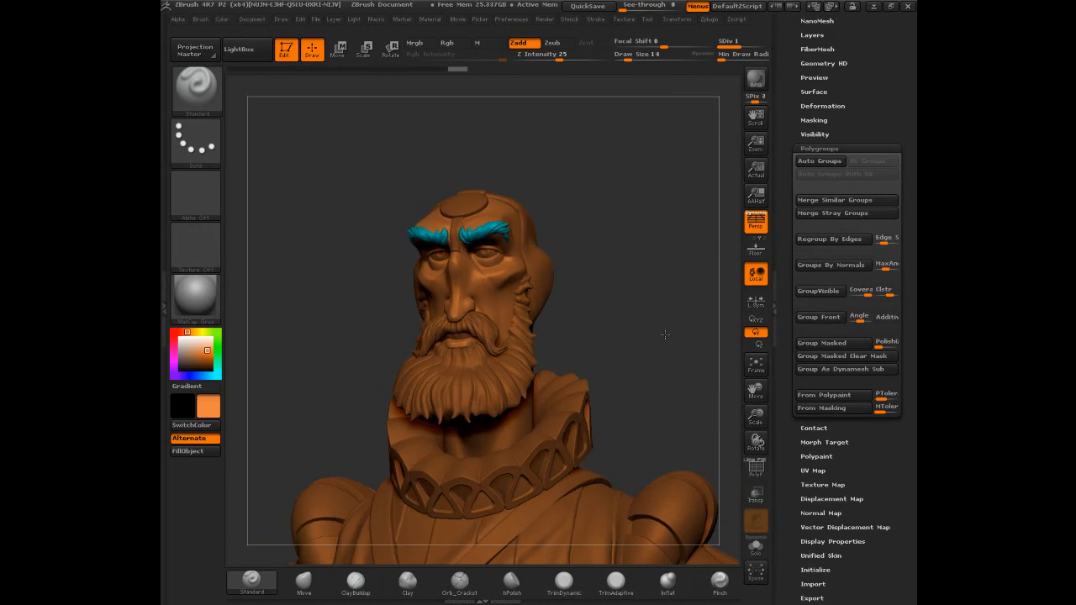
- Fill the beard subtool with the cyan sampled from the eyebrows, and select the moustache subtool Extract5
key(c)
drag(631, 286, 633, 291)
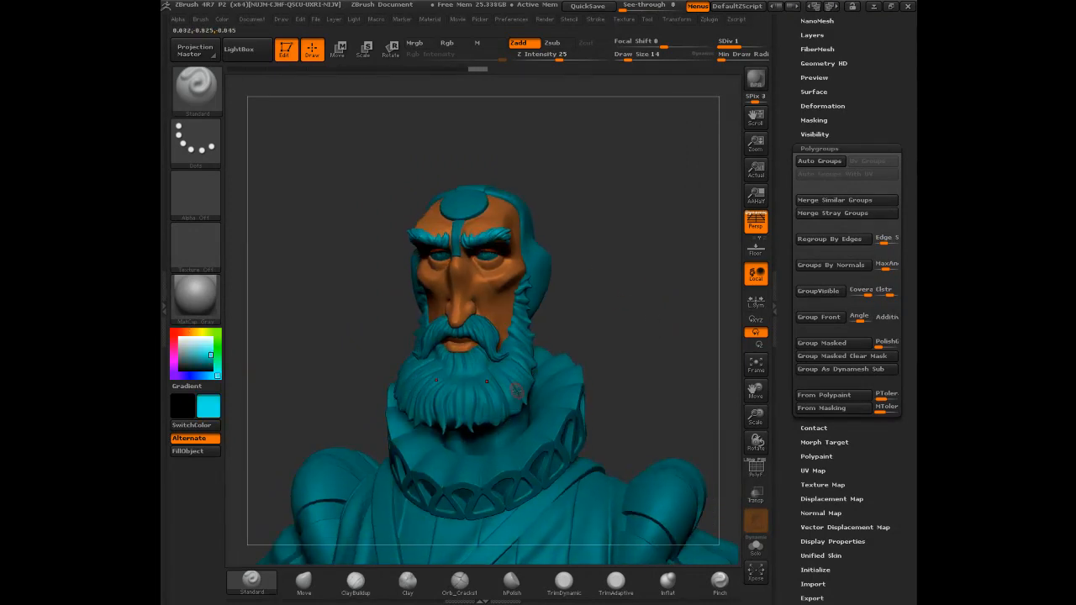
alt+click(518, 390)
click(201, 450)
alt+click(395, 373)
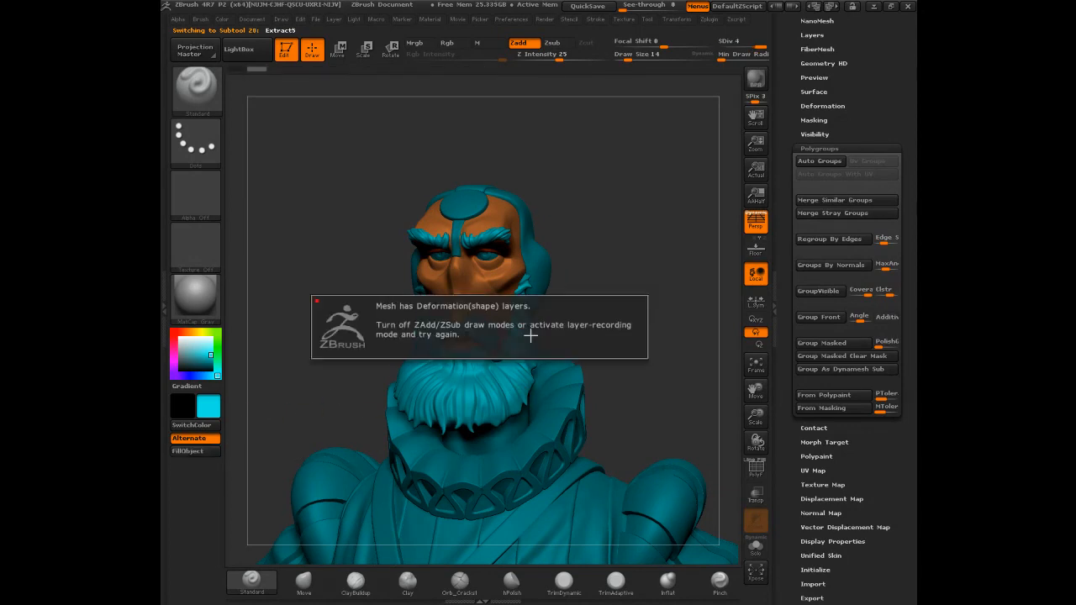
- Fill the moustache subtool Extract5 with the current cyan, and set the active color back to white
drag(788, 108, 791, 178)
click(805, 170)
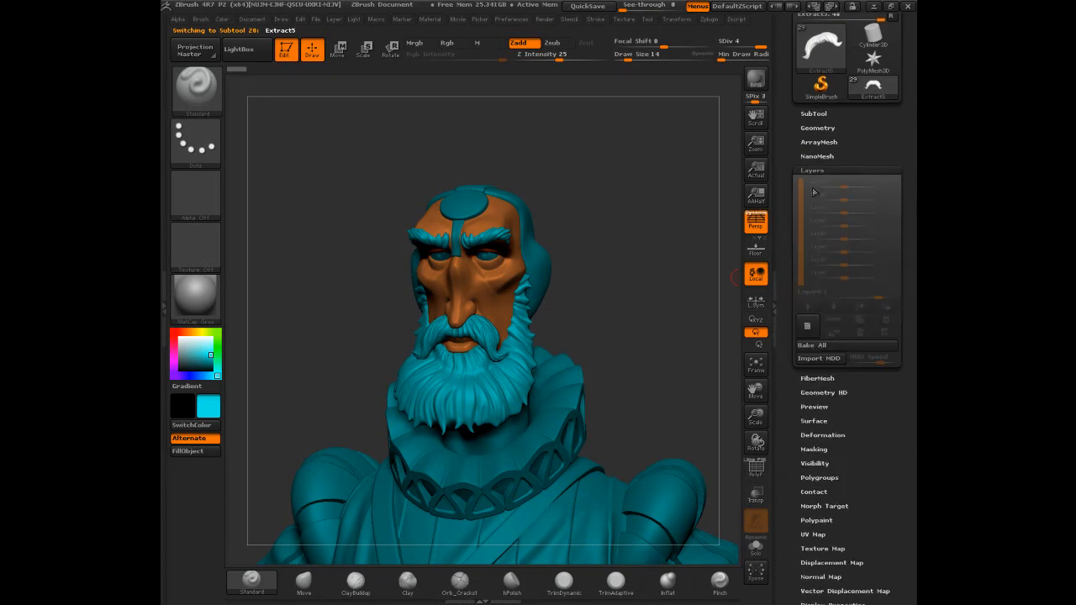
alt+click(520, 375)
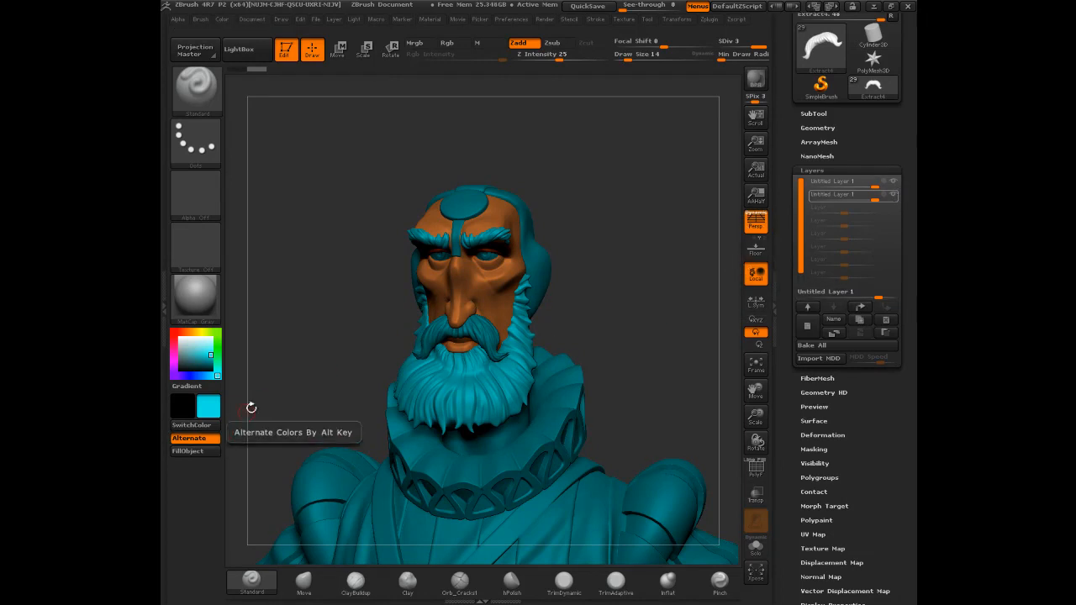
alt+click(401, 406)
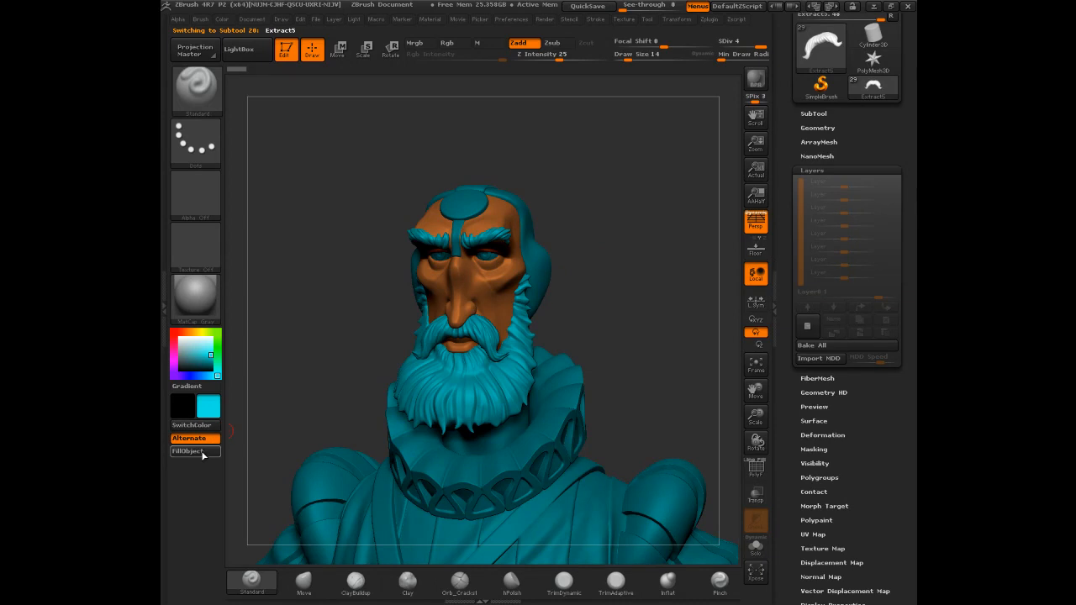
click(208, 452)
click(180, 334)
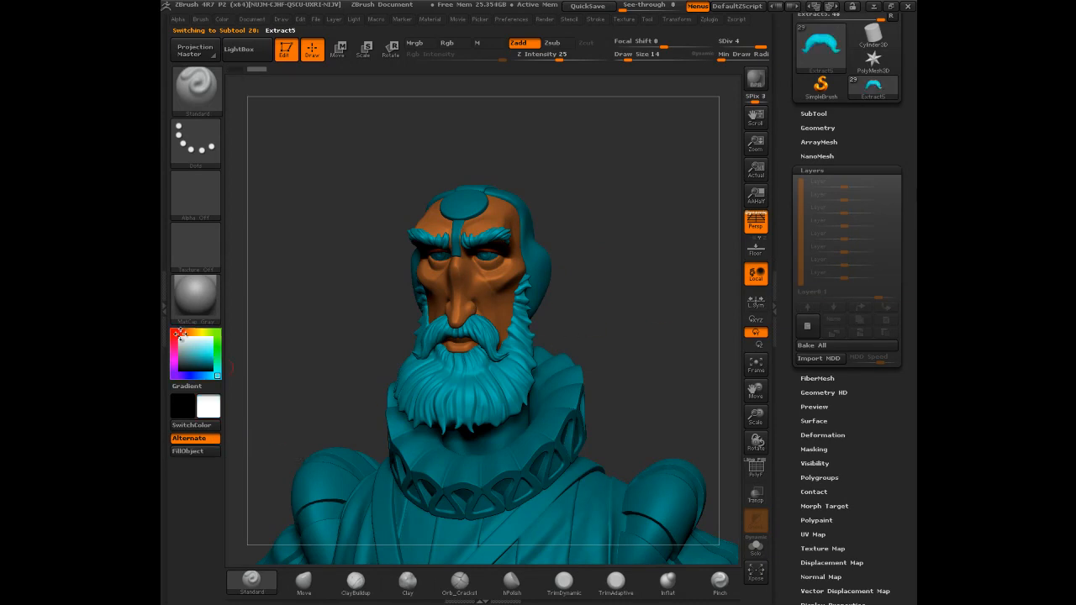
drag(178, 333, 180, 339)
- Select the side part of the cap, Extract0, fill it with purple, and return the active color to white
drag(646, 227, 641, 267)
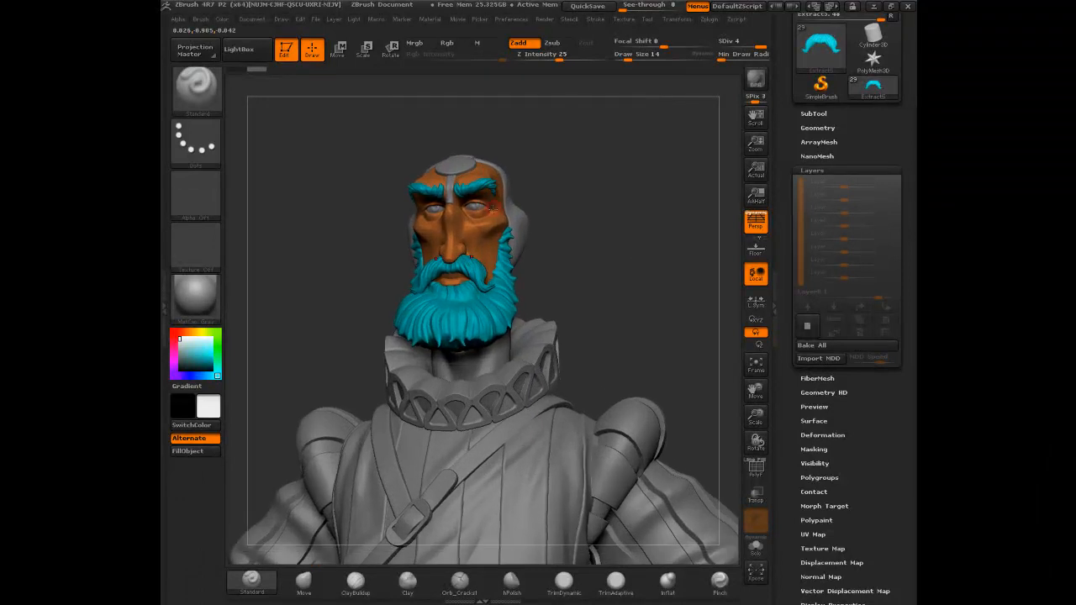
mouse_move(637, 193)
mouse_down()
mouse_move(618, 208)
mouse_move(615, 163)
mouse_move(618, 222)
mouse_move(497, 271)
mouse_move(628, 245)
mouse_move(630, 230)
mouse_move(584, 185)
mouse_move(586, 202)
mouse_move(533, 180)
mouse_move(533, 195)
mouse_up()
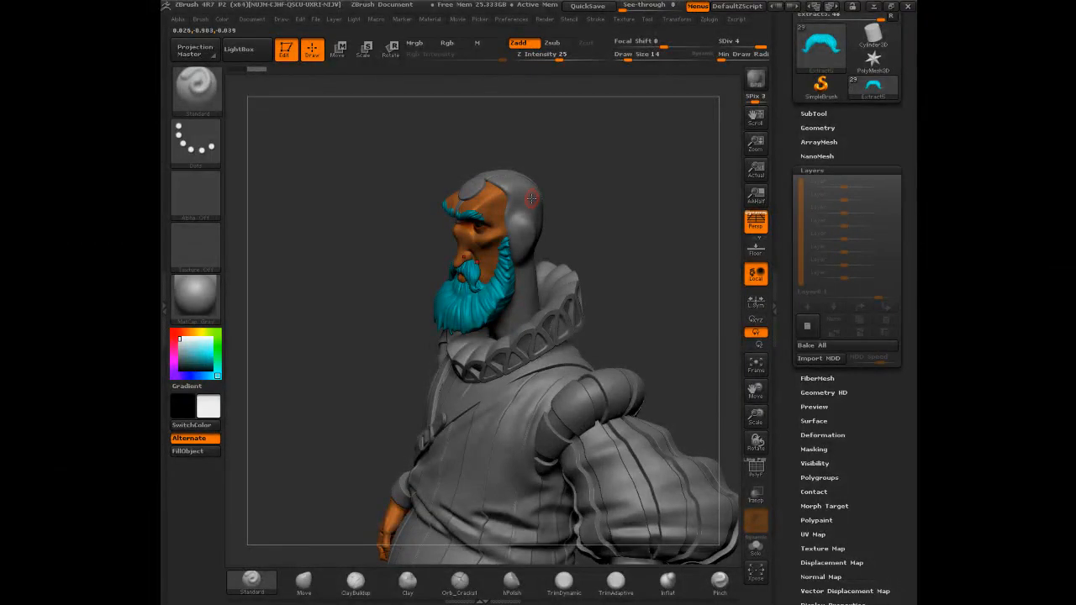
alt+click(527, 213)
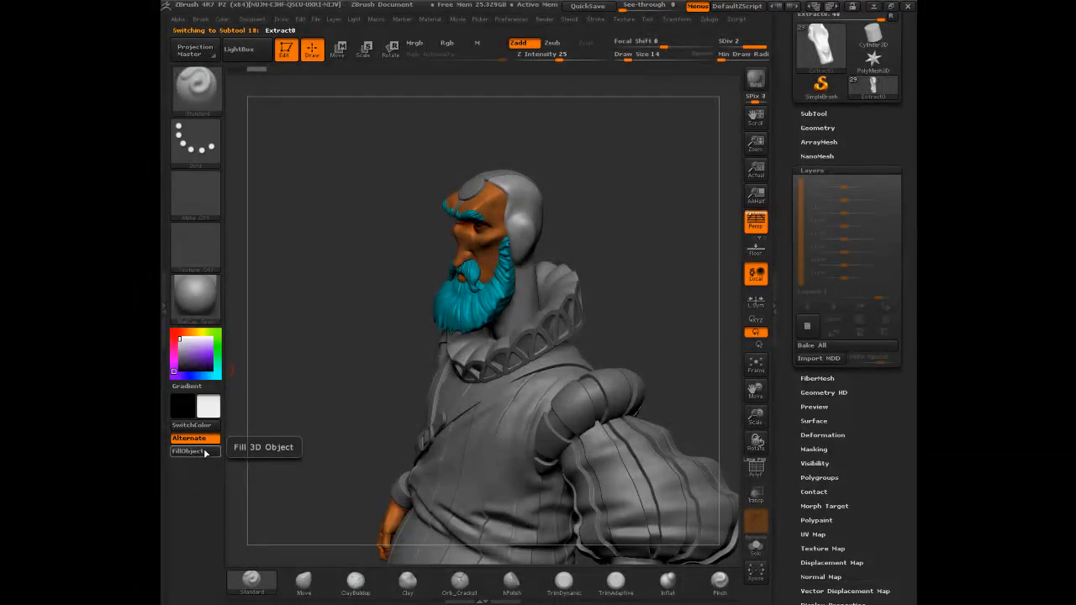
click(192, 357)
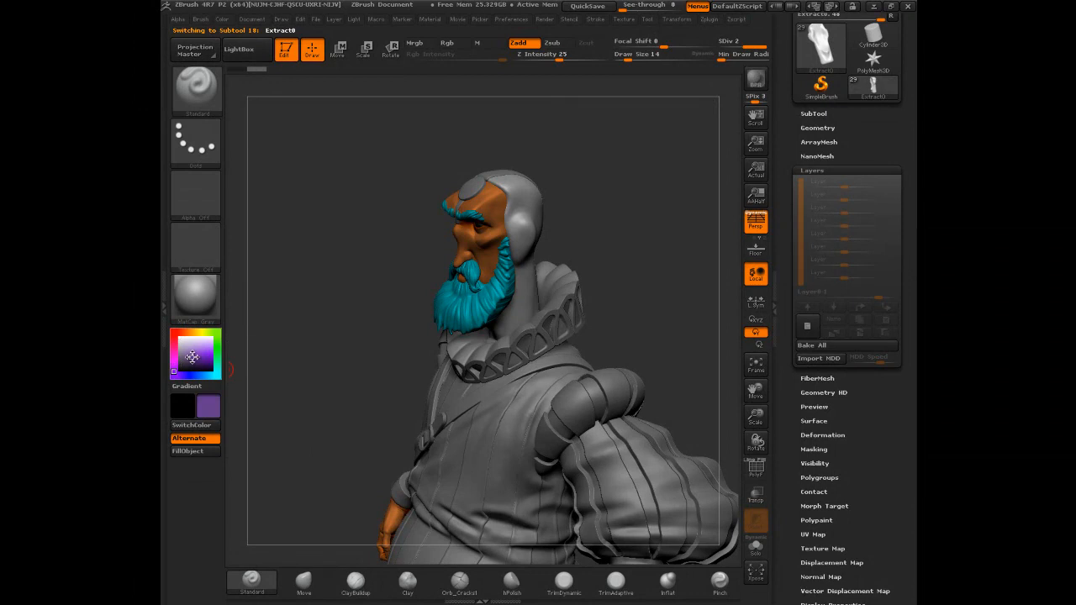
click(201, 451)
click(200, 452)
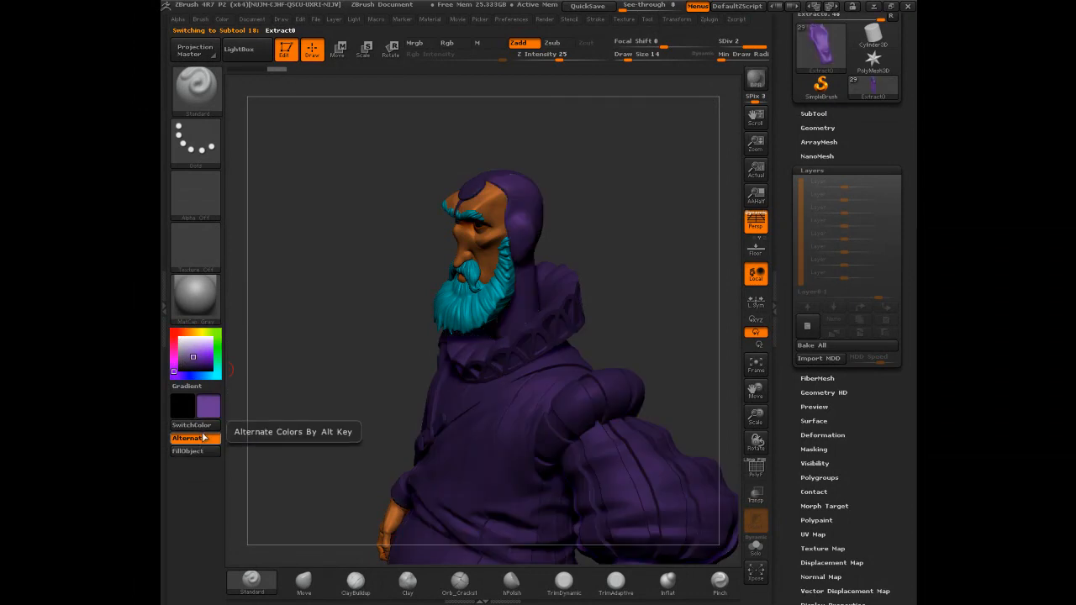
click(177, 339)
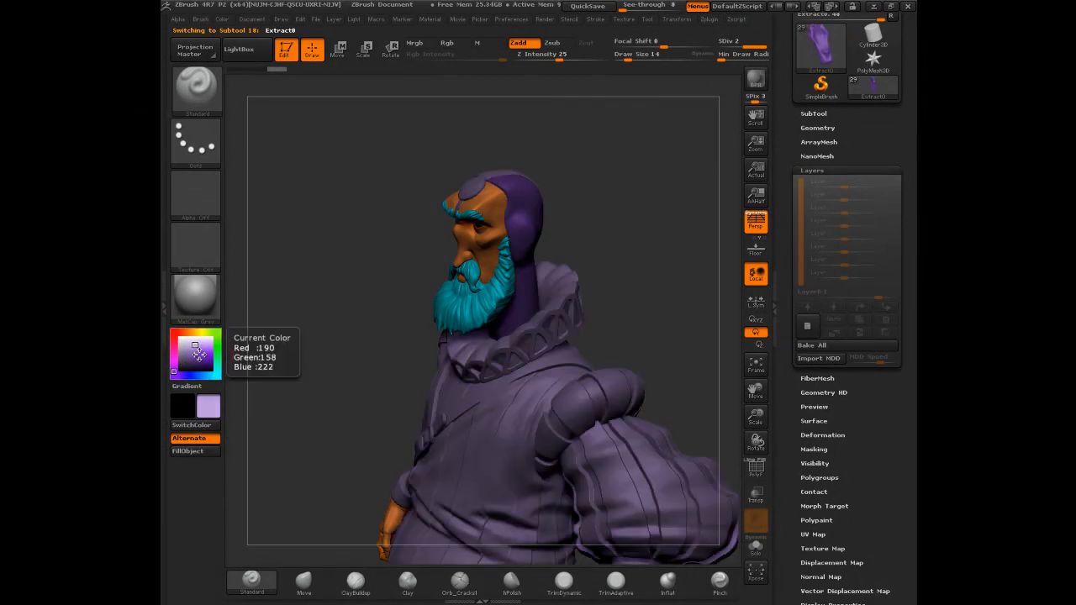
- Fill the round disc on the forehead and the thin strip beneath it with light green
drag(555, 210, 476, 207)
alt+click(472, 233)
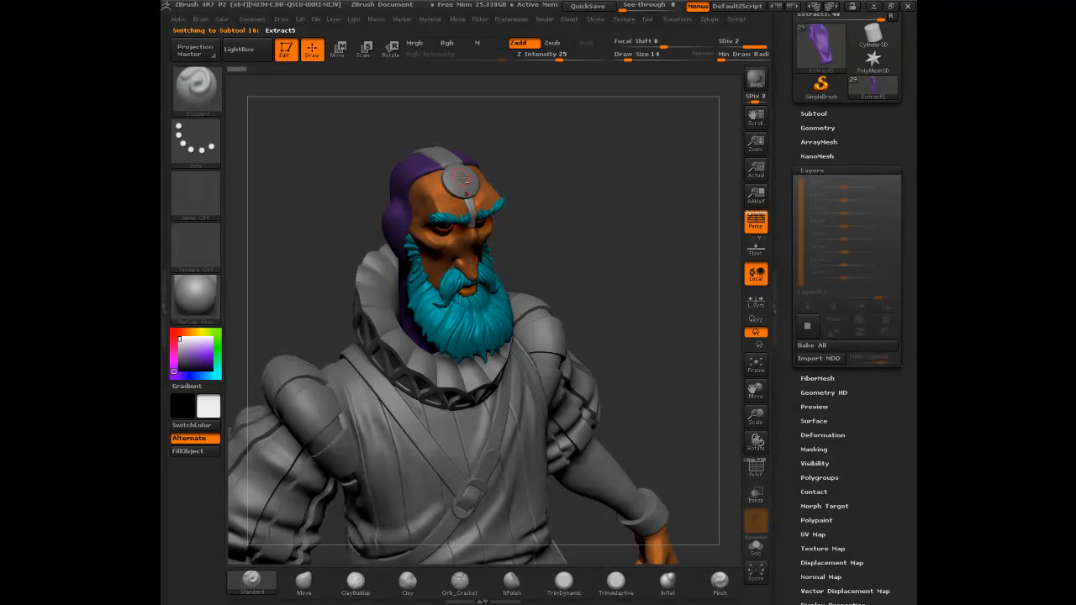
alt+click(451, 196)
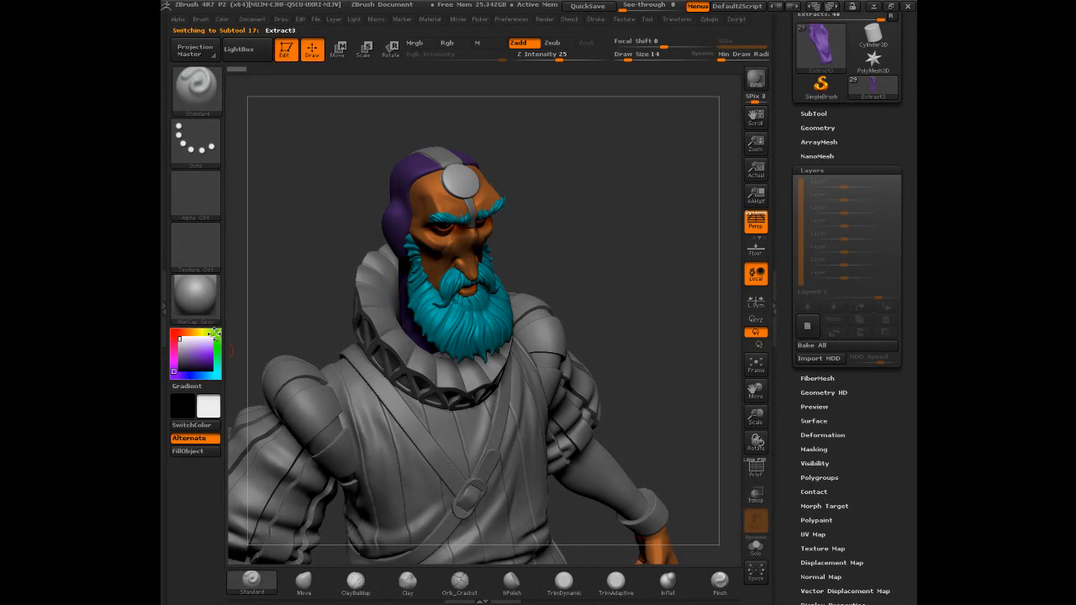
click(216, 334)
click(210, 345)
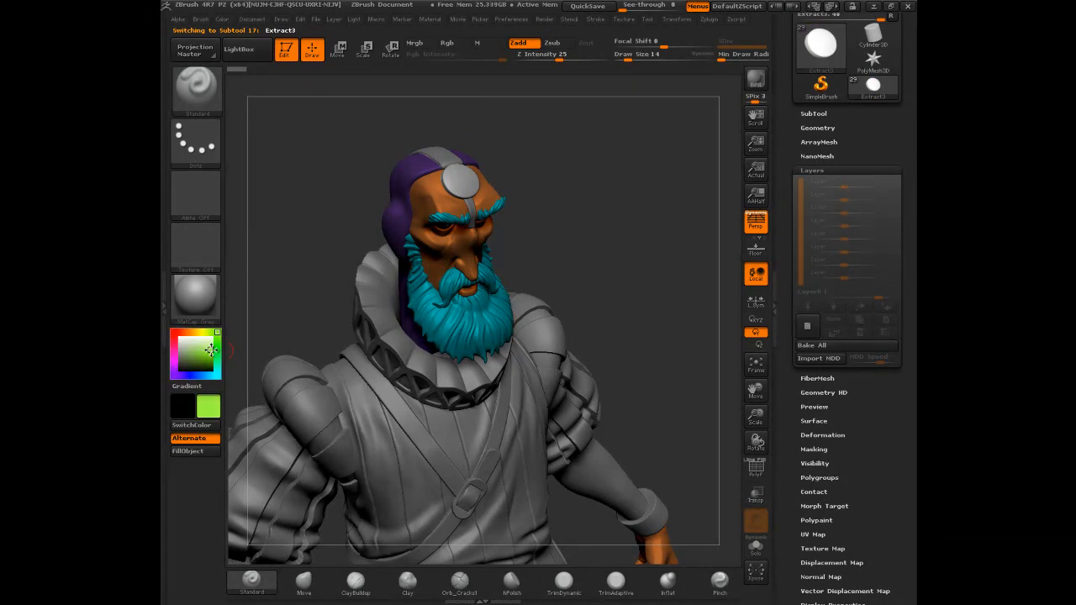
alt+click(446, 228)
- Select the strip running over the top of the cap, Extract2, and fill it with yellow
drag(557, 176, 465, 193)
alt+click(437, 159)
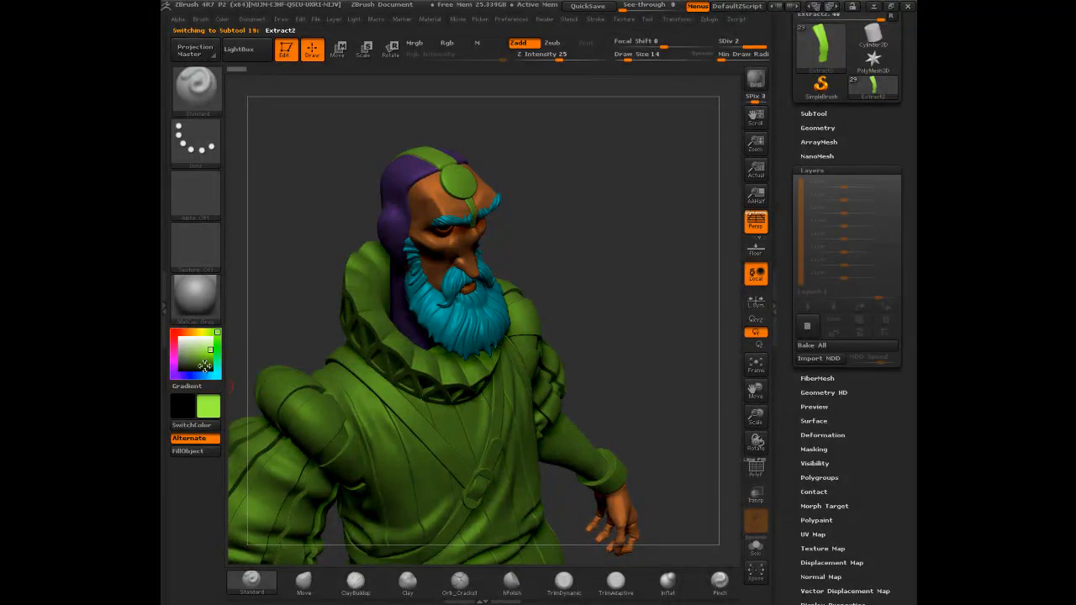
click(201, 334)
click(188, 450)
- Fill the ruff collar subtool PM3D_Cylinder3D with magenta, and set the active color back to white
mouse_move(584, 220)
mouse_down()
mouse_move(579, 202)
mouse_move(562, 196)
mouse_move(594, 221)
mouse_move(580, 229)
mouse_up()
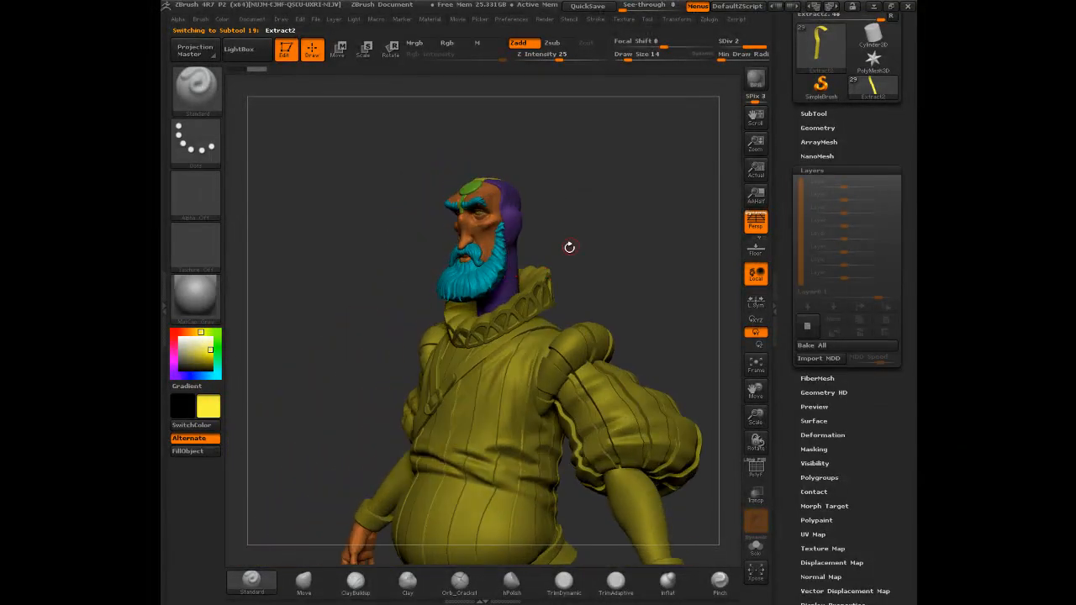
alt+click(463, 320)
click(173, 362)
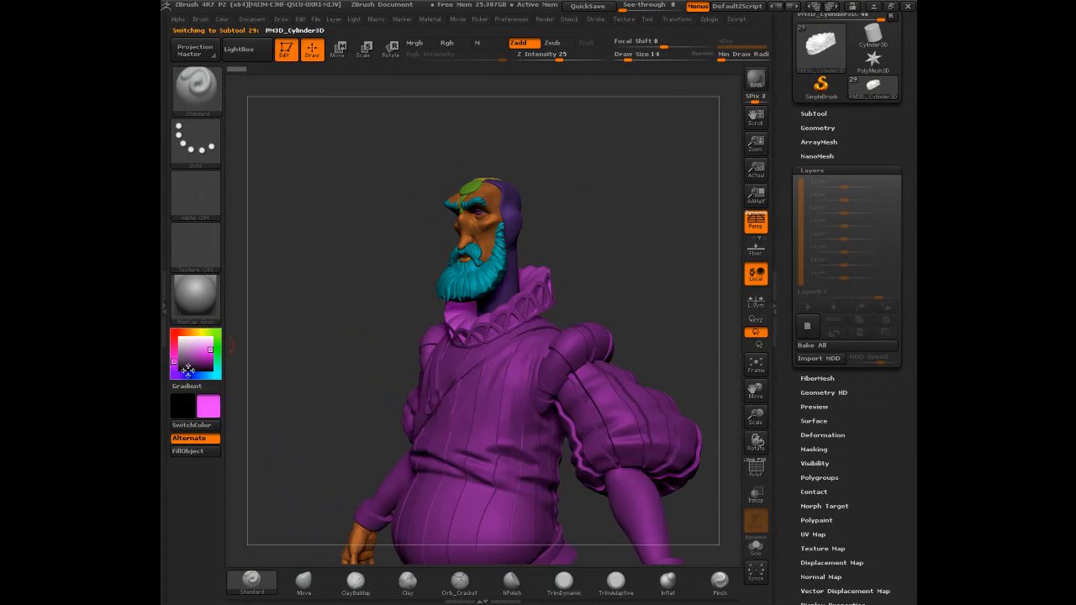
drag(600, 241, 555, 301)
alt+click(182, 339)
- Select the chest strap subtool Extract3 and fill it with red
alt+click(557, 307)
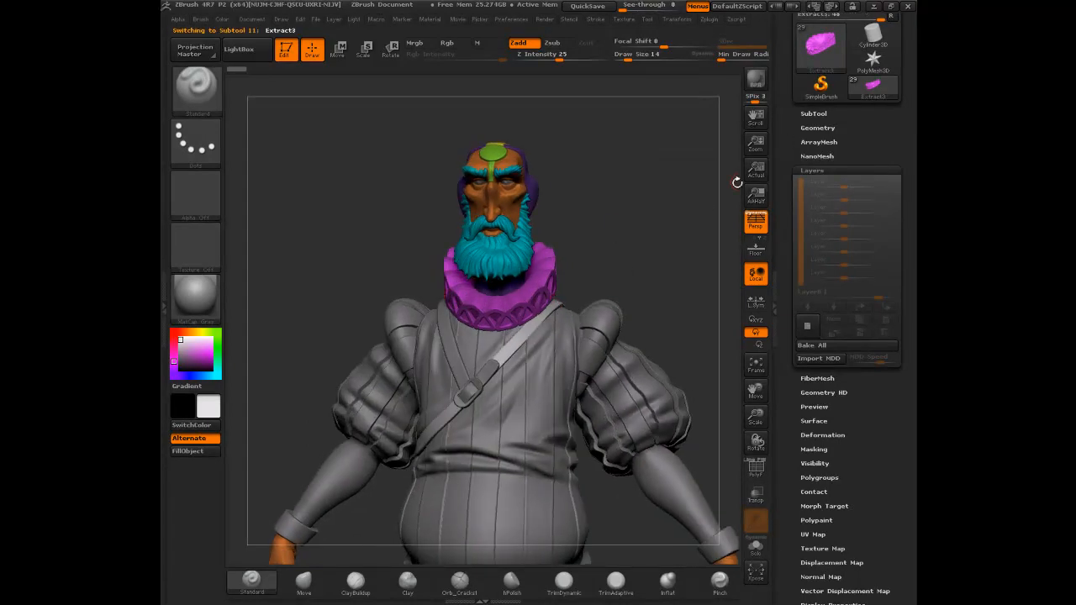
click(174, 337)
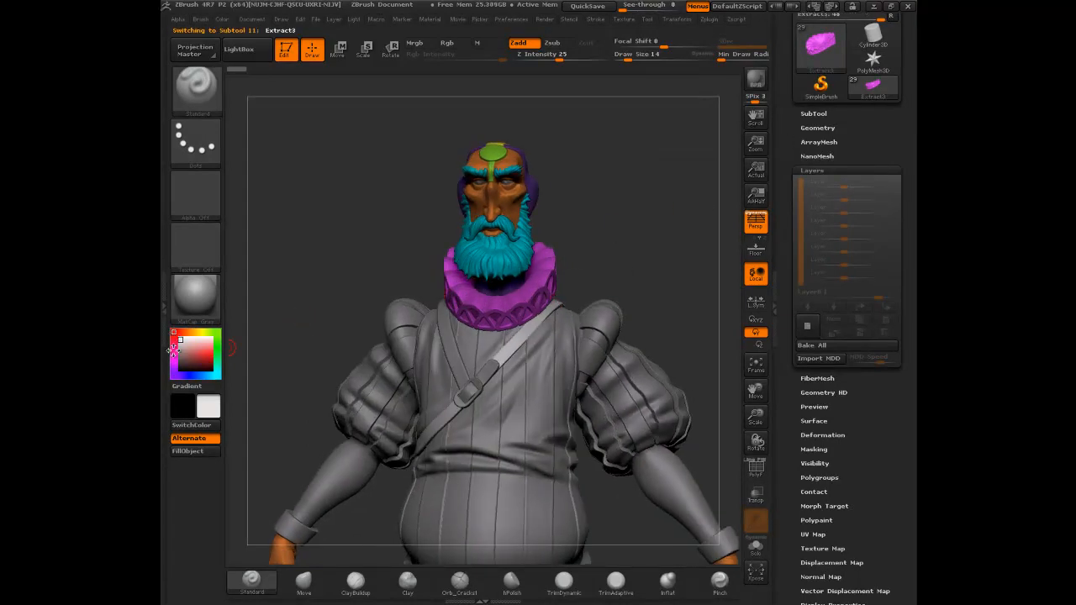
click(189, 452)
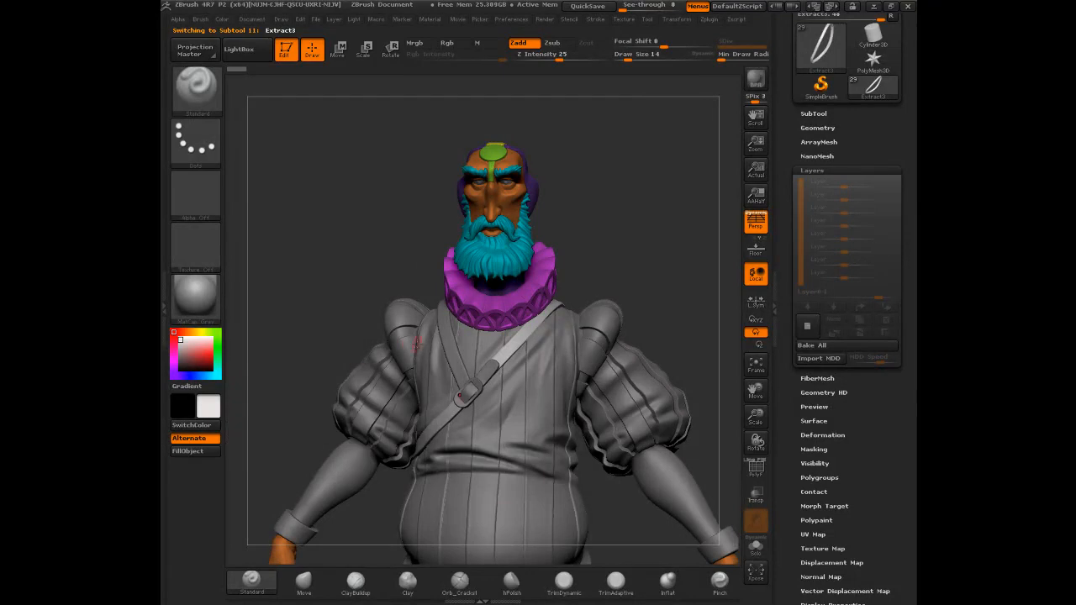
click(203, 354)
click(191, 450)
click(189, 451)
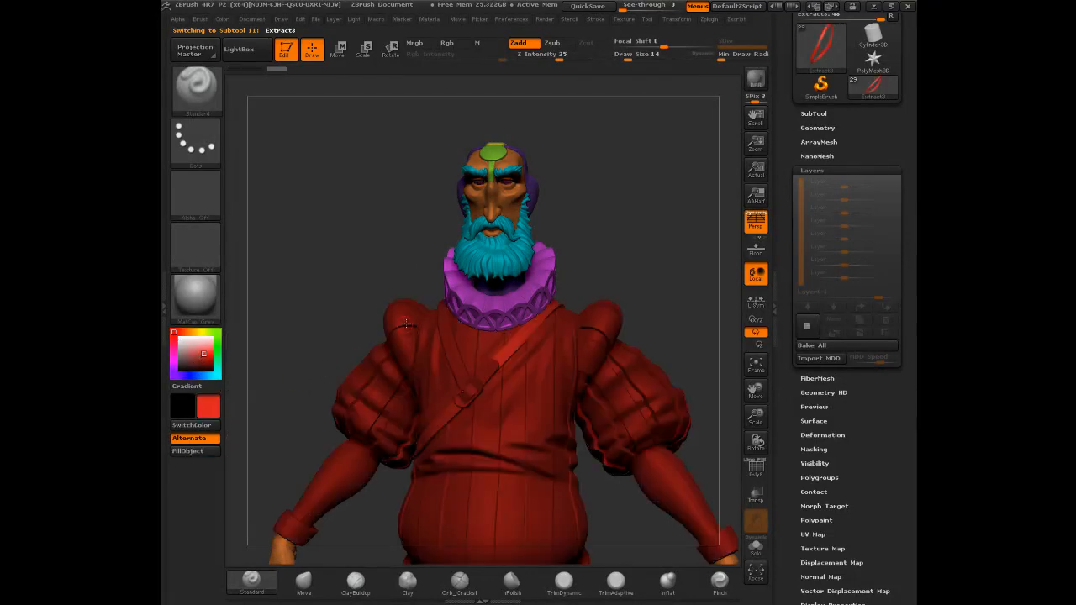
- Fill the other chest strap and the strap buckle subtool Extract4 with the same red
alt+click(442, 322)
click(200, 454)
alt+click(460, 388)
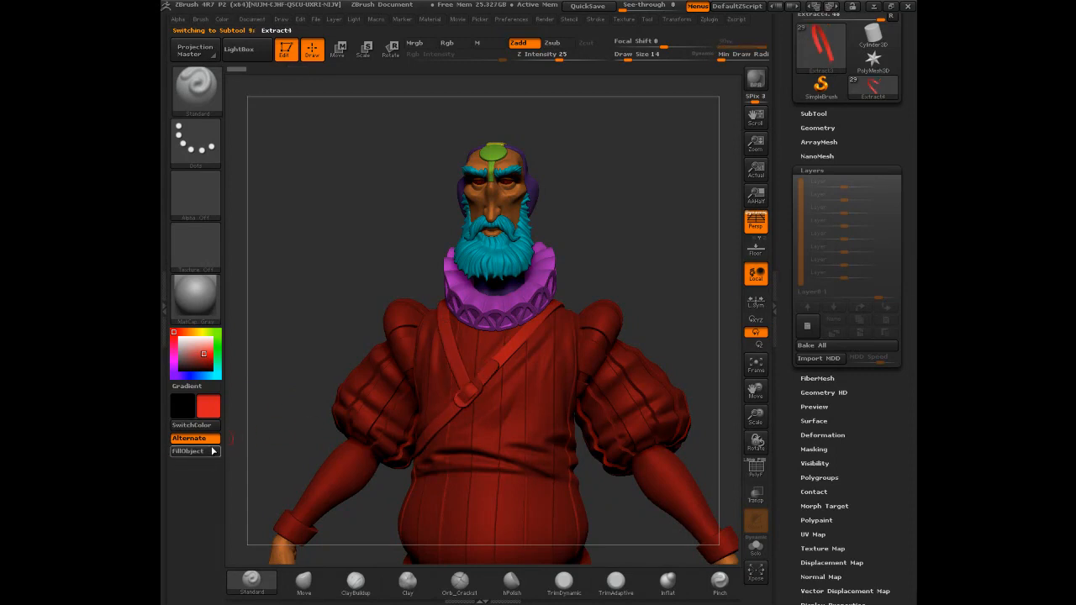
click(201, 452)
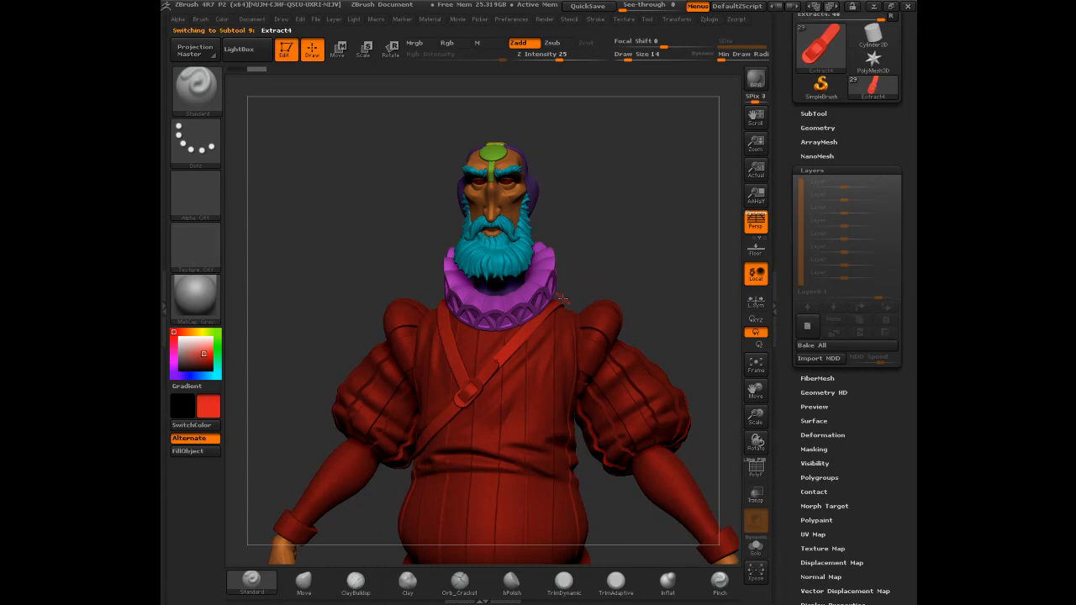
- Display the buckle subtool Extract4 alone in Solo mode, with both its strap piece and its frame shown
key(ctrl+shift)
ctrl+shift+click(478, 384)
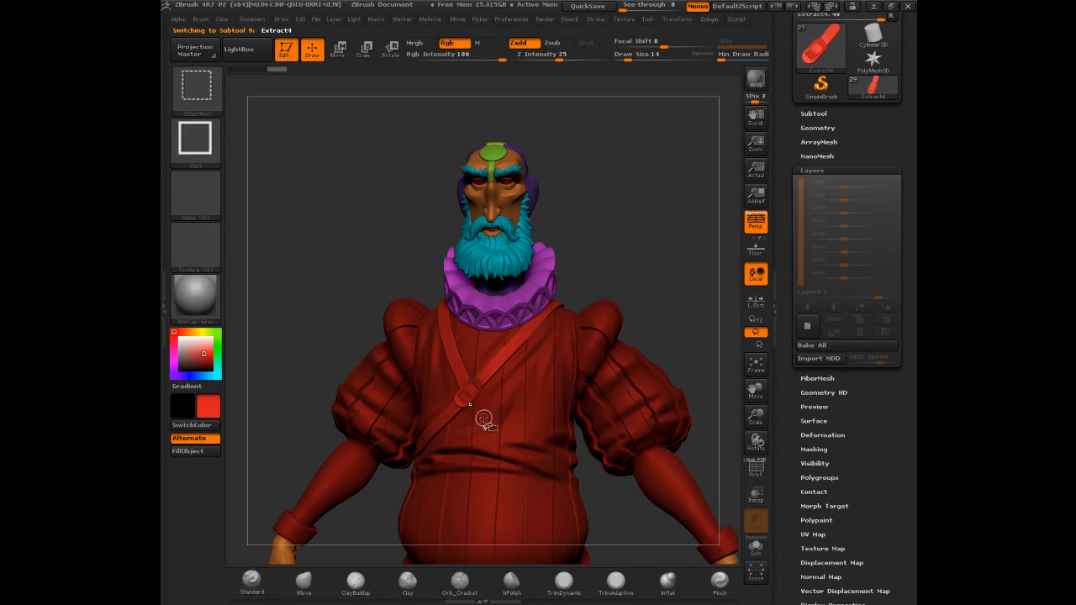
mouse_move(656, 320)
mouse_down()
mouse_move(617, 187)
mouse_move(648, 261)
mouse_move(521, 339)
mouse_up()
click(756, 548)
ctrl+shift+click(639, 288)
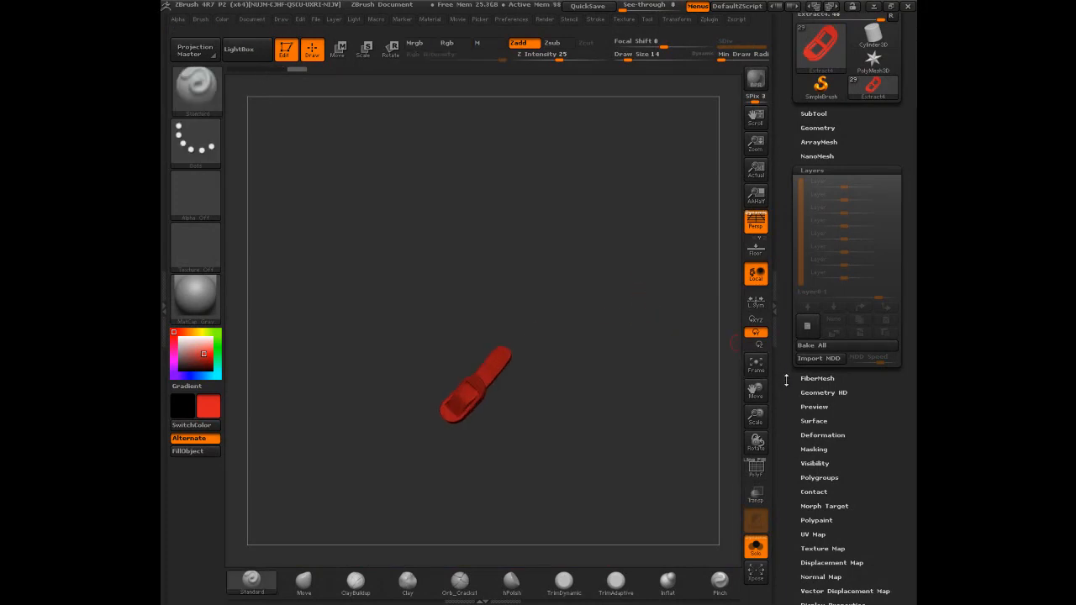
- Enable interface customization and place a copy of the Auto Groups command directly below FillObject
drag(787, 378, 786, 372)
drag(781, 409, 780, 308)
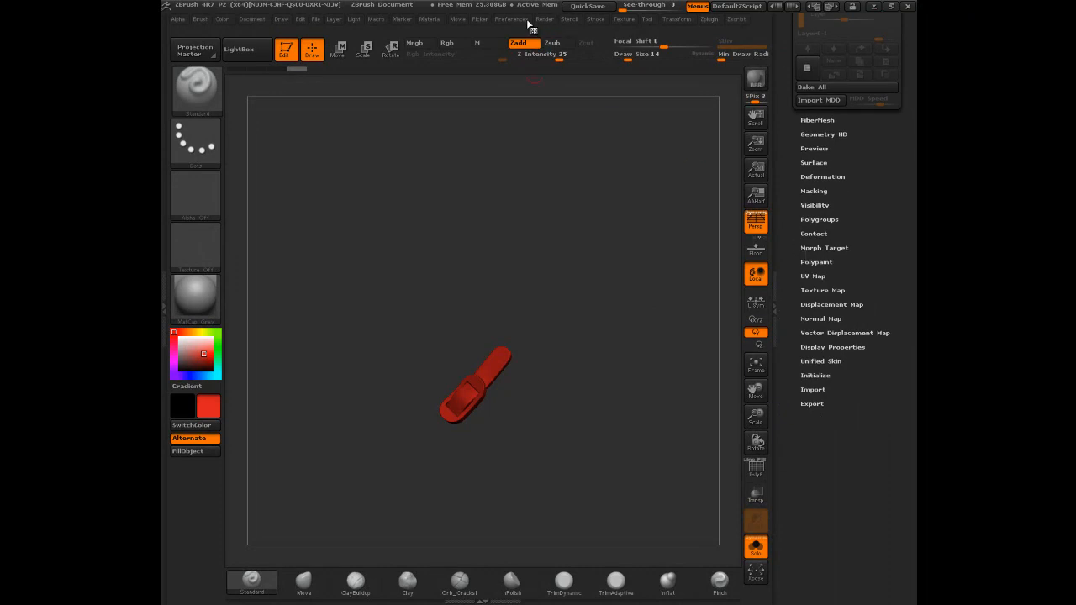
click(527, 21)
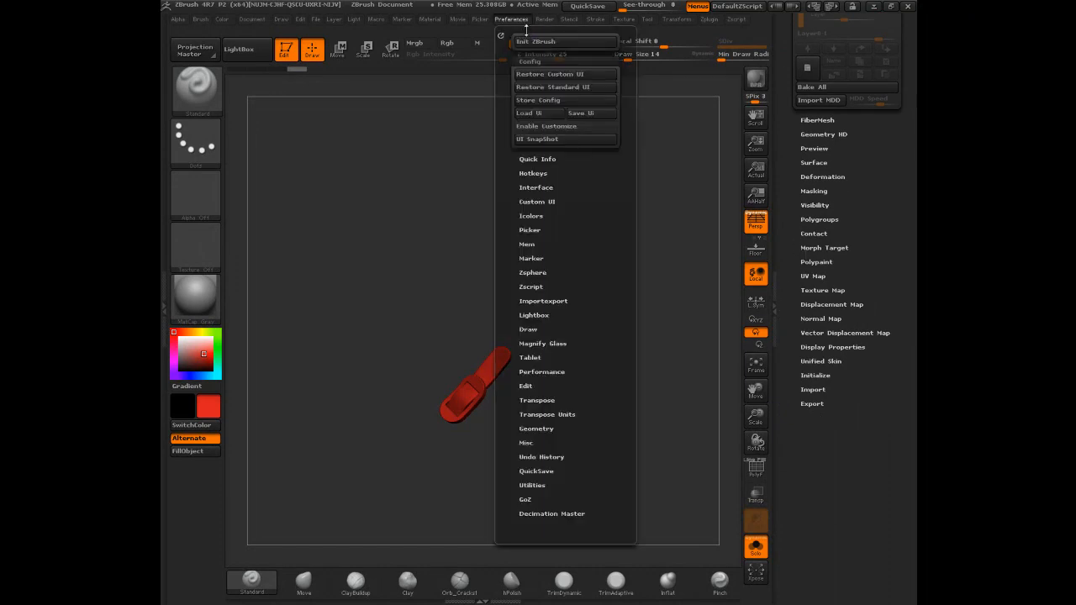
click(547, 127)
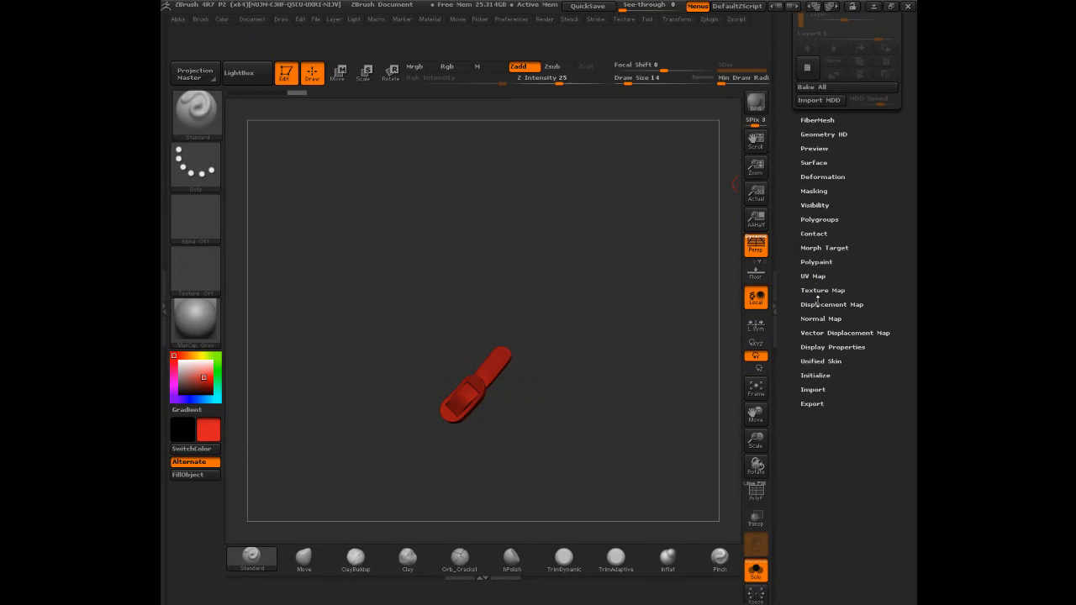
click(818, 220)
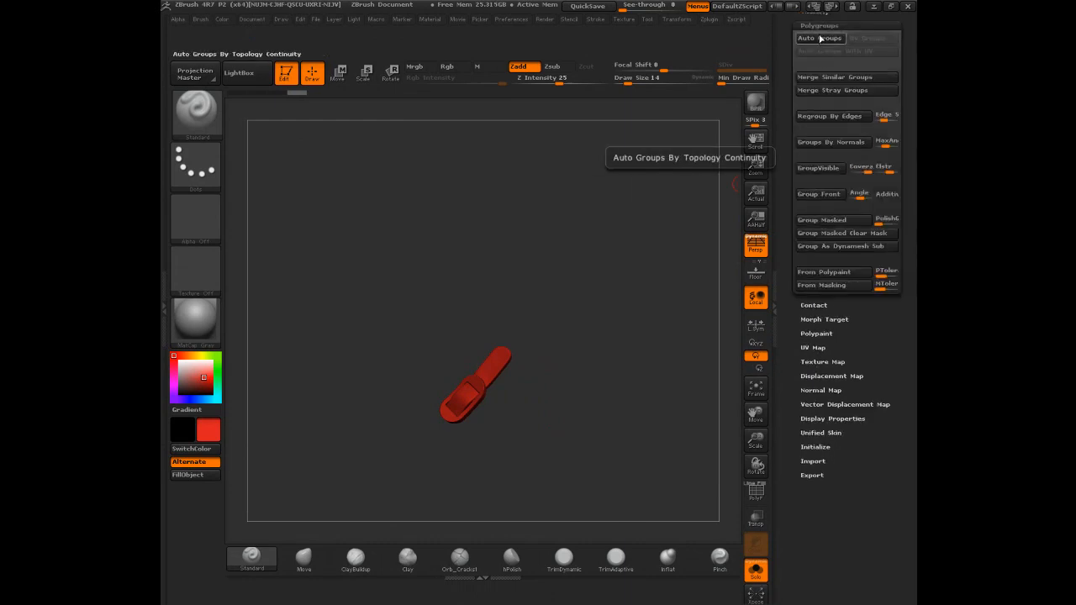
ctrl+alt+drag(823, 40, 194, 497)
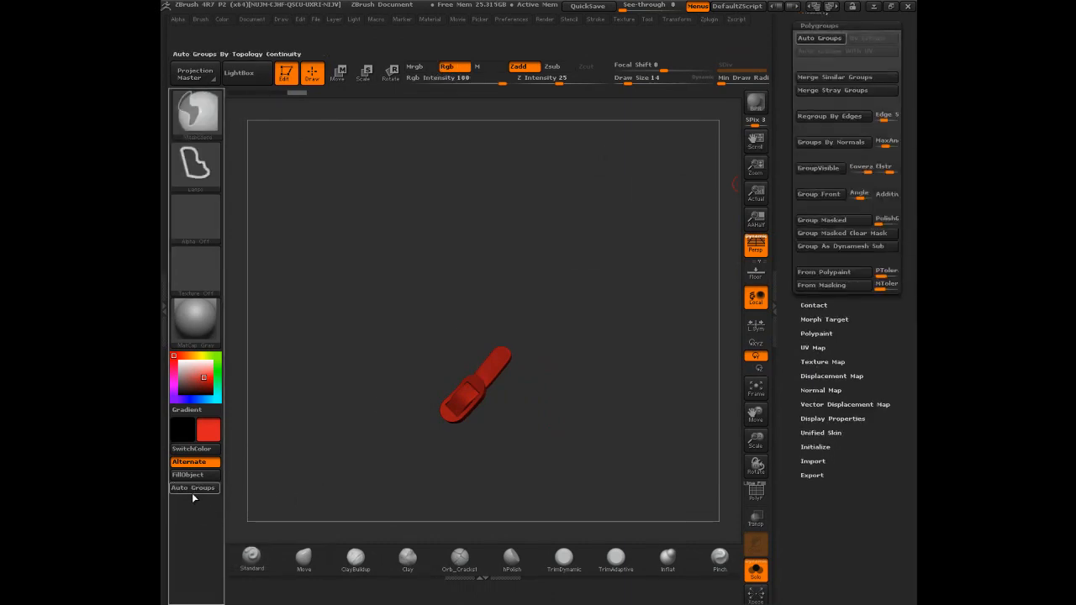
- Store the customized interface layout as the configuration file
click(510, 19)
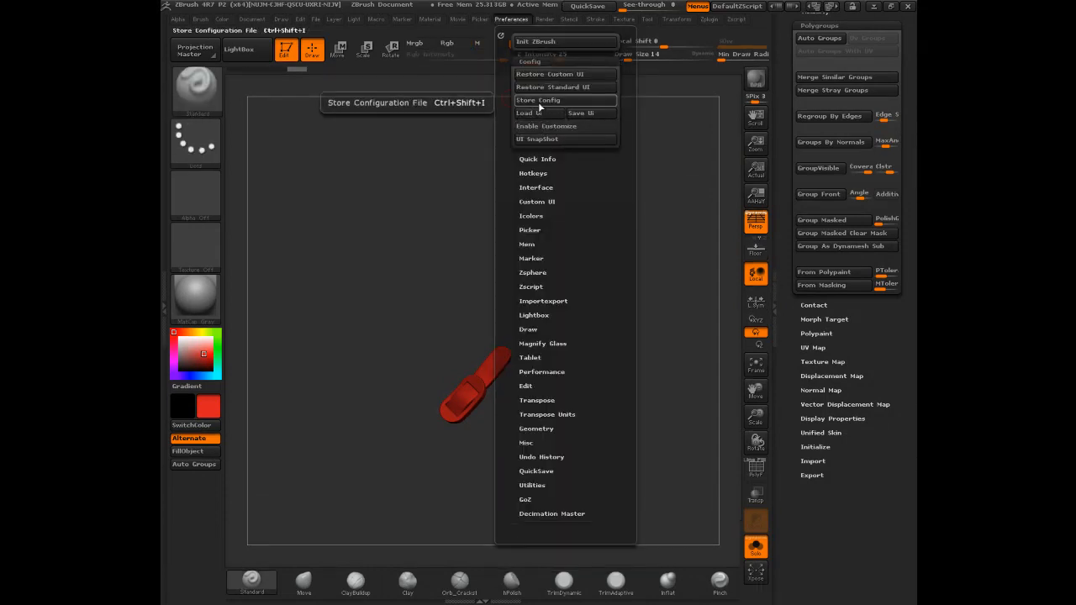
click(540, 103)
click(633, 335)
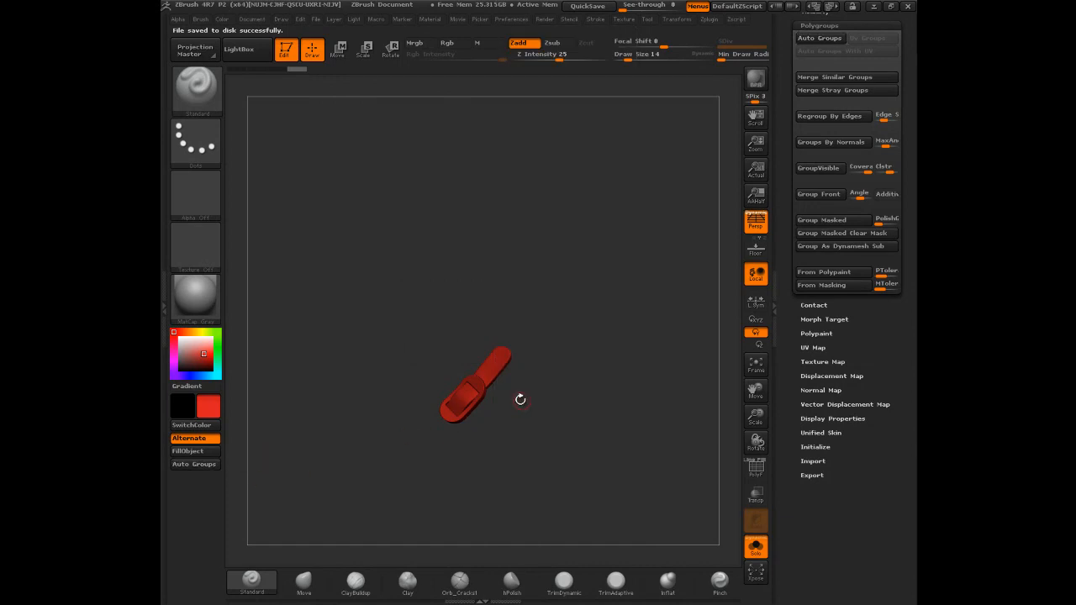
- Isolate the frame of the chest strap buckle by hiding the strap piece inside it
ctrl+shift+click(480, 378)
ctrl+shift+click(538, 372)
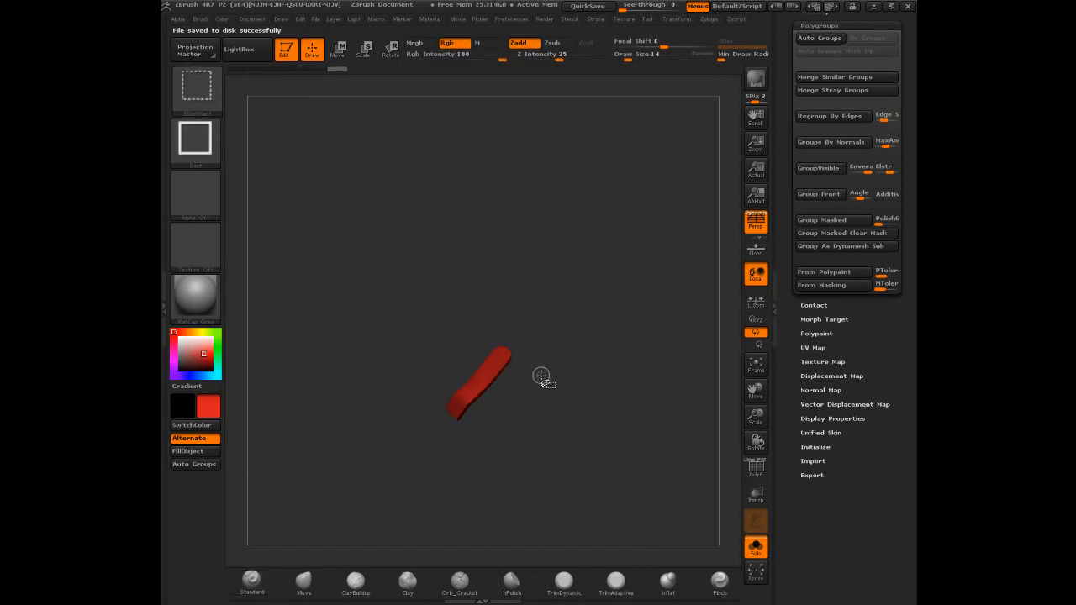
ctrl+shift+click(535, 392)
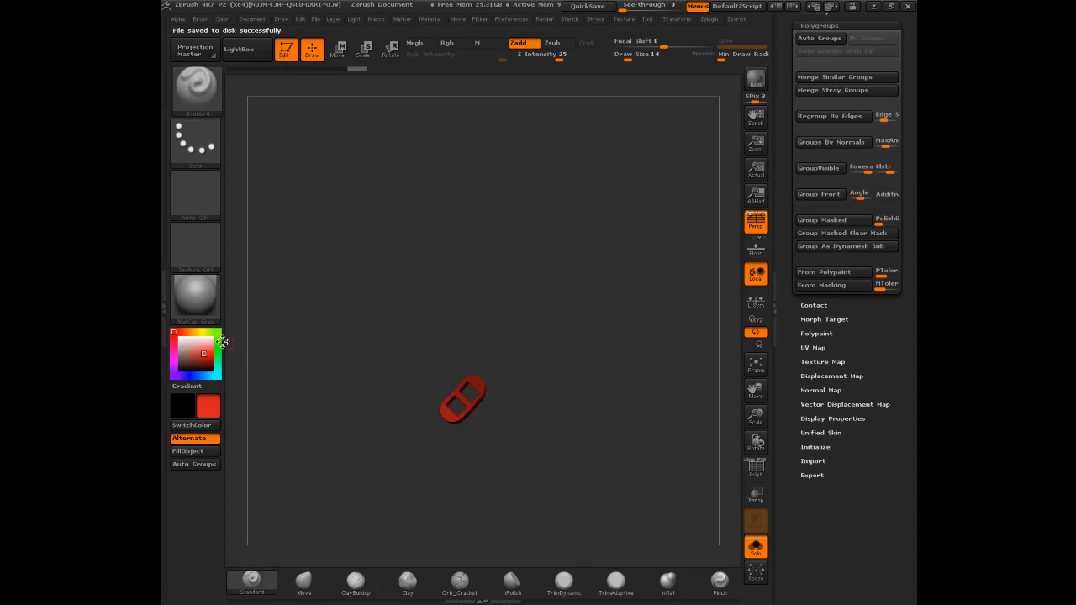
- Fill the isolated buckle frame with dark purple, and show its strap piece and the rest of the character again
drag(216, 351, 193, 363)
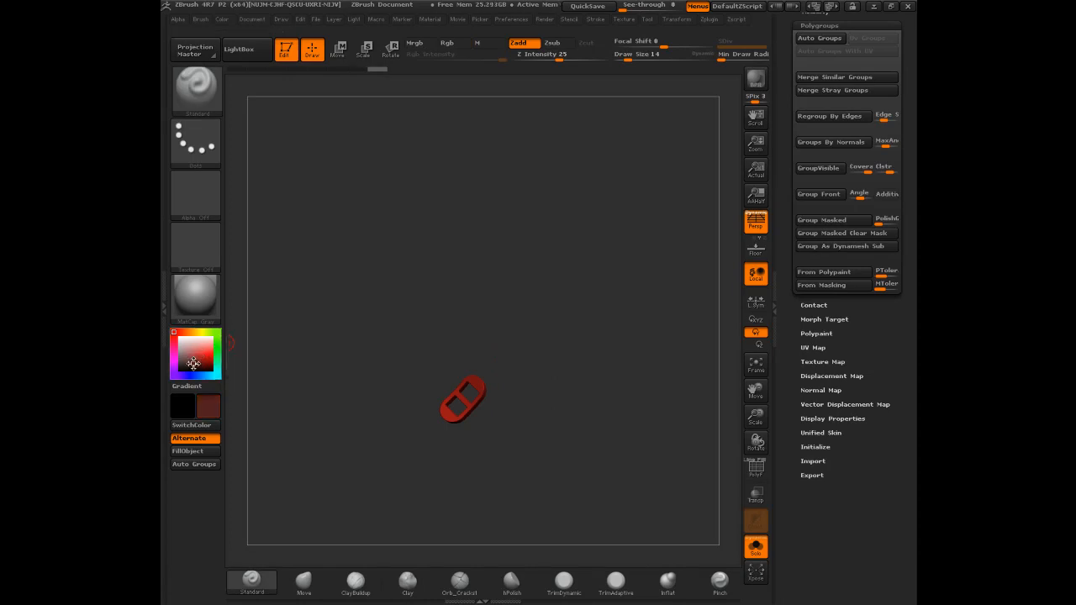
click(182, 376)
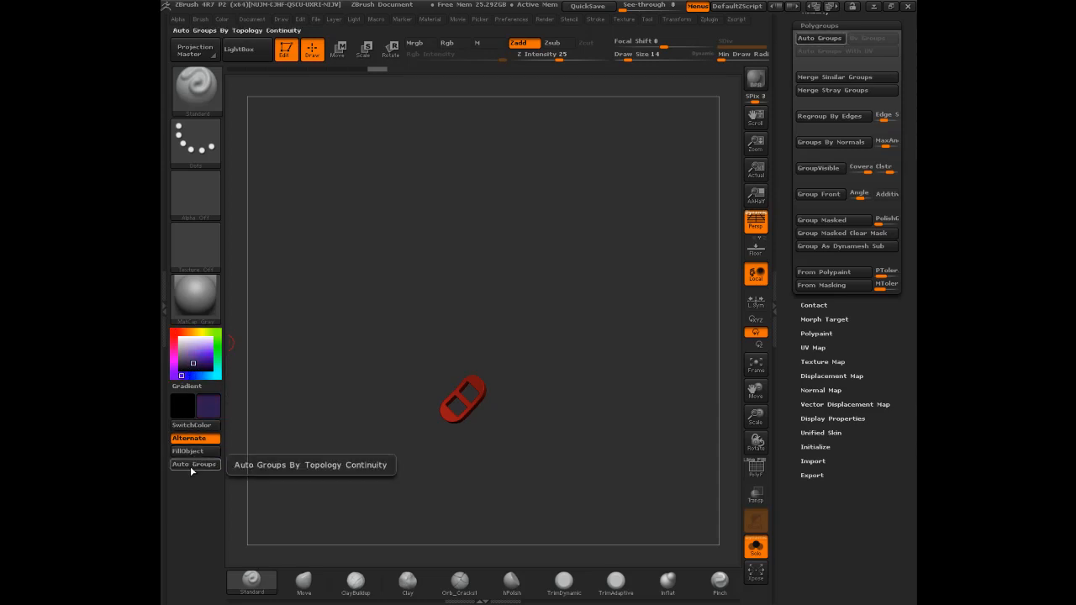
click(190, 452)
drag(435, 418, 631, 421)
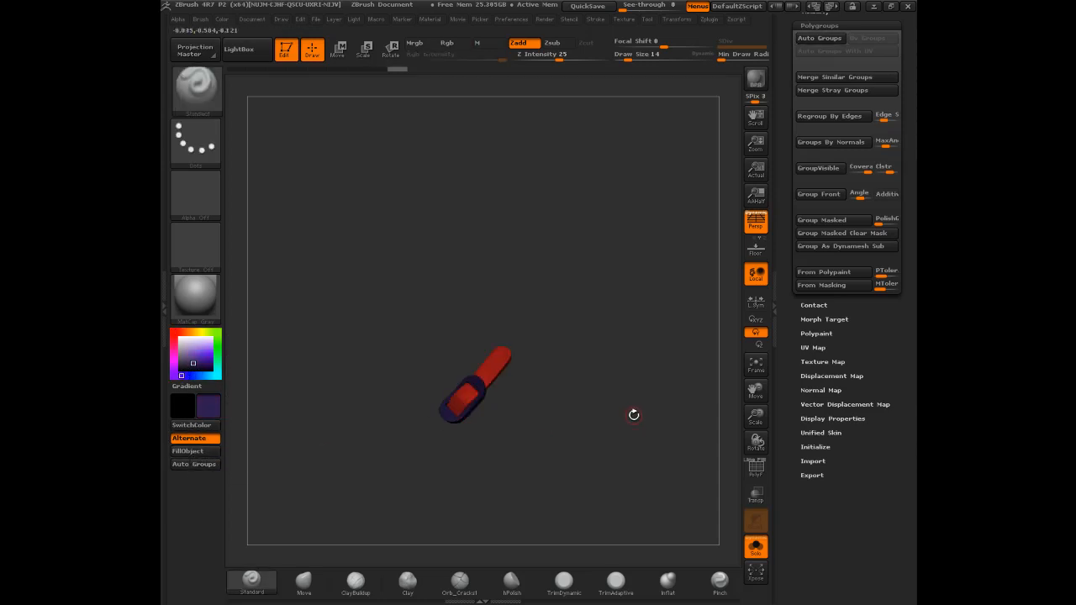
click(756, 547)
- Fill the waist belt subtool Extract0 with the red sampled from the chest strap
drag(664, 228, 637, 118)
drag(615, 240, 593, 254)
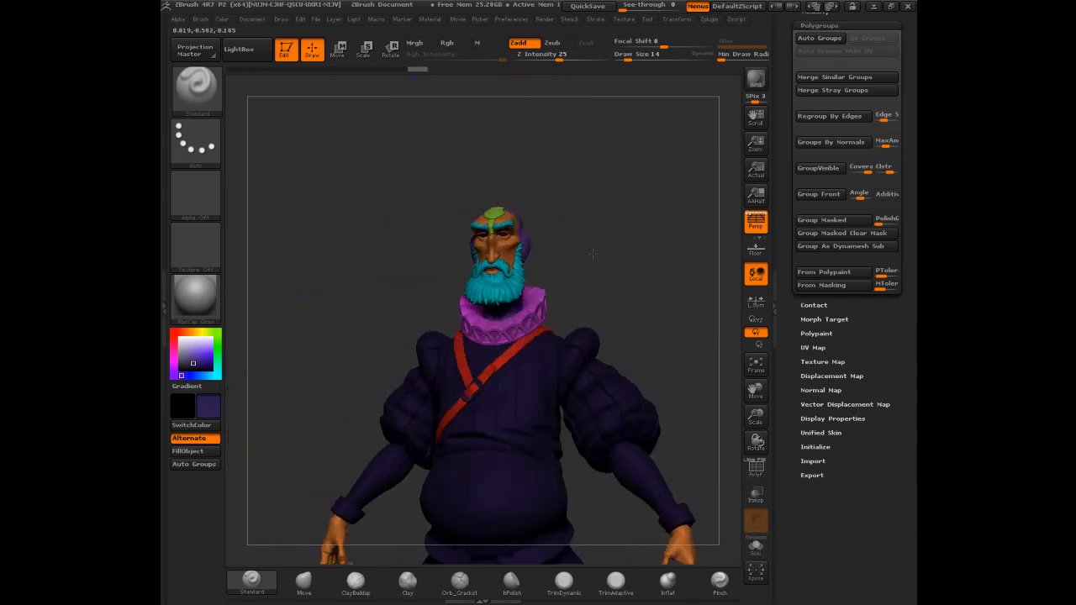
alt+drag(632, 293, 634, 149)
drag(660, 192, 562, 370)
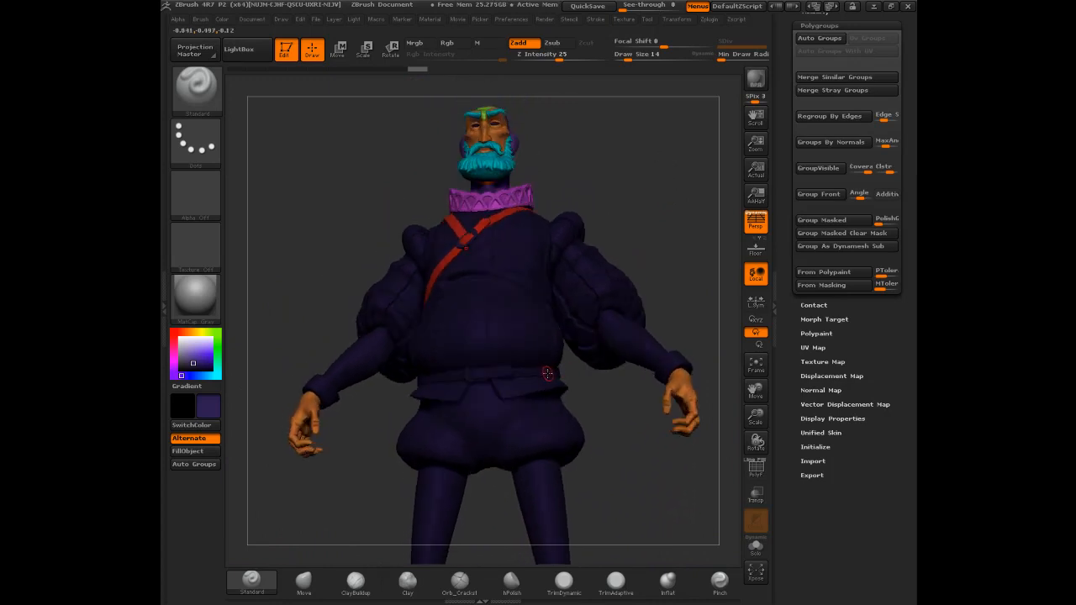
alt+click(548, 372)
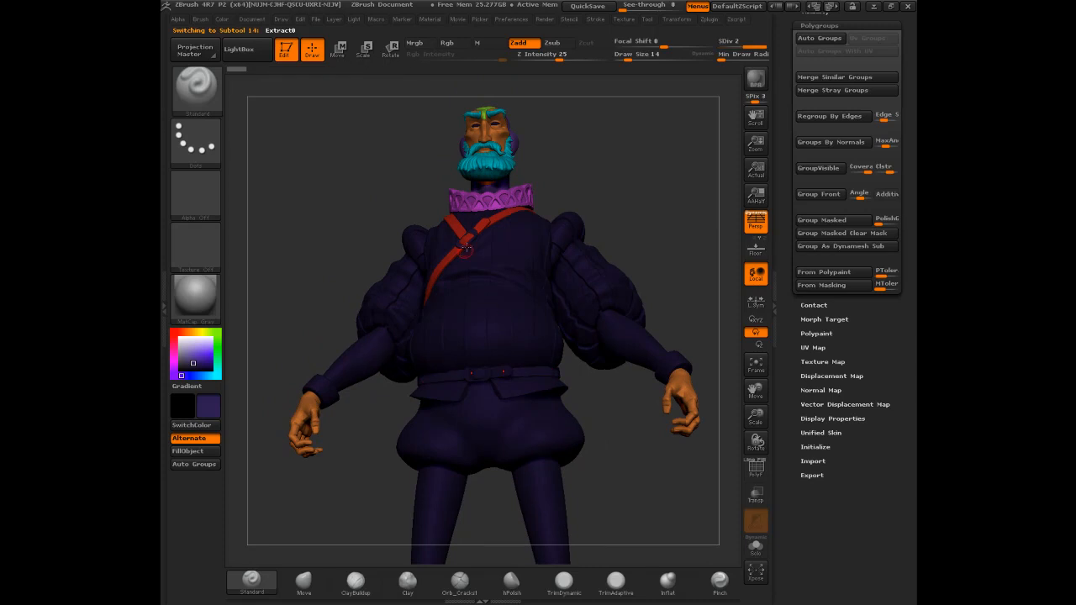
key(c)
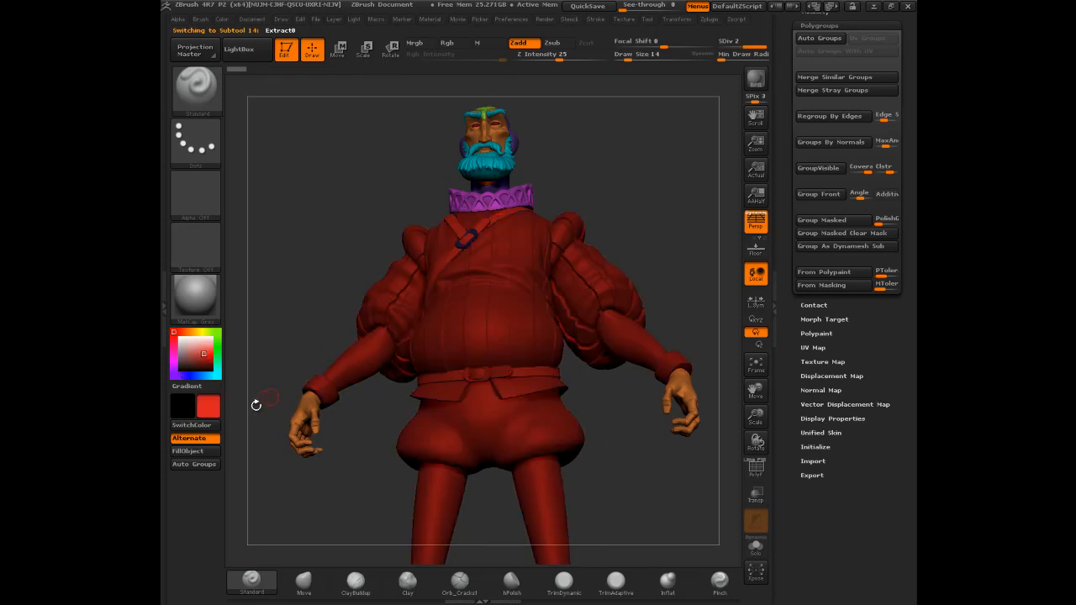
click(200, 451)
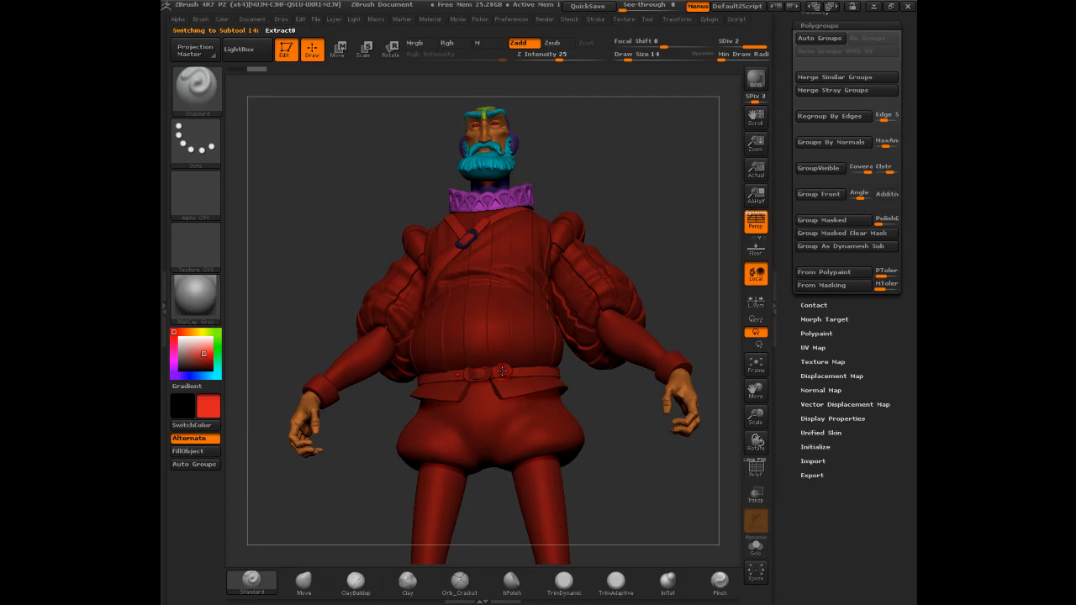
- Fill the strap piece of the belt buckle subtool Extract5_2 with the same red while its frame is hidden
alt+click(503, 371)
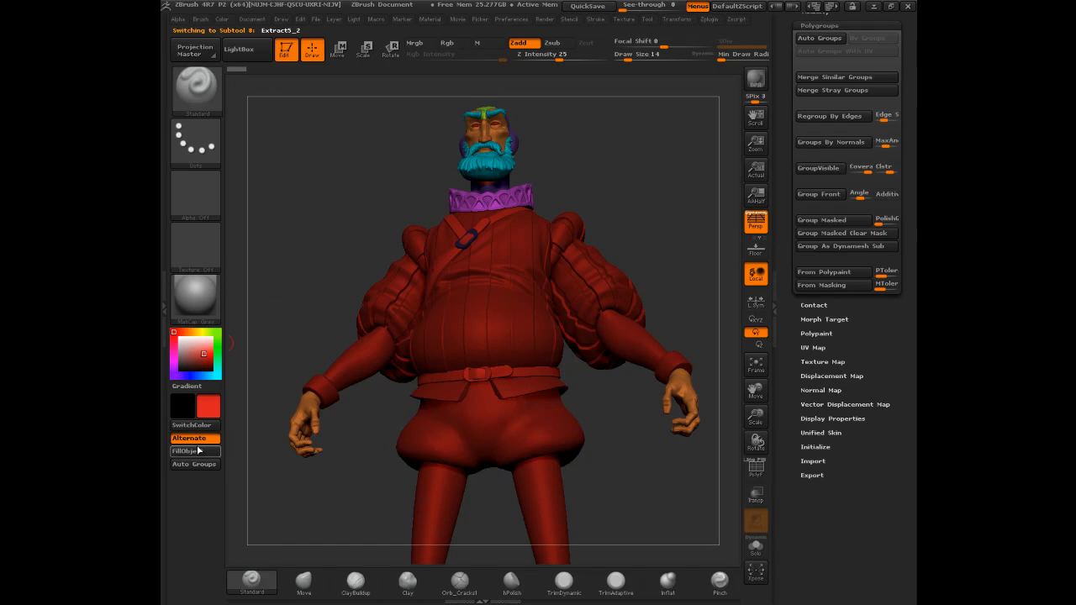
key(ctrl)
key(ctrl)
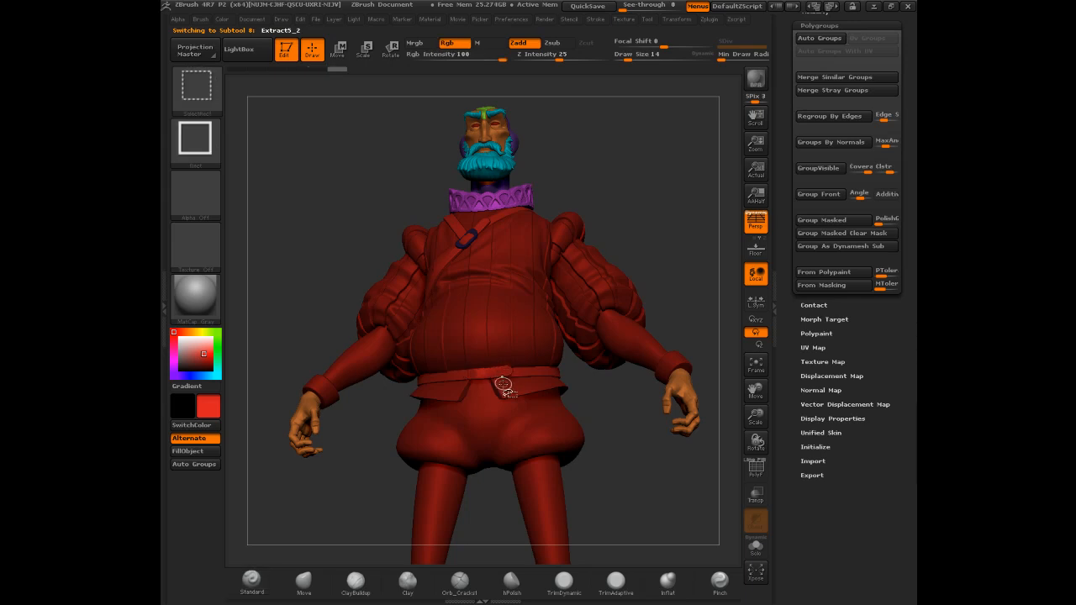
click(210, 455)
ctrl+shift+click(636, 240)
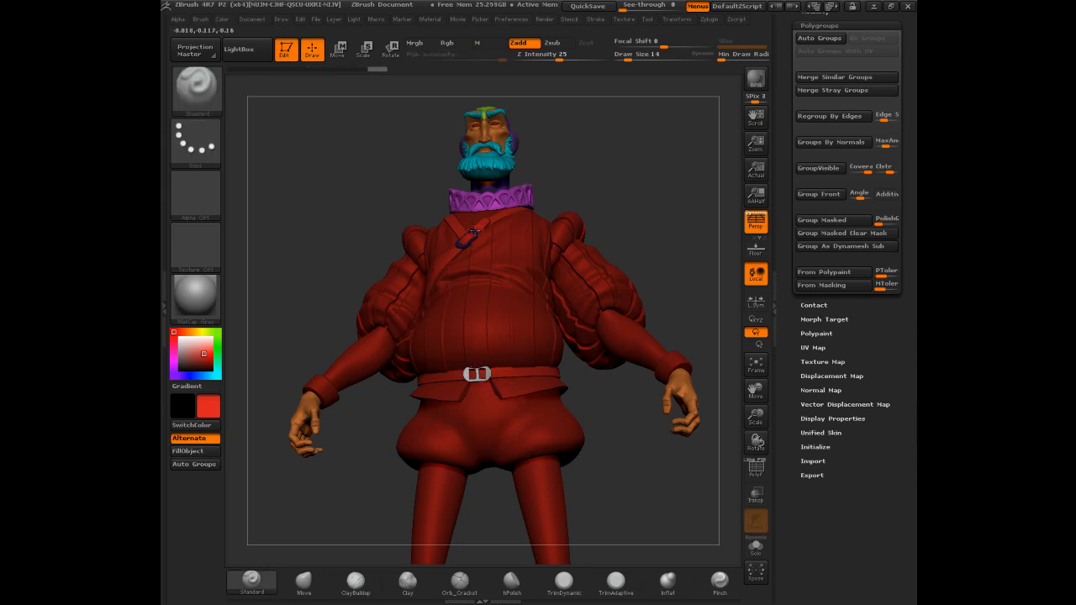
- Fill the belt buckle's frame with the dark purple sampled from the chest buckle, and reset the current color to white
key(c)
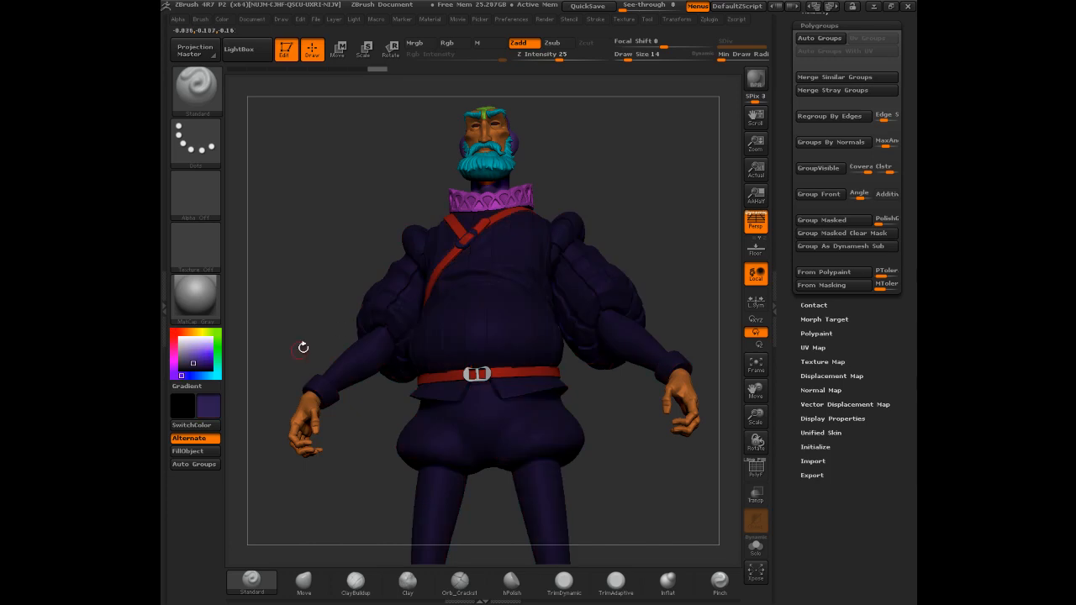
click(208, 455)
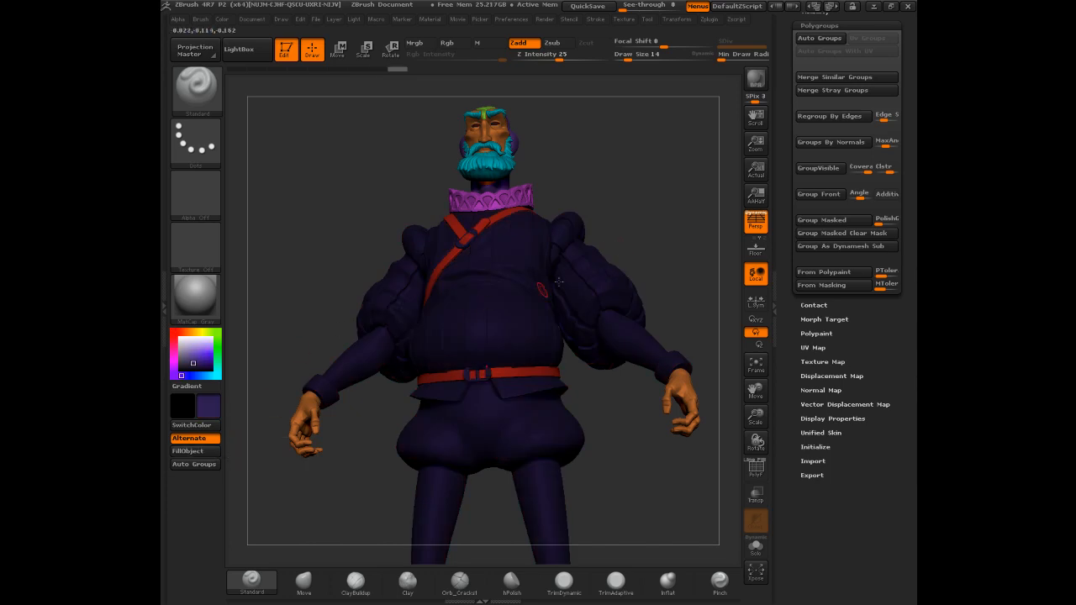
click(184, 334)
click(193, 451)
- Isolate the strap piece of the back buckle subtool Extract5_1 and fill it with the strap's red
mouse_move(630, 182)
mouse_down()
mouse_move(659, 178)
mouse_move(622, 155)
mouse_move(665, 188)
mouse_move(650, 172)
mouse_move(658, 176)
mouse_move(628, 175)
mouse_move(678, 170)
mouse_move(678, 207)
mouse_move(664, 211)
mouse_up()
key(ctrl+shift)
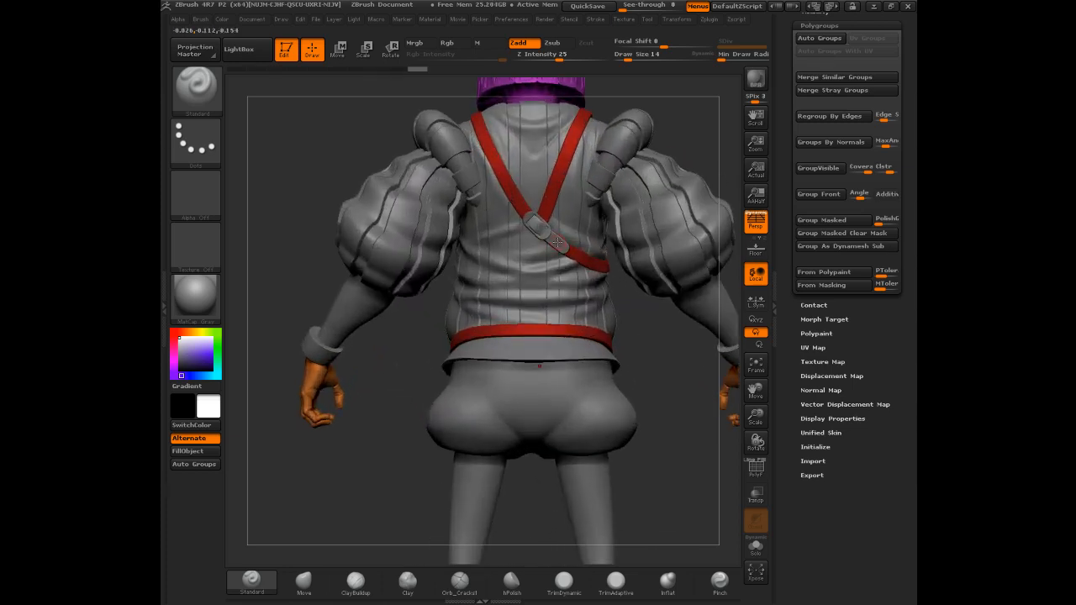
alt+click(557, 242)
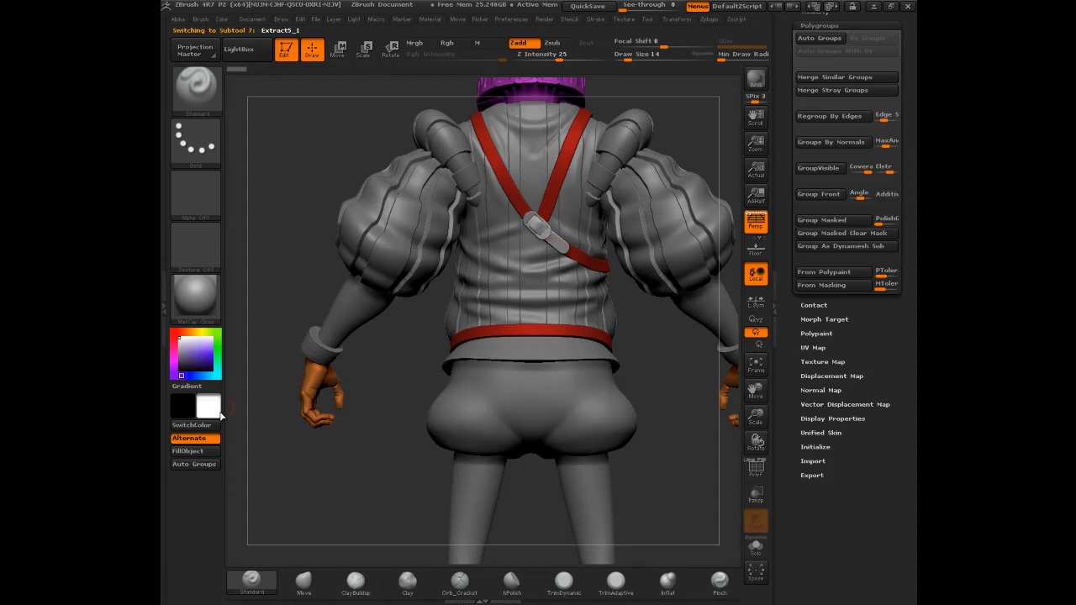
key(ctrl+shift)
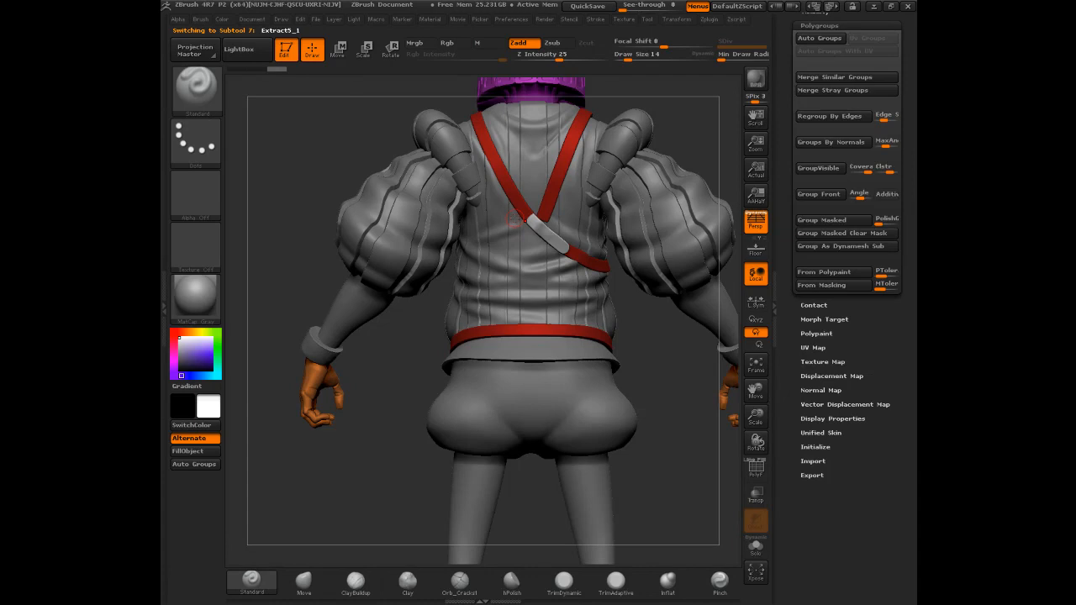
key(c)
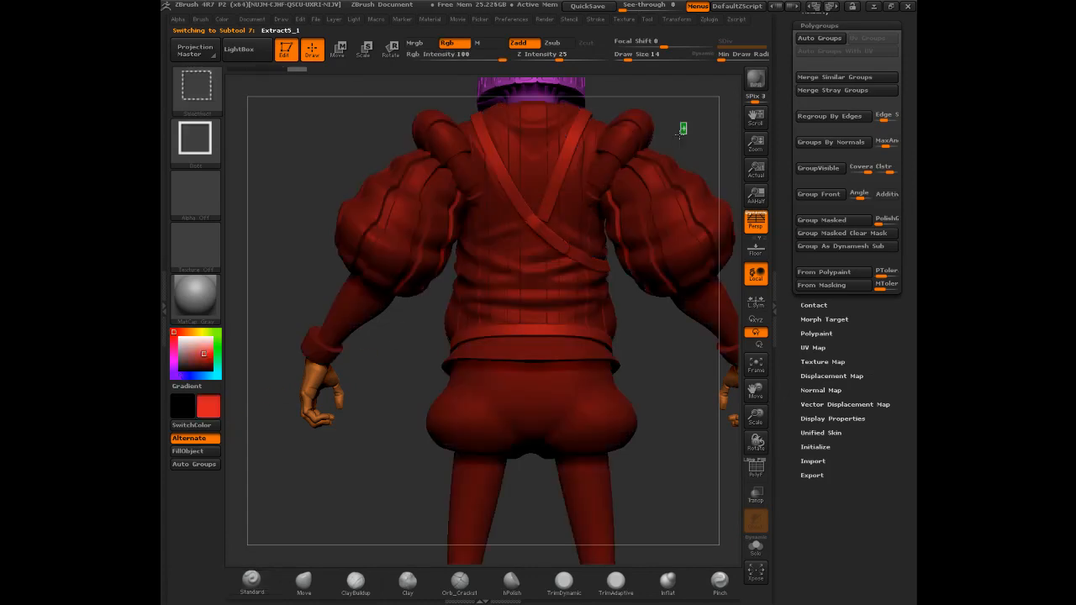
- Fill the back buckle's frame with the dark purple of the front buckle, and reset the current color to white
drag(533, 224, 627, 199)
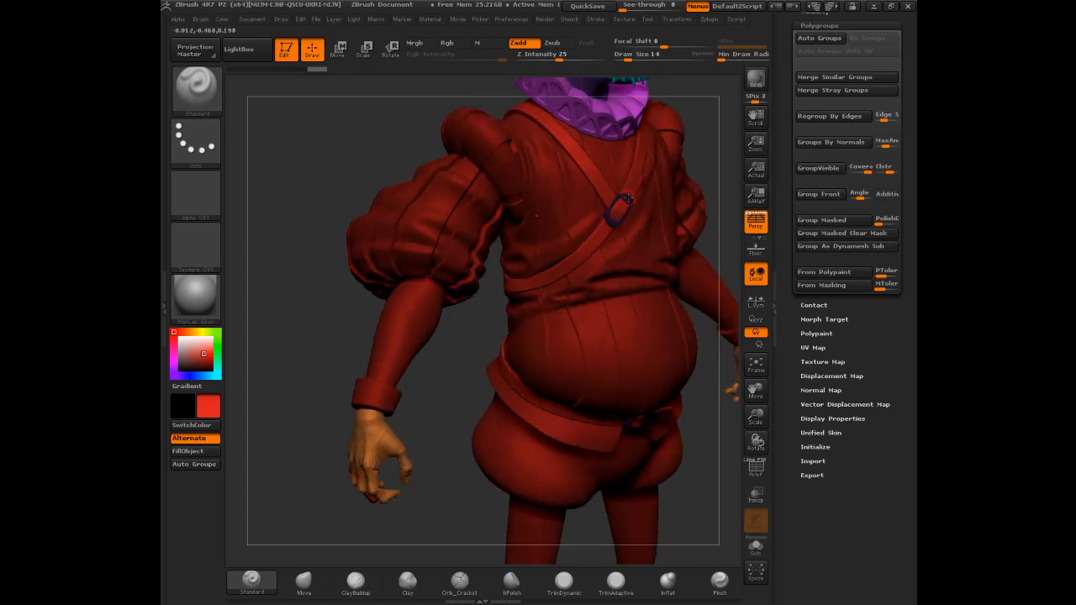
key(c)
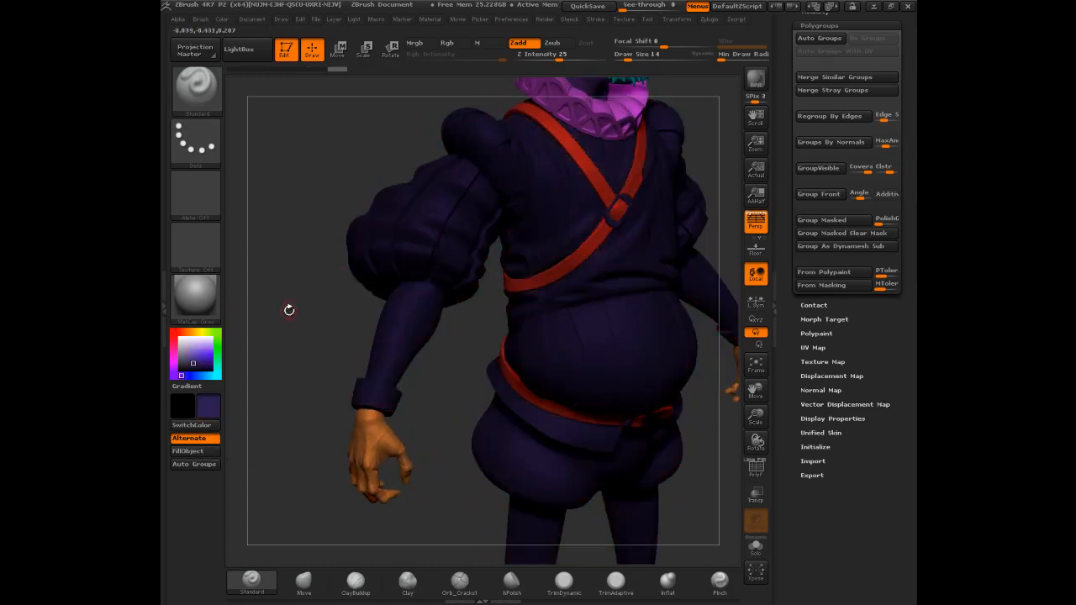
click(179, 337)
mouse_move(291, 306)
mouse_down()
mouse_move(415, 317)
mouse_move(513, 269)
mouse_move(366, 180)
mouse_up()
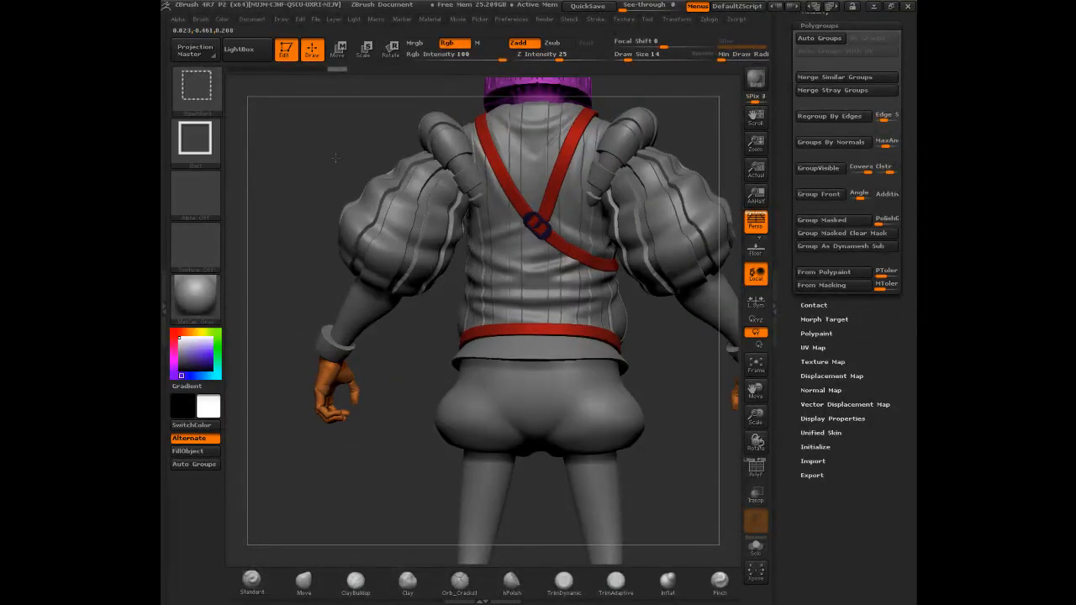
- Fill the doublet stripes subtool Extract3 with dark green, RGB 19, 67, 22
alt+drag(694, 133, 600, 206)
shift+drag(672, 177, 559, 229)
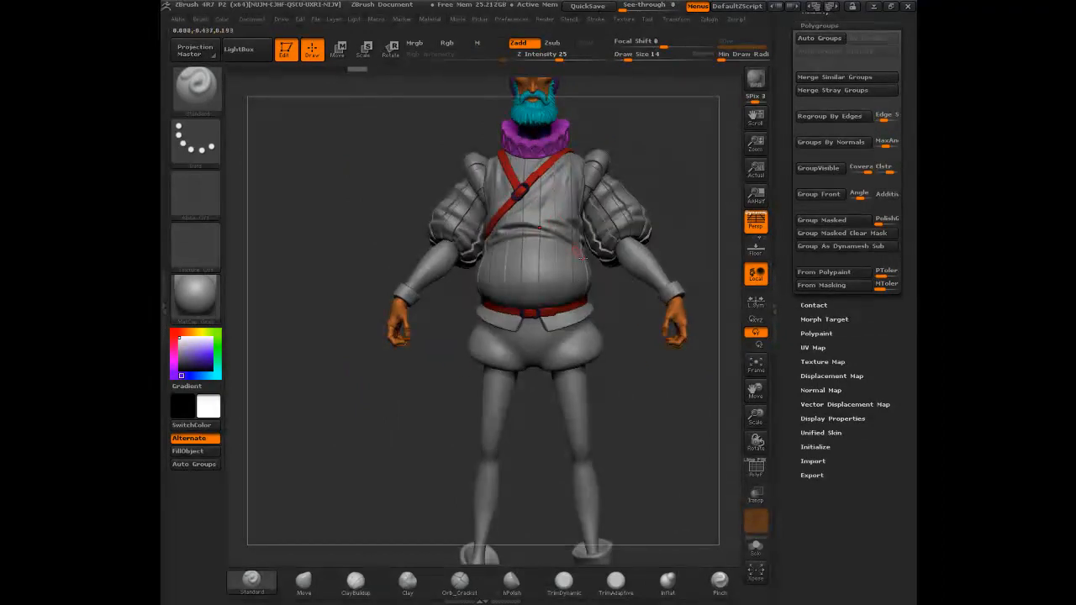
alt+drag(648, 169, 581, 194)
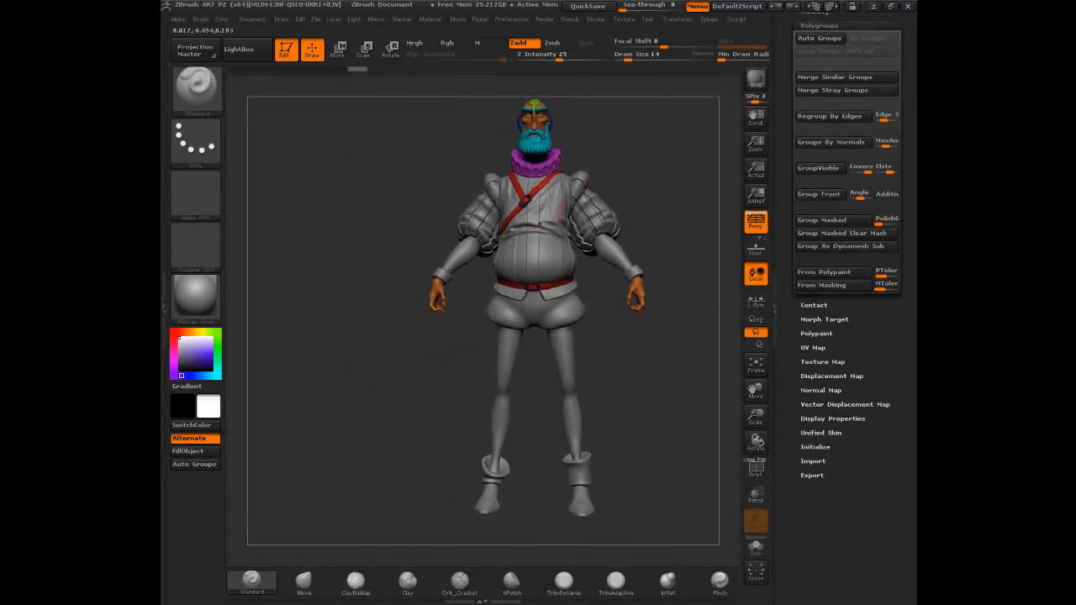
drag(644, 143, 609, 310)
alt+drag(673, 159, 651, 203)
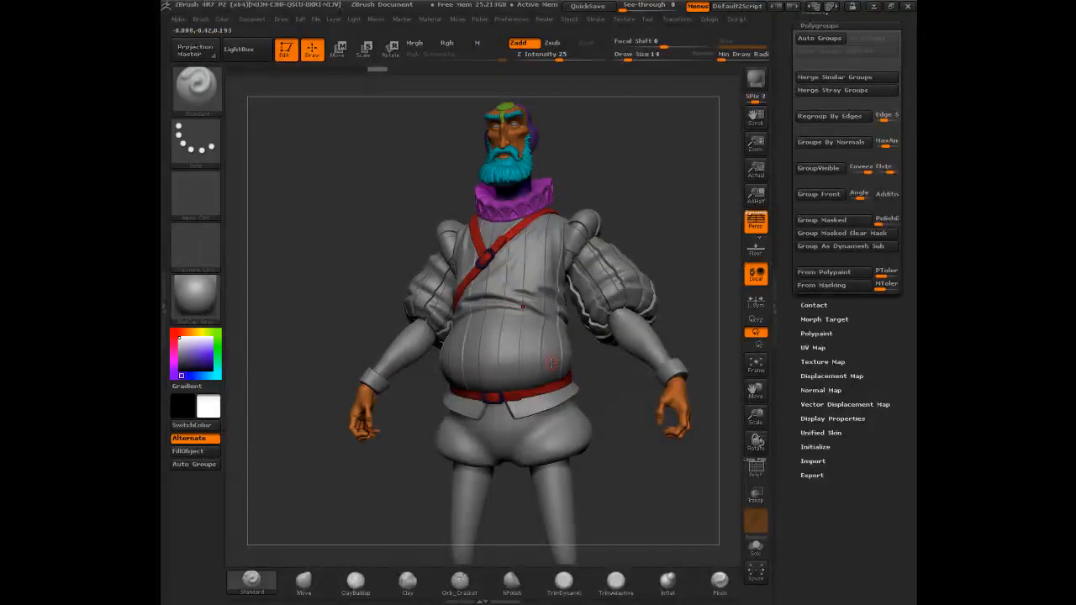
alt+click(551, 364)
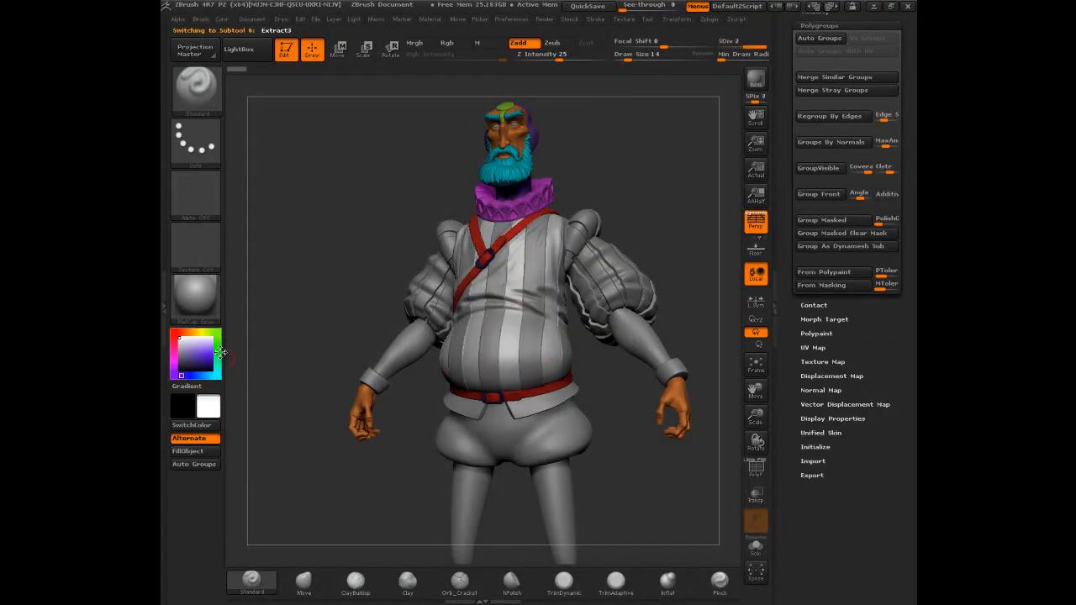
click(197, 365)
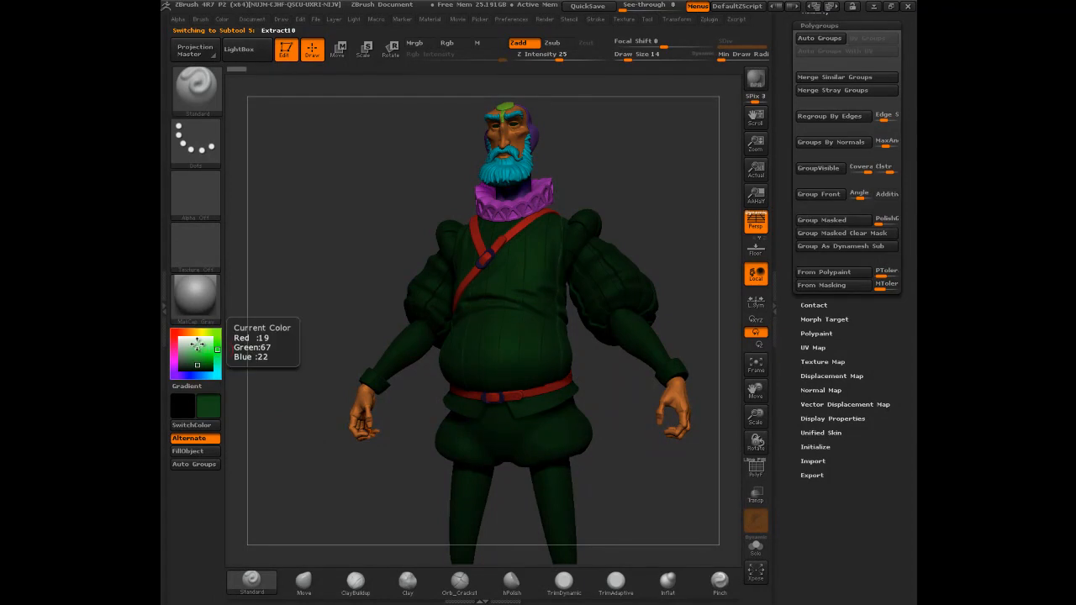
- Fill the alternating doublet stripes subtool Extract10 with beige, and reset the current color to white
click(193, 332)
drag(197, 361, 164, 331)
click(204, 451)
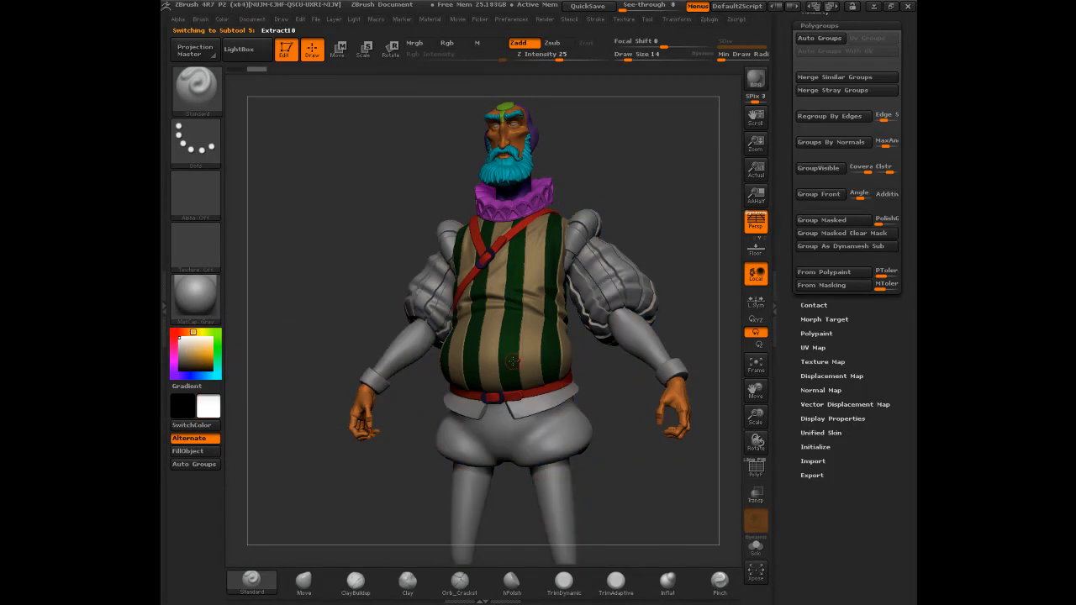
- Examine the ID colors over the whole character, from head to boots
drag(622, 177, 584, 344)
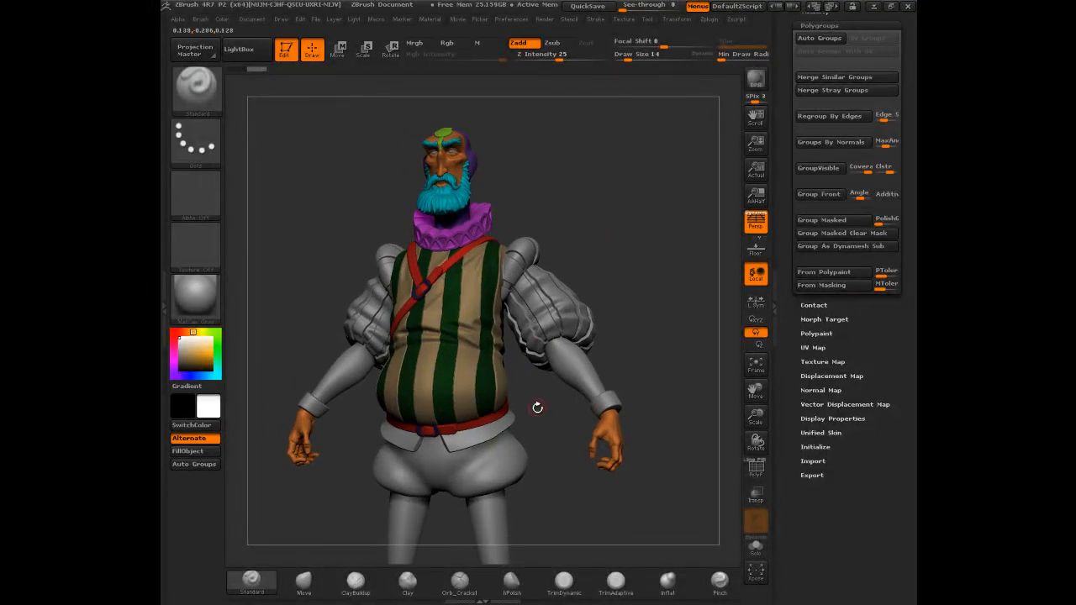
mouse_move(540, 415)
alt+mouse_down()
mouse_move(537, 357)
mouse_move(536, 433)
alt+mouse_up()
mouse_move(562, 199)
mouse_down()
mouse_move(583, 189)
mouse_move(548, 227)
mouse_move(568, 220)
mouse_up()
alt+drag(616, 273, 614, 236)
alt+drag(600, 284, 617, 236)
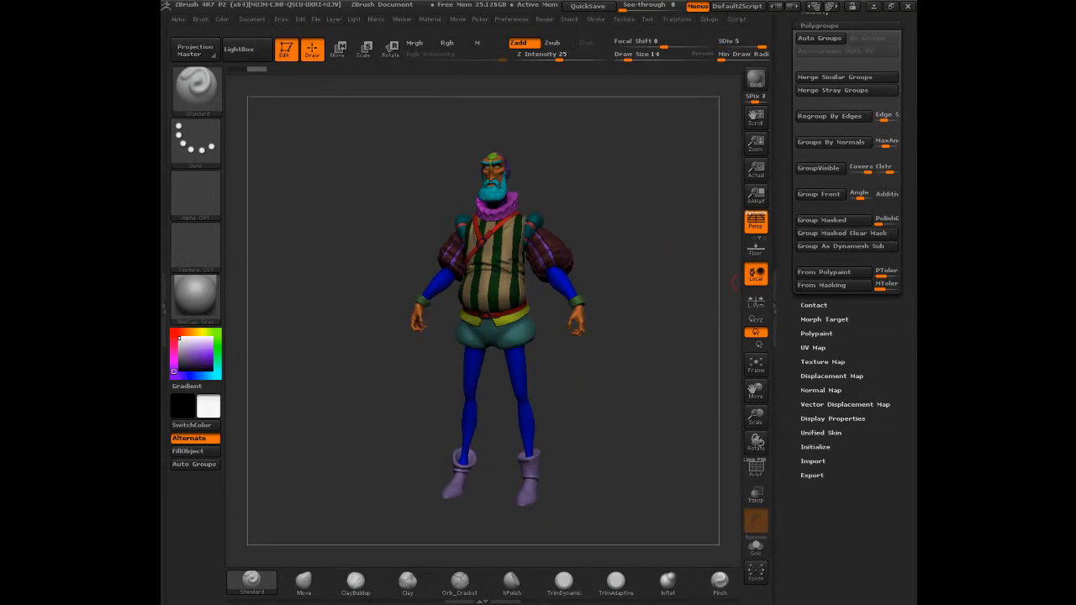
drag(554, 173, 547, 175)
- Save the colored character tool over the existing file Scientifique040_ExportHigh.ZTL
scroll(911, 48, up, 10)
drag(529, 99, 530, 208)
click(374, 212)
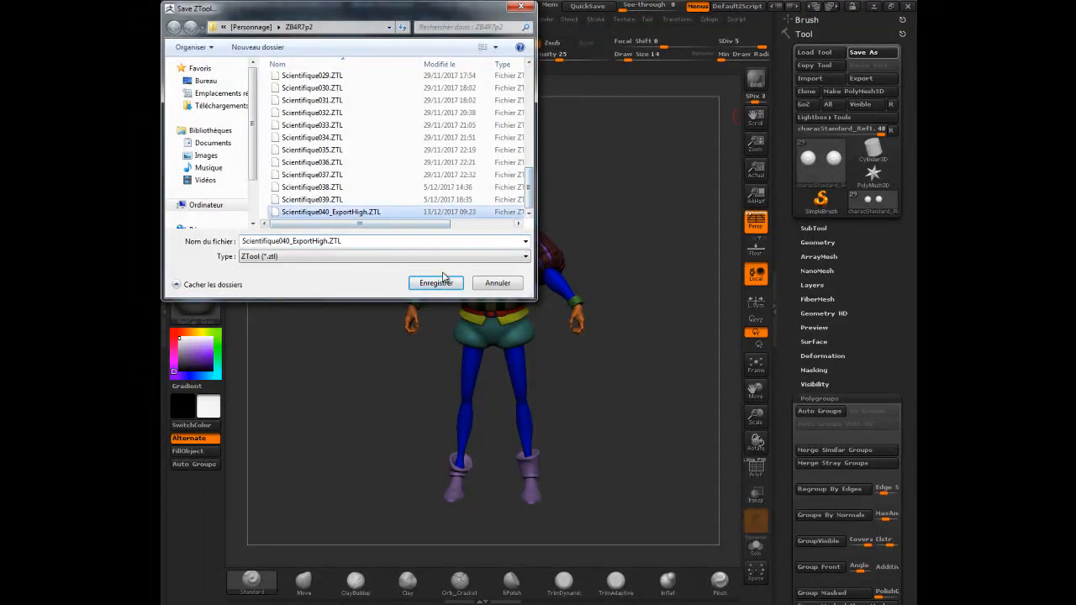
click(437, 283)
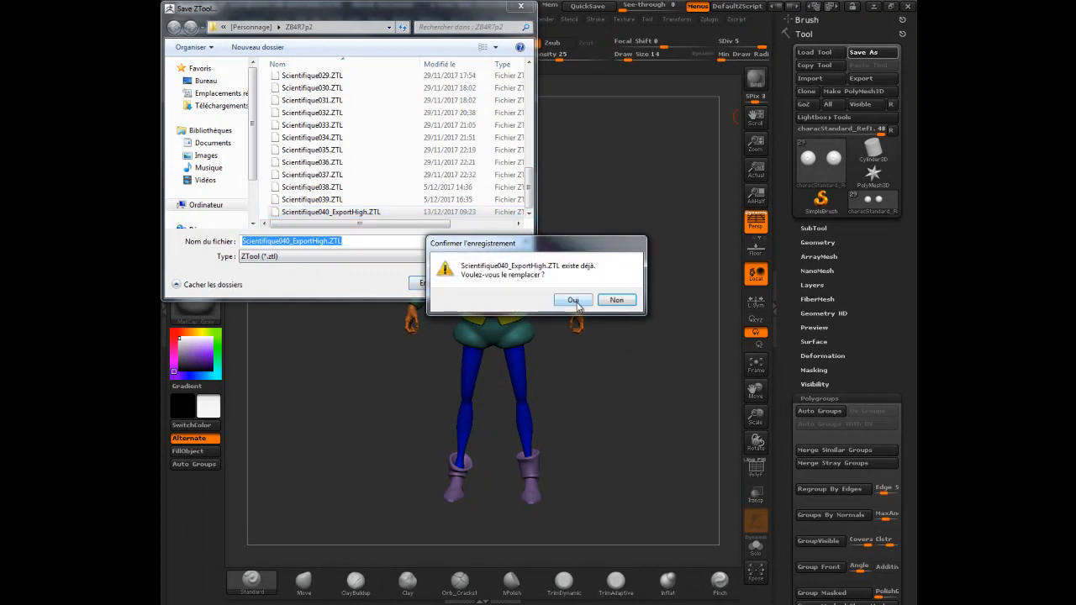
click(574, 301)
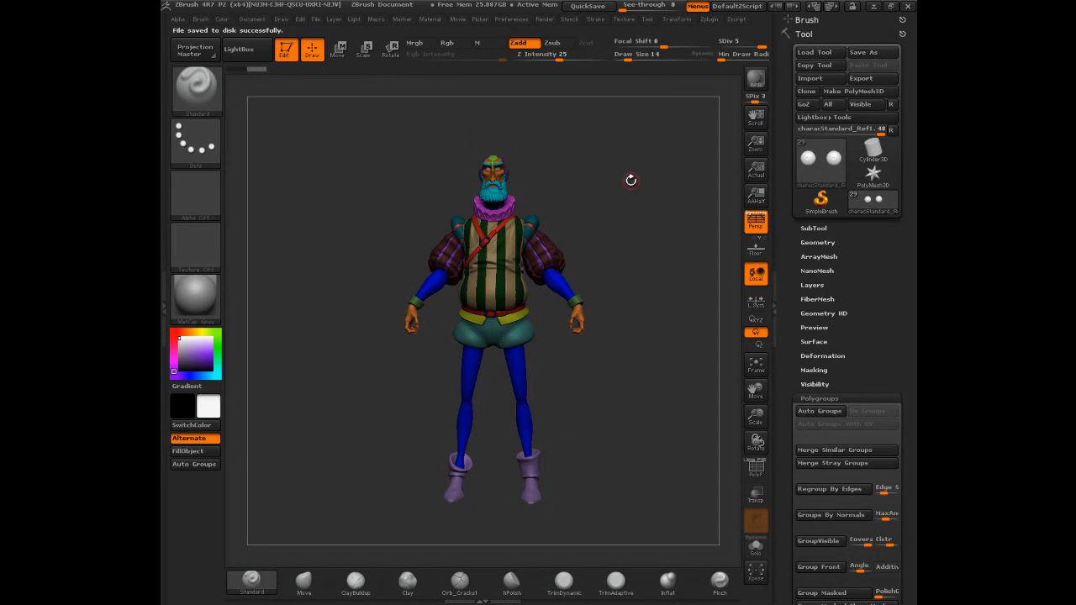
- Display the character's subtool list with its management commands
drag(633, 180, 661, 168)
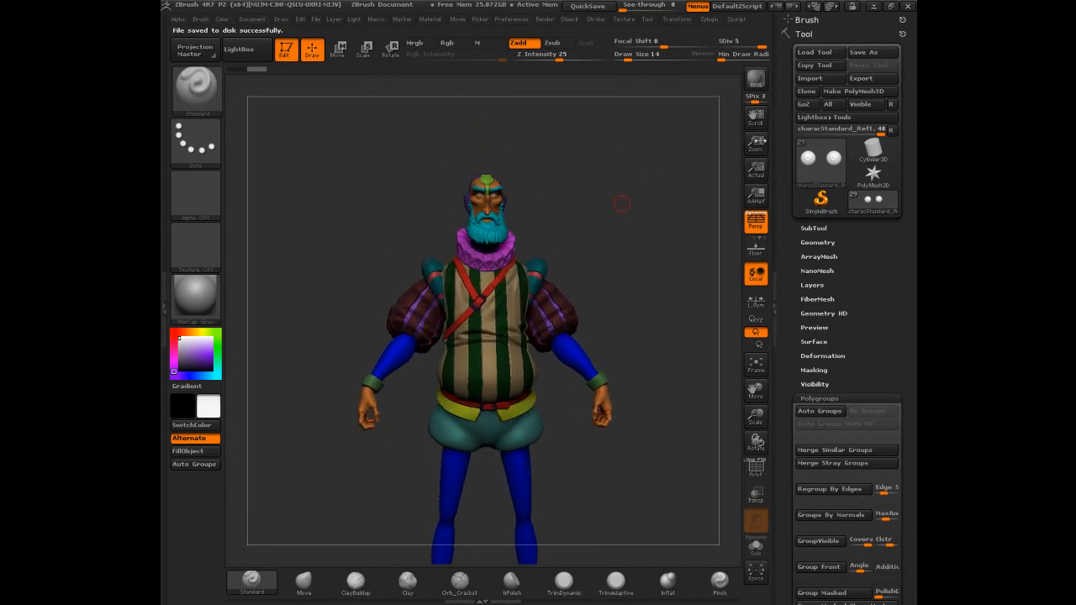
click(812, 228)
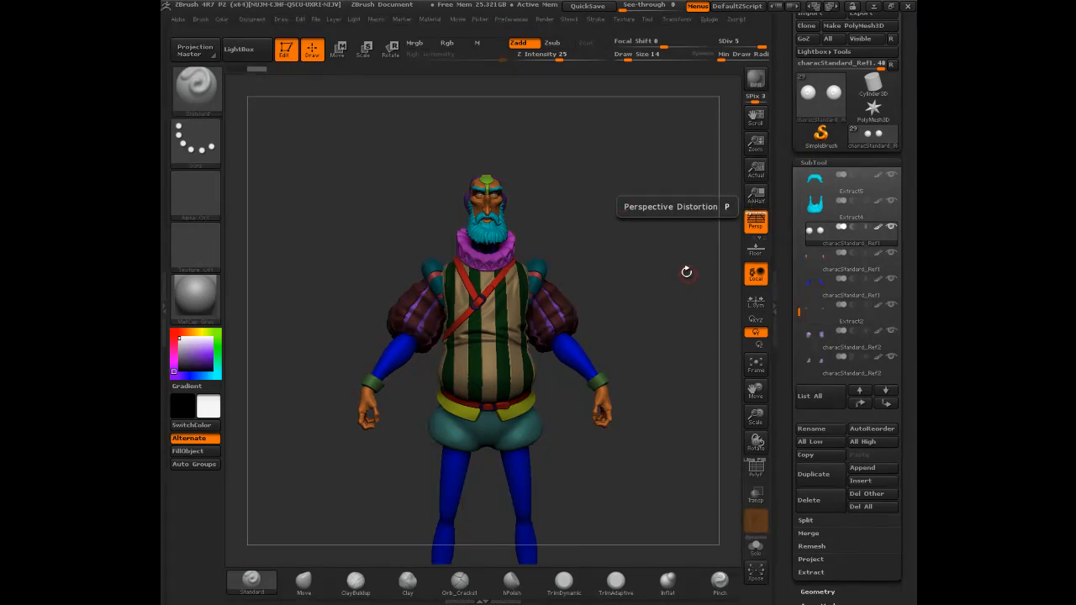
- Move the eyes subtool up two places in the subtool list, above the moustache and beard
drag(613, 201, 547, 180)
alt+drag(617, 146, 600, 227)
alt+drag(640, 101, 651, 277)
mouse_move(627, 238)
mouse_down()
mouse_move(620, 211)
mouse_move(646, 235)
mouse_up()
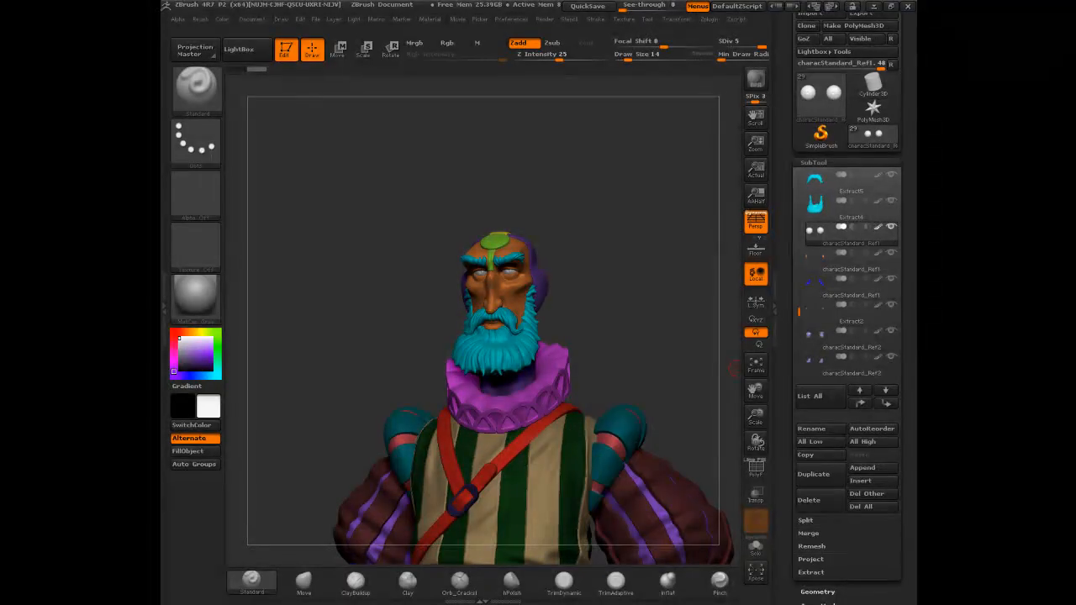
drag(622, 268, 558, 311)
drag(655, 167, 628, 175)
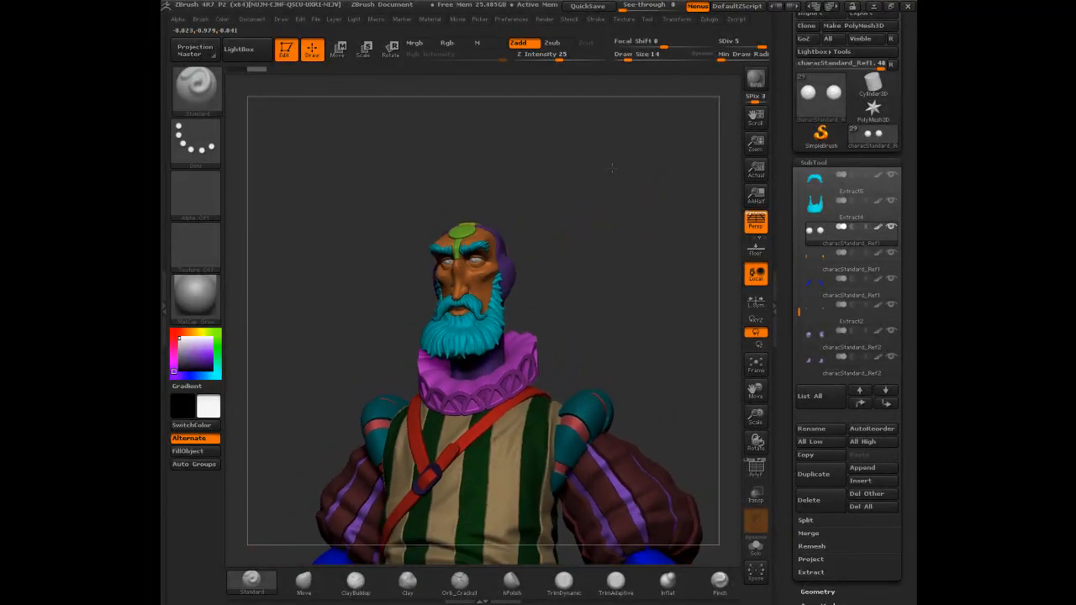
click(862, 404)
click(862, 404)
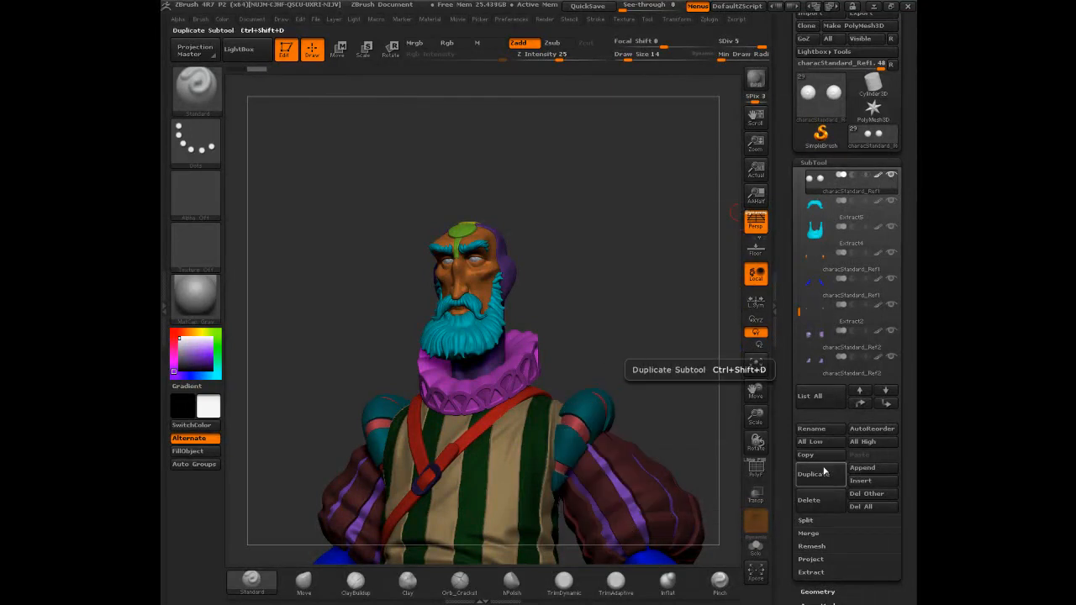
- Rename the eyes subtool as High-Eyes
click(799, 429)
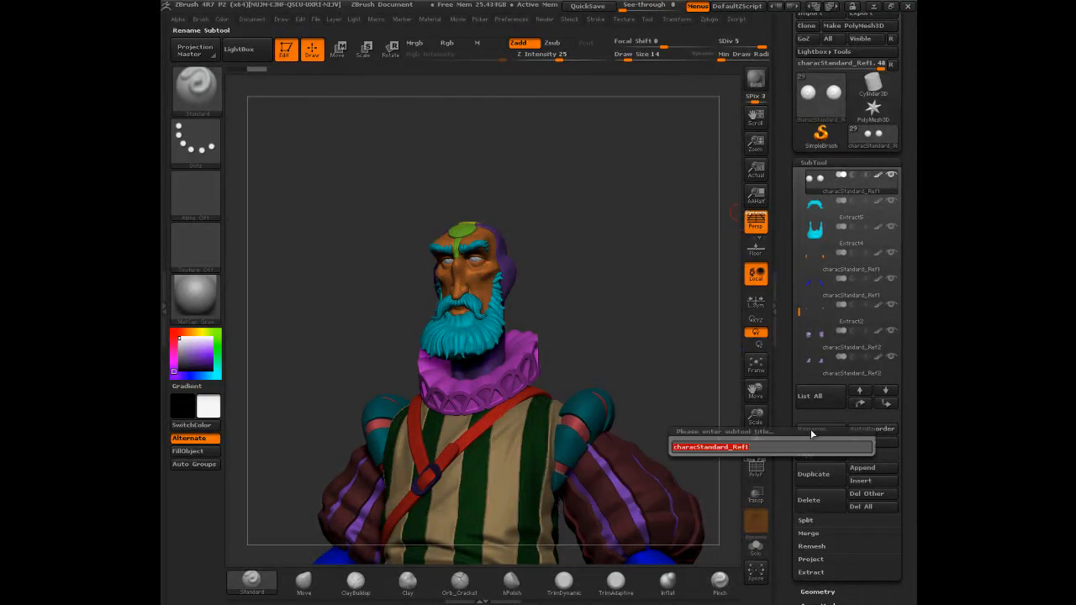
text(Hig)
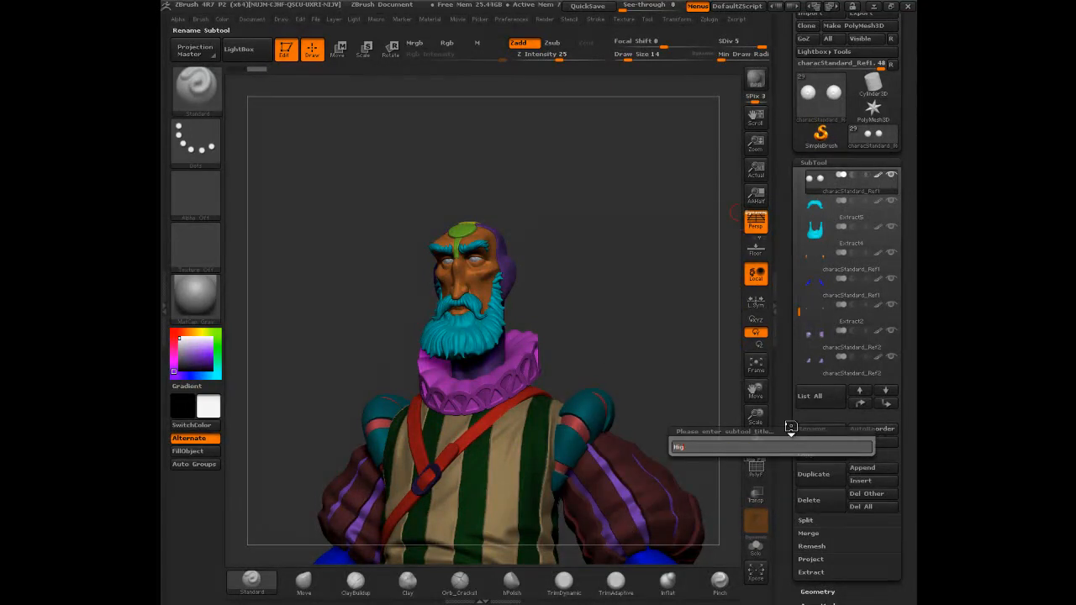
text(h Eyes)
key(Left)
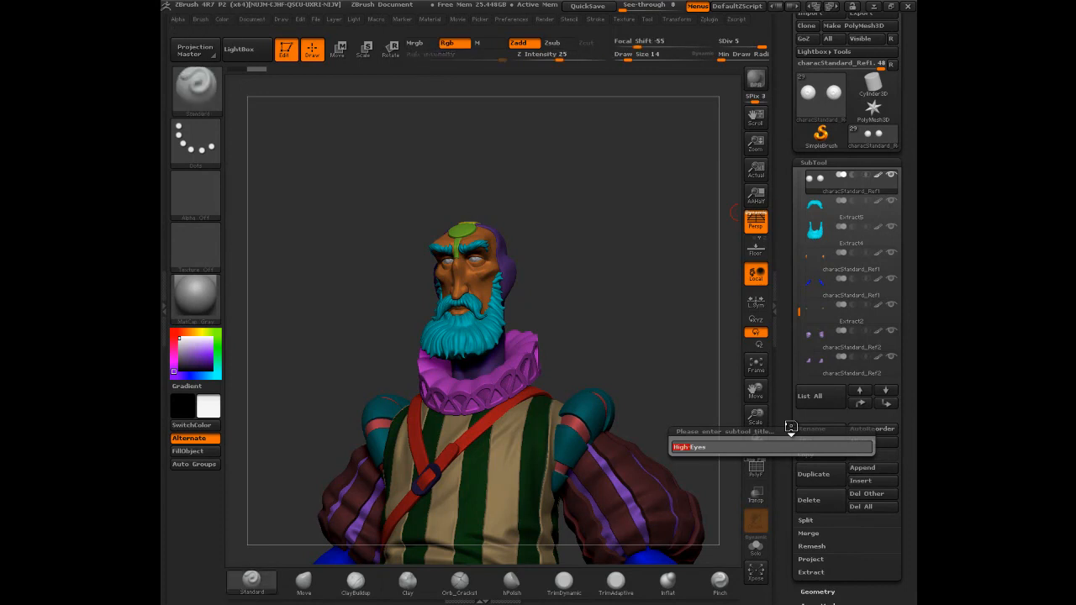
key(ctrl+shift)
key(Return)
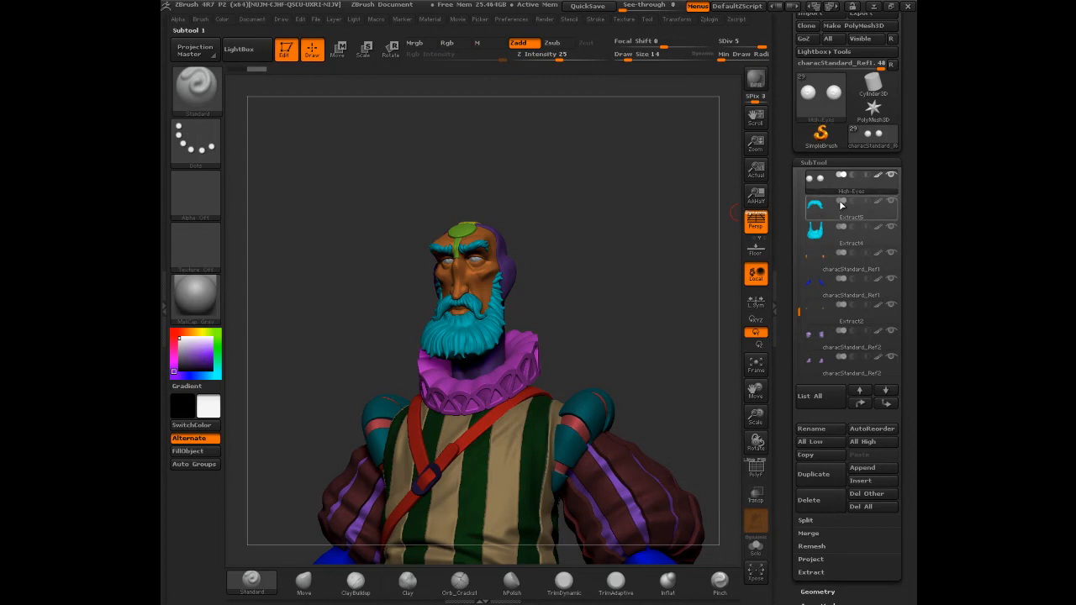
- Make the moustache subtool Extract5 active and hide the High-Eyes subtool
mouse_move(847, 202)
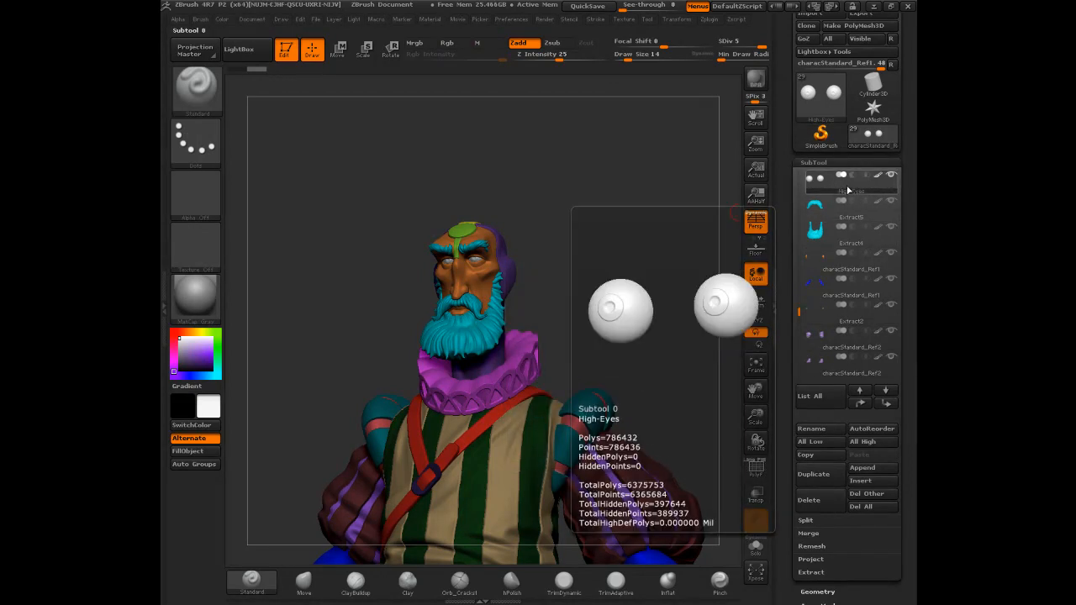
click(845, 209)
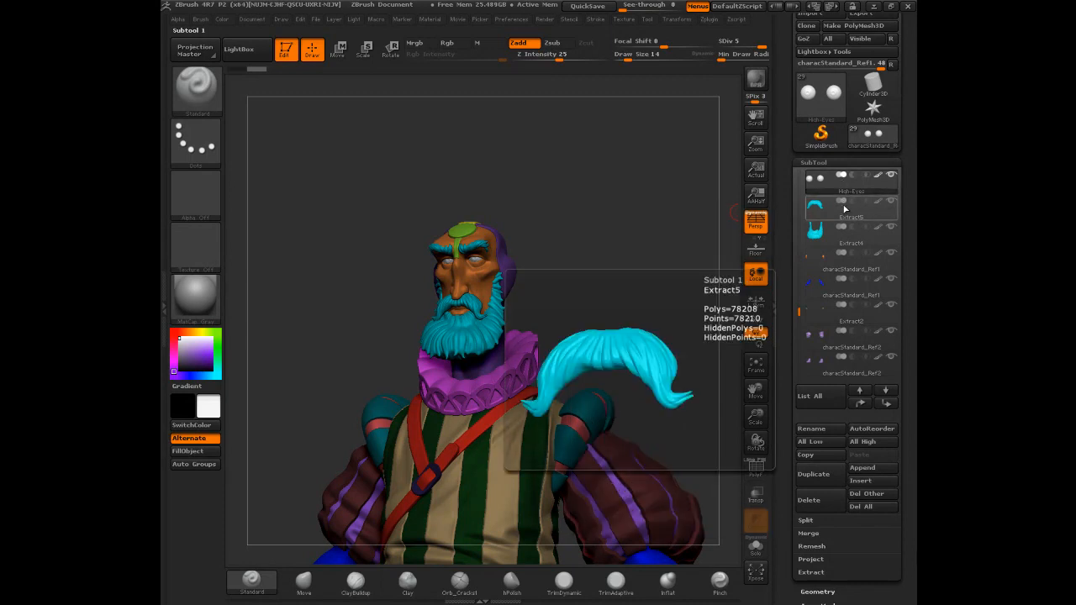
drag(546, 199, 580, 199)
click(890, 200)
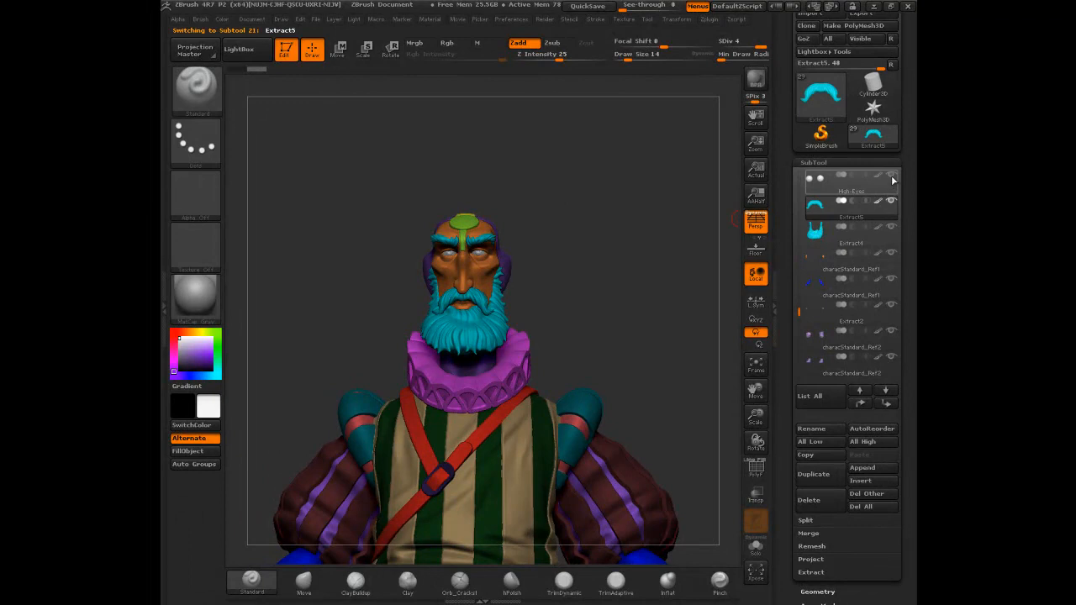
drag(580, 249, 600, 248)
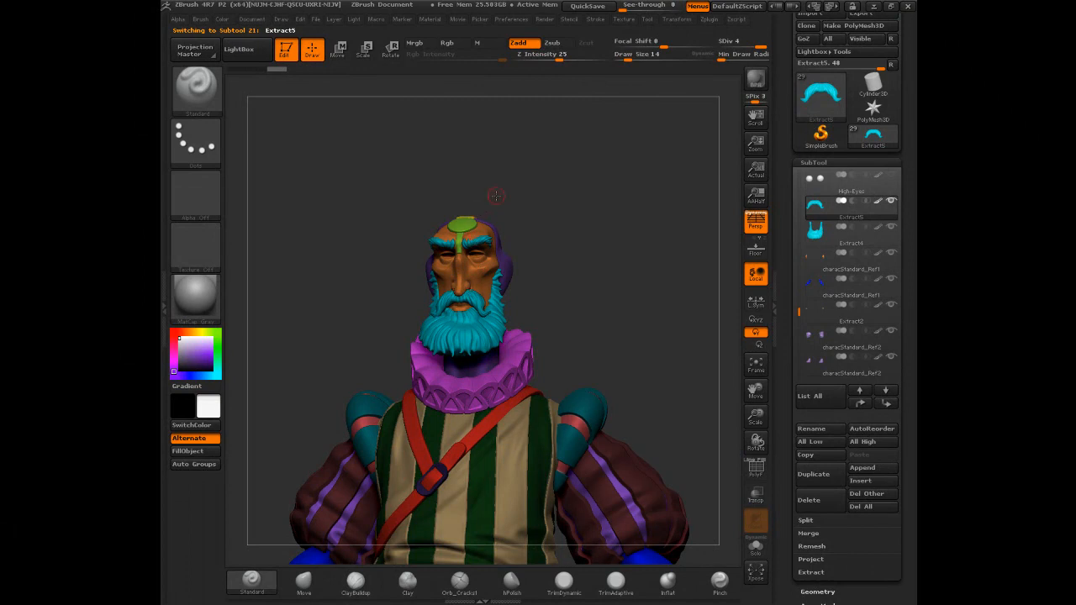
- Select the orange face subtool on the model and move it to the first place in the subtool list
drag(497, 195, 462, 217)
drag(544, 199, 521, 210)
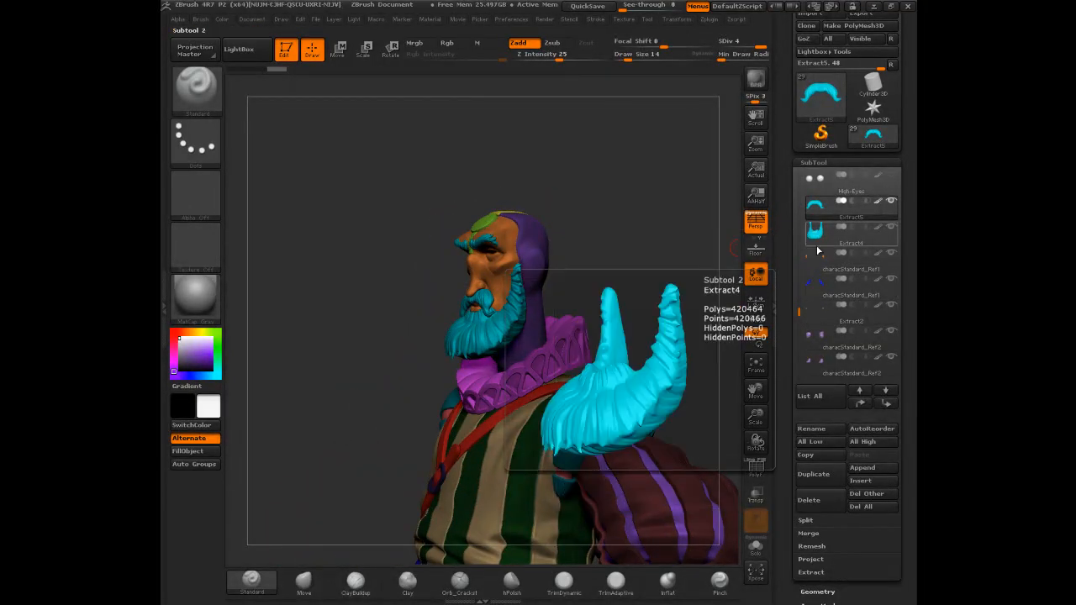
mouse_move(815, 324)
drag(799, 312, 799, 314)
drag(588, 244, 672, 205)
alt+click(494, 233)
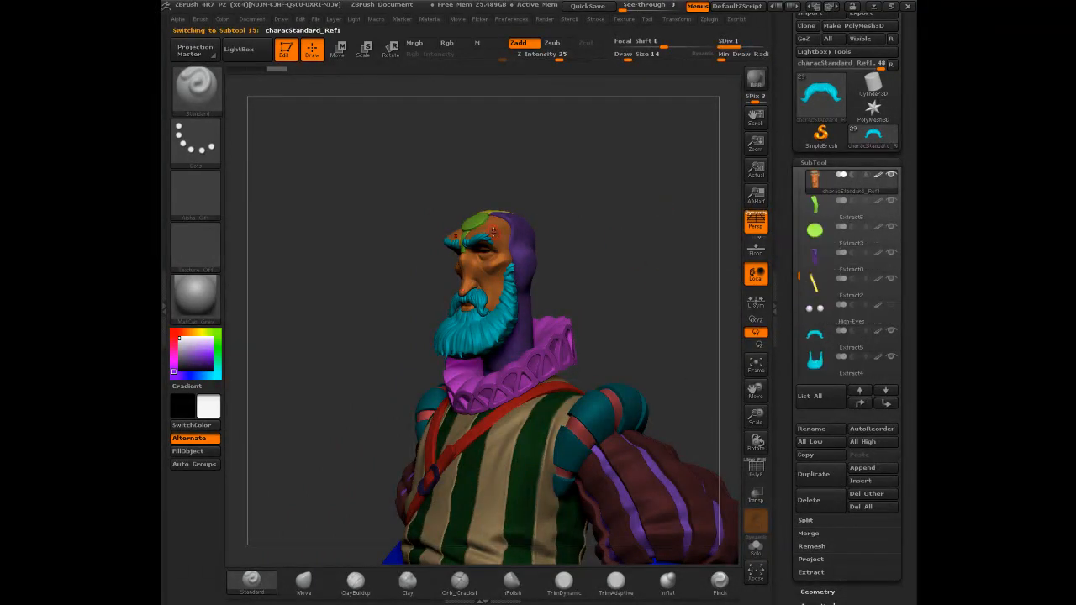
key(shift)
shift+click(863, 405)
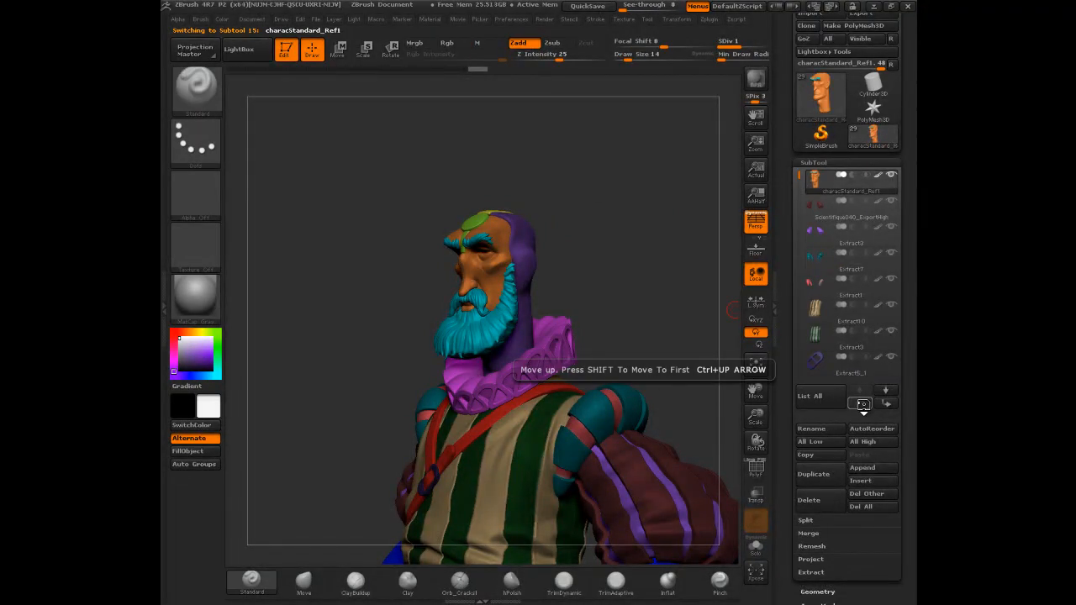
- Move the High-Eyes subtool to the first place in the list, above the face
drag(799, 178, 799, 283)
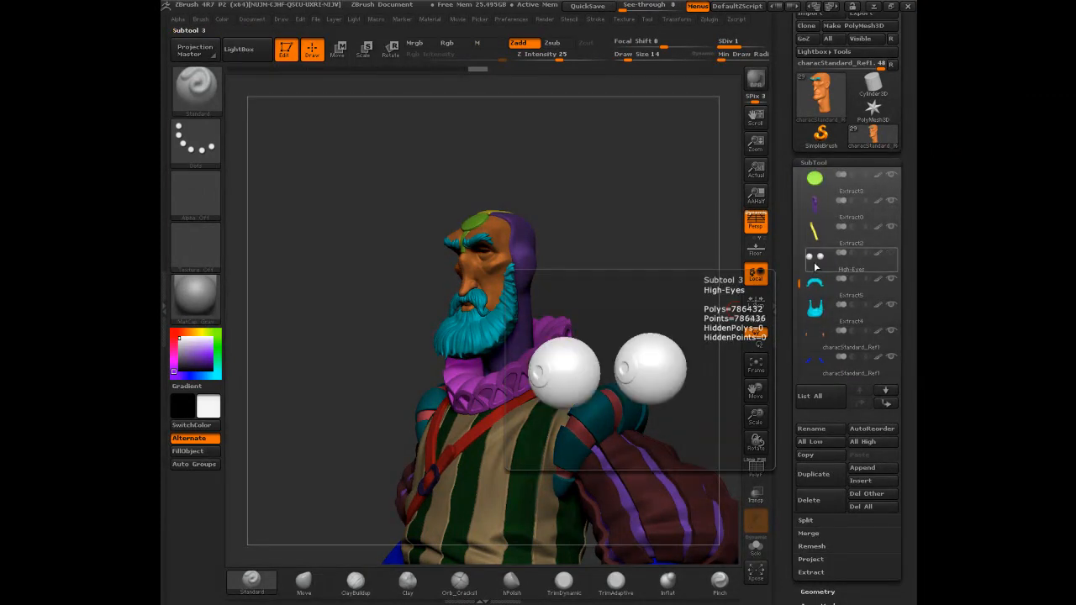
click(814, 262)
click(863, 405)
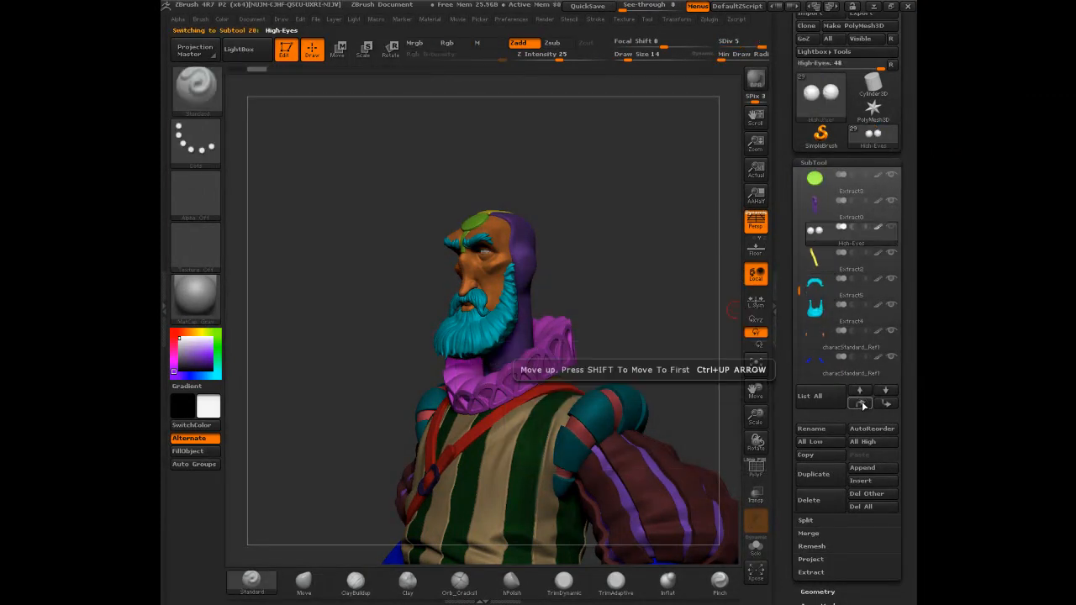
shift+click(862, 405)
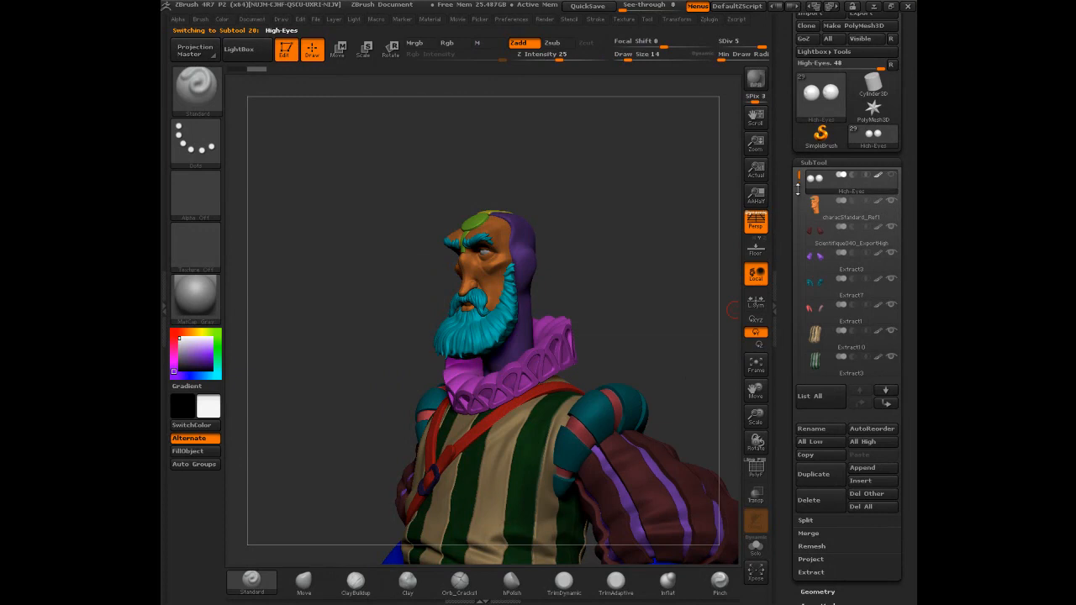
- Move the moustache subtool Extract5 and the beard subtool Extract4 to the start of the subtool list
drag(797, 175, 799, 283)
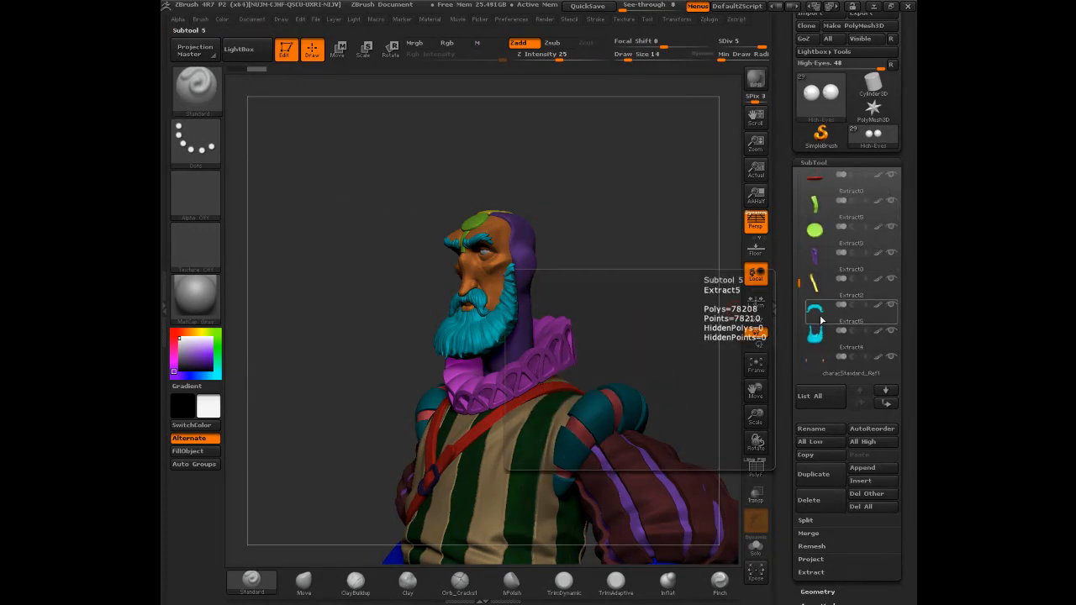
click(820, 313)
shift+click(860, 390)
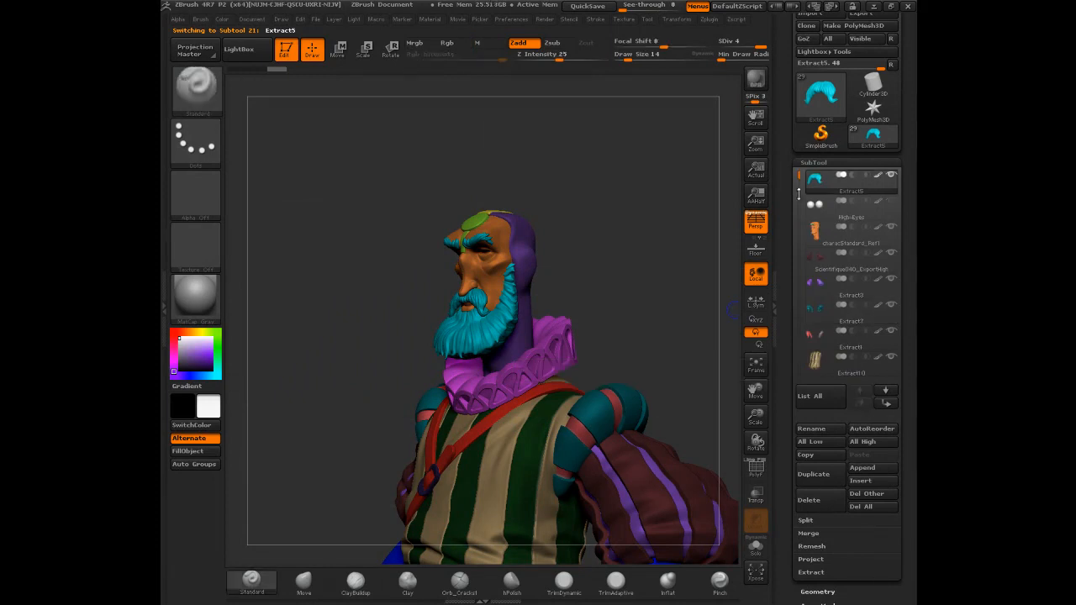
drag(799, 179, 800, 217)
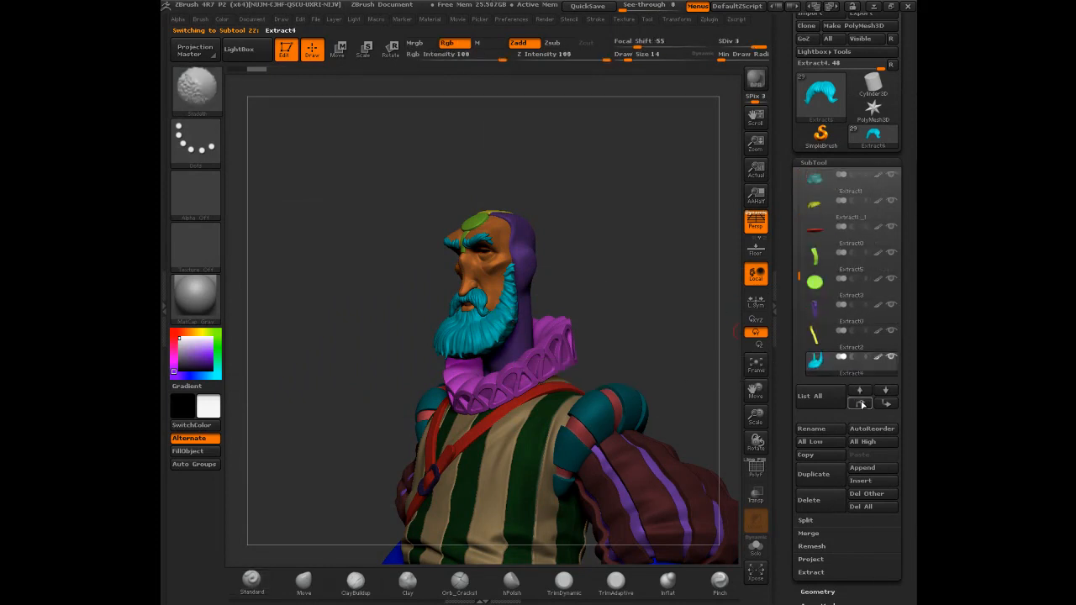
shift+click(860, 390)
- Move the purple hood, the green forehead disc and the green strip subtools to the start of the list
alt+click(524, 246)
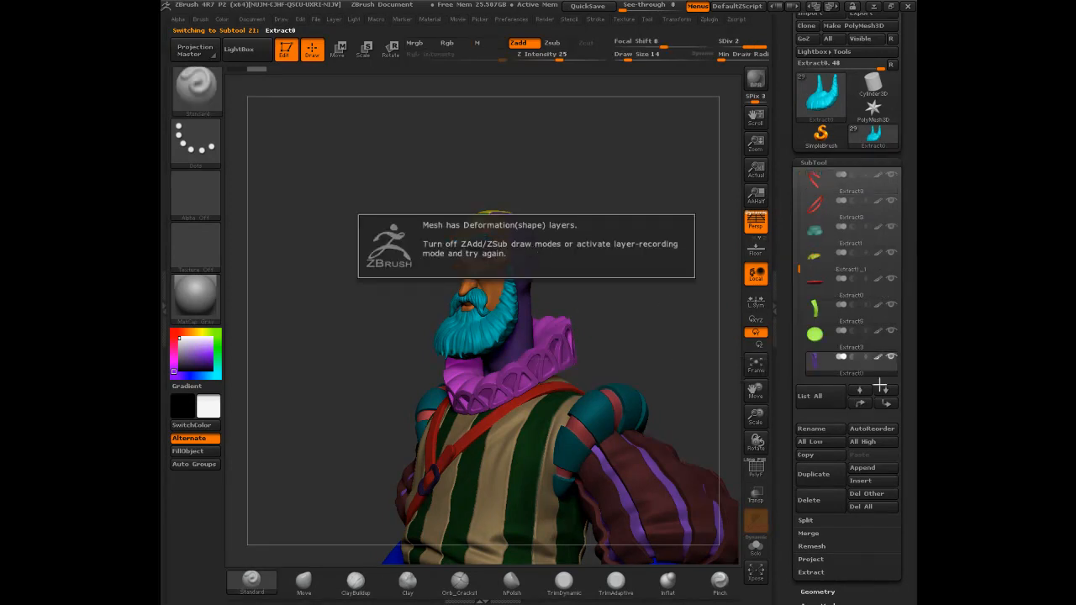
shift+click(859, 403)
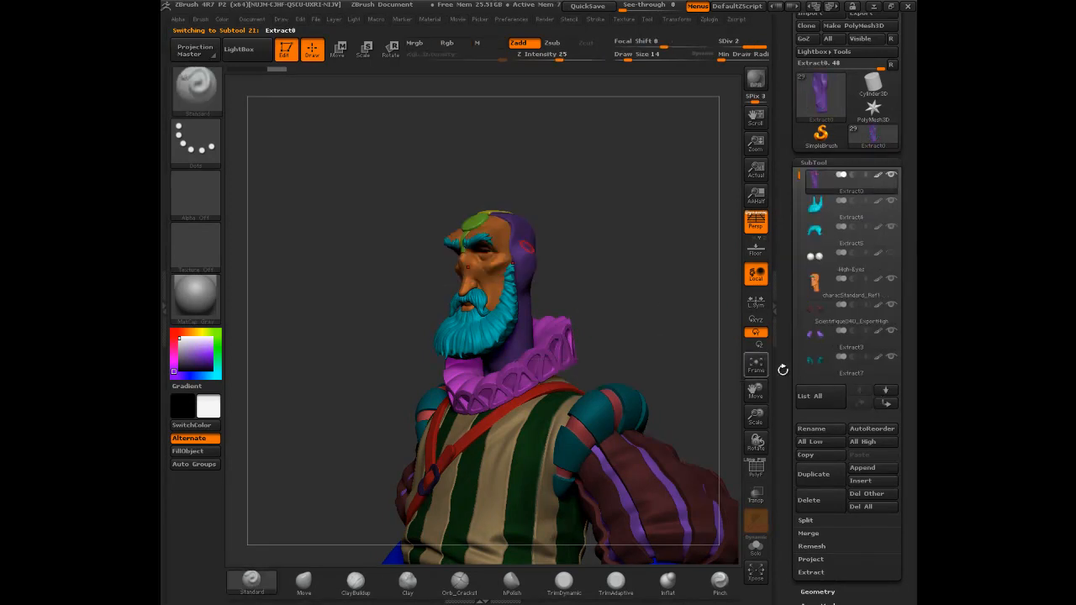
alt+click(478, 220)
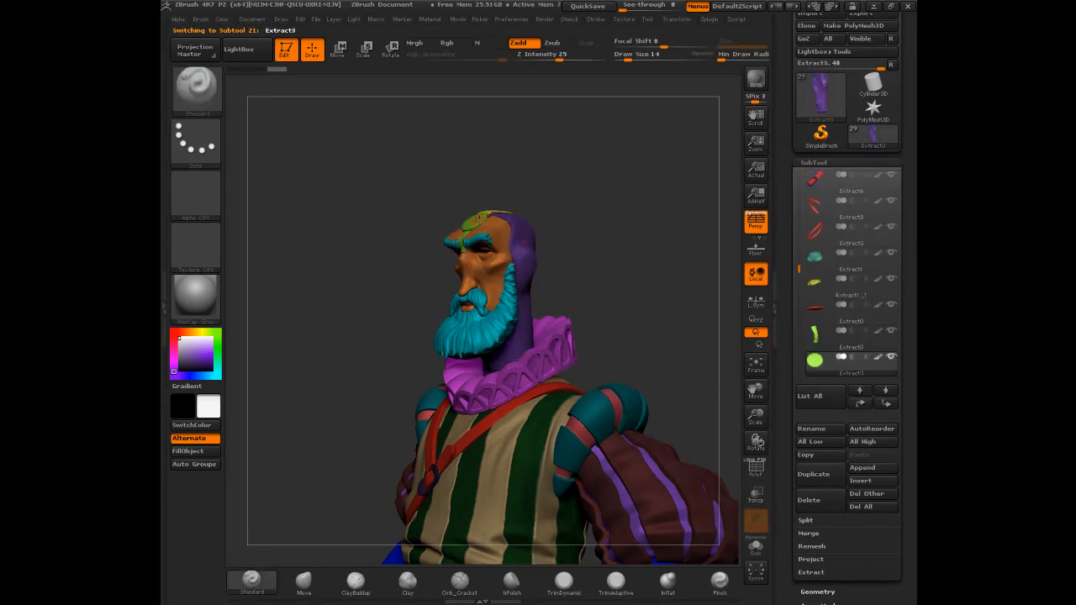
shift+click(861, 404)
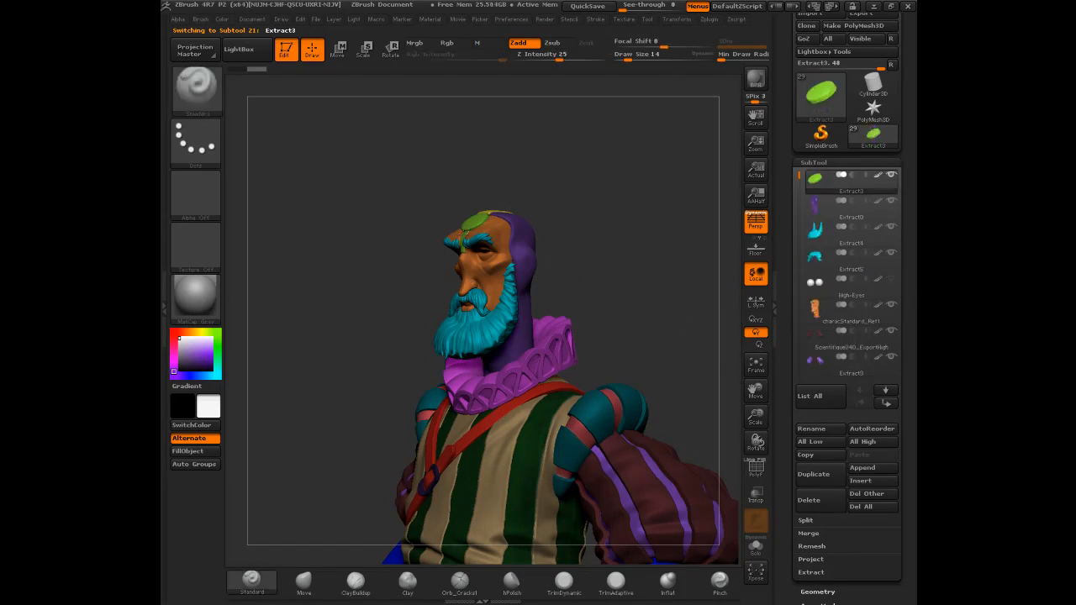
alt+click(465, 230)
shift+click(861, 404)
- Move the yellow strip subtool at the back of the hood to the first place in the list
drag(600, 213, 508, 224)
key(shift)
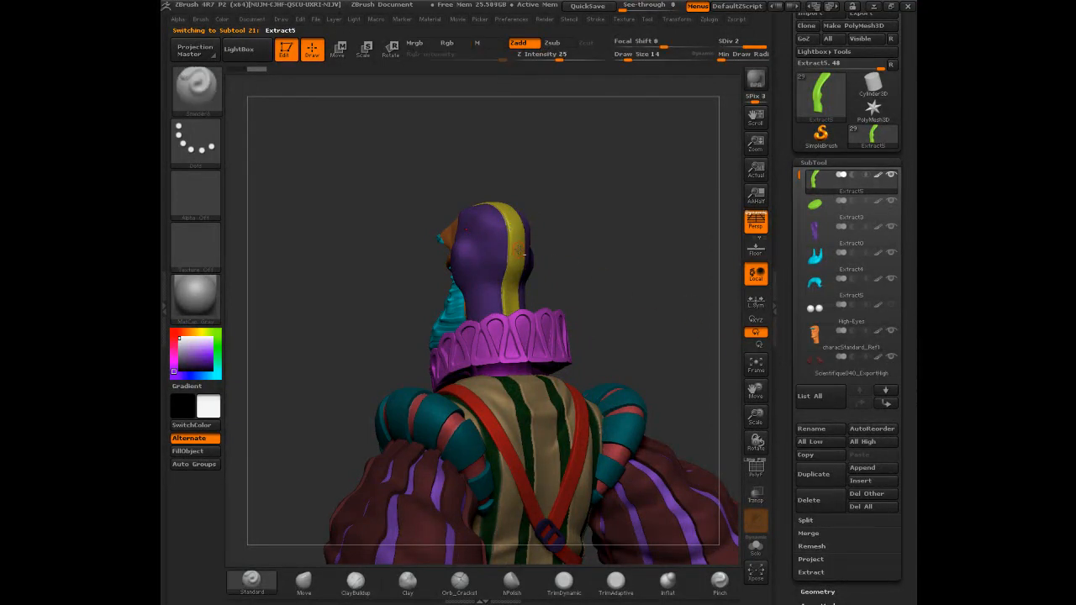
alt+click(520, 250)
shift+click(859, 404)
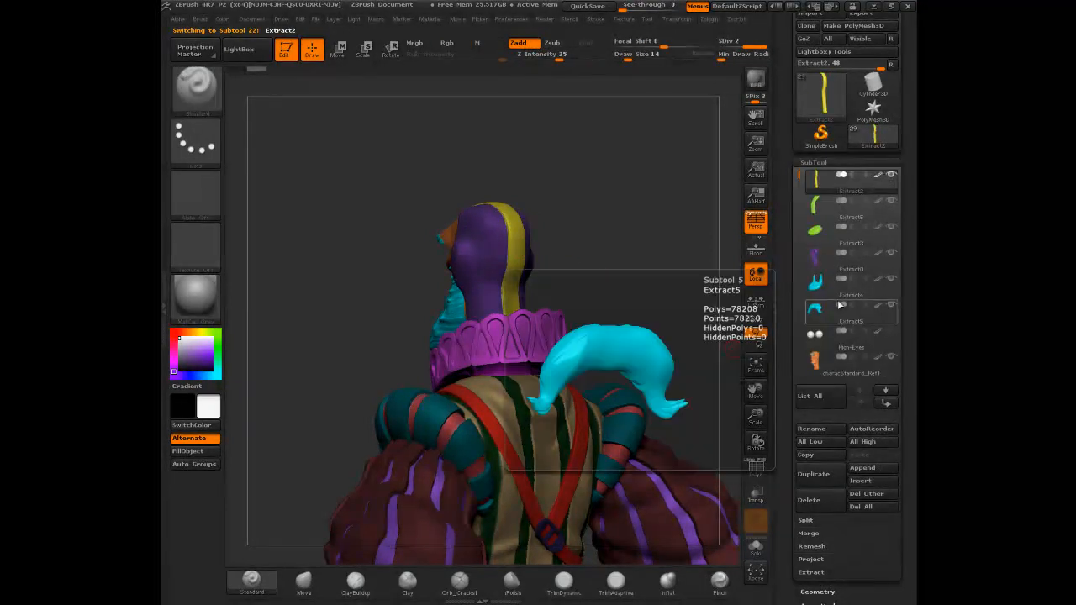
drag(625, 188, 705, 189)
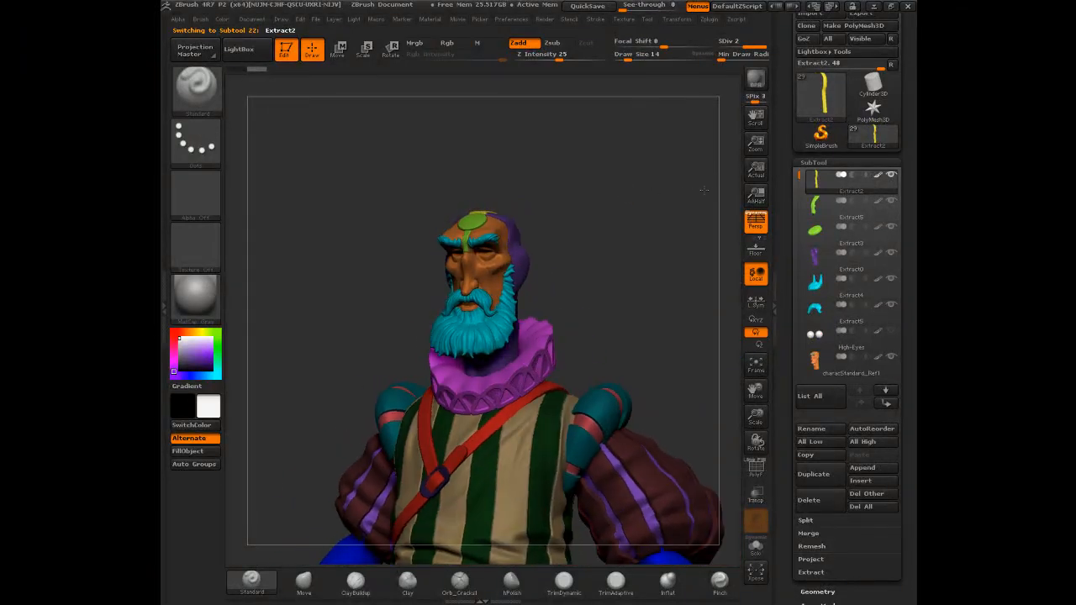
- Merge the yellow strip down through the green parts, hood, beard and moustache into one subtool, suppressing the undo warning until restart
click(805, 535)
click(817, 543)
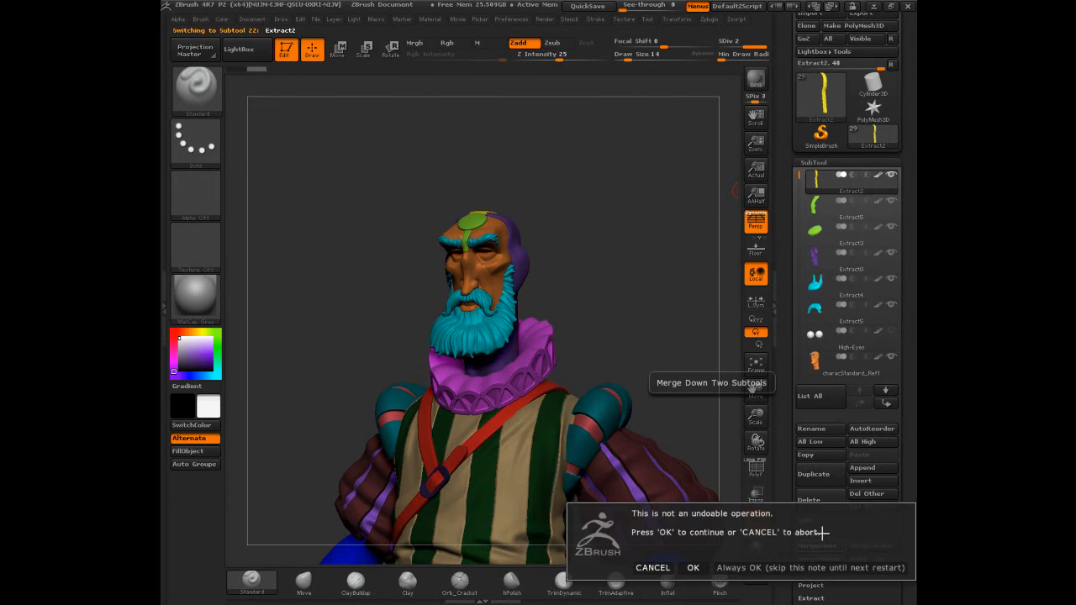
click(766, 568)
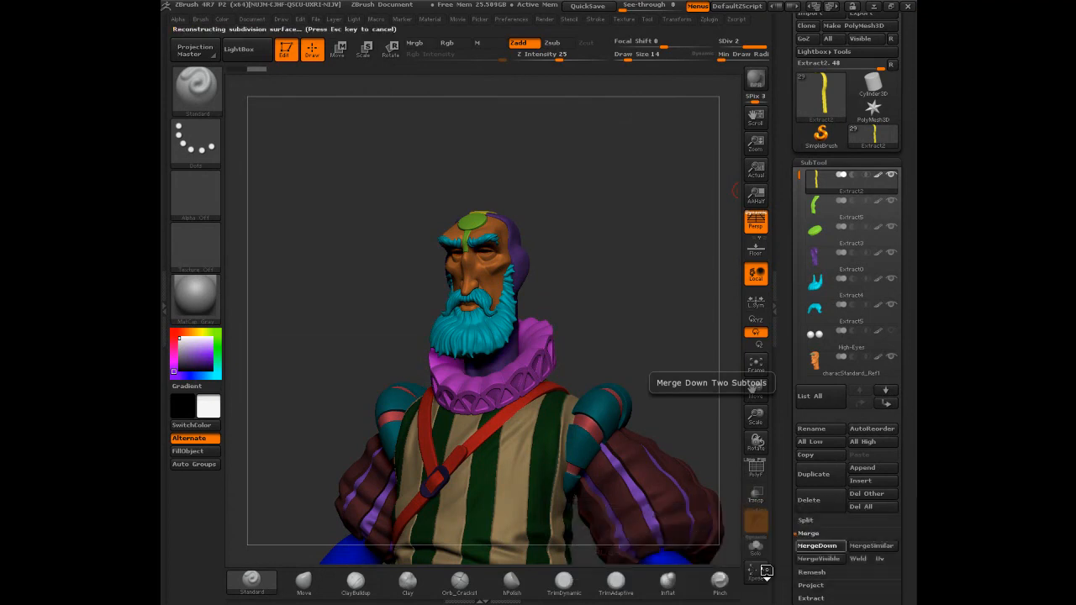
click(817, 548)
click(814, 547)
click(817, 547)
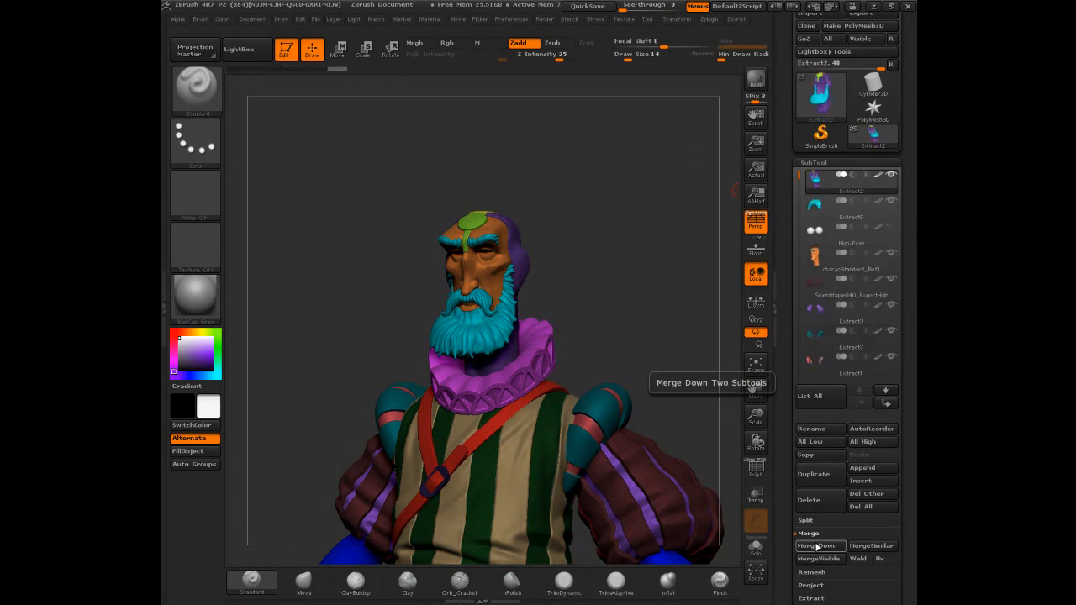
click(816, 547)
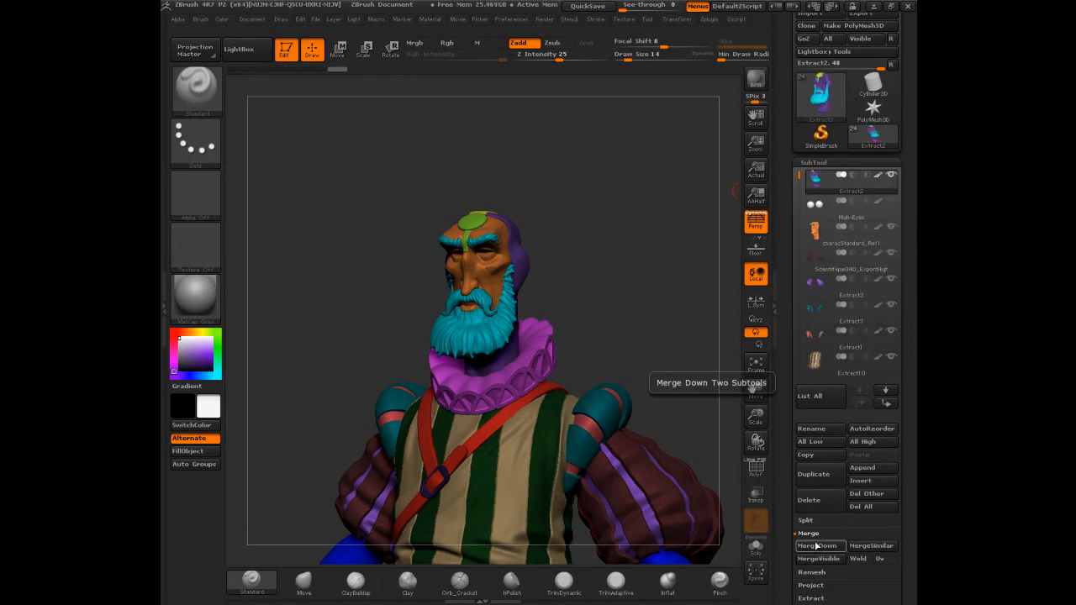
- Move the face subtool above High-Eyes and merge the combined head parts down into it
click(813, 244)
click(859, 402)
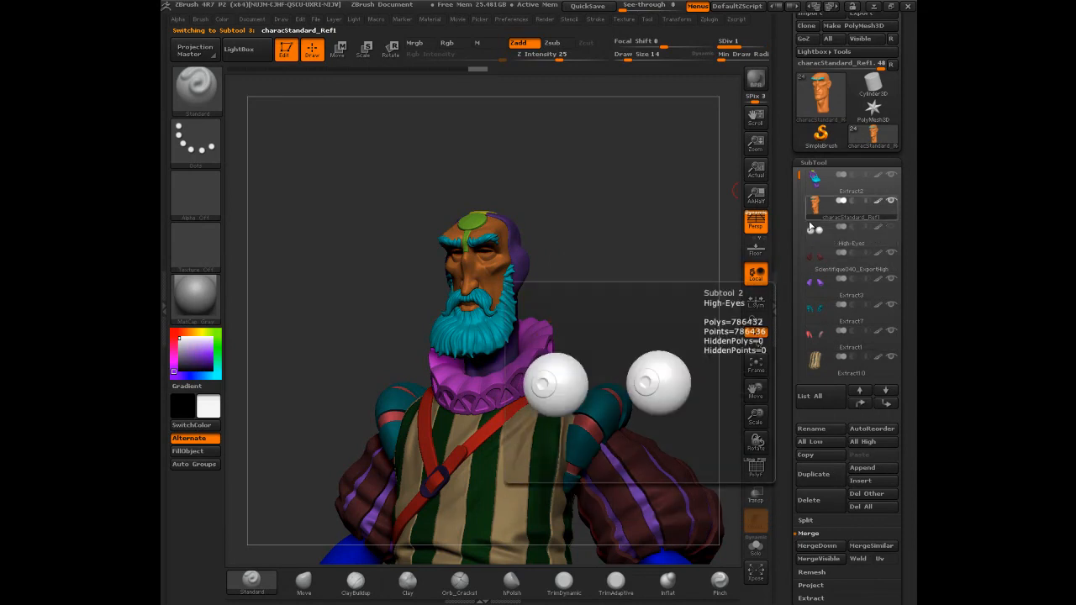
click(816, 179)
click(817, 547)
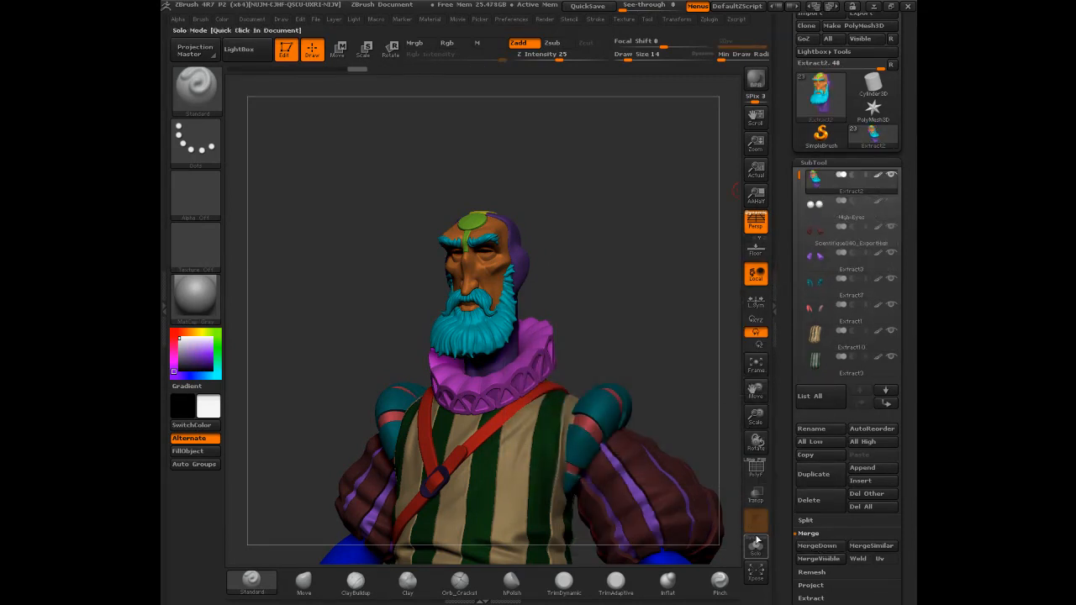
- Isolate the merged head subtool, rename it High-Head, and show the whole character again
click(756, 548)
mouse_move(623, 296)
mouse_down()
mouse_move(710, 292)
mouse_move(572, 288)
mouse_move(625, 281)
mouse_move(688, 296)
mouse_move(615, 298)
mouse_up()
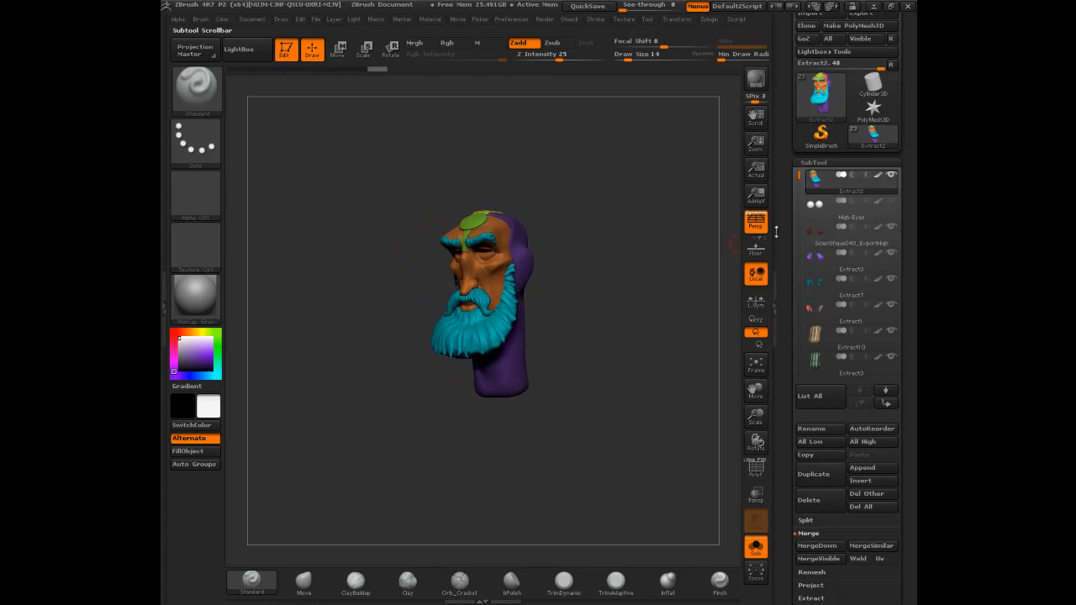
click(814, 430)
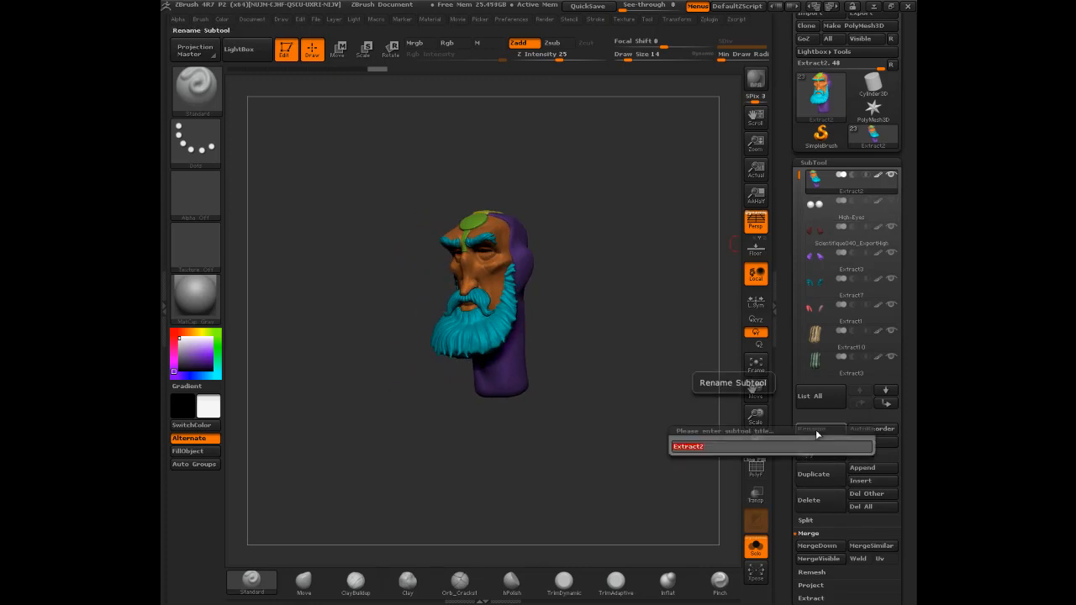
text(High-H)
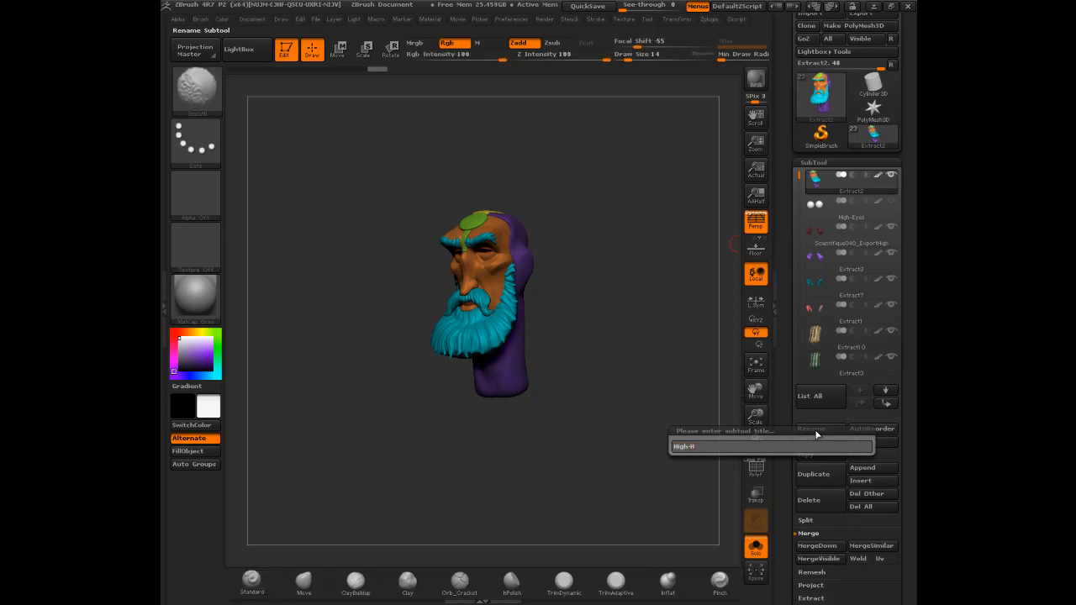
text(ead)
key(Return)
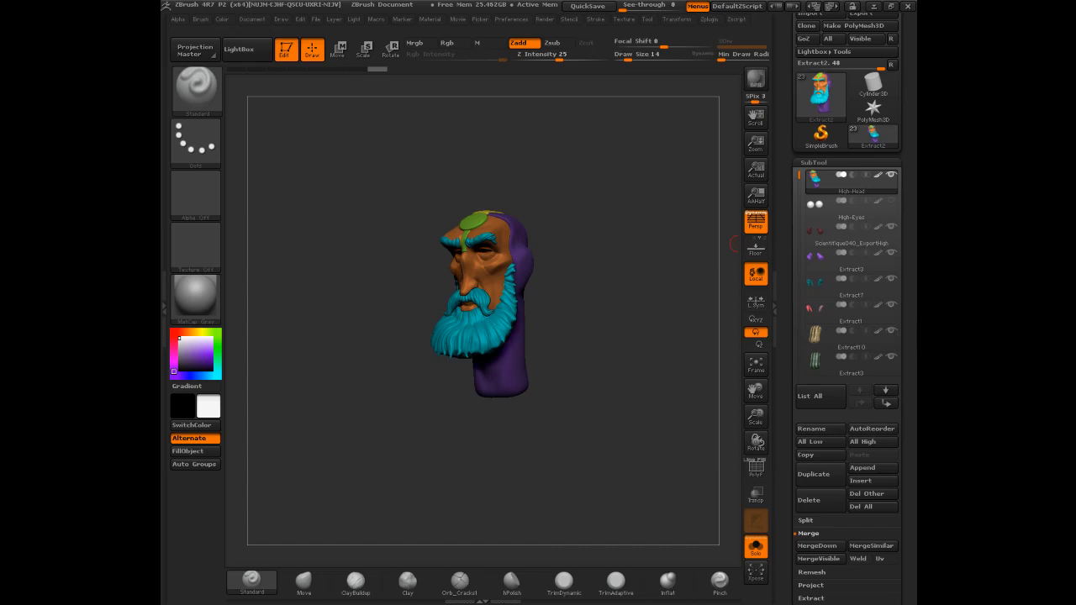
mouse_move(849, 185)
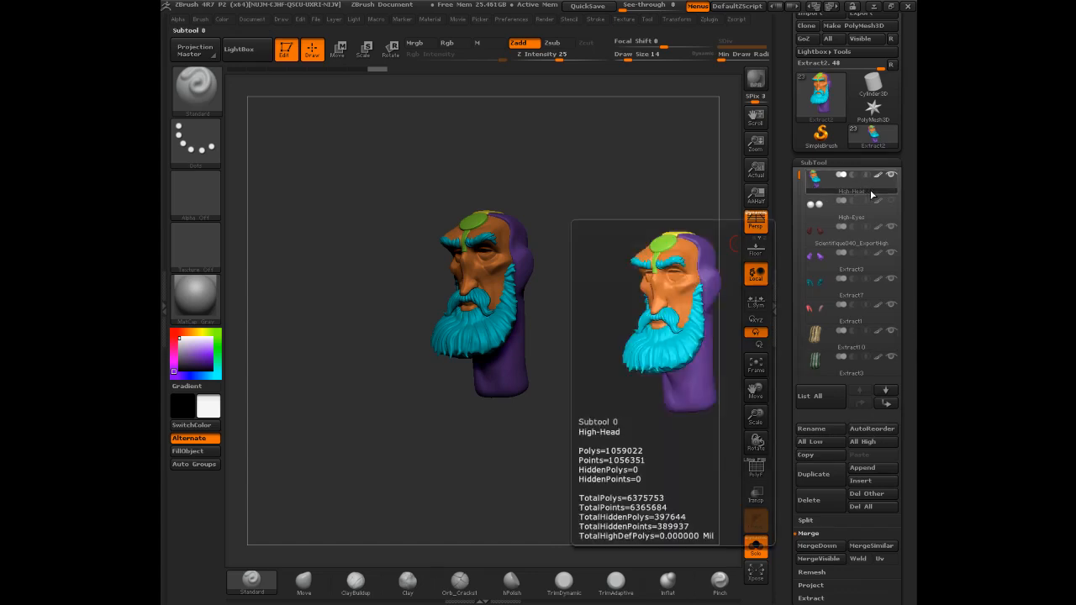
mouse_move(589, 299)
mouse_down()
mouse_move(610, 291)
mouse_move(600, 292)
mouse_up()
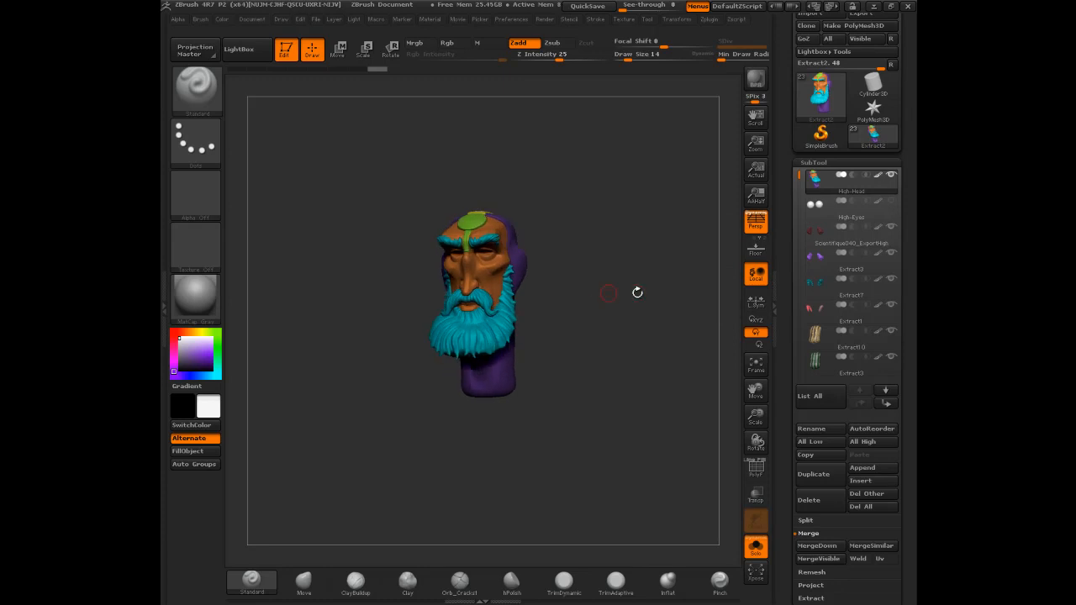
click(759, 543)
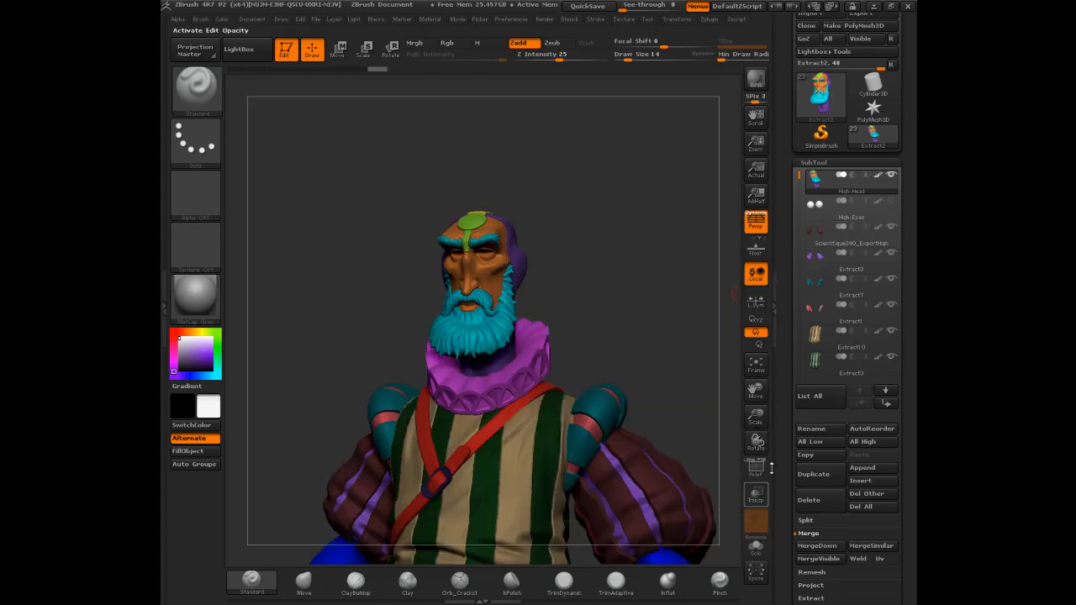
- Hide High-Head and move the magenta ruffled collar subtool to the first place in the list
click(811, 228)
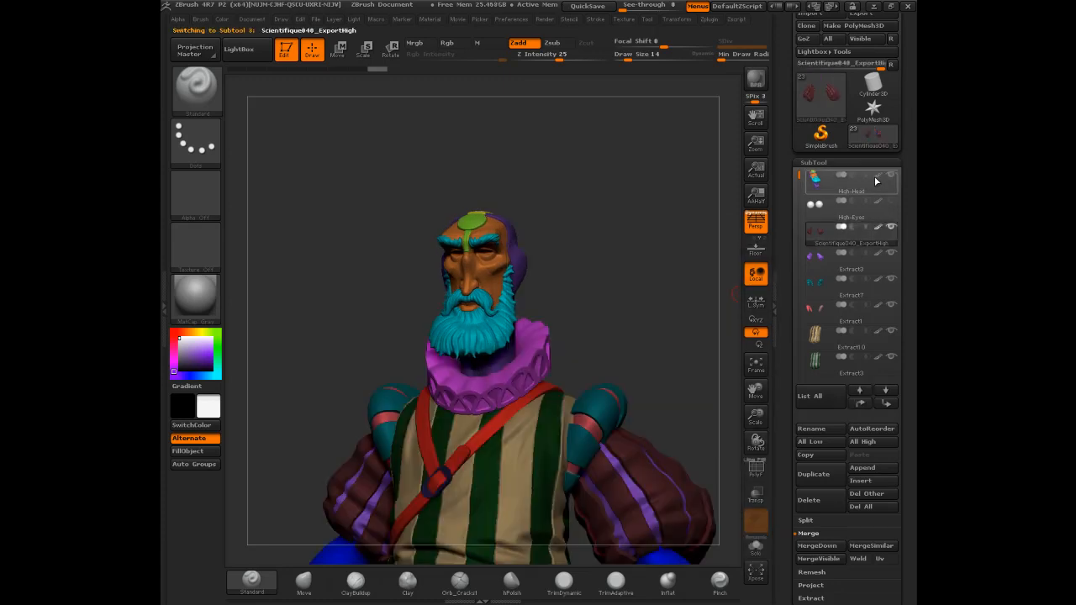
click(893, 176)
drag(601, 313, 718, 205)
drag(728, 208, 553, 300)
drag(598, 225, 564, 213)
alt+click(555, 248)
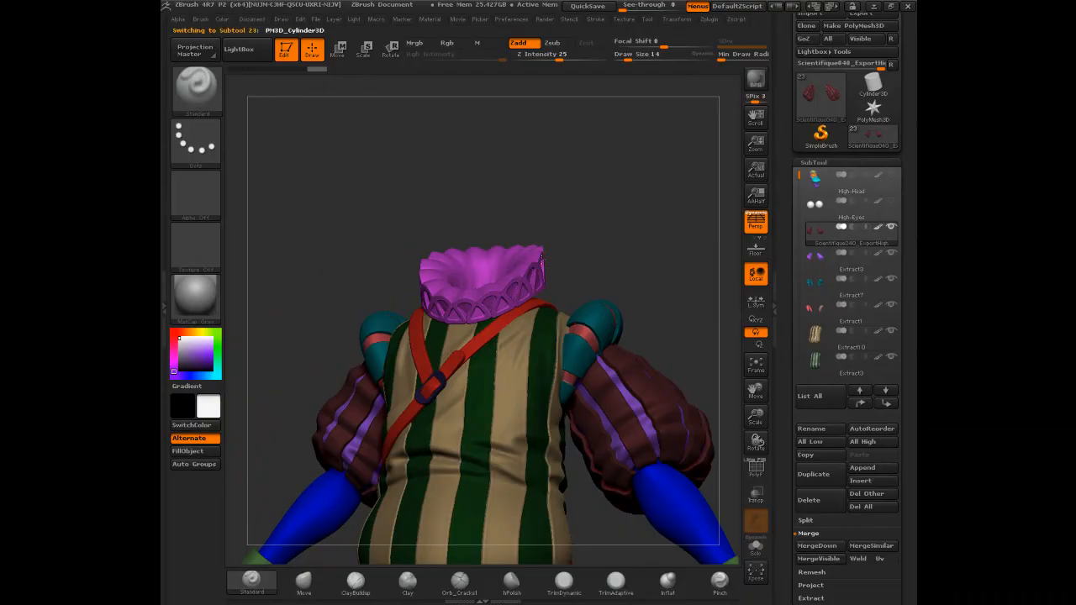
shift+click(861, 406)
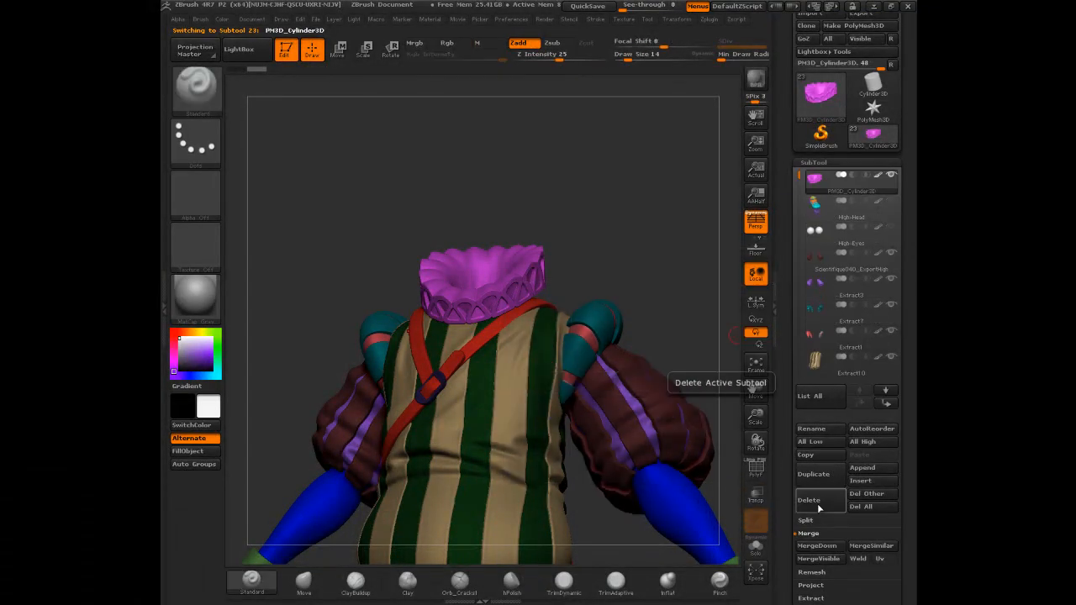
- Rename the magenta ruffled collar subtool as High-Colorette
click(812, 429)
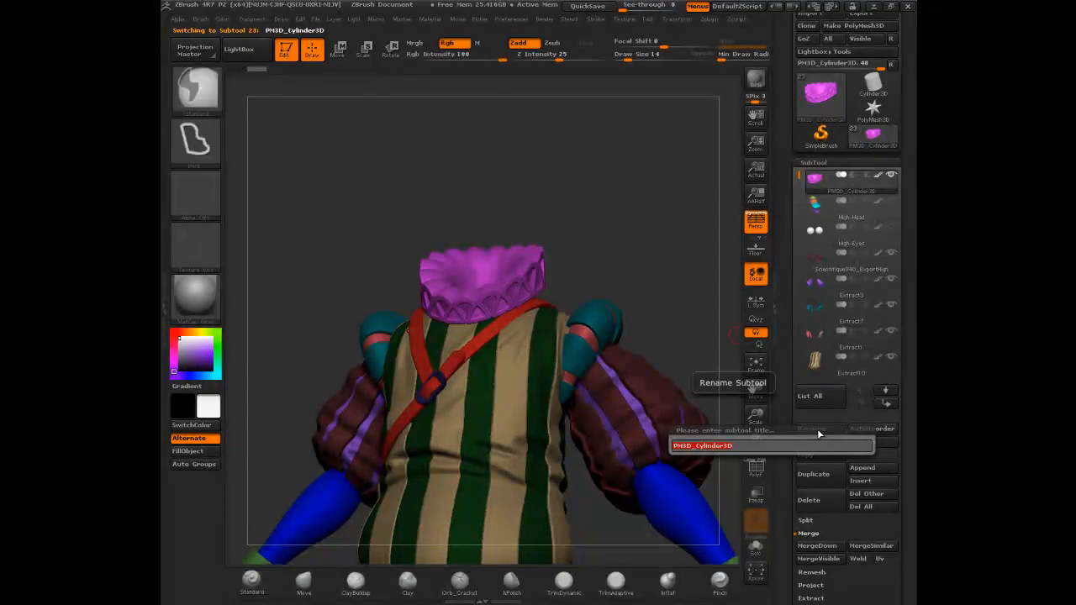
text(High-)
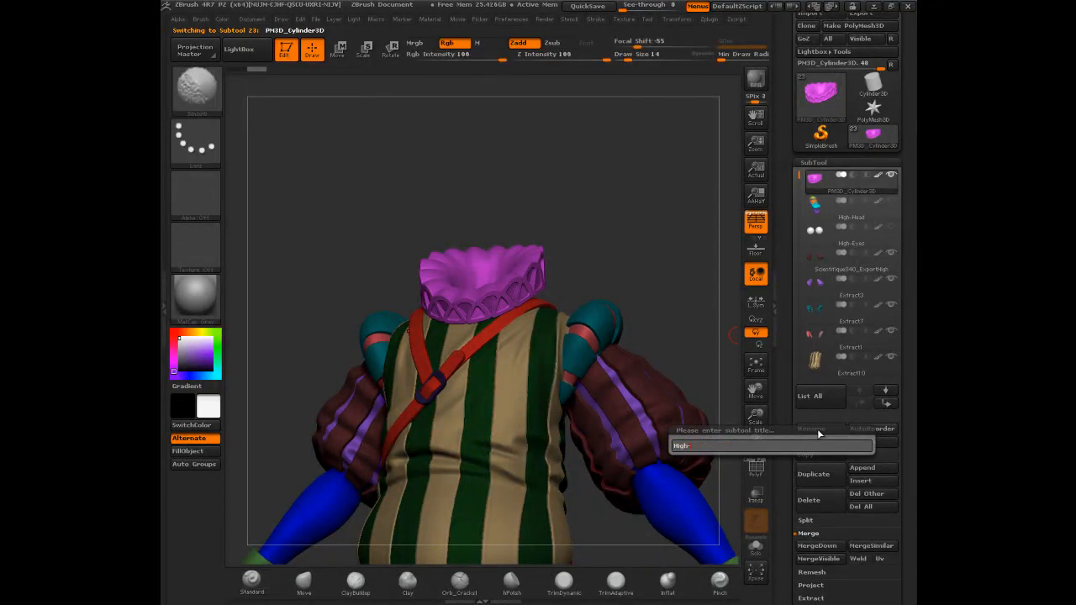
text(Colorette)
key(Return)
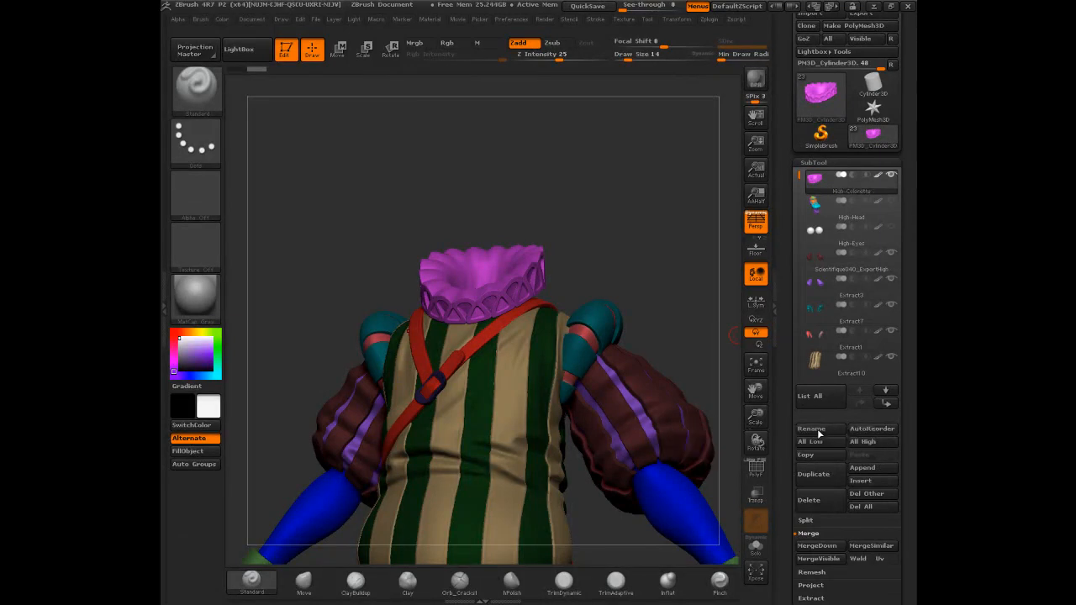
- Make the puffed sleeves the active subtool and hide High-Colorette
click(829, 252)
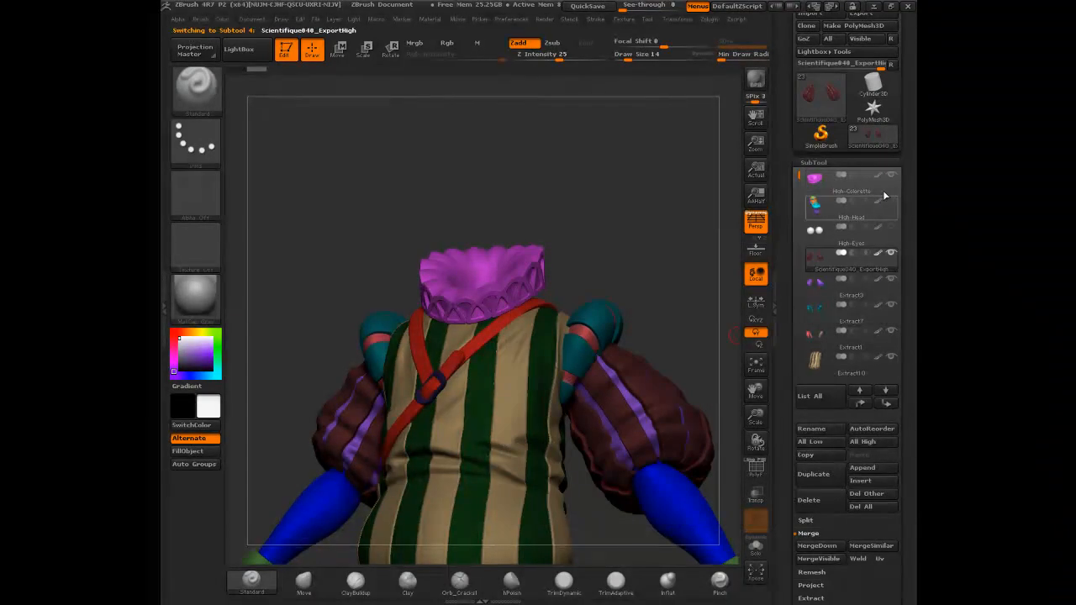
drag(580, 249, 669, 209)
drag(731, 169, 623, 230)
- Examine the torso, sleeves, straps and legs from the front, sides and back to plan the next groupings
drag(629, 153, 647, 152)
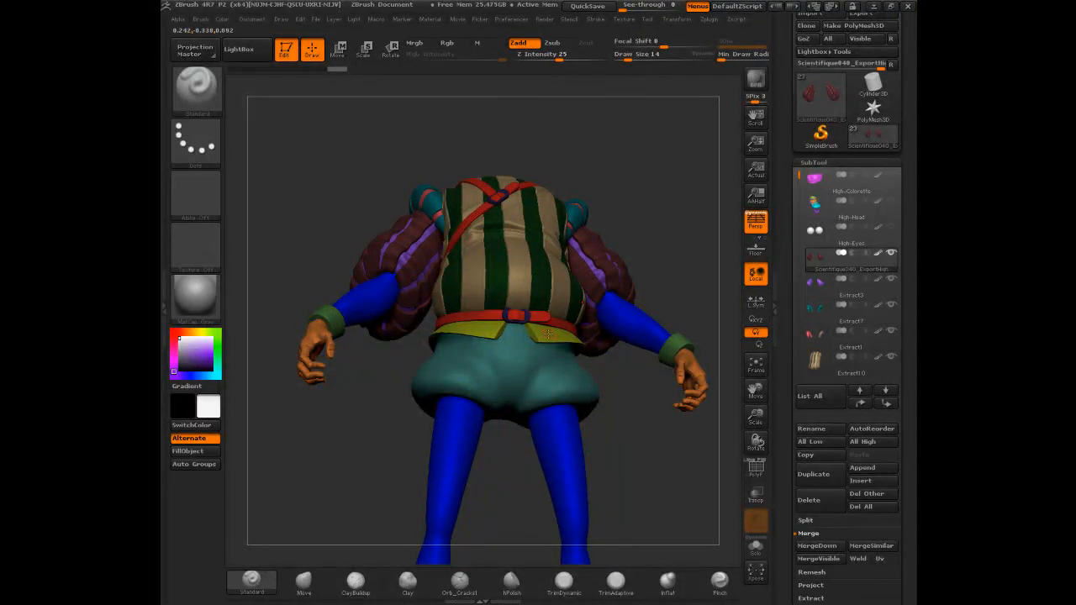
drag(673, 232, 509, 217)
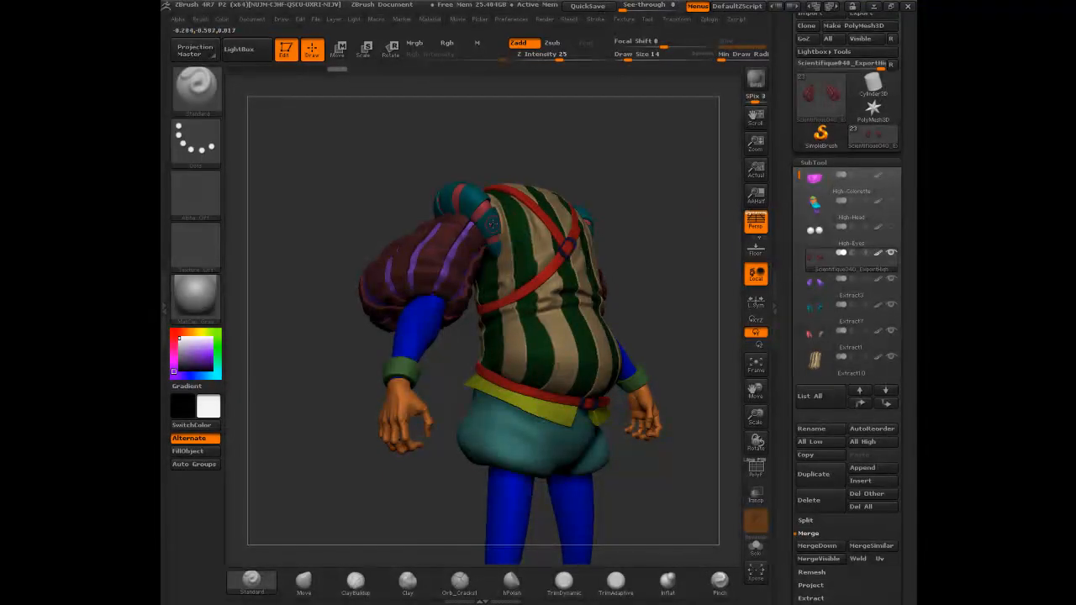
drag(653, 207, 618, 198)
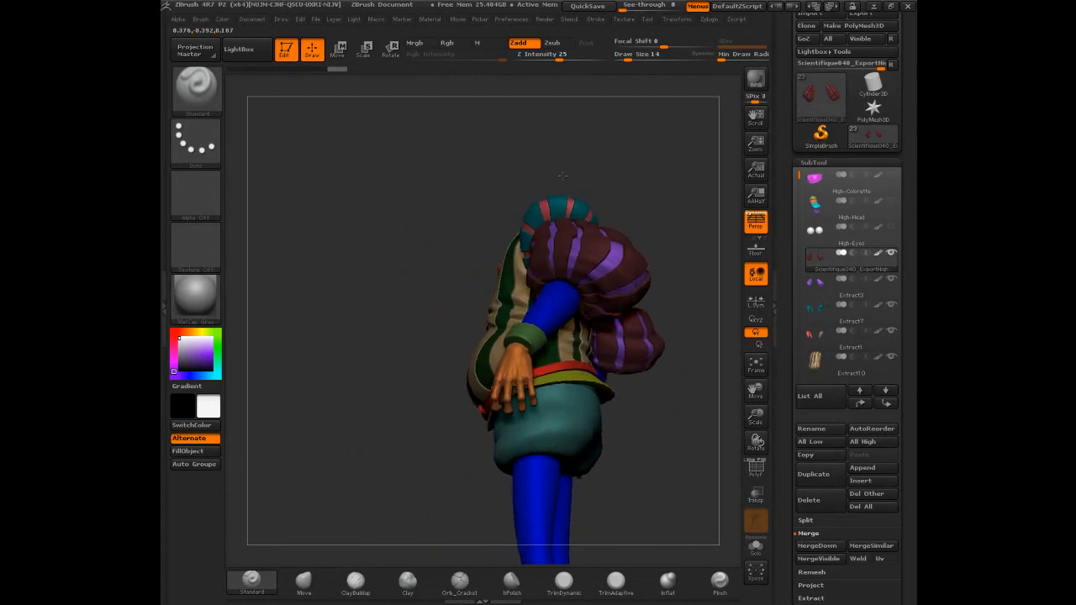
drag(610, 214, 687, 280)
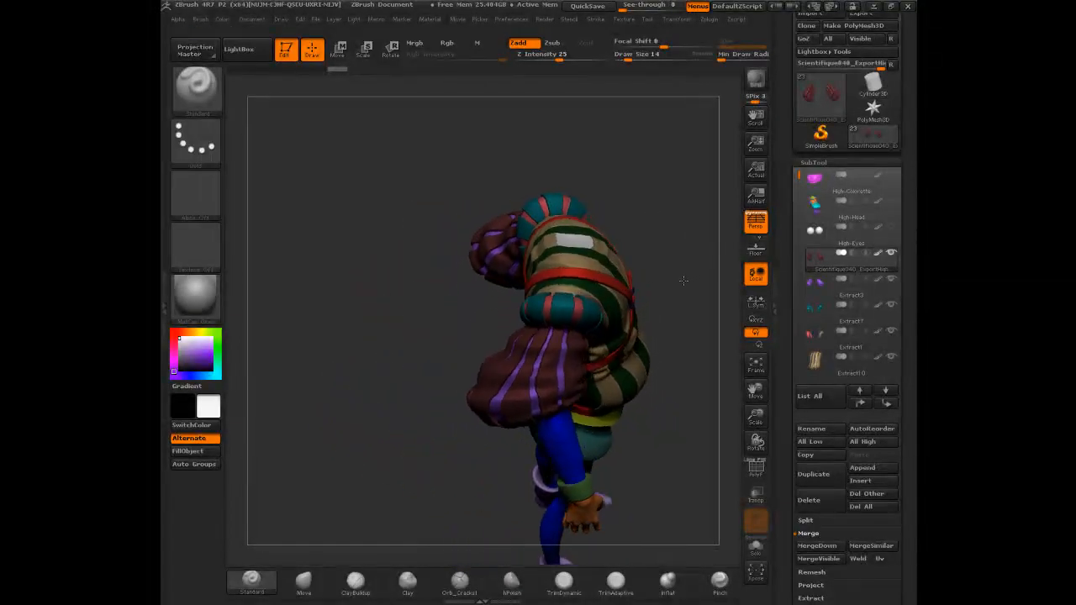
alt+drag(643, 180, 659, 311)
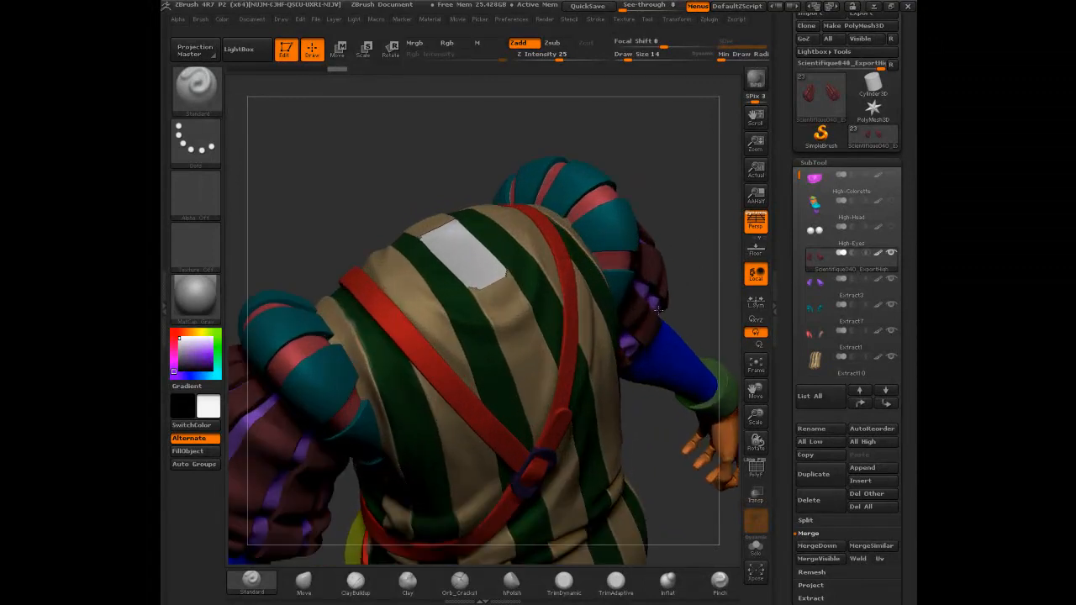
drag(606, 126, 606, 76)
drag(639, 126, 629, 223)
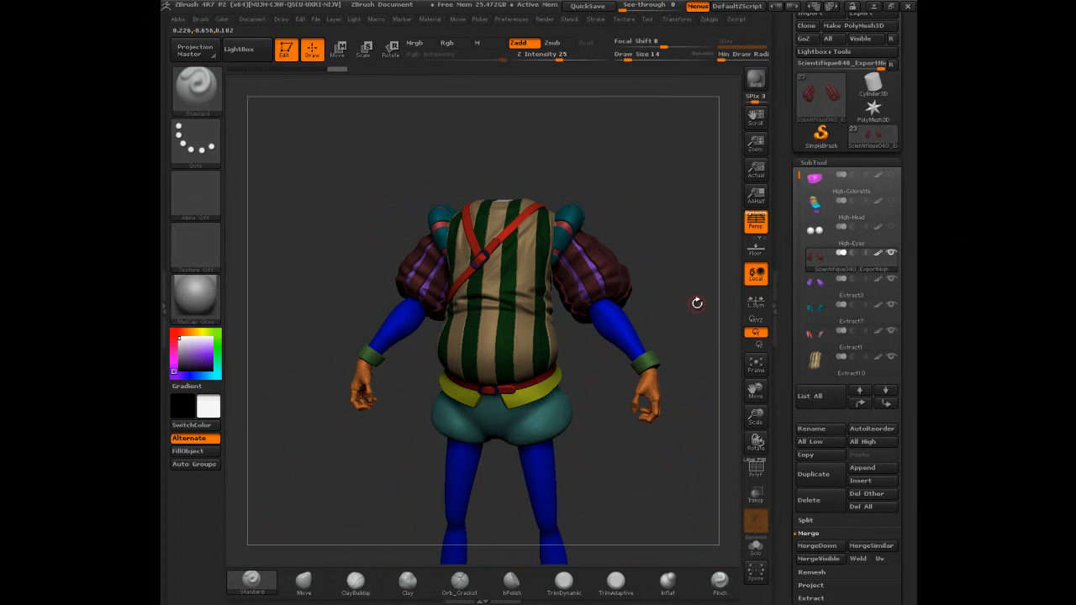
drag(678, 304, 641, 356)
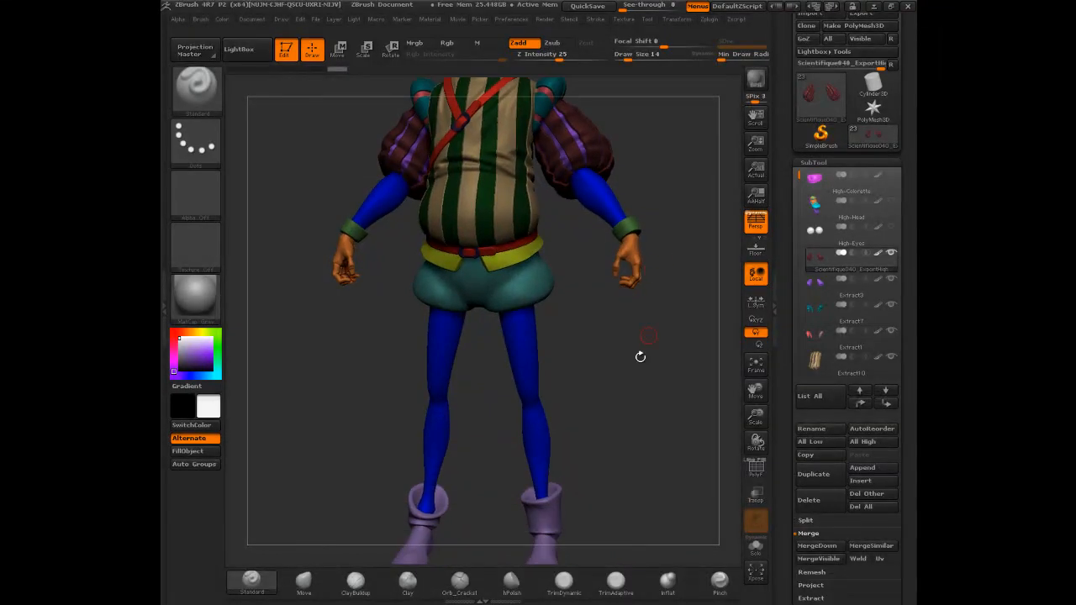
- Move the lilac boot subtool and the teal shorts subtool to the end of the list
alt+click(560, 502)
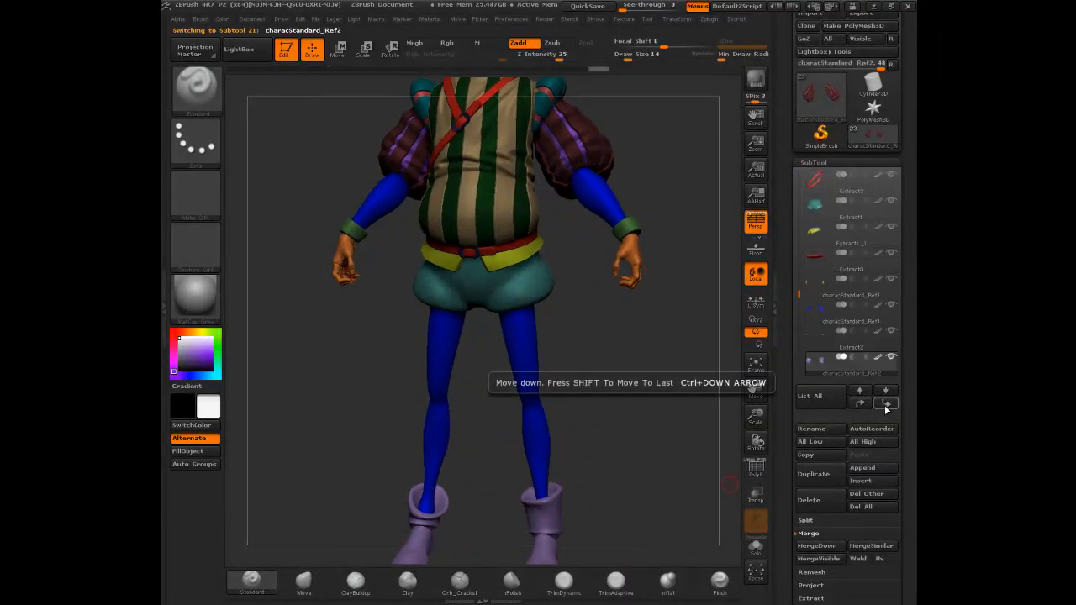
key(shift)
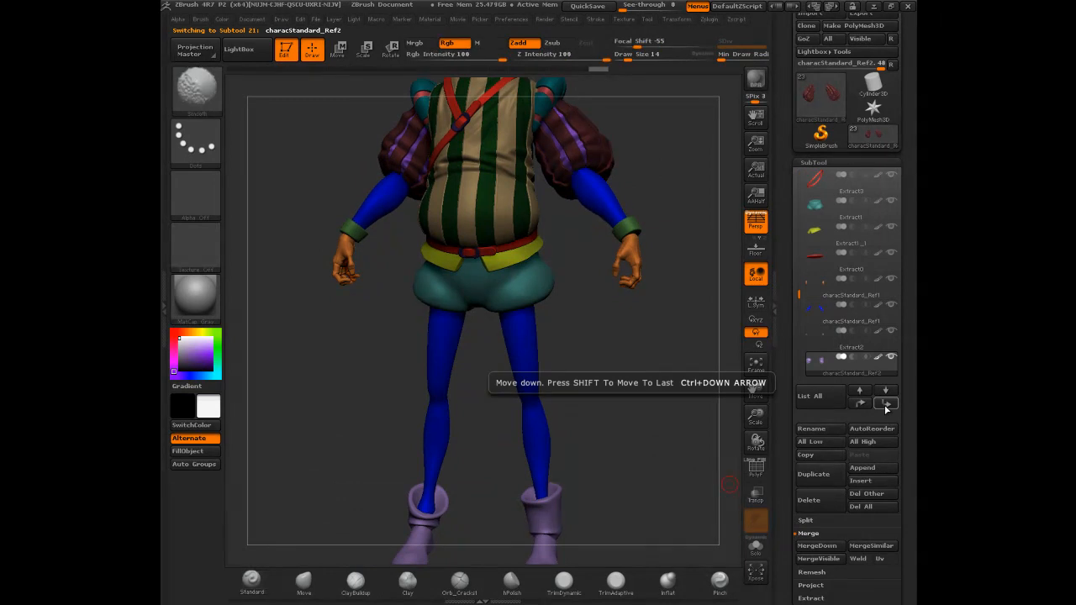
shift+click(886, 405)
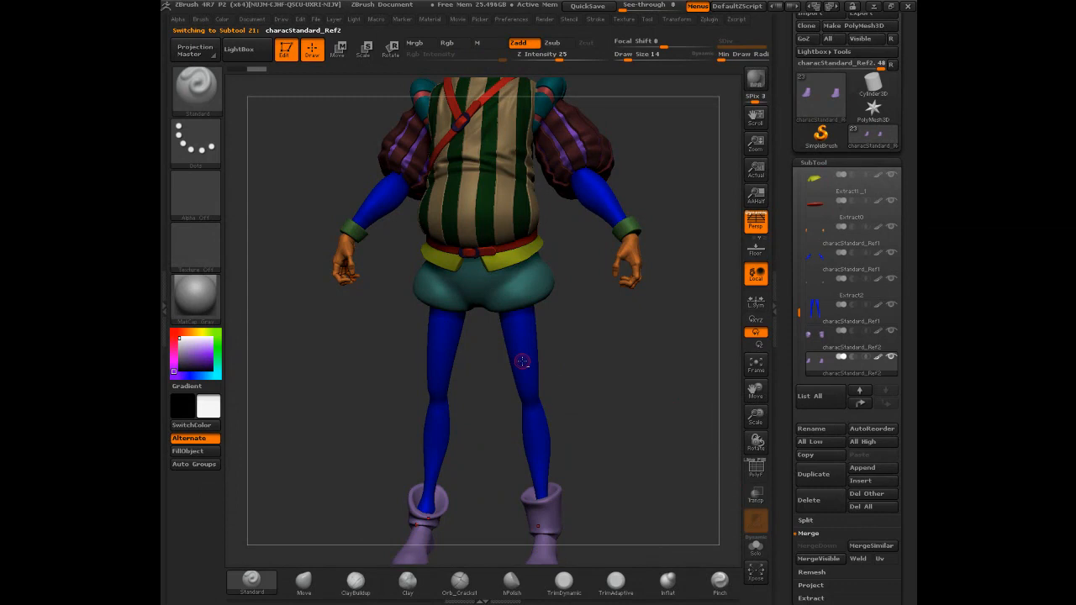
alt+click(541, 291)
shift+click(883, 406)
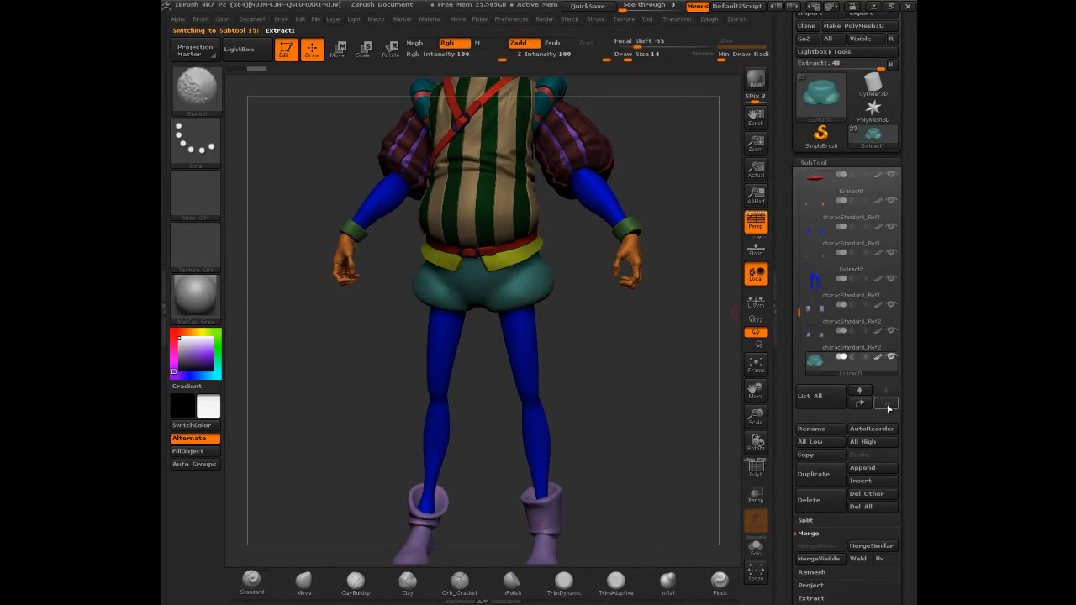
- Hide the blue leg, lilac boot and teal shorts subtools so that only the upper body shows
mouse_move(895, 280)
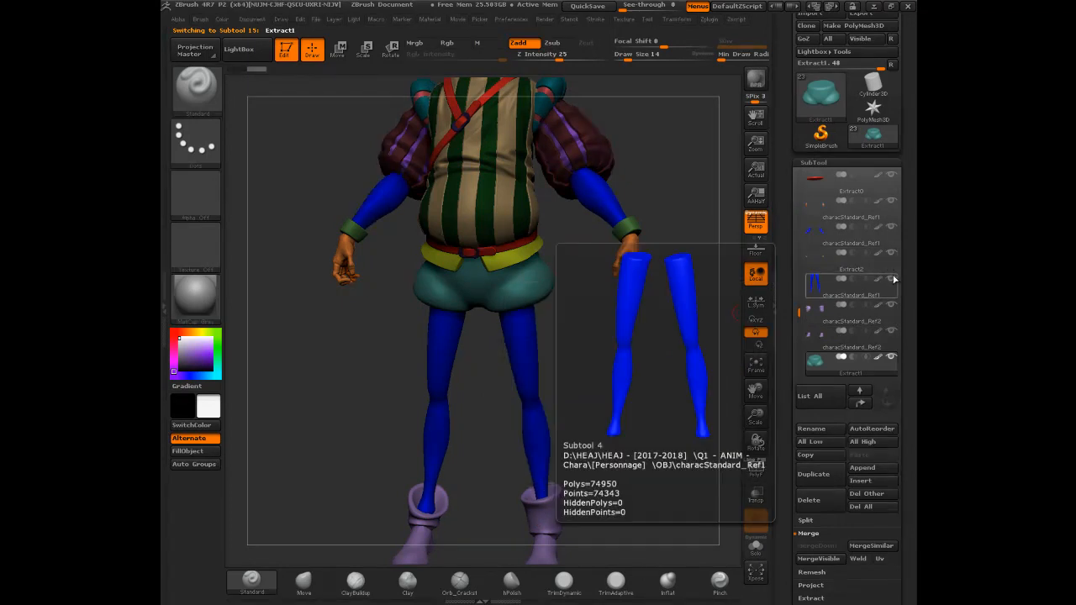
click(818, 252)
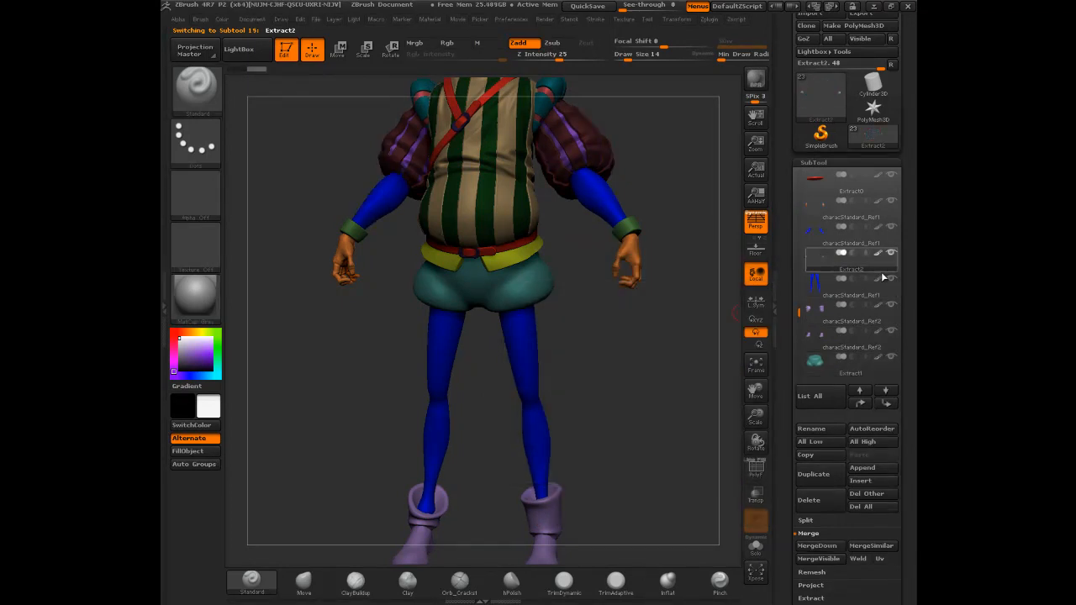
click(892, 279)
click(892, 306)
click(892, 331)
click(892, 357)
alt+drag(675, 225, 676, 336)
drag(671, 246, 679, 243)
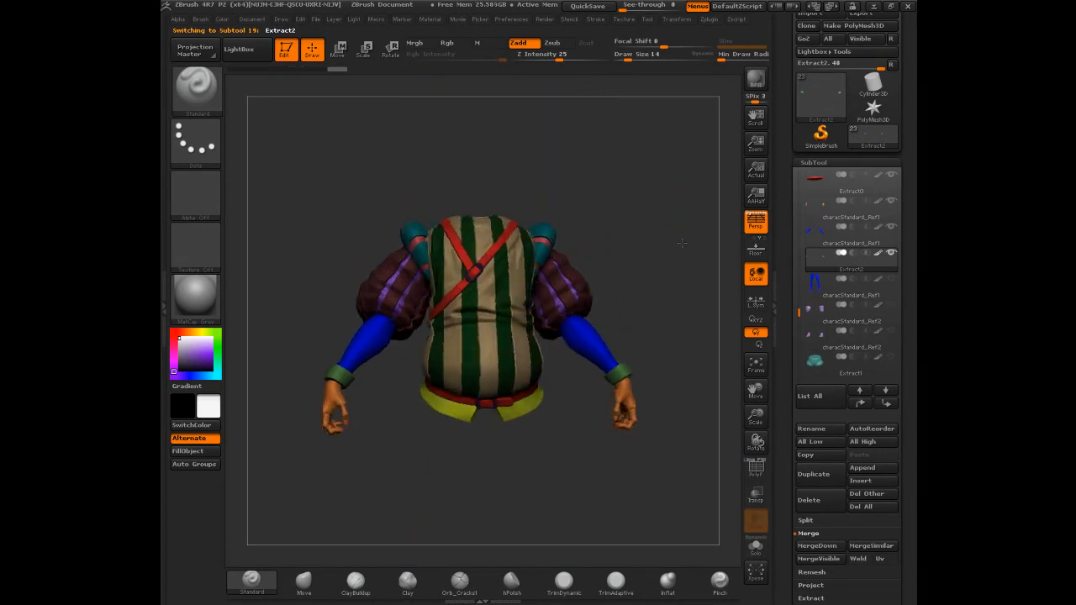
- Merge the puffed sleeves down through their purple stripes and the teal and pink shoulder parts into one subtool
drag(799, 314, 795, 210)
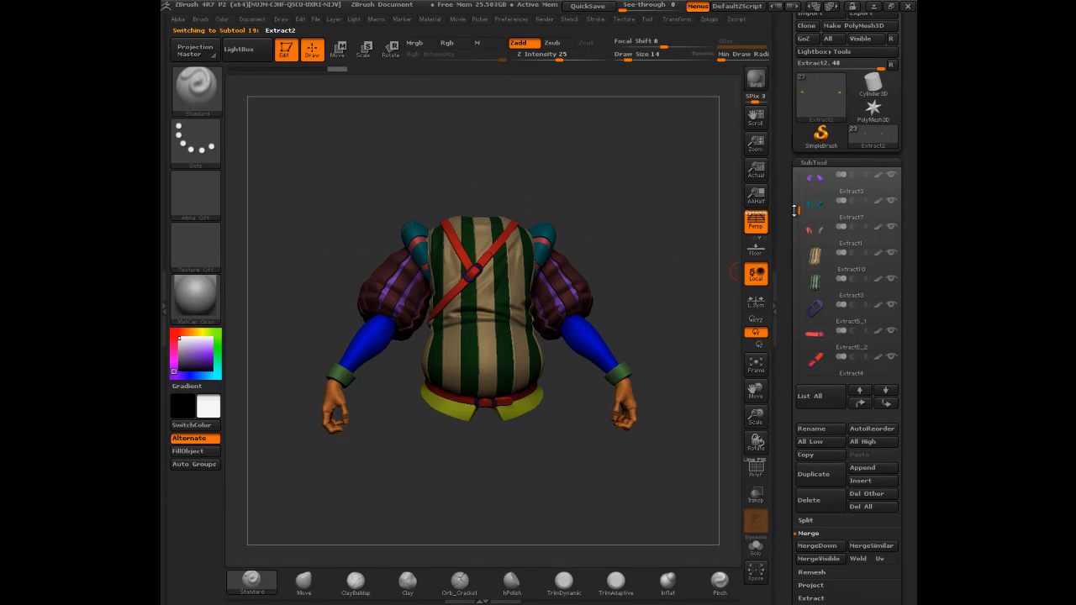
mouse_move(669, 230)
mouse_down()
mouse_move(705, 227)
mouse_move(688, 222)
mouse_move(676, 141)
mouse_move(689, 175)
mouse_move(643, 209)
mouse_move(673, 220)
mouse_move(652, 225)
mouse_up()
drag(800, 213, 797, 178)
click(818, 234)
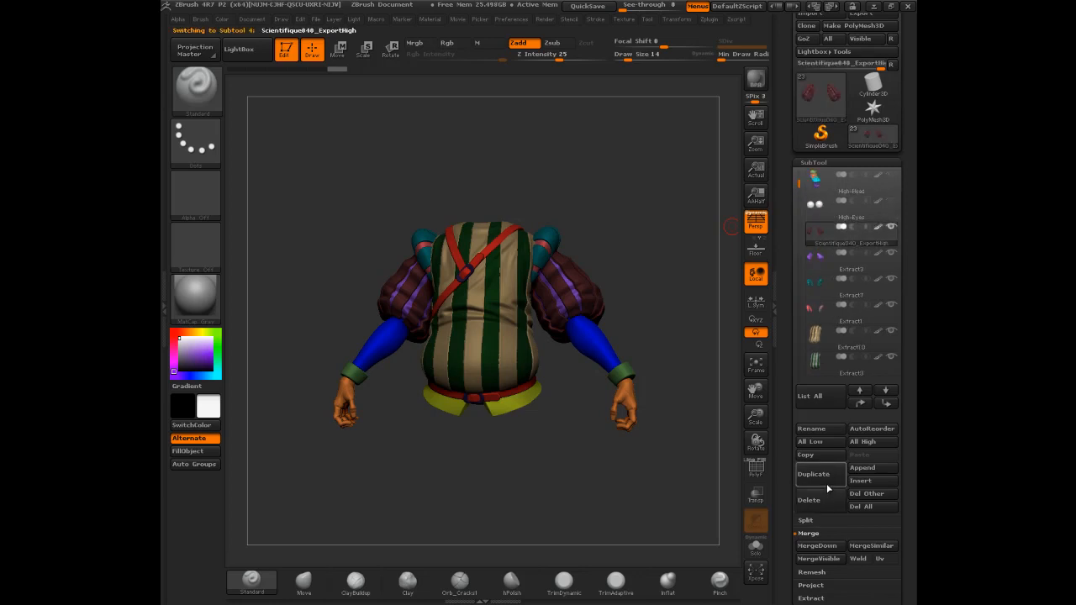
click(826, 546)
click(826, 546)
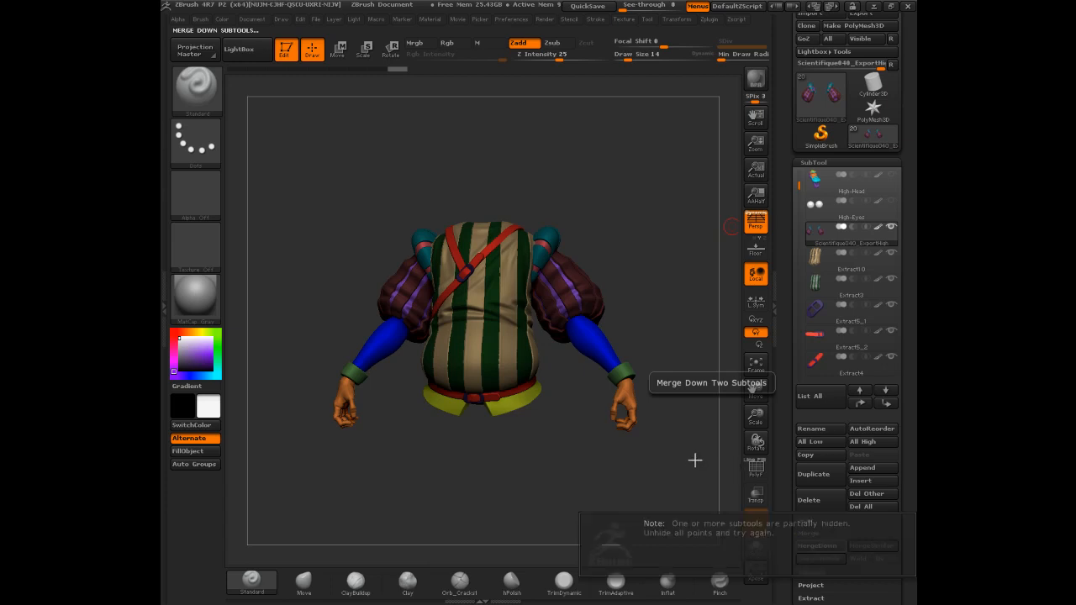
- Isolate the beige torso stripes subtool and delete its hidden points
click(756, 547)
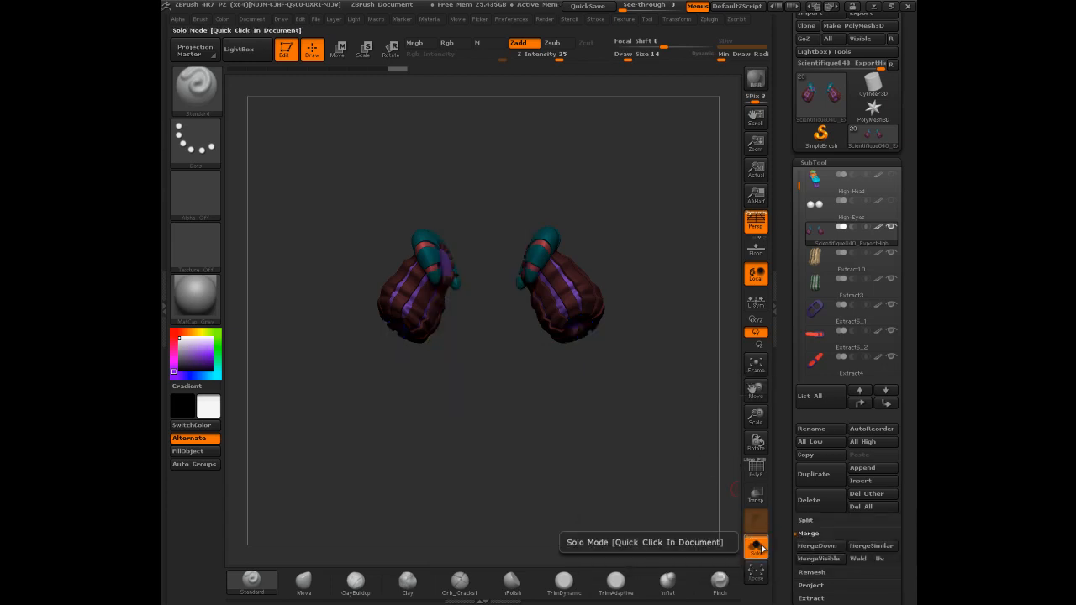
click(816, 261)
drag(560, 276, 636, 294)
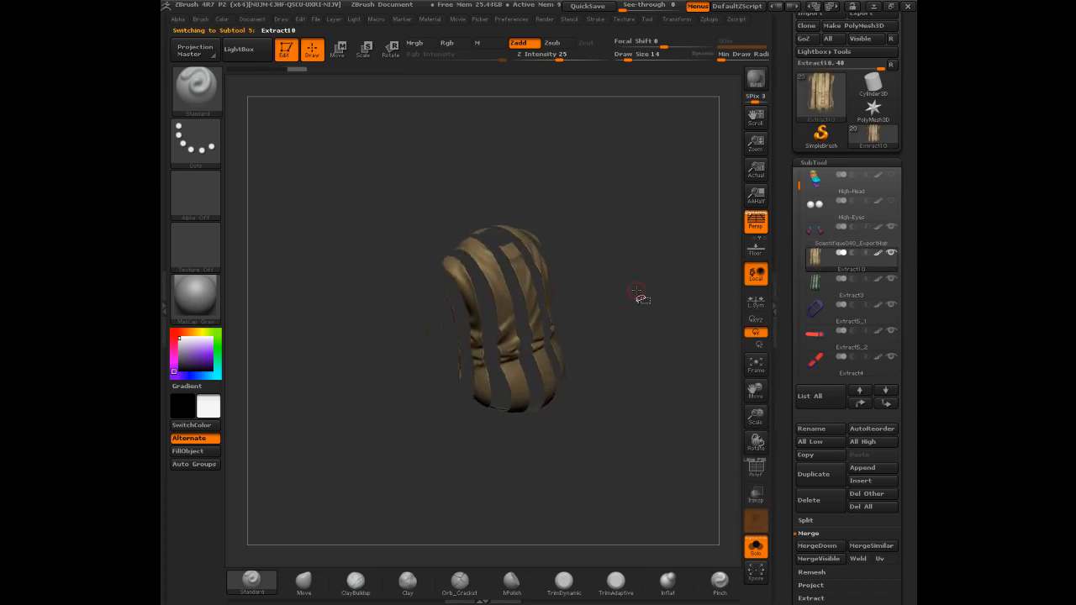
drag(780, 382, 782, 255)
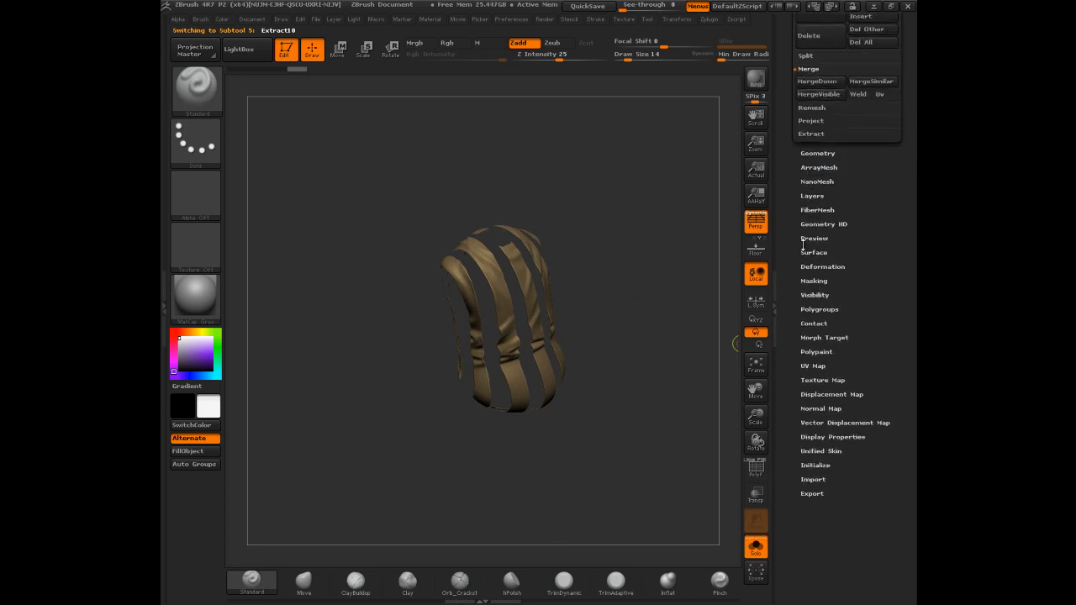
click(814, 153)
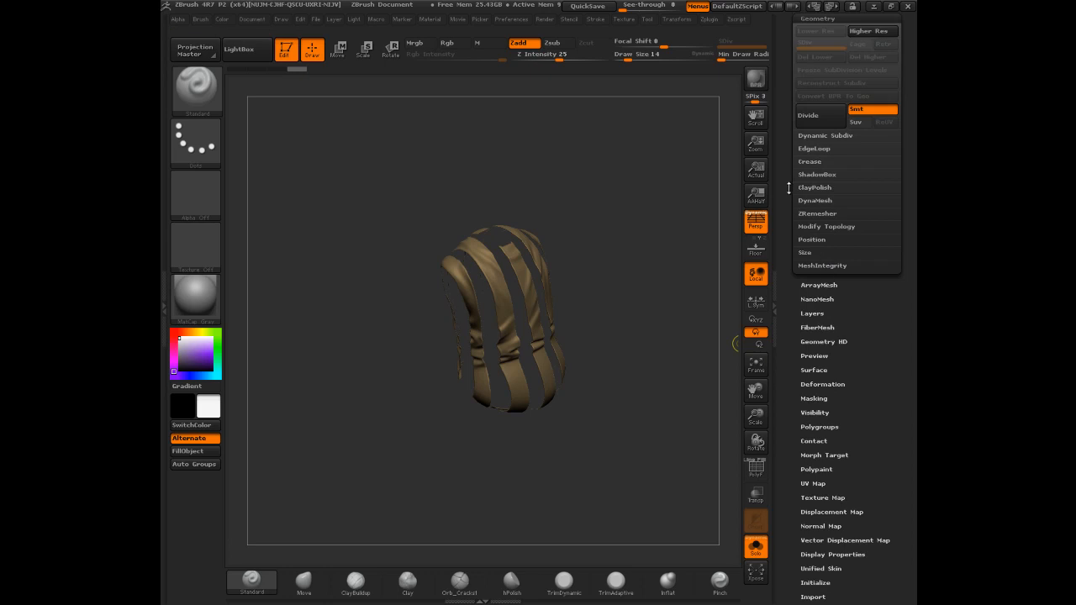
click(820, 227)
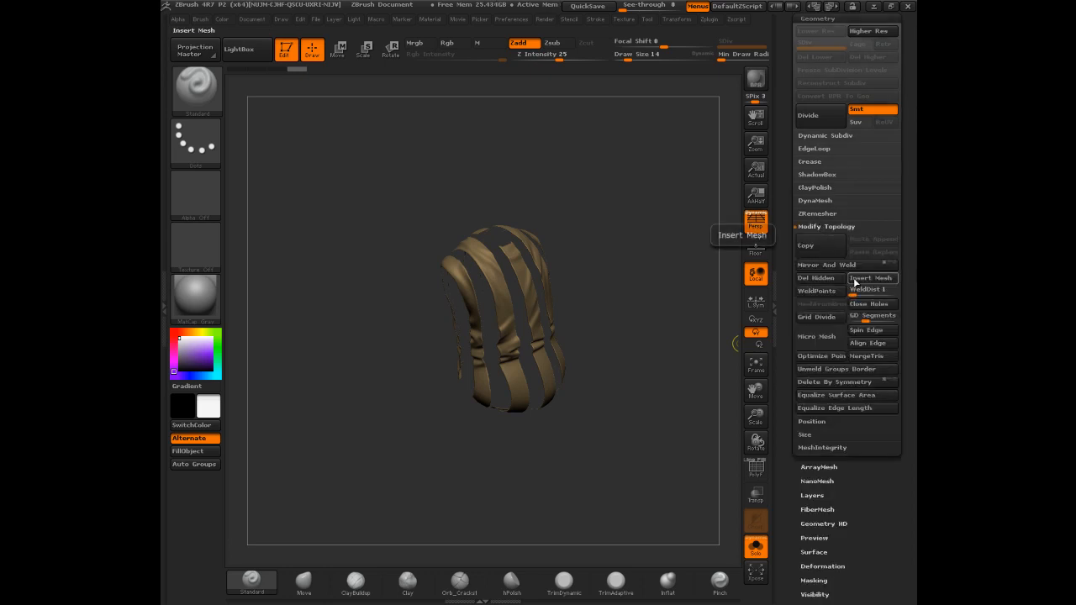
click(821, 280)
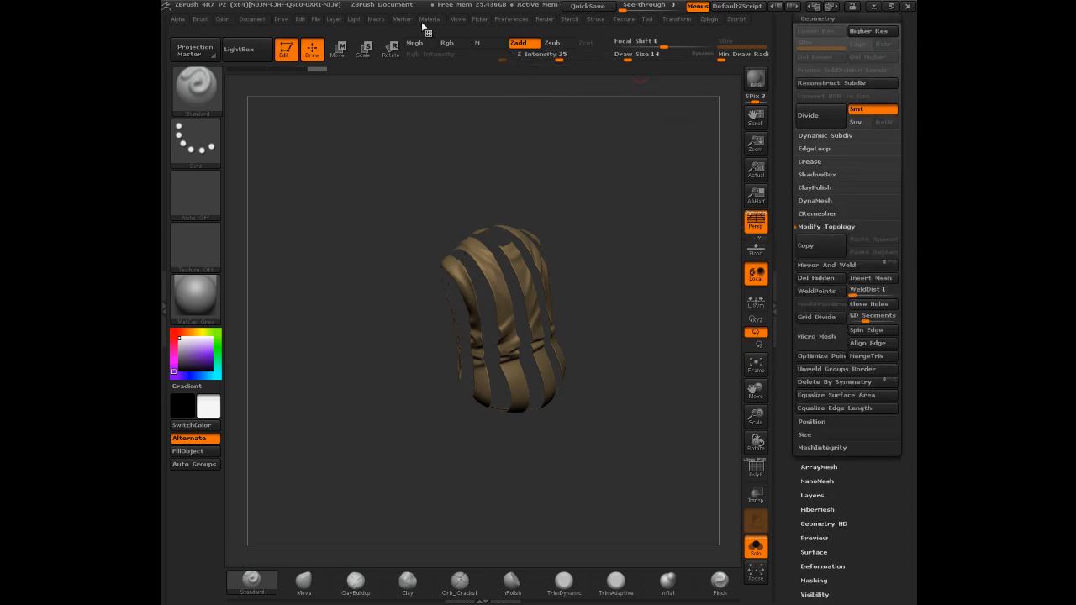
- Turn off One Open Subpalette in the interface palette preferences and store the configuration
click(504, 19)
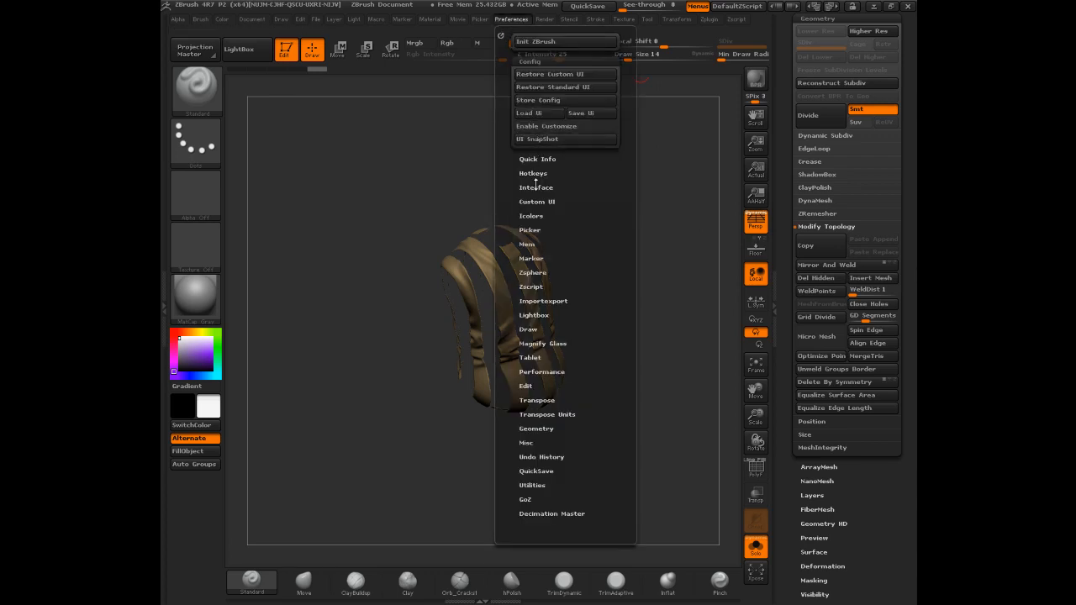
click(535, 187)
click(528, 131)
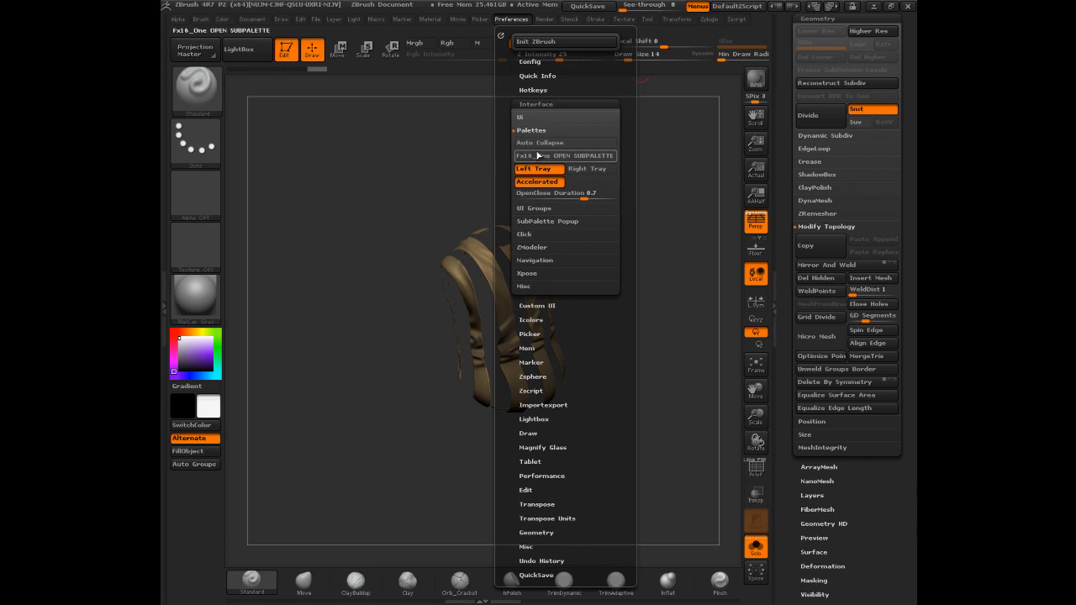
click(532, 61)
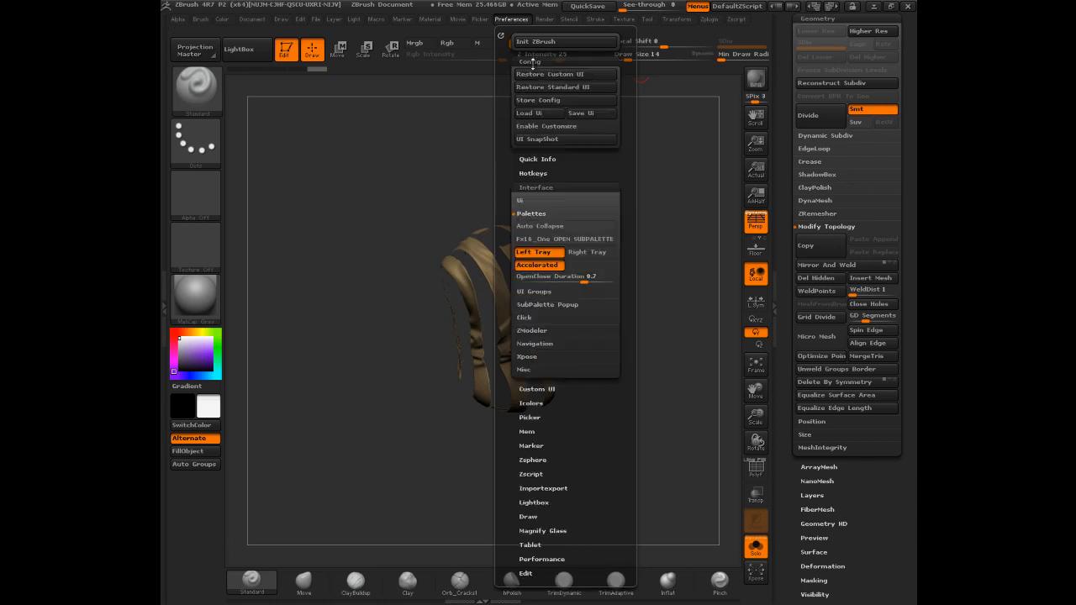
click(535, 101)
click(641, 336)
- Show all visible subtools again and merge the sleeves subtool down with the beige and green torso stripes
drag(663, 299, 649, 280)
click(756, 544)
drag(787, 263, 787, 361)
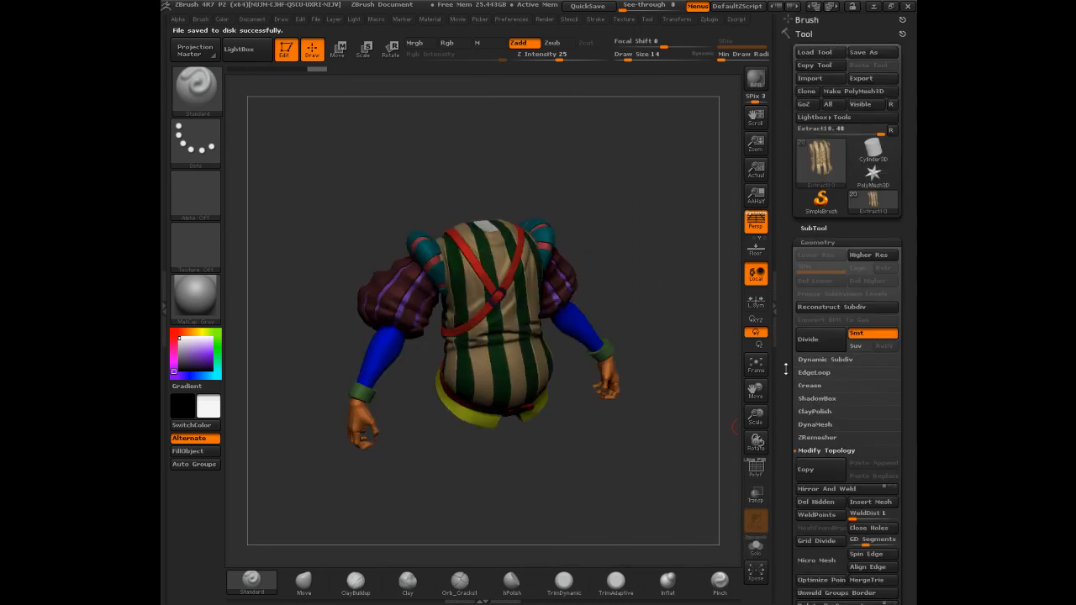
click(811, 229)
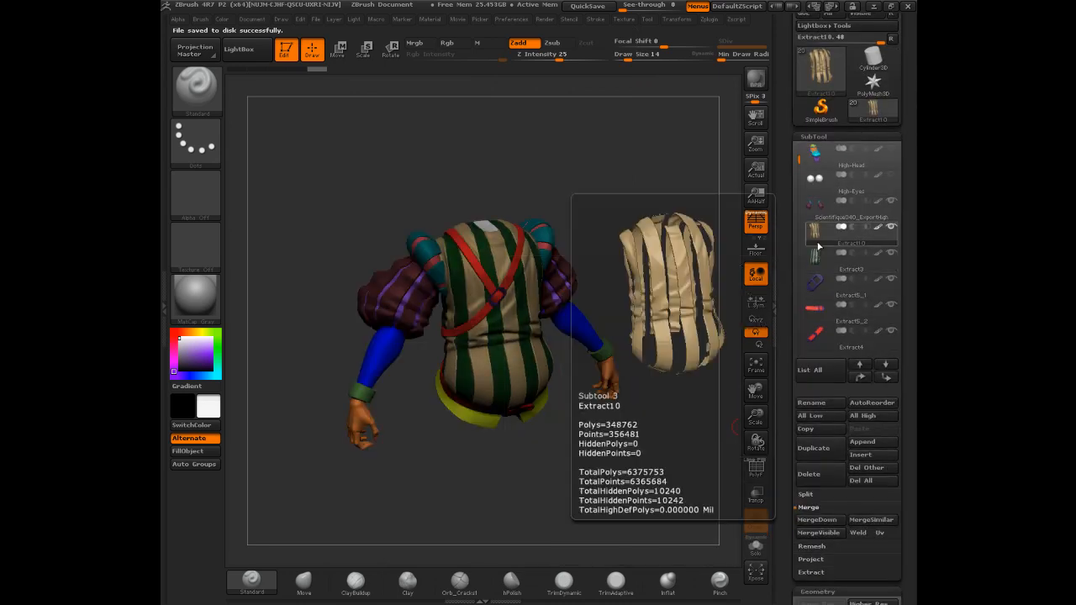
click(819, 211)
click(814, 520)
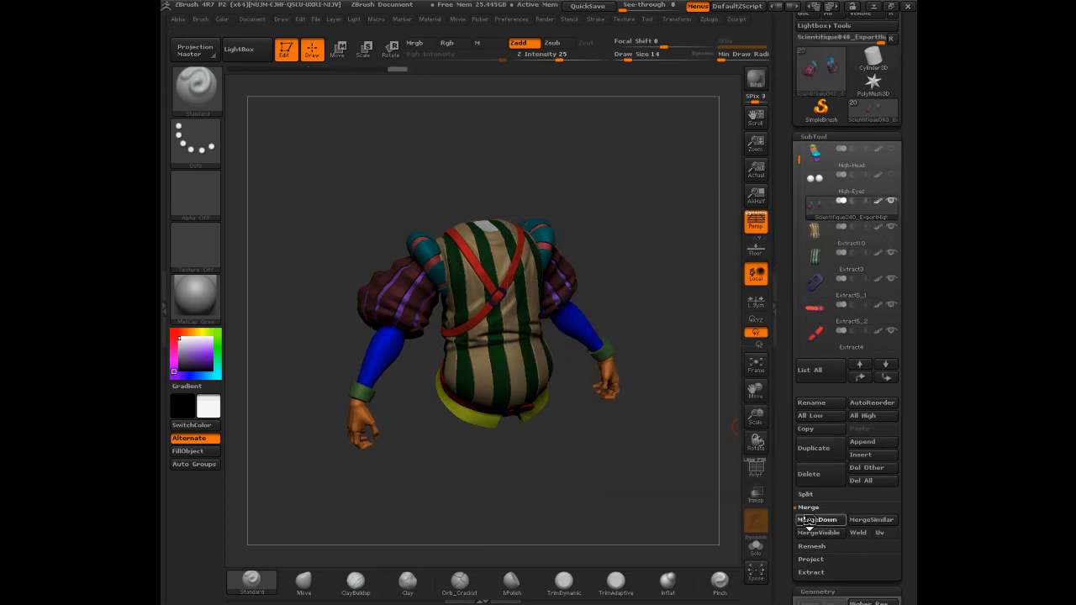
click(814, 521)
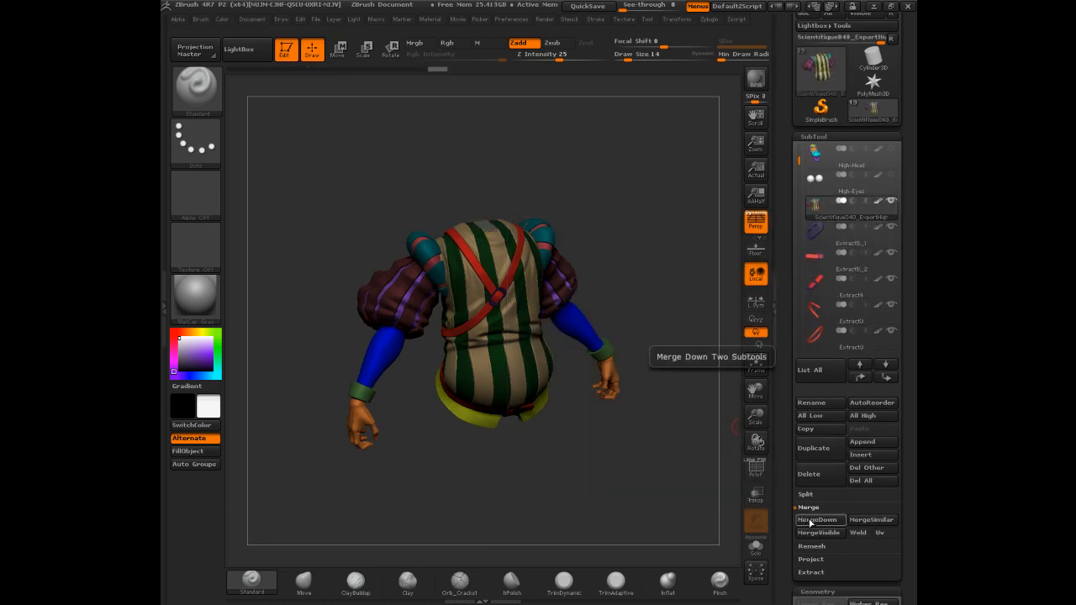
click(812, 521)
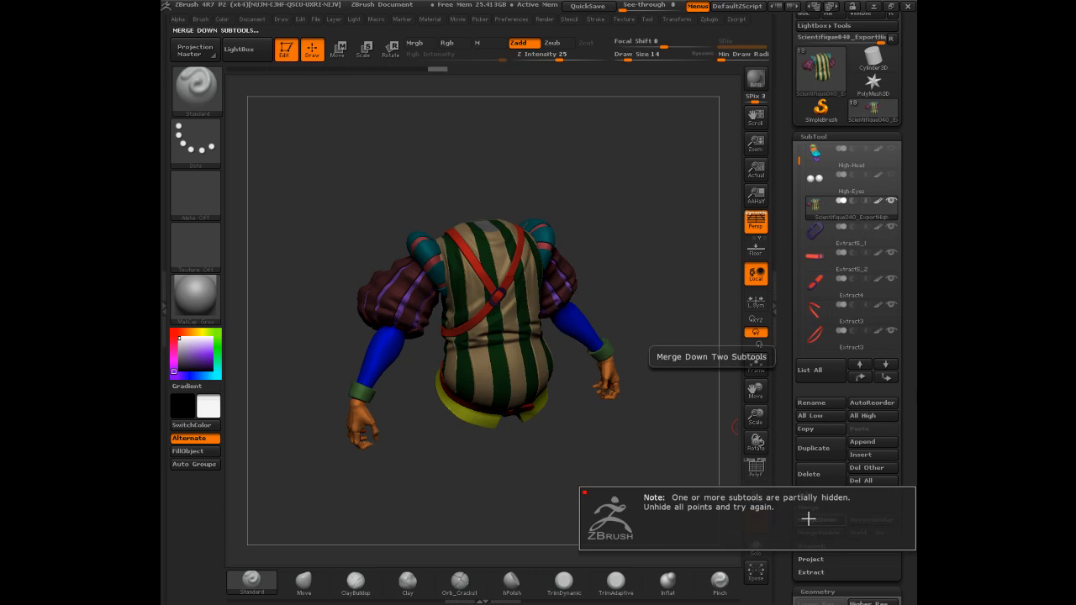
- Isolate the purple strap buckle subtool and unhide all of its points
click(814, 235)
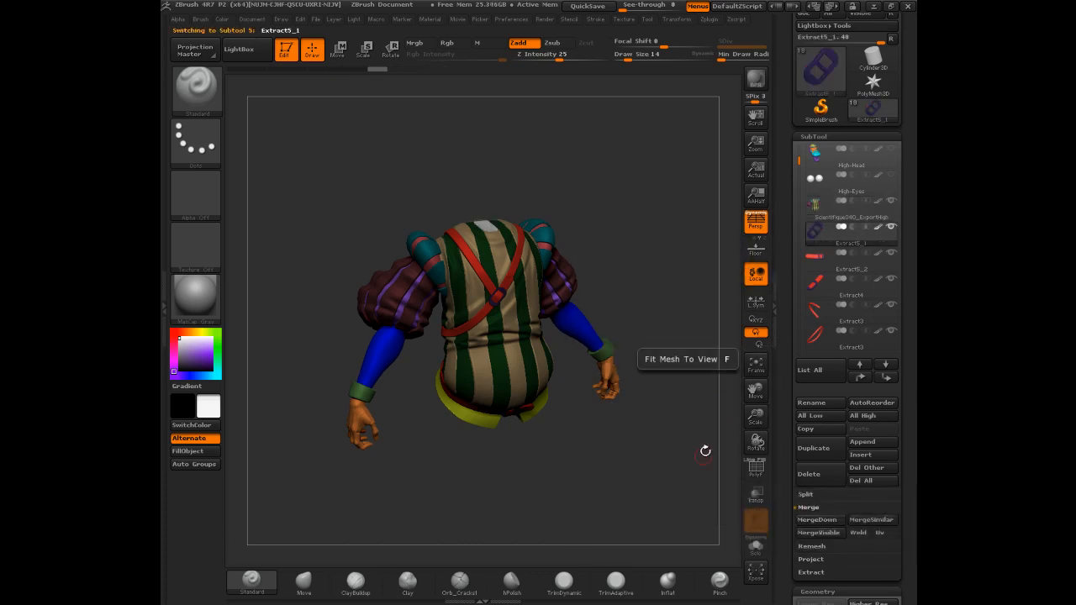
click(756, 556)
drag(706, 483, 650, 421)
ctrl+shift+click(652, 420)
- Merge the torso subtool down through the buckles, straps, belt, hands, blue arms and cuffs, stopping before the blue legs
click(814, 204)
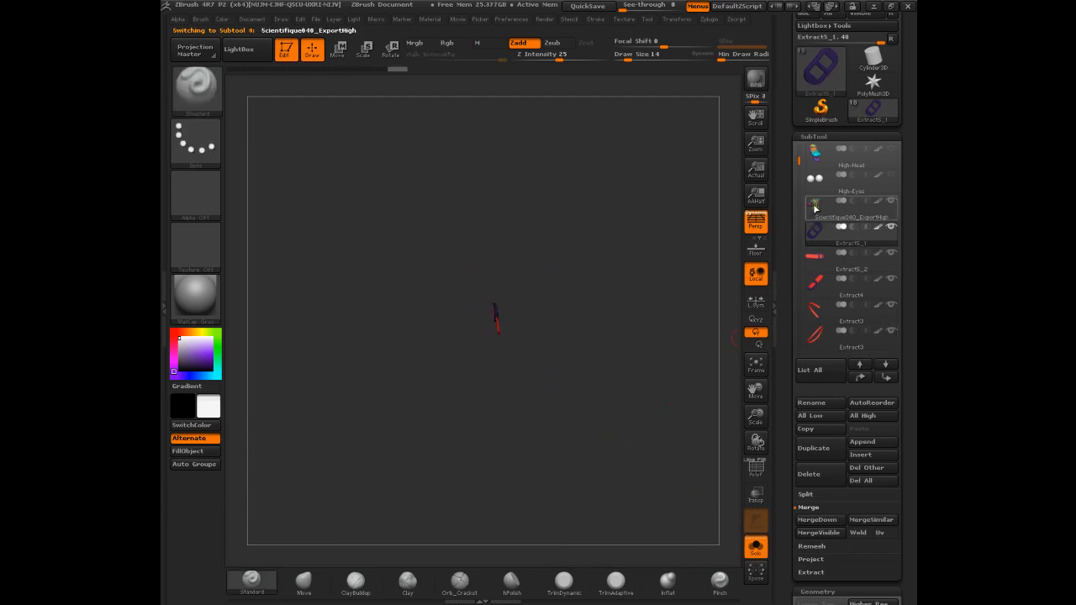
drag(675, 396, 717, 397)
click(755, 548)
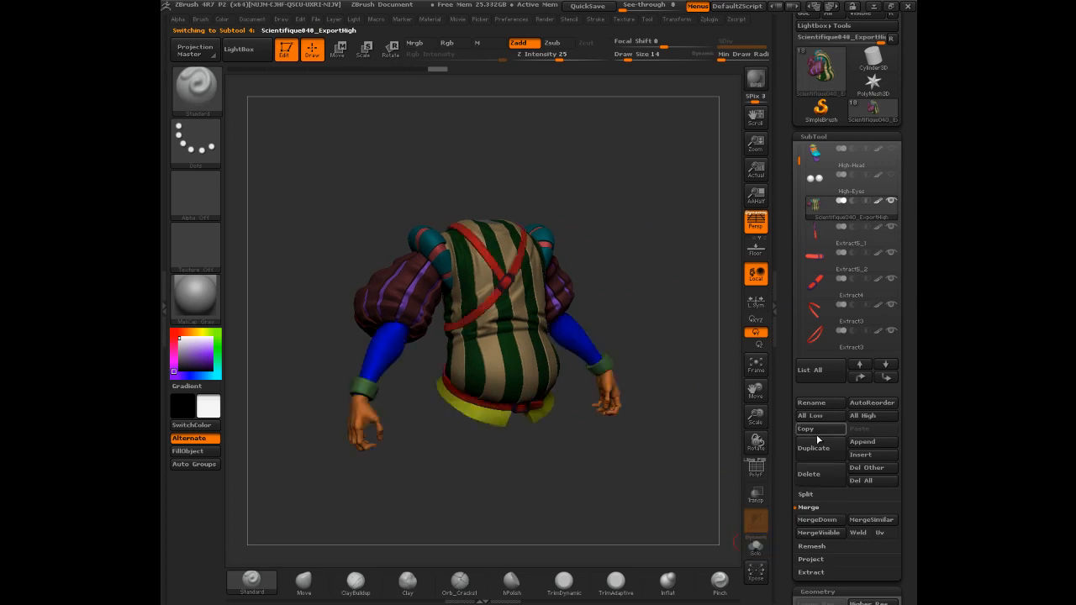
click(816, 519)
click(817, 519)
click(817, 520)
click(816, 519)
click(816, 520)
click(817, 519)
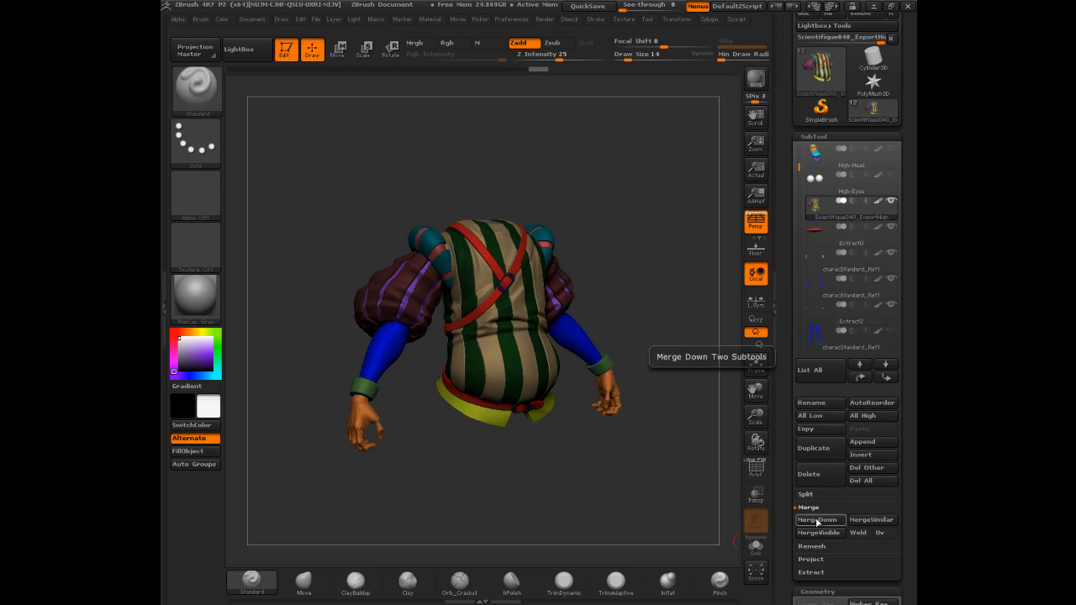
click(817, 520)
click(817, 520)
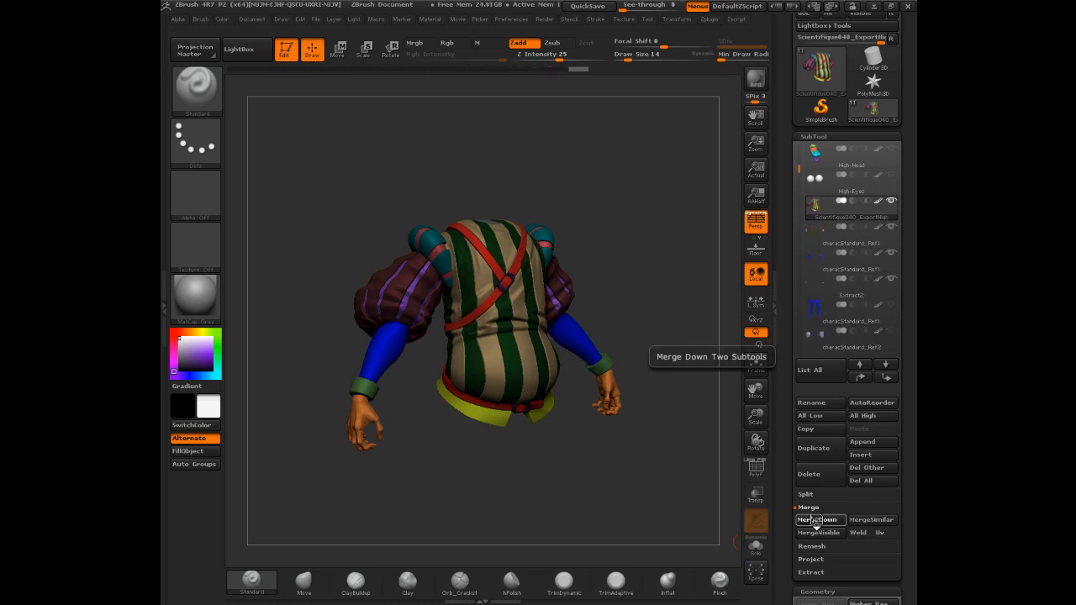
click(816, 520)
click(814, 519)
- Merge the blue legs subtool down with the lilac boots and teal shorts
drag(590, 171, 555, 169)
click(832, 231)
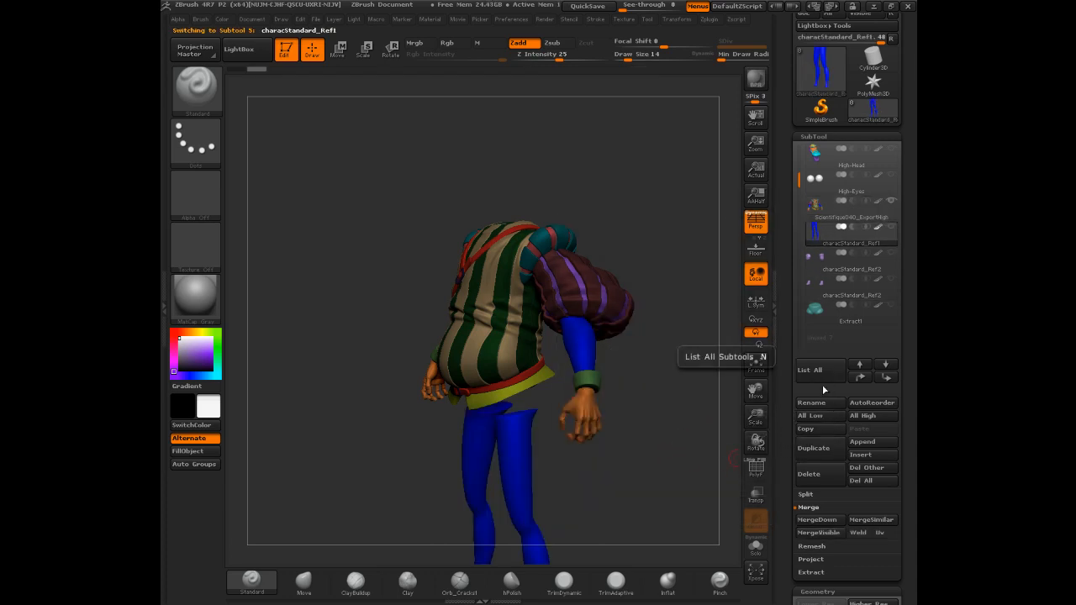
mouse_move(897, 297)
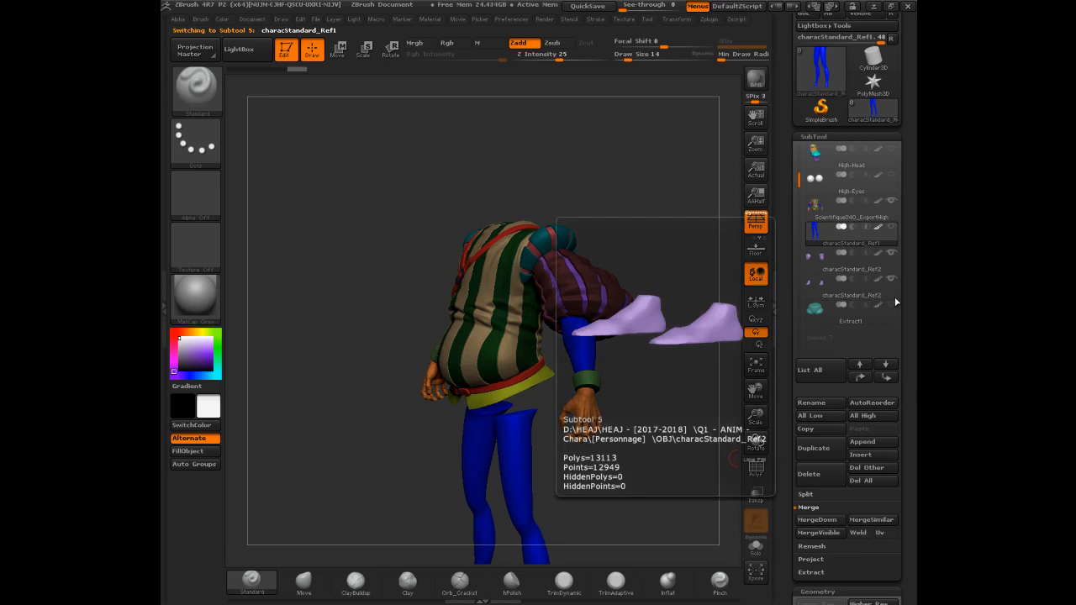
click(819, 520)
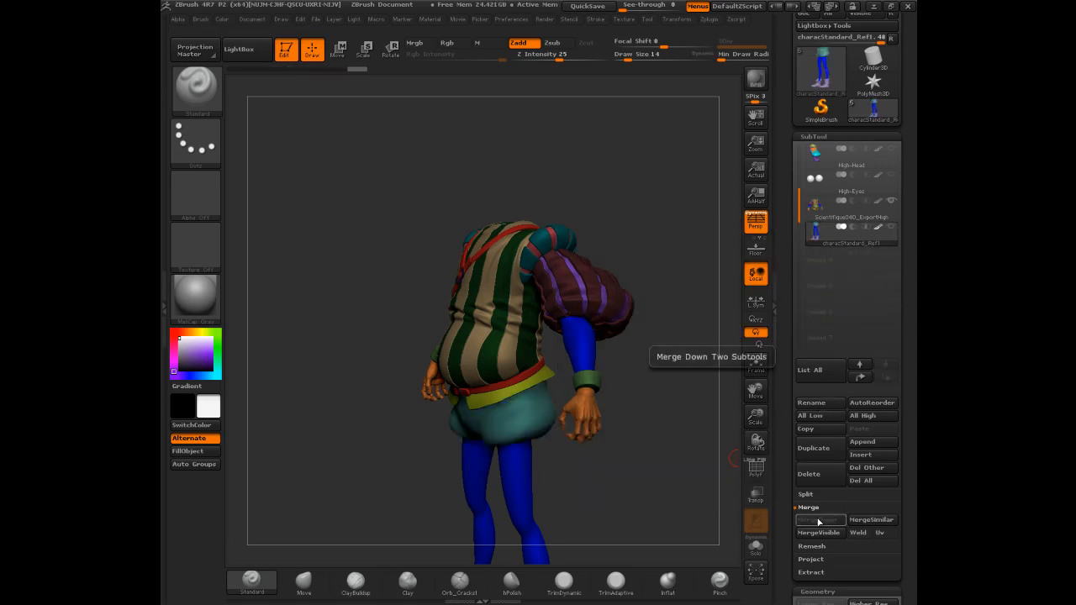
- Rename the merged upper-body subtool to High-Torso
drag(795, 168, 795, 156)
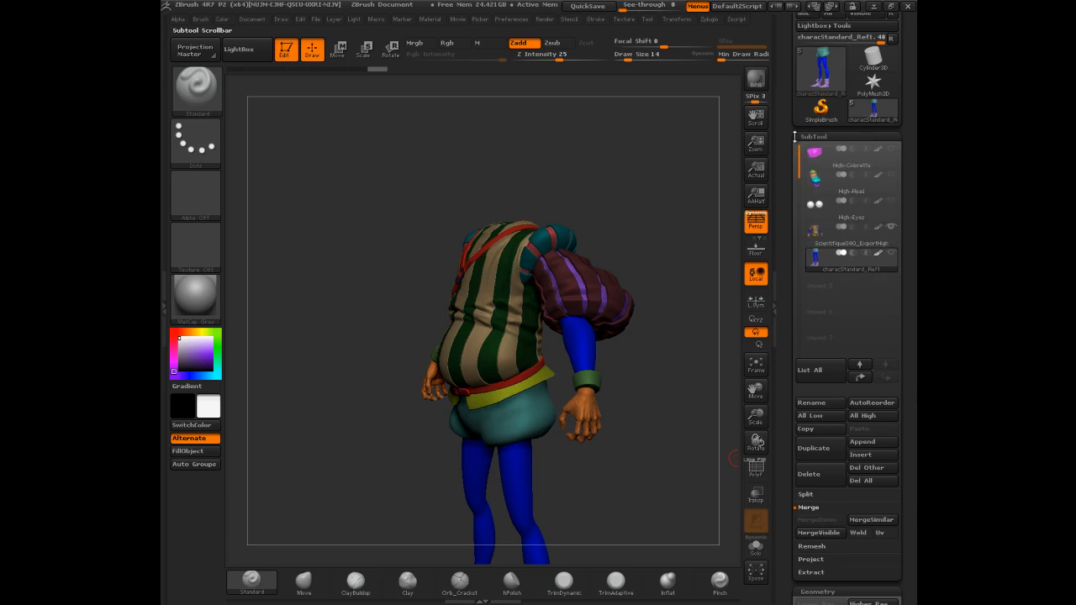
click(852, 245)
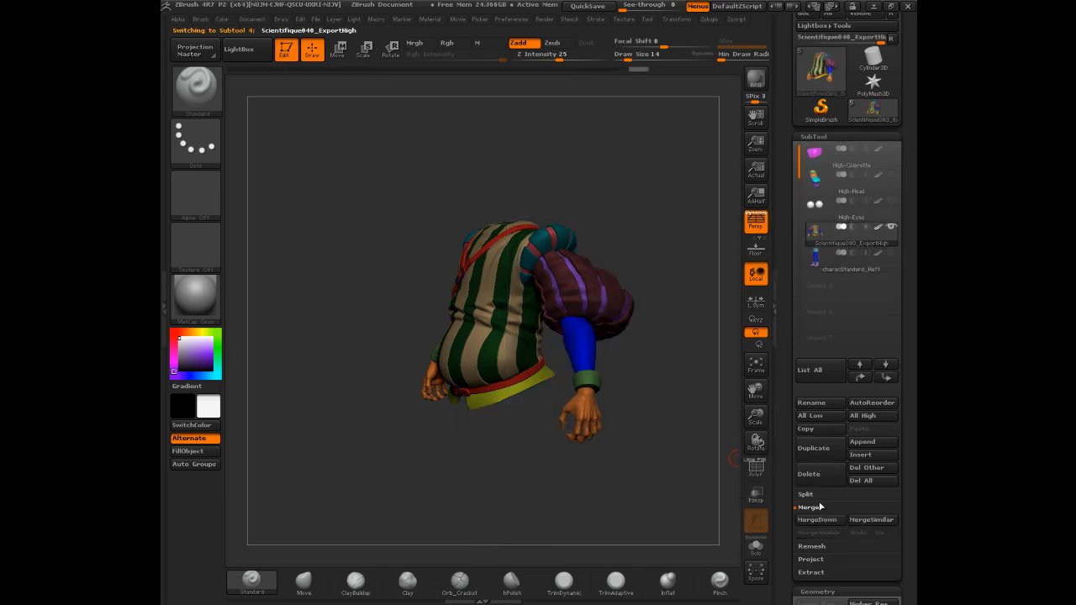
click(818, 405)
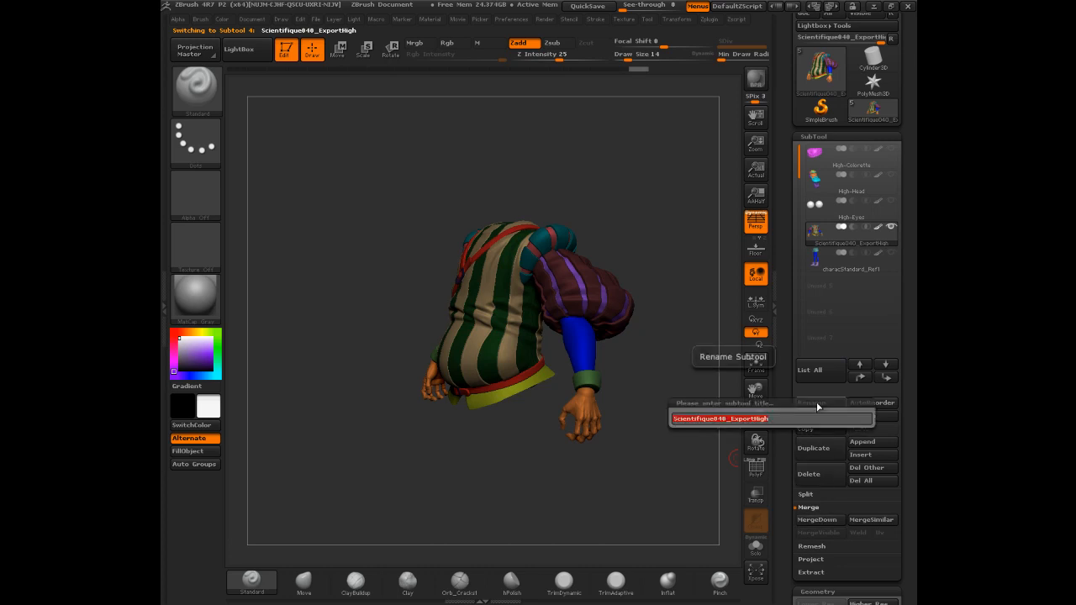
text(High-Torso)
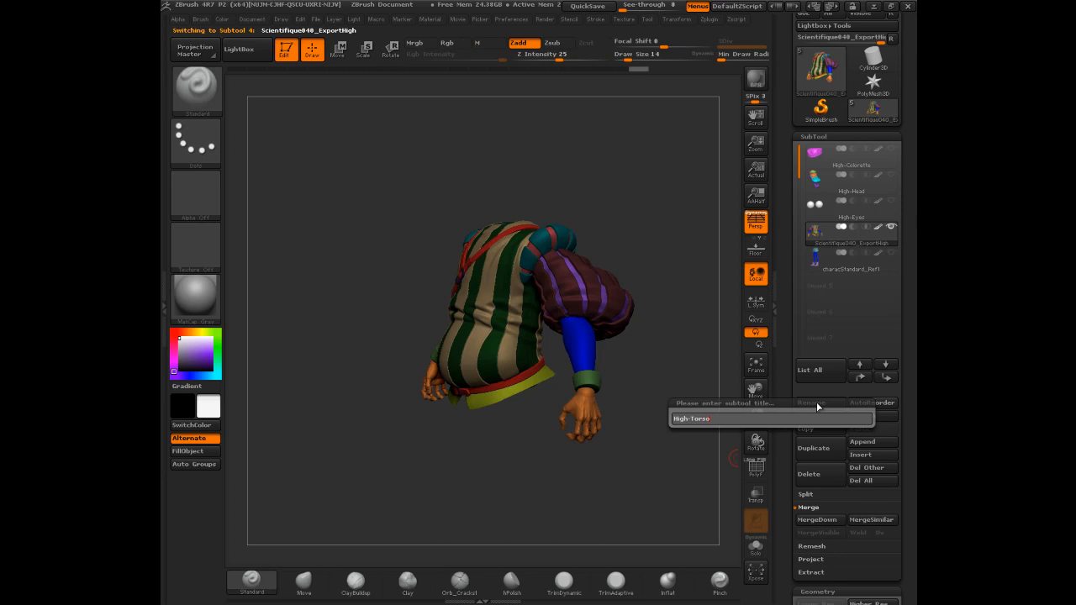
key(Return)
- Rename the merged legs, boots and shorts subtool to High-Legs
click(851, 259)
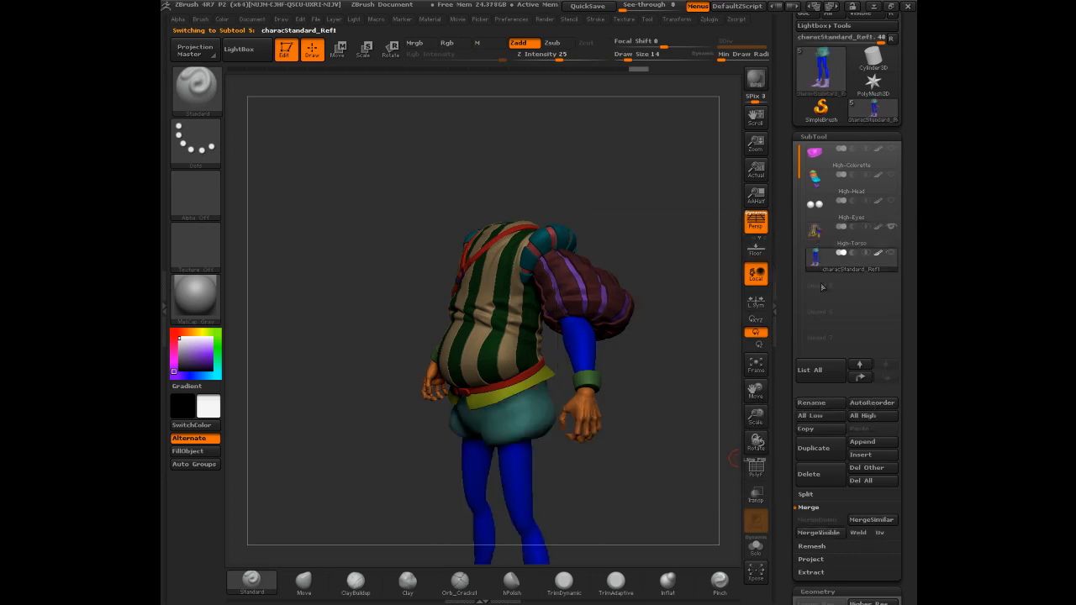
click(819, 405)
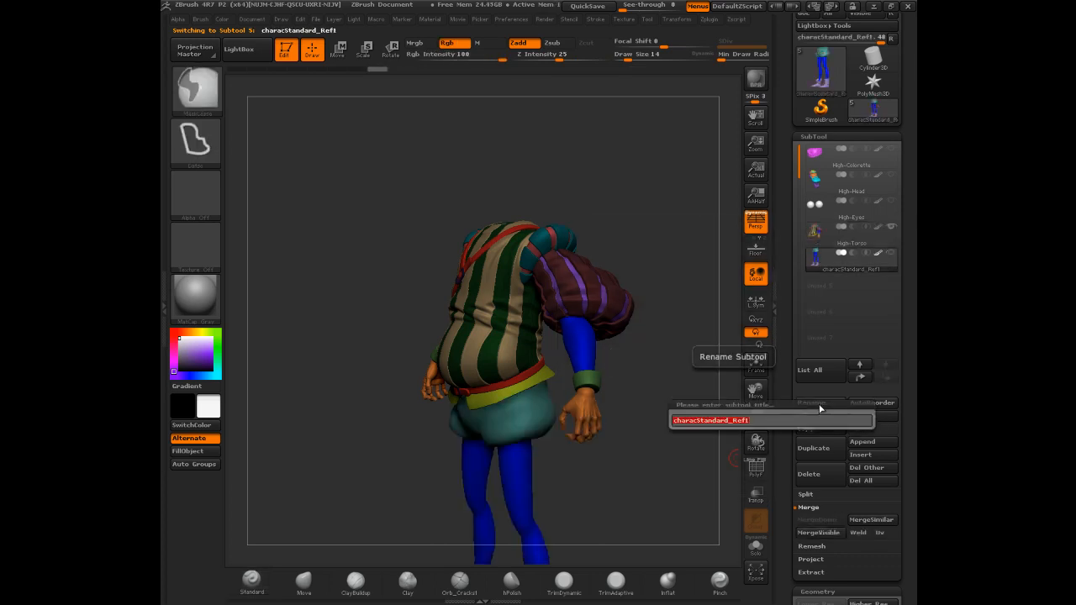
text(High-Legs)
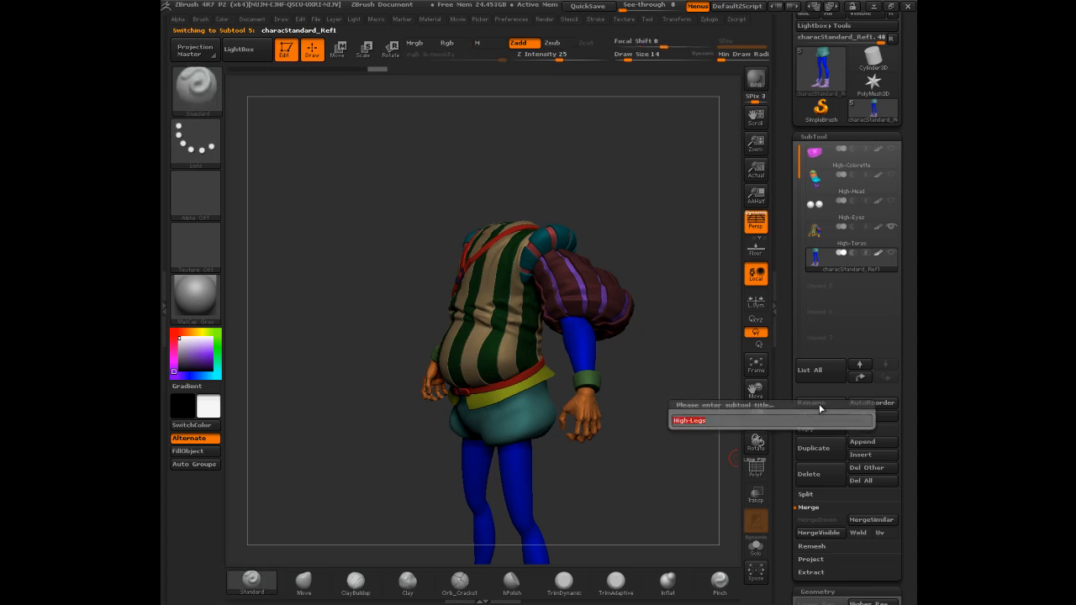
key(Return)
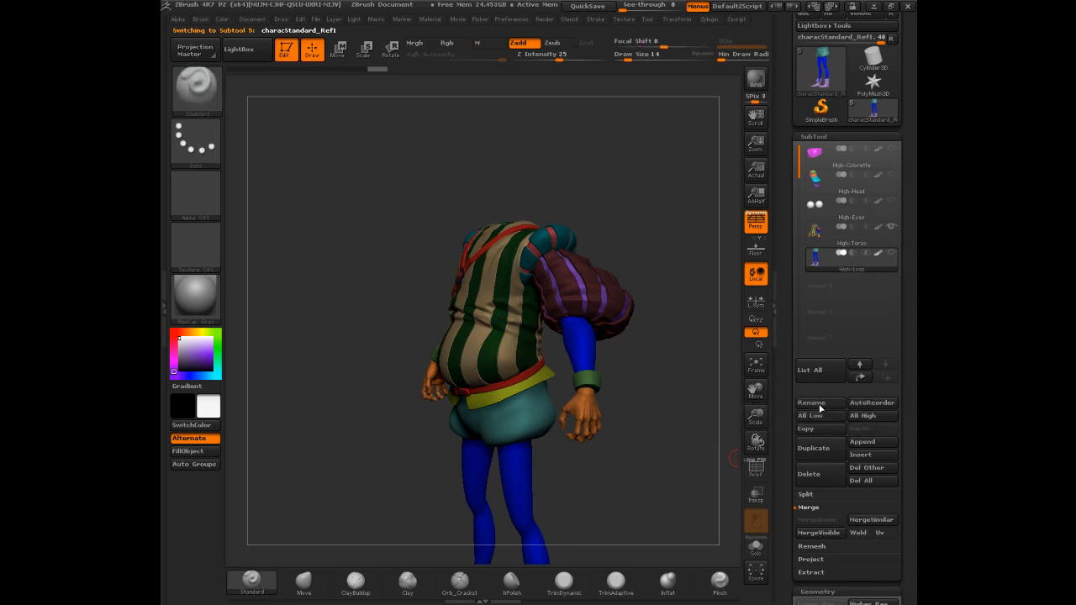
- Make the head, eyes and collar subtools visible again and check the complete character from the front
click(892, 201)
click(891, 176)
drag(653, 161, 732, 168)
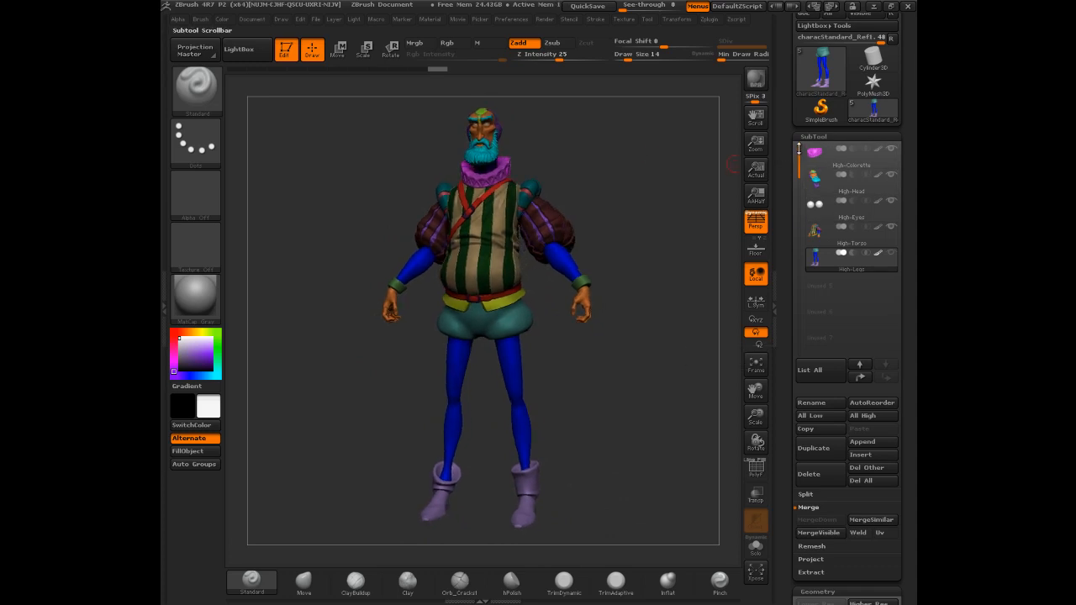
mouse_move(822, 227)
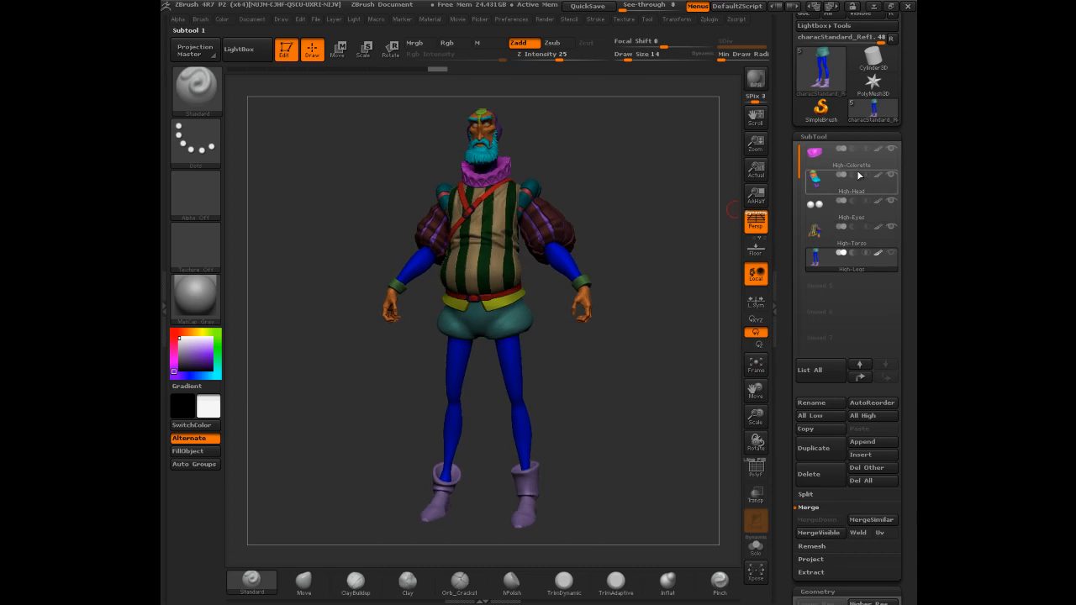
drag(584, 157, 521, 118)
drag(652, 156, 677, 158)
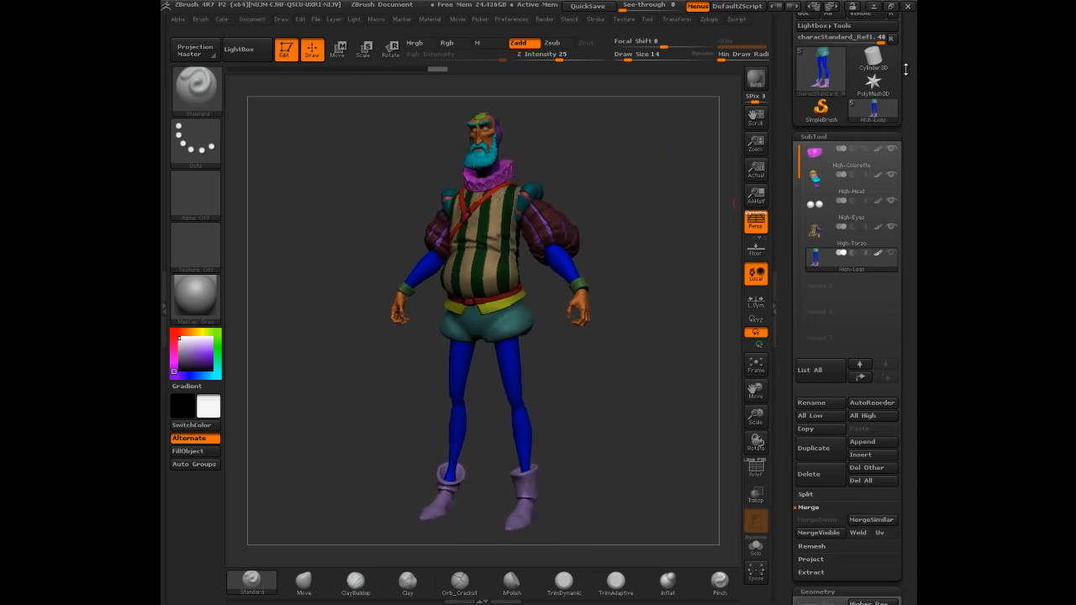
- Turn off group export (Grp) in the export settings of the High-Colorette subtool
drag(907, 69, 915, 166)
click(852, 249)
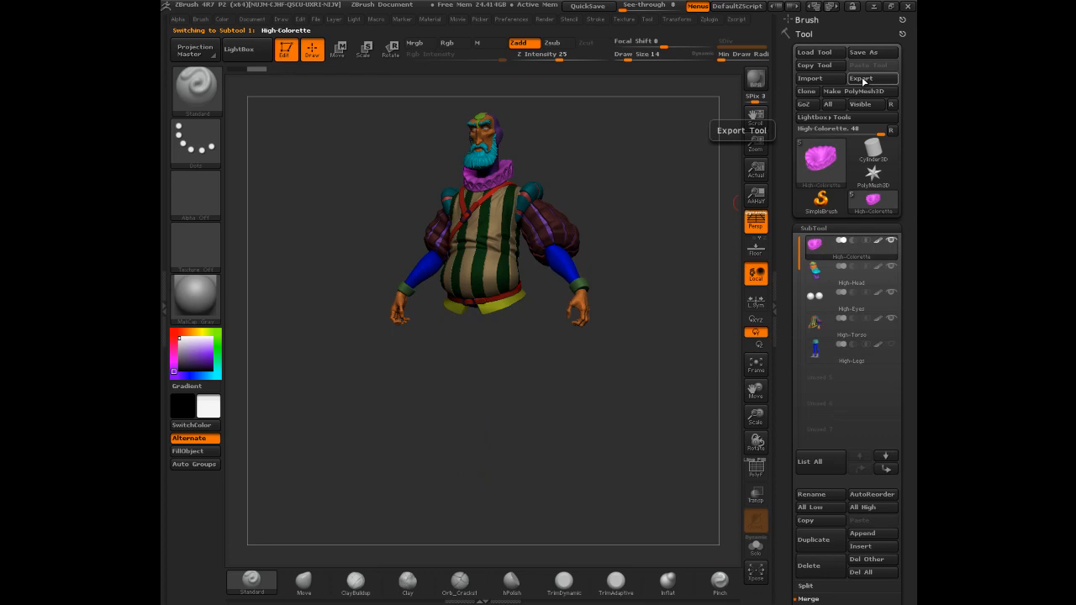
drag(906, 153, 909, 114)
scroll(909, 113, down, 5)
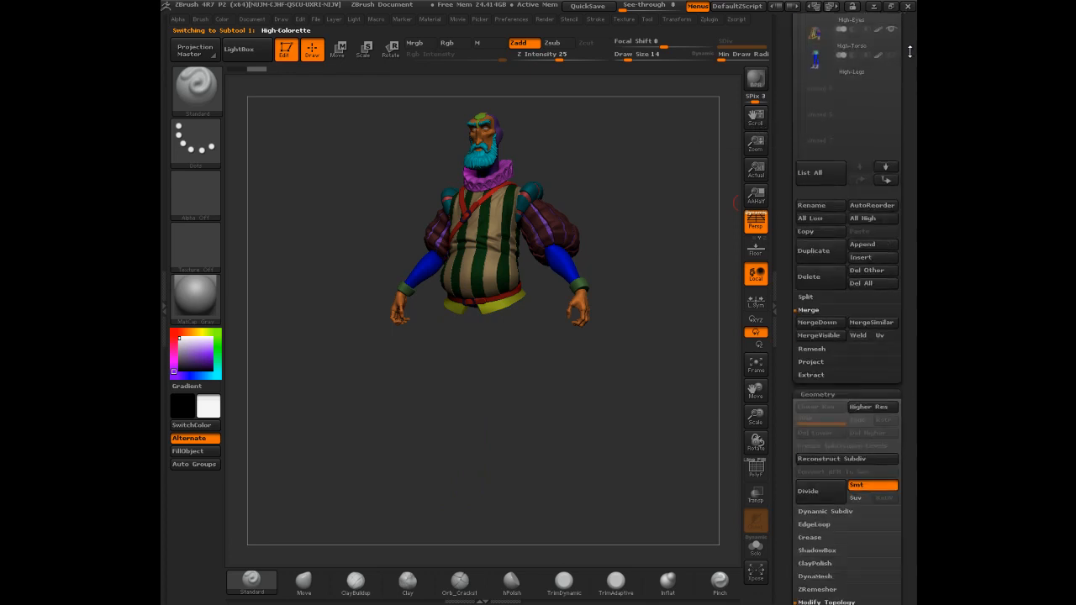
scroll(912, 133, up, 6)
scroll(913, 133, down, 10)
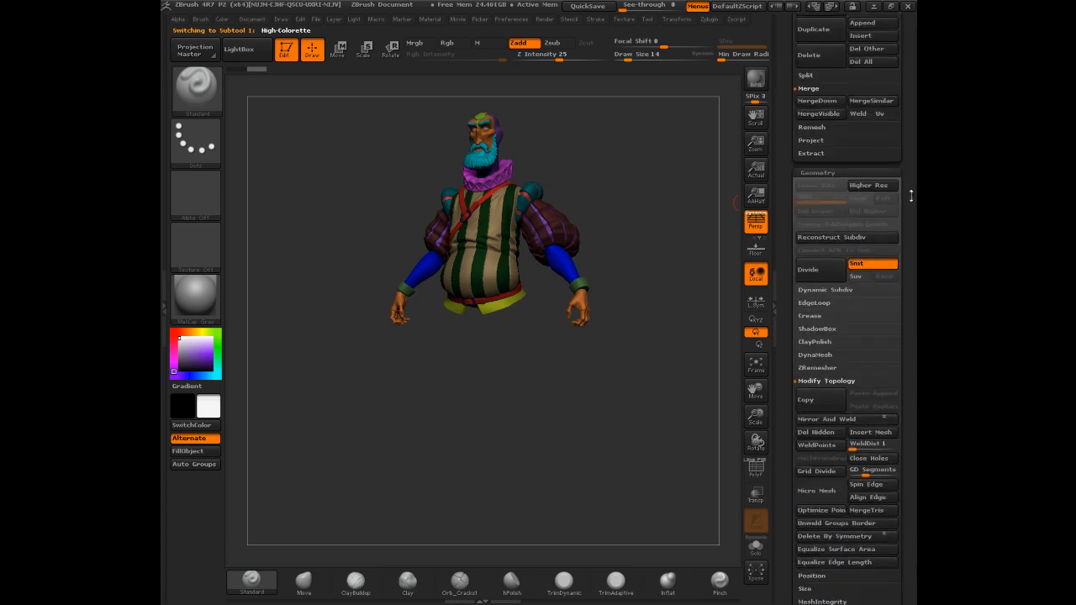
click(814, 365)
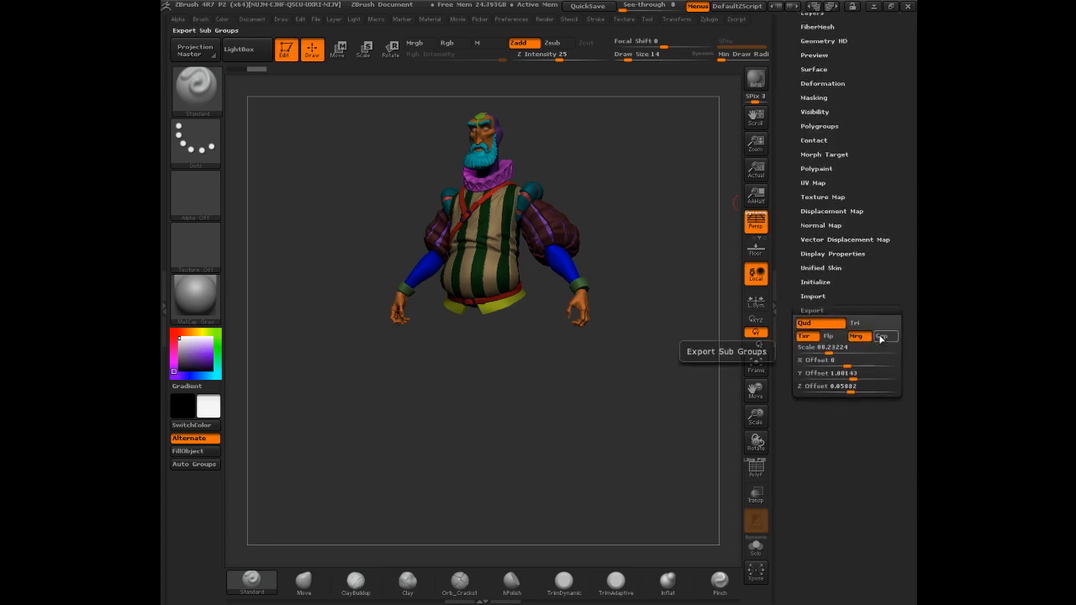
- Make sure group export is off for the High-Head, High-Eyes, High-Torso and High-Legs subtools
key(Down)
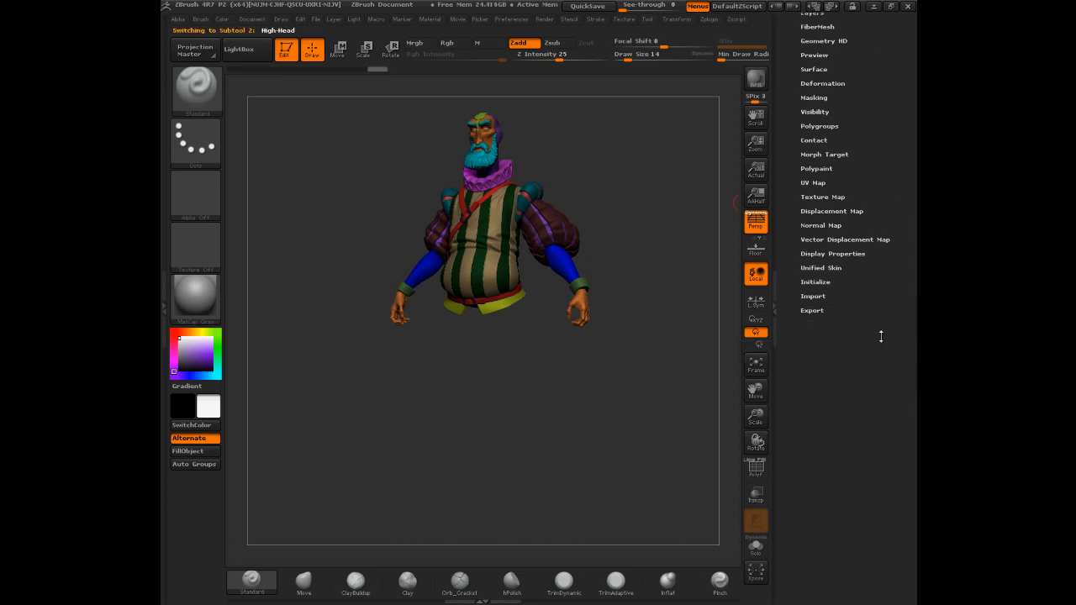
click(818, 318)
key(Down)
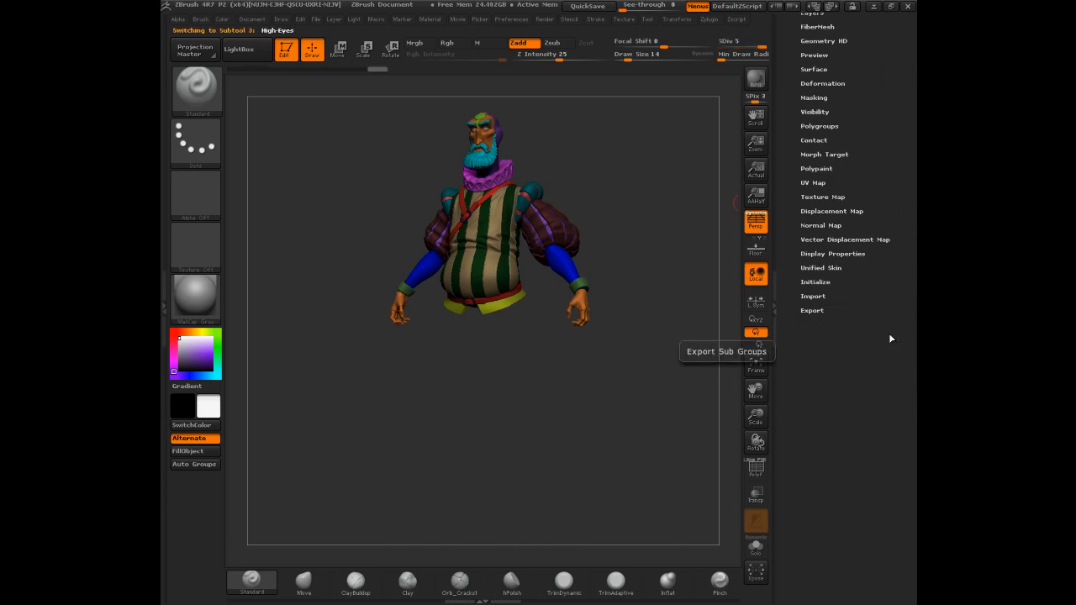
click(823, 316)
key(Down)
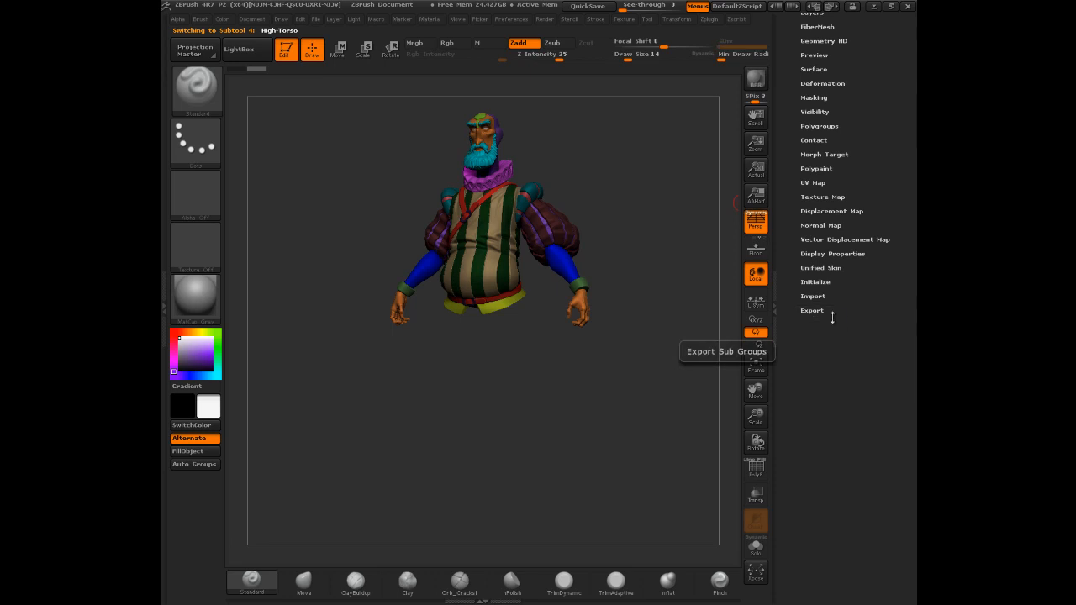
click(812, 310)
key(Down)
click(813, 309)
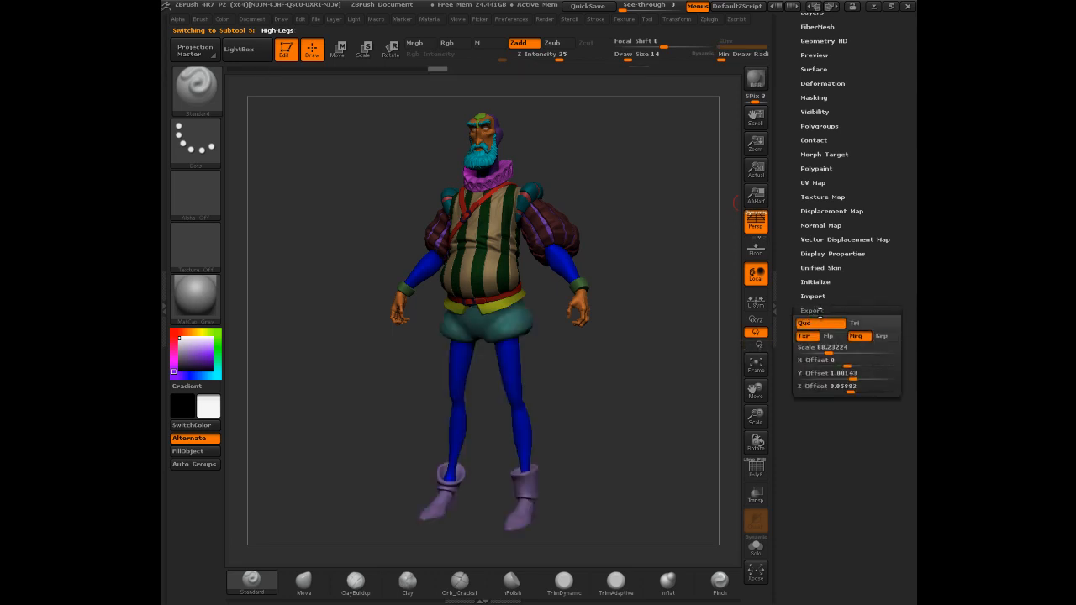
click(858, 311)
- Select the High-Colorette subtool and make the High-Legs subtool visible
scroll(884, 142, up, 10)
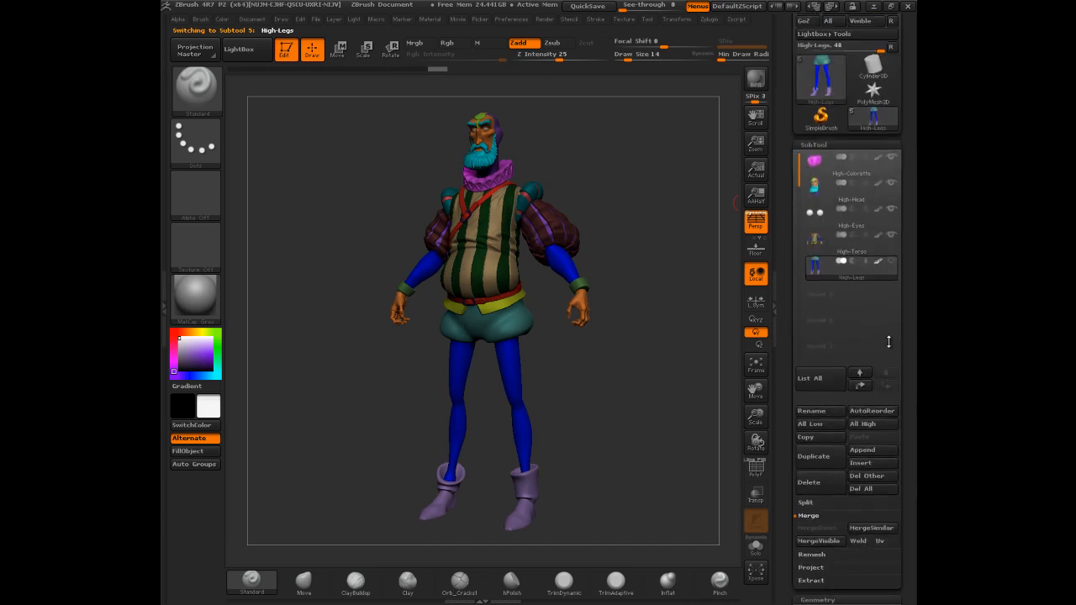
drag(668, 208, 632, 210)
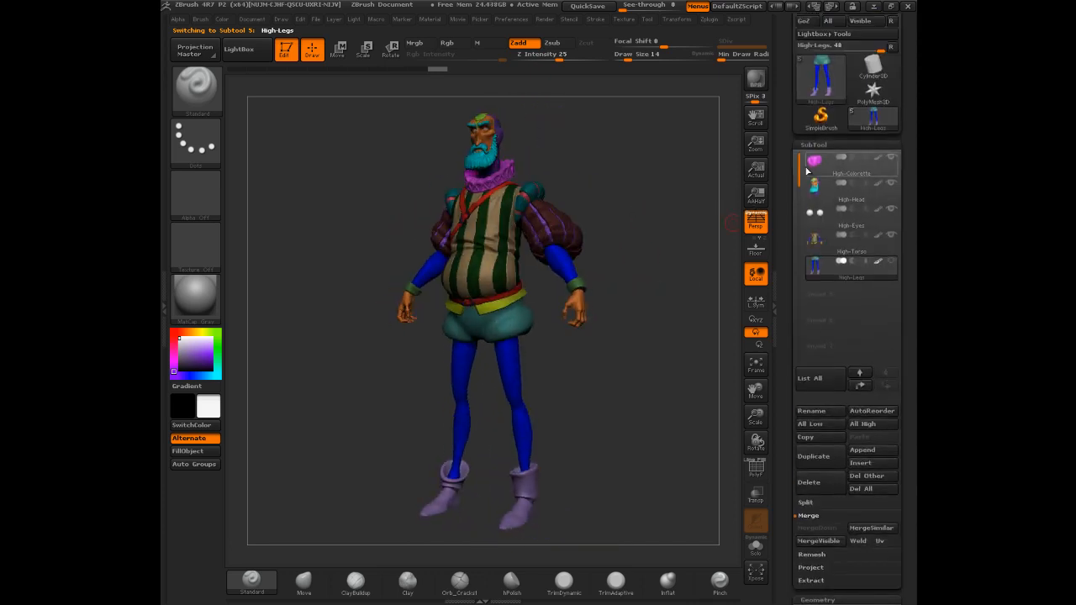
click(842, 155)
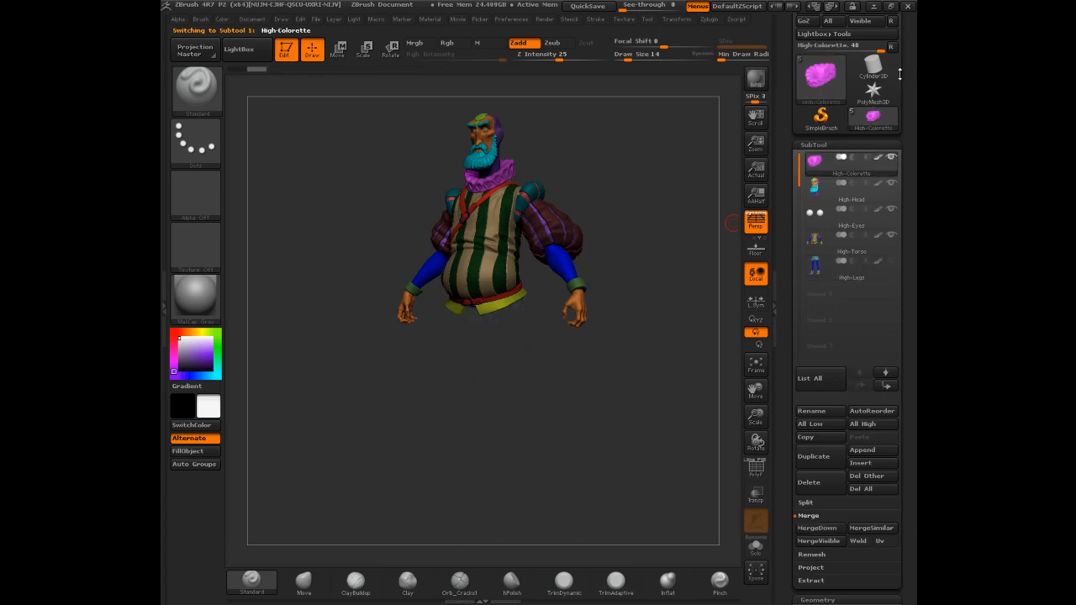
click(892, 262)
- Export High-Colorette in OBJ format into a new folder named Baking inside the [Personnage] folder
scroll(906, 139, up, 3)
click(862, 79)
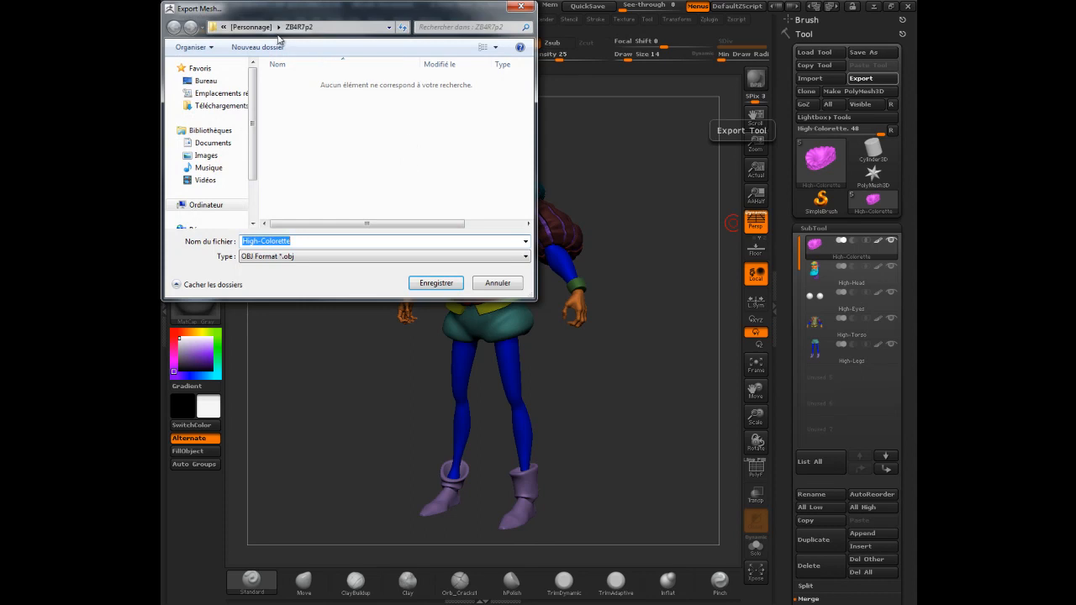
click(252, 27)
right_click(299, 165)
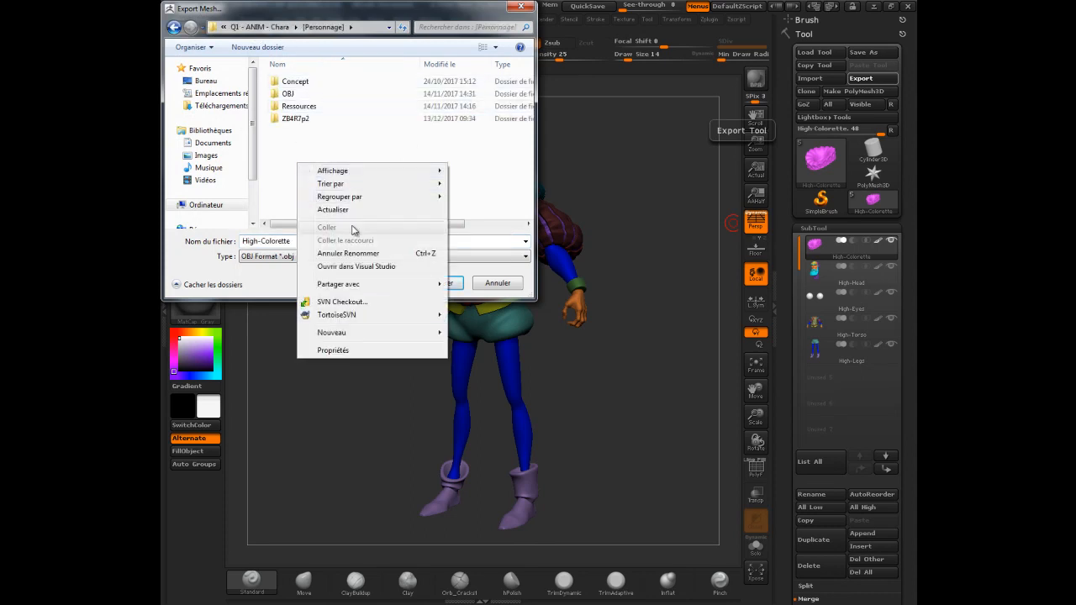
mouse_move(345, 333)
click(464, 333)
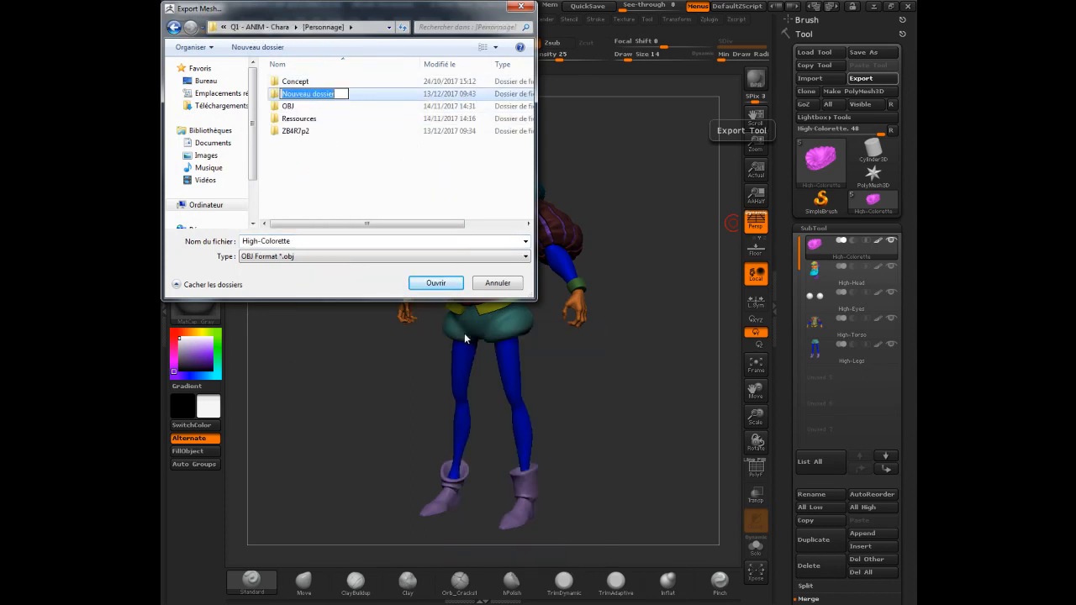
text(8)
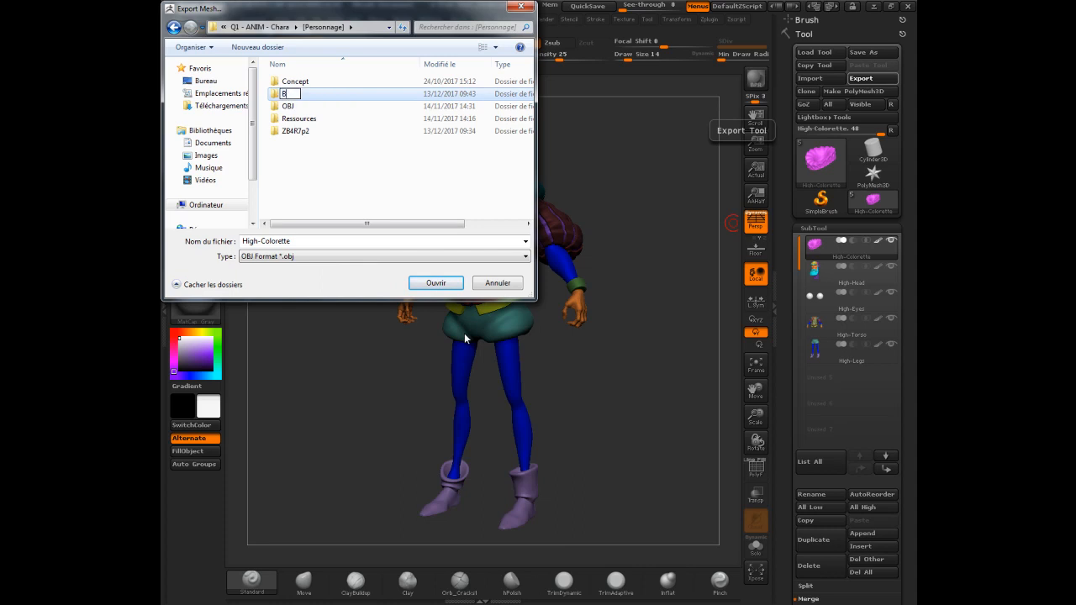
text(aking)
key(Return)
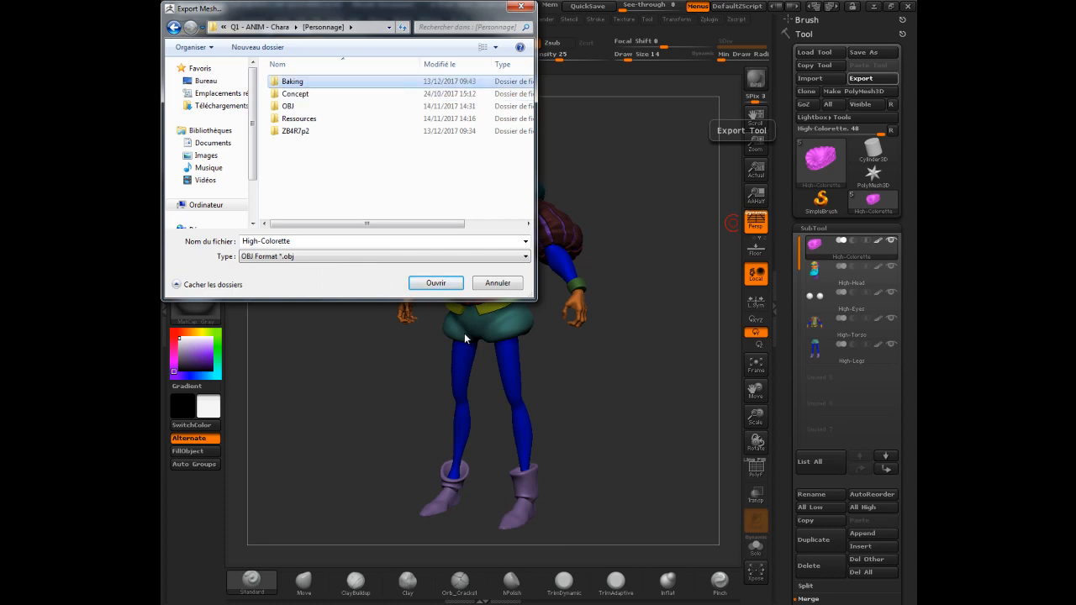
key(Return)
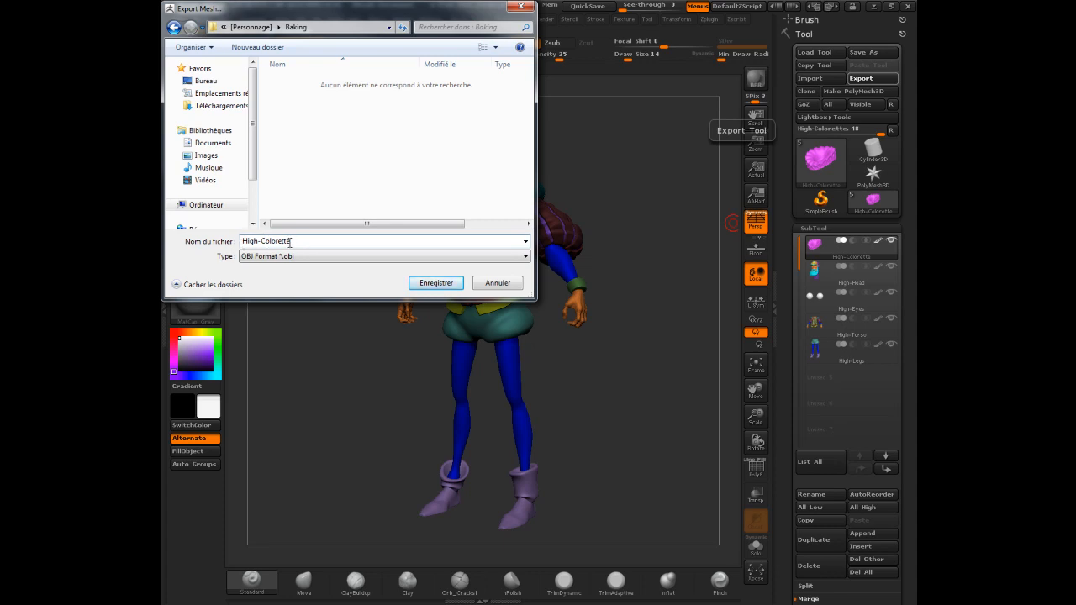
click(444, 285)
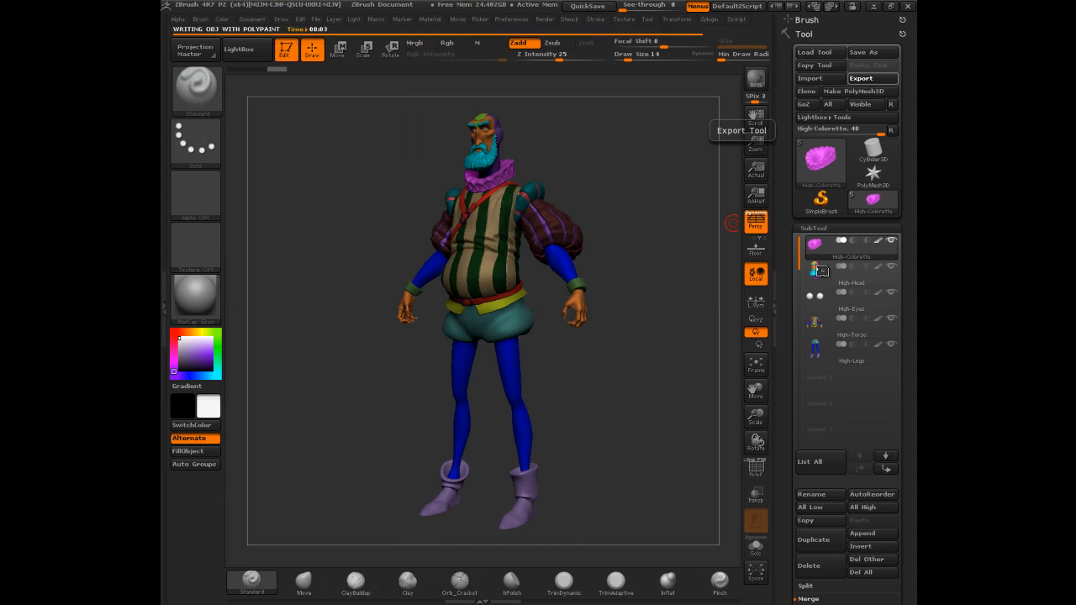
- Export the High-Head and High-Eyes subtools as separate OBJ files to the Baking folder
click(823, 274)
click(861, 78)
click(438, 285)
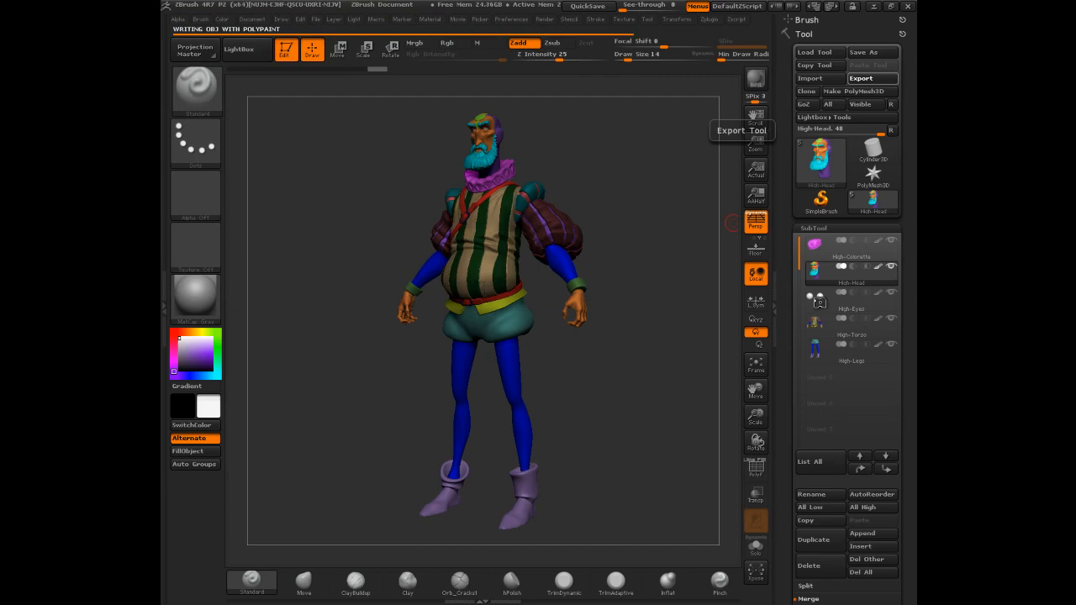
click(820, 301)
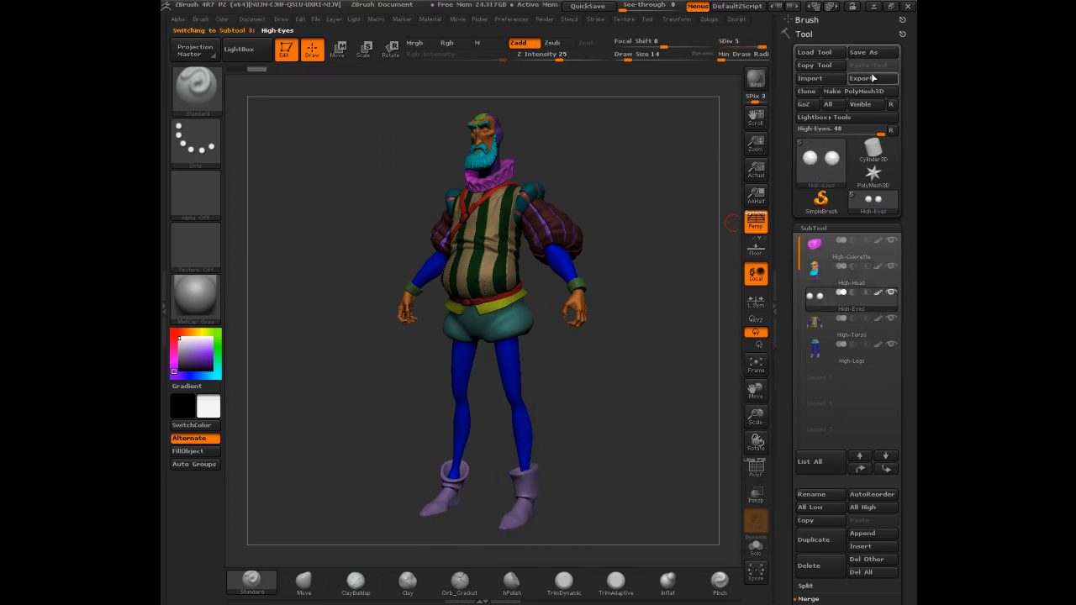
click(866, 78)
click(436, 284)
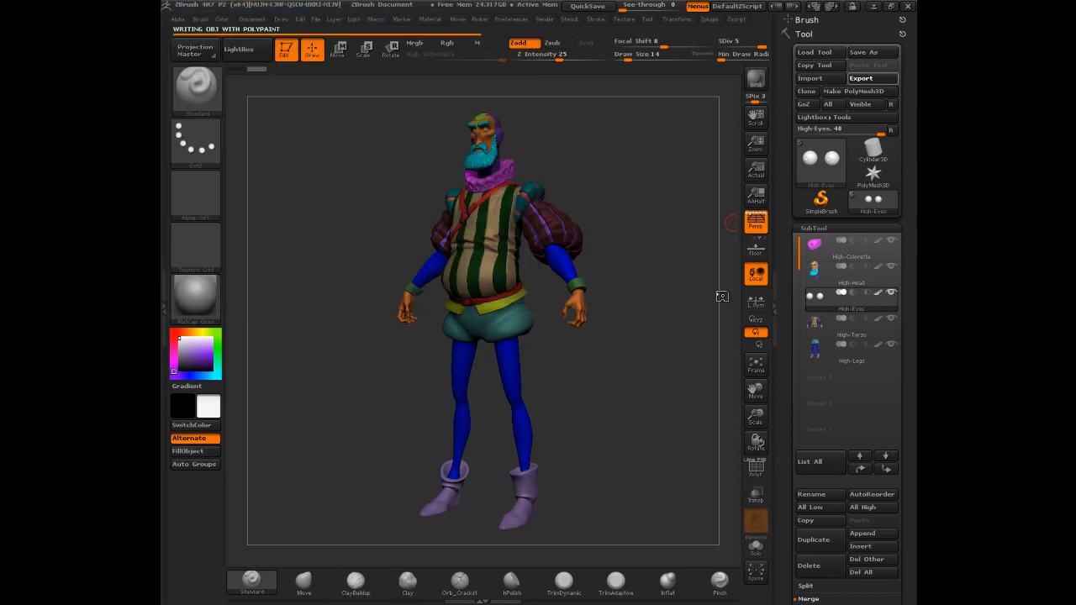
- Export the High-Torso and High-Legs subtools as separate OBJ files to the Baking folder
click(821, 317)
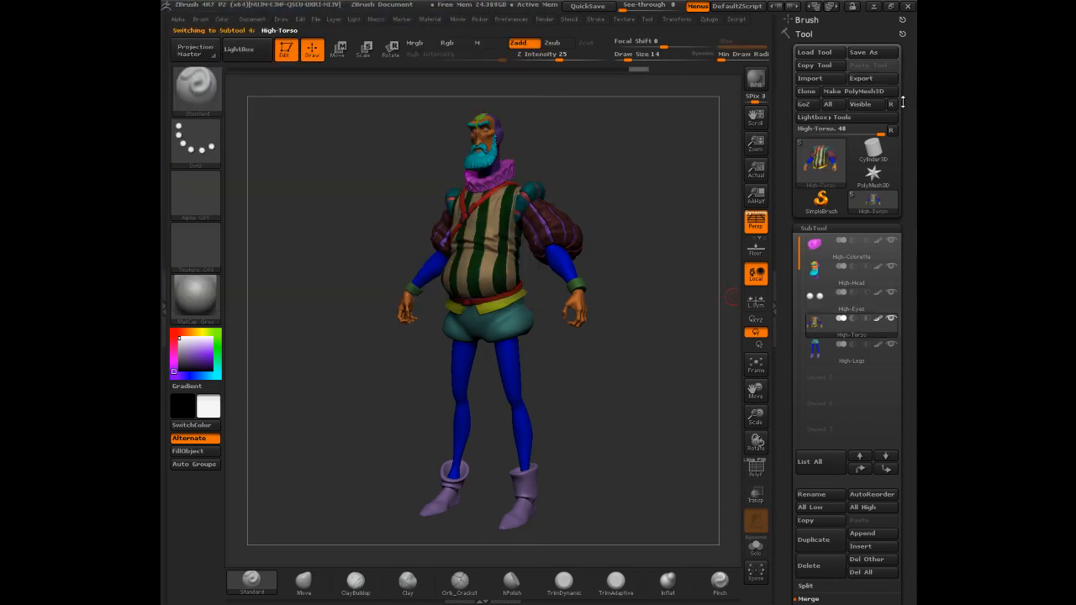
click(866, 80)
click(438, 283)
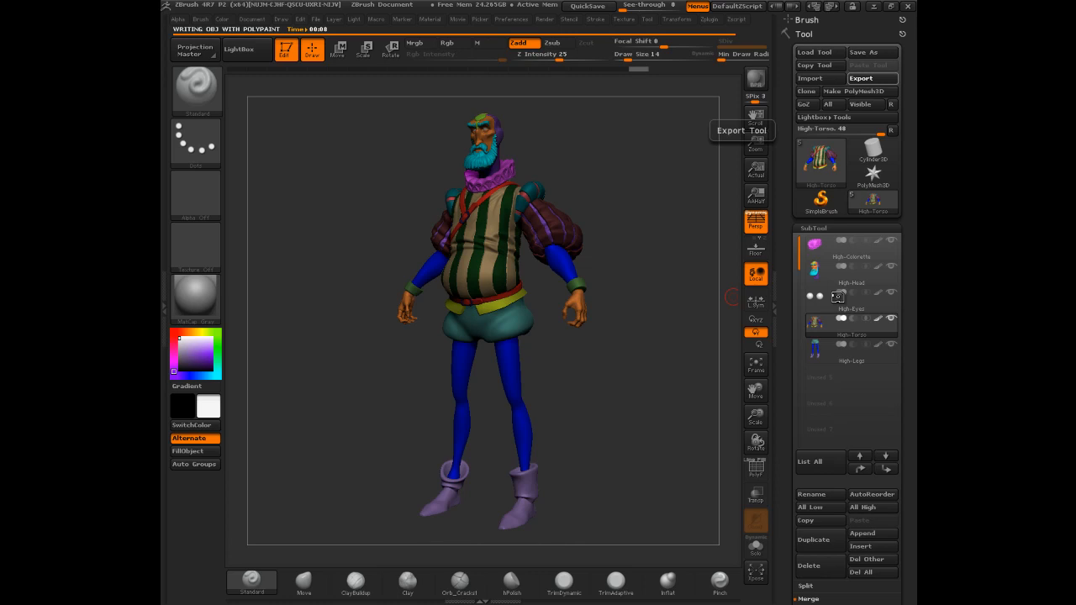
click(822, 347)
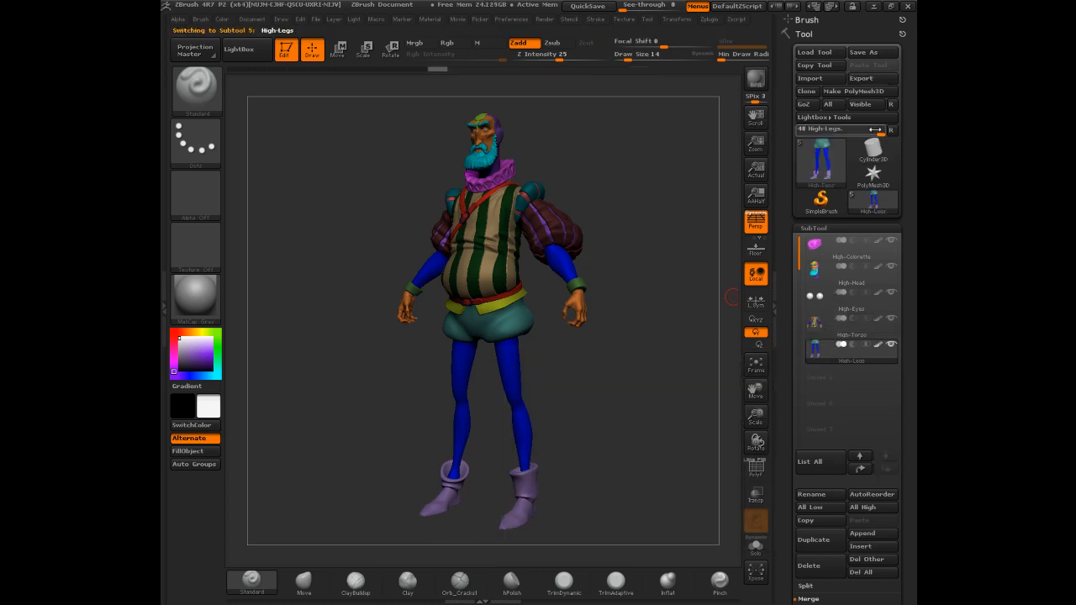
click(861, 78)
click(424, 281)
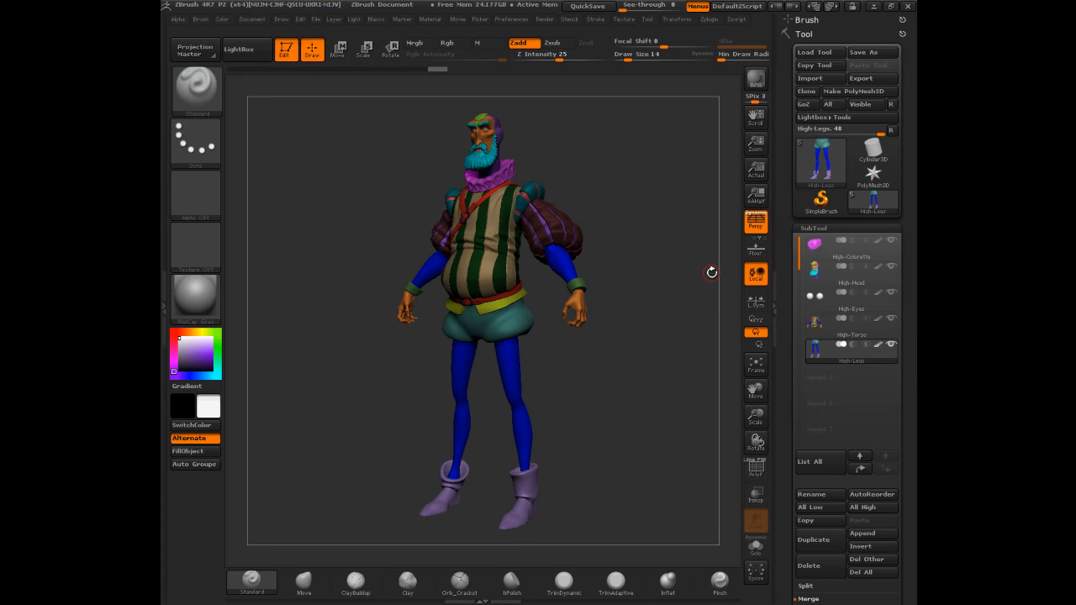
- Save the tool in the ZB4R7p2 folder, overwriting Scientifique040_ExportHigh.ZTL
drag(648, 172, 625, 175)
click(863, 54)
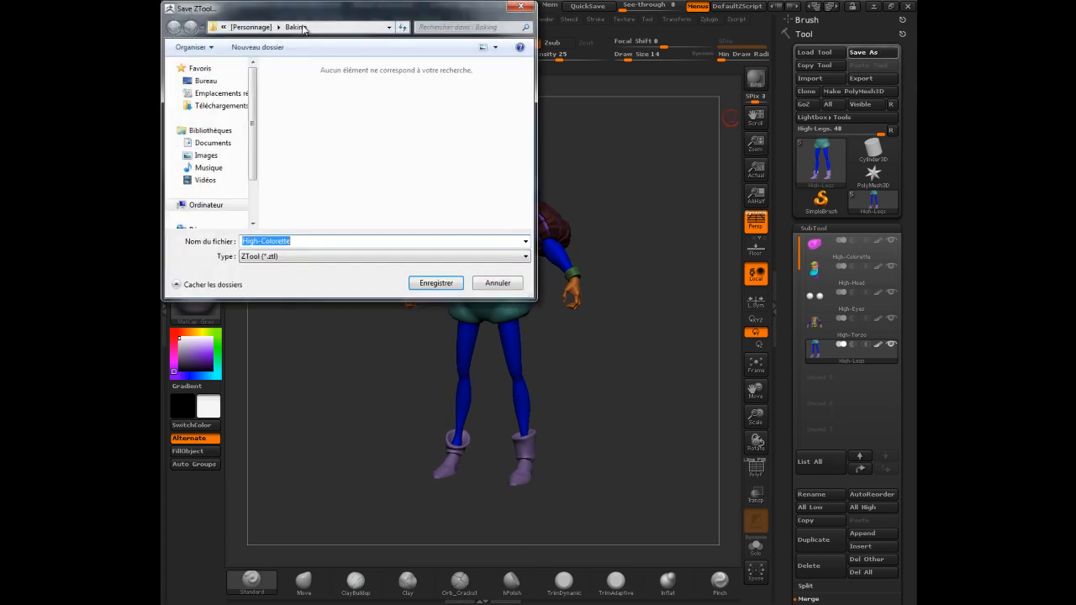
double_click(286, 131)
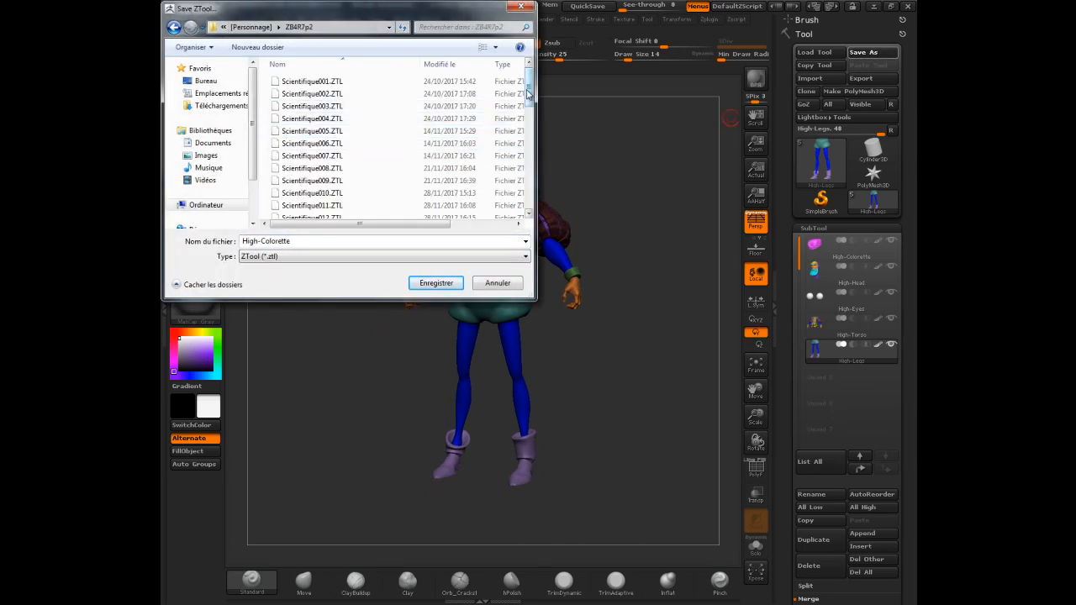
scroll(421, 168, down, 10)
click(367, 212)
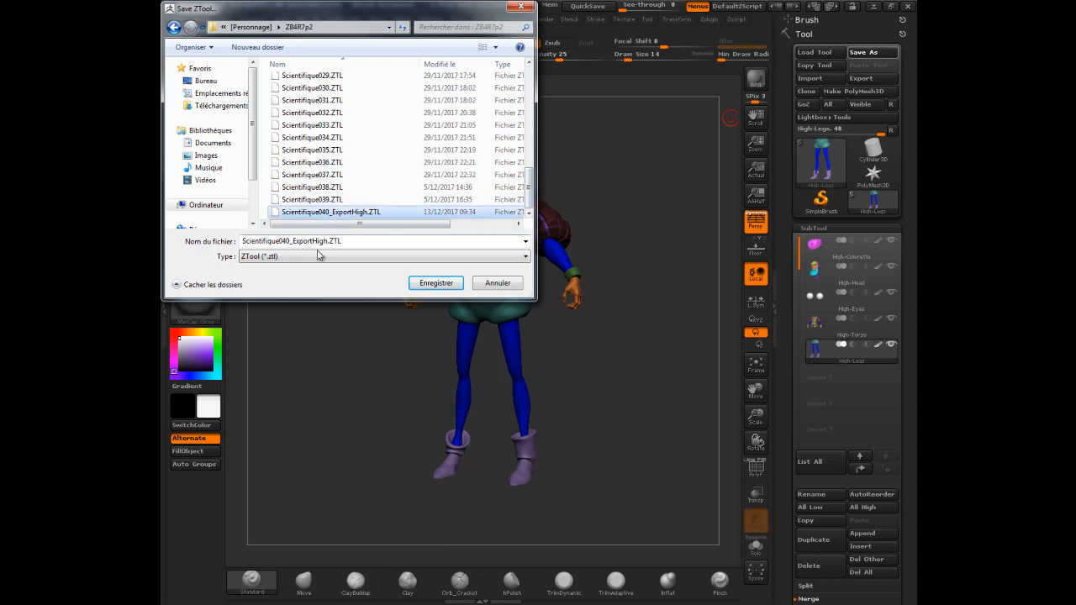
click(435, 283)
click(572, 300)
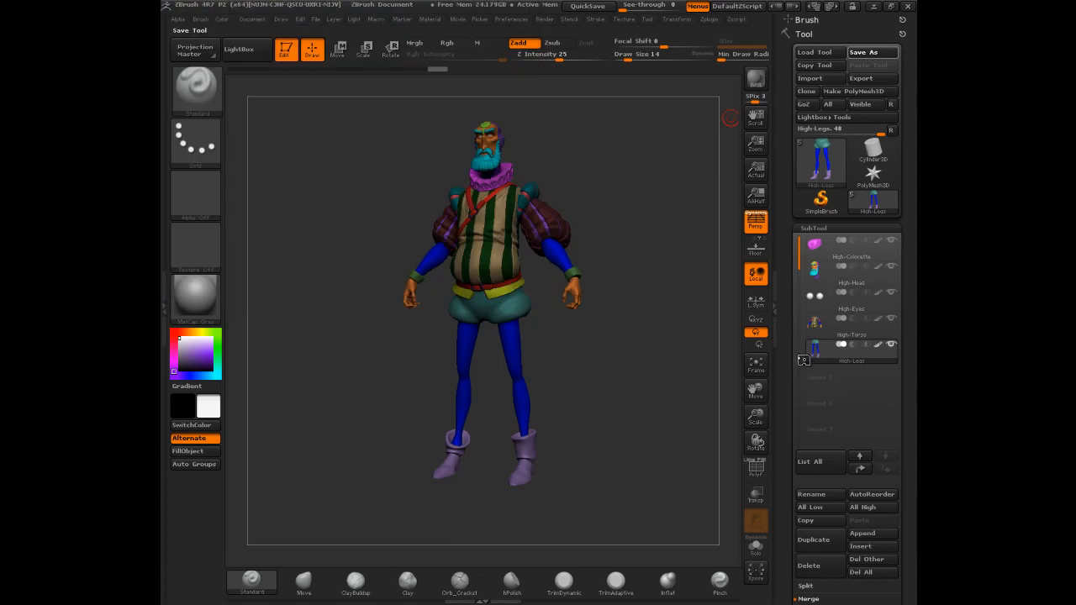
mouse_move(602, 177)
mouse_down()
mouse_move(626, 176)
mouse_move(626, 156)
mouse_move(594, 158)
mouse_up()
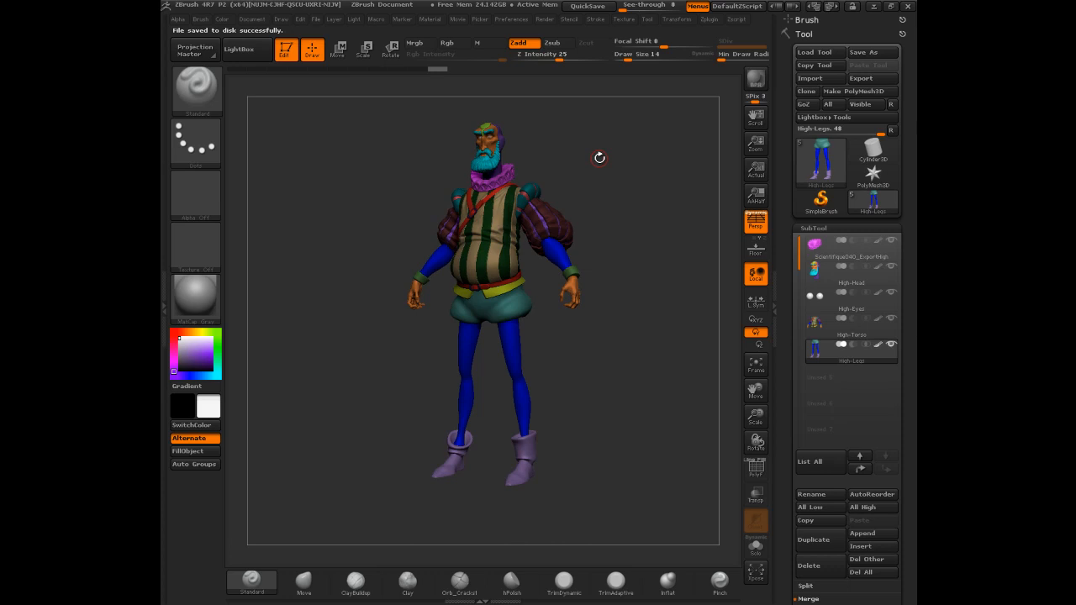
- Expand the collapsed side tray and remove the Alpha and Material palettes from it
click(166, 316)
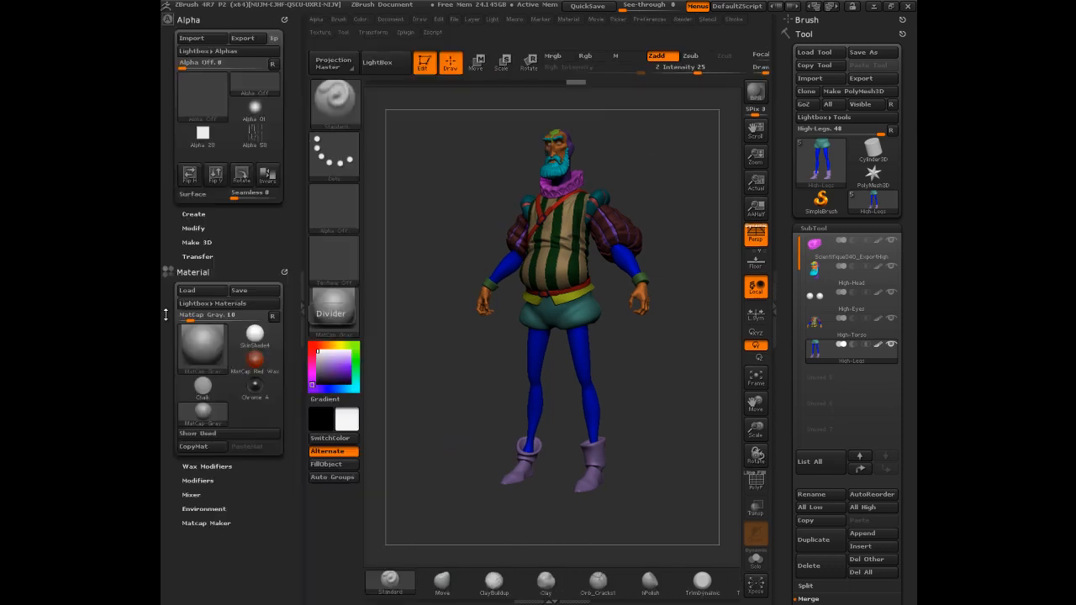
click(187, 21)
click(284, 19)
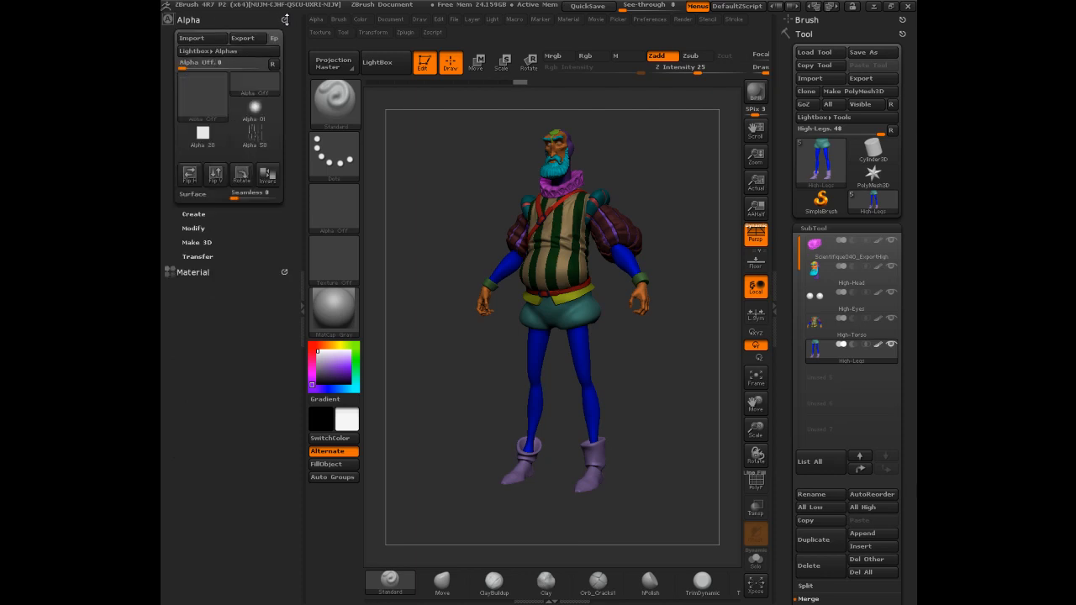
click(287, 21)
click(283, 20)
- View High-Torso alone in Solo mode, toggle the visibility of the doublet's polygroup and show the whole torso again
click(851, 269)
key(Down)
key(Down)
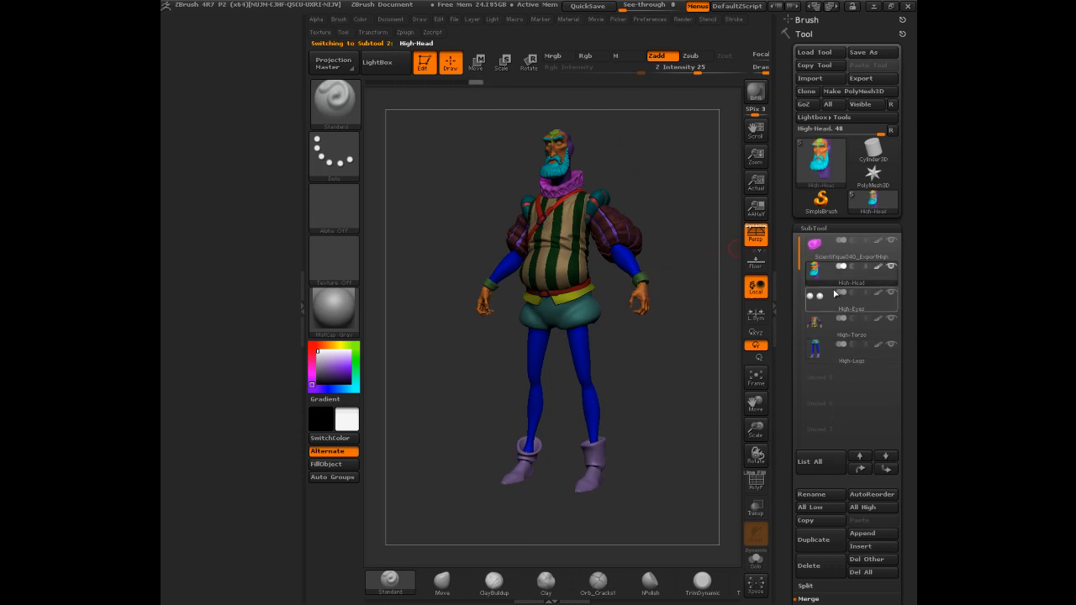
click(756, 558)
drag(597, 339, 633, 171)
mouse_move(633, 130)
mouse_down()
mouse_move(587, 141)
mouse_move(630, 163)
mouse_up()
ctrl+shift+click(551, 227)
ctrl+shift+click(556, 233)
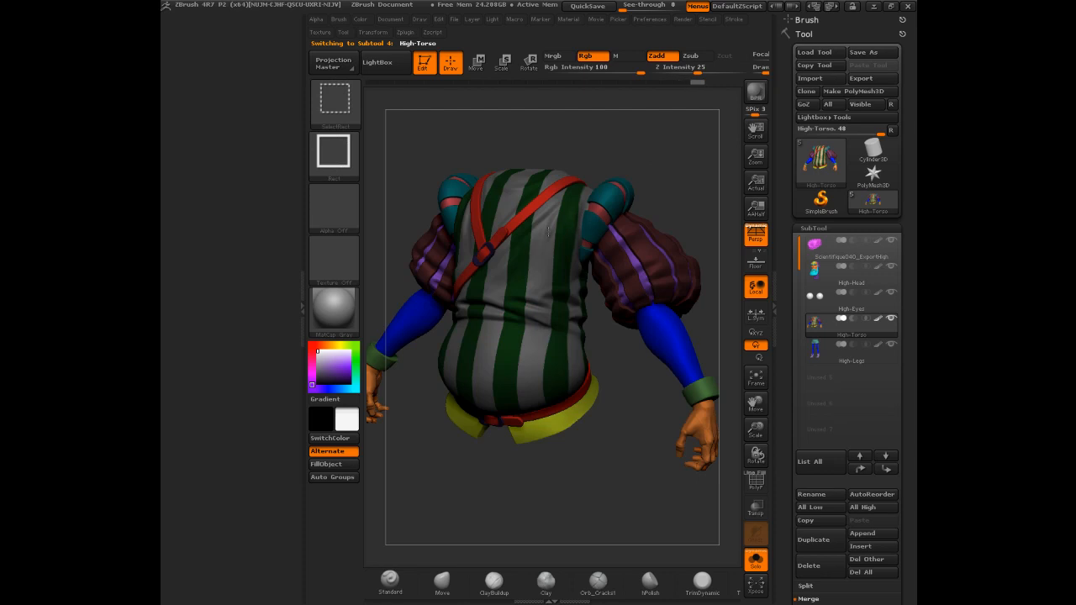
ctrl+shift+click(640, 140)
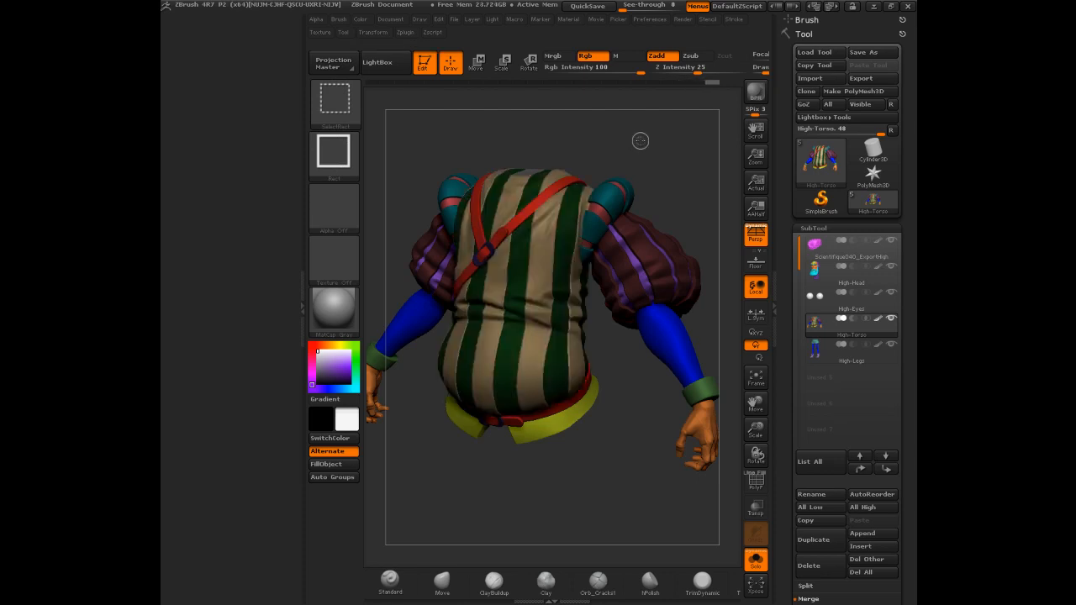
- Isolate the puffed sleeves' polygroup on High-Torso to view it and show the whole torso again
mouse_move(637, 137)
mouse_down()
mouse_move(664, 129)
mouse_move(566, 234)
mouse_up()
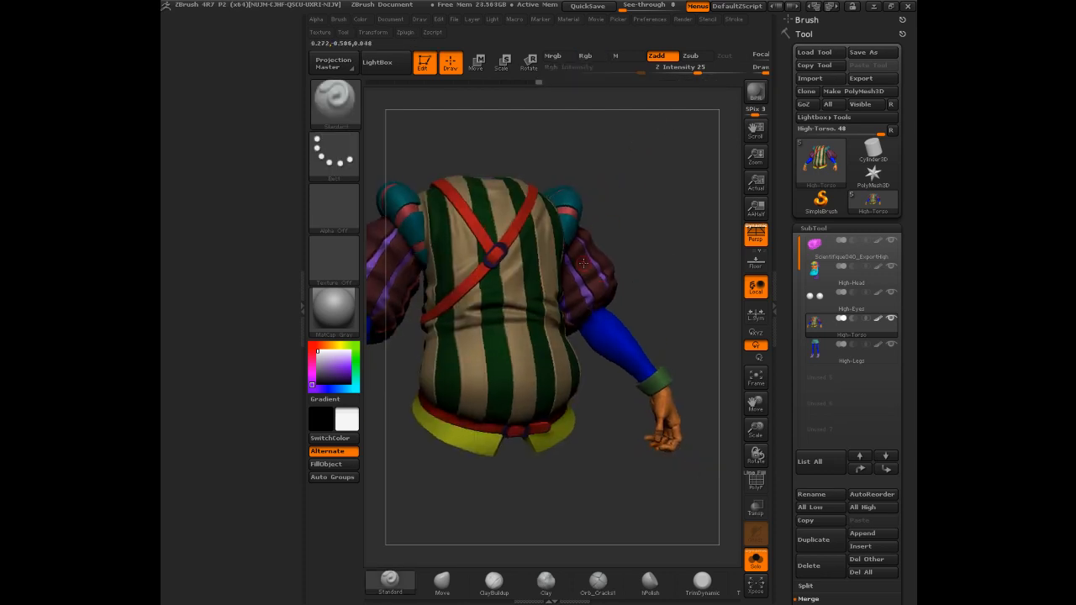
ctrl+shift+click(585, 265)
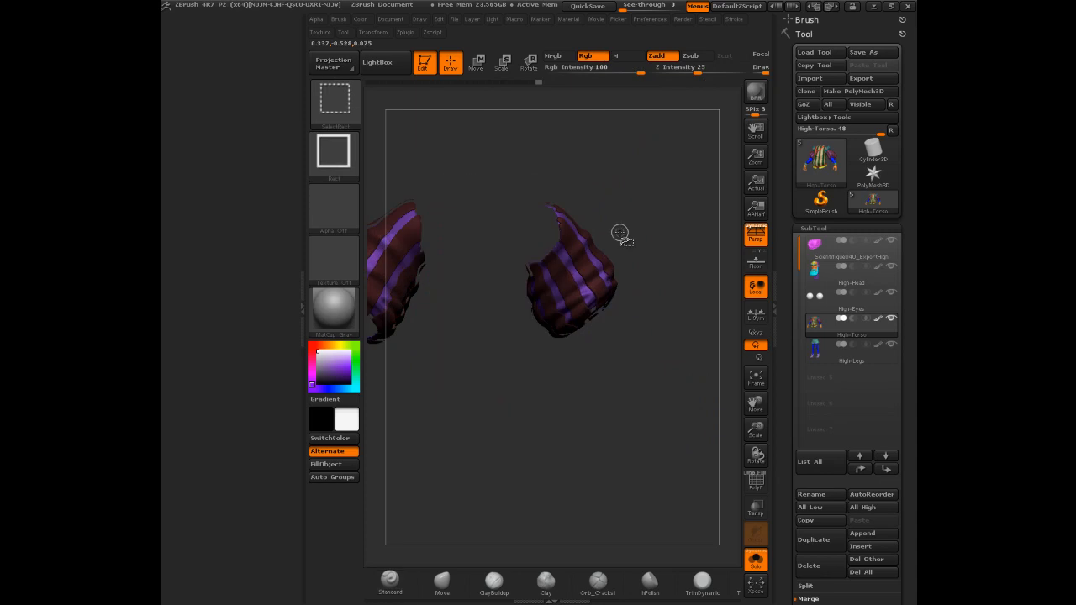
ctrl+shift+click(581, 281)
ctrl+shift+drag(640, 188, 628, 202)
ctrl+shift+click(626, 172)
mouse_move(637, 166)
mouse_down()
mouse_move(643, 160)
mouse_move(603, 164)
mouse_move(625, 164)
mouse_up()
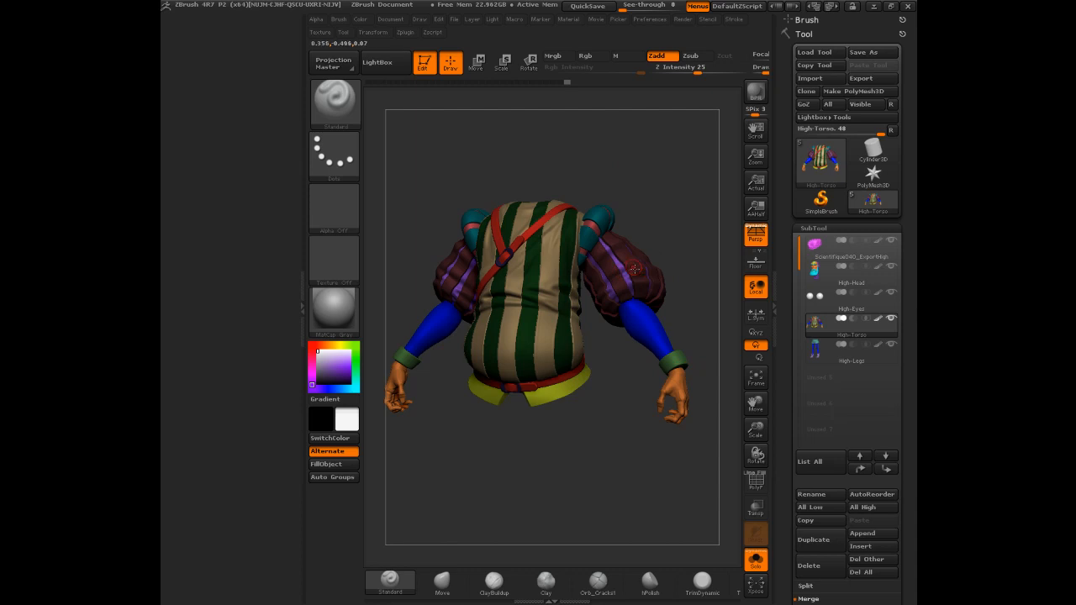
mouse_move(683, 235)
mouse_down()
mouse_move(669, 240)
mouse_move(676, 217)
mouse_up()
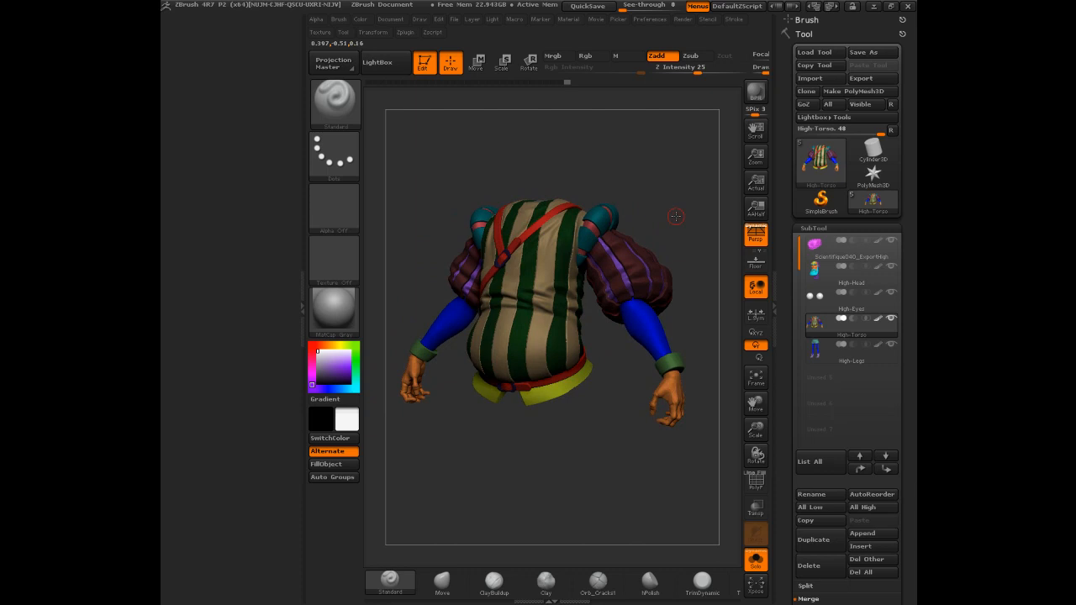
- Clear the mask on High-Torso and remesh it with DynaMesh at a resolution of 1000
drag(781, 300, 783, 169)
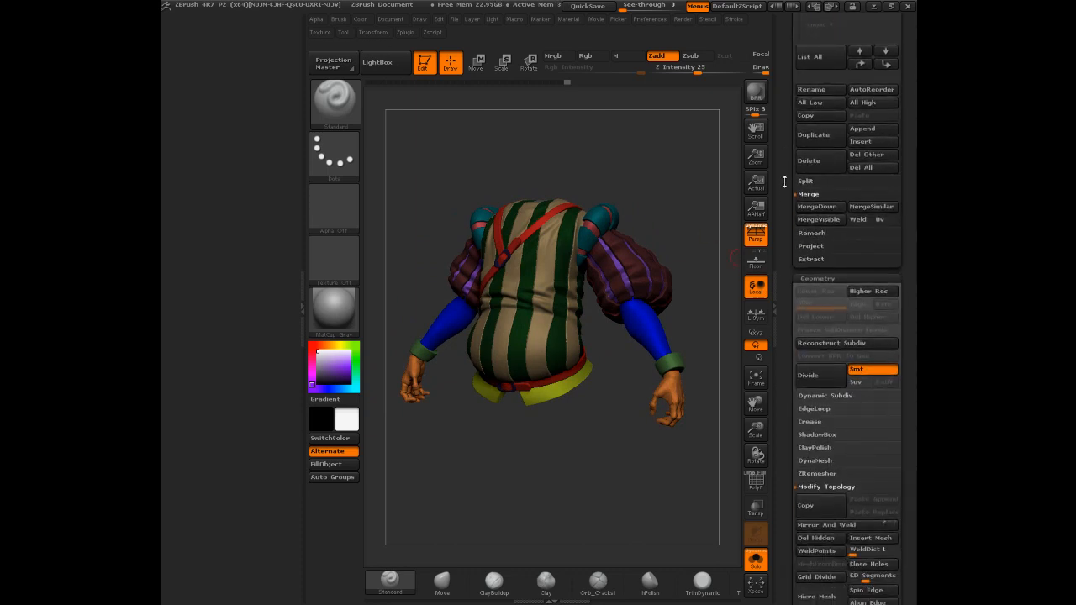
click(808, 460)
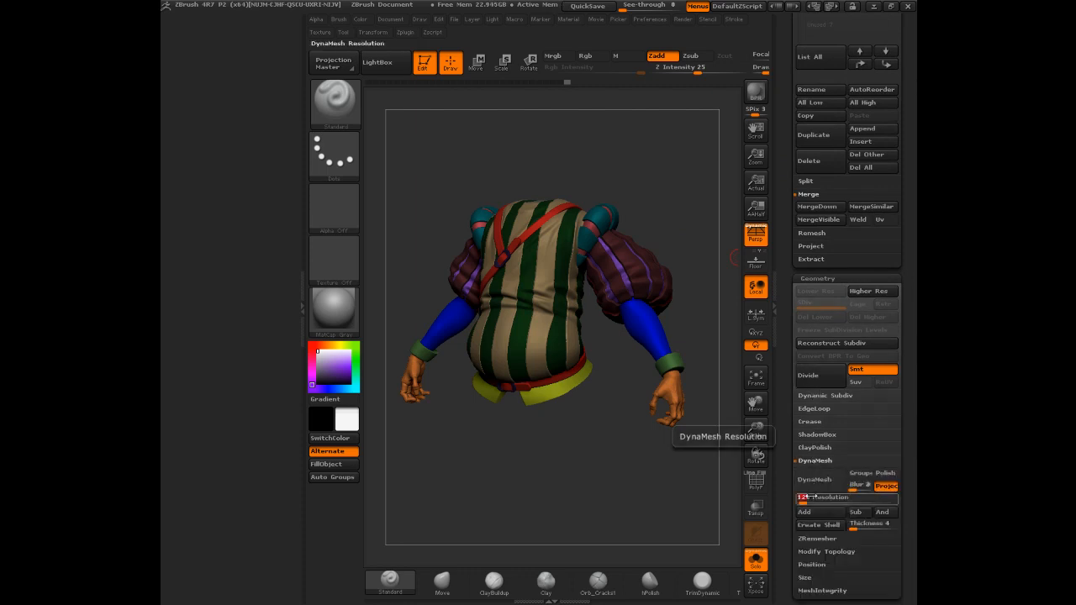
text(1000)
key(Return)
click(813, 485)
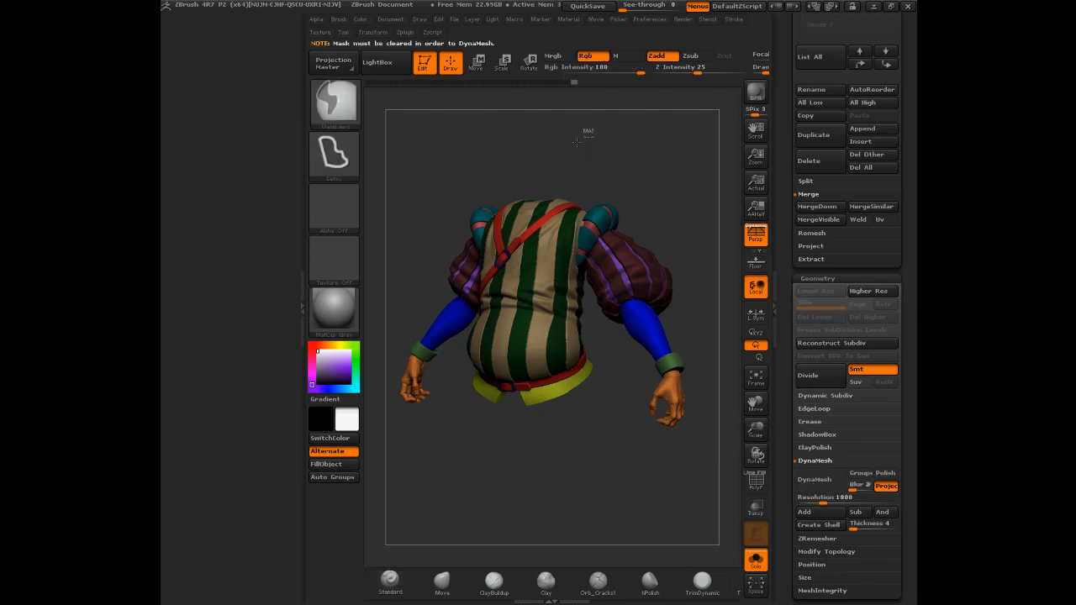
click(814, 479)
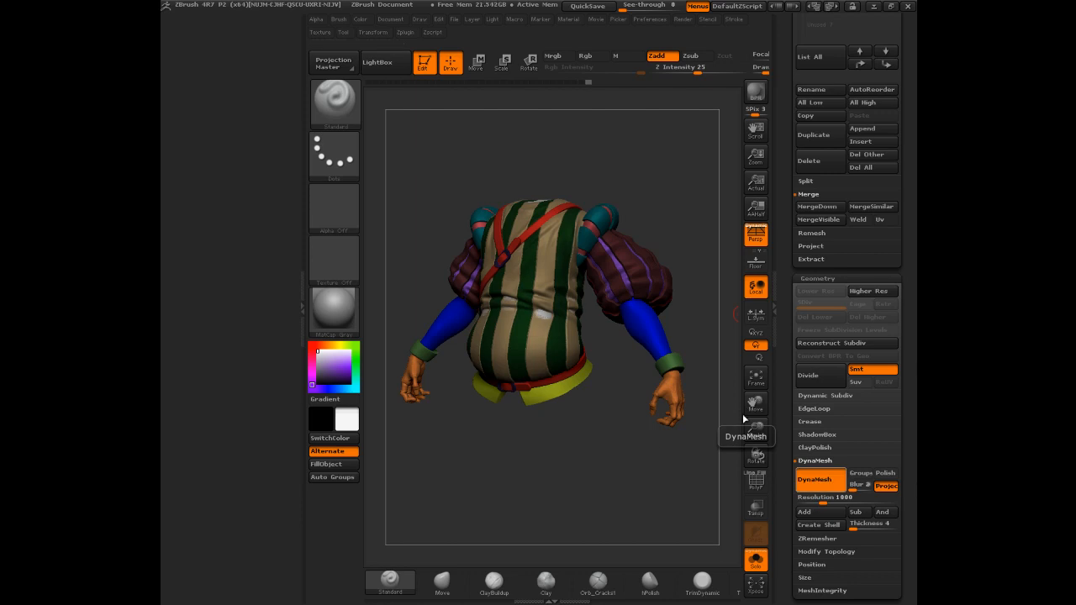
- Examine the remeshed torso's wireframe and its polygroups' visibility from several sides, and show the whole torso again
click(756, 482)
drag(642, 449, 624, 417)
click(755, 483)
mouse_move(625, 168)
mouse_down()
mouse_move(671, 196)
mouse_move(695, 163)
mouse_move(631, 164)
mouse_up()
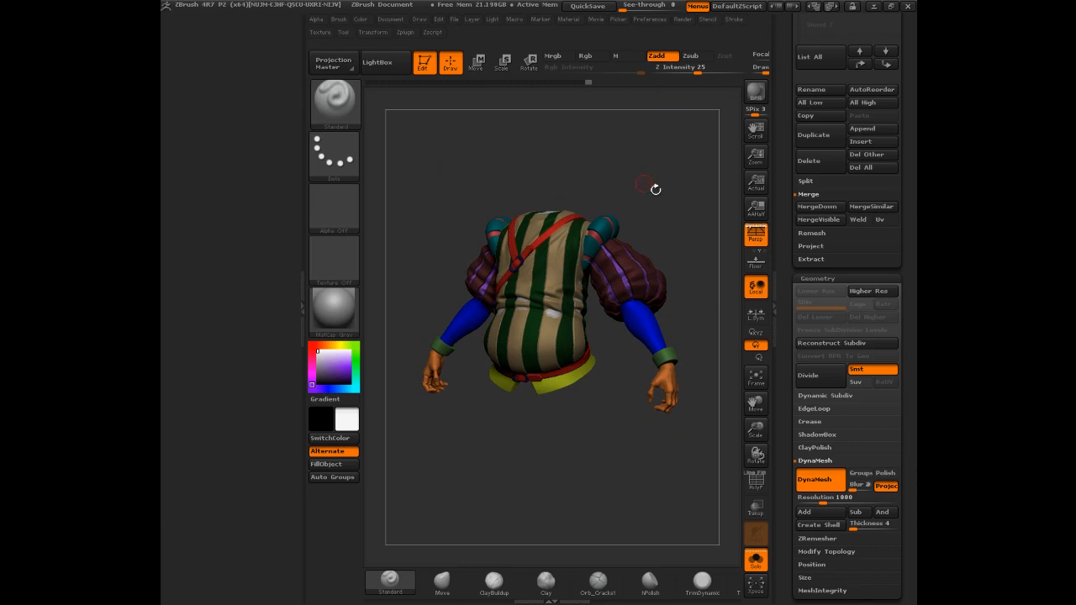
drag(651, 176, 569, 164)
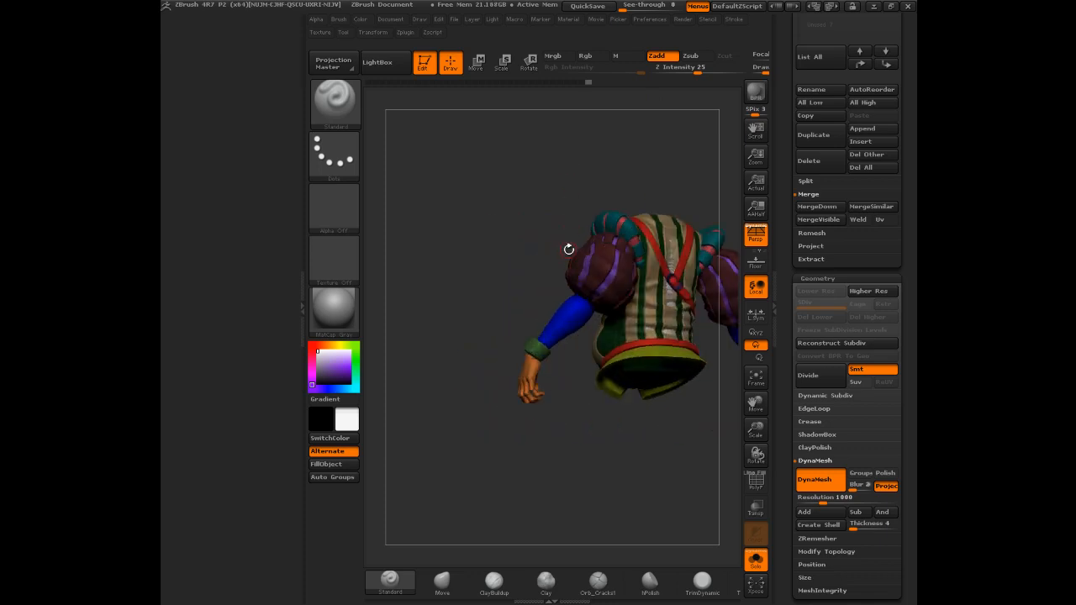
key(ctrl+shift)
ctrl+shift+drag(629, 309, 629, 309)
mouse_move(533, 271)
mouse_down()
mouse_move(482, 328)
mouse_move(515, 379)
mouse_move(614, 202)
mouse_up()
key(ctrl+shift)
ctrl+shift+click(620, 188)
mouse_move(639, 161)
mouse_down()
mouse_move(653, 166)
mouse_move(630, 161)
mouse_move(640, 150)
mouse_up()
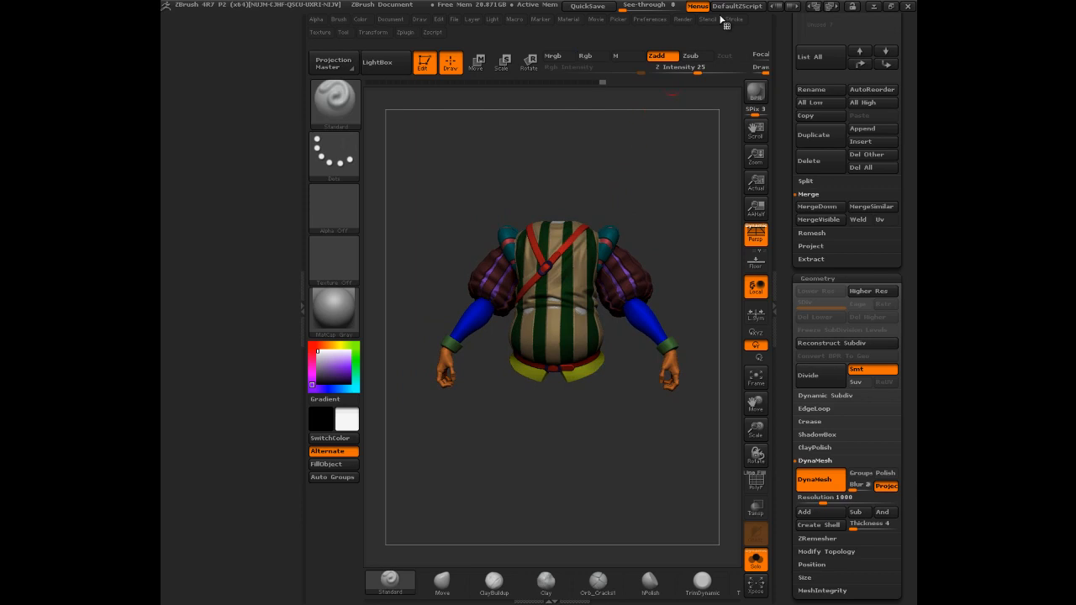
- Dock the Zplugin palette in the side tray and expand the Decimation Master options
click(414, 33)
drag(403, 48, 258, 103)
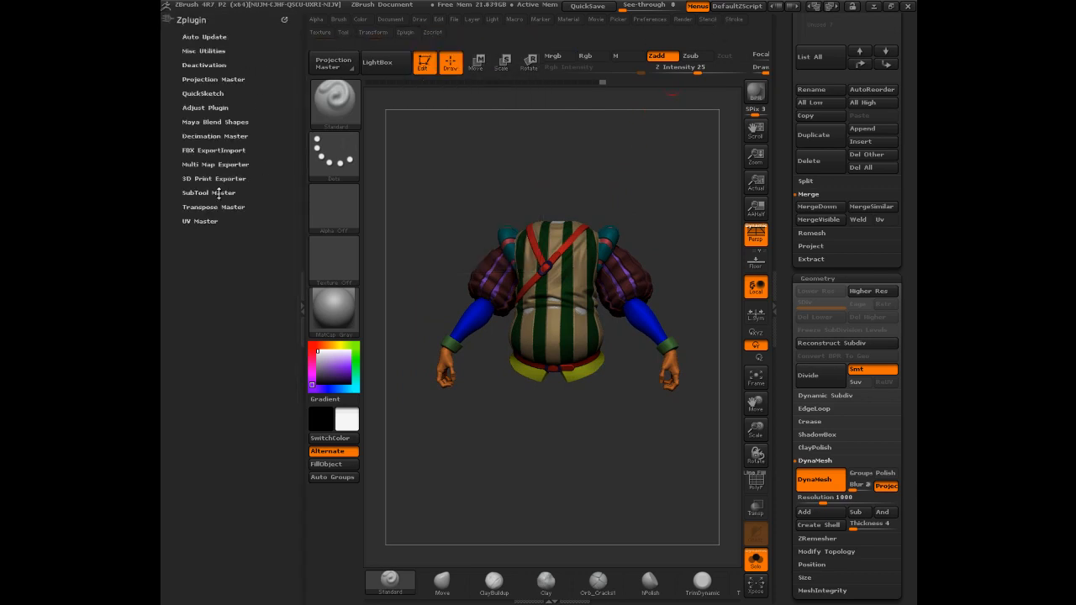
click(210, 136)
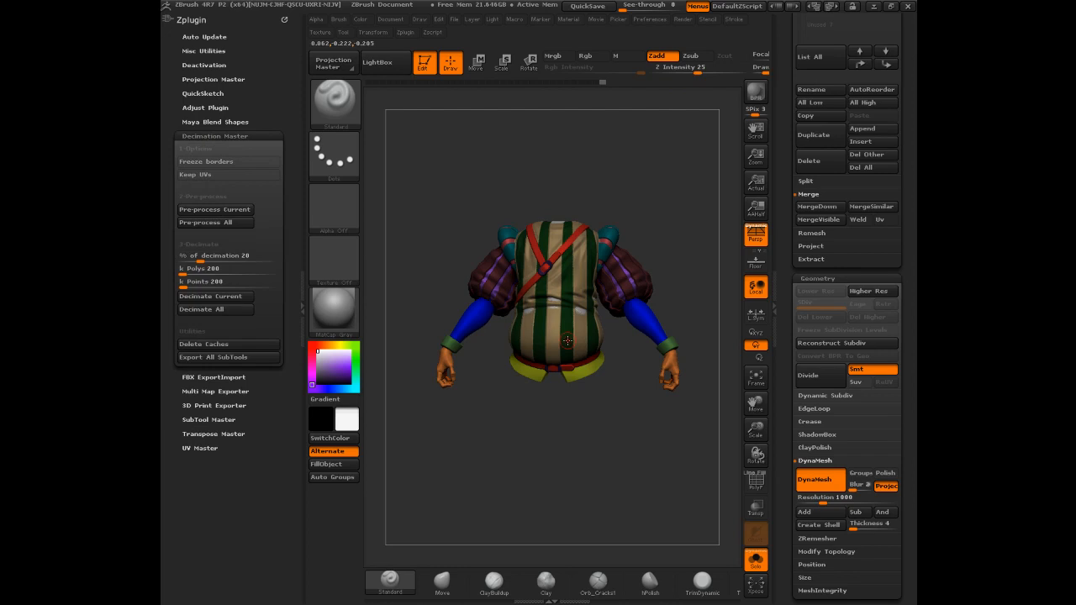
- Select the pink collar subtool and remesh it with DynaMesh at a resolution of 1000
drag(787, 179, 787, 284)
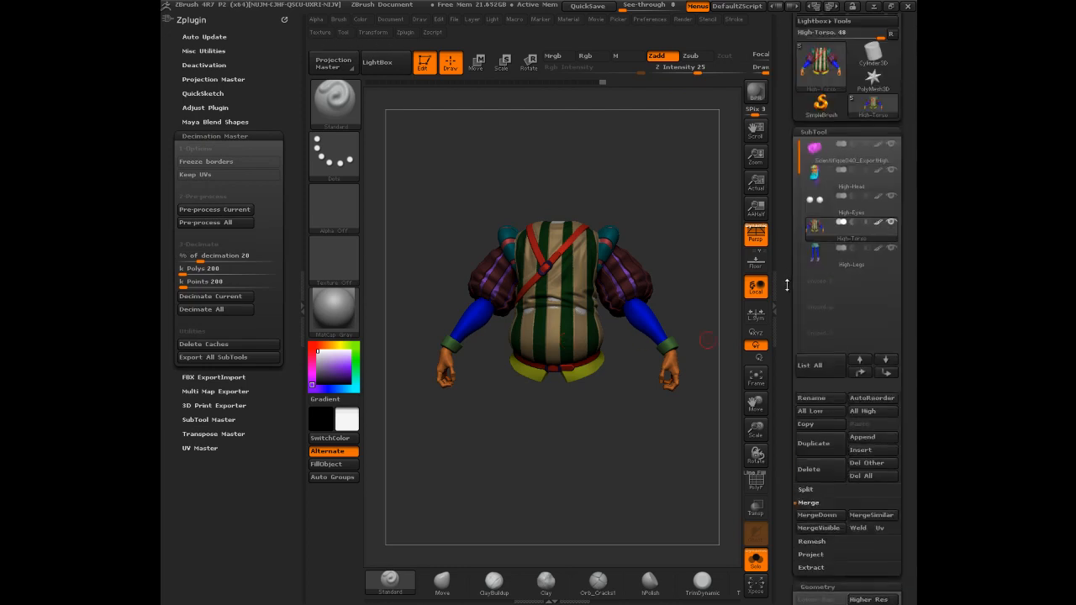
click(814, 153)
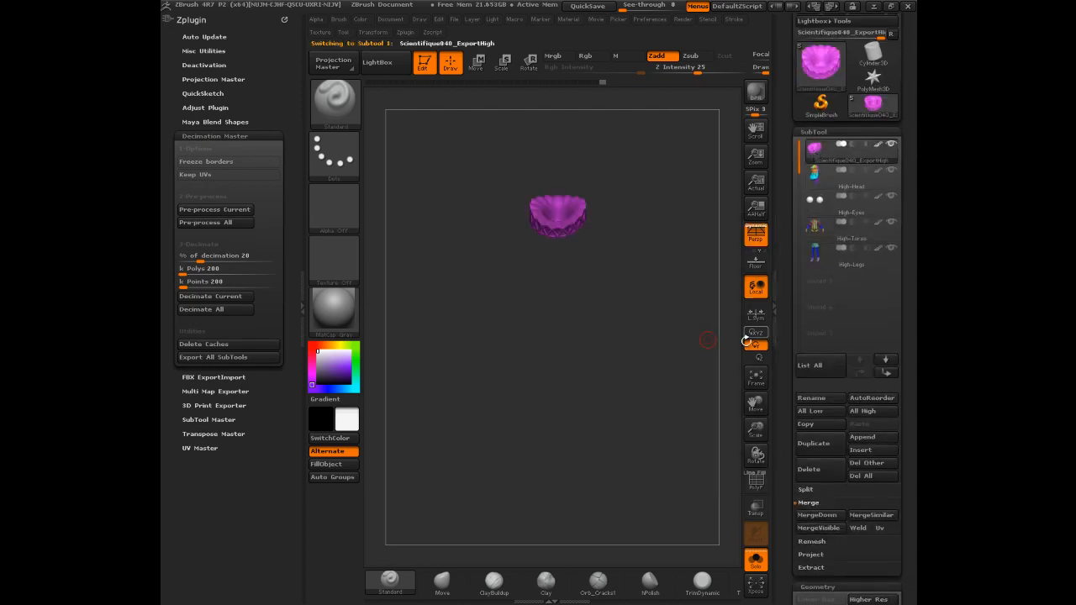
drag(779, 416, 779, 296)
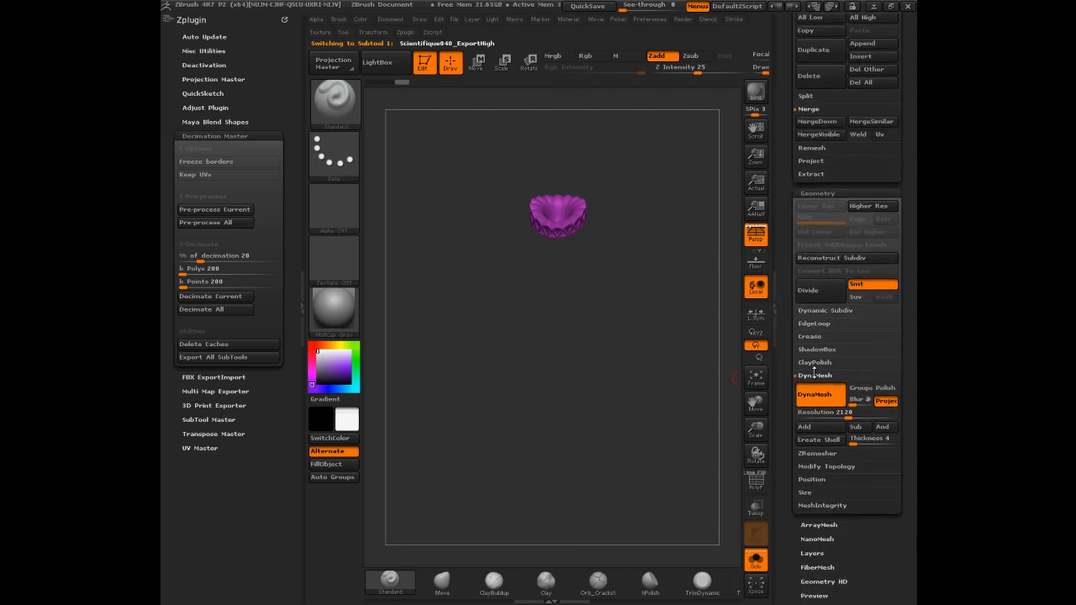
text(1000)
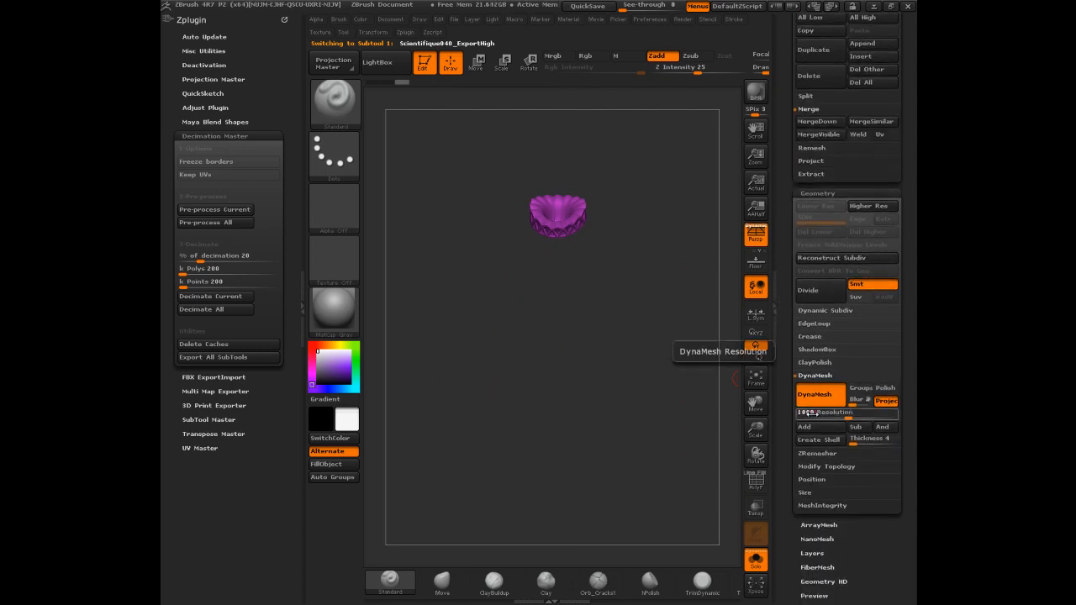
key(Return)
click(821, 402)
click(823, 413)
text(1000)
key(Return)
click(813, 401)
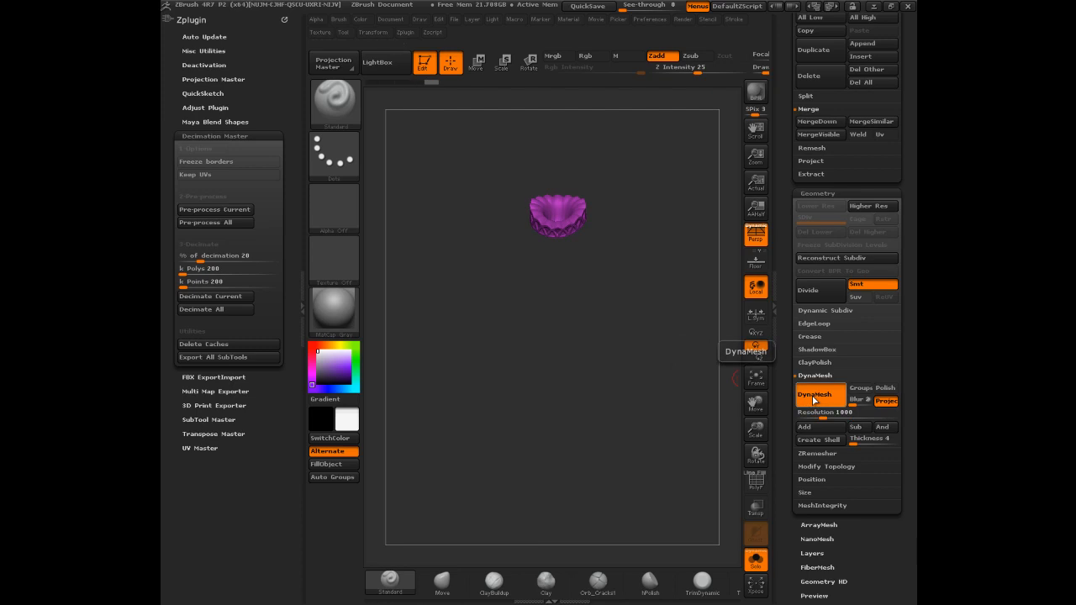
- Switch to the High-Head subtool and remesh it with DynaMesh at a resolution of 2000
key(Up)
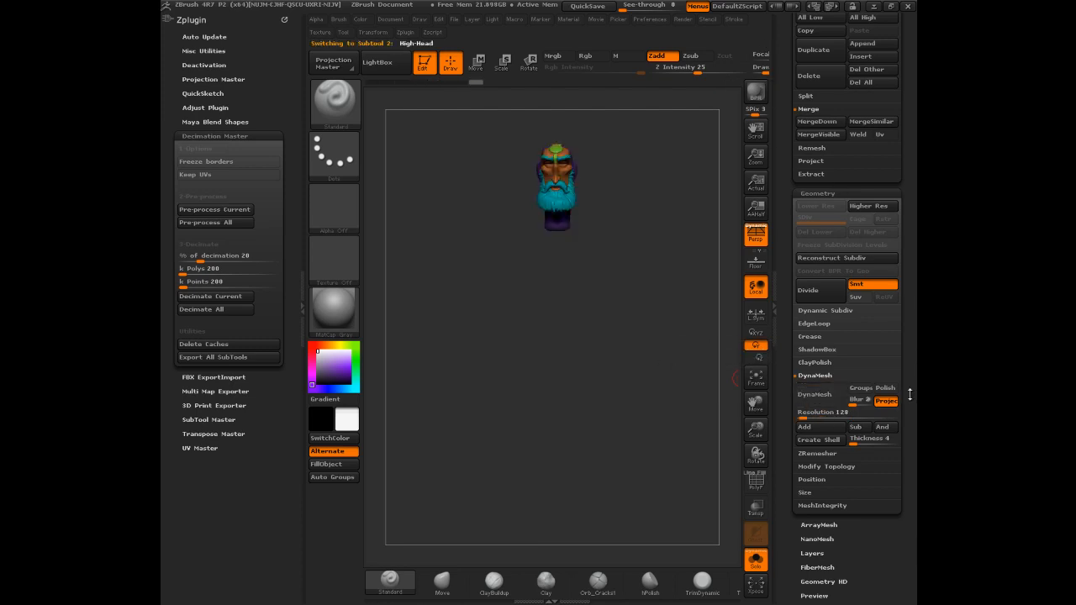
click(829, 413)
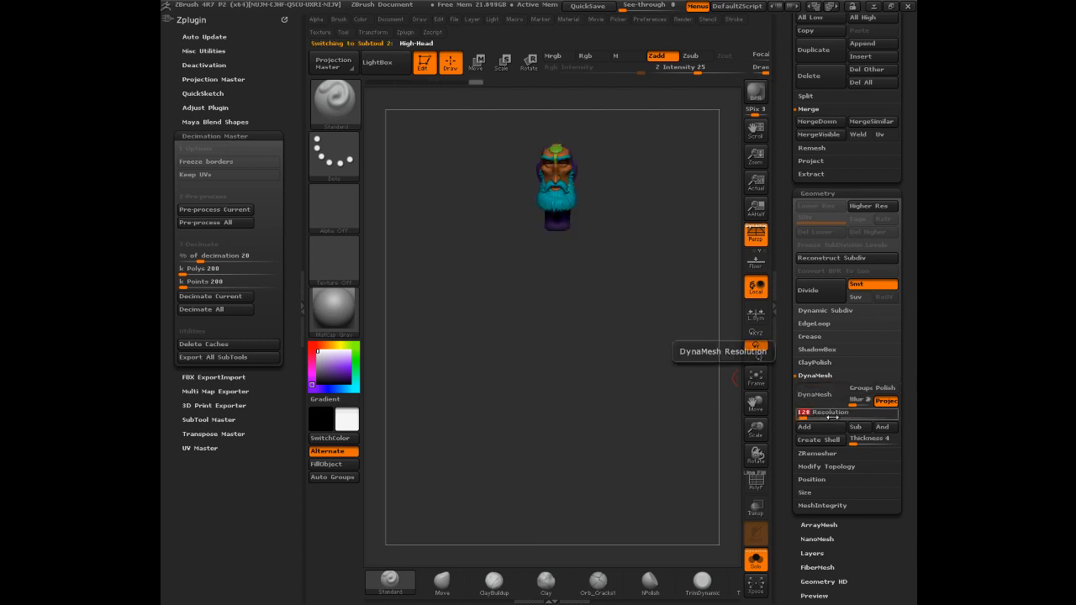
text(2000)
click(825, 397)
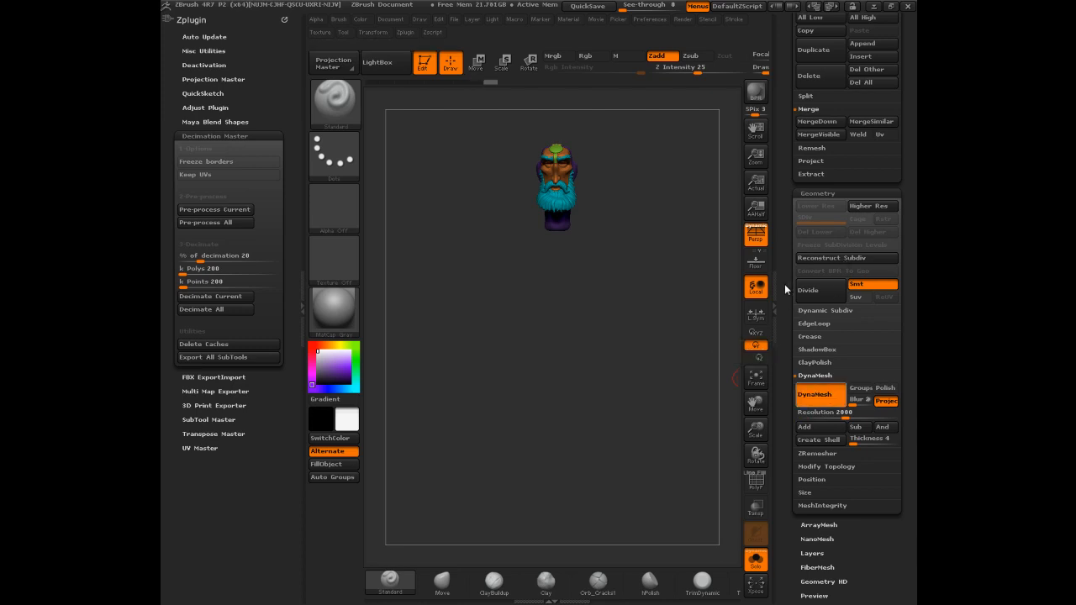
- Switch to the High-Legs subtool and remesh it with DynaMesh at a resolution of 1000
key(Down)
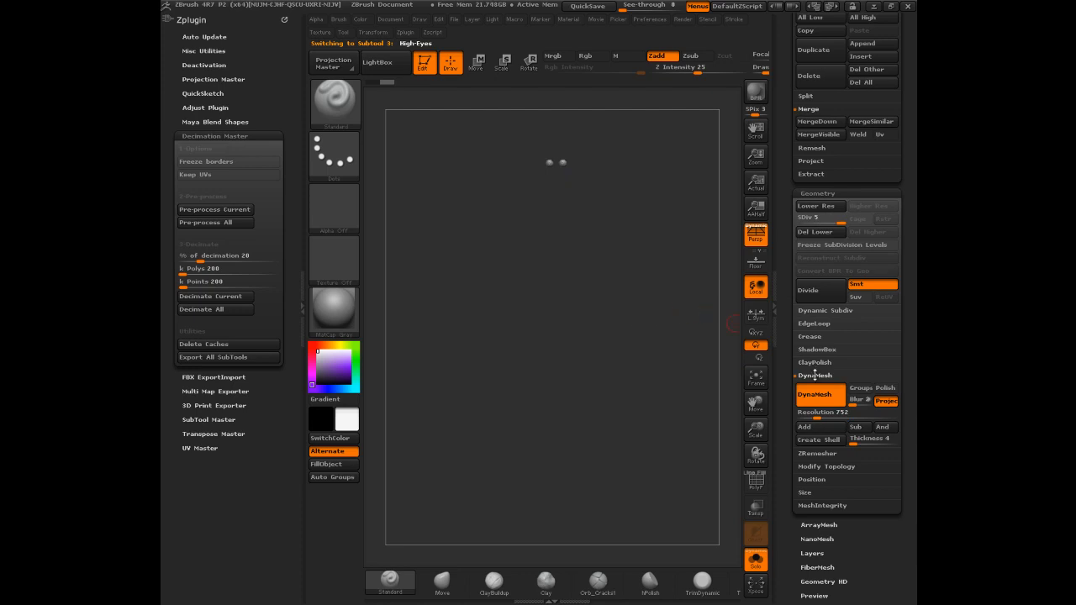
key(Down)
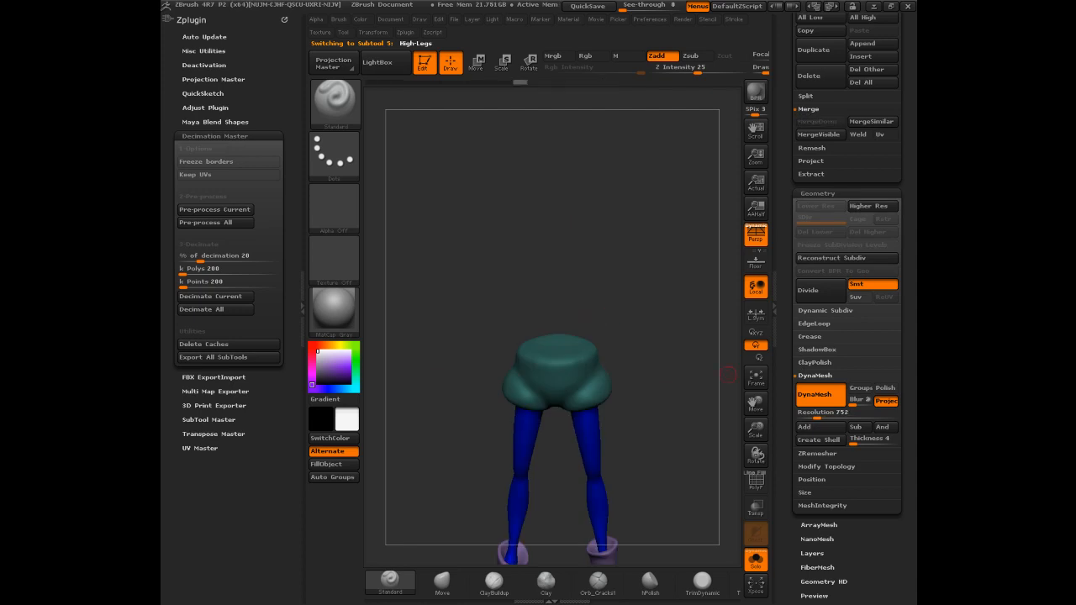
click(816, 412)
key(Return)
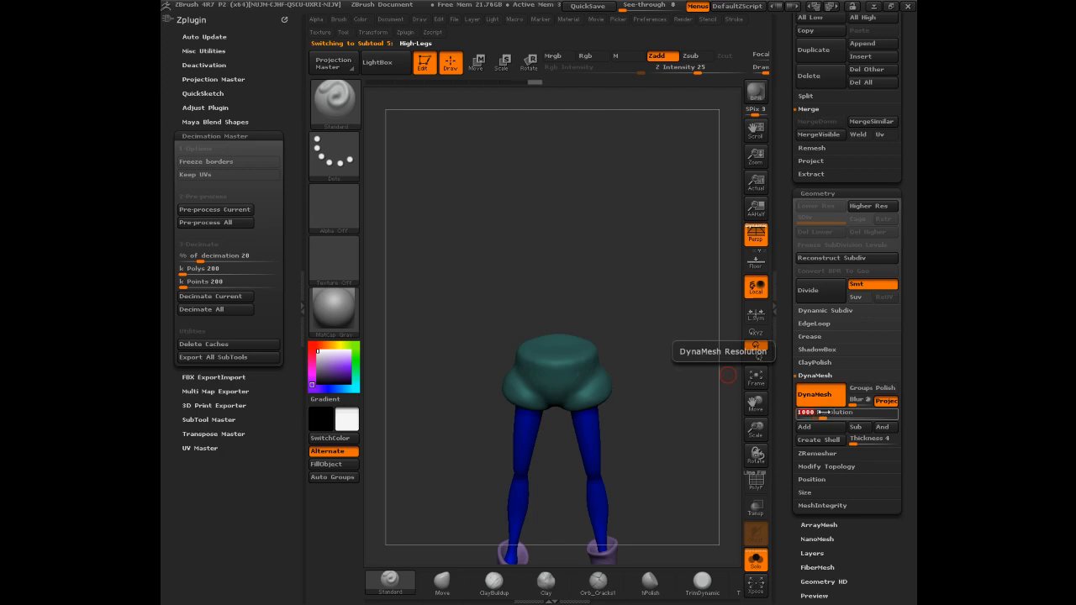
ctrl+drag(661, 185, 636, 231)
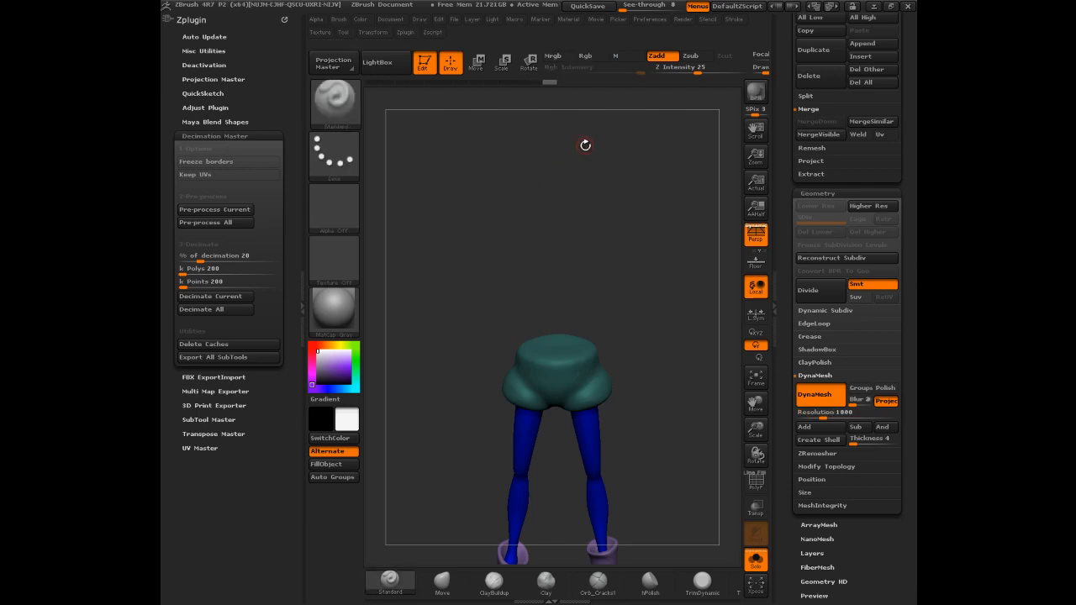
- Leave Solo mode, pre-process all visible subtools with Decimation Master and decimate them all at 20%
click(756, 560)
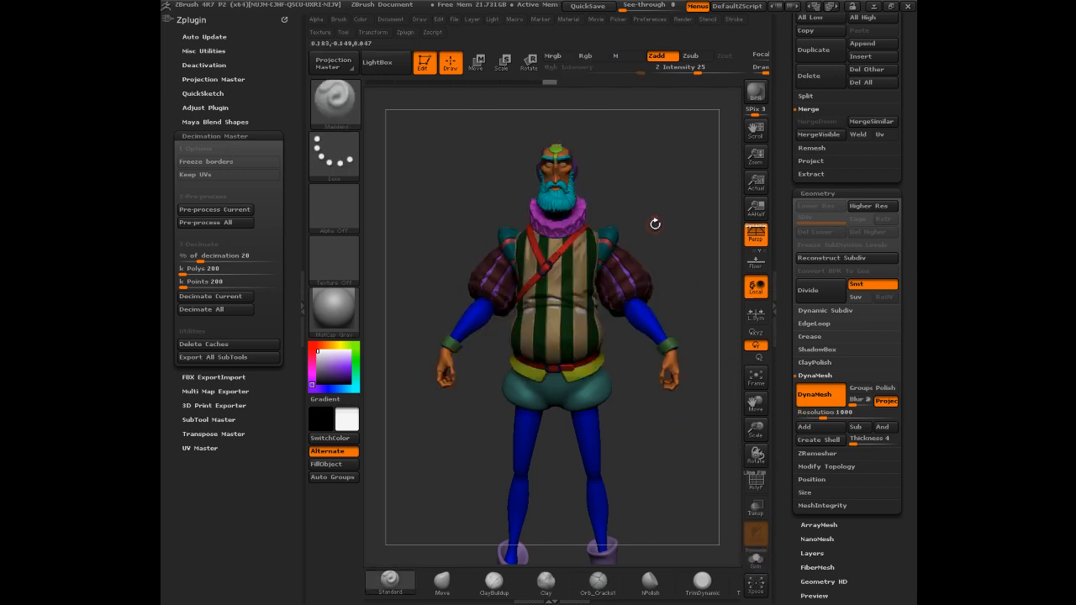
alt+drag(649, 212, 646, 166)
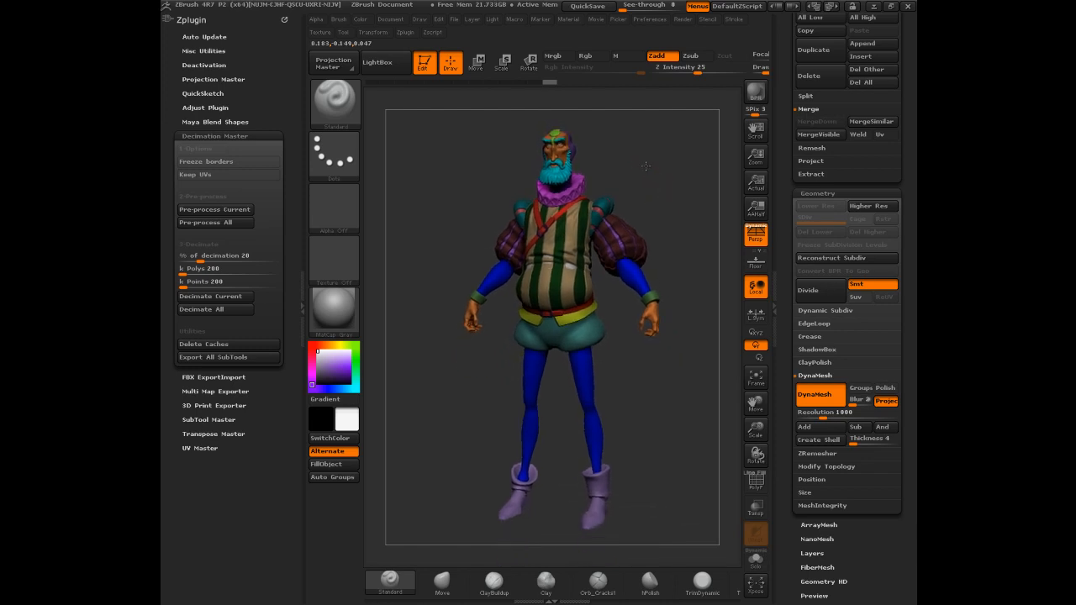
click(236, 225)
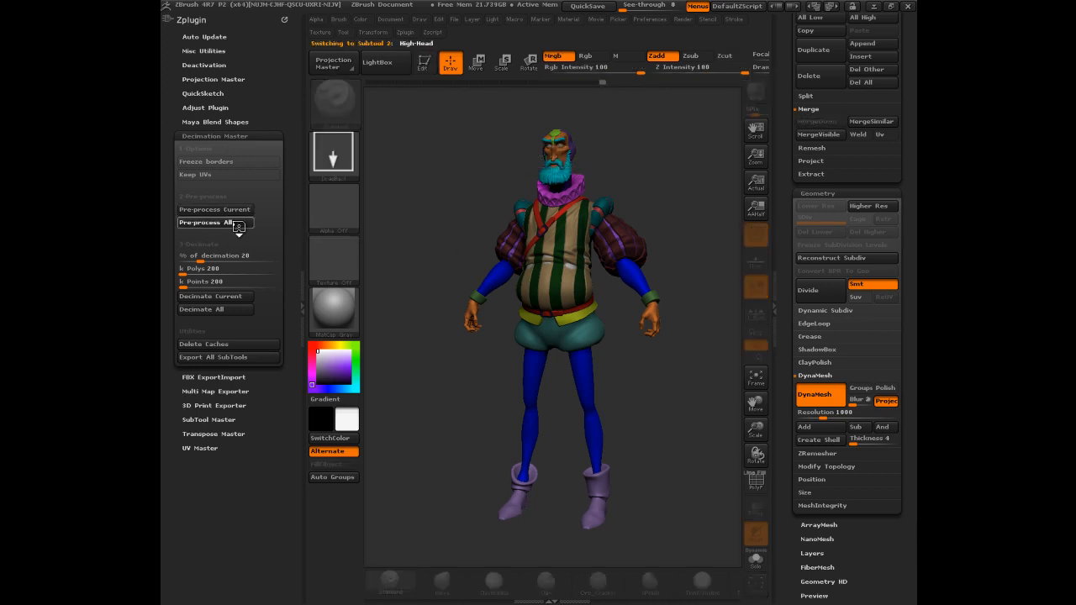
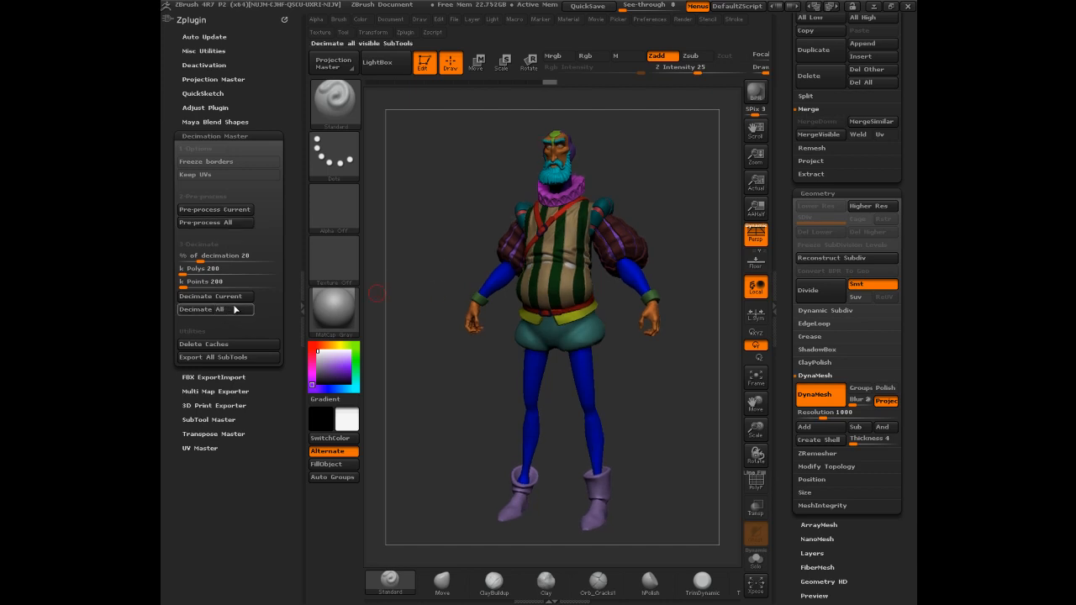
click(235, 309)
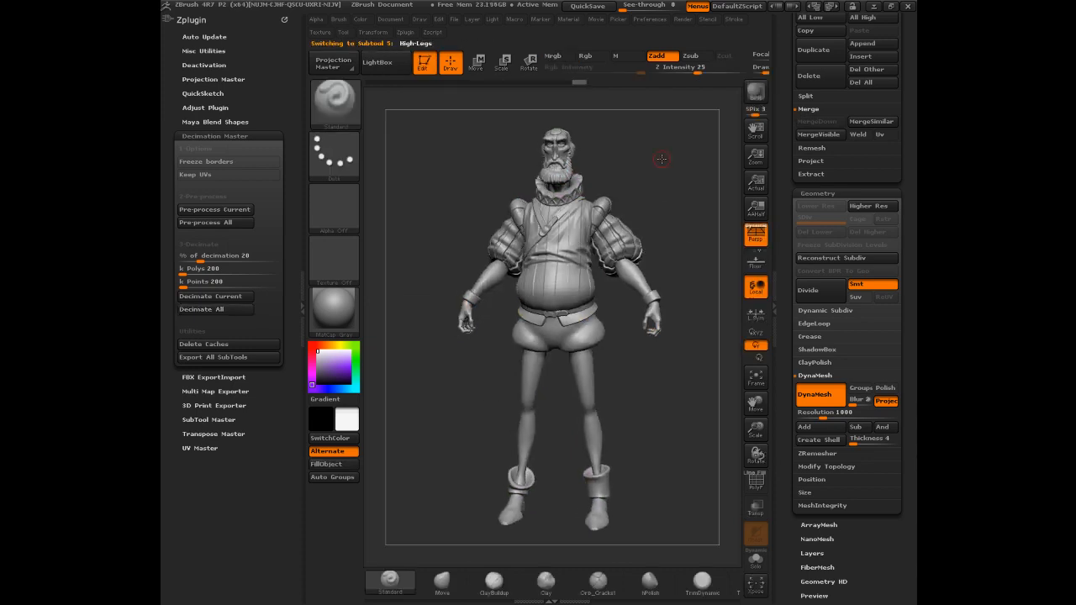
- Collapse the side trays, inspect the decimated character's point counts and leg surfaces, and reopen the Tool tray
click(301, 302)
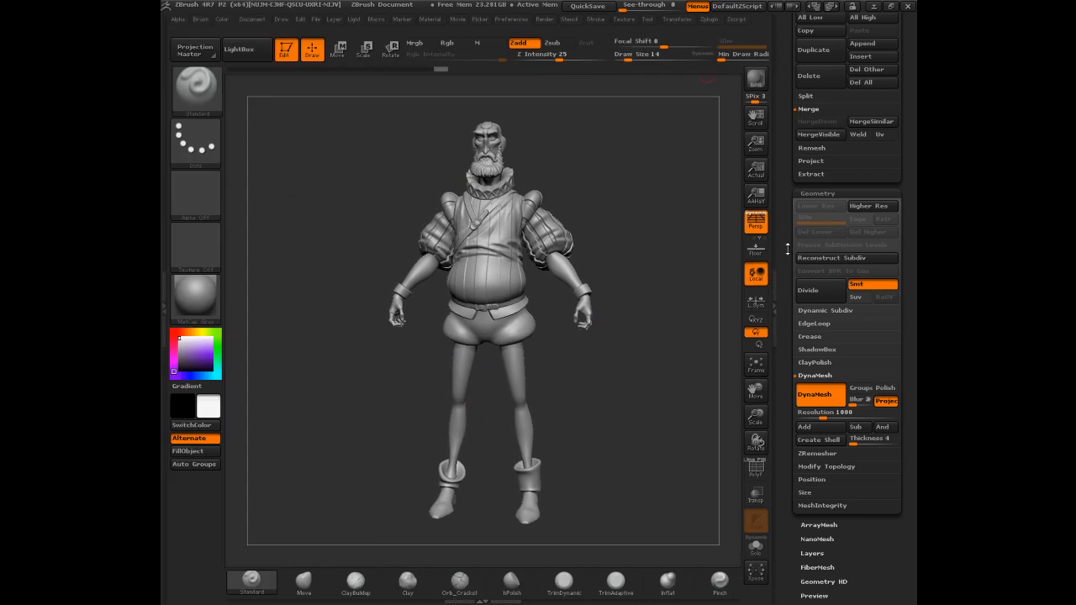
click(781, 307)
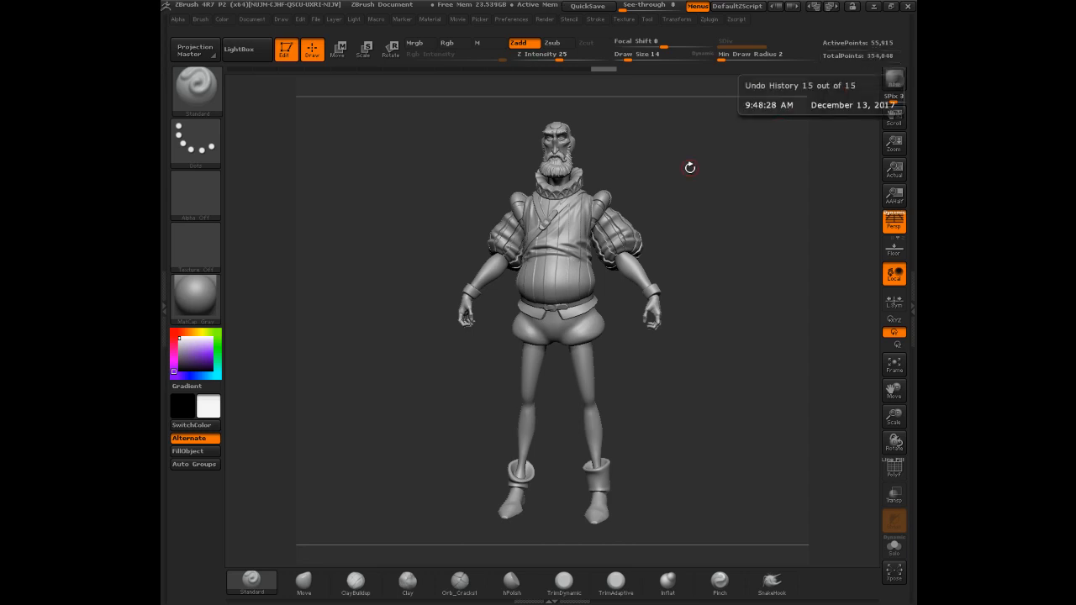
mouse_move(663, 164)
mouse_down()
mouse_move(686, 156)
mouse_move(692, 214)
mouse_move(651, 193)
mouse_move(722, 252)
mouse_move(700, 231)
mouse_move(706, 180)
mouse_move(711, 260)
mouse_move(712, 184)
mouse_move(697, 202)
mouse_move(684, 116)
mouse_move(699, 233)
mouse_move(651, 365)
mouse_move(642, 322)
mouse_move(660, 226)
mouse_up()
alt+drag(661, 351, 762, 435)
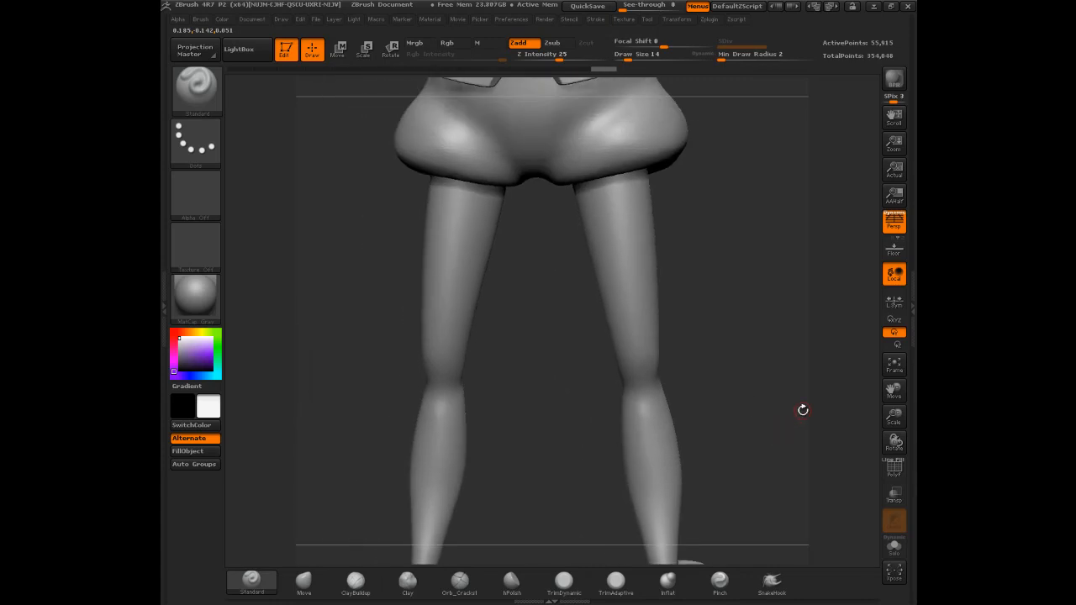
click(911, 310)
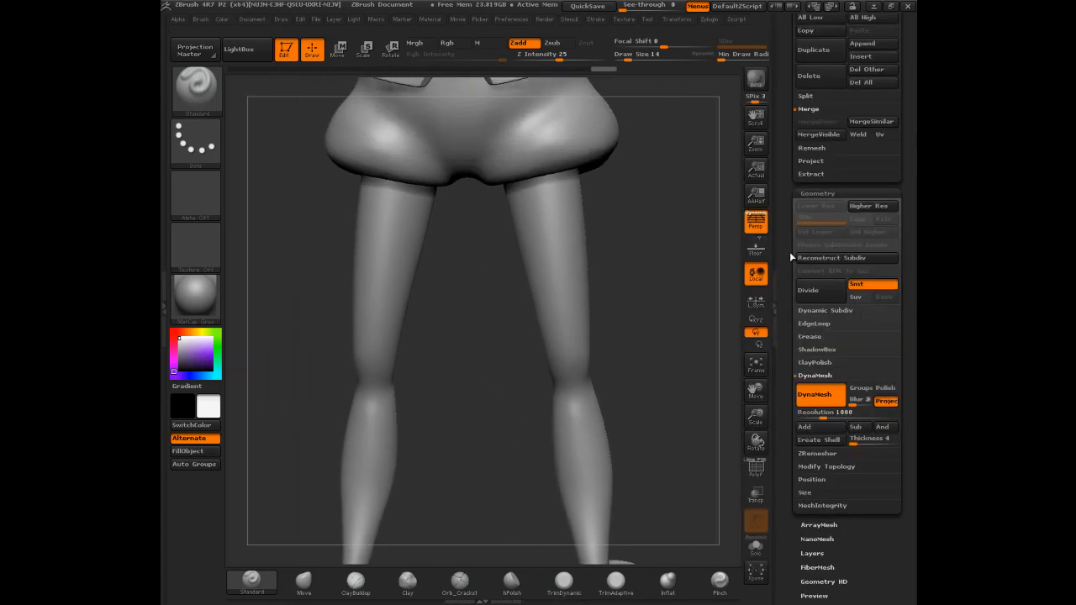
alt+drag(690, 238, 667, 306)
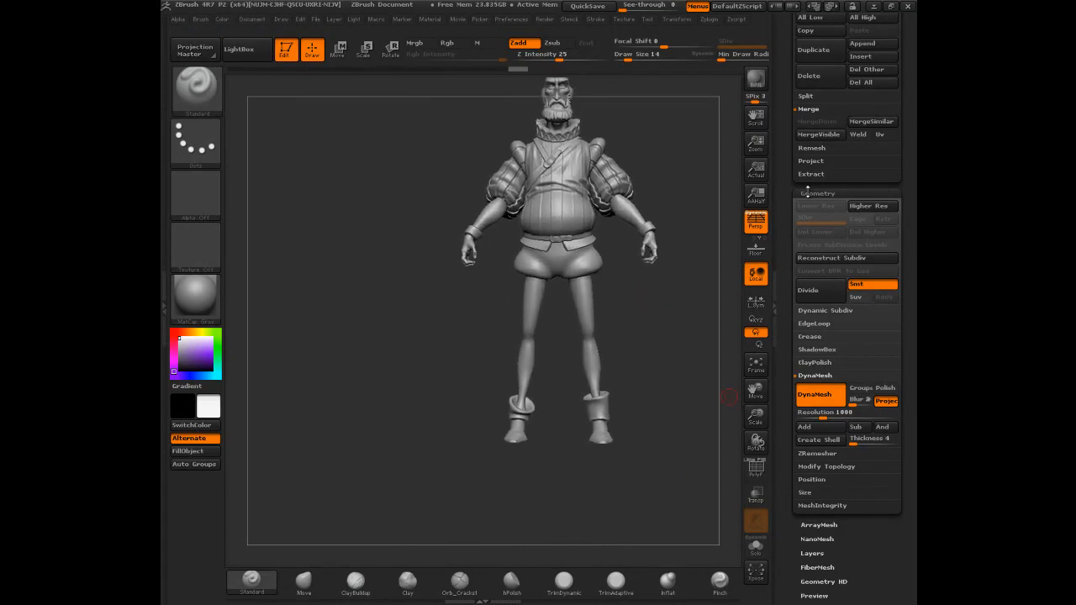
- Select the collar subtool, start its OBJ export, and create and open a Retopo folder inside the [Personnage] folder
scroll(807, 240, up, 10)
mouse_move(691, 199)
mouse_down()
mouse_move(668, 199)
mouse_move(677, 180)
mouse_move(711, 194)
mouse_up()
click(814, 245)
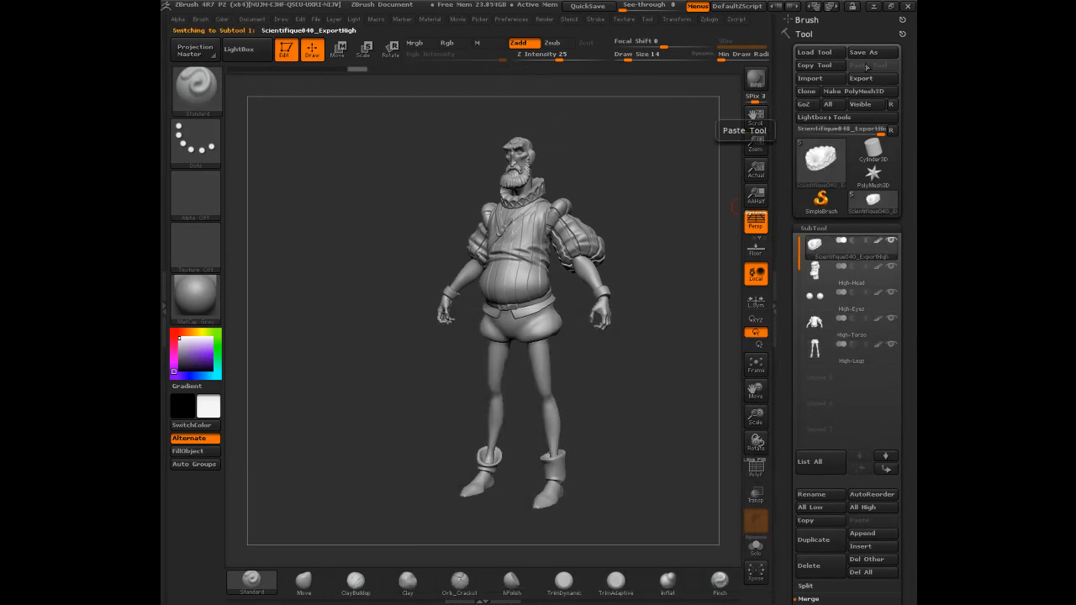
click(869, 79)
click(244, 27)
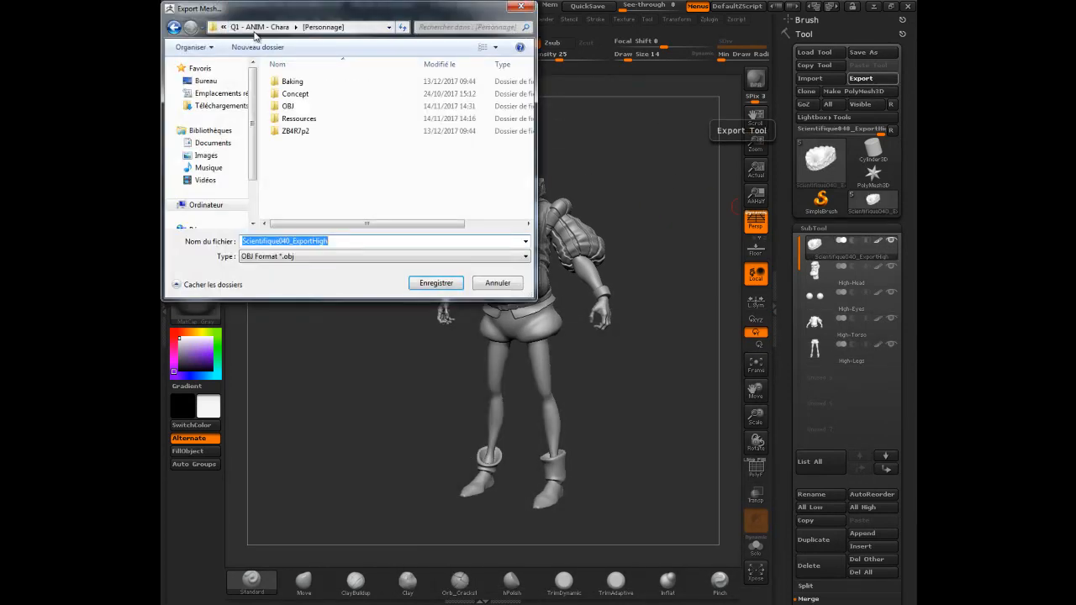
right_click(301, 177)
mouse_move(342, 353)
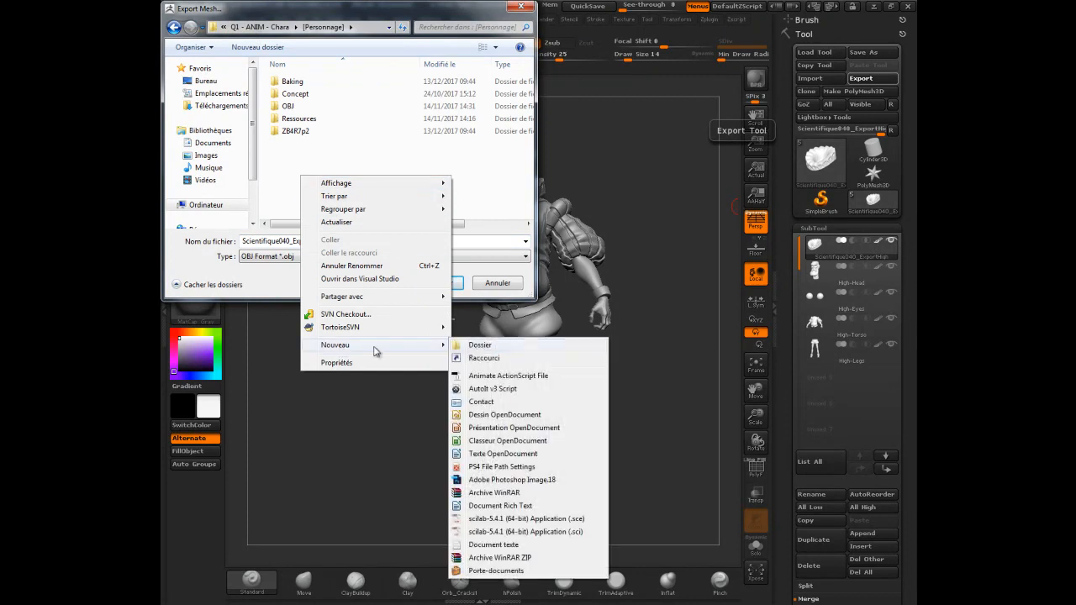
click(480, 349)
text(Retopo)
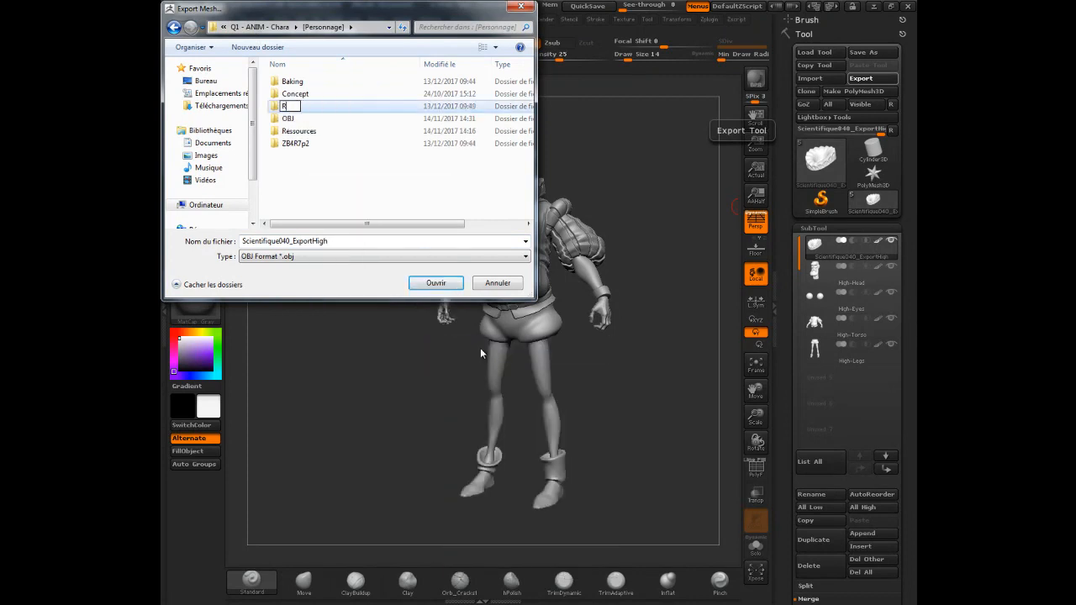
key(Return)
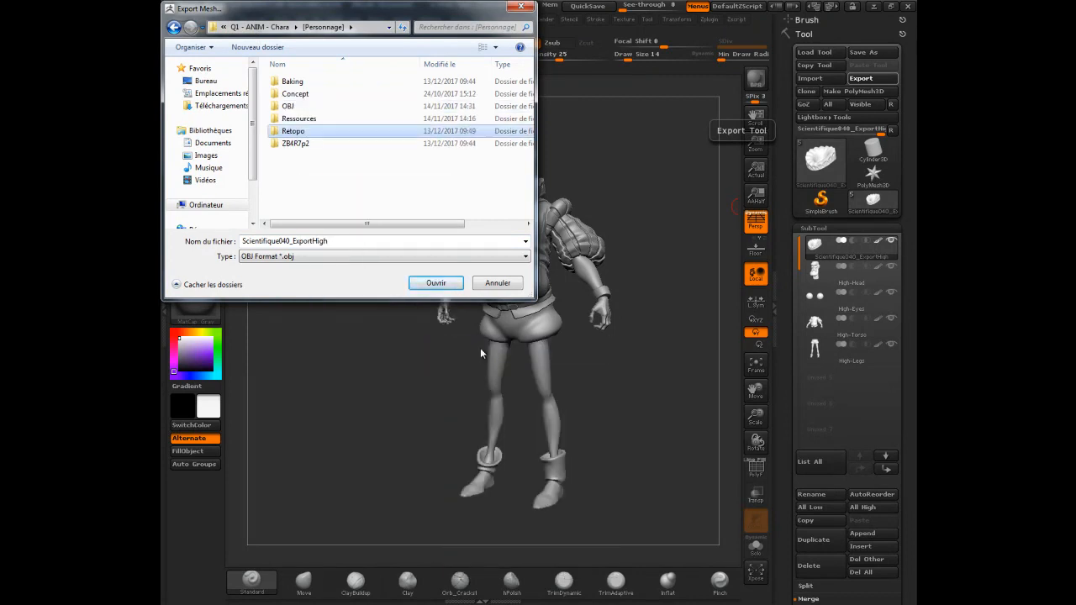
key(Return)
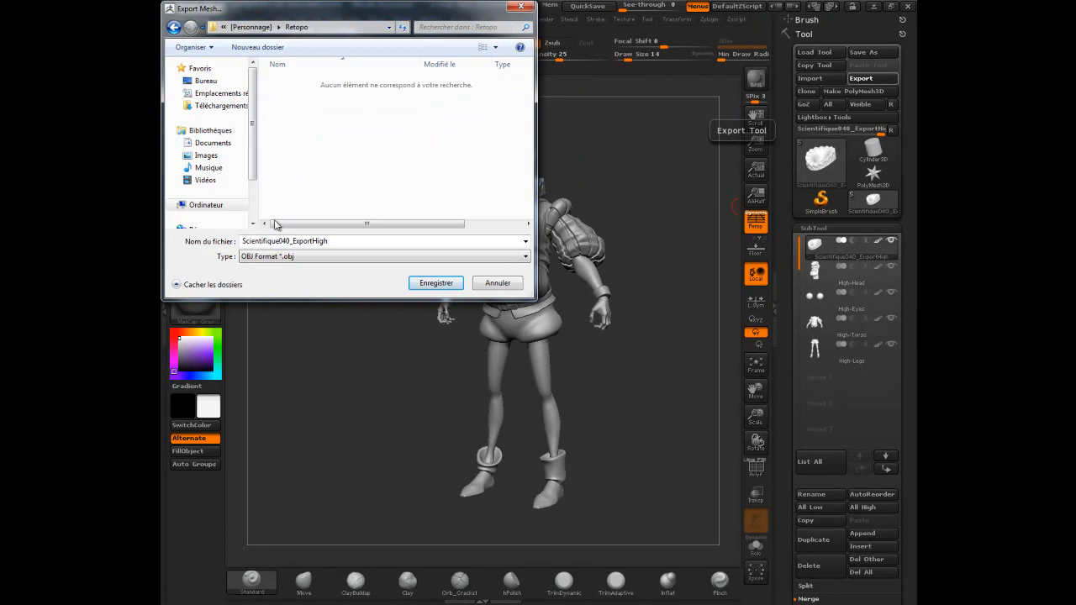
- Export the collar subtool into the Retopo folder under the file name Mid_Colorette
double_click(343, 243)
text(M)
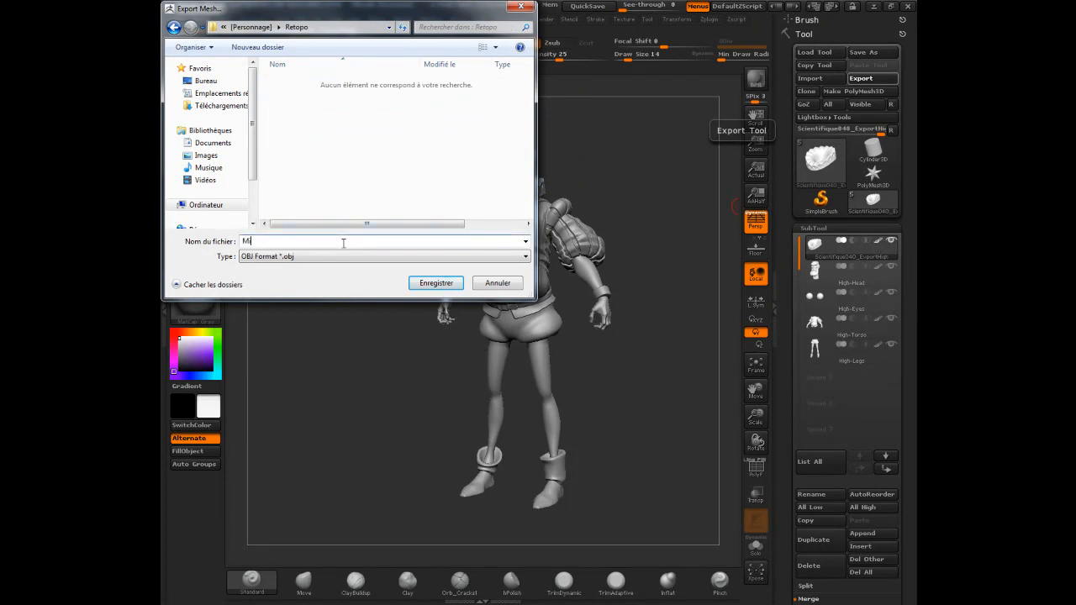
text(id_Colorette)
key(Return)
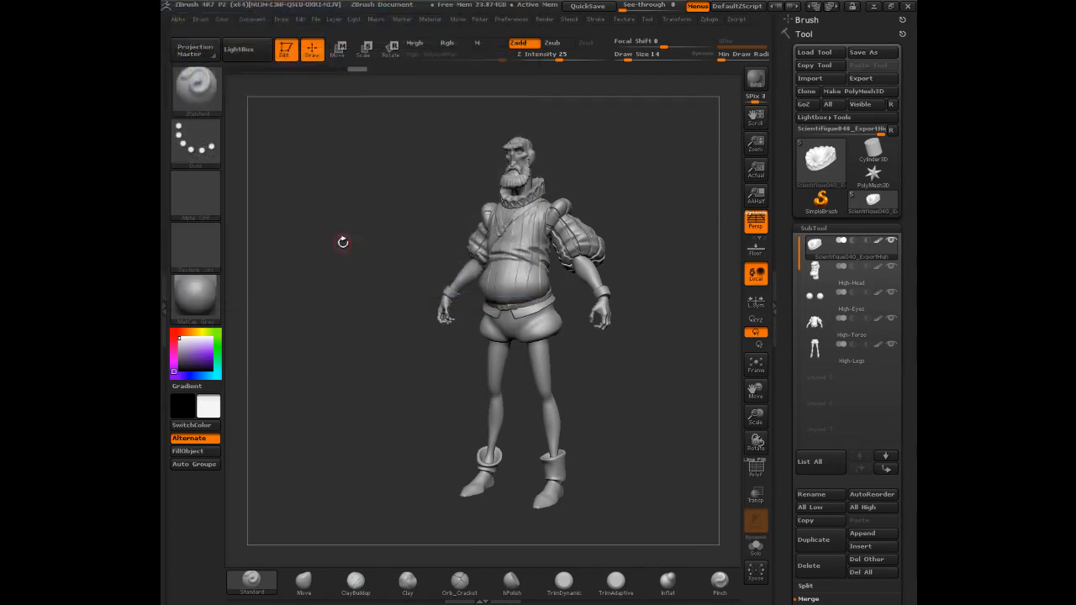
- Select the High-Head subtool and export it as OBJ into the Retopo folder under the name Mid-Head
click(835, 282)
click(858, 80)
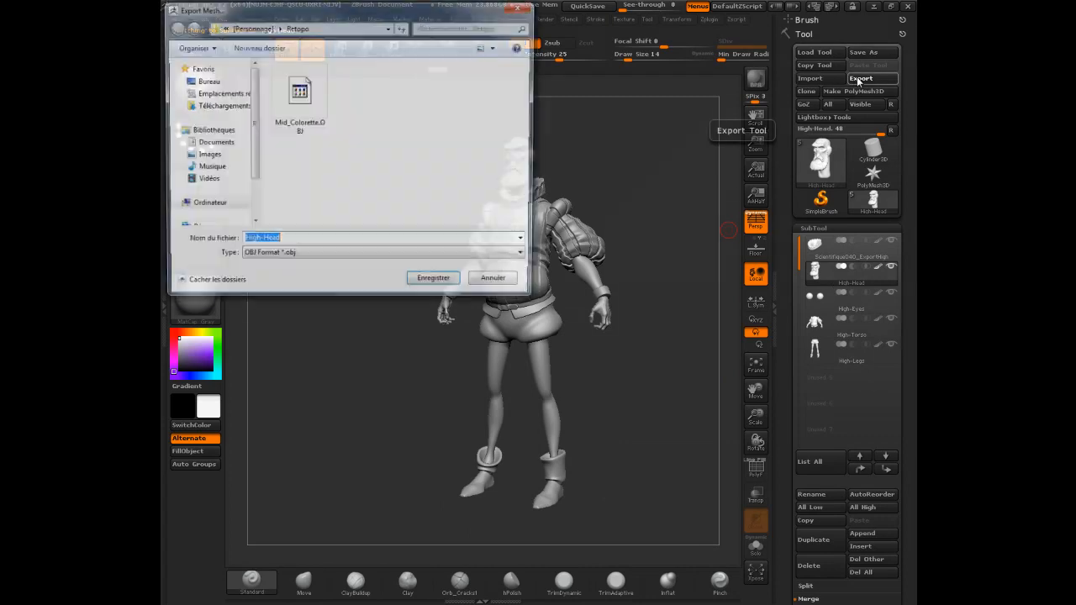
click(258, 242)
drag(257, 241, 202, 247)
text(Mid)
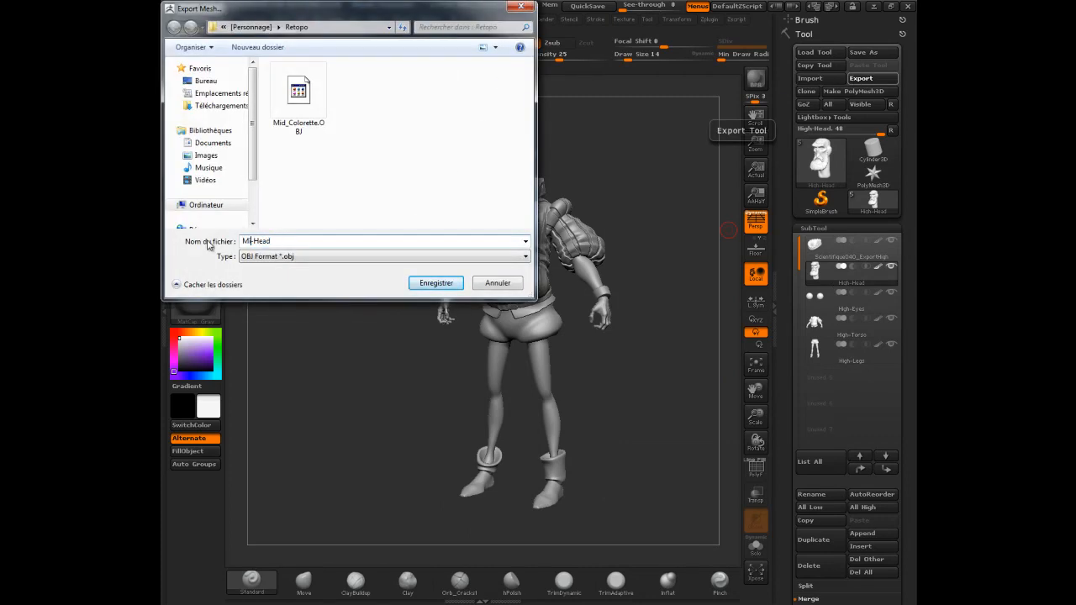
key(Return)
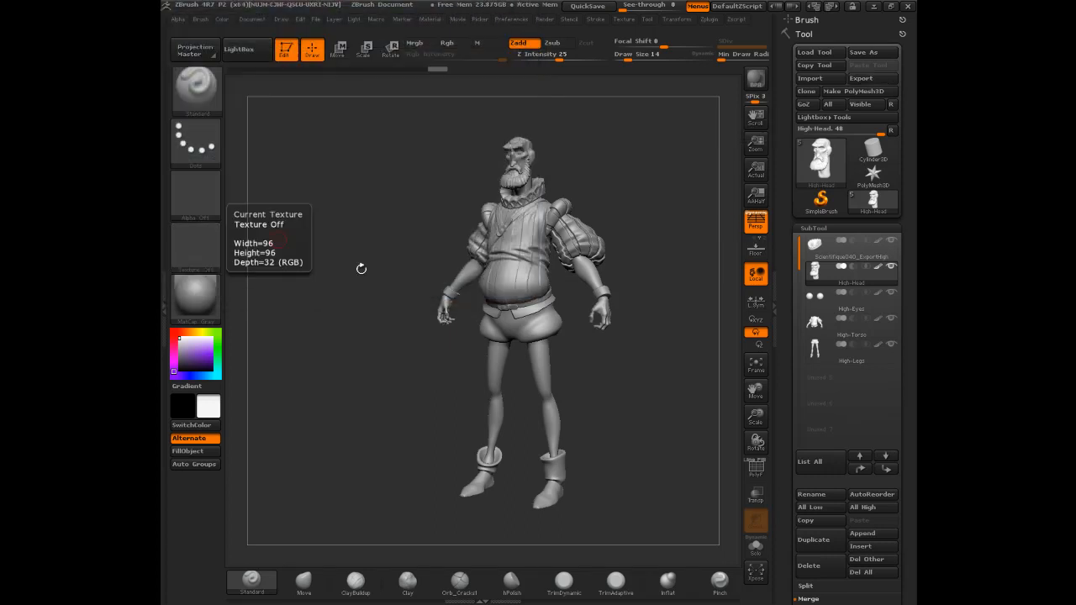
- Select the High-Eyes subtool and export it as OBJ into the Retopo folder under the name Mid-Eyes
click(809, 301)
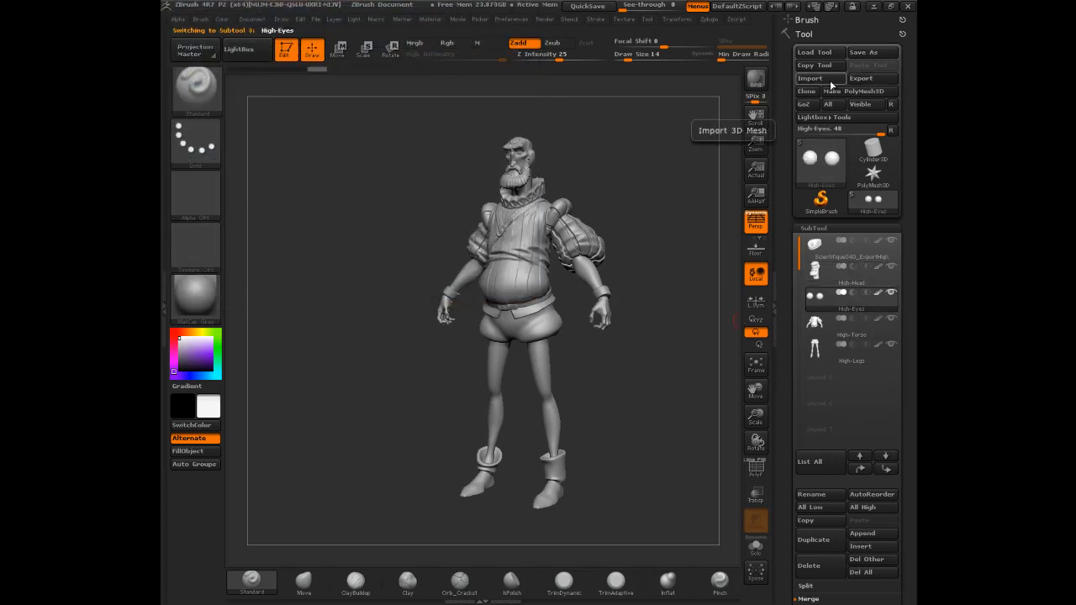
click(861, 78)
drag(257, 242, 202, 248)
text(Mid-Eyes)
key(Return)
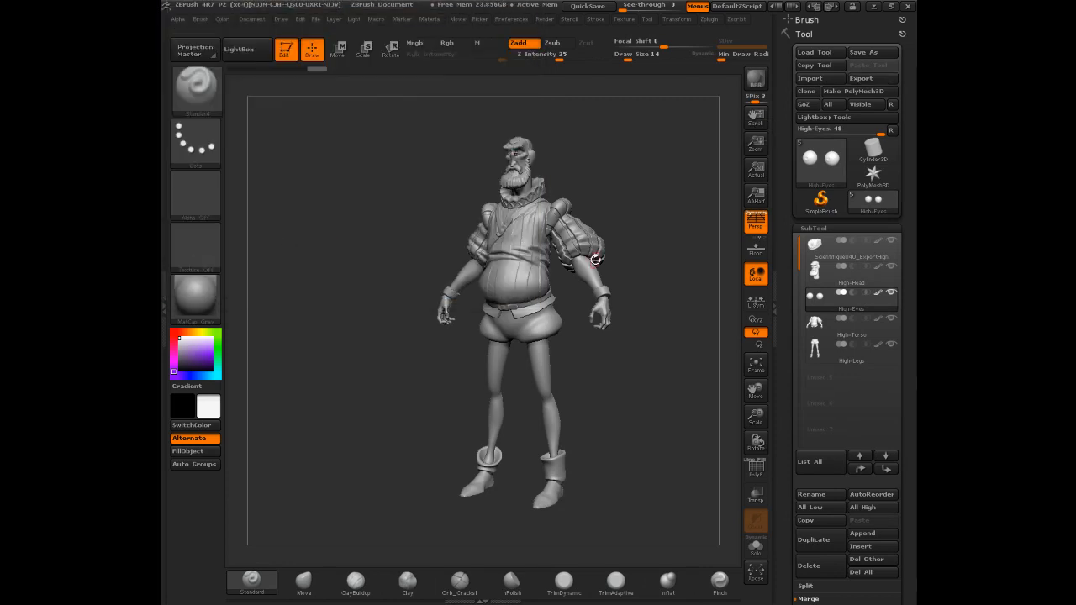
- Select the High-Torso subtool and export it as OBJ into the Retopo folder under the name Mid-Torso
click(820, 319)
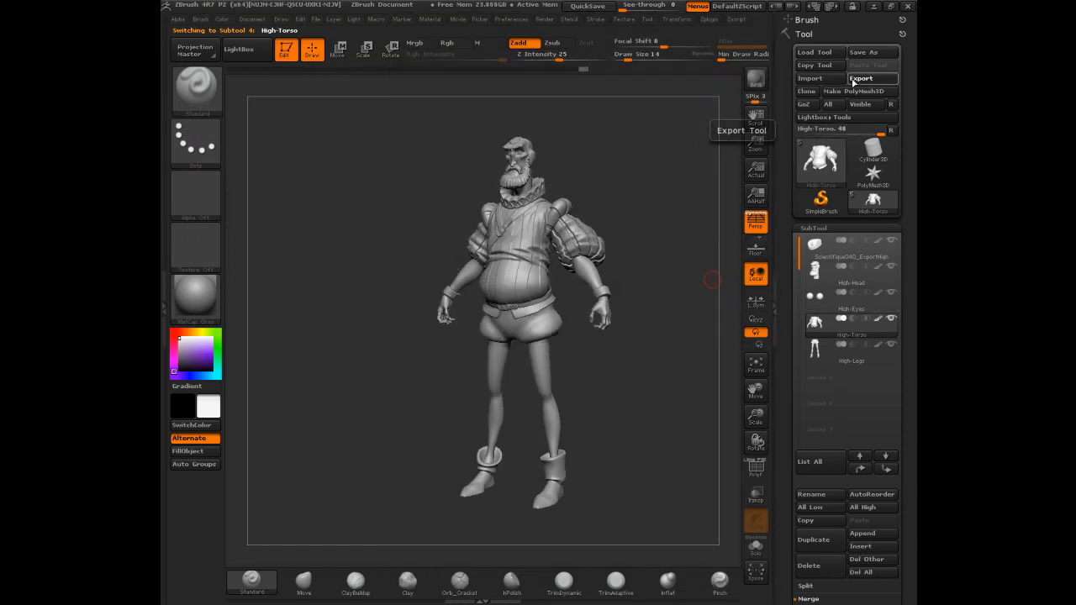
click(853, 80)
double_click(253, 242)
text(Mid)
key(Return)
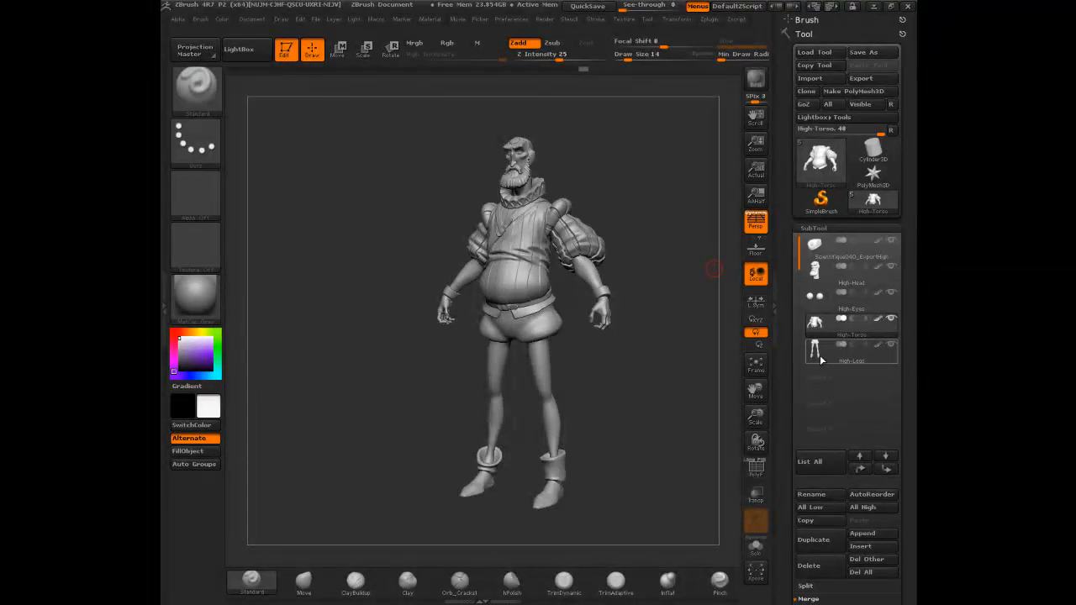
- Select the High-Legs subtool and export it as OBJ into the Retopo folder, replacing High with Mid in its file name
click(824, 361)
click(862, 79)
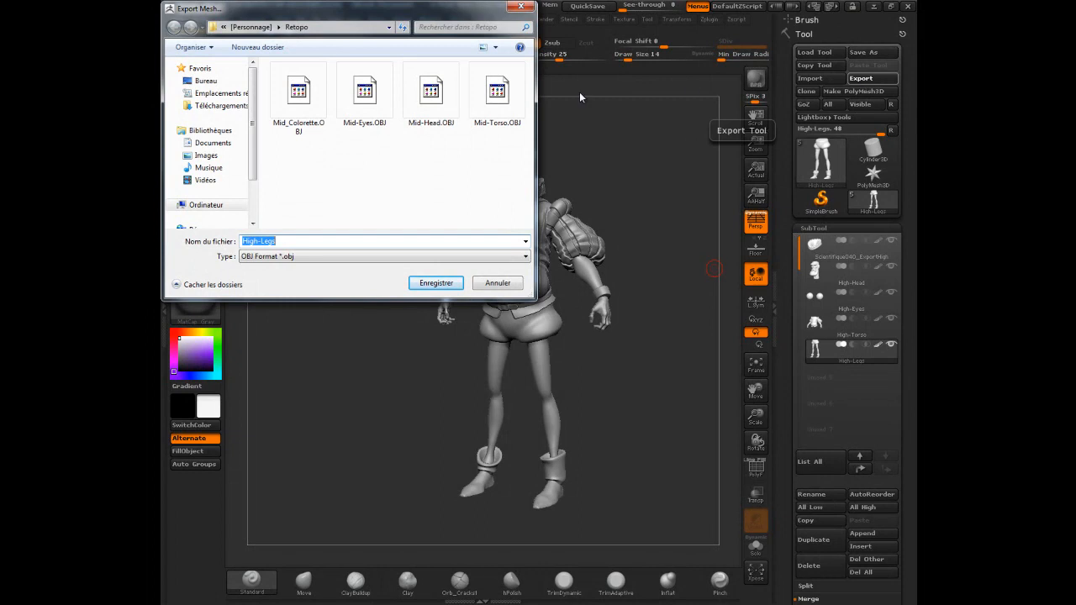
double_click(242, 241)
text(Mid)
click(431, 283)
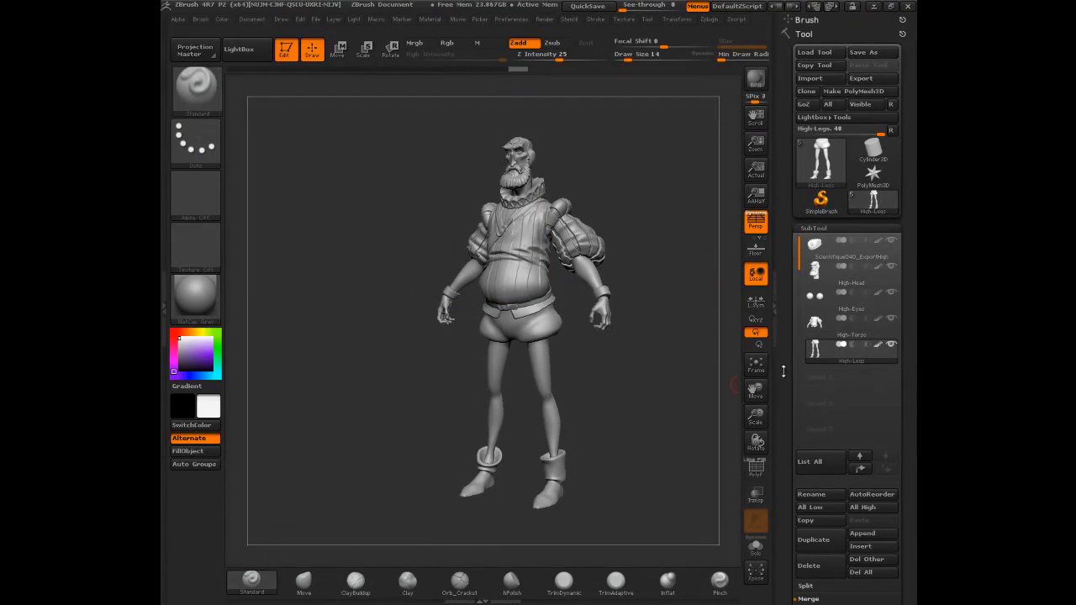
- Save the decimated character tool in the ZB4R7p2 folder as Scientifique040_ExportMid.ZTL
click(878, 56)
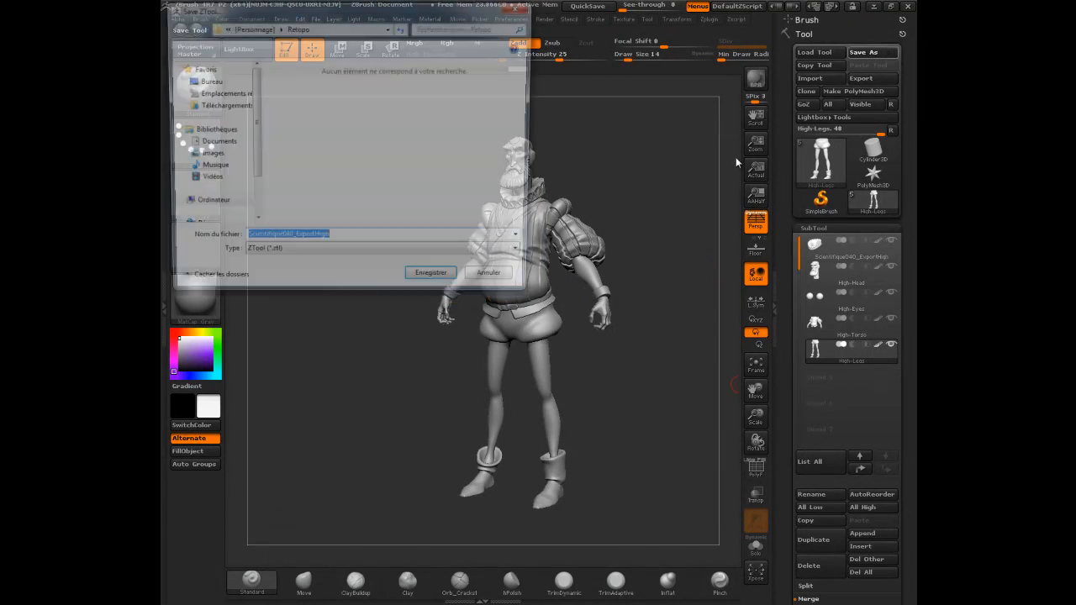
click(262, 28)
click(286, 143)
double_click(286, 143)
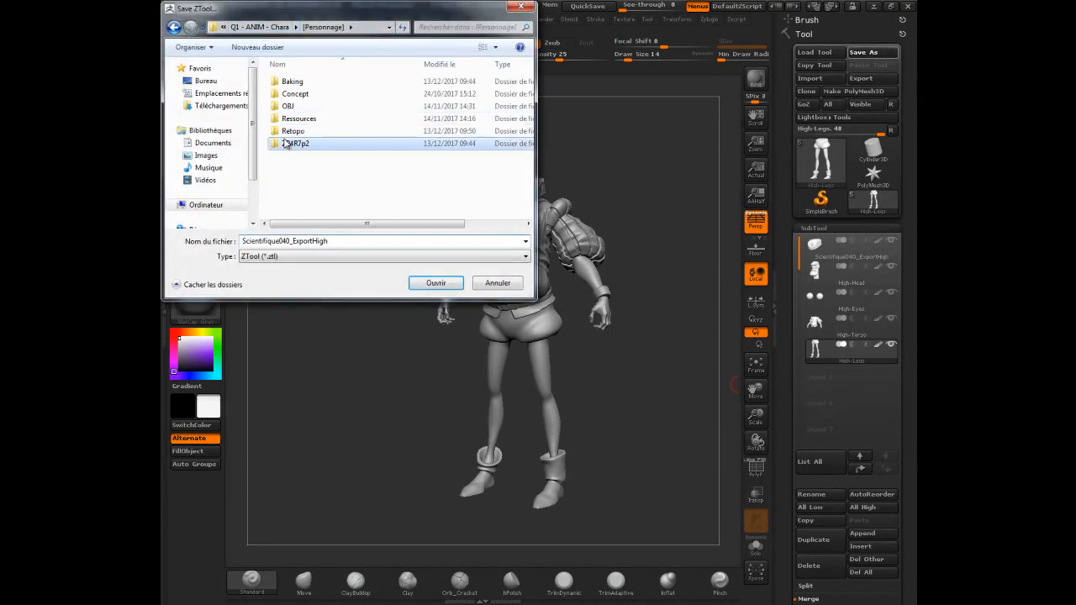
scroll(309, 158, down, 9)
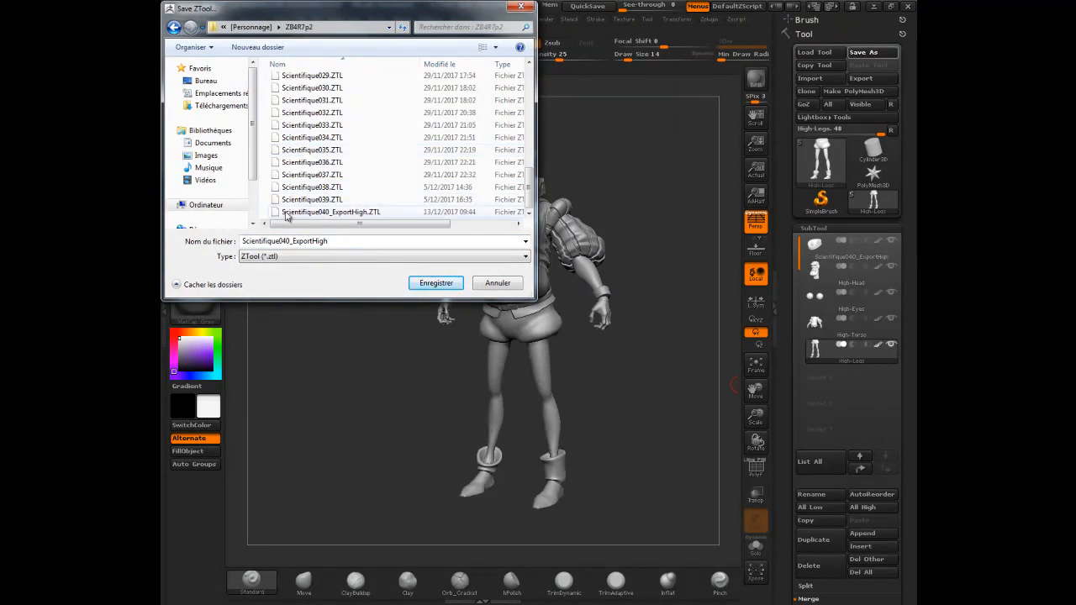
click(328, 212)
double_click(304, 241)
drag(312, 242, 328, 252)
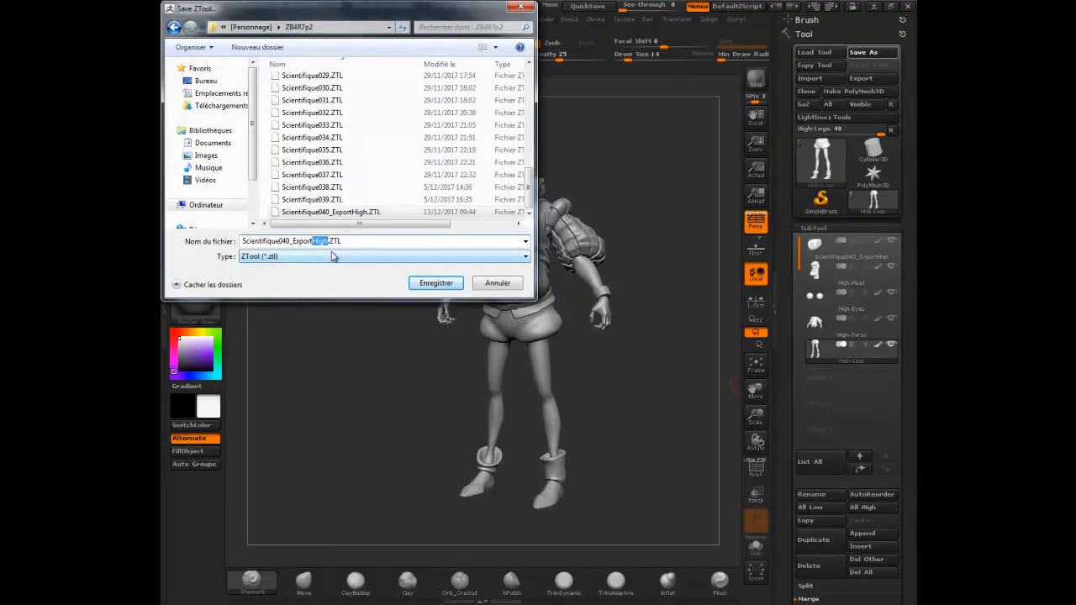
text(Mid)
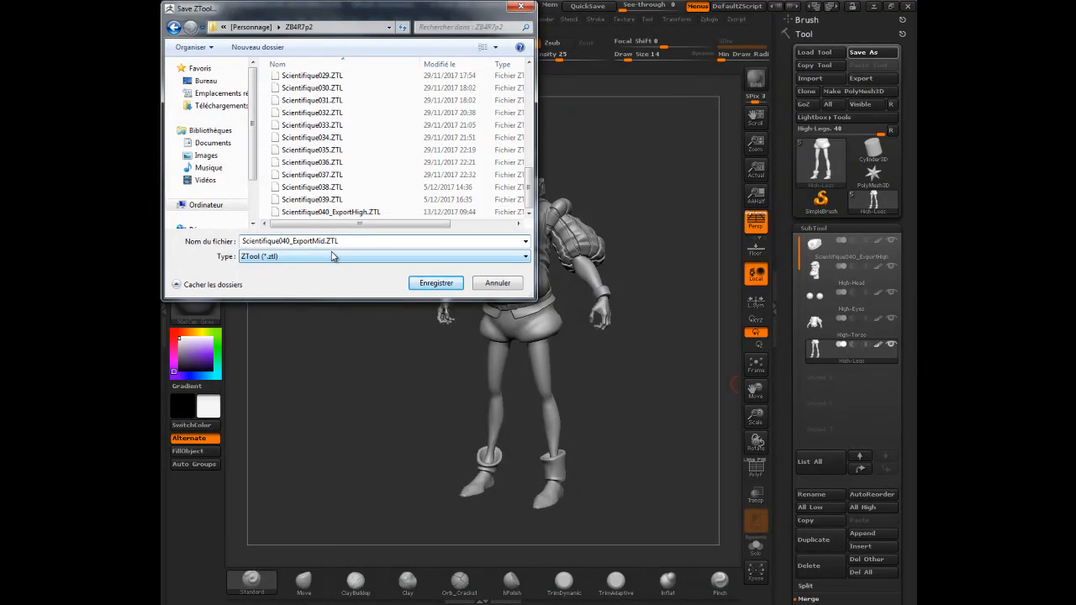
key(Return)
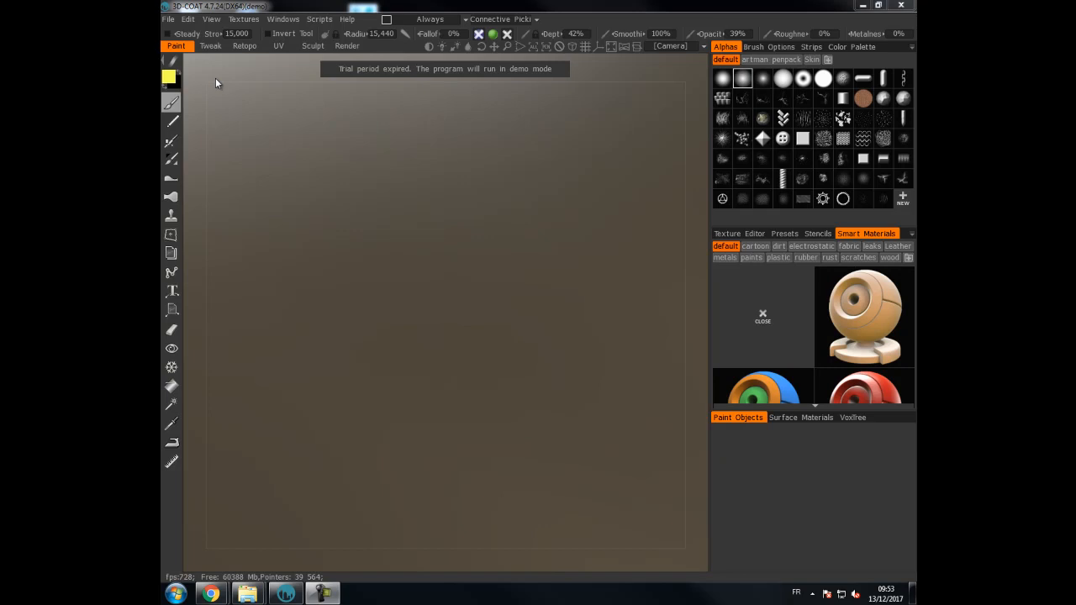
- Switch to 3D-Coat and open its file commands
click(168, 20)
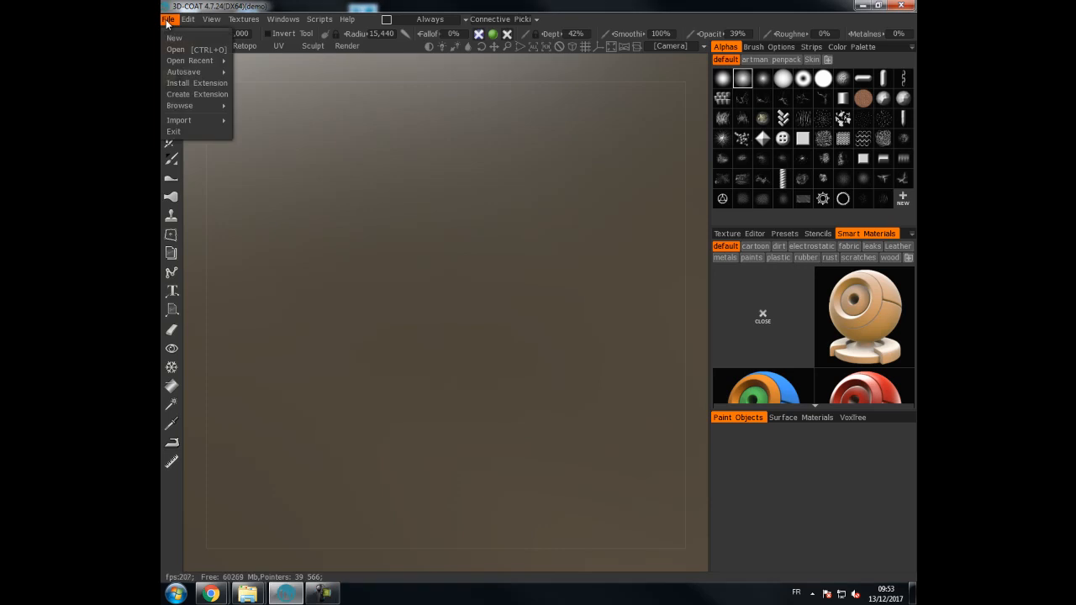
- Begin importing a reference mesh and browse to D:\HEAJ\HEAJ - [2017-2018]\Q1 - ANIM - Chara\[Personnage]\Retopo
mouse_move(180, 122)
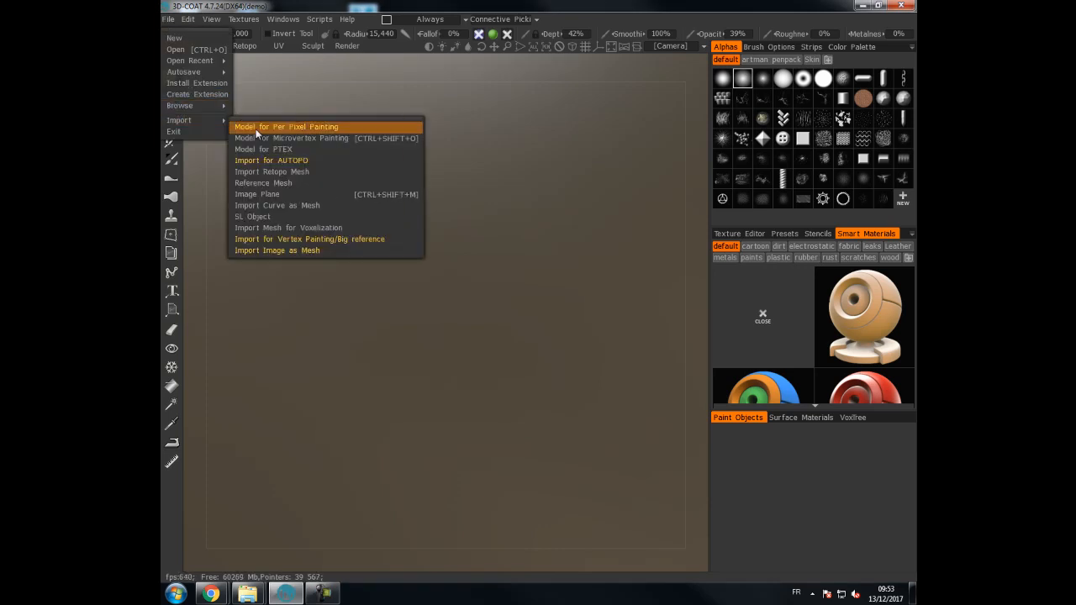
click(262, 183)
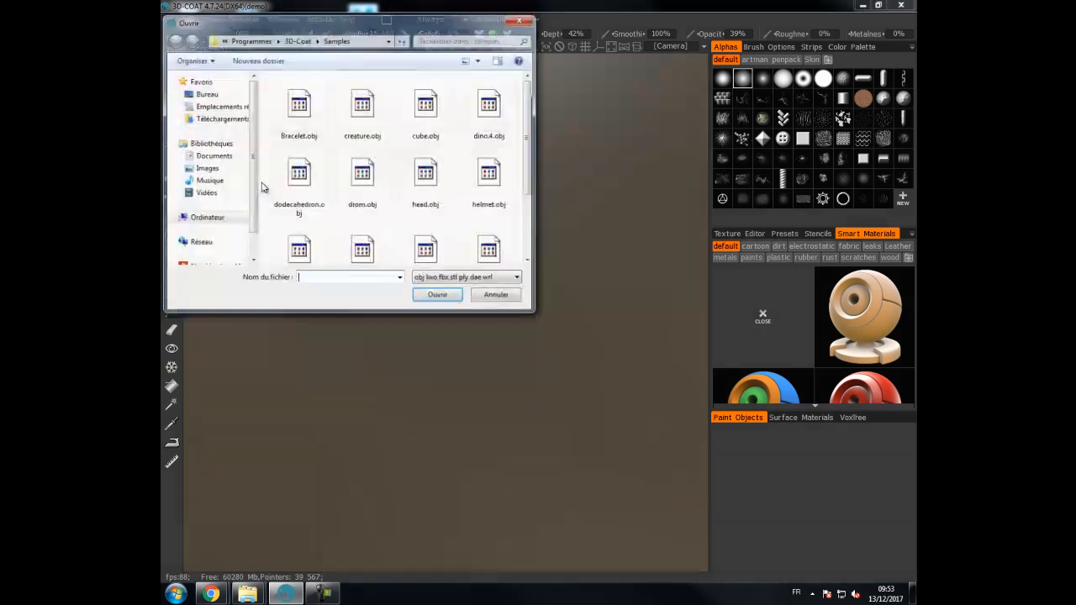
click(206, 218)
double_click(340, 139)
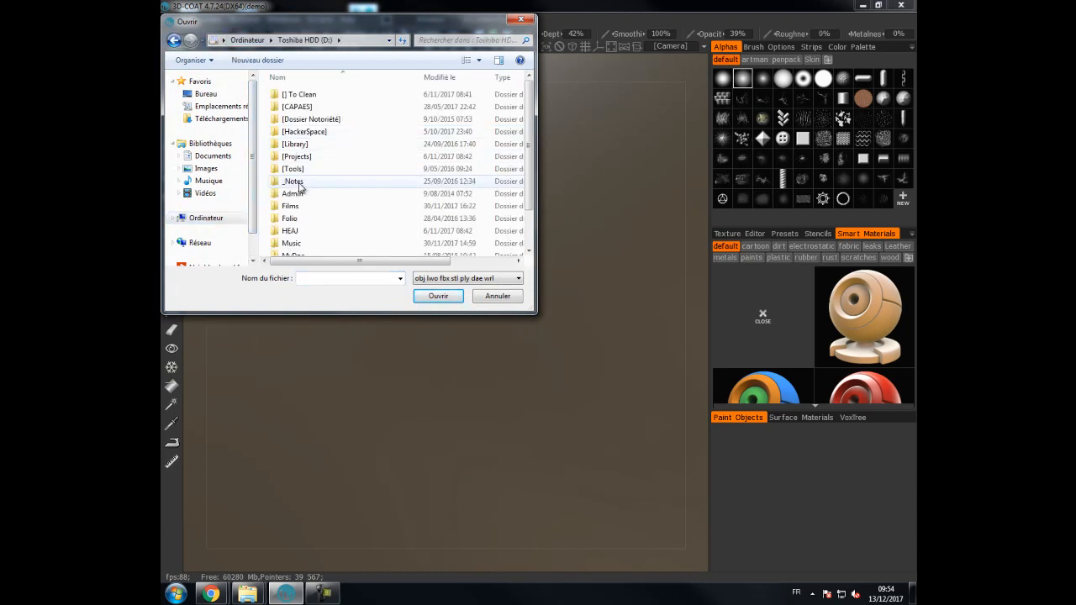
double_click(295, 230)
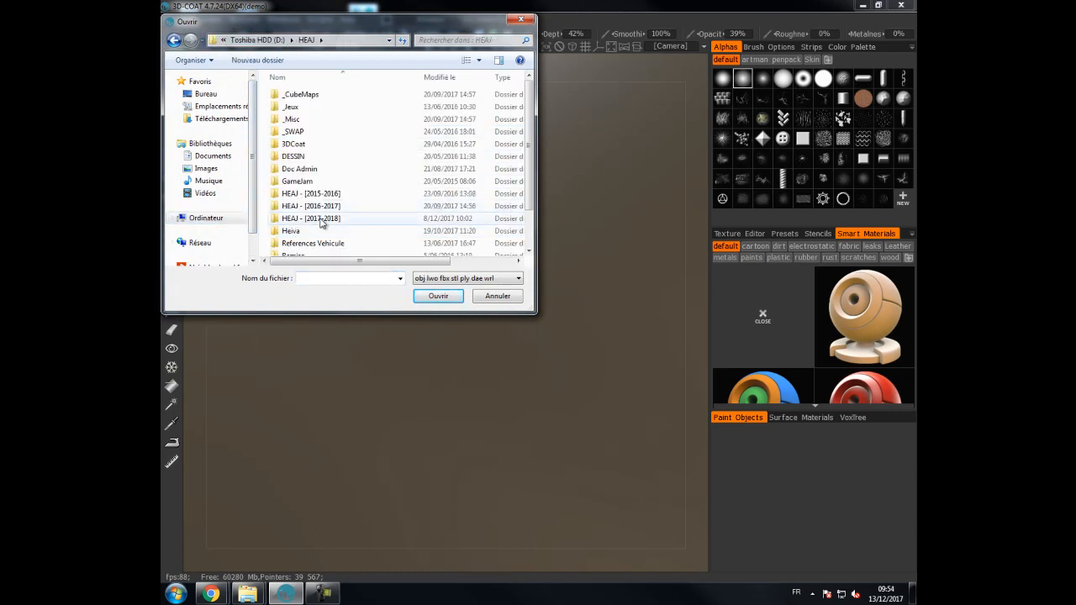
double_click(322, 219)
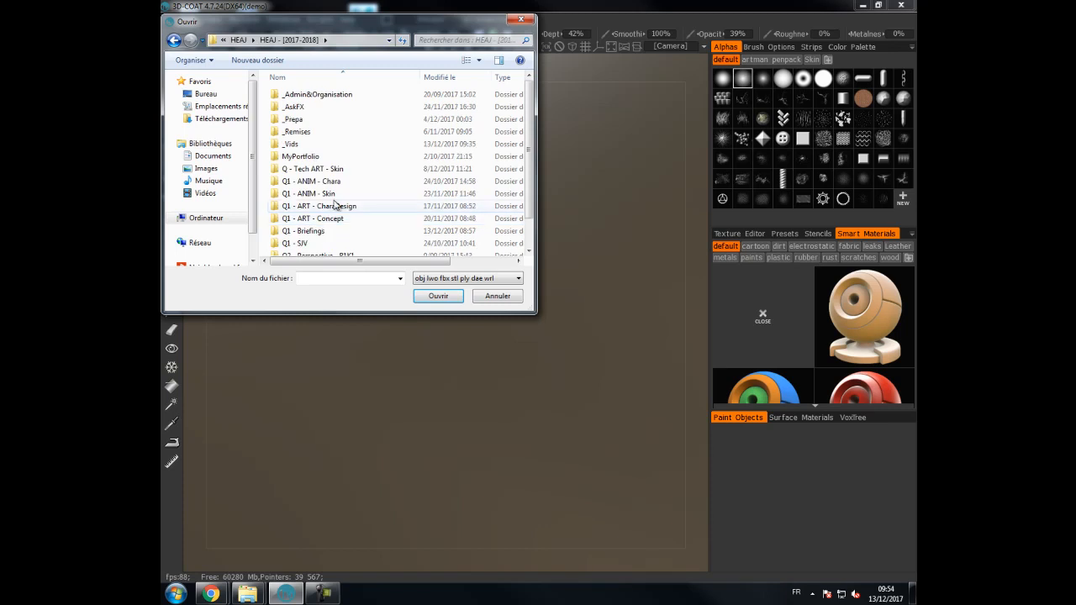
scroll(335, 205, down, 1)
double_click(328, 151)
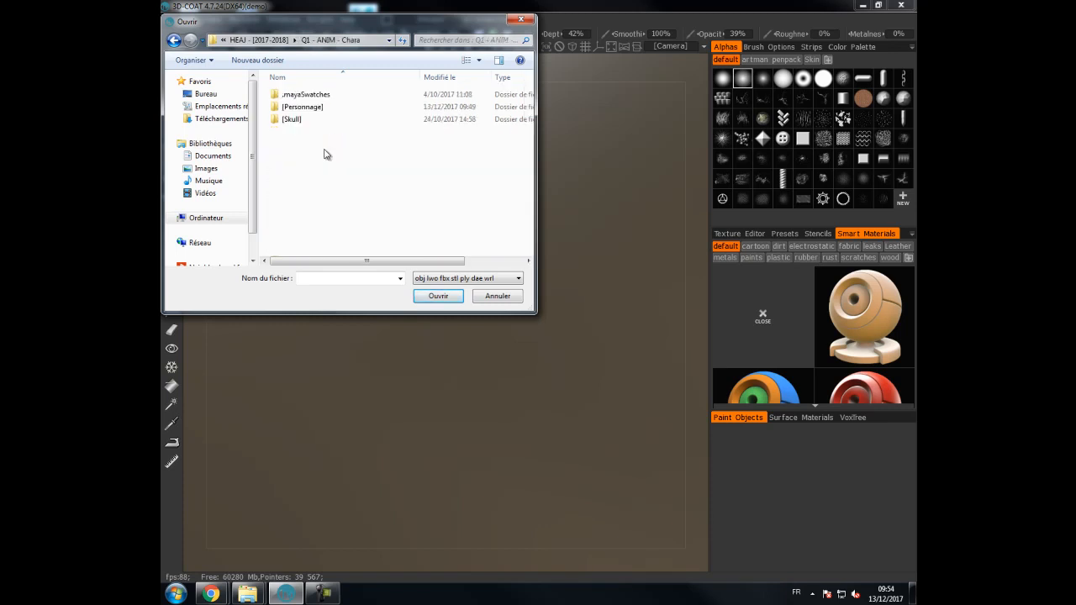
double_click(303, 107)
double_click(285, 143)
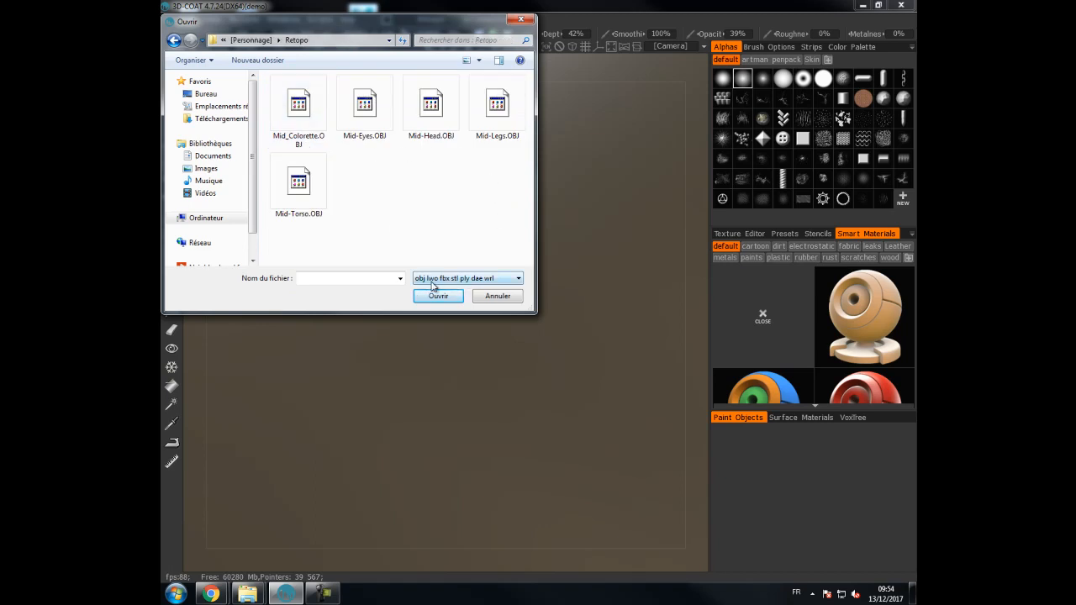
- List the folder's files with details in an enlarged, repositioned dialog and import Mid-Eyes.OBJ as the reference mesh
click(478, 60)
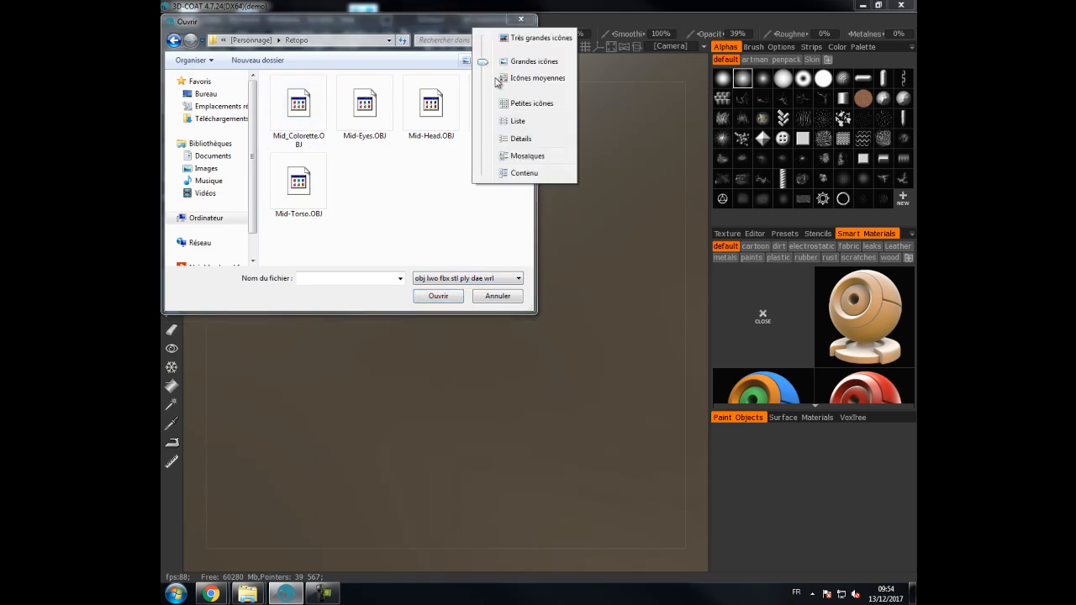
click(518, 138)
drag(537, 308, 597, 352)
drag(433, 33, 484, 102)
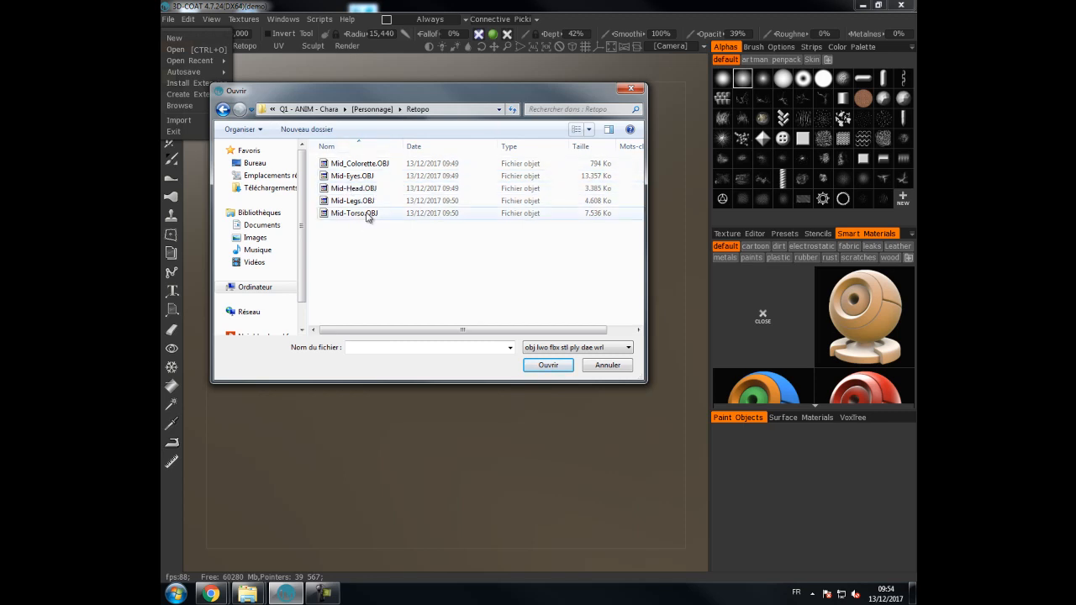
click(341, 177)
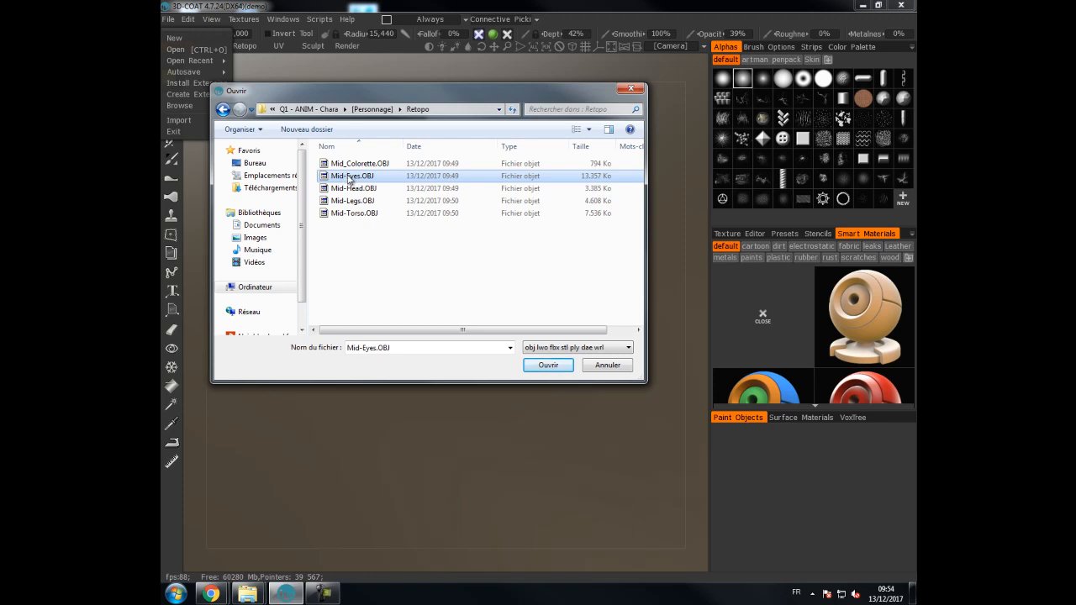
double_click(349, 177)
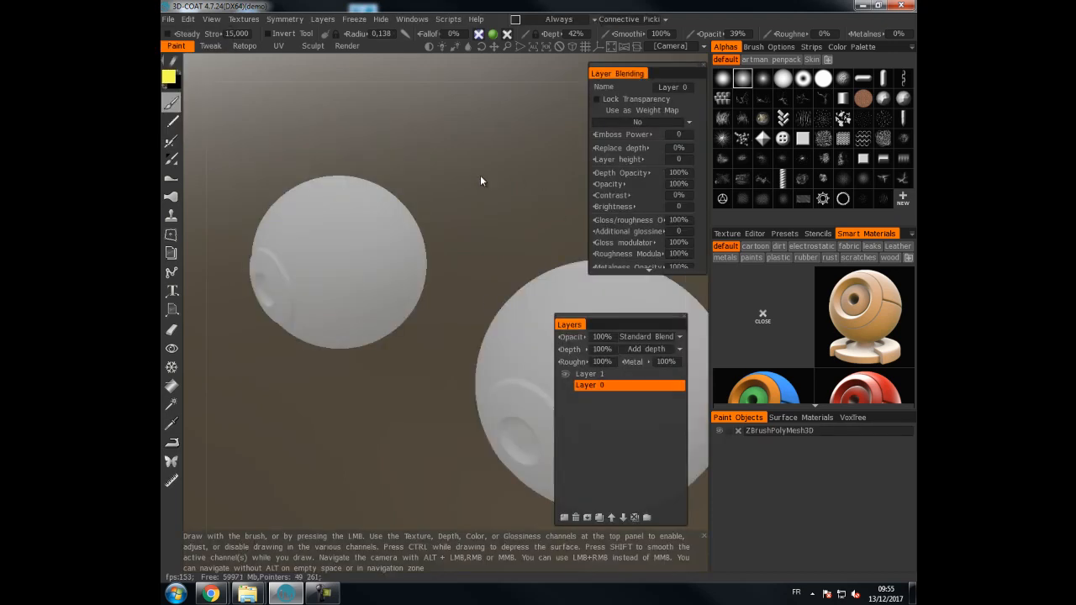
- Examine the imported eyeballs from farther away and from different angles
right_drag(482, 180, 187, 156)
right_drag(393, 157, 394, 188)
middle_drag(393, 188, 390, 128)
drag(389, 129, 417, 133)
right_drag(418, 133, 420, 144)
middle_drag(420, 144, 385, 94)
right_drag(384, 94, 410, 119)
middle_drag(409, 119, 471, 92)
right_drag(470, 92, 445, 113)
middle_drag(445, 112, 389, 93)
- Import Mid_Colorette.OBJ into the scene as an additional object
click(168, 19)
click(168, 18)
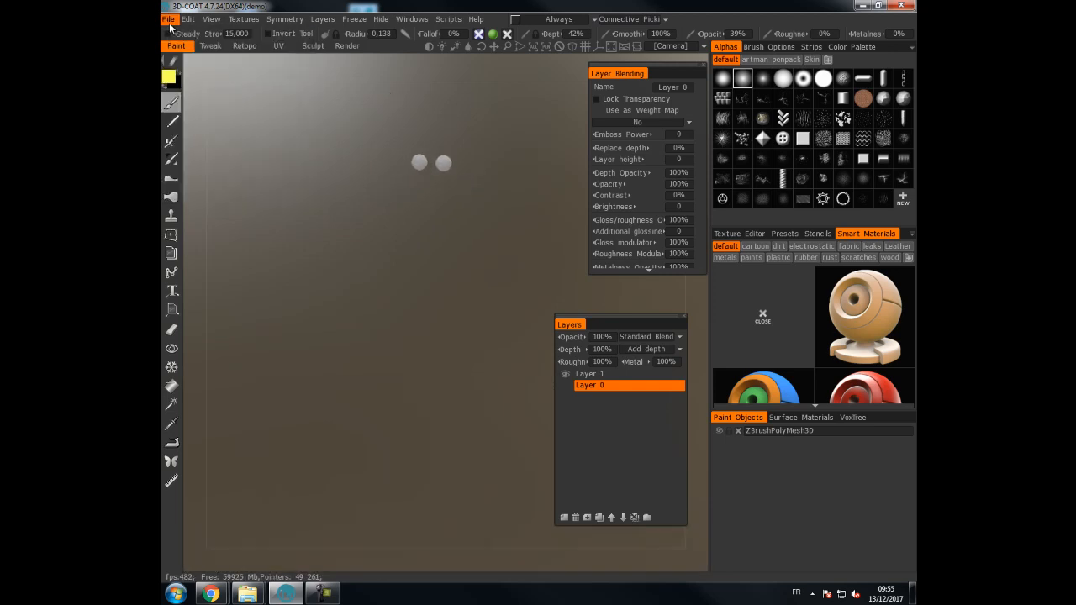
click(168, 19)
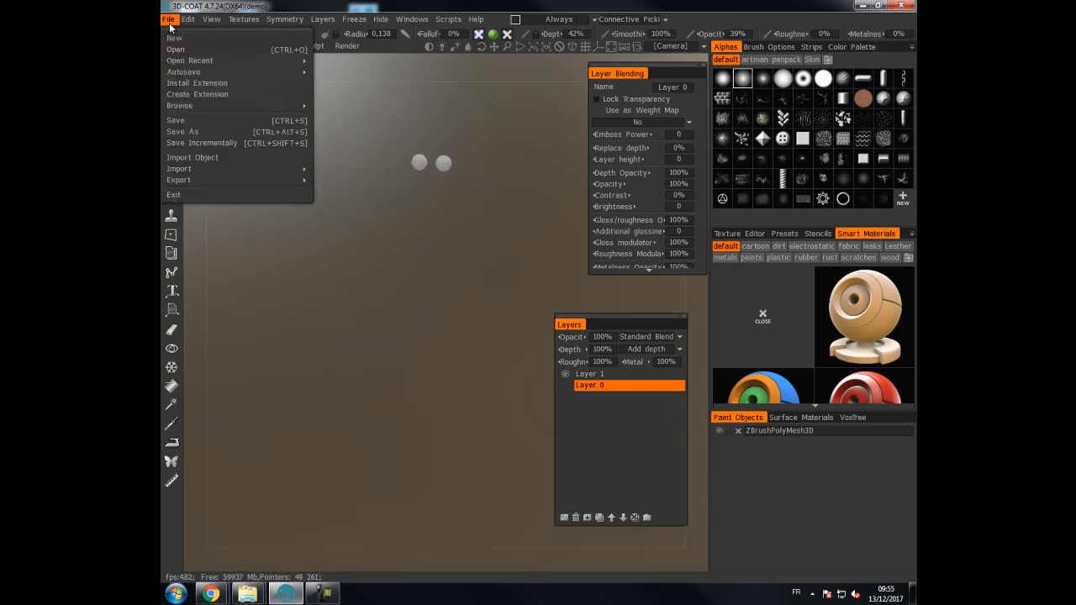
click(192, 157)
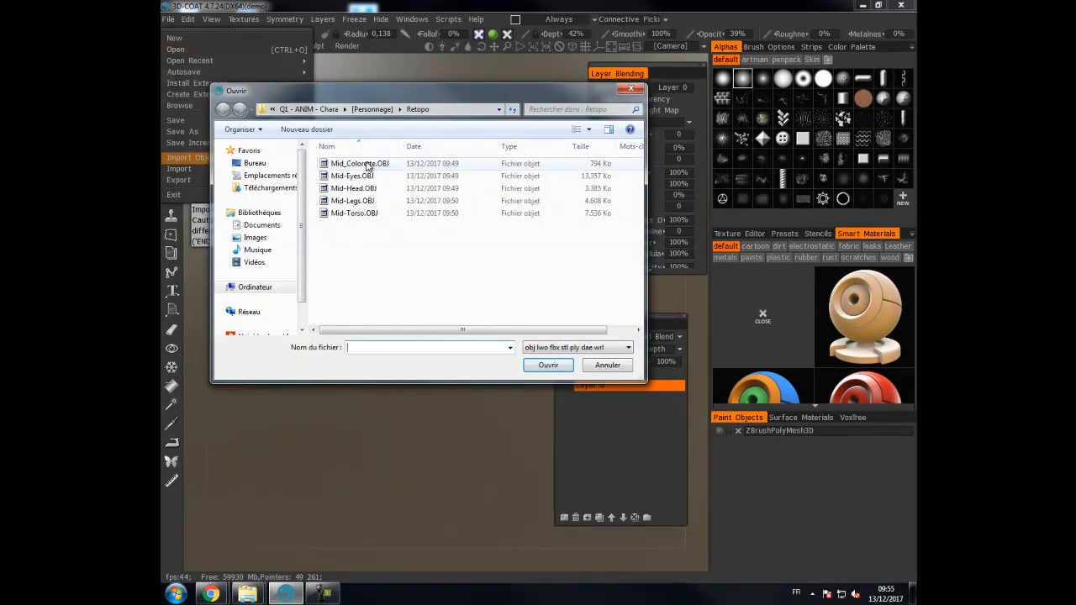
double_click(366, 165)
- Import Mid-Head.OBJ into the scene as an additional object
click(169, 19)
click(183, 158)
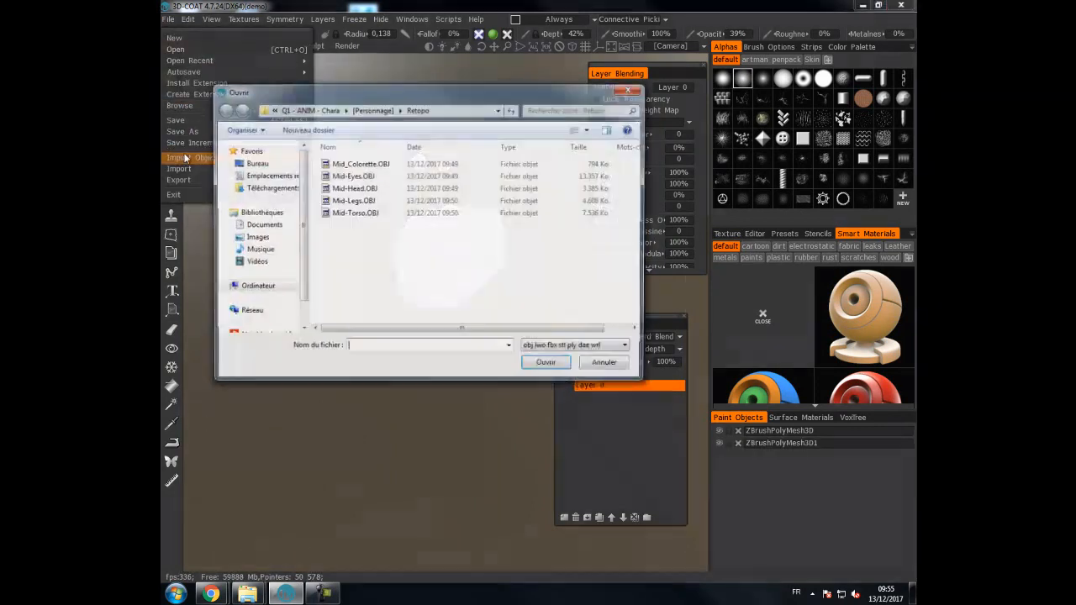
click(351, 190)
double_click(352, 189)
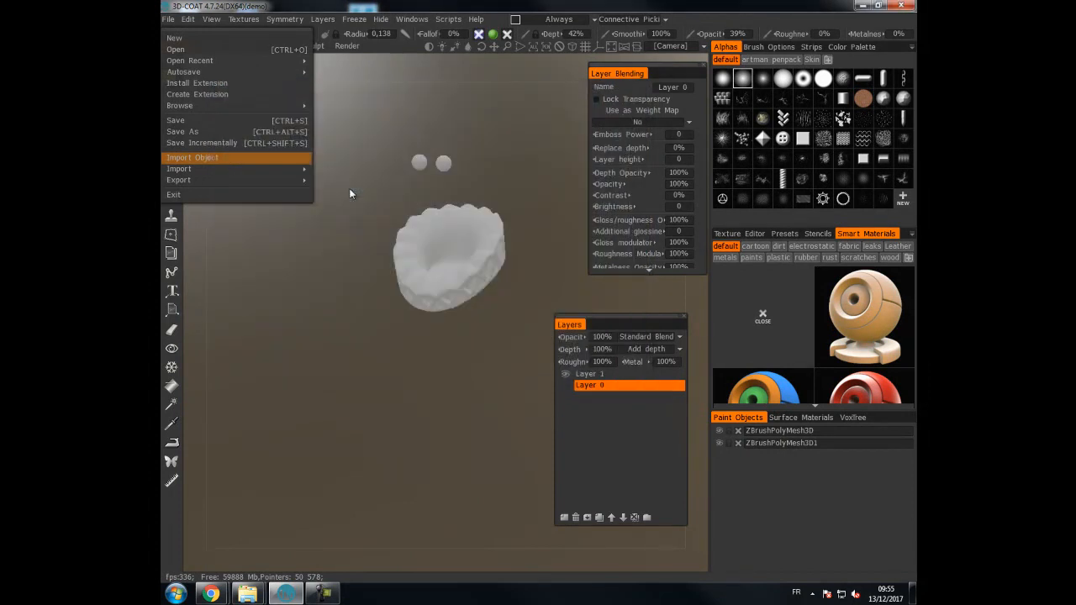
- Import Mid-Torso.OBJ into the scene as an additional object
click(166, 21)
click(187, 157)
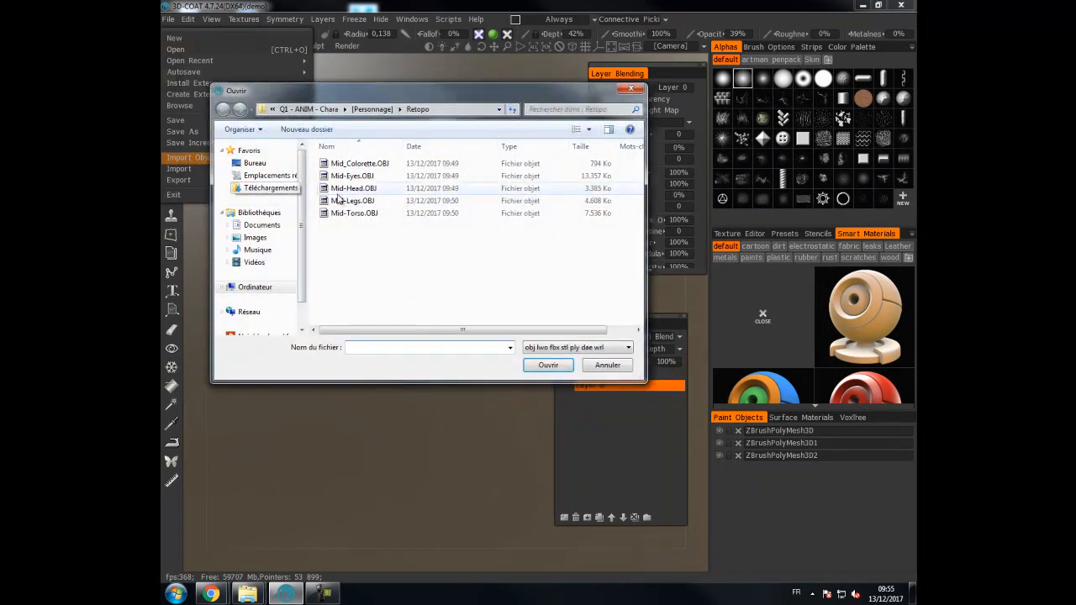
double_click(352, 202)
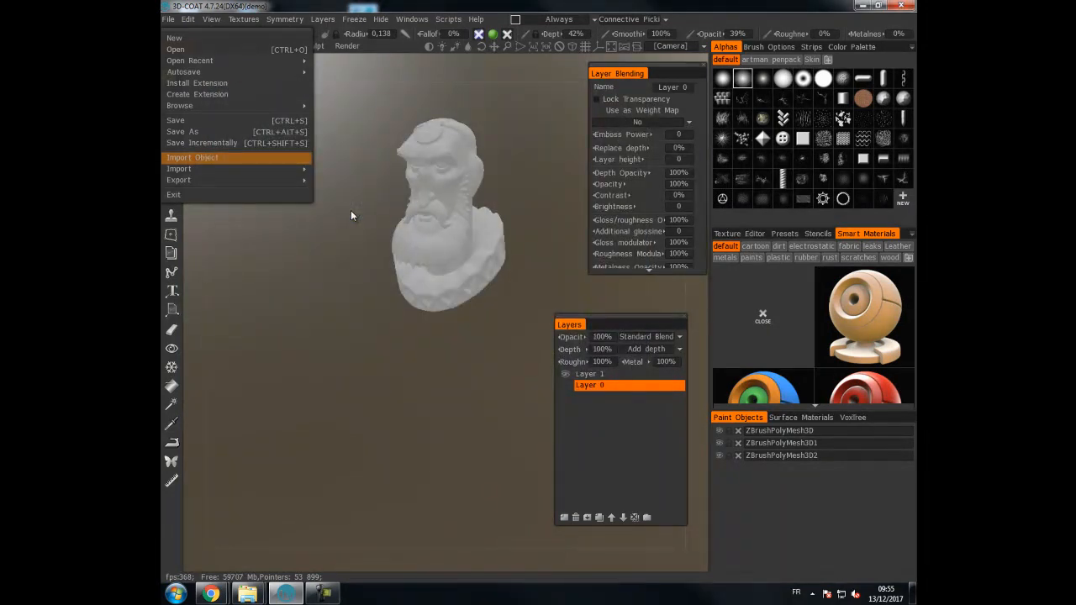
- Import Mid-Legs.OBJ into the scene to complete the character
click(169, 18)
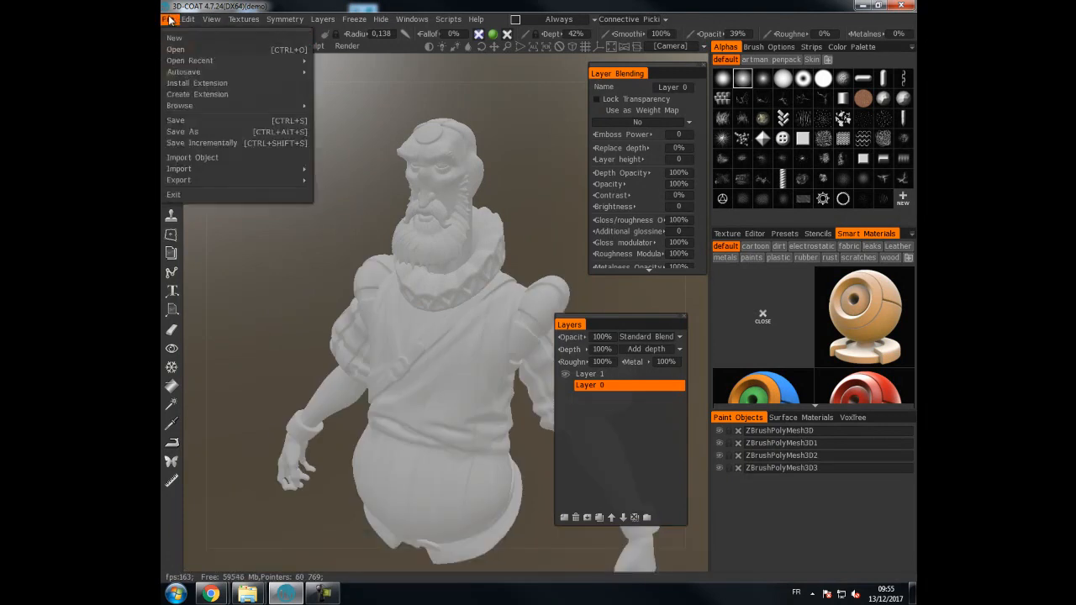
click(202, 157)
double_click(353, 200)
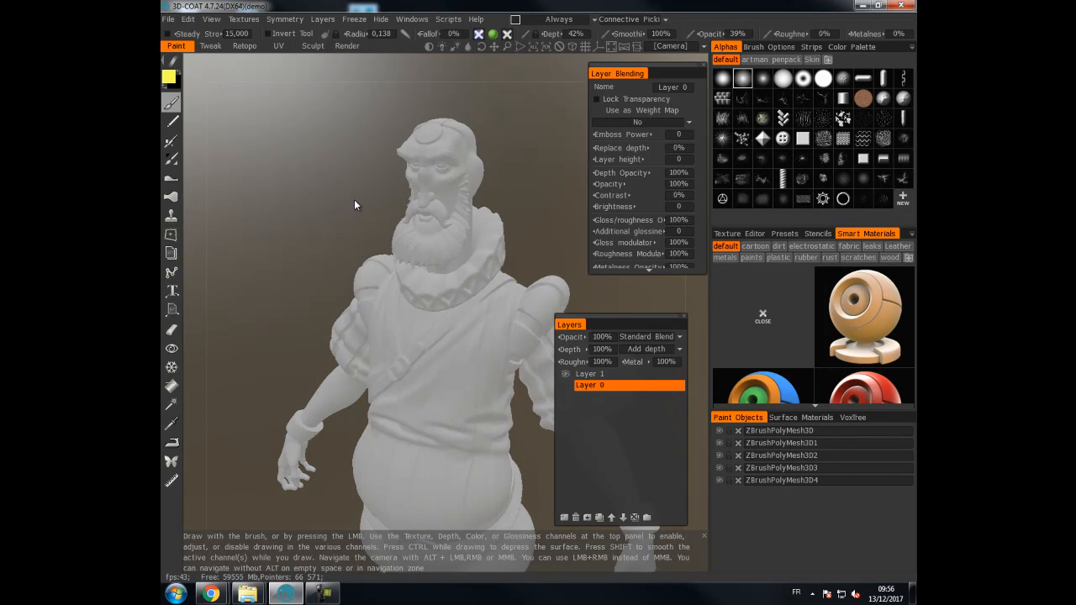
- Switch to the Retopo workspace with the whole character, from head to boots, framed in the viewport
drag(310, 217, 306, 190)
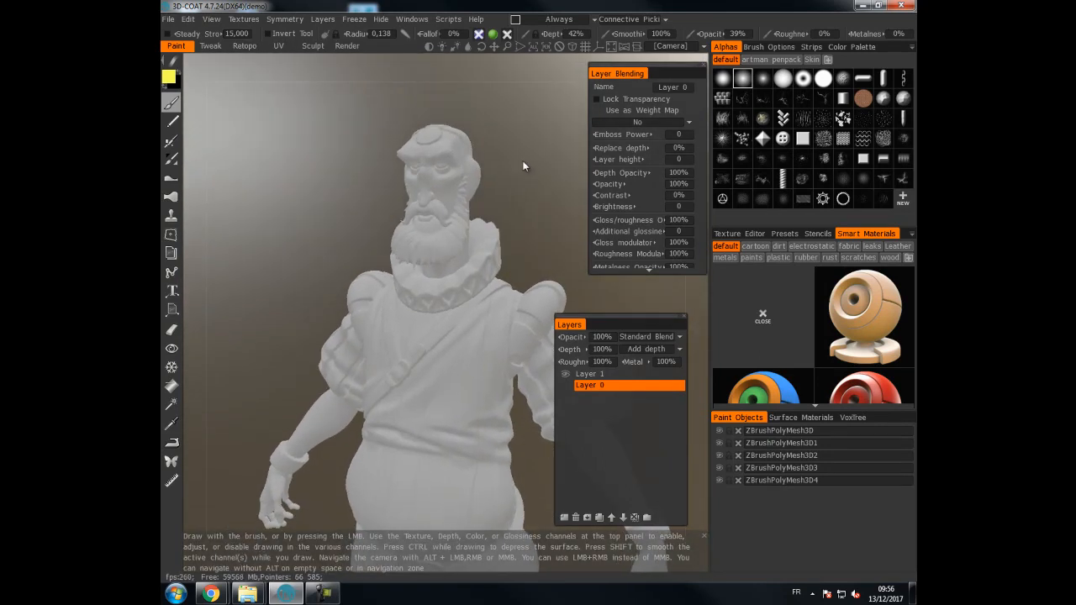
drag(493, 84, 238, 232)
drag(310, 87, 246, 58)
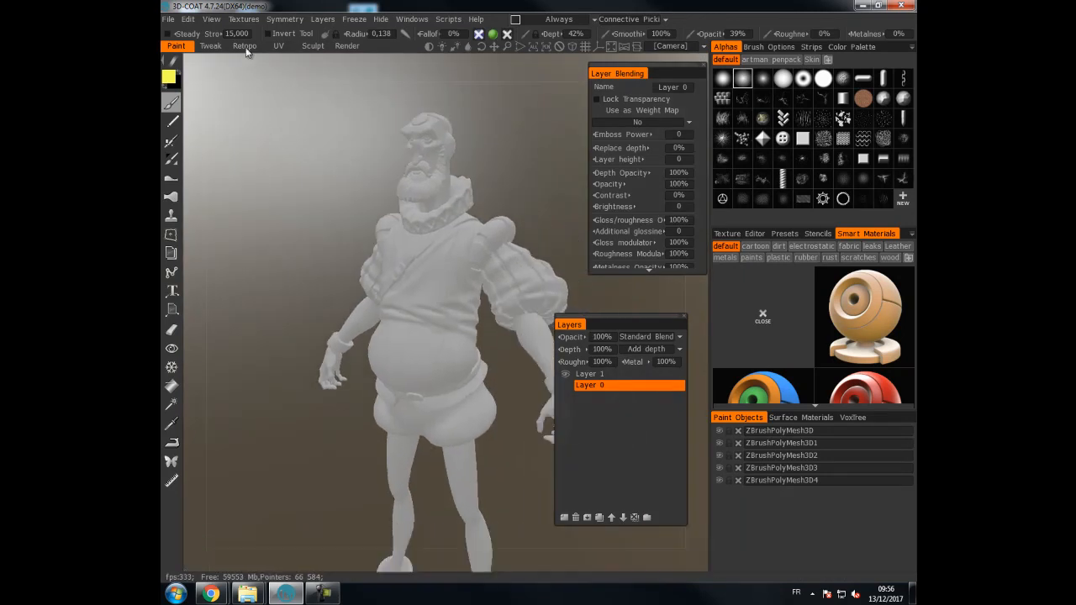
click(245, 46)
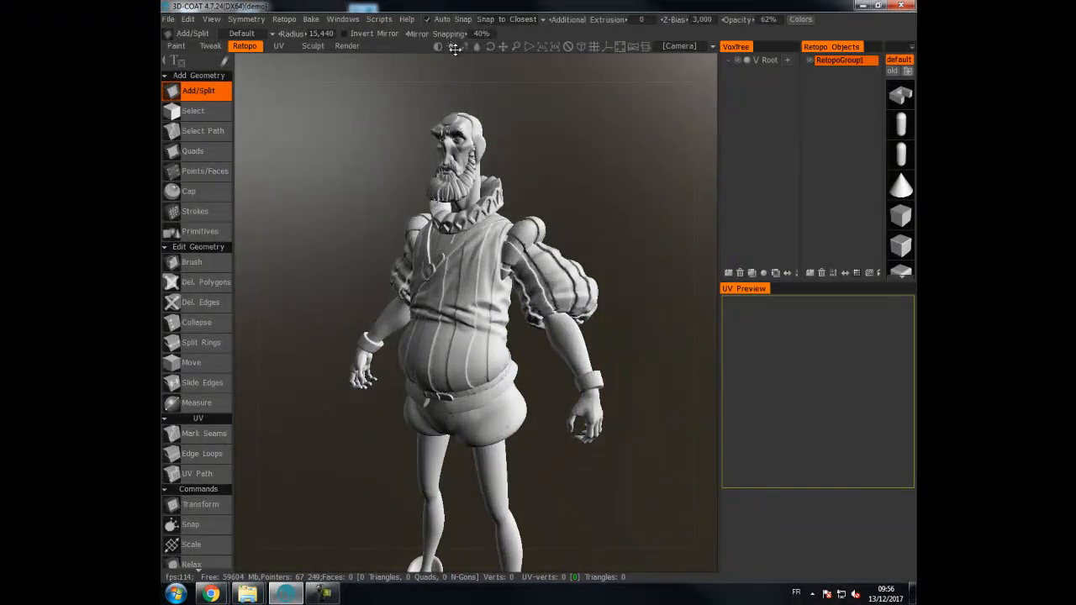
drag(436, 49, 436, 49)
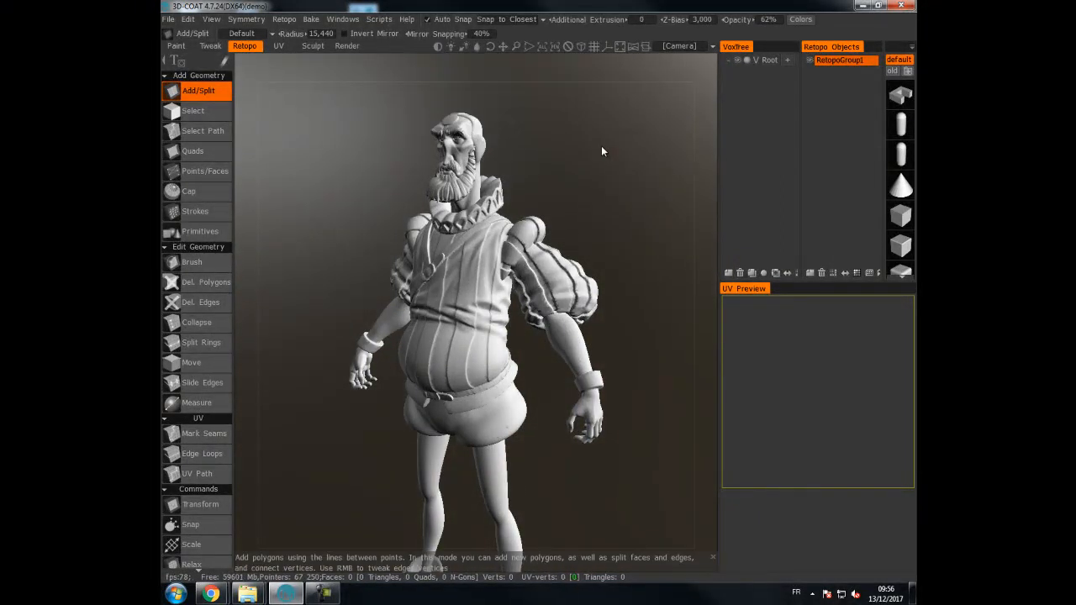
key(2)
drag(613, 152, 375, 124)
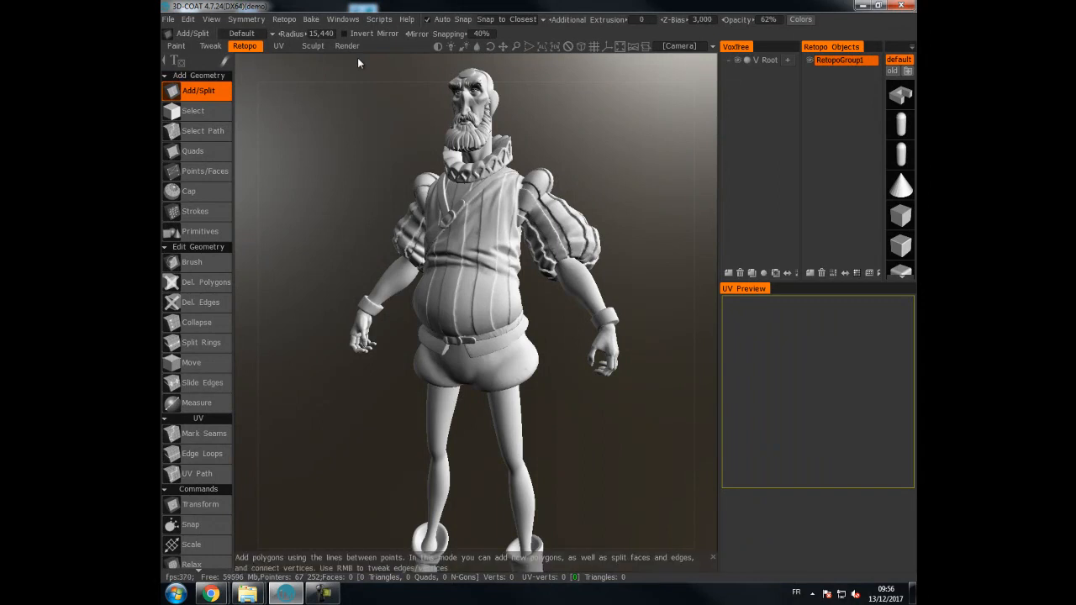
drag(565, 129, 746, 128)
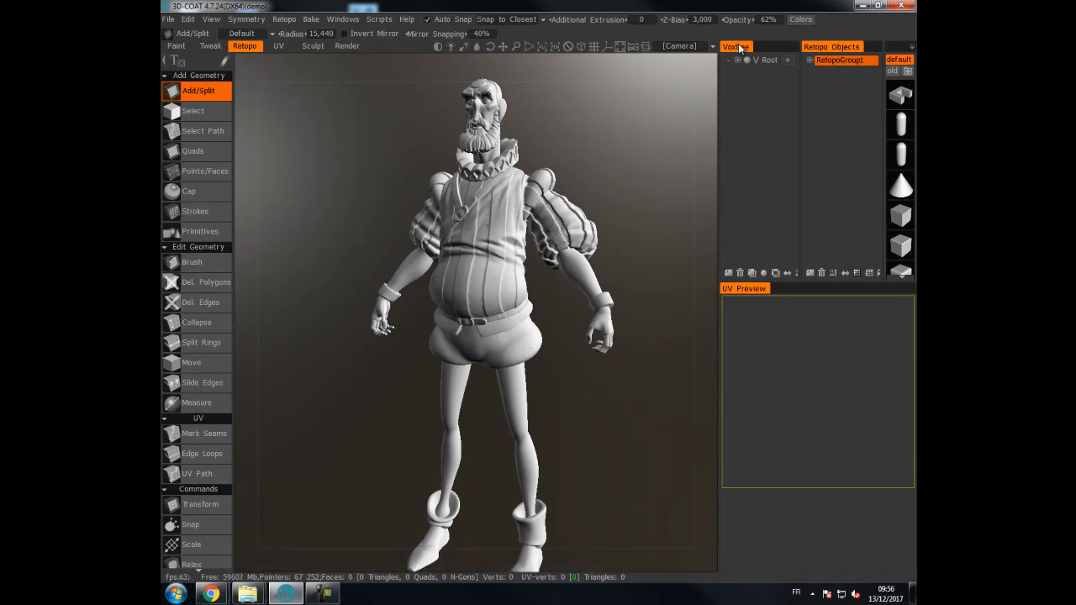
- Undock and close the VoxTree and RtpModels panels in the Retopo workspace
drag(739, 48, 594, 86)
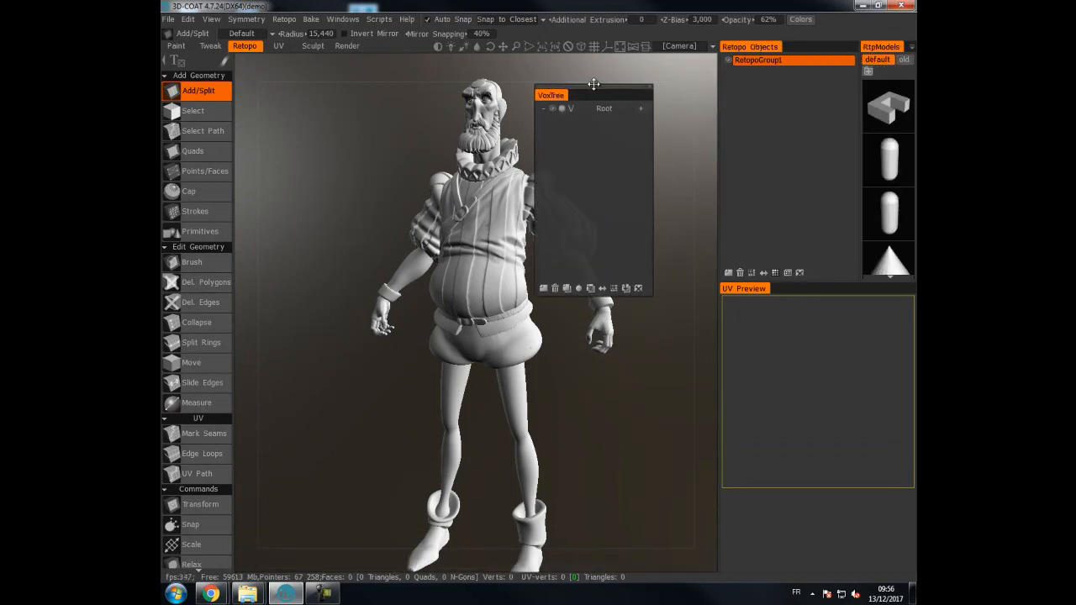
click(652, 84)
drag(881, 48, 433, 120)
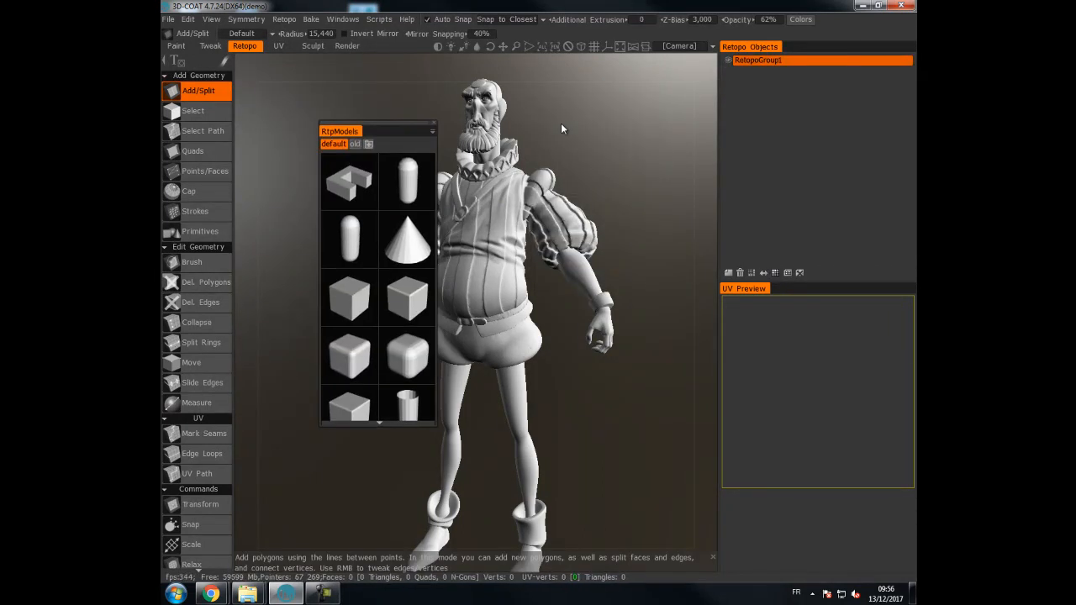
click(434, 126)
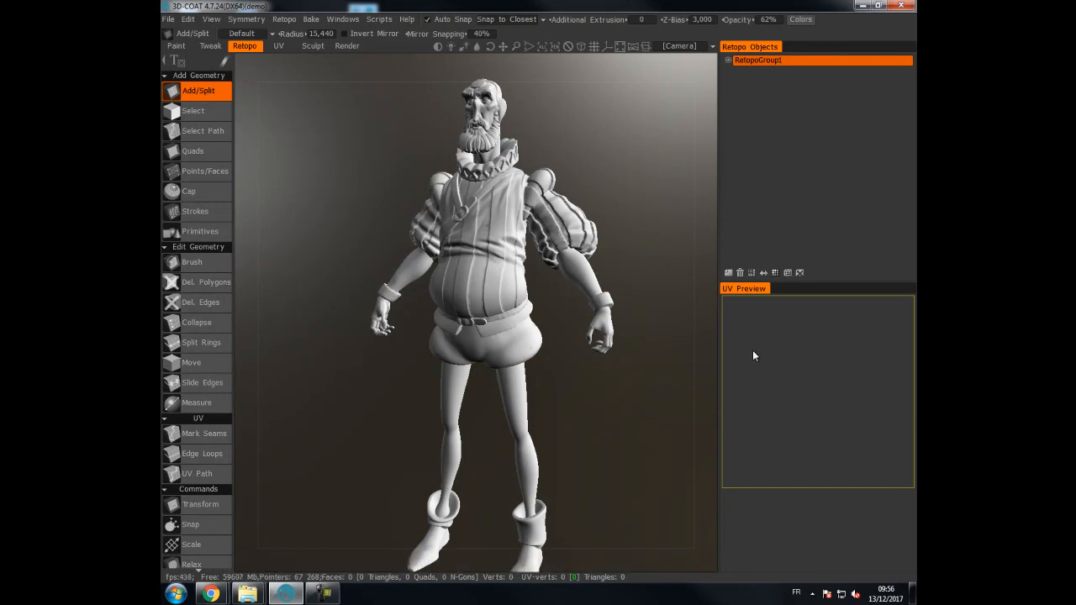
click(798, 61)
- Add the Paint Objects panel to the workspace, docked beside Retopo Objects, and widen it to make the object names more readable
click(343, 16)
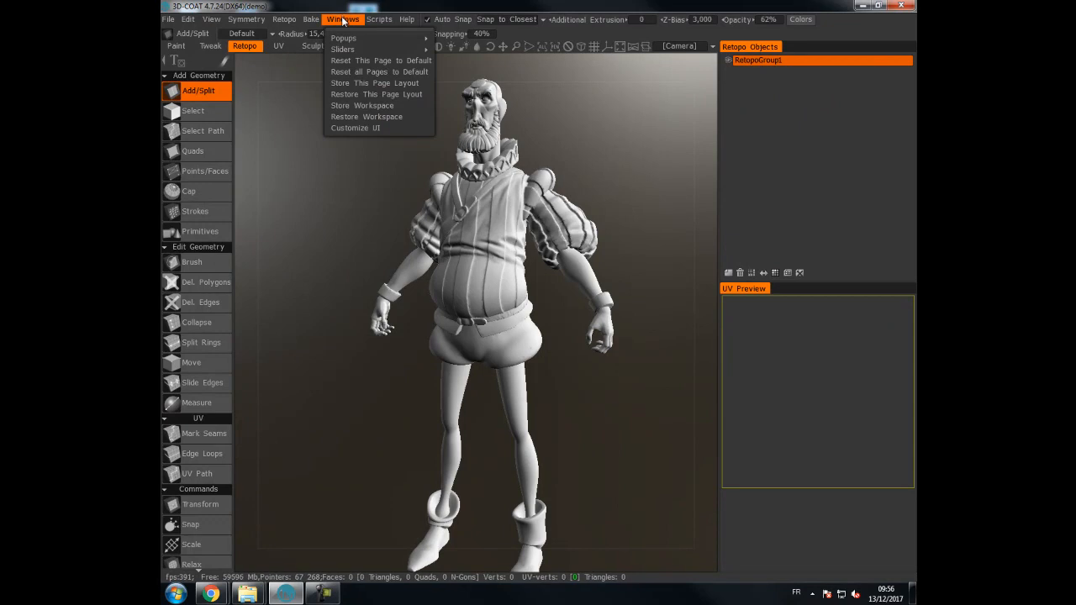
mouse_move(378, 38)
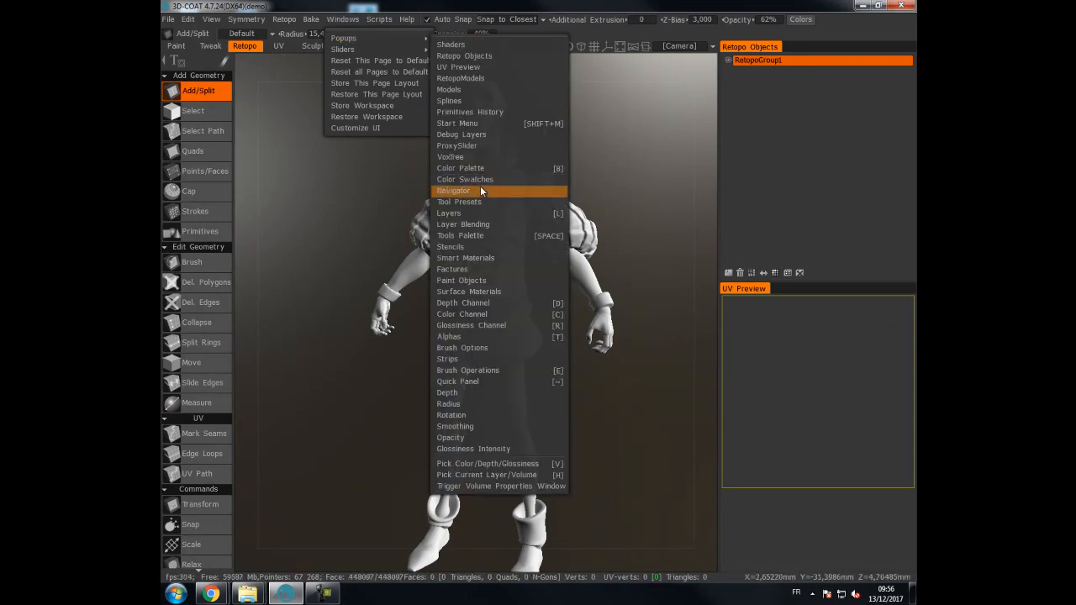
click(485, 280)
drag(185, 56, 811, 80)
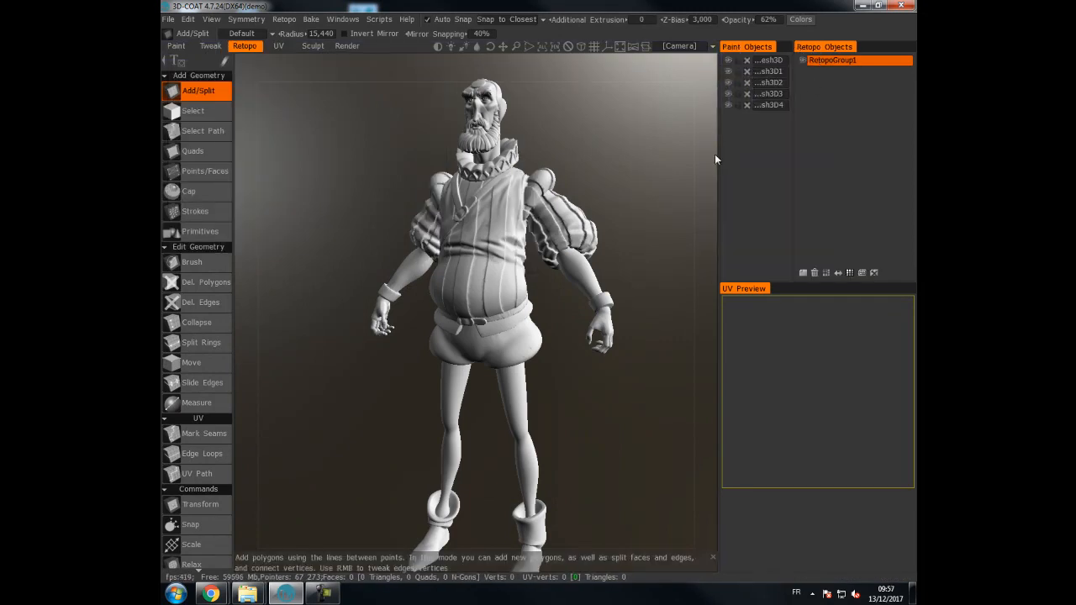
drag(793, 156, 821, 157)
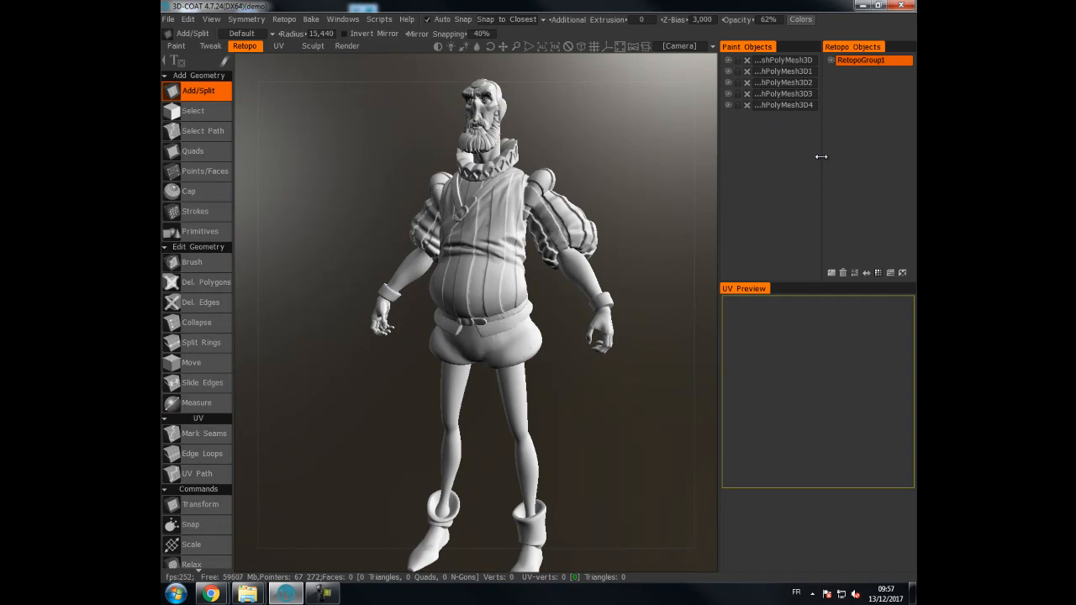
- Hide and show the second, third and fourth paint objects in turn to identify which body part each one is
click(728, 72)
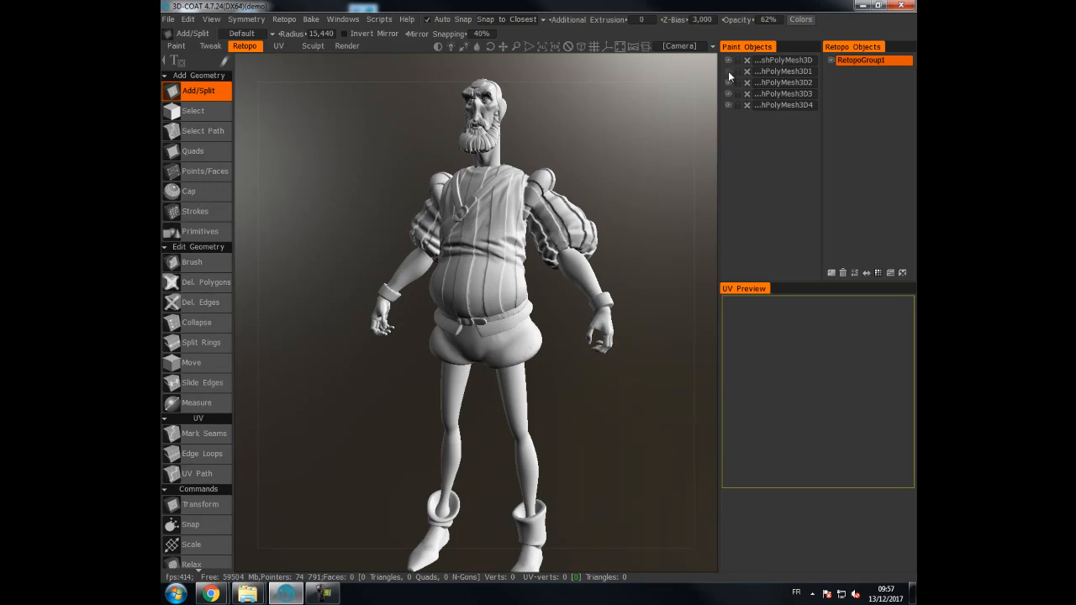
click(728, 72)
click(729, 83)
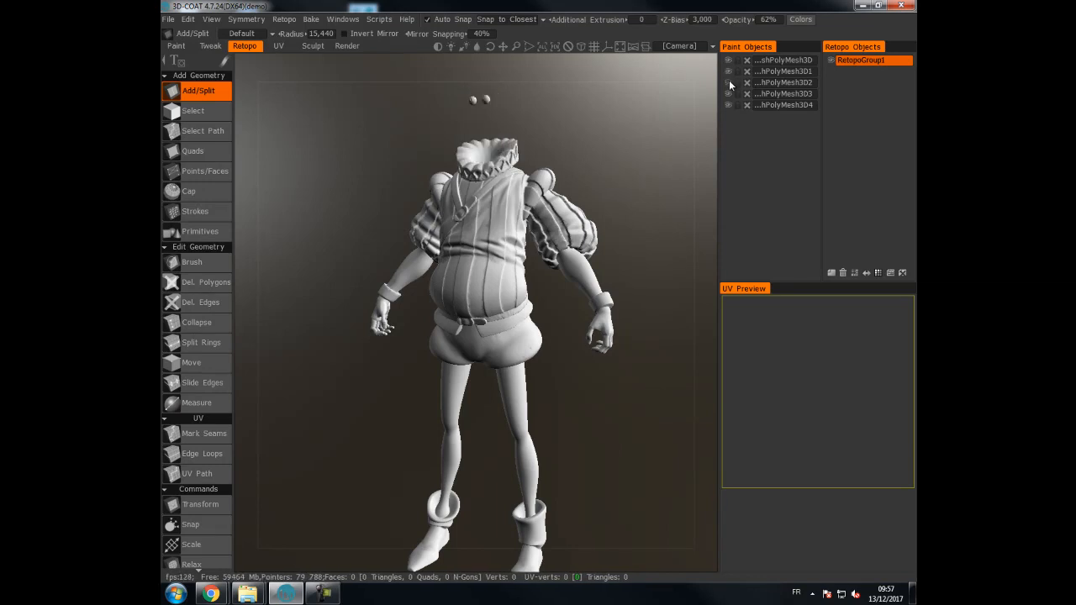
click(728, 83)
click(728, 93)
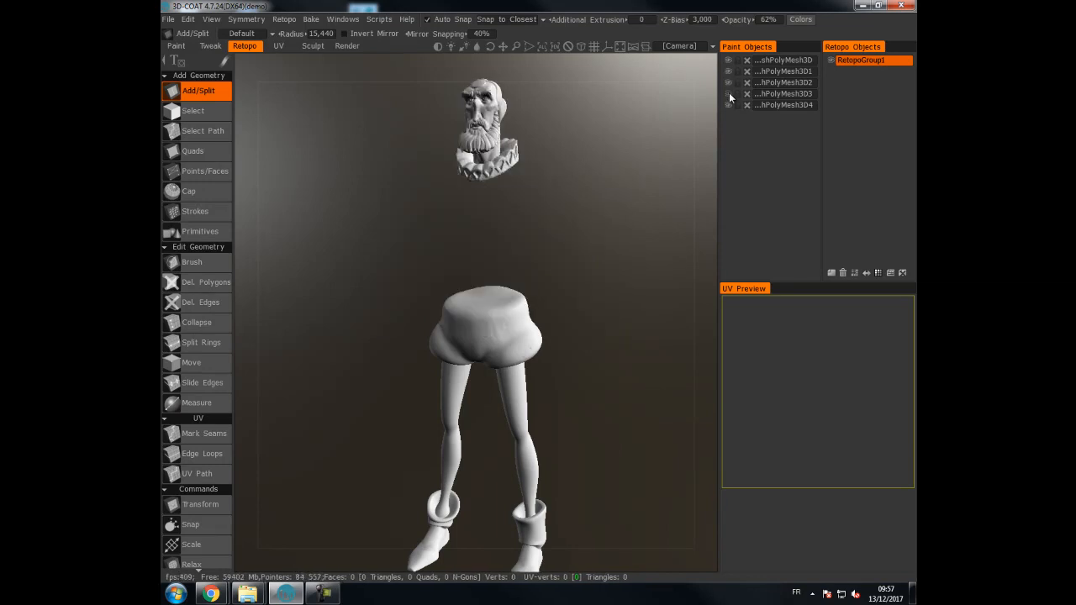
click(728, 94)
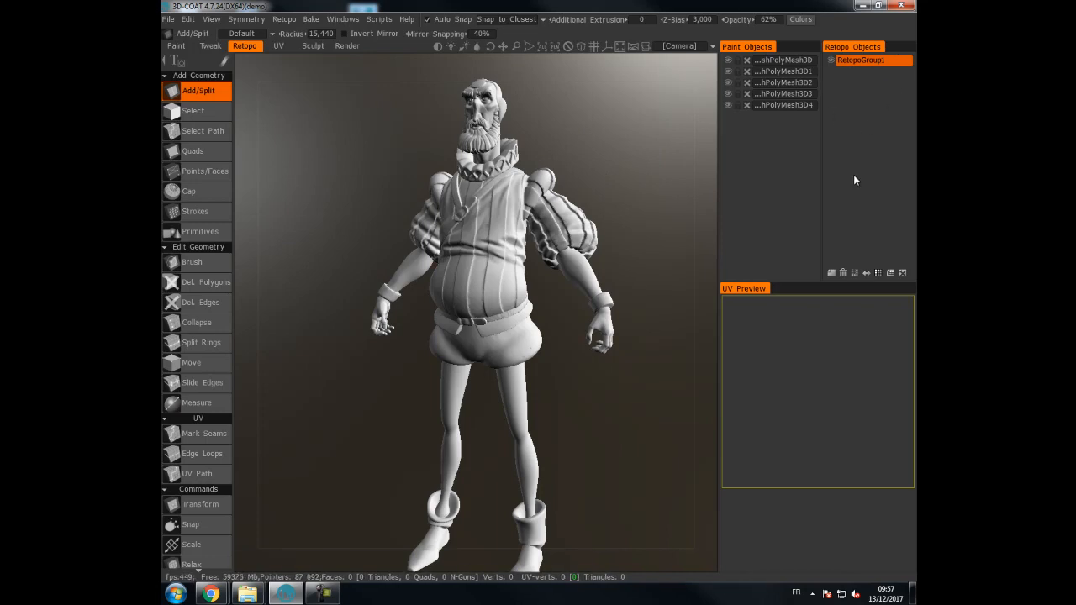
- Rename the first paint object as m_Eyes and the second as m_Colorette
double_click(770, 62)
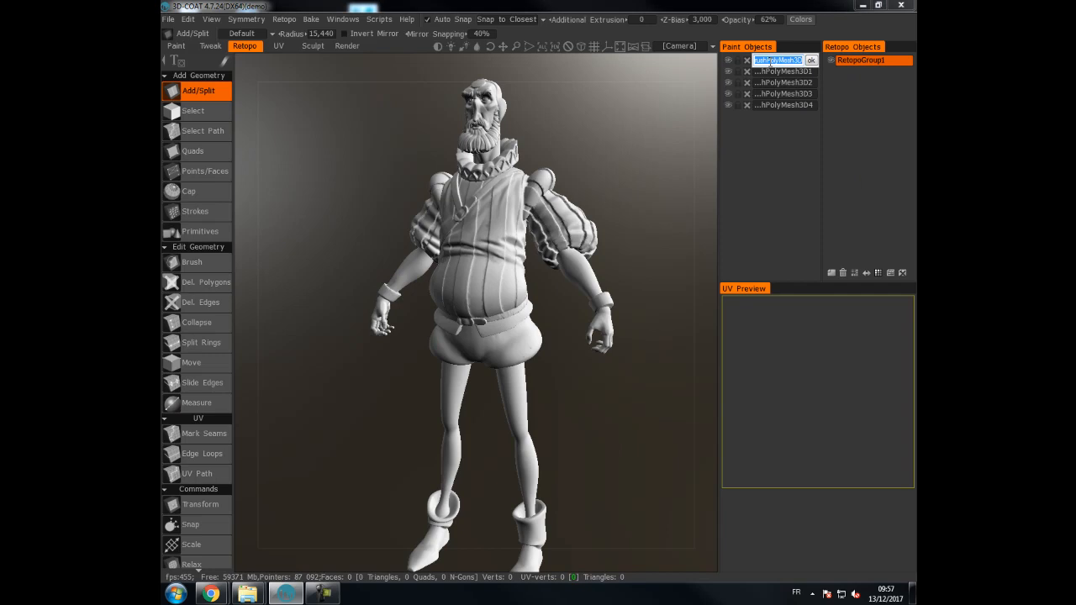
text(m_Eyes)
key(Return)
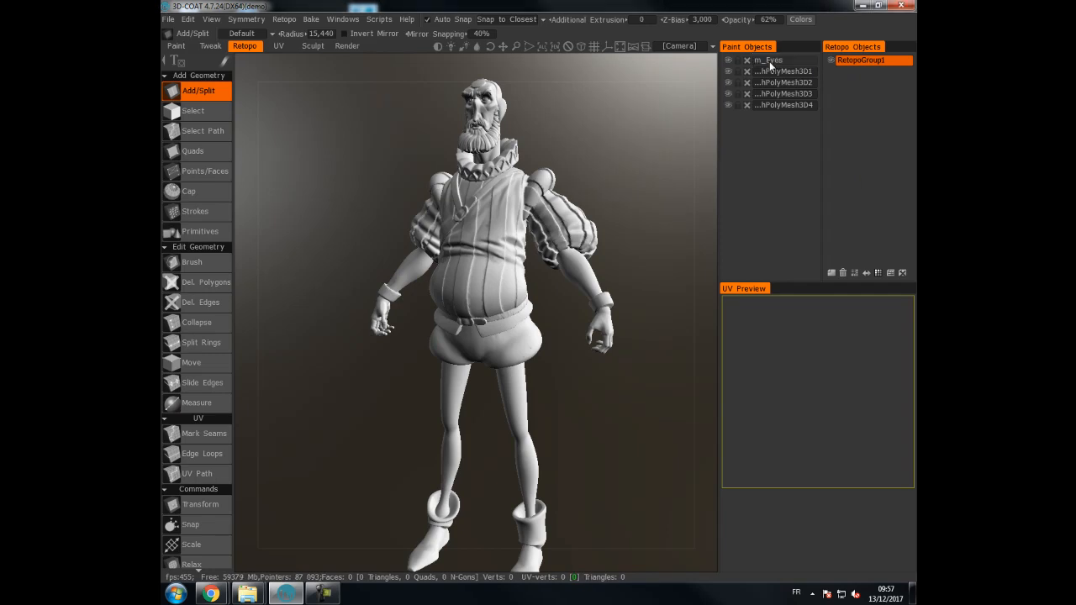
double_click(766, 72)
text(m_Color)
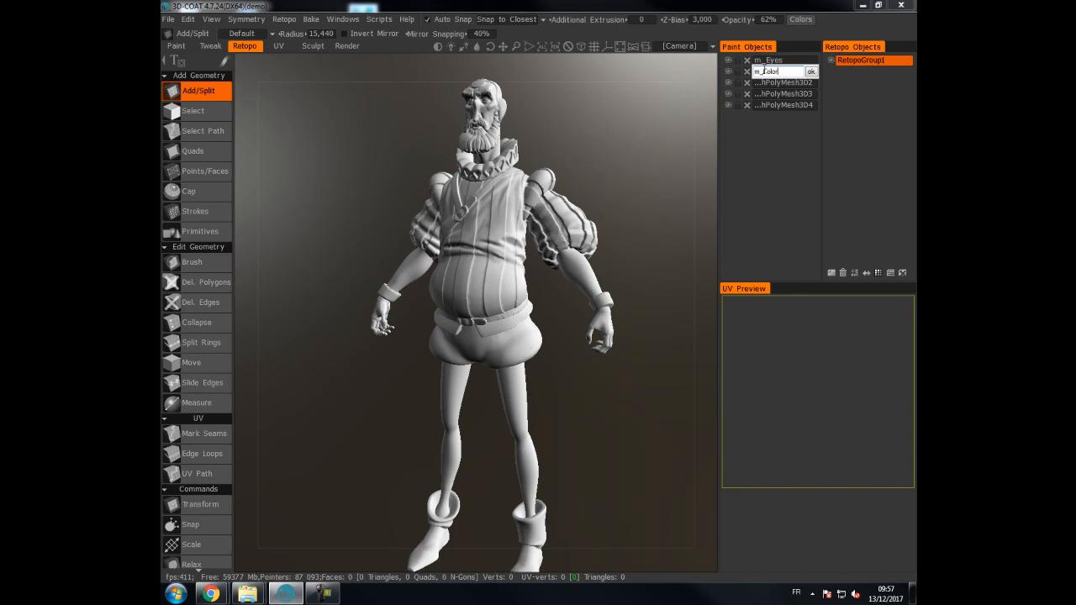
text(ette)
key(Return)
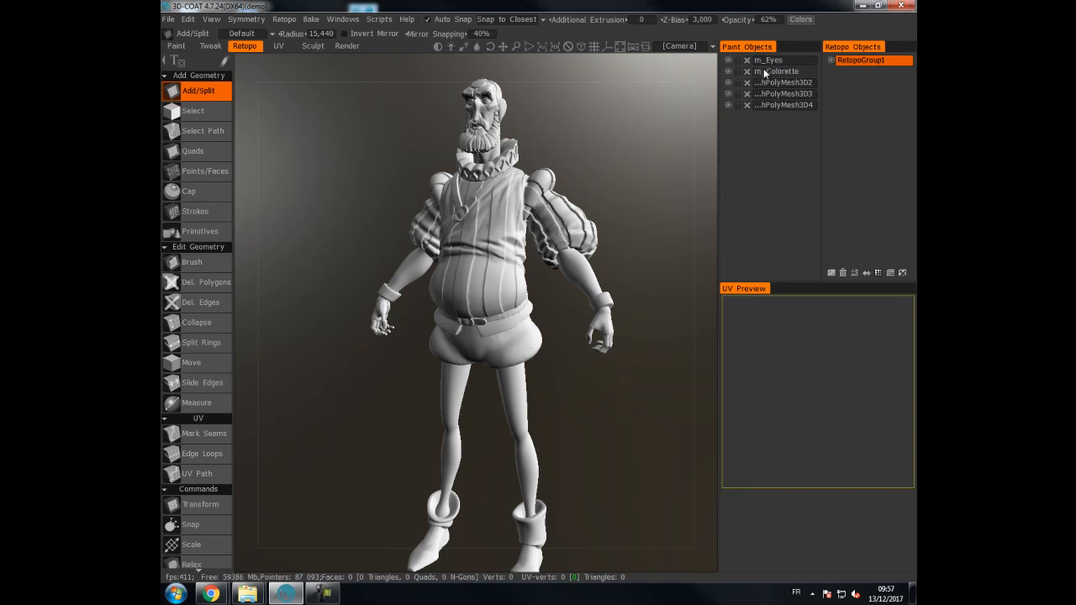
- Rename the third paint object as m_Head and the fourth as m_Torso
double_click(775, 84)
text(m_Head)
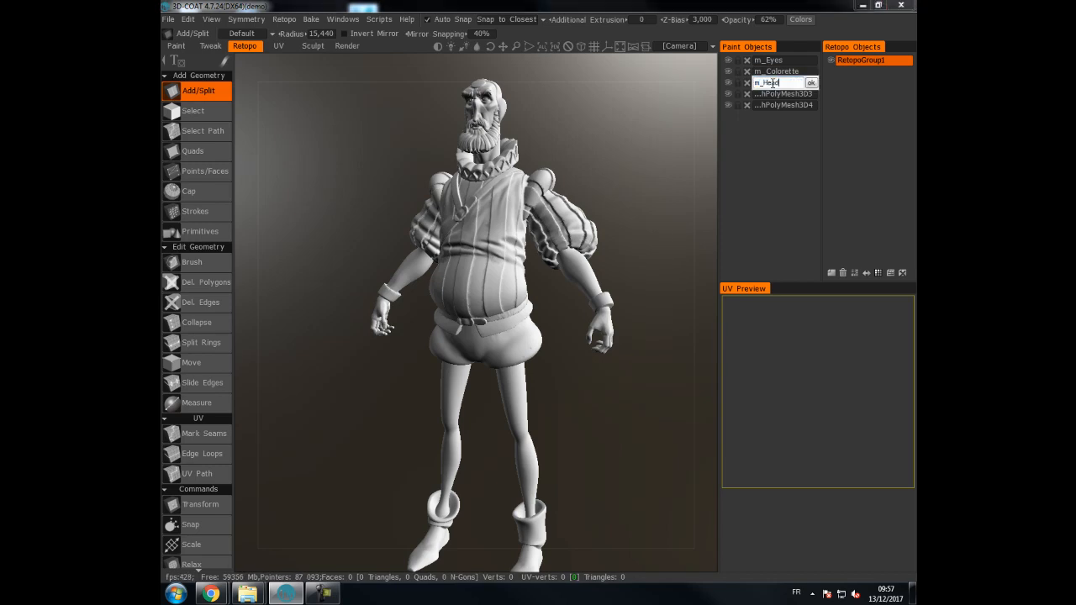
key(Return)
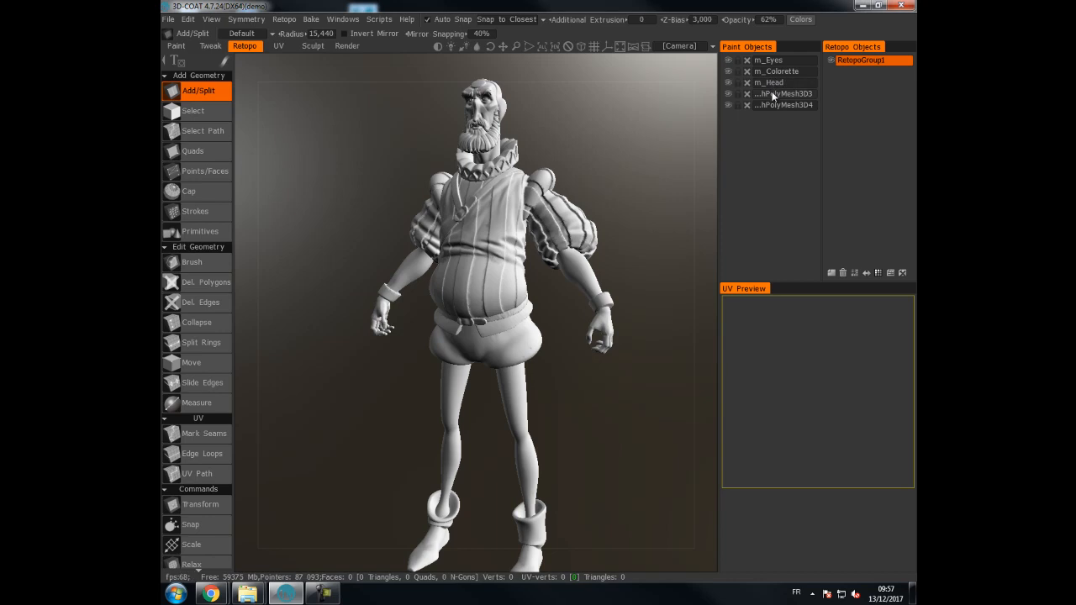
double_click(752, 96)
text(m_Torso)
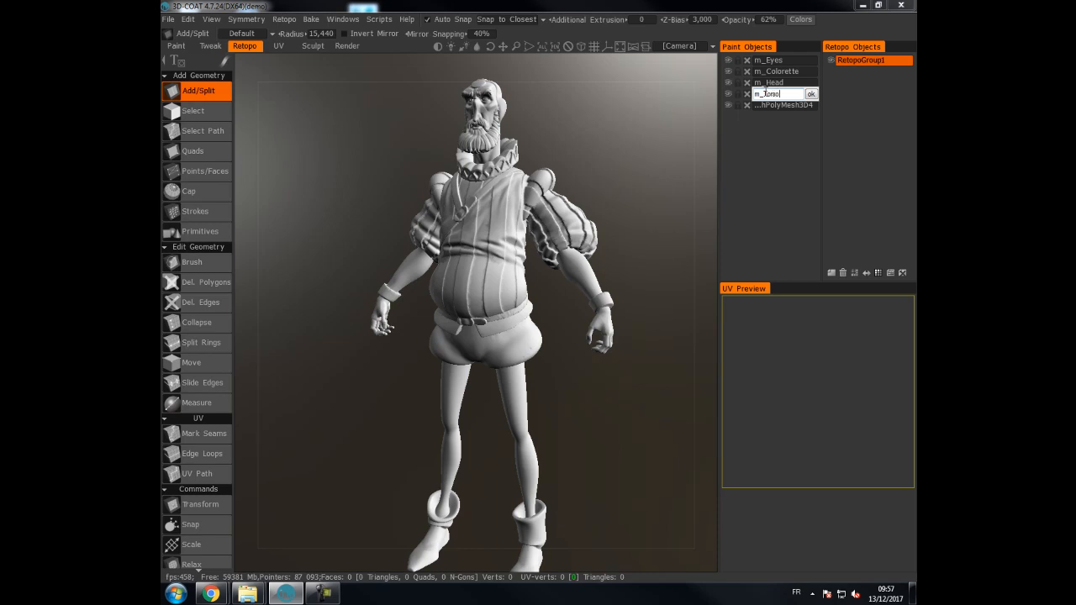
key(Return)
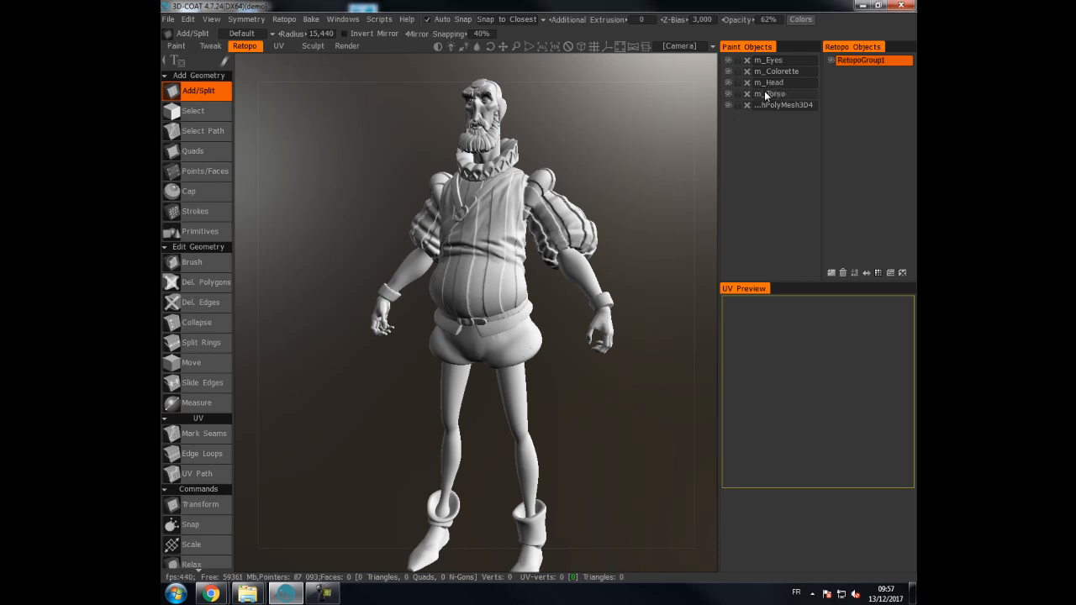
- Check the last paint object by briefly hiding it, and rename it as m_Leg
click(731, 105)
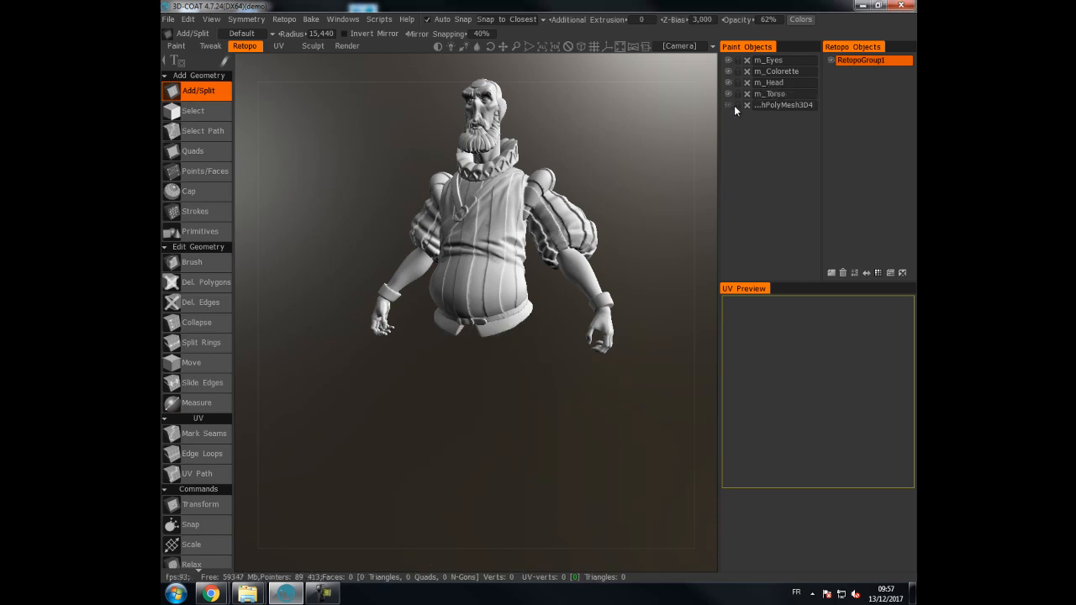
click(732, 105)
double_click(773, 106)
text(m)
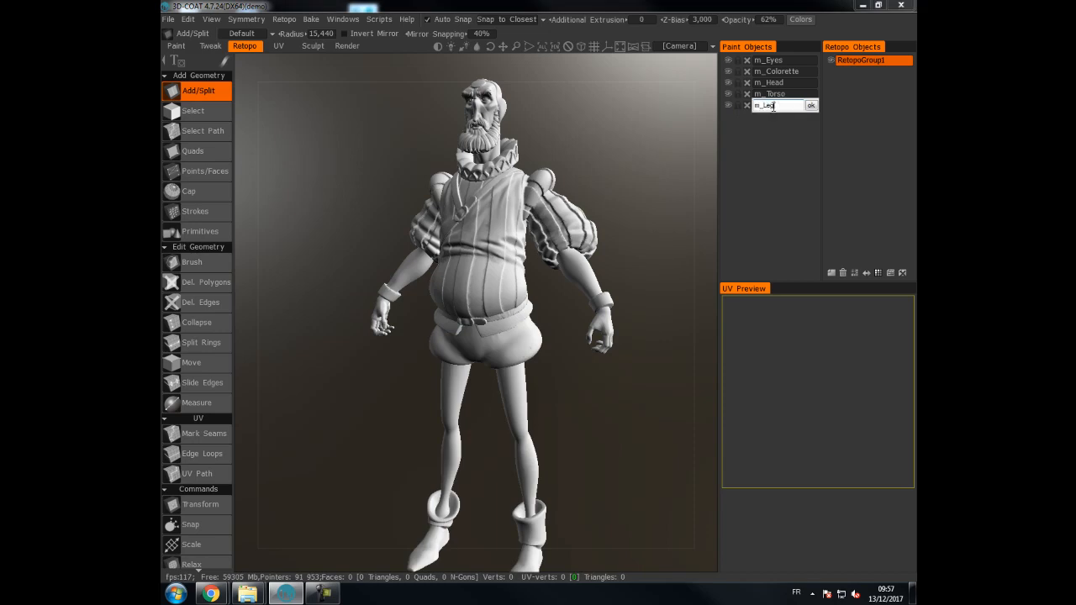
text(_Leg)
key(Return)
- Save the scene as a 3b file named Retopo in D:, HEAJ, HEAJ - [2017-2018], Q1 - ANIM - Chara, [Personnage], Retopo
click(169, 19)
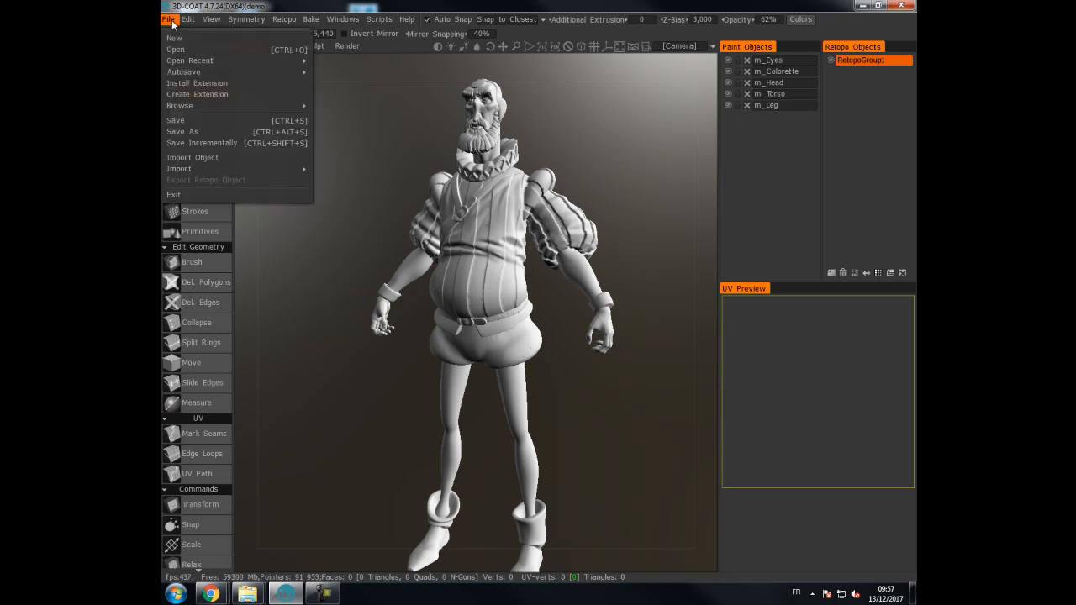
click(195, 132)
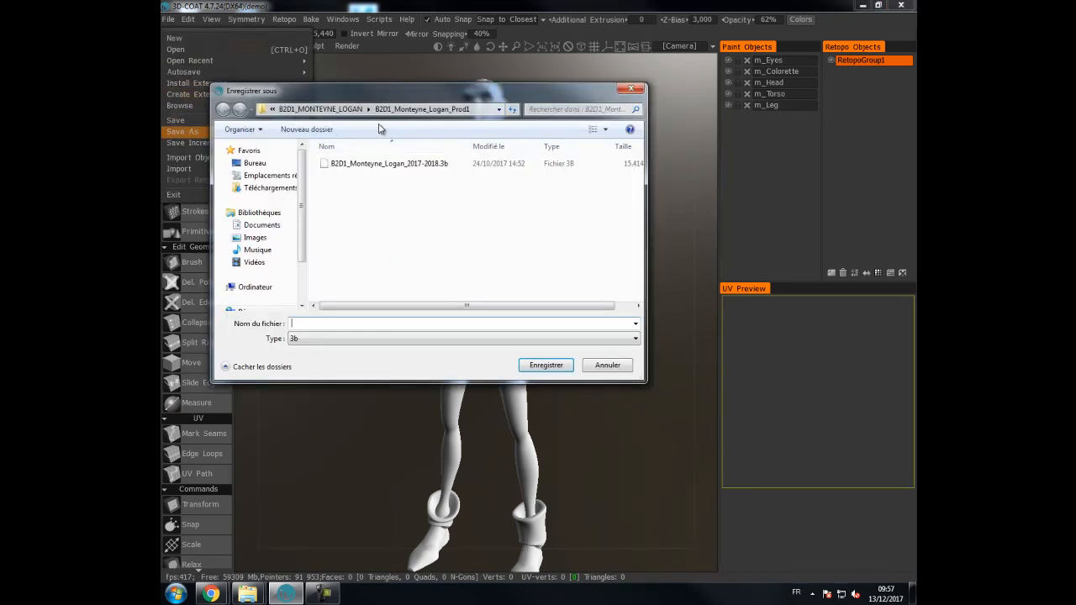
click(319, 109)
scroll(305, 225, up, 2)
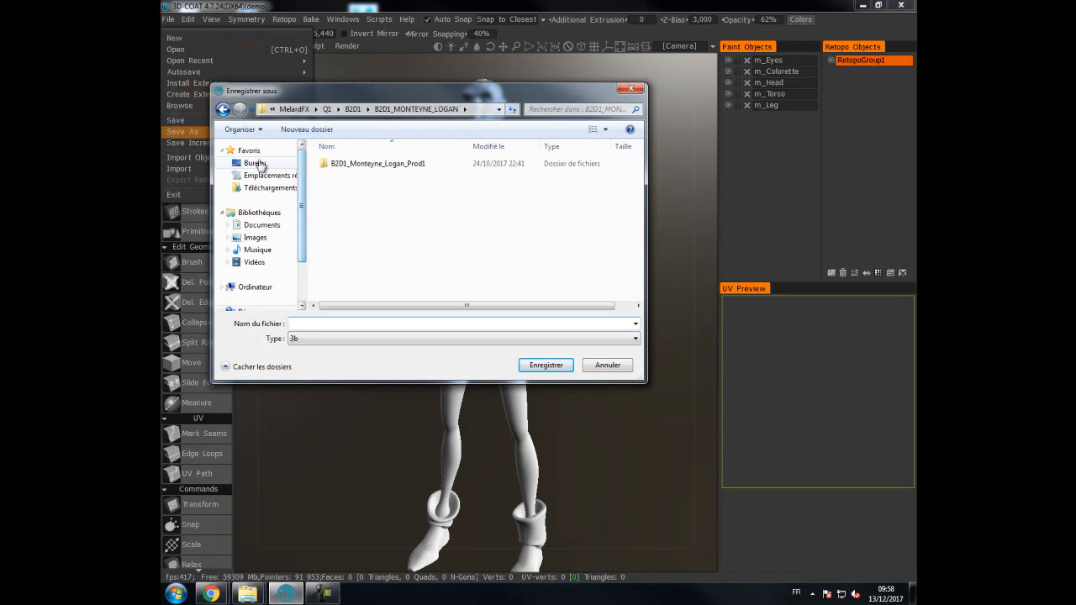
click(255, 163)
double_click(361, 200)
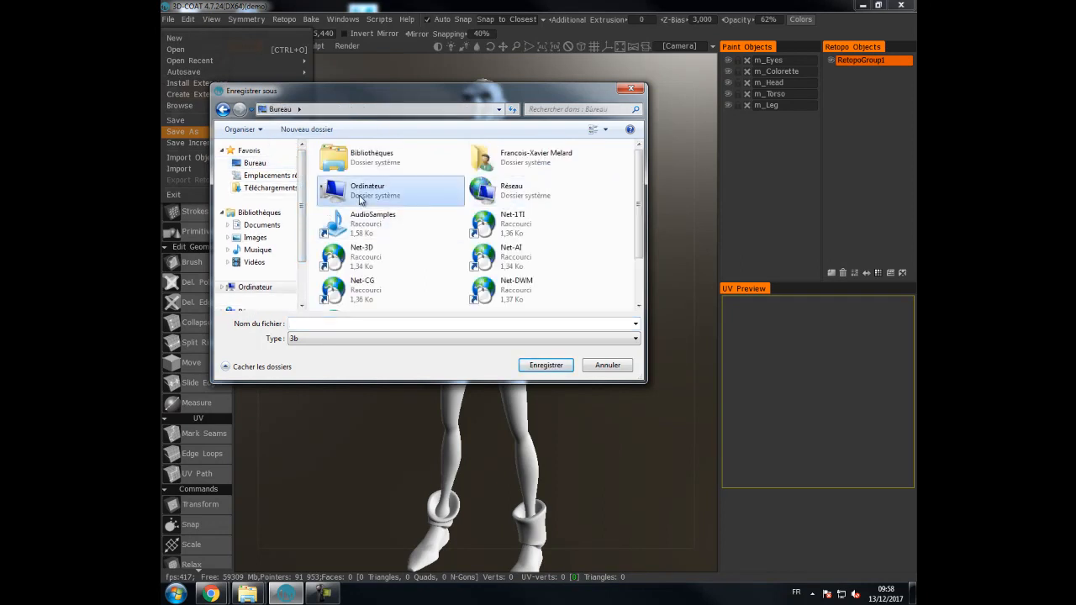
double_click(521, 180)
double_click(346, 283)
double_click(362, 288)
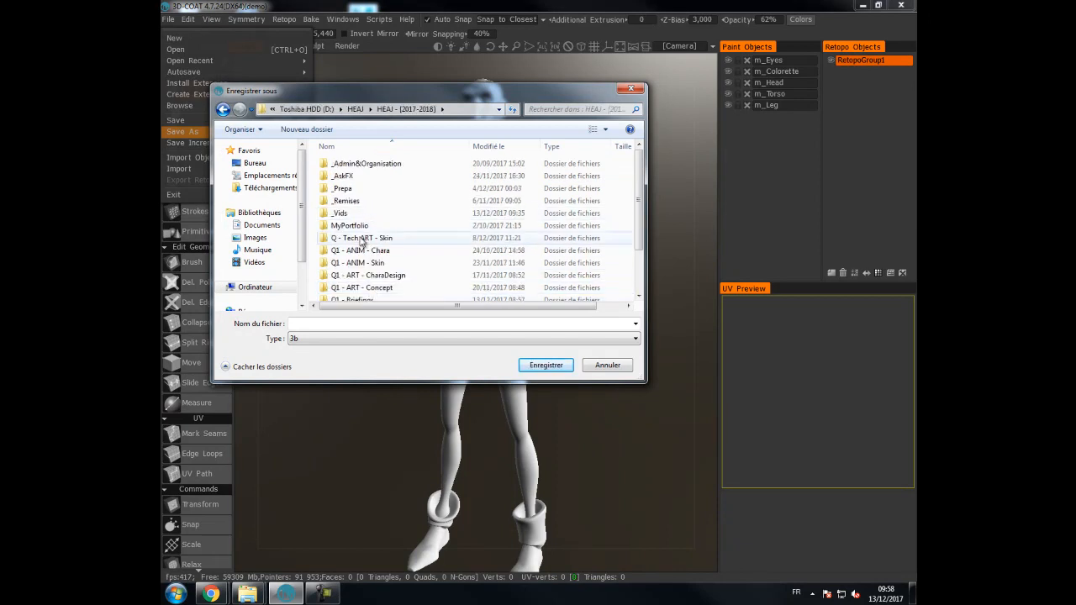
double_click(366, 250)
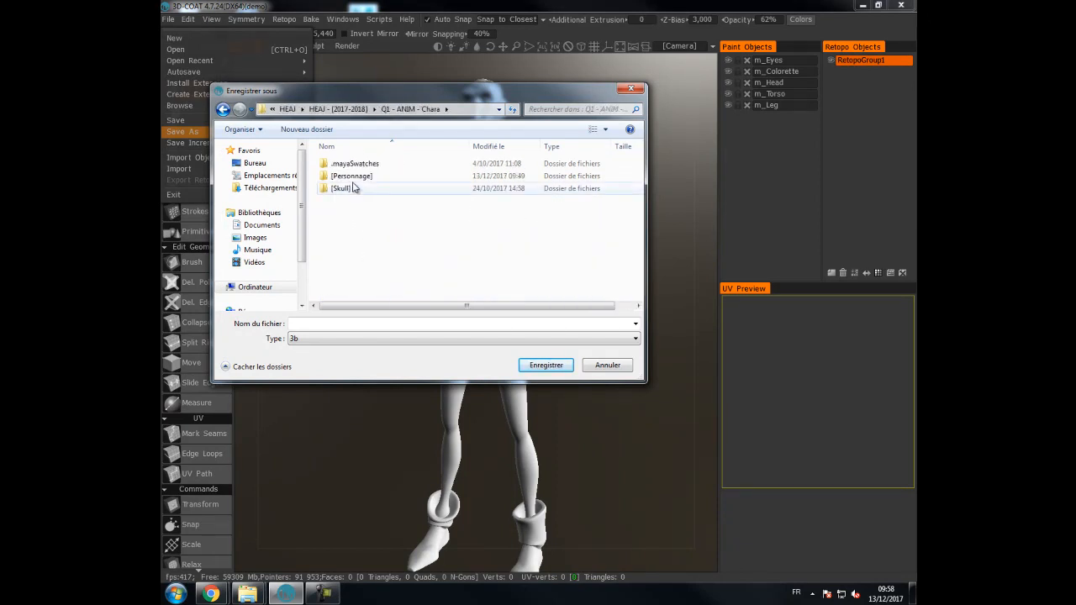
double_click(347, 179)
double_click(343, 214)
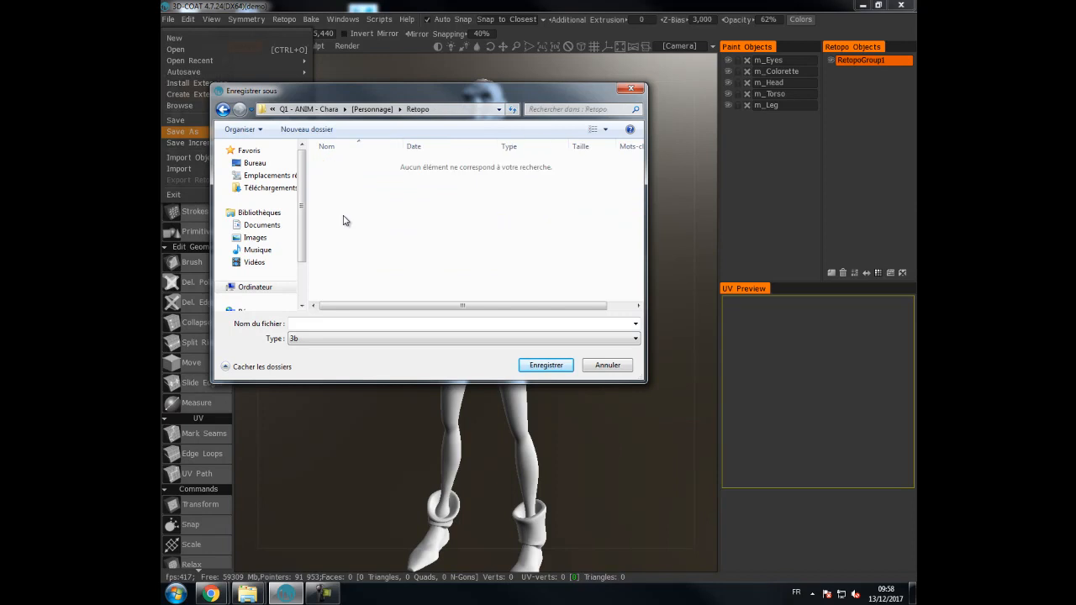
click(322, 324)
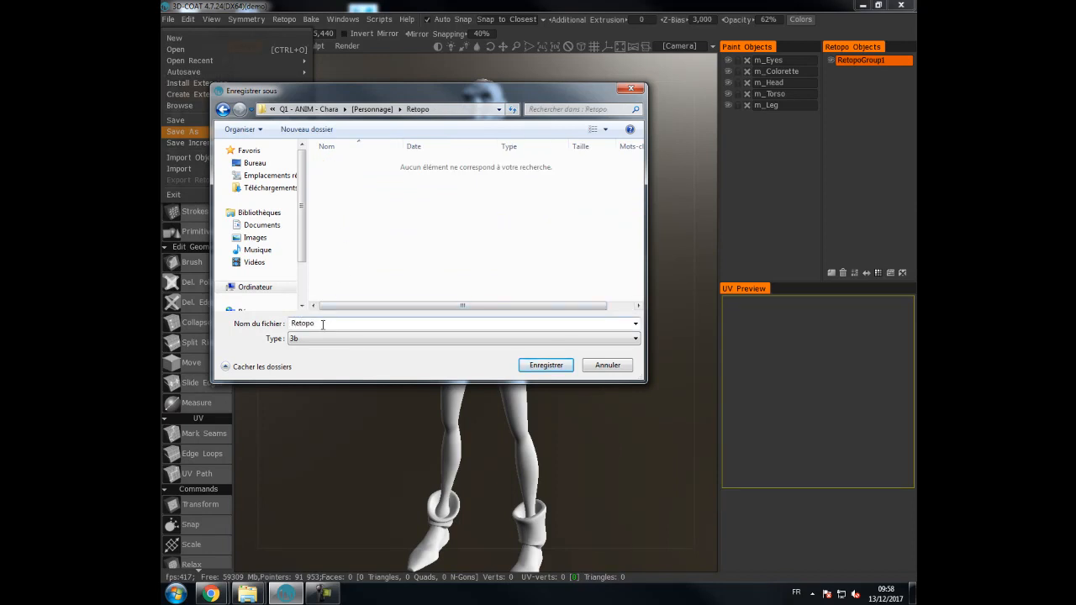
key(Return)
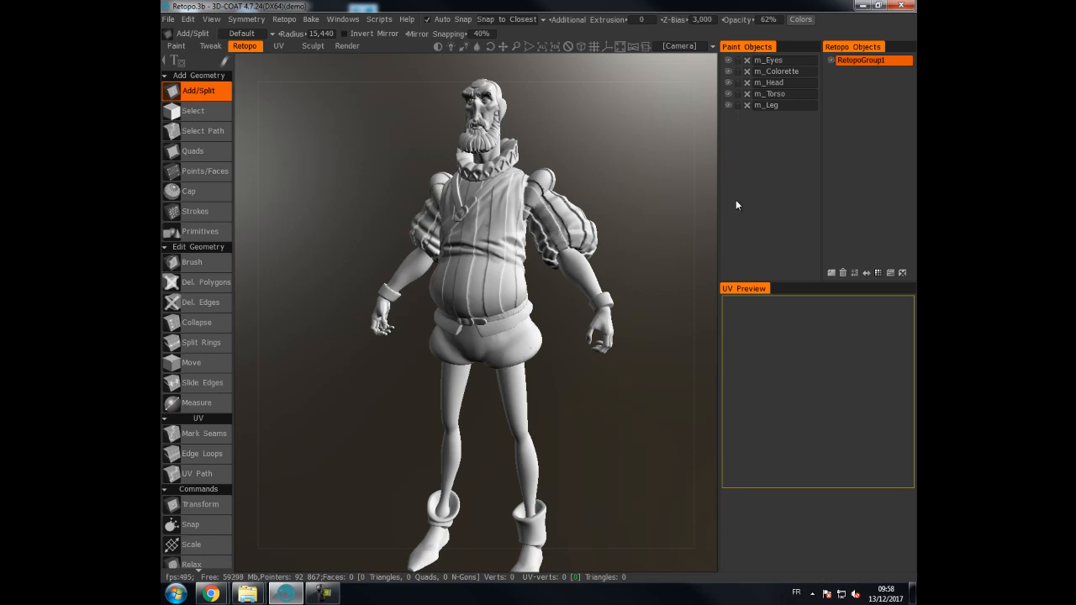
- Hide the m_Eyes, m_Colorette, m_Head and m_Leg paint objects to isolate m_Torso
mouse_move(598, 143)
mouse_down()
mouse_move(583, 141)
mouse_move(608, 131)
mouse_up()
middle_drag(609, 131, 599, 168)
drag(599, 169, 654, 272)
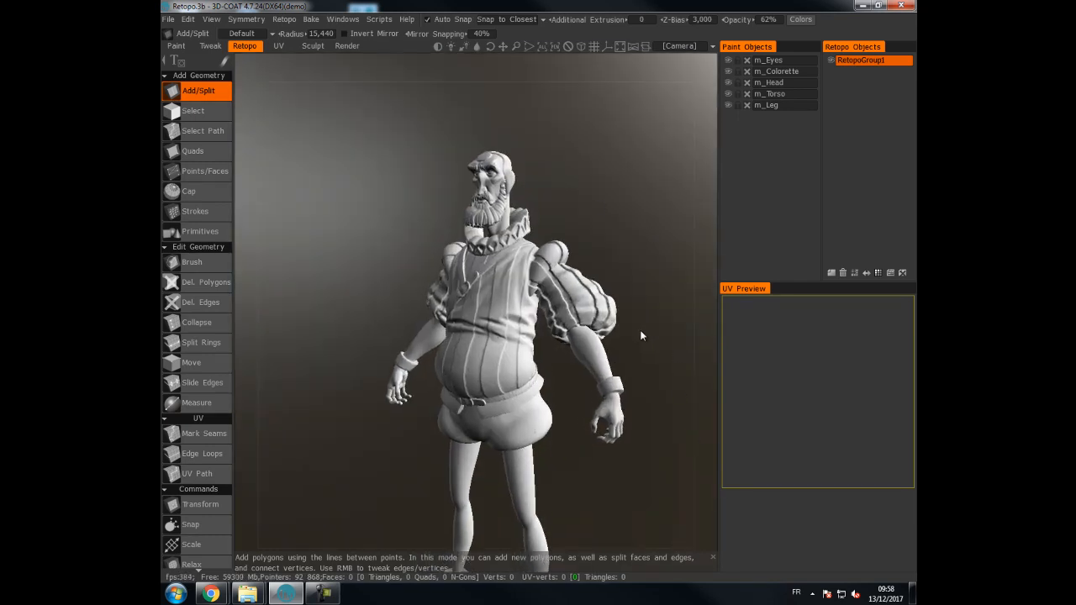
drag(636, 214, 488, 178)
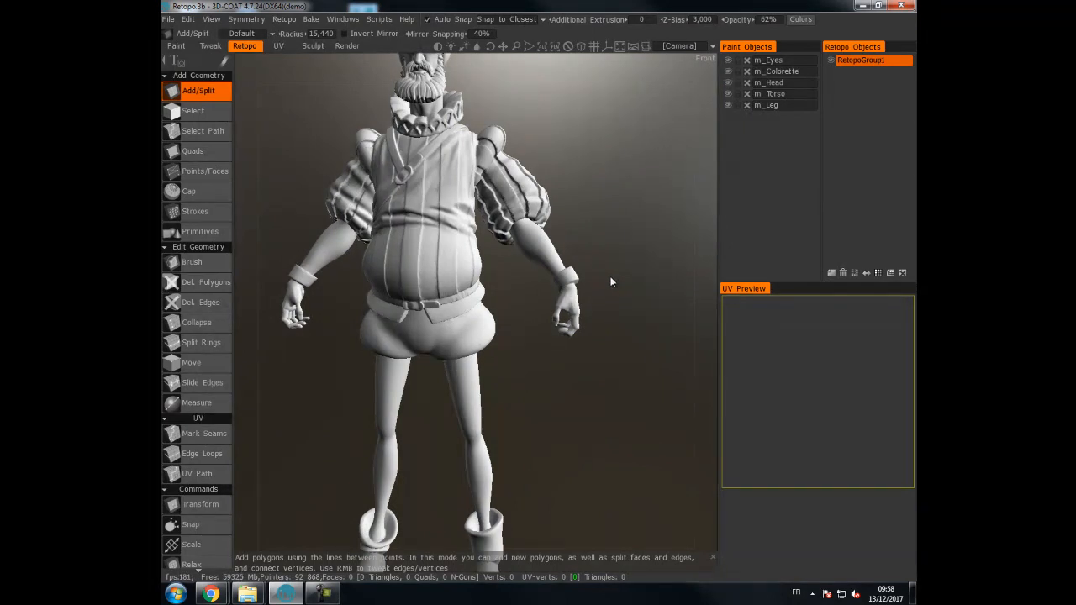
drag(625, 193, 709, 121)
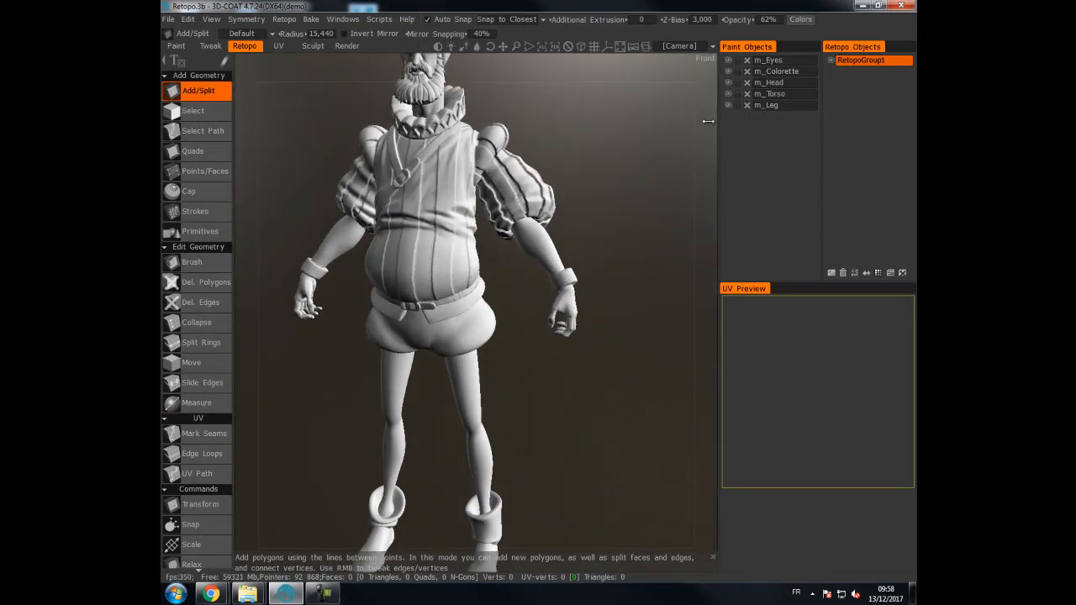
click(728, 71)
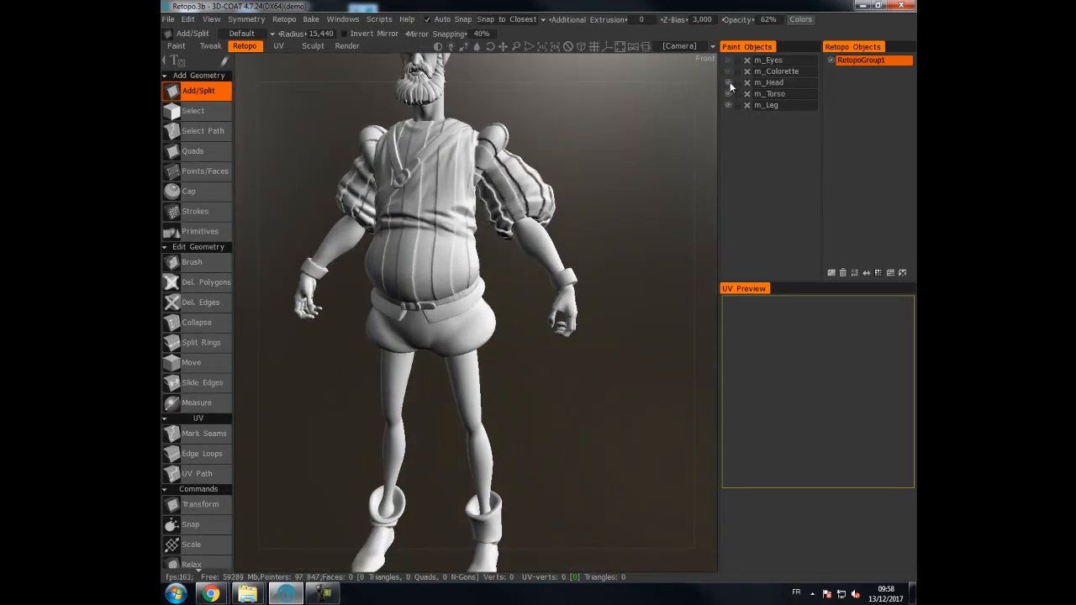
click(728, 83)
click(728, 105)
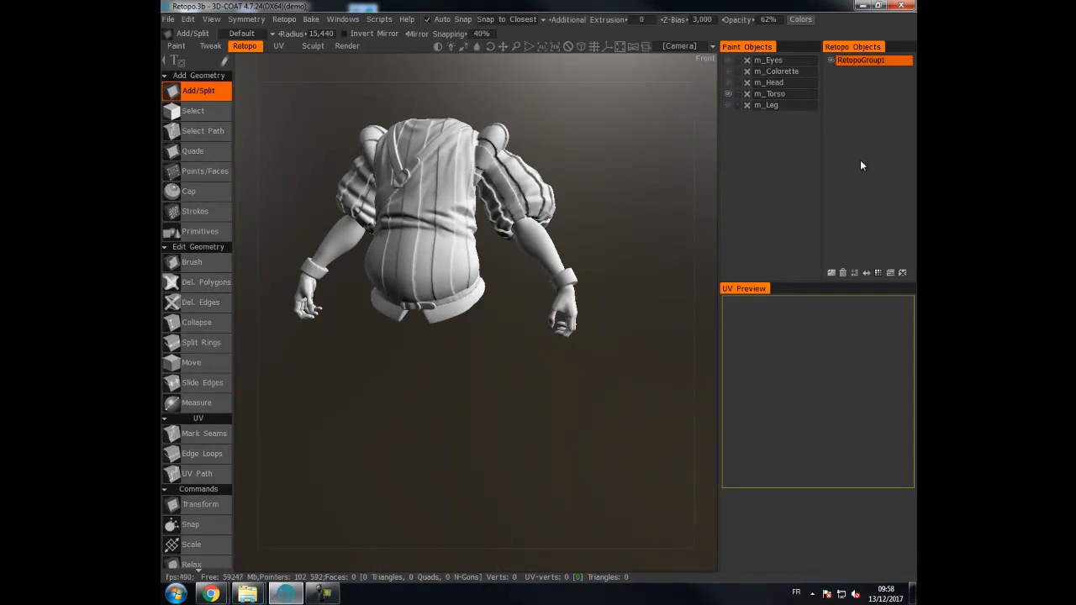
- Rename the retopo group RetopoGroup1 as Torso
double_click(851, 61)
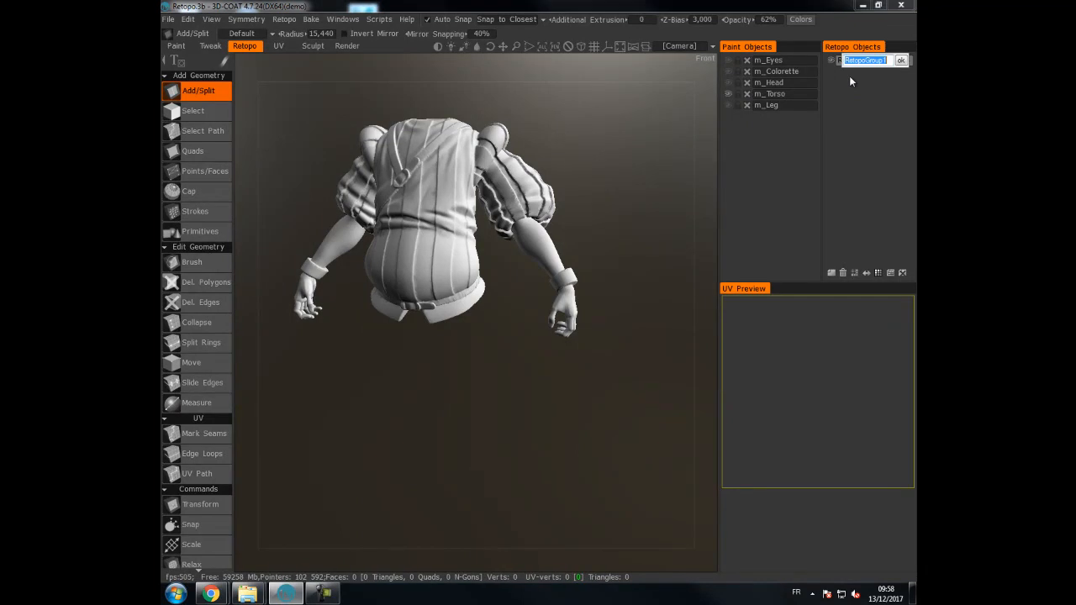
text(Torso)
key(Return)
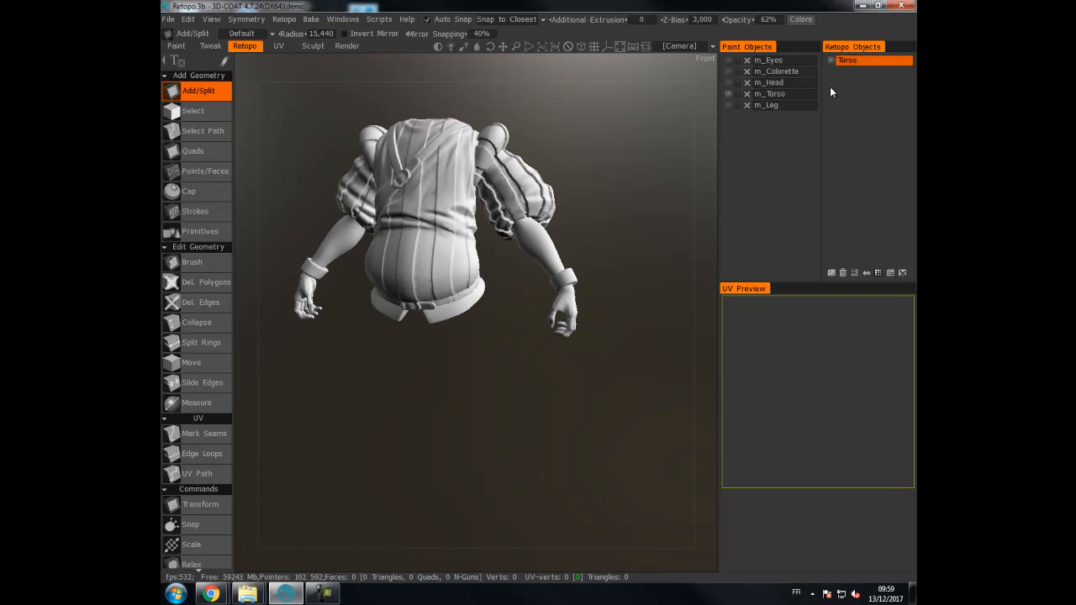
- With the Strokes tool, draw a slice through the character's left shoulder where the sleeve meets the torso
click(200, 211)
mouse_move(568, 127)
middle_down()
mouse_move(605, 87)
mouse_move(579, 126)
mouse_move(562, 120)
mouse_move(663, 154)
mouse_move(584, 137)
mouse_move(560, 120)
mouse_move(573, 147)
mouse_move(786, 154)
mouse_move(623, 139)
middle_up()
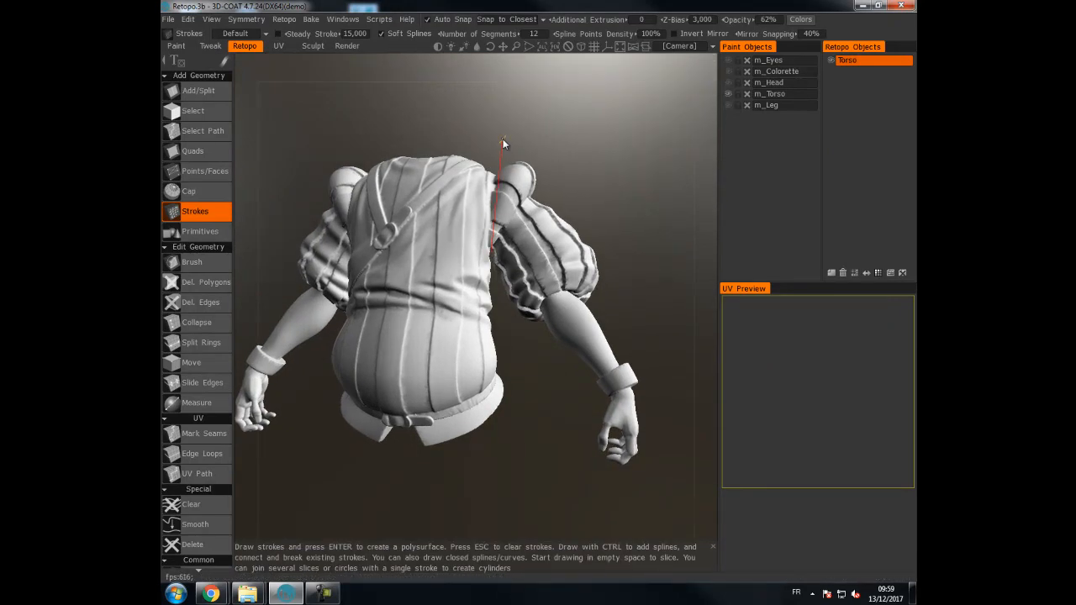
middle_drag(597, 144, 316, 171)
middle_drag(363, 154, 673, 169)
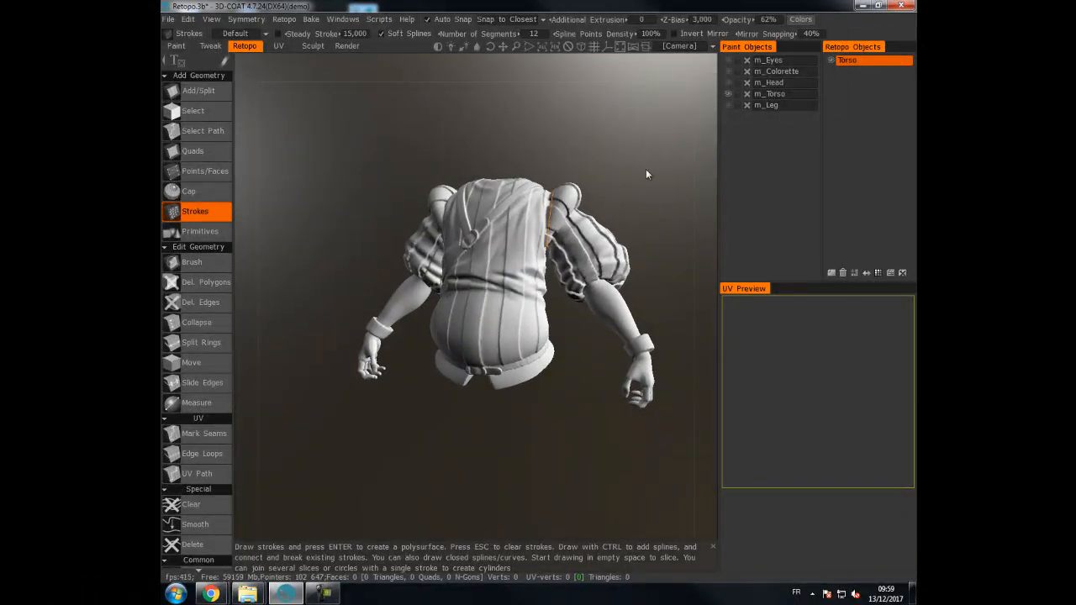
- Draw Strokes slices across the puffed sleeve, forearm and wrist of the character's left arm
scroll(599, 164, up, 1)
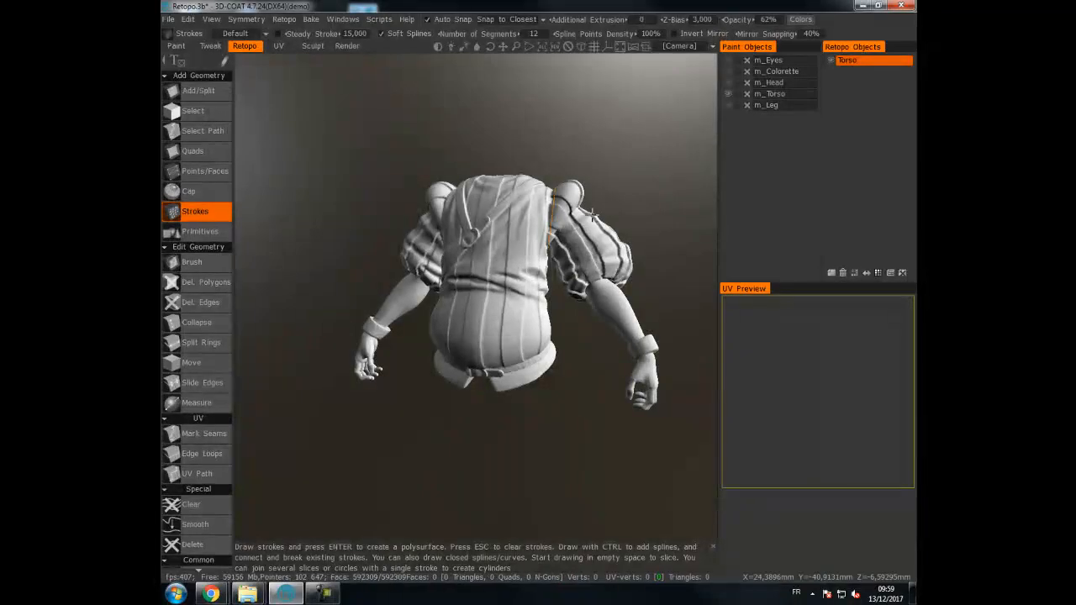
click(550, 267)
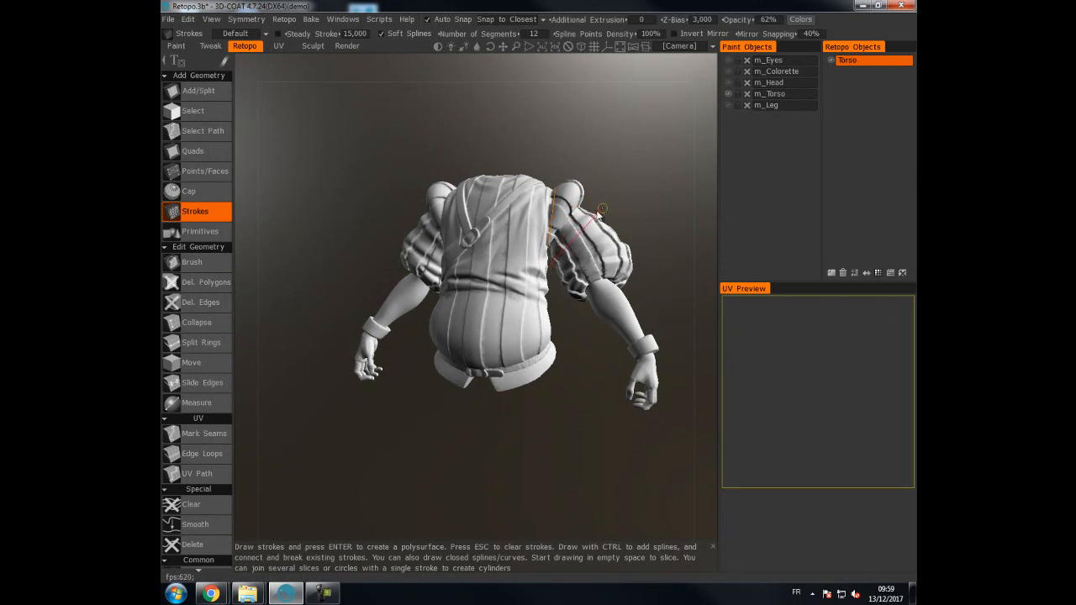
mouse_move(637, 212)
alt+mouse_down()
mouse_move(648, 236)
mouse_move(614, 260)
mouse_move(657, 270)
mouse_move(644, 279)
alt+mouse_up()
drag(602, 331, 657, 294)
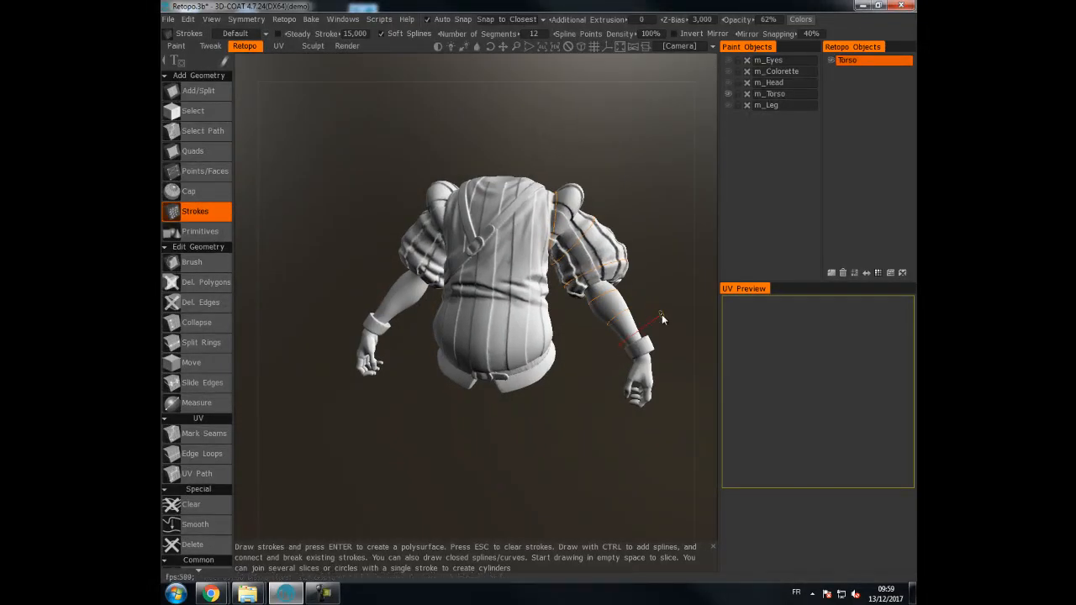
drag(665, 319, 670, 349)
- Draw one lengthwise stroke from the left shoulder to the wrist, joining all the arm slices
mouse_move(668, 218)
alt+mouse_down()
mouse_move(552, 216)
mouse_move(394, 370)
mouse_move(593, 240)
mouse_move(598, 266)
alt+mouse_up()
alt+drag(675, 224, 553, 233)
mouse_move(475, 238)
mouse_down()
mouse_move(506, 307)
mouse_move(505, 414)
mouse_up()
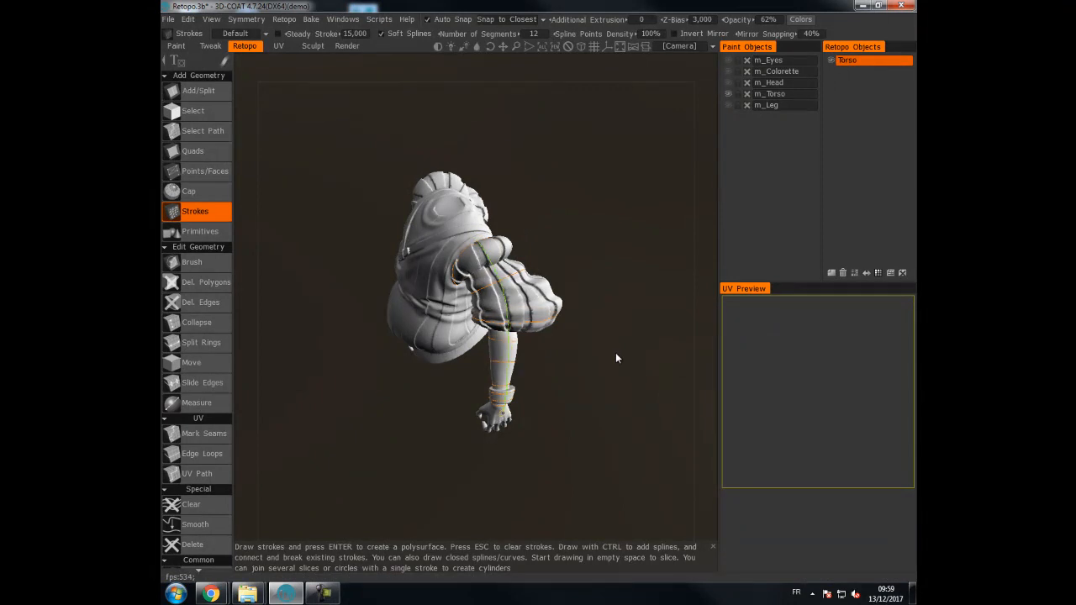
- Set the number of segments to 6 and generate the arm's polygon surface from the strokes
click(525, 34)
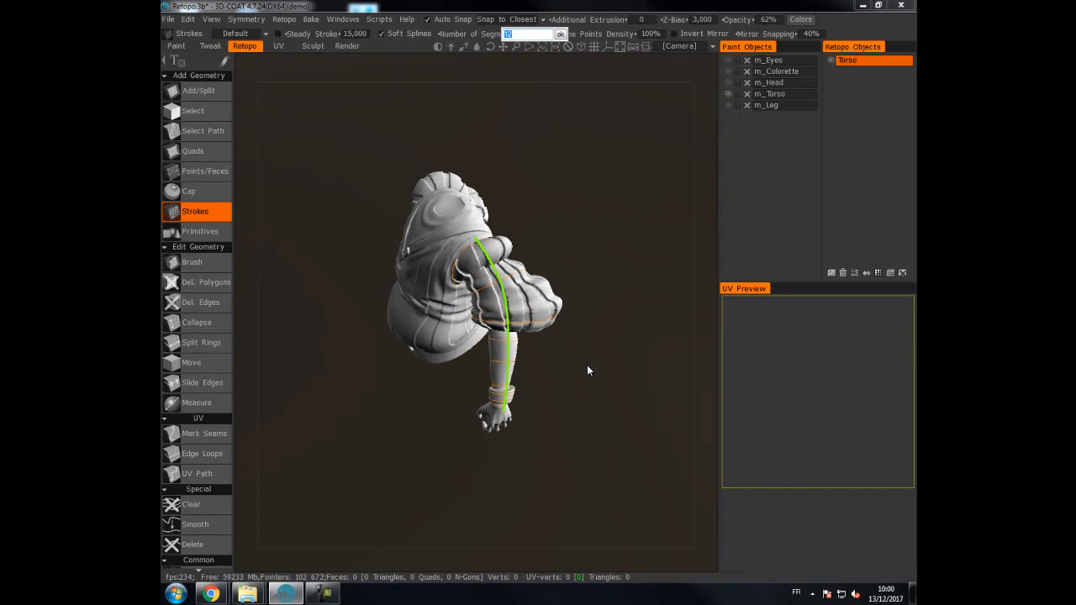
text(6)
key(Return)
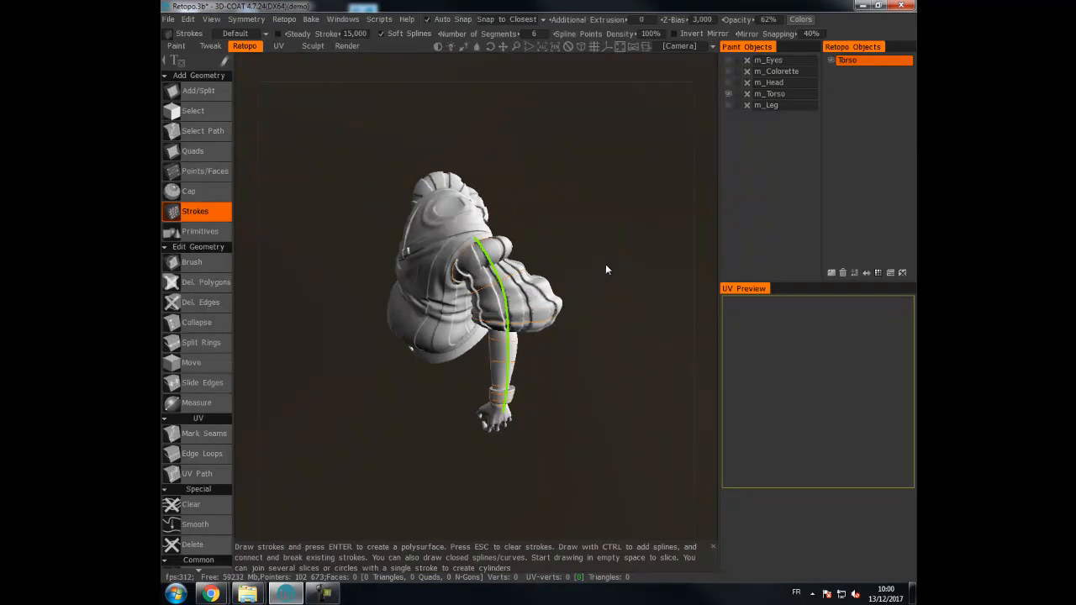
key(Return)
- Raise Z-Bias to 9,850 and hide the m_Torso paint object to isolate the arm's retopo mesh
right_drag(612, 253, 705, 220)
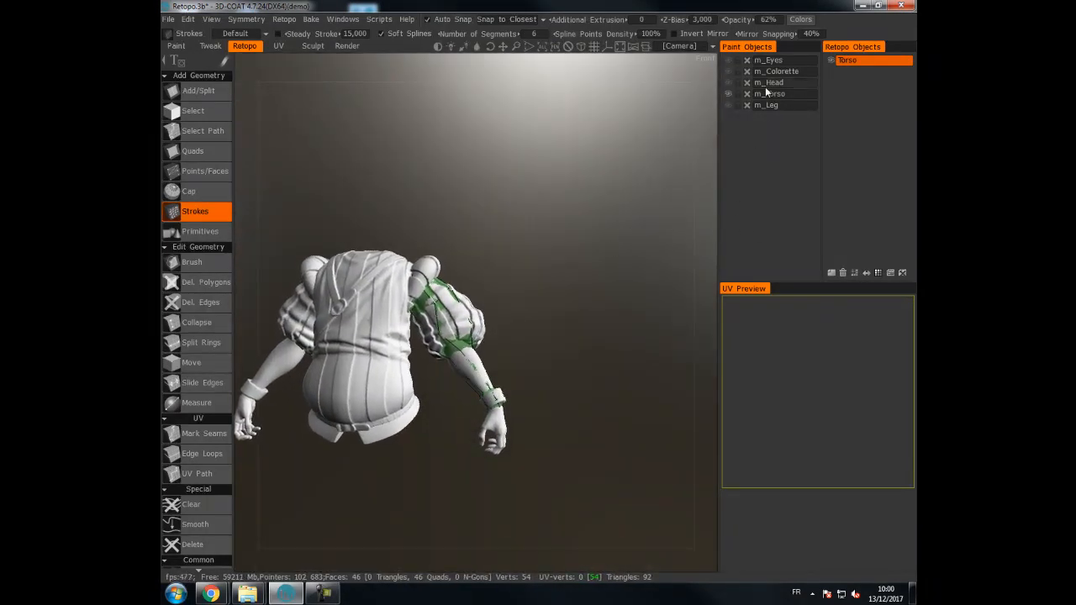
drag(676, 19, 804, 18)
click(728, 93)
mouse_move(588, 231)
right_down()
mouse_move(752, 199)
mouse_move(475, 321)
mouse_move(563, 204)
mouse_move(523, 300)
mouse_move(370, 301)
mouse_move(320, 250)
mouse_move(363, 176)
mouse_move(423, 159)
mouse_move(522, 177)
mouse_move(587, 238)
mouse_move(597, 269)
mouse_move(550, 262)
mouse_move(565, 232)
right_up()
right_drag(655, 212, 579, 217)
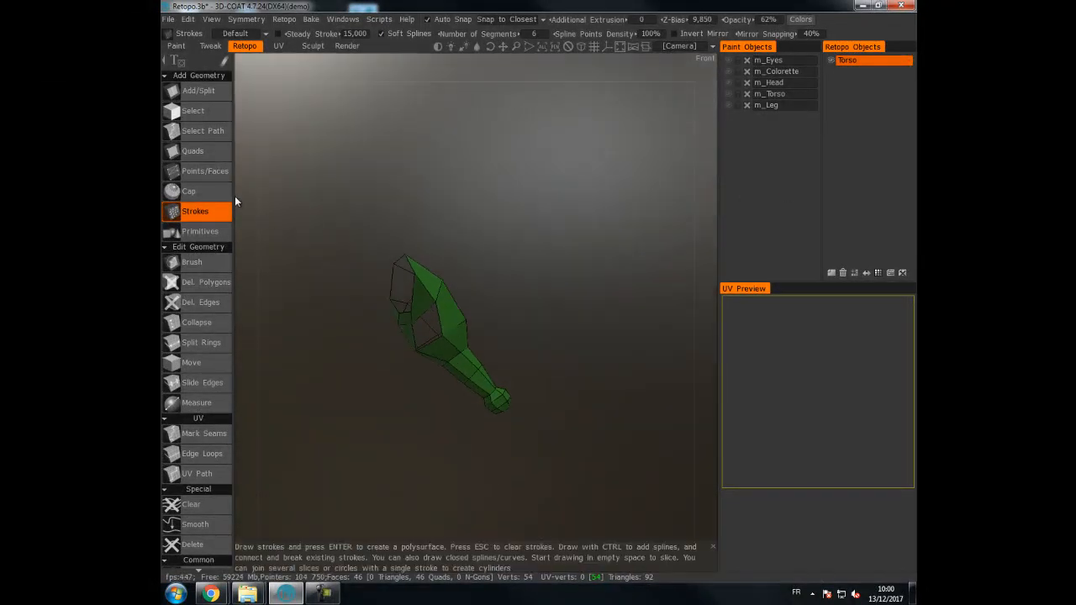
- Fill the open hole in the upper arm's retopo mesh with the Cap tool and show m_Torso again
click(188, 190)
click(426, 330)
mouse_move(542, 274)
right_down()
mouse_move(570, 211)
mouse_move(379, 239)
right_up()
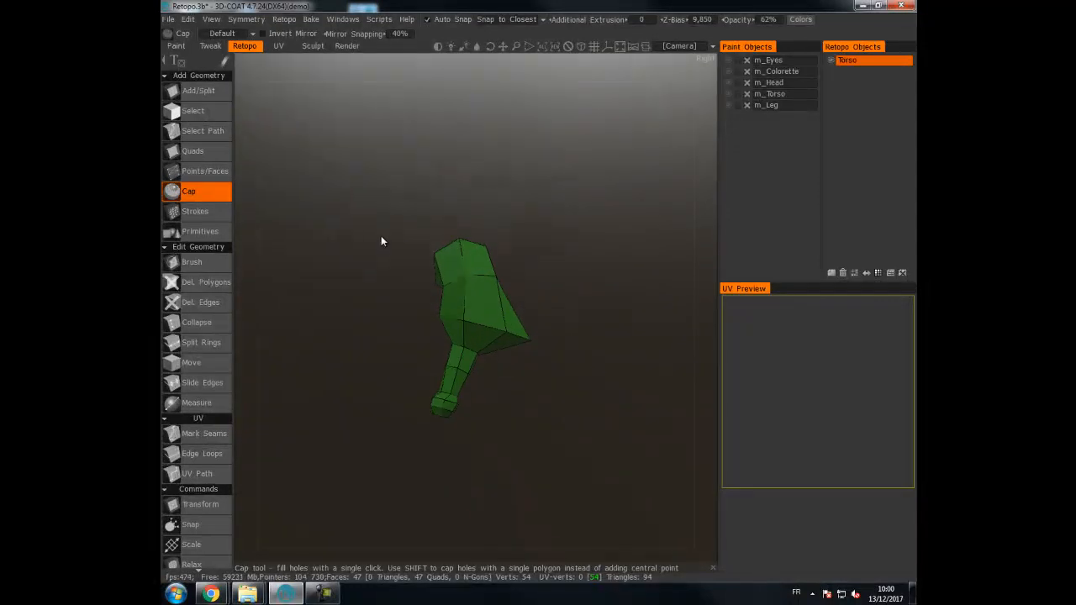
click(729, 94)
right_drag(566, 221, 639, 177)
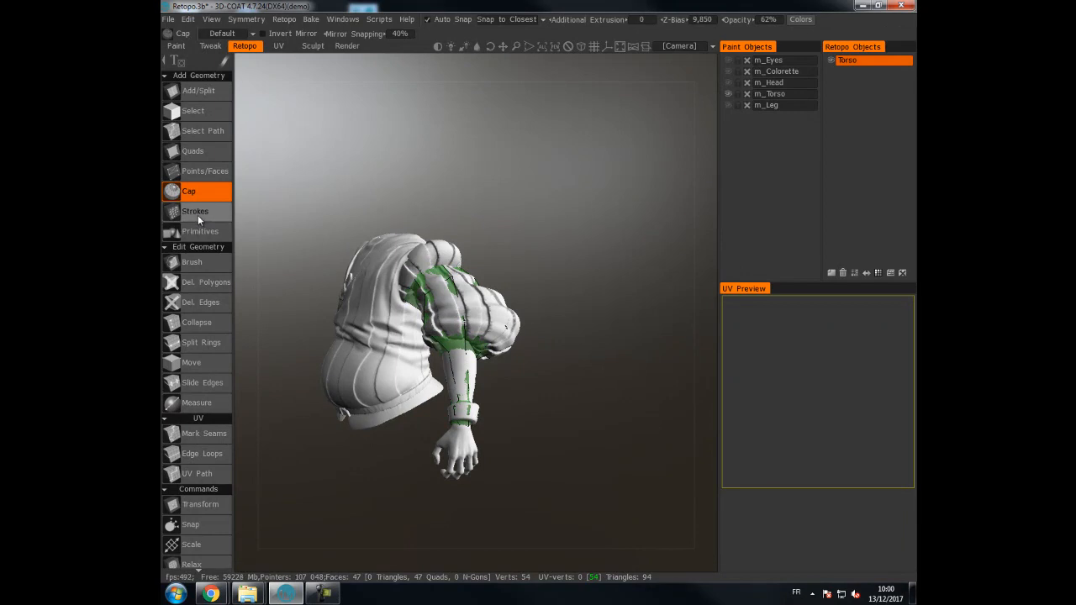
- With the Brush tool at radius 314, adjust the retopo vertices around the sleeve's lower hem and elbow
click(193, 263)
mouse_move(580, 294)
right_down()
mouse_move(635, 269)
mouse_move(461, 328)
mouse_move(560, 325)
mouse_move(500, 367)
right_up()
drag(582, 321, 787, 266)
drag(560, 339, 851, 300)
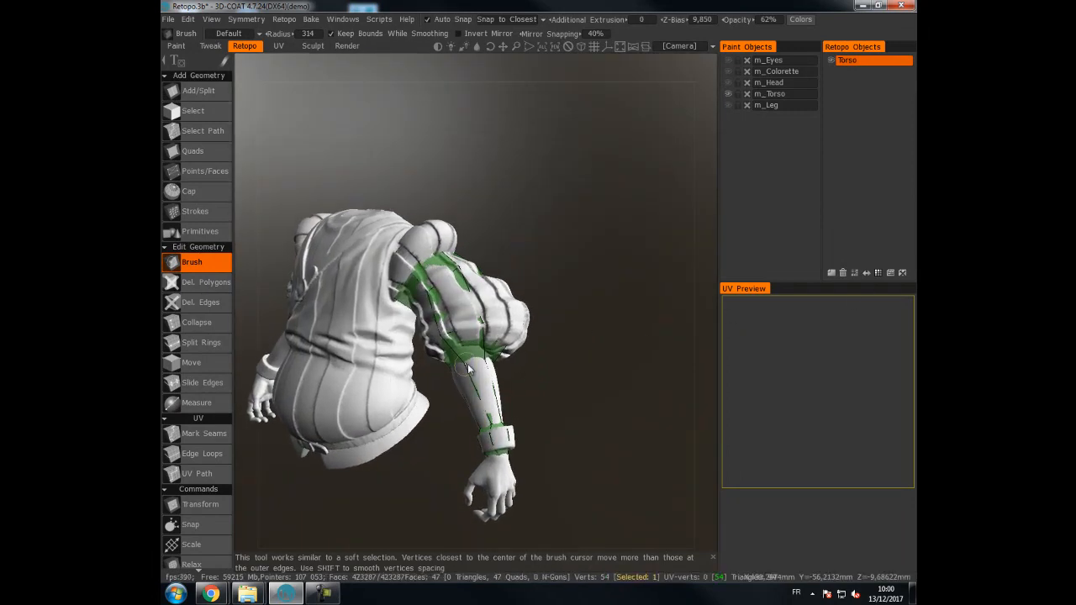
right_drag(456, 358, 537, 320)
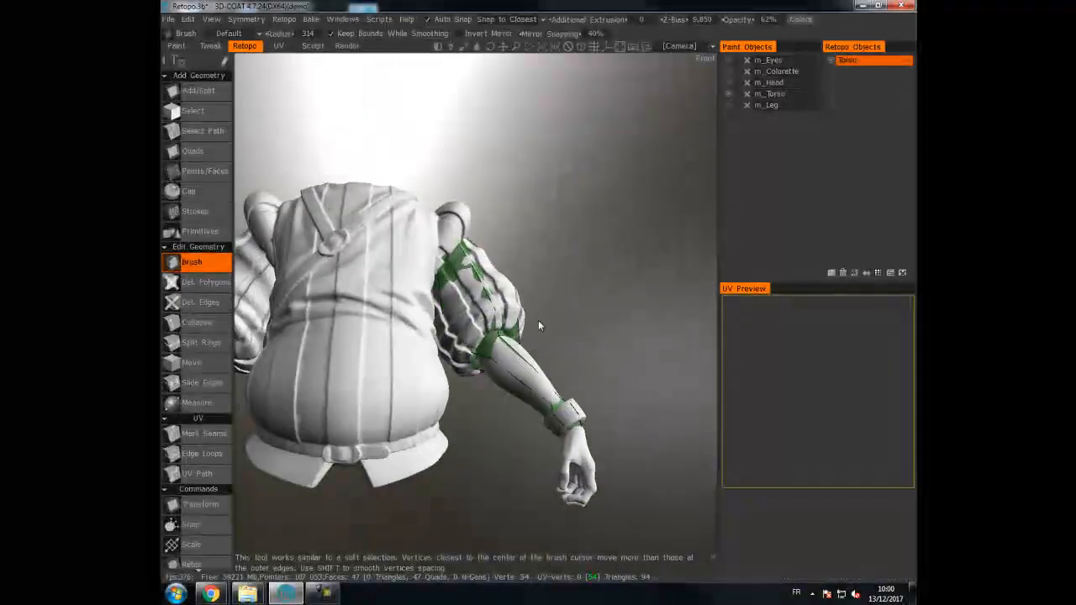
mouse_move(481, 353)
right_down()
mouse_move(538, 336)
mouse_move(457, 336)
mouse_move(543, 381)
mouse_move(488, 351)
right_up()
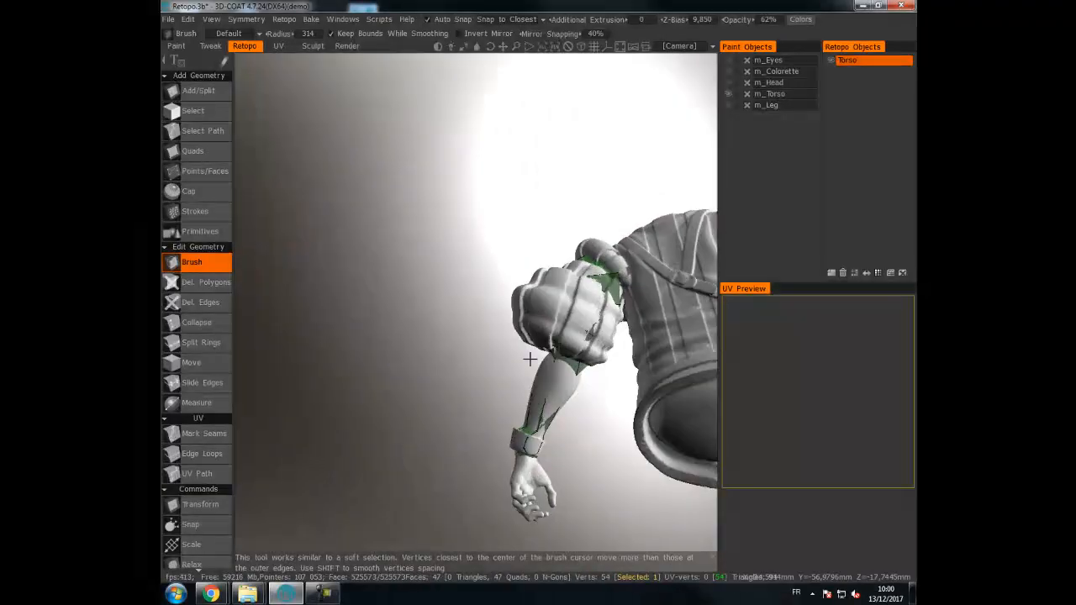
right_drag(571, 377, 555, 356)
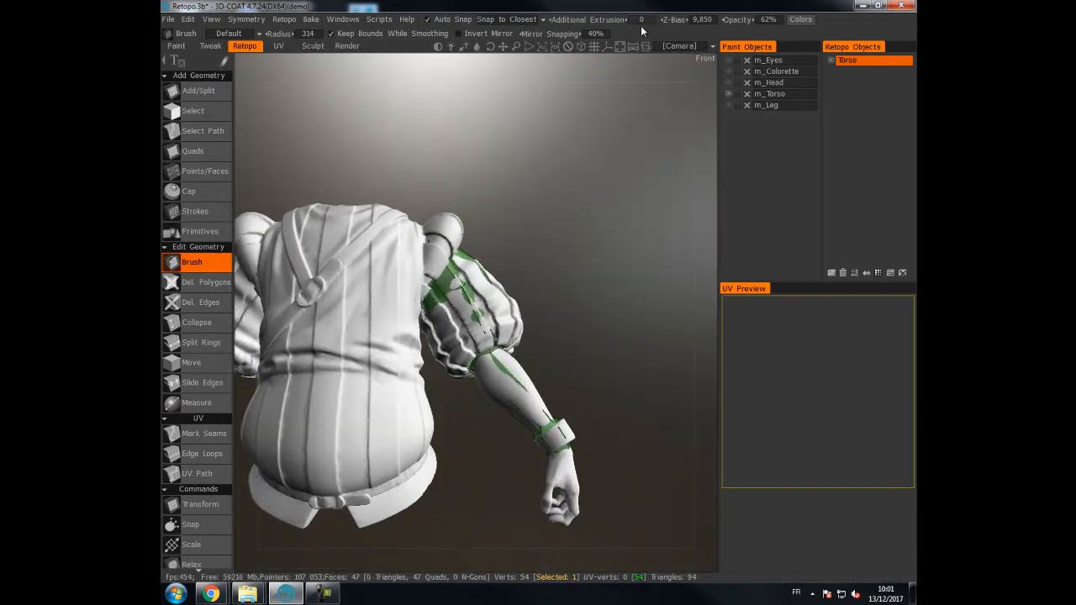
- Set Z-Bias to 10,000 and toggle m_Torso off and back on to check the arm mesh
click(727, 94)
mouse_move(598, 282)
right_down()
mouse_move(612, 305)
mouse_move(599, 293)
right_up()
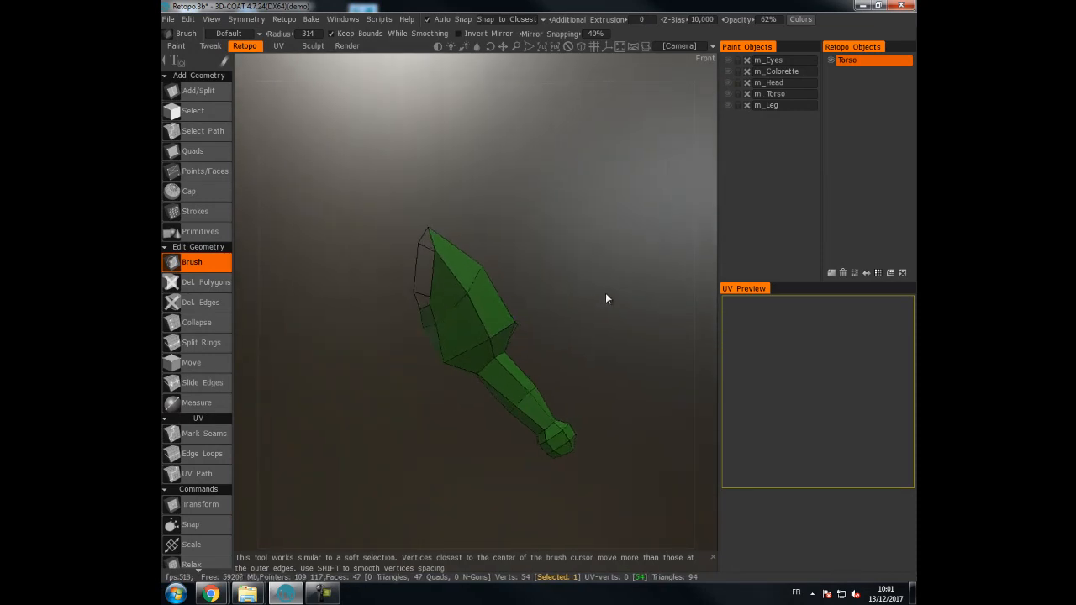
click(728, 94)
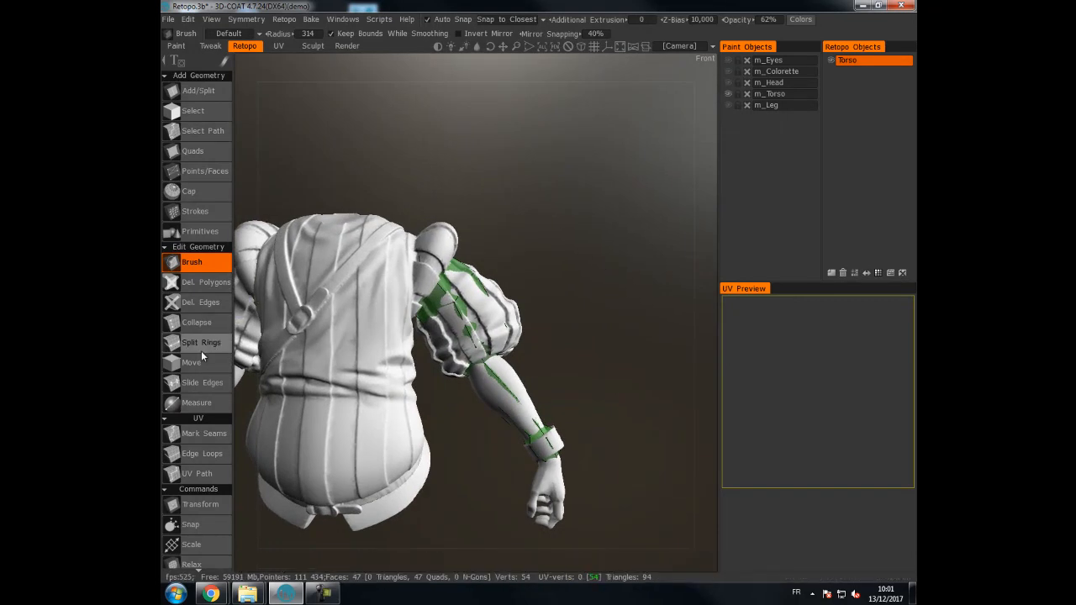
- Add an edge ring around the middle of the forearm's retopo mesh with Split Rings
click(201, 343)
click(515, 393)
right_drag(508, 394, 493, 314)
scroll(494, 314, up, 1)
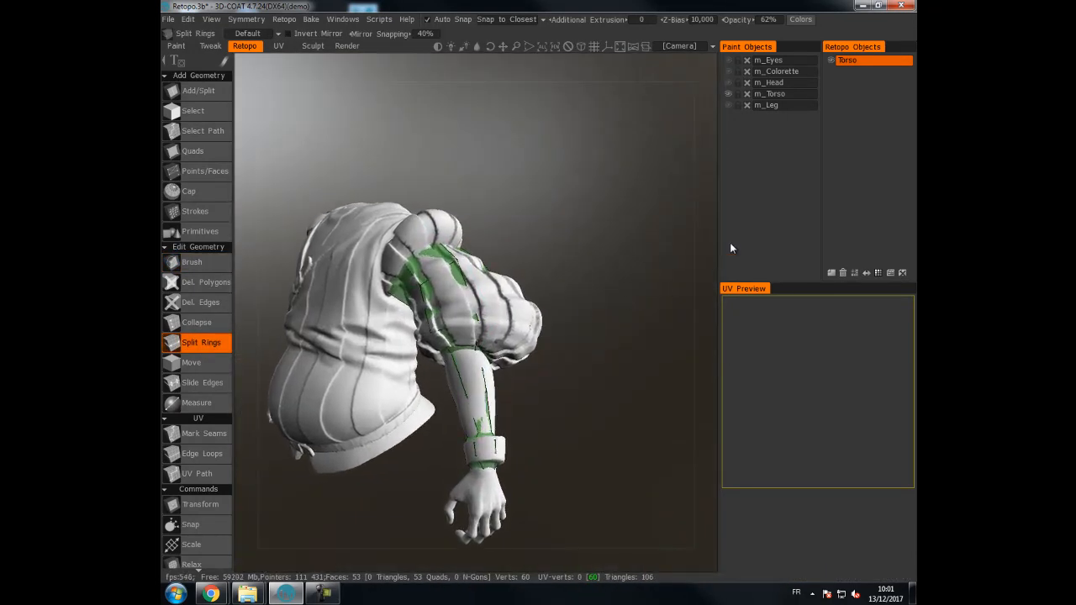
right_drag(487, 198, 720, 142)
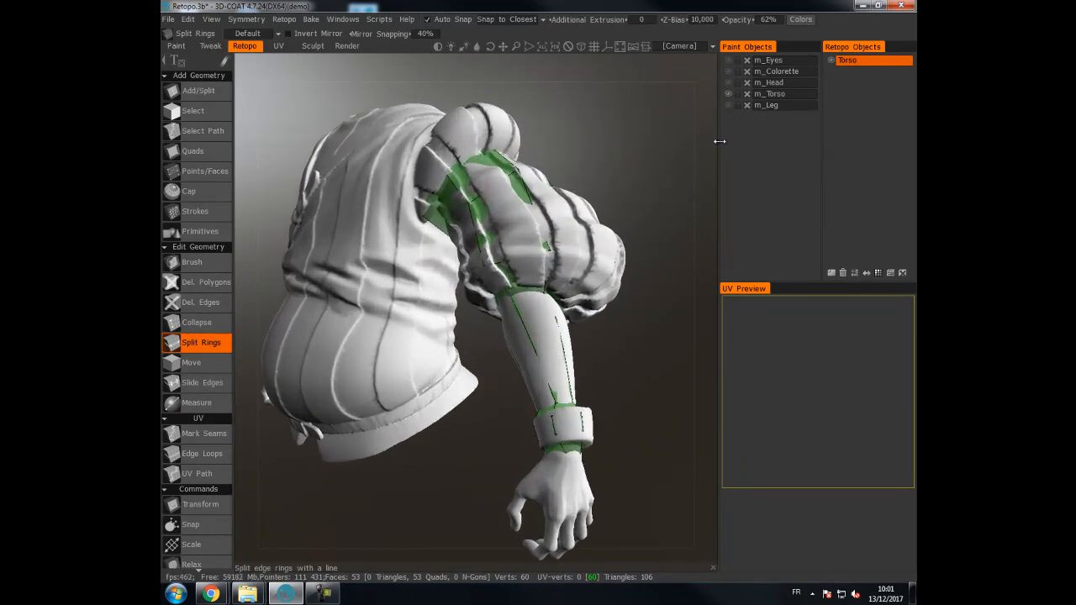
- Compare the arm mesh with m_Torso by toggling its visibility, leaving m_Torso hidden
click(729, 94)
click(729, 94)
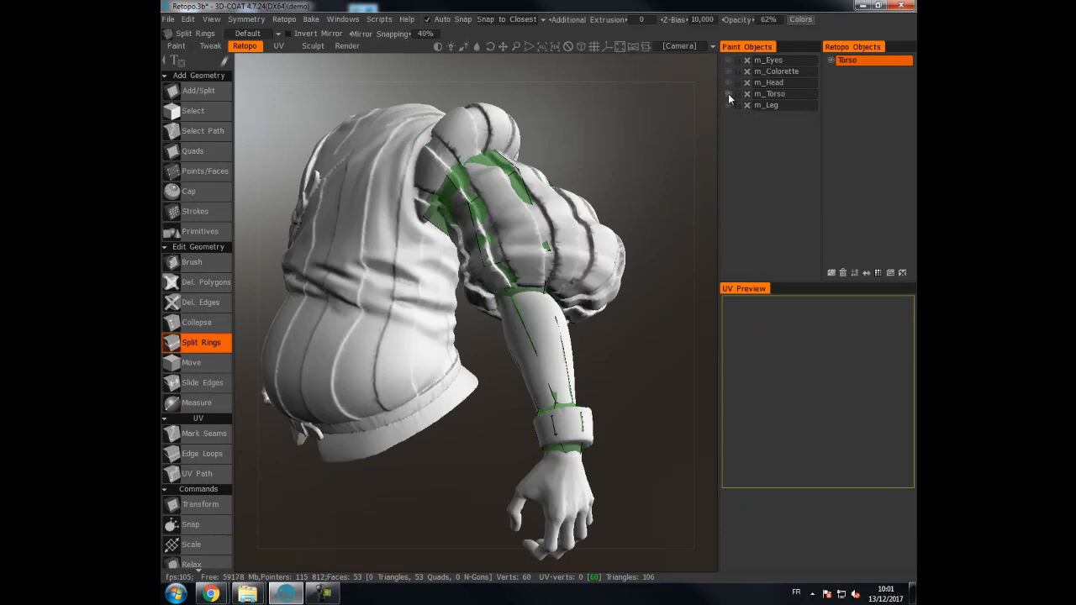
click(729, 94)
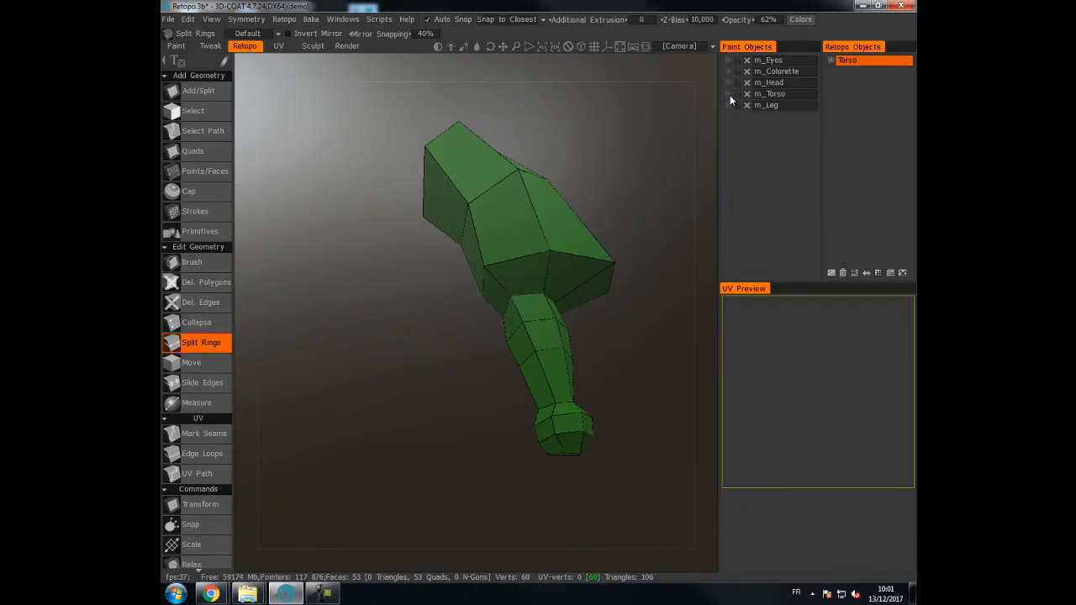
click(729, 94)
click(730, 95)
mouse_move(577, 102)
mouse_down()
mouse_move(637, 120)
mouse_move(600, 95)
mouse_move(635, 91)
mouse_move(650, 111)
mouse_up()
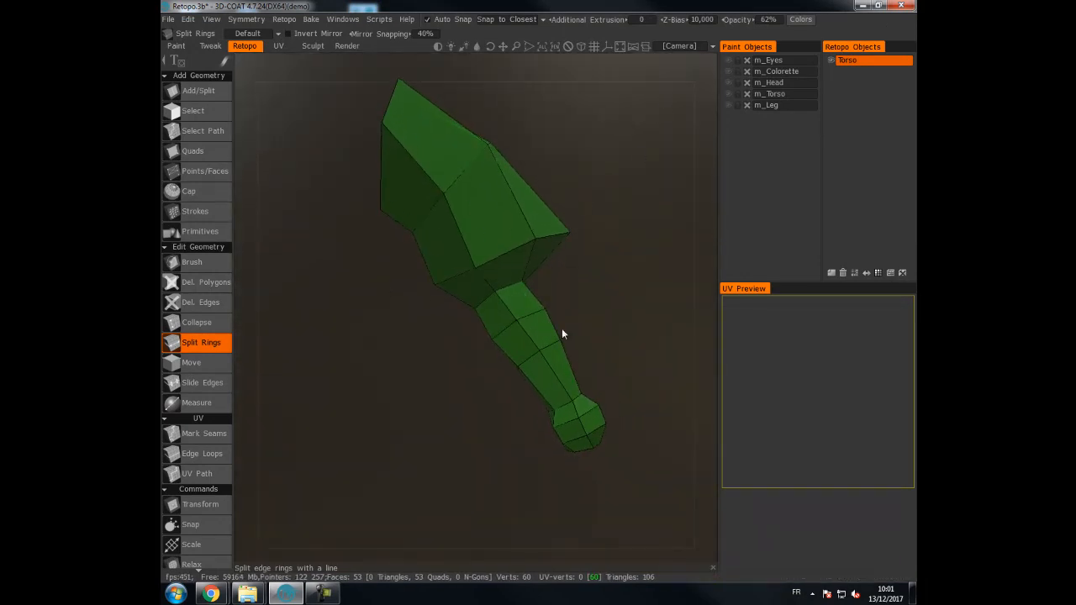
- Slide the forearm's middle edge ring down toward the wrist with Slide Edges
click(217, 383)
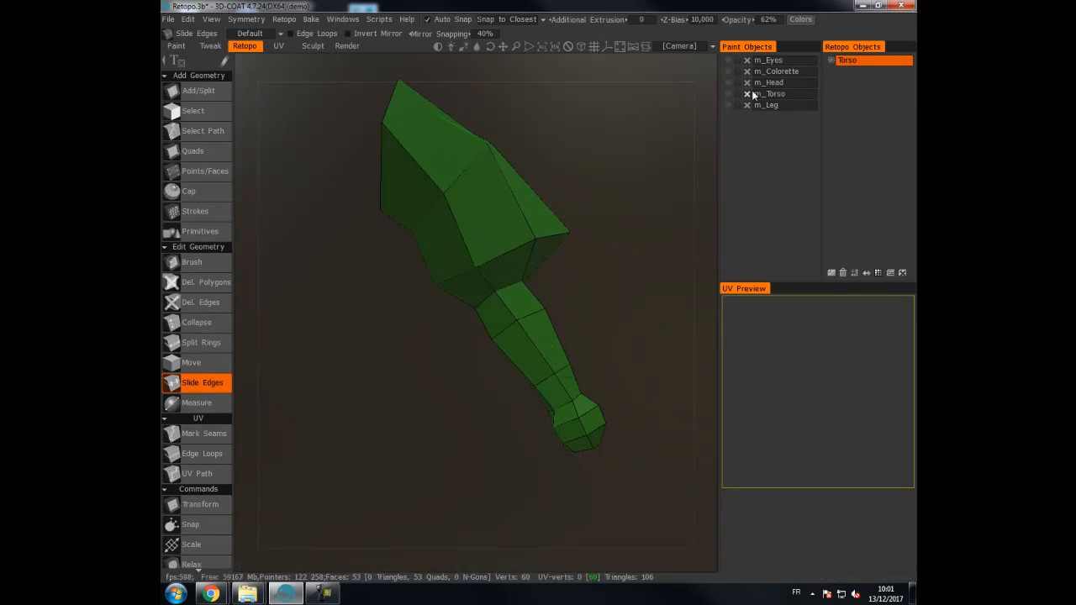
drag(622, 328, 586, 313)
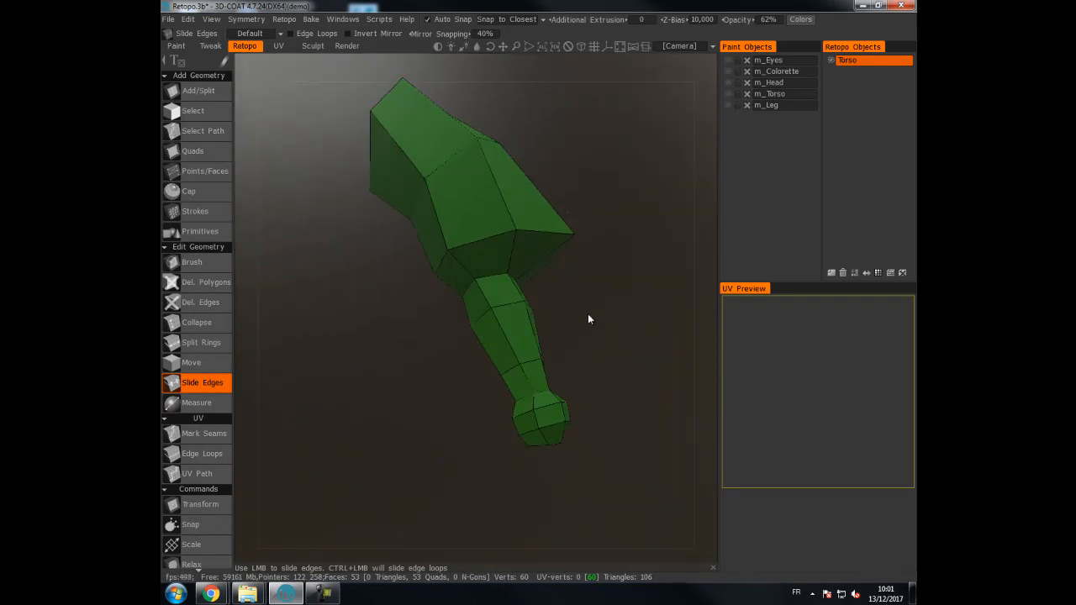
drag(673, 281, 624, 327)
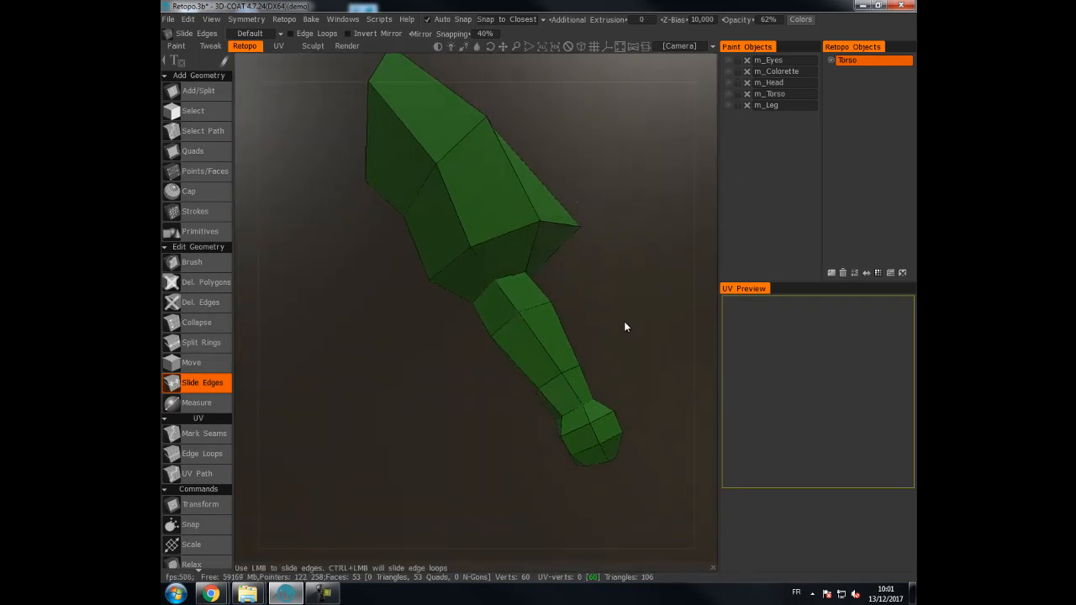
- Slide the edge loop above the wrist cuff slightly toward the hand and show m_Torso again
click(728, 93)
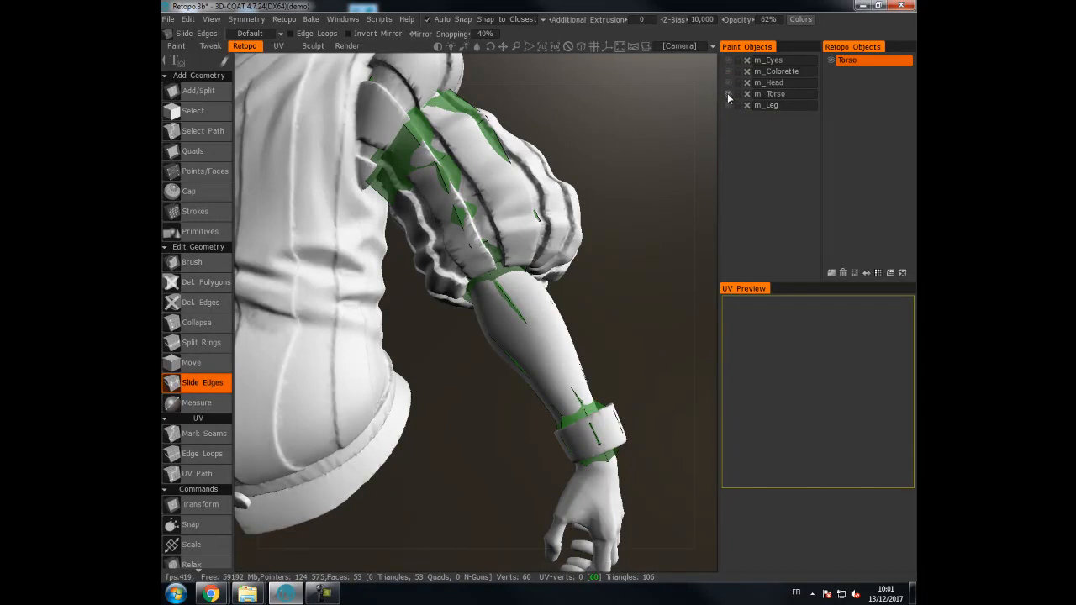
click(729, 95)
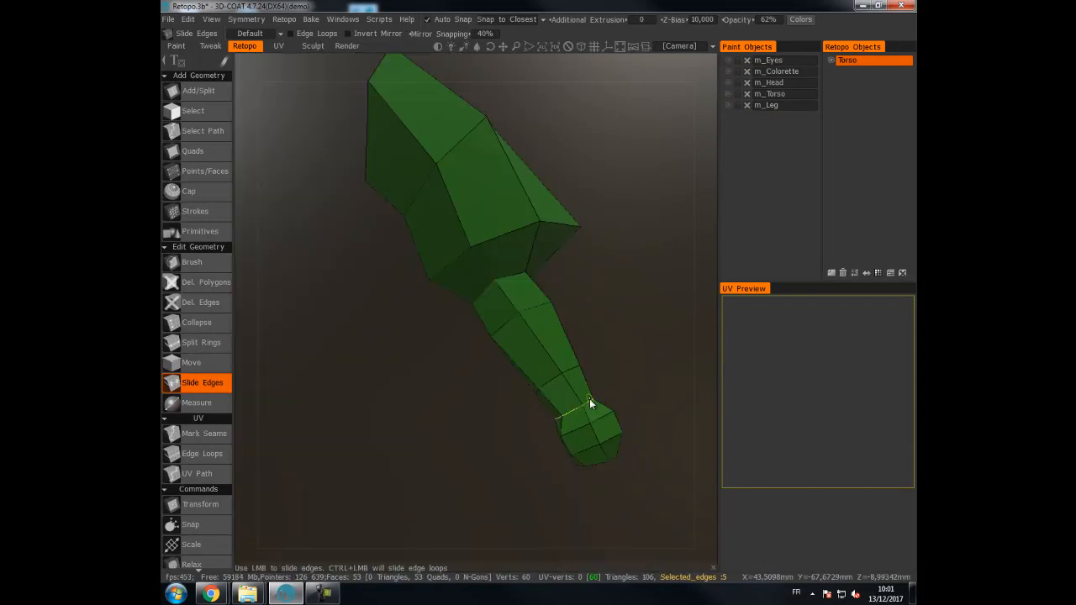
ctrl+drag(594, 406, 597, 413)
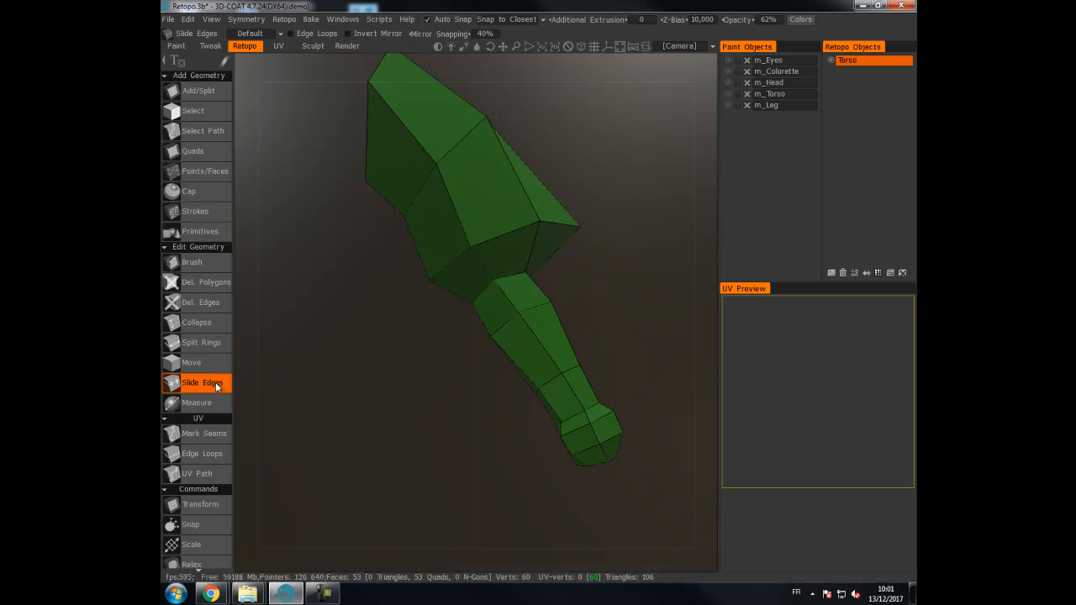
click(729, 93)
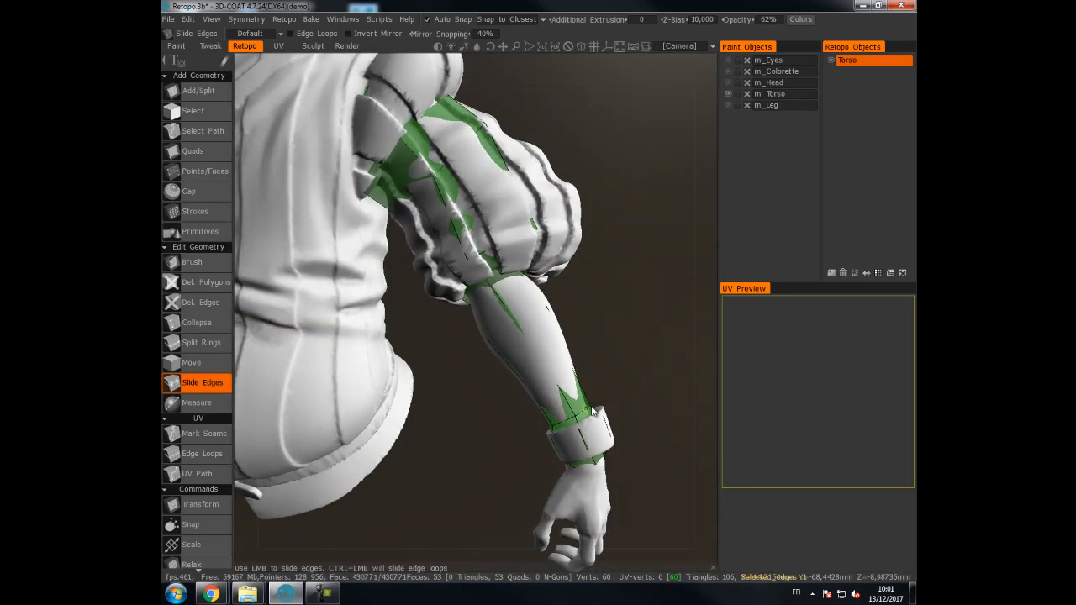
- Reduce the Brush radius to 108 and adjust the retopo vertices around the wrist cuff to fit the sculpt
click(202, 262)
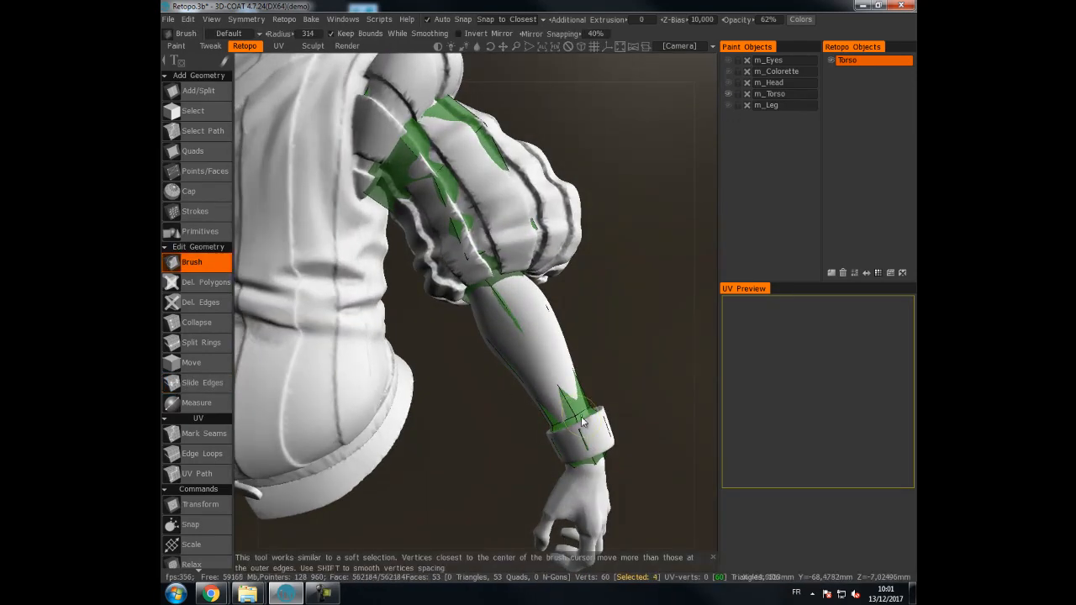
alt+drag(579, 420, 513, 415)
mouse_move(487, 371)
alt+mouse_down()
mouse_move(395, 344)
mouse_move(485, 349)
mouse_move(392, 310)
mouse_move(582, 401)
mouse_move(517, 391)
mouse_move(546, 312)
mouse_move(589, 380)
mouse_move(596, 328)
mouse_move(630, 367)
mouse_move(602, 310)
mouse_move(668, 226)
mouse_move(524, 263)
alt+mouse_up()
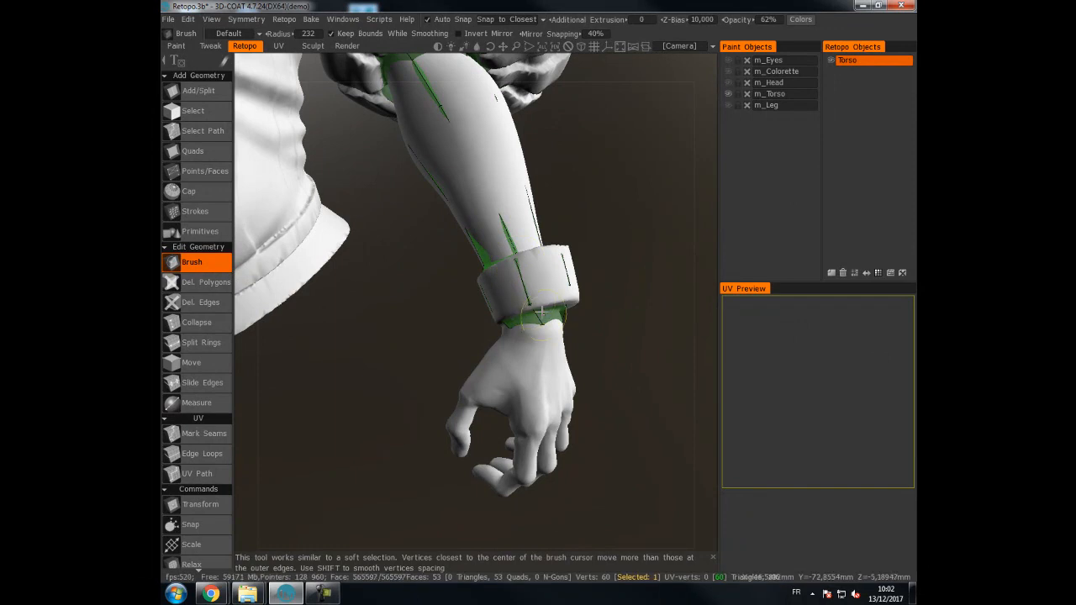
alt+drag(533, 315, 543, 283)
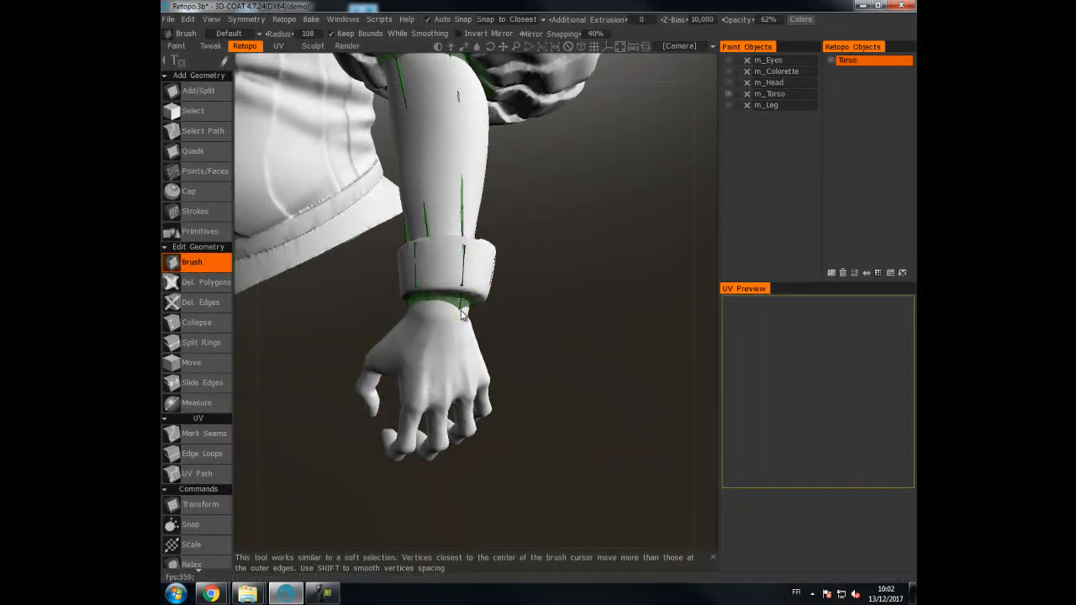
alt+drag(460, 304, 372, 273)
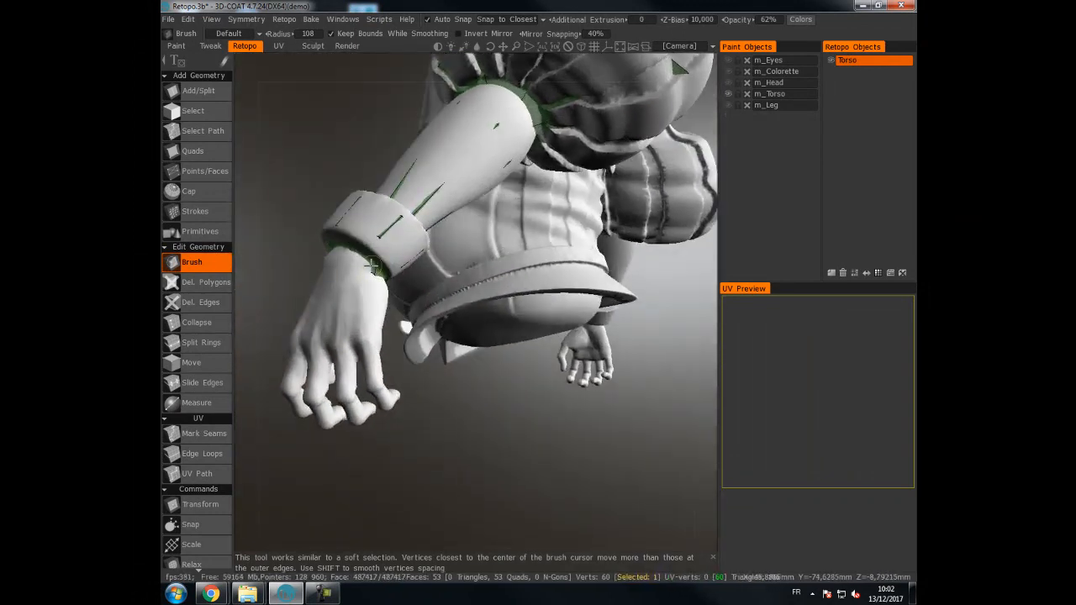
alt+middle_drag(495, 417, 554, 464)
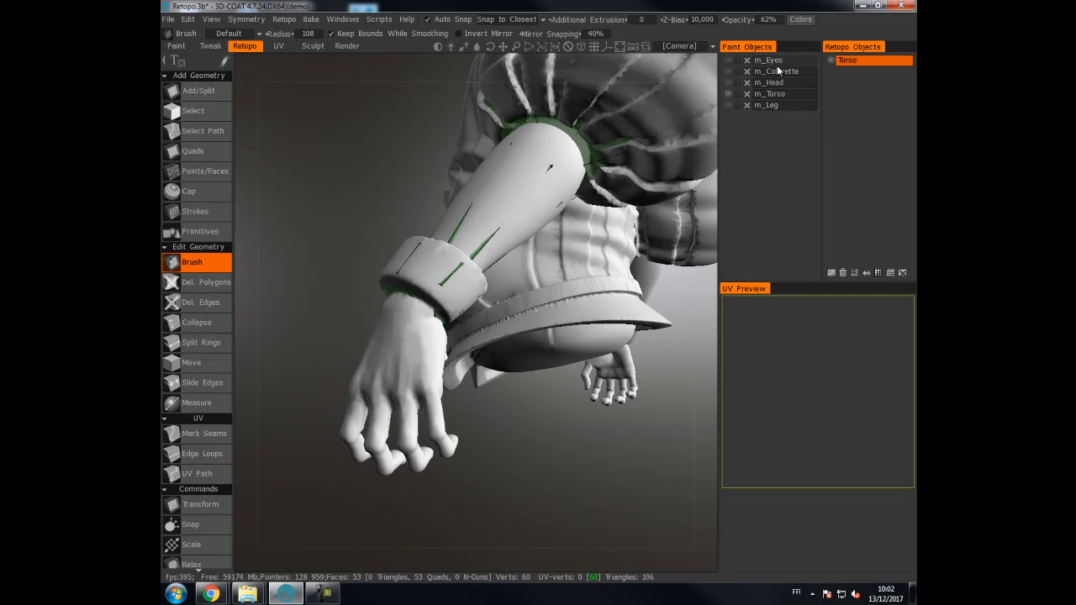
- Hide m_Torso and fill the missing face between the forearm and the wrist cuff using Cap
click(728, 94)
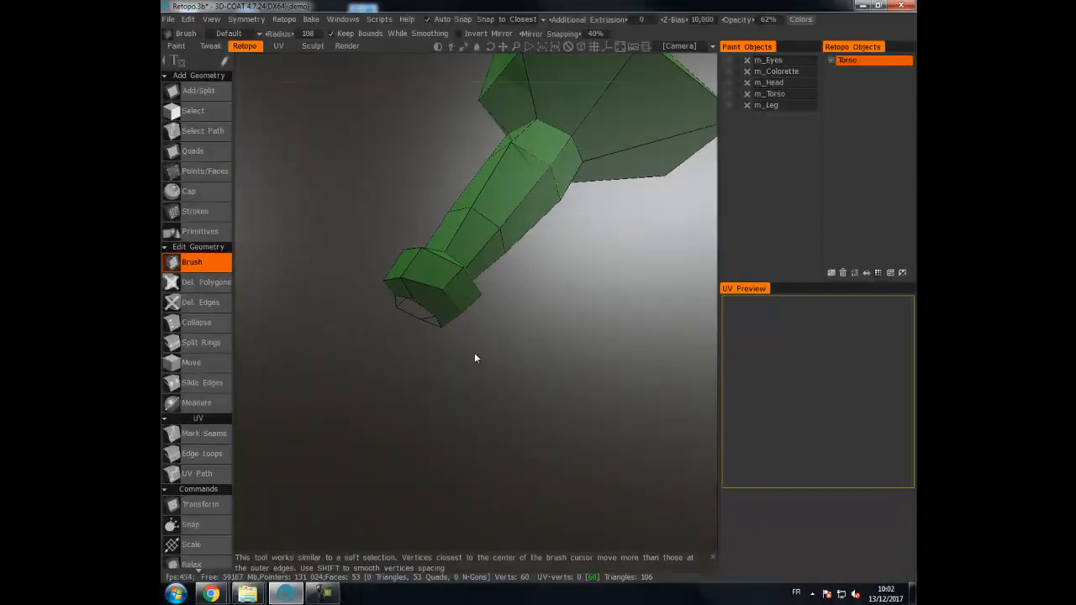
drag(403, 312, 518, 320)
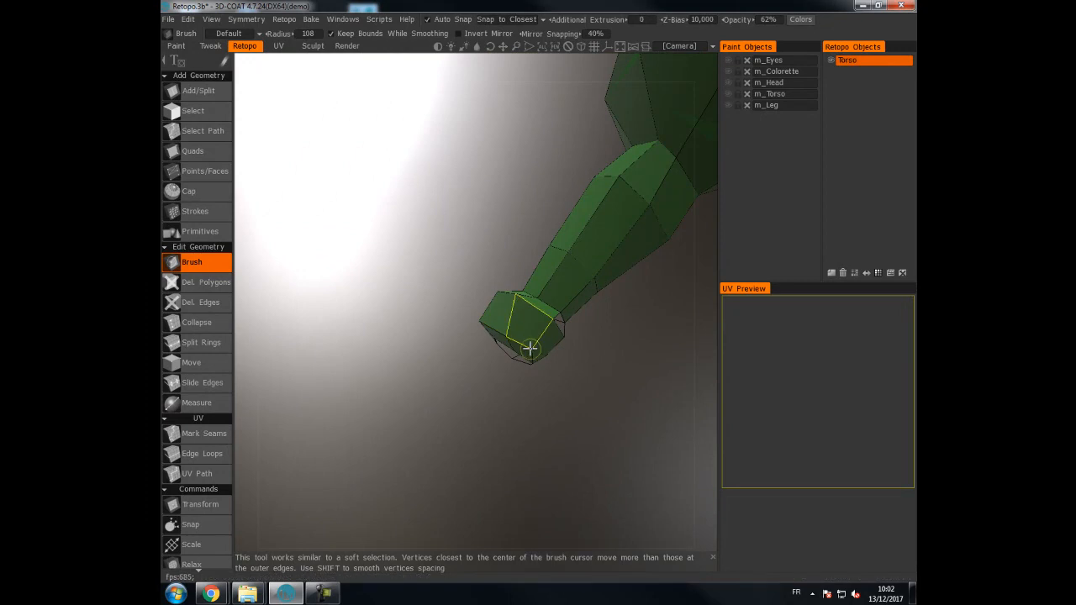
drag(632, 384, 351, 243)
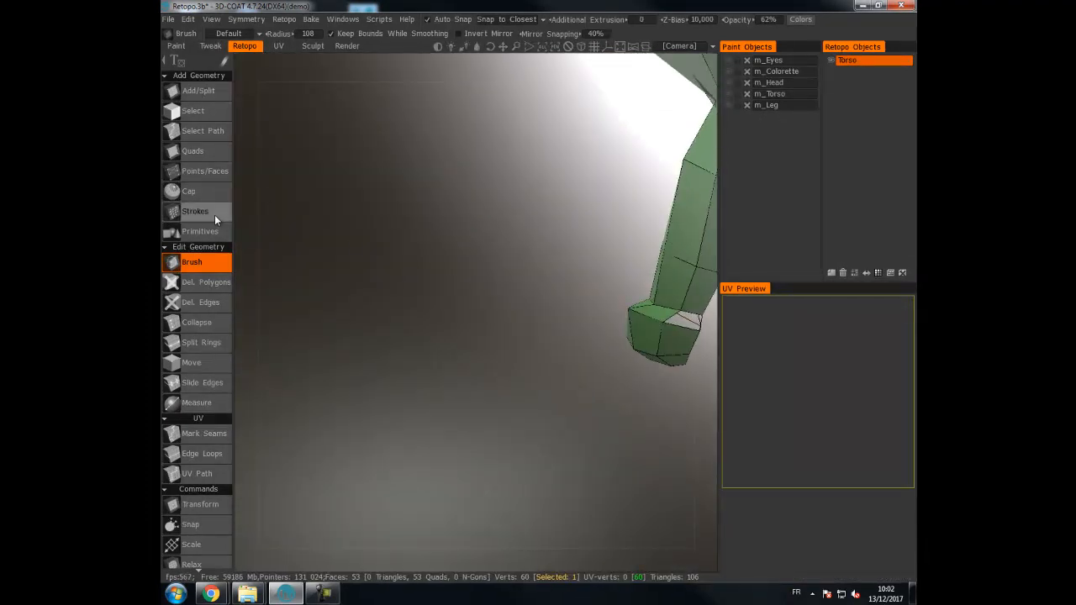
click(202, 194)
drag(677, 320, 621, 448)
drag(473, 473, 670, 230)
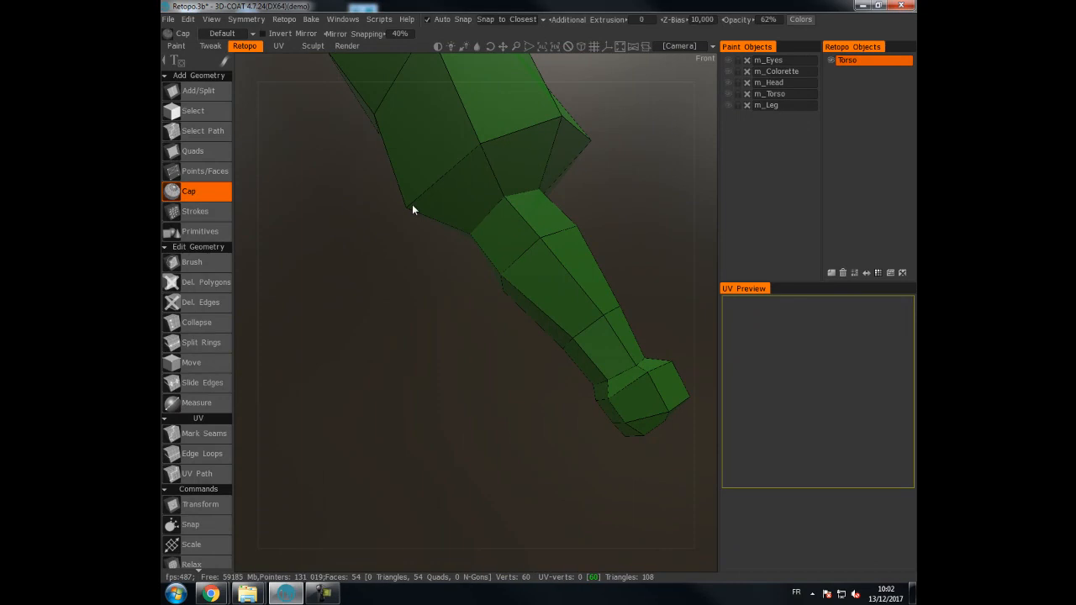
- Show m_Torso again, switch to the Brush tool and try a radius of 10 and of 20
click(728, 93)
click(192, 262)
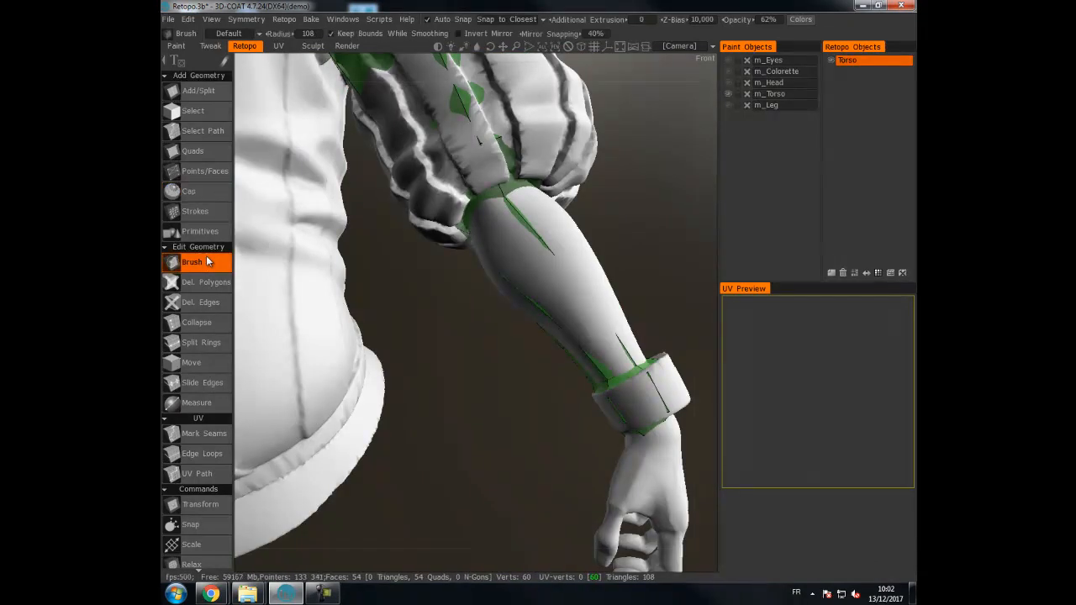
click(310, 34)
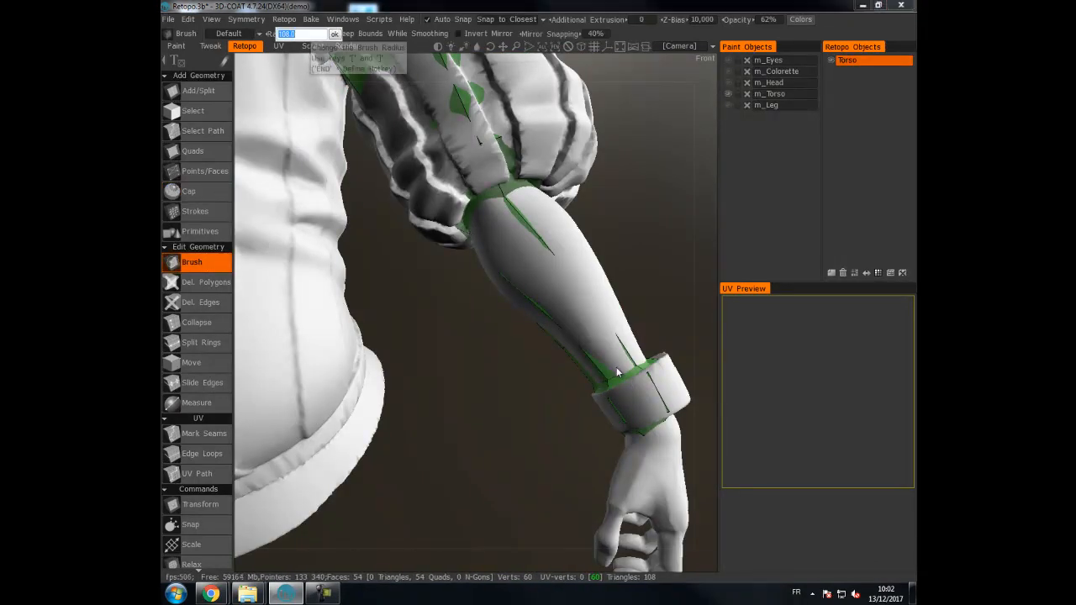
text(10)
key(Return)
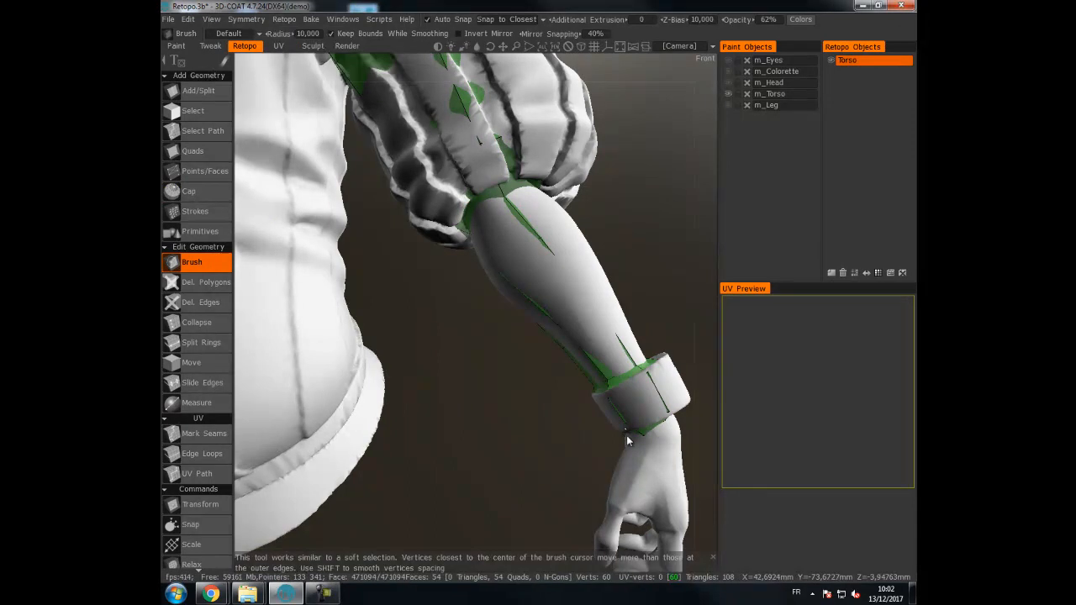
click(310, 34)
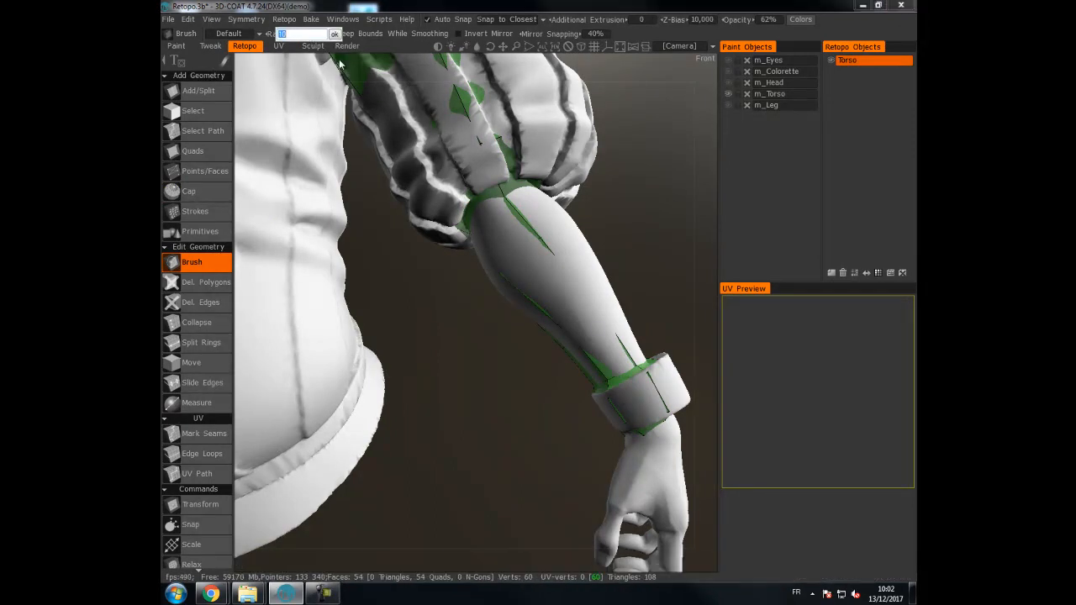
key(Return)
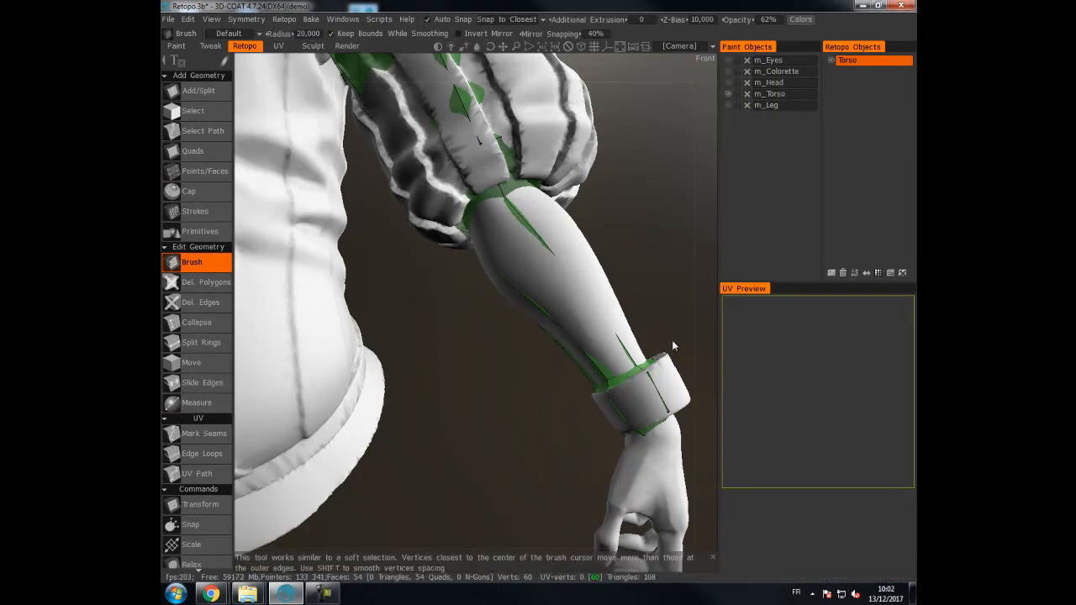
- Set the Brush radius to 100 and adjust the retopo vertices around the wrist cuff's hand-side edge to fit the sculpt
middle_drag(654, 304, 552, 213)
drag(645, 184, 538, 240)
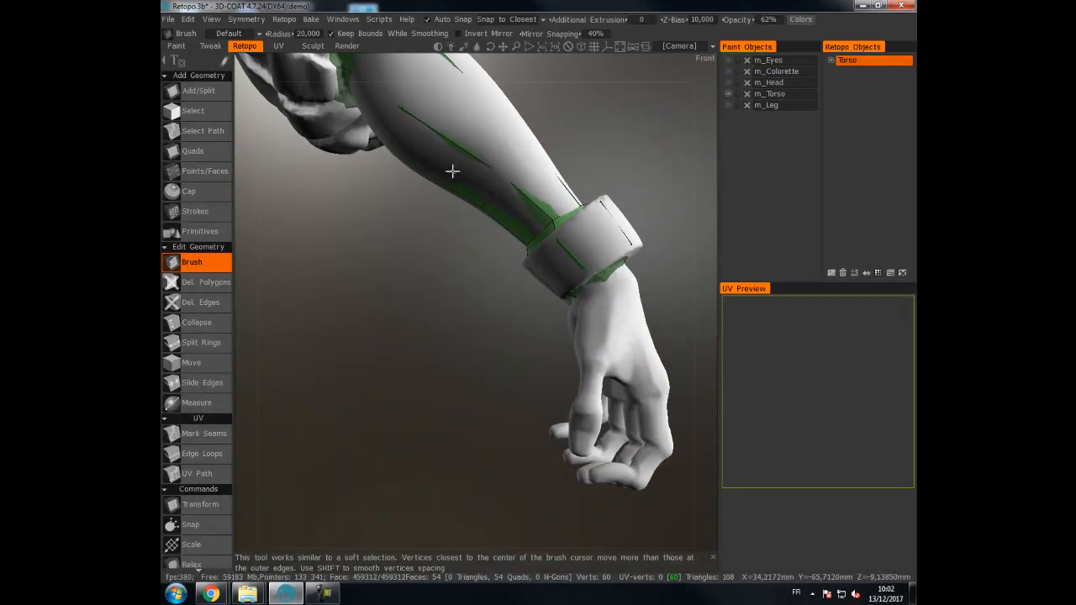
click(304, 33)
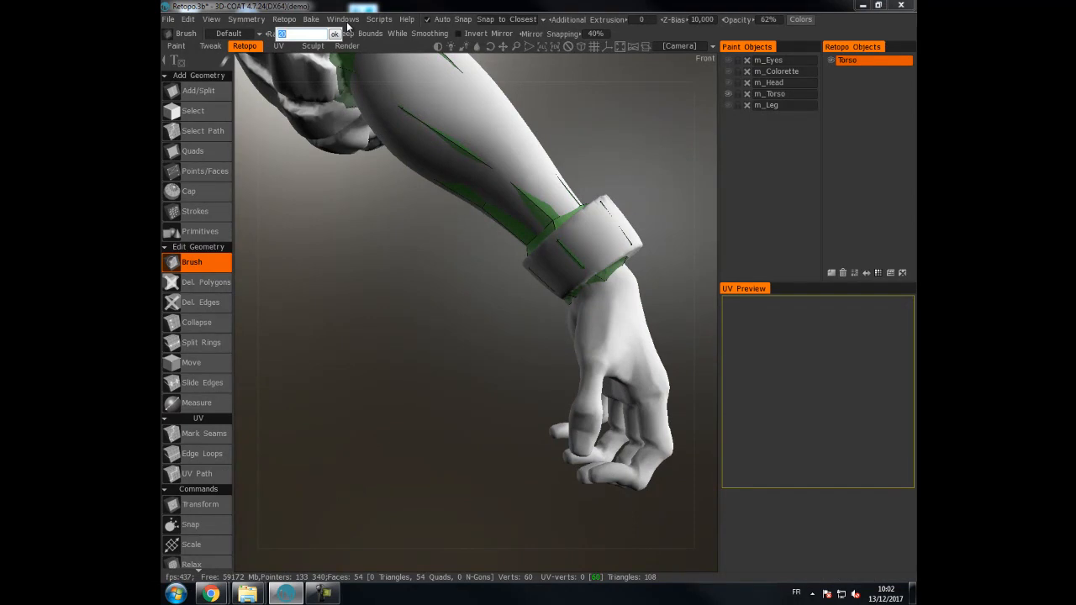
text(100)
key(Return)
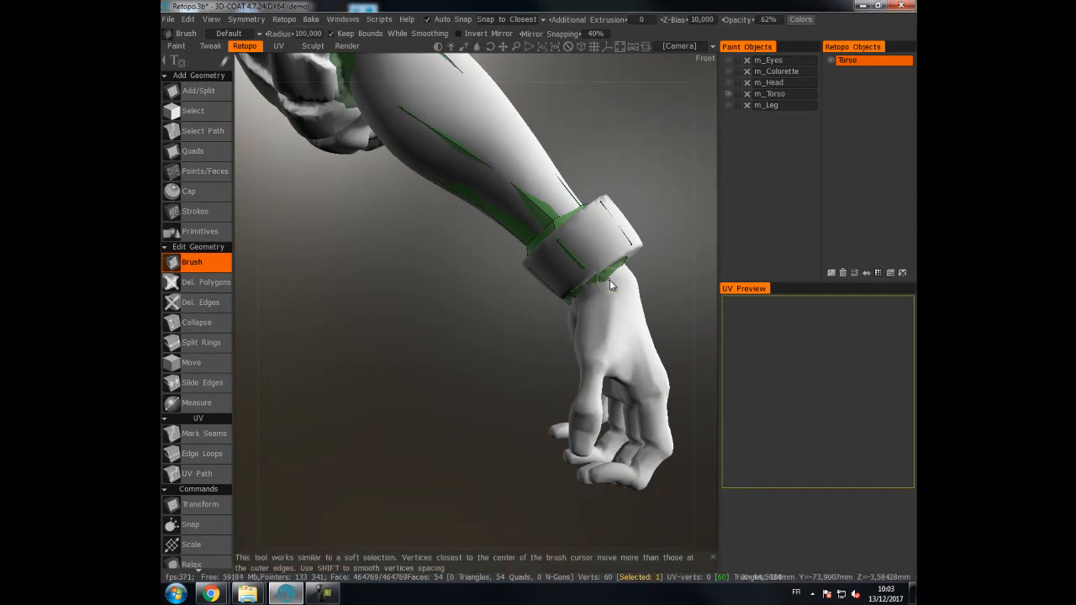
alt+drag(598, 281, 537, 238)
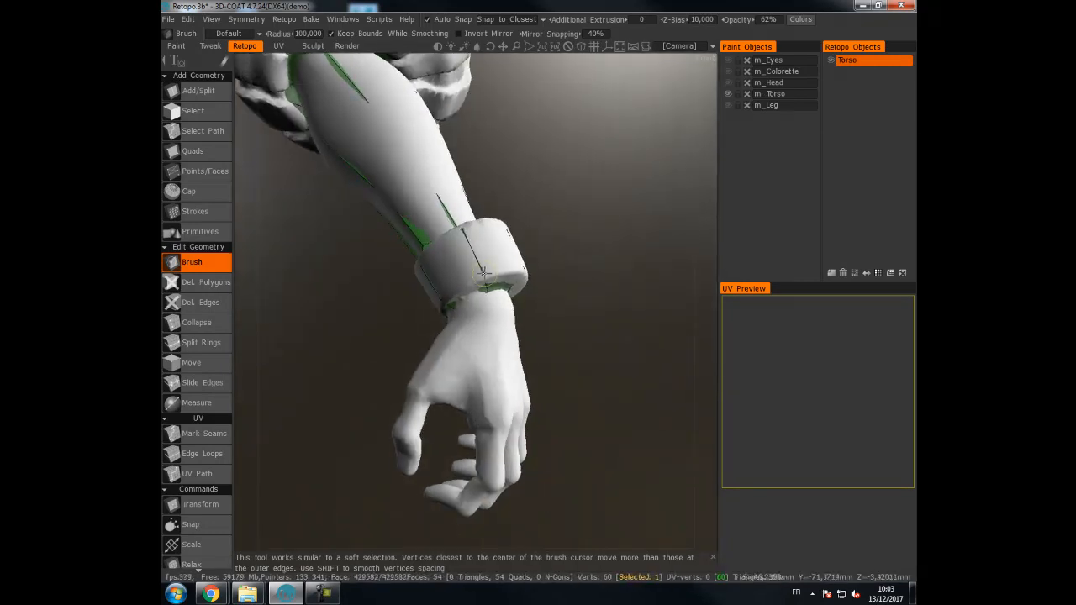
mouse_move(485, 287)
alt+mouse_down()
mouse_move(460, 294)
mouse_move(593, 247)
mouse_move(672, 132)
alt+mouse_up()
alt+drag(686, 174, 491, 235)
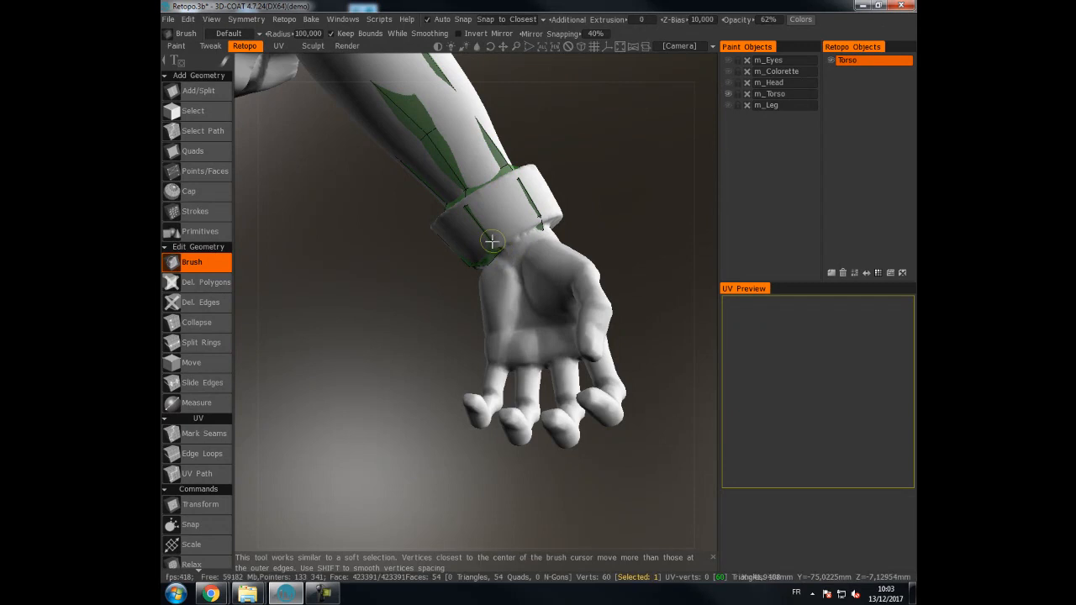
alt+drag(492, 244, 560, 308)
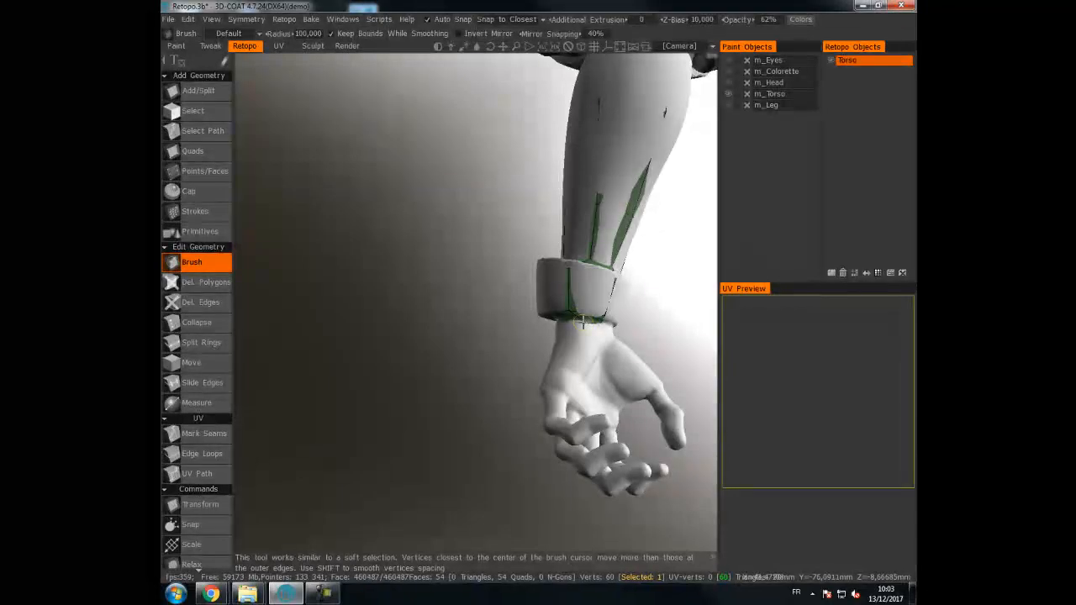
alt+drag(565, 309, 710, 135)
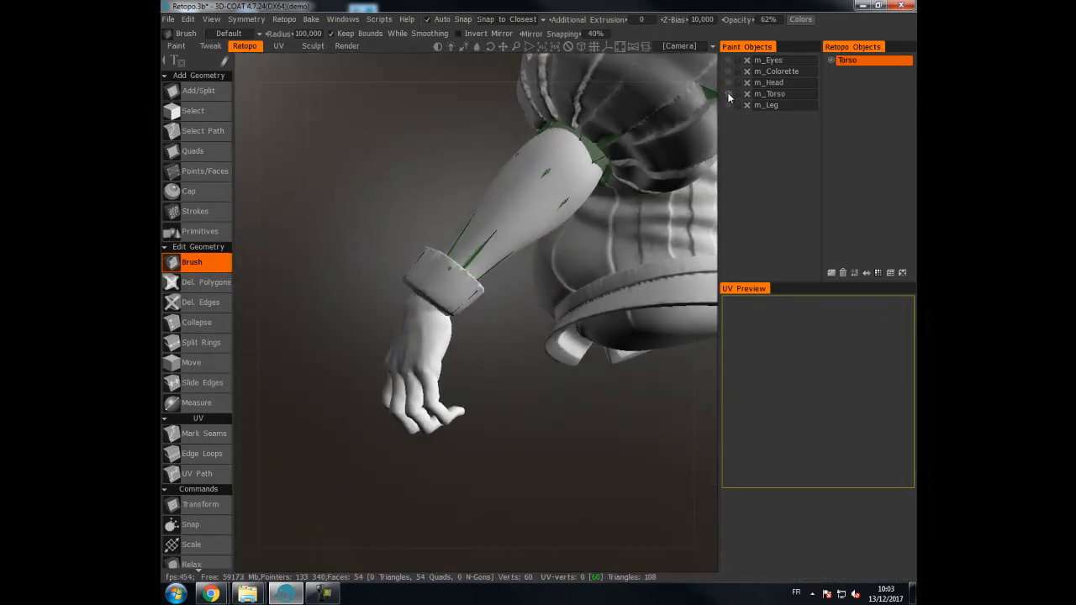
- Adjust the wrist cuff's end vertices with m_Torso hidden, and show m_Torso again
click(728, 94)
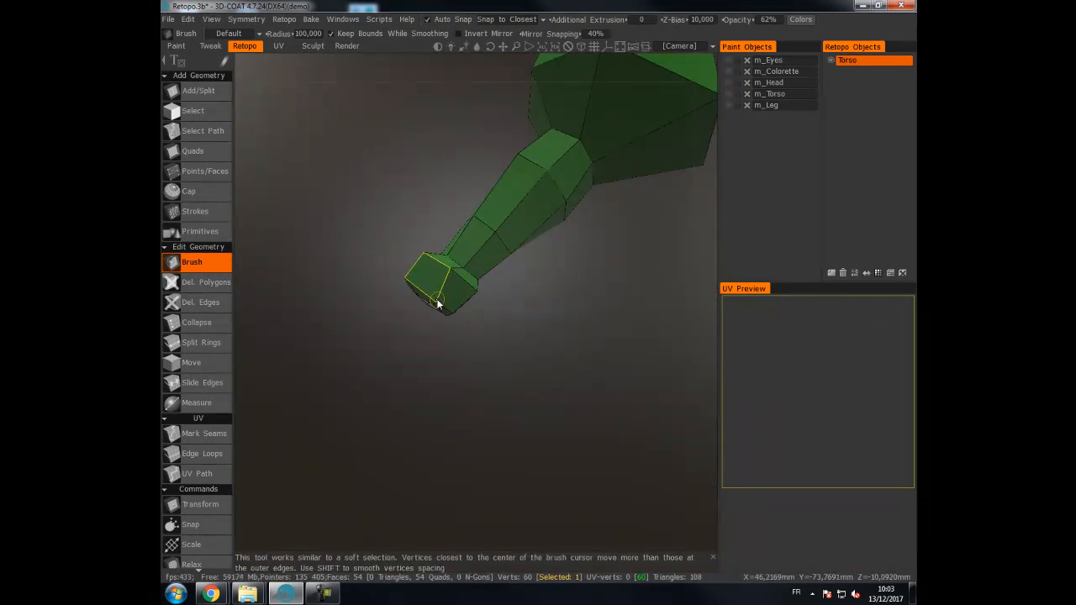
alt+drag(432, 295, 351, 264)
alt+drag(421, 298, 681, 71)
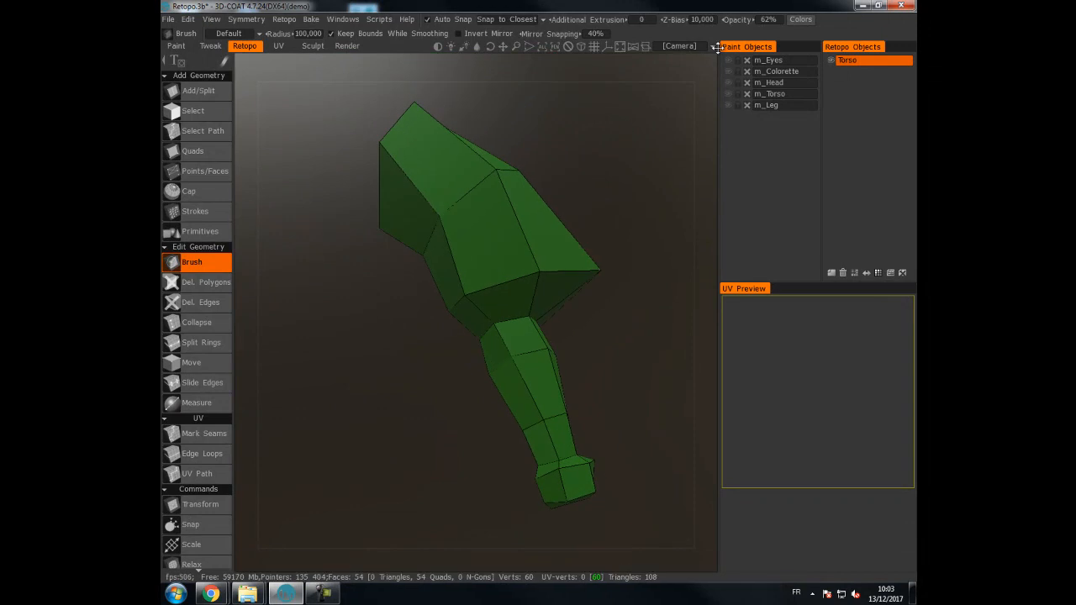
click(728, 93)
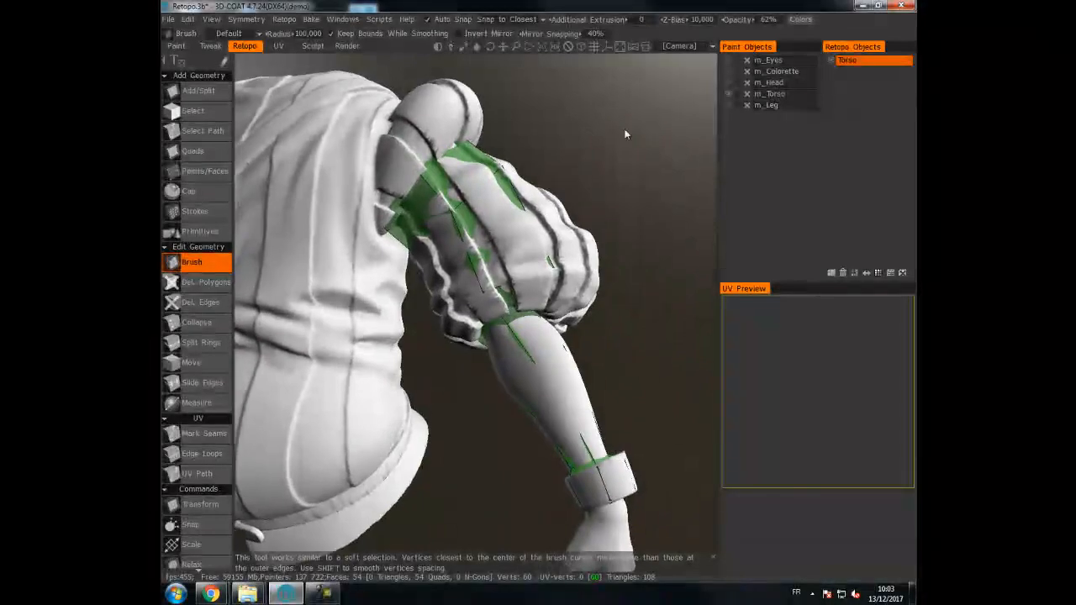
- Add an edge ring around the middle of the puffed sleeve with Split Rings
alt+drag(612, 151, 538, 148)
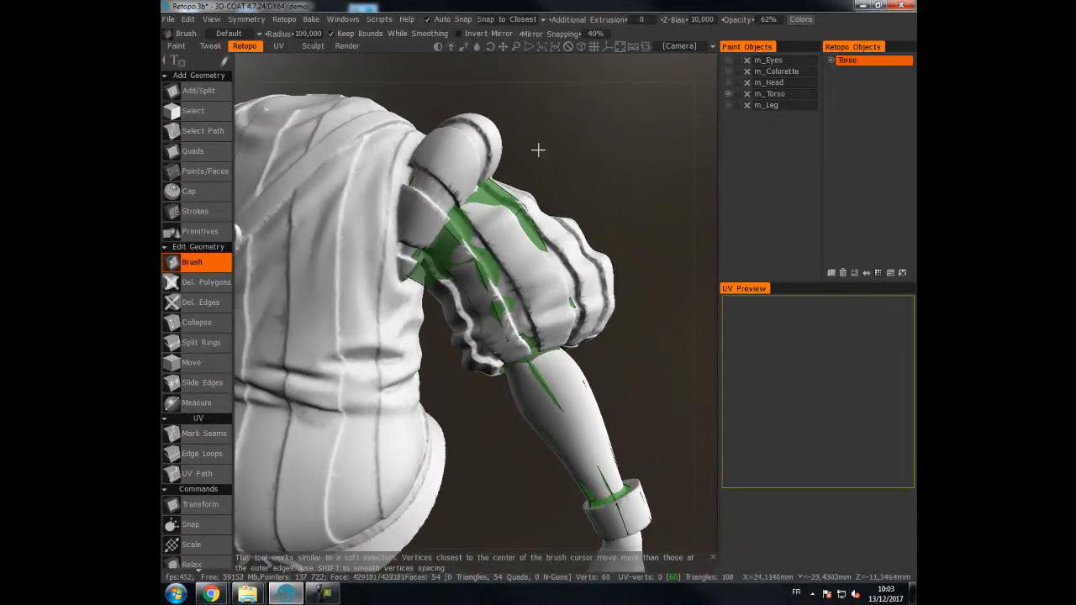
click(204, 343)
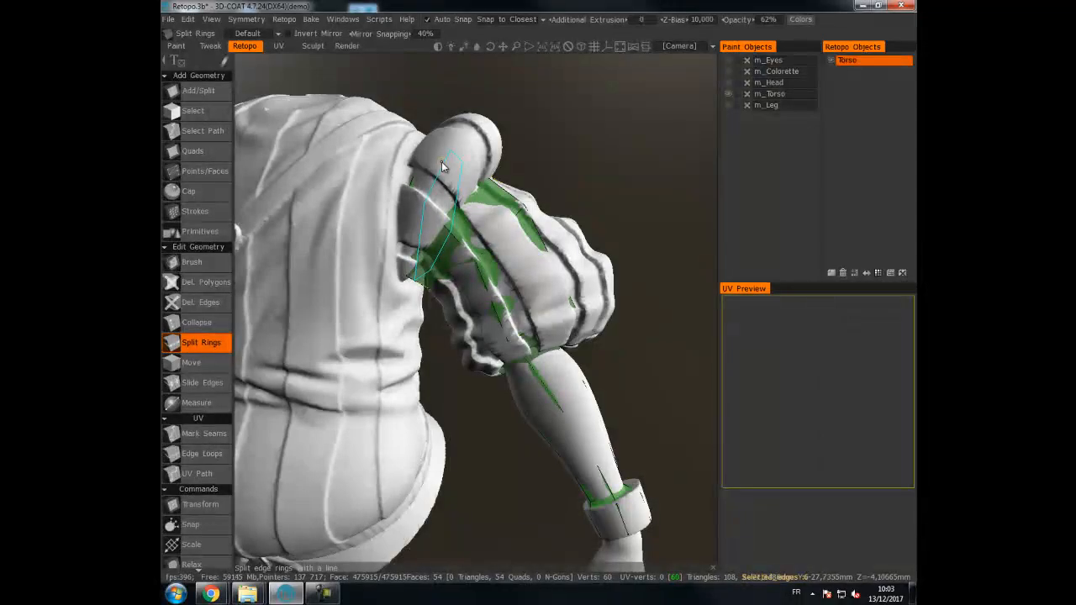
mouse_move(572, 118)
mouse_down()
mouse_move(601, 123)
mouse_move(590, 117)
mouse_up()
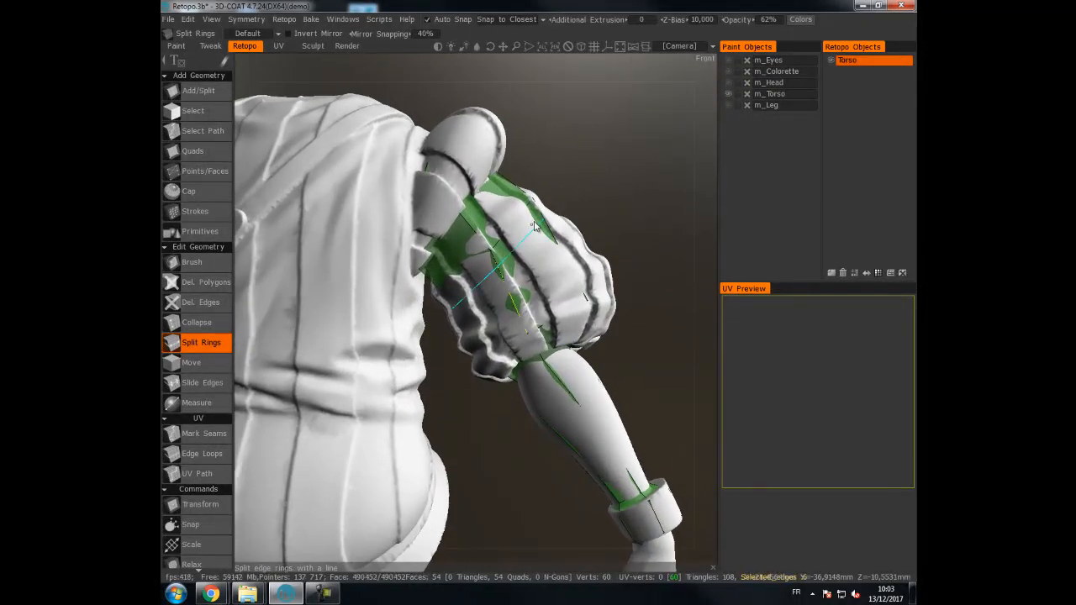
click(542, 260)
drag(542, 263, 605, 192)
click(463, 164)
mouse_move(521, 143)
mouse_down()
mouse_move(552, 141)
mouse_move(535, 147)
mouse_up()
key(ctrl+z)
- Hide m_Torso and split another edge ring around the upper sleeve near the shoulder opening
middle_drag(579, 121, 599, 184)
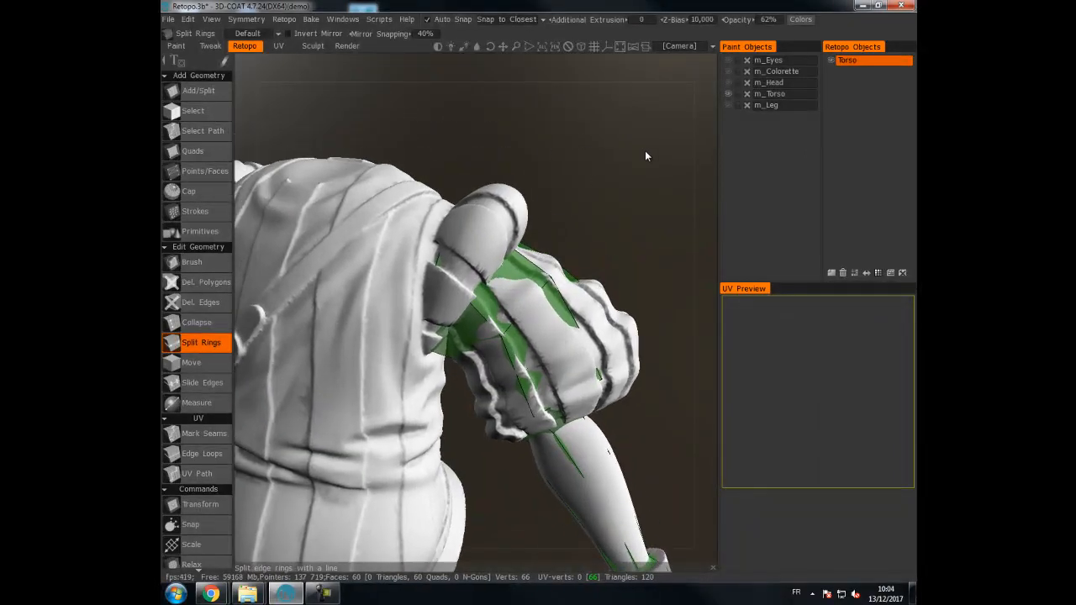
click(729, 93)
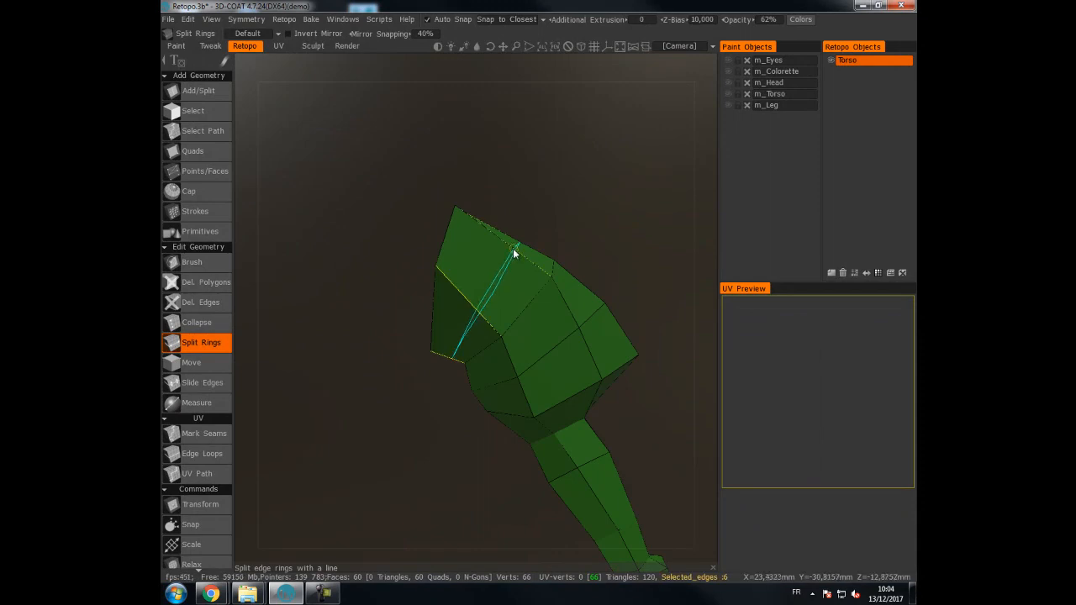
click(511, 273)
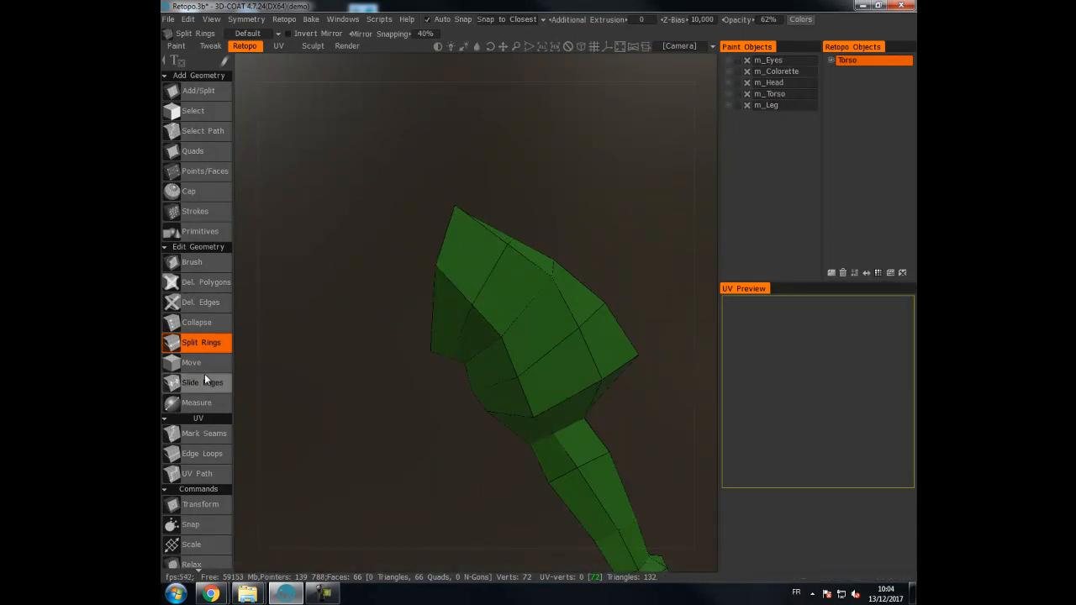
- Show m_Torso and shape the upper sleeve's ring vertices toward the sculpted shoulder with the Brush at radius 254 and 342
click(197, 262)
mouse_move(455, 291)
mouse_down()
mouse_move(553, 182)
mouse_move(533, 216)
mouse_up()
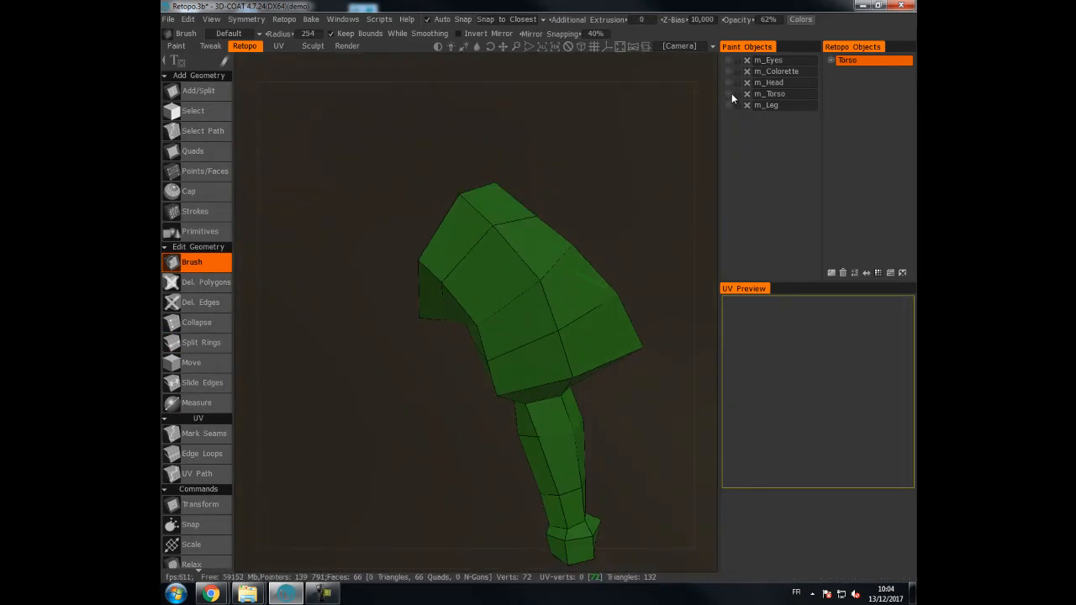
click(728, 94)
mouse_move(618, 159)
mouse_down()
mouse_move(623, 119)
mouse_move(604, 90)
mouse_move(493, 120)
mouse_move(596, 133)
mouse_move(576, 165)
mouse_move(449, 165)
mouse_move(588, 206)
mouse_move(365, 217)
mouse_up()
drag(570, 250, 558, 242)
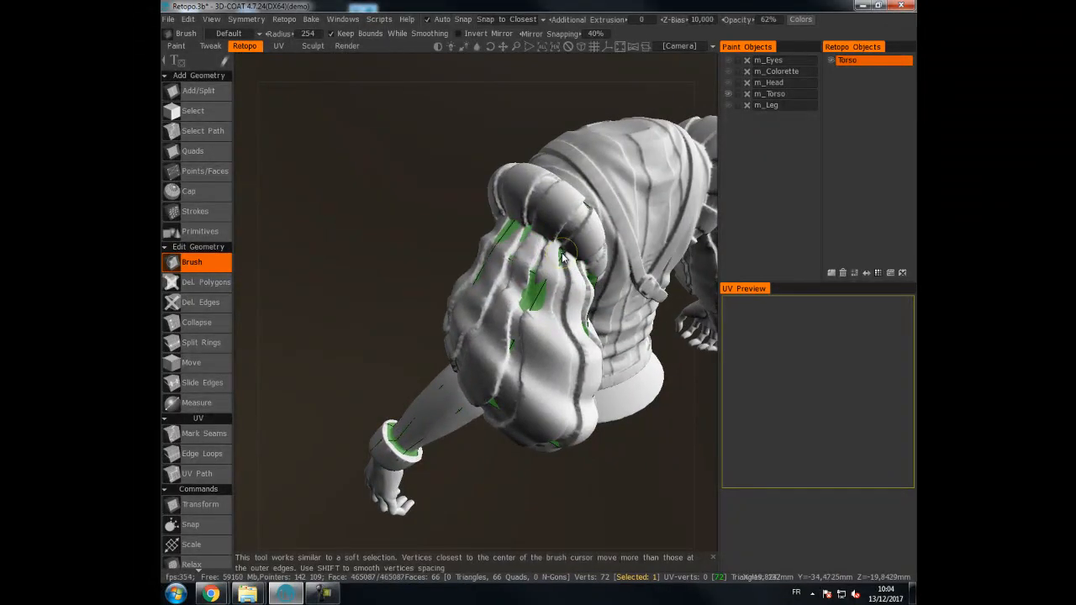
drag(500, 214, 578, 398)
drag(454, 259, 437, 239)
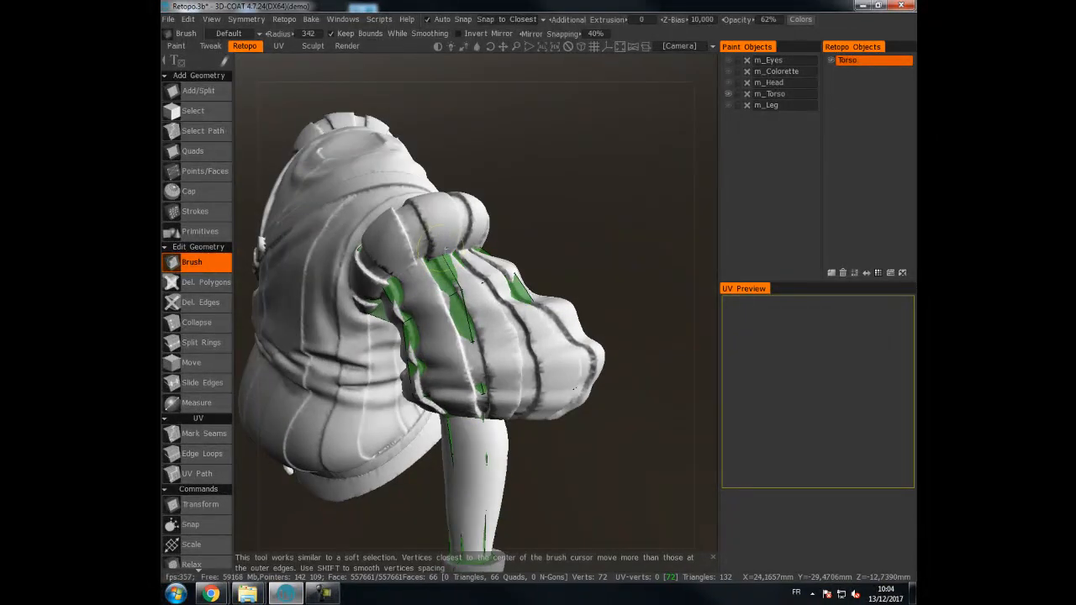
drag(499, 214, 651, 124)
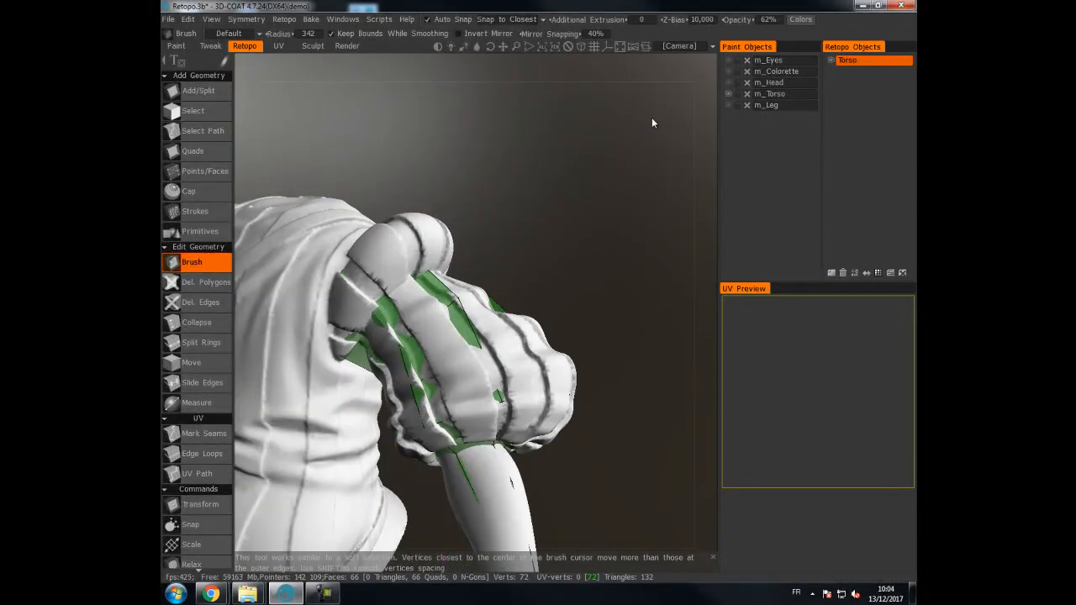
- With m_Torso hidden and Auto Snap off, move the shoulder opening's vertices outward using a Brush radius of 163
click(729, 94)
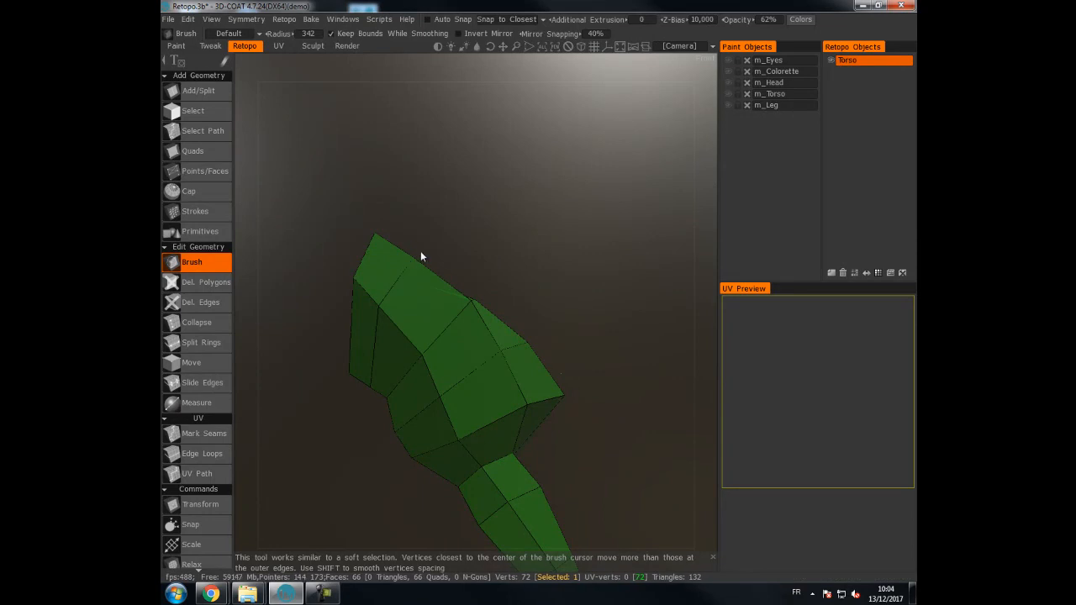
scroll(411, 259, down, 1)
scroll(403, 257, down, 1)
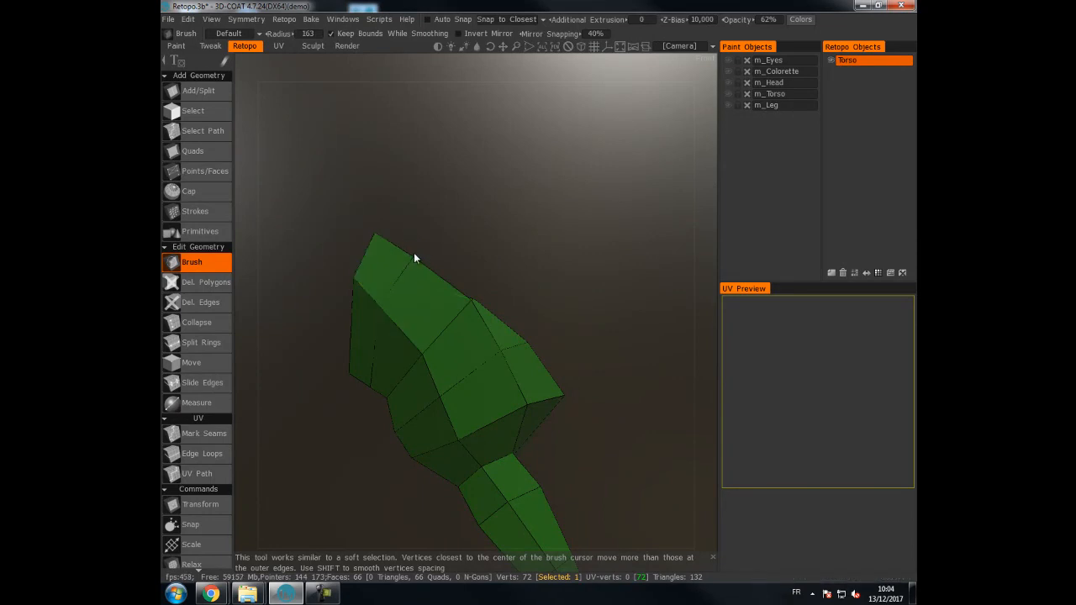
mouse_move(413, 256)
mouse_down()
mouse_move(422, 195)
mouse_move(434, 191)
mouse_move(357, 202)
mouse_move(390, 159)
mouse_move(413, 223)
mouse_move(499, 183)
mouse_move(615, 202)
mouse_move(404, 275)
mouse_move(445, 247)
mouse_move(331, 232)
mouse_up()
drag(497, 209, 372, 271)
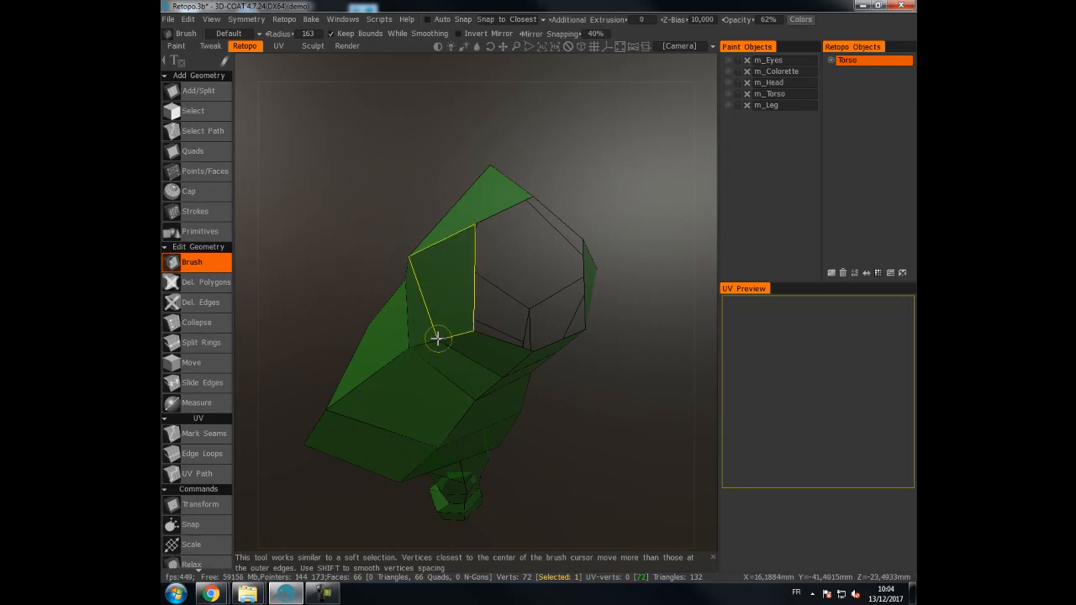
- Show m_Torso, turn Auto Snap on and fit the back shoulder-opening vertices to the sculpt with the Brush at radius 247 and 298
click(729, 94)
mouse_move(511, 144)
mouse_down()
mouse_move(560, 149)
mouse_move(471, 134)
mouse_up()
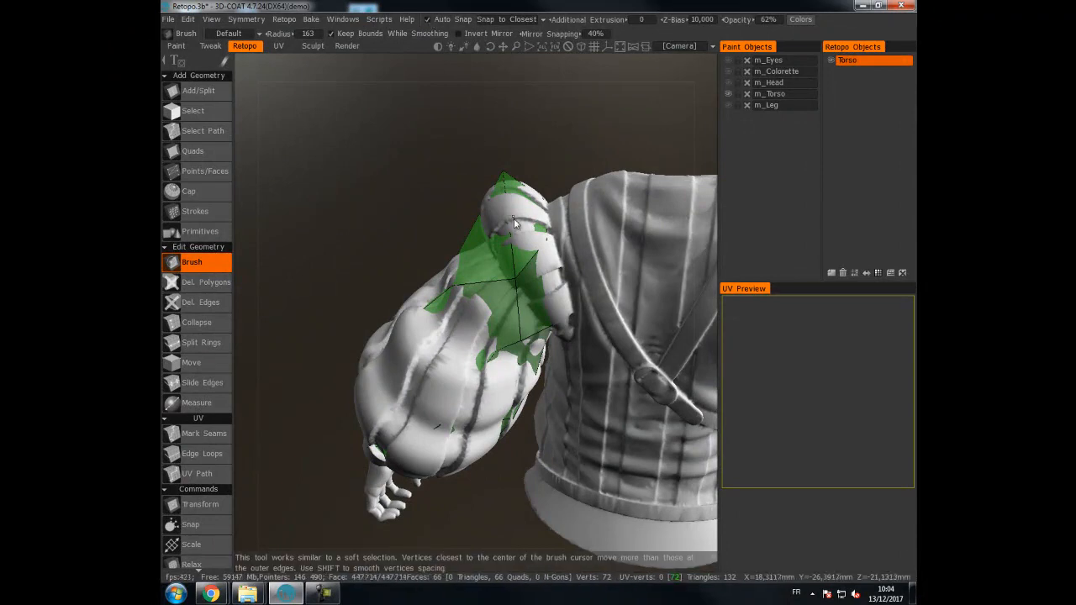
alt+drag(518, 228, 520, 234)
scroll(522, 266, up, 1)
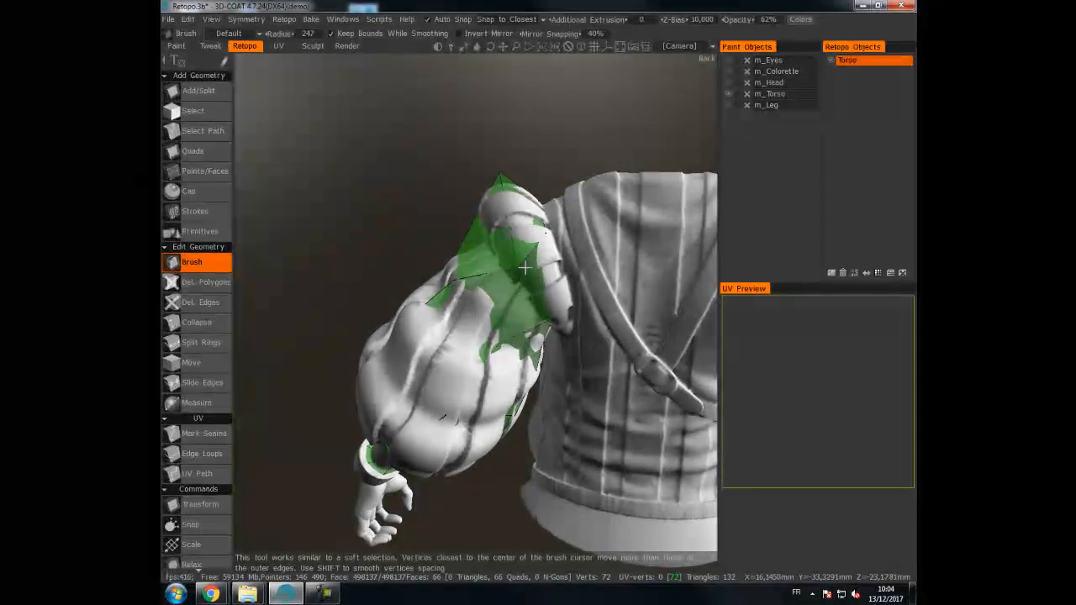
right_drag(520, 265, 559, 264)
drag(523, 264, 523, 254)
mouse_move(513, 212)
alt+mouse_down()
mouse_move(522, 203)
mouse_move(497, 163)
mouse_move(553, 235)
mouse_move(579, 198)
mouse_move(560, 207)
mouse_move(600, 214)
mouse_move(530, 256)
alt+mouse_up()
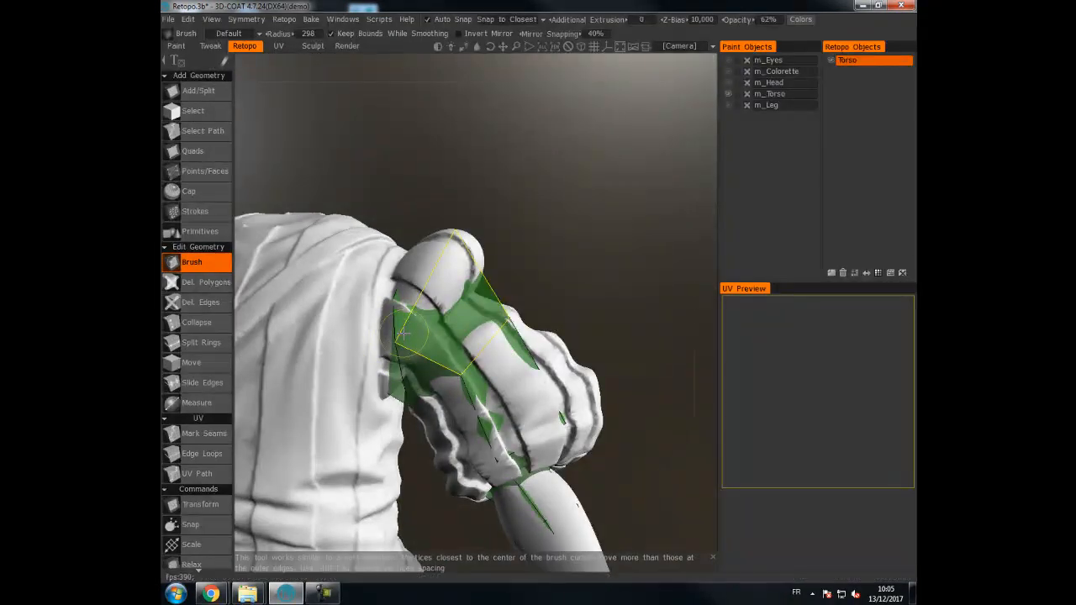
- Fit the upper sleeve vertices beneath the front of the shoulder roll to the sculpt using a smaller Brush radius down to 224
scroll(403, 342, up, 1)
drag(398, 342, 403, 340)
mouse_move(450, 274)
alt+mouse_down()
mouse_move(451, 320)
mouse_move(435, 362)
mouse_move(412, 347)
alt+mouse_up()
scroll(434, 364, down, 1)
alt+drag(468, 311, 415, 260)
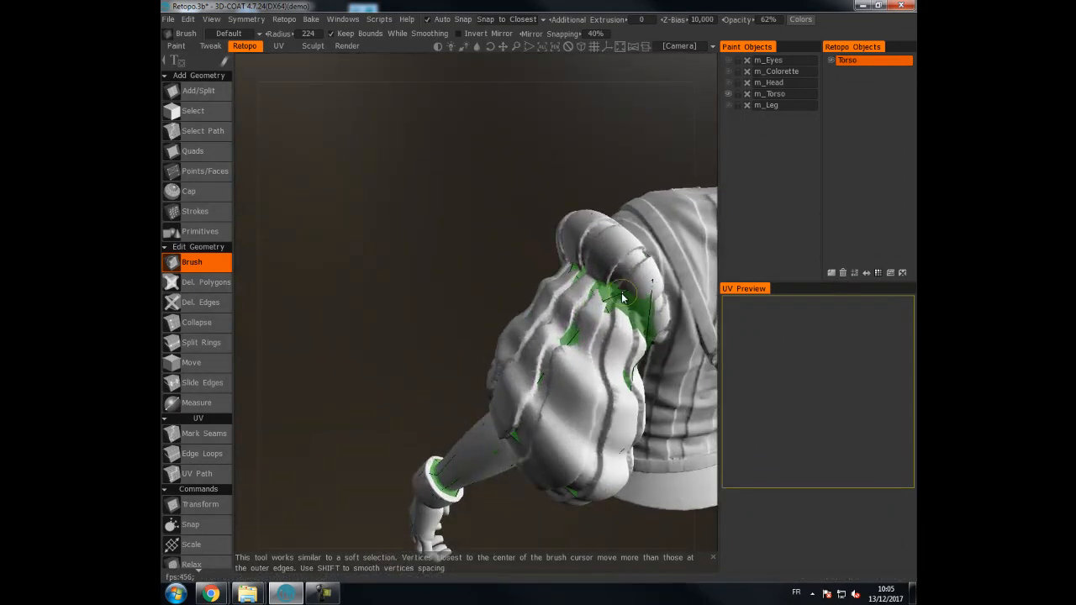
mouse_move(635, 292)
alt+mouse_down()
mouse_move(510, 278)
mouse_move(602, 366)
mouse_move(612, 356)
alt+mouse_up()
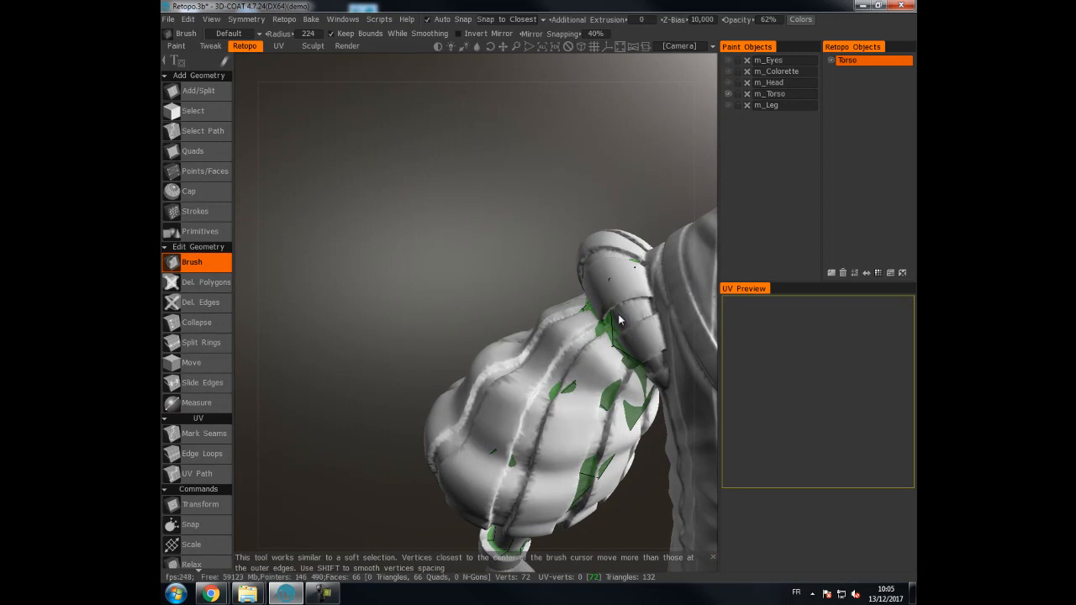
- Check the bare mesh without m_Torso, then pull the rear upper-sleeve vertex toward the shoulder roll with a Brush radius of 224
click(728, 93)
mouse_move(510, 173)
alt+mouse_down()
mouse_move(596, 187)
mouse_move(565, 211)
alt+mouse_up()
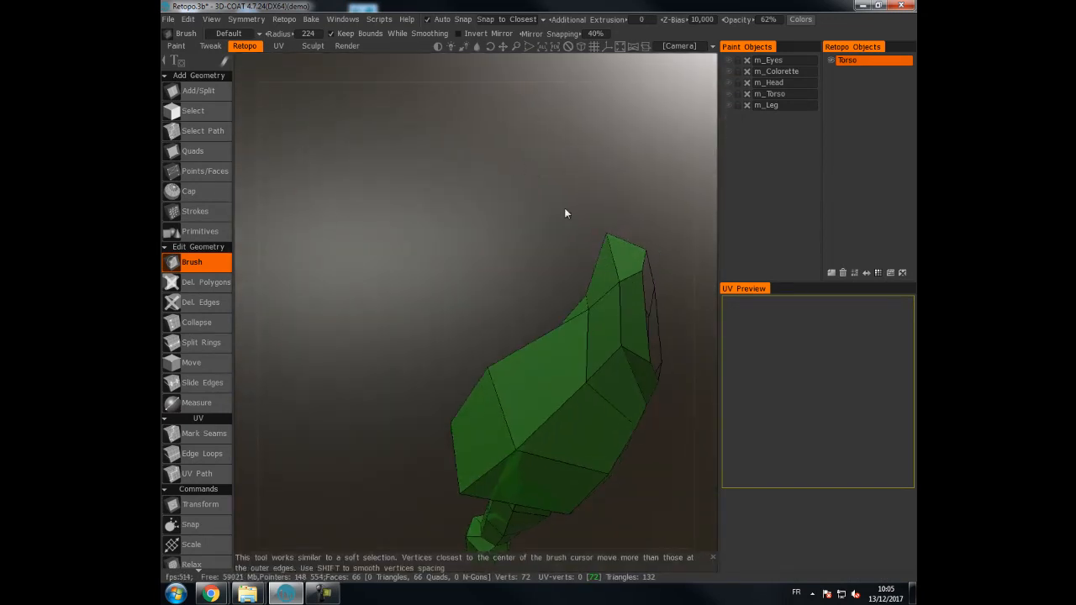
click(728, 94)
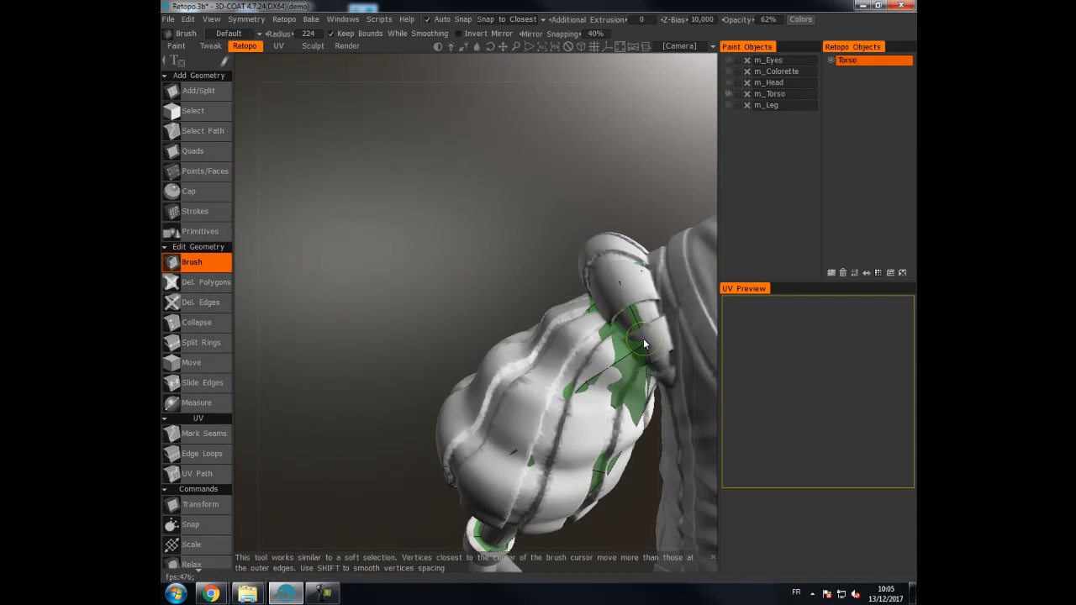
drag(613, 377, 627, 353)
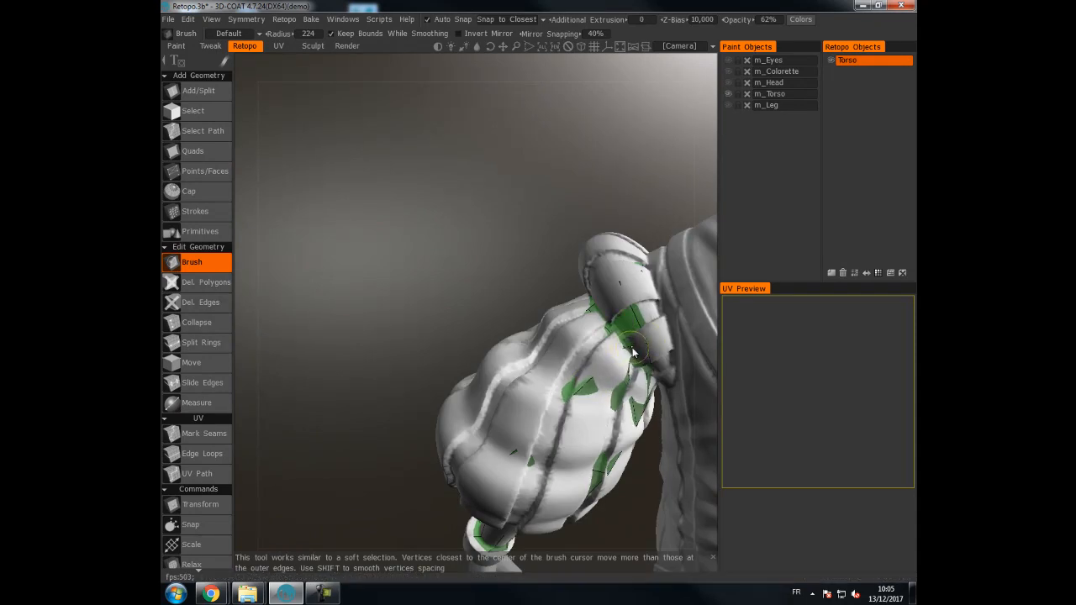
- Hide m_Torso and use Add/Split to cut edges from the forearm ring to new points on the sleeve's lower border
click(729, 94)
mouse_move(547, 163)
mouse_down()
mouse_move(579, 166)
mouse_move(665, 213)
mouse_move(605, 213)
mouse_move(600, 180)
mouse_move(561, 223)
mouse_move(569, 183)
mouse_move(586, 208)
mouse_move(624, 212)
mouse_move(679, 190)
mouse_move(671, 177)
mouse_move(550, 211)
mouse_move(564, 171)
mouse_move(564, 198)
mouse_move(466, 204)
mouse_move(544, 185)
mouse_move(577, 194)
mouse_move(550, 170)
mouse_move(560, 168)
mouse_up()
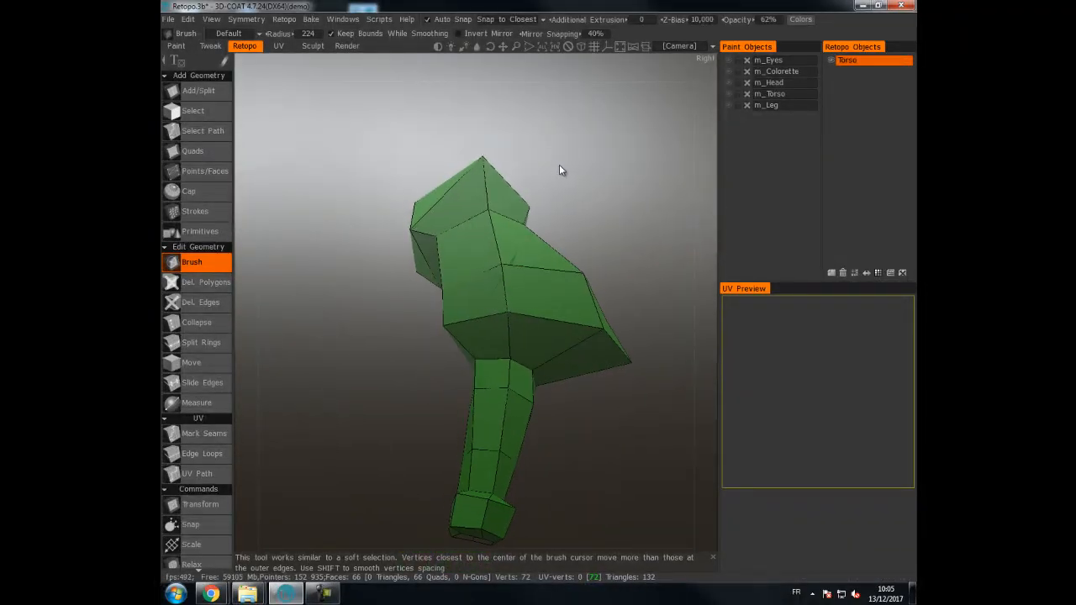
click(206, 346)
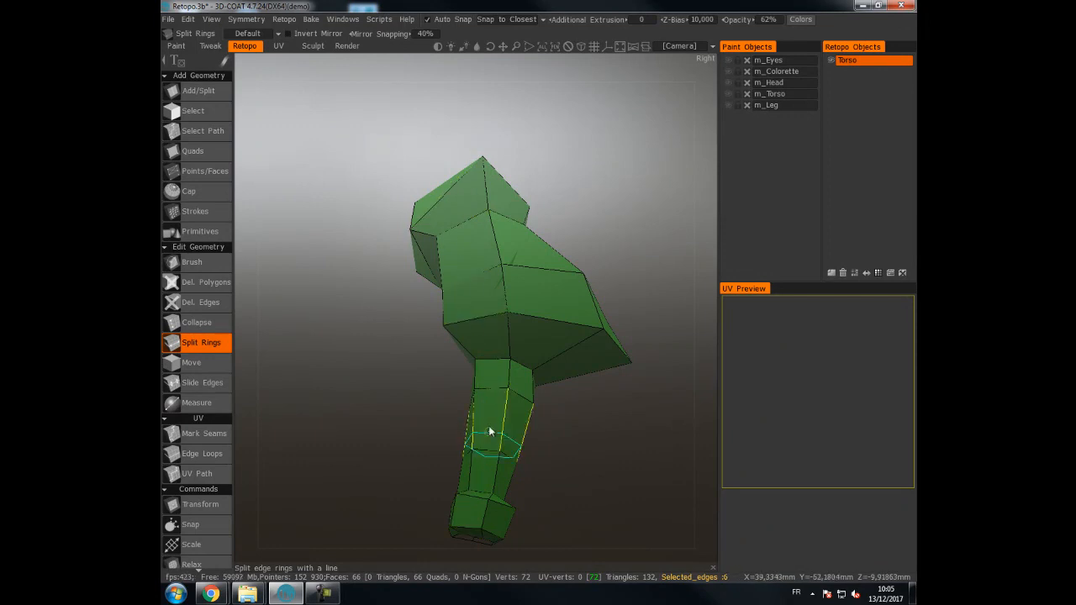
click(200, 91)
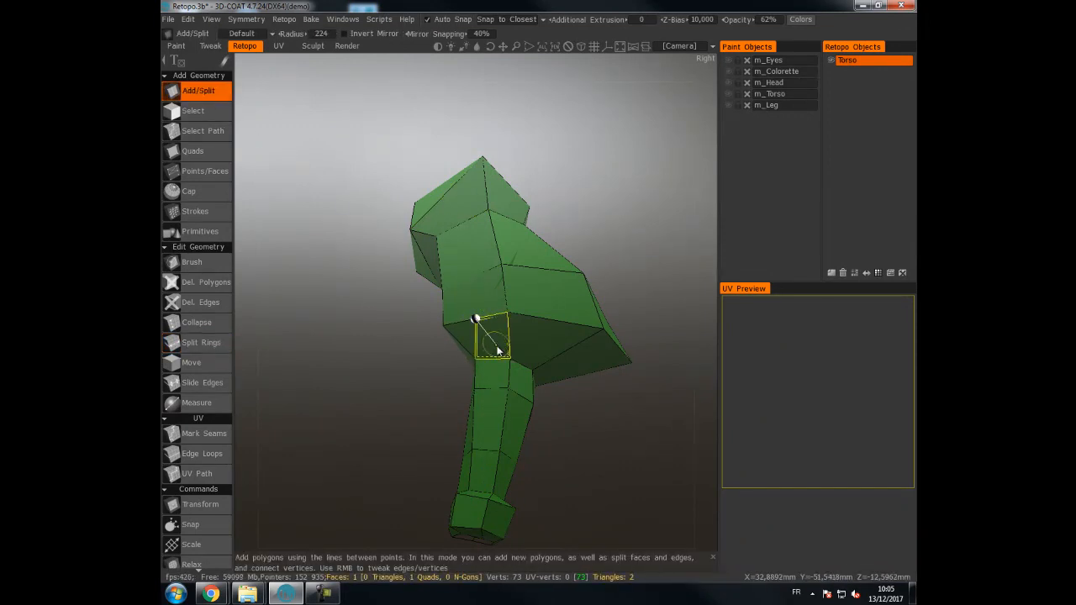
drag(370, 384, 358, 357)
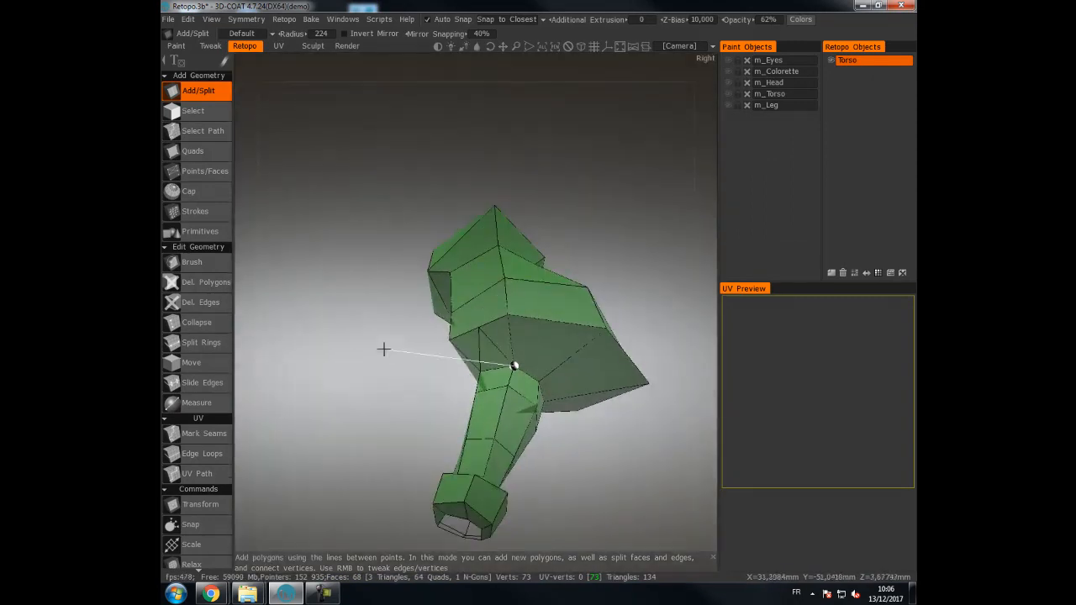
click(554, 320)
drag(672, 243, 579, 196)
click(636, 338)
drag(591, 126, 628, 224)
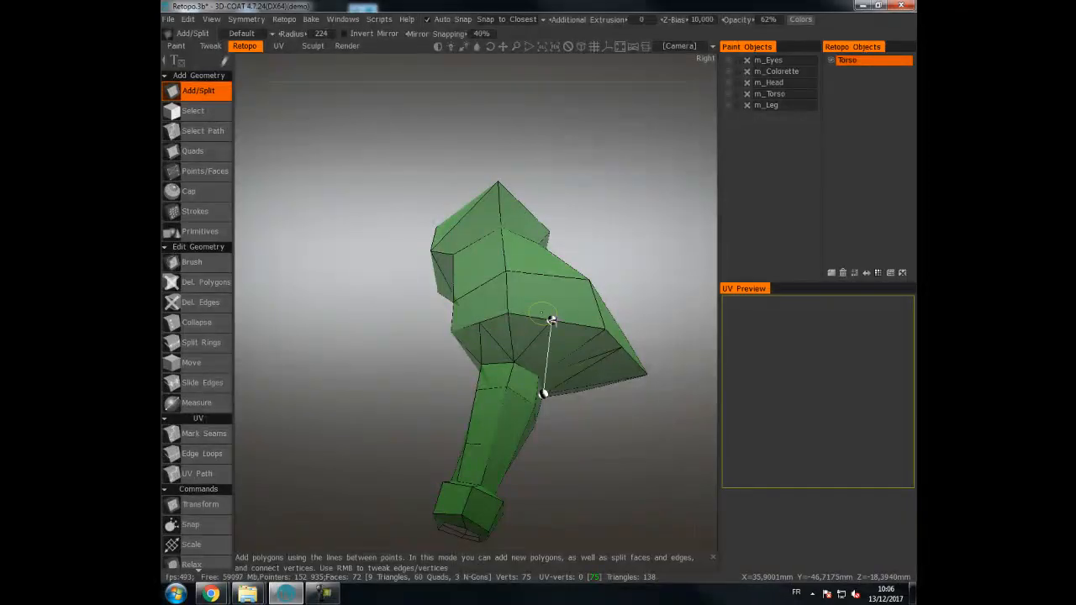
- Split lengthwise edge rings through the puffed sleeve and shoulder cap with Split Rings, on the side, front and back
click(201, 343)
drag(471, 245, 454, 212)
click(455, 209)
drag(522, 134, 569, 201)
click(577, 195)
drag(648, 169, 548, 177)
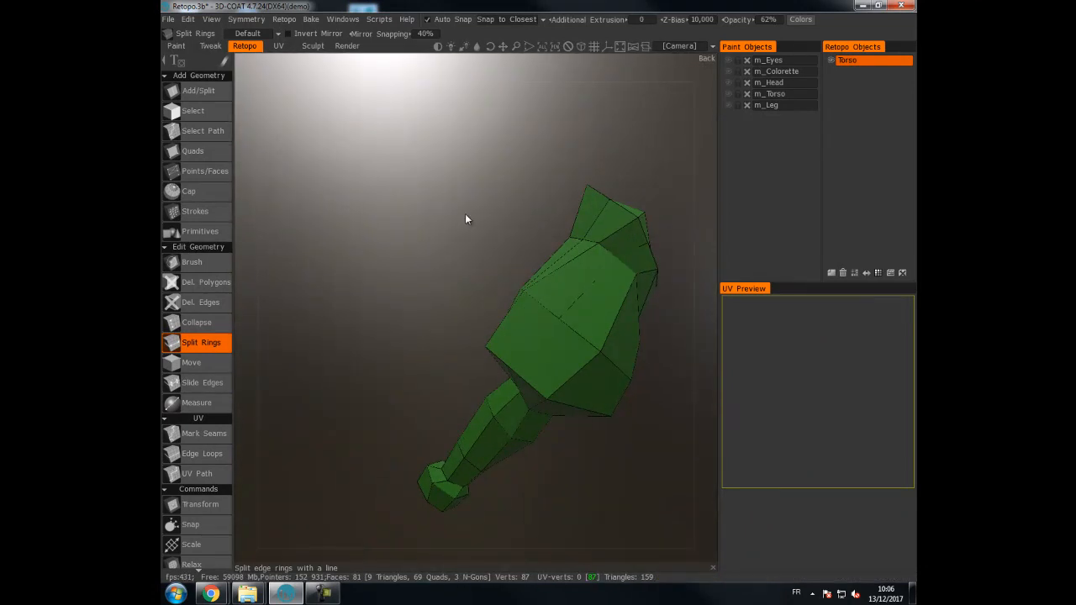
- Connect the new lengthwise edges to the cuts on the sleeve's lower border with Add/Split on the back, side and front
click(212, 94)
drag(353, 224, 427, 240)
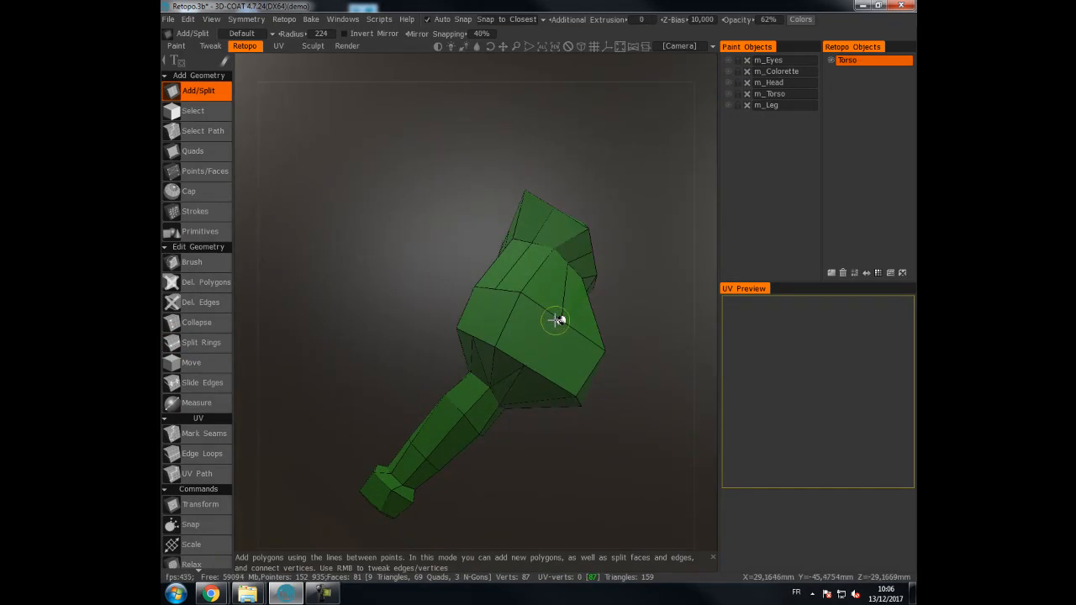
drag(375, 257, 454, 247)
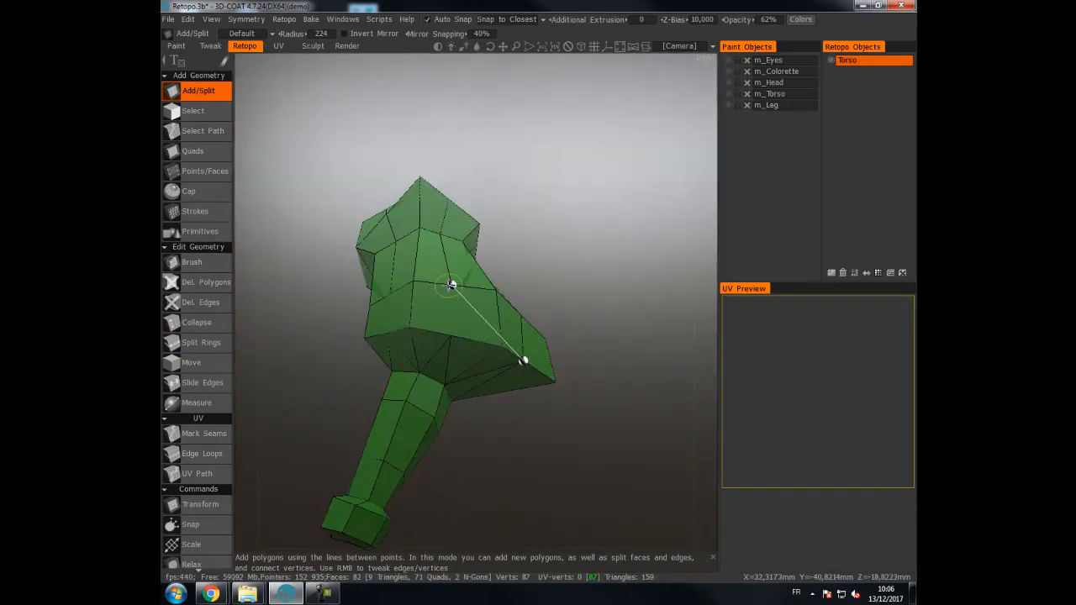
click(451, 284)
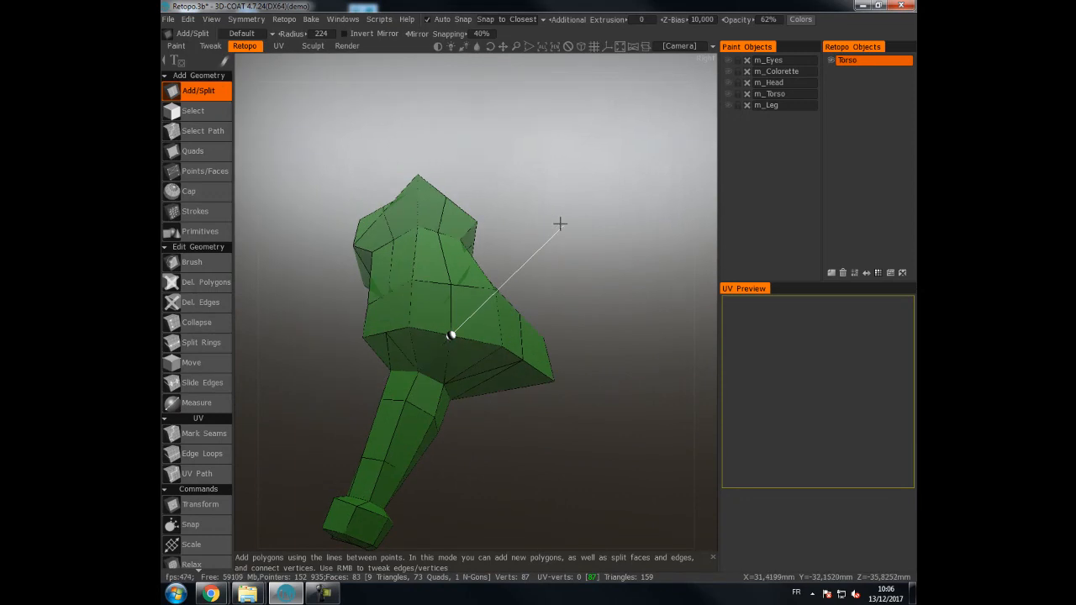
drag(560, 228, 509, 260)
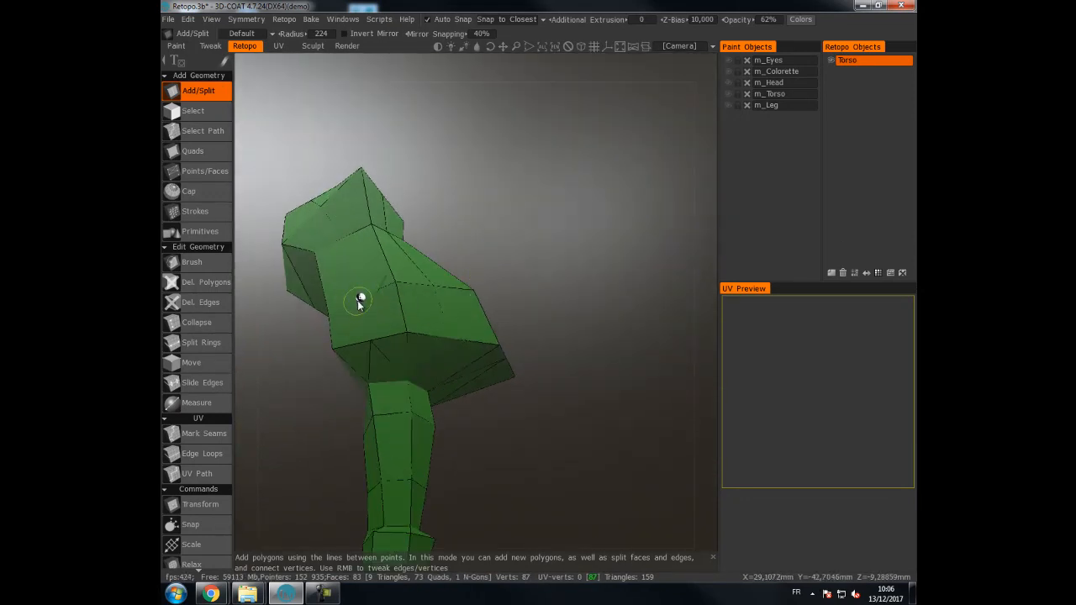
mouse_move(367, 339)
mouse_down()
mouse_move(558, 190)
mouse_move(283, 180)
mouse_up()
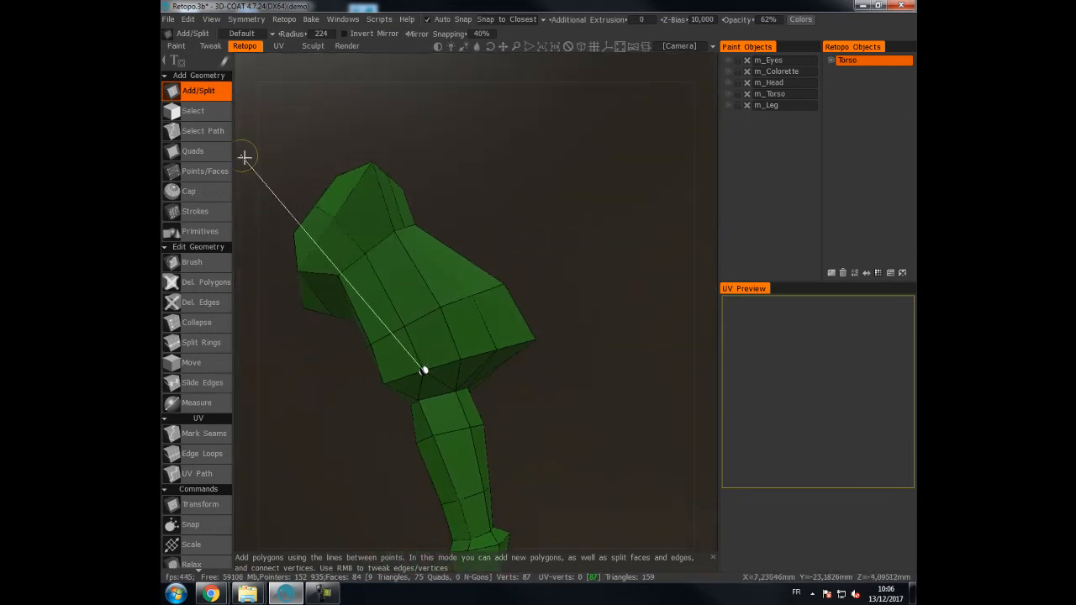
- Show m_Torso and fit the subdivided front of the sleeve and shoulder cap to the sculpt with the Brush at radius 404 and 500
click(192, 261)
click(728, 94)
drag(406, 327, 427, 367)
drag(383, 303, 339, 230)
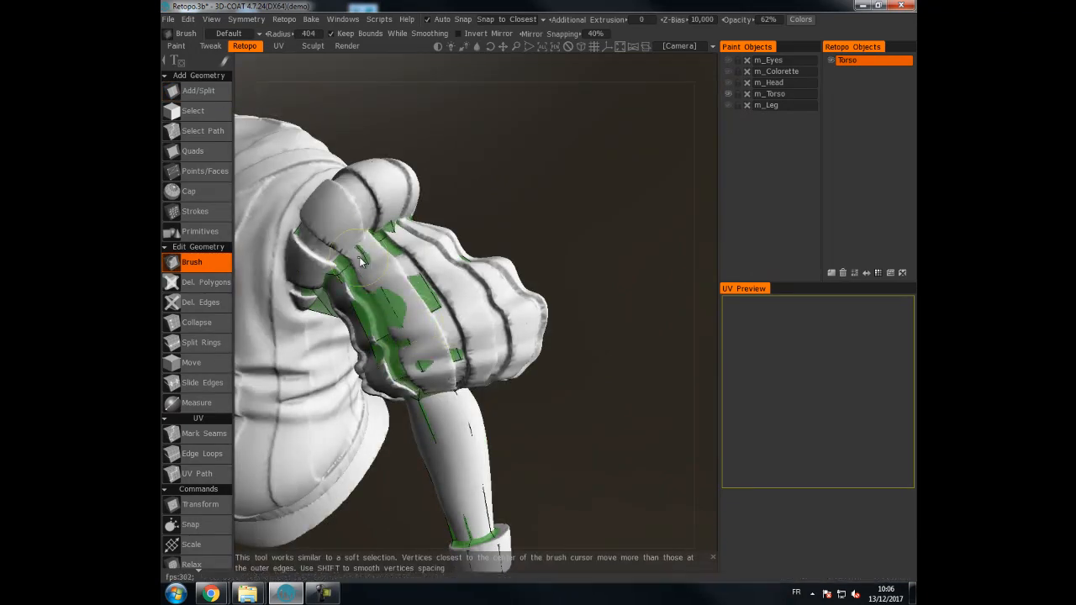
right_drag(325, 203, 325, 210)
drag(325, 210, 326, 217)
middle_drag(351, 201, 382, 254)
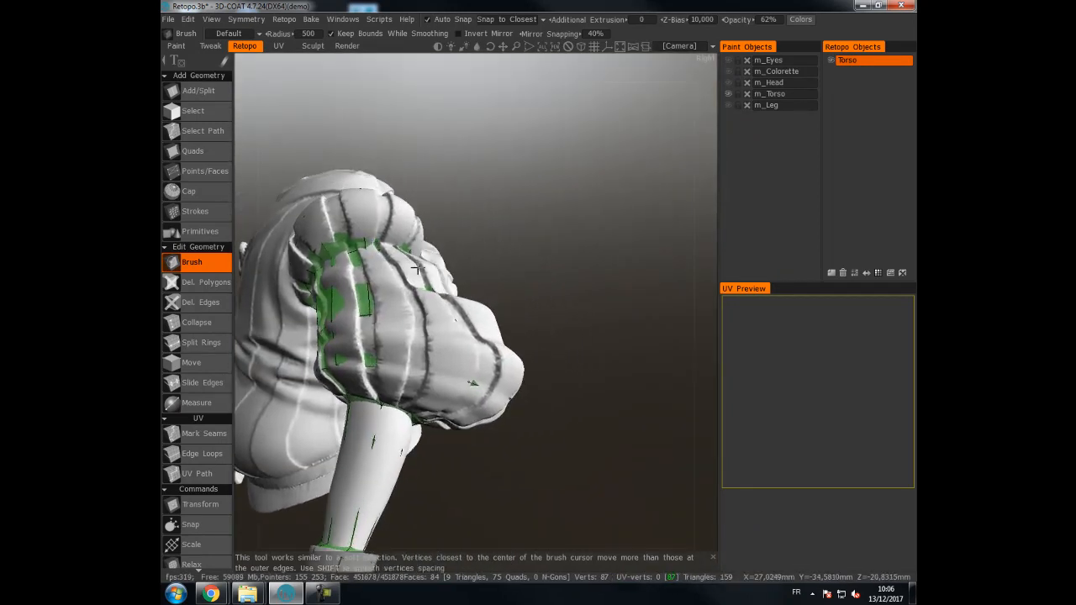
- Check the bare mesh, then fit the ring between shoulder roll and puffed sleeve to the sculpt with Brush radius 500 and 372
click(728, 94)
mouse_move(505, 219)
middle_down()
mouse_move(533, 192)
mouse_move(655, 143)
middle_up()
click(729, 94)
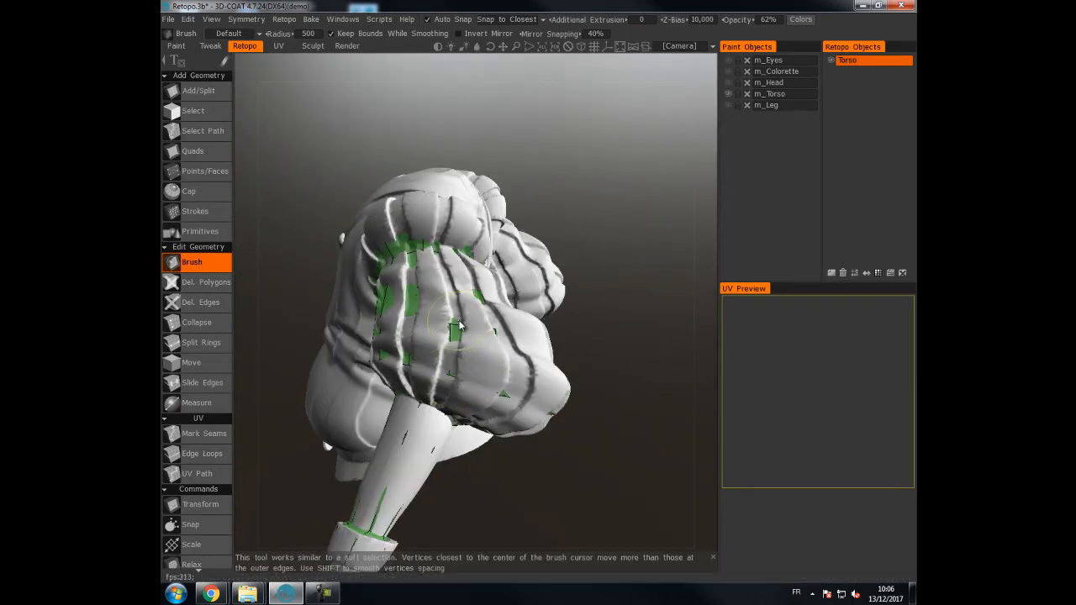
drag(448, 259, 447, 259)
middle_drag(507, 138, 448, 233)
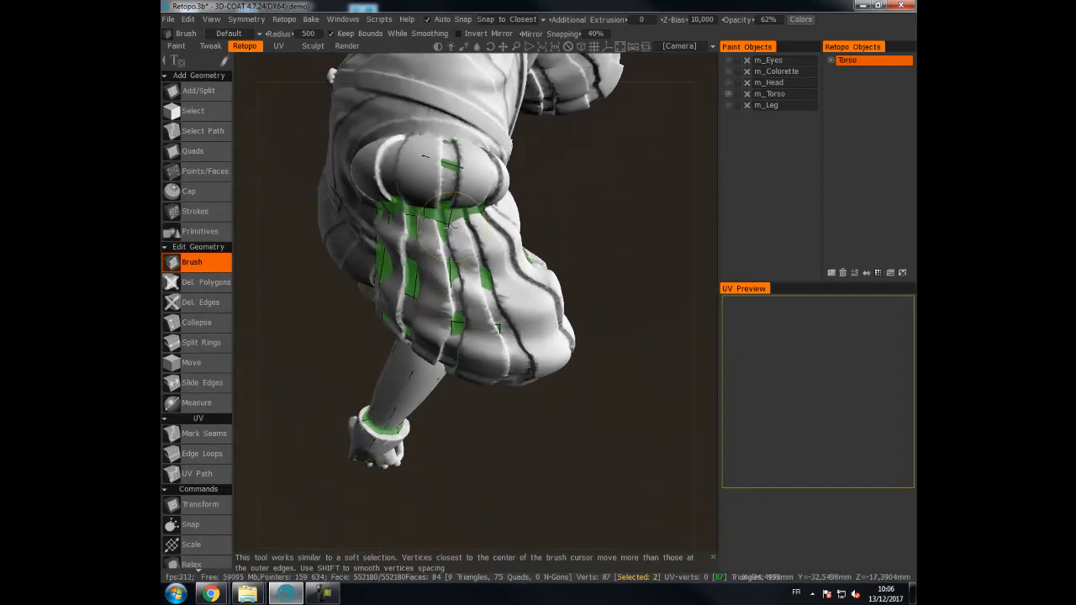
drag(447, 223, 448, 207)
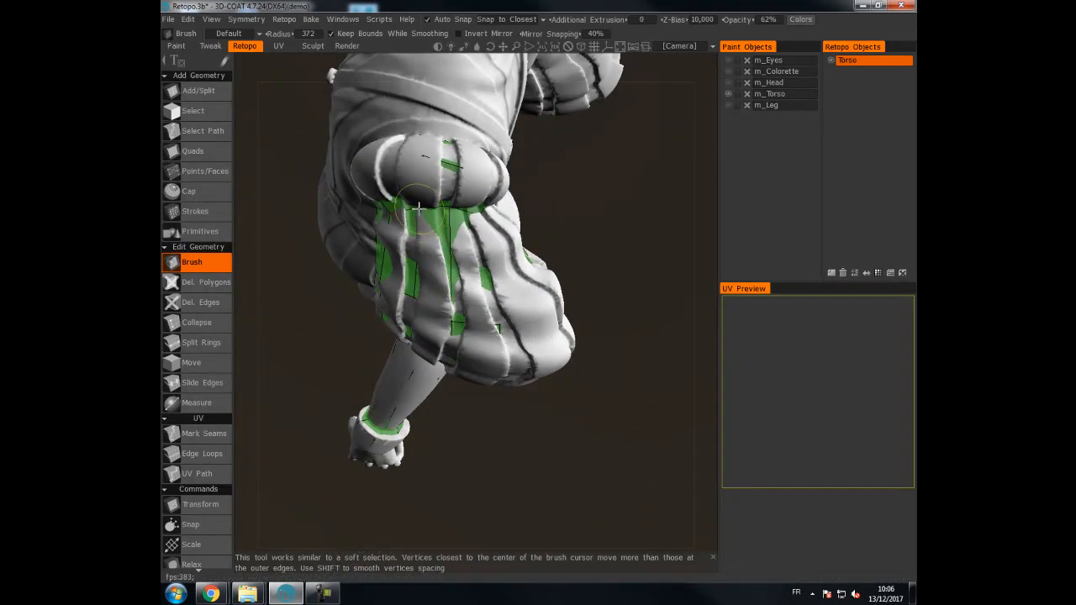
middle_drag(452, 206, 345, 269)
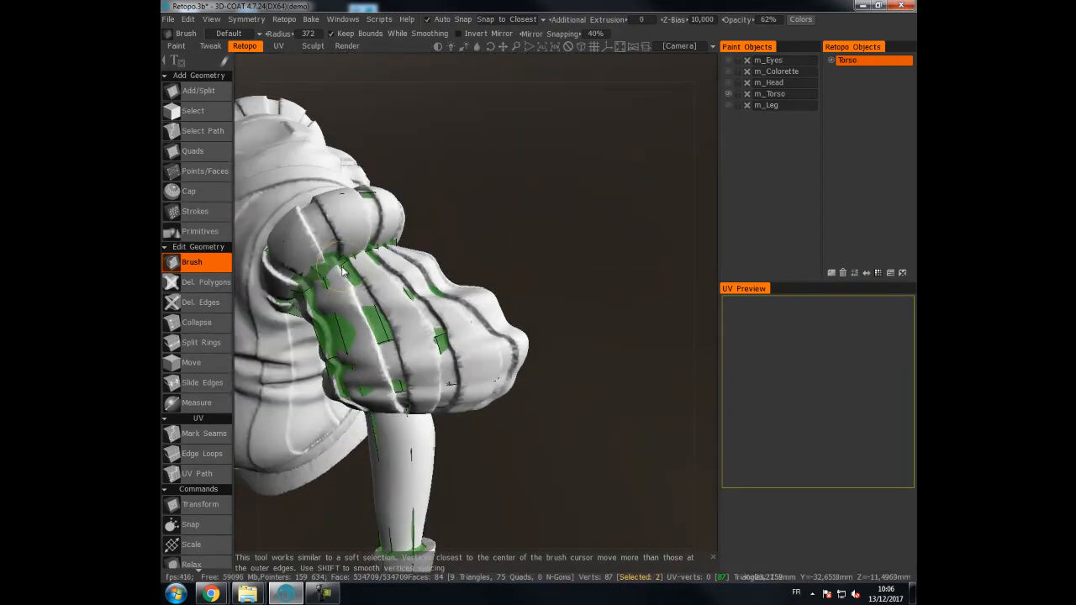
mouse_move(413, 228)
middle_down()
mouse_move(269, 220)
mouse_move(400, 200)
middle_up()
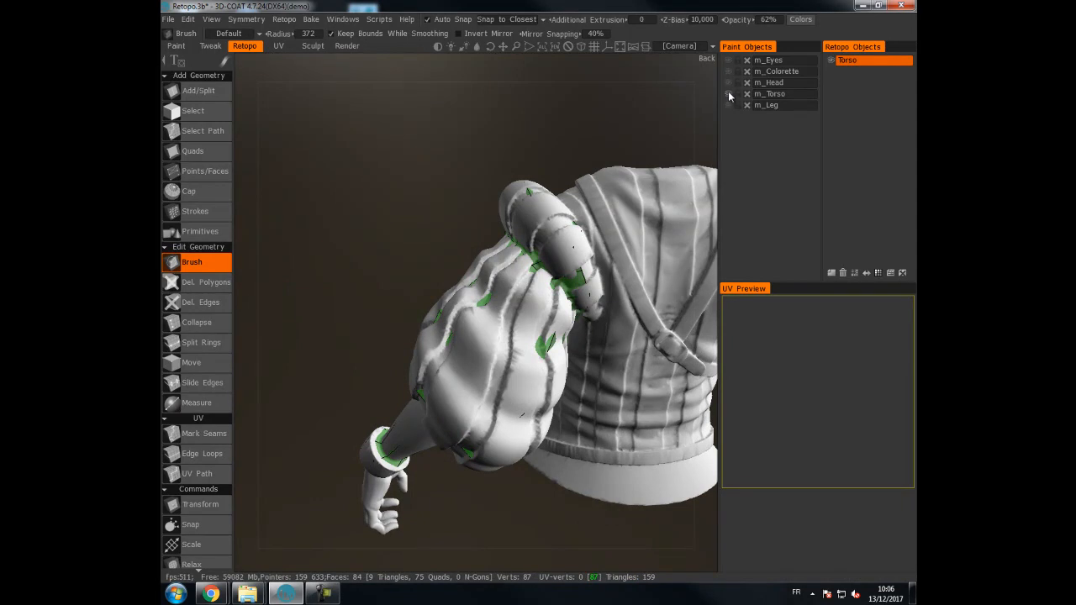
- Hide m_Torso, round out the rear shoulder-cap vertices with a Brush radius of 204 and compare the mesh with the sculpt
click(729, 95)
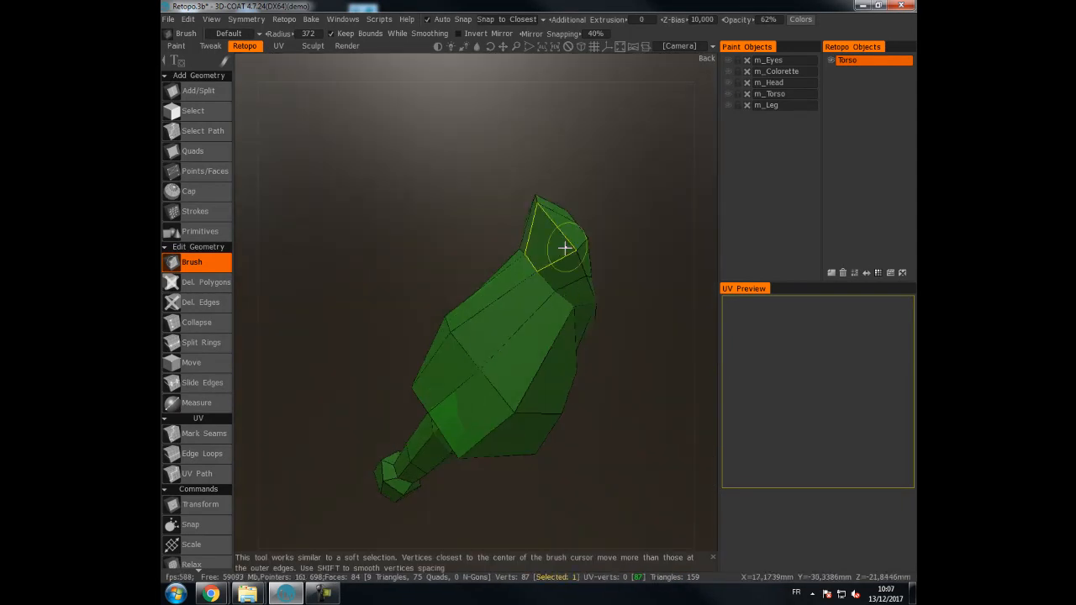
right_drag(575, 251, 568, 248)
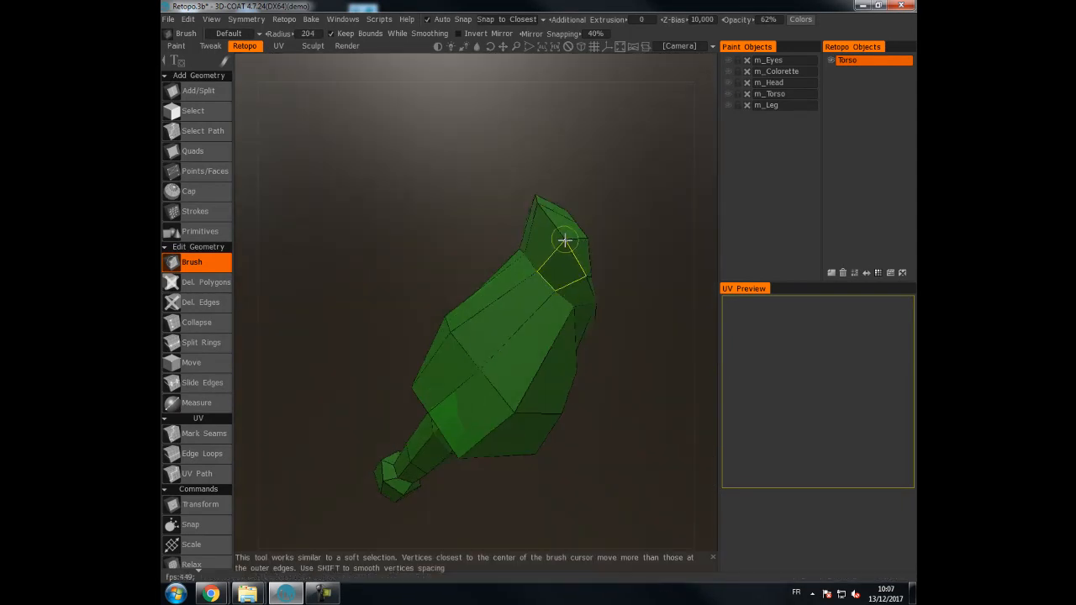
middle_drag(560, 235, 592, 245)
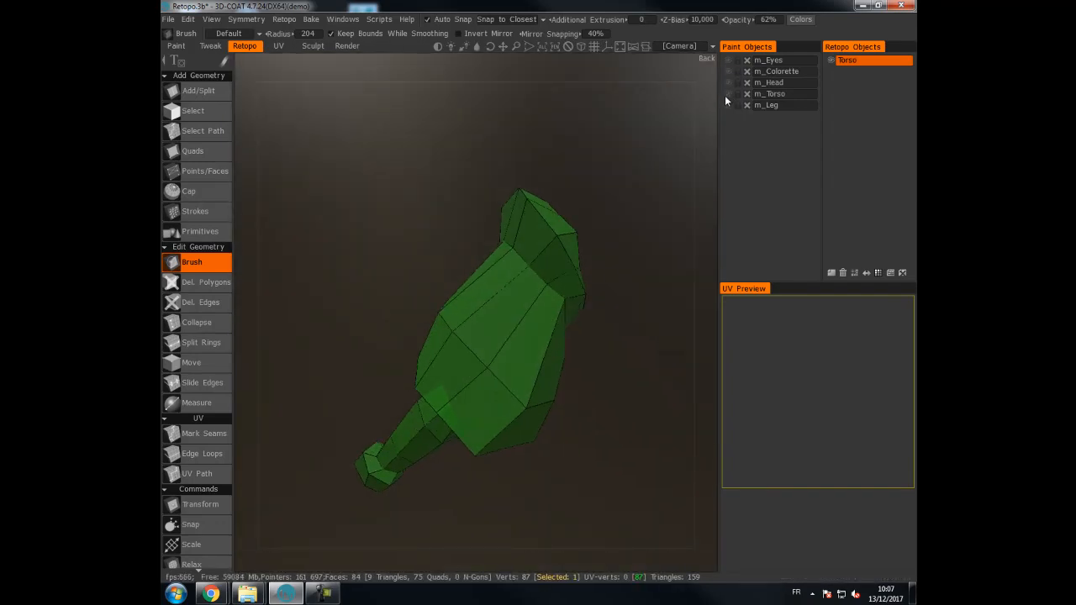
click(728, 93)
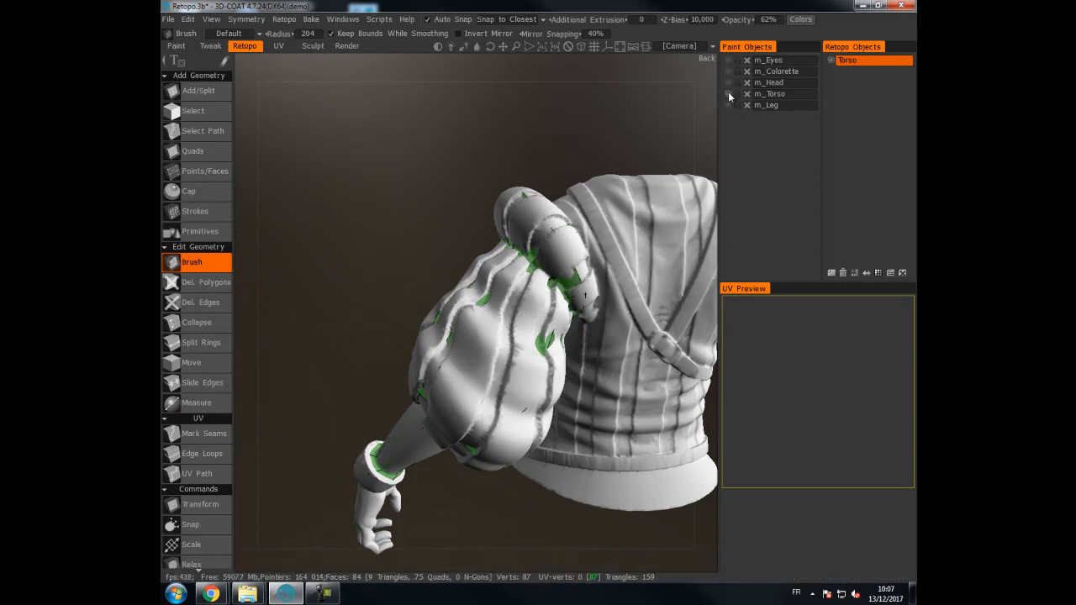
click(729, 92)
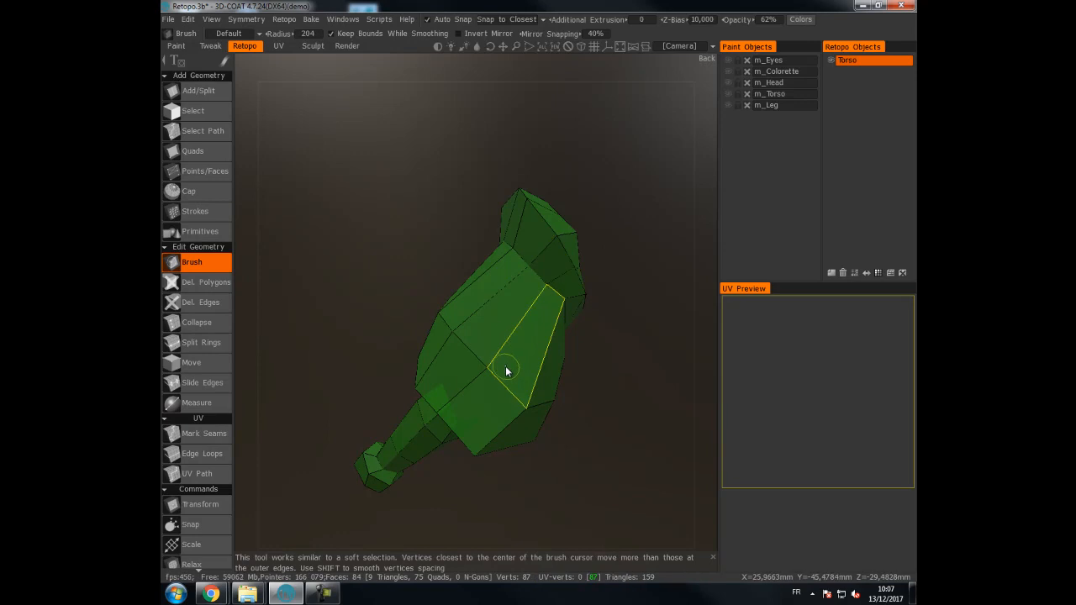
click(728, 94)
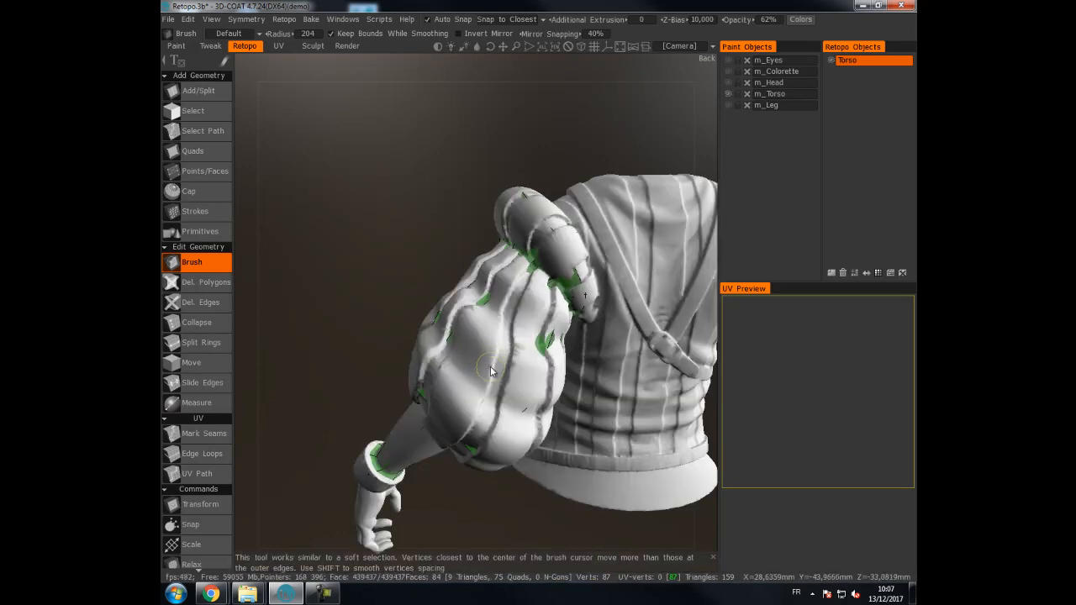
- With m_Torso hidden, adjust the vertices of the puffed sleeve's middle ring using a Brush radius of 500
scroll(493, 373, up, 1)
mouse_move(495, 374)
mouse_down()
mouse_move(479, 389)
mouse_move(615, 255)
mouse_up()
click(728, 93)
mouse_move(536, 125)
alt+mouse_down()
mouse_move(577, 148)
mouse_move(546, 214)
alt+mouse_up()
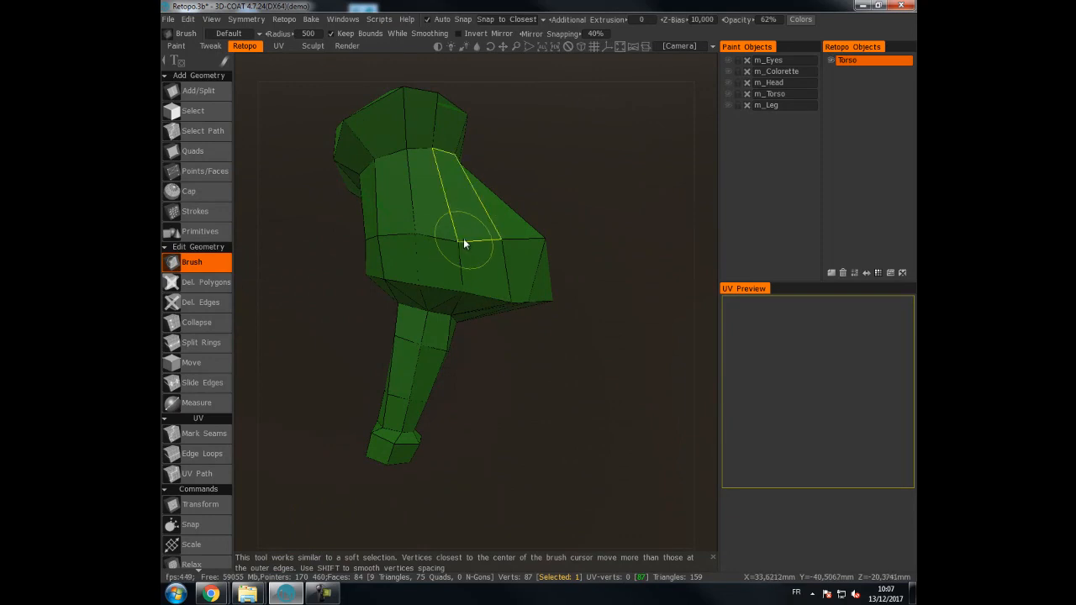
mouse_move(457, 243)
alt+mouse_down()
mouse_move(519, 192)
mouse_move(454, 196)
alt+mouse_up()
- Even out the vertices around the puffed sleeve's lower border with the Brush at radius 426 and 234
alt+drag(301, 242, 461, 321)
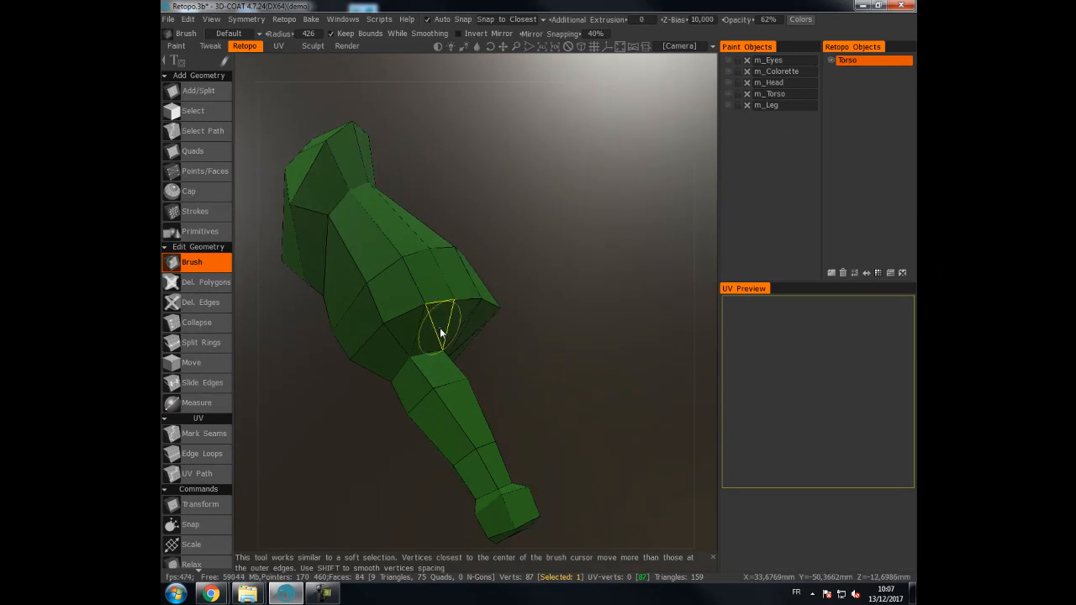
mouse_move(483, 488)
alt+mouse_down()
mouse_move(571, 320)
mouse_move(587, 220)
mouse_move(593, 240)
mouse_move(480, 221)
mouse_move(528, 250)
mouse_move(390, 233)
mouse_move(365, 197)
mouse_move(334, 222)
mouse_move(497, 219)
mouse_move(609, 247)
mouse_move(541, 221)
mouse_move(594, 173)
alt+mouse_up()
scroll(418, 298, down, 6)
drag(408, 295, 417, 290)
mouse_move(516, 264)
alt+mouse_down()
mouse_move(496, 253)
mouse_move(585, 217)
mouse_move(716, 125)
alt+mouse_up()
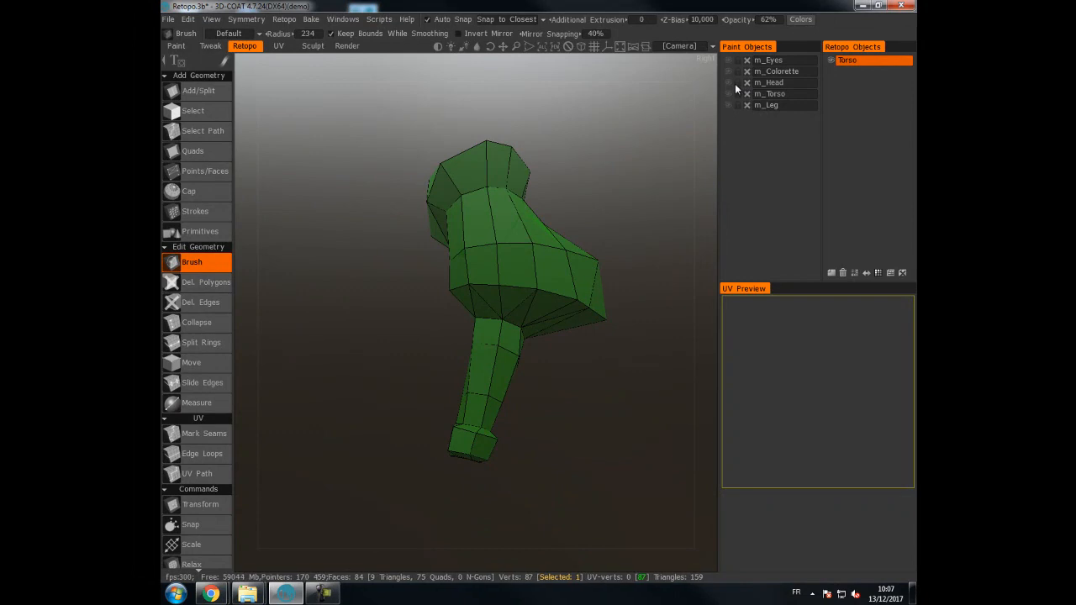
- Show m_Torso and slice the hand's outermost finger nearest the torso crosswise with Strokes, from knuckle to tip
click(729, 94)
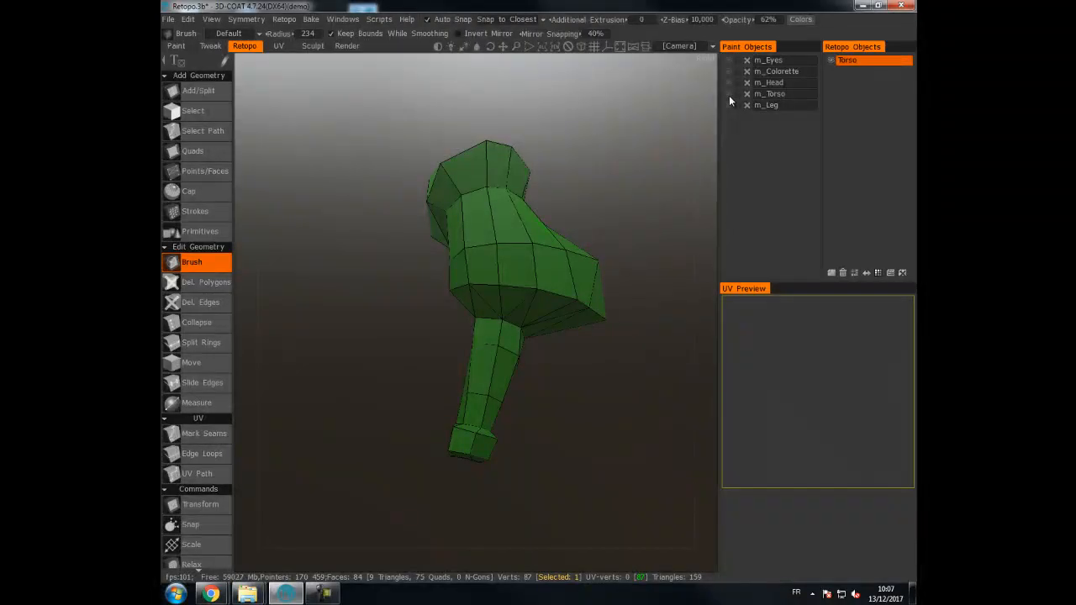
alt+middle_drag(600, 438, 601, 258)
mouse_move(601, 258)
alt+mouse_down()
mouse_move(671, 273)
mouse_move(644, 279)
mouse_move(645, 329)
alt+mouse_up()
alt+middle_drag(645, 329, 573, 283)
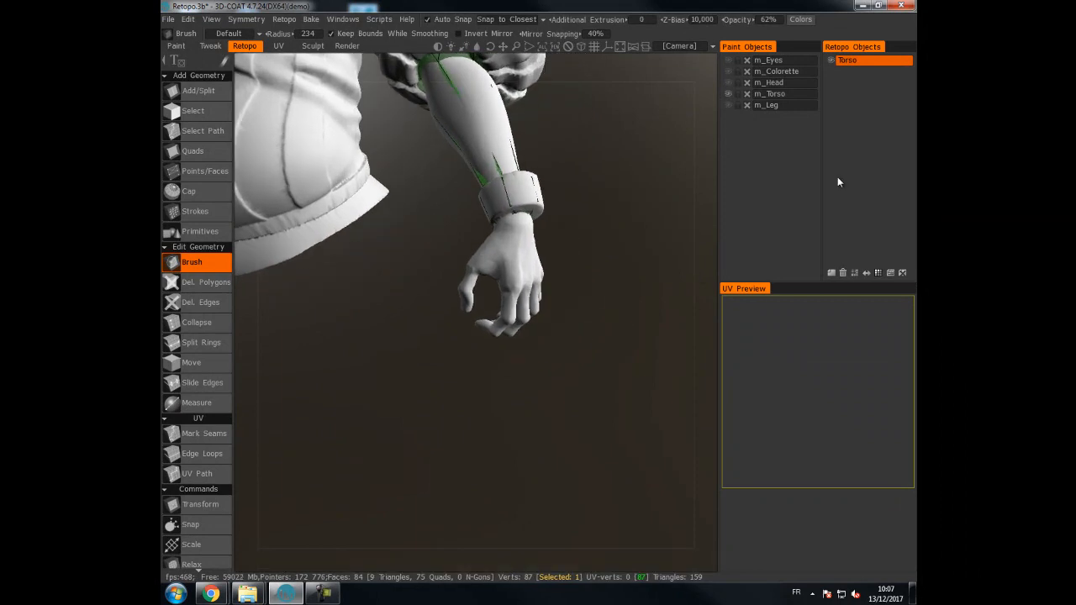
click(206, 211)
mouse_move(439, 362)
alt+mouse_down()
mouse_move(602, 388)
mouse_move(424, 357)
alt+mouse_up()
alt+drag(708, 278, 401, 312)
alt+middle_drag(401, 312, 533, 346)
alt+right_drag(533, 342, 790, 254)
mouse_move(538, 282)
alt+right_down()
mouse_move(619, 259)
mouse_move(731, 252)
alt+right_up()
mouse_move(559, 276)
alt+mouse_down()
mouse_move(529, 245)
mouse_move(550, 319)
mouse_move(591, 297)
mouse_move(570, 289)
mouse_move(562, 300)
mouse_move(440, 322)
mouse_move(499, 309)
mouse_move(447, 329)
mouse_move(480, 312)
mouse_move(426, 317)
mouse_move(431, 393)
mouse_move(421, 313)
mouse_move(446, 322)
mouse_move(409, 282)
mouse_move(509, 235)
alt+mouse_up()
alt+drag(458, 288, 556, 188)
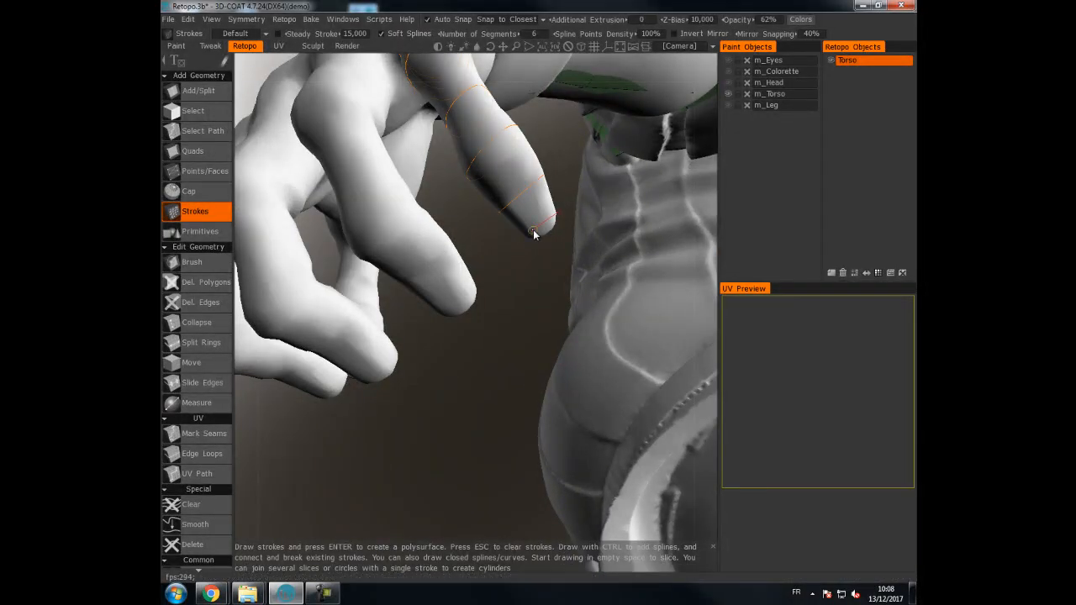
alt+drag(501, 267, 495, 300)
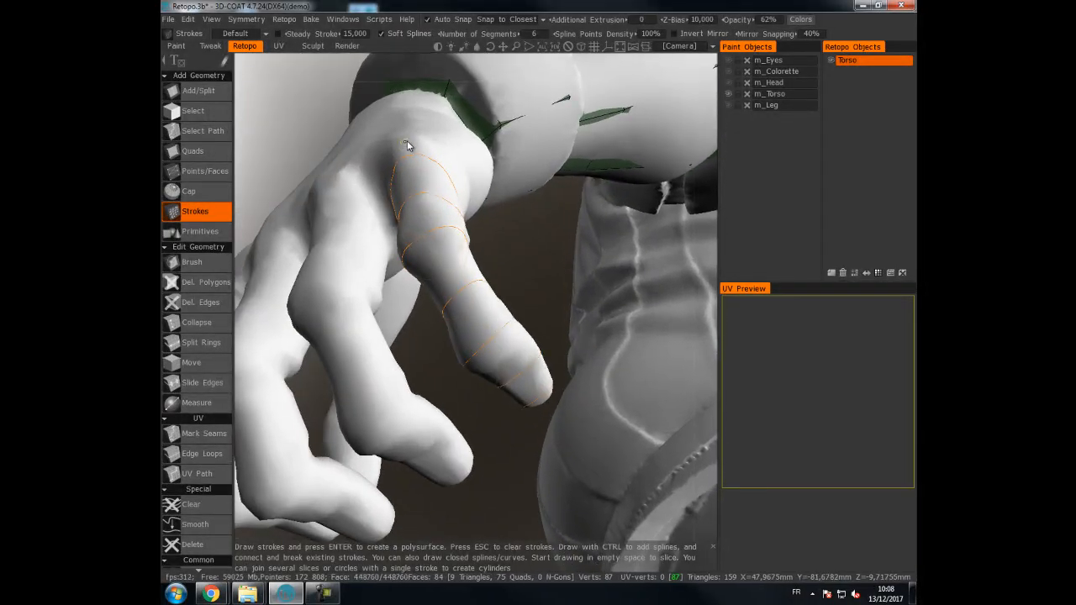
- Join the finger slices with a lengthwise stroke, set the number of segments to 5 and generate the finger's polygons
drag(403, 150, 434, 262)
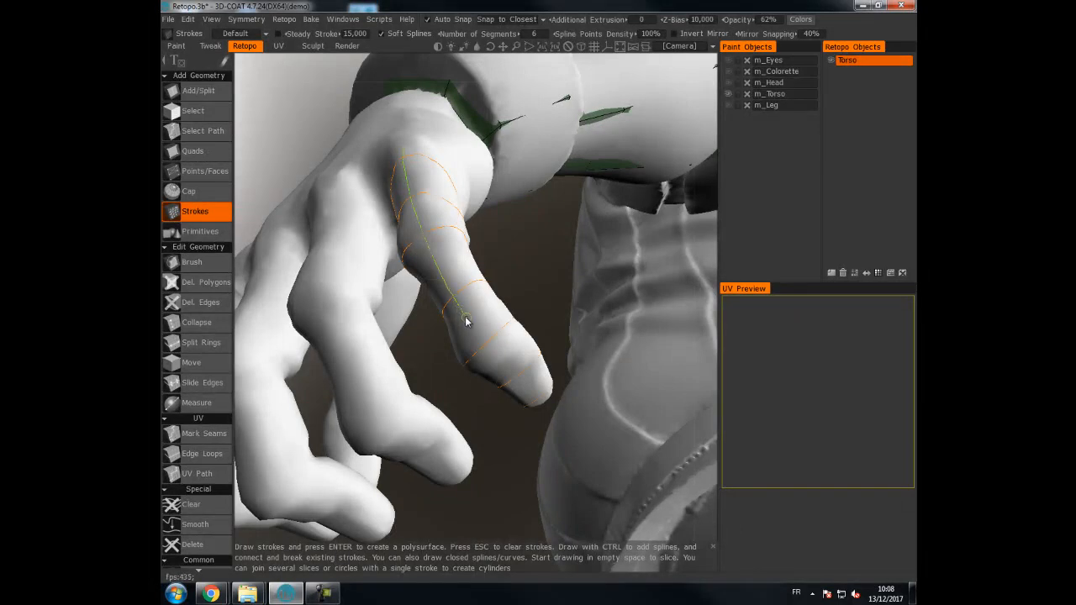
drag(539, 402, 539, 402)
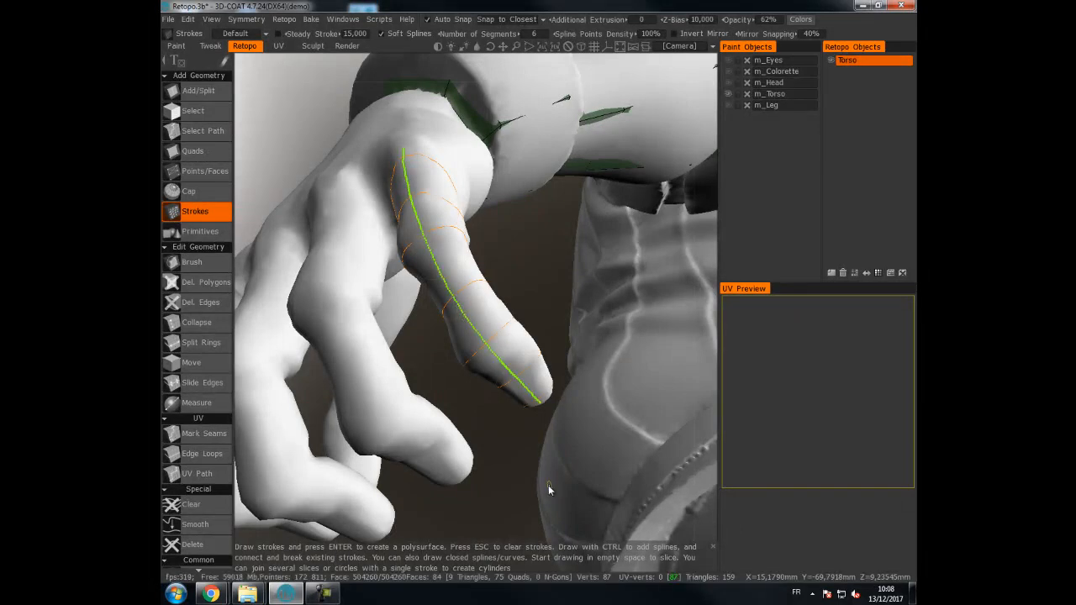
click(543, 32)
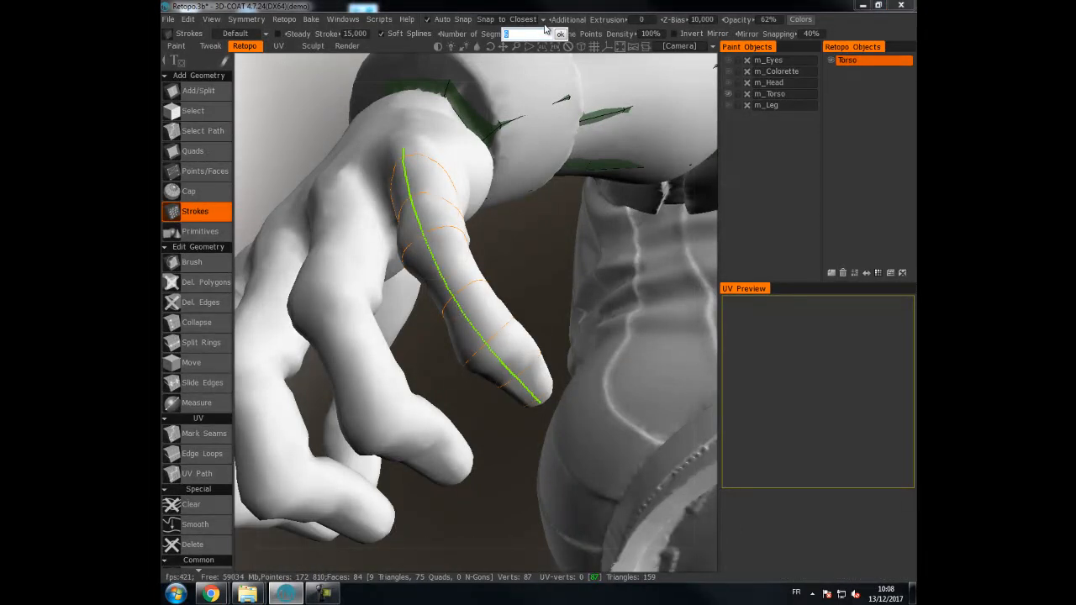
key(Return)
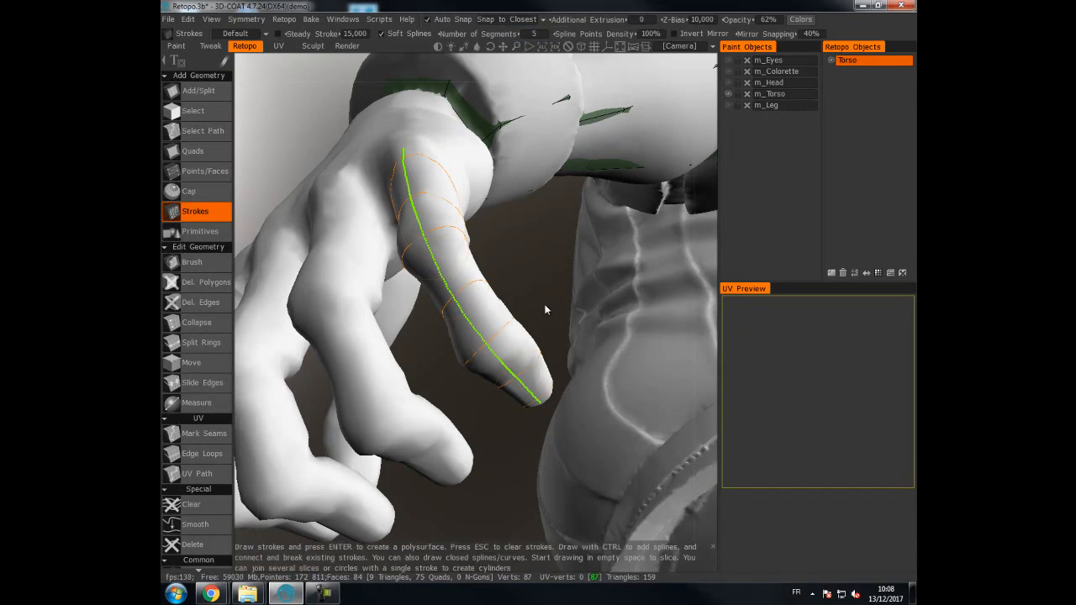
key(Return)
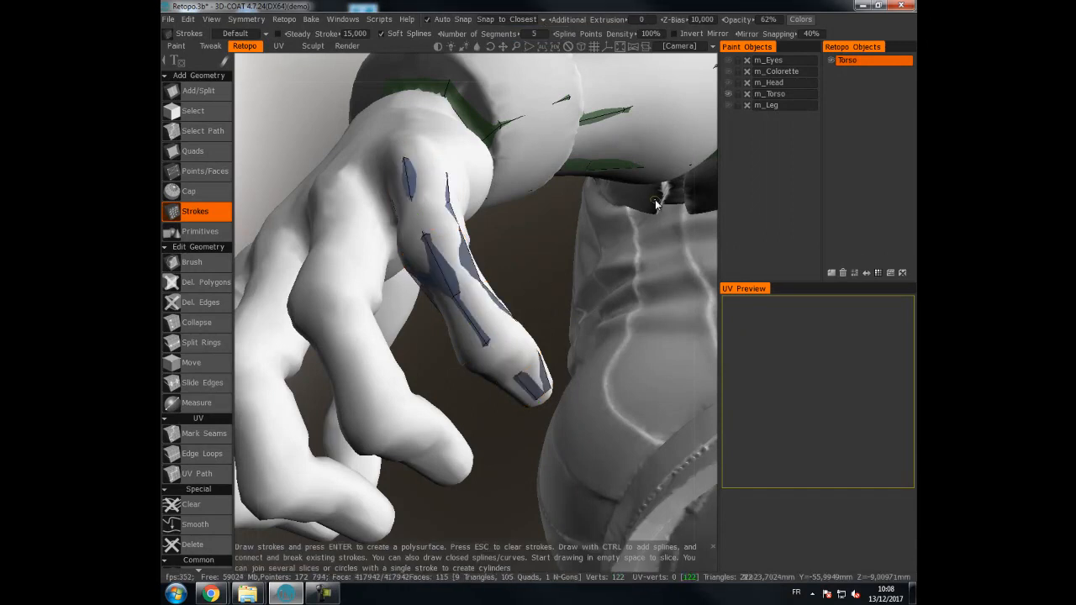
- Hide m_Torso and split the five-sided face closing the fingertip with Add/Split
click(730, 94)
right_drag(541, 293, 416, 324)
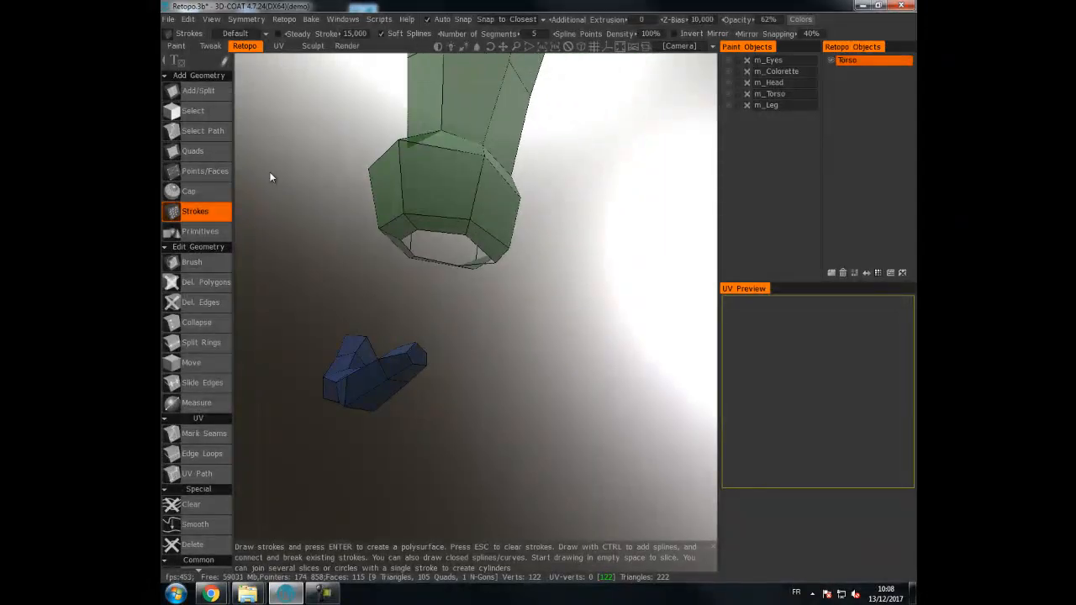
click(198, 90)
click(407, 353)
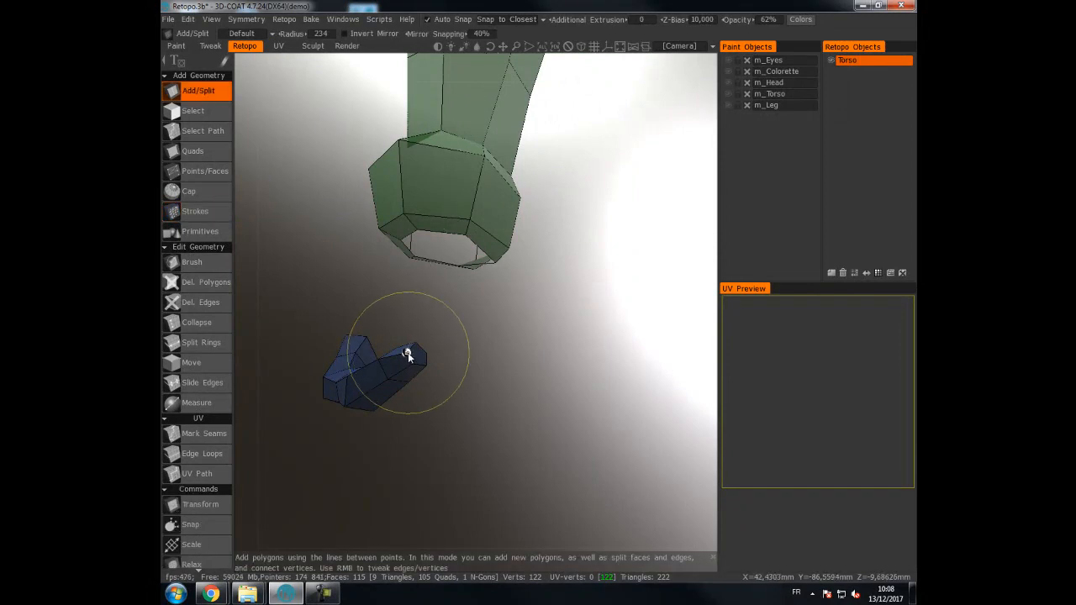
click(425, 354)
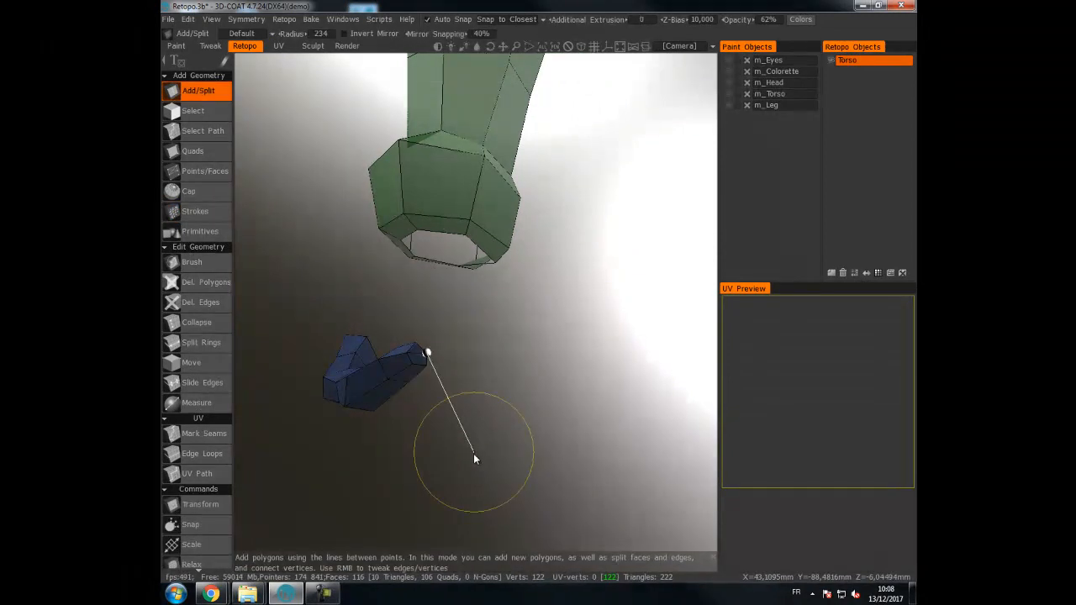
- Try deleting the fingertip's end faces and filling the hole with the Cap tool, and undo both changes
click(200, 283)
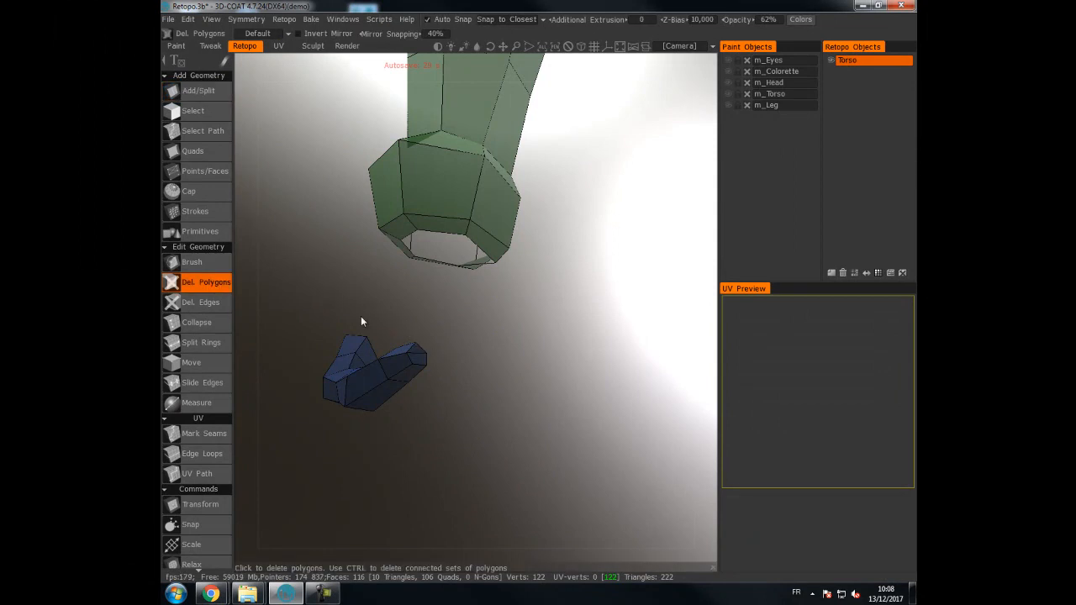
click(418, 359)
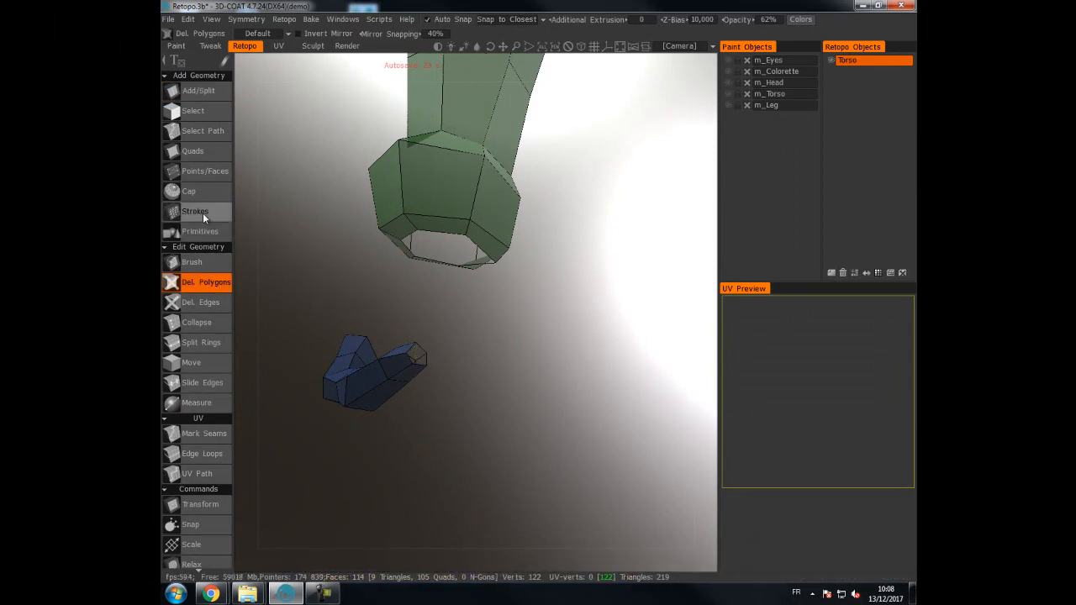
click(190, 191)
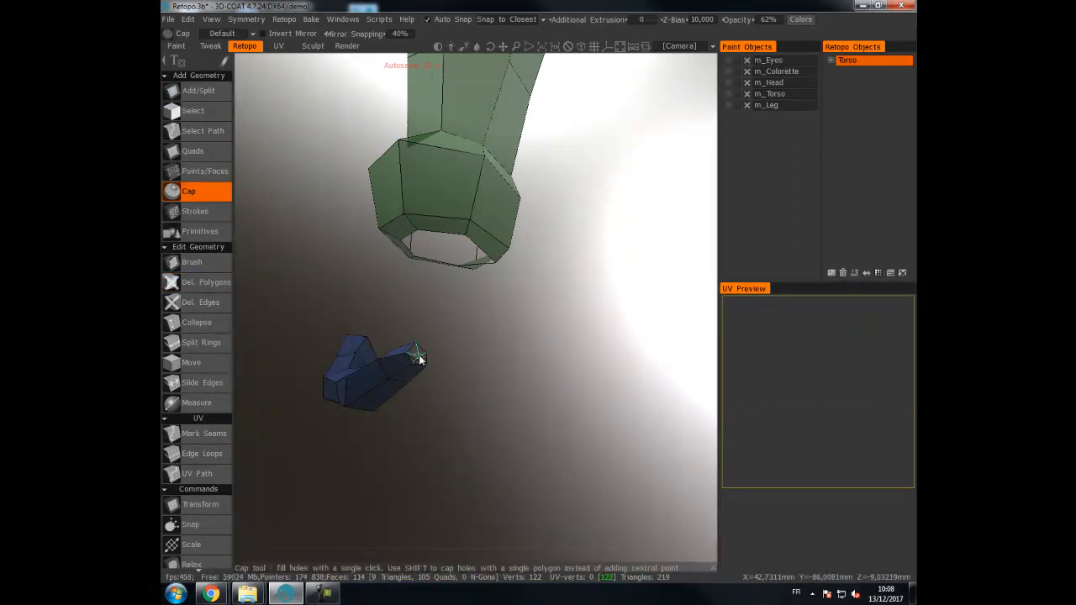
drag(459, 385, 536, 379)
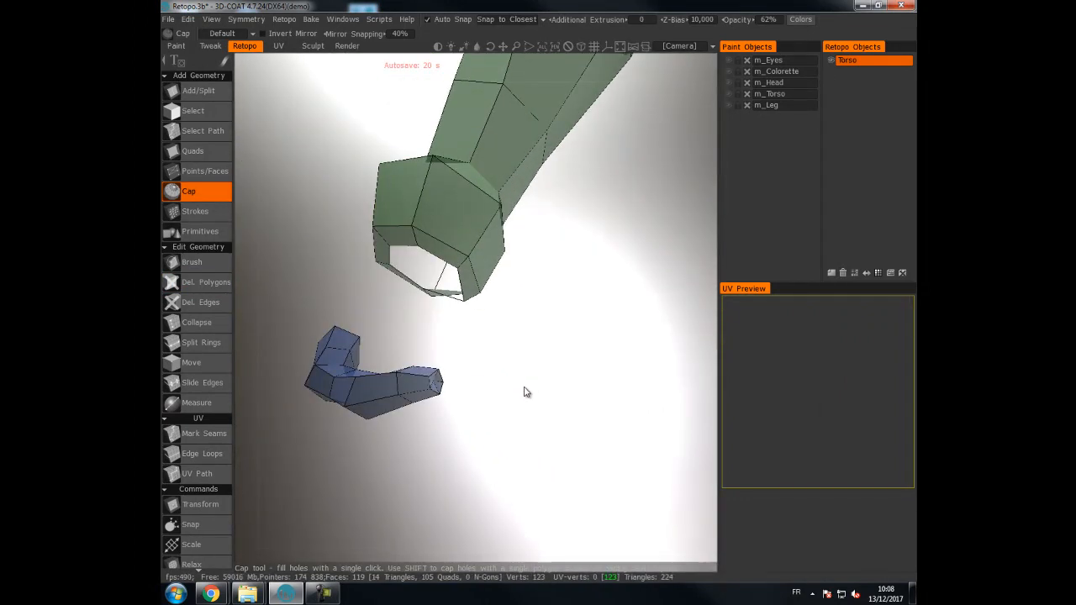
key(ctrl+z)
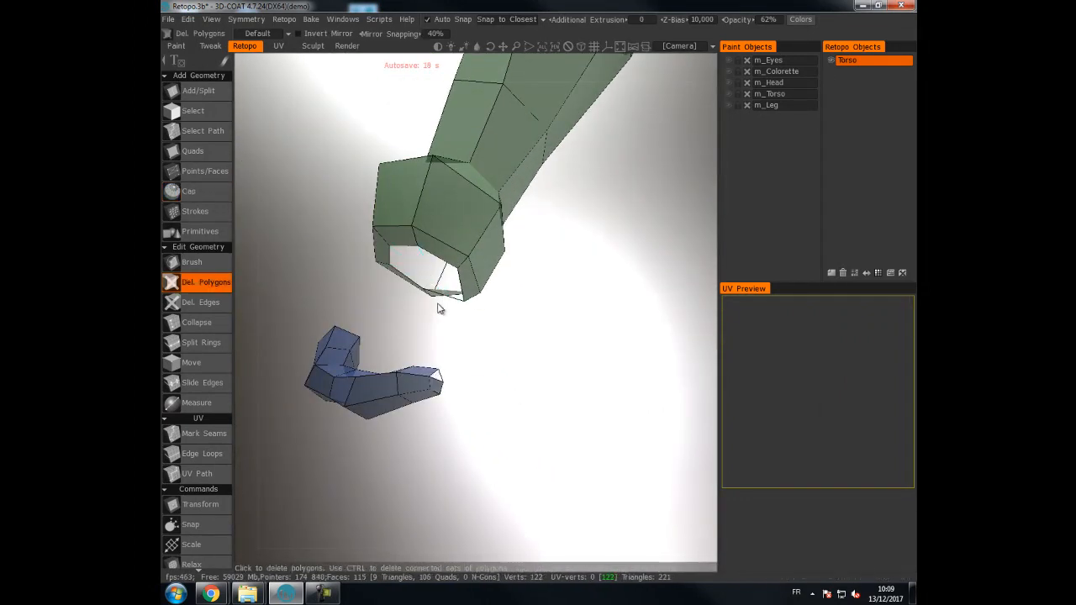
mouse_move(460, 361)
mouse_down()
mouse_move(586, 416)
mouse_move(365, 379)
mouse_move(293, 381)
mouse_move(509, 358)
mouse_move(632, 403)
mouse_move(577, 358)
mouse_move(594, 237)
mouse_up()
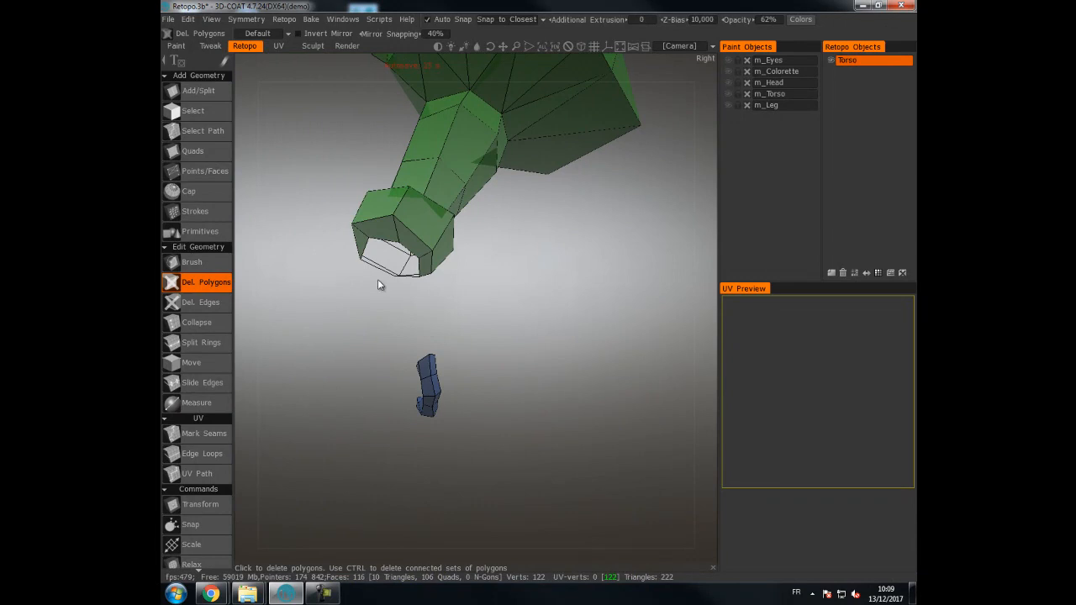
mouse_move(396, 351)
mouse_down()
mouse_move(533, 314)
mouse_move(328, 352)
mouse_move(391, 331)
mouse_move(456, 350)
mouse_move(407, 291)
mouse_move(437, 403)
mouse_move(401, 361)
mouse_up()
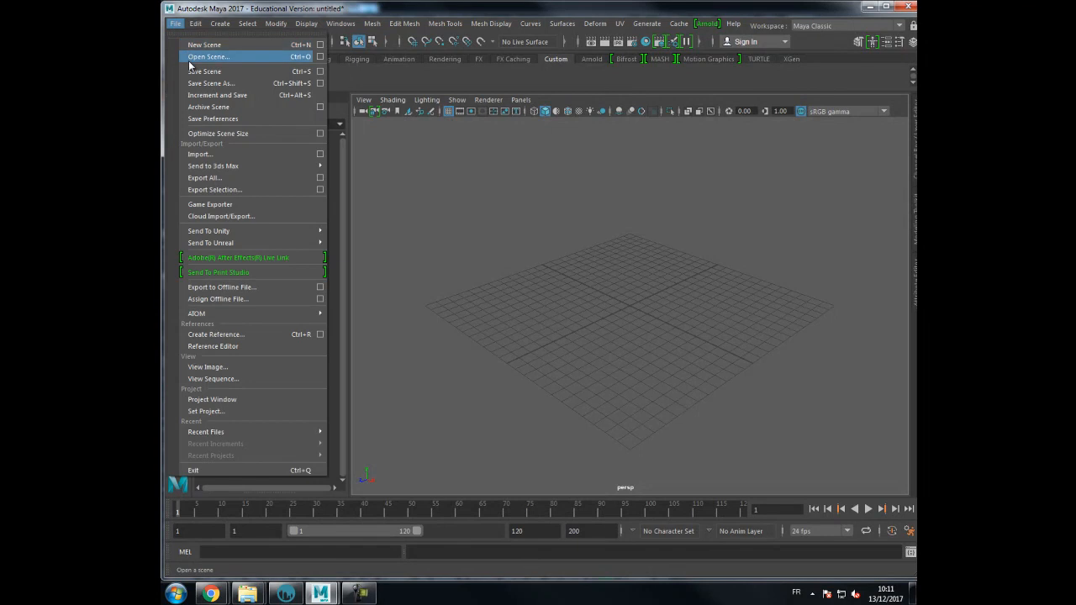
- In Maya, open characStandard_MultiRIG.ma from the Personnage project's Ressources folder without saving the untitled scene
click(198, 56)
click(310, 177)
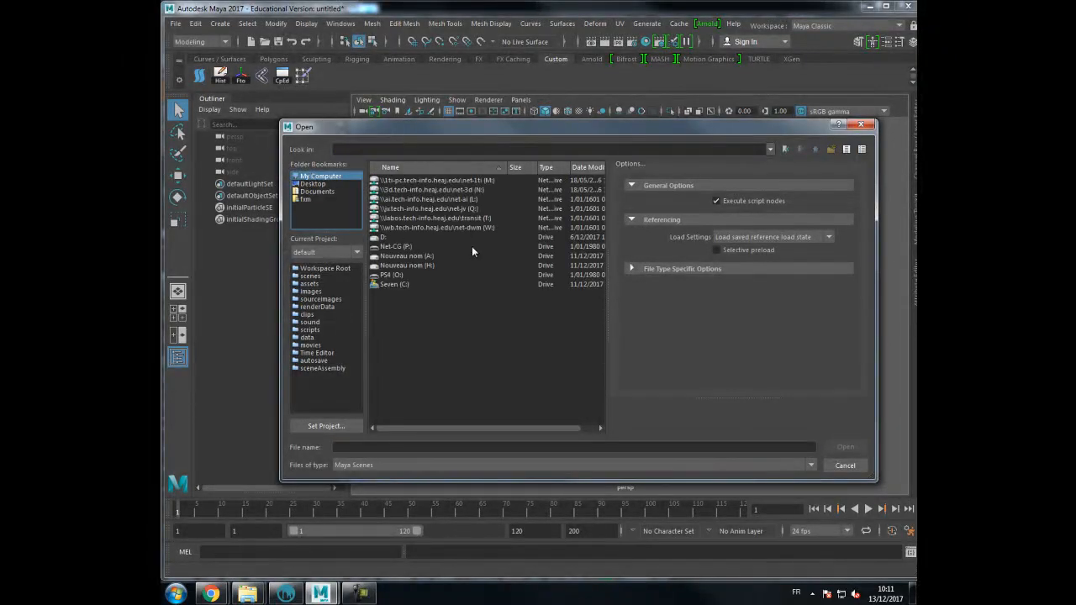
click(303, 184)
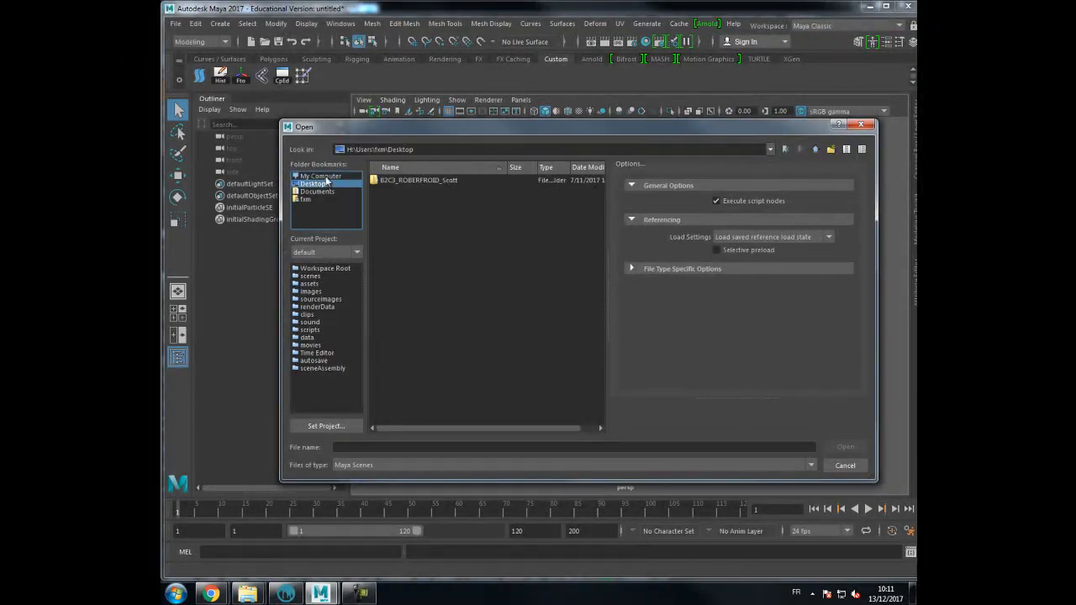
click(325, 178)
double_click(385, 237)
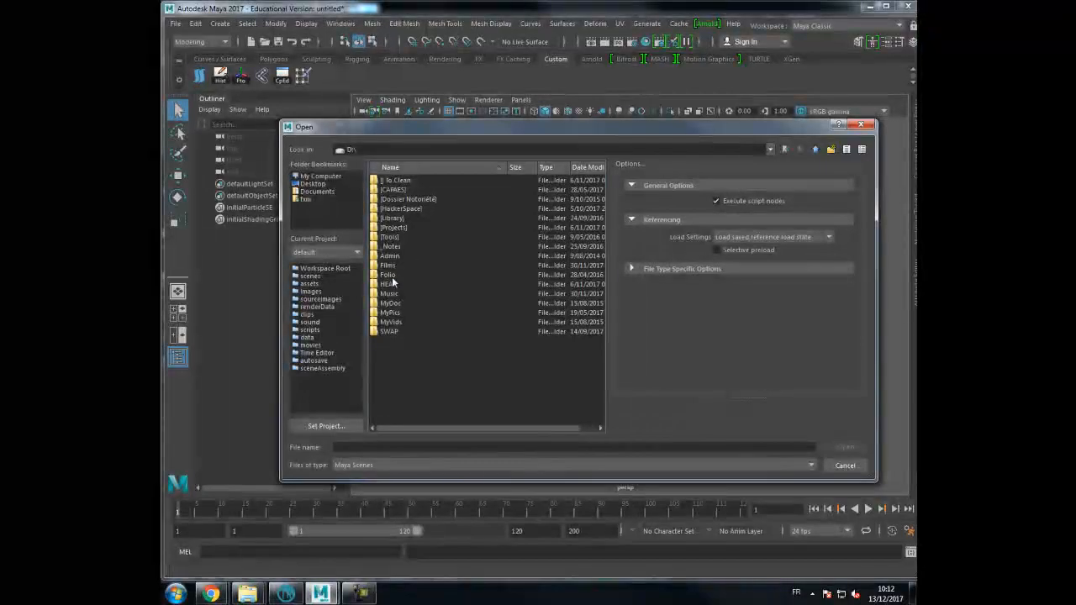
double_click(408, 275)
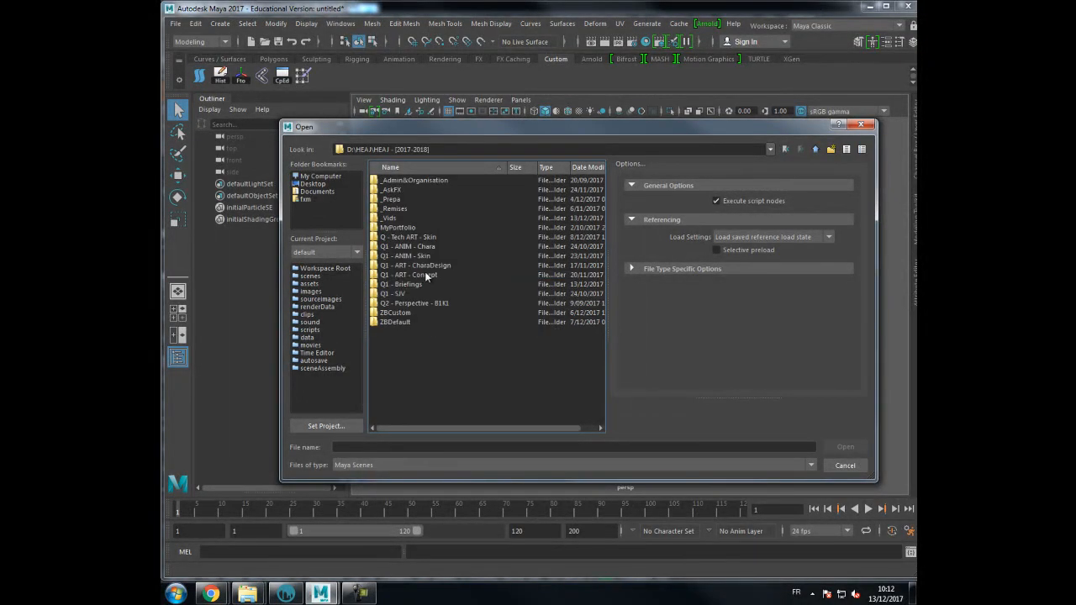
double_click(421, 247)
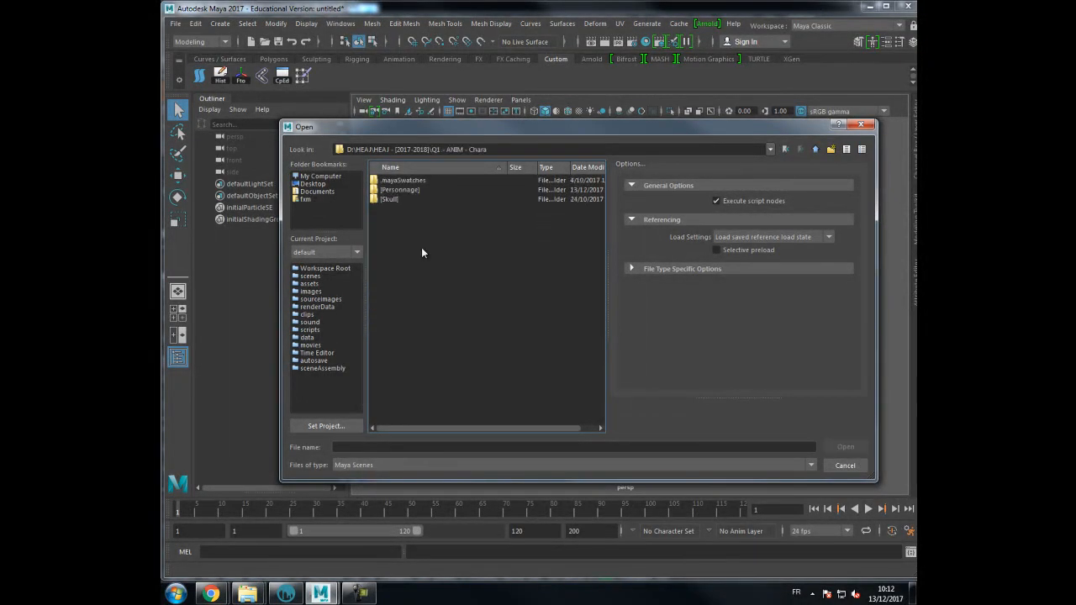
double_click(396, 191)
double_click(397, 209)
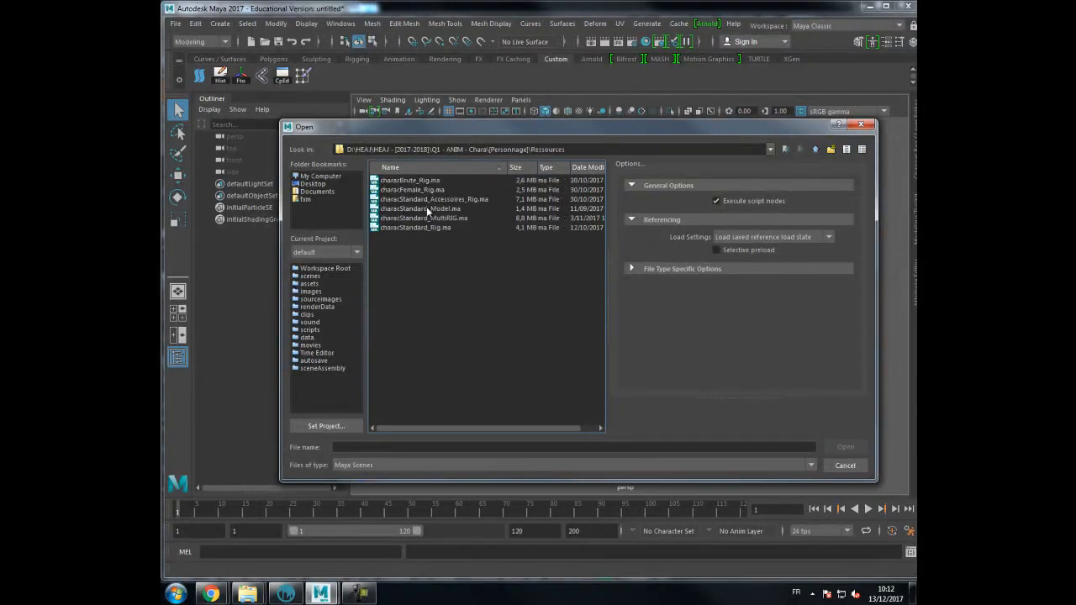
double_click(431, 217)
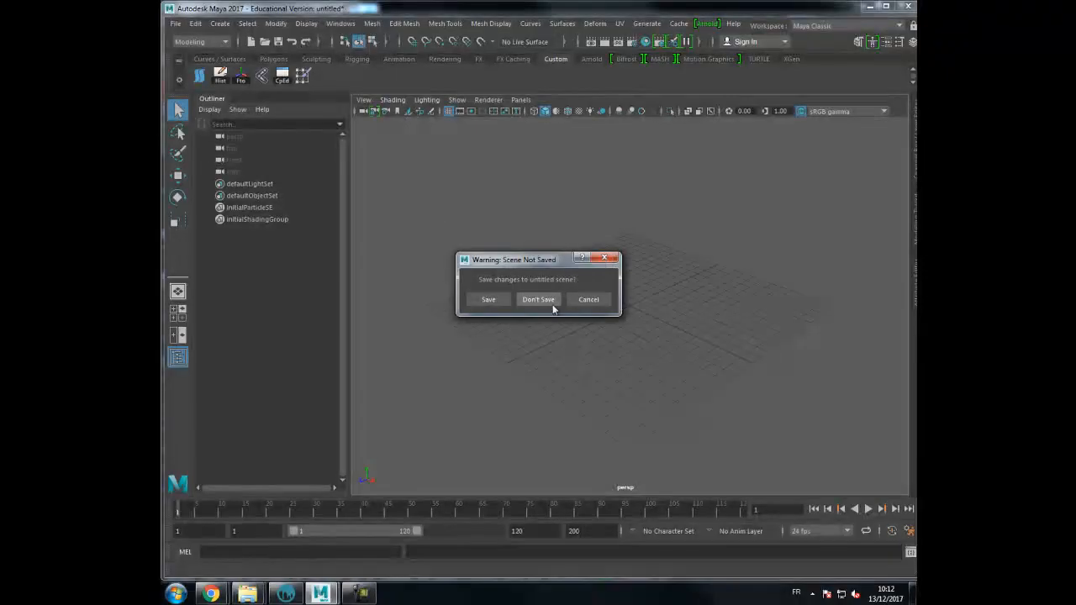
click(539, 300)
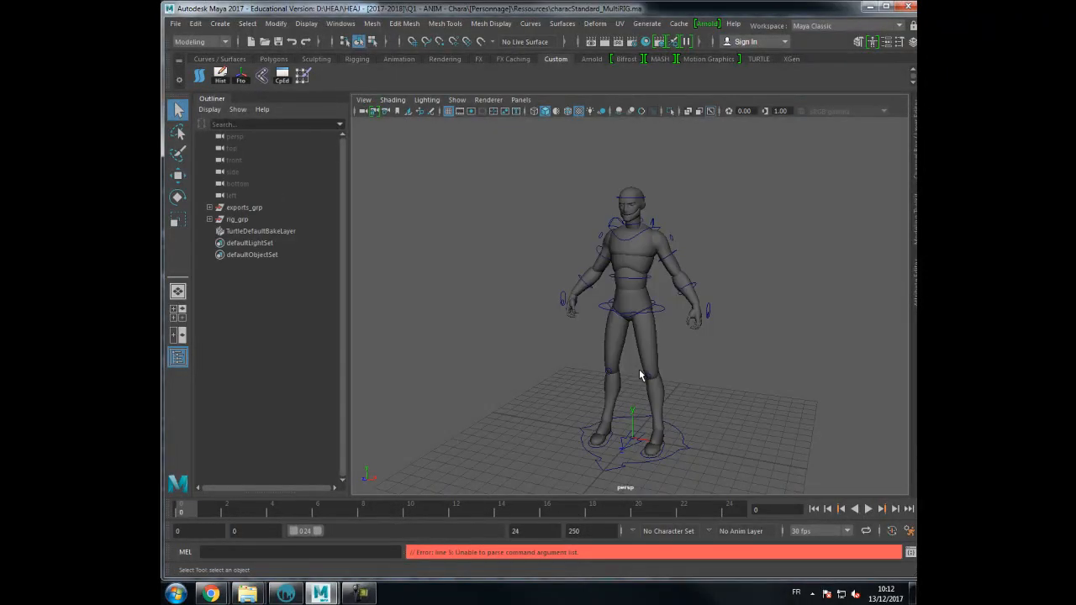
- Show the Channel Box with the layer editor beside the viewport and narrow it to give the character more room
click(914, 284)
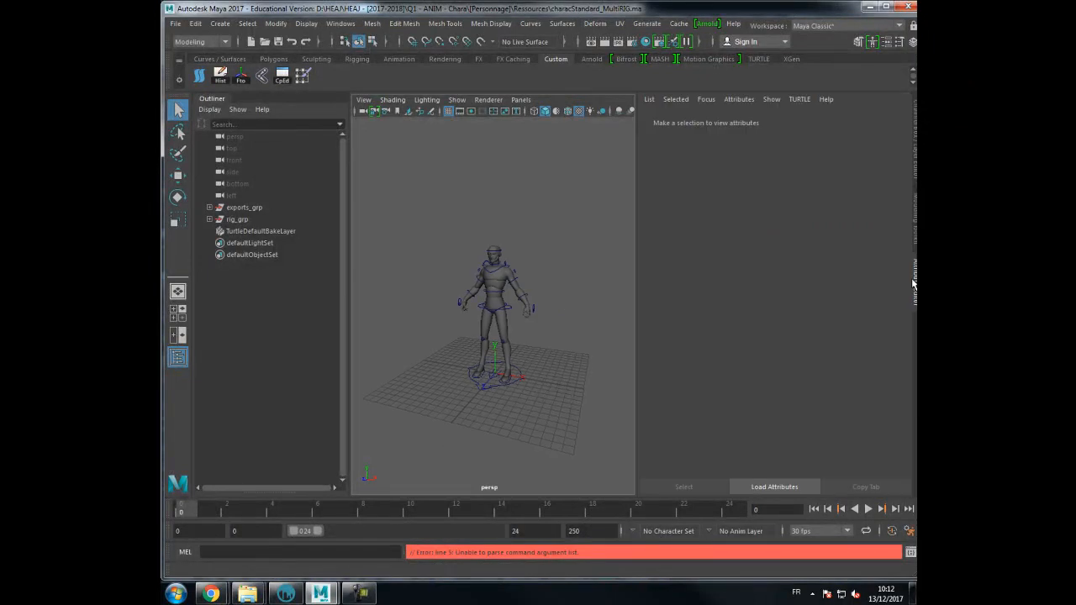
click(912, 179)
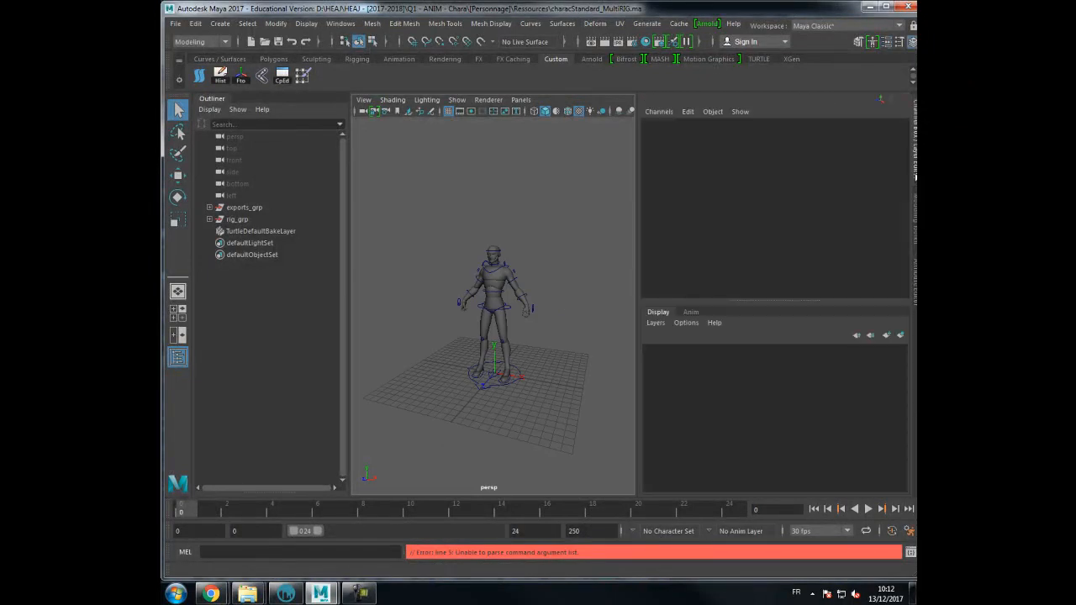
drag(636, 276, 866, 290)
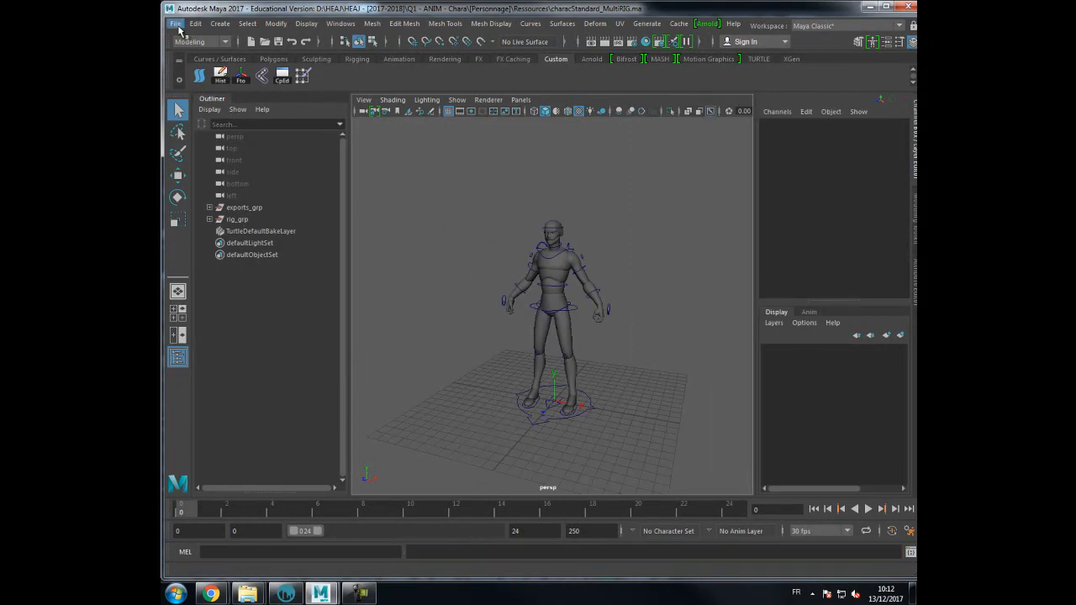
- Import Retopo Test.obj from the Personnage project's Retopo folder and select the imported sleeve mesh
click(179, 28)
click(210, 153)
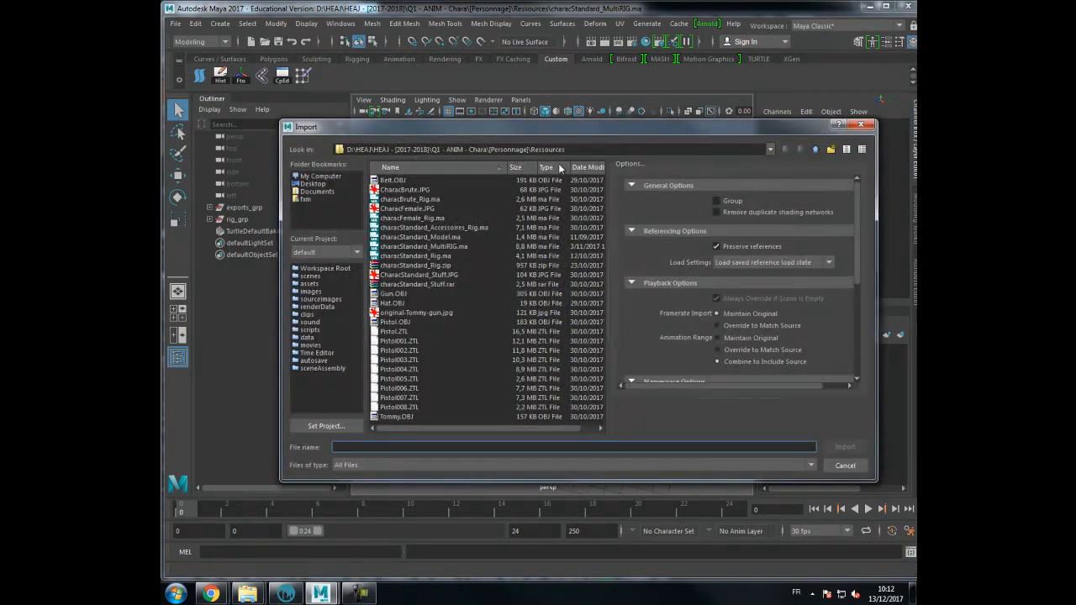
click(817, 151)
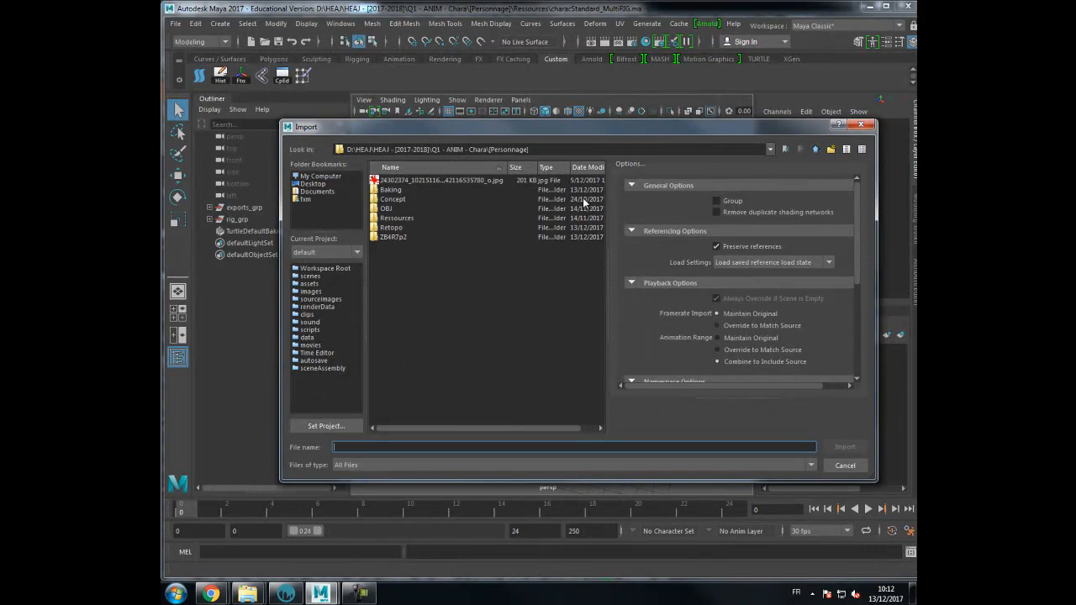
double_click(392, 228)
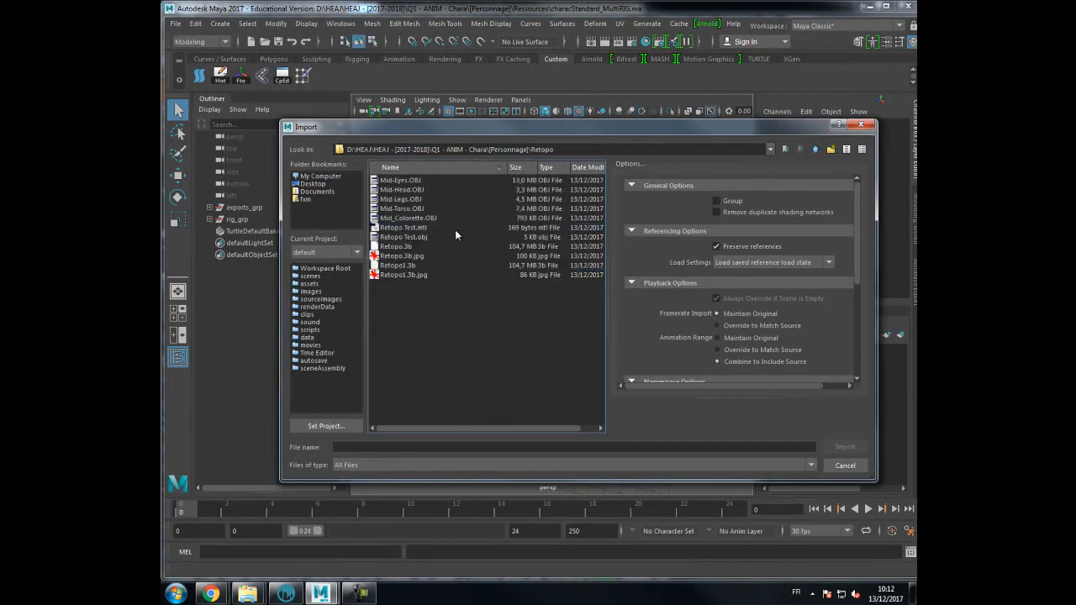
double_click(406, 237)
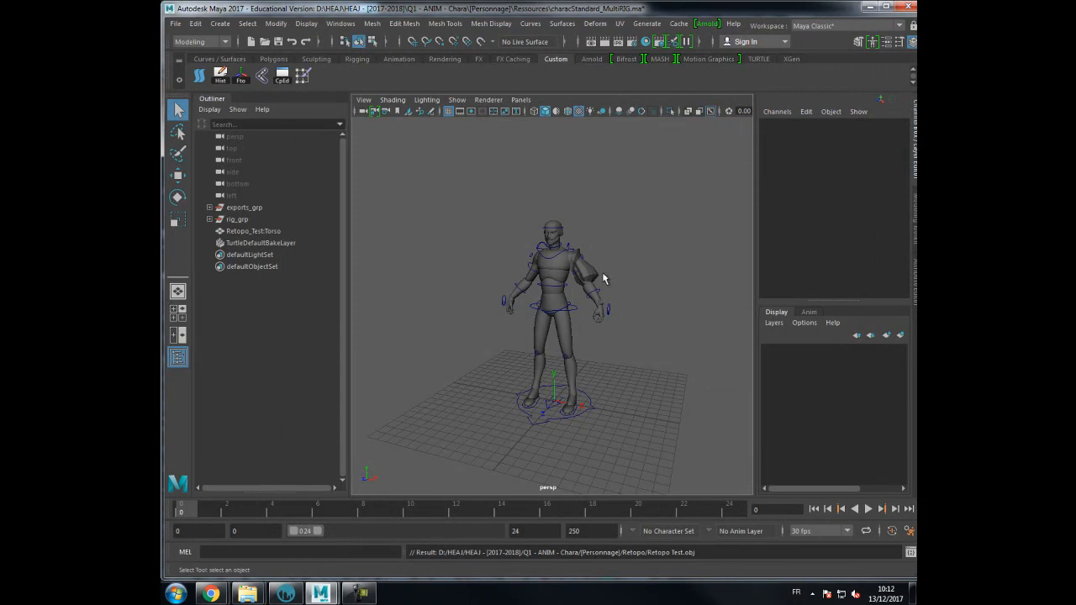
click(606, 274)
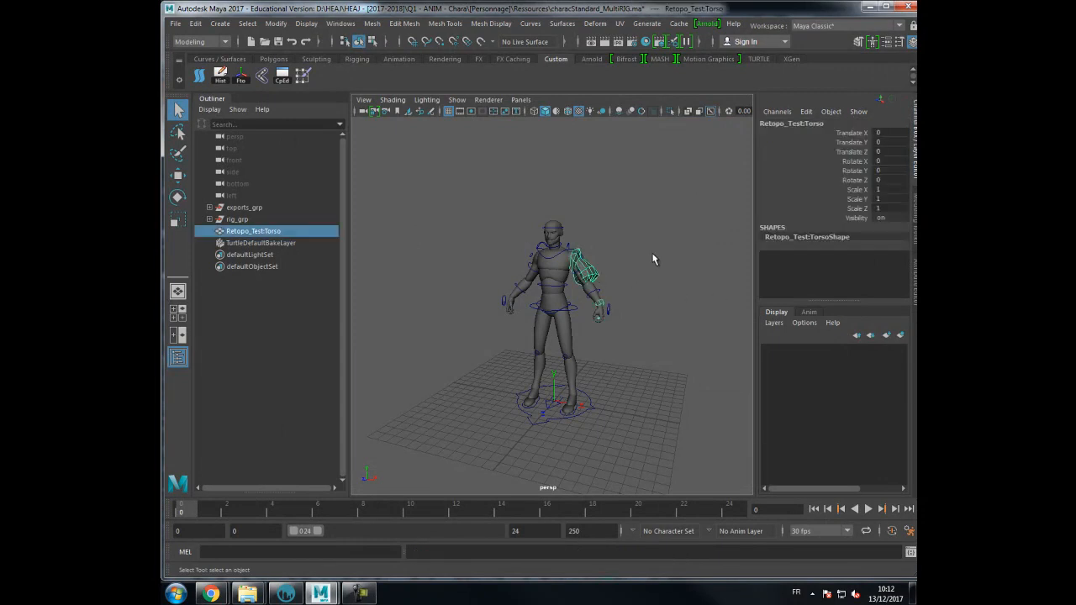
- Examine from several angles how the imported sleeve mesh fits the rigged character's shoulder and arm
alt+drag(654, 256, 495, 252)
alt+right_drag(495, 252, 526, 260)
alt+drag(503, 258, 438, 225)
alt+right_drag(438, 226, 557, 230)
alt+middle_drag(484, 250, 528, 249)
alt+drag(458, 304, 394, 467)
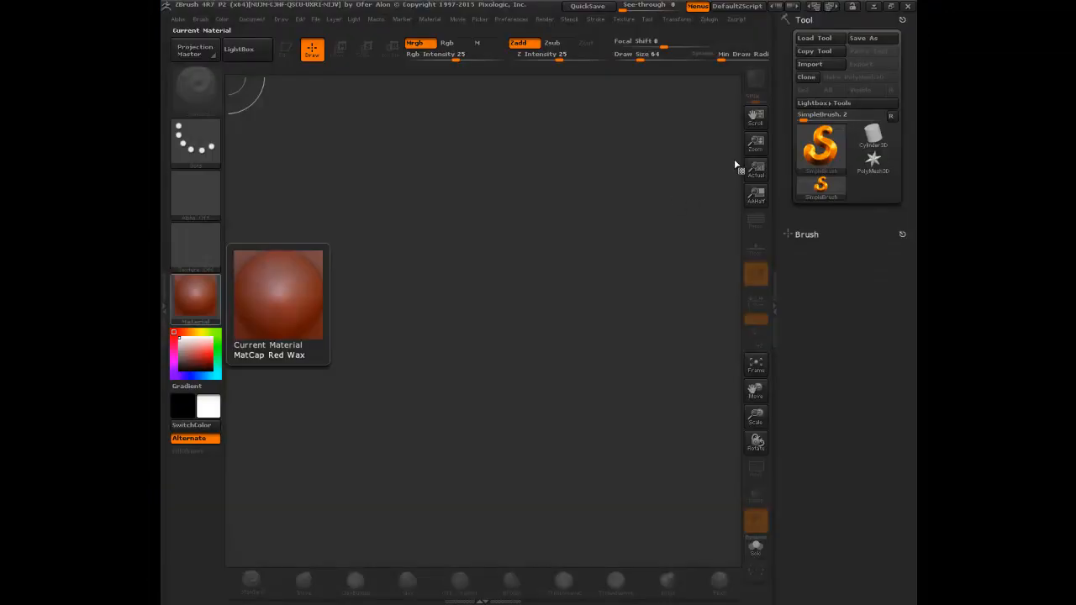
- In ZBrush, start loading a tool and browse to the Personnage project's ZB4R7p2 folder under Q1 - ANIM - Chara
click(816, 39)
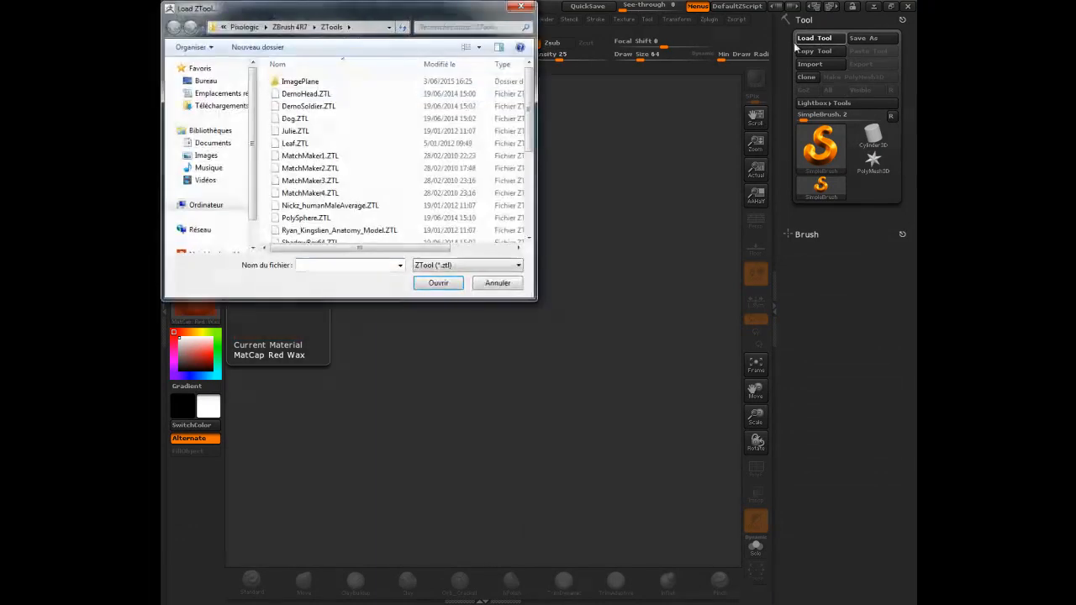
click(206, 82)
double_click(327, 148)
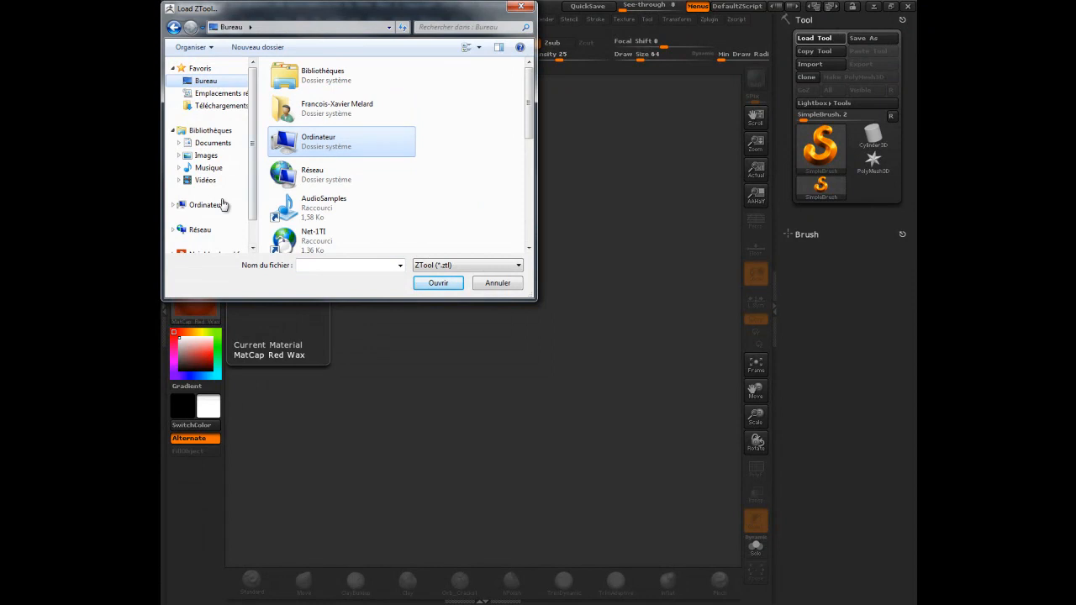
double_click(350, 133)
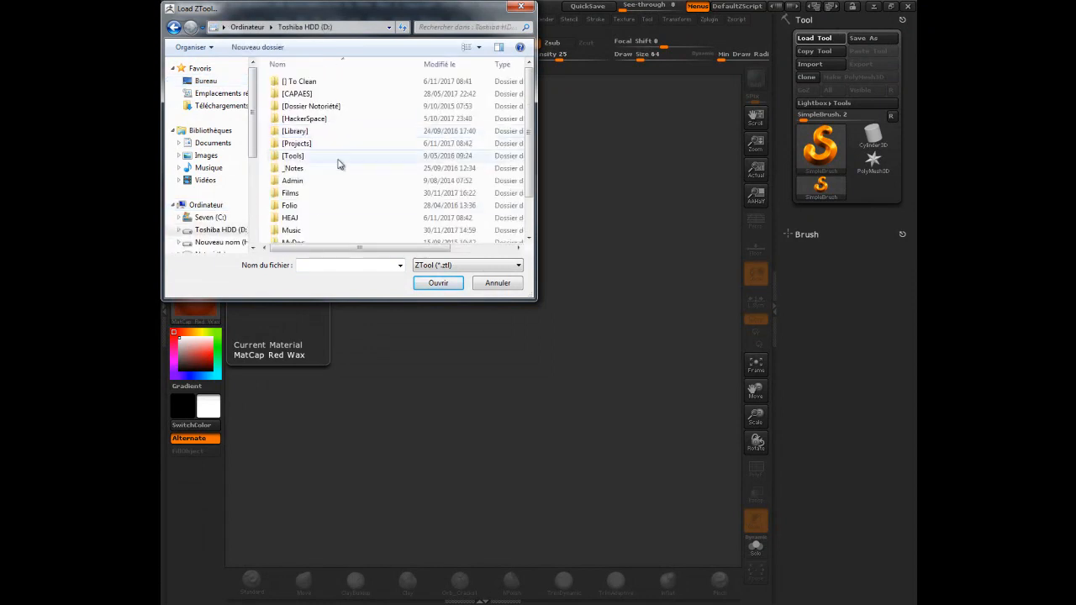
double_click(294, 216)
double_click(318, 206)
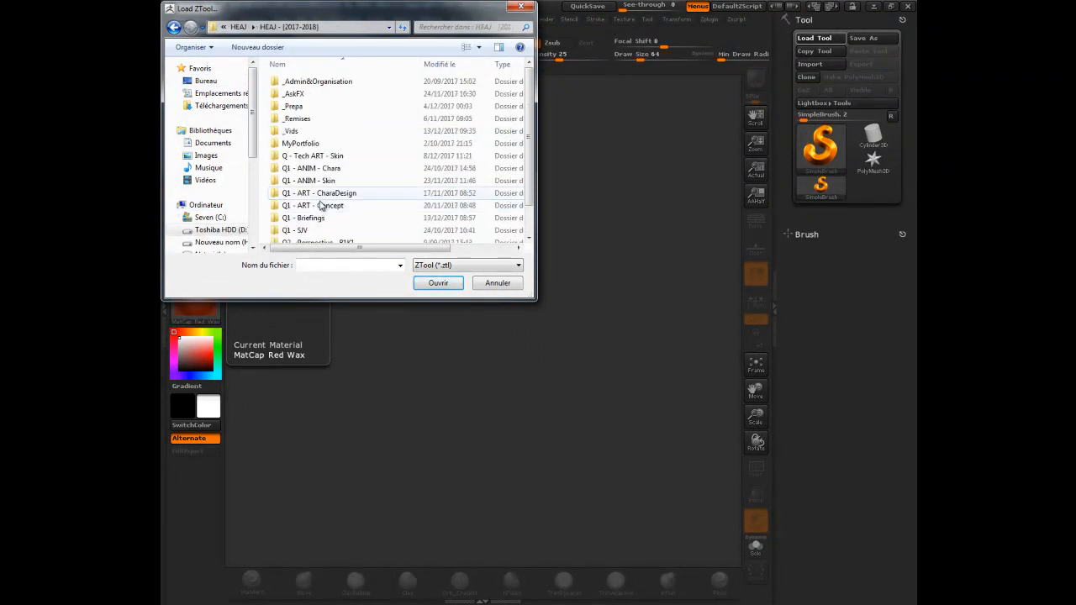
double_click(319, 172)
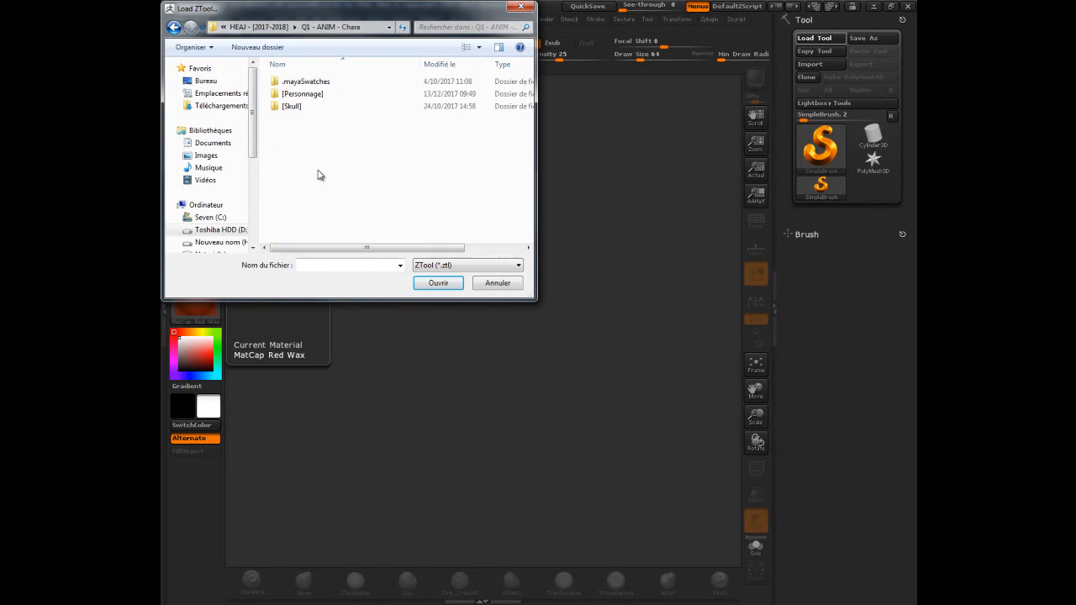
double_click(301, 100)
double_click(298, 142)
- Load Scientifique040_ExportMid.ZTL, put the character in Edit mode and show its list of subtools
click(303, 149)
scroll(303, 149, down, 1)
scroll(302, 149, down, 8)
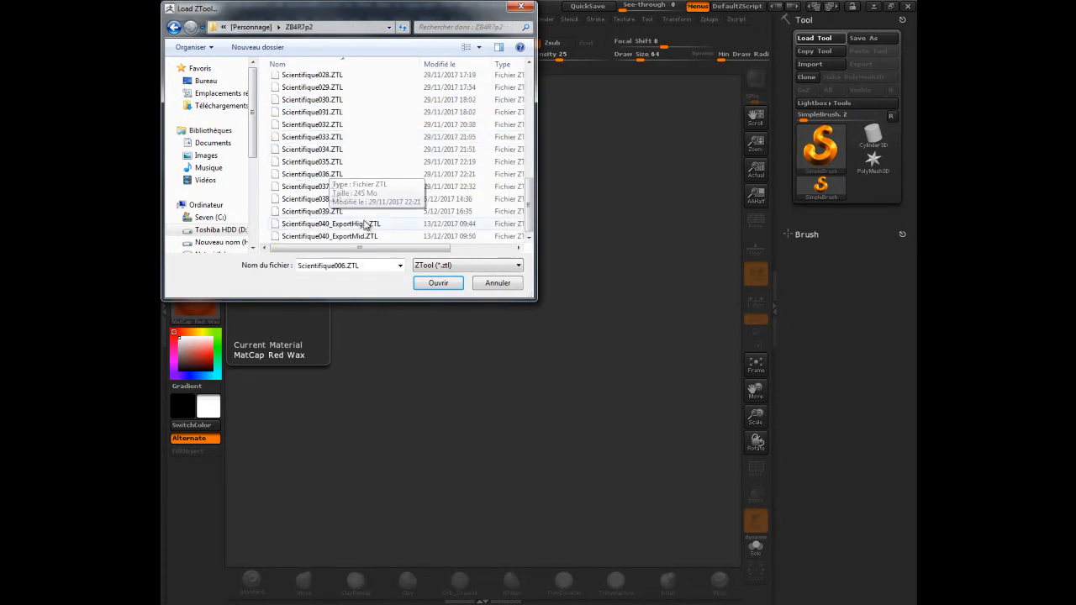
click(359, 235)
double_click(359, 235)
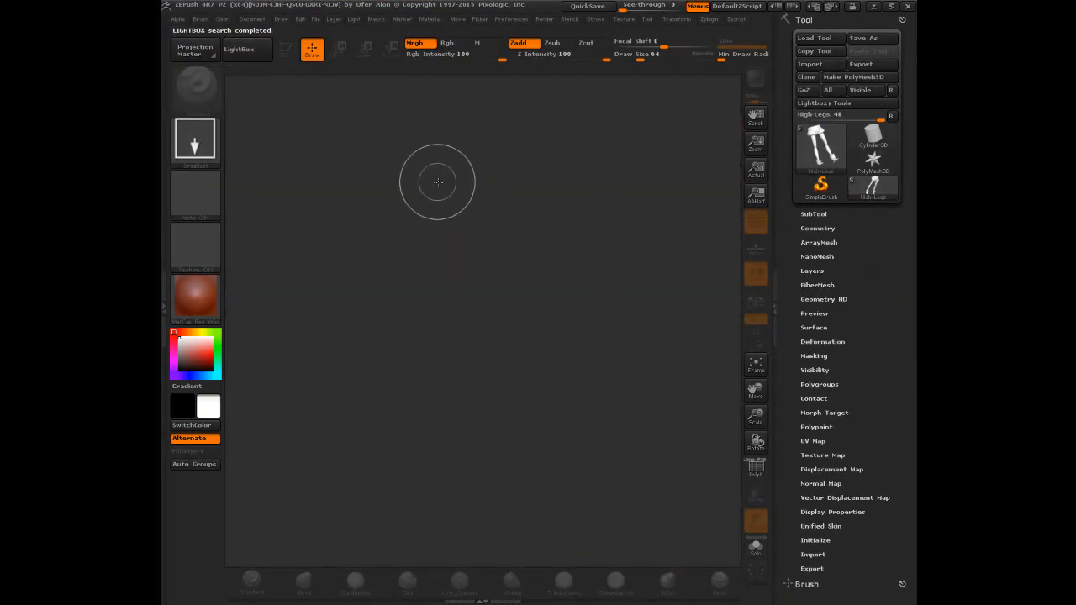
click(286, 49)
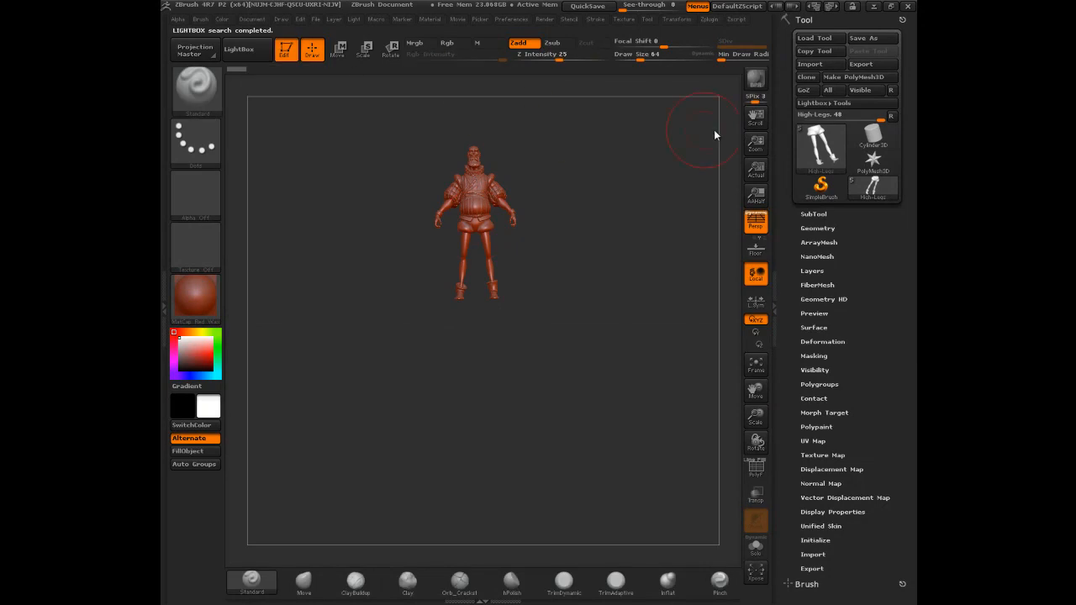
click(814, 214)
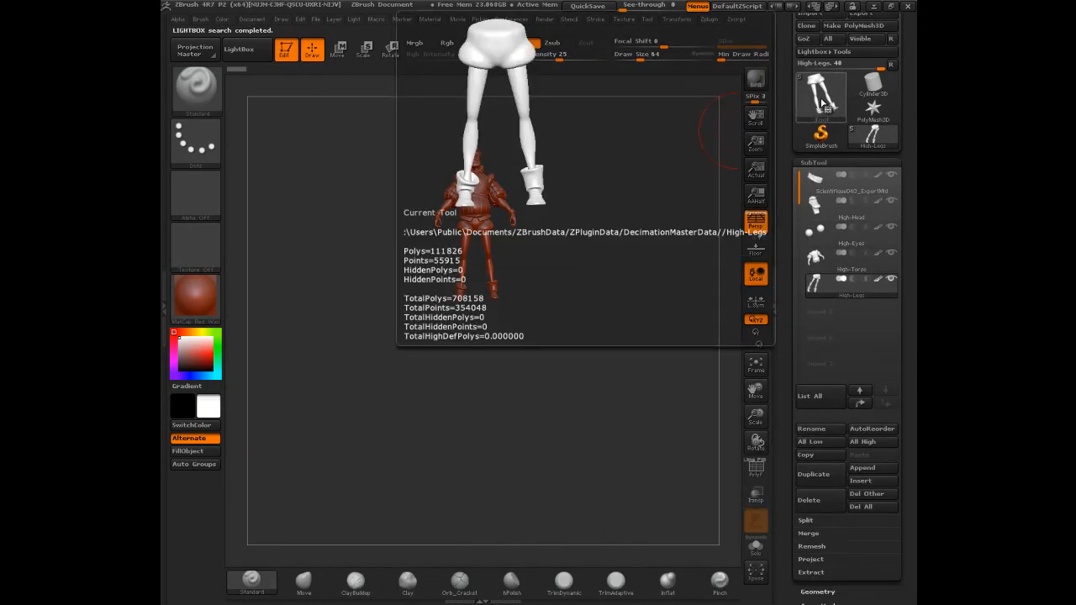
- Make Sphere3D the active tool in place of the loaded character
click(821, 95)
click(452, 158)
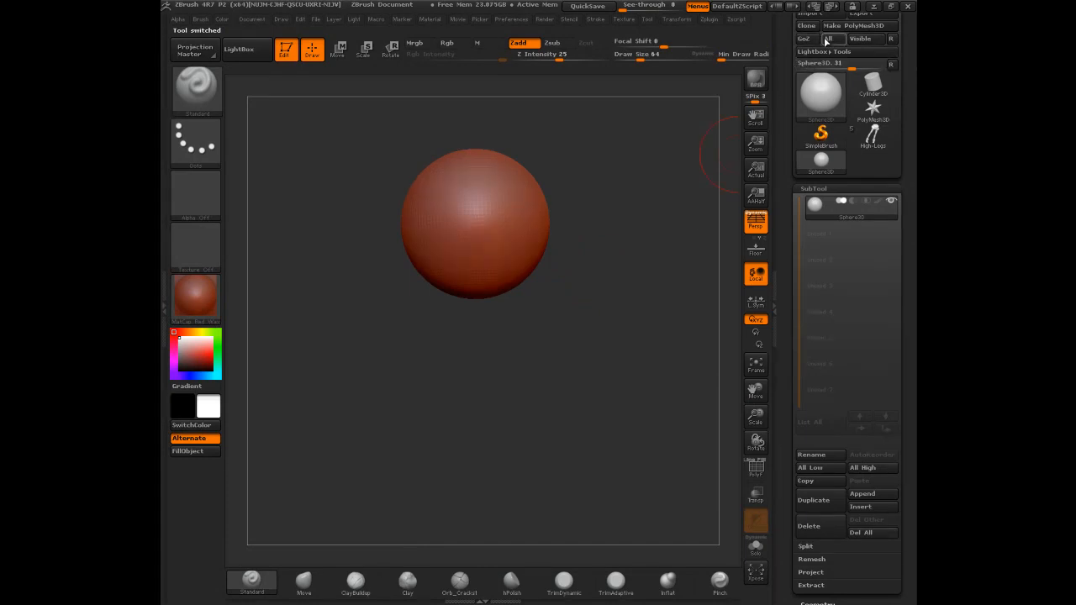
drag(788, 42, 655, 88)
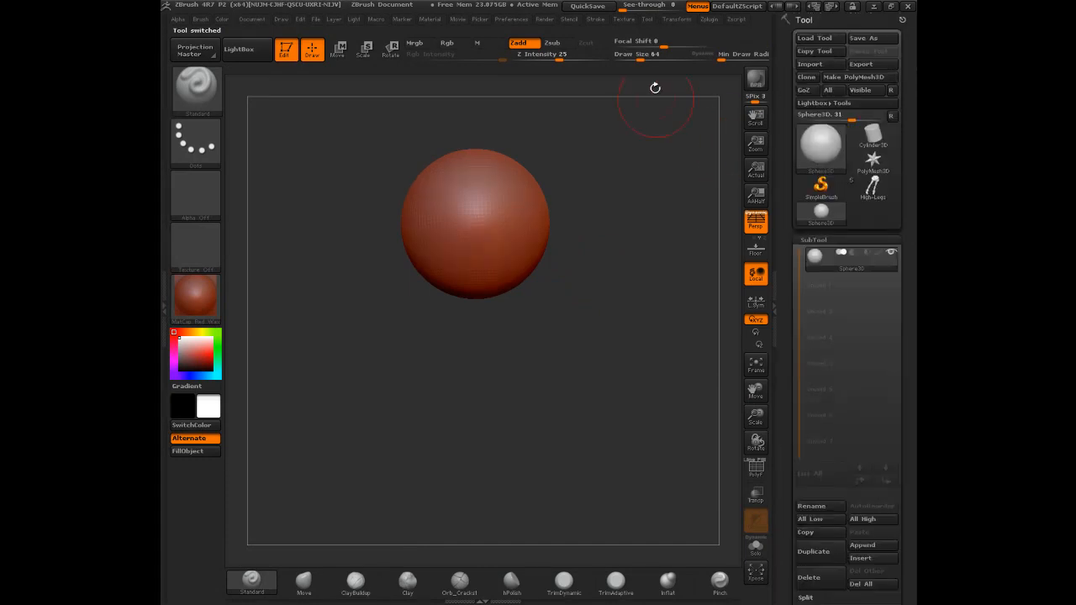
- Append characStandard_Ref.obj from the Personnage project's OBJ folder to the sphere with SubTool Master's MultiAppend
click(710, 21)
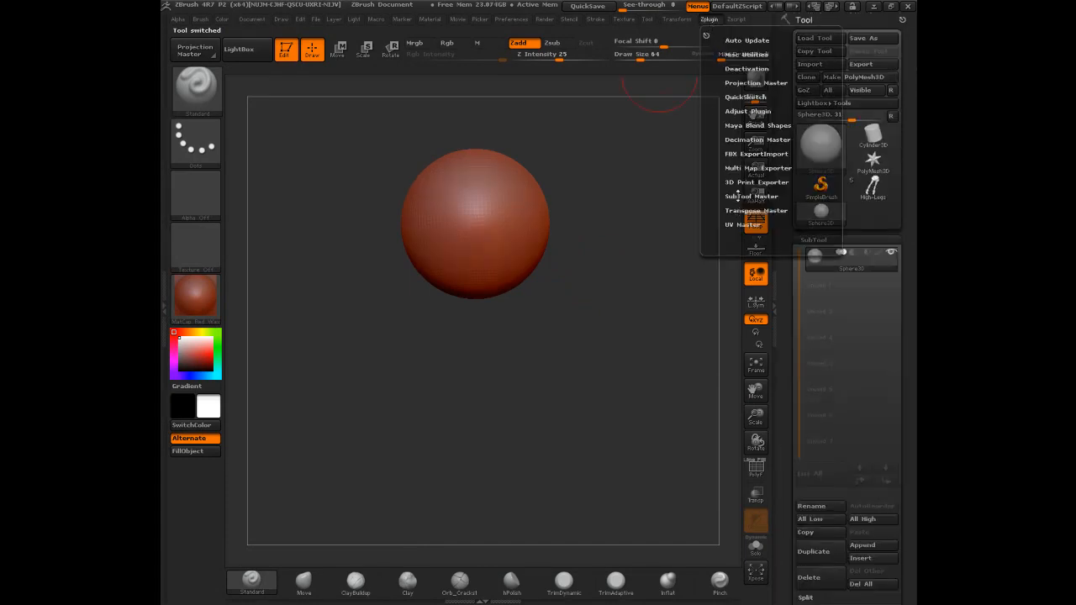
click(748, 196)
click(742, 128)
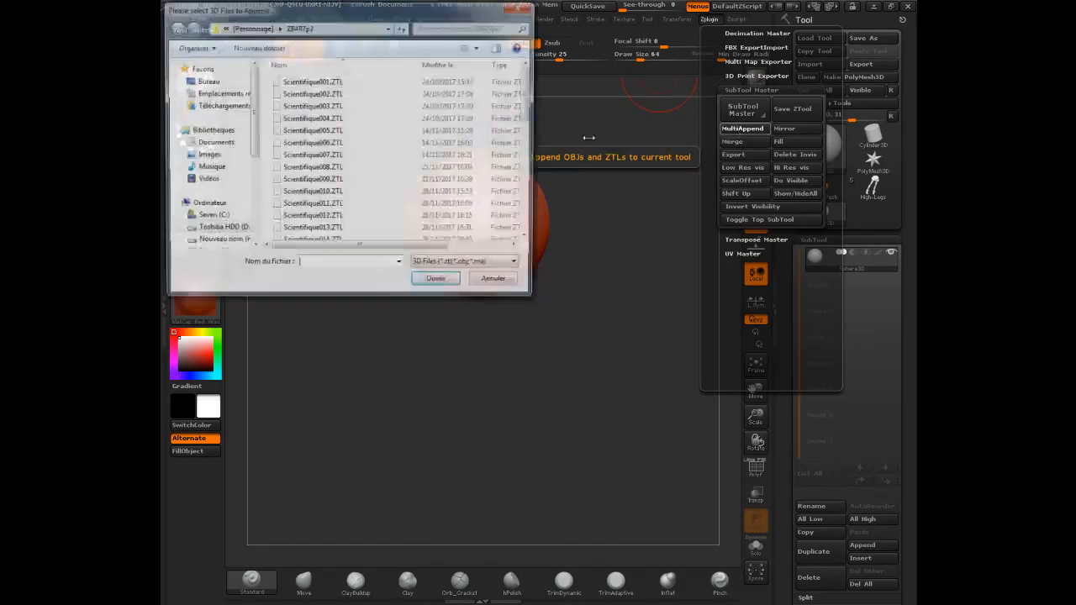
click(252, 27)
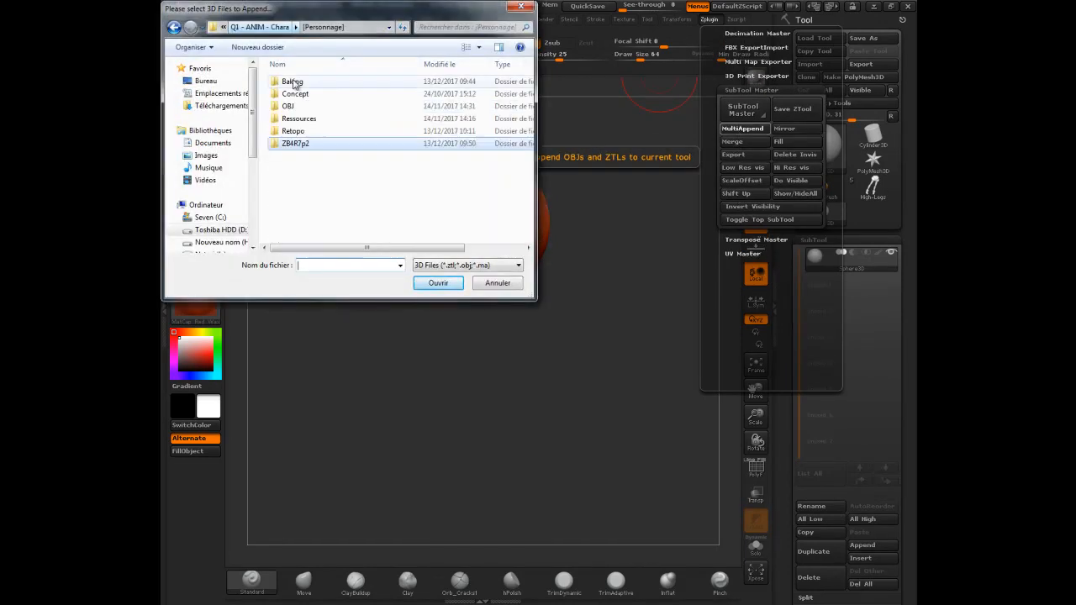
double_click(332, 106)
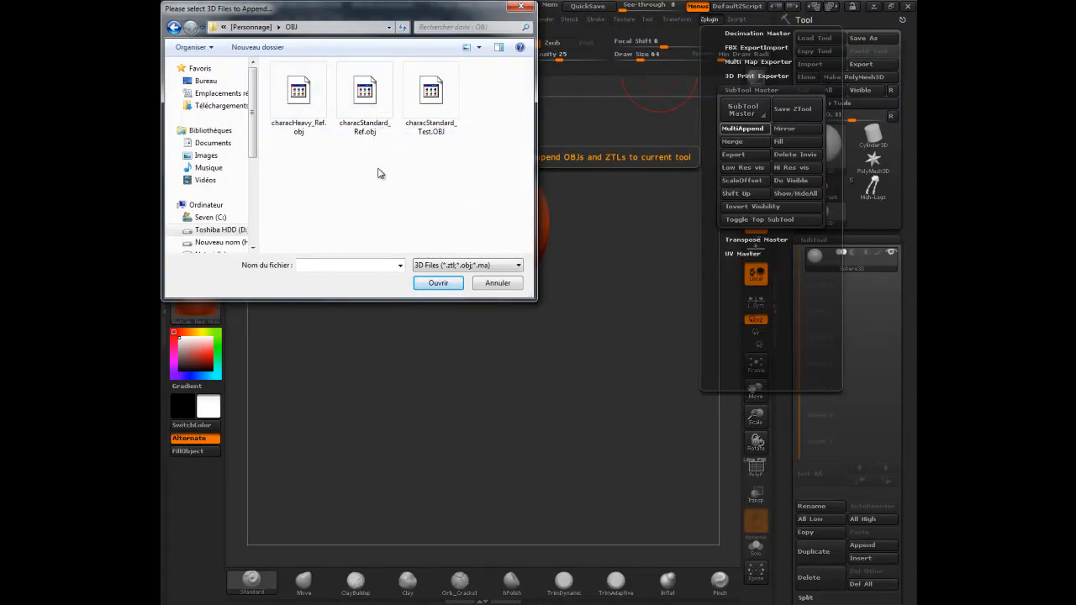
double_click(365, 99)
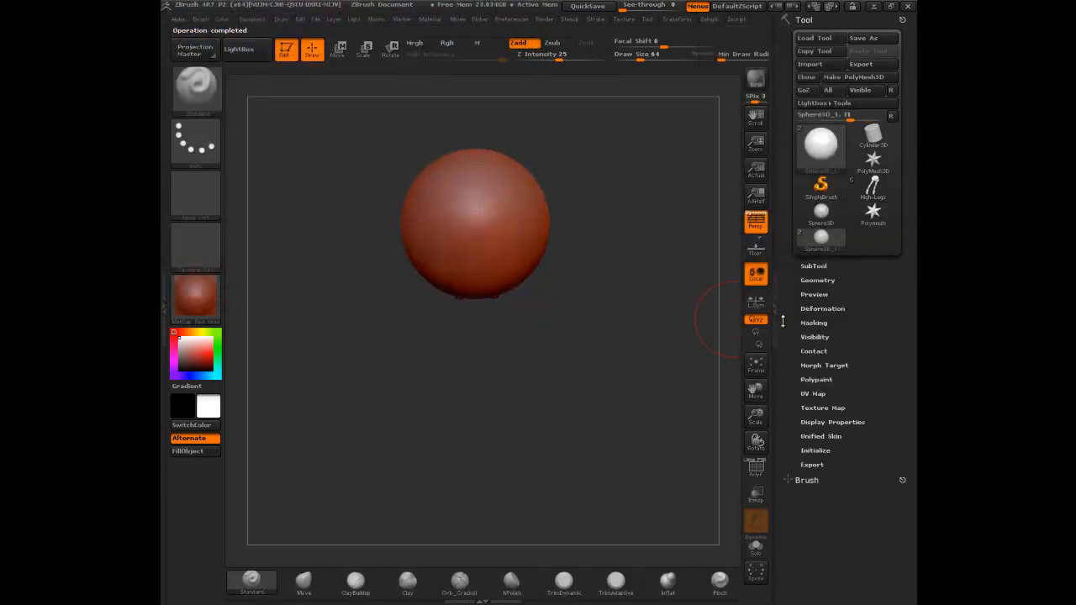
- Select the characStandard_Ref subtool and hide the sphere subtool
click(814, 266)
click(814, 217)
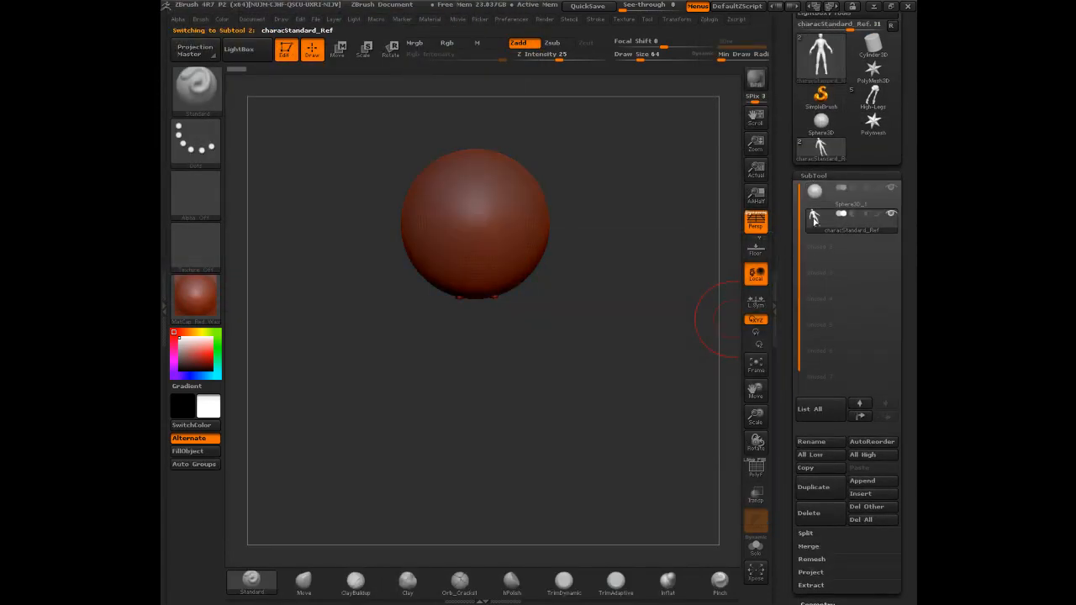
click(891, 188)
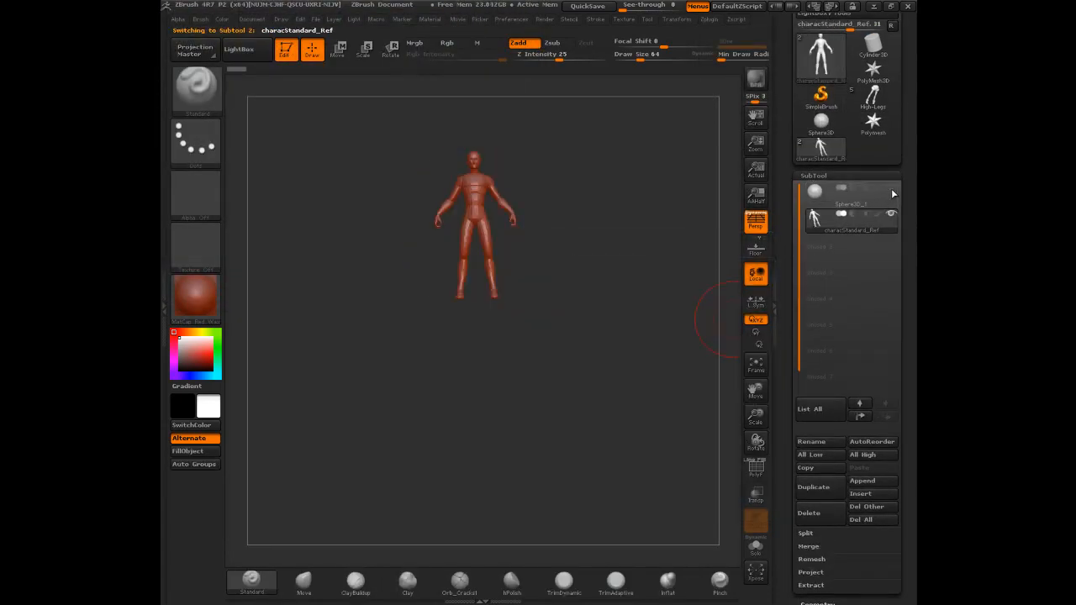
- Append Scientifique040_ExportMid.ZTL from the ZB4R7p2 folder to the current tool with SubTool Master's MultiAppend
click(708, 20)
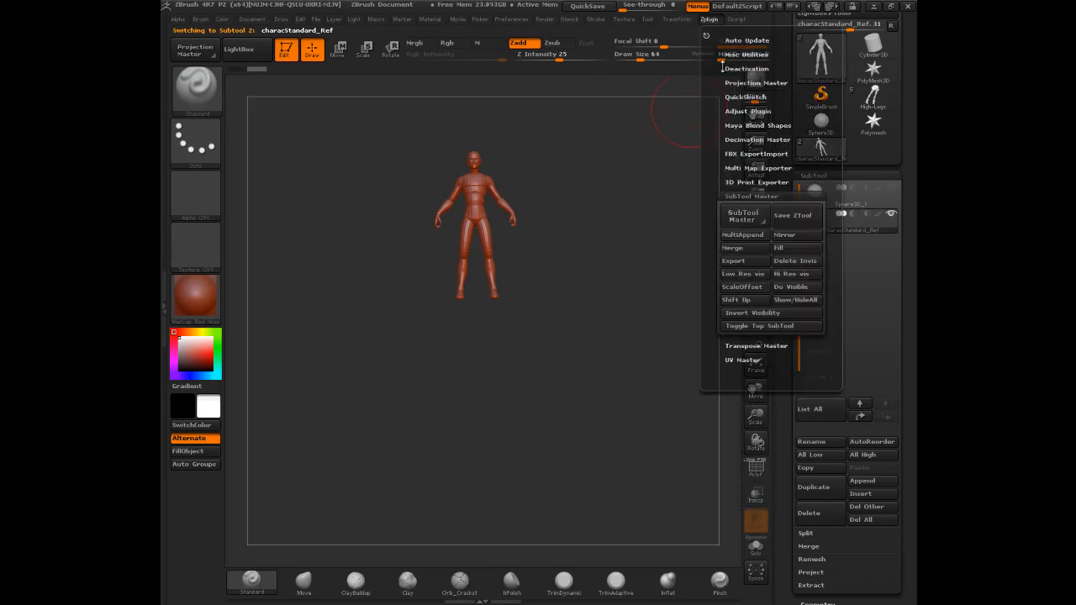
click(746, 235)
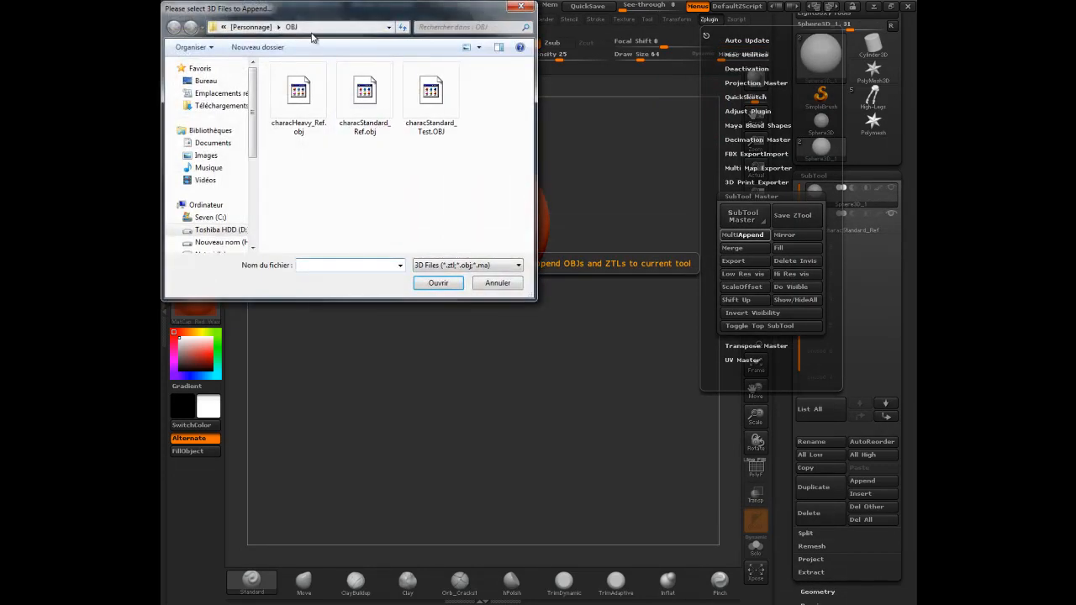
click(251, 27)
double_click(294, 141)
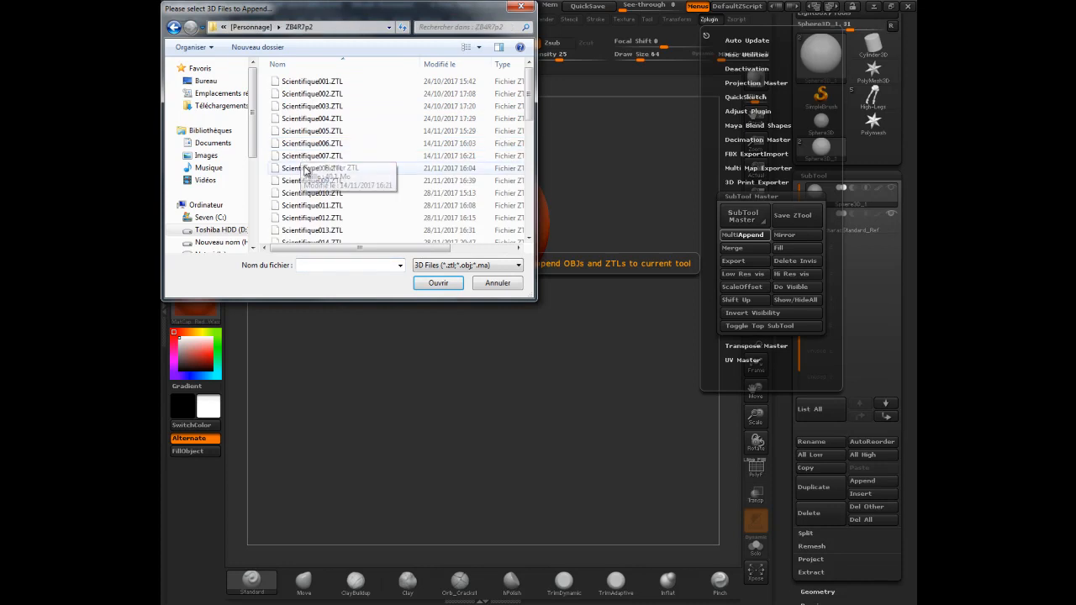
click(305, 167)
scroll(336, 185, down, 9)
click(361, 237)
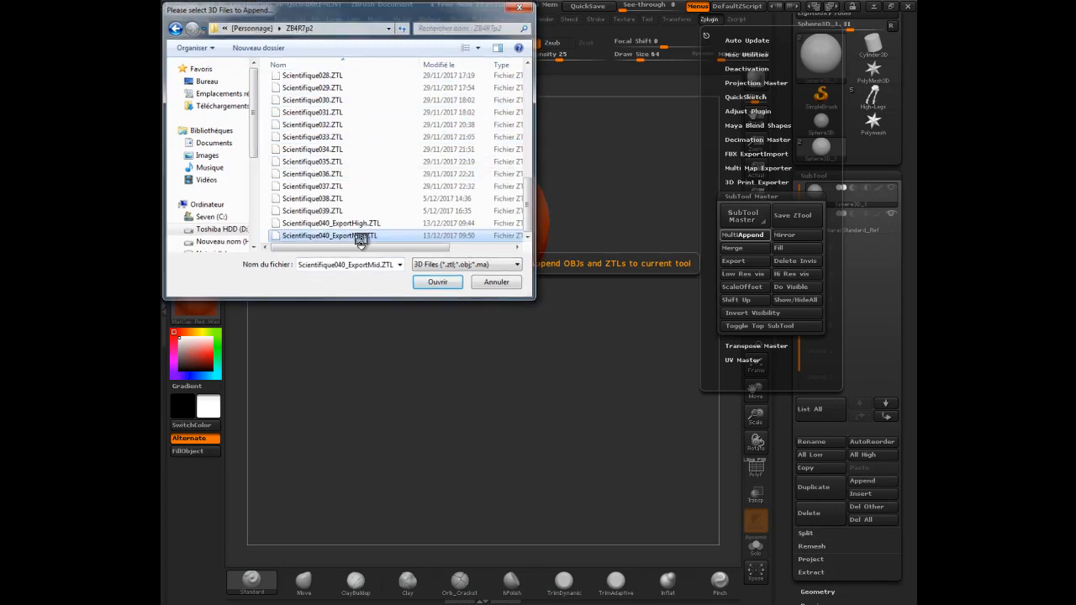
double_click(362, 237)
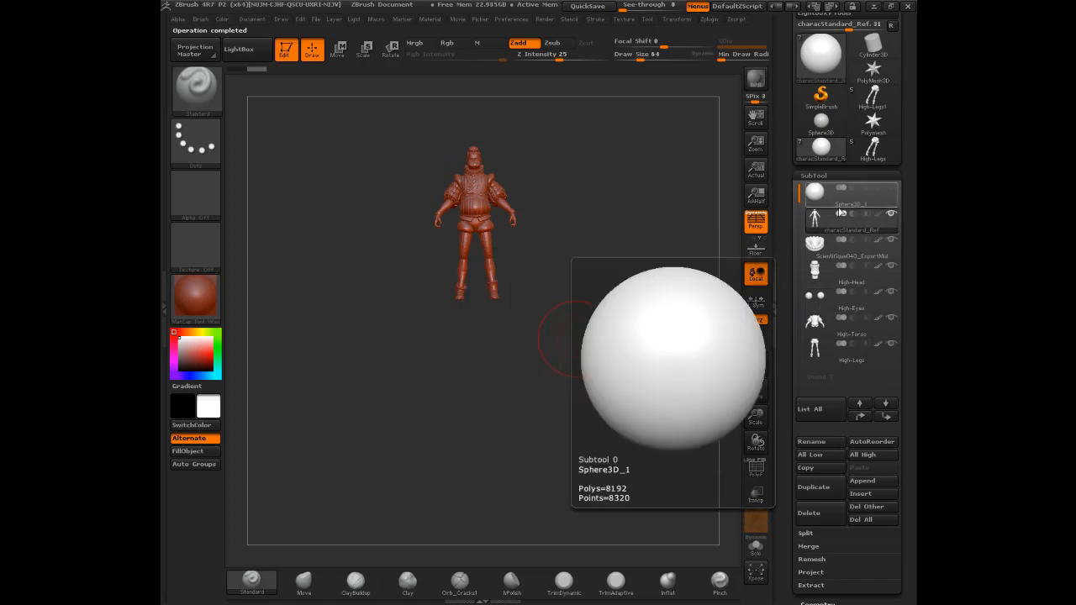
- Compare the character with the characStandard_Ref mannequin by toggling subtool visibility, keeping the sphere hidden
click(893, 215)
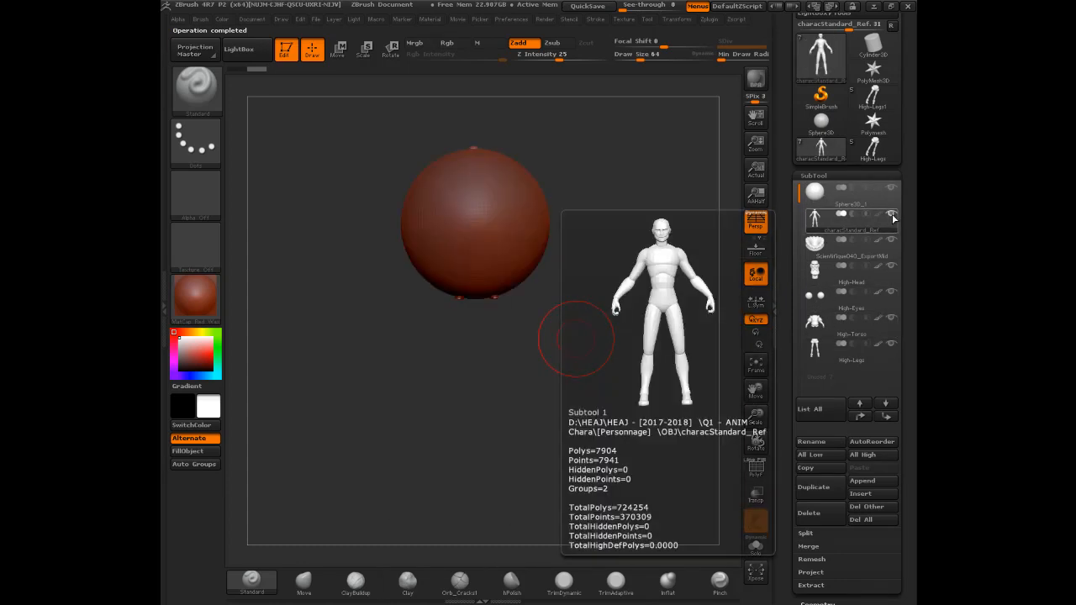
click(894, 190)
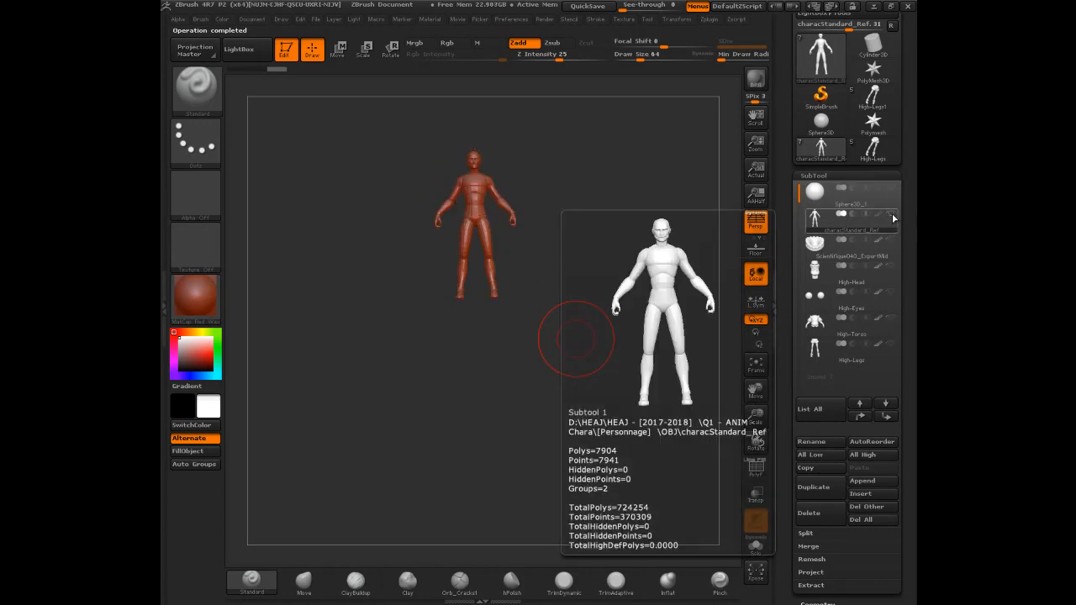
click(892, 214)
click(892, 189)
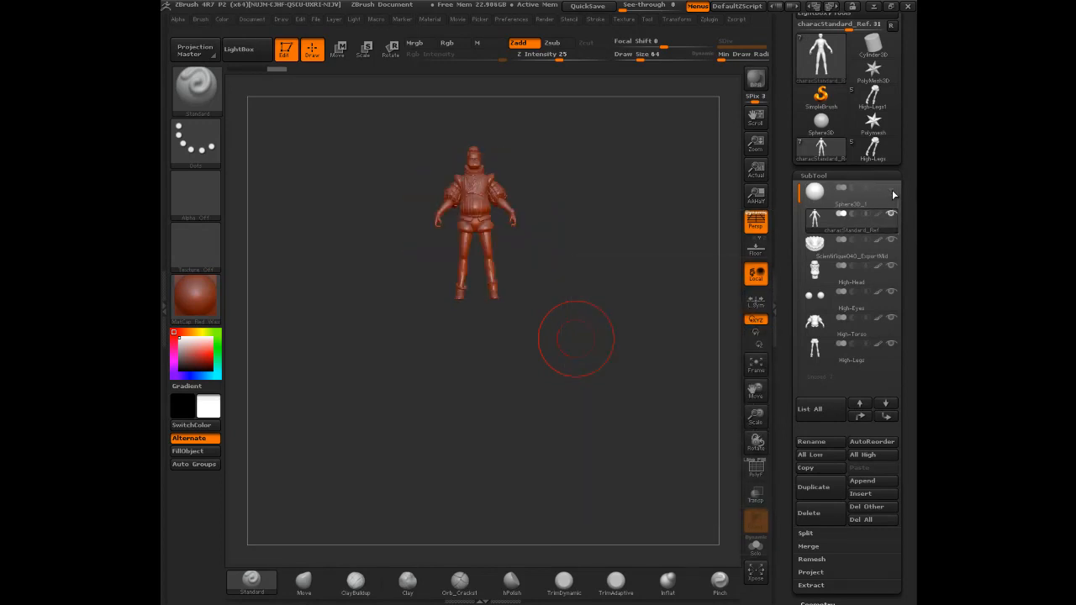
- Isolate the High-Torso subtool and export it to the Personnage project's Retopo folder as Scaled_Mid-Torso.OBJ
click(820, 321)
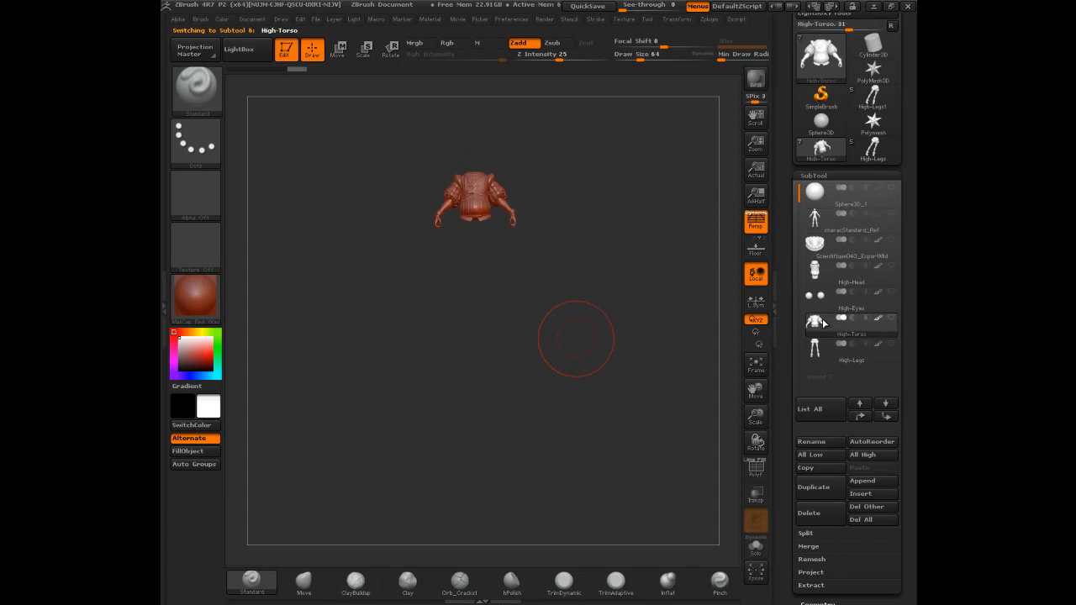
drag(626, 177, 587, 150)
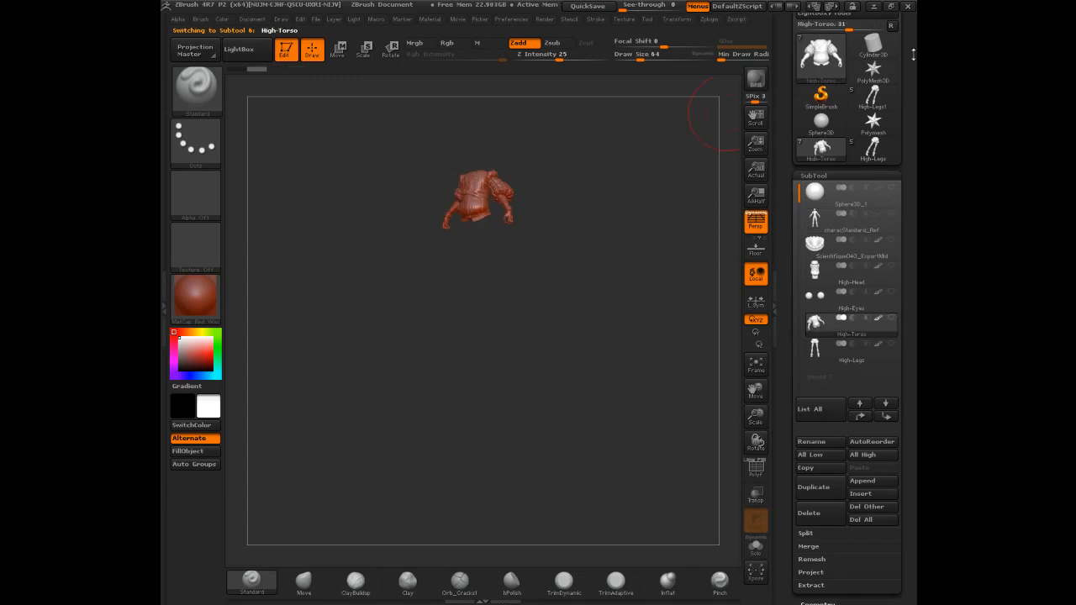
drag(914, 54, 914, 162)
click(861, 64)
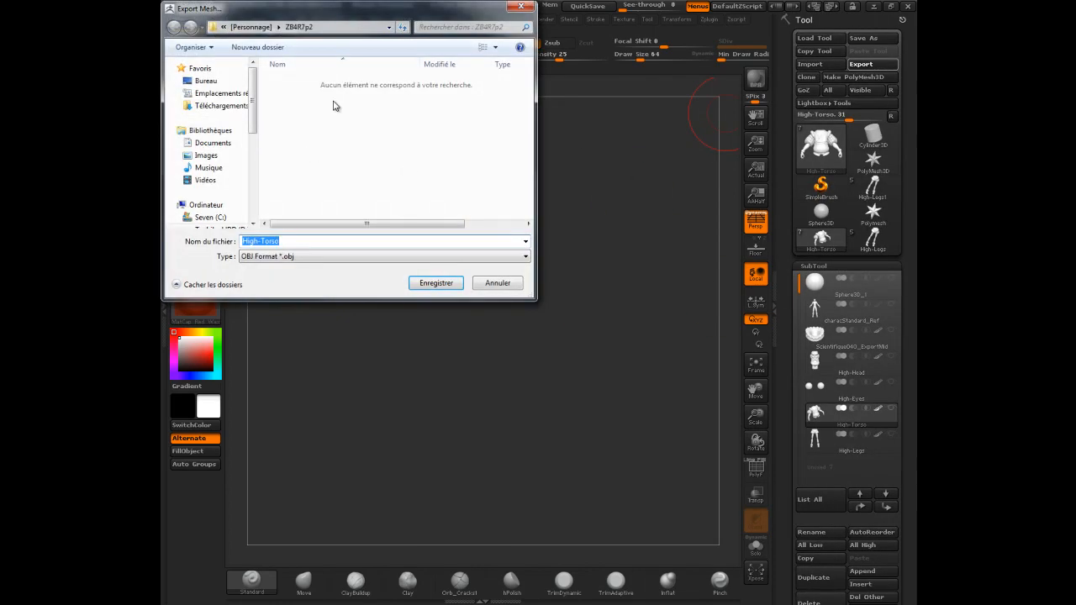
double_click(319, 131)
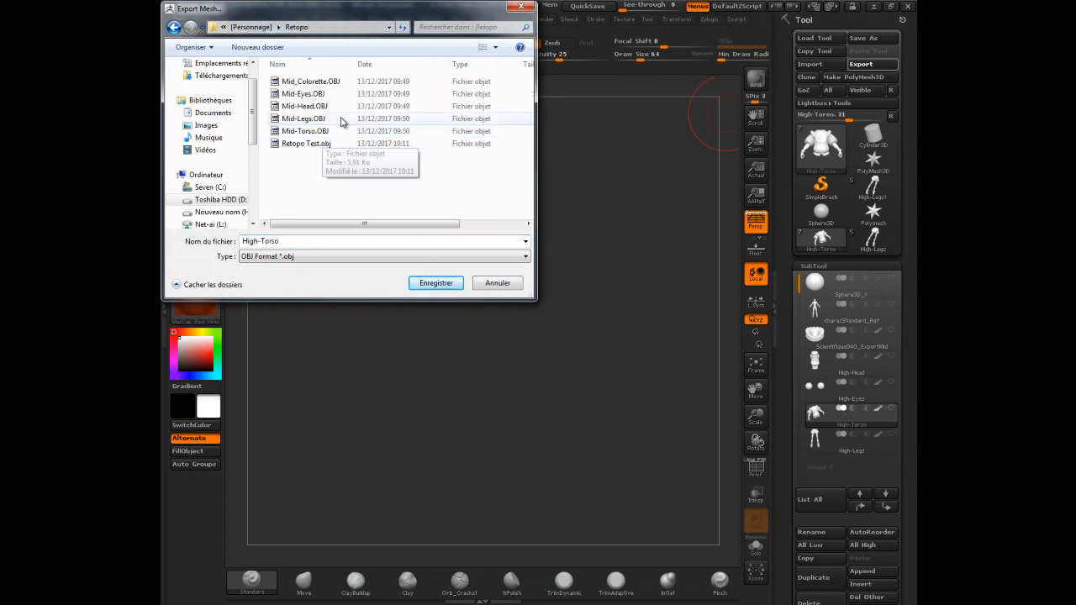
click(308, 132)
double_click(277, 241)
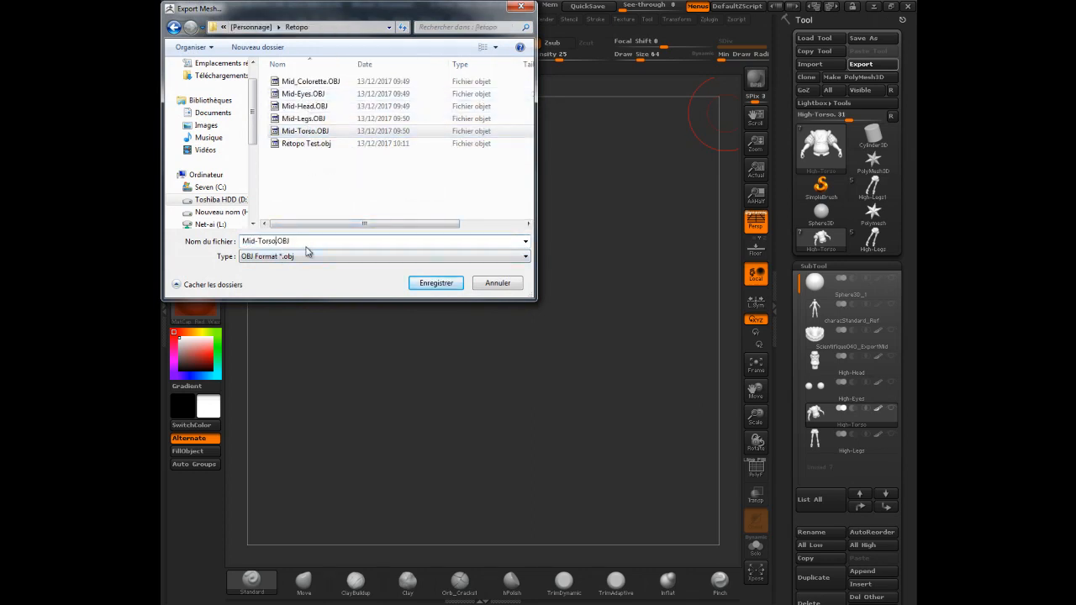
text(Scaled_)
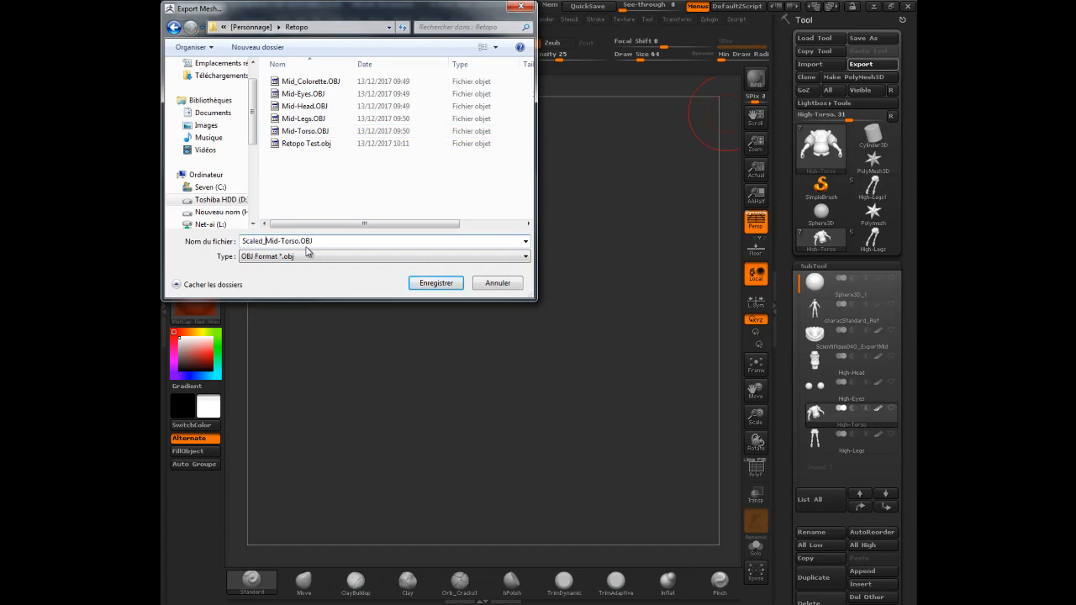
key(Return)
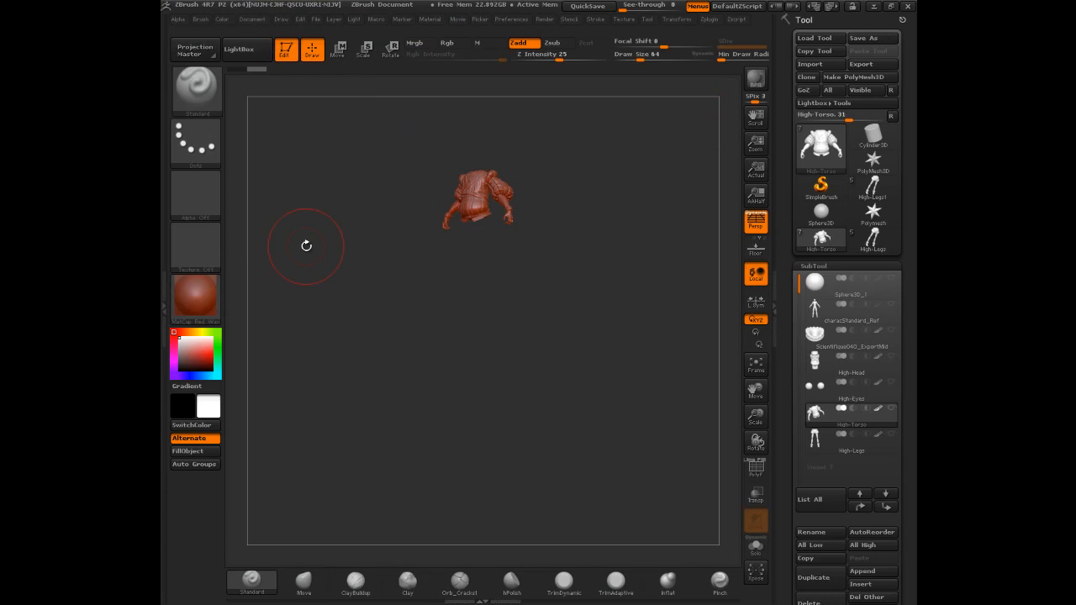
- Switch to 3D-Coat and start a new empty scene
key(super)
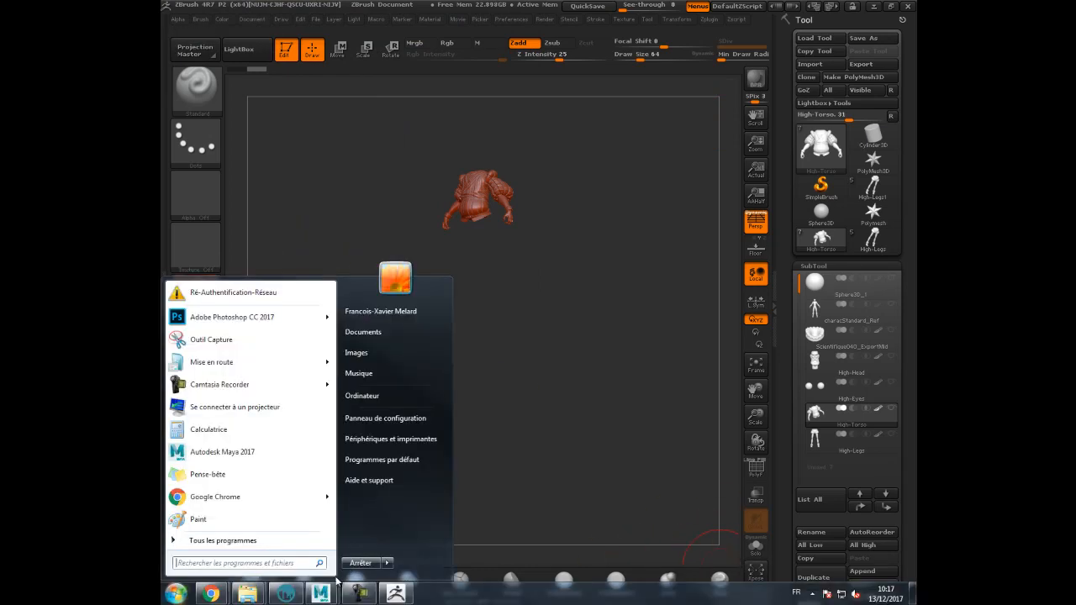
click(288, 593)
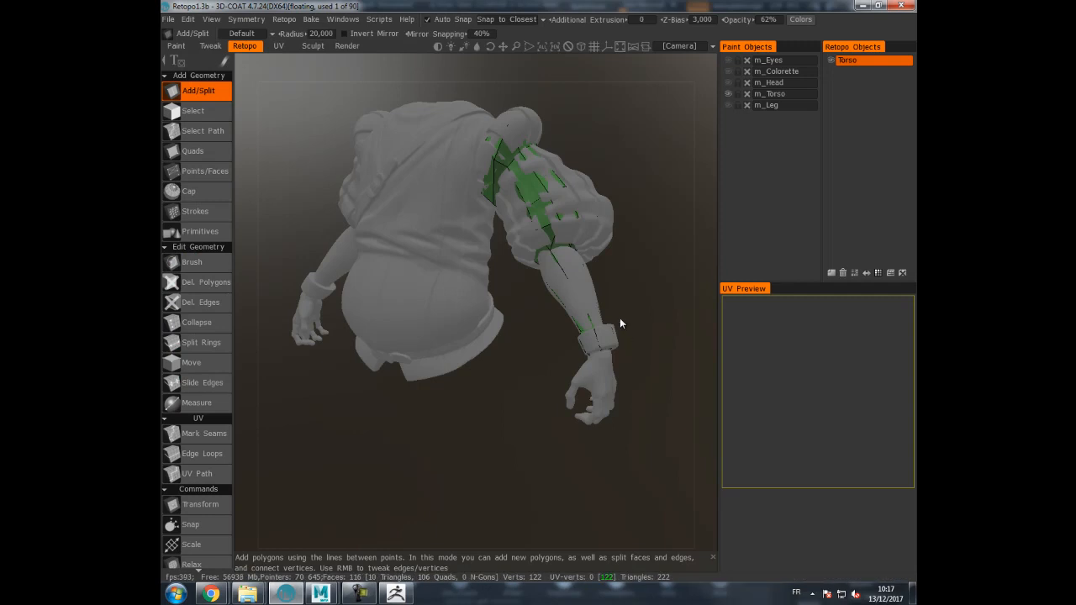
click(168, 19)
click(178, 38)
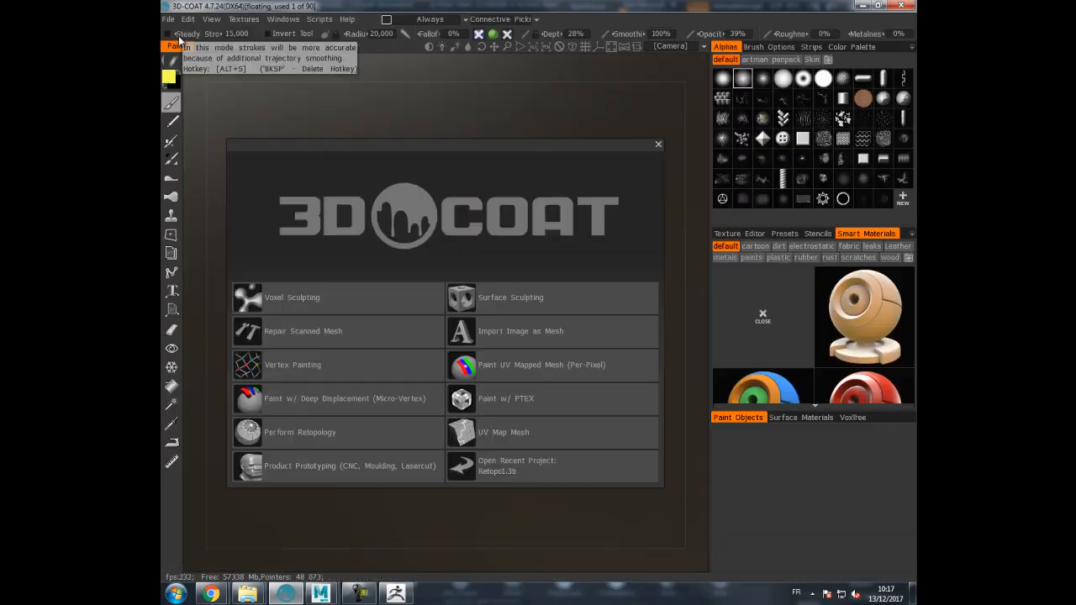
click(168, 19)
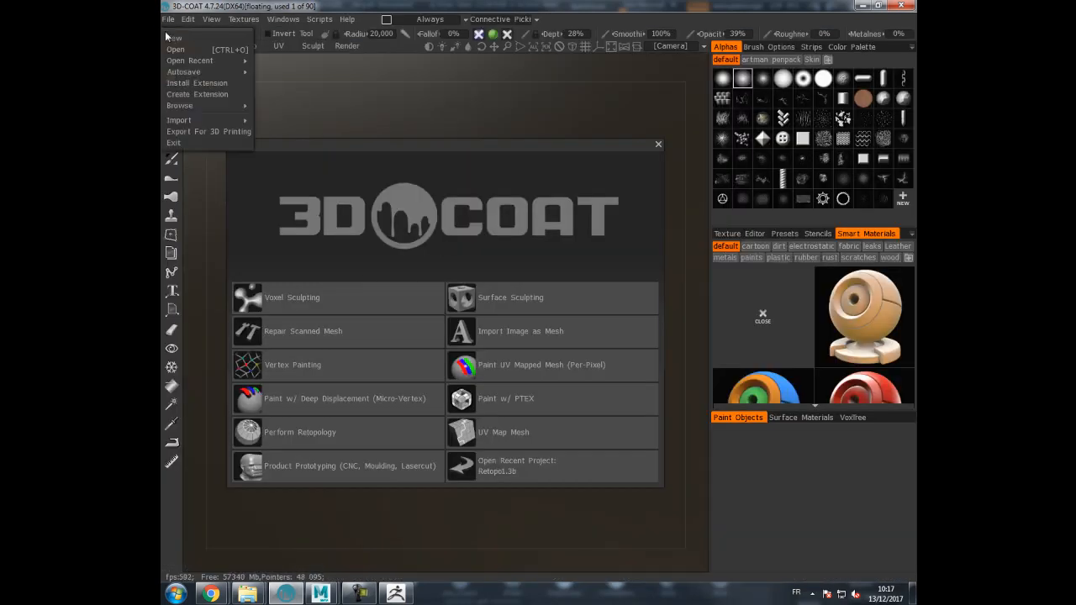
mouse_move(187, 122)
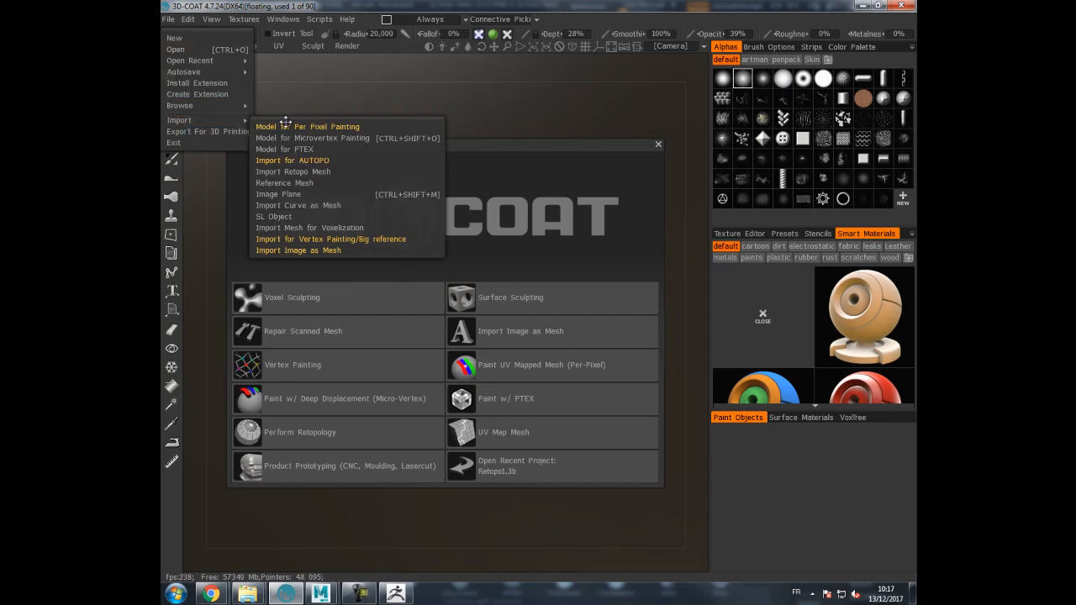
click(300, 173)
click(632, 87)
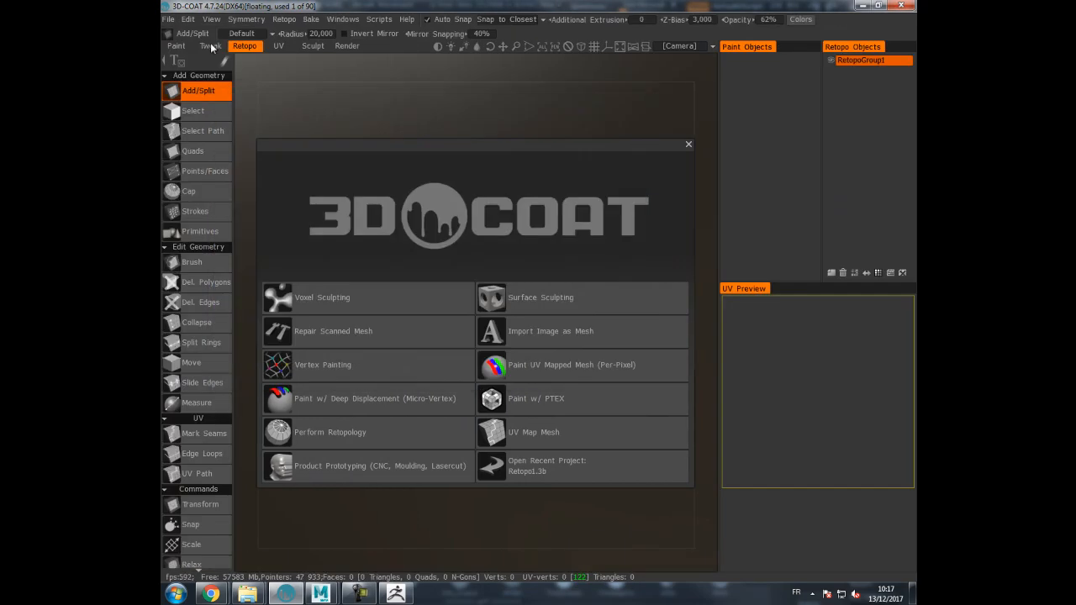
- Import Scaled_Mid-Torso.OBJ from the Retopo folder as a reference mesh
click(168, 19)
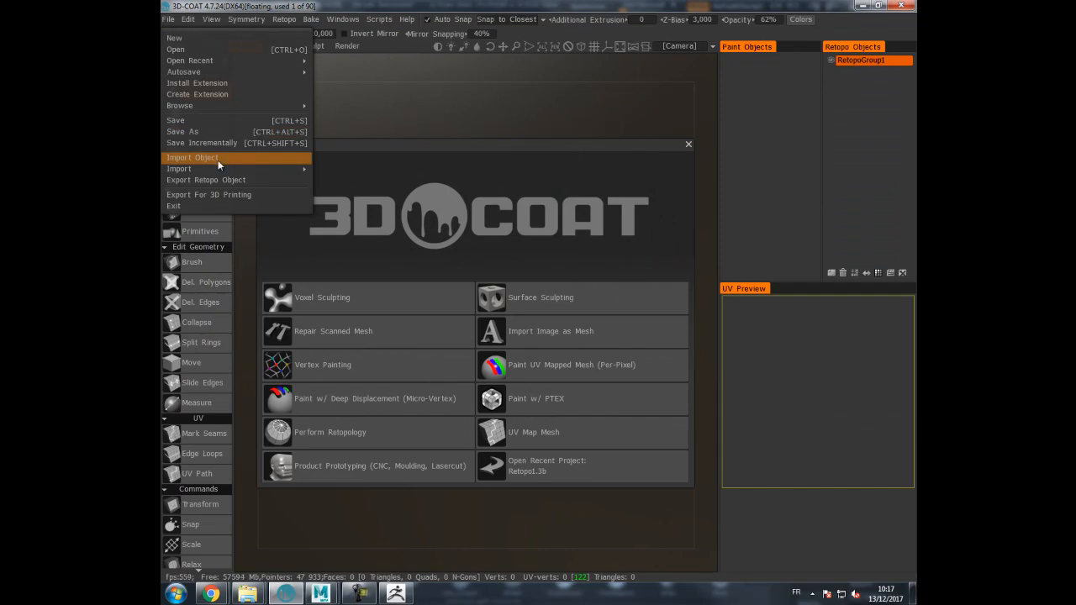
mouse_move(290, 170)
click(349, 232)
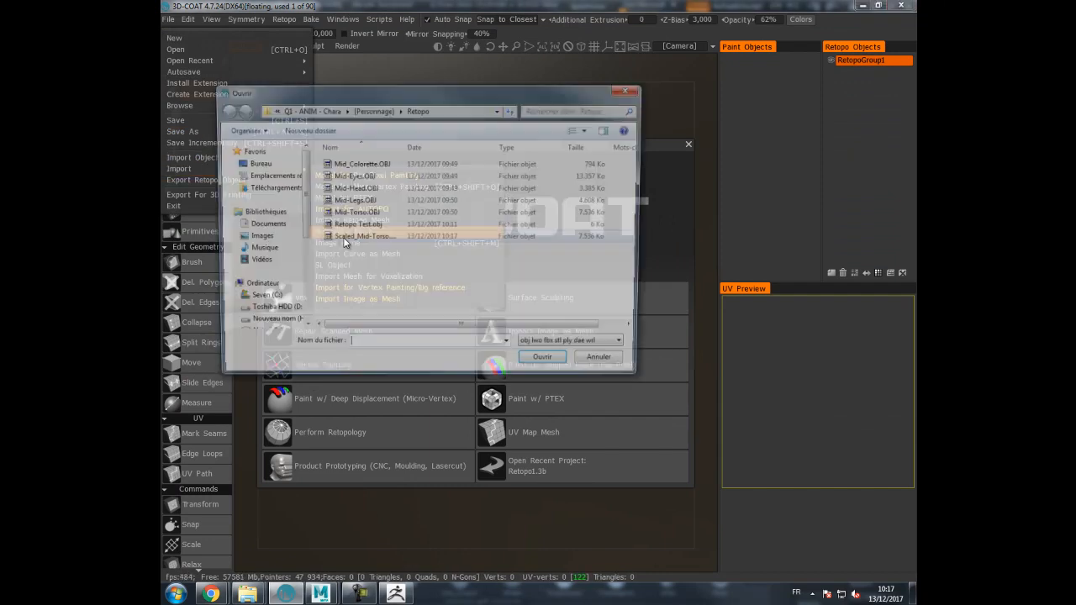
double_click(357, 239)
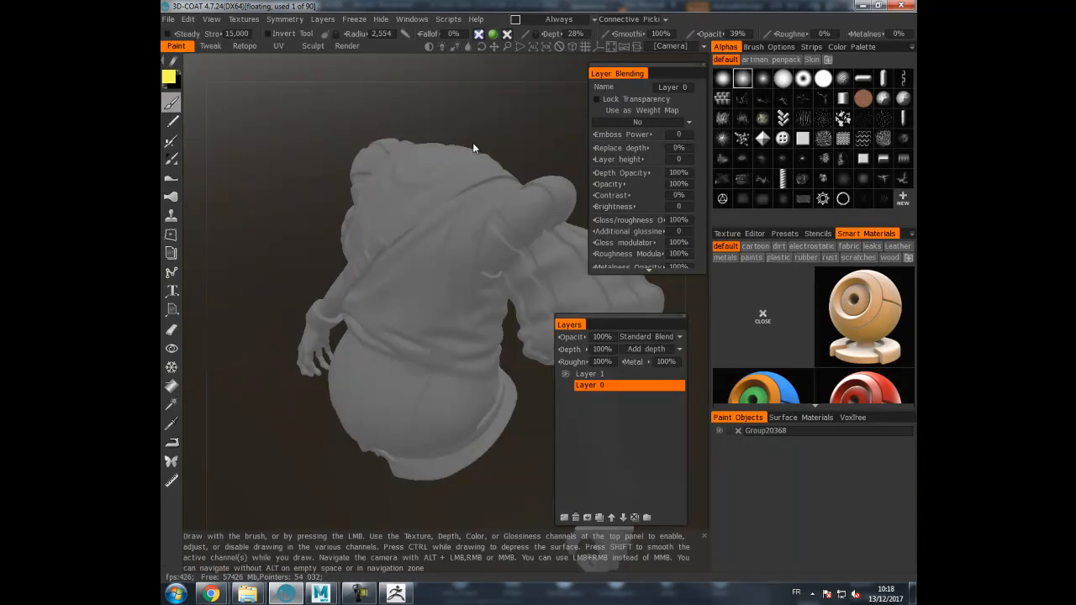
drag(482, 127, 531, 100)
mouse_move(528, 101)
right_down()
mouse_move(497, 39)
mouse_move(495, 103)
mouse_move(519, 156)
mouse_move(512, 91)
mouse_move(511, 135)
mouse_move(507, 115)
right_up()
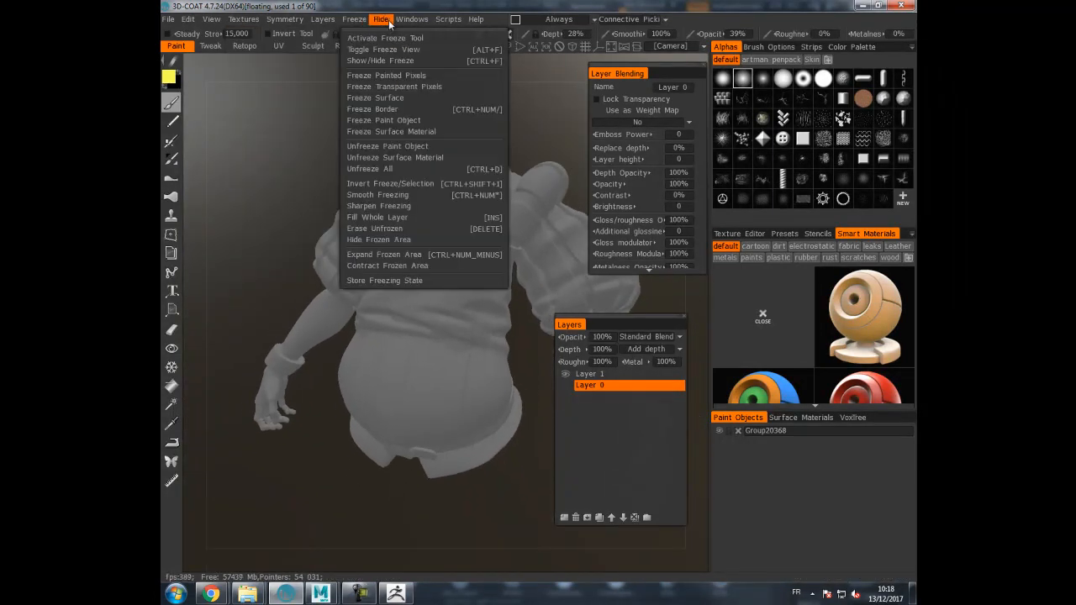
- Import Retopo Test.obj as the retopology mesh in the Retopo workspace and check its alignment with the rescaled torso
mouse_move(244, 18)
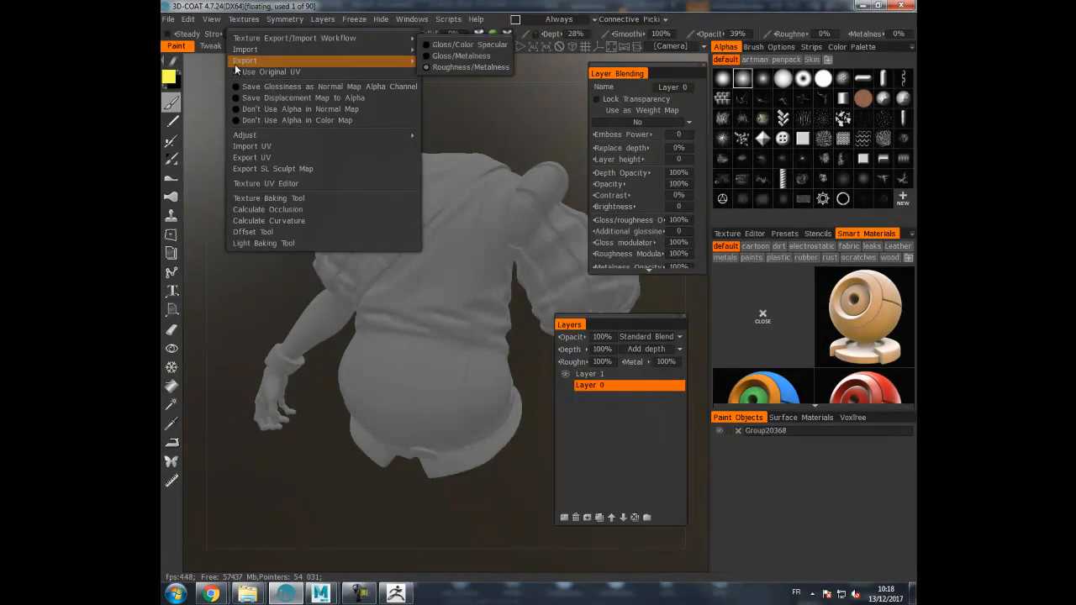
click(243, 46)
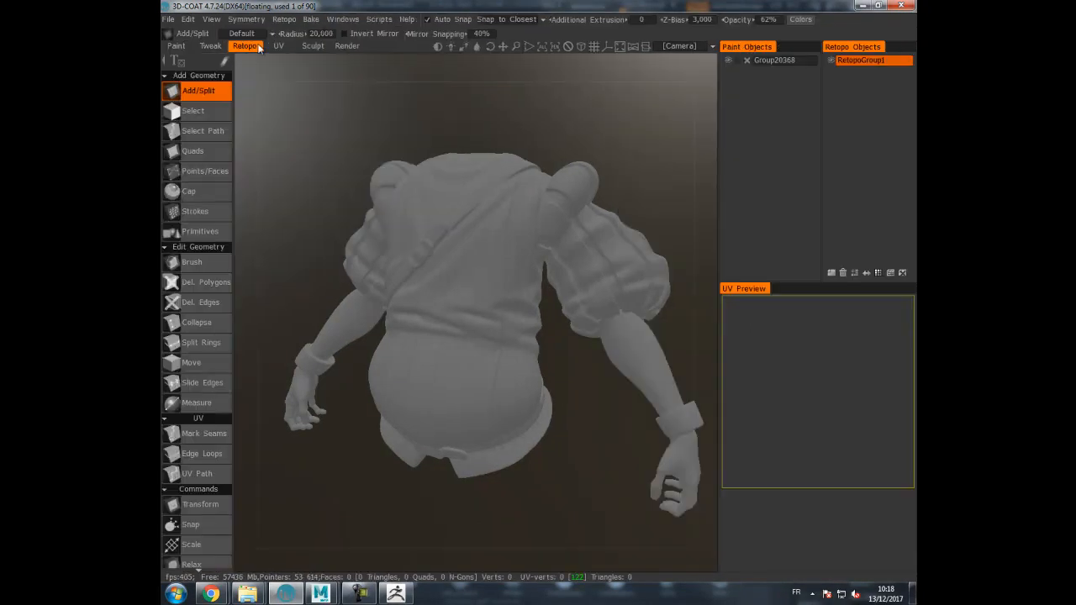
click(280, 20)
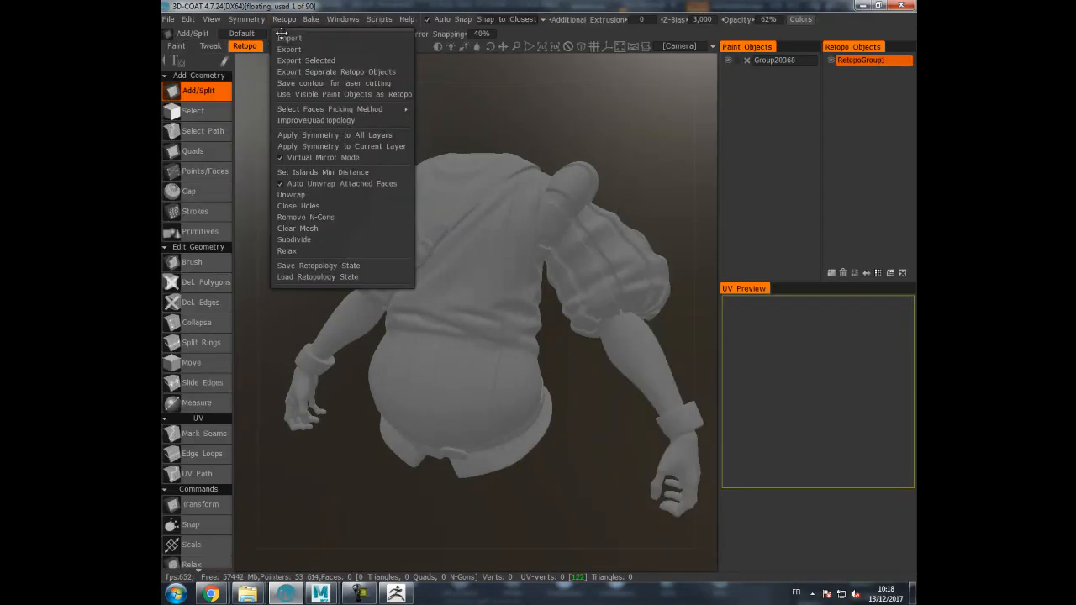
click(289, 38)
double_click(359, 225)
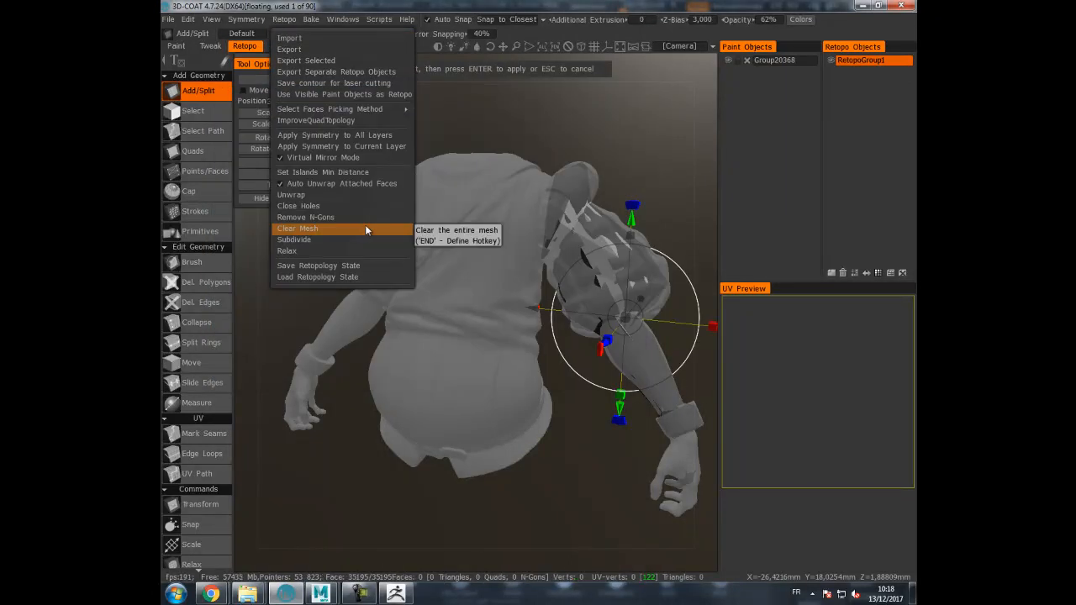
click(395, 333)
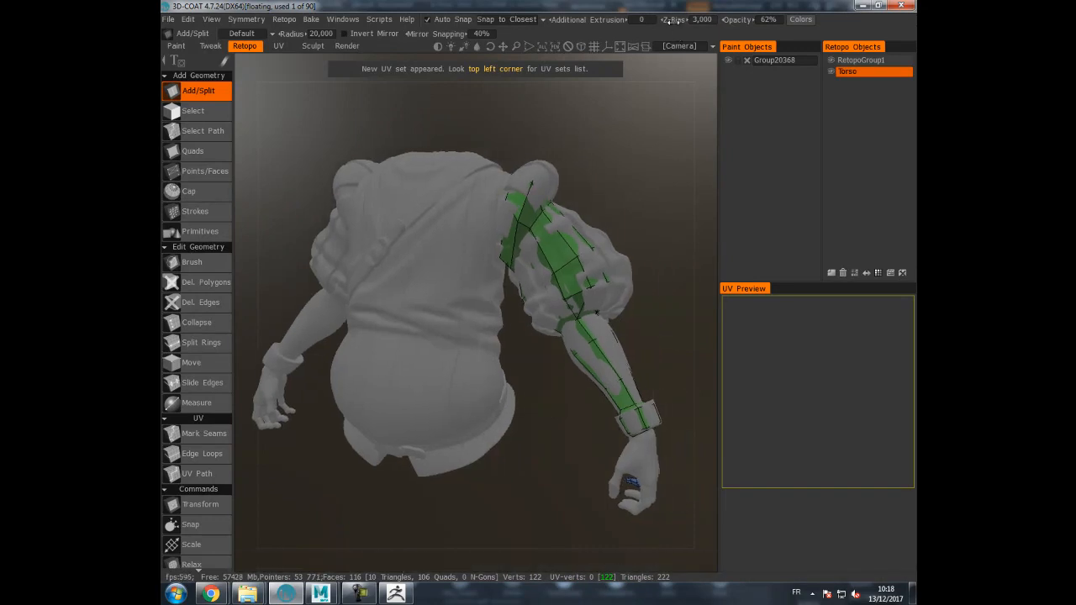
drag(624, 137, 590, 176)
right_drag(590, 177, 408, 516)
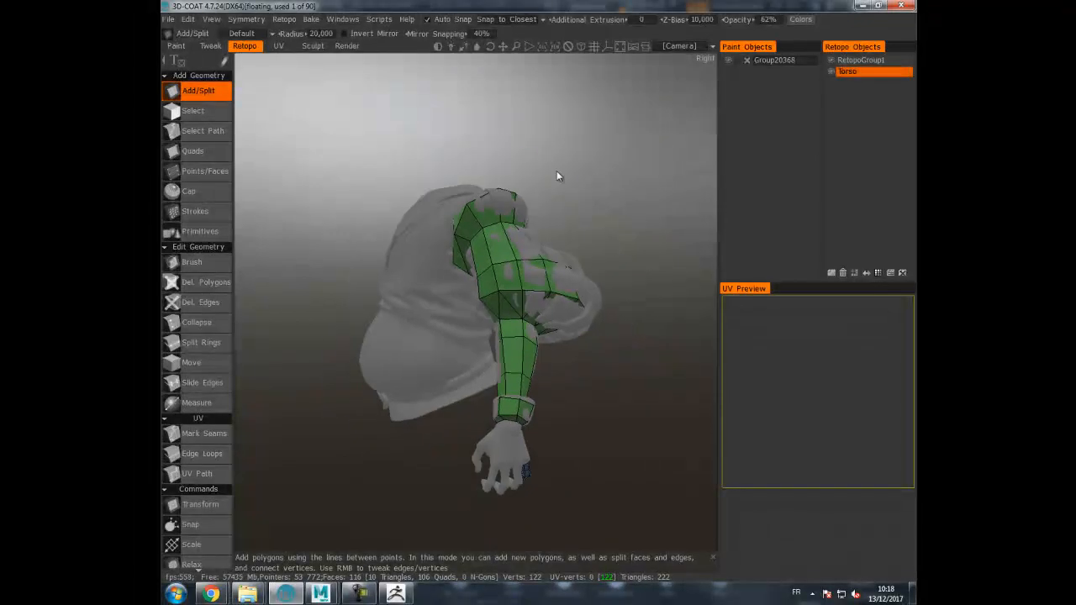
- Switch to ZBrush and export the rescaled High-Torso subtool to the Retopo folder, overwriting Mid-Torso.OBJ
click(394, 594)
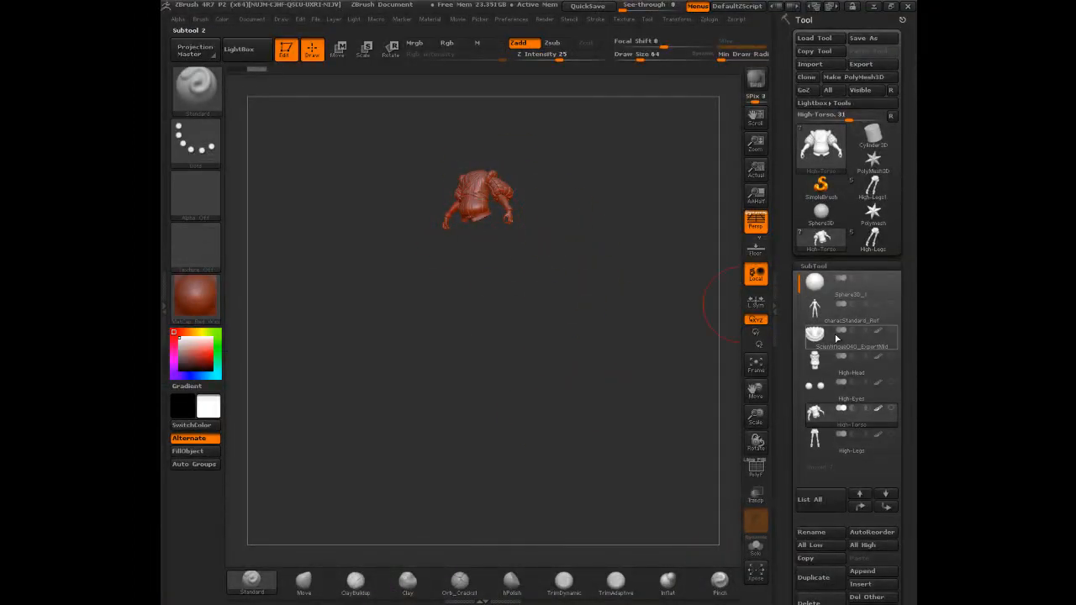
mouse_move(821, 282)
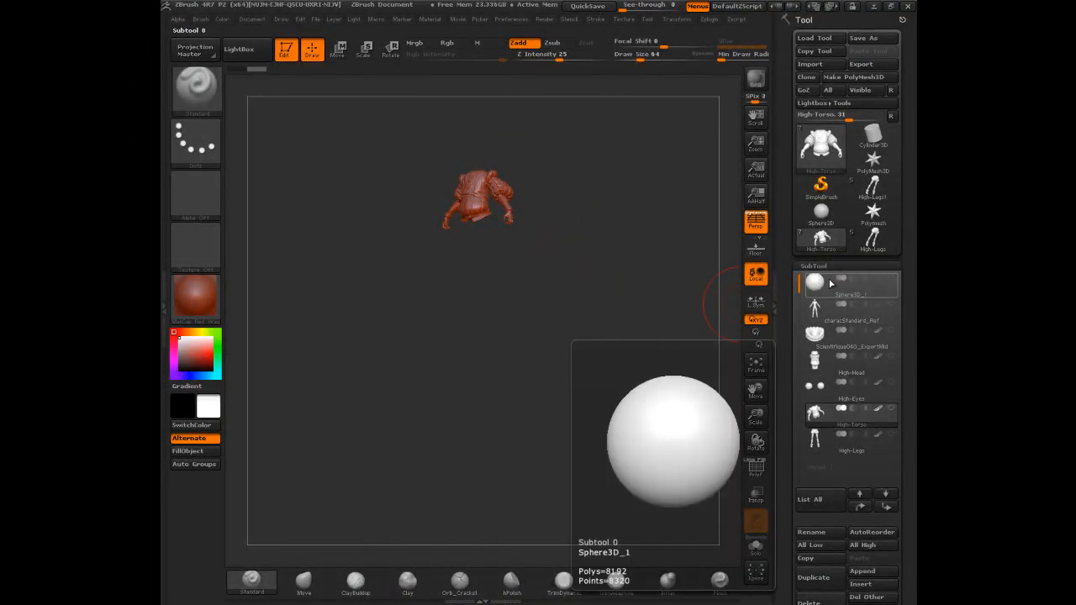
mouse_move(833, 321)
mouse_move(831, 344)
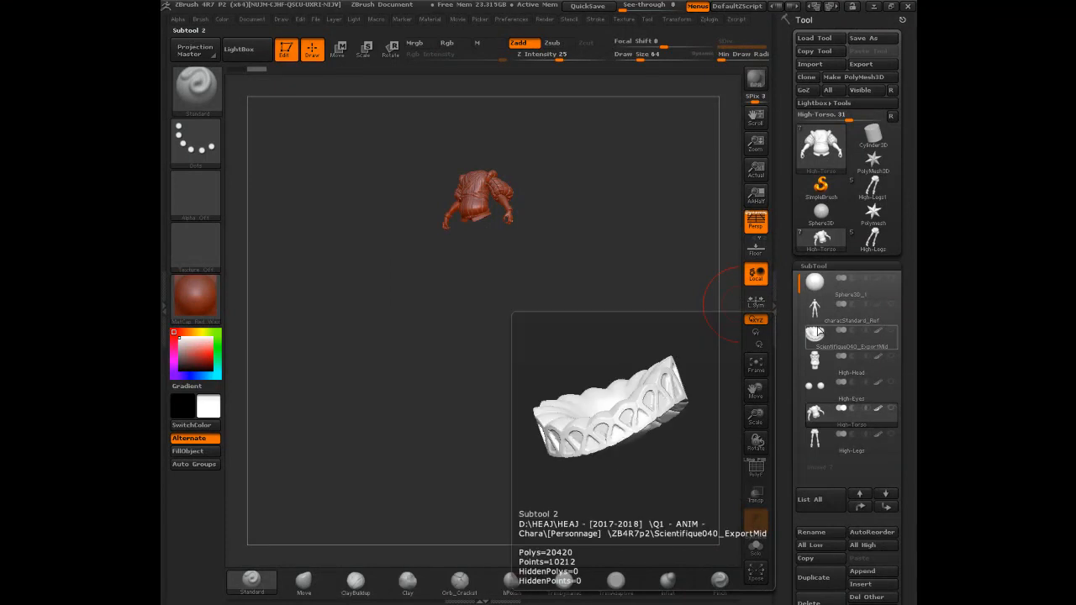
mouse_move(609, 186)
alt+mouse_down()
mouse_move(613, 211)
mouse_move(673, 298)
alt+mouse_up()
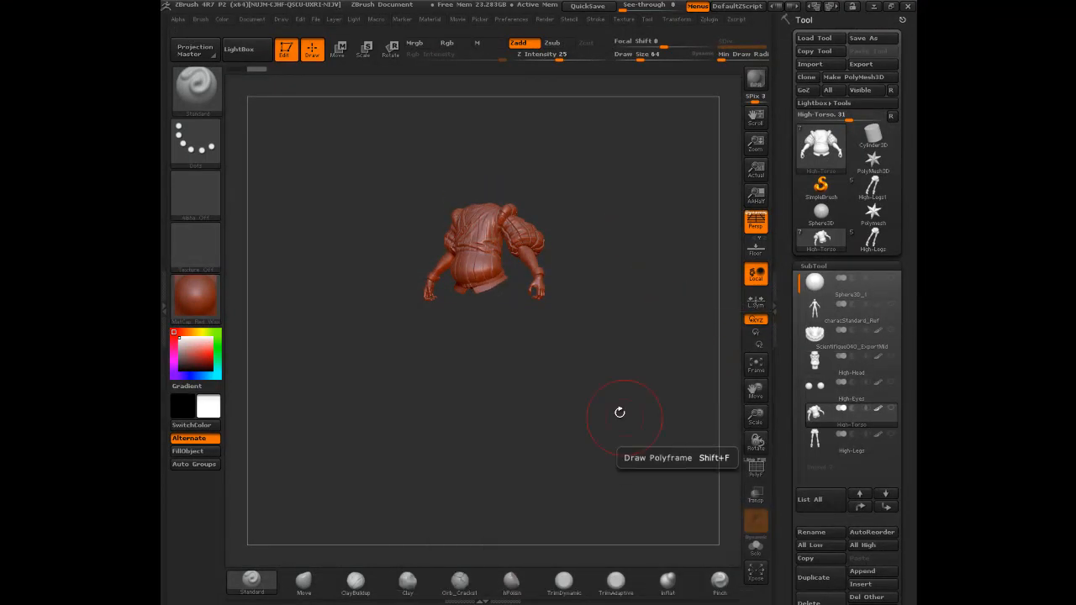
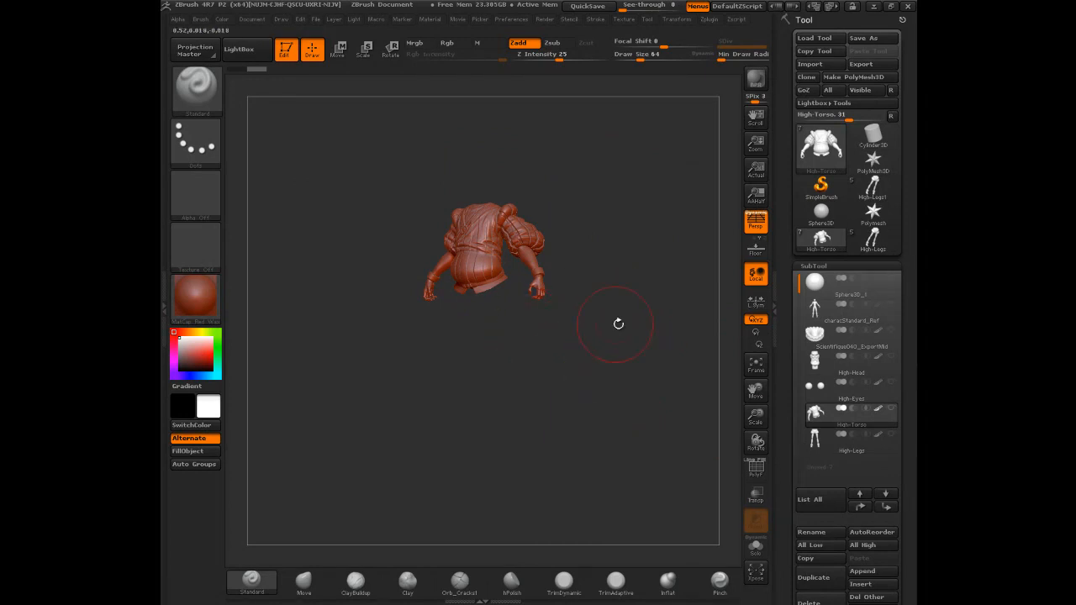
mouse_move(815, 368)
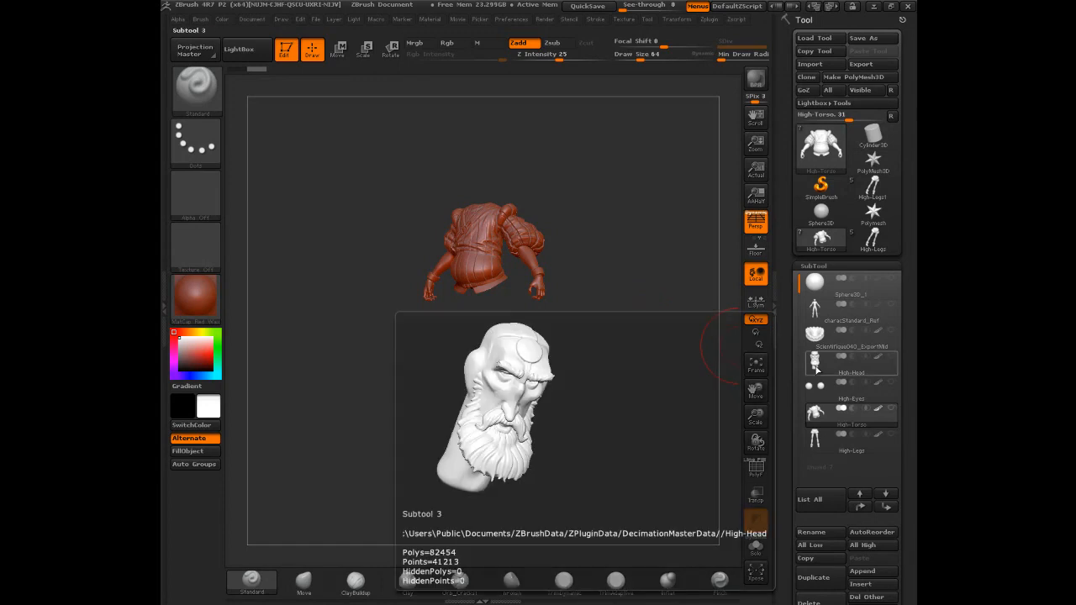
mouse_move(816, 414)
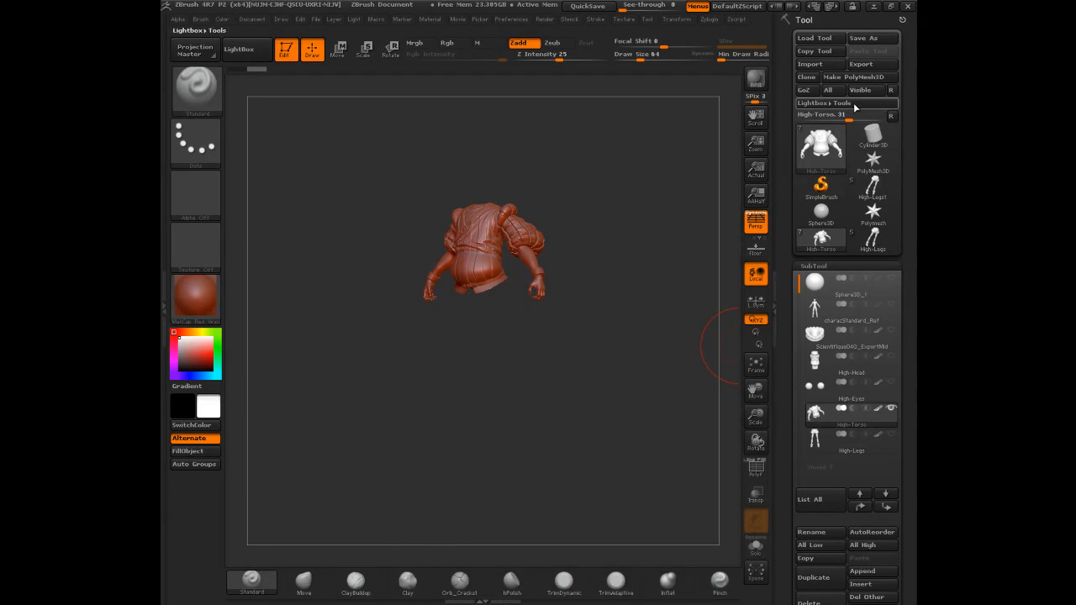
click(862, 64)
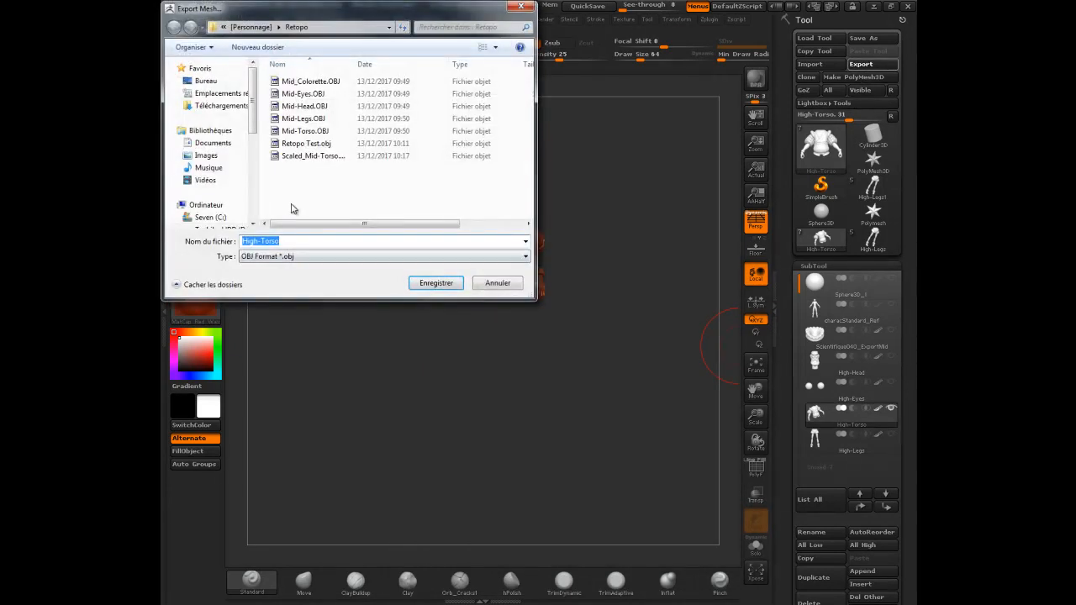
double_click(302, 131)
click(572, 300)
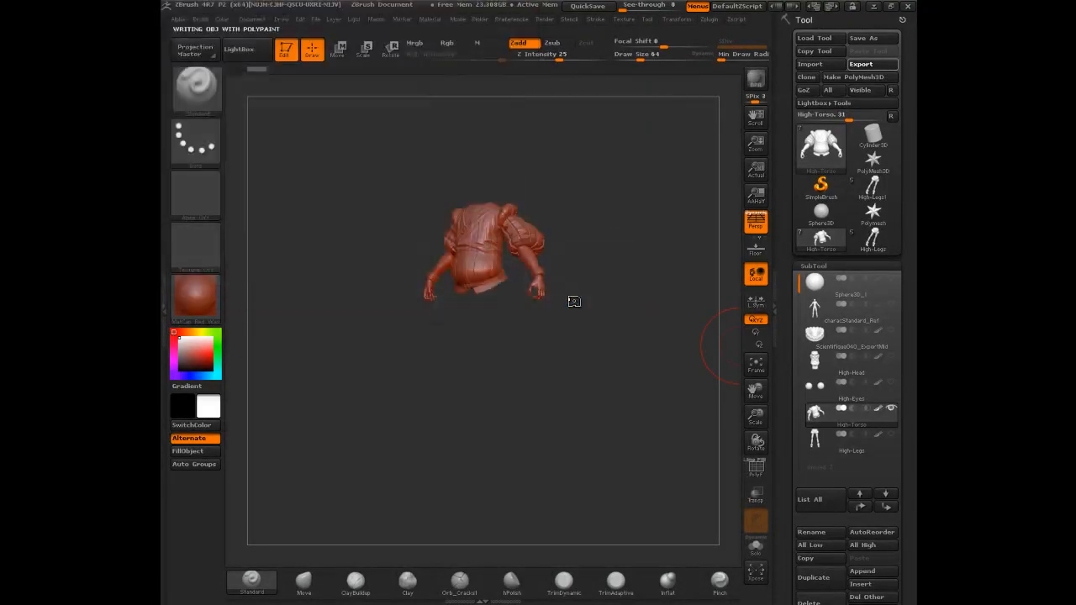
- Export the High-Legs subtool to the Retopo folder, overwriting Mid-Legs.OBJ
click(814, 437)
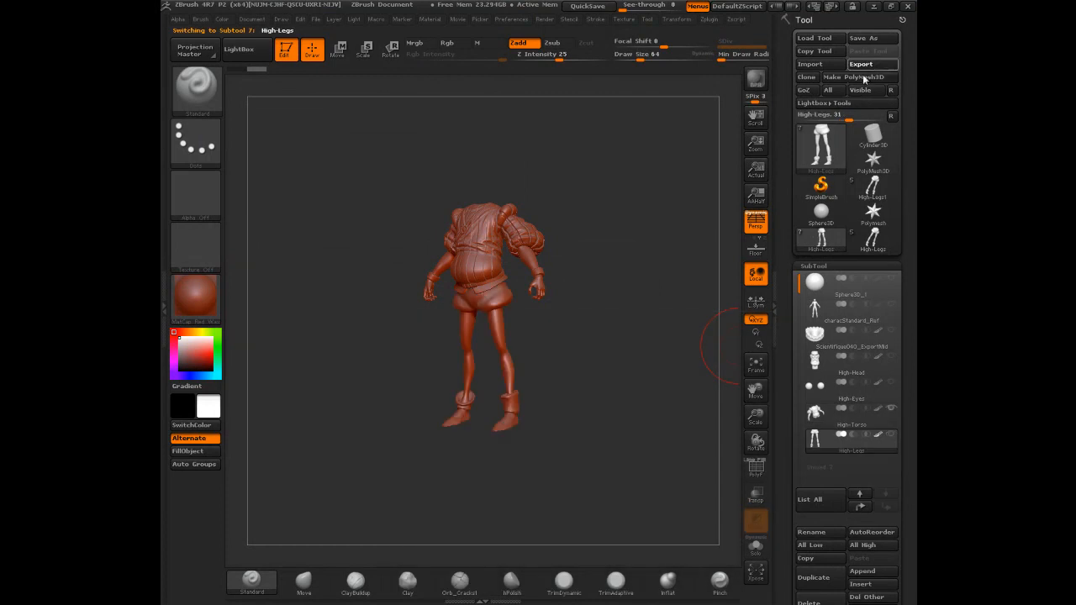
click(880, 66)
double_click(309, 119)
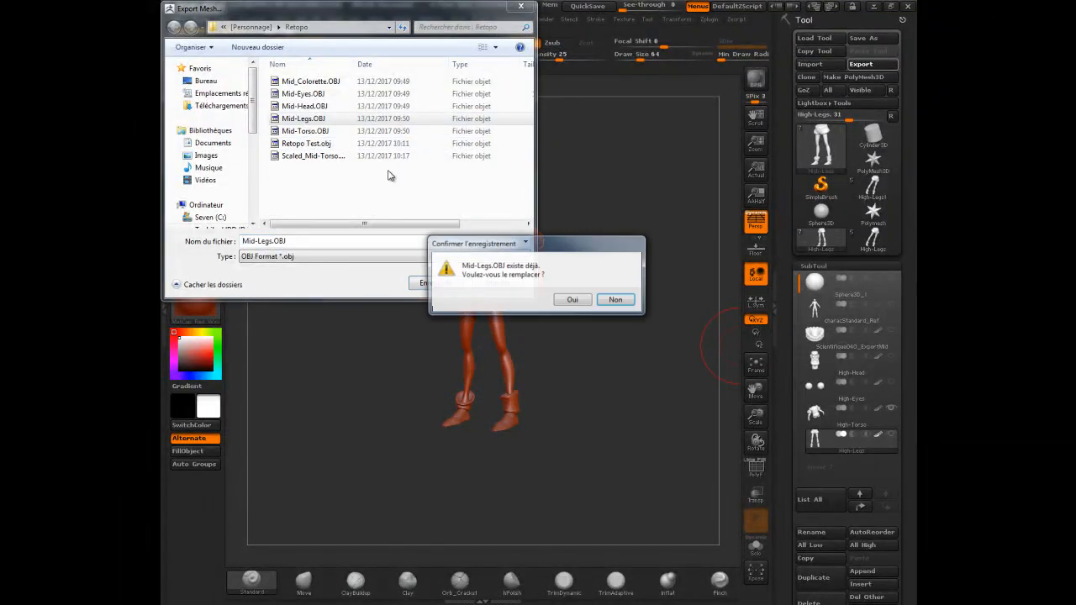
click(571, 299)
- Export the High-Eyes subtool to the Retopo folder, overwriting Mid-Eyes.OBJ
click(814, 386)
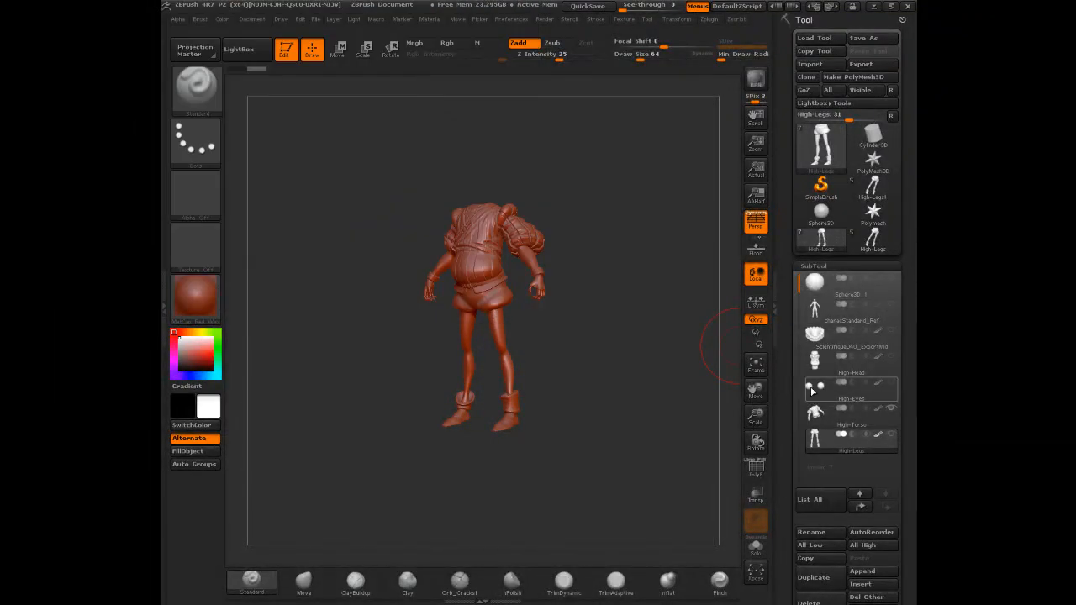
click(860, 65)
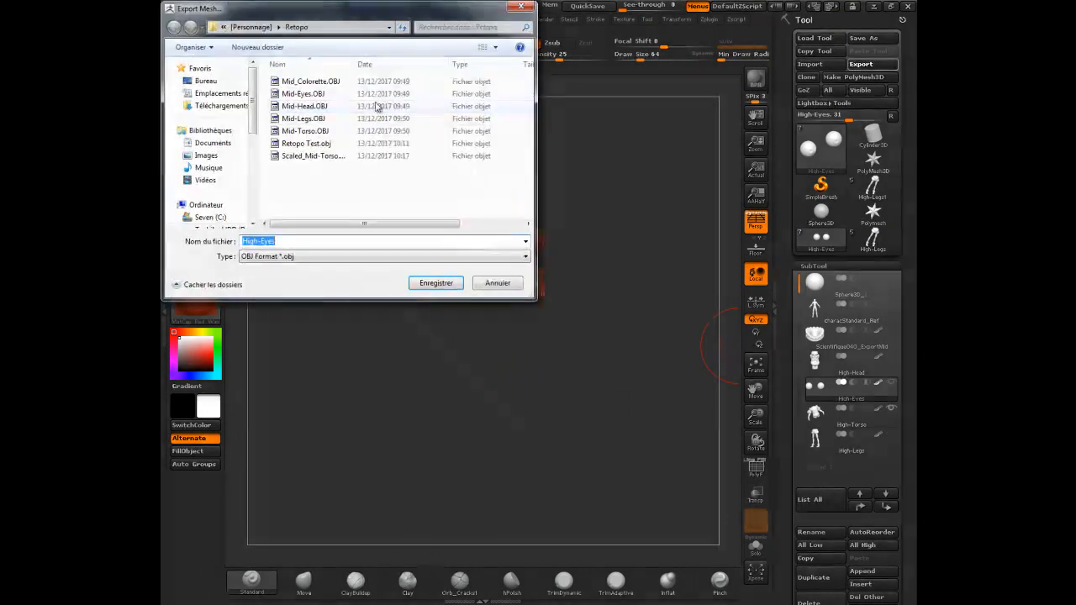
double_click(304, 93)
click(571, 300)
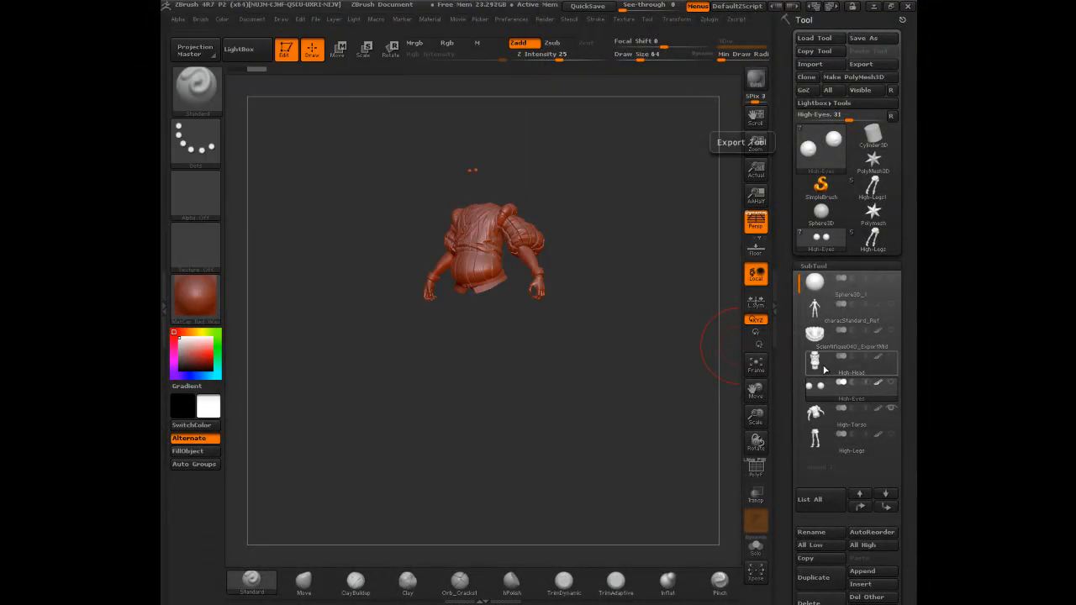
- Export the High-Head subtool to the Retopo folder, overwriting Mid-Head.OBJ
click(825, 367)
click(861, 64)
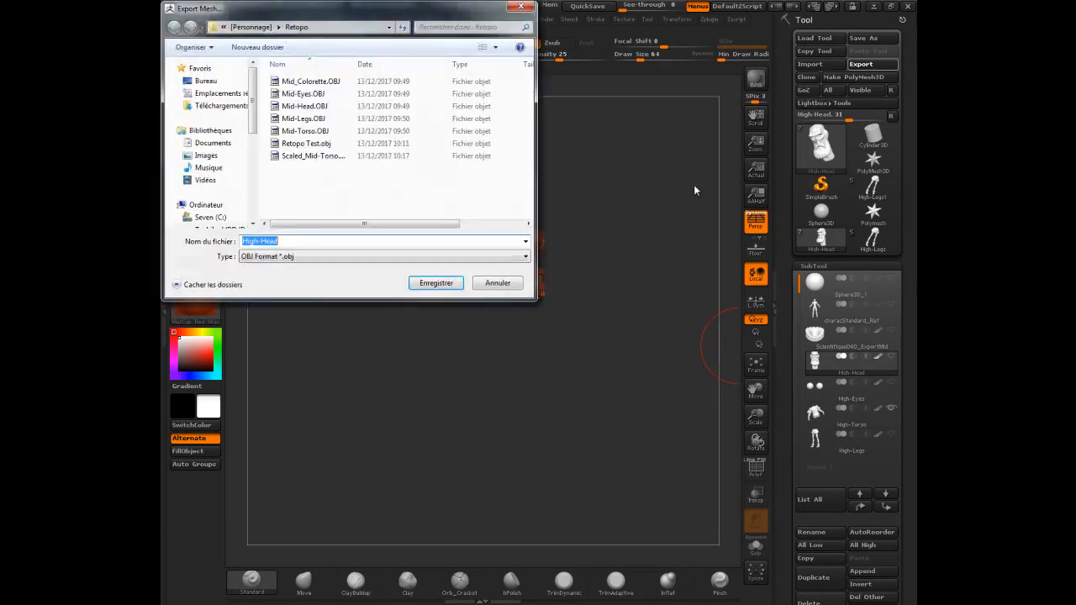
double_click(311, 106)
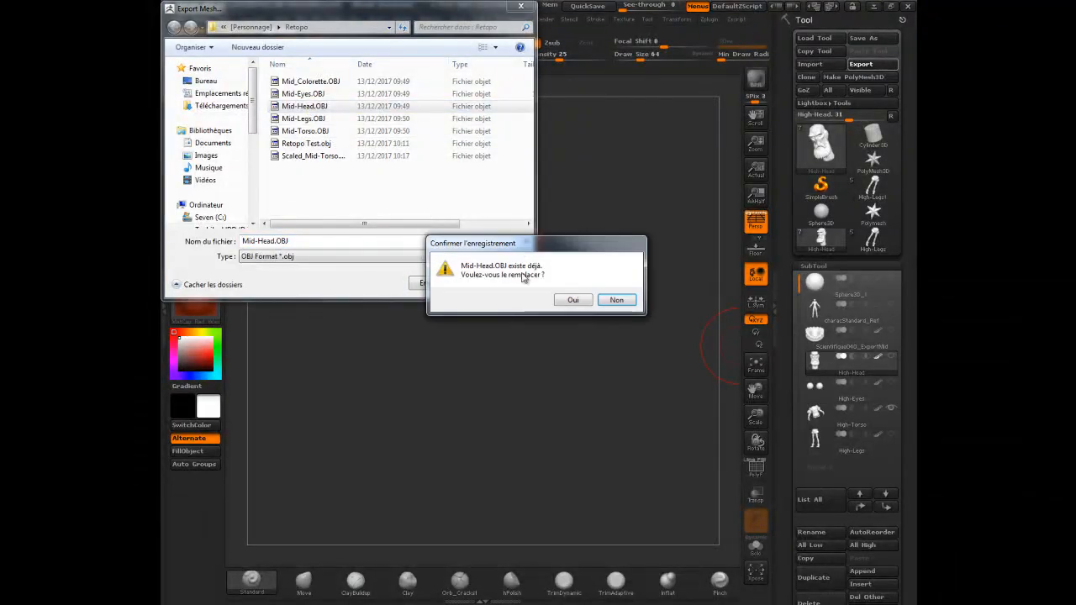
click(566, 301)
- Export the Scientifique040_ExportMid collar subtool to the Retopo folder, overwriting Mid_Colorette.OBJ
click(837, 330)
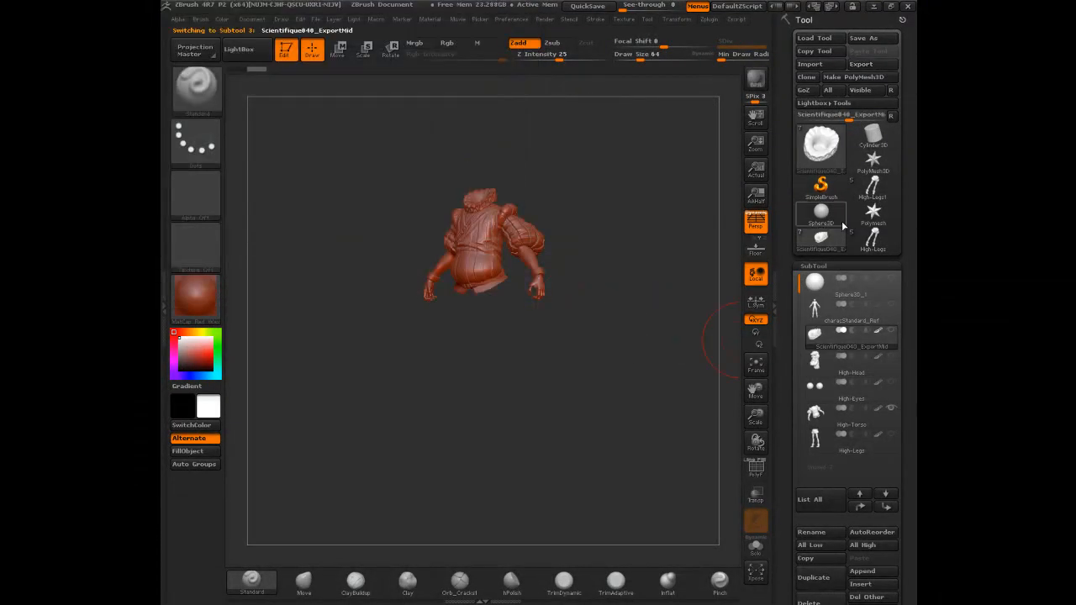
click(860, 64)
double_click(311, 81)
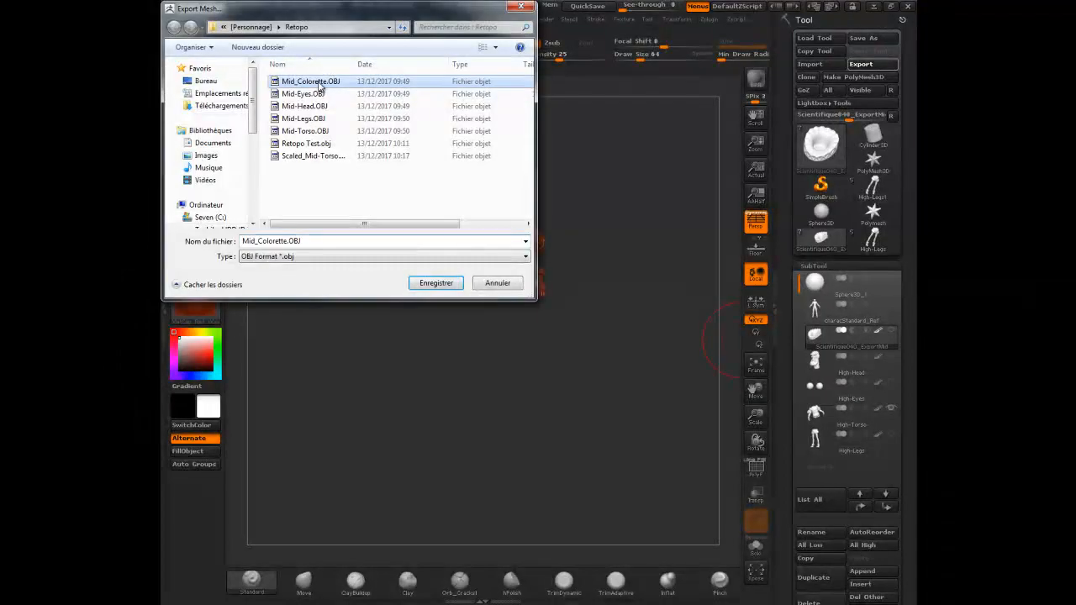
click(570, 300)
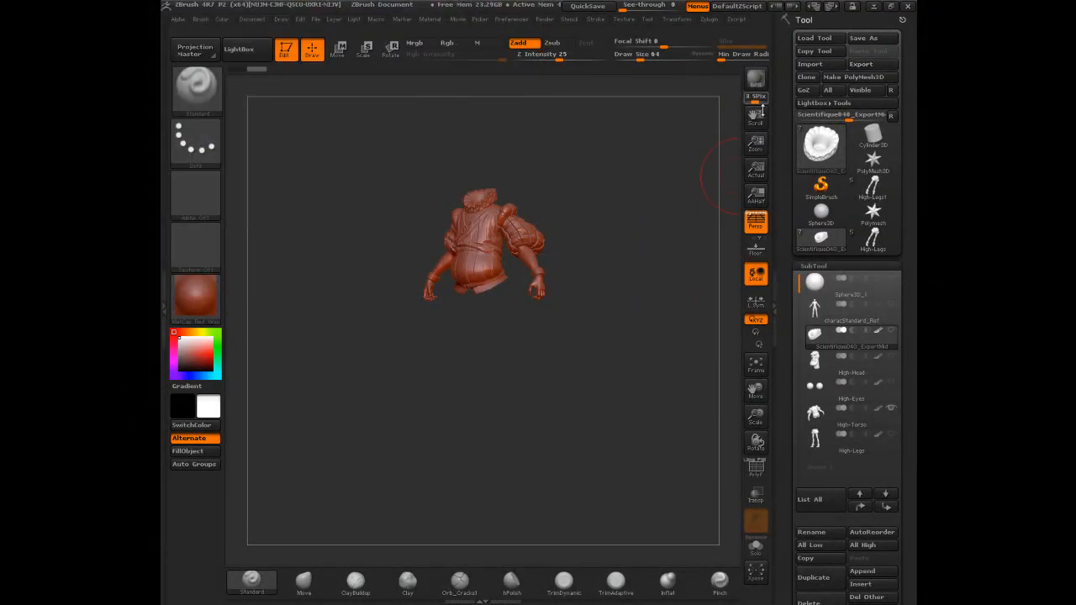
- Switch to 3D-Coat and start a new empty scene in place of the old retopo project
click(875, 10)
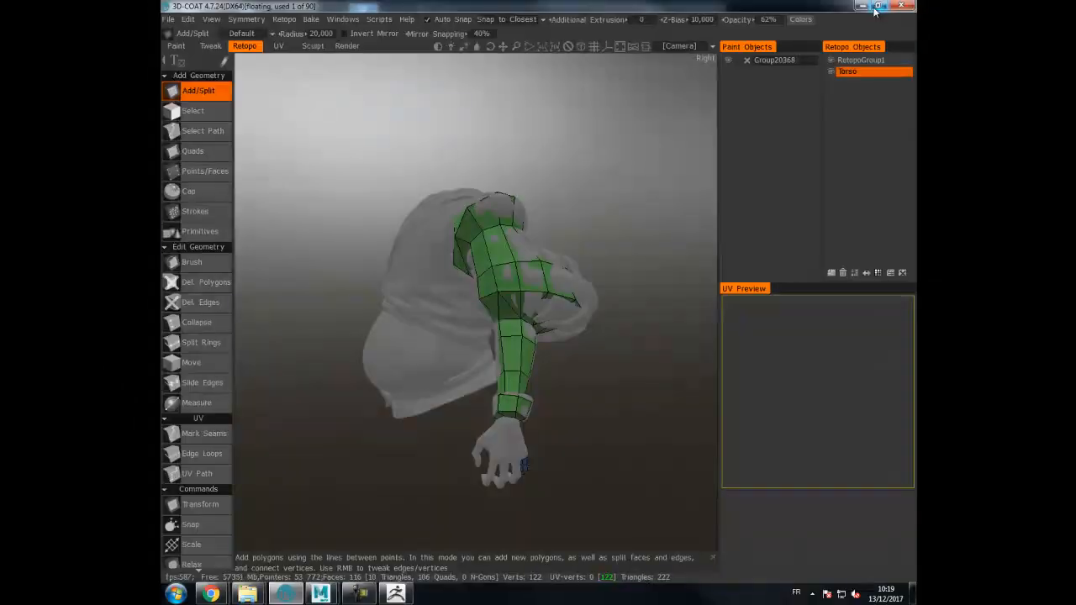
click(168, 18)
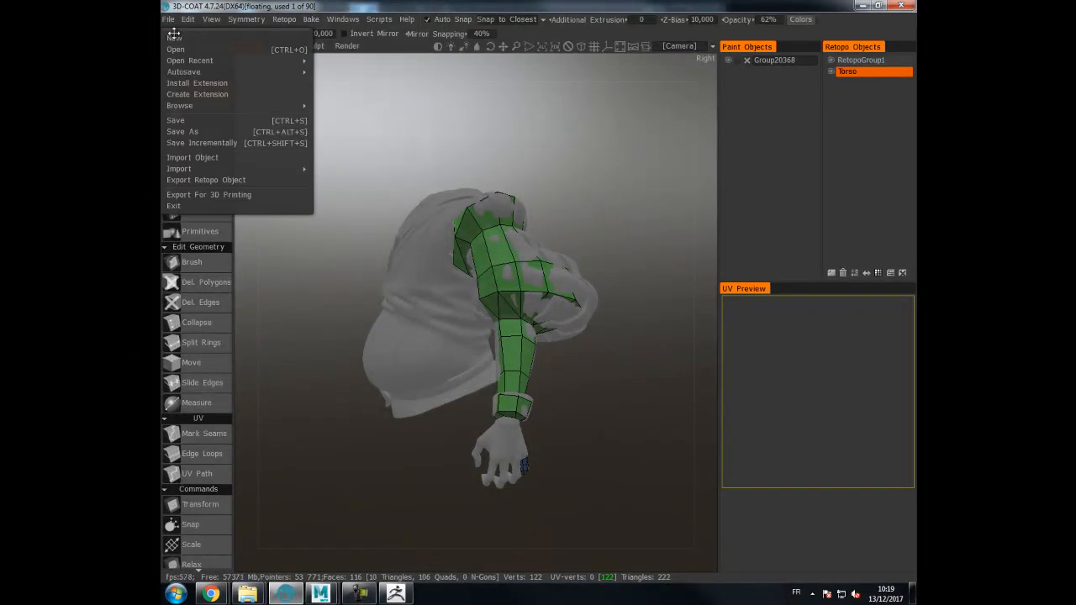
click(175, 38)
click(473, 332)
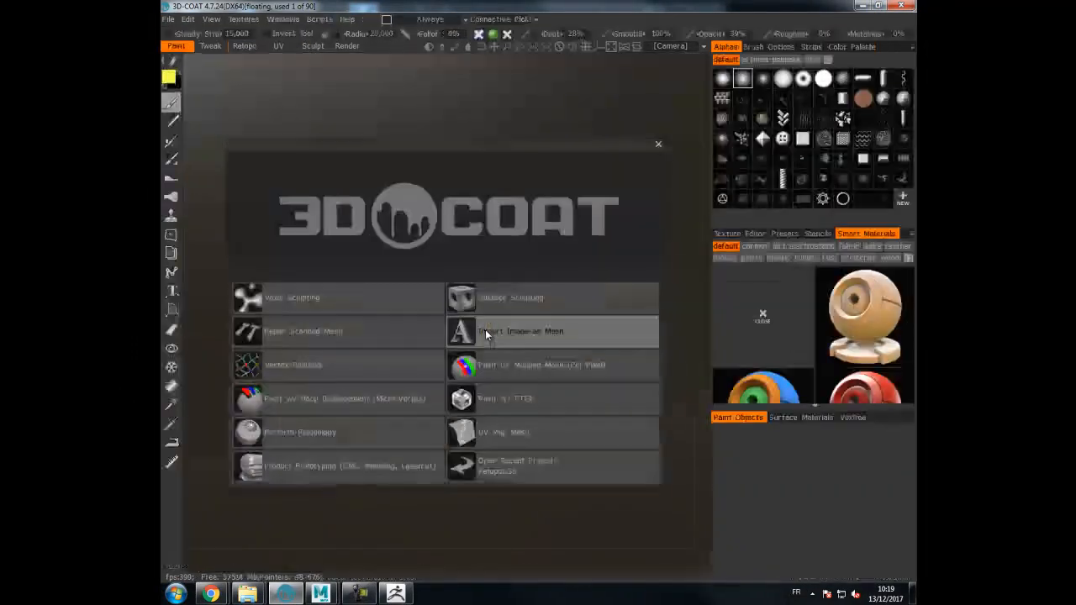
- Import Mid-Torso.OBJ from the Retopo folder as a reference mesh
click(169, 19)
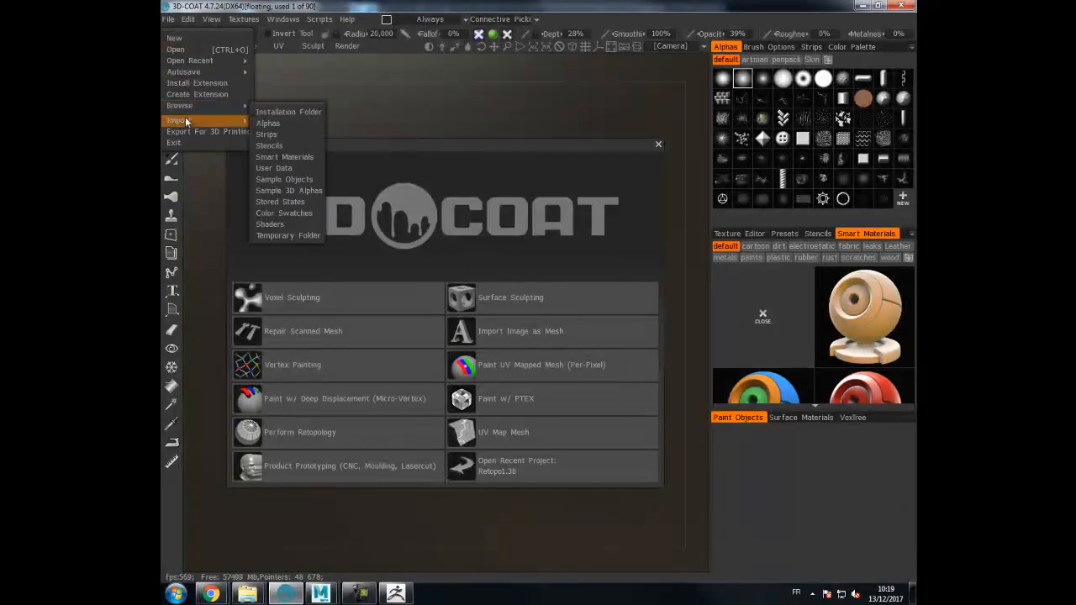
mouse_move(180, 120)
click(281, 179)
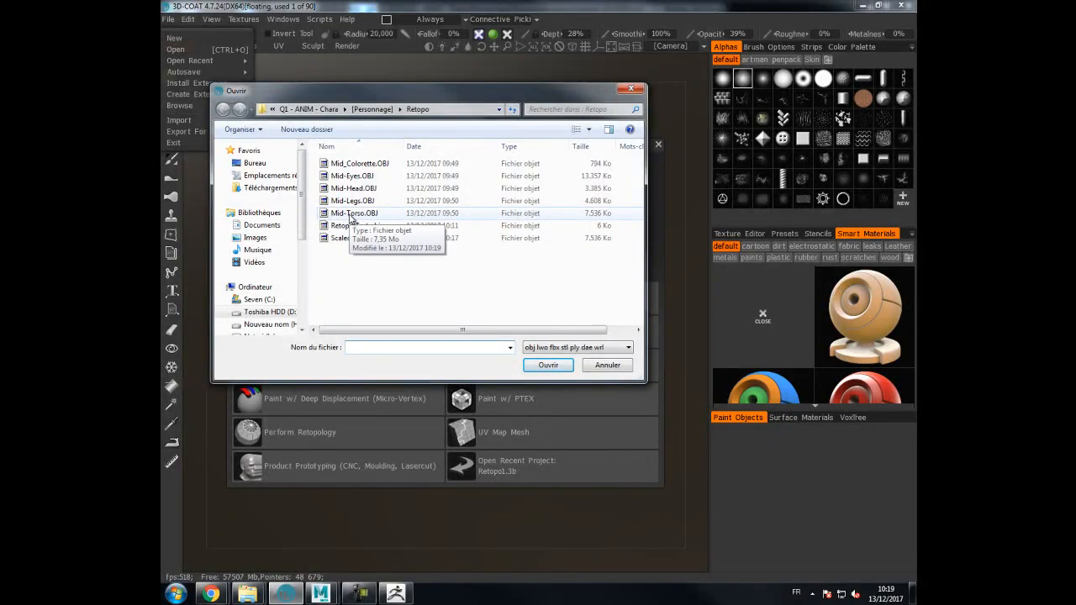
double_click(351, 215)
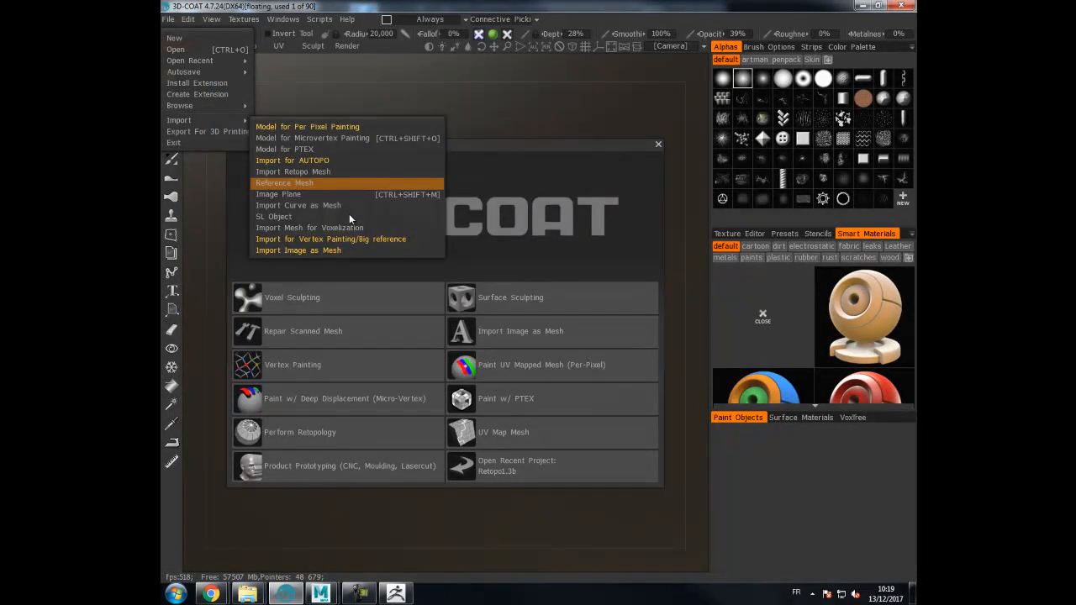
- Import Mid-Head.OBJ from the Retopo folder as an additional object in the scene
click(168, 19)
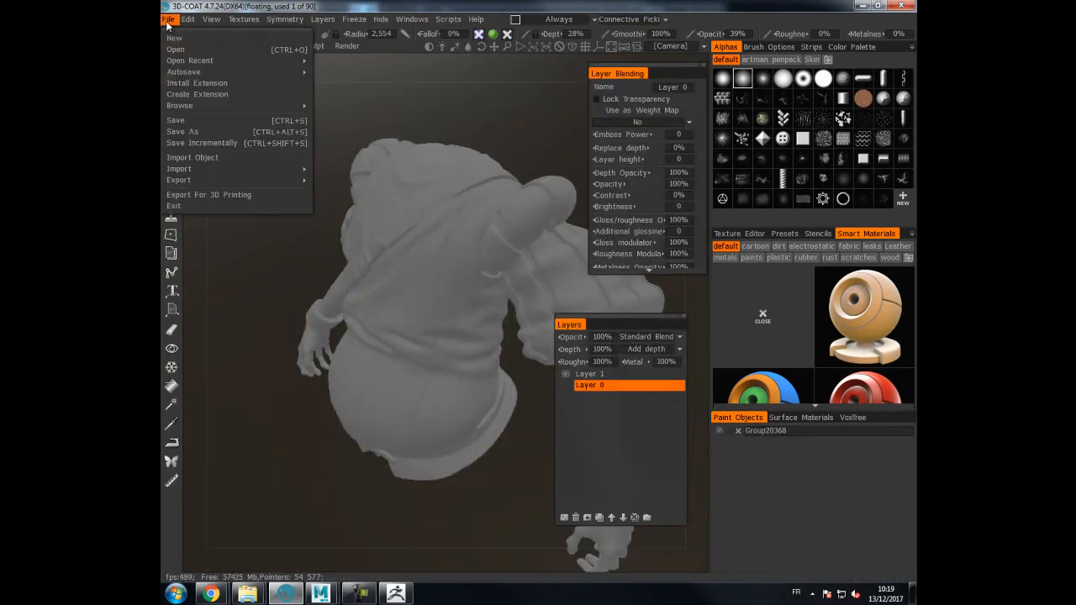
click(190, 158)
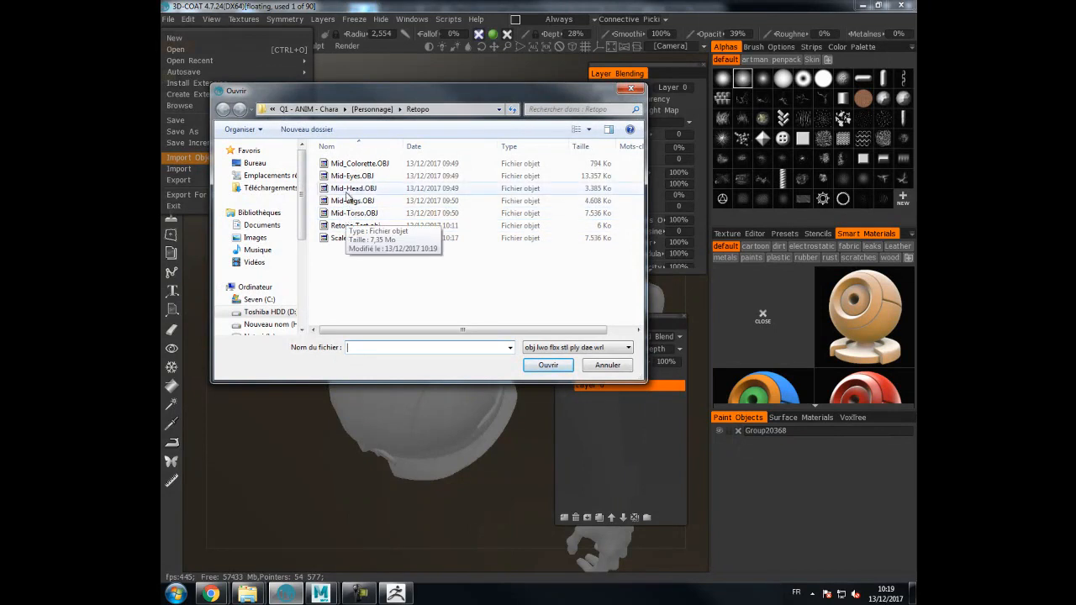
double_click(347, 190)
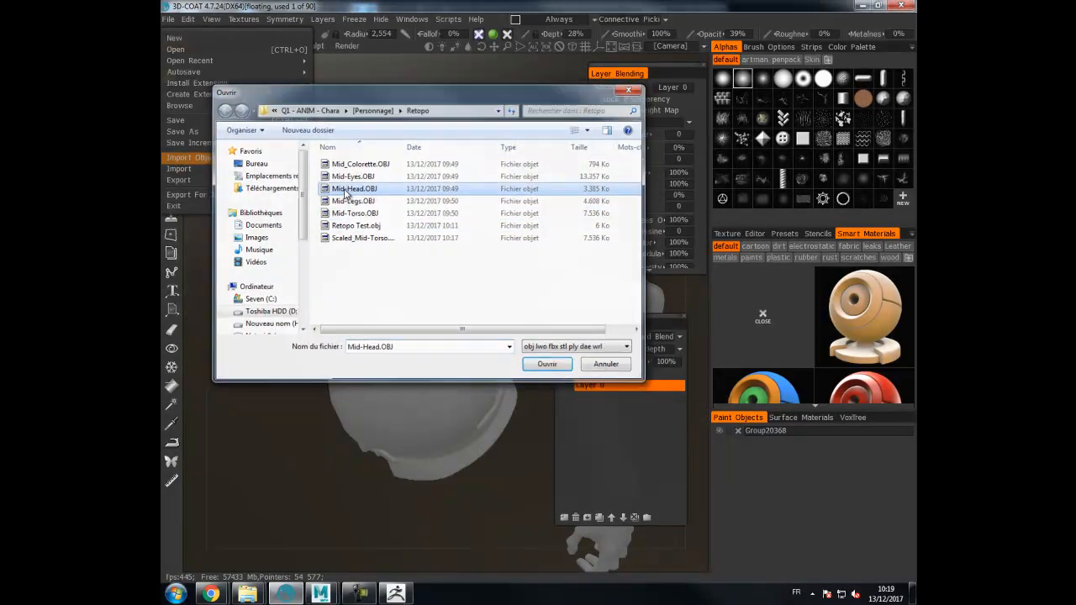
- Import Mid-Eyes.OBJ from the Retopo folder as an additional object in the scene
click(168, 20)
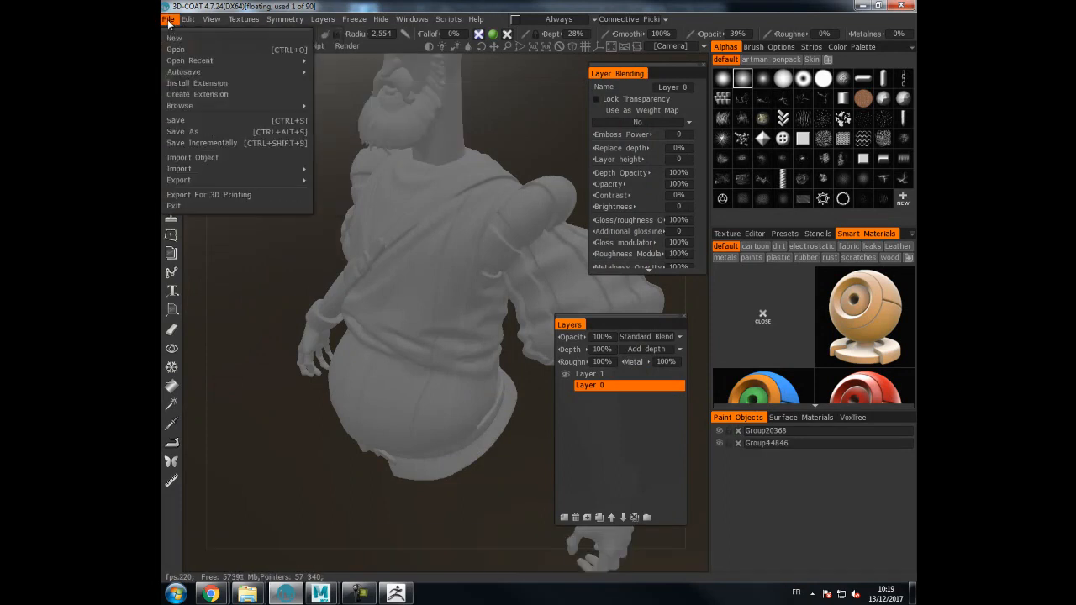
click(194, 158)
double_click(345, 175)
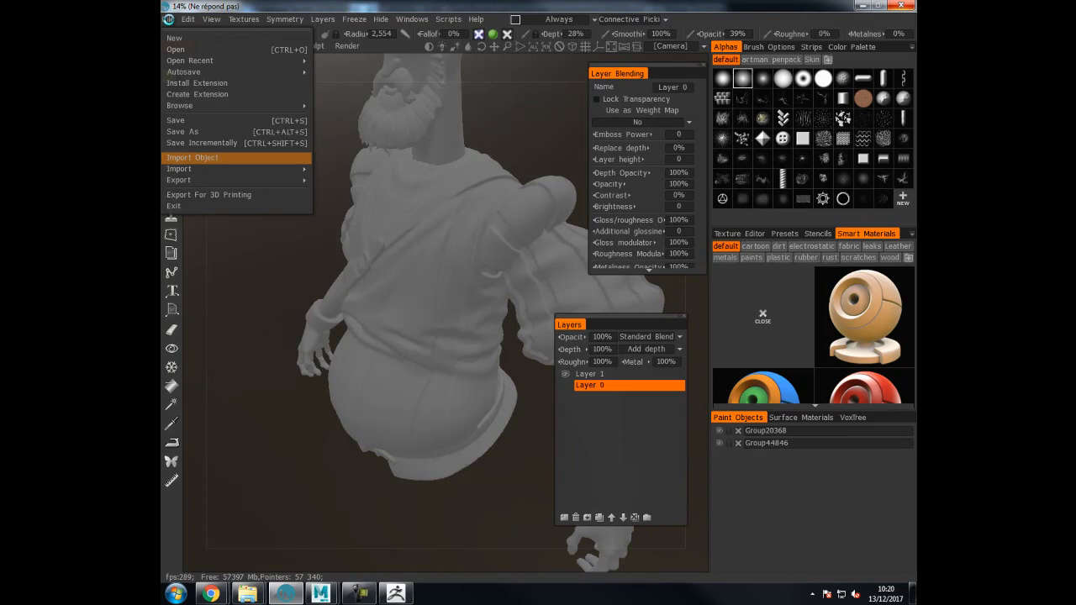
- Import Mid-Legs.OBJ from the Retopo folder as an additional object in the scene
click(169, 19)
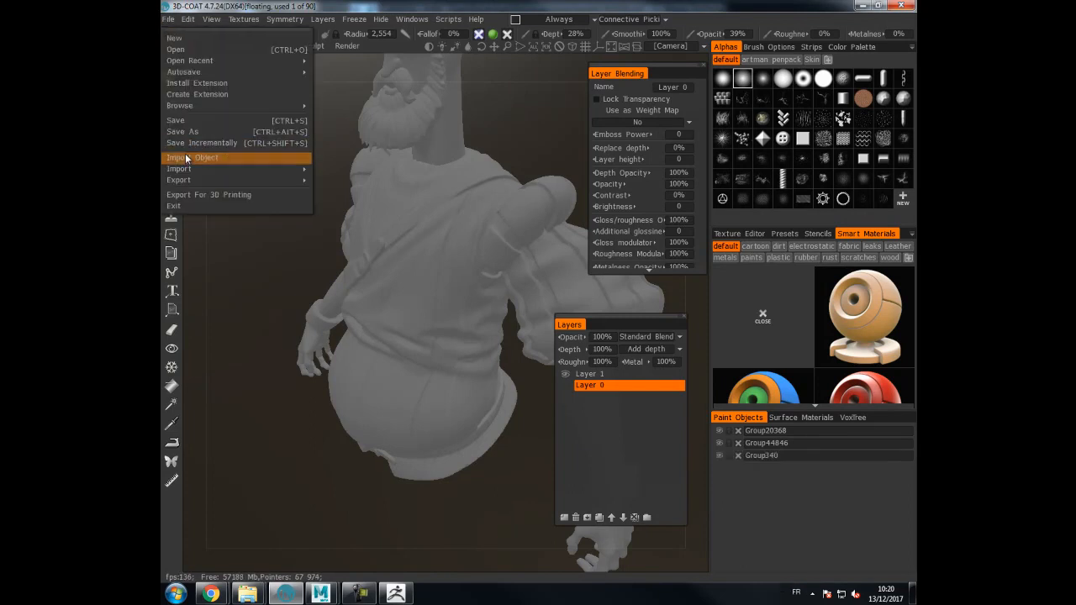
click(186, 157)
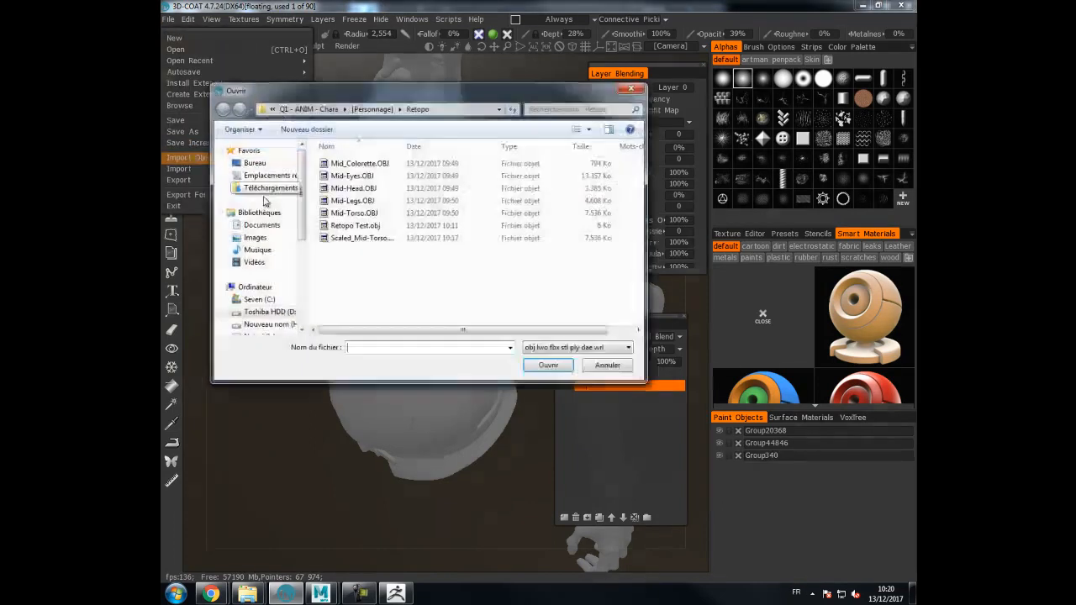
double_click(352, 200)
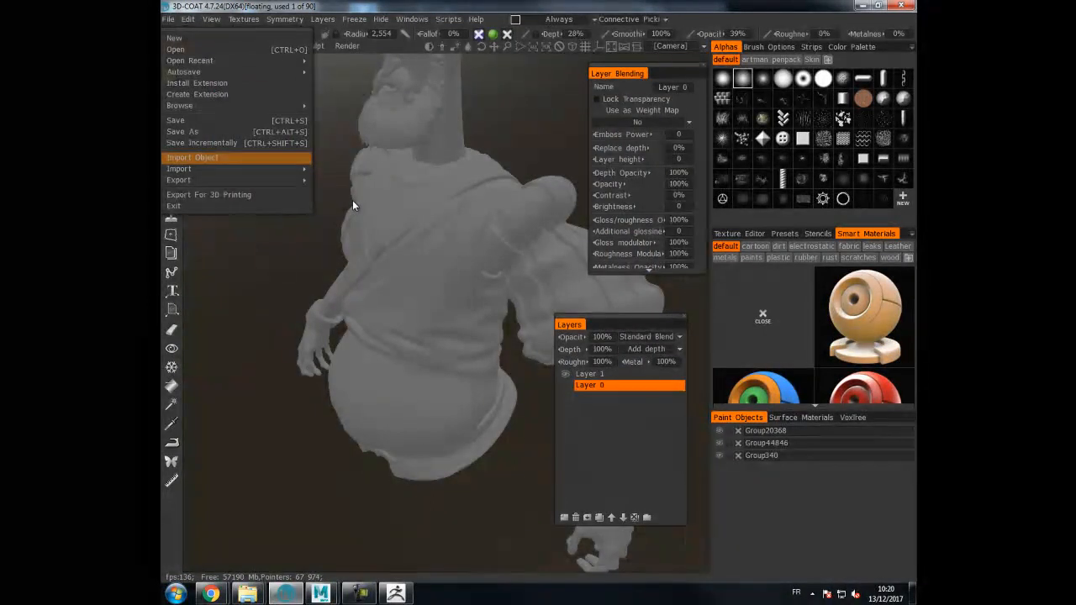
- Import the collar mesh Mid_Colorette.OBJ from the Retopo folder as an additional object in the scene
click(170, 20)
click(193, 157)
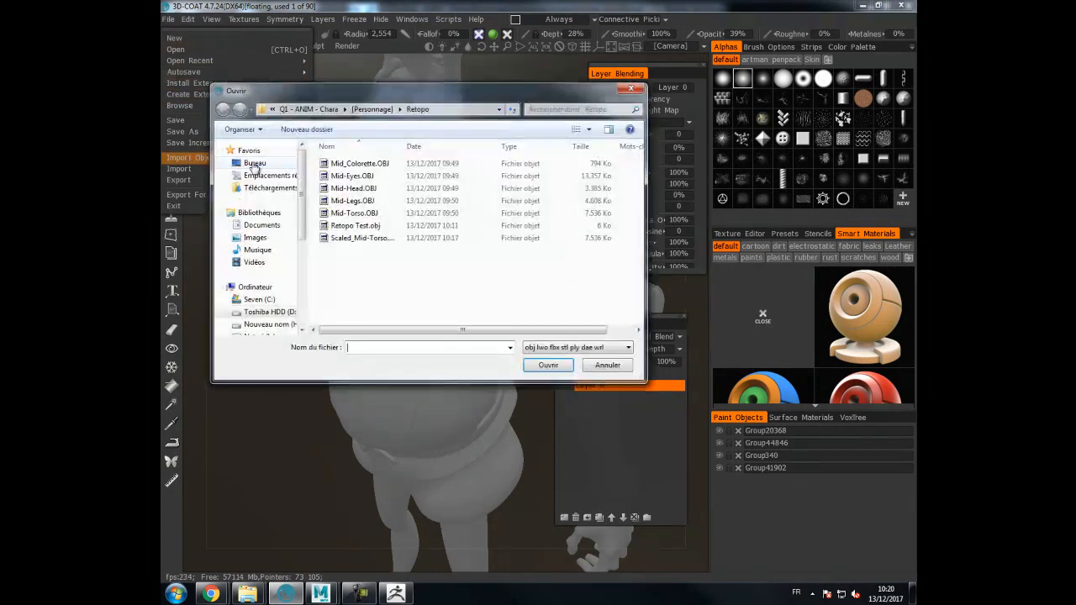
double_click(353, 164)
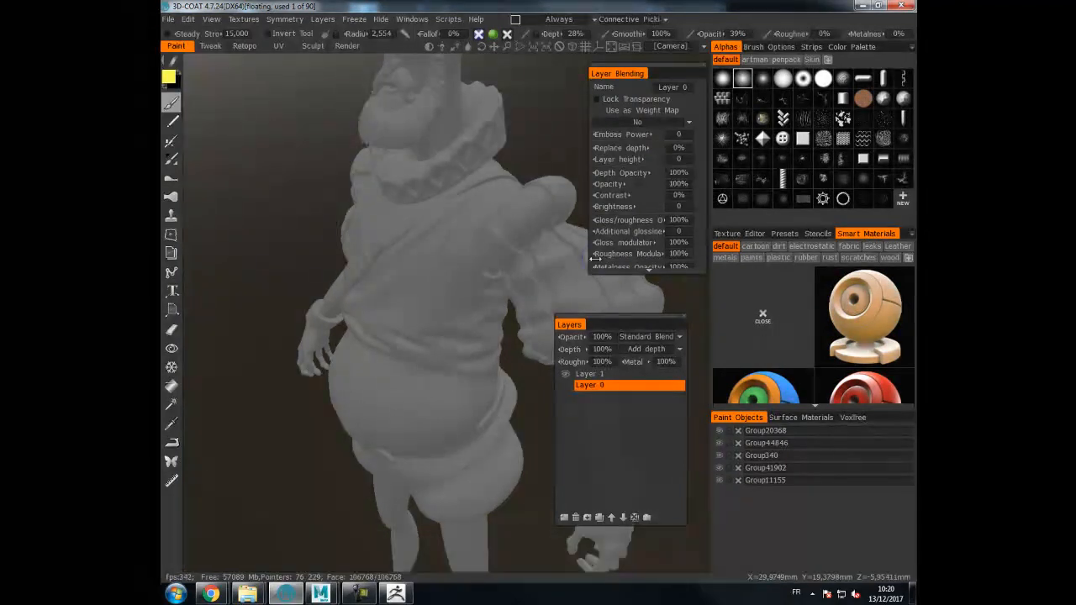
- Turn on X-axis mirror symmetry in global space for the complete character and check the plane's alignment with the body
drag(543, 140, 562, 125)
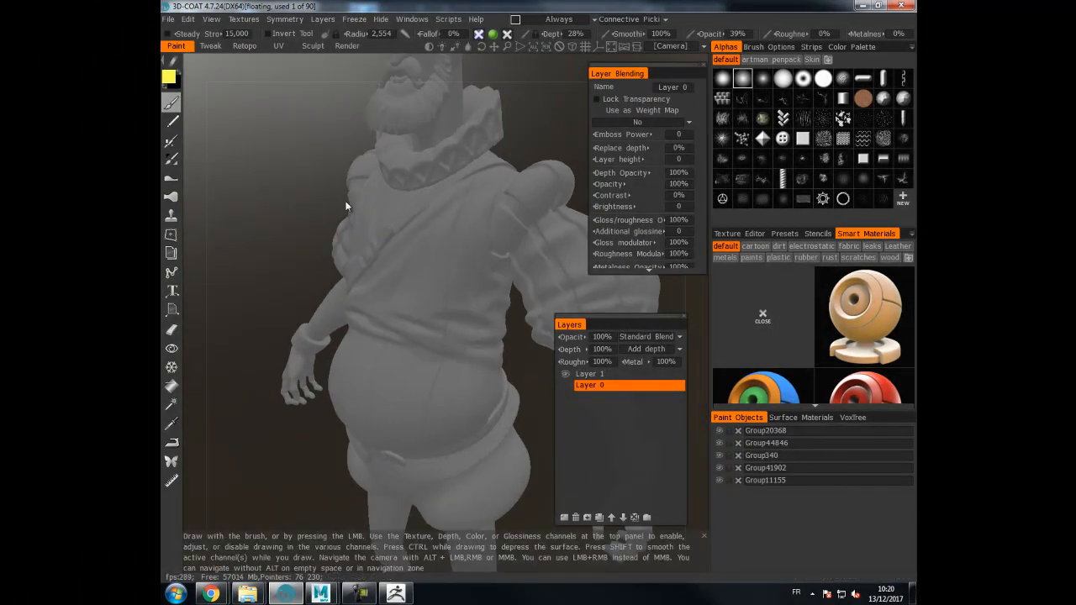
alt+right_drag(379, 278, 160, 324)
drag(298, 232, 306, 207)
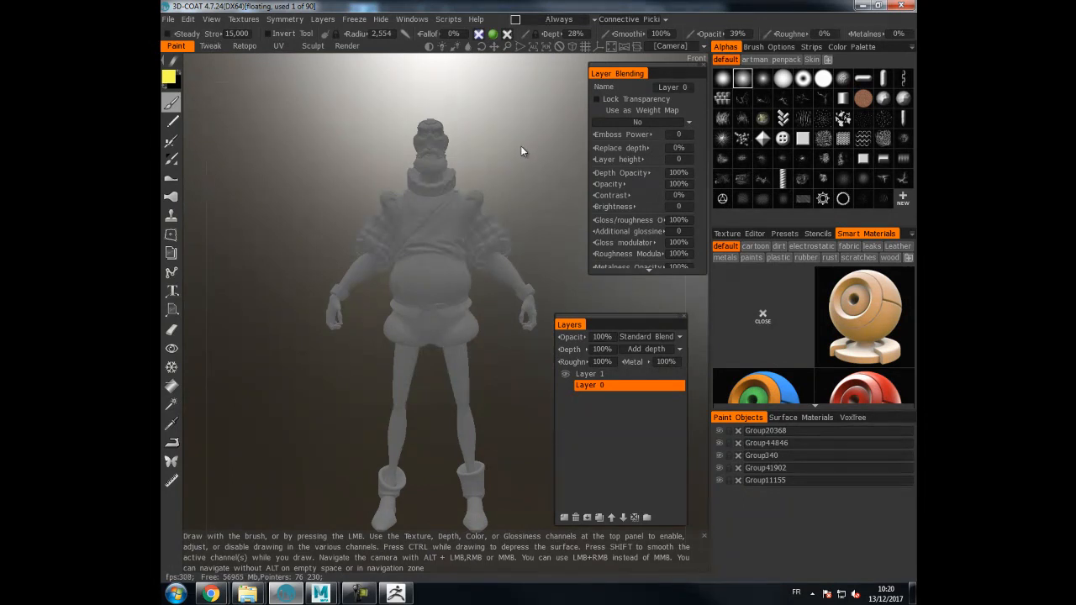
middle_drag(531, 143, 504, 143)
drag(499, 142, 475, 142)
mouse_move(283, 18)
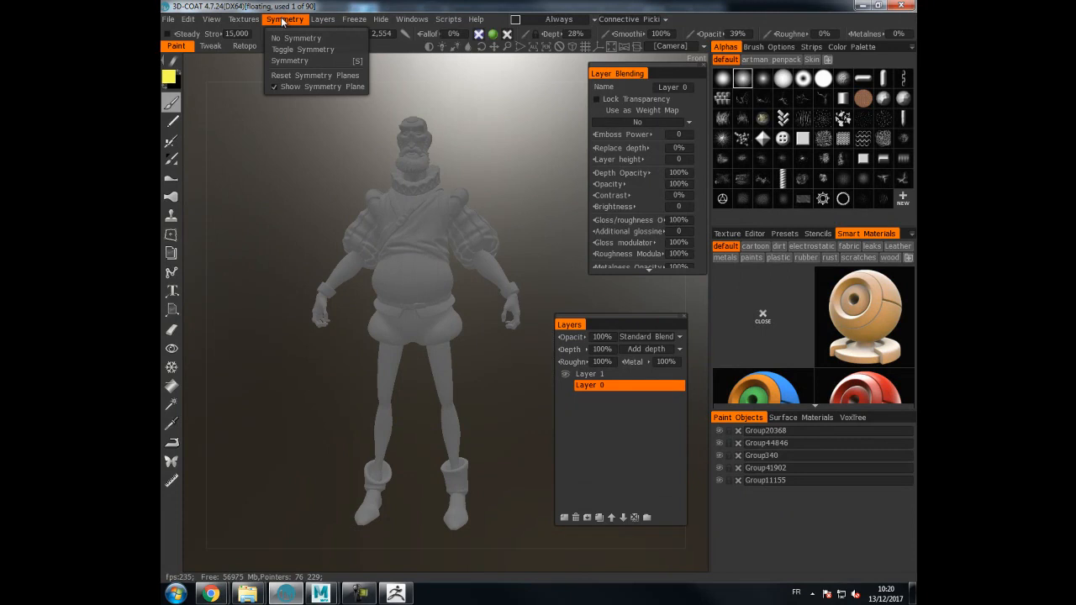
click(288, 61)
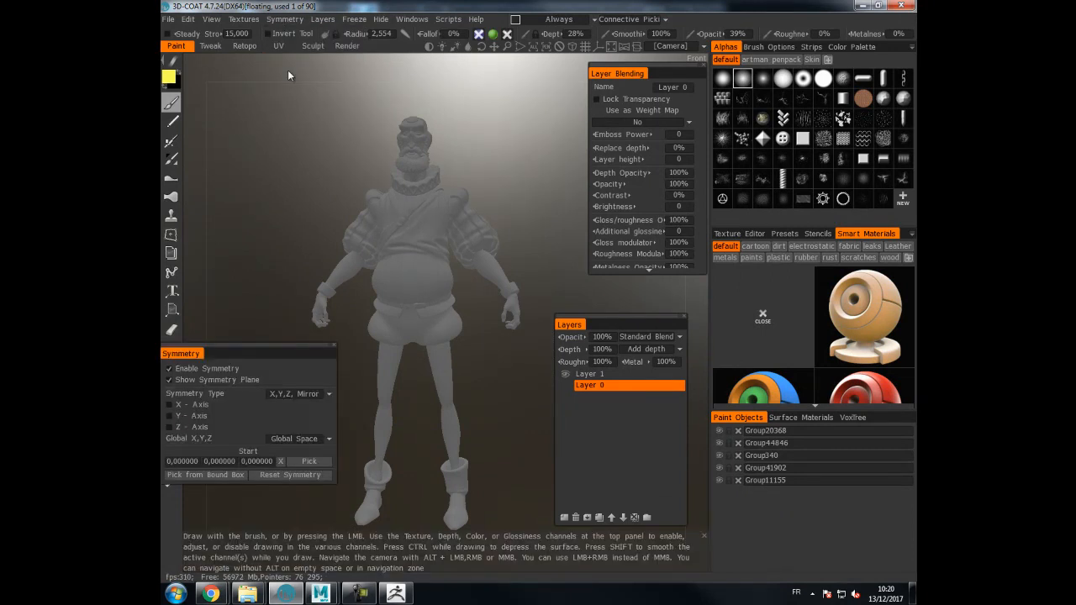
click(188, 404)
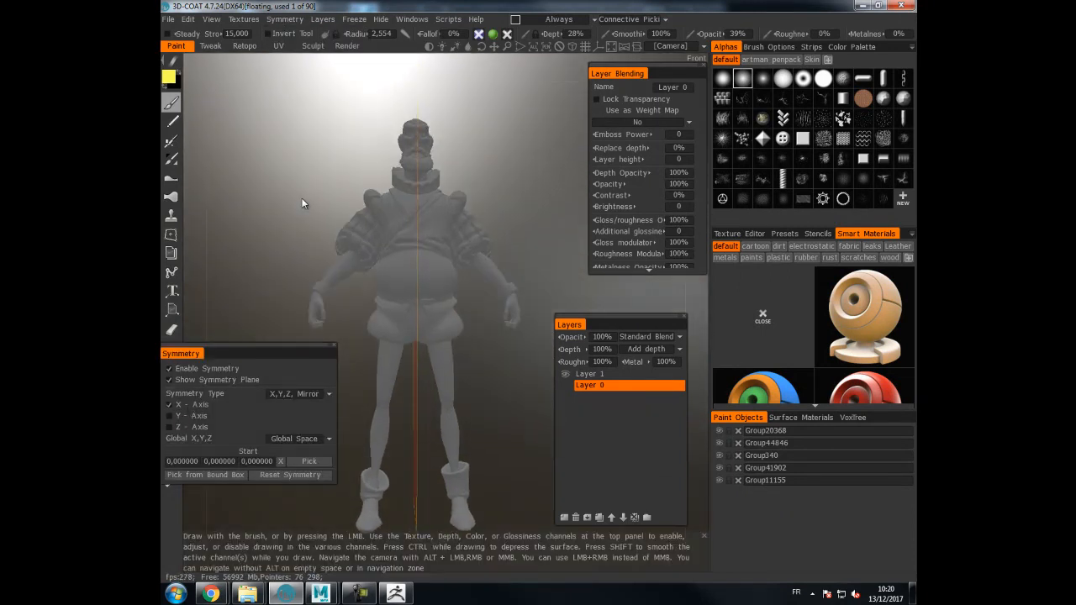
drag(301, 221, 275, 229)
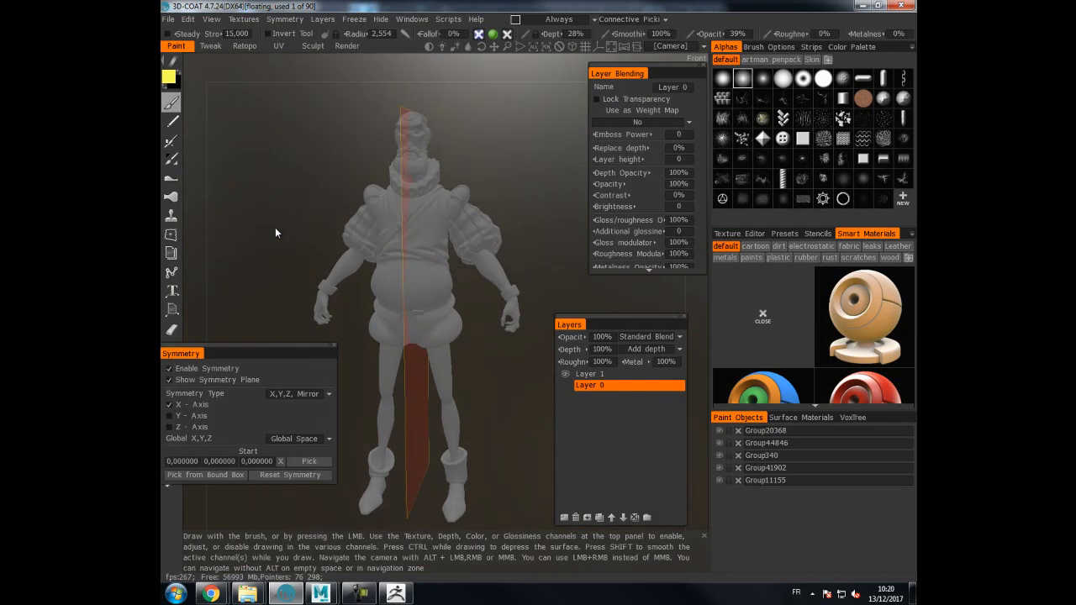
click(335, 345)
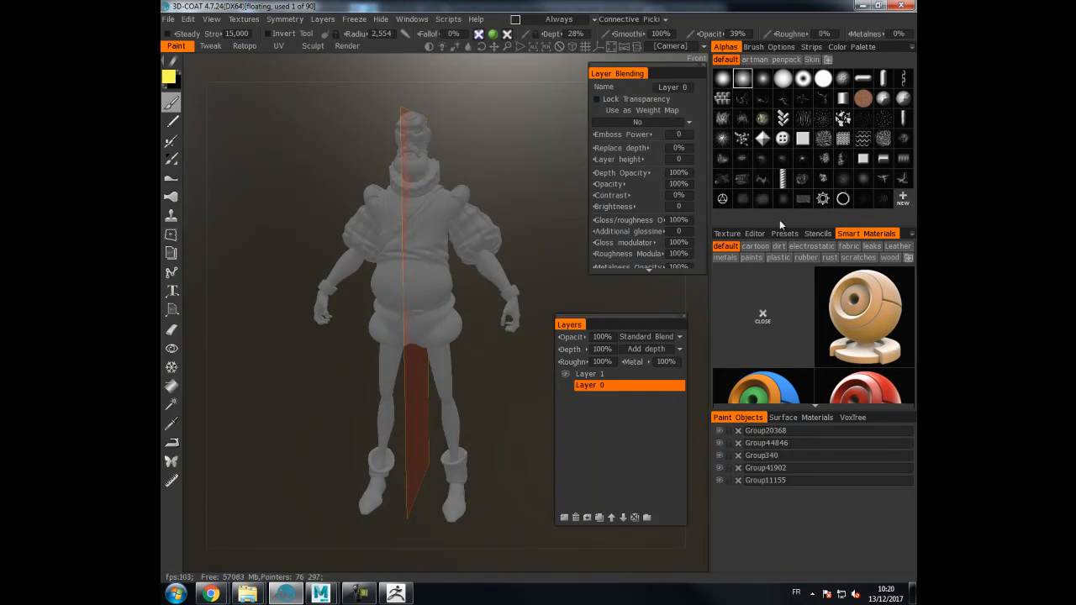
- In the Retopo room, import Retopo Test.obj as a retopo mesh without snapping it to the reference mesh
click(245, 47)
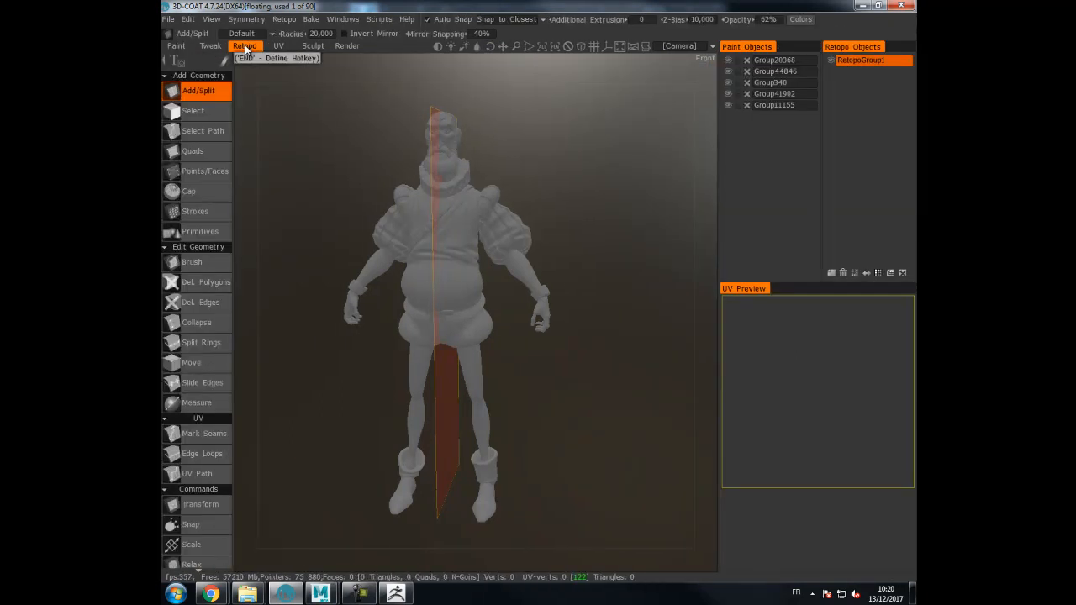
click(342, 18)
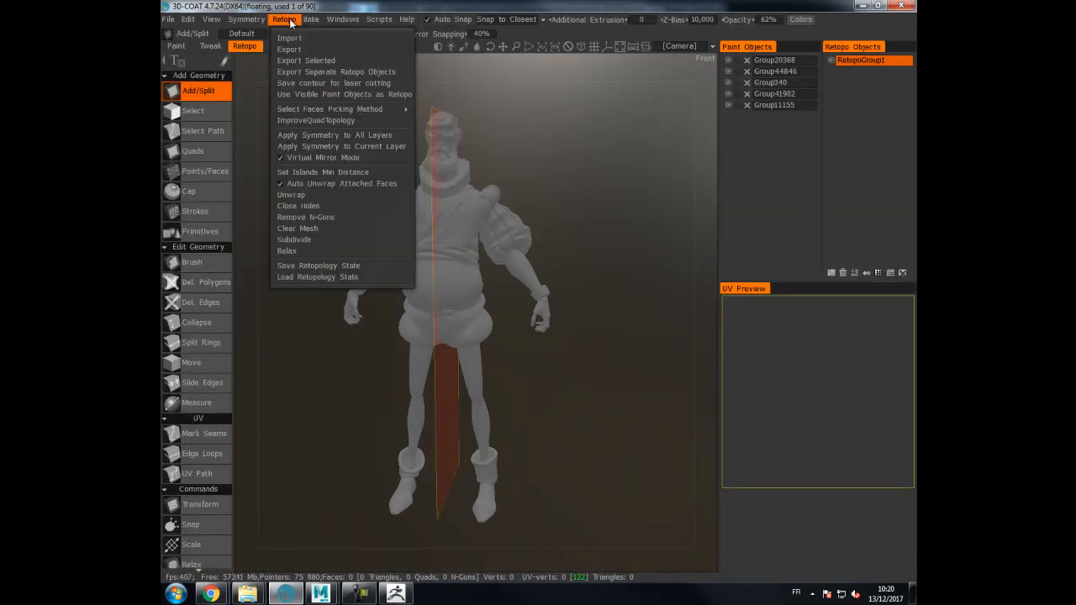
click(289, 39)
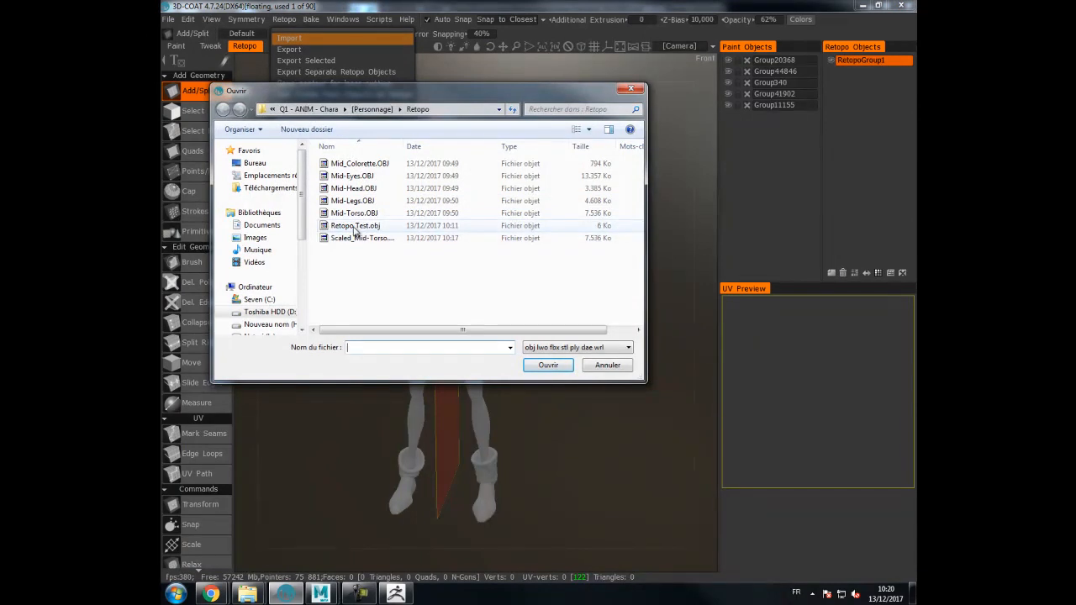
double_click(355, 227)
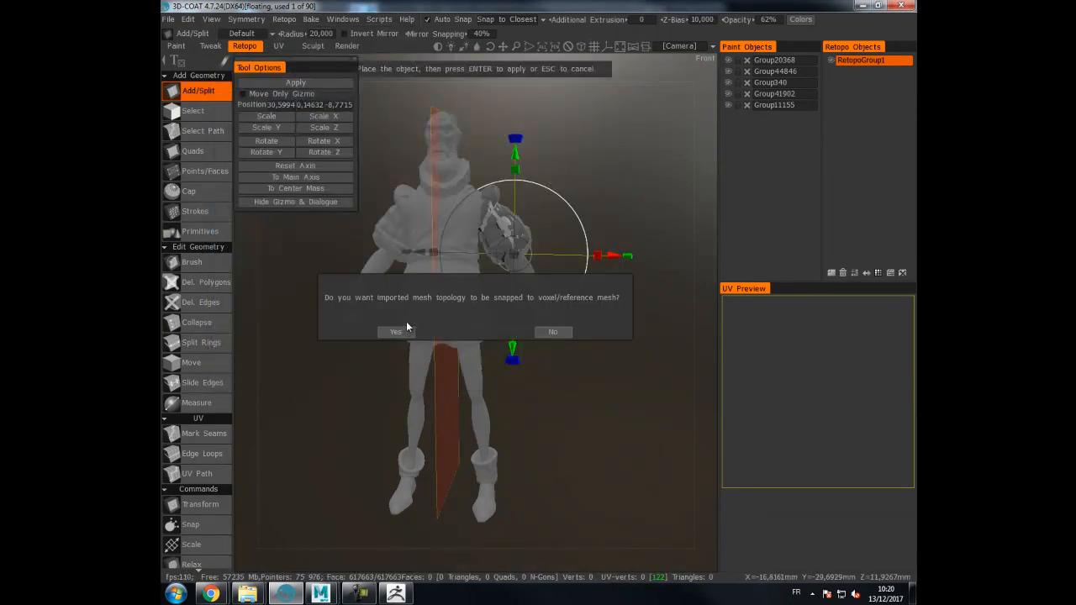
click(553, 332)
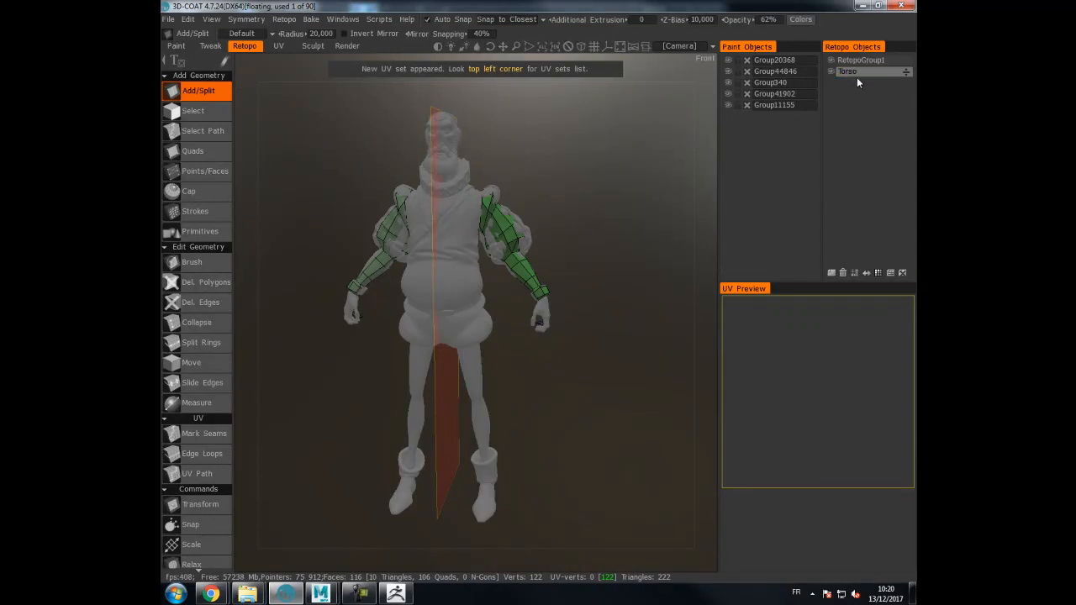
- Adjust the Torso retopo vertices with the Brush to fit the back of the shoulder and upper sleeve
drag(658, 175, 583, 170)
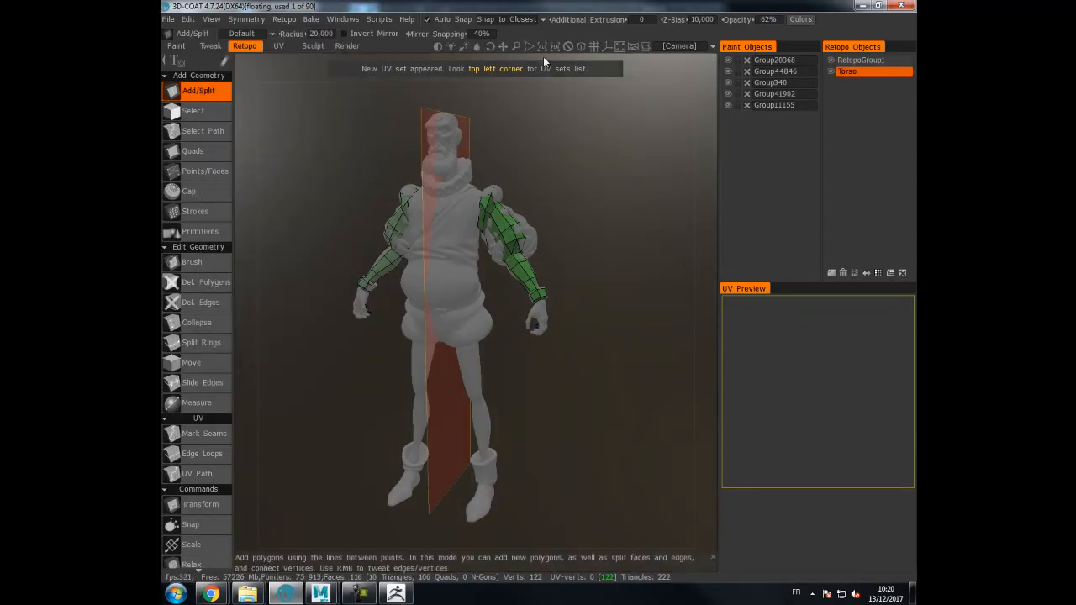
drag(647, 198, 504, 211)
right_drag(504, 210, 540, 211)
drag(539, 211, 627, 195)
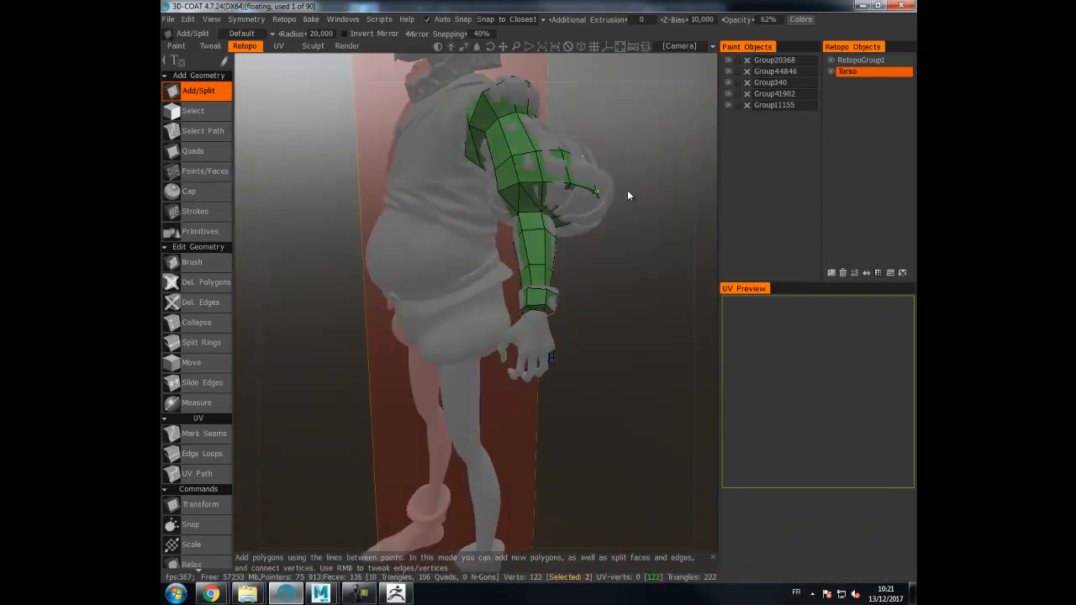
click(209, 263)
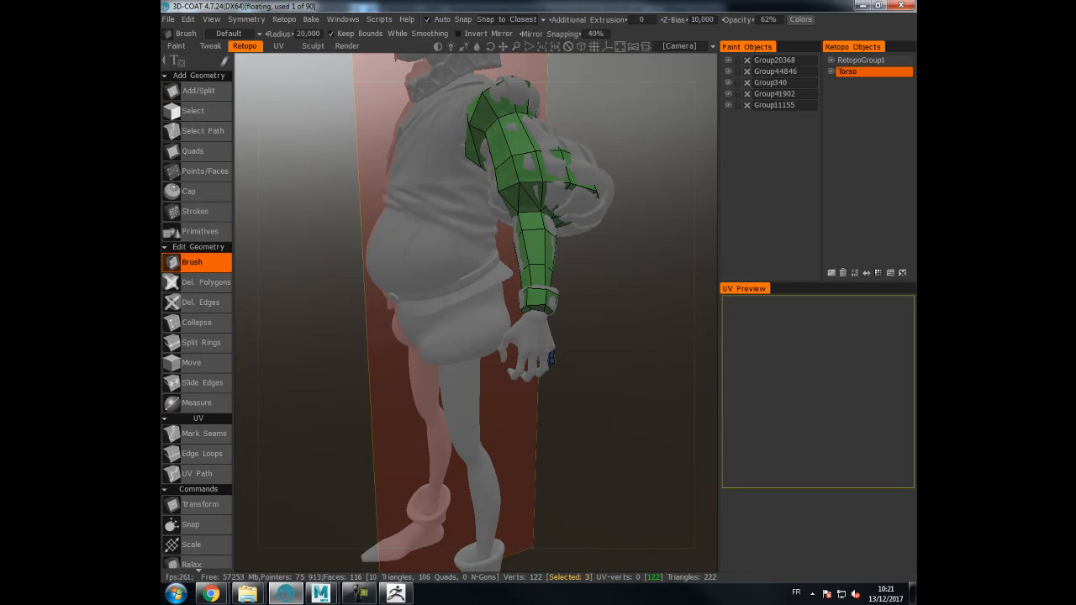
mouse_move(446, 67)
mouse_down()
mouse_move(505, 150)
mouse_move(518, 253)
mouse_move(491, 334)
mouse_move(459, 321)
mouse_move(460, 296)
mouse_move(377, 224)
mouse_up()
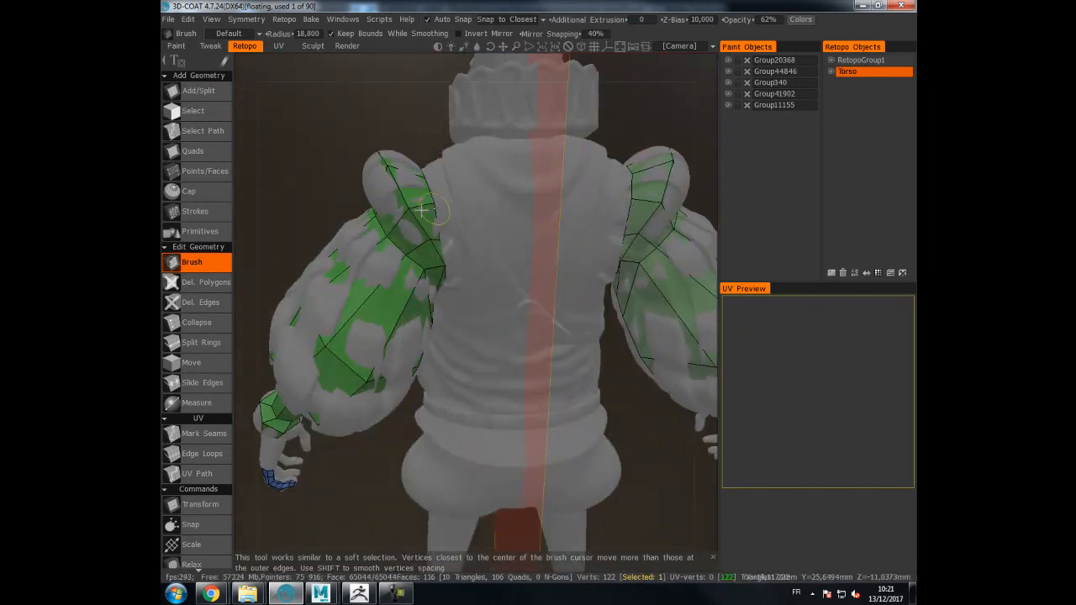
mouse_move(431, 203)
mouse_down()
mouse_move(430, 223)
mouse_move(439, 208)
mouse_move(448, 216)
mouse_move(409, 229)
mouse_up()
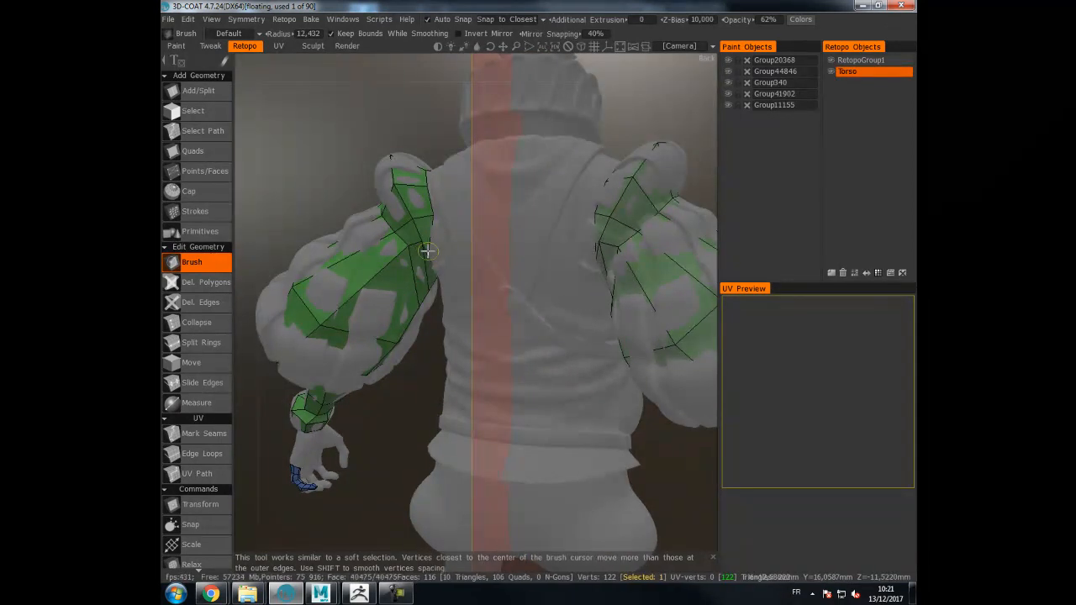
alt+drag(434, 235, 415, 190)
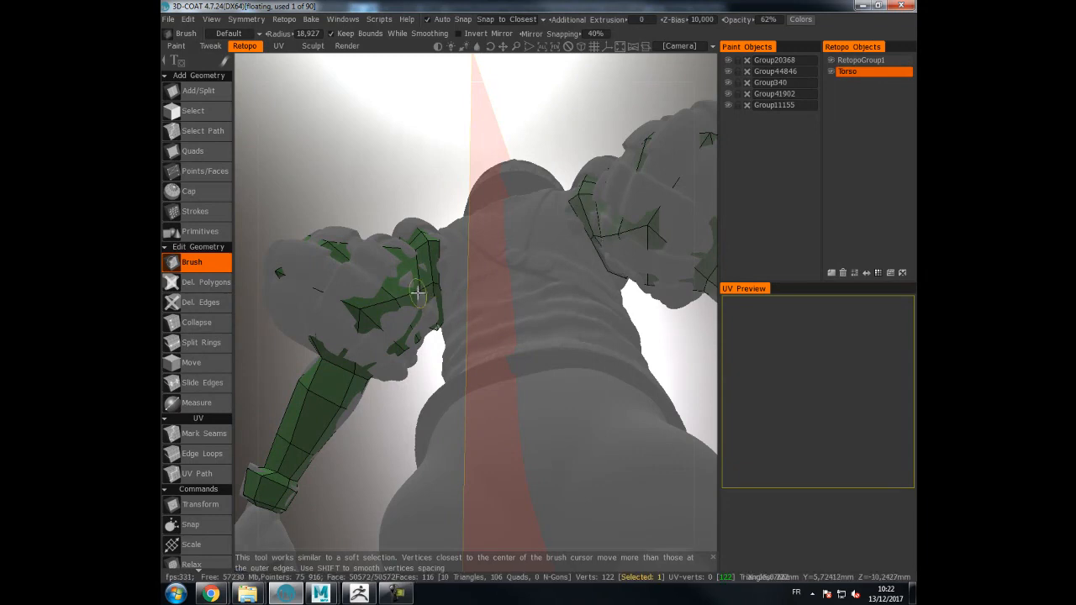
- Reshape the retopo mesh around the puffed sleeve's underside, armpit and front shoulder to follow the reference
alt+drag(423, 287, 375, 245)
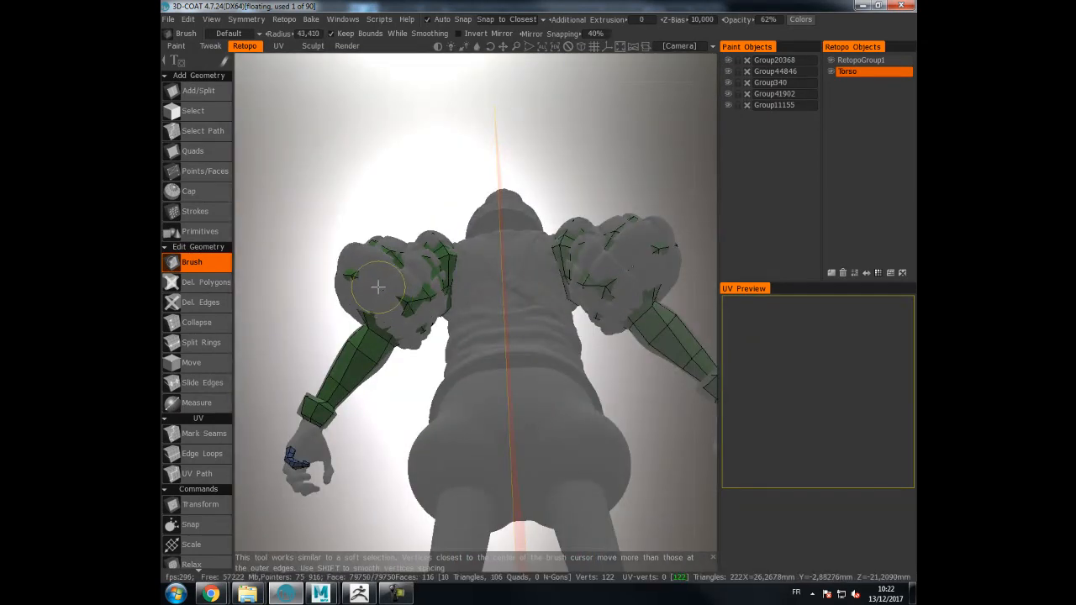
mouse_move(381, 291)
mouse_down()
mouse_move(408, 314)
mouse_move(361, 276)
mouse_move(440, 334)
mouse_move(593, 377)
mouse_move(682, 383)
mouse_move(613, 224)
mouse_move(532, 361)
mouse_move(527, 330)
mouse_up()
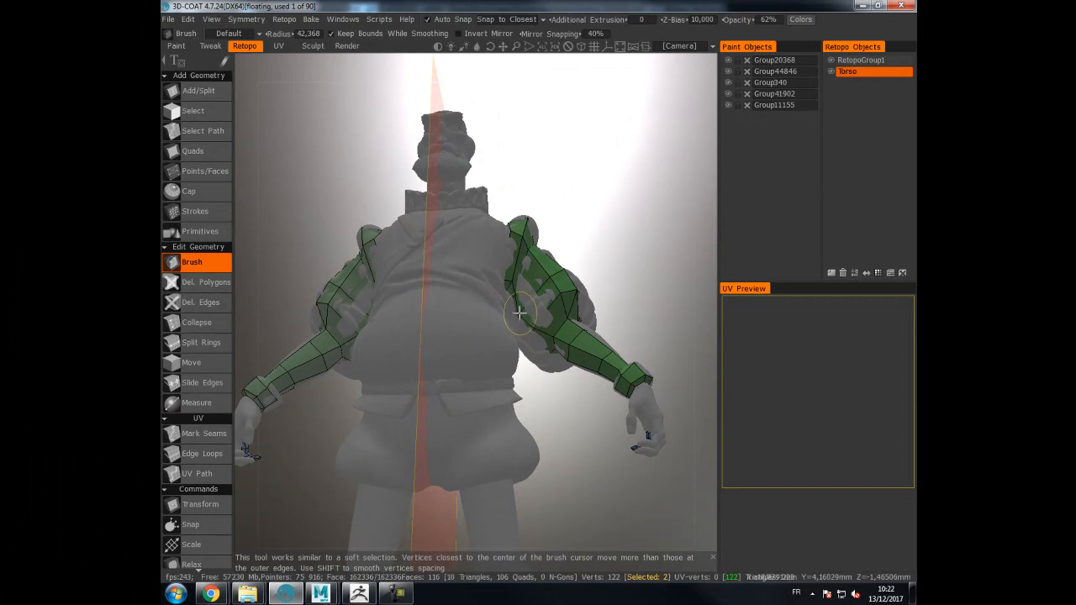
alt+drag(523, 311, 502, 294)
right_drag(515, 262, 504, 262)
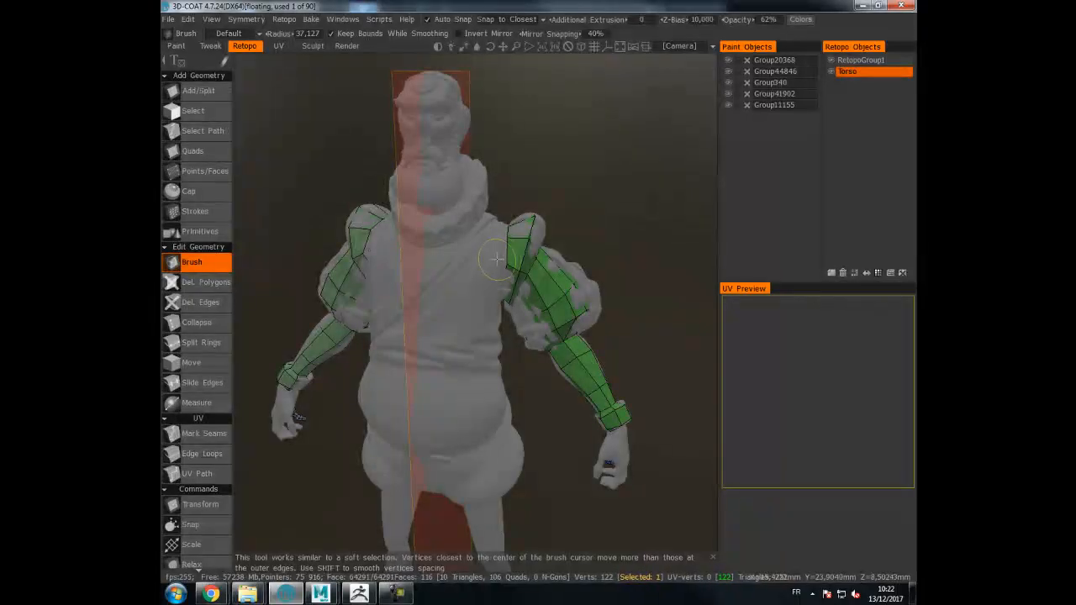
alt+drag(501, 262, 377, 259)
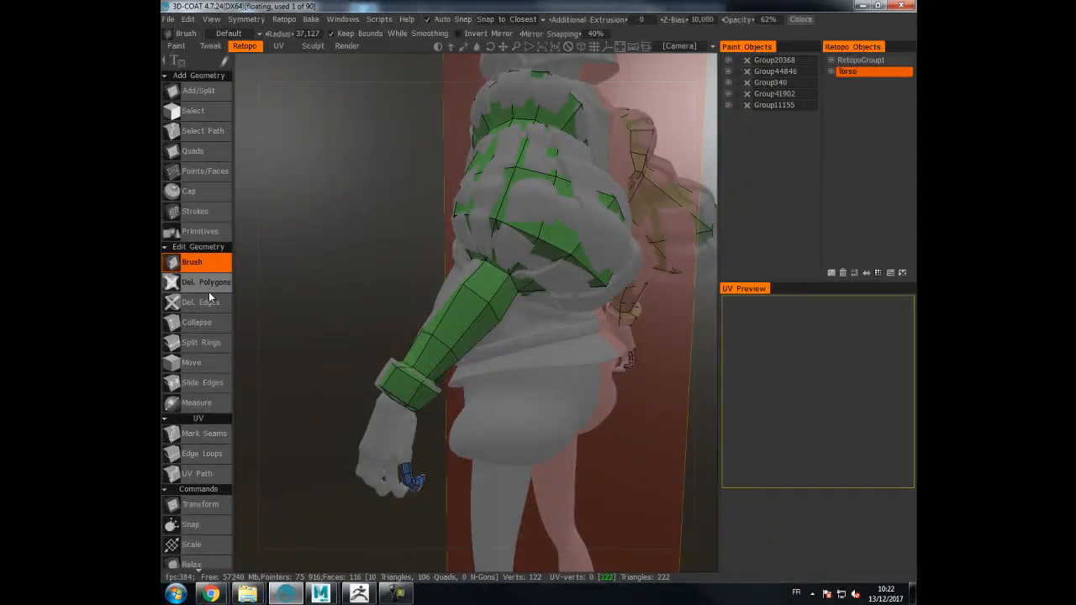
- Split the forearm polygons just below the puffed sleeve using Add/Split with a radius of 5
click(205, 93)
mouse_move(353, 210)
alt+mouse_down()
mouse_move(425, 236)
mouse_move(512, 238)
mouse_move(560, 272)
mouse_move(547, 187)
mouse_move(483, 84)
mouse_move(560, 271)
mouse_move(542, 268)
mouse_move(535, 280)
alt+mouse_up()
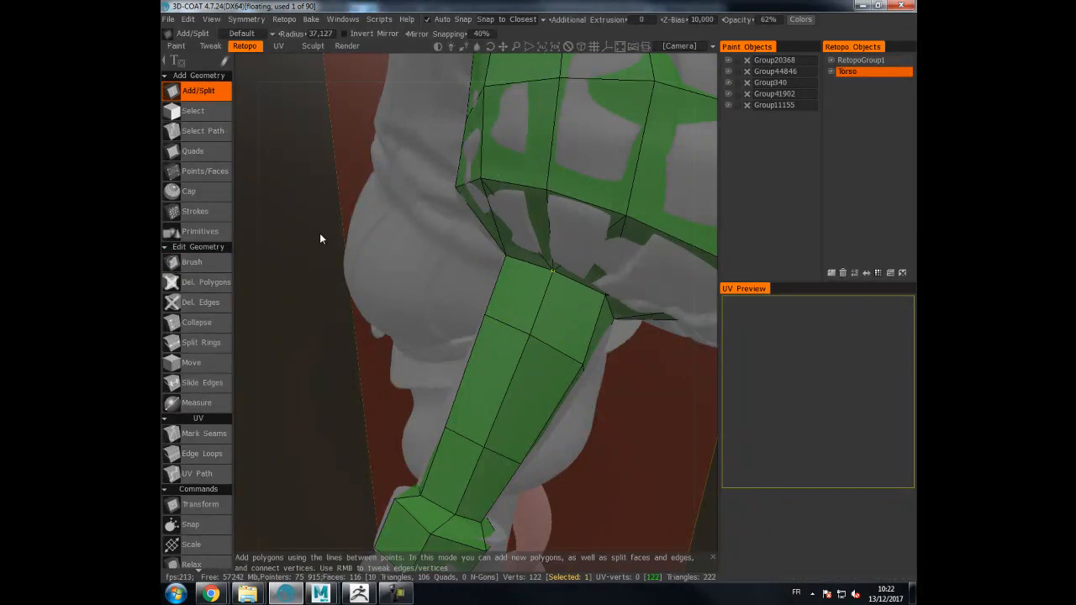
click(320, 33)
text(5)
key(Return)
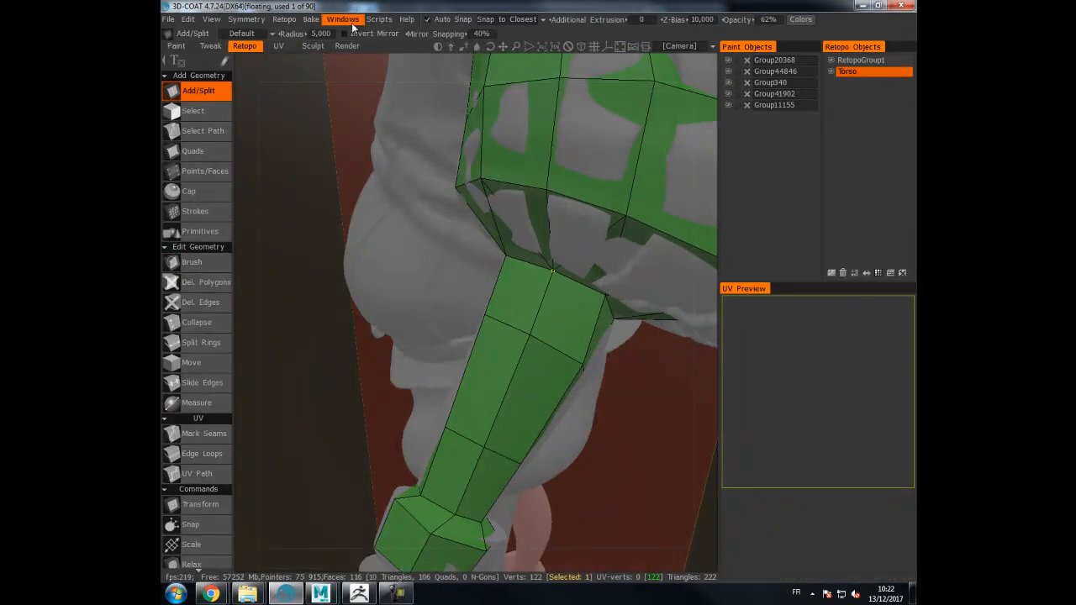
alt+drag(550, 272, 420, 228)
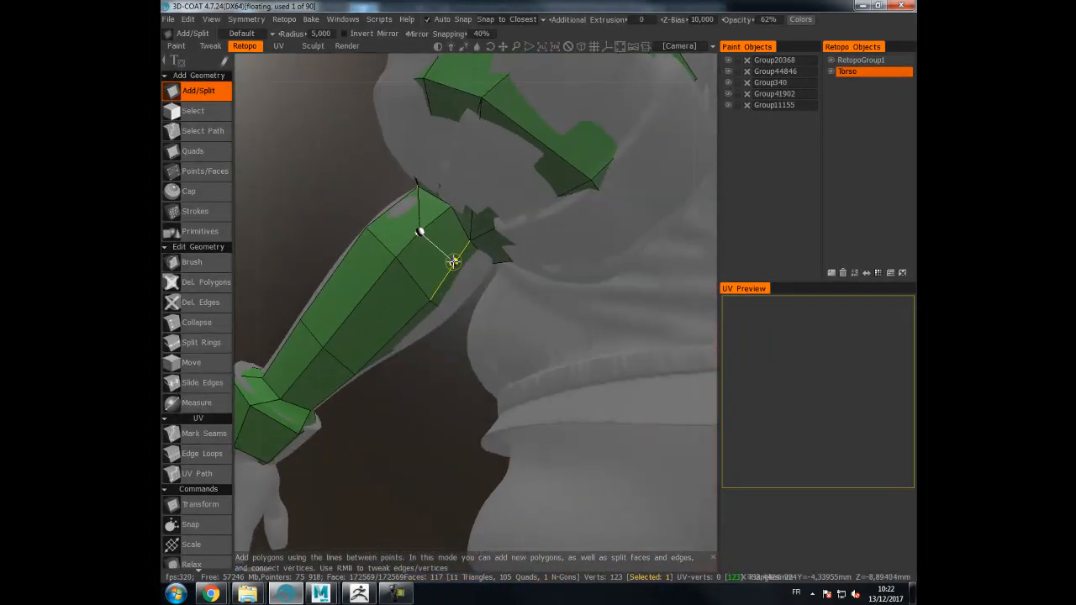
alt+drag(452, 267, 402, 227)
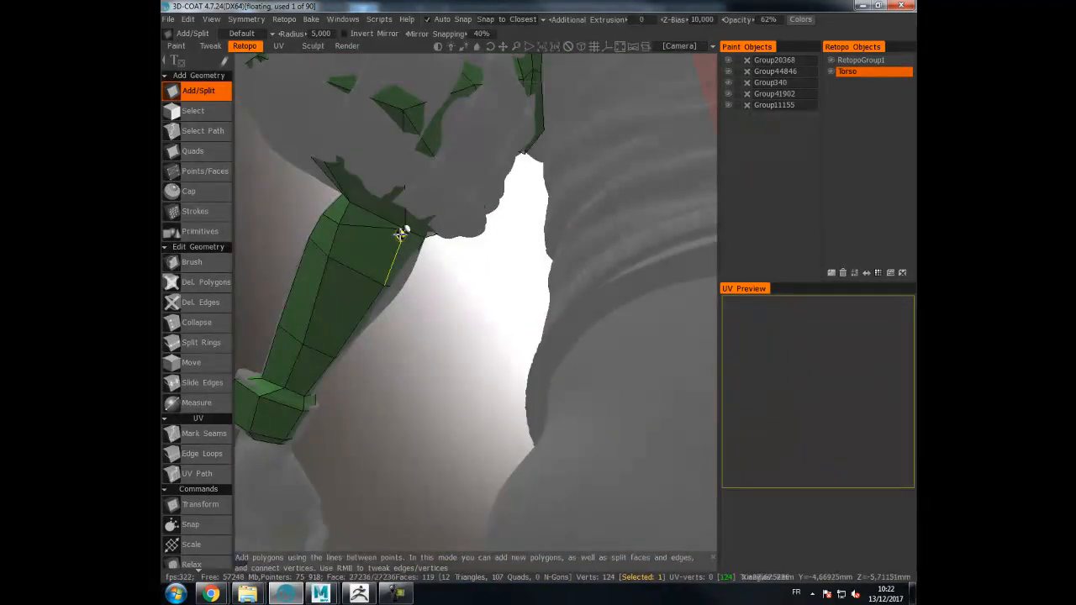
alt+right_drag(389, 253, 338, 260)
alt+drag(339, 260, 422, 320)
alt+right_drag(422, 320, 468, 249)
alt+drag(468, 249, 620, 288)
alt+right_drag(619, 289, 557, 306)
alt+drag(558, 305, 603, 308)
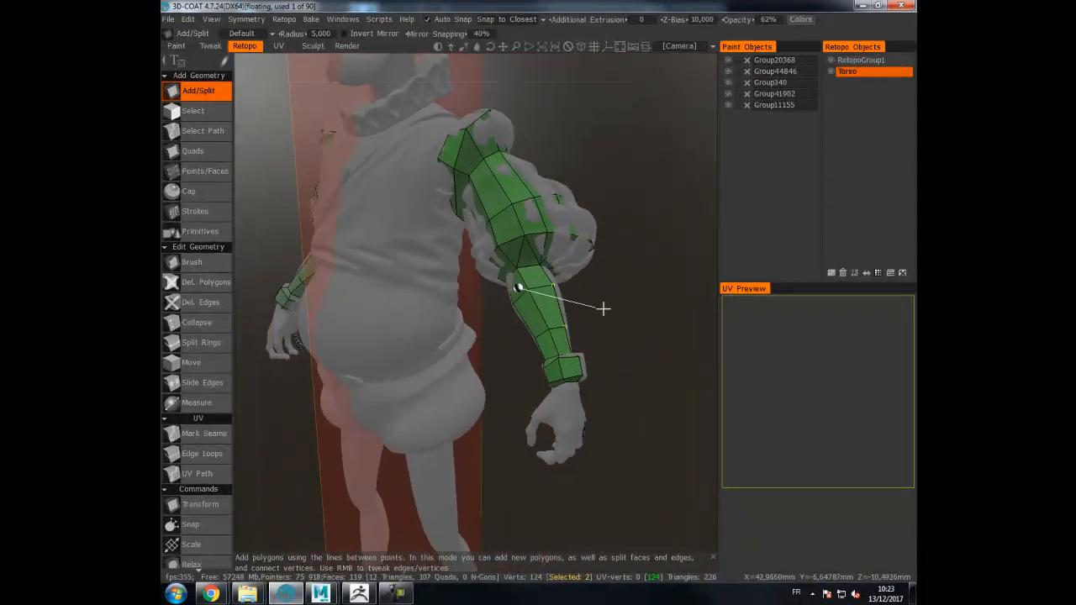
- Refine the forearm and cuff vertices with the Brush so they fit the reference mesh from all sides
click(193, 261)
alt+drag(496, 323, 550, 335)
alt+right_drag(551, 335, 623, 290)
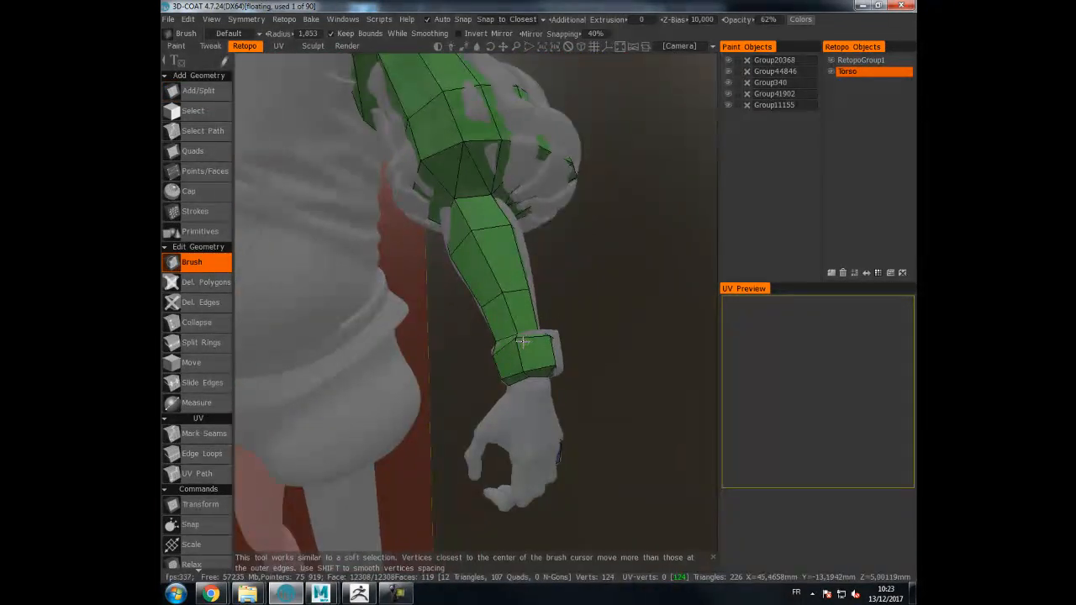
alt+drag(528, 341, 373, 344)
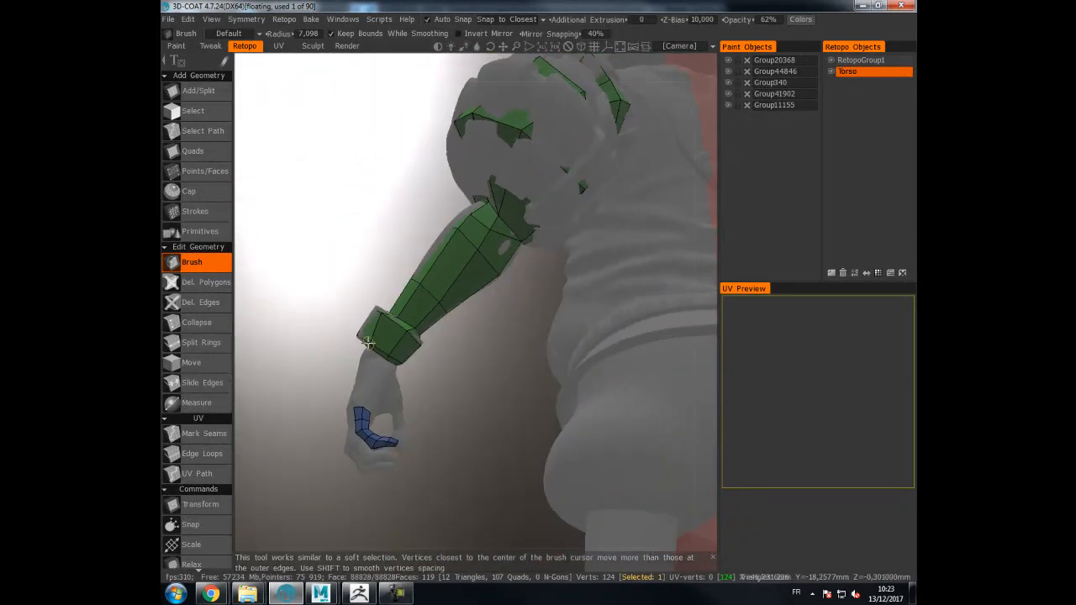
alt+drag(396, 339, 375, 339)
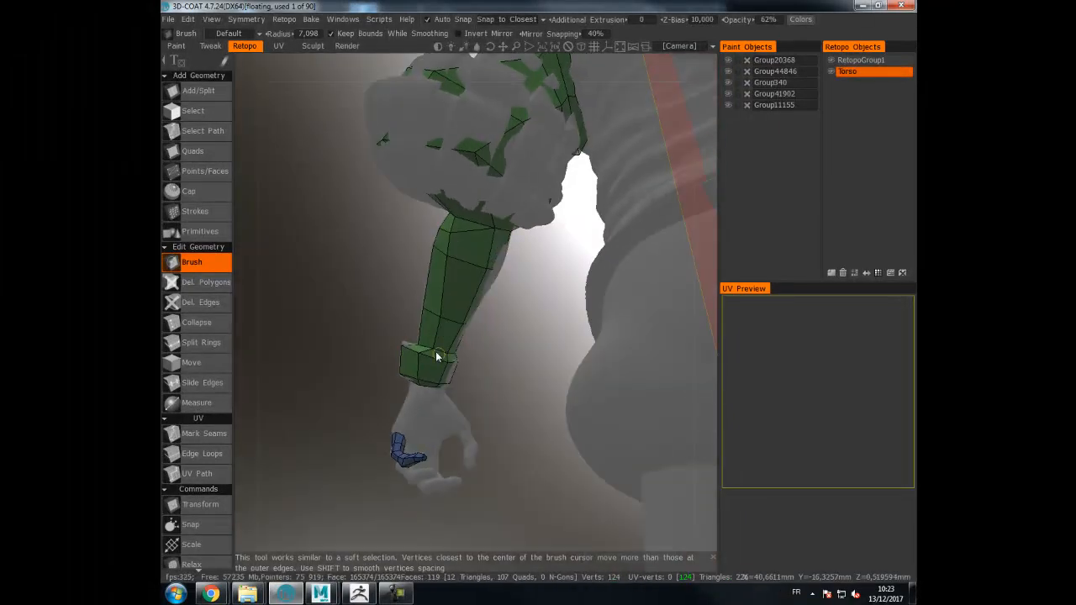
alt+drag(429, 362, 692, 106)
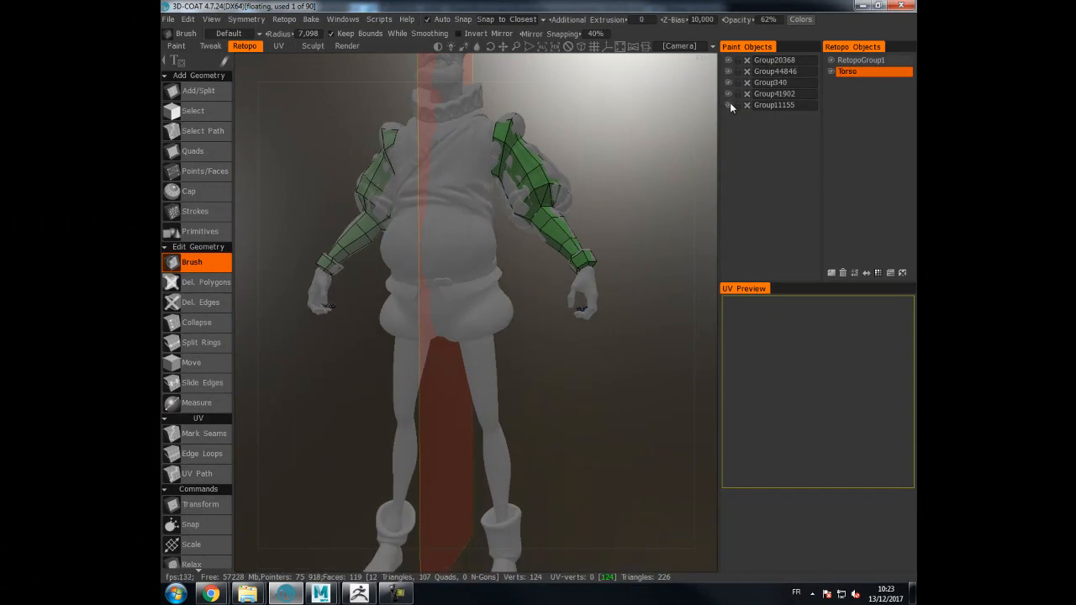
- Toggle paint object visibility to identify the reference parts, and add a new retopo group named Legs
click(729, 106)
click(729, 93)
click(729, 93)
click(833, 274)
double_click(846, 83)
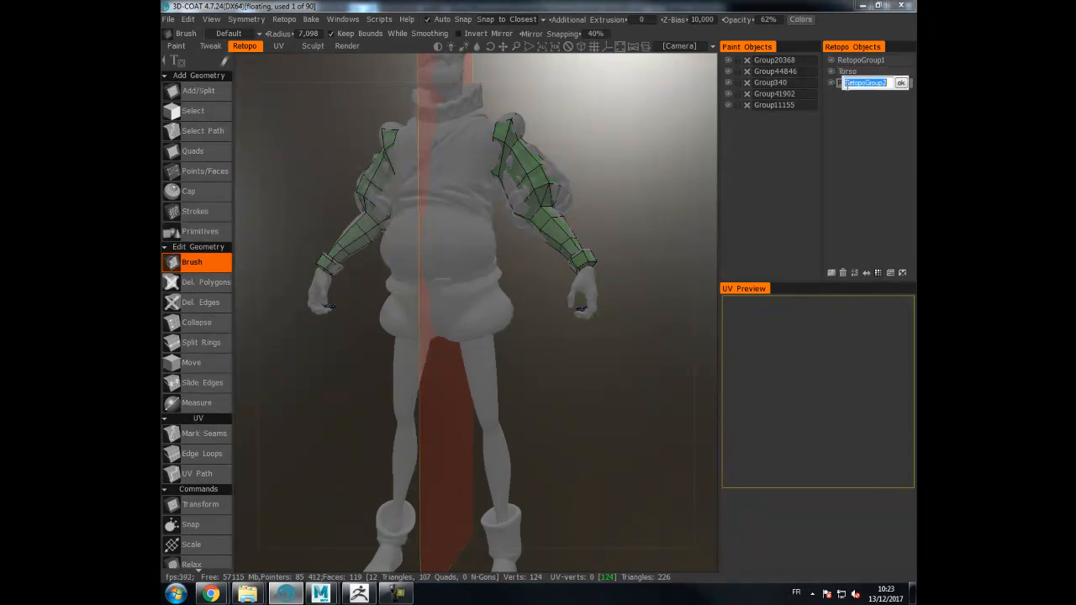
text(Legs)
key(Return)
- Using Strokes, slice one leg with seven cross-sections from the shorts to the boot and join them with a lengthwise stroke
middle_drag(532, 393, 587, 255)
click(195, 211)
mouse_move(367, 210)
middle_down()
mouse_move(541, 253)
mouse_move(638, 230)
mouse_move(589, 210)
middle_up()
alt+drag(588, 210, 603, 220)
mouse_move(490, 225)
mouse_down()
mouse_move(555, 213)
mouse_move(596, 269)
mouse_up()
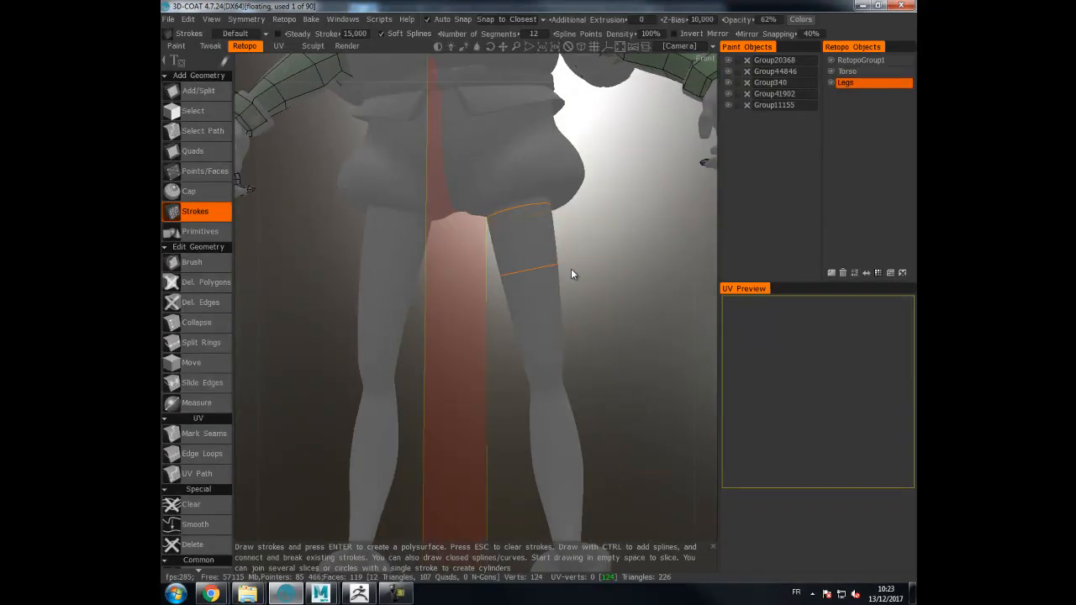
drag(509, 339, 557, 328)
mouse_move(585, 366)
alt+mouse_down()
mouse_move(543, 365)
mouse_move(636, 367)
alt+mouse_up()
alt+middle_drag(636, 366, 583, 287)
drag(532, 344, 521, 349)
drag(580, 391, 531, 402)
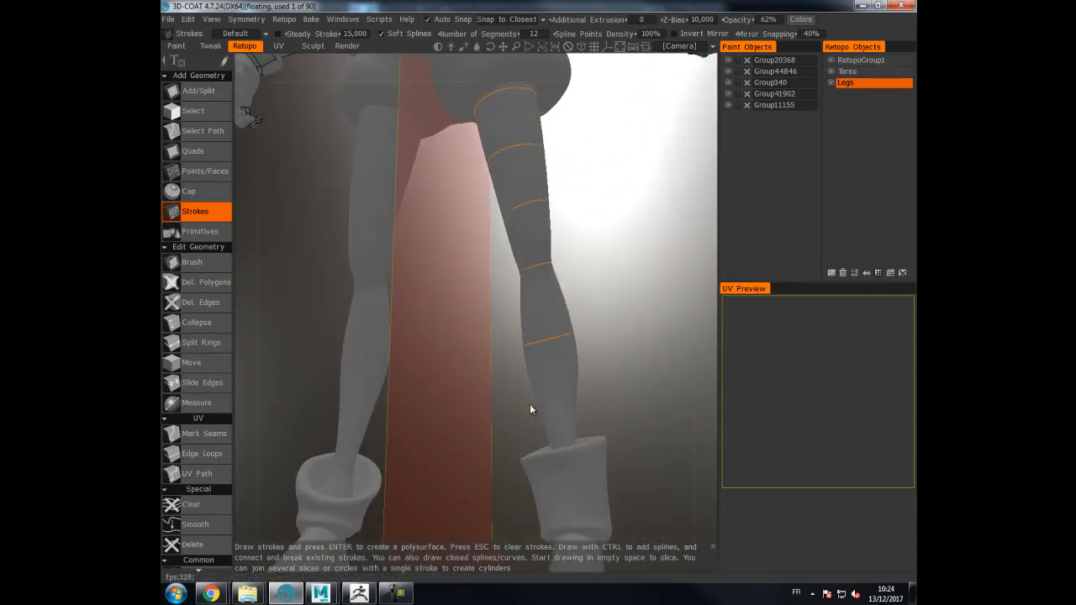
drag(599, 422, 601, 423)
mouse_move(601, 423)
alt+middle_down()
mouse_move(615, 258)
mouse_move(614, 272)
alt+middle_up()
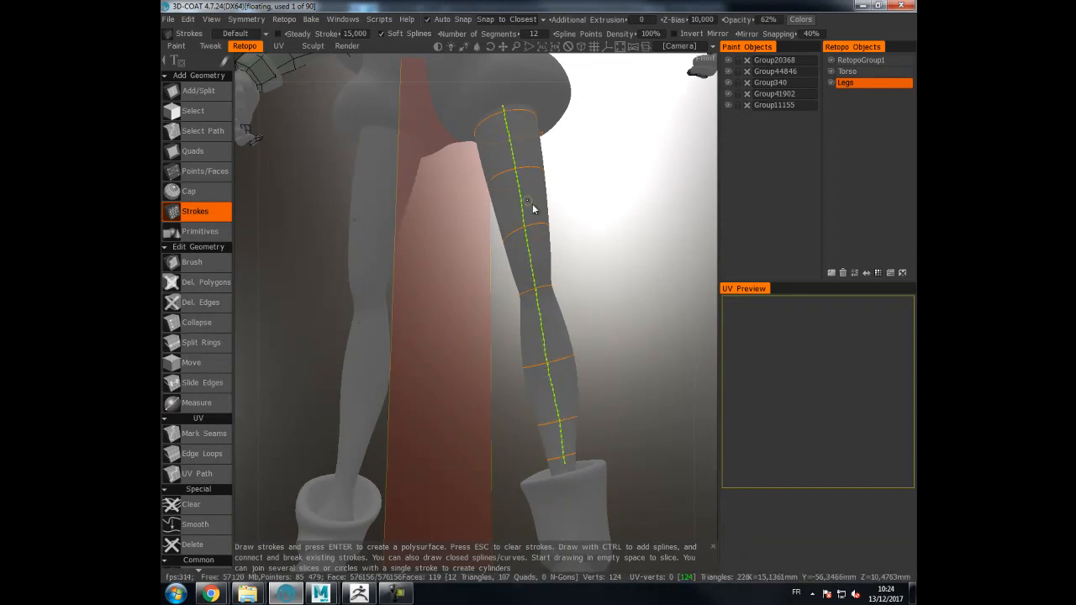
- Set the number of segments to 6 and generate the leg polysurface from the strokes
click(525, 37)
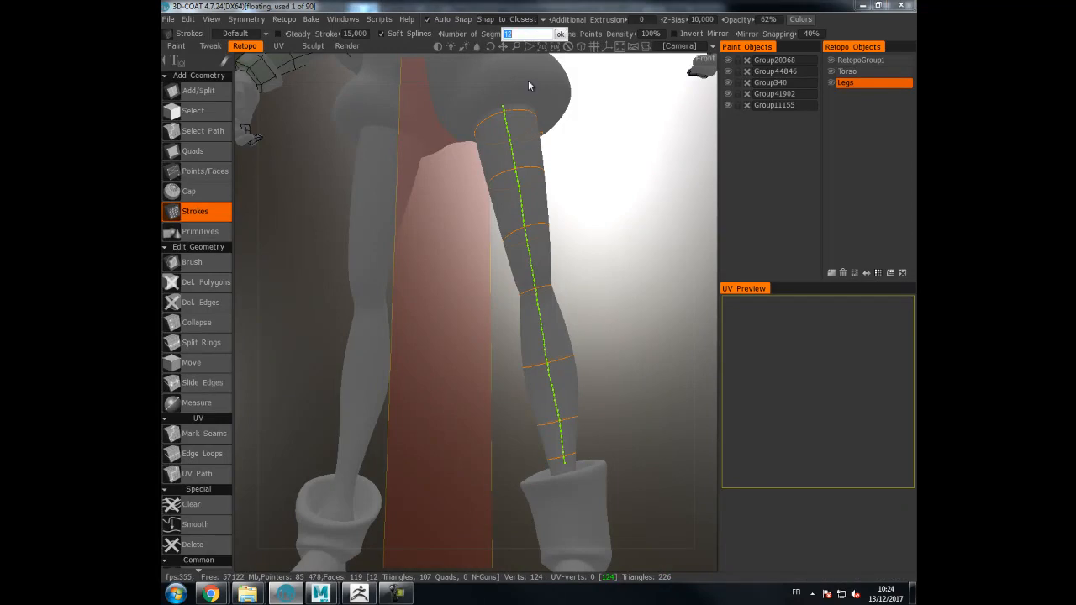
text(6)
key(Return)
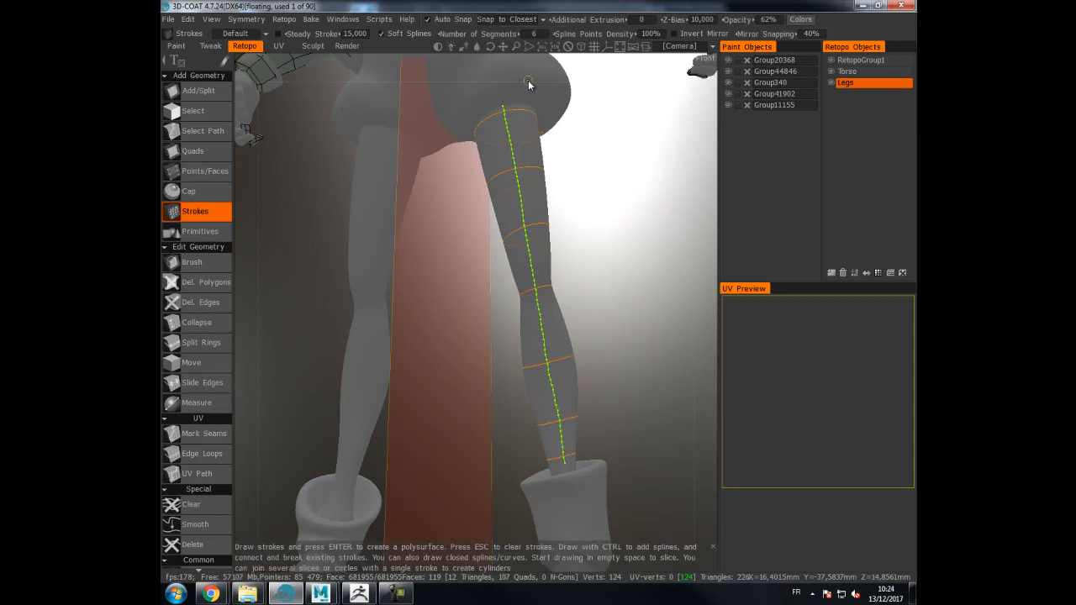
key(Return)
- Adjust the new leg mesh's vertices with the Brush to match the reference leg's silhouette around the thigh and knee
drag(615, 220, 340, 266)
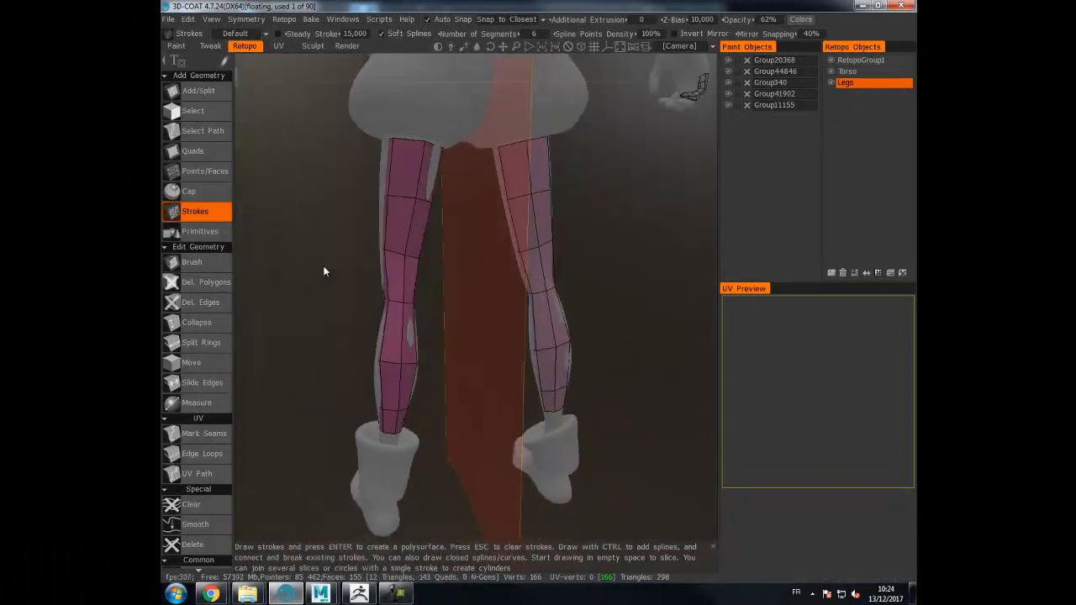
click(207, 263)
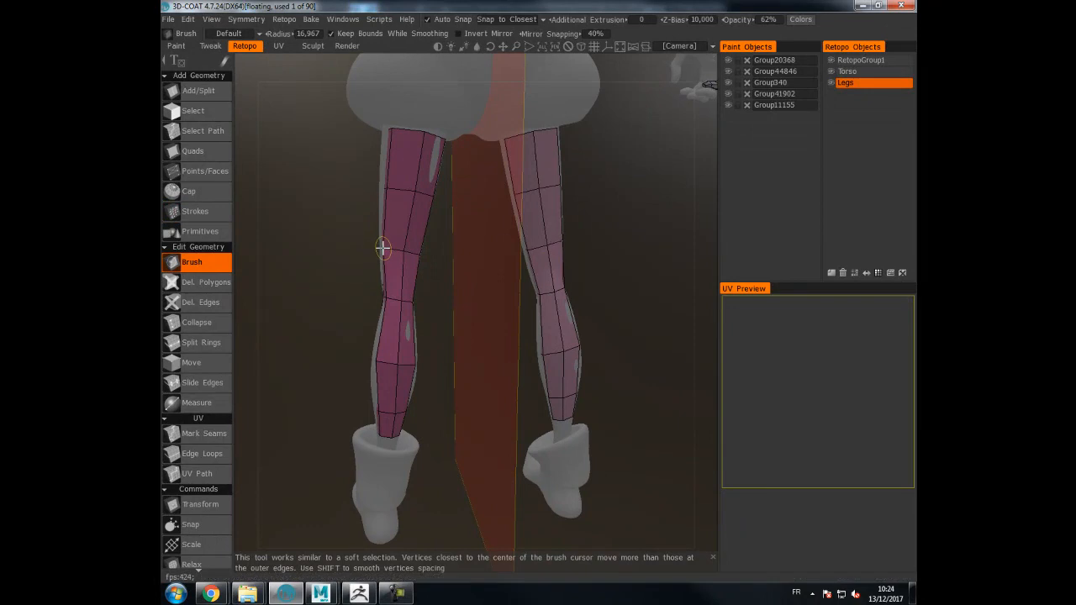
alt+drag(410, 251, 438, 270)
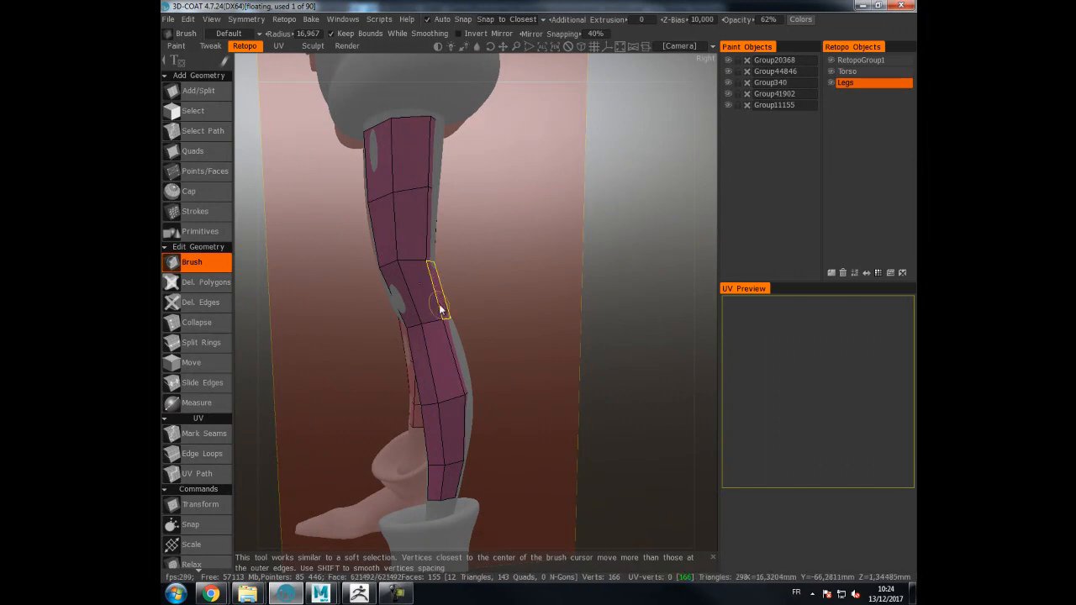
- With Add/Split, cut a new edge row through the faces around the knee of the leg mesh
click(210, 90)
alt+drag(429, 225, 491, 262)
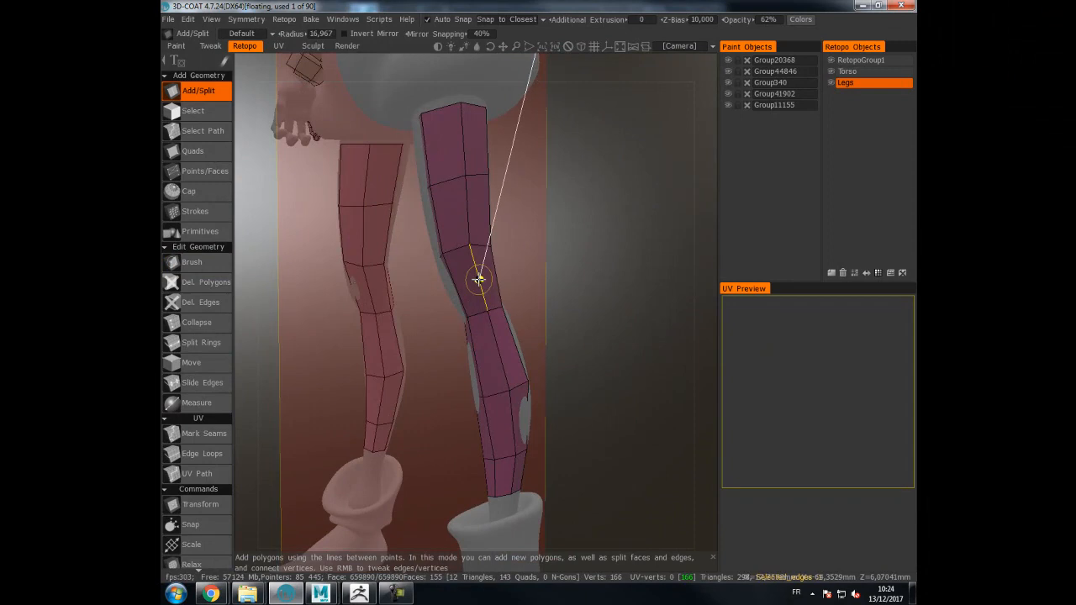
alt+drag(454, 295, 561, 265)
click(533, 275)
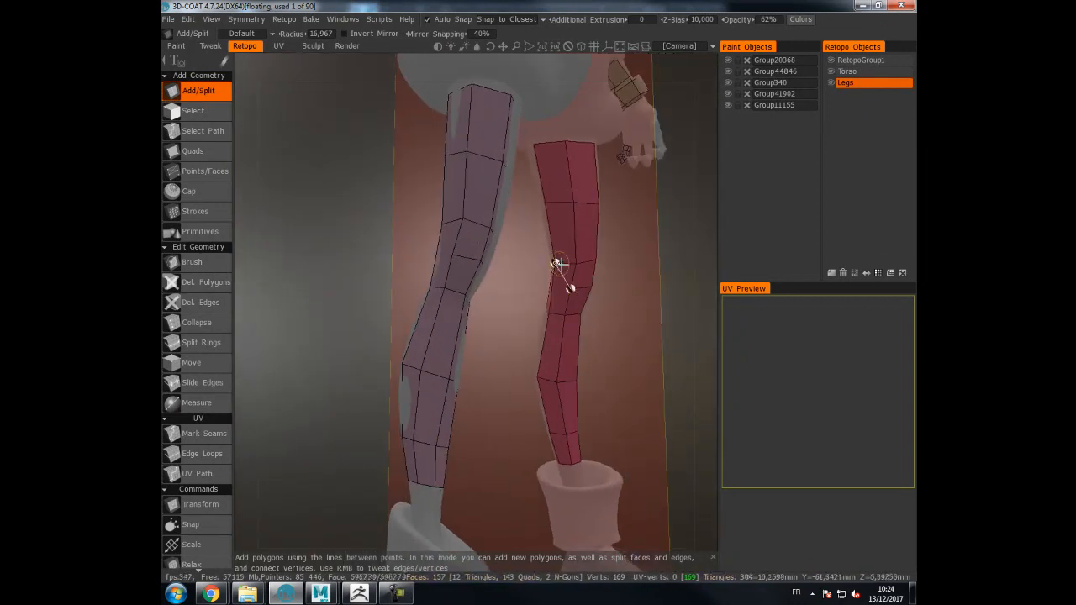
alt+drag(555, 308, 427, 295)
alt+drag(502, 262, 441, 276)
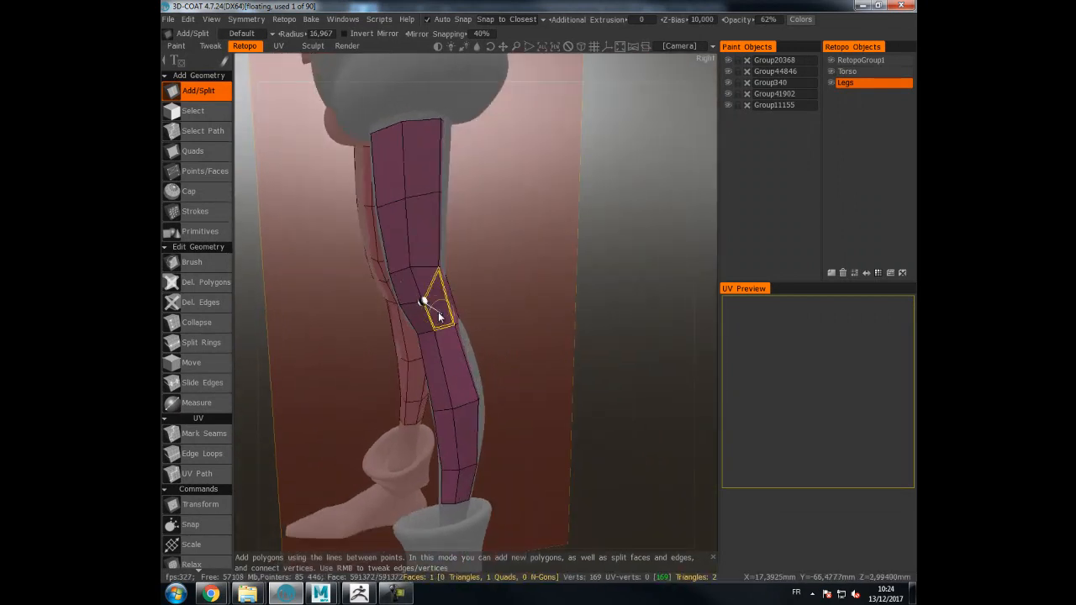
alt+drag(425, 336, 546, 328)
click(551, 315)
scroll(551, 313, up, 5)
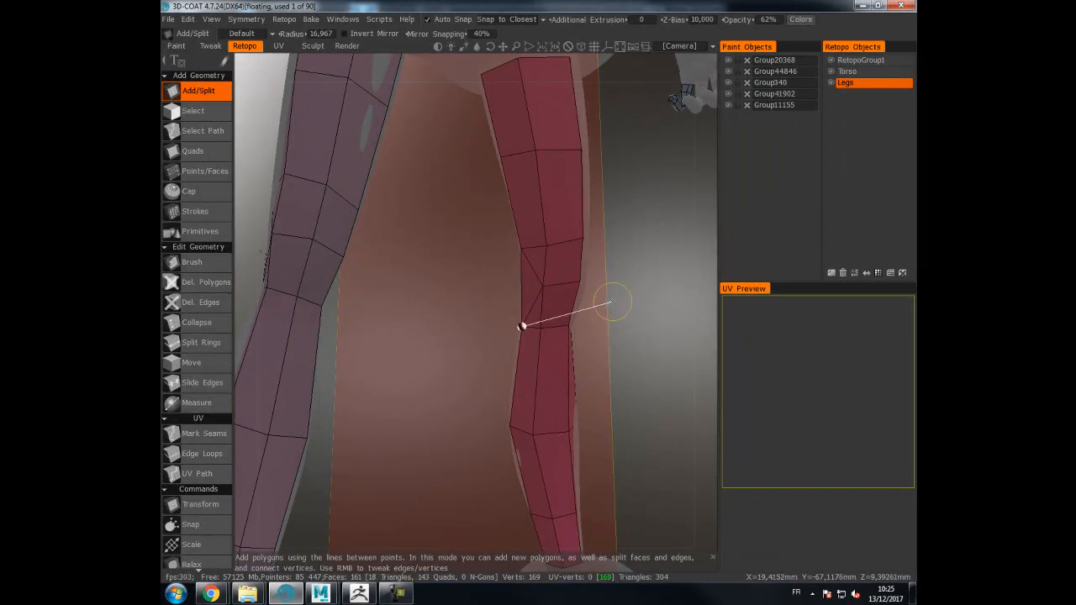
alt+drag(617, 303, 600, 300)
key(Escape)
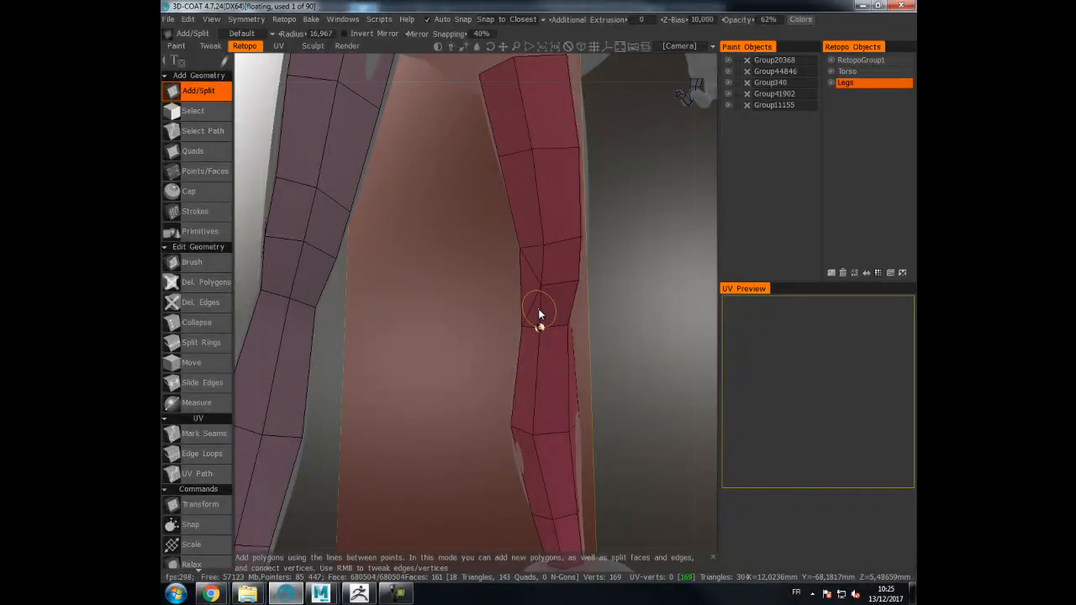
- Split the knee faces again below the first cut to add a second edge row around the leg
alt+drag(540, 308, 451, 325)
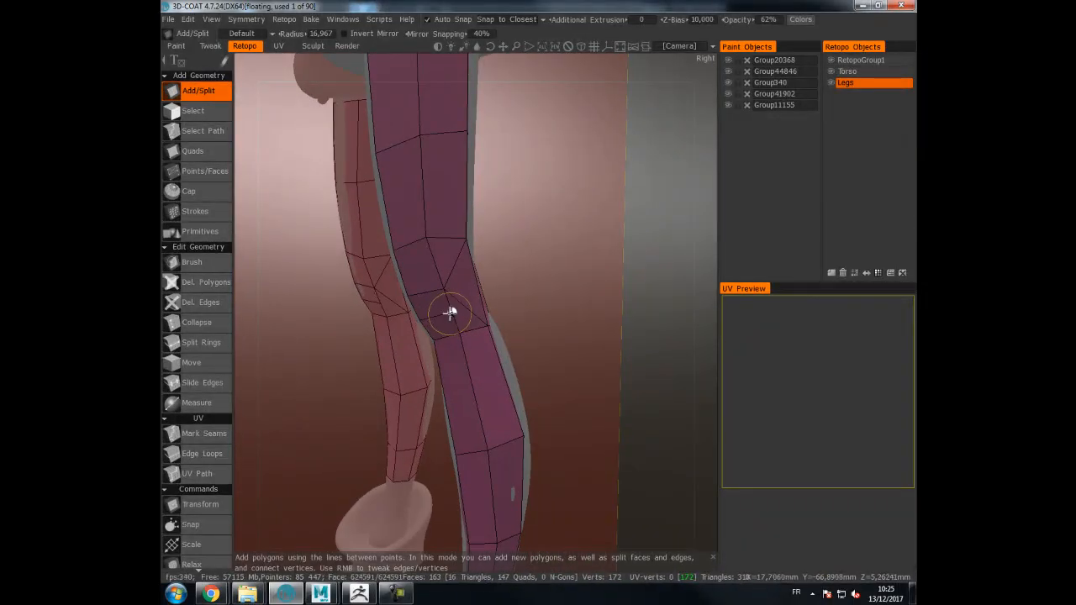
alt+drag(451, 368, 546, 328)
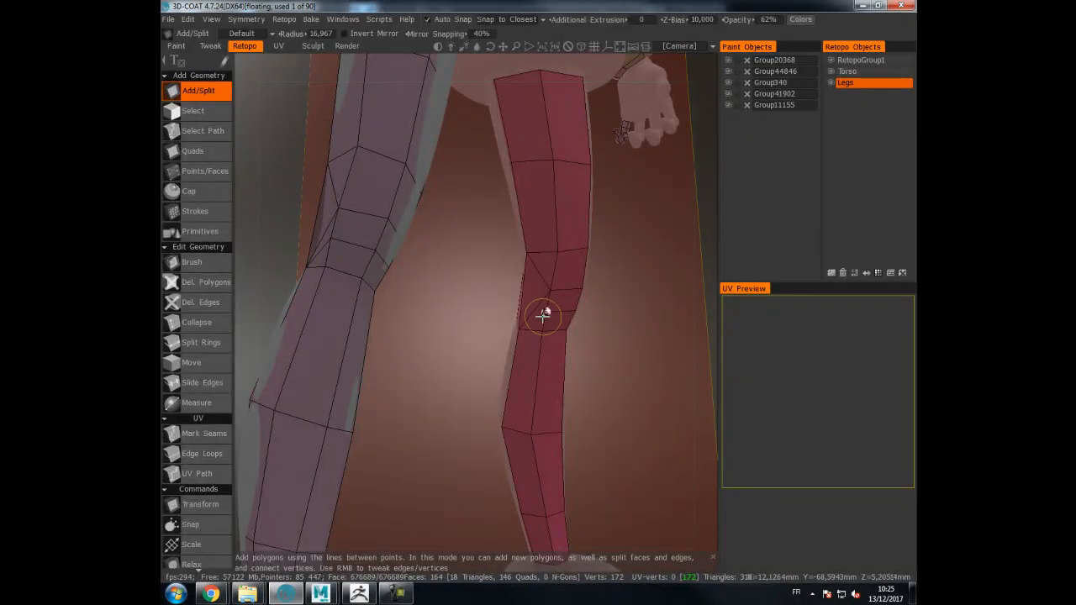
alt+drag(615, 368, 502, 373)
- Mark a UV seam down the length of the leg along its inner edges, from thigh to ankle
alt+right_drag(502, 373, 343, 413)
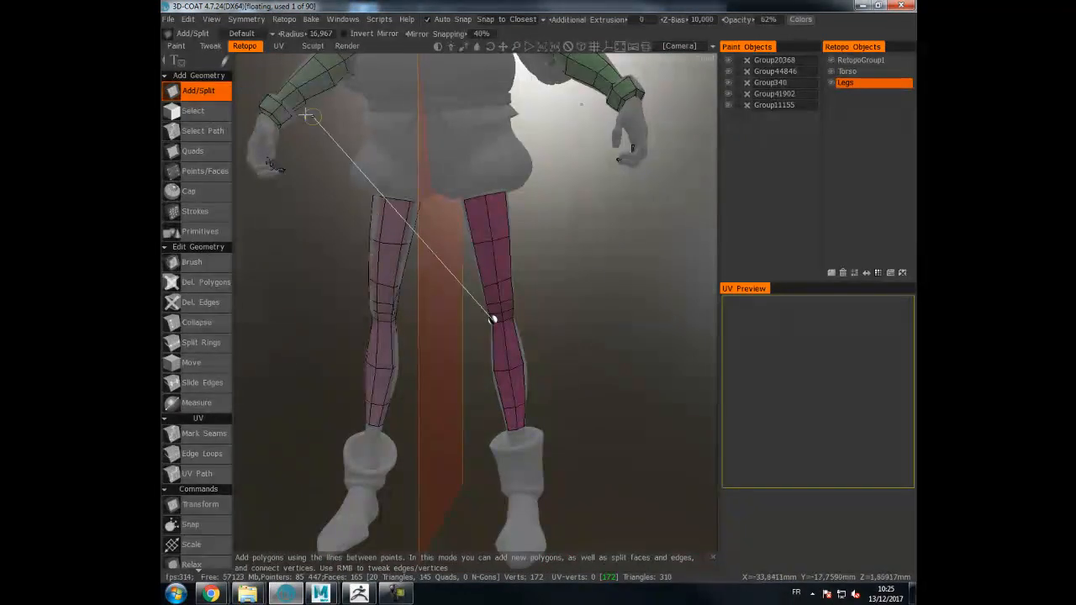
click(206, 434)
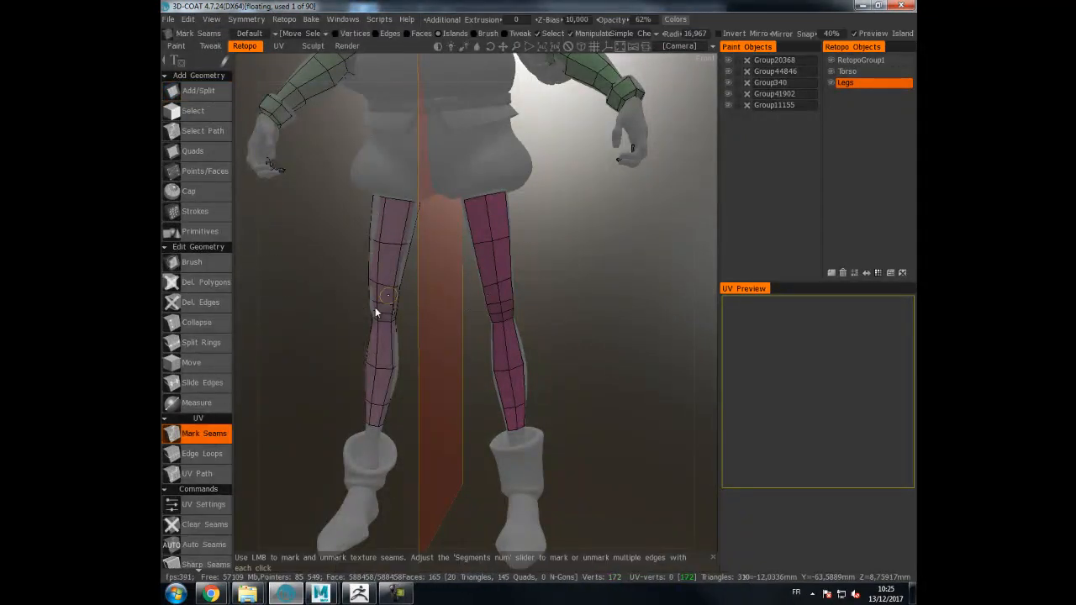
alt+drag(551, 246, 601, 178)
click(499, 232)
alt+drag(582, 267, 528, 280)
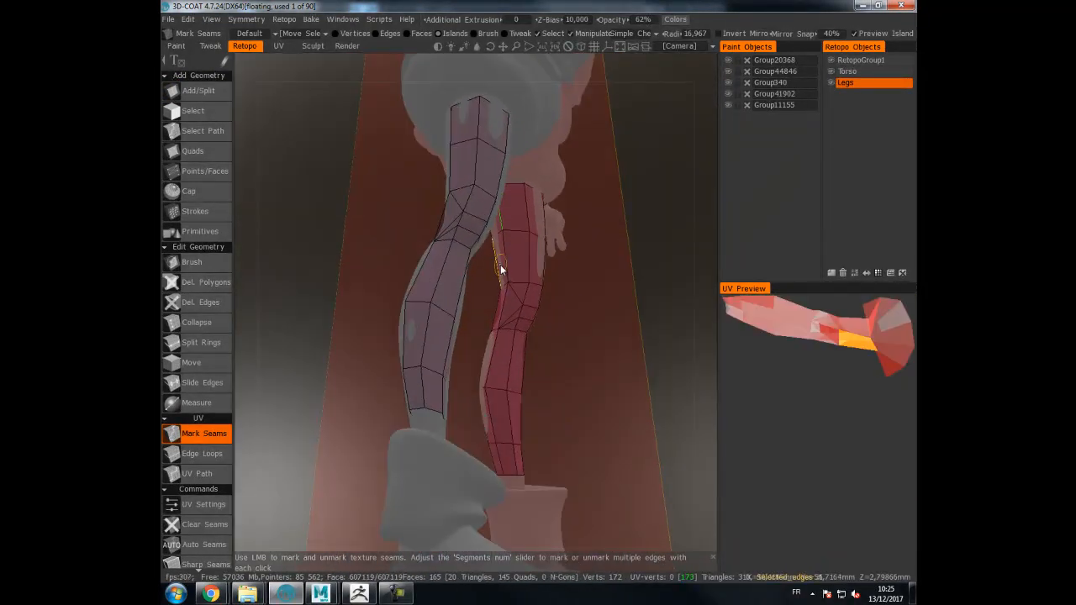
click(506, 264)
click(502, 306)
alt+drag(504, 315, 521, 372)
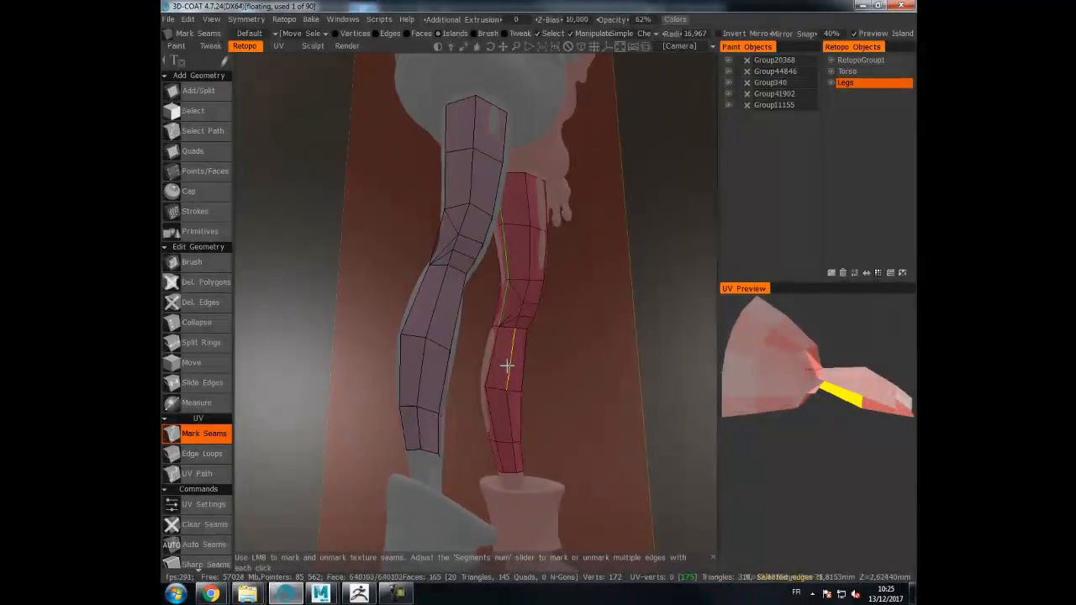
click(495, 352)
click(490, 407)
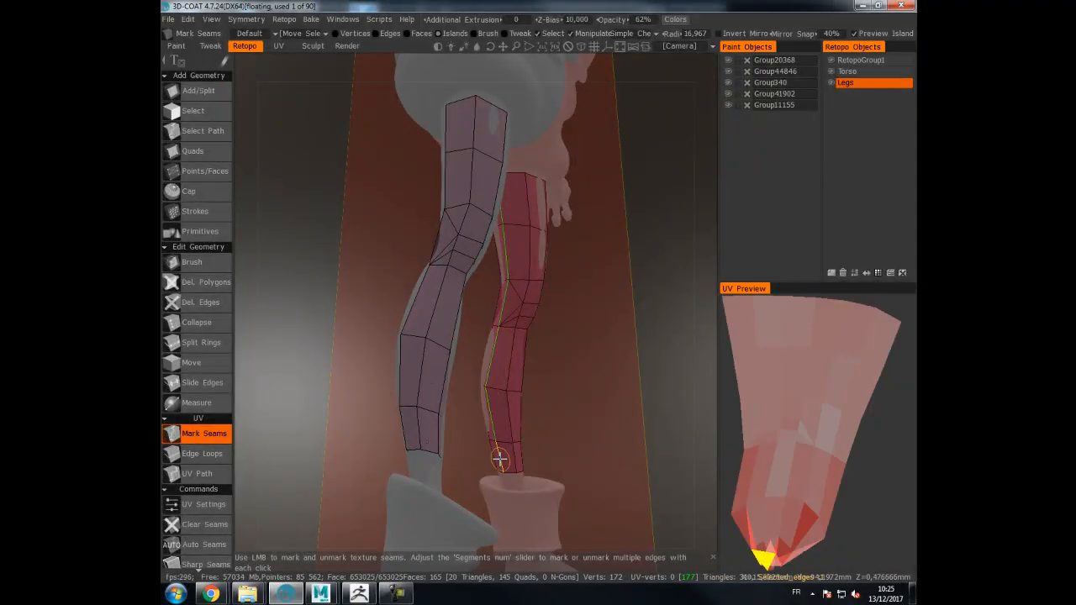
click(499, 460)
- Unwrap the UVs of the Legs retopo object
alt+drag(527, 404, 566, 329)
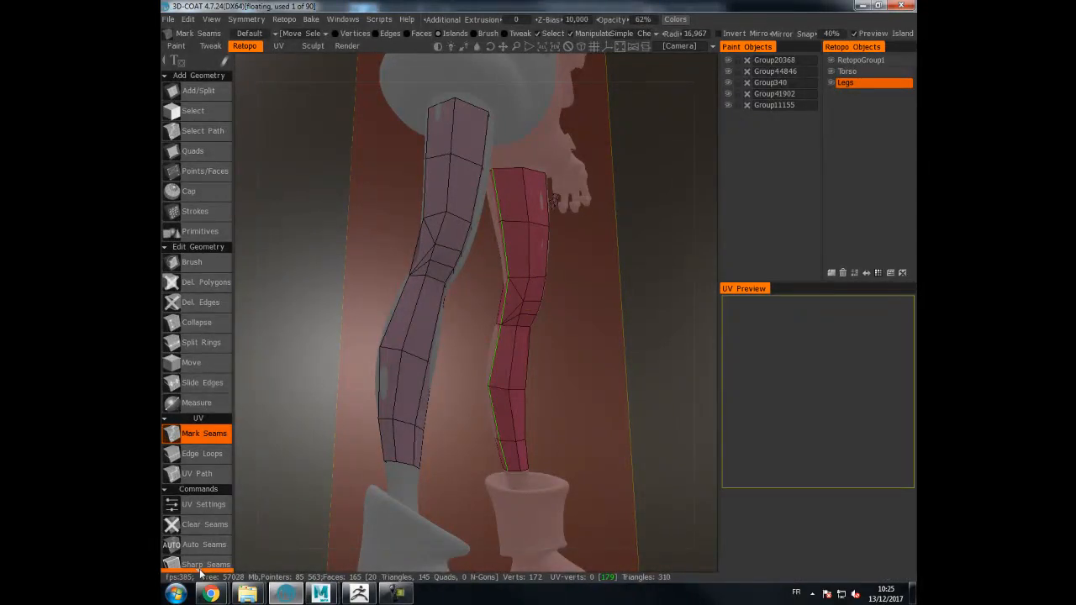
scroll(198, 521, down, 3)
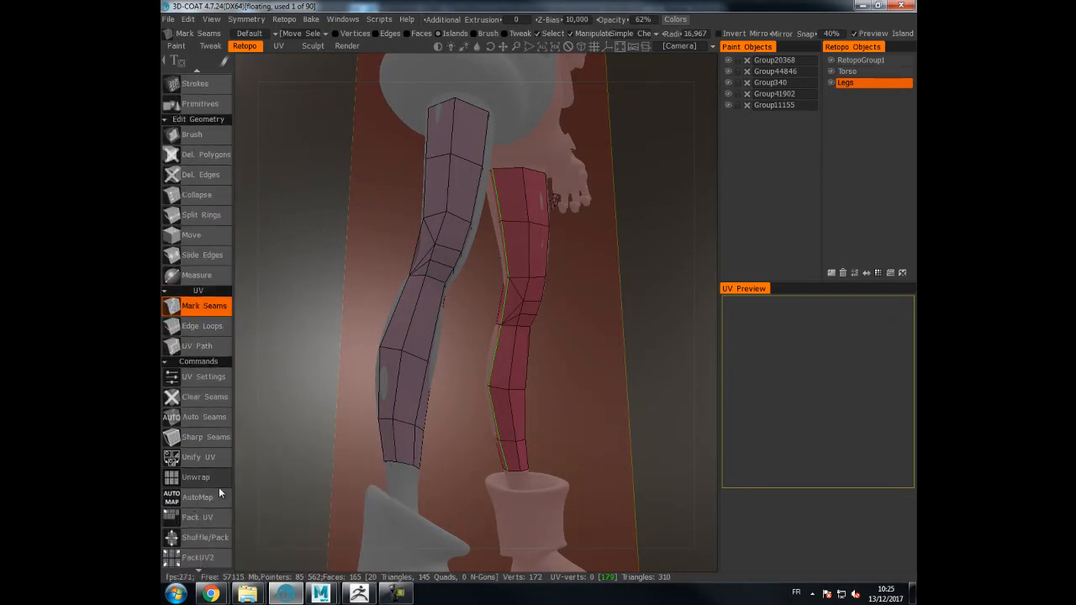
click(194, 485)
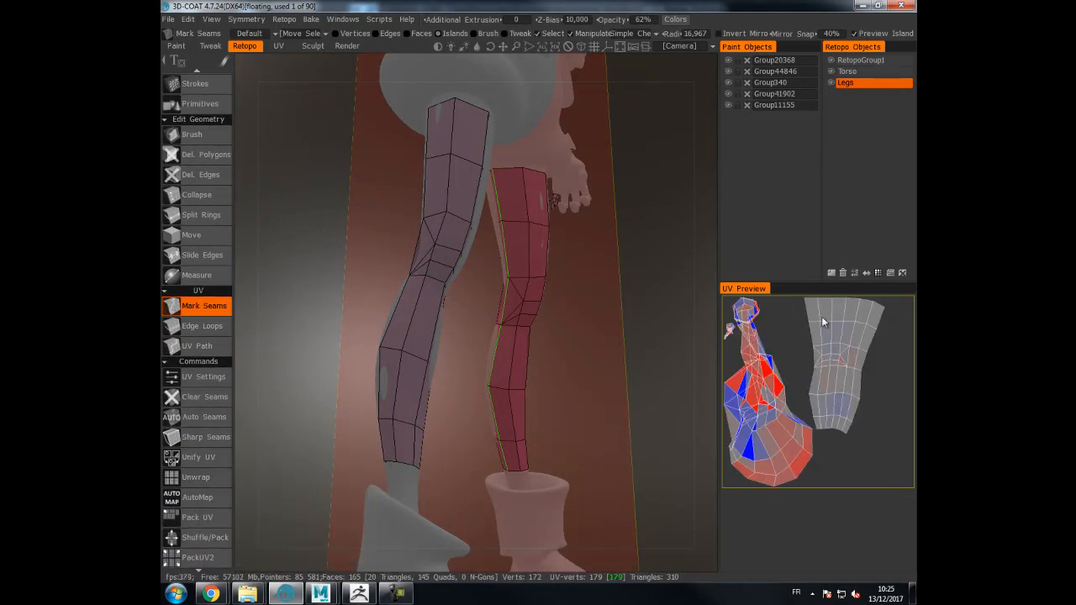
- Activate the Torso retopo object and mark a UV seam along the underside of the sleeve
middle_drag(586, 291, 521, 423)
drag(521, 423, 454, 418)
middle_drag(569, 246, 533, 324)
click(848, 71)
drag(656, 185, 641, 202)
drag(594, 233, 613, 193)
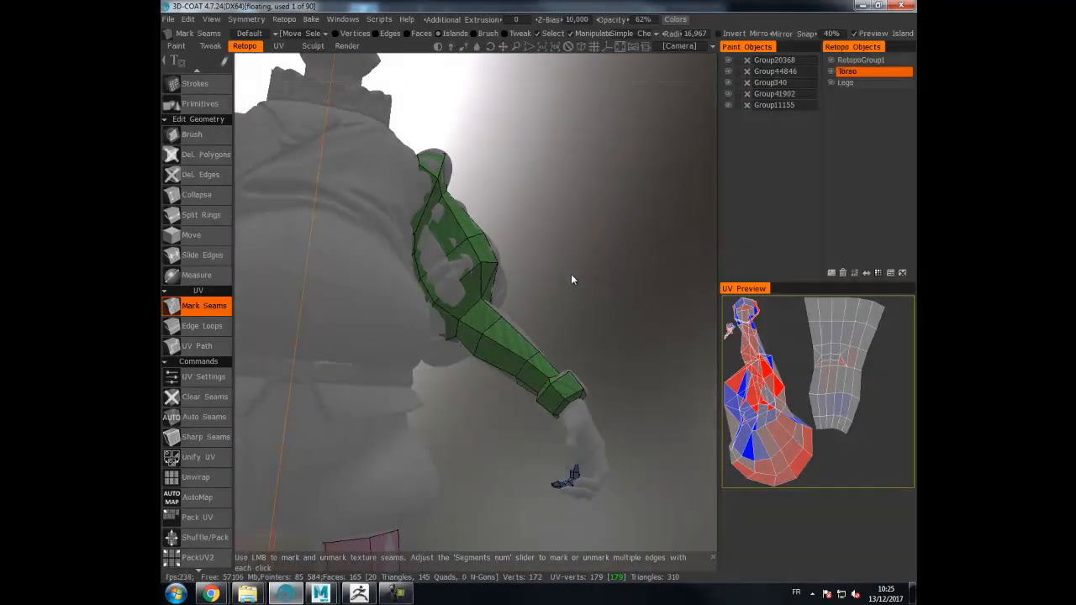
click(525, 386)
drag(544, 282, 541, 211)
alt+drag(484, 309, 482, 298)
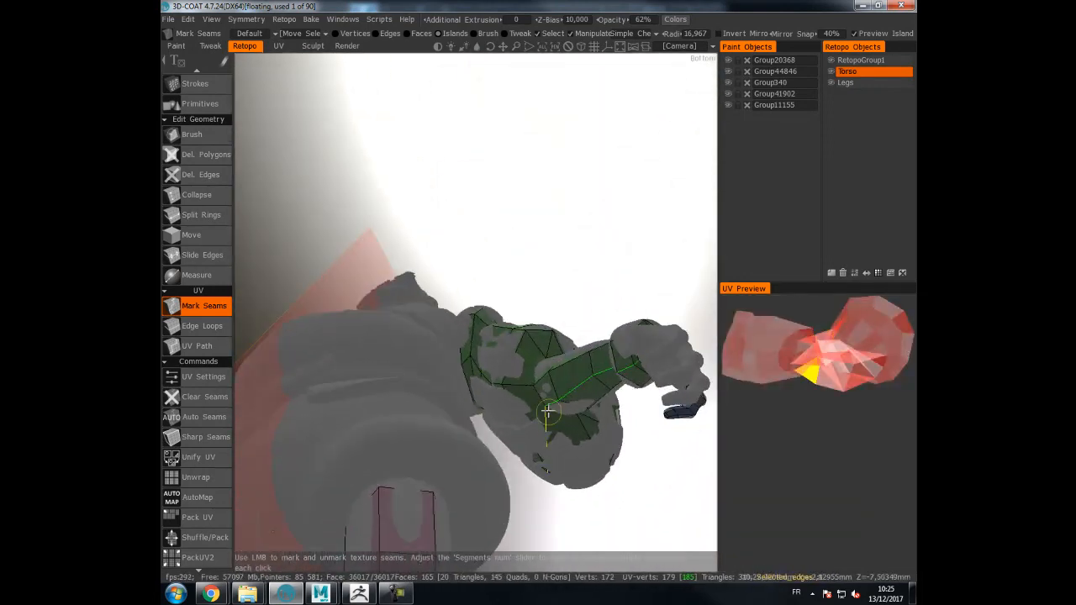
alt+drag(577, 248, 401, 225)
alt+right_drag(400, 226, 651, 137)
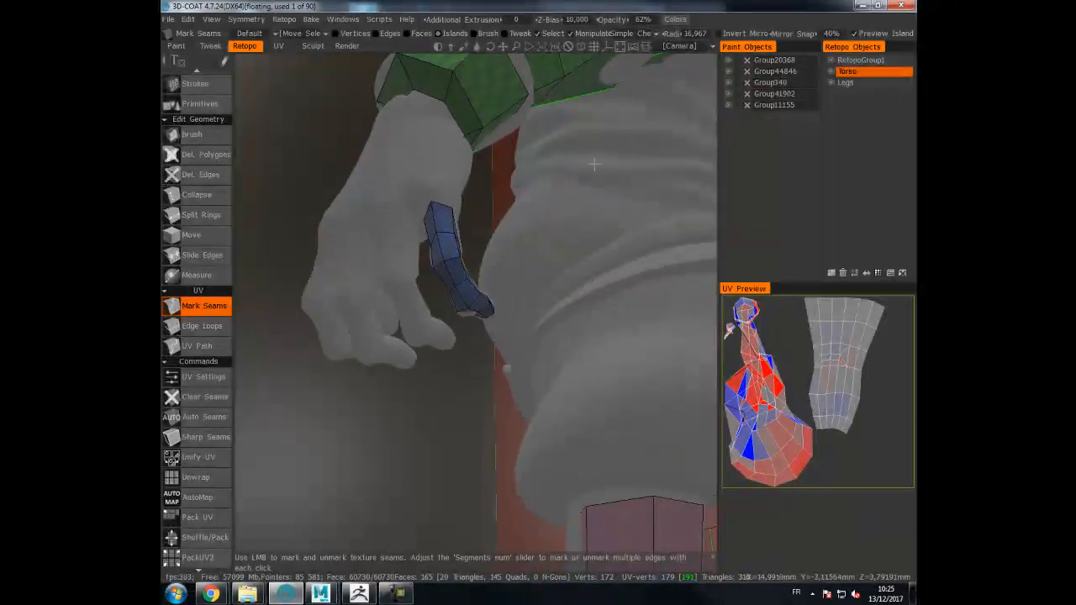
- Mark UV seams lengthwise along the little finger mesh
alt+drag(331, 154, 312, 173)
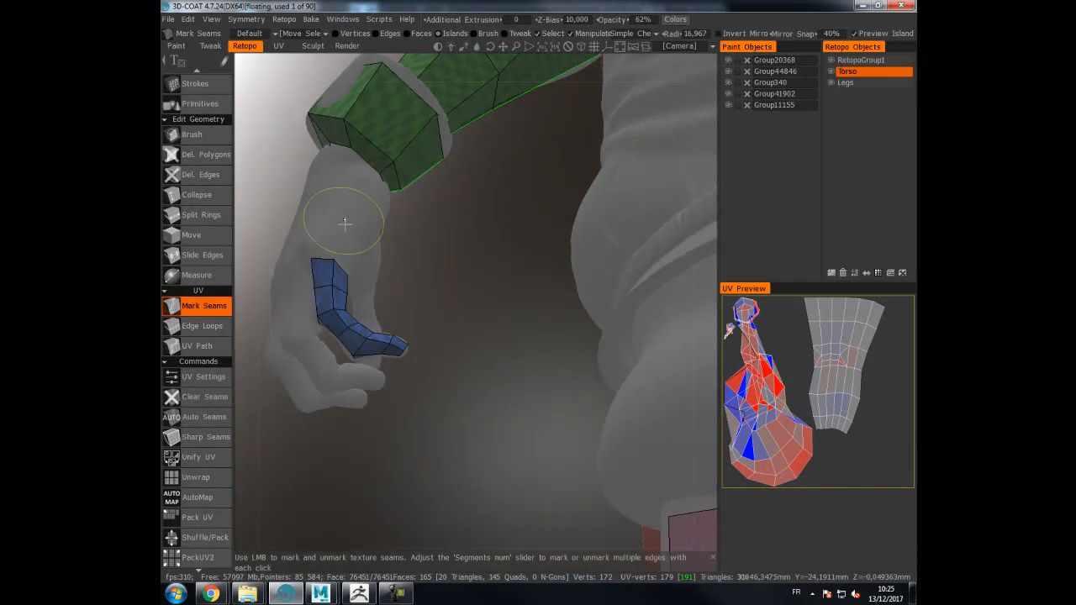
alt+drag(333, 279, 720, 348)
scroll(606, 403, up, 5)
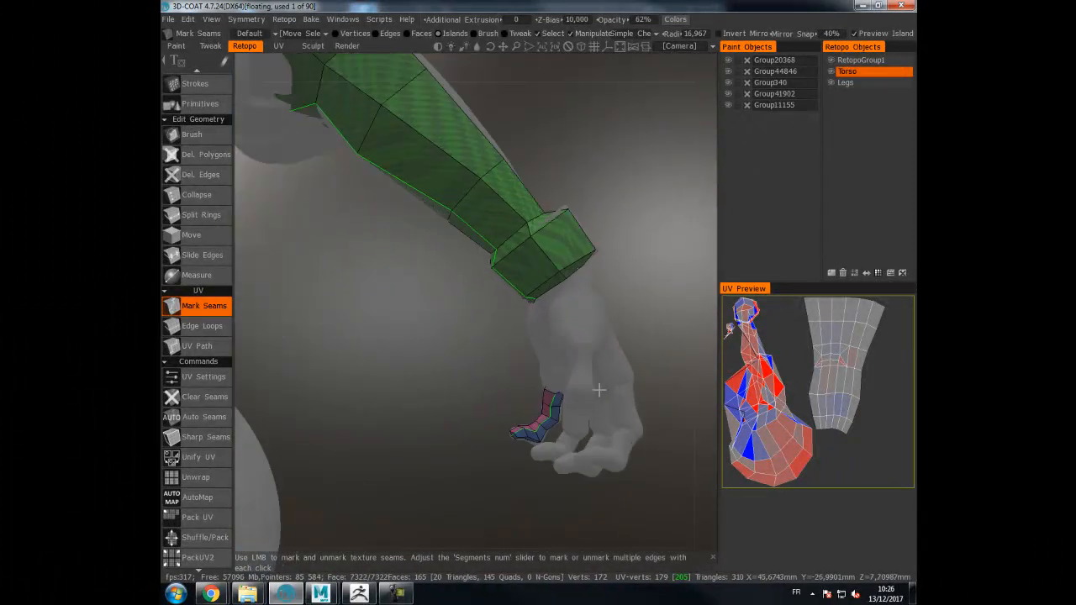
- Set the camera to rotate around the current pick point and bring the little finger into view
alt+drag(548, 462, 689, 57)
scroll(521, 408, down, 4)
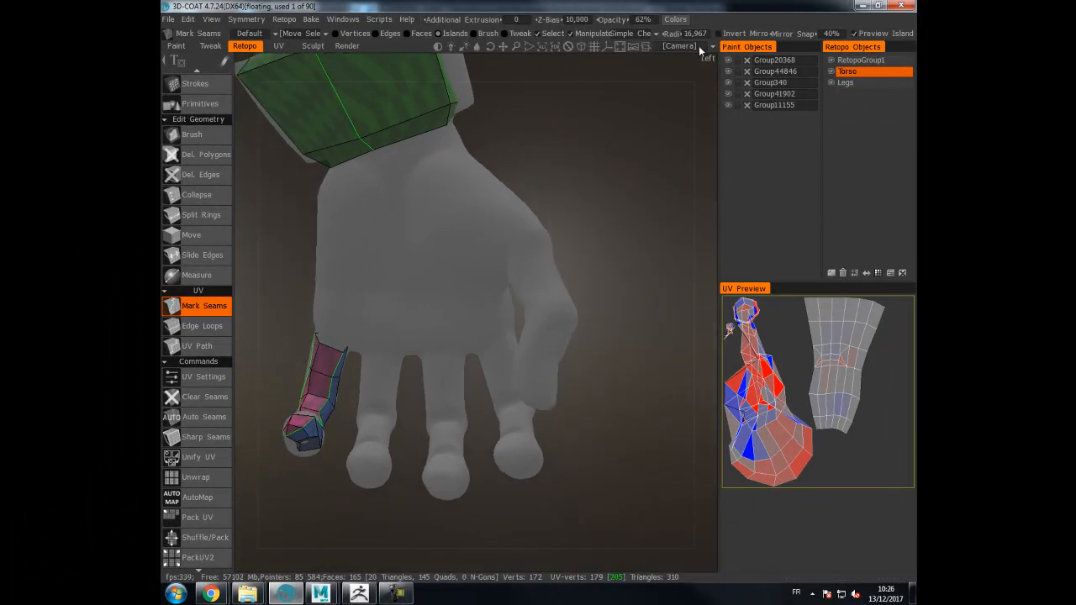
click(714, 47)
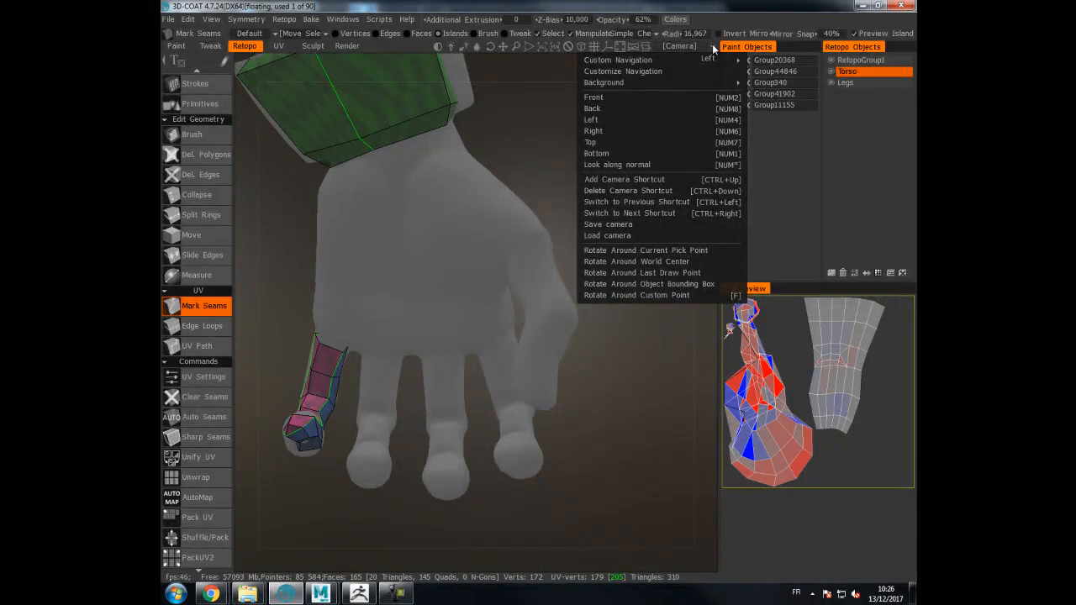
click(676, 252)
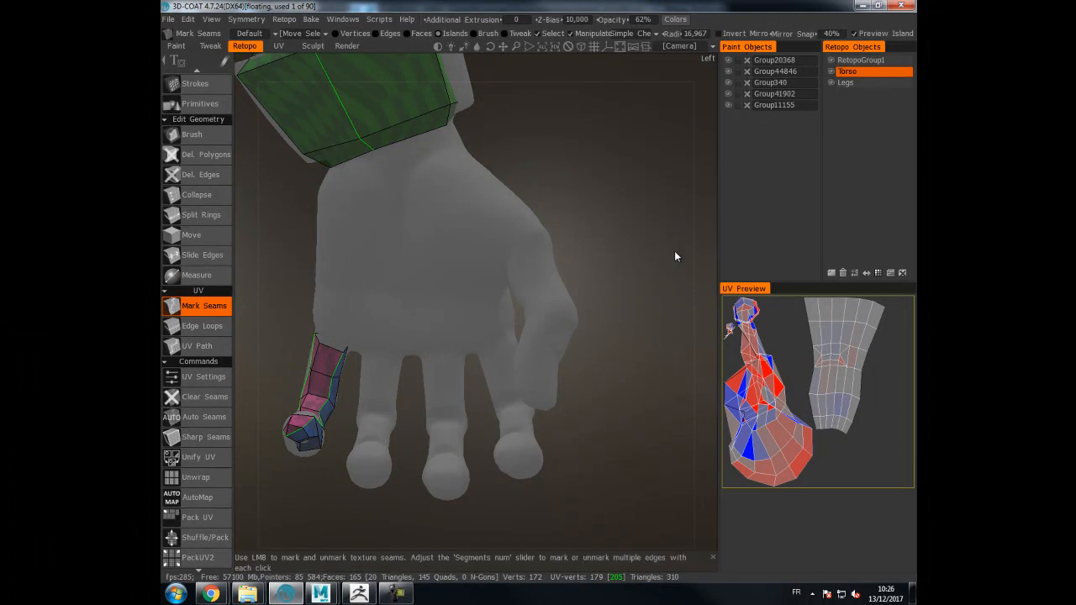
alt+drag(353, 355, 397, 312)
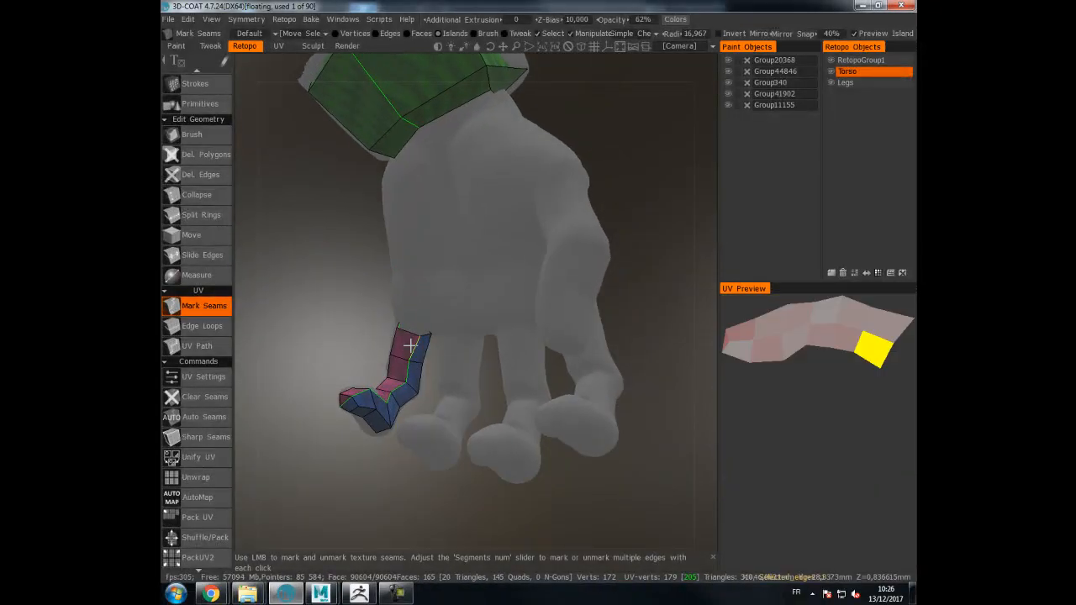
- Mark and unmark edges on the little finger to reroute its seams along the side and around the fingertip
click(364, 408)
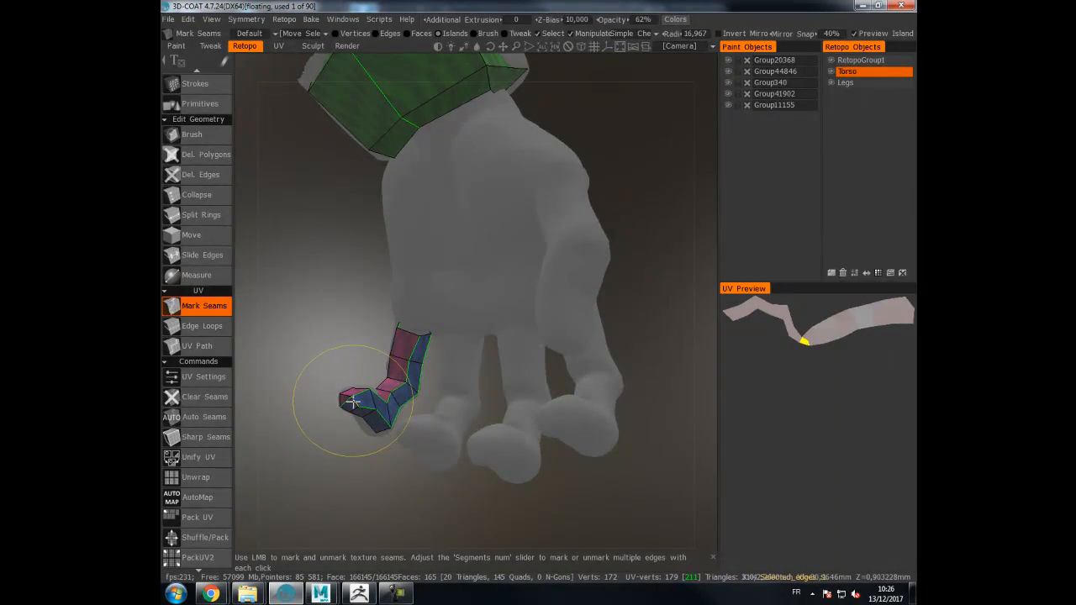
click(351, 401)
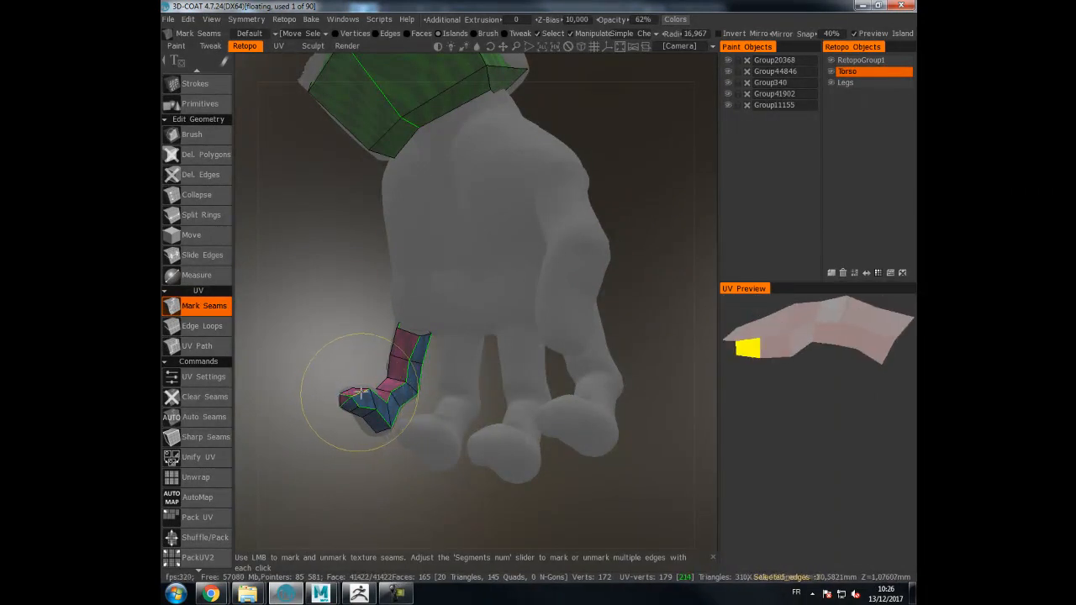
click(364, 393)
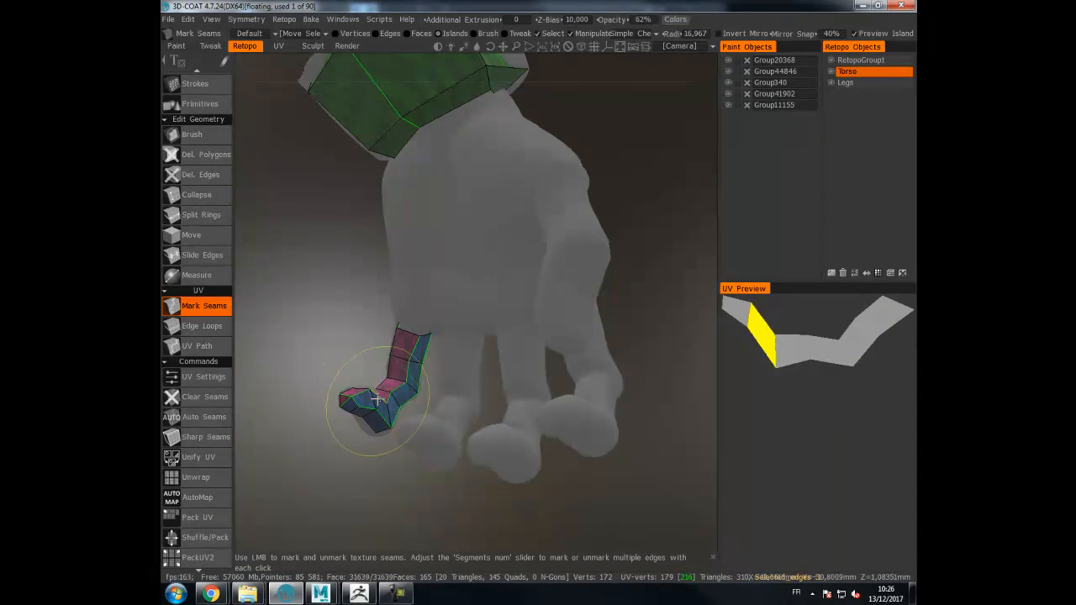
click(375, 400)
drag(324, 452, 434, 462)
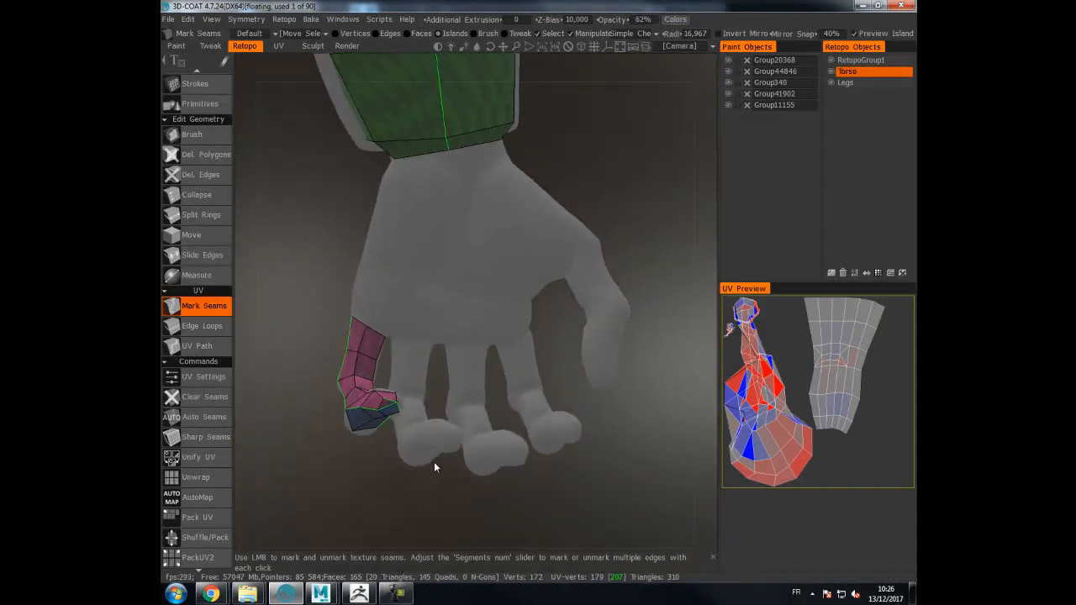
click(383, 407)
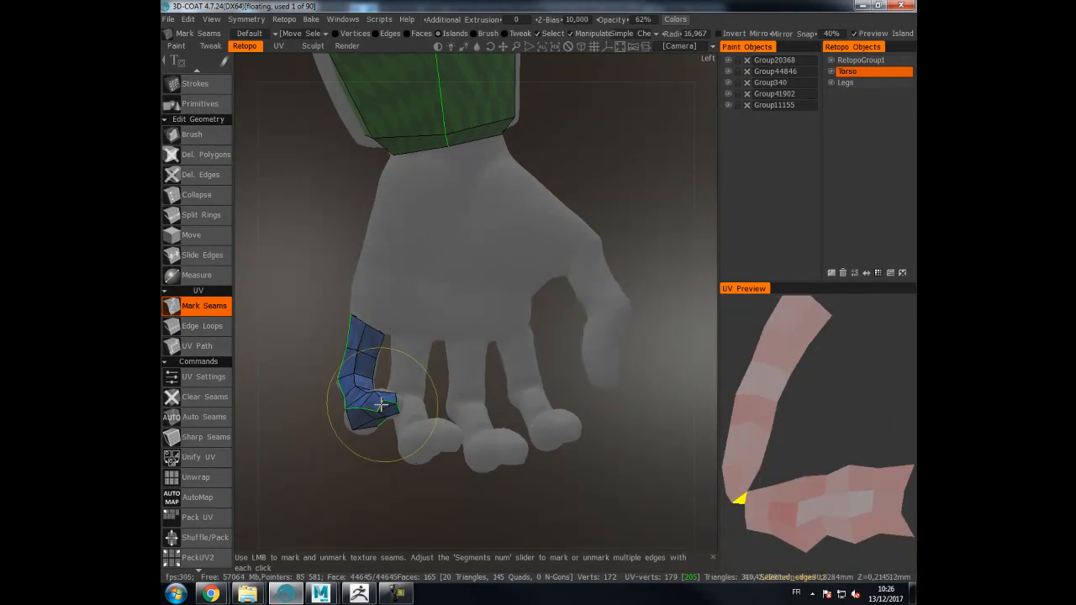
click(383, 408)
- Unwrap the UVs of the Torso retopo object with its new sleeve and finger seams
drag(455, 444, 417, 452)
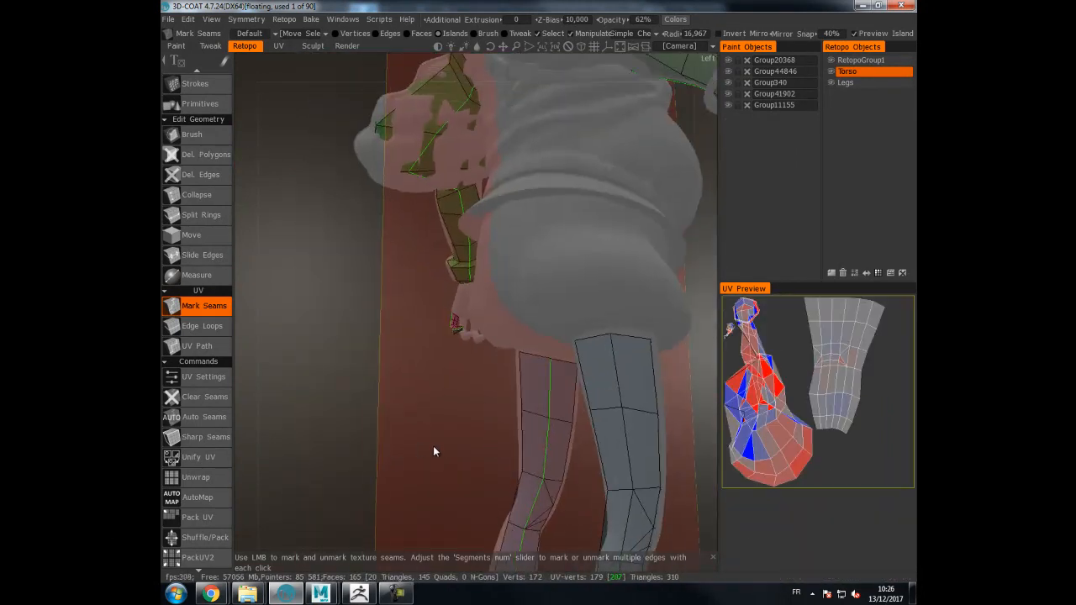
click(203, 480)
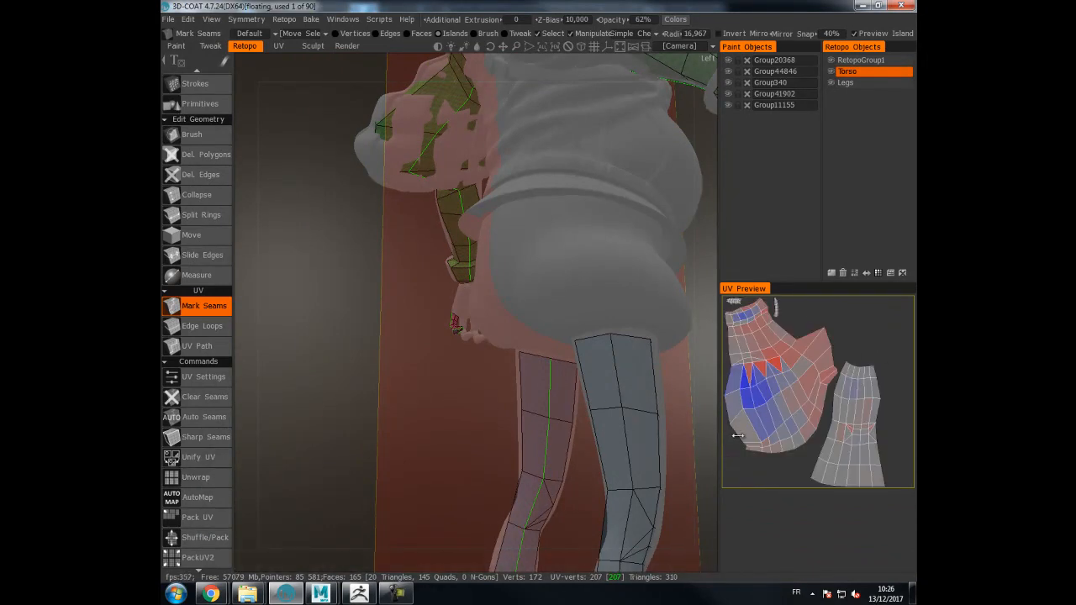
right_drag(625, 348, 430, 388)
drag(660, 384, 361, 353)
- Make the Legs retopo object active and hide every paint object except Group41902
click(848, 82)
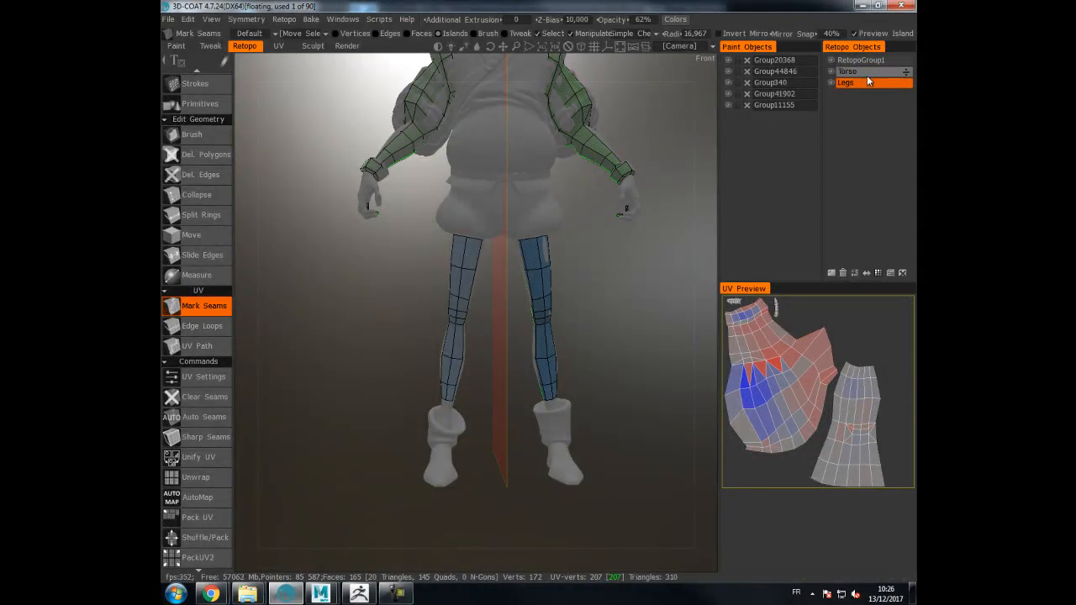
drag(639, 327, 567, 313)
scroll(635, 300, up, 6)
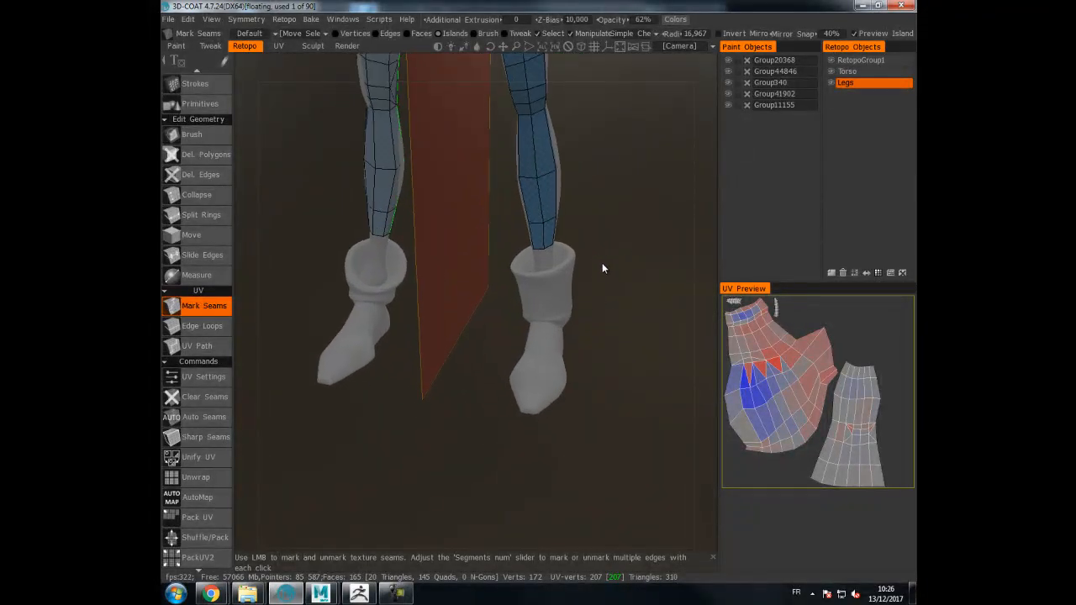
scroll(634, 244, down, 4)
drag(618, 238, 658, 202)
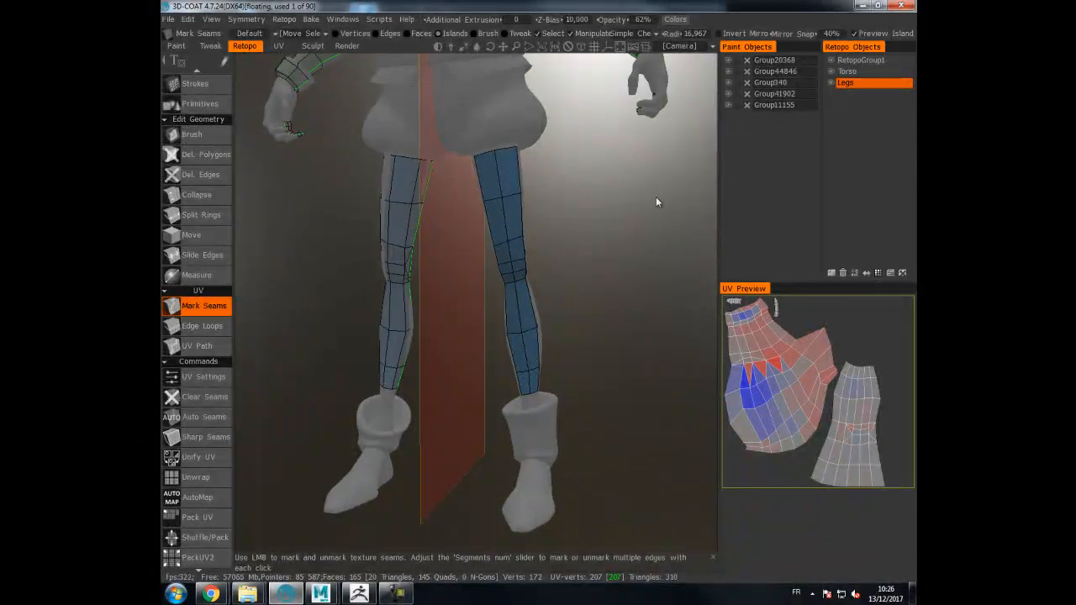
click(728, 72)
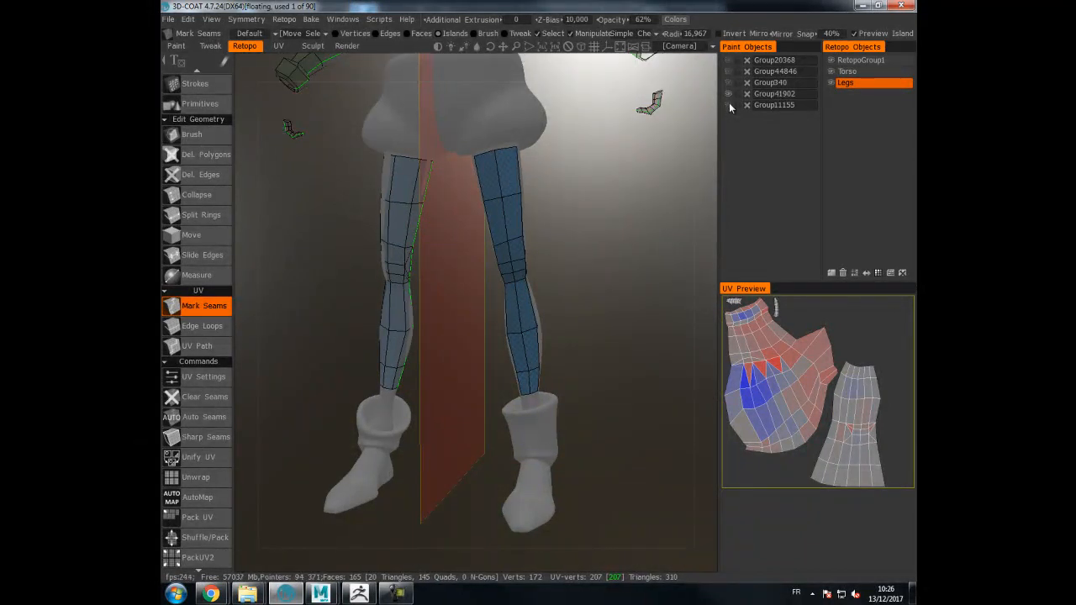
drag(683, 188, 581, 284)
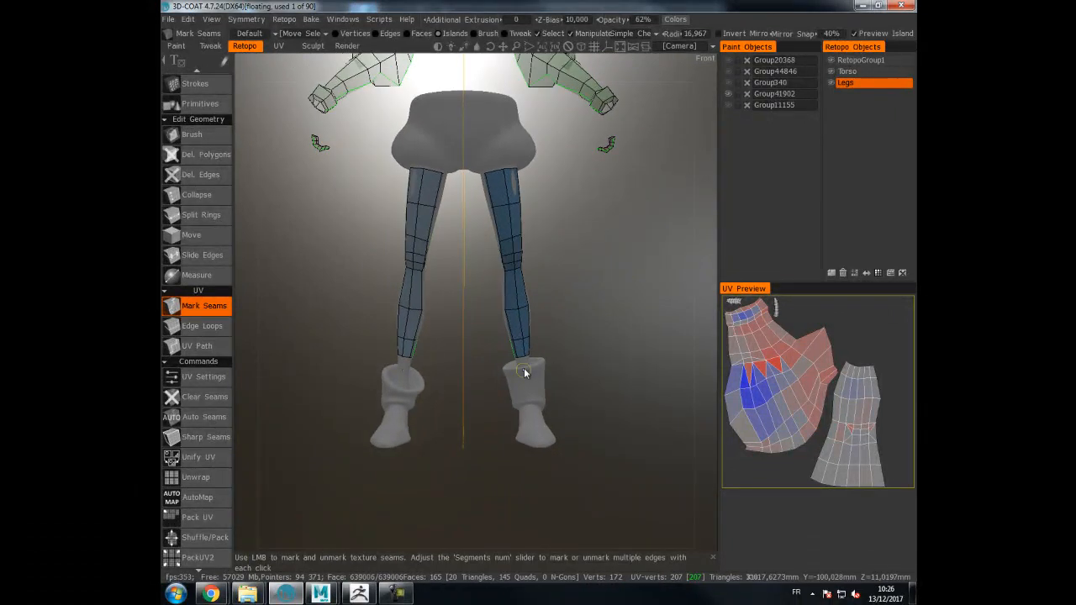
drag(533, 410, 571, 264)
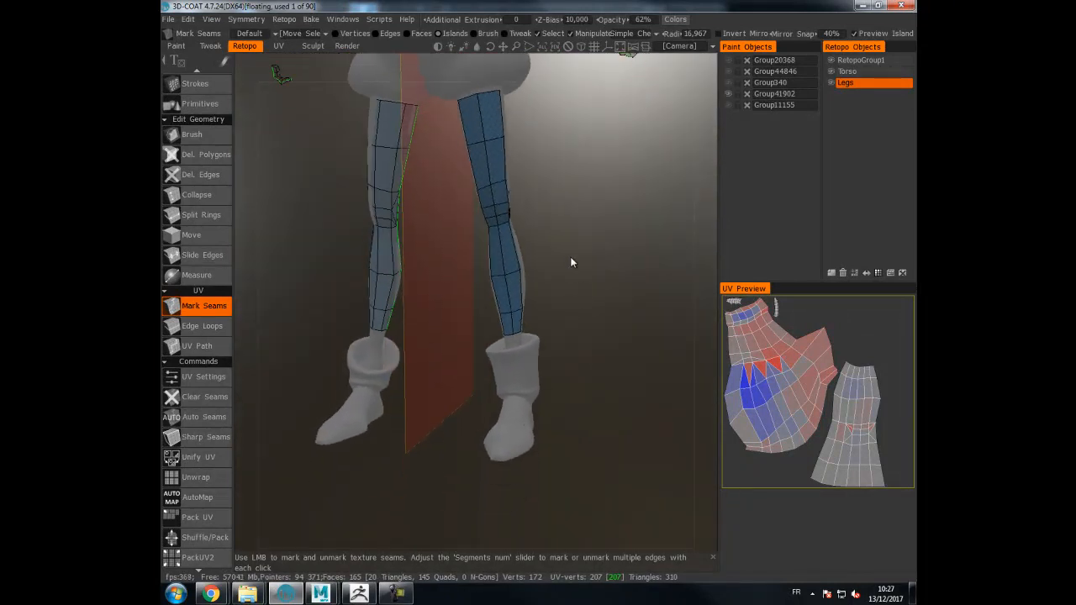
- Use the Brush to pull the vertices at the lower end of the leg mesh down inside the boot opening
click(198, 137)
right_drag(473, 214, 605, 283)
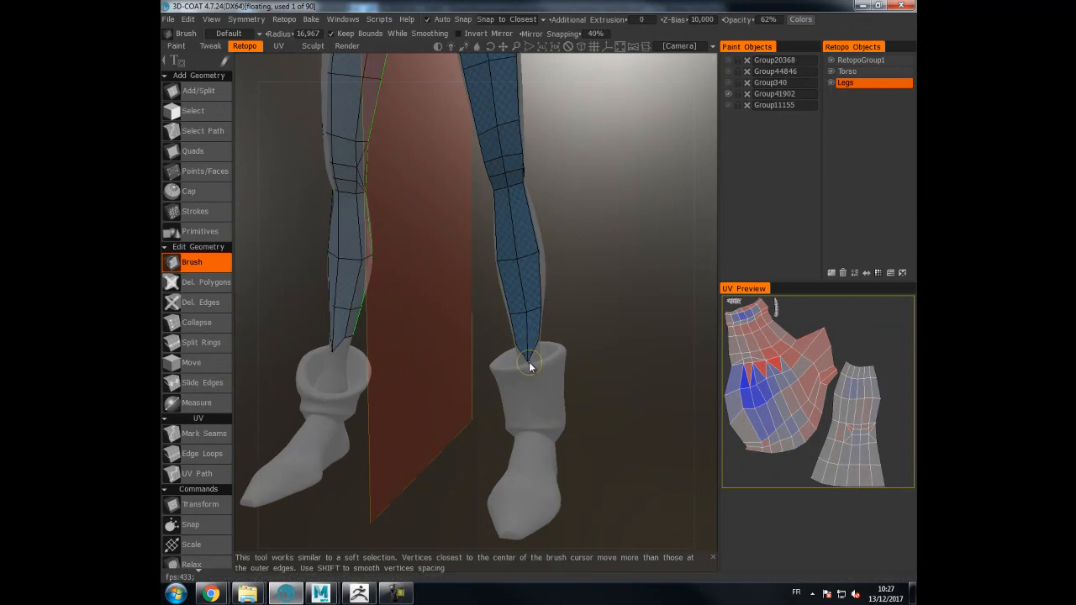
mouse_move(562, 331)
mouse_down()
mouse_move(530, 336)
mouse_move(514, 379)
mouse_move(526, 336)
mouse_move(493, 353)
mouse_move(535, 326)
mouse_move(444, 329)
mouse_move(549, 340)
mouse_move(469, 344)
mouse_move(559, 324)
mouse_up()
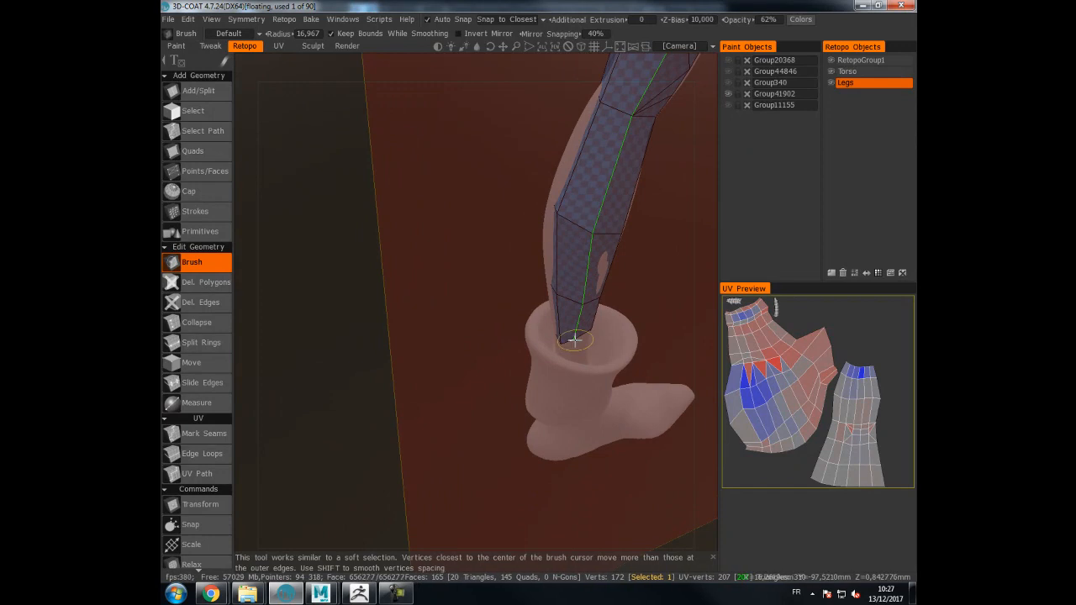
drag(575, 359, 507, 308)
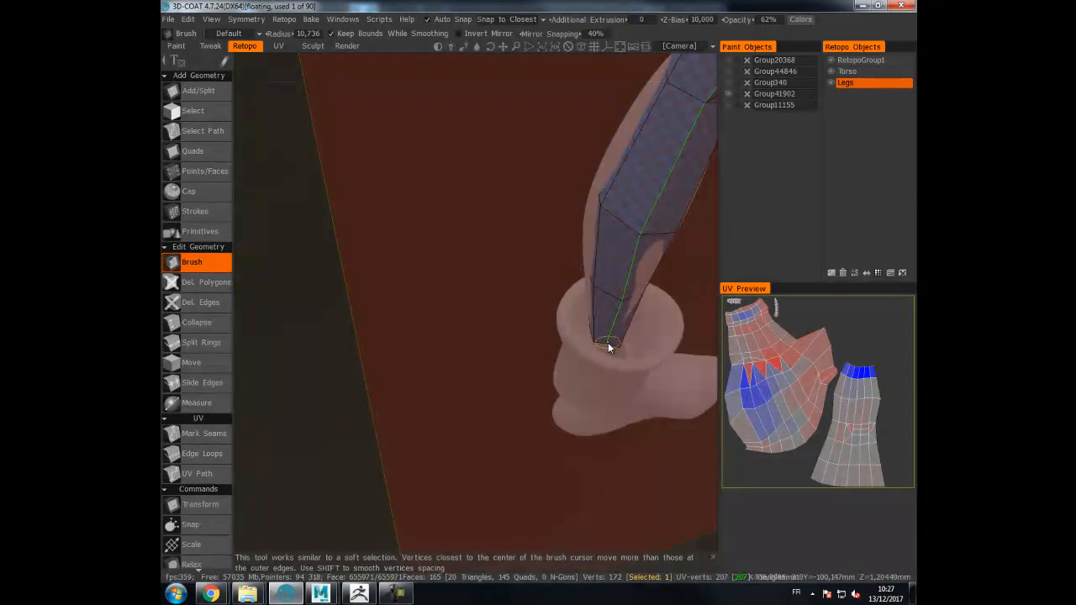
alt+drag(607, 357, 518, 332)
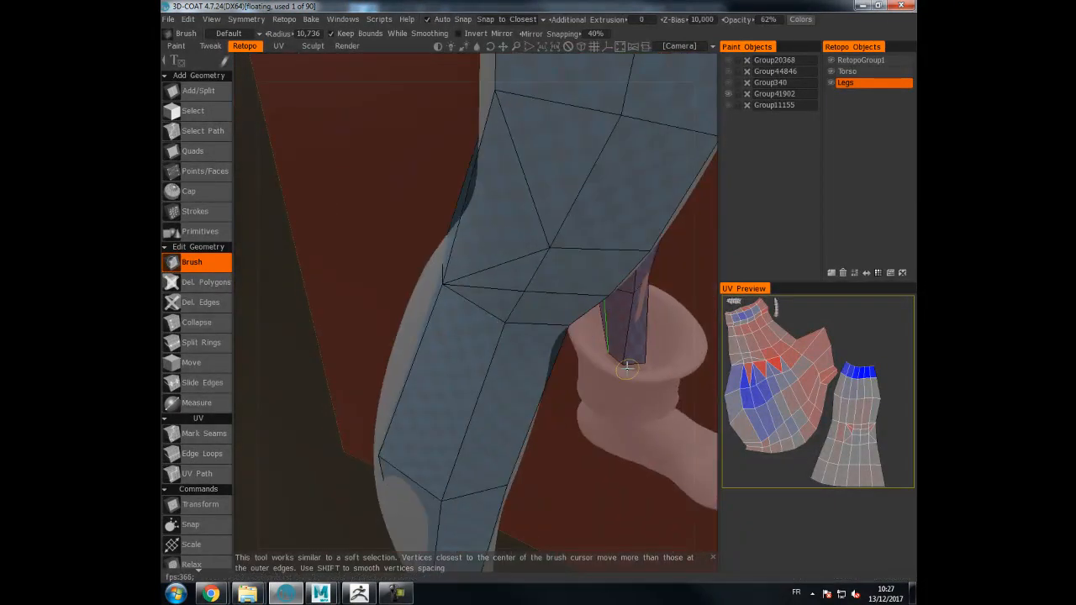
alt+drag(629, 375, 589, 360)
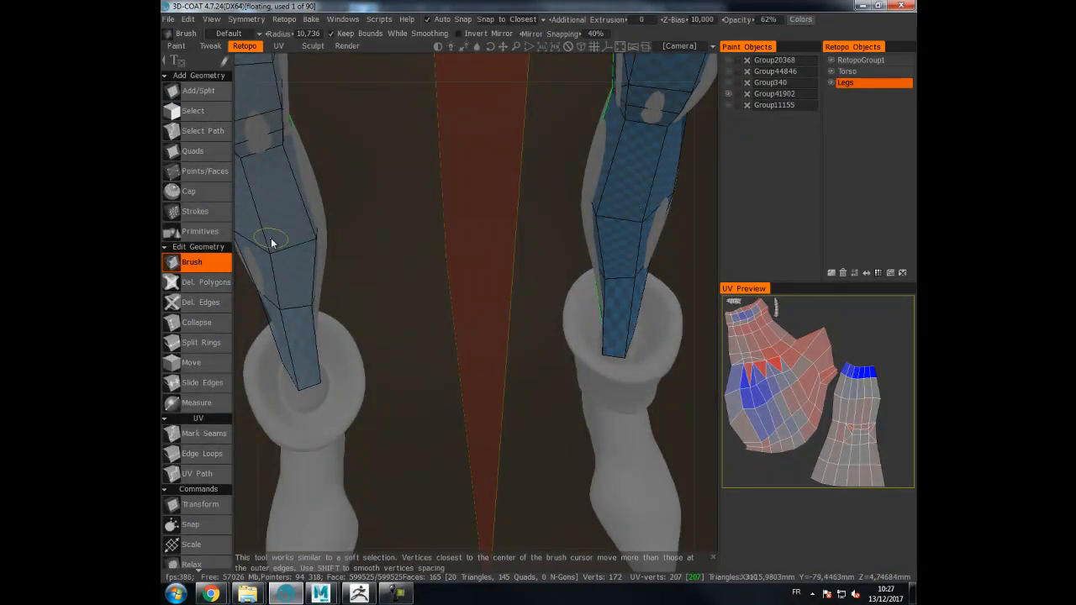
- Split the lowest ring of the leg mesh with a new edge loop just above the ankle end
click(202, 343)
click(619, 340)
drag(619, 344, 367, 299)
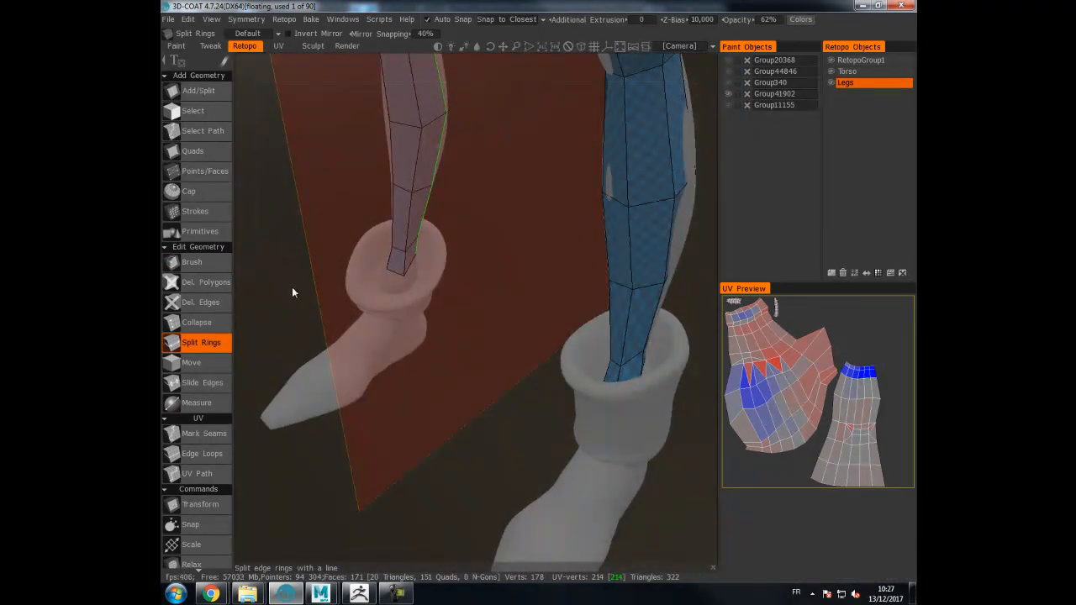
- Reshape the ankle-end vertices of the leg mesh around the new loop with the Brush and check both legs from several angles
click(212, 265)
mouse_move(630, 336)
mouse_down()
mouse_move(599, 348)
mouse_move(597, 368)
mouse_move(512, 340)
mouse_move(434, 342)
mouse_move(625, 352)
mouse_move(639, 255)
mouse_move(622, 341)
mouse_move(611, 346)
mouse_up()
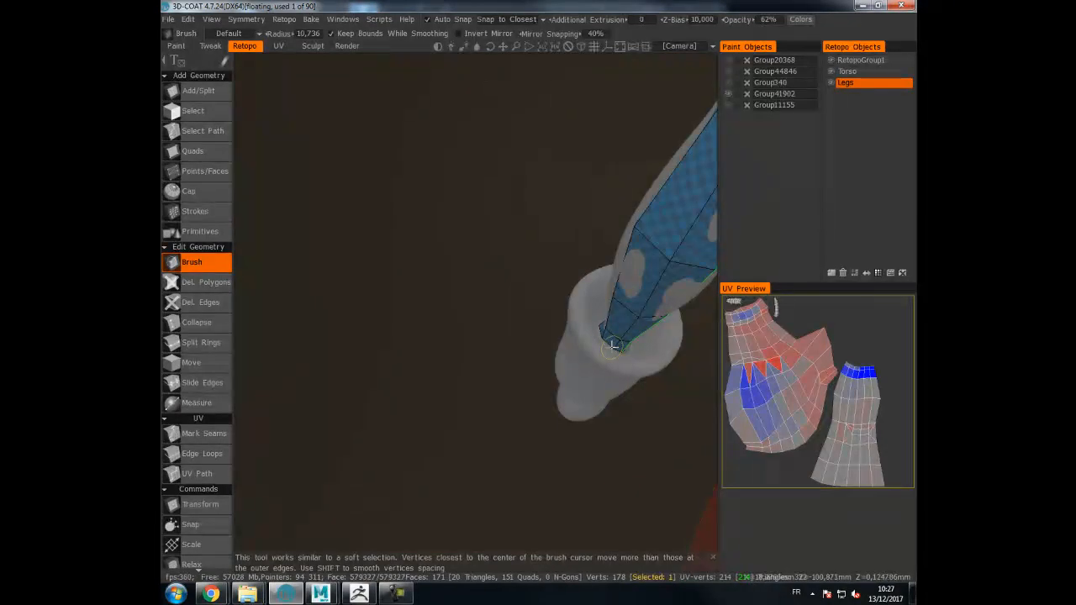
alt+drag(443, 346, 611, 363)
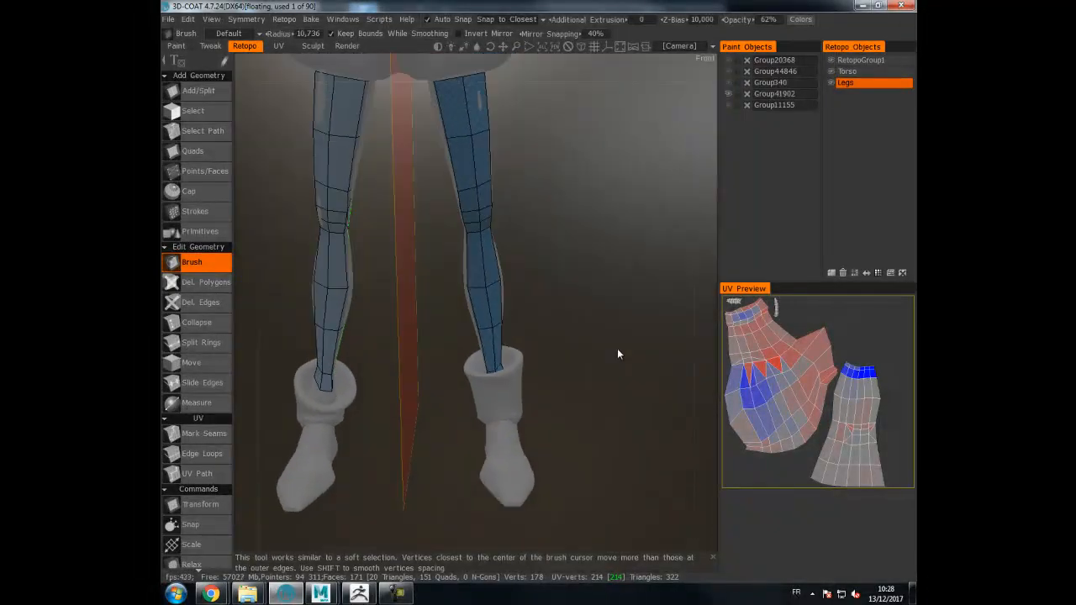
alt+right_drag(611, 364, 512, 384)
alt+drag(527, 410, 591, 357)
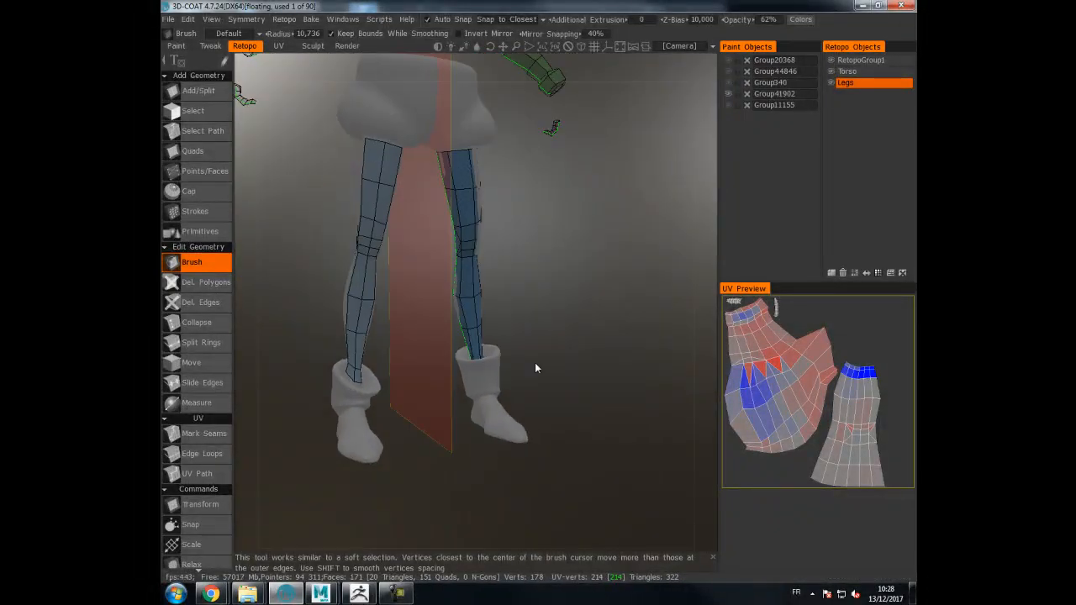
mouse_move(495, 382)
alt+mouse_down()
mouse_move(552, 373)
mouse_move(555, 423)
mouse_move(504, 445)
mouse_move(487, 370)
mouse_move(505, 360)
mouse_move(485, 370)
alt+mouse_up()
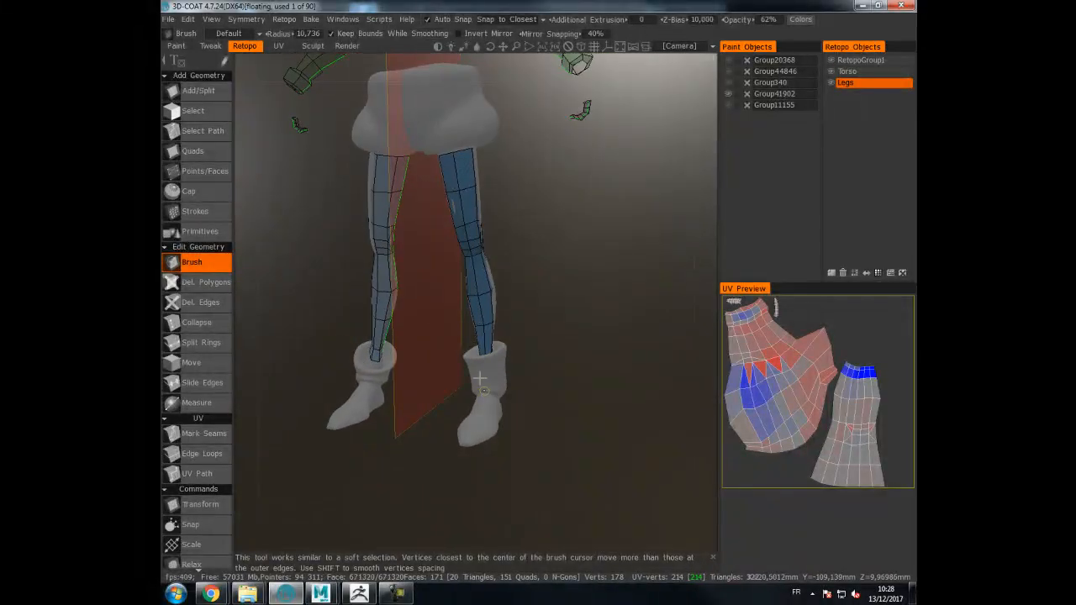
alt+middle_drag(522, 370, 557, 427)
alt+drag(557, 427, 669, 249)
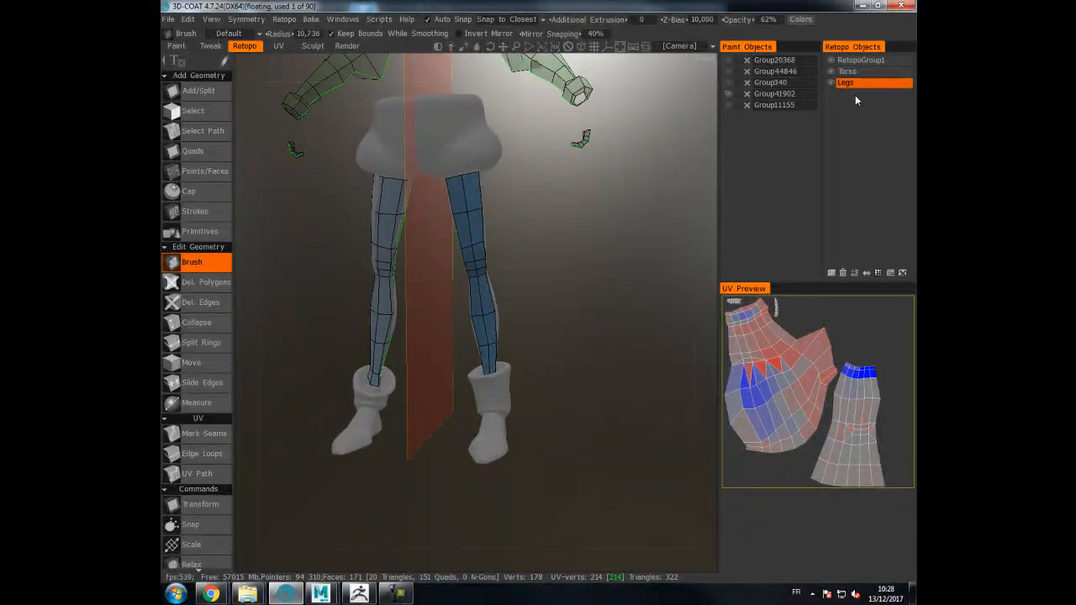
- Add a new retopo object and name it BootTop
click(832, 273)
double_click(852, 92)
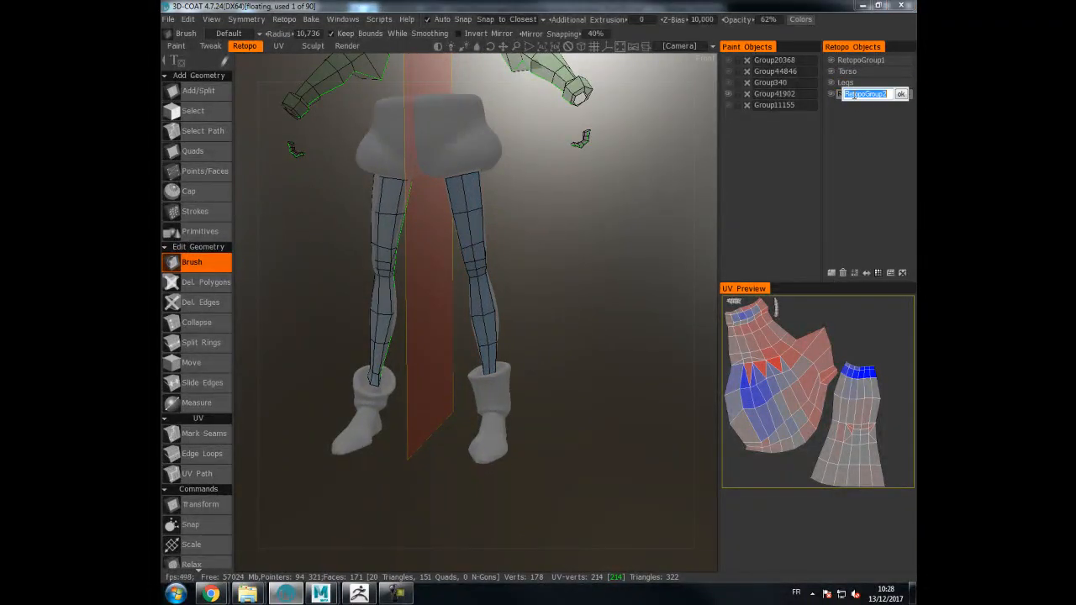
text(Top)
key(Return)
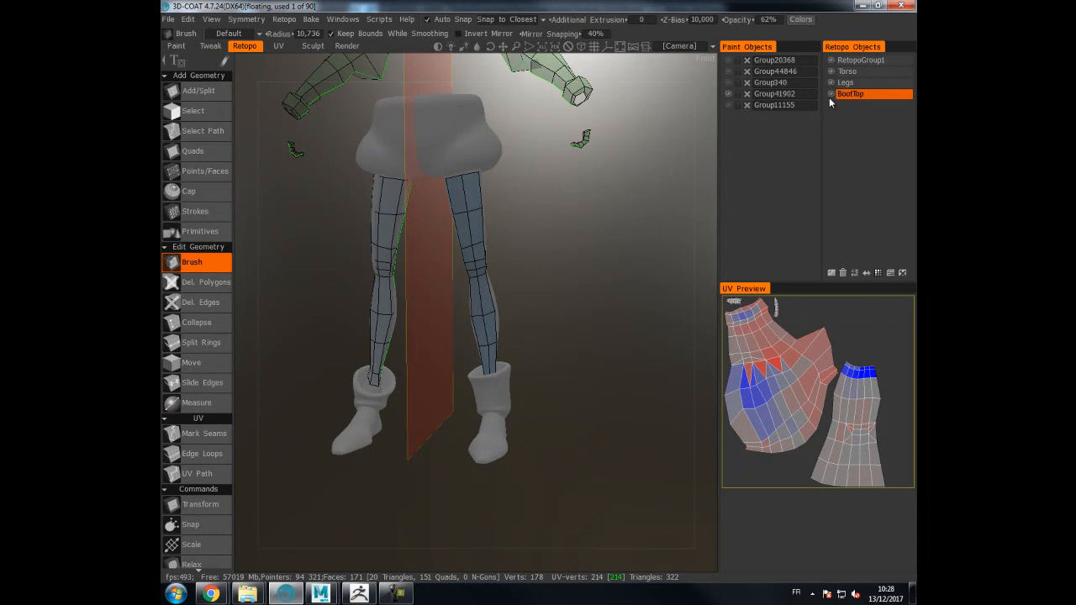
- Bring the boots into close view and hide the Legs and Torso retopo objects
middle_drag(570, 331, 614, 267)
scroll(613, 267, up, 1)
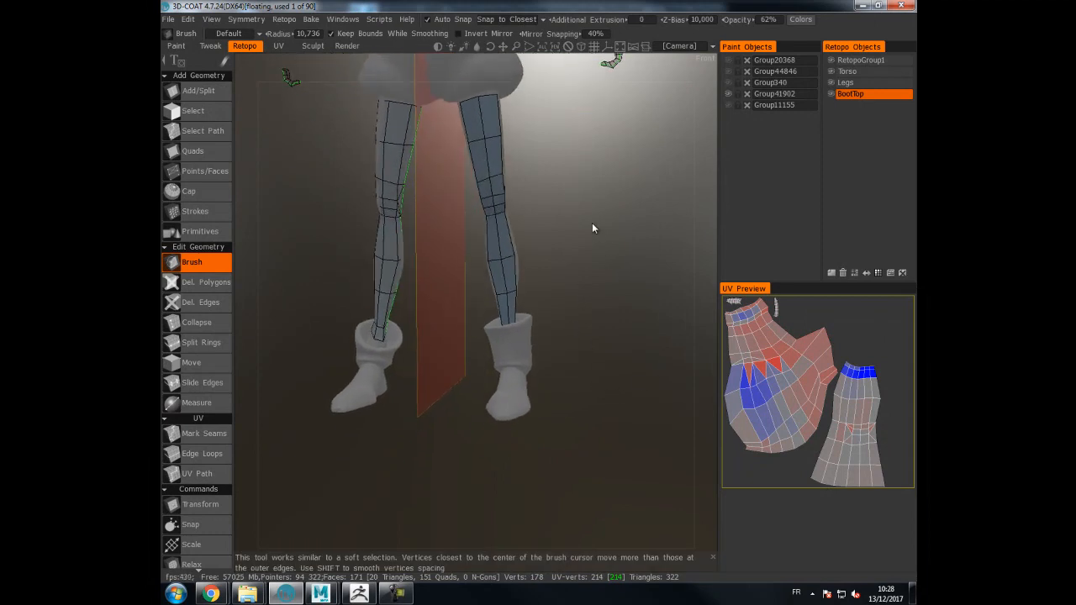
drag(595, 241, 598, 249)
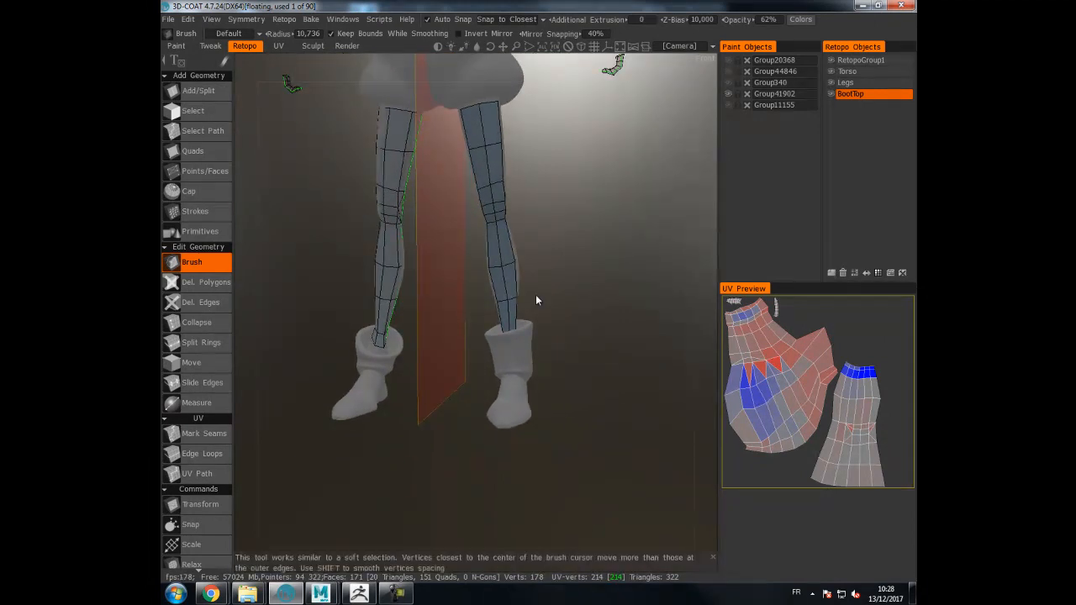
middle_drag(538, 307, 527, 237)
right_drag(527, 238, 578, 215)
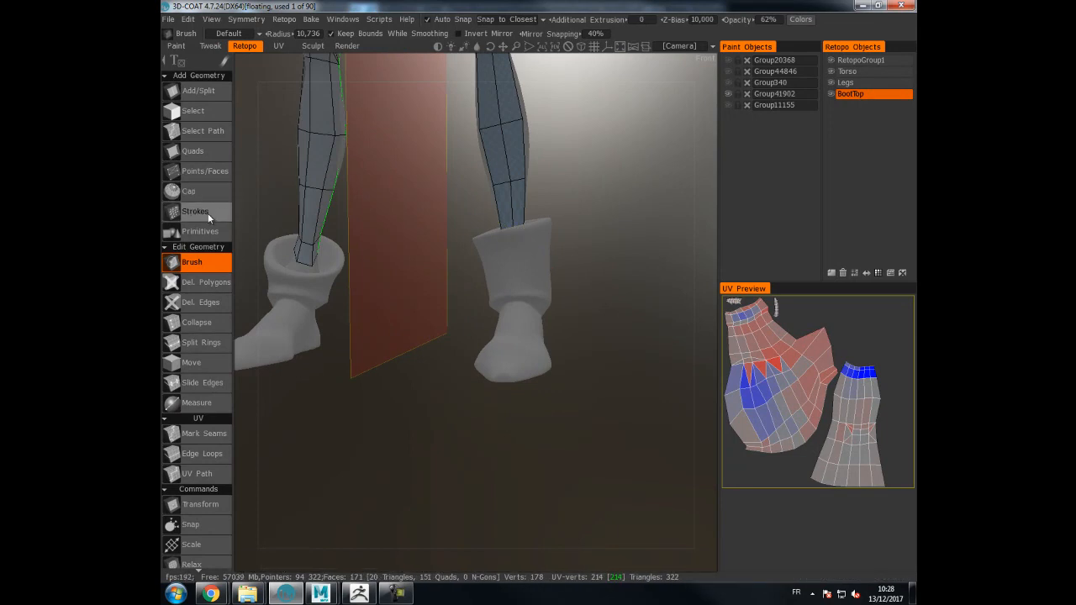
mouse_move(563, 211)
mouse_down()
mouse_move(590, 273)
mouse_move(498, 250)
mouse_up()
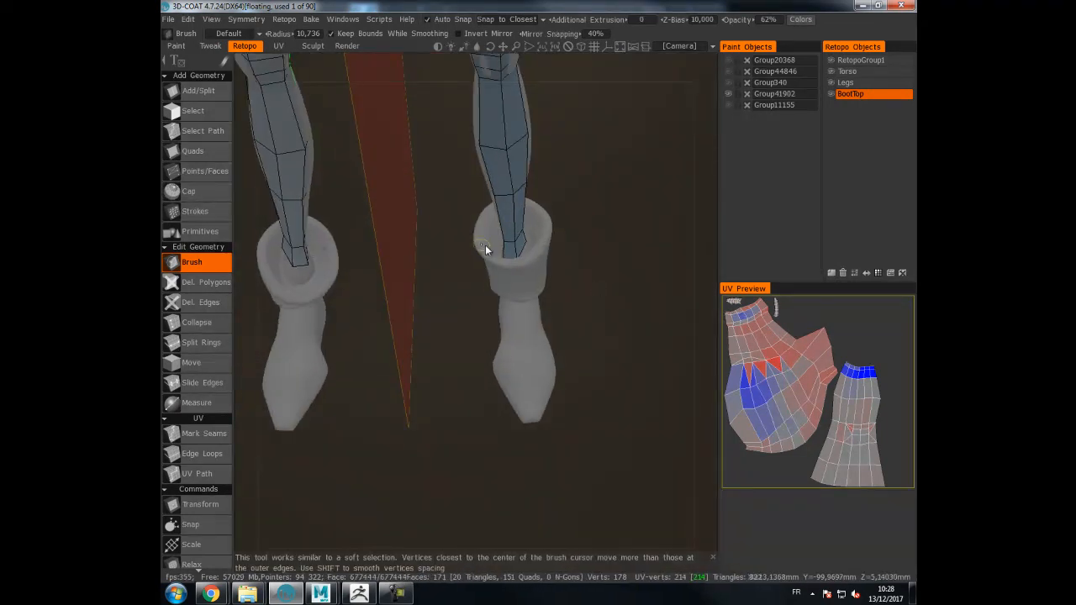
click(202, 212)
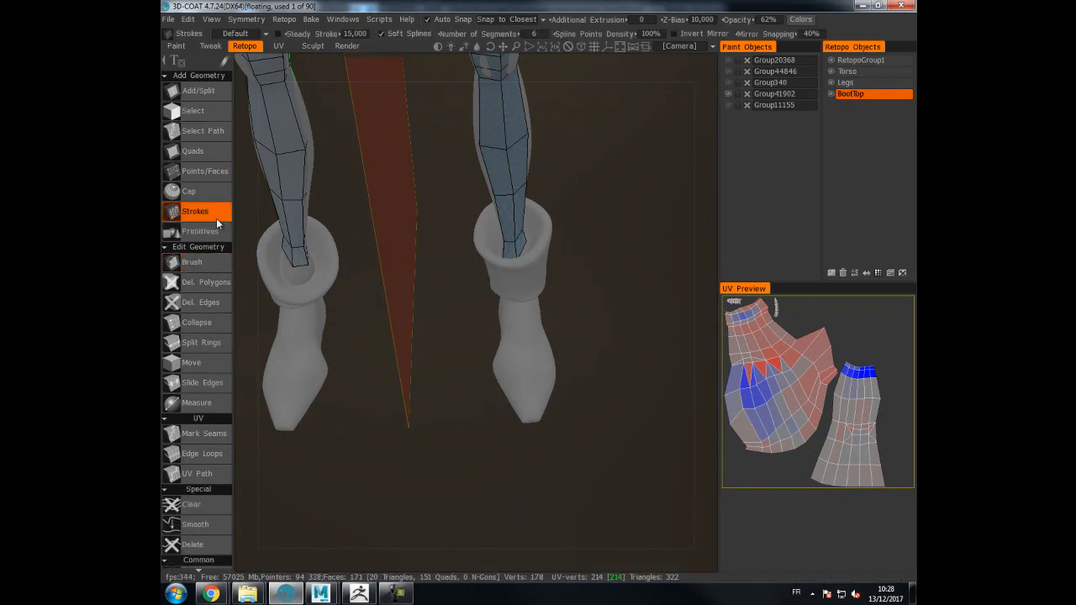
click(831, 82)
click(831, 71)
drag(622, 210, 609, 110)
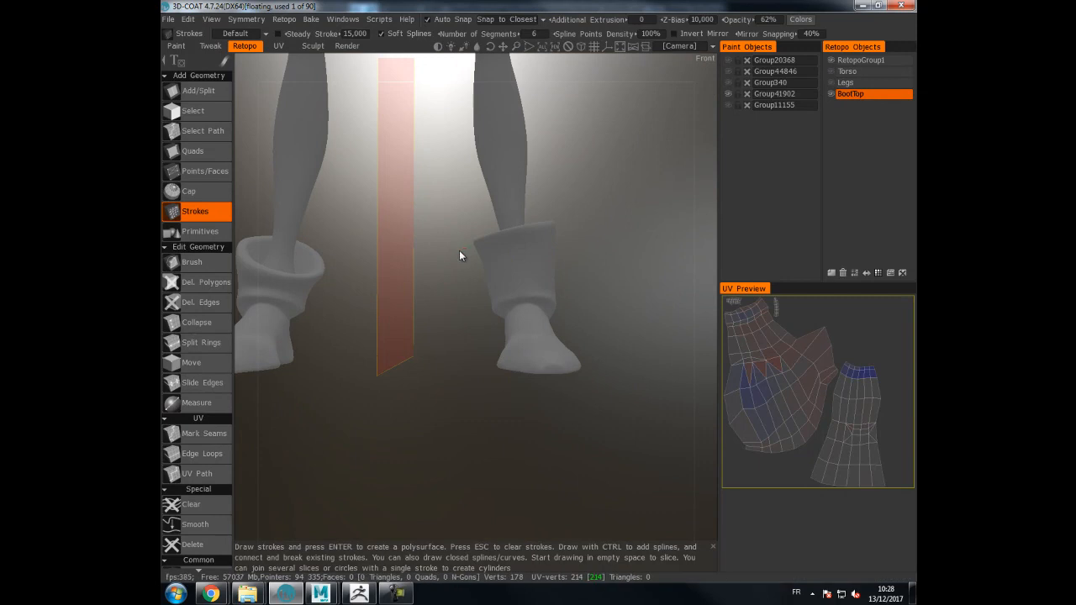
drag(587, 222, 588, 221)
alt+drag(591, 118, 602, 234)
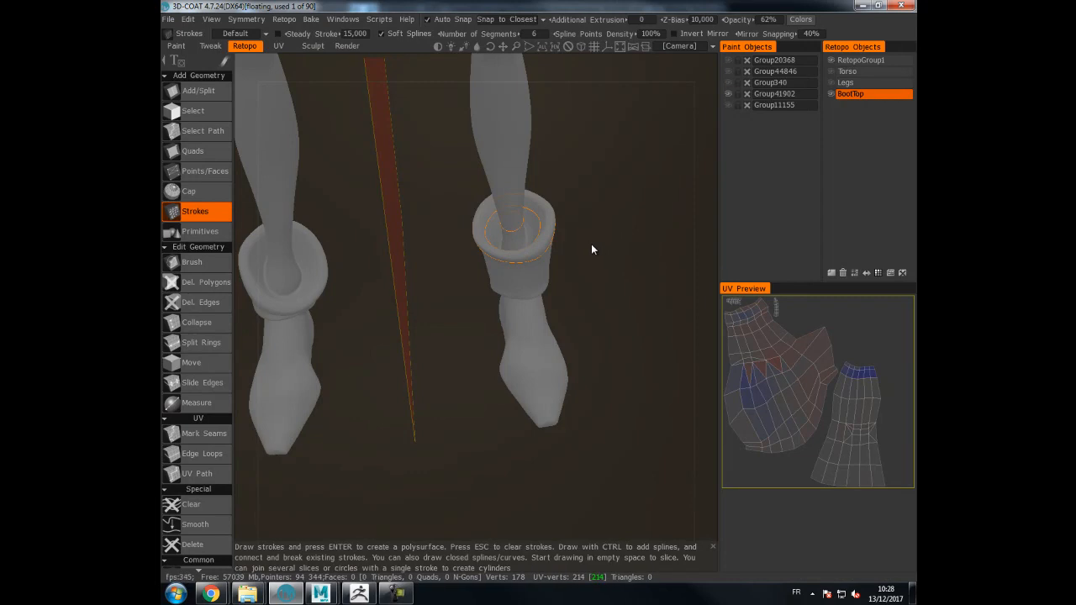
key(Escape)
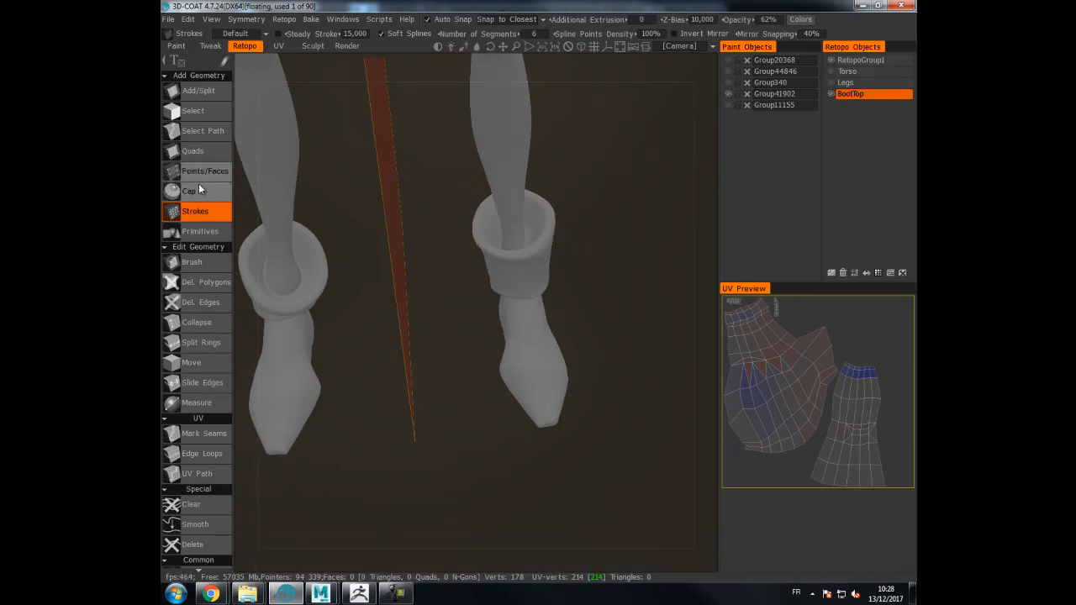
- With Points/Faces, place points along the boot cuff's upper and lower edges and build quads across its front and outer side
click(211, 173)
mouse_move(606, 197)
alt+mouse_down()
mouse_move(581, 199)
mouse_move(536, 248)
alt+mouse_up()
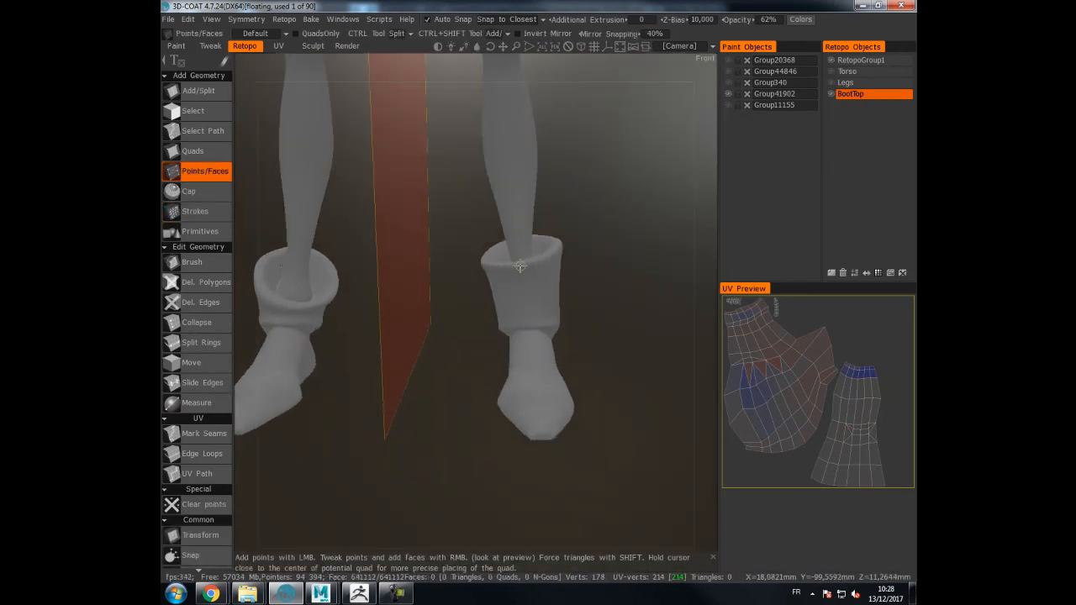
click(527, 325)
alt+drag(567, 296, 635, 243)
right_click(559, 279)
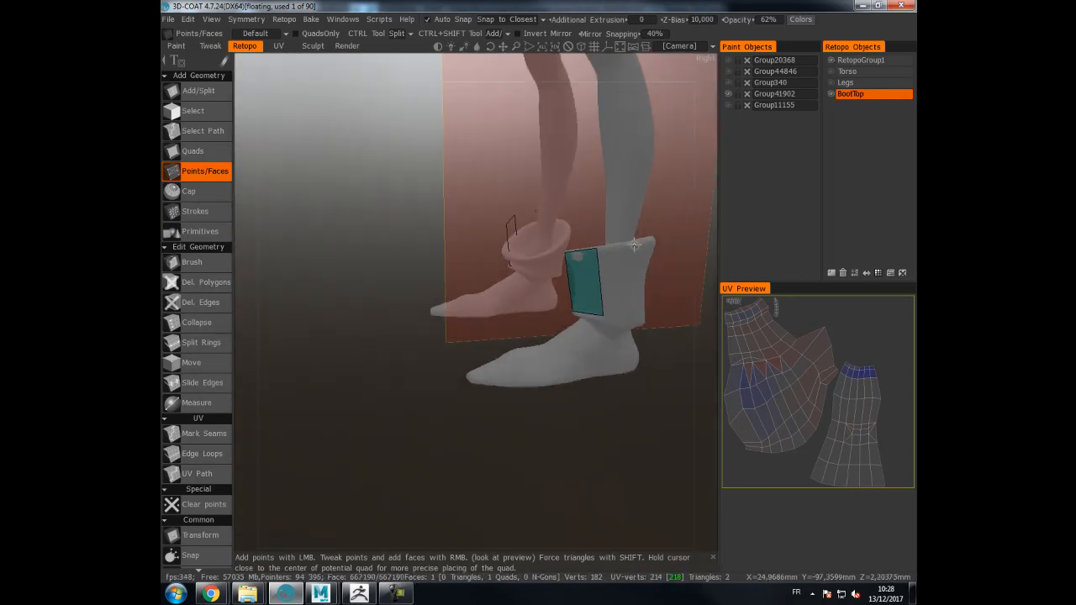
click(638, 320)
right_click(626, 310)
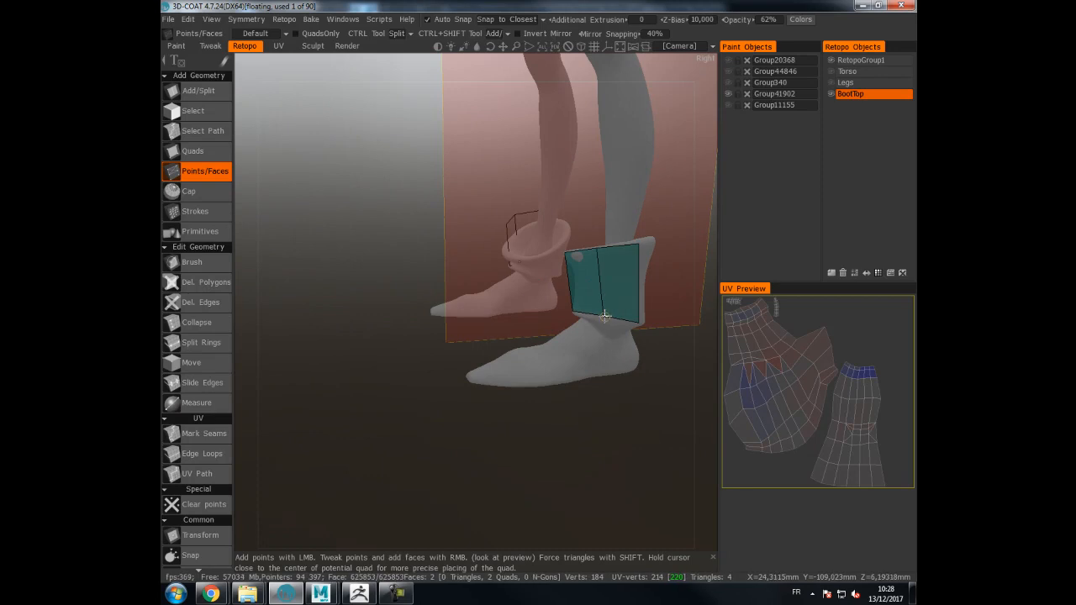
- Continue placing points and building quads around the back and inner side of the boot cuff until the ring closes
alt+drag(622, 262, 458, 225)
right_click(548, 291)
click(576, 280)
right_click(562, 228)
alt+drag(562, 228, 517, 208)
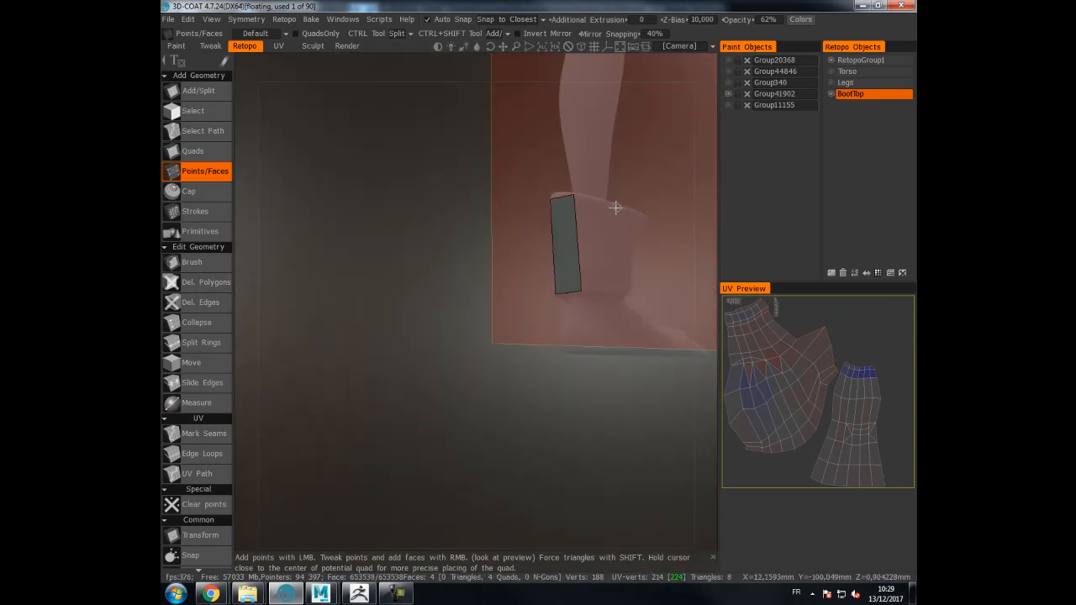
right_click(594, 238)
alt+drag(594, 238, 438, 255)
click(624, 204)
click(636, 284)
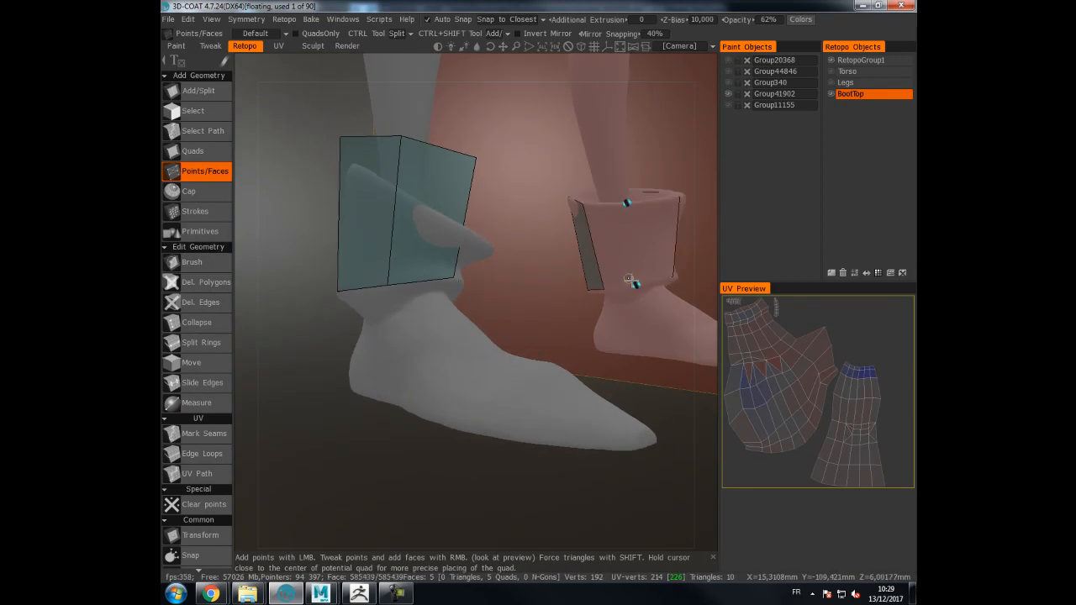
right_click(611, 232)
right_click(660, 220)
- Split the boot cuff's quad ring with a horizontal edge loop at mid-height and check it from all sides
alt+drag(661, 220, 603, 217)
mouse_move(691, 206)
alt+mouse_down()
mouse_move(722, 190)
mouse_move(698, 196)
alt+mouse_up()
click(216, 343)
click(577, 233)
alt+drag(530, 332, 296, 349)
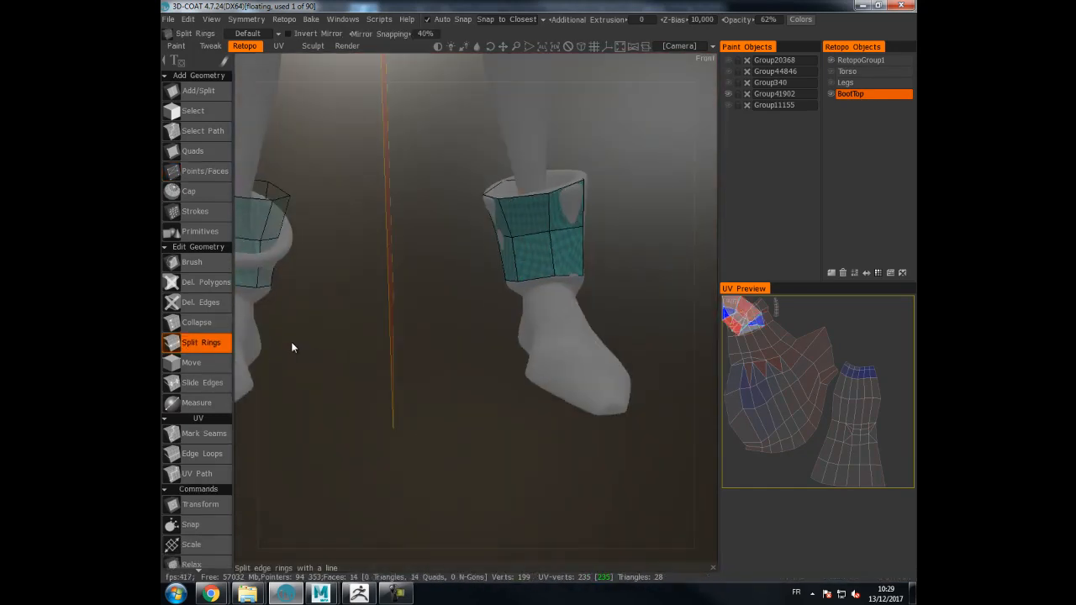
alt+drag(452, 274, 632, 236)
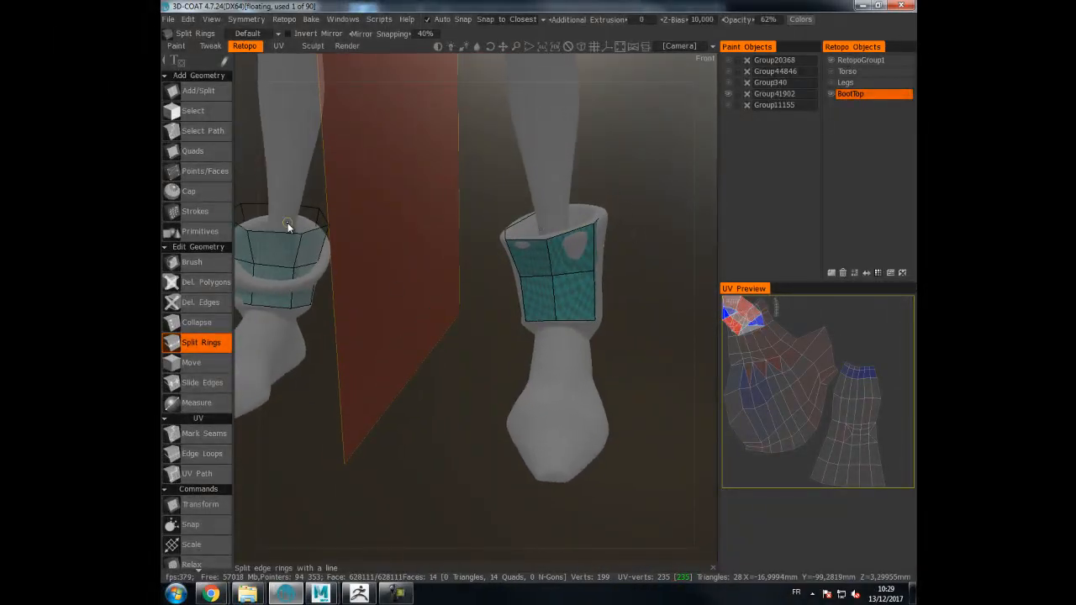
alt+drag(461, 246, 237, 305)
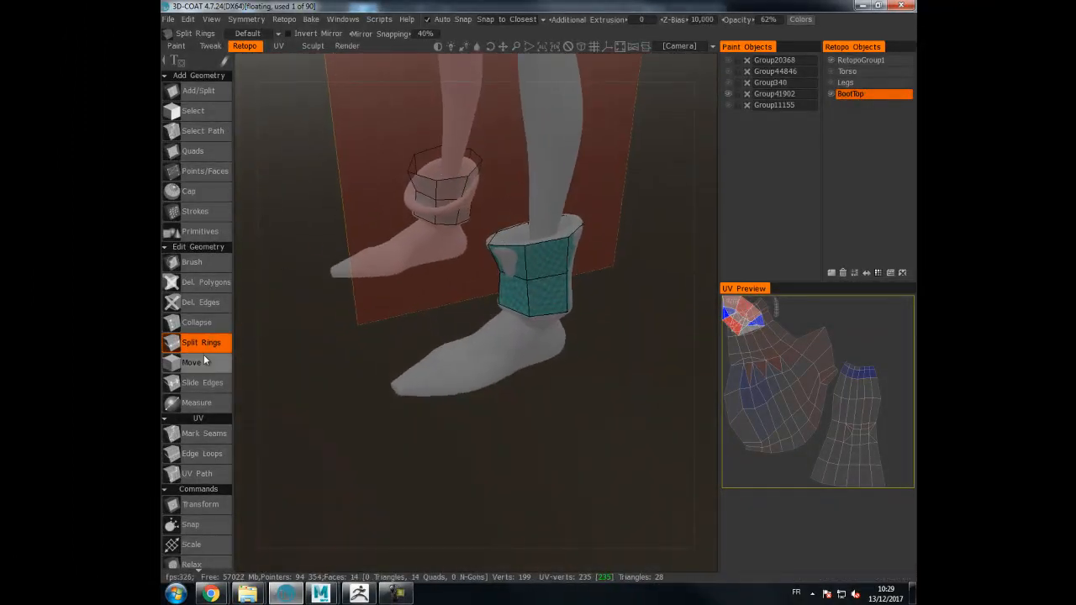
- Split the boot cuff with two more vertical edge loops and even out the vertical edge spacing with Slide Edges
click(550, 281)
alt+drag(550, 281, 459, 277)
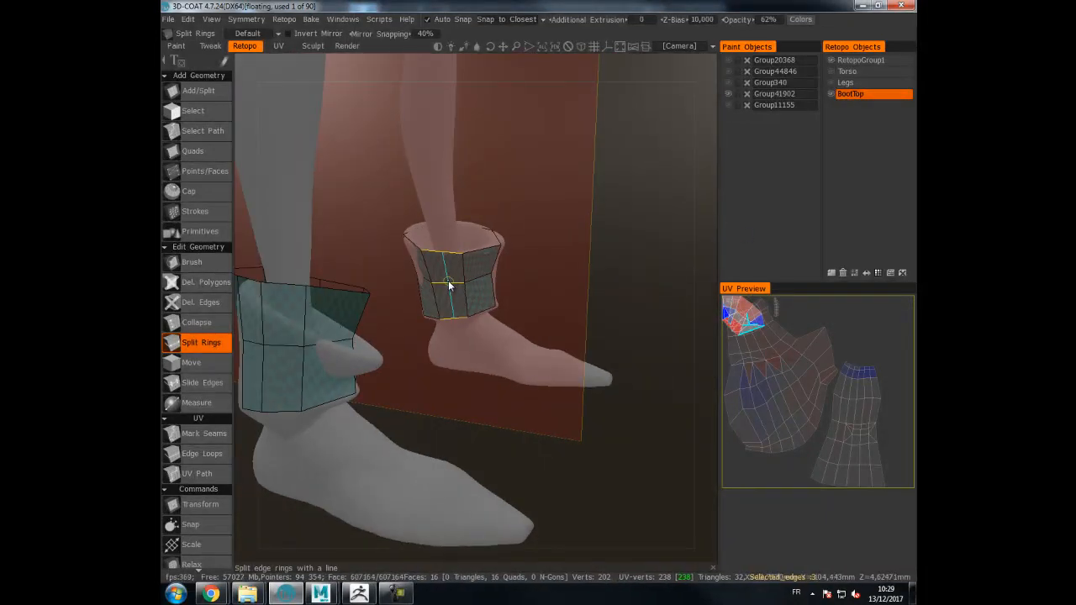
click(201, 383)
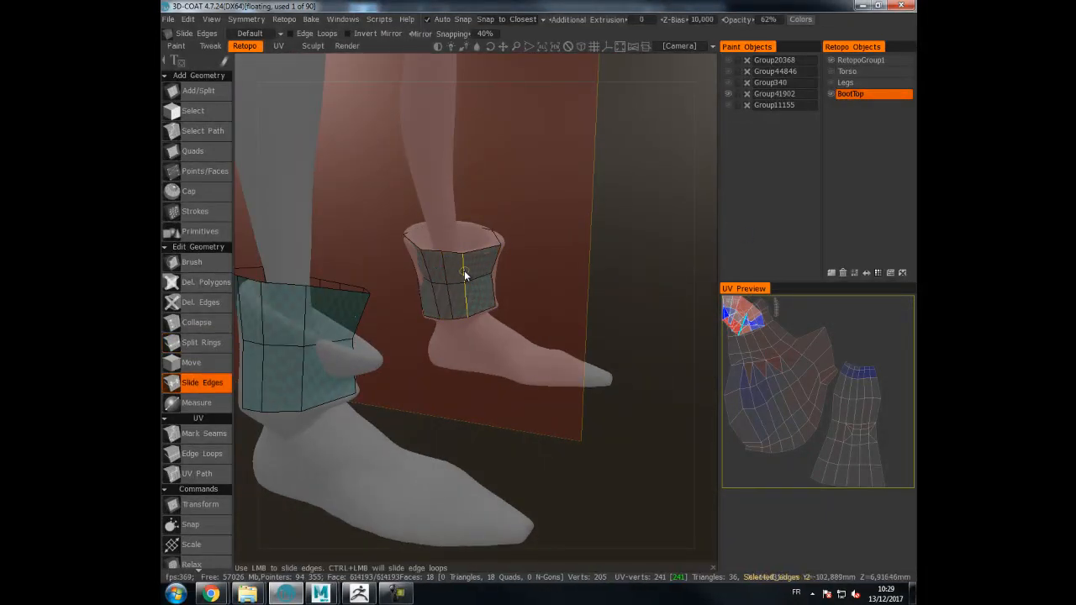
mouse_move(474, 270)
alt+mouse_down()
mouse_move(486, 284)
mouse_move(493, 270)
alt+mouse_up()
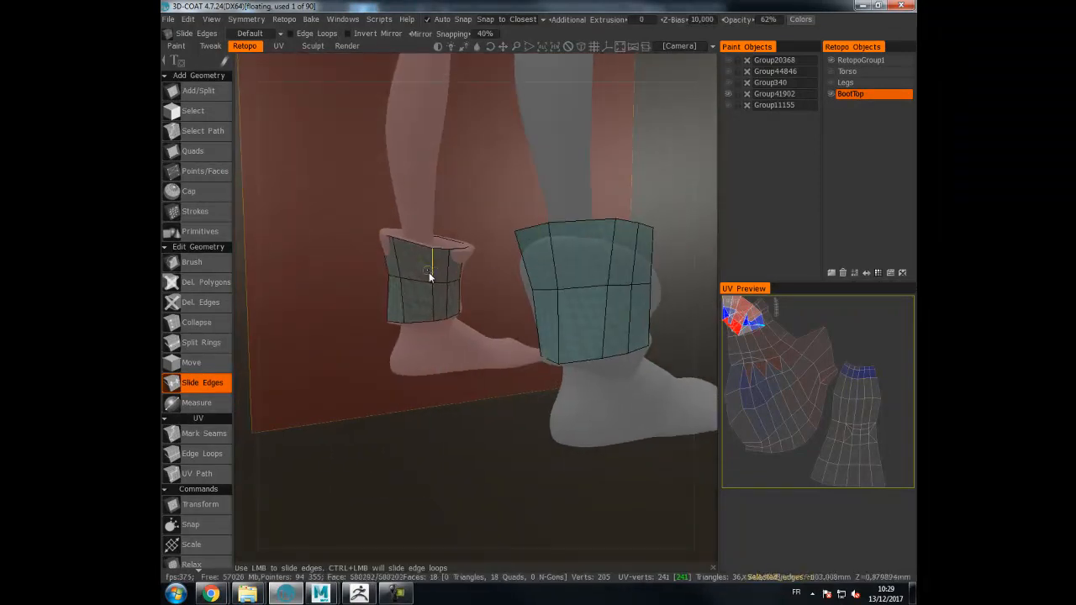
alt+drag(425, 273, 608, 272)
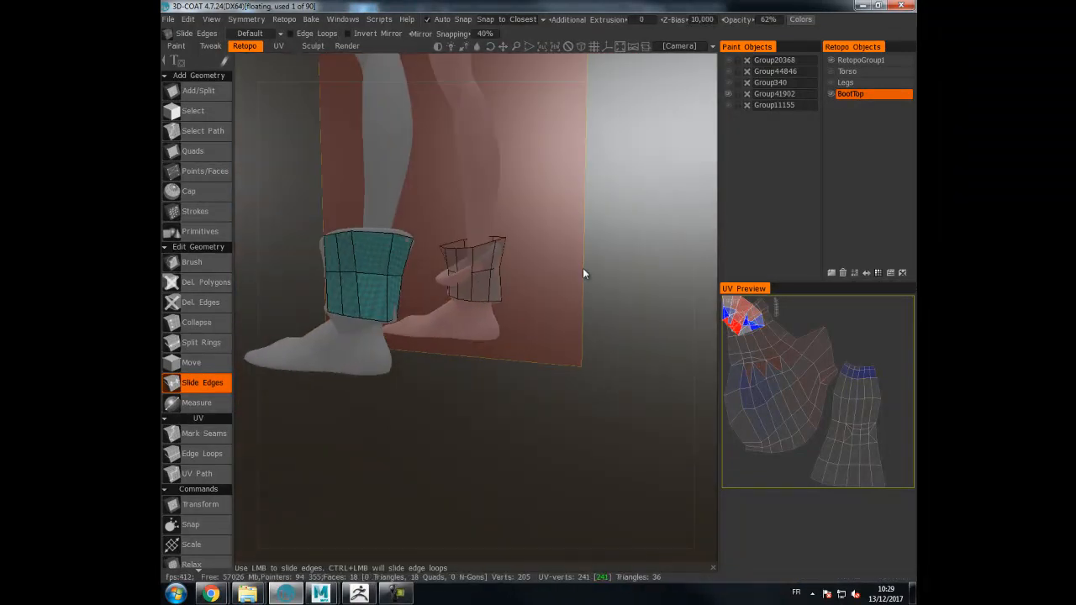
alt+drag(359, 265, 240, 249)
- Adjust the boot cuff's mesh edges with the retopo Brush so they follow the sculpted cuff
click(193, 262)
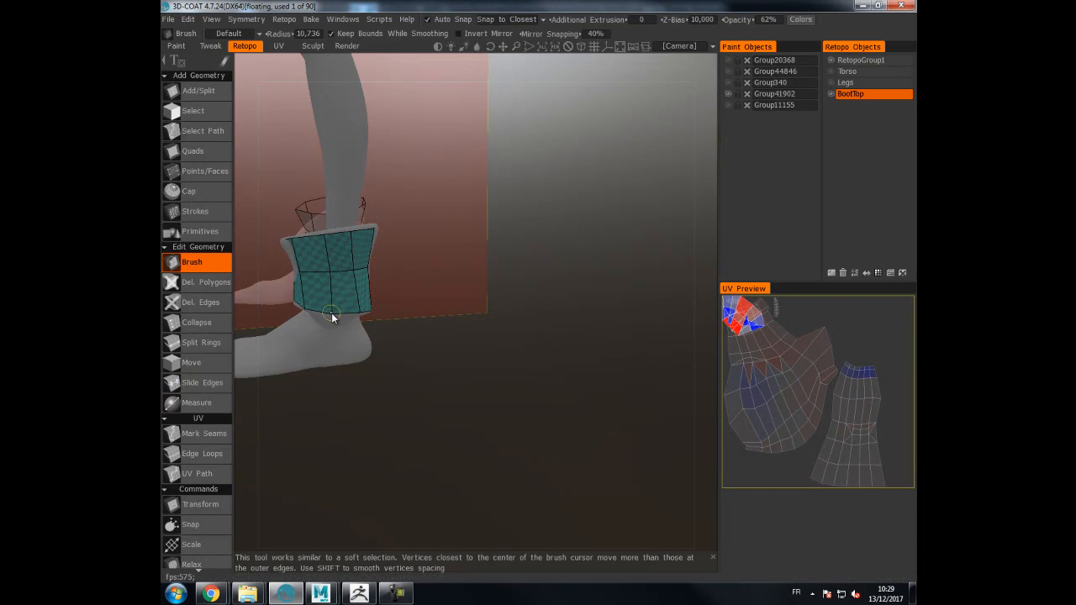
mouse_move(333, 304)
alt+mouse_down()
mouse_move(387, 283)
mouse_move(521, 272)
mouse_move(452, 272)
mouse_move(406, 293)
mouse_move(500, 282)
mouse_move(363, 282)
mouse_move(318, 269)
mouse_move(450, 285)
alt+mouse_up()
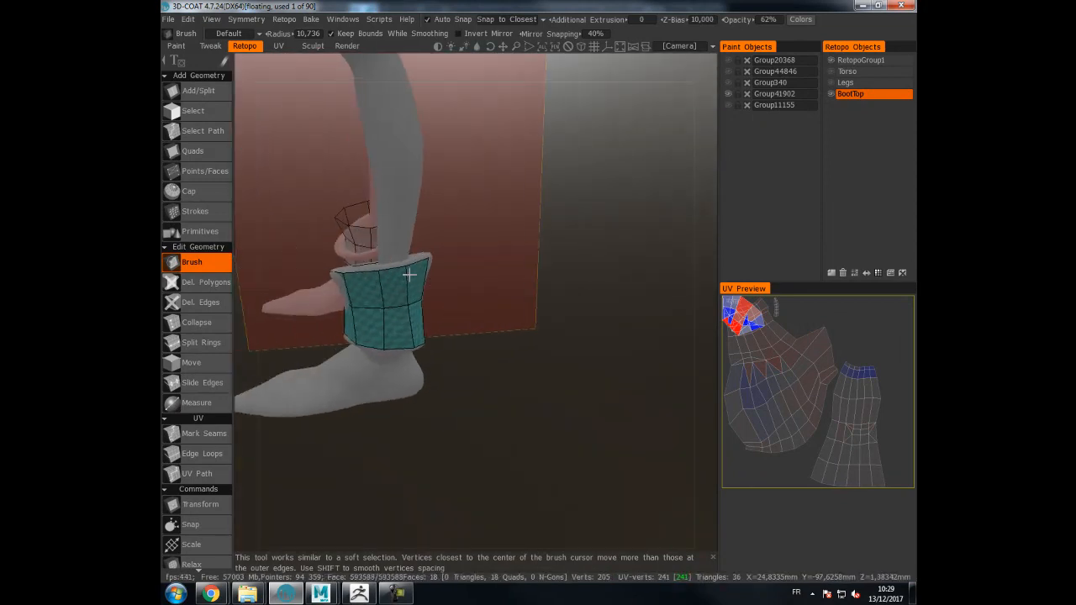
alt+drag(385, 232, 549, 217)
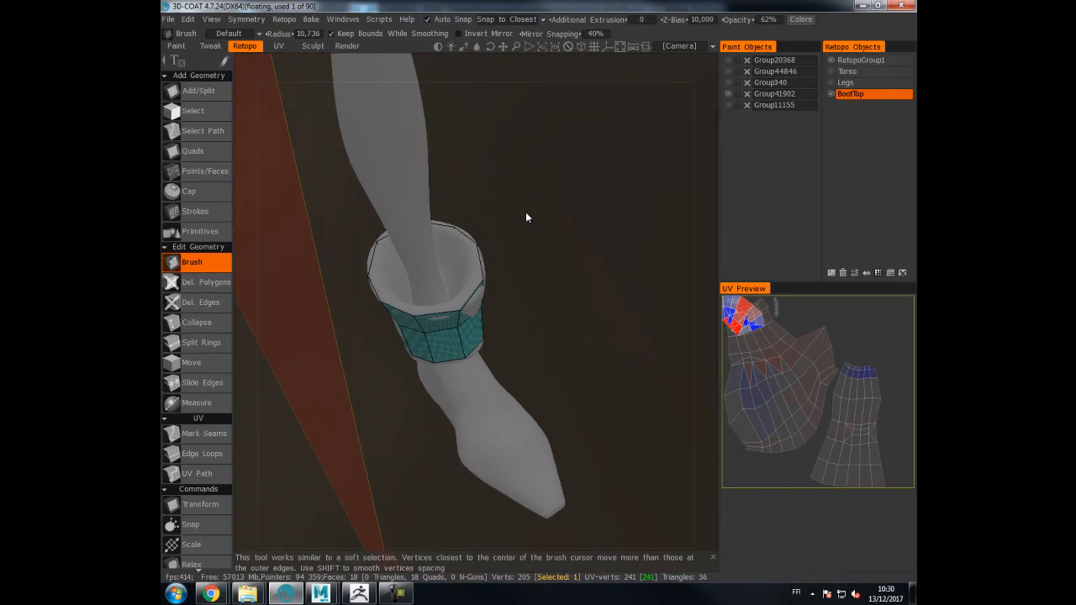
- With Points/Faces, place points inside the cuff's upper rim and build narrow quads along its front and outer side
click(206, 171)
alt+drag(457, 176, 483, 200)
click(482, 201)
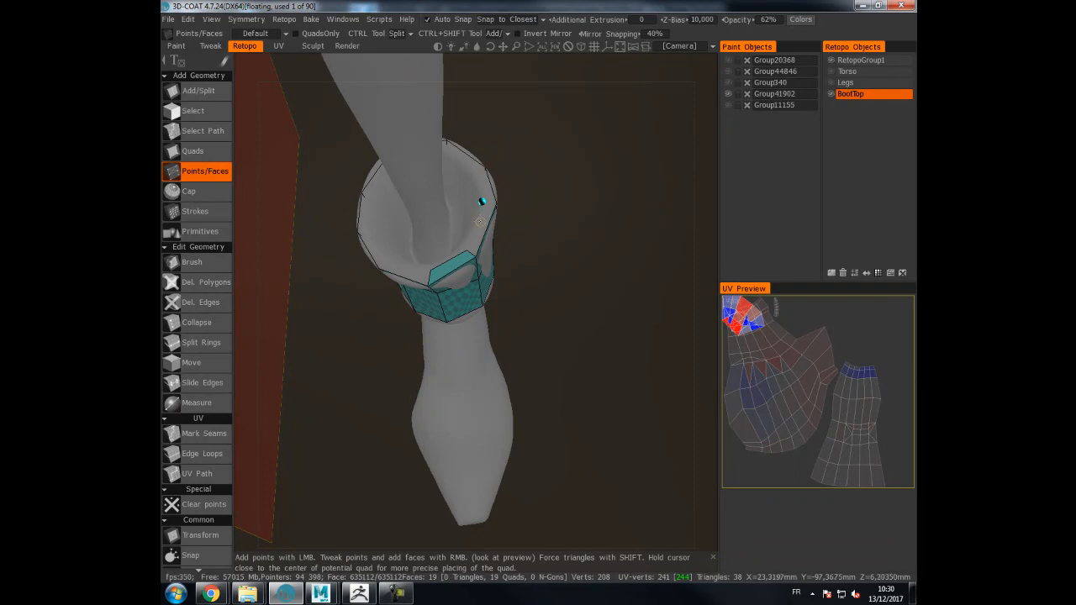
alt+drag(481, 222, 504, 160)
click(458, 190)
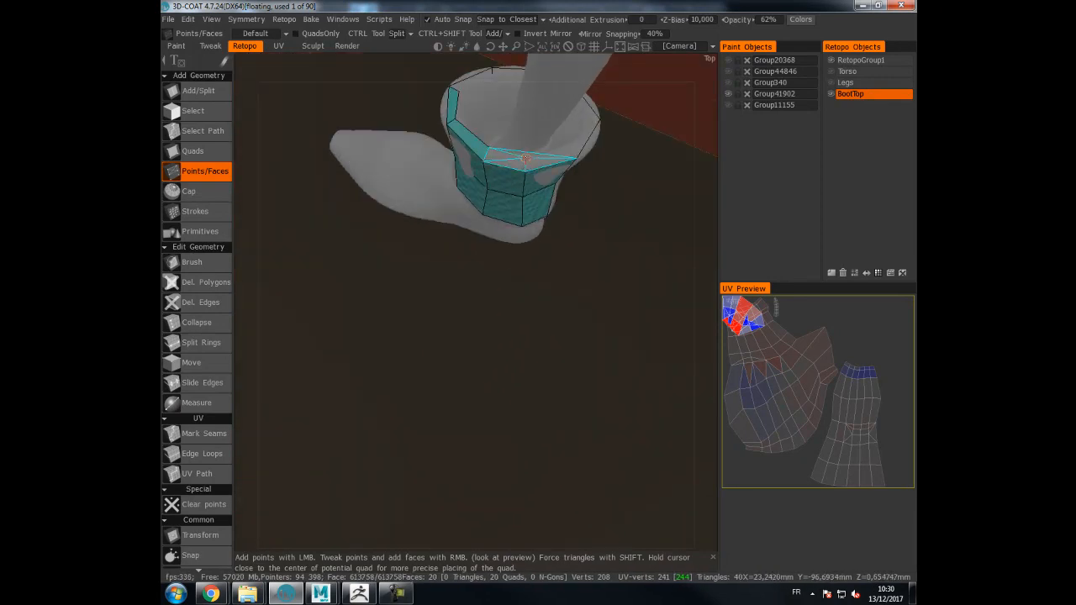
click(581, 151)
alt+drag(581, 152, 504, 148)
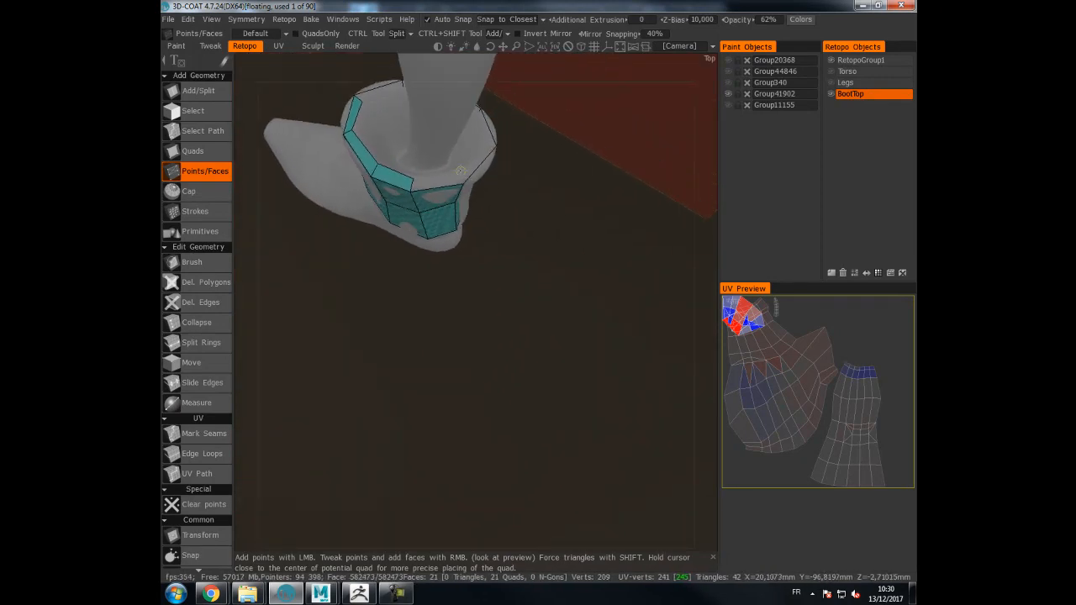
- Continue the narrow rim quads around the back and inner side of the cuff until the rim ring closes
alt+drag(433, 185, 393, 157)
click(448, 179)
alt+drag(448, 179, 472, 194)
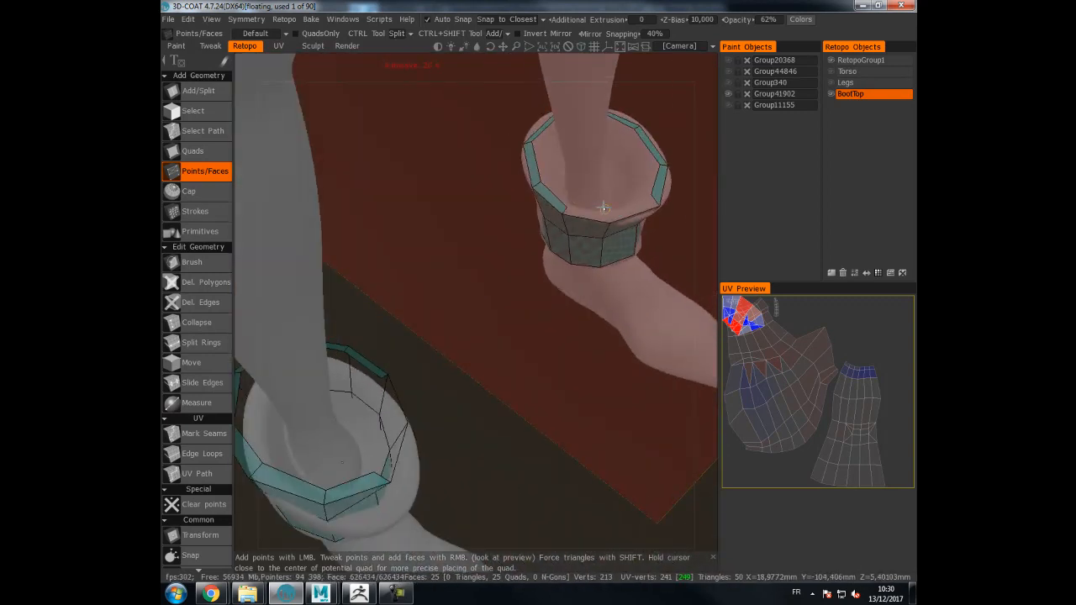
right_click(589, 214)
right_click(637, 210)
alt+drag(637, 209, 520, 100)
- Build a ring of quads under the cuff's lower edge, extending the mesh in towards the ankle
alt+drag(309, 187, 553, 231)
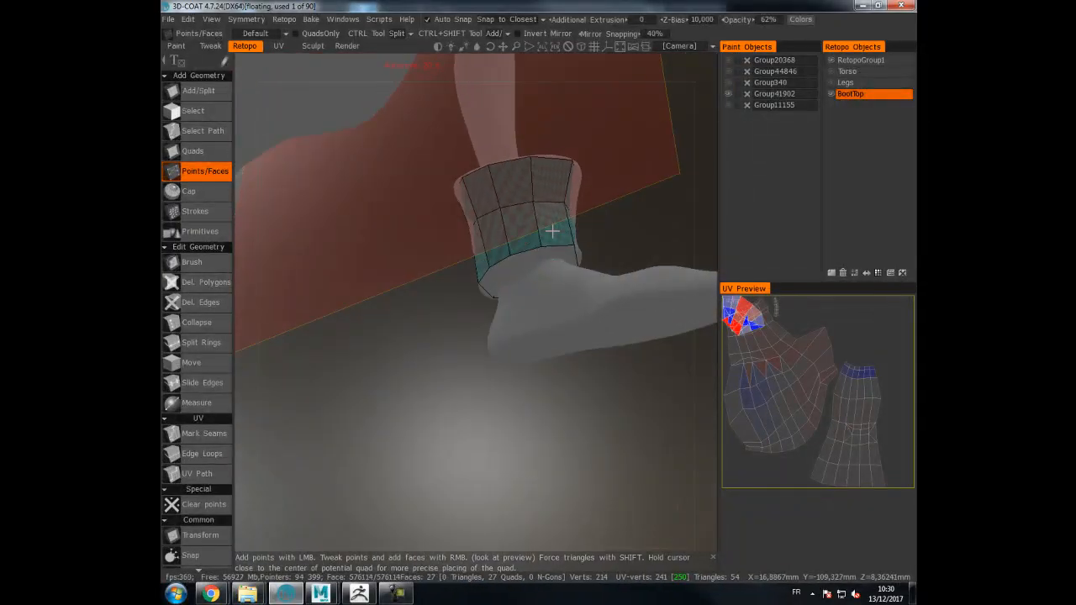
right_click(528, 268)
alt+drag(528, 267, 537, 360)
right_click(524, 279)
right_click(508, 293)
right_click(518, 333)
right_click(485, 346)
right_click(490, 347)
right_click(488, 347)
scroll(555, 288, down, 3)
alt+drag(555, 289, 719, 261)
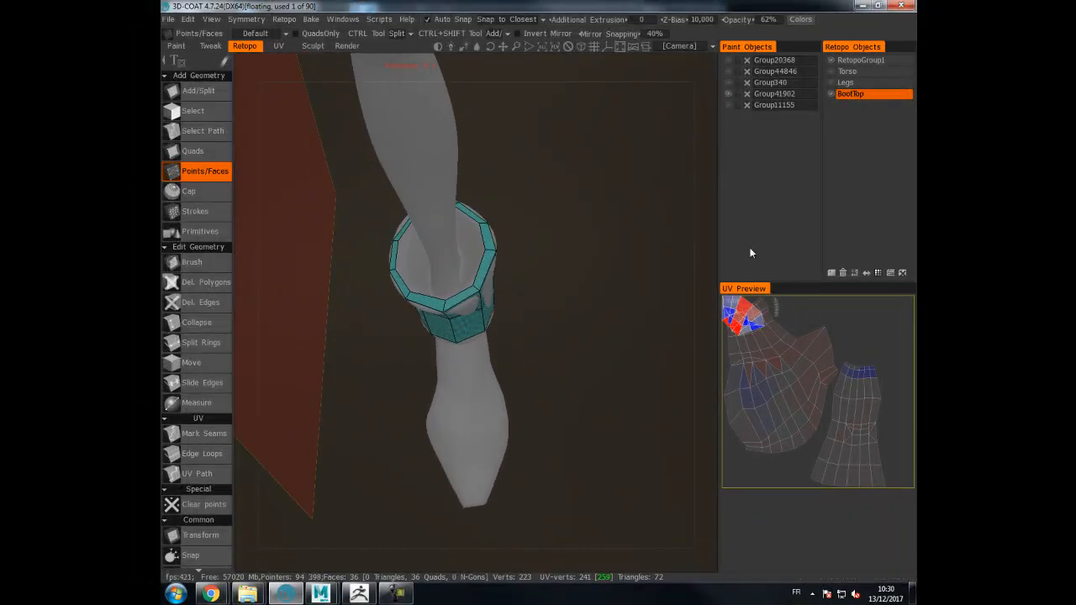
- Place points deeper inside the cuff opening and build quads from the rim down the front and outer inside wall
alt+middle_drag(623, 241, 634, 247)
alt+drag(562, 242, 605, 246)
right_click(526, 297)
alt+drag(527, 296, 413, 255)
right_click(499, 264)
right_click(508, 248)
alt+drag(508, 248, 519, 213)
click(515, 191)
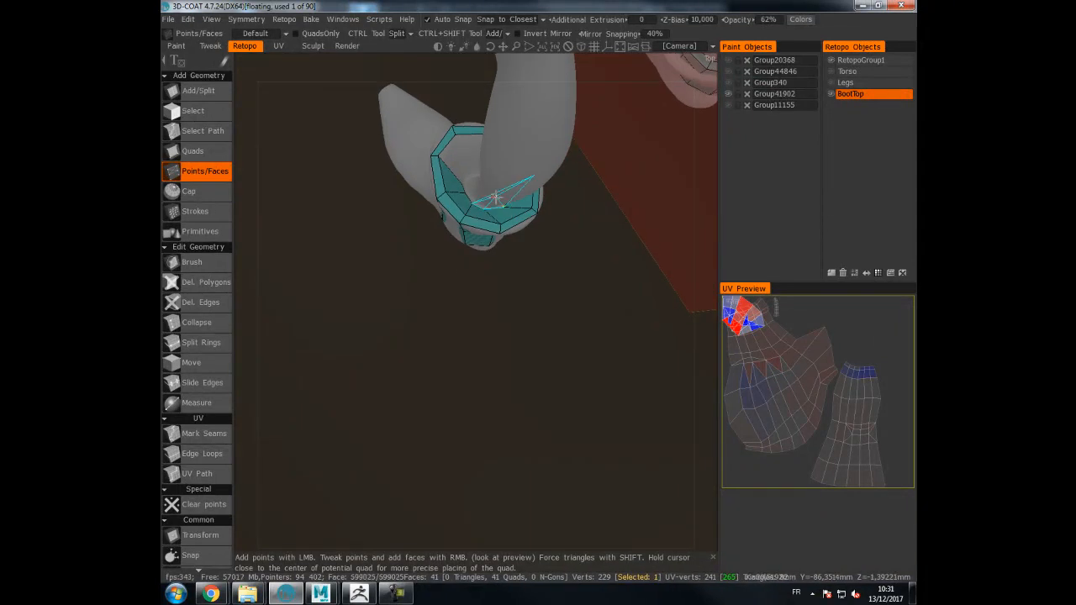
- Complete the ring of quads inside the cuff opening around the leg, closing the remaining gaps
click(470, 173)
alt+drag(450, 160, 470, 202)
right_click(464, 173)
right_click(475, 187)
click(459, 217)
right_click(470, 210)
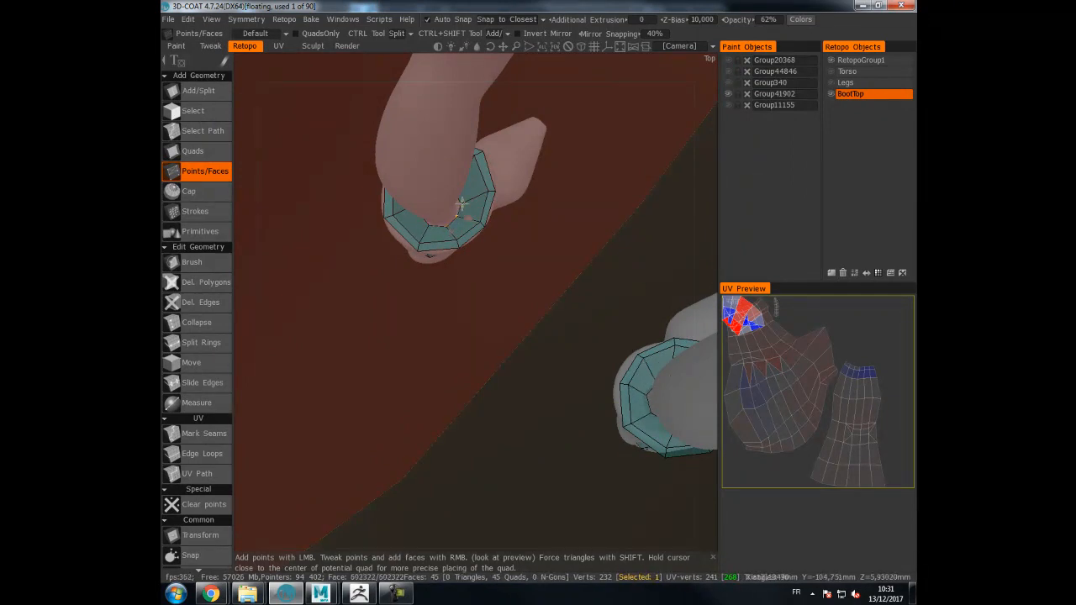
alt+drag(460, 199, 606, 217)
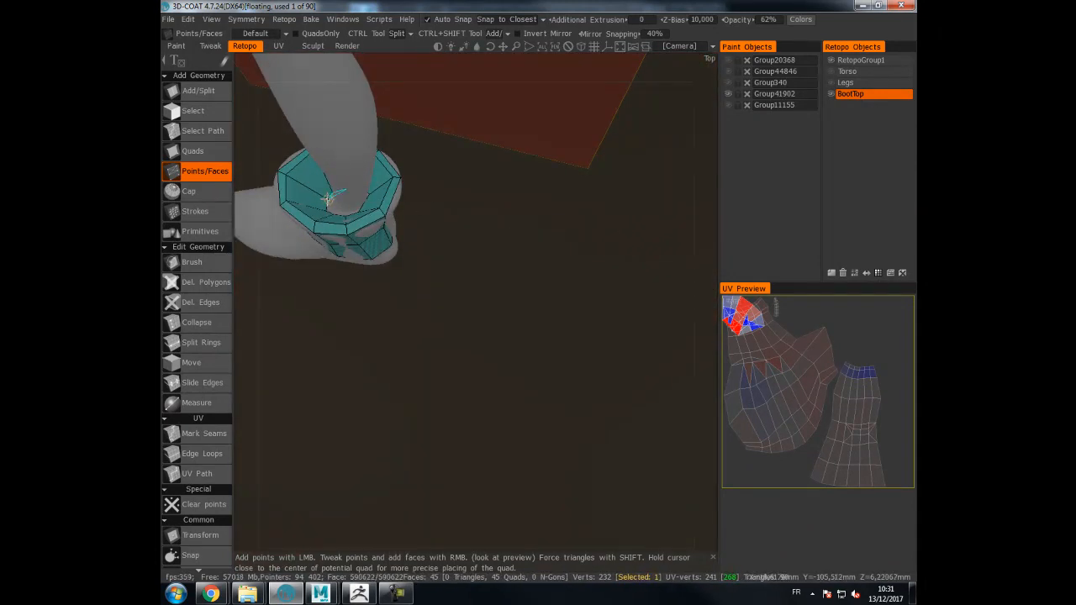
alt+drag(322, 208, 349, 213)
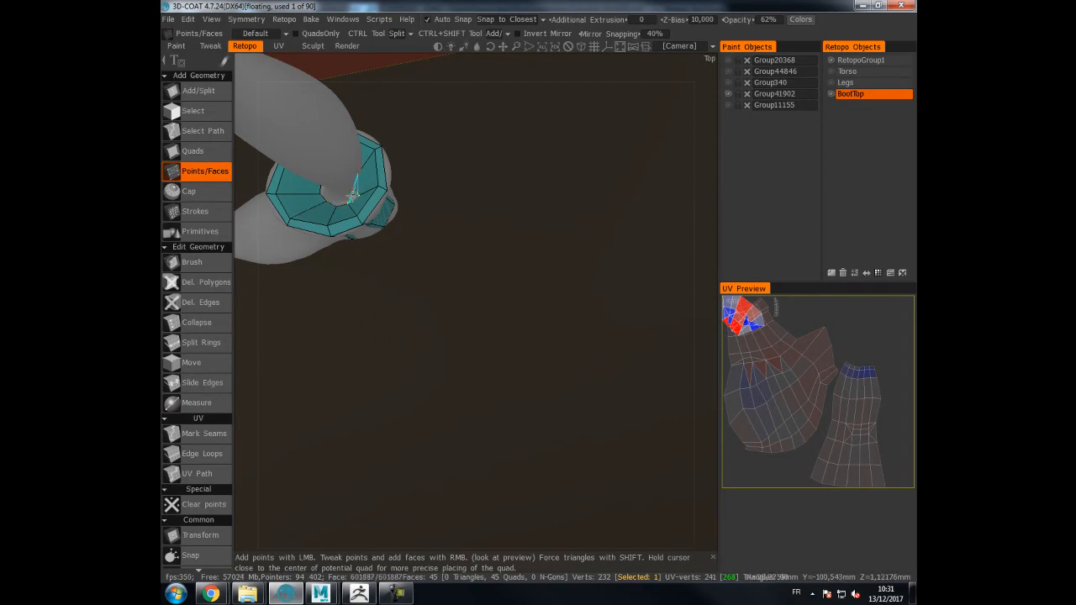
alt+drag(346, 216, 580, 150)
- Mark a vertical UV seam down the inner-leg side of the boot cuff
click(206, 432)
alt+drag(246, 388, 460, 262)
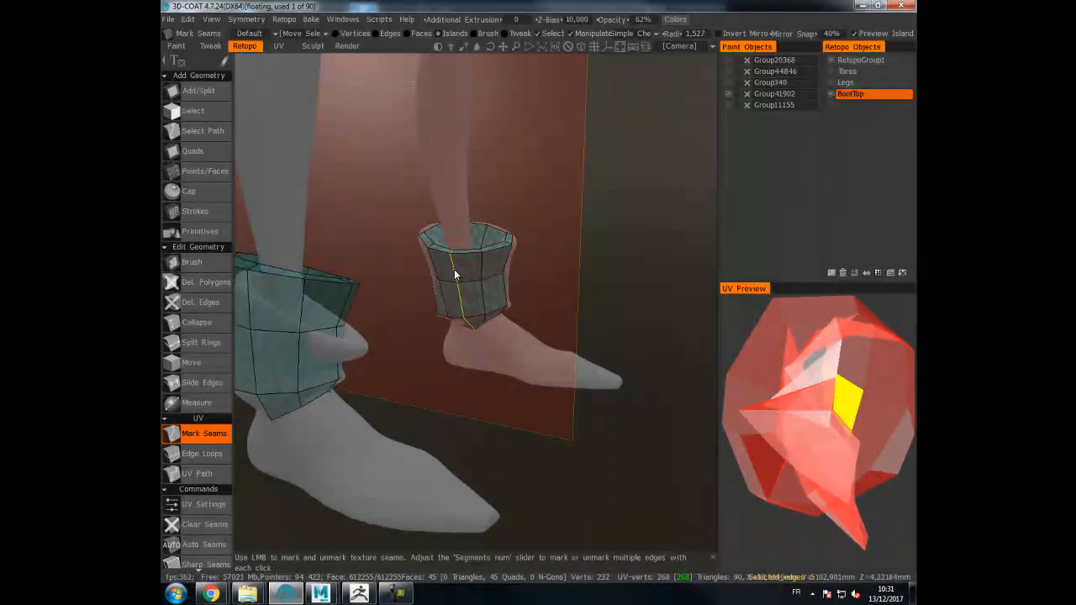
click(454, 269)
alt+drag(508, 288, 586, 256)
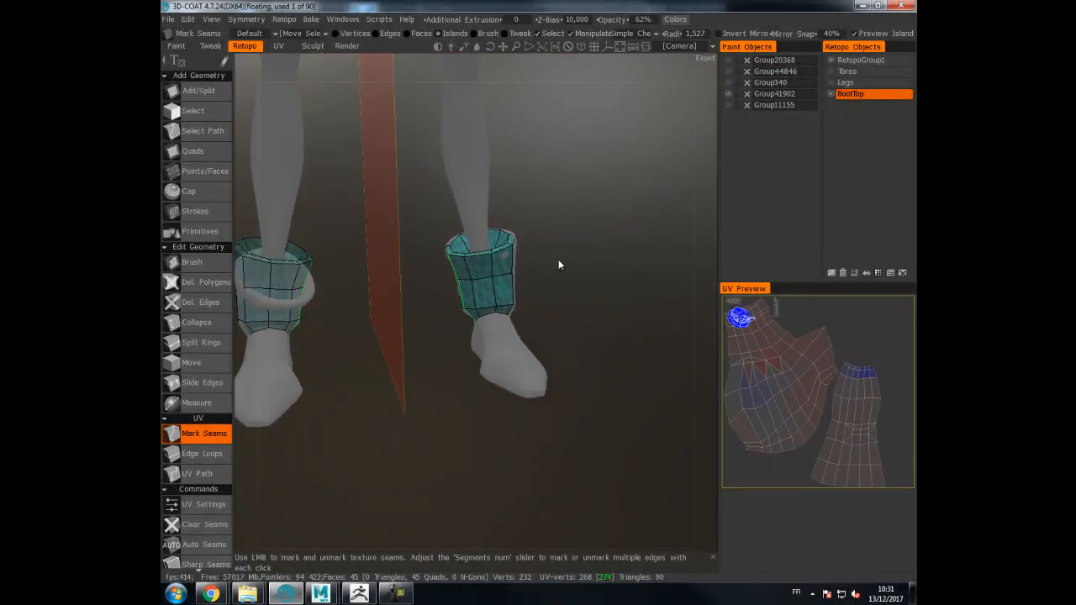
- Show the Legs retopo object again and view both legs together with the boot cuffs
alt+right_drag(587, 257, 549, 204)
alt+middle_drag(550, 204, 542, 286)
alt+drag(541, 285, 512, 282)
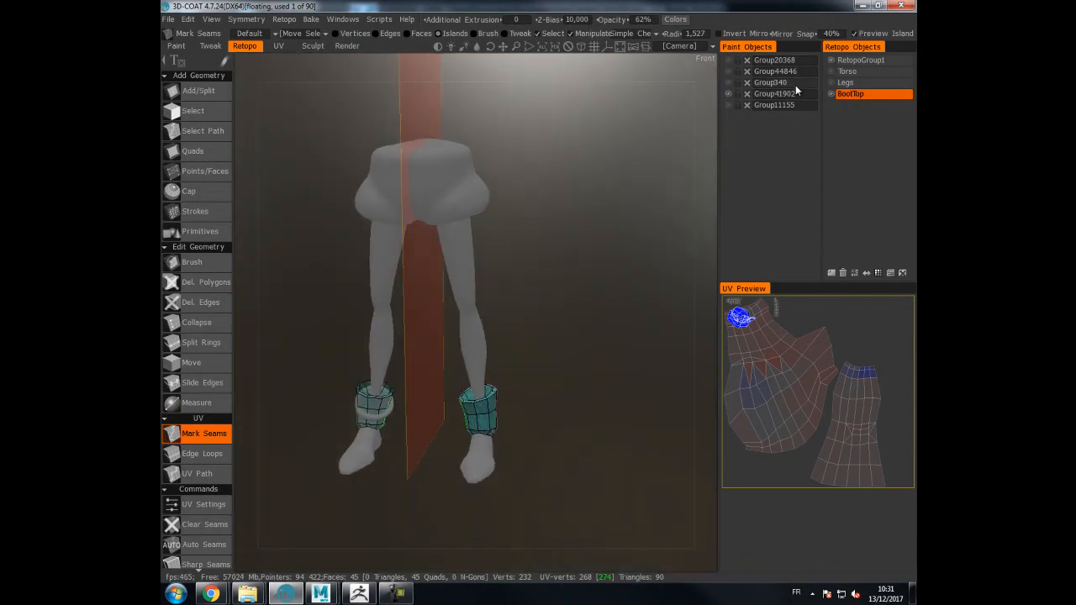
click(831, 83)
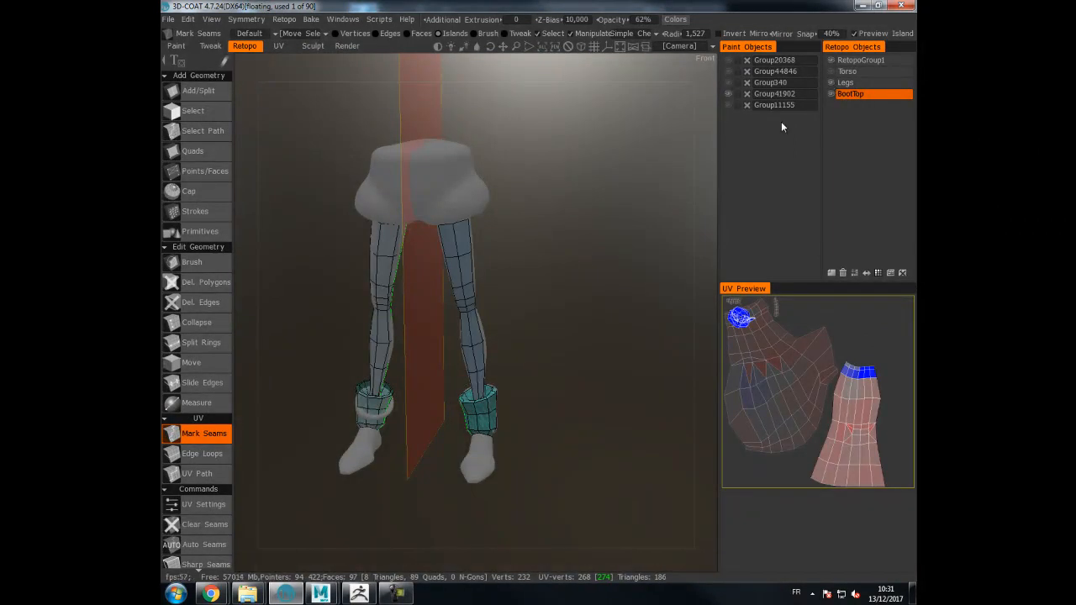
alt+middle_drag(567, 367, 592, 273)
alt+drag(592, 273, 628, 222)
alt+right_drag(628, 221, 593, 201)
alt+middle_drag(593, 200, 599, 229)
mouse_move(599, 234)
alt+mouse_down()
mouse_move(610, 226)
mouse_move(602, 227)
alt+mouse_up()
mouse_move(665, 218)
alt+mouse_down()
mouse_move(620, 234)
mouse_move(644, 218)
mouse_move(624, 214)
alt+mouse_up()
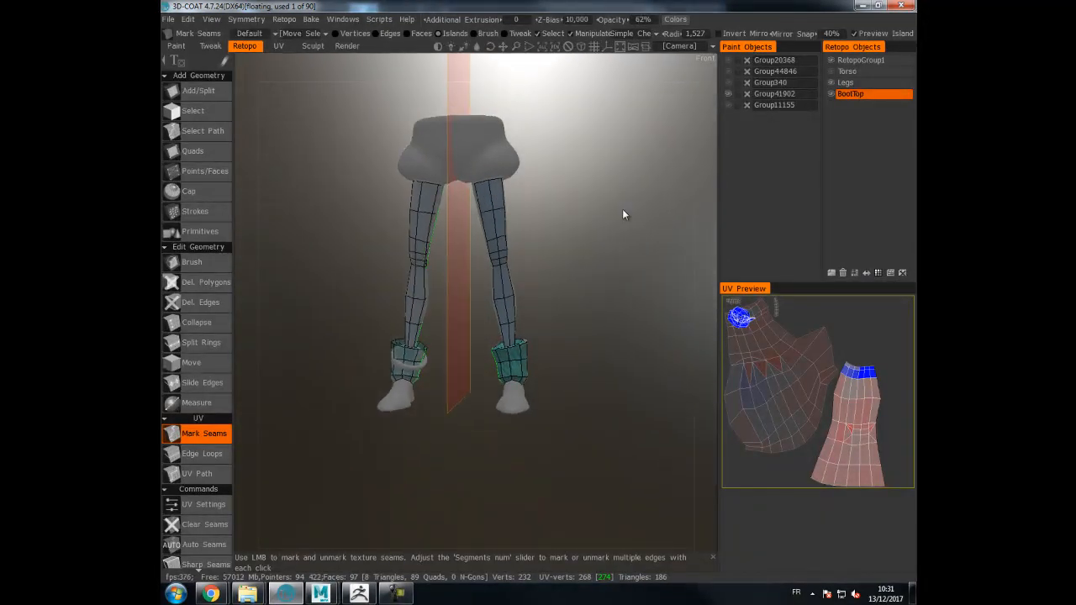
- Open the symmetry settings and toggle symmetry on and off to compare the mirrored and real retopo meshes
click(247, 19)
click(263, 39)
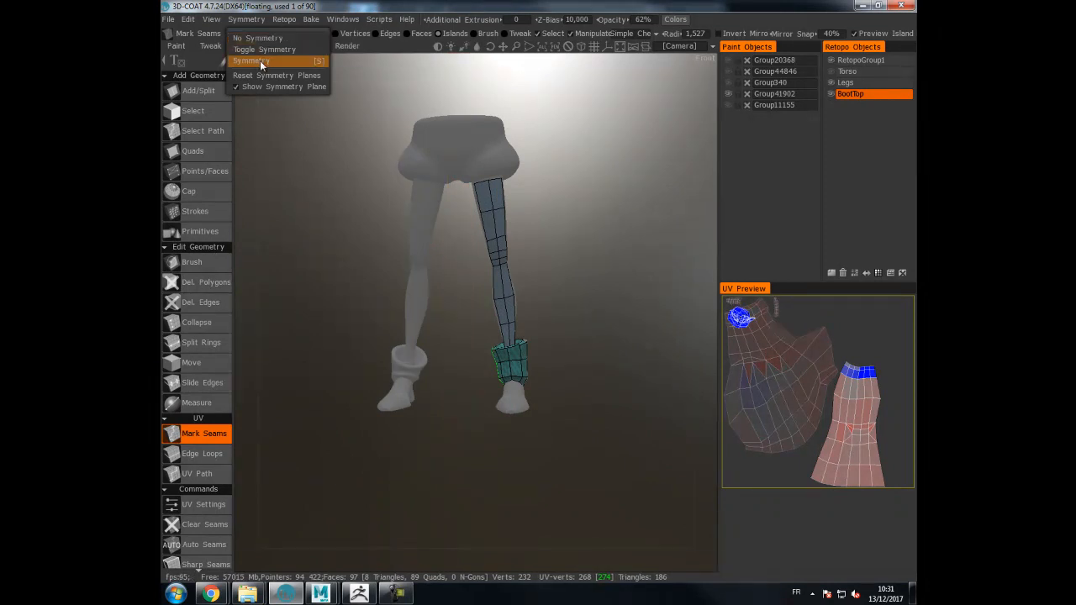
click(259, 61)
drag(258, 345, 303, 84)
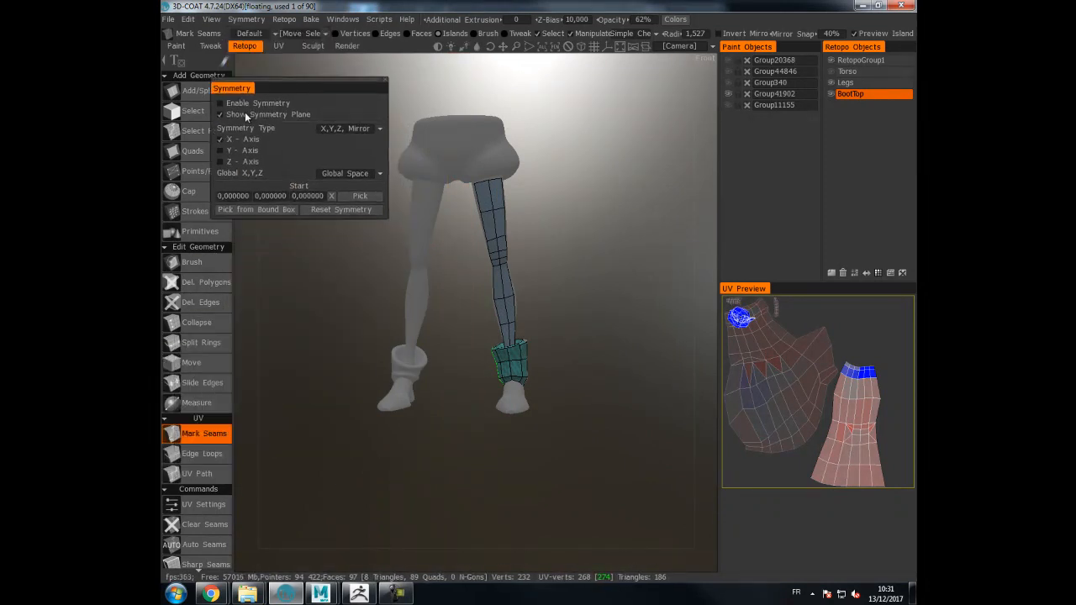
click(219, 103)
click(219, 104)
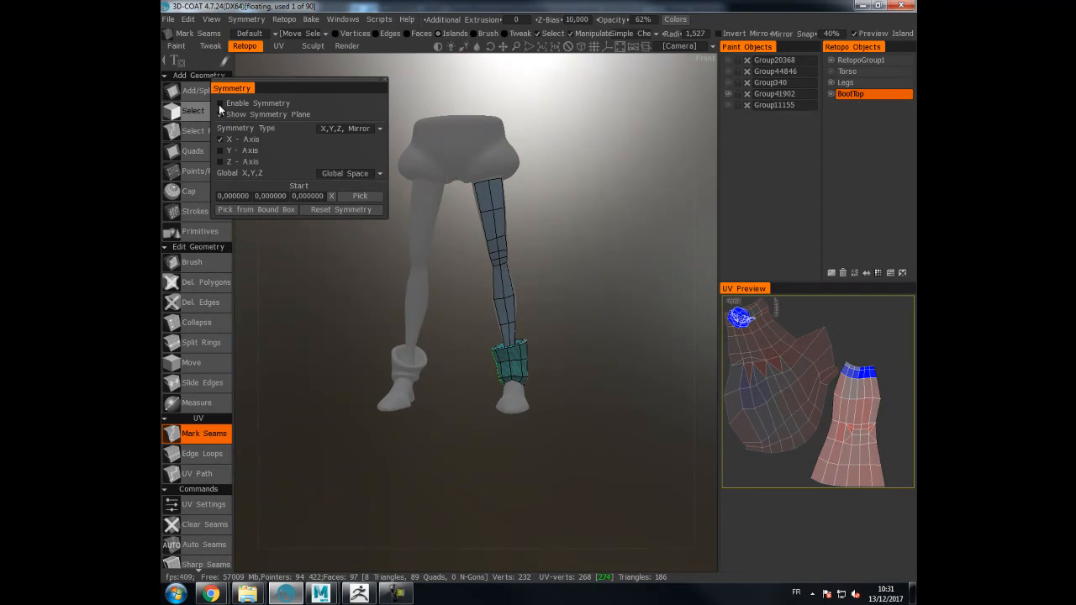
click(219, 104)
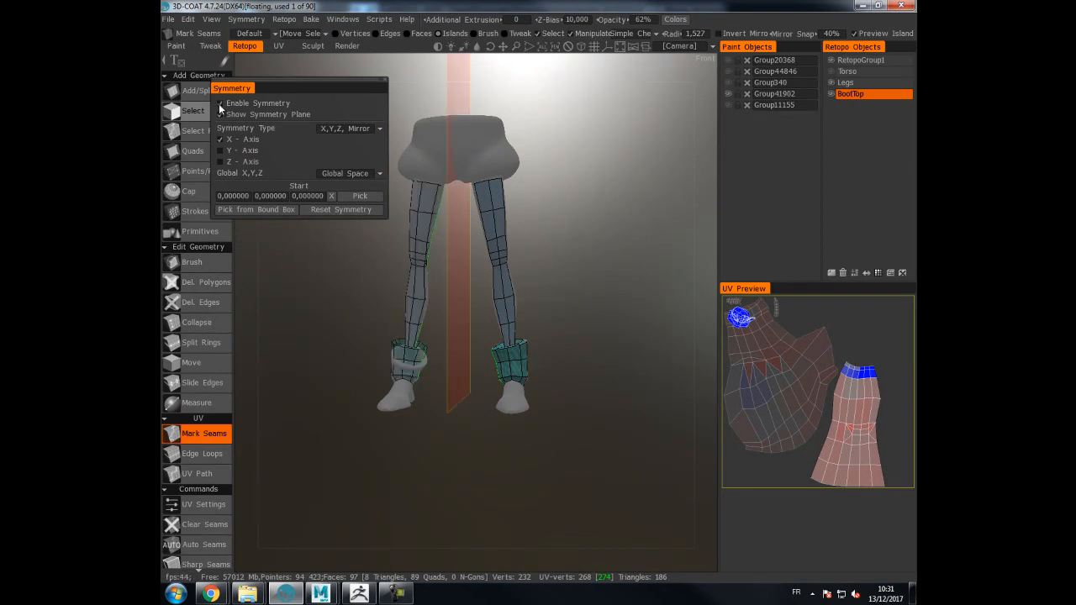
click(219, 104)
drag(540, 142, 564, 160)
middle_drag(620, 291, 606, 222)
drag(606, 222, 589, 202)
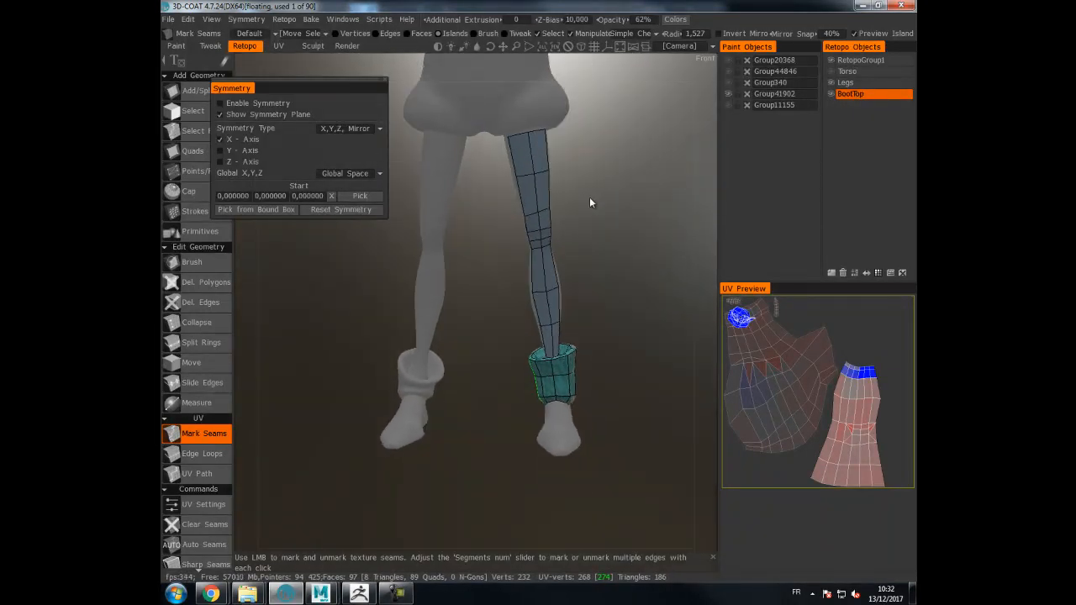
- Make Legs the active retopo object, enable X-axis symmetry, and apply symmetry to the current layer
click(845, 83)
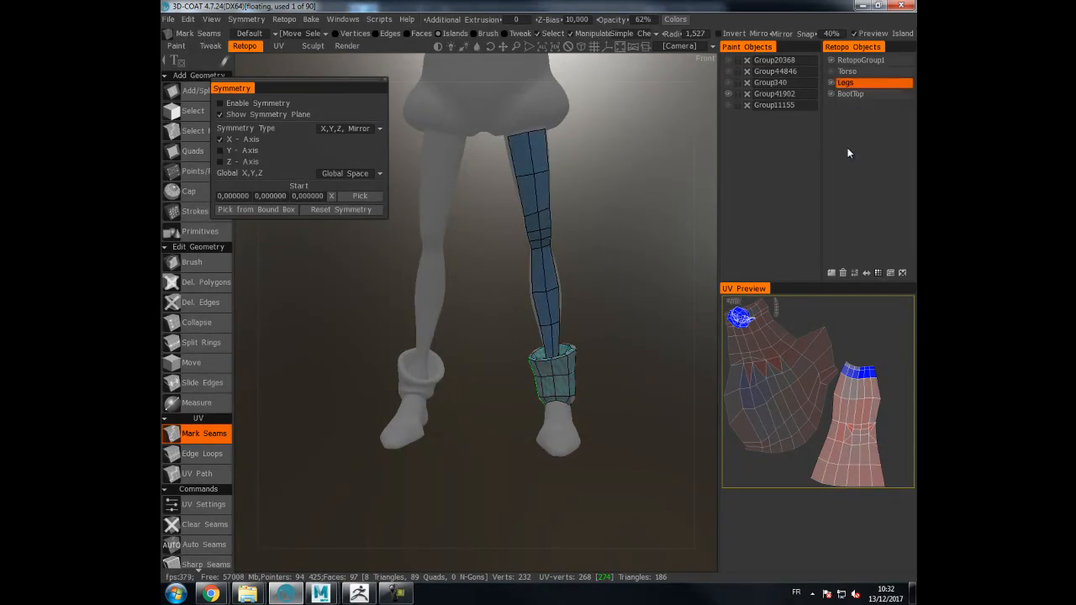
click(220, 103)
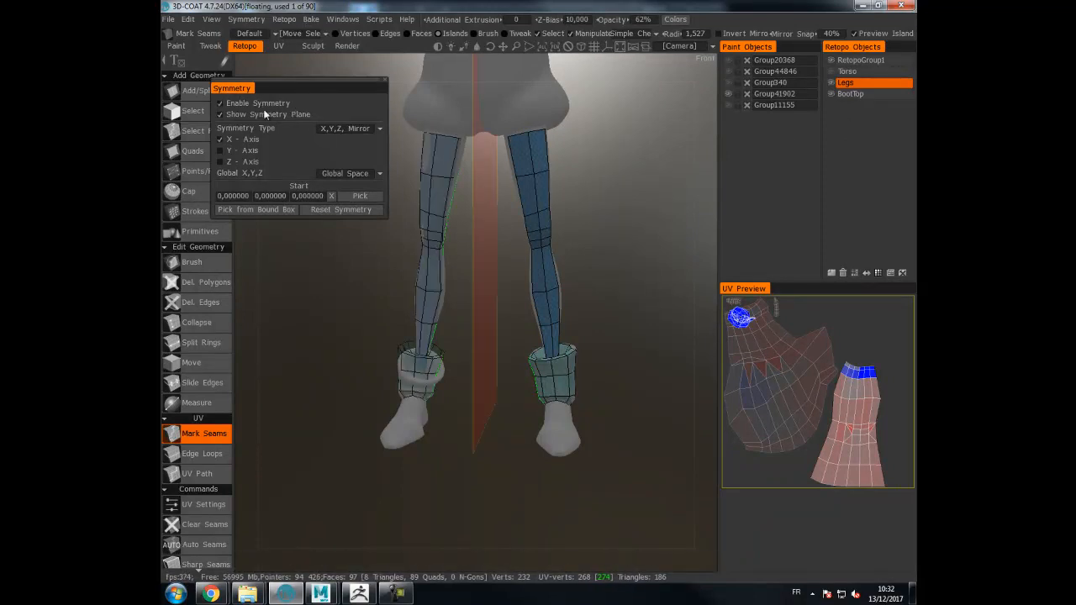
click(389, 19)
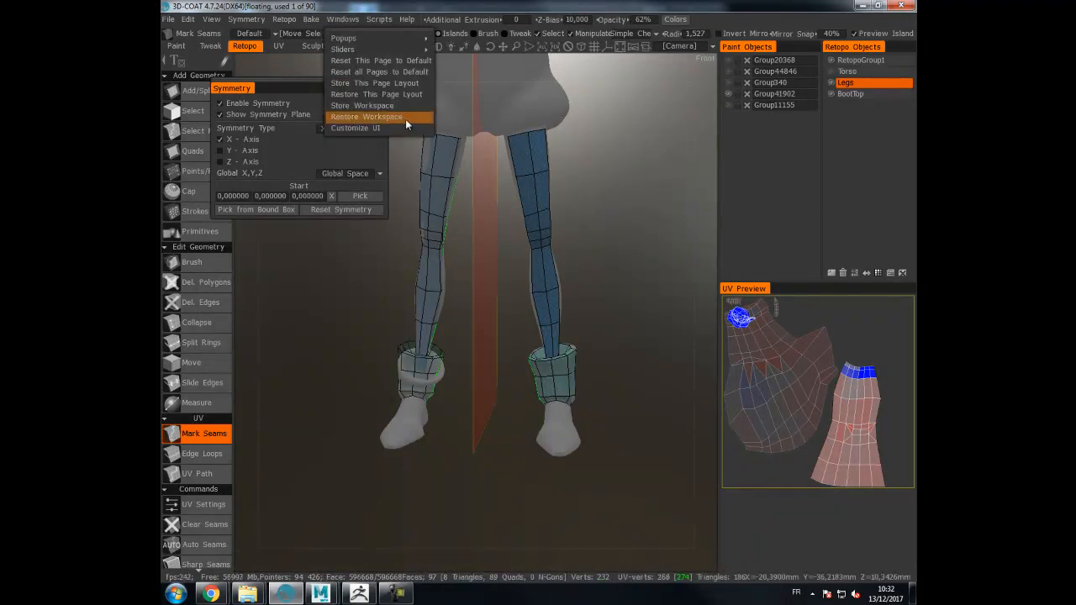
click(362, 82)
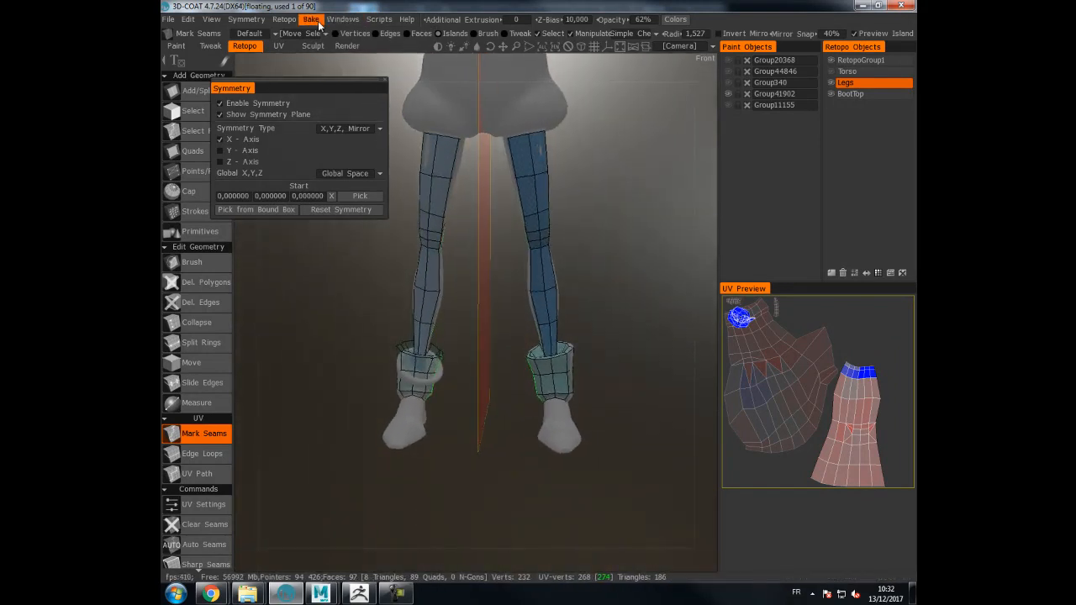
click(287, 19)
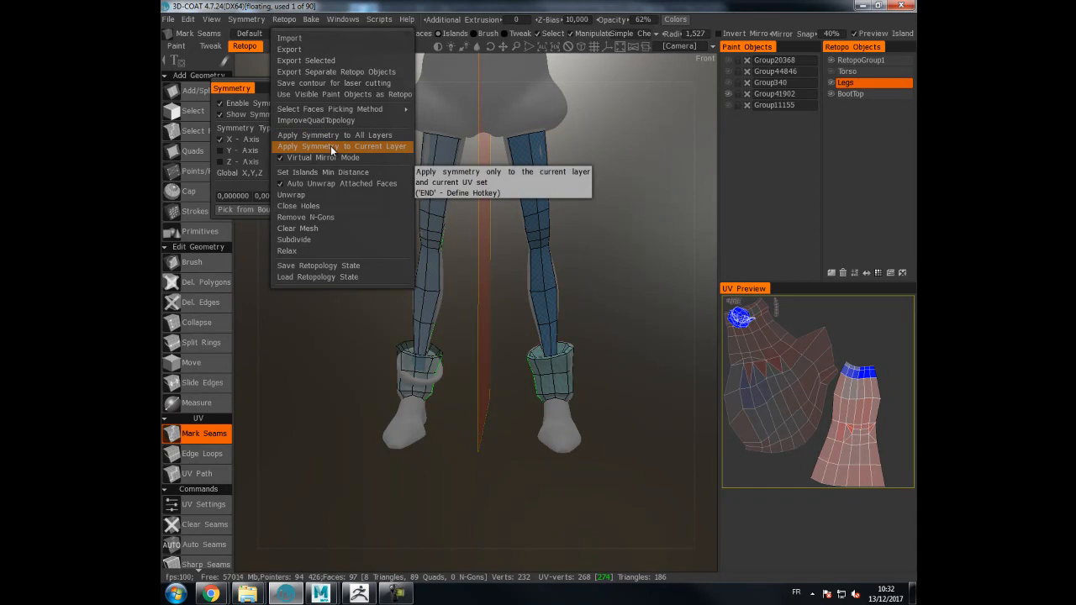
click(331, 145)
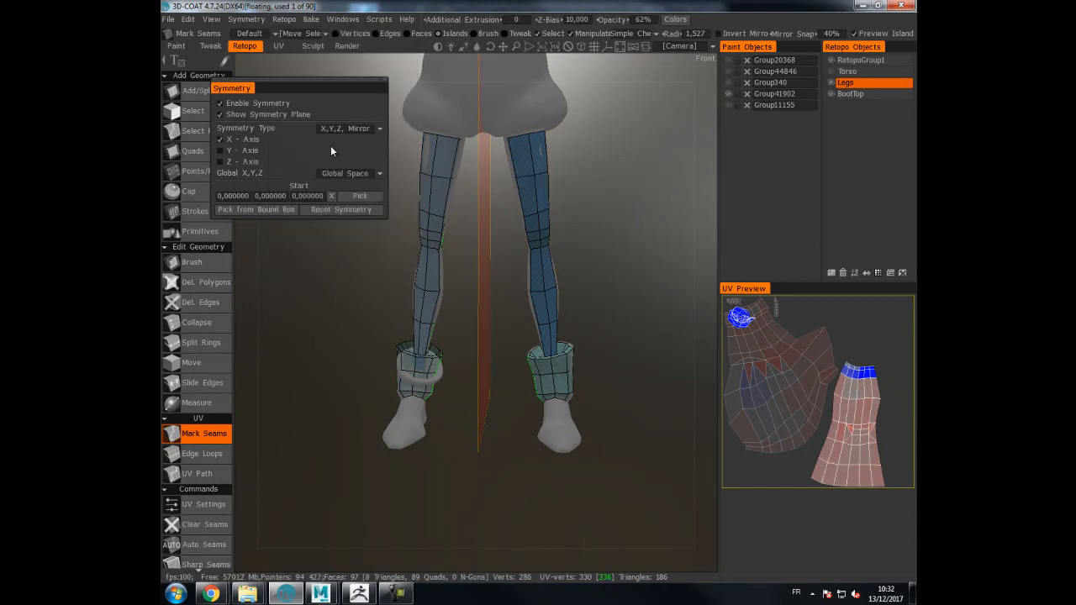
- Turn symmetry off to check the mirrored leg, and make BootTop the active retopo object
click(220, 102)
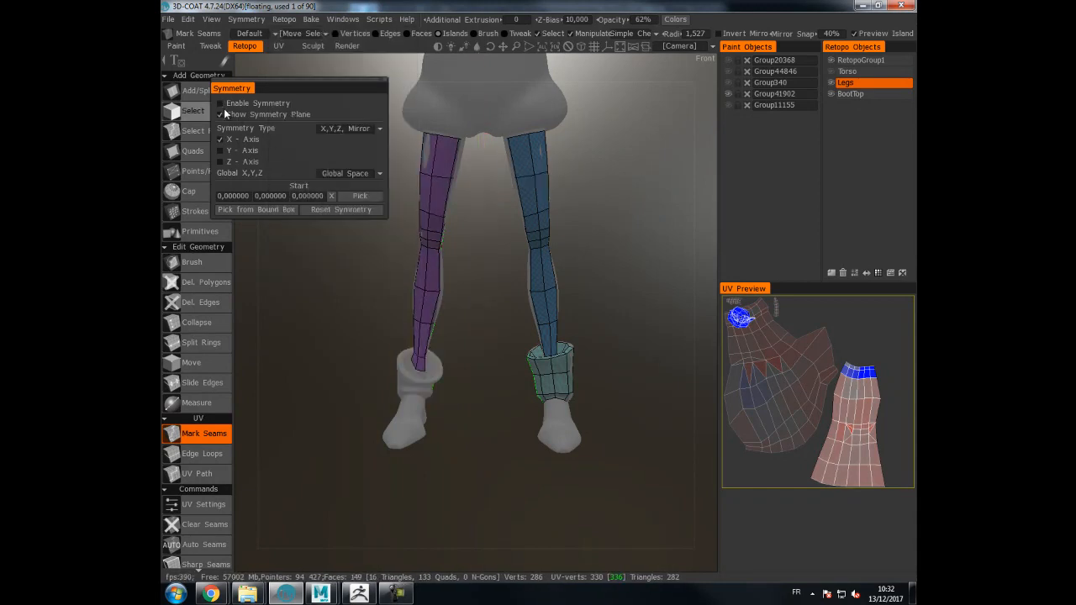
click(831, 83)
click(832, 83)
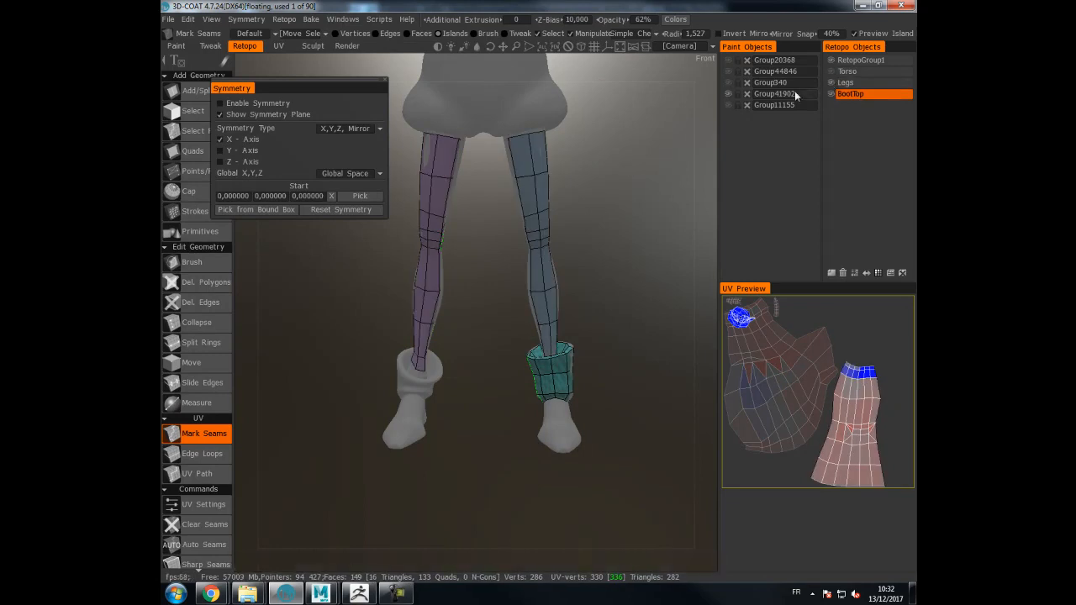
- Inspect the legs and boot cuff from several angles, toggling the visibility of the Torso and Legs retopo objects
drag(687, 167, 645, 163)
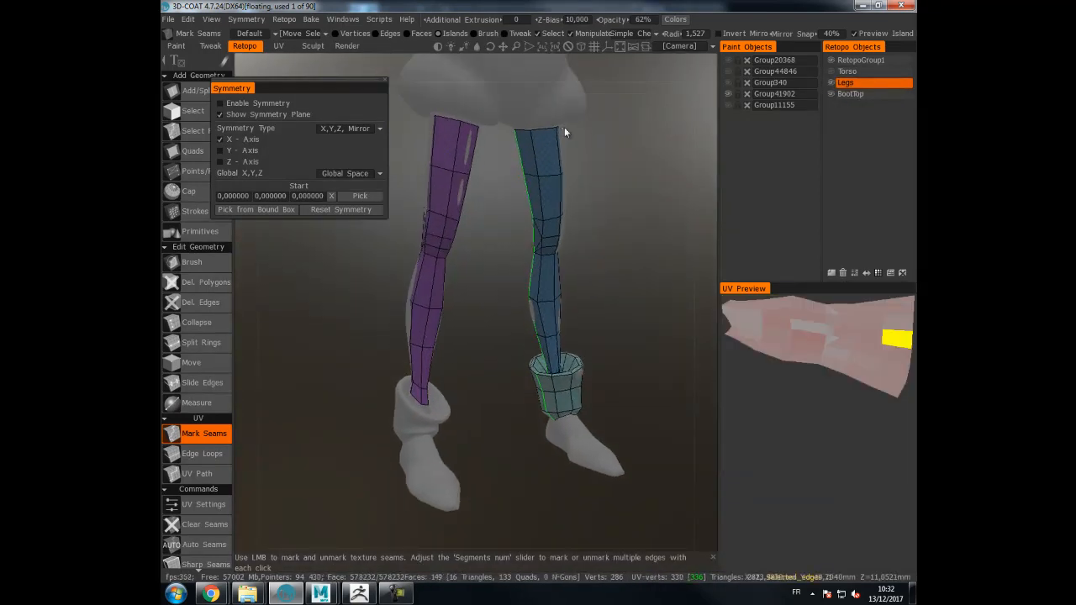
drag(500, 344, 469, 342)
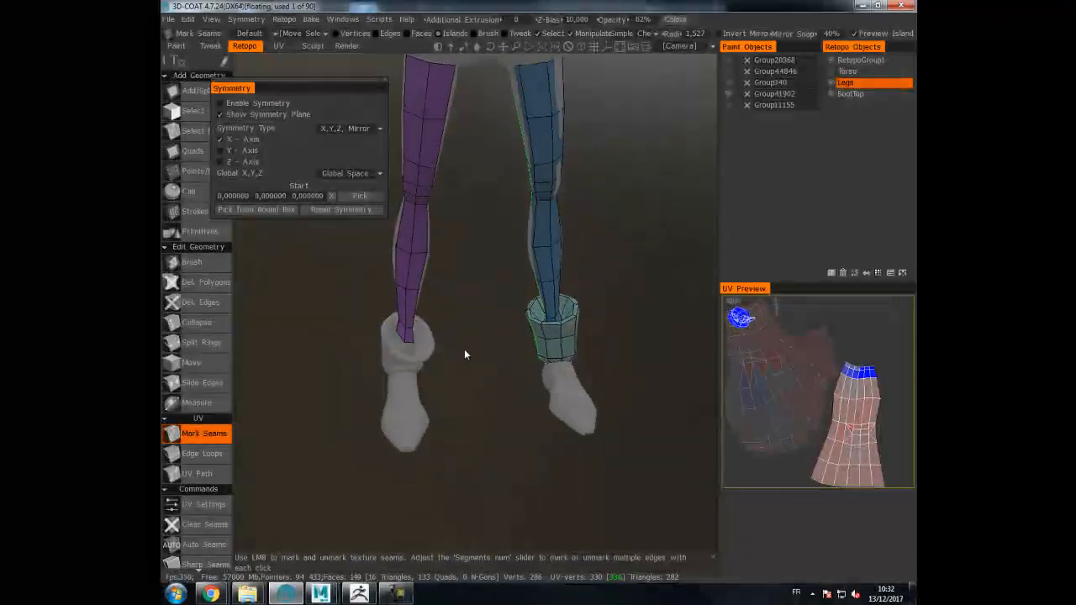
right_drag(595, 224, 438, 197)
middle_drag(591, 156, 604, 232)
drag(604, 232, 695, 110)
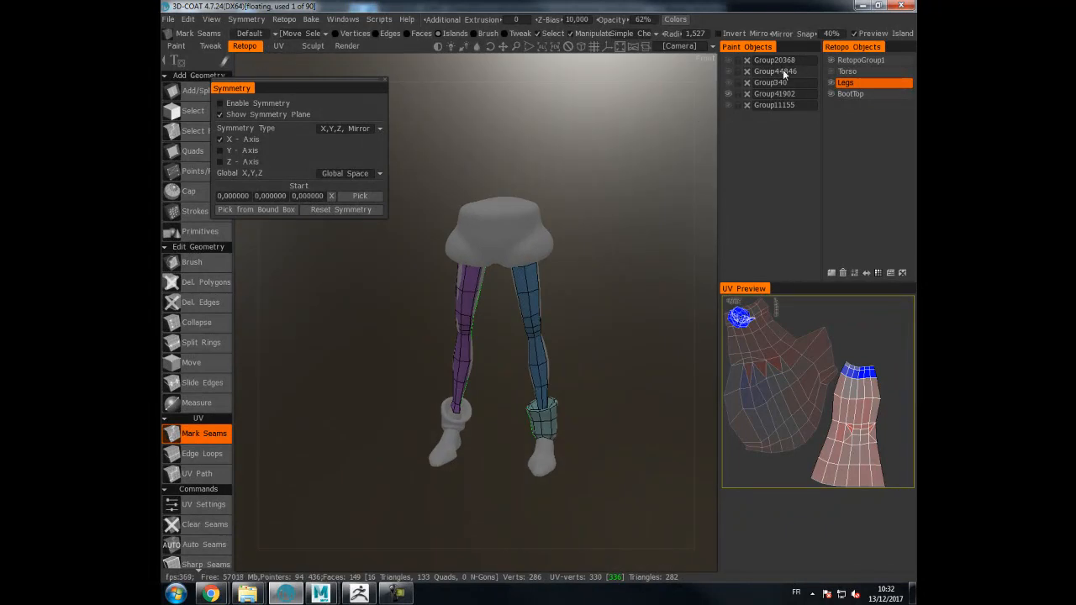
click(832, 70)
right_drag(695, 148, 619, 188)
drag(620, 188, 665, 164)
click(830, 83)
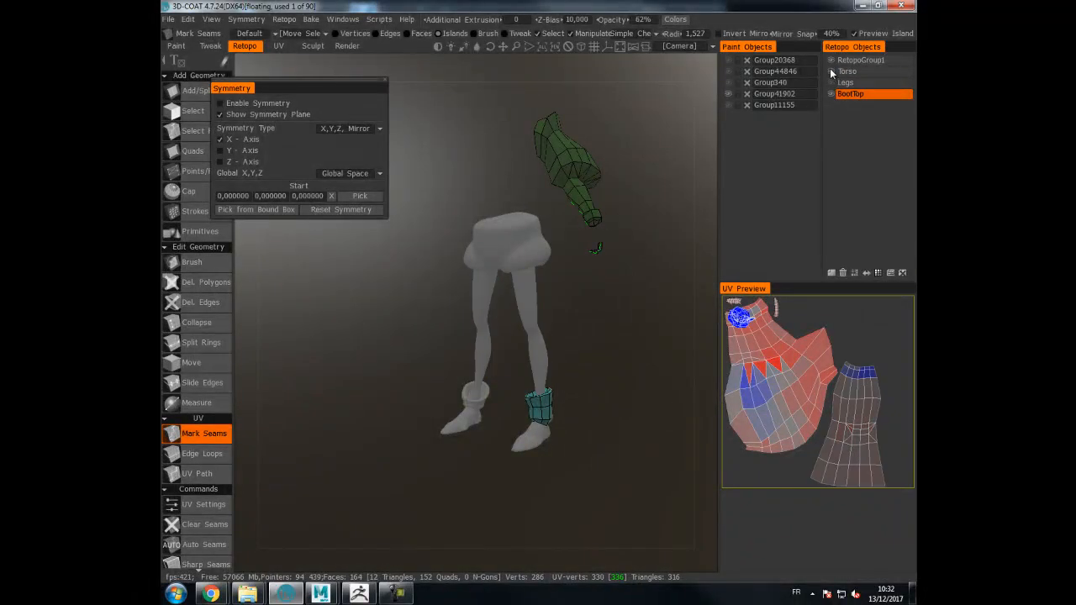
click(831, 71)
click(831, 83)
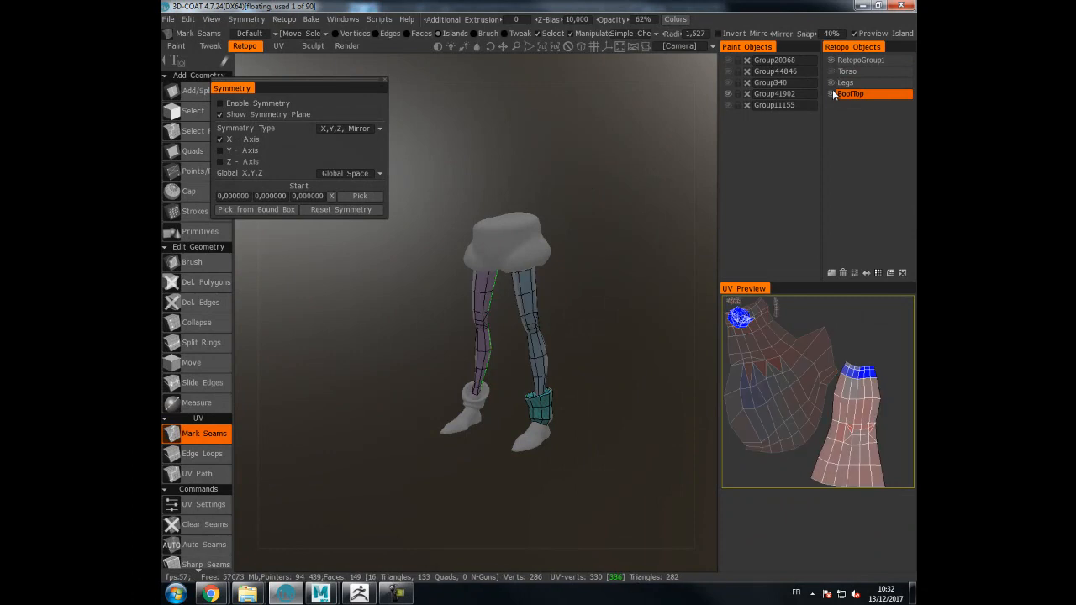
- Make BootTop the active retopo object, apply X-axis symmetry to the current layer, and turn symmetry off
shift+drag(656, 177, 628, 235)
middle_drag(628, 236, 605, 160)
right_drag(604, 160, 664, 166)
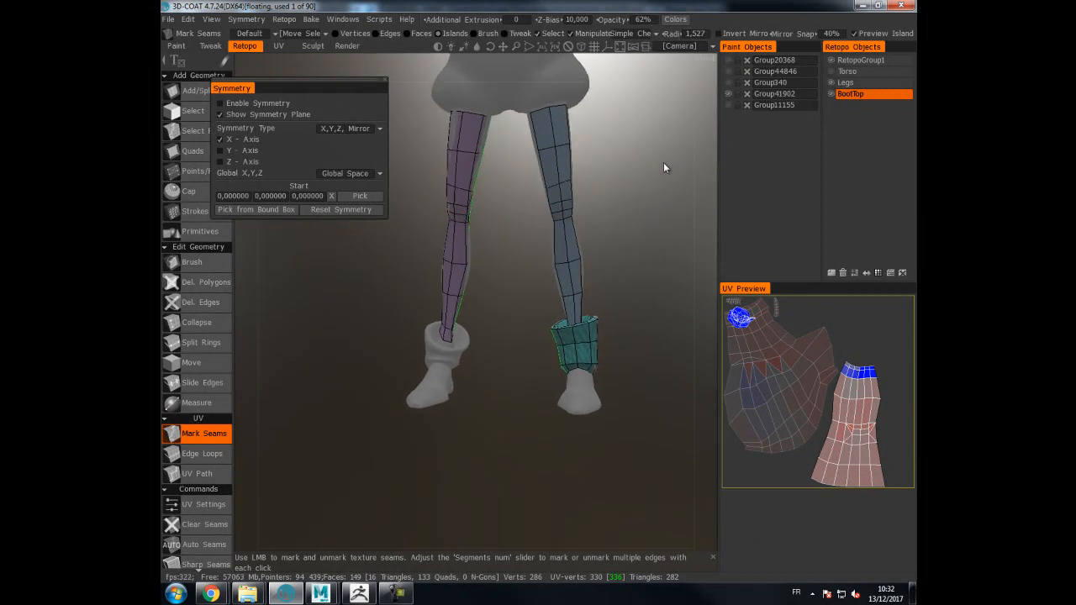
click(859, 97)
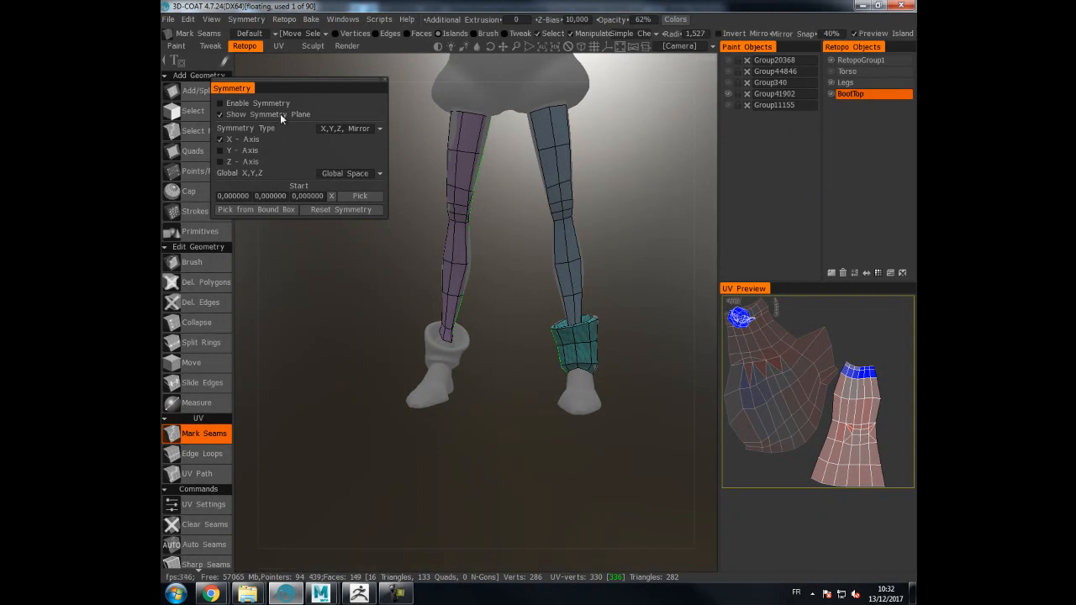
click(253, 103)
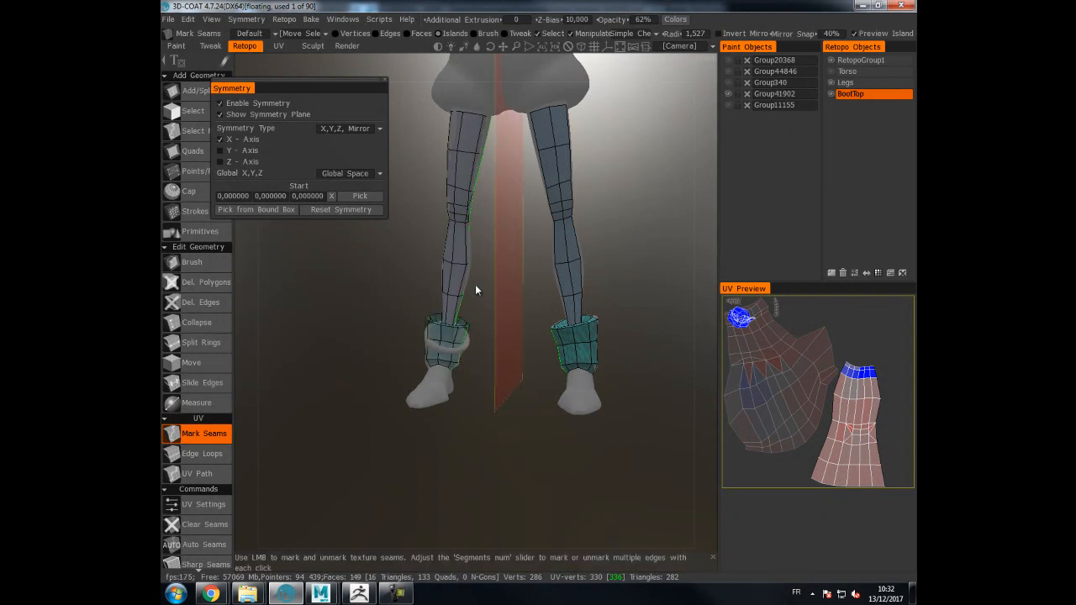
click(285, 20)
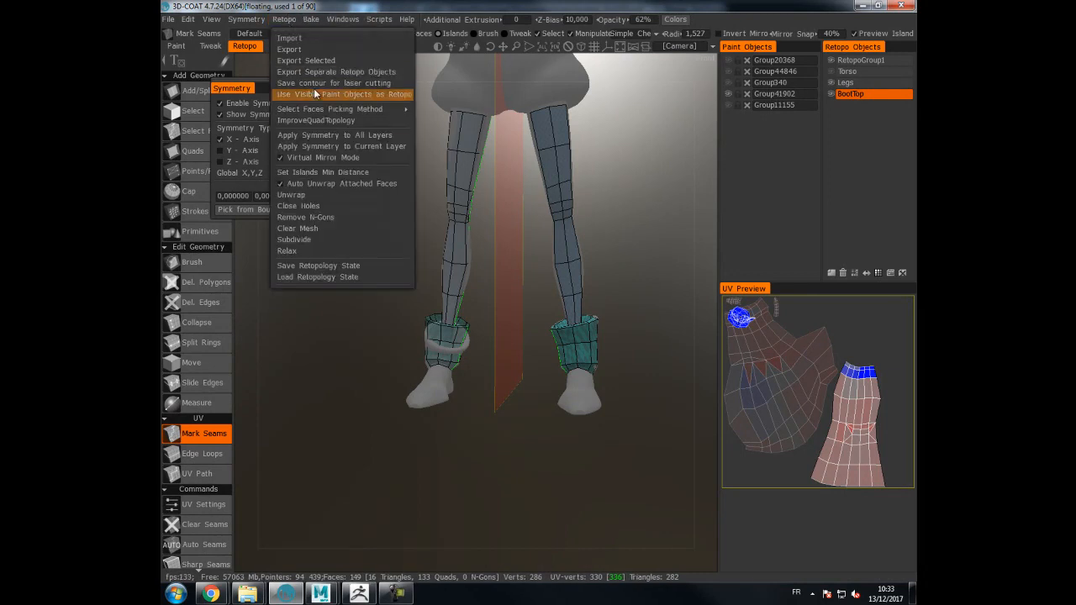
click(319, 146)
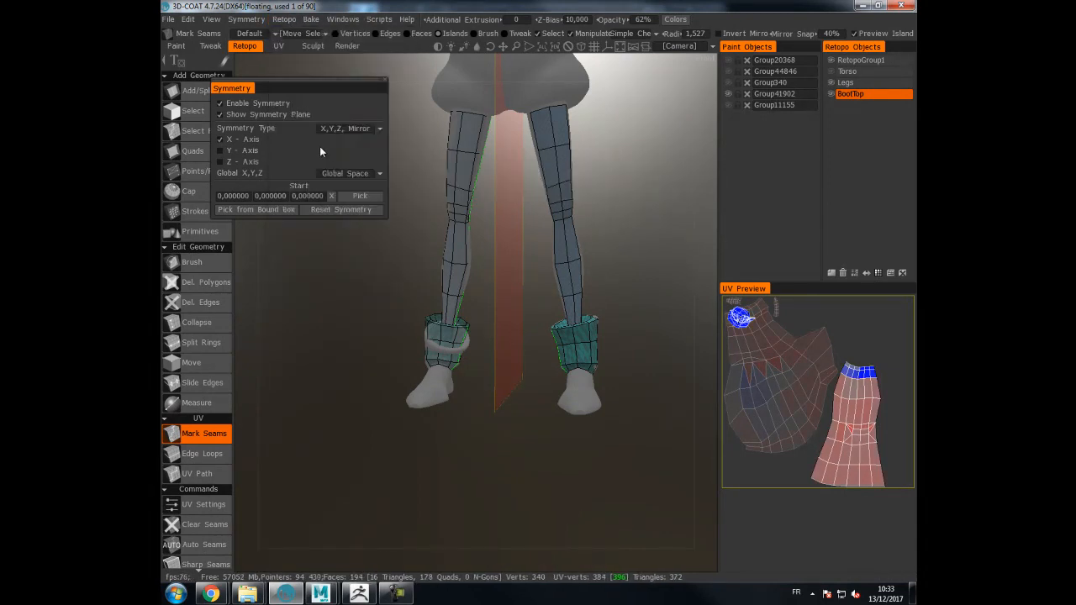
click(261, 103)
drag(505, 406, 543, 402)
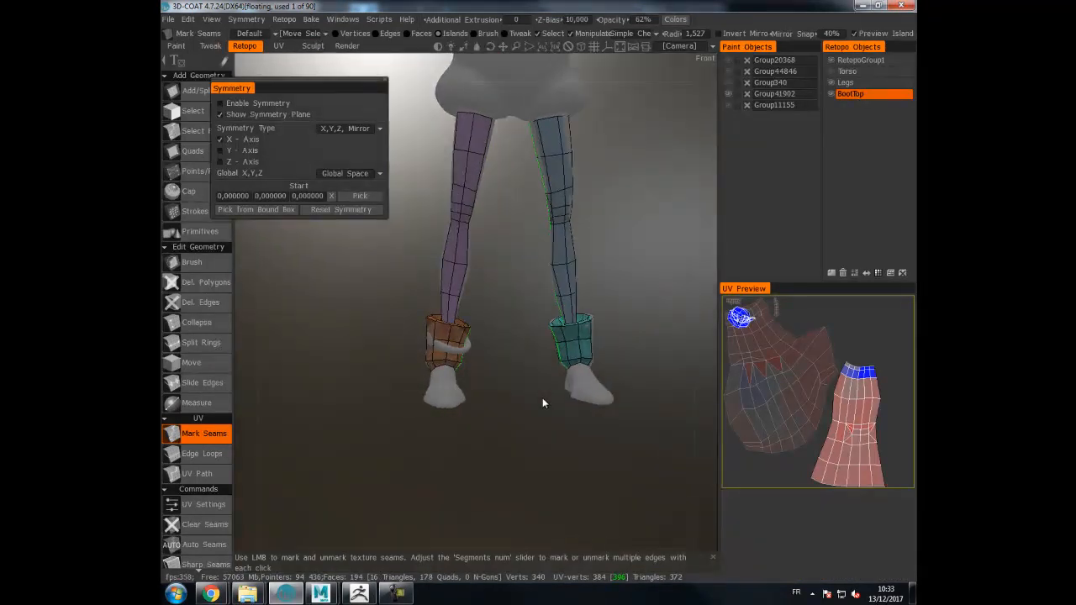
- Select all faces of the mirrored boot cuff with the Select tool in Faces mode
click(193, 131)
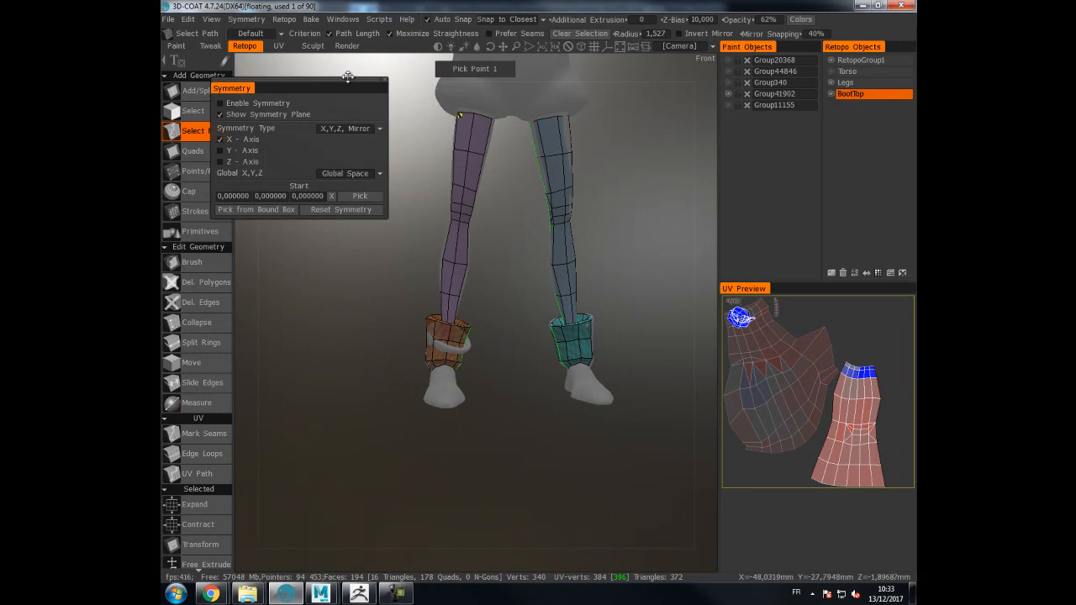
drag(344, 85, 390, 104)
click(223, 116)
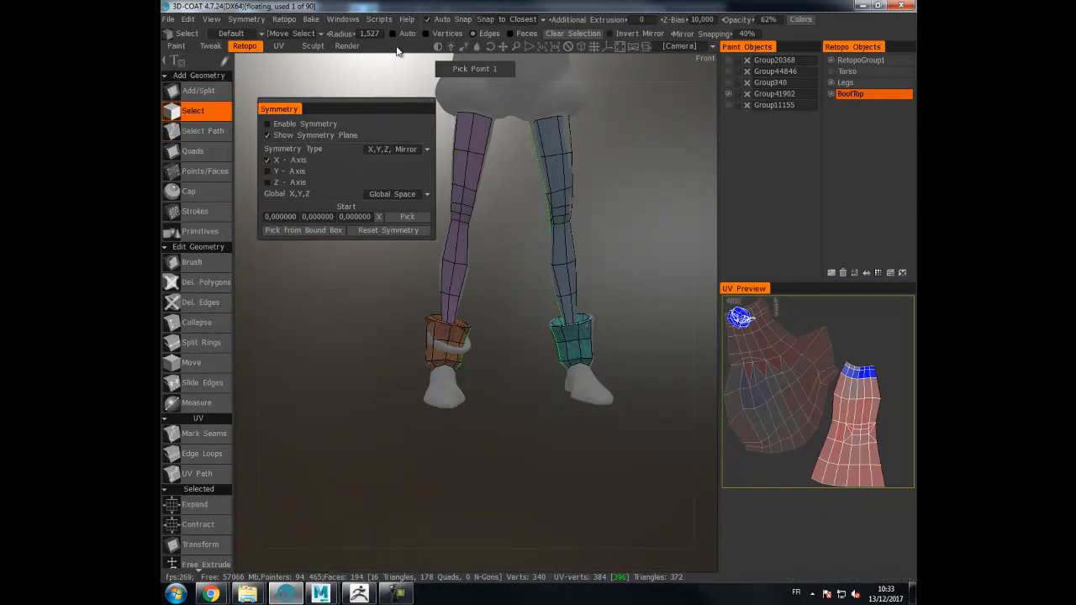
double_click(460, 334)
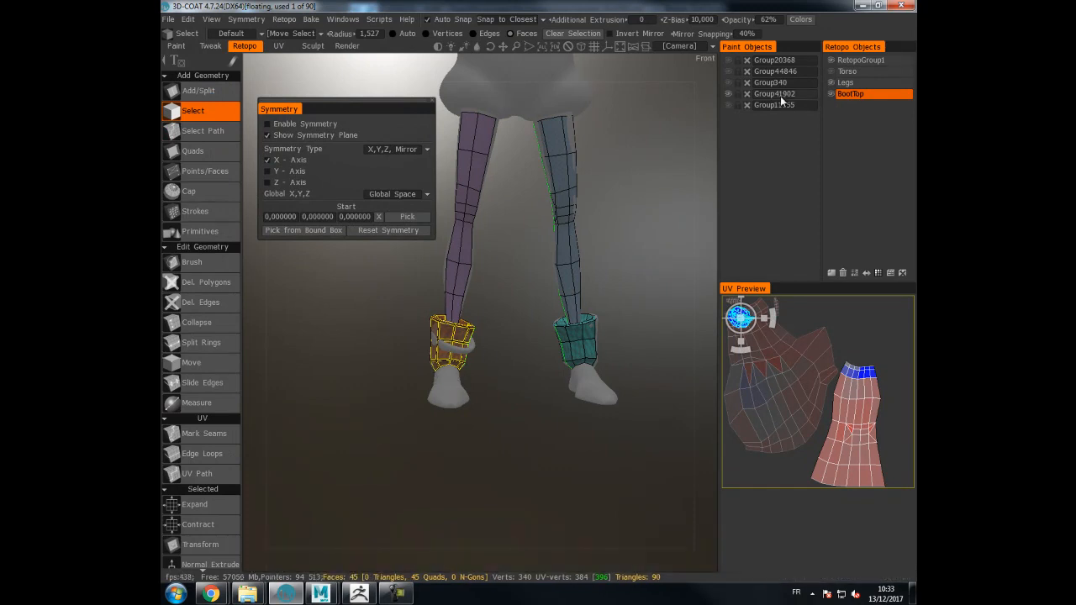
- Create a new retopo object and name it BootTopLeft
click(832, 273)
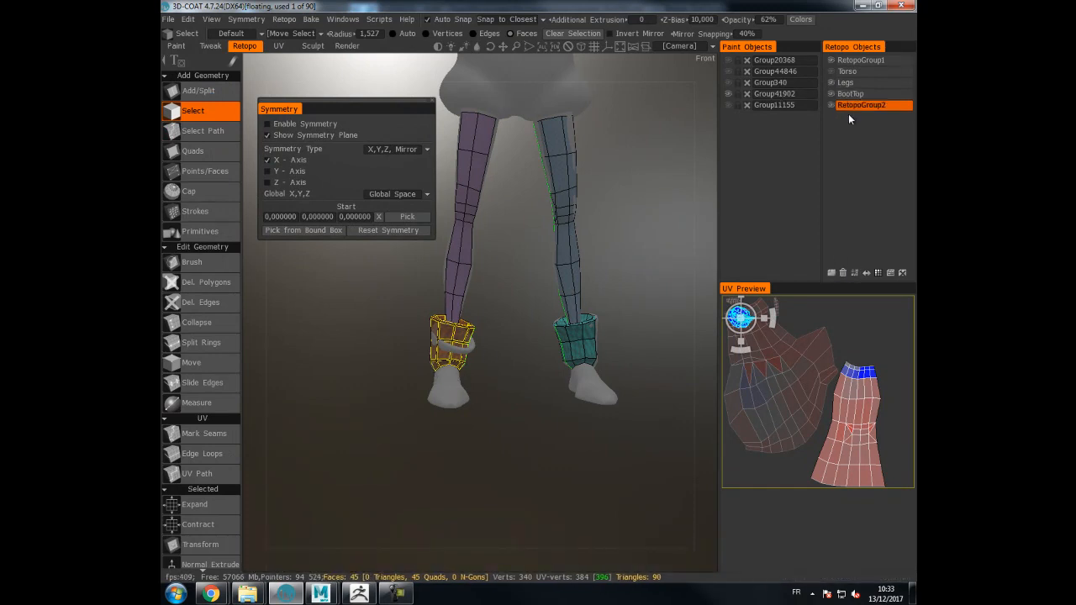
double_click(849, 105)
text(BootT)
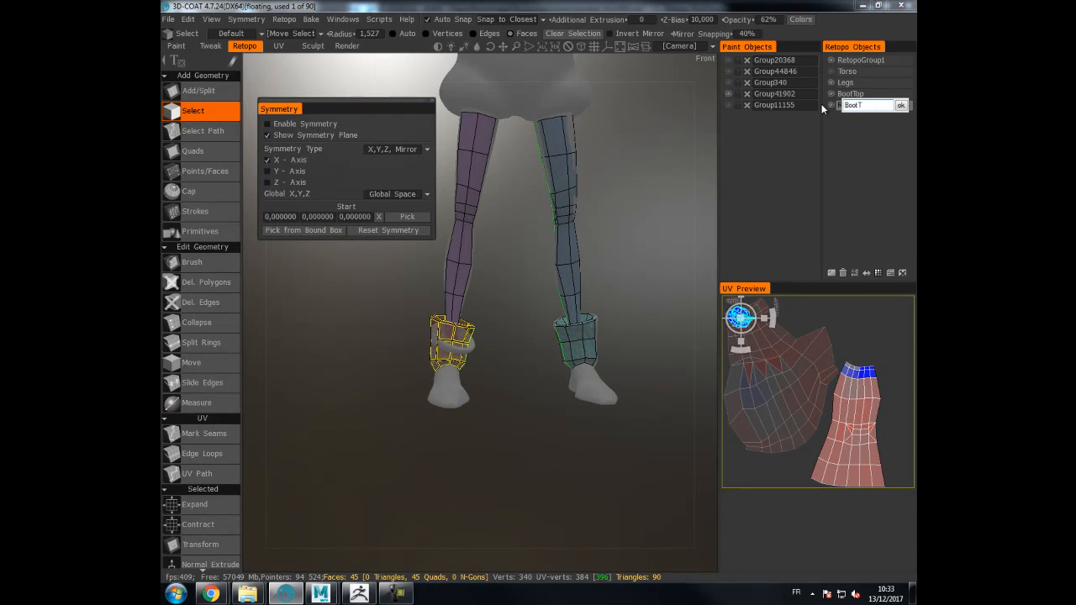
text(opLeft)
key(Return)
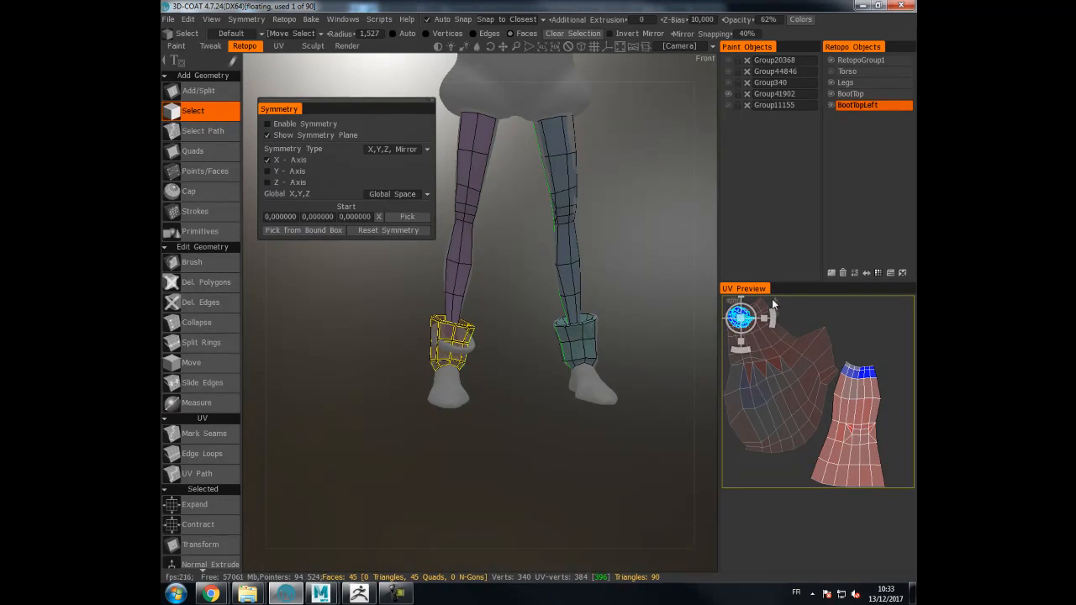
- Move the selected cuff faces into BootTopLeft and hide the other retopo objects
click(892, 275)
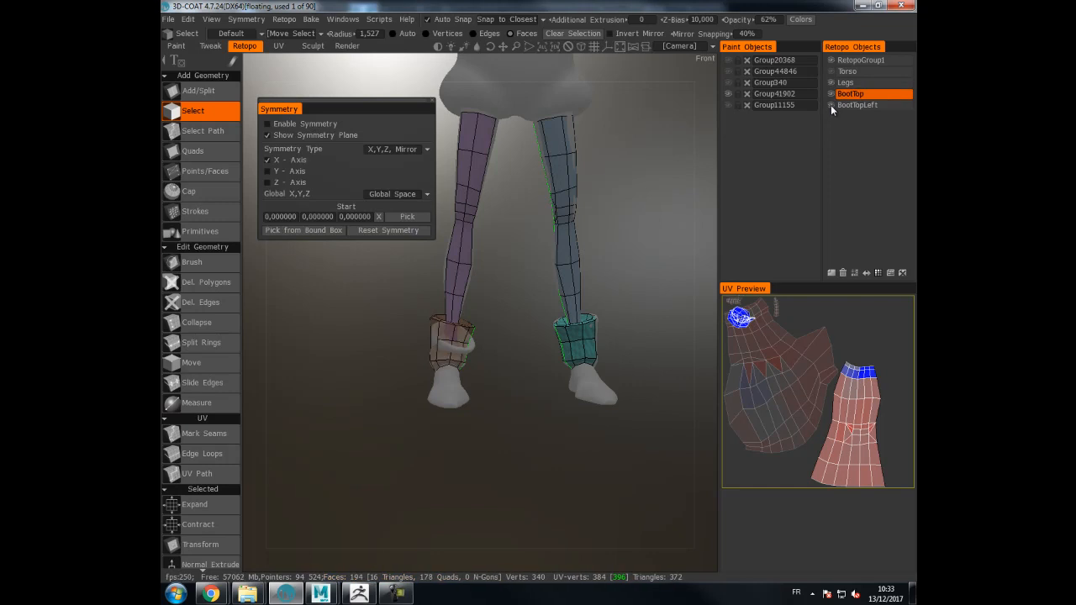
click(833, 105)
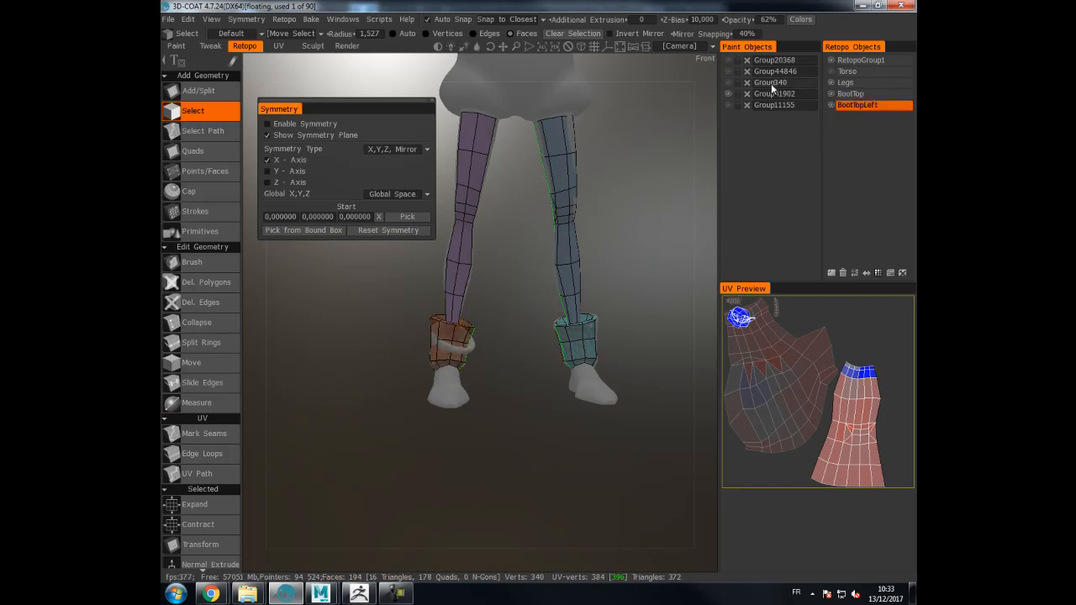
click(833, 82)
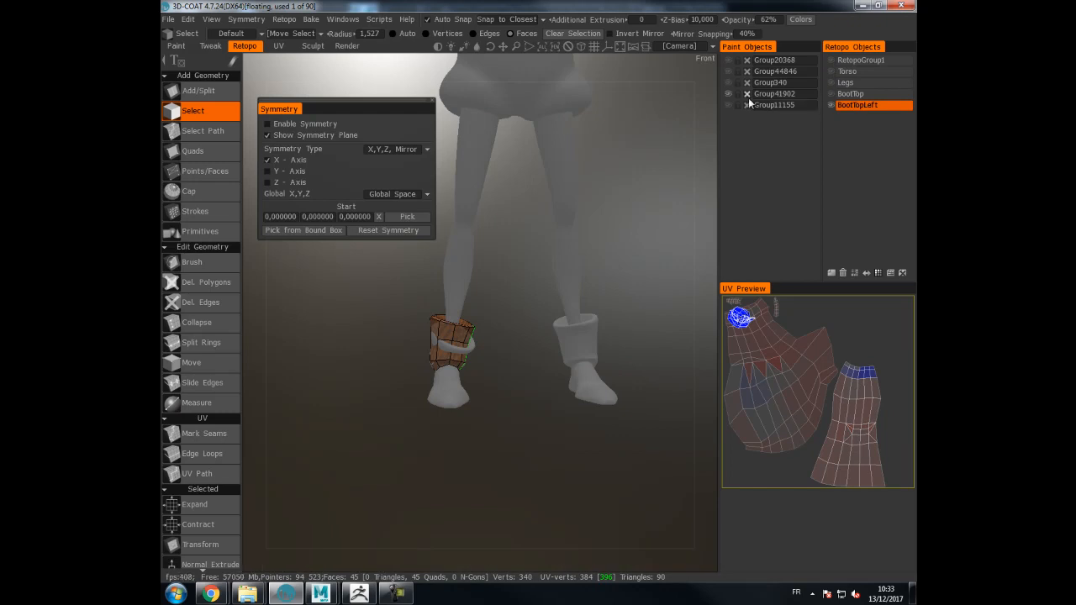
- Delete the upper and inner polygons of the mirrored cuff that do not fit the boot, keeping the lower outer bands
drag(509, 343, 482, 263)
scroll(621, 283, up, 3)
click(213, 286)
click(496, 271)
click(480, 269)
click(511, 273)
click(525, 271)
drag(562, 250, 368, 242)
click(535, 283)
click(554, 279)
drag(602, 261, 531, 243)
alt+drag(586, 266, 623, 307)
ctrl+click(595, 256)
mouse_move(636, 259)
mouse_down()
mouse_move(517, 311)
mouse_move(616, 266)
mouse_up()
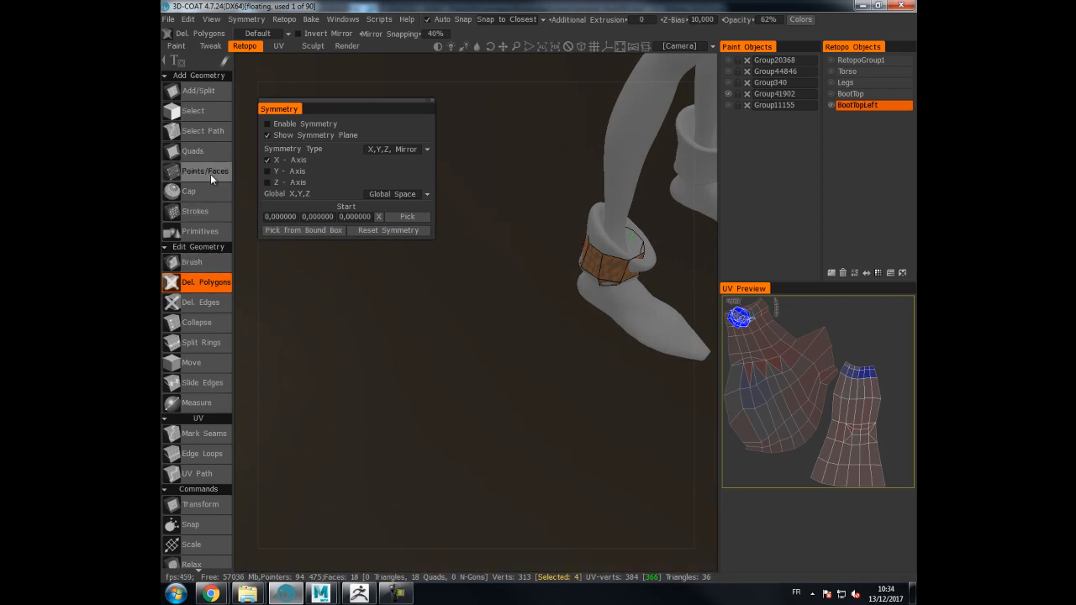
- Reshape the remaining cuff polygons with the Brush tool to follow the outer surface of the boot top
click(197, 261)
drag(521, 240, 642, 223)
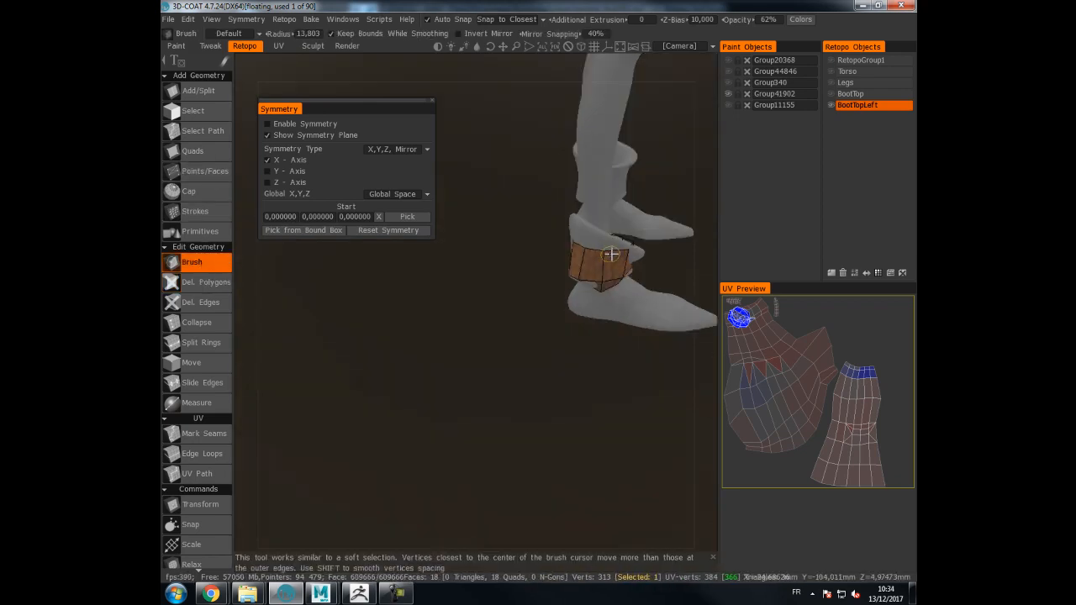
mouse_move(592, 247)
mouse_down()
mouse_move(586, 227)
mouse_move(533, 238)
mouse_move(552, 252)
mouse_move(538, 193)
mouse_move(577, 241)
mouse_move(648, 231)
mouse_move(590, 192)
mouse_up()
scroll(577, 241, up, 3)
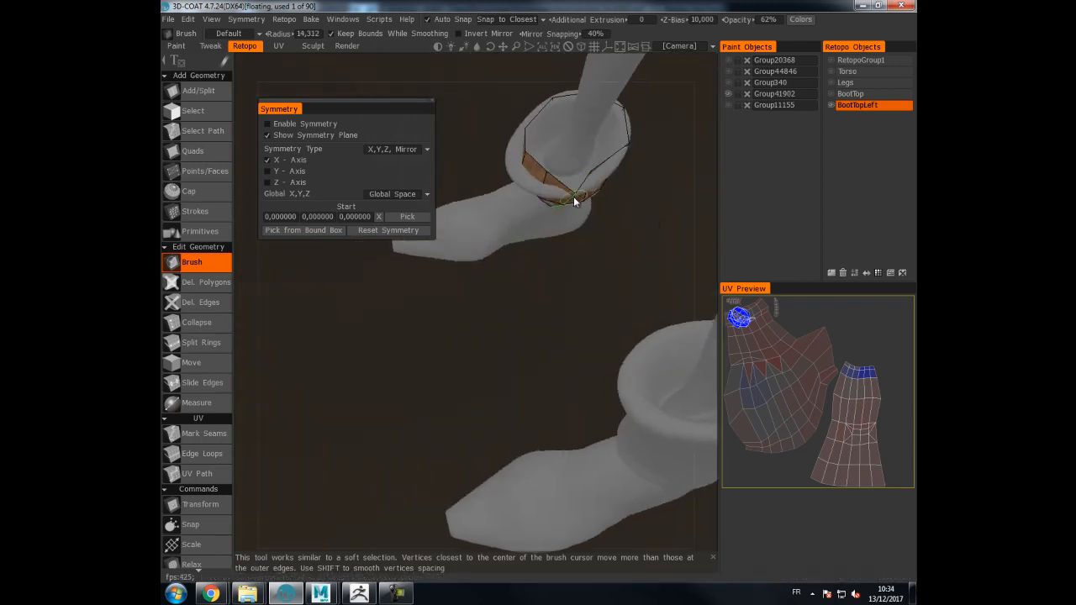
mouse_move(602, 182)
alt+mouse_down()
mouse_move(424, 172)
mouse_move(542, 157)
mouse_move(530, 141)
mouse_move(551, 133)
mouse_move(573, 95)
mouse_move(564, 117)
mouse_move(546, 114)
mouse_move(560, 132)
mouse_move(531, 135)
mouse_move(632, 95)
alt+mouse_up()
mouse_move(512, 113)
alt+mouse_down()
mouse_move(523, 139)
mouse_move(574, 145)
mouse_move(478, 119)
mouse_move(626, 122)
mouse_move(609, 100)
mouse_move(593, 136)
mouse_move(577, 143)
mouse_move(601, 135)
mouse_move(612, 152)
mouse_move(541, 144)
mouse_move(618, 164)
mouse_move(623, 225)
alt+mouse_up()
alt+right_drag(623, 225, 529, 202)
alt+drag(529, 202, 612, 151)
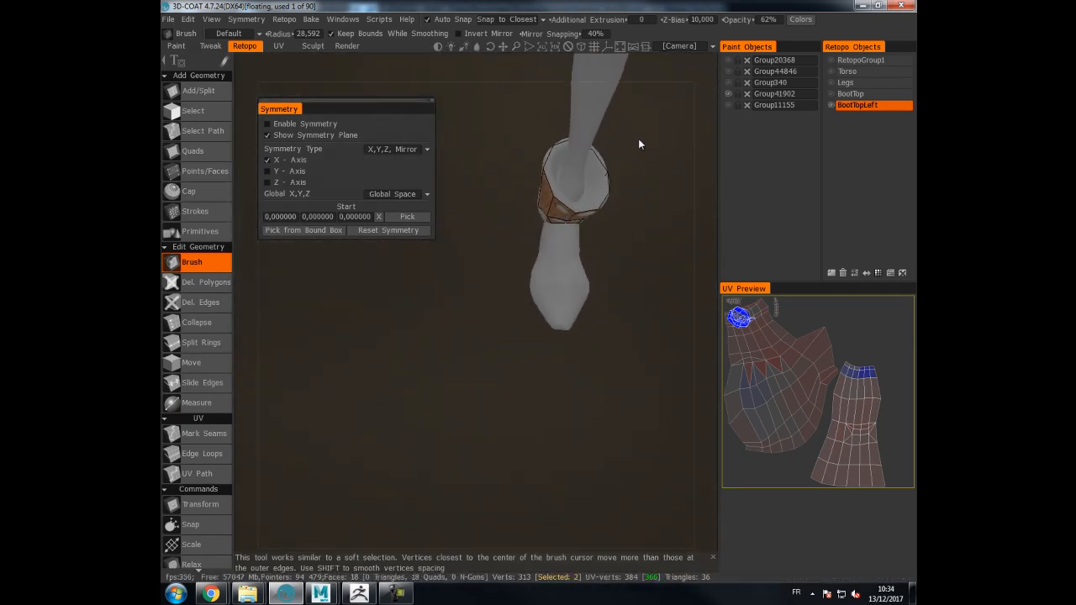
alt+right_drag(612, 151, 593, 156)
alt+middle_drag(593, 156, 569, 171)
alt+right_drag(568, 172, 624, 148)
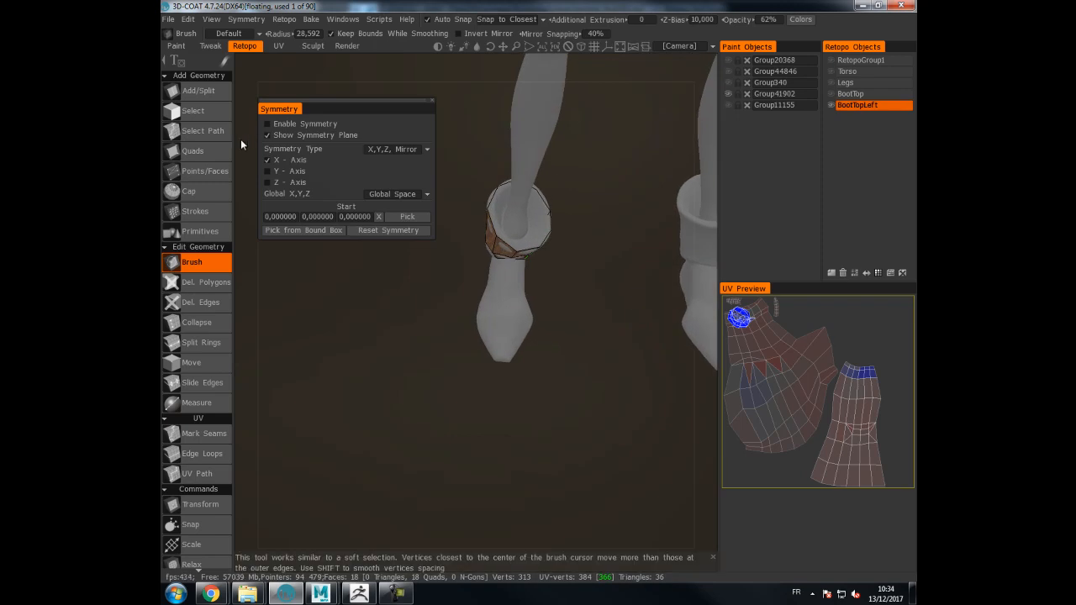
- Rebuild the ring of quads around the boot top's rim with the Points/Faces tool
click(205, 171)
alt+drag(547, 173, 633, 154)
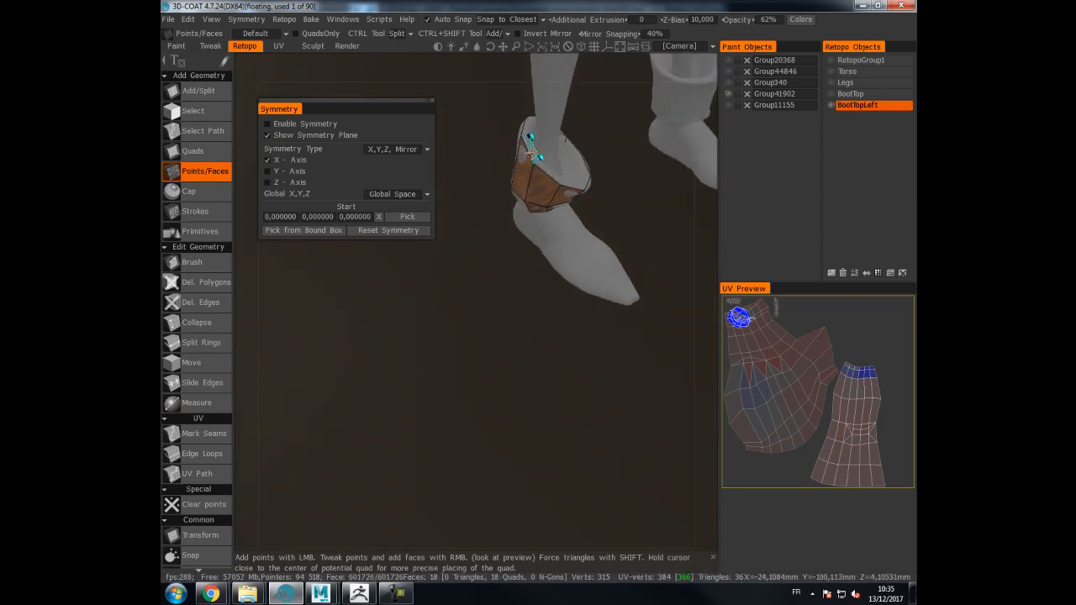
alt+drag(531, 154, 527, 183)
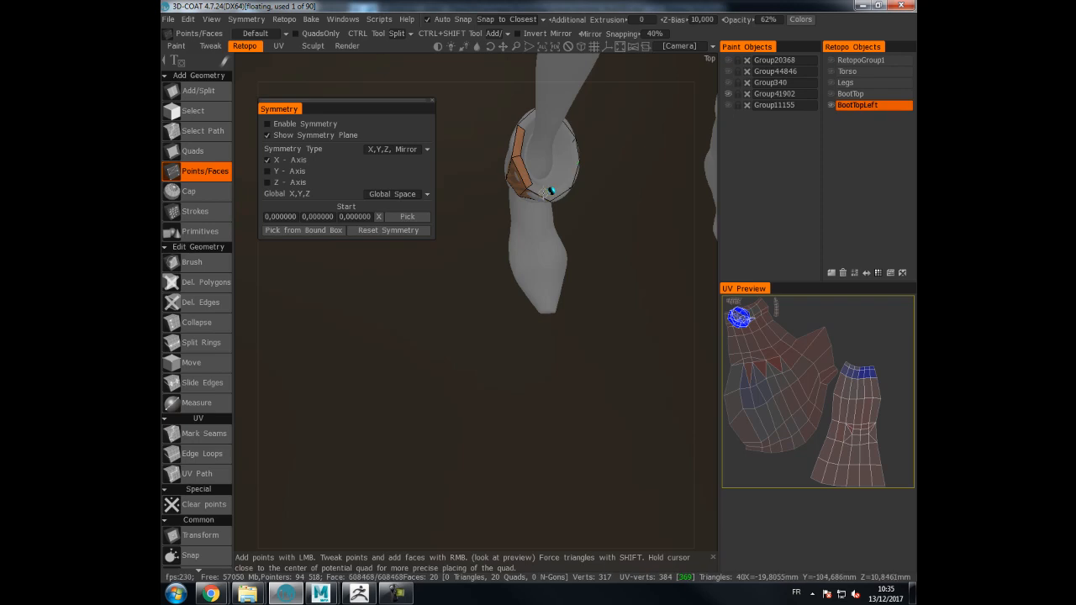
alt+drag(551, 192, 582, 148)
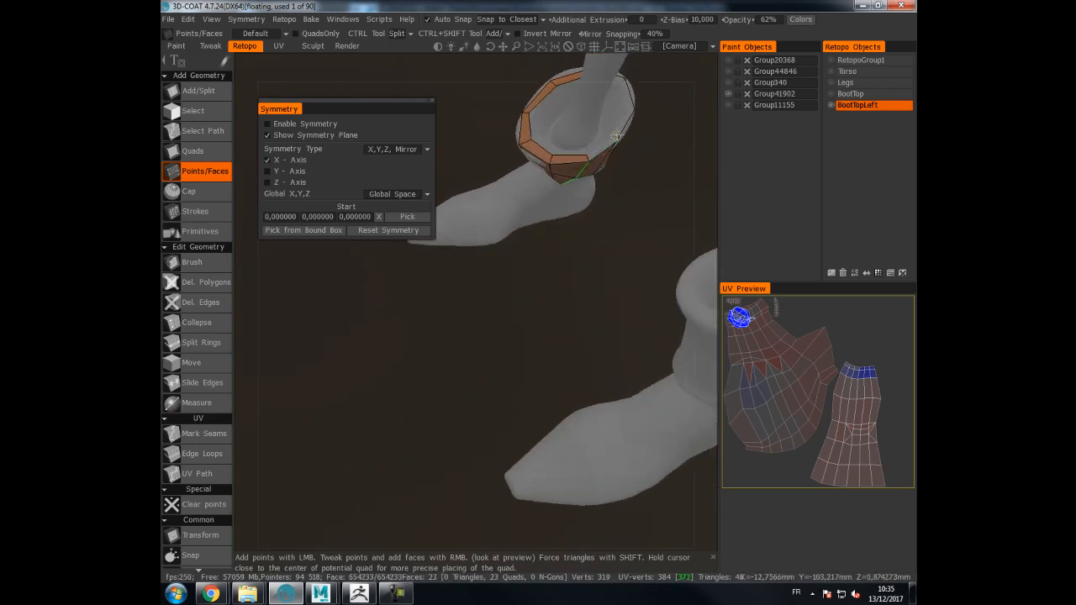
alt+drag(633, 99, 619, 141)
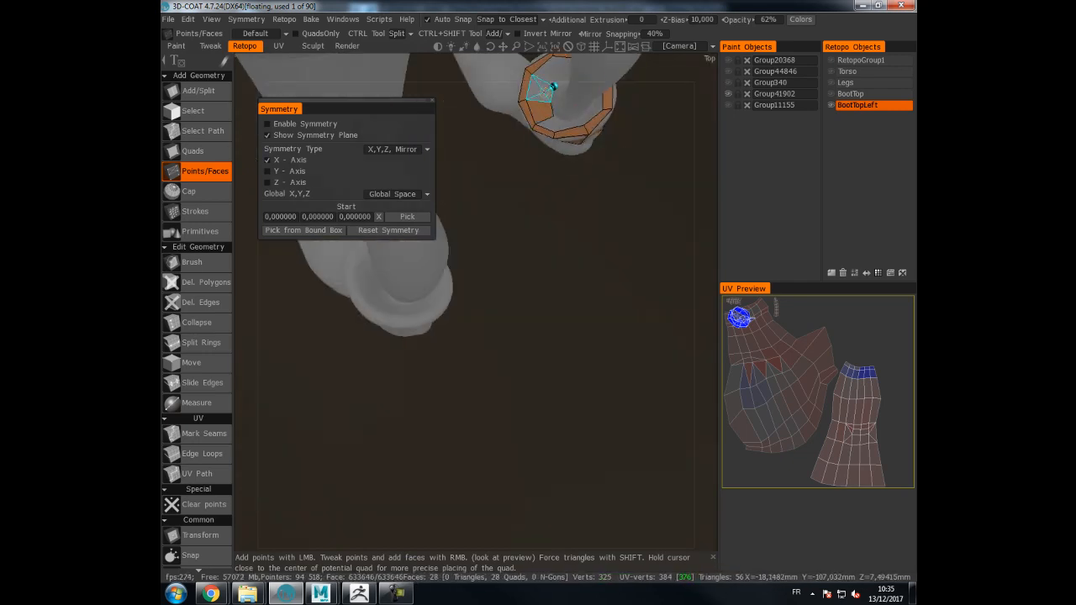
- Add points and quads inside the boot opening to build the cuff's inner row around the leg
right_click(554, 78)
alt+right_drag(555, 78, 397, 208)
scroll(645, 333, down, 5)
alt+drag(647, 337, 633, 304)
alt+right_drag(611, 206, 676, 174)
alt+middle_drag(675, 175, 596, 262)
alt+drag(596, 261, 633, 320)
alt+middle_drag(632, 321, 671, 370)
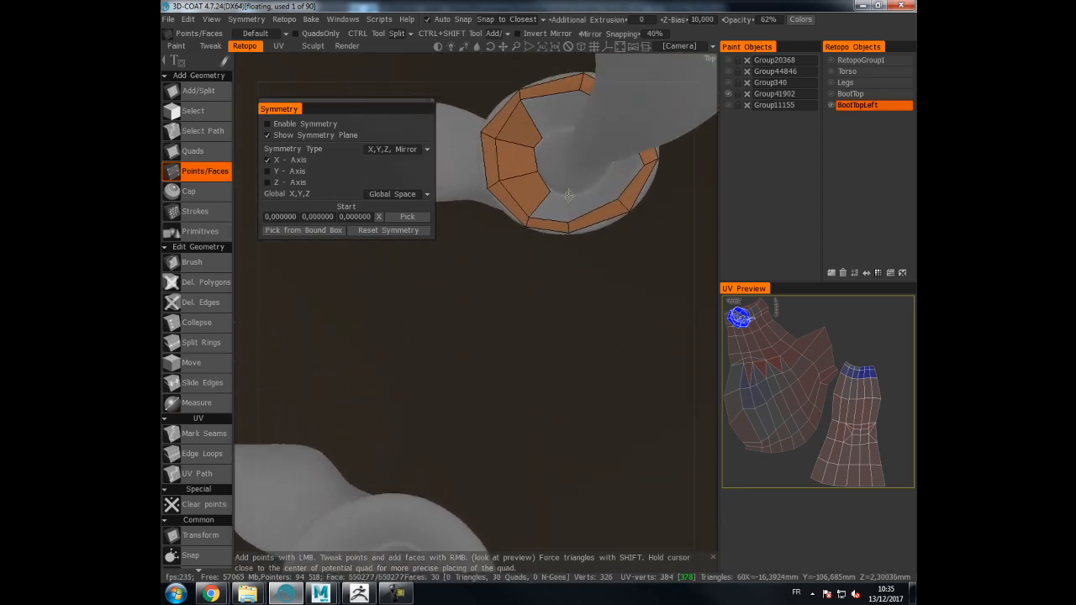
click(567, 198)
click(590, 200)
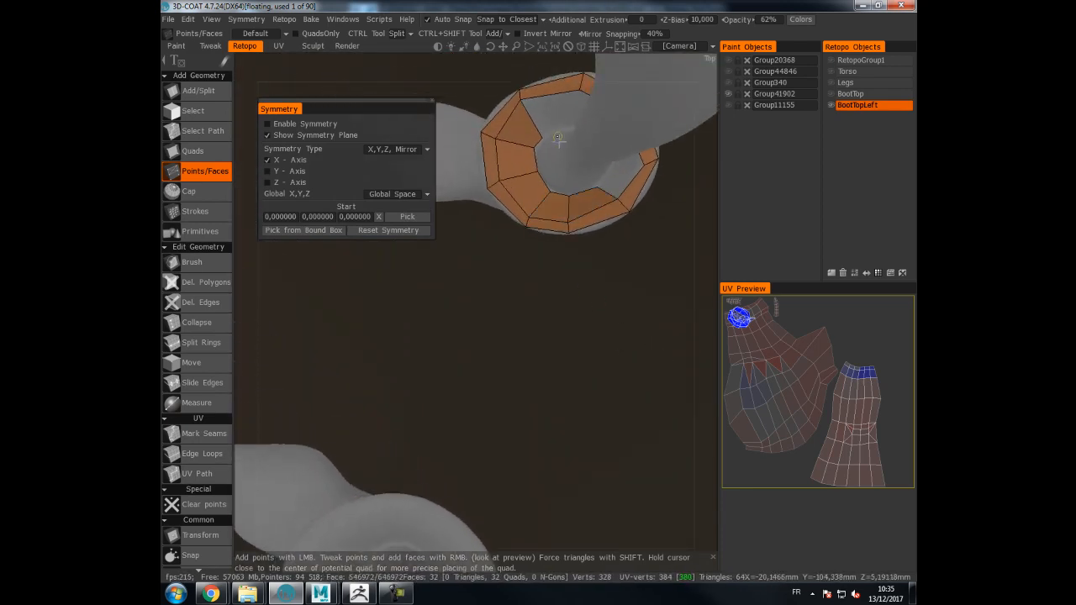
mouse_move(549, 118)
alt+mouse_down()
mouse_move(534, 98)
mouse_move(546, 139)
mouse_move(543, 98)
mouse_move(462, 84)
mouse_move(589, 111)
mouse_move(474, 101)
mouse_move(549, 125)
alt+mouse_up()
middle_drag(555, 124, 622, 87)
middle_drag(538, 99, 574, 197)
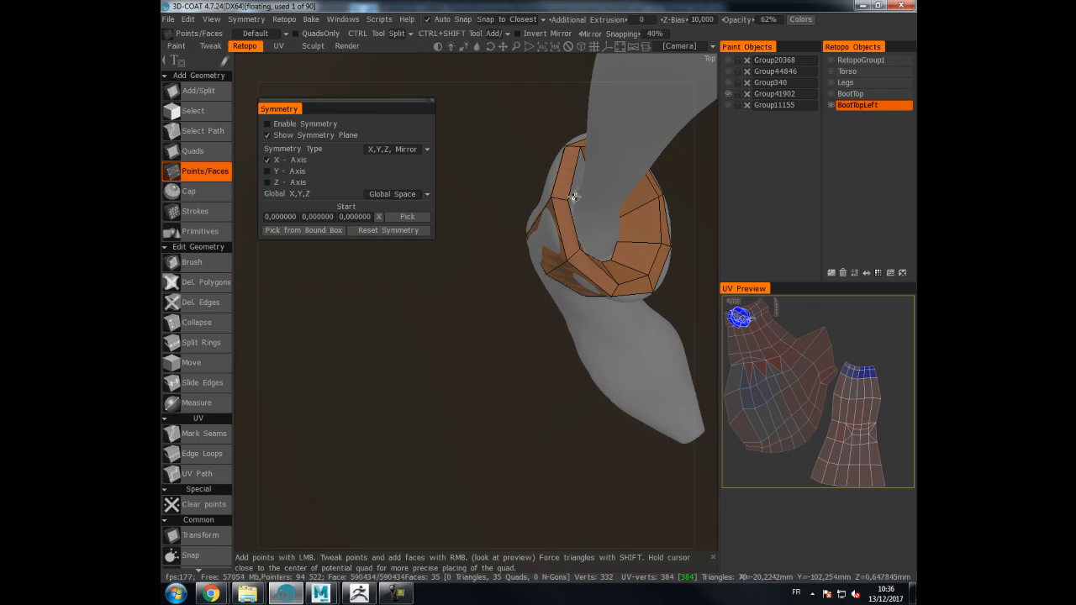
- Adjust the new rim and inner vertices with the Brush tool to even out the cuff around the leg
middle_drag(568, 190, 510, 159)
click(206, 262)
mouse_move(487, 210)
middle_down()
mouse_move(538, 196)
mouse_move(608, 233)
middle_up()
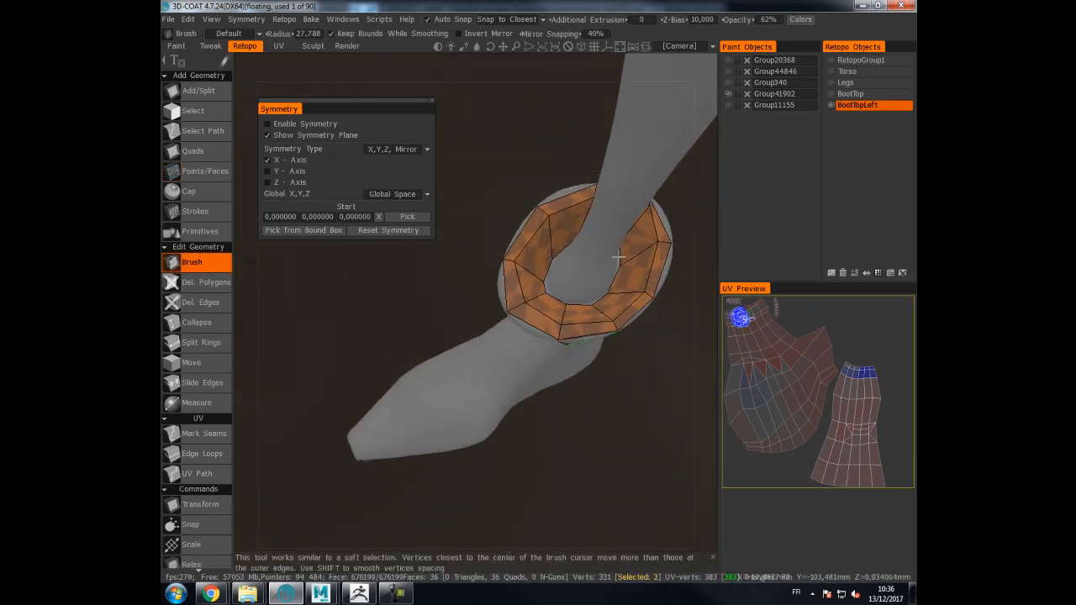
- Show the BootTop, Legs and Torso retopo objects again alongside BootTopLeft
right_drag(621, 256, 536, 260)
middle_drag(536, 260, 634, 304)
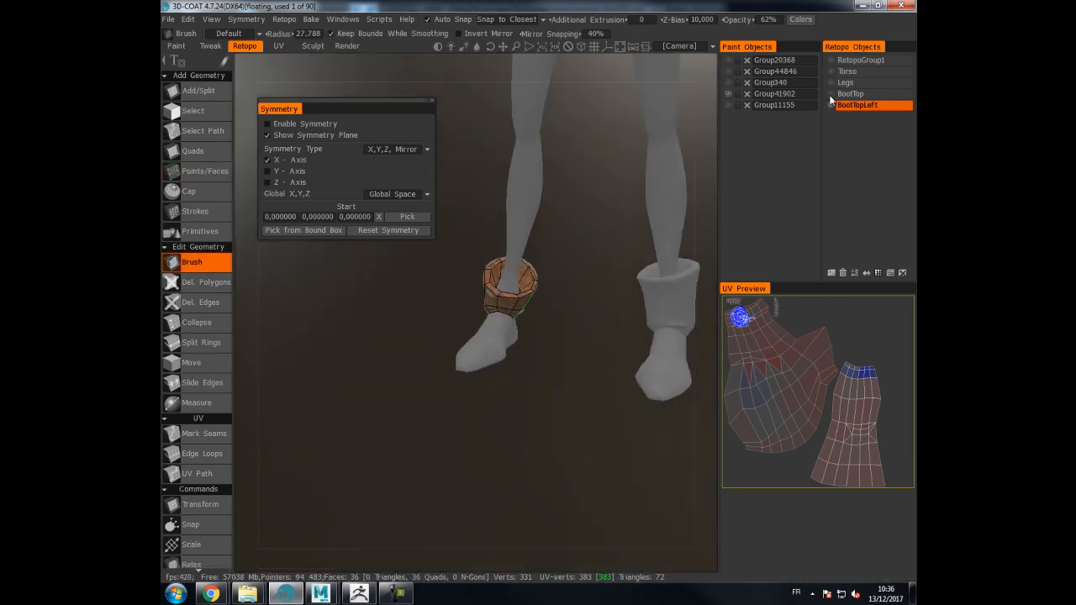
click(831, 94)
click(831, 83)
click(831, 71)
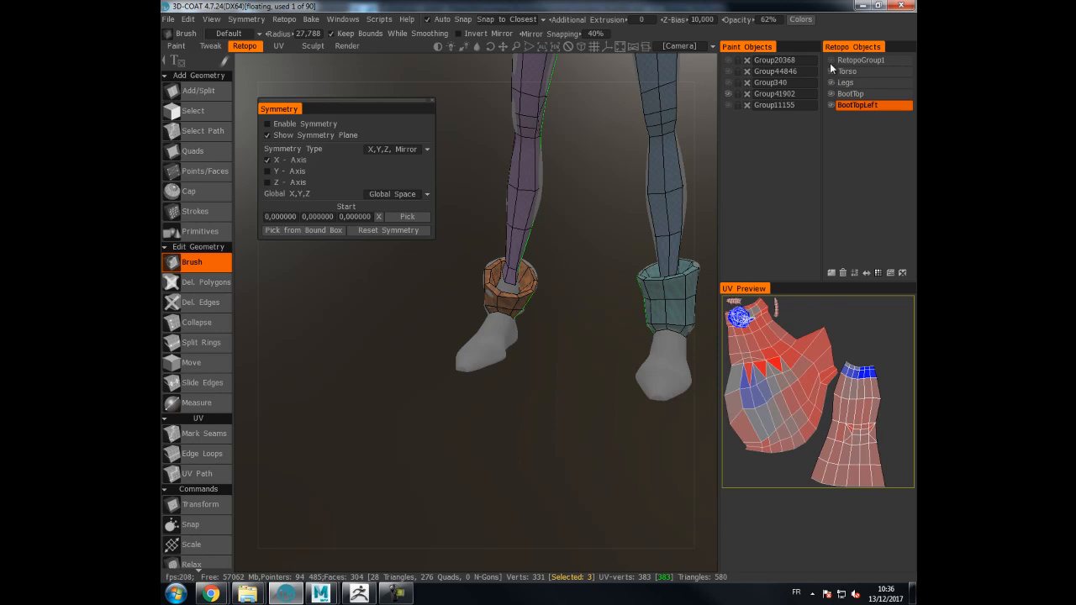
- Examine the legs, boot cuffs and torso retopo pieces together from the front and at an angle
right_drag(644, 263, 451, 339)
middle_drag(451, 338, 483, 437)
key(KP_2)
mouse_move(481, 433)
mouse_down()
mouse_move(586, 448)
mouse_move(509, 436)
mouse_move(584, 402)
mouse_move(483, 417)
mouse_move(466, 433)
mouse_up()
key(KP_2)
drag(448, 361, 523, 219)
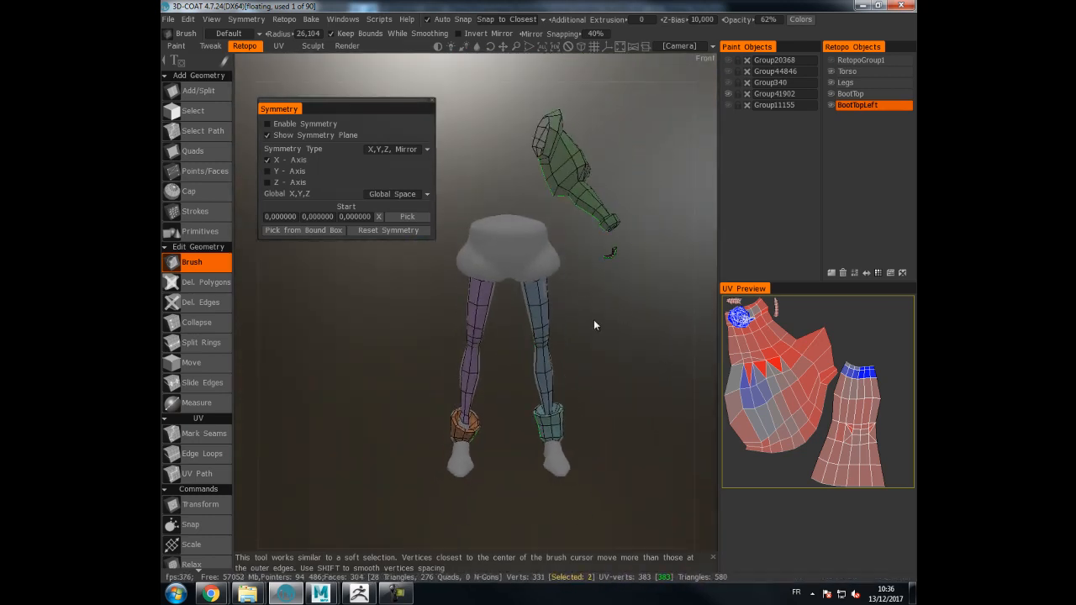
mouse_move(565, 251)
mouse_down()
mouse_move(592, 268)
mouse_move(534, 244)
mouse_move(565, 245)
mouse_up()
middle_drag(566, 244, 542, 228)
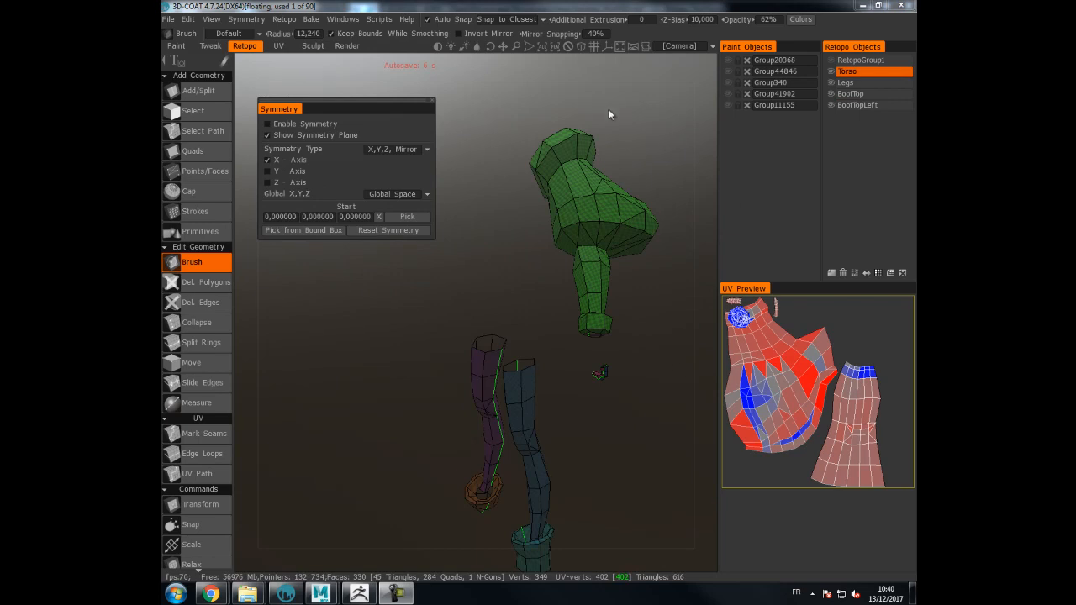
- Unwrap the UVs of the retopo mesh
drag(645, 82, 590, 185)
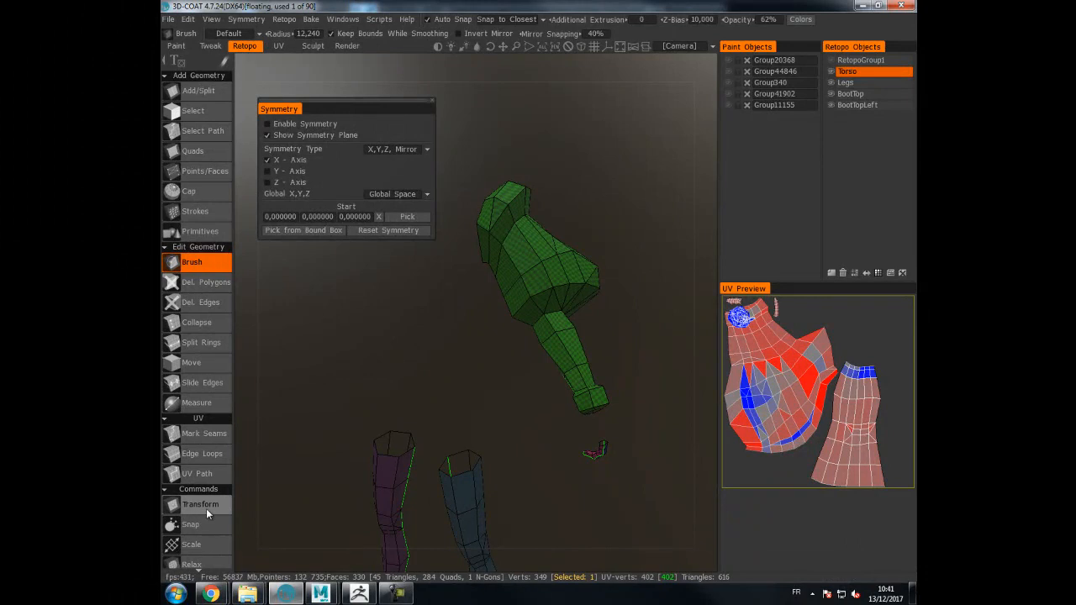
scroll(204, 570, down, 1)
scroll(203, 574, down, 3)
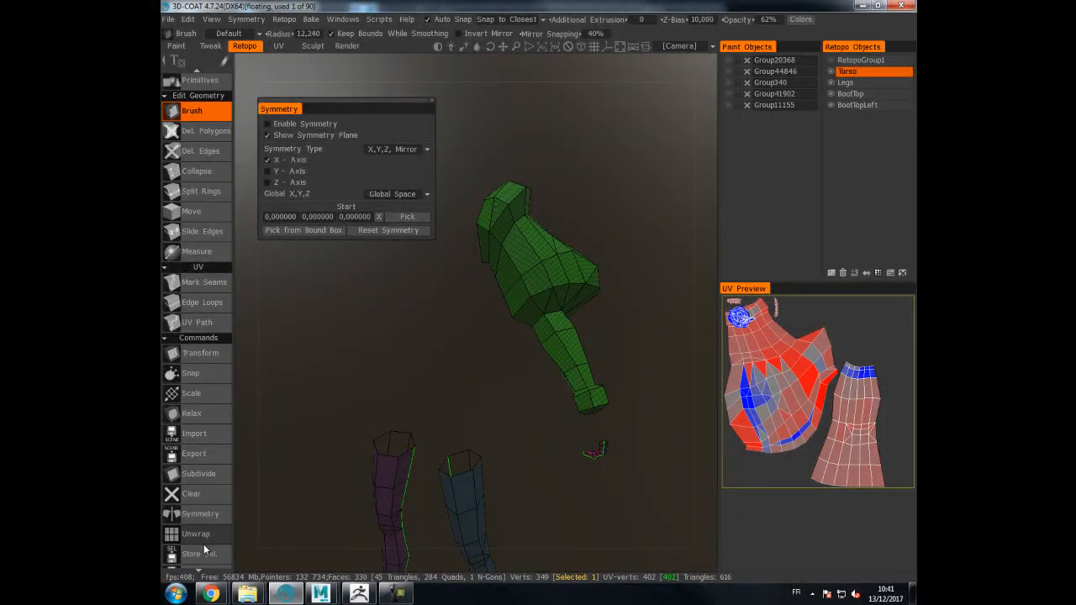
click(203, 543)
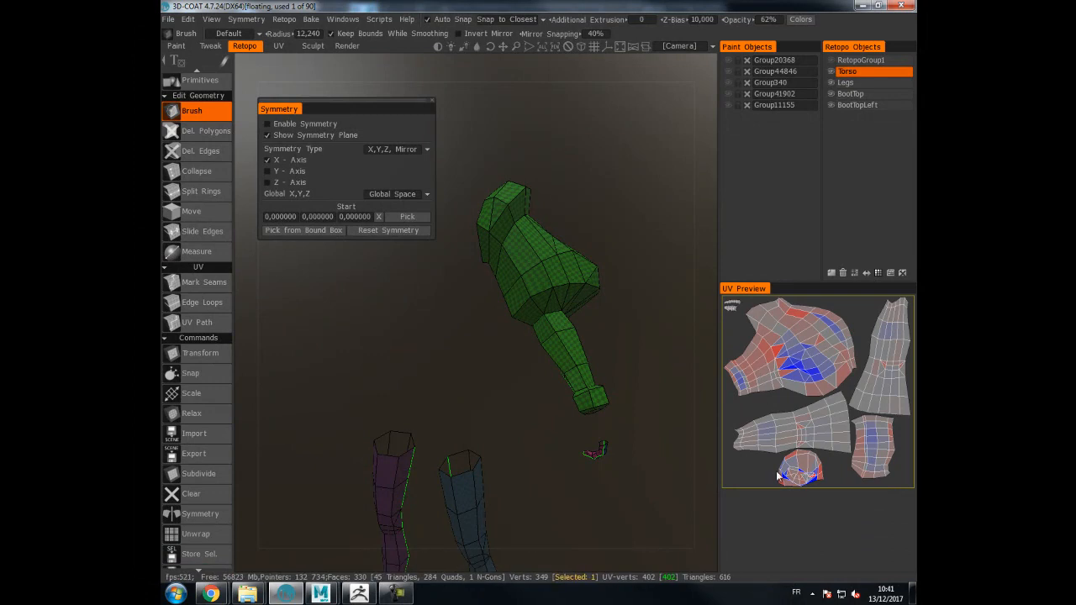
- Mark a texture seam on the BootTopLeft cuff with the Mark Seams tool
middle_drag(549, 457, 565, 227)
drag(553, 363, 663, 286)
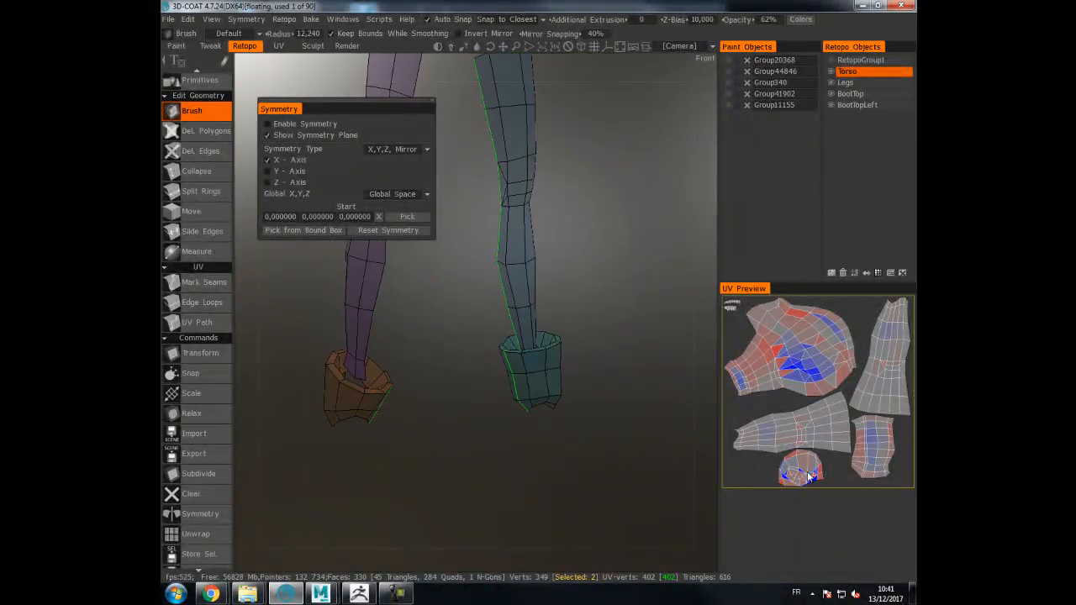
drag(577, 451, 452, 312)
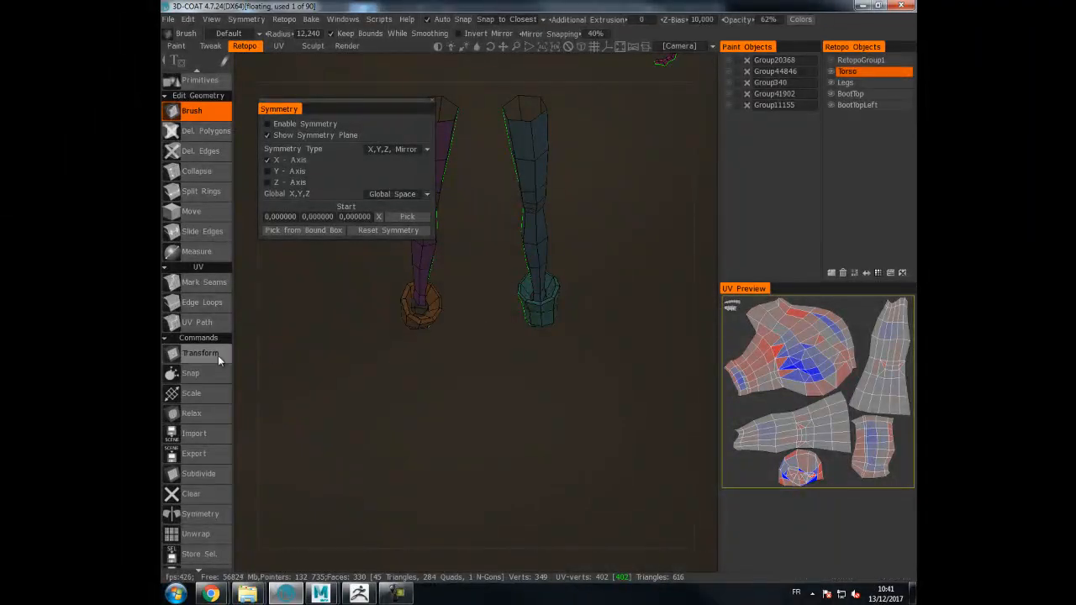
click(204, 281)
scroll(479, 323, up, 3)
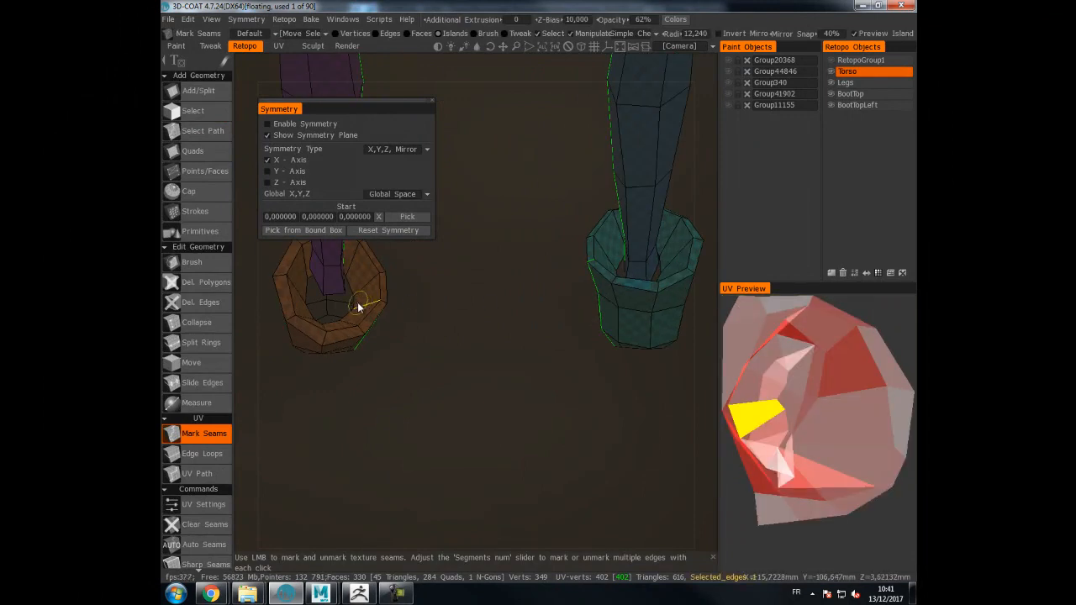
drag(372, 293, 307, 245)
drag(373, 306, 412, 413)
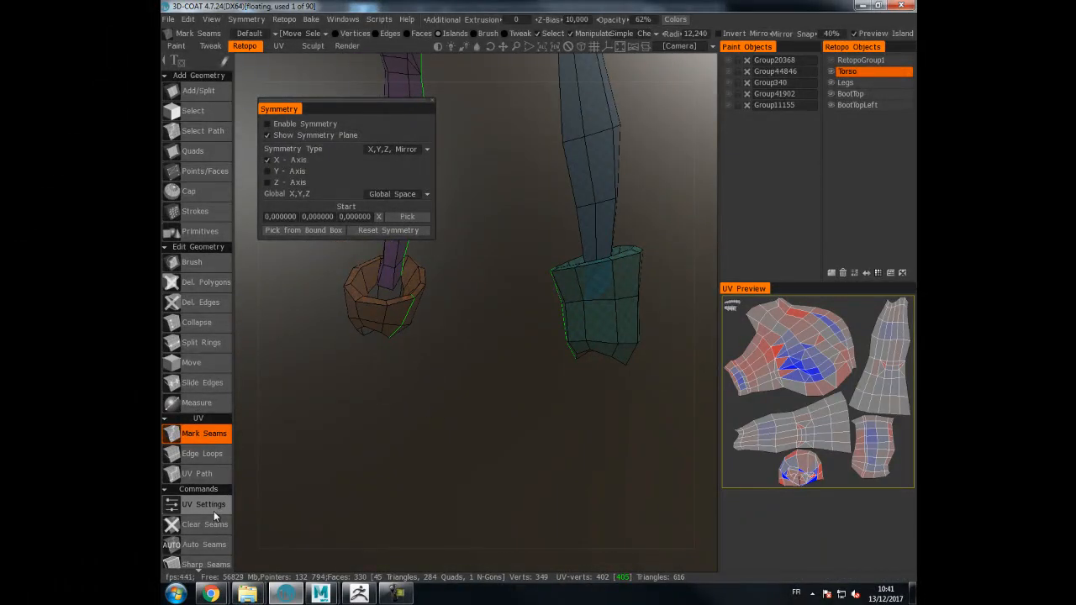
- Unwrap the retopo UVs again using the new boot cuff seam
scroll(201, 570, down, 2)
scroll(200, 573, down, 3)
click(205, 482)
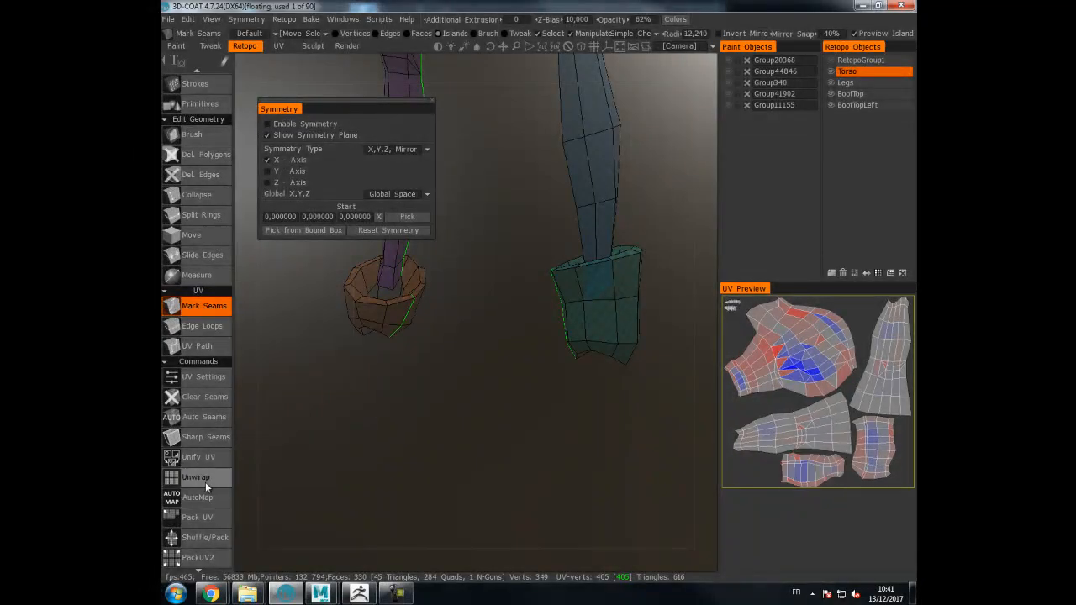
- Examine the torso, leg and boot cuff retopo objects from several angles
middle_drag(653, 162, 638, 353)
right_drag(637, 353, 461, 386)
middle_drag(622, 257, 613, 323)
drag(613, 328, 566, 346)
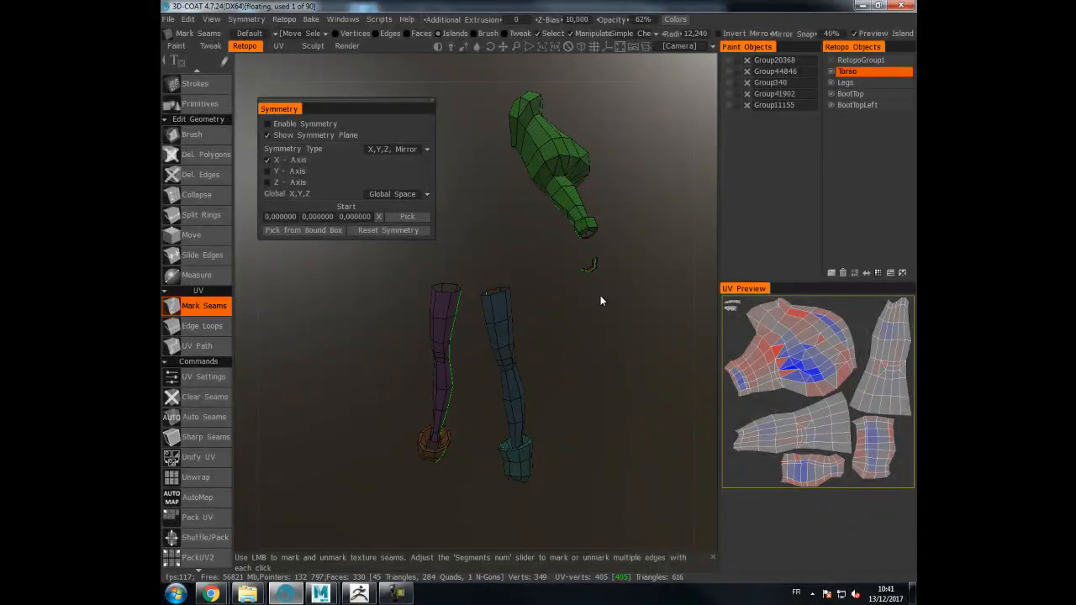
drag(642, 301, 690, 275)
drag(572, 293, 641, 230)
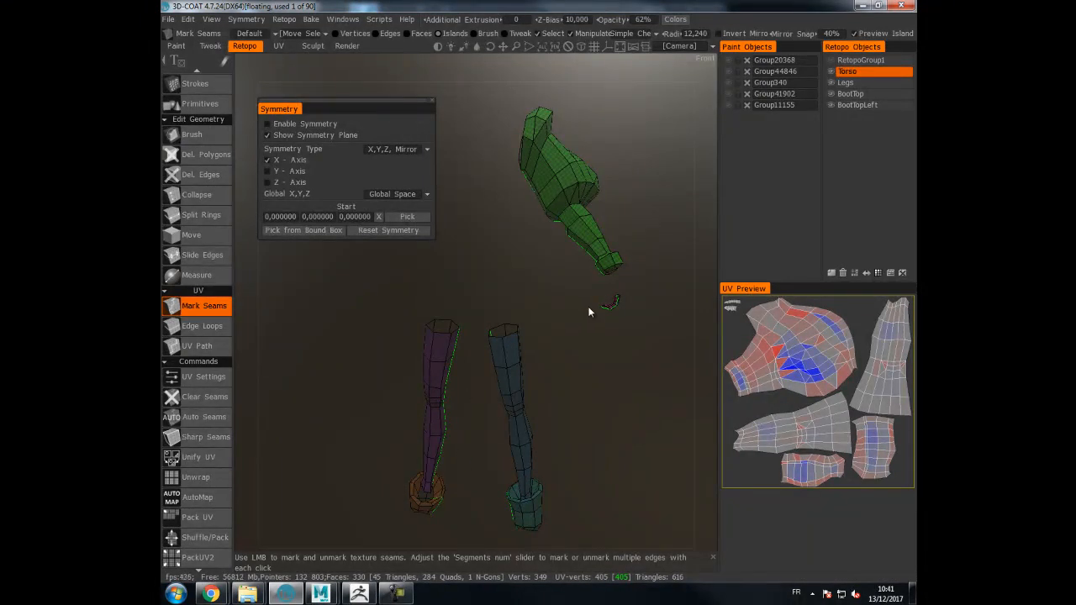
drag(617, 363, 569, 353)
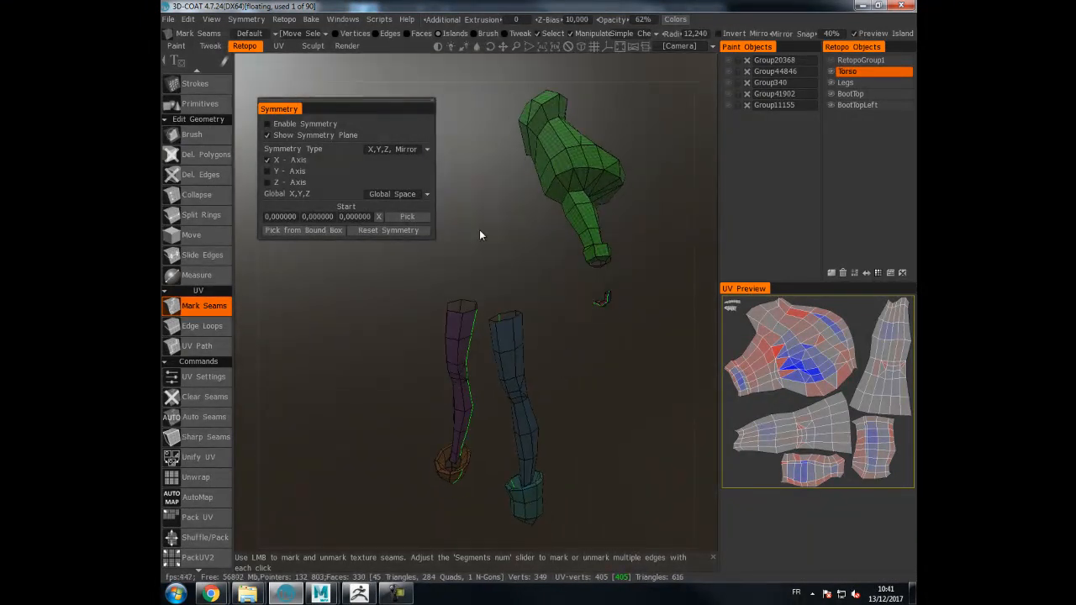
- Save the project as Retopo2.3b in the Retopo folder
click(170, 22)
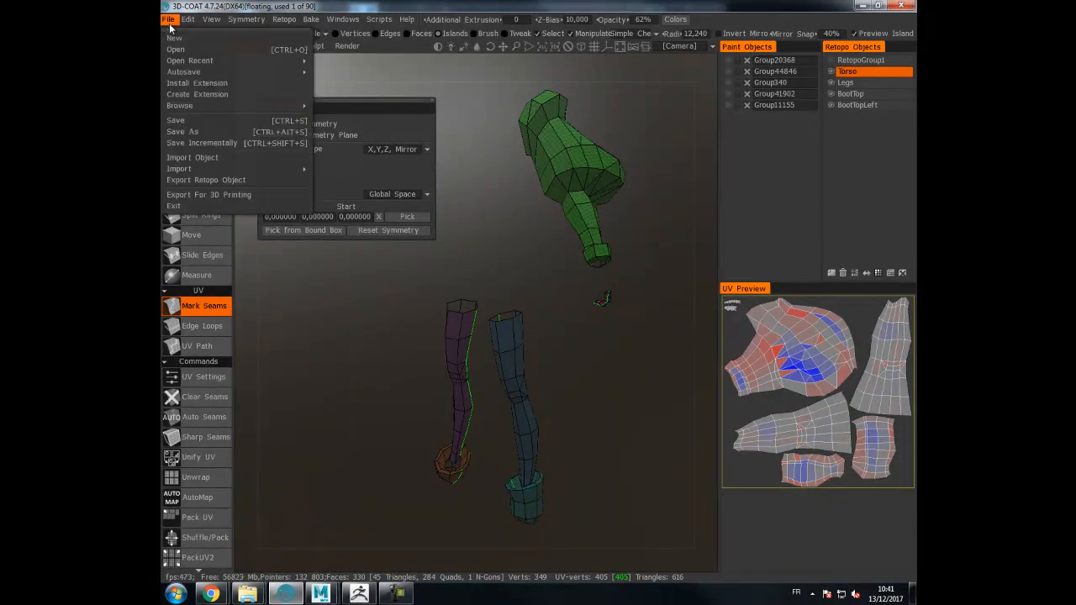
click(193, 133)
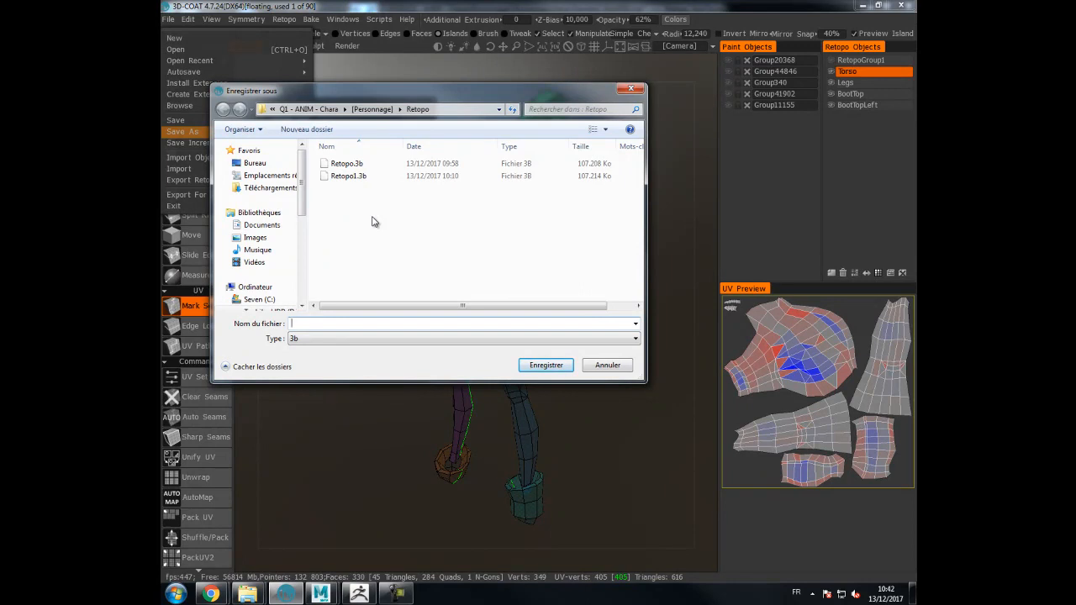
drag(377, 89, 330, 48)
click(286, 129)
double_click(276, 276)
text(2)
key(Return)
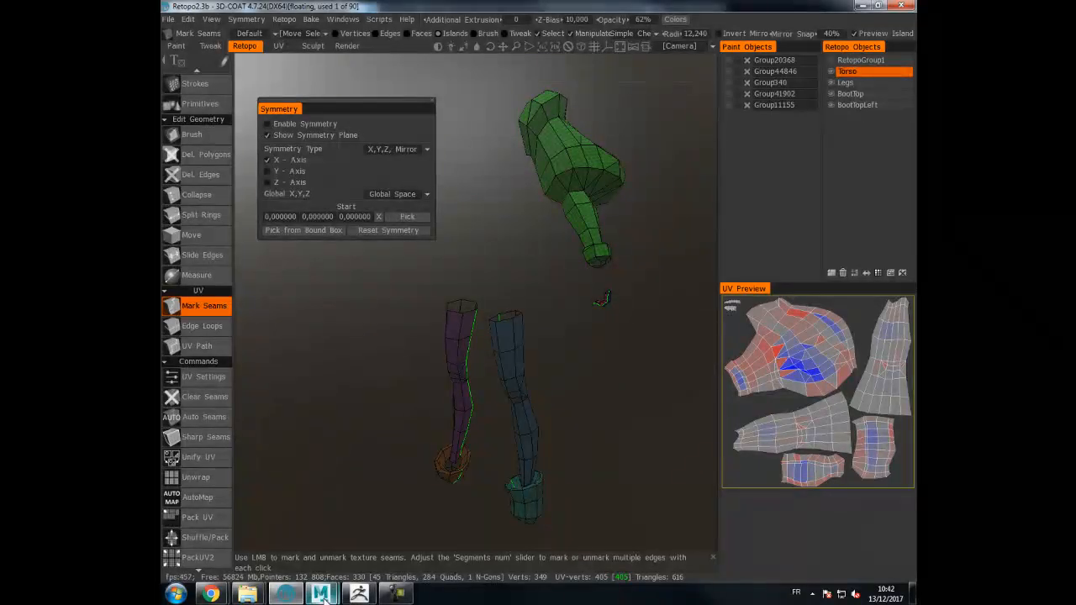
- Switch to Maya and browse to the D:\HEAJ folder for a scene to open
mouse_move(320, 594)
click(378, 477)
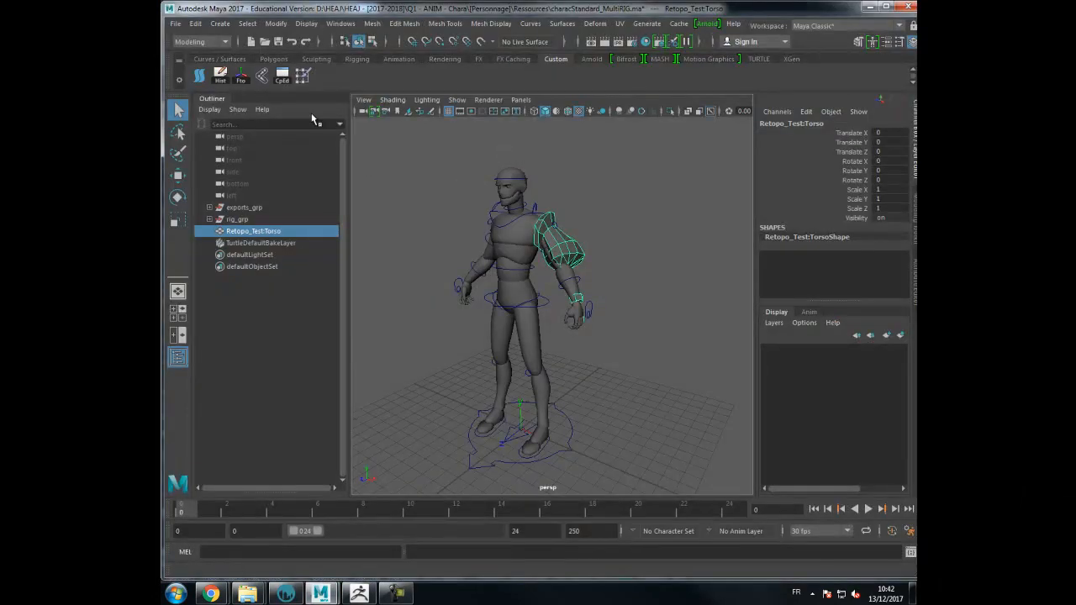
click(174, 24)
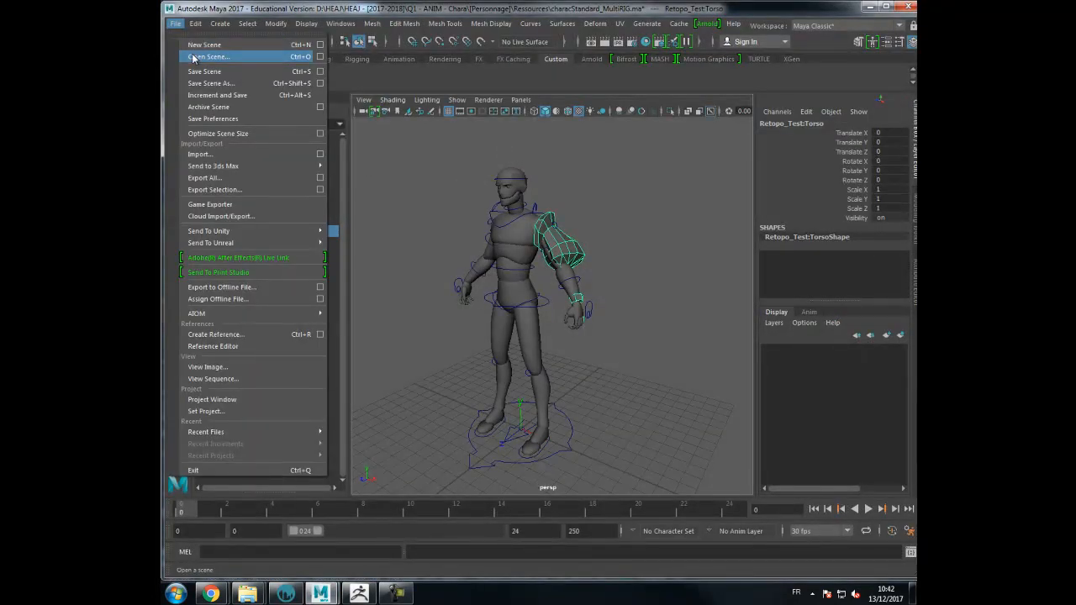
click(202, 56)
click(307, 184)
click(320, 177)
double_click(389, 240)
double_click(393, 286)
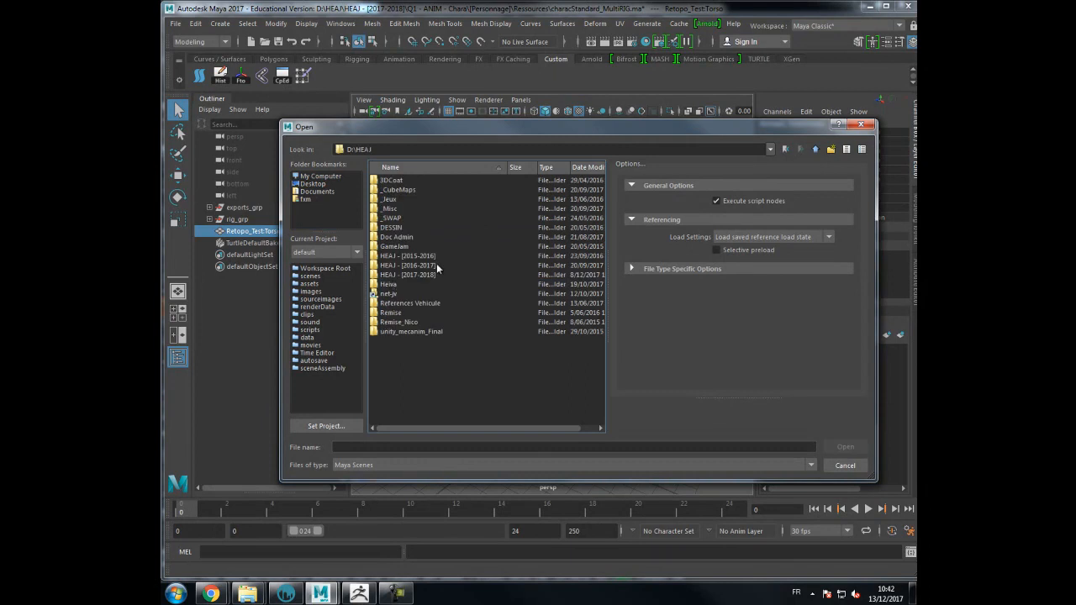
- Open SkeletonCowBoy003.ma from HEAJ - [2017-2018], Q1 - ART - CharaDesign, SKELETON, Maya2017
double_click(420, 276)
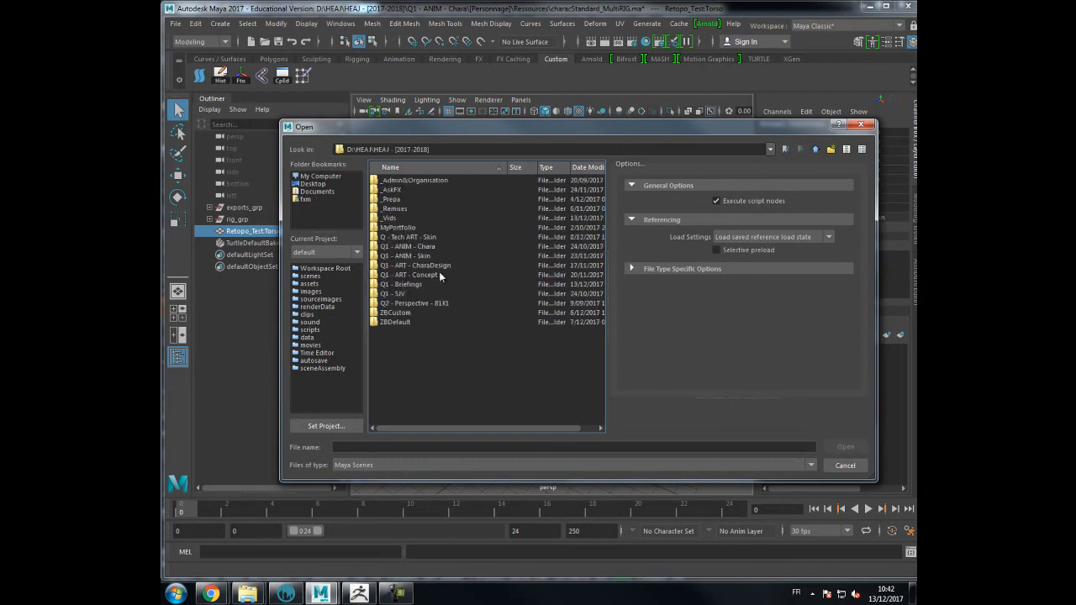
double_click(437, 268)
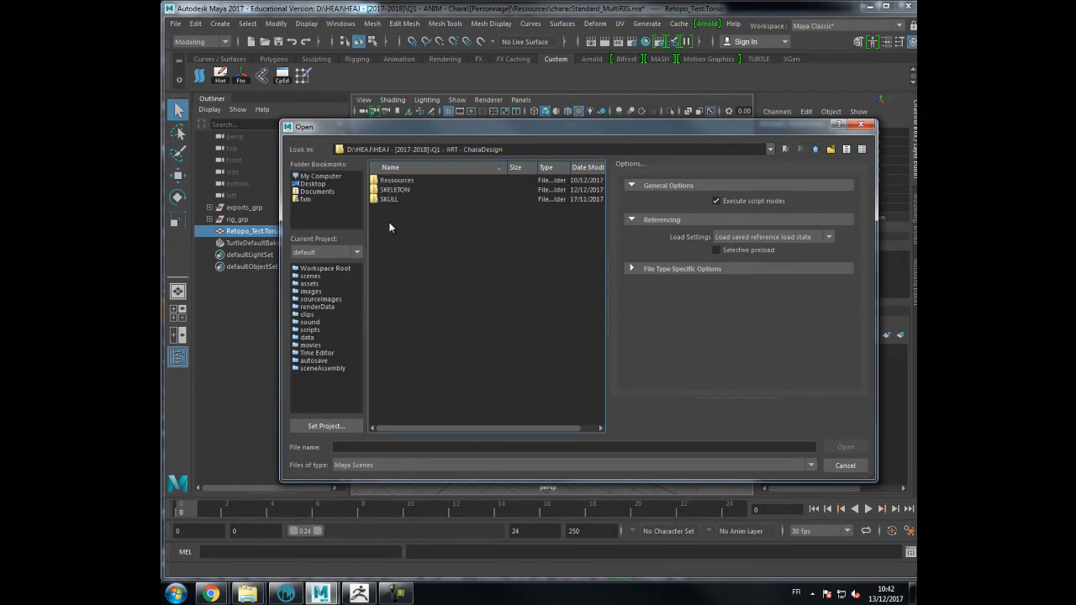
double_click(393, 190)
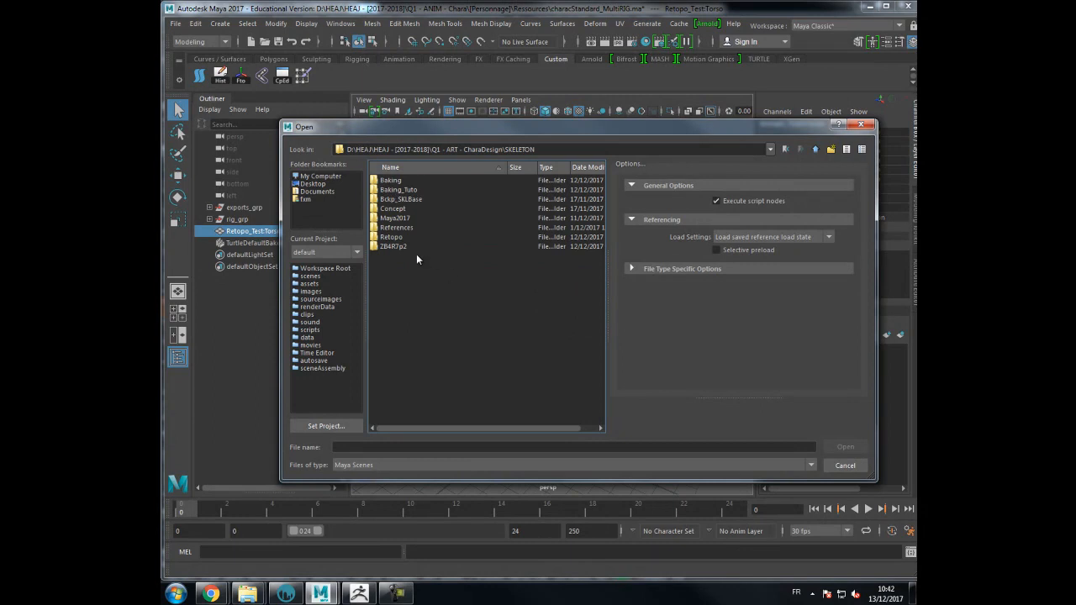
double_click(395, 218)
double_click(443, 266)
click(543, 308)
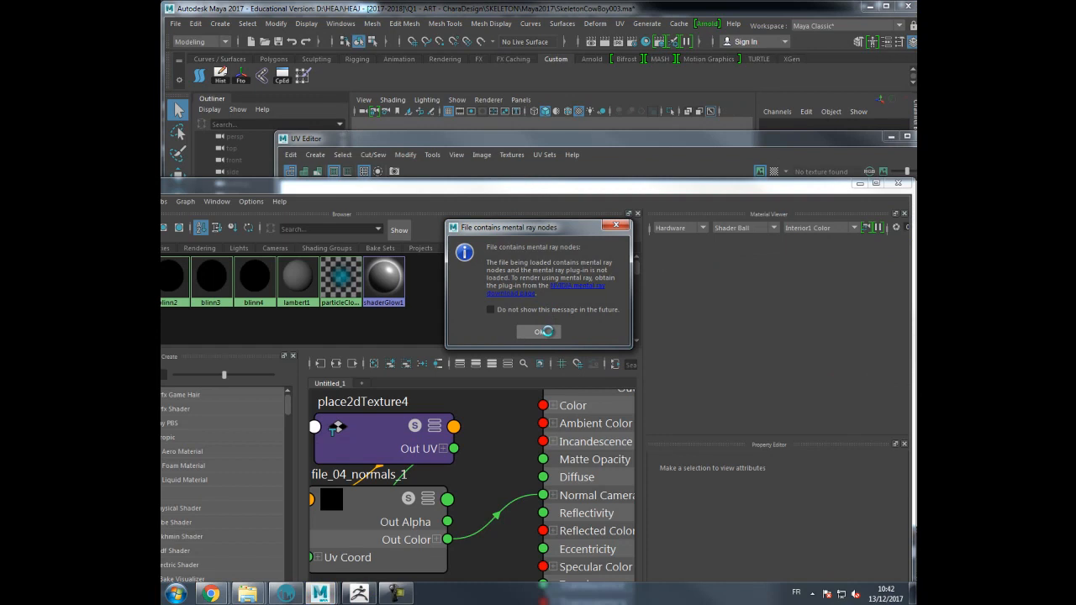
- Dismiss the scene-loading messages and close the UV Editor and Hypershade windows
drag(553, 233, 495, 231)
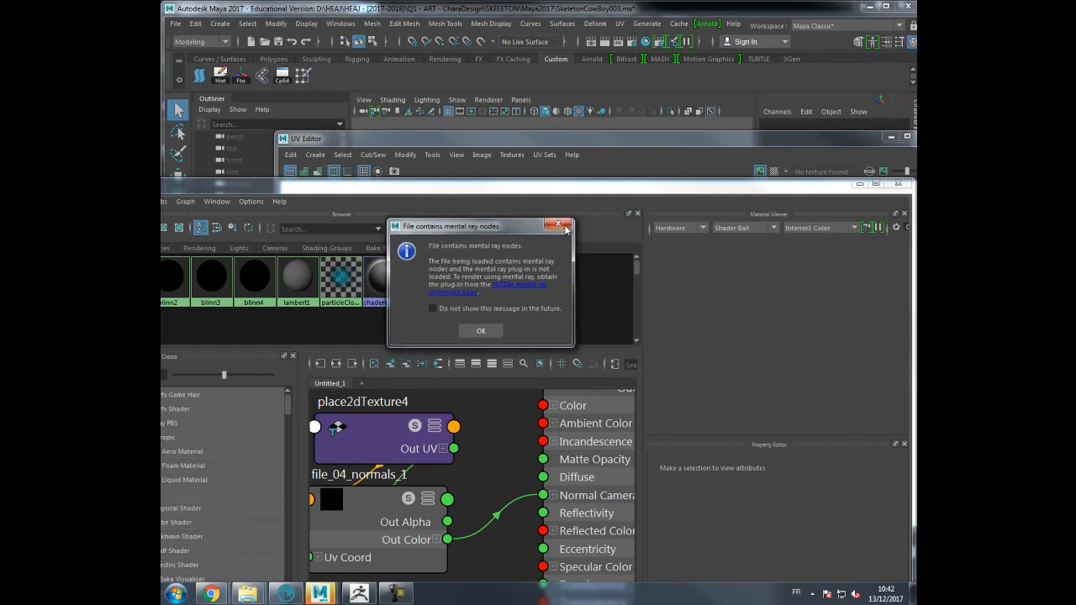
click(559, 226)
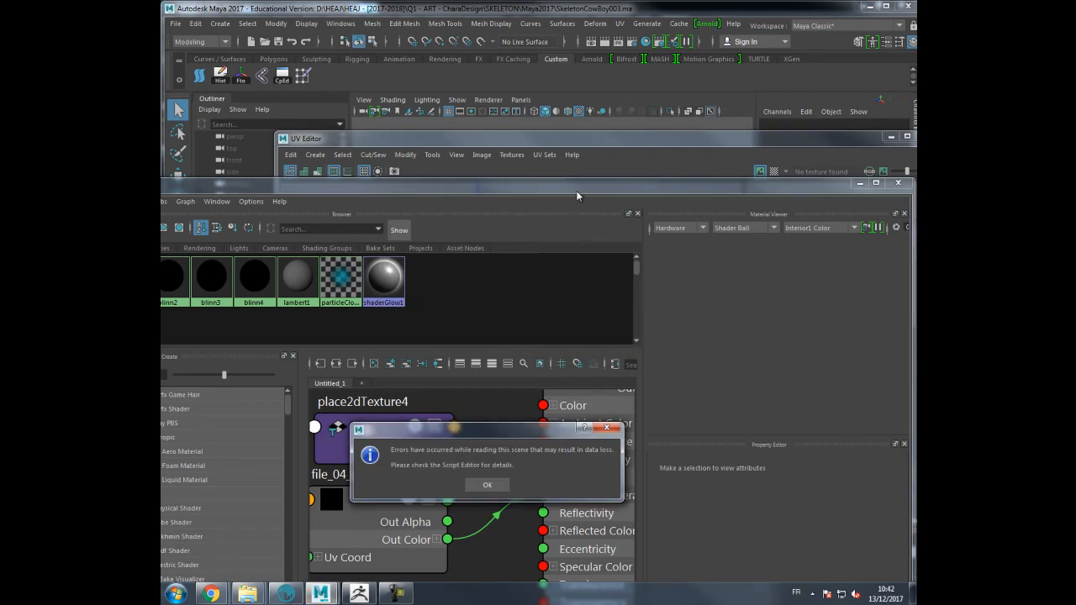
click(486, 484)
drag(483, 184, 484, 283)
double_click(719, 141)
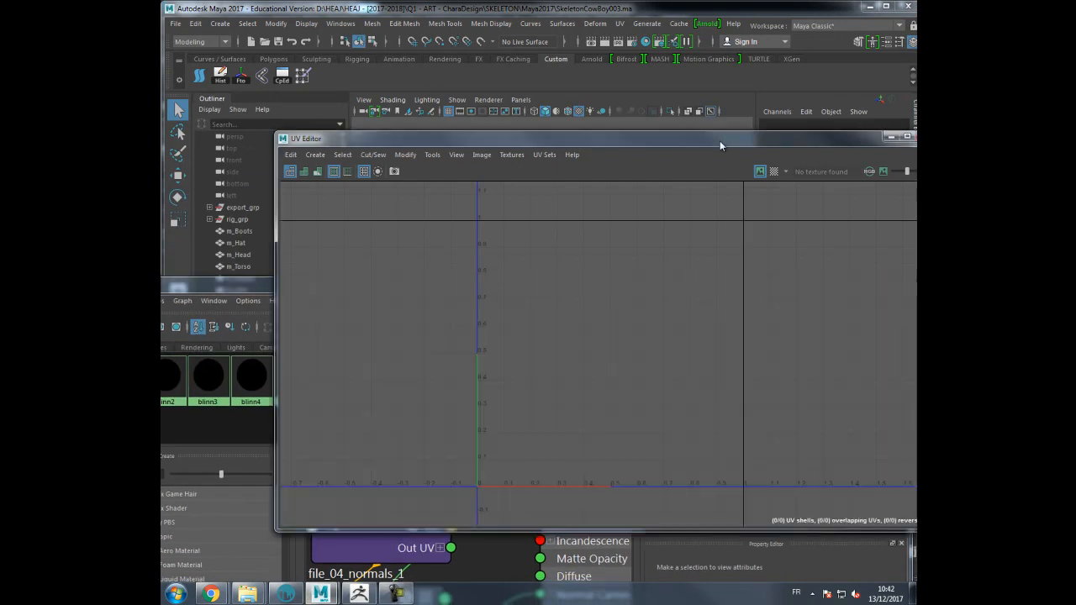
drag(835, 7, 815, 76)
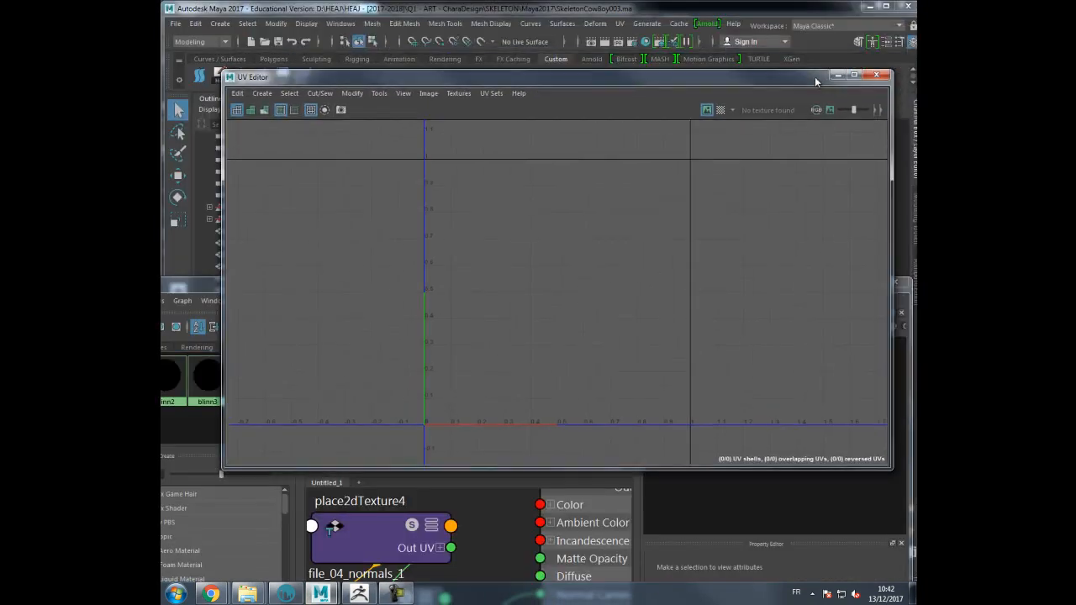
click(882, 77)
drag(749, 285, 576, 281)
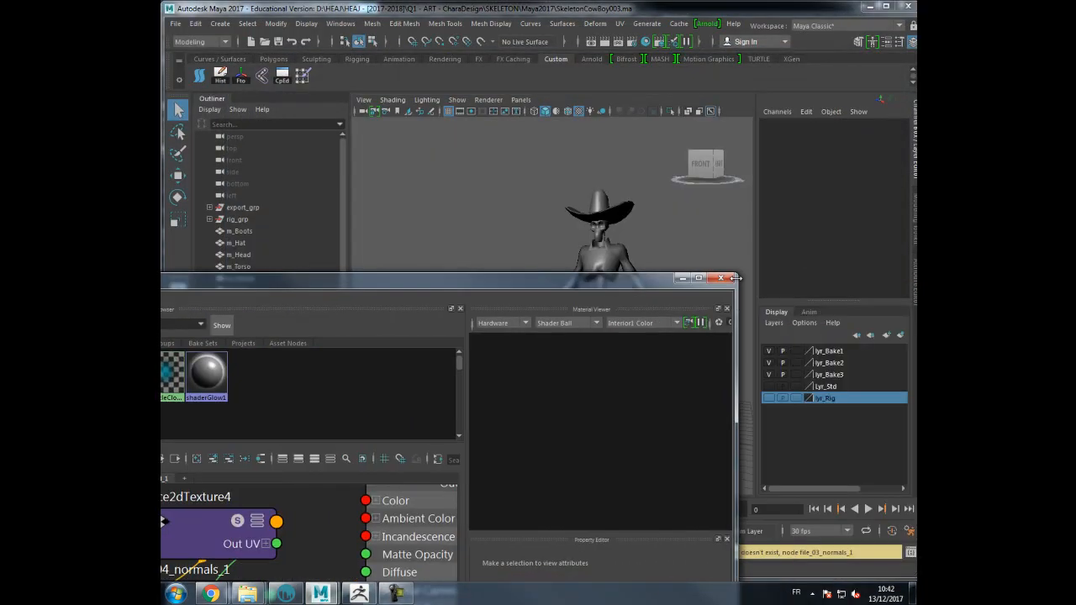
click(721, 279)
- Select the m_Hands mesh and switch it to face selection for working around the wrist
alt+middle_drag(620, 280, 491, 286)
alt+right_drag(492, 286, 710, 281)
alt+middle_drag(509, 314, 541, 291)
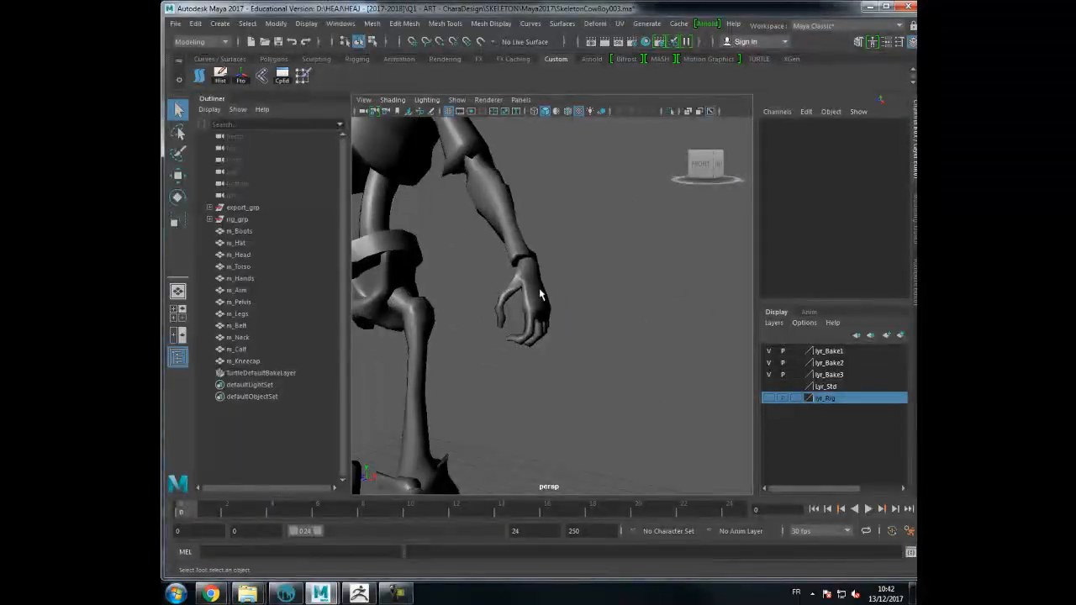
click(541, 289)
alt+drag(595, 337, 562, 335)
alt+middle_drag(517, 323, 529, 329)
alt+drag(529, 329, 604, 284)
alt+middle_drag(604, 281, 565, 281)
alt+right_drag(589, 284, 670, 289)
alt+drag(671, 289, 644, 308)
alt+middle_drag(577, 343, 653, 305)
alt+drag(651, 306, 589, 315)
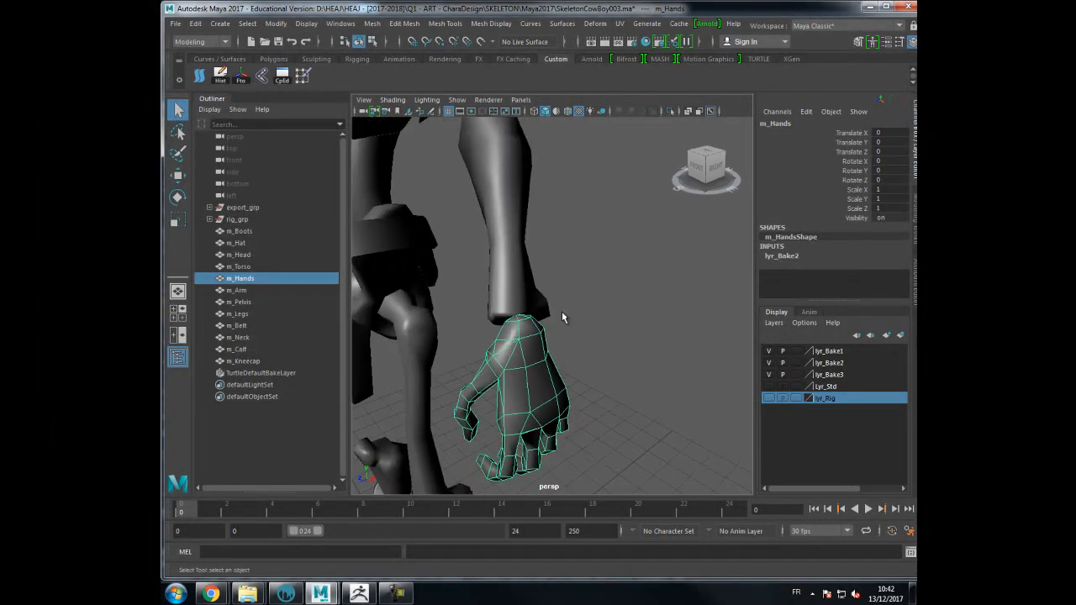
key(F11)
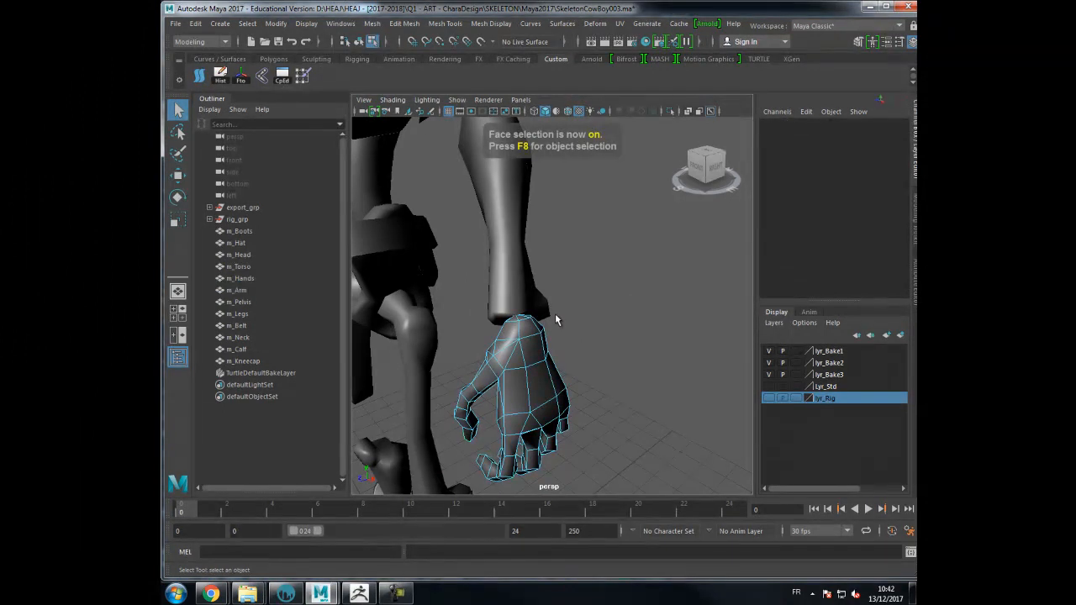
mouse_move(559, 316)
alt+mouse_down()
mouse_move(550, 327)
mouse_move(543, 315)
alt+mouse_up()
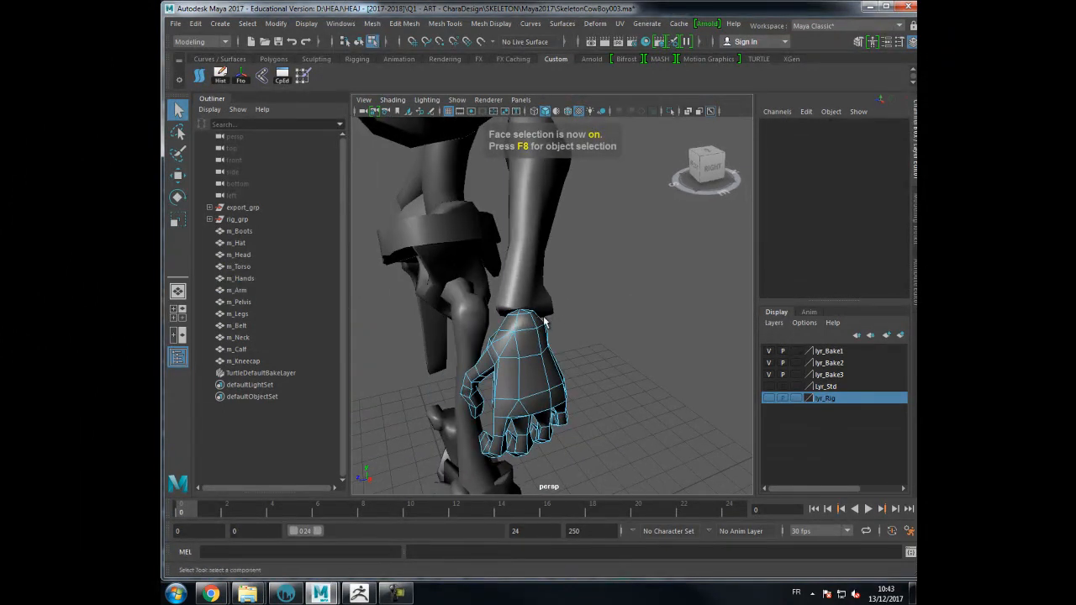
- Delete faces at the wrist end of the m_Hands mesh
click(547, 320)
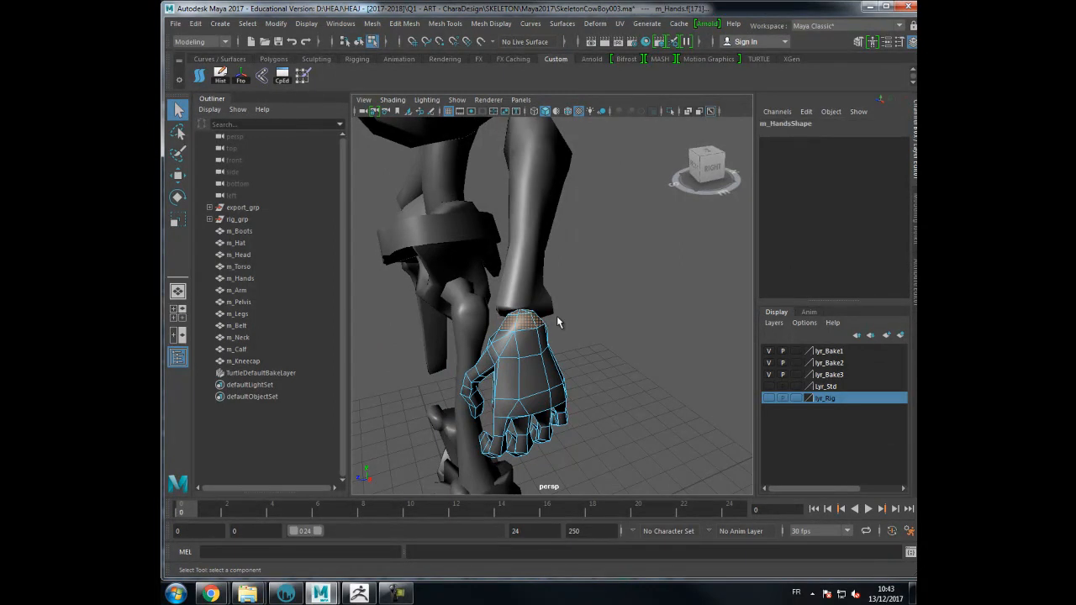
click(557, 315)
alt+drag(557, 317, 577, 317)
alt+drag(575, 278, 606, 282)
alt+middle_drag(605, 283, 466, 278)
alt+right_drag(466, 278, 526, 282)
mouse_move(527, 283)
alt+mouse_down()
mouse_move(503, 281)
mouse_move(545, 279)
mouse_move(562, 261)
mouse_move(535, 287)
alt+mouse_up()
drag(554, 227, 614, 248)
click(591, 233)
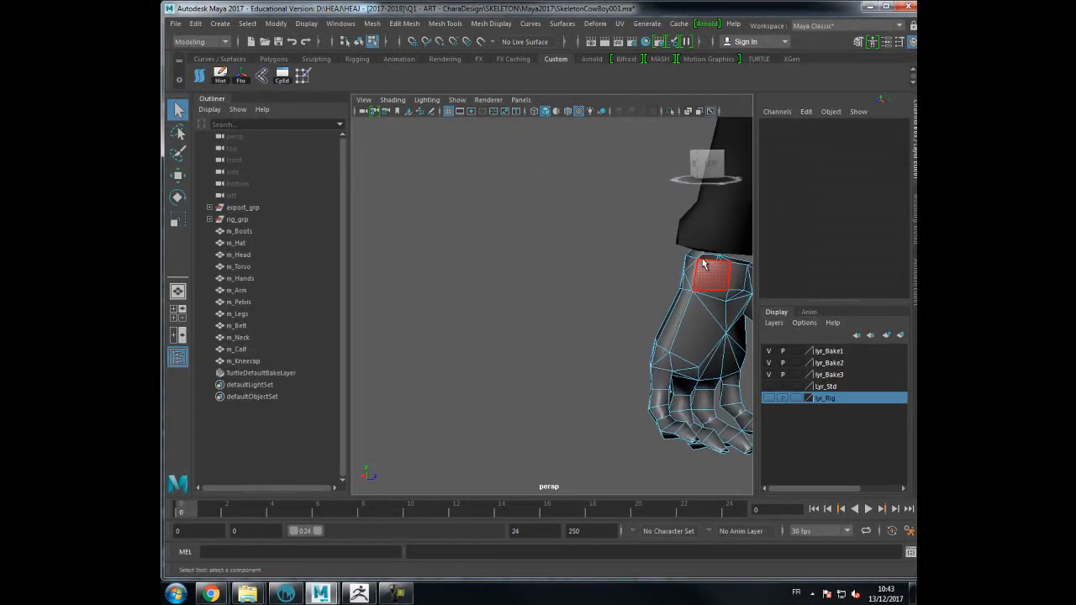
click(698, 256)
key(Delete)
alt+right_drag(673, 309, 491, 312)
mouse_move(492, 313)
alt+mouse_down()
mouse_move(427, 303)
mouse_move(552, 311)
mouse_move(492, 312)
alt+mouse_up()
alt+middle_drag(492, 312, 526, 309)
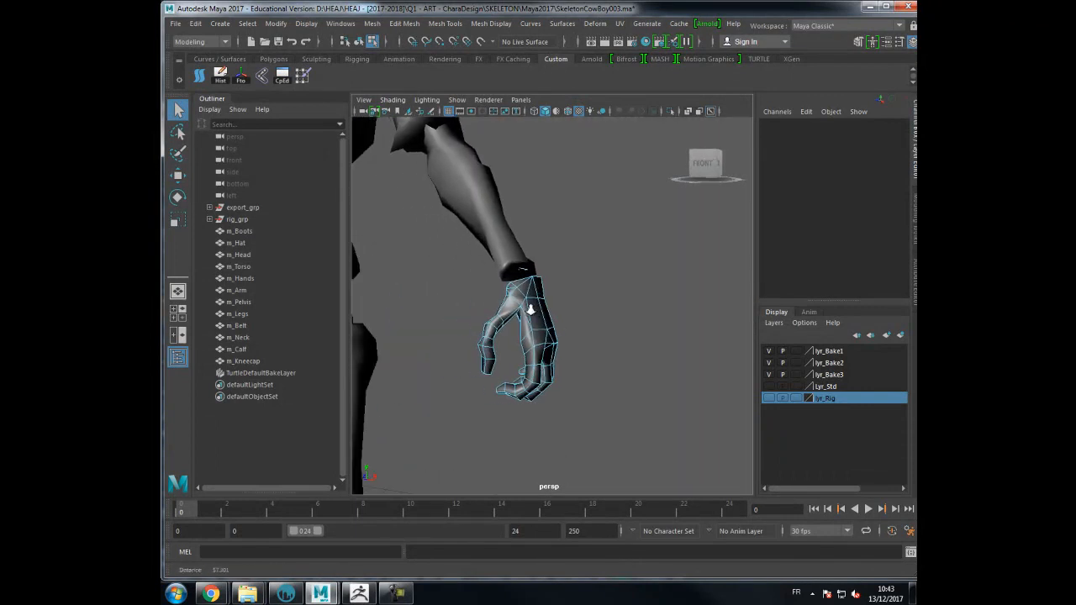
- Return the m_Hands mesh to object selection and isolate it in the perspective view
alt+right_drag(526, 309, 565, 305)
alt+drag(507, 314, 591, 332)
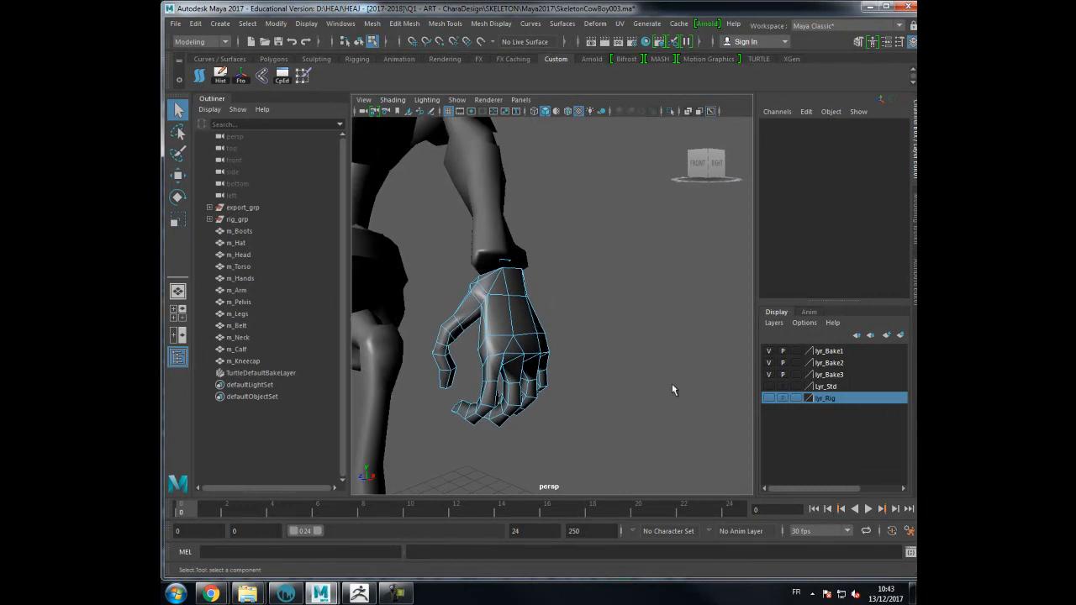
click(671, 111)
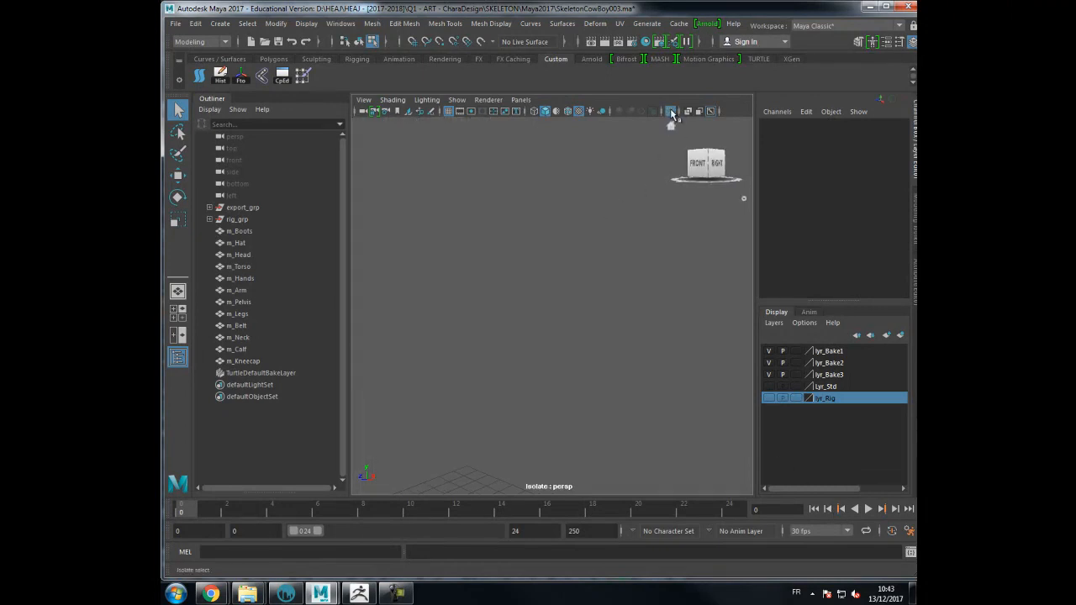
click(672, 111)
key(F8)
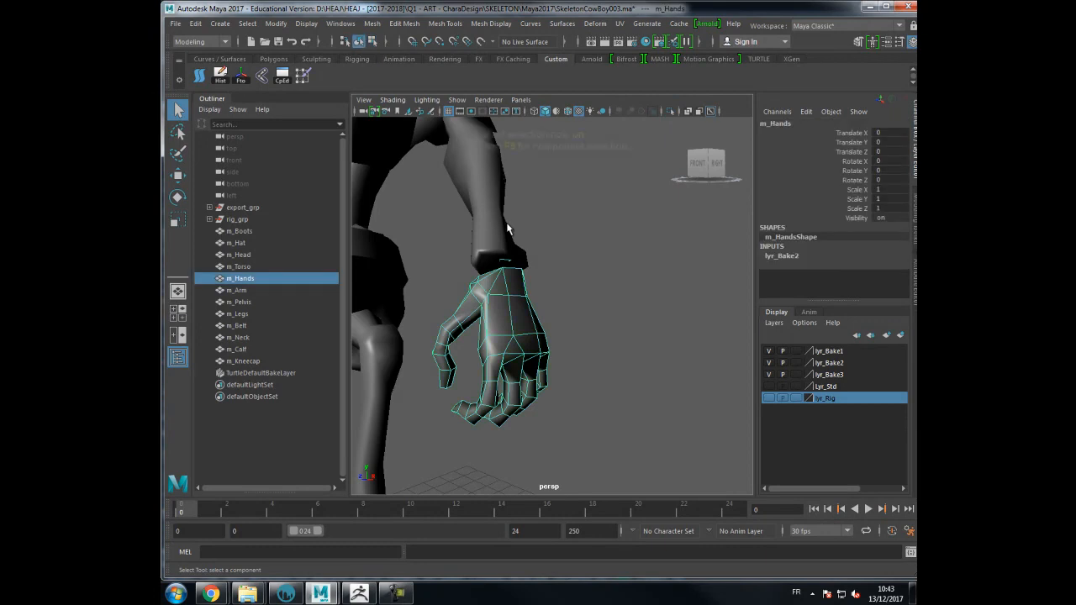
click(672, 112)
alt+drag(606, 233, 600, 255)
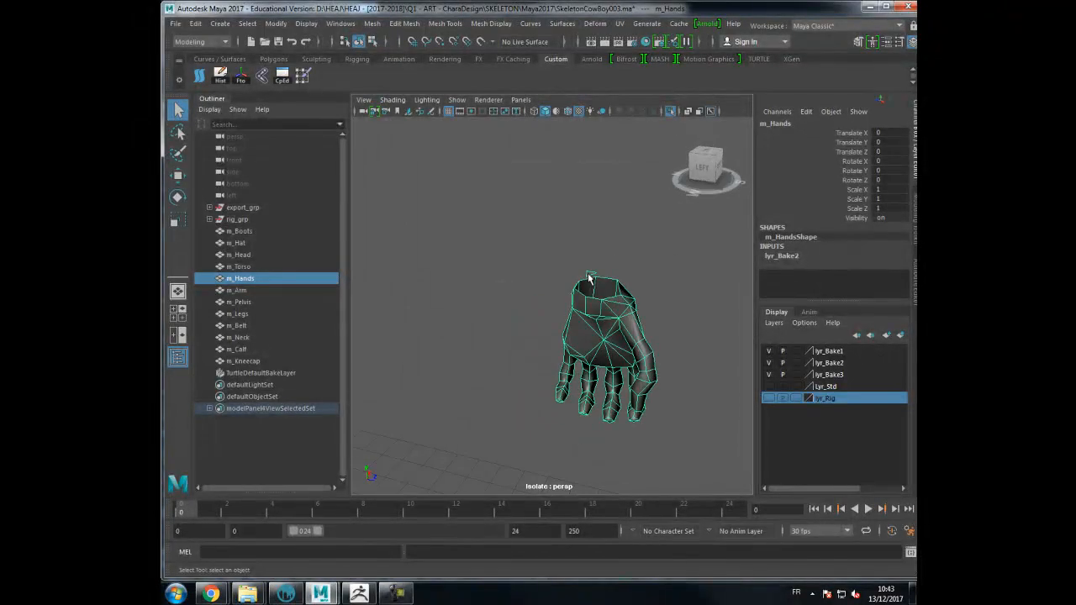
- Delete the stray face above the wrist opening of m_Hands and return to object selection
key(F11)
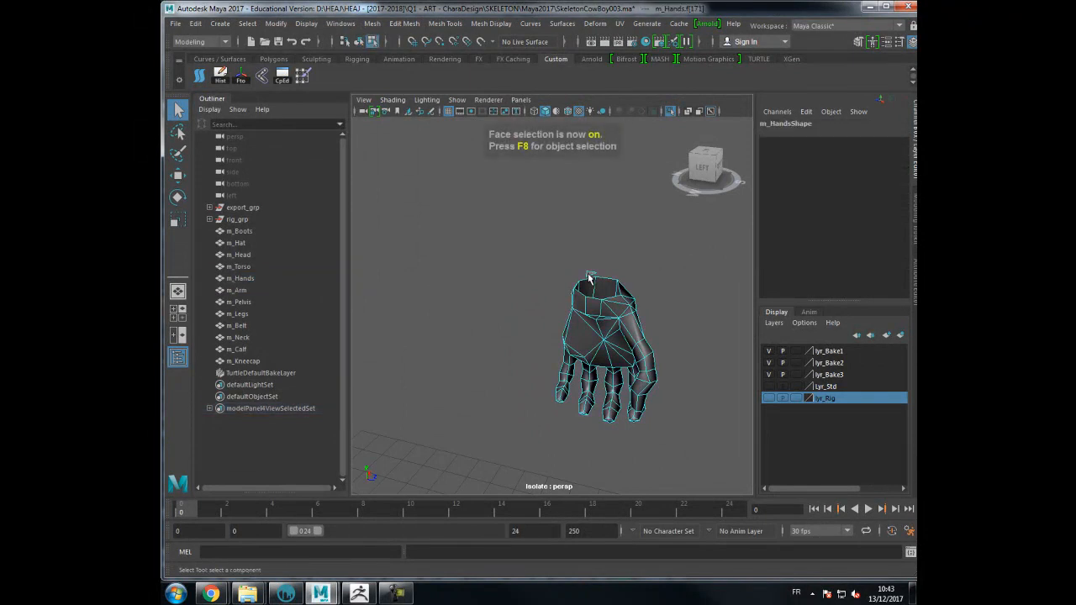
key(Delete)
alt+drag(611, 280, 451, 253)
key(F8)
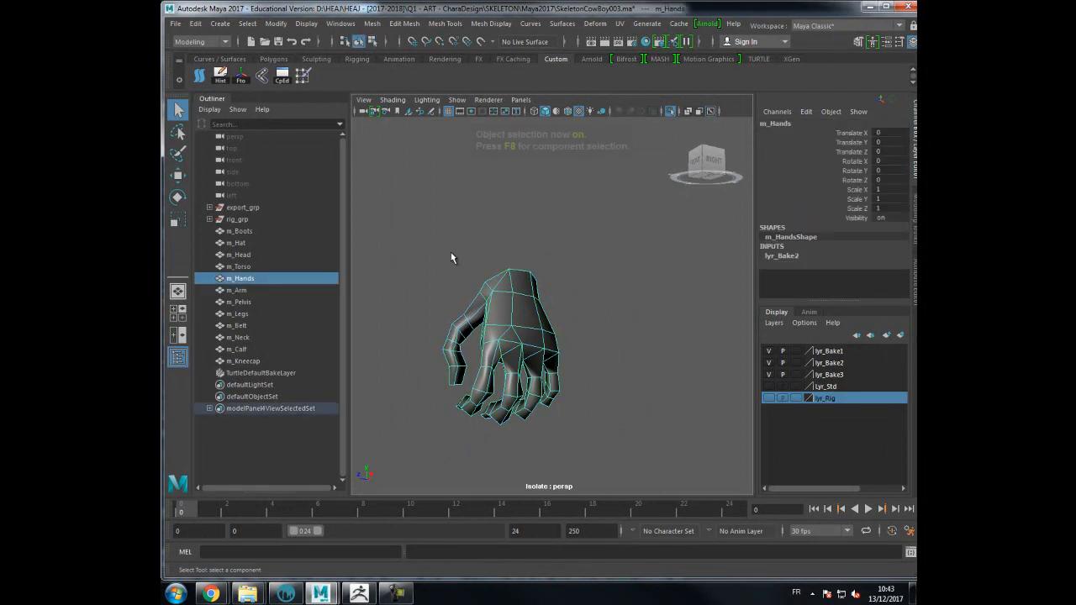
- Start exporting the selected hand mesh and browse to the Q1 - ANIM - Chara\[Personnage]\Retopo folder
click(174, 25)
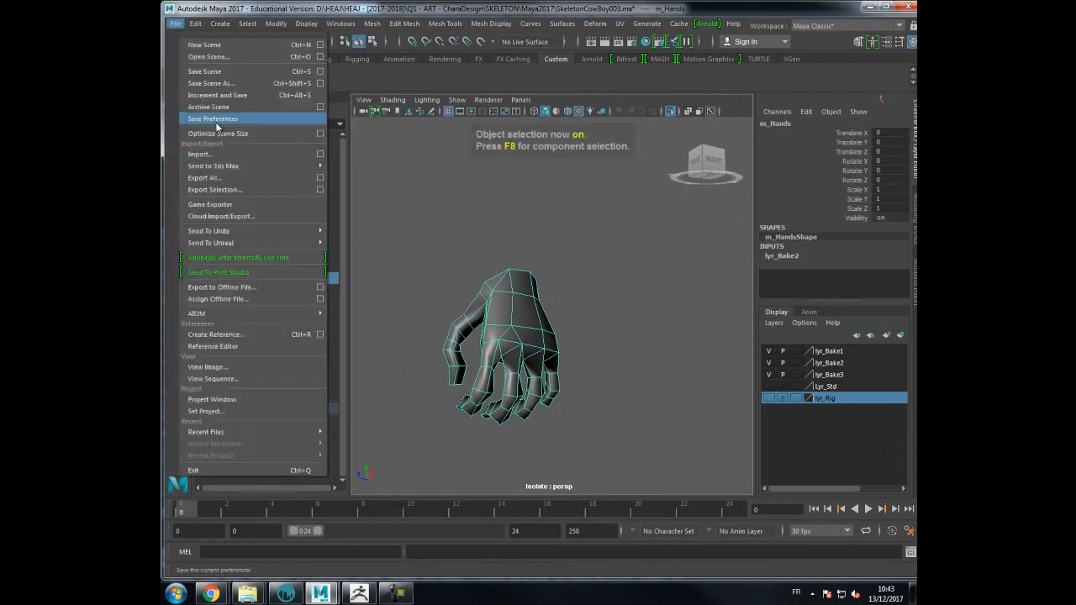
click(225, 190)
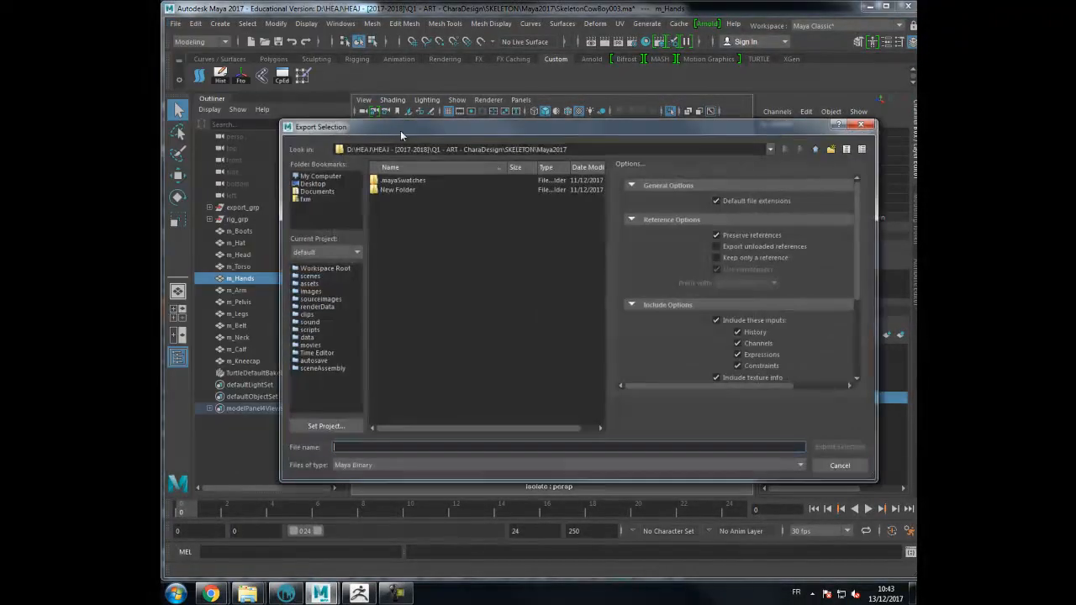
click(816, 149)
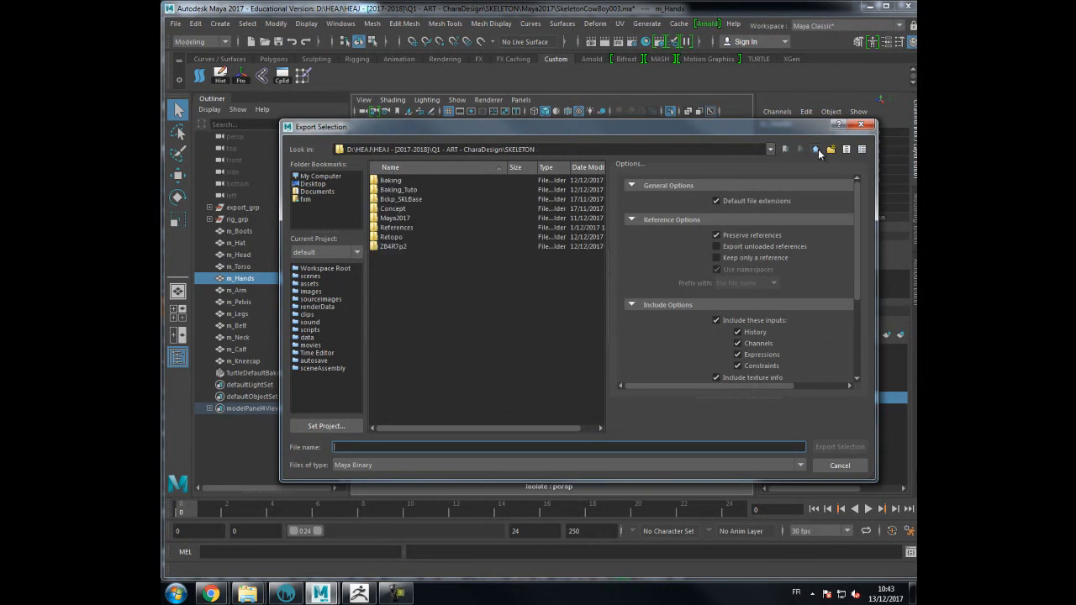
click(816, 150)
click(816, 150)
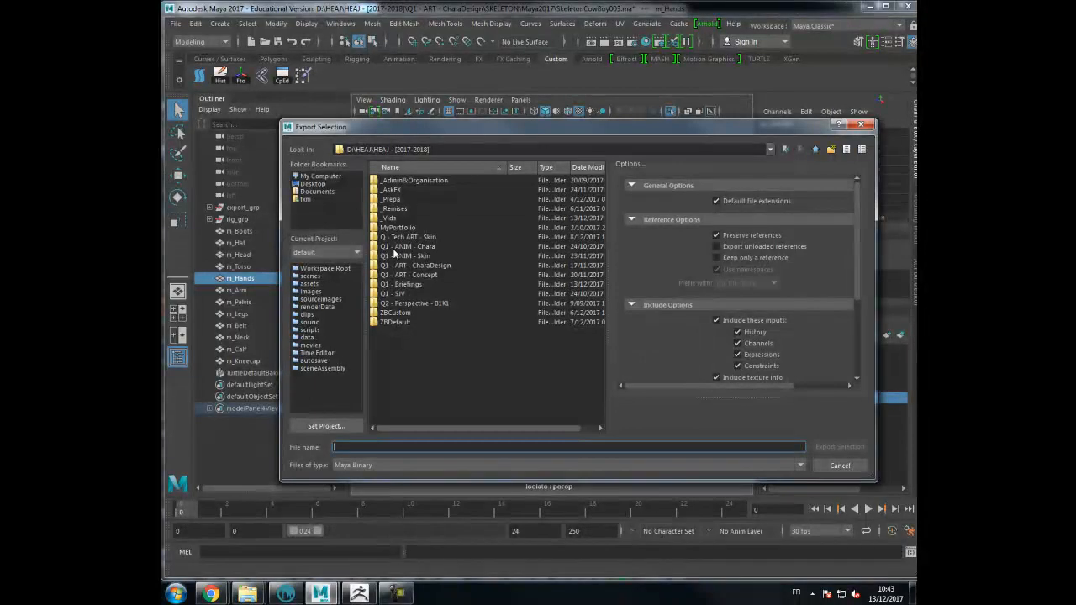
double_click(414, 246)
double_click(404, 192)
double_click(392, 218)
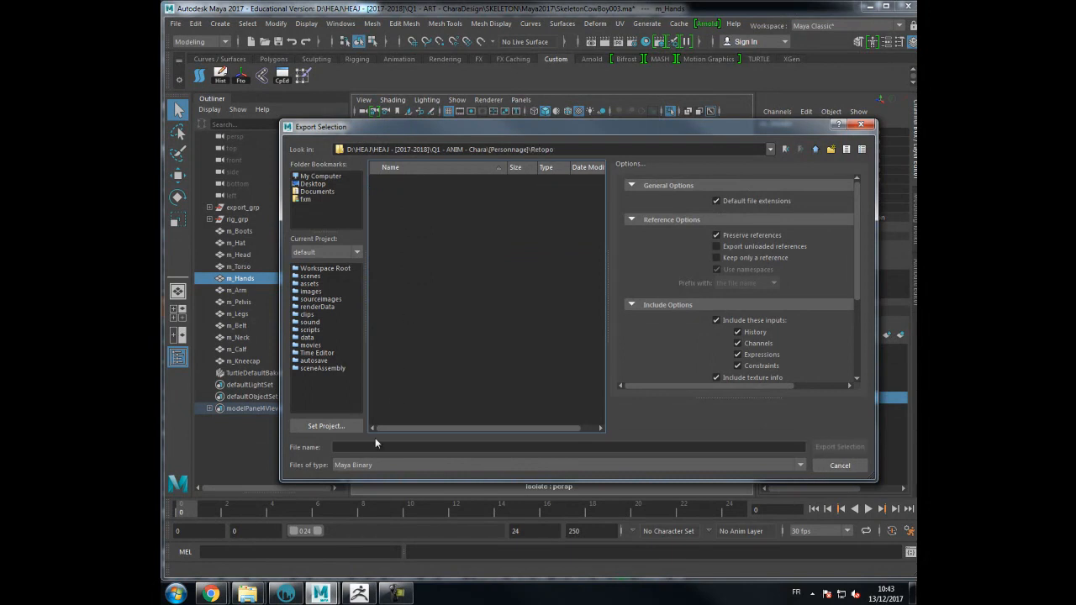
- Export the selected hand in OBJexport format under the file name LowTMP_Hand
click(365, 465)
scroll(363, 531, down, 5)
click(368, 514)
click(353, 447)
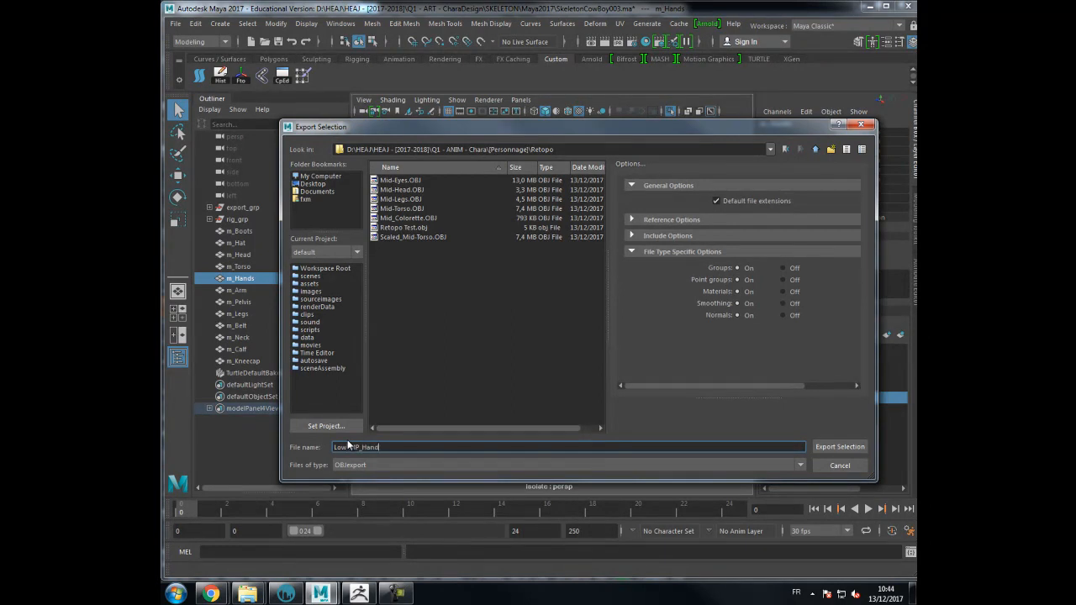
key(Return)
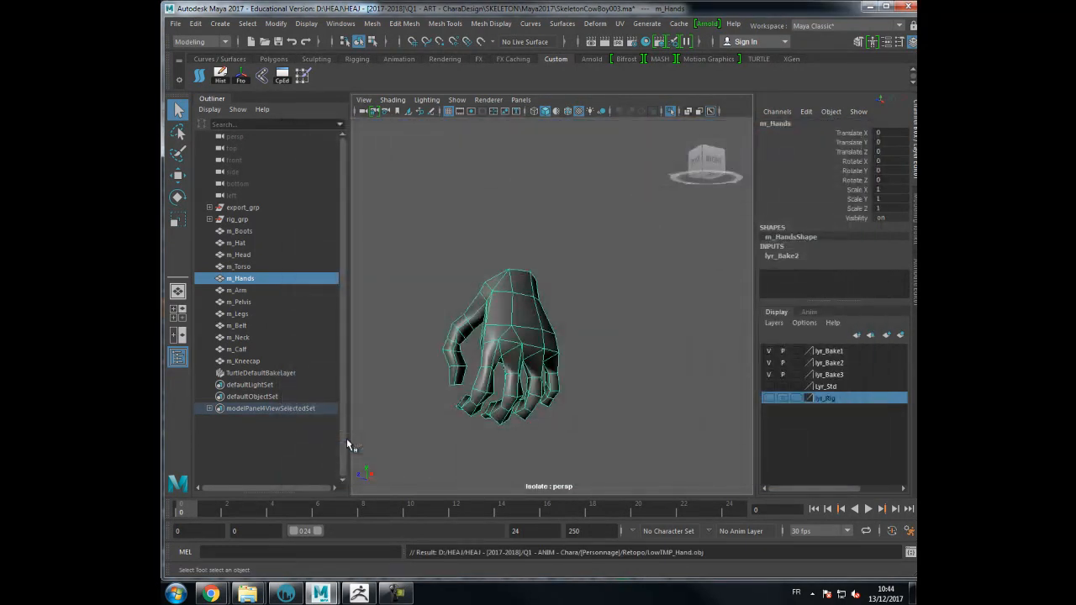
- Switch to 3D-Coat and export the retopology mesh as OBJ, overwriting Retopo Test.obj
click(286, 594)
middle_drag(624, 307, 603, 308)
right_drag(603, 308, 620, 239)
middle_drag(620, 238, 619, 247)
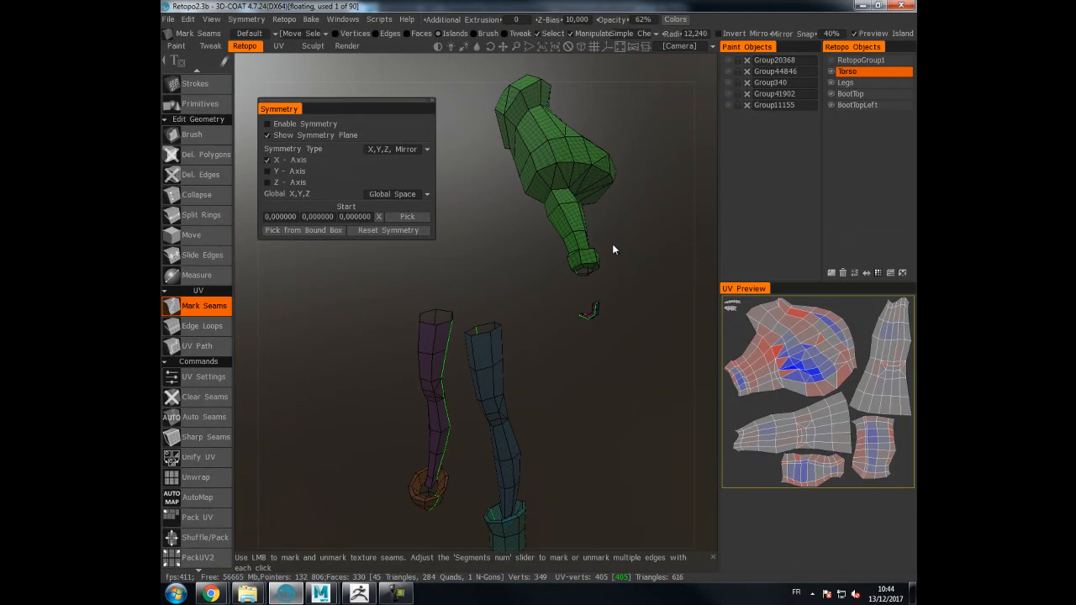
click(284, 18)
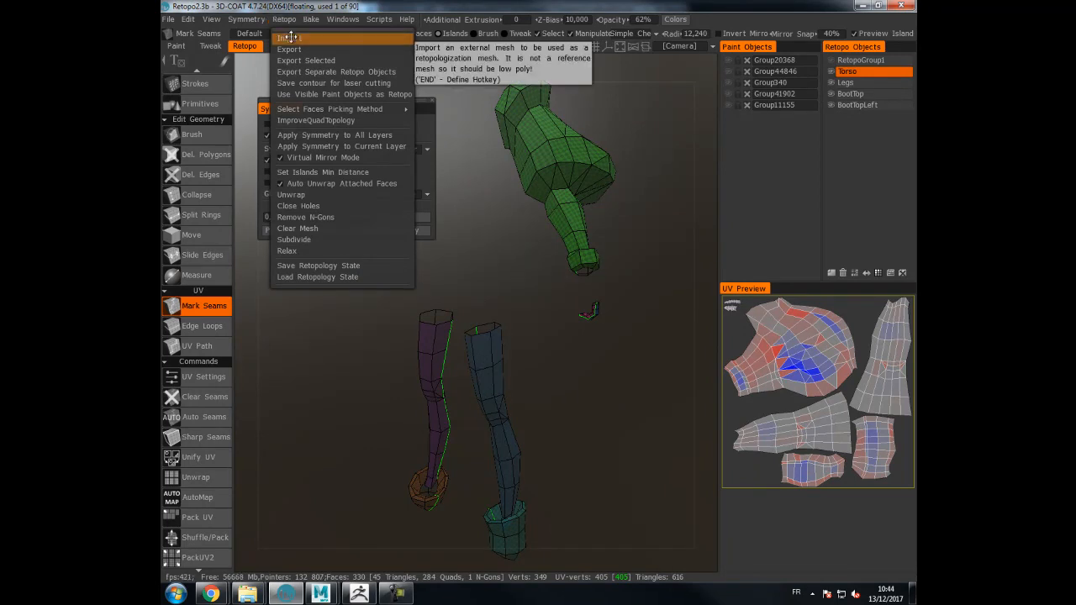
click(290, 51)
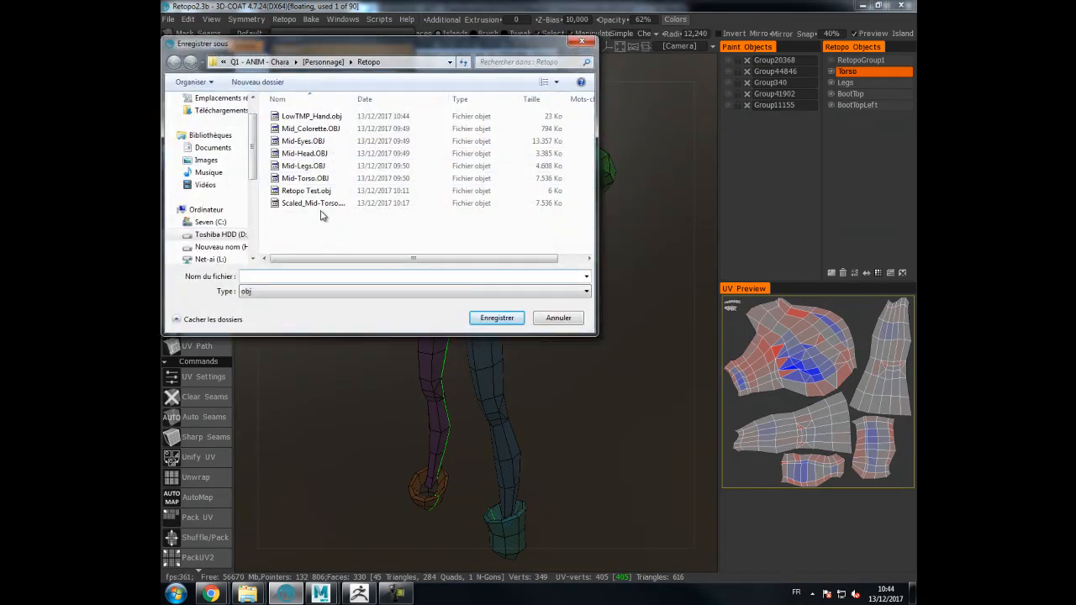
click(311, 192)
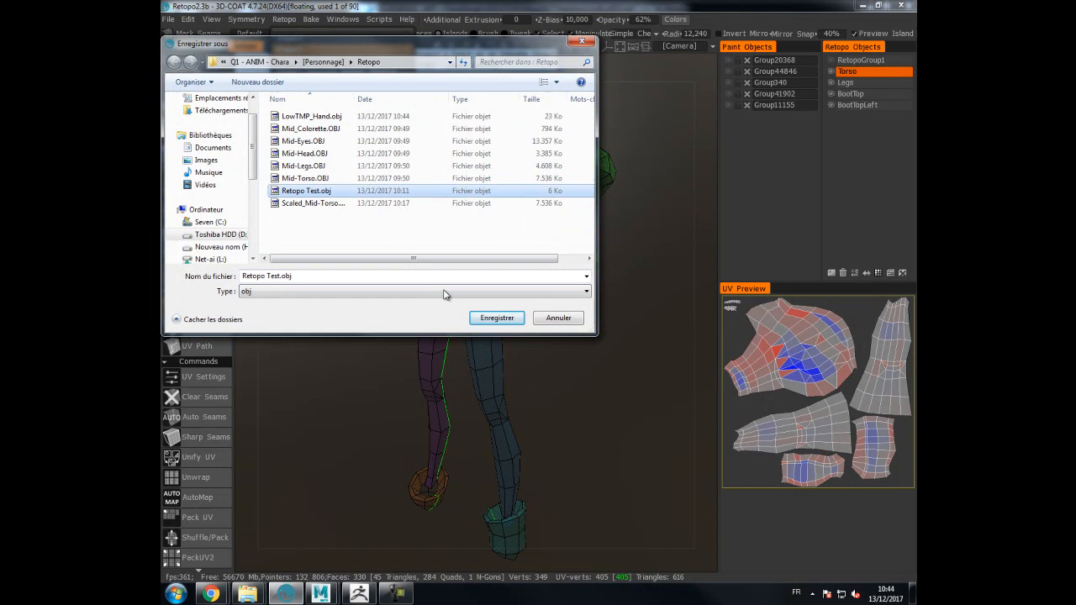
click(501, 318)
click(571, 299)
- Import LowTMP_Hand.obj as a retopology mesh, apply its placement and snap it to the reference mesh
click(310, 18)
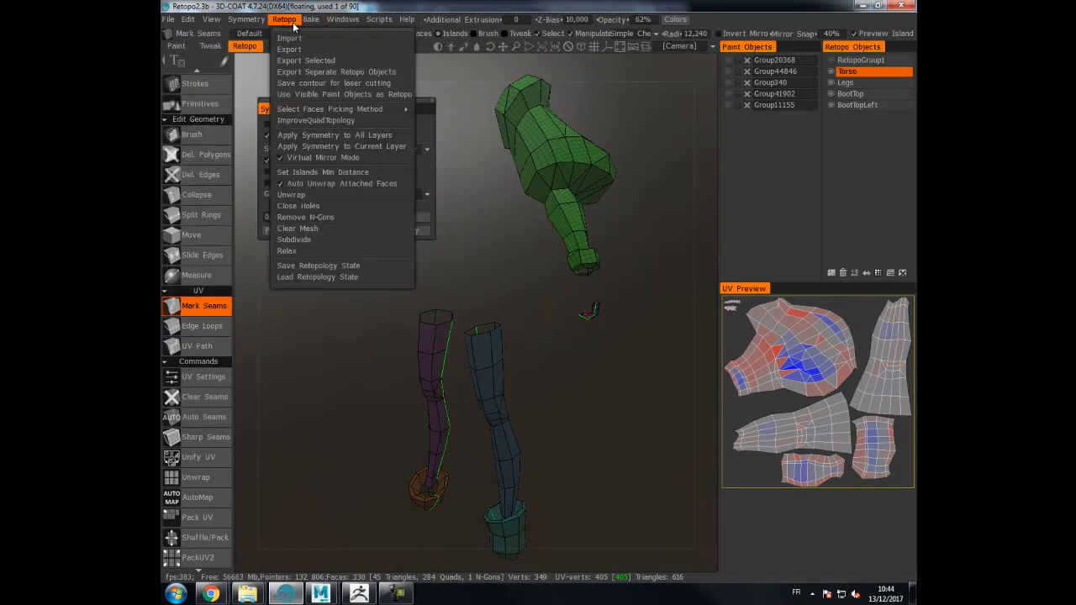
click(290, 39)
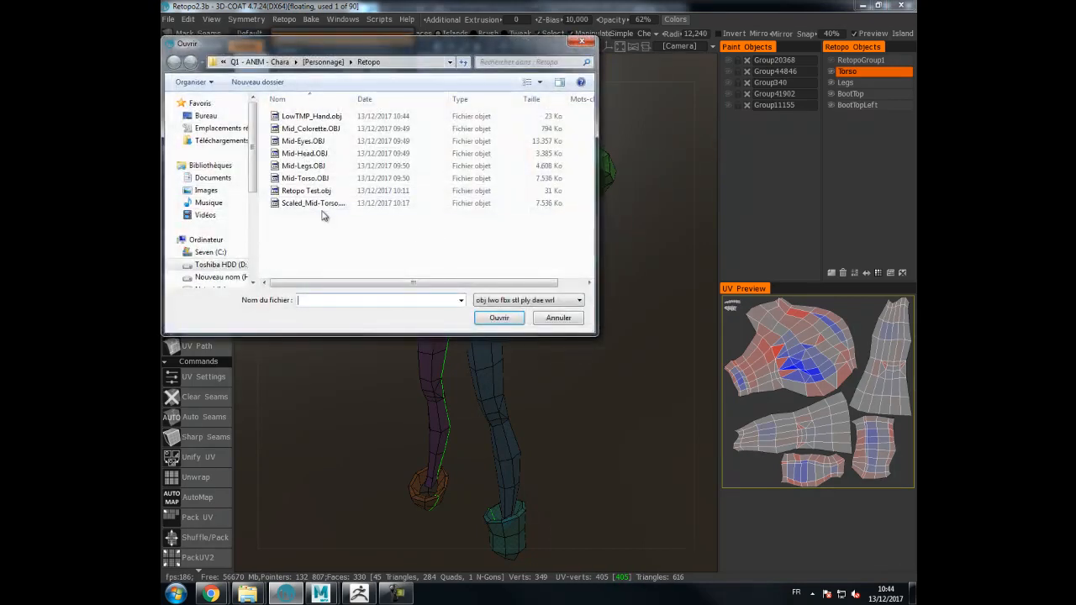
double_click(312, 116)
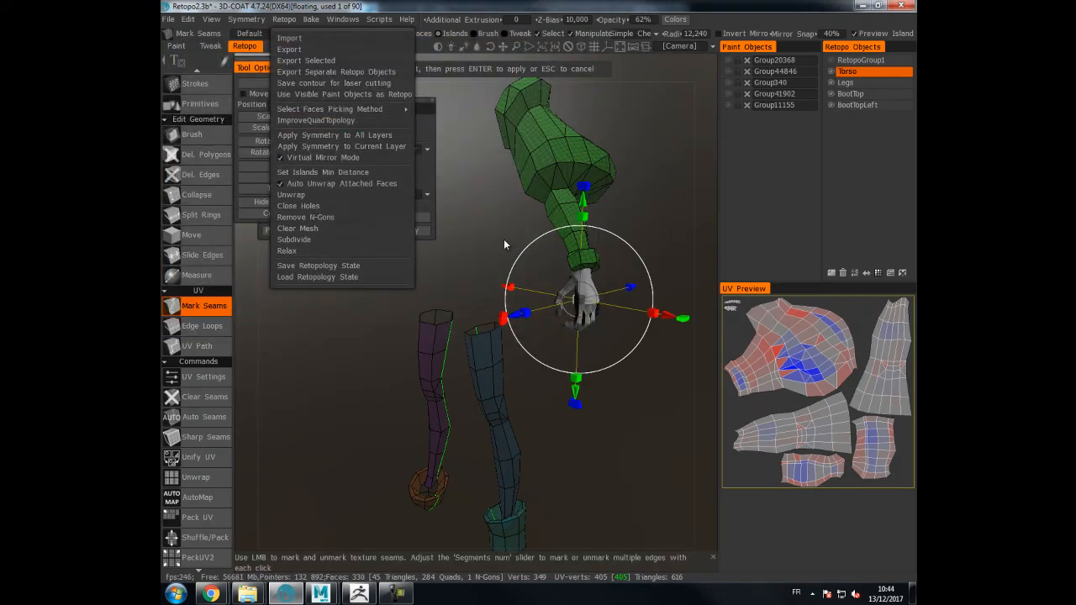
key(Return)
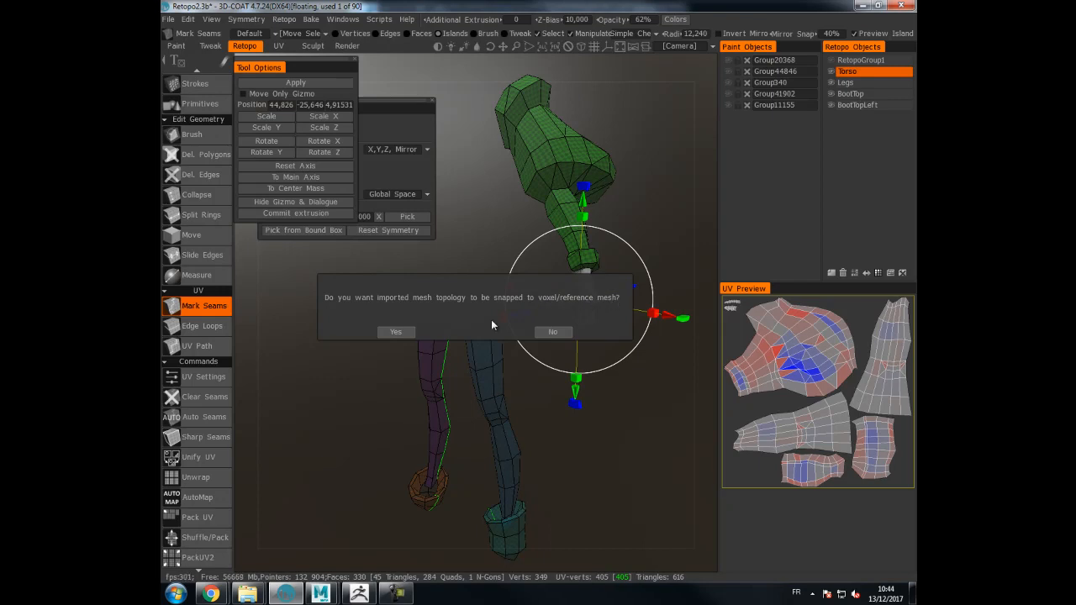
click(397, 332)
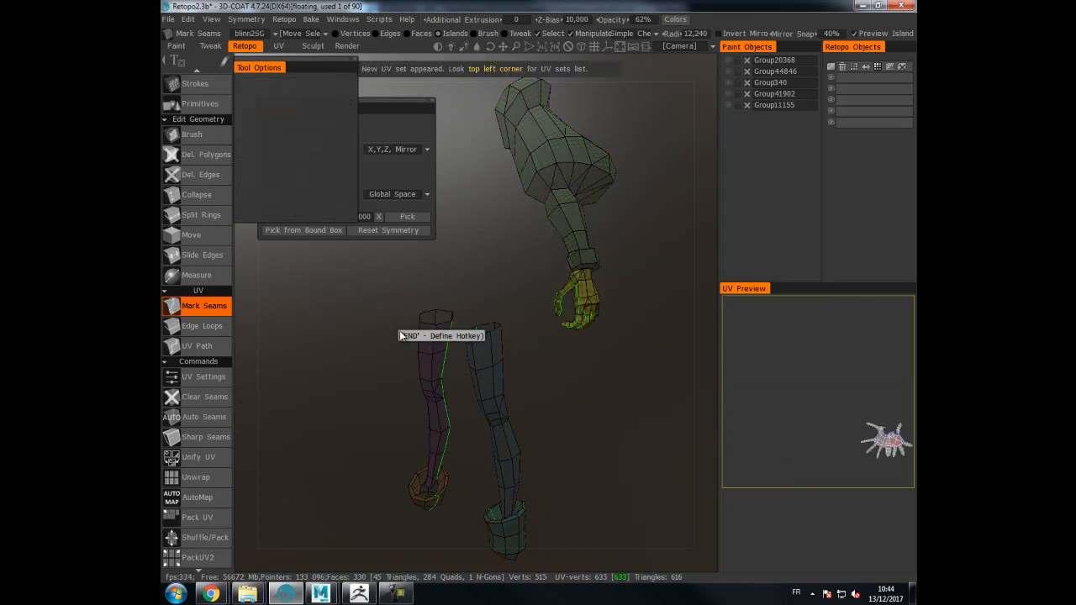
- Show the Group20368 reference mesh, keep m_Hands as the active retopo object and hide the Torso retopo object
drag(655, 221, 748, 186)
scroll(620, 205, up, 4)
drag(716, 76, 551, 174)
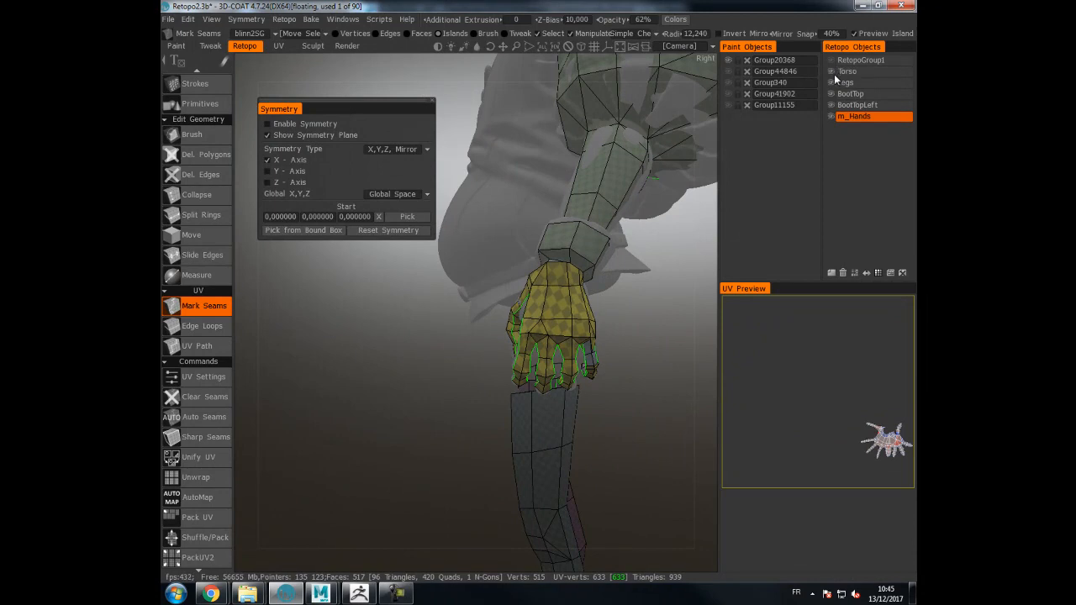
right_drag(709, 192, 631, 252)
click(852, 95)
click(854, 116)
drag(673, 202, 745, 191)
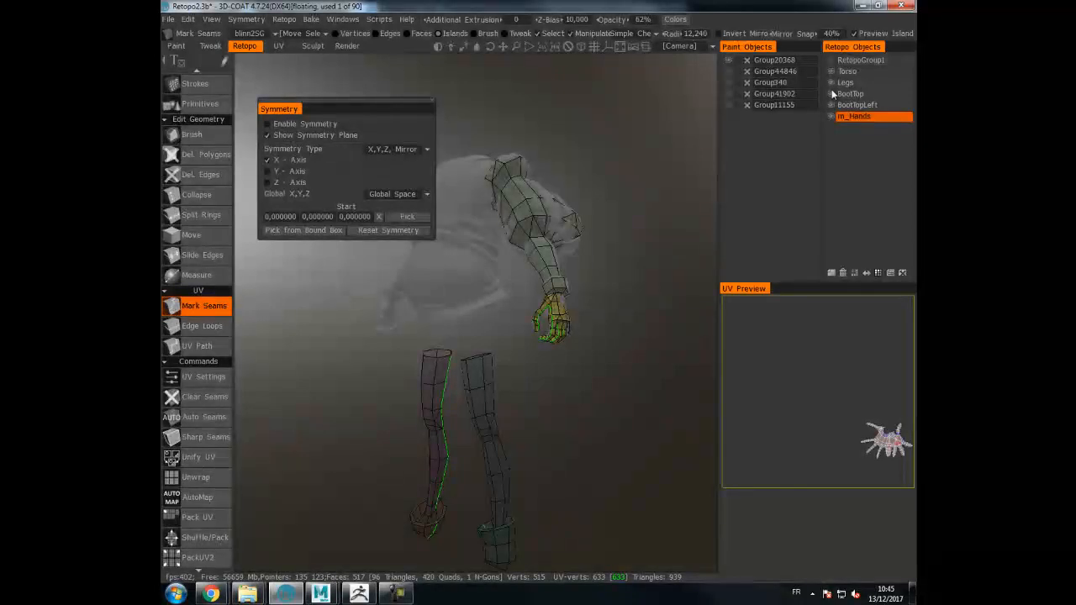
click(830, 71)
click(831, 72)
click(831, 72)
- Adjust the m_Hands vertices around the thumb and palm with the retopo Brush to follow the reference hand
drag(673, 285, 606, 286)
right_drag(606, 286, 639, 308)
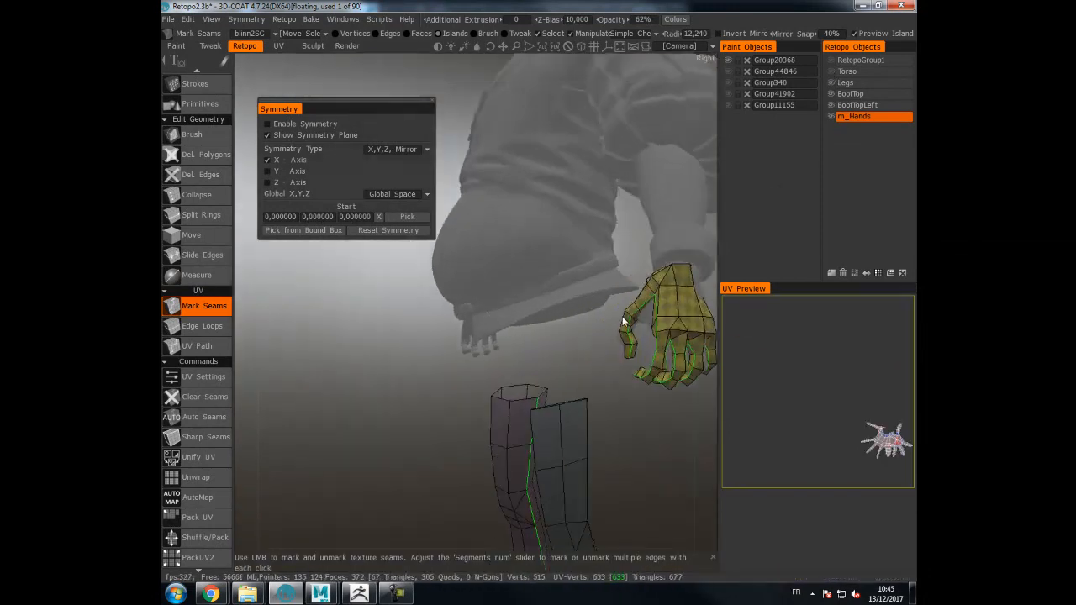
drag(640, 308, 567, 308)
middle_drag(567, 308, 507, 295)
drag(507, 295, 610, 332)
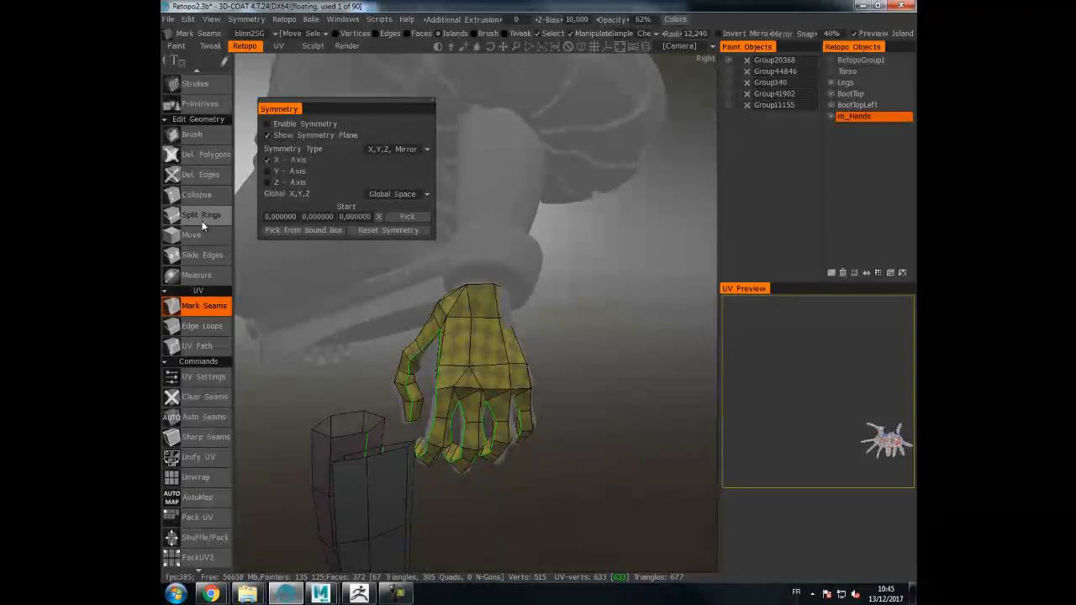
click(209, 136)
mouse_move(507, 321)
mouse_down()
mouse_move(493, 305)
mouse_move(428, 299)
mouse_move(536, 309)
mouse_move(524, 312)
mouse_move(546, 324)
mouse_move(540, 330)
mouse_move(611, 359)
mouse_move(603, 365)
mouse_up()
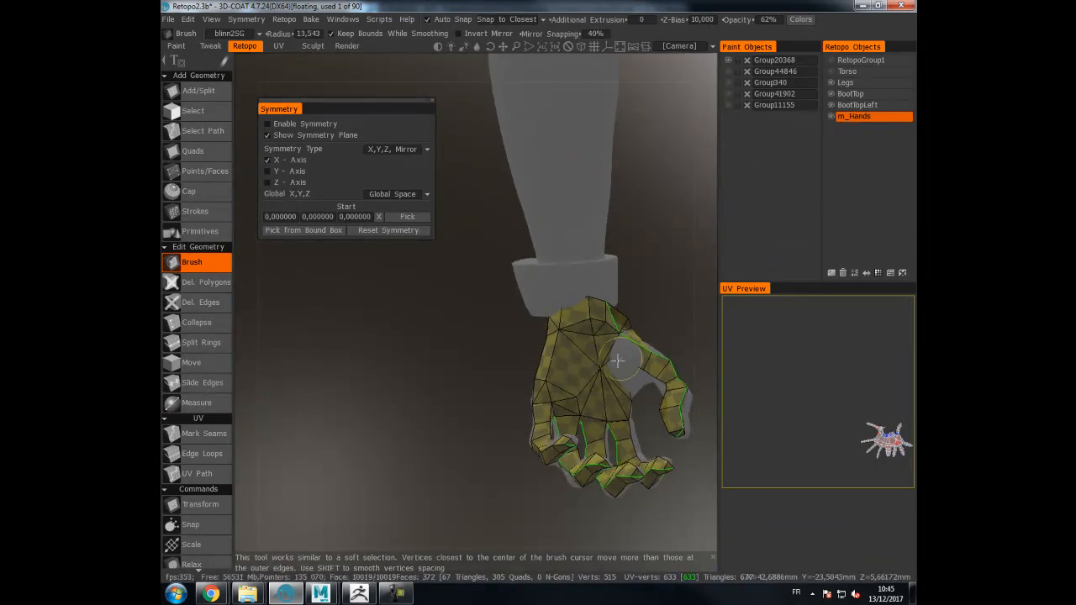
scroll(616, 361, up, 3)
click(616, 362)
mouse_move(624, 365)
mouse_down()
mouse_move(577, 312)
mouse_move(557, 393)
mouse_move(419, 425)
mouse_move(640, 333)
mouse_move(608, 335)
mouse_move(603, 325)
mouse_move(612, 332)
mouse_move(656, 233)
mouse_move(644, 228)
mouse_move(613, 378)
mouse_move(728, 452)
mouse_move(595, 357)
mouse_move(588, 505)
mouse_move(574, 347)
mouse_up()
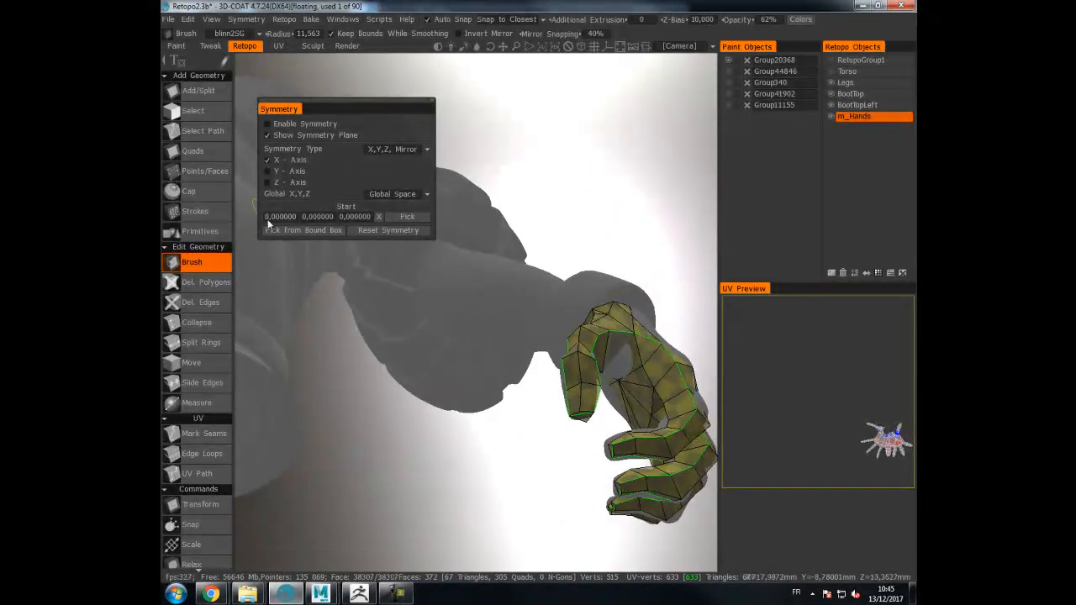
- Delete the badly snapped polygons between the thumb base and the palm of the hand mesh
click(206, 283)
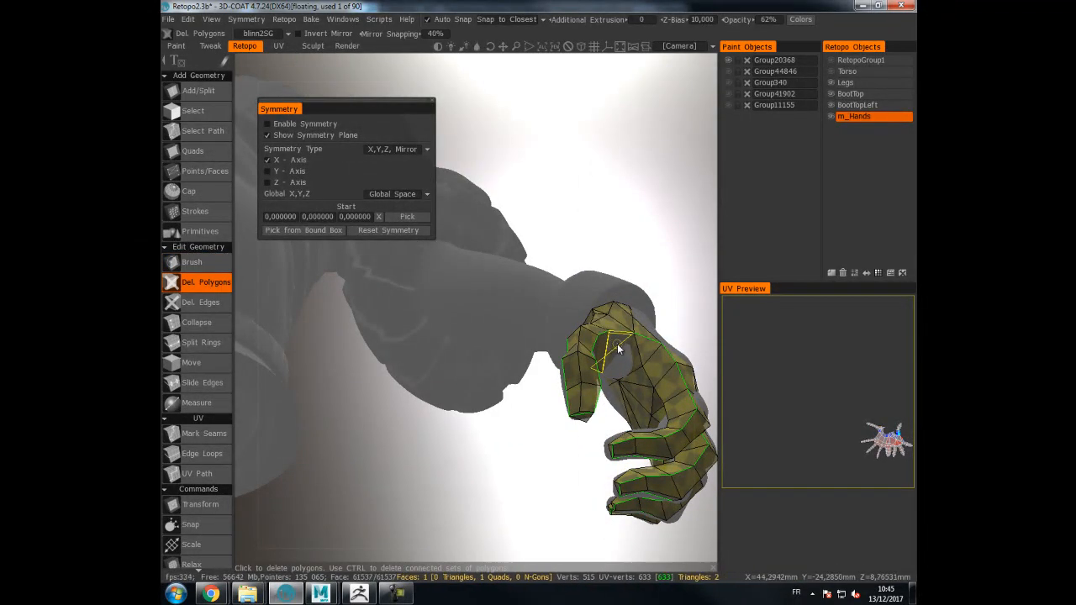
alt+drag(627, 358, 678, 353)
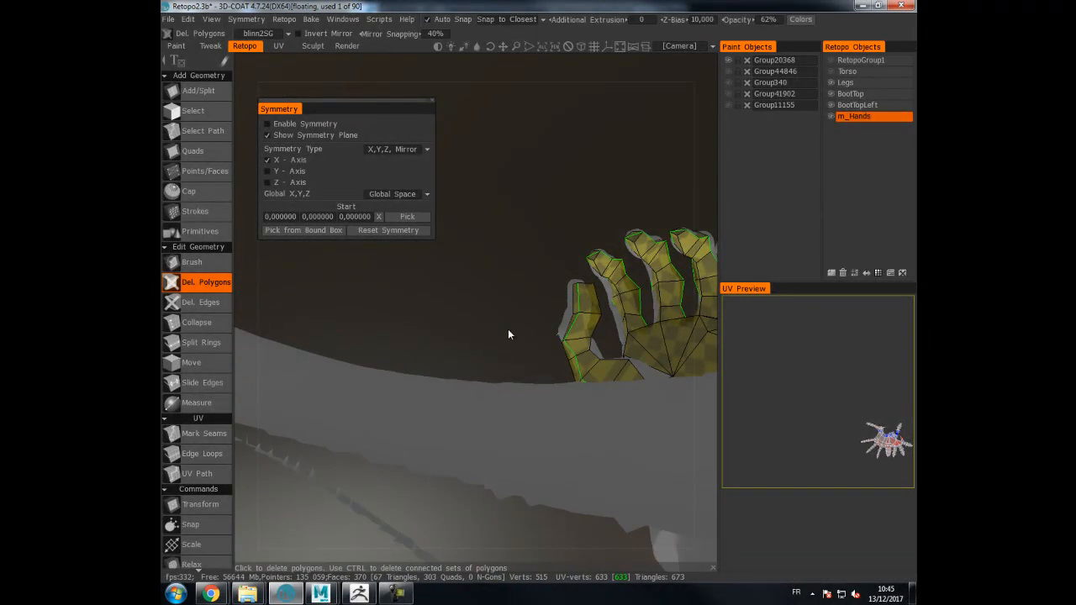
alt+drag(531, 340, 507, 372)
click(652, 400)
click(654, 410)
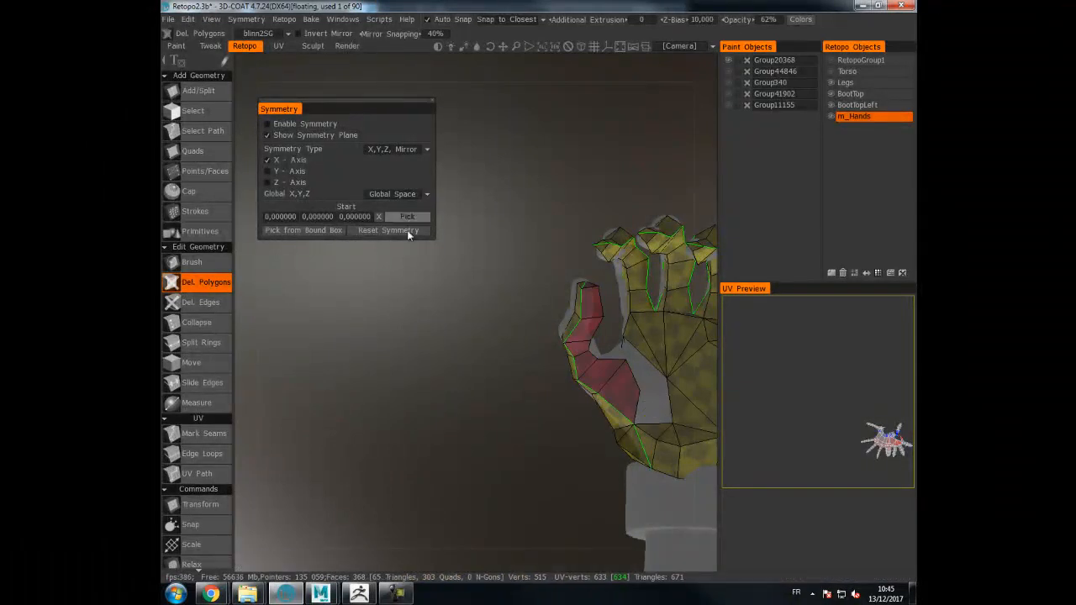
- Add polygons with Add/Split across the lower part of the gap between the thumb base and the palm
click(198, 90)
click(639, 390)
click(673, 424)
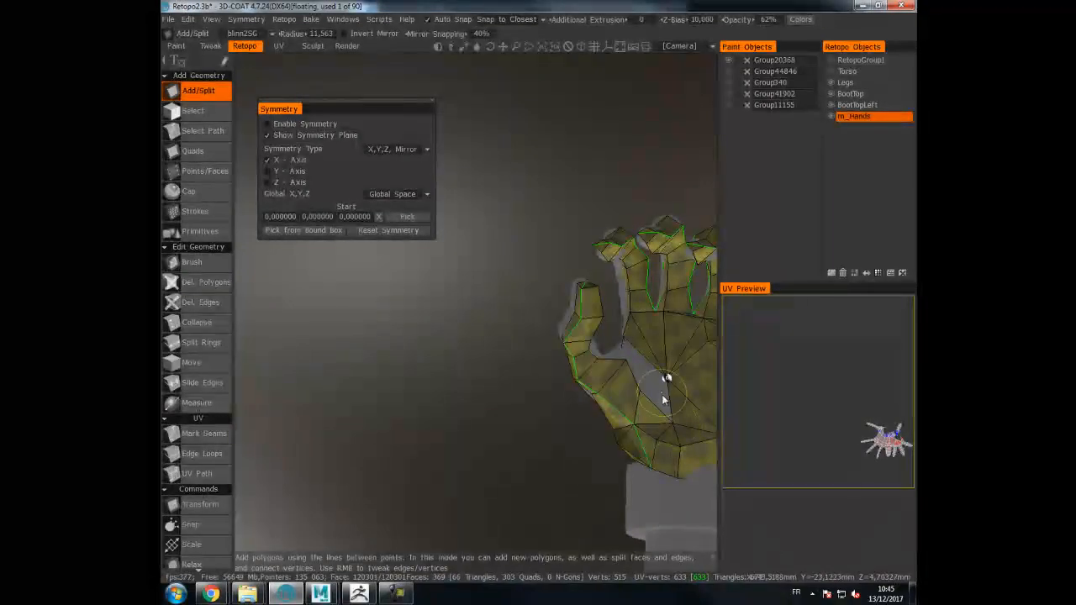
alt+drag(672, 421, 642, 396)
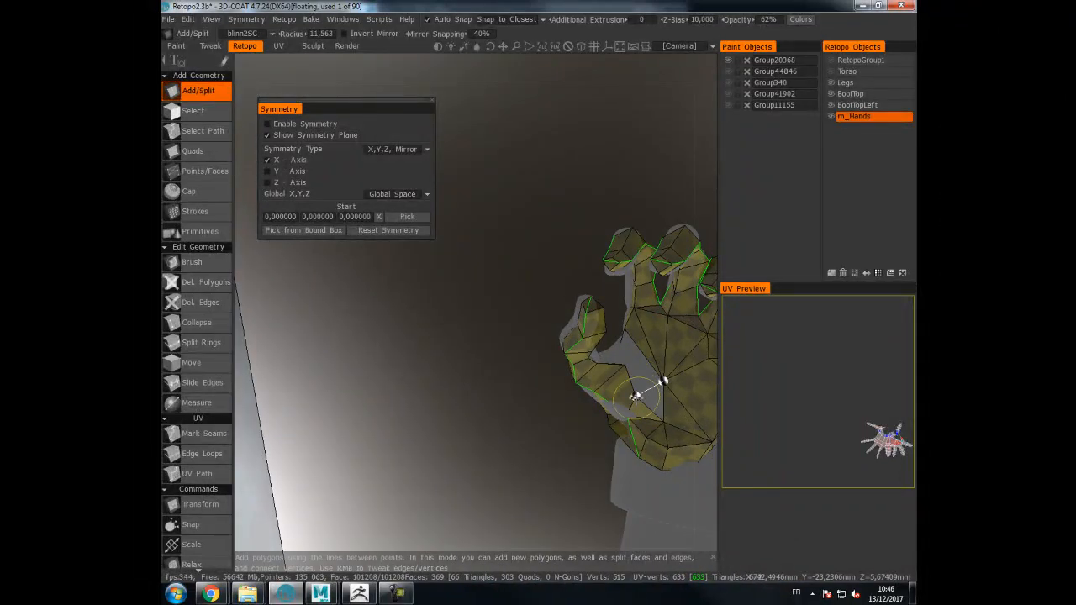
alt+drag(621, 326, 564, 308)
alt+drag(461, 301, 449, 422)
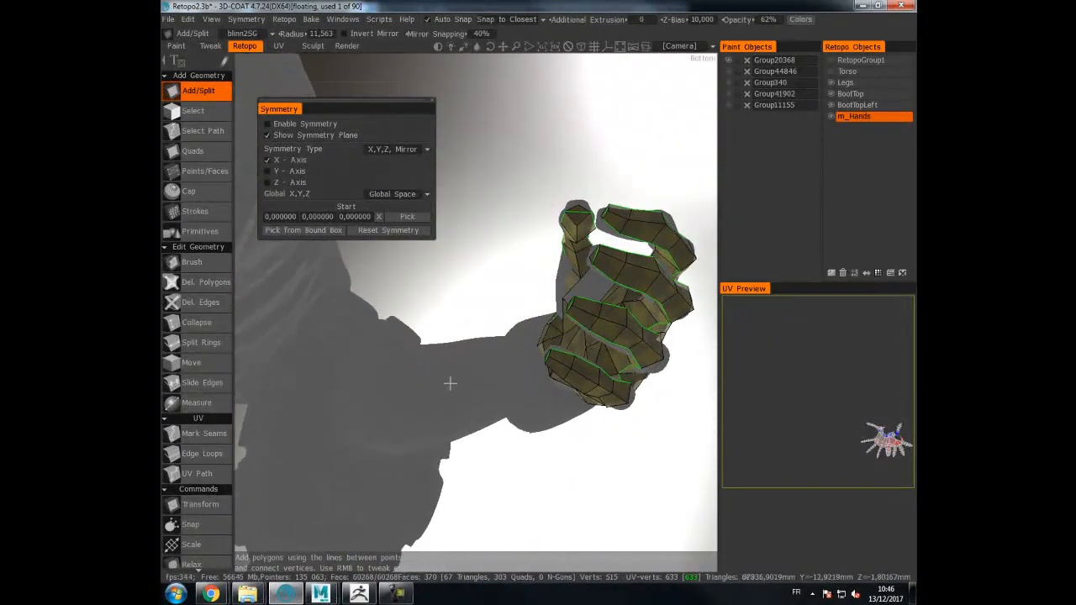
alt+right_drag(491, 280, 509, 268)
alt+drag(508, 272, 405, 161)
alt+drag(510, 183, 626, 312)
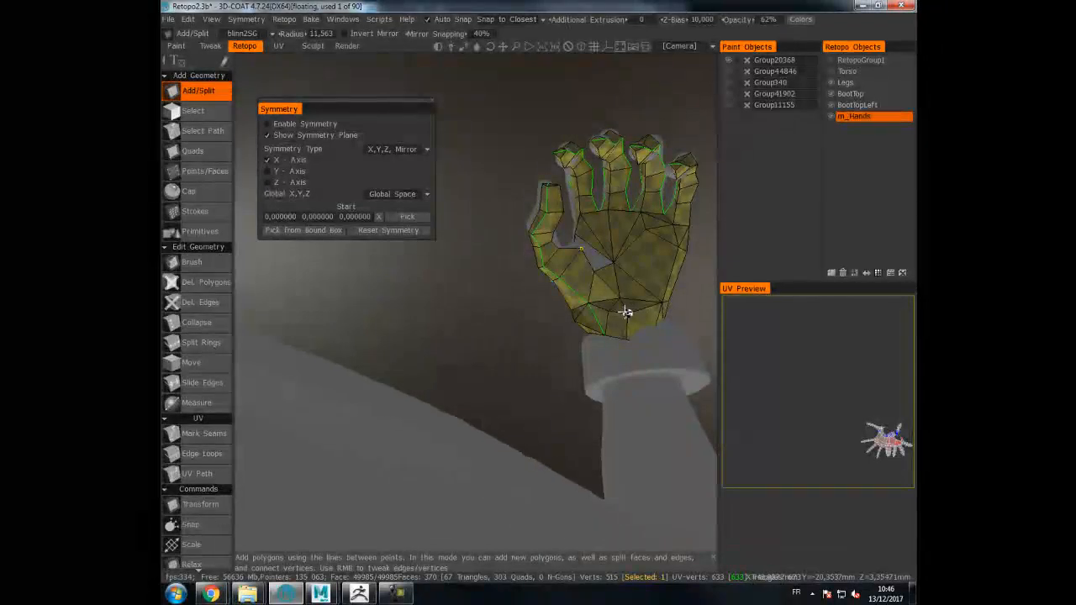
- Add a polygon with Add/Split across the web between the thumb and the index finger base
click(198, 262)
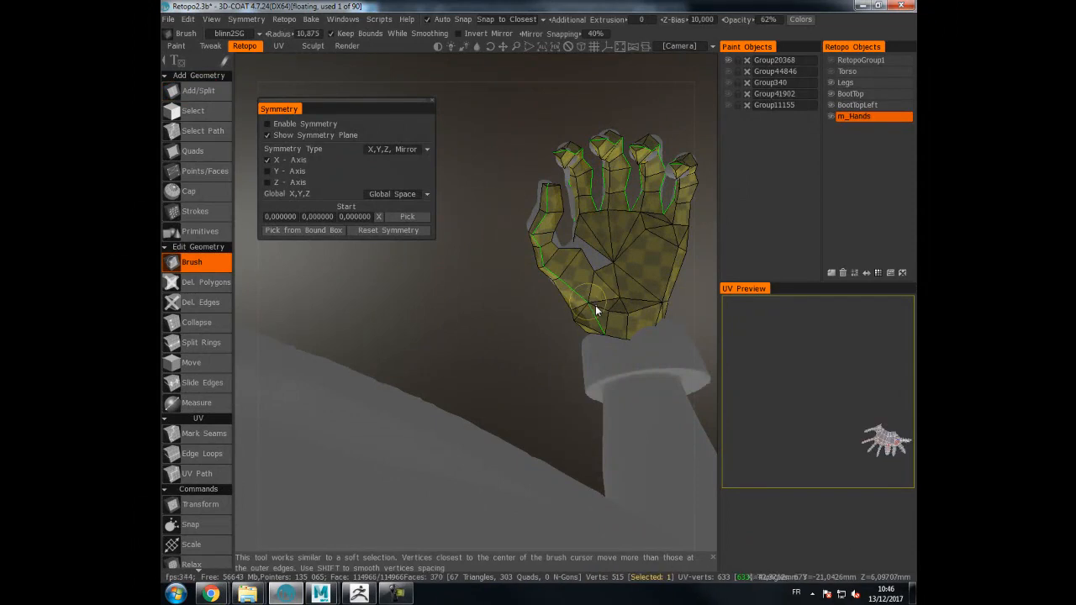
alt+drag(586, 297, 644, 260)
alt+right_drag(644, 259, 636, 224)
alt+middle_drag(636, 224, 611, 266)
alt+drag(611, 266, 567, 298)
click(201, 90)
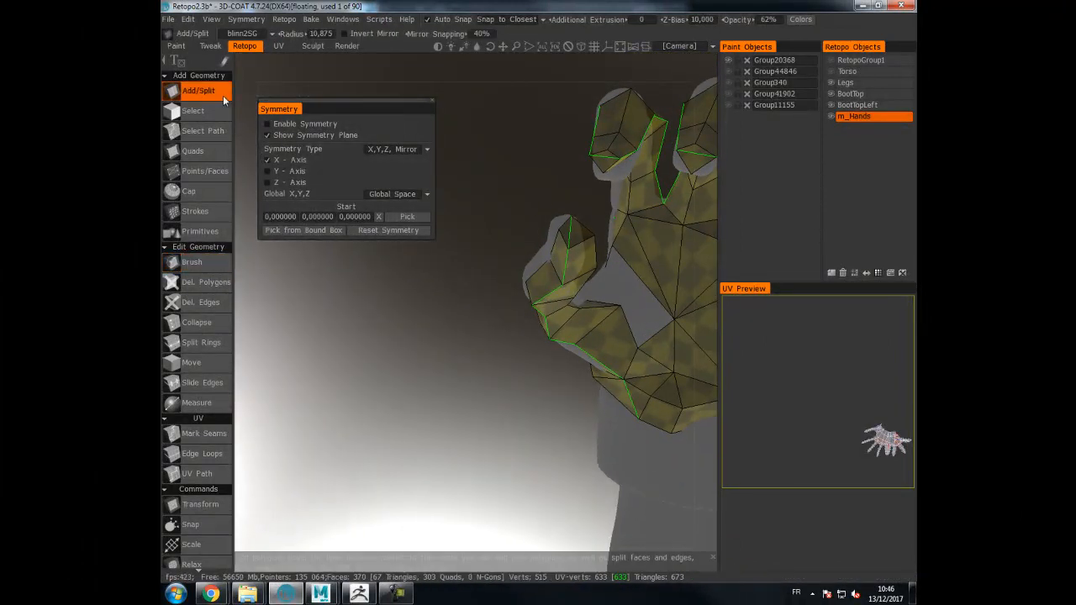
click(613, 245)
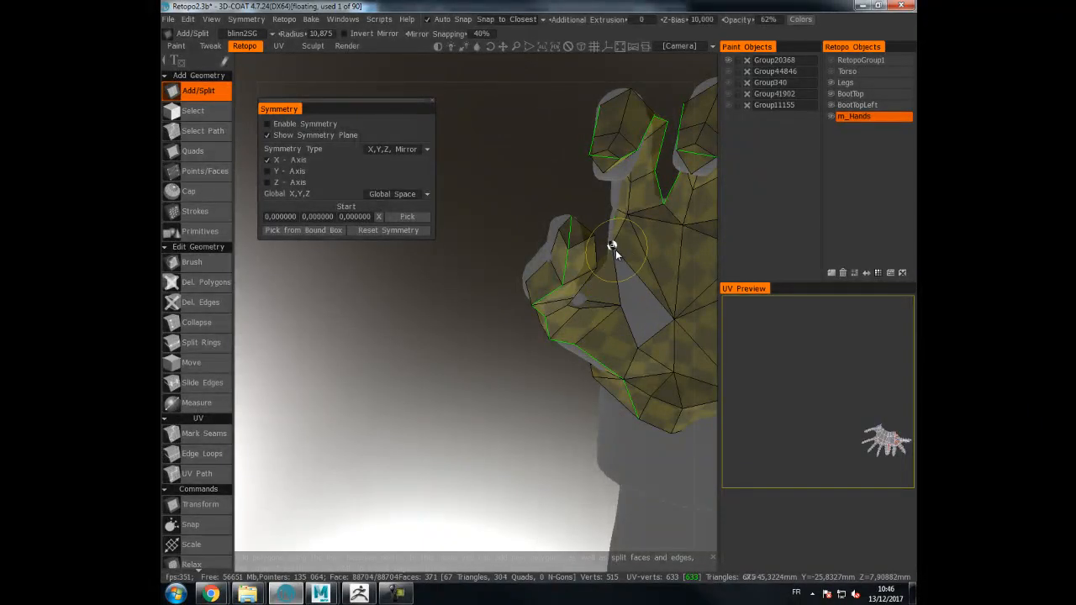
right_drag(616, 251, 628, 270)
mouse_move(628, 270)
alt+mouse_down()
mouse_move(617, 280)
mouse_move(628, 298)
mouse_move(473, 262)
mouse_move(414, 210)
mouse_move(372, 252)
mouse_move(512, 334)
mouse_move(483, 331)
mouse_move(503, 325)
alt+mouse_up()
- Adjust the vertices around the thumb web and palm with the retopo Brush to follow the reference hand
click(211, 272)
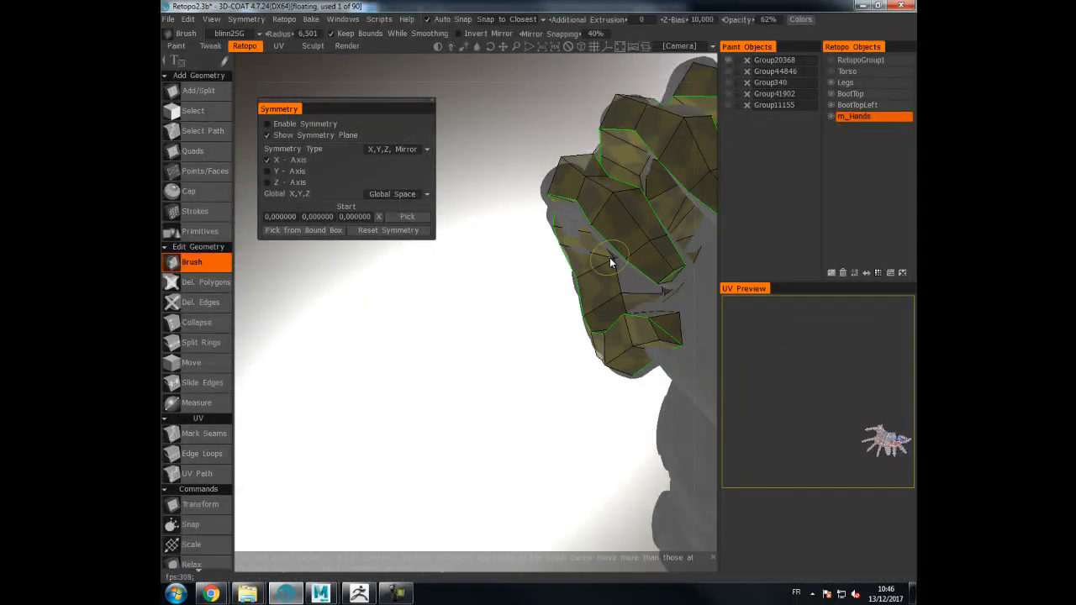
alt+drag(603, 259, 665, 201)
alt+right_drag(666, 201, 519, 245)
alt+drag(519, 249, 661, 203)
drag(612, 233, 361, 291)
mouse_move(577, 293)
mouse_down()
mouse_move(661, 219)
mouse_move(471, 253)
mouse_up()
- Close the remaining hole between the thumb base and the palm with the Cap tool
click(190, 191)
click(375, 263)
drag(621, 248, 610, 282)
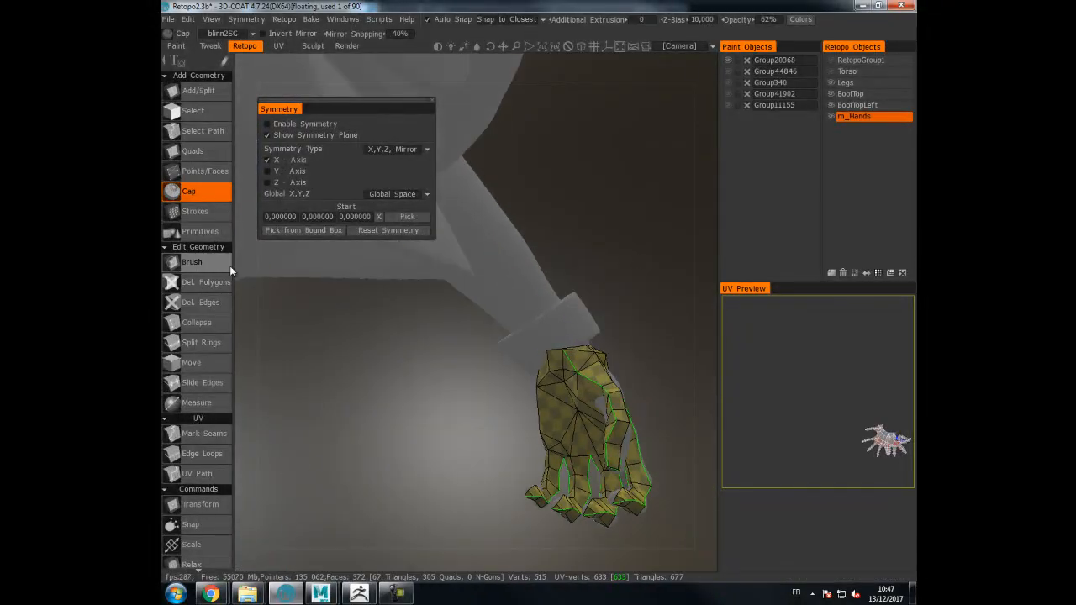
- Delete the unwanted polygons at the wrist end of the hand mesh
click(214, 281)
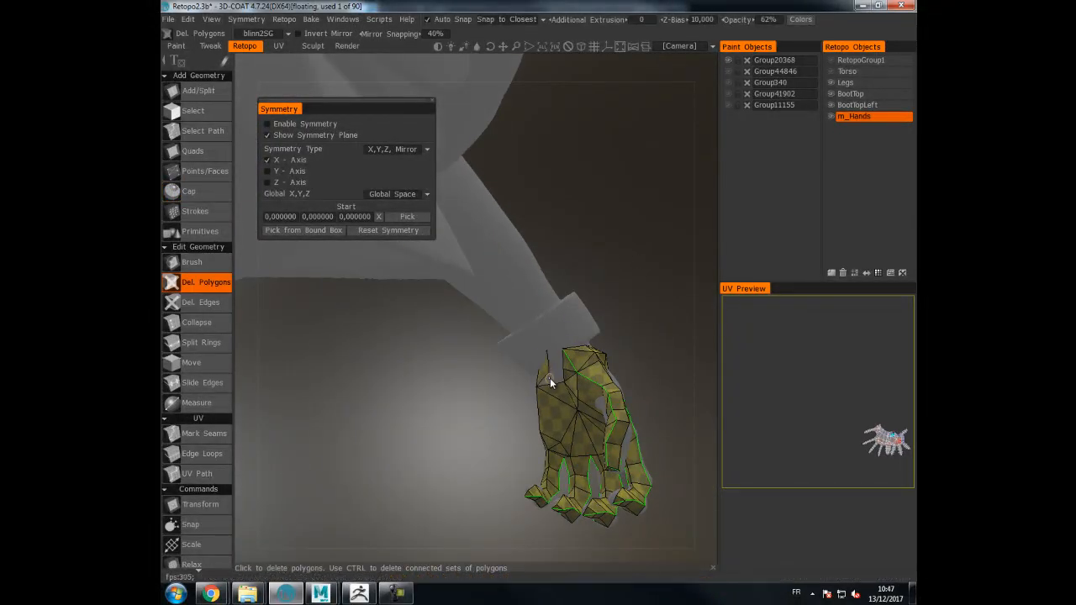
drag(563, 370, 567, 362)
drag(613, 314, 532, 334)
click(569, 360)
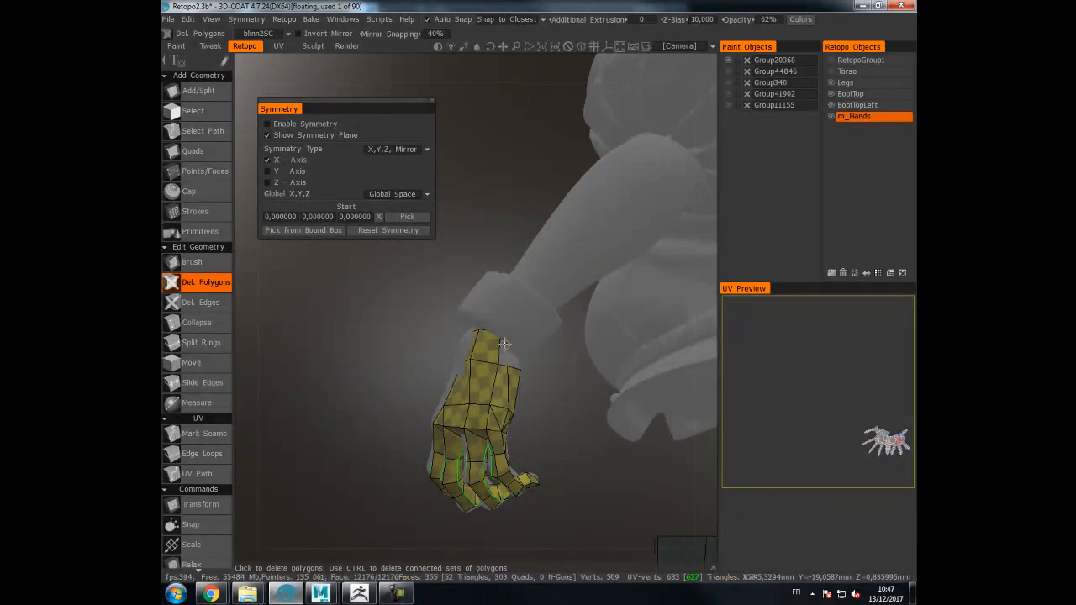
mouse_move(507, 359)
mouse_down()
mouse_move(458, 344)
mouse_move(489, 328)
mouse_move(489, 344)
mouse_up()
- Reposition the wrist-edge vertices with the retopo Brush and collapse an edge on the thumb side of the wrist
click(205, 262)
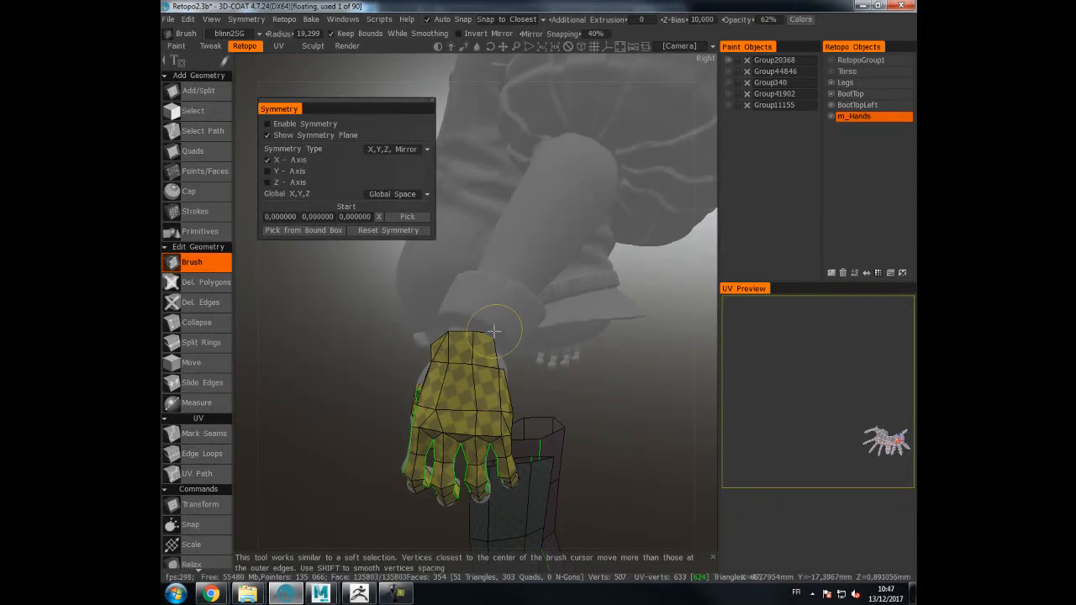
drag(493, 349, 427, 340)
click(197, 323)
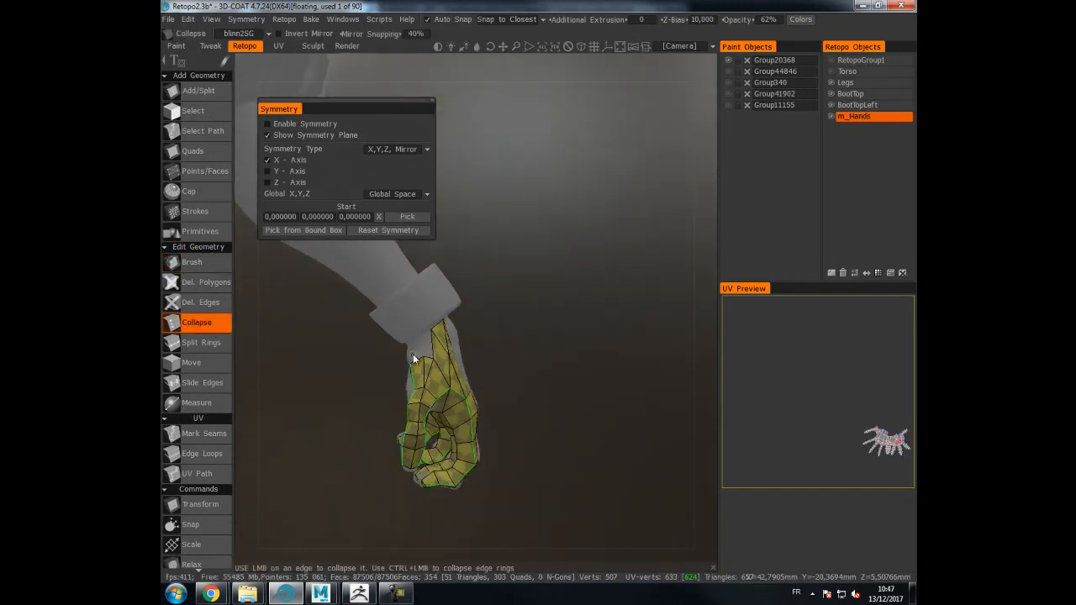
click(427, 358)
alt+drag(417, 368, 474, 288)
- Add new faces with Points/Faces around the wrist to fill the gaps up to the sleeve cuff
click(206, 172)
alt+drag(402, 346, 404, 348)
right_click(403, 348)
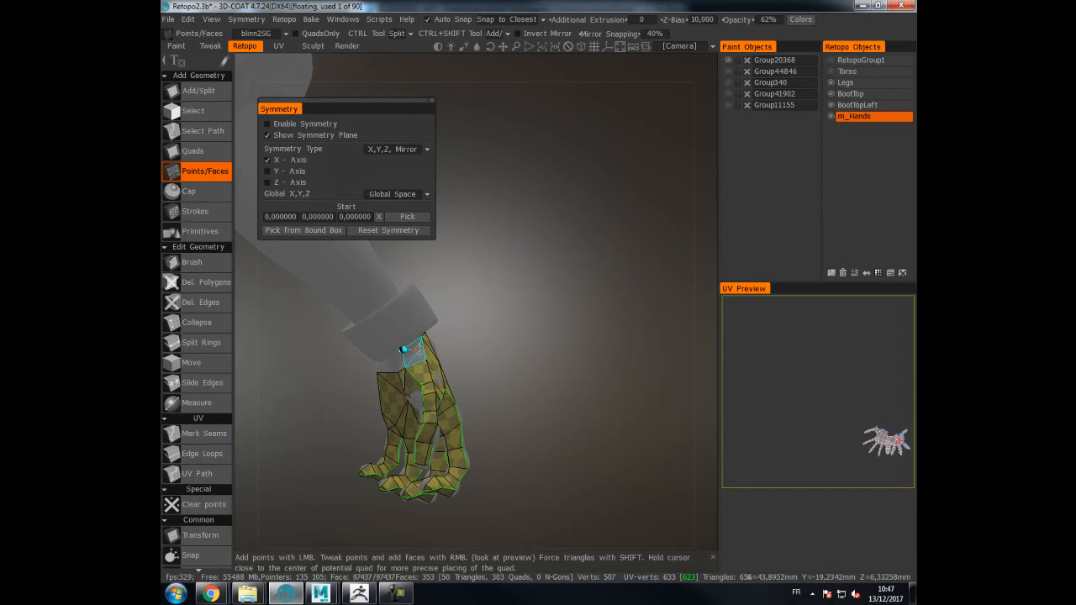
scroll(471, 321, up, 5)
alt+drag(474, 286, 506, 290)
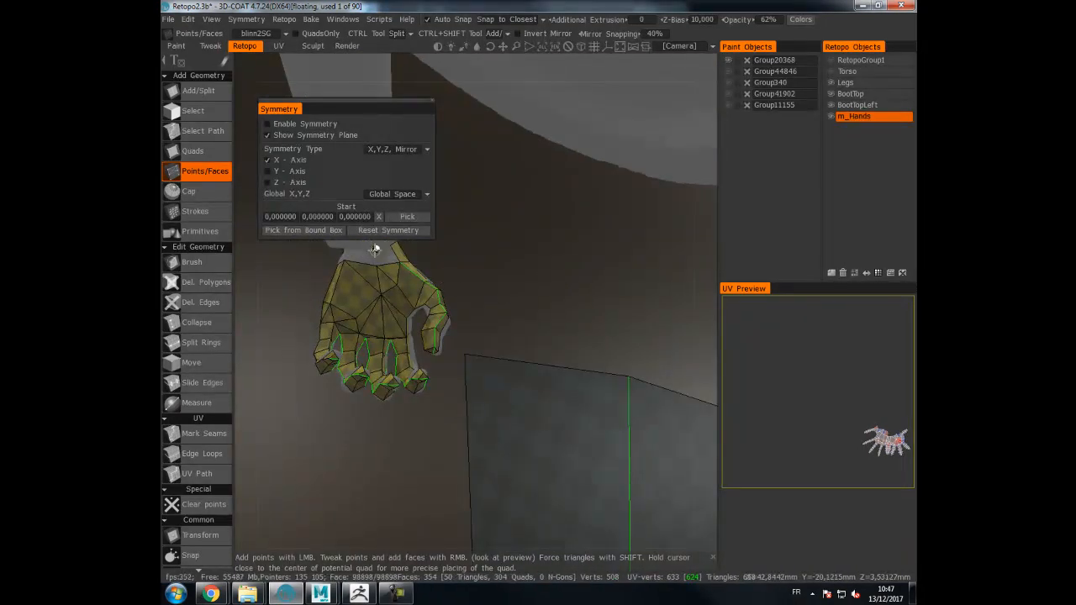
alt+drag(384, 256, 375, 288)
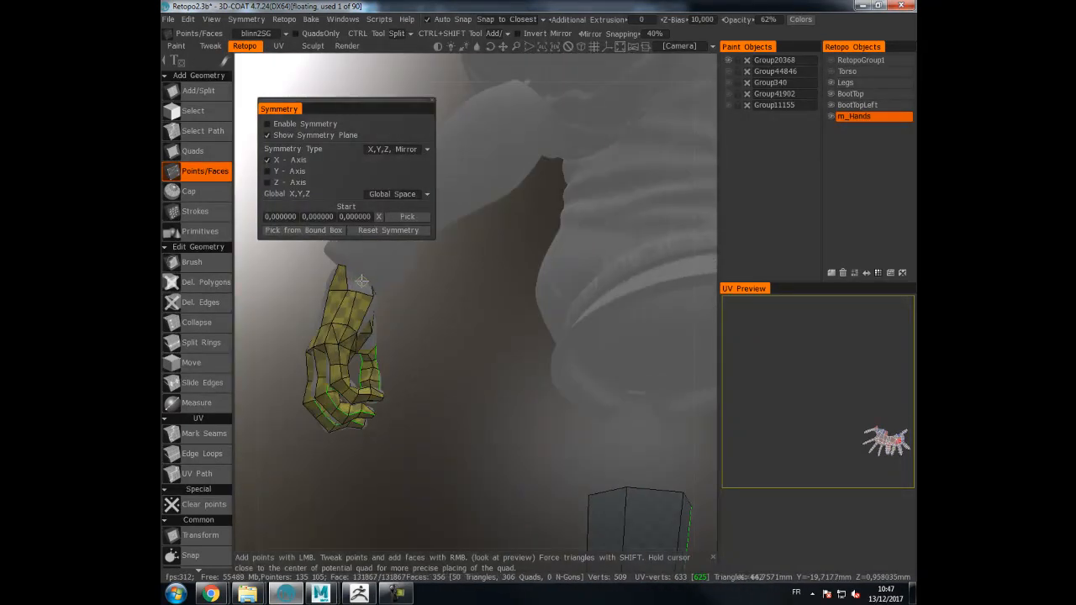
alt+drag(364, 282, 340, 289)
right_click(257, 282)
alt+middle_drag(257, 281, 418, 298)
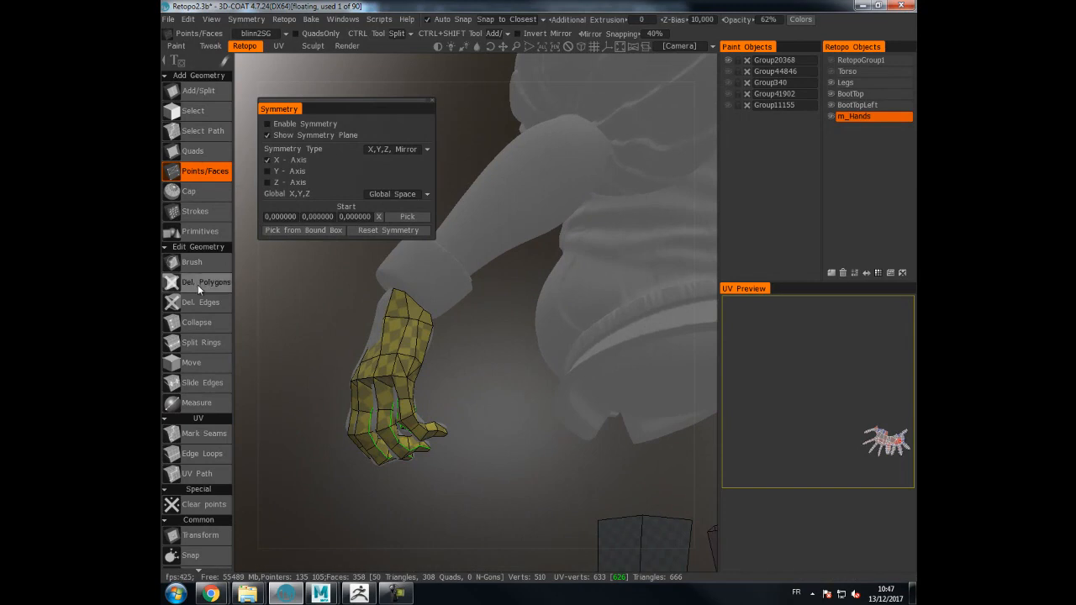
- Collapse an edge at the wrist opening and even out the nearby vertices with the retopo Brush
click(197, 324)
alt+drag(428, 326, 429, 313)
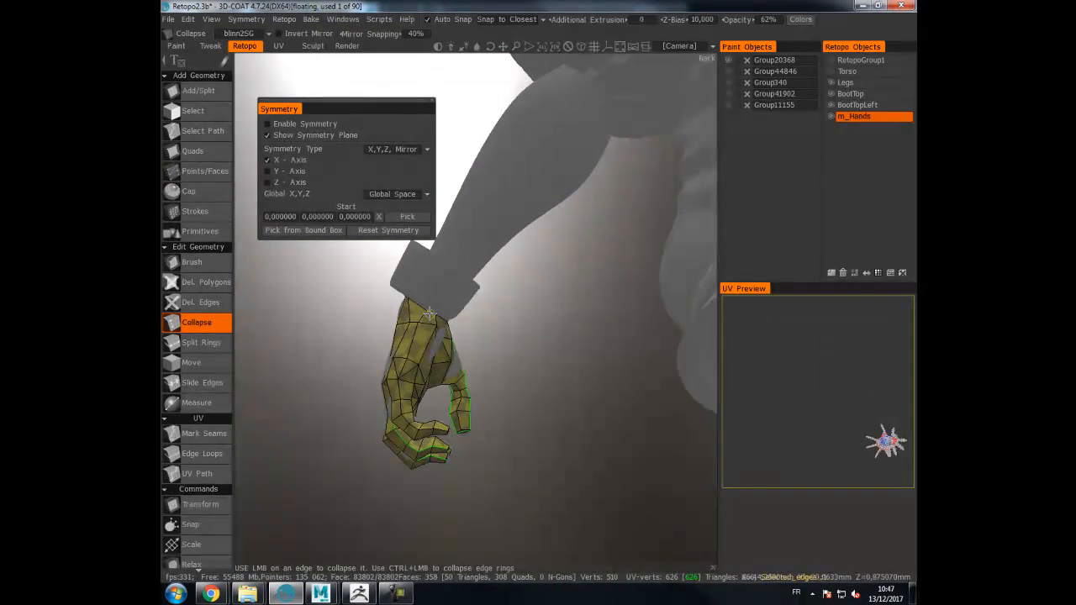
click(199, 269)
mouse_move(354, 271)
alt+mouse_down()
mouse_move(511, 356)
mouse_move(411, 328)
alt+mouse_up()
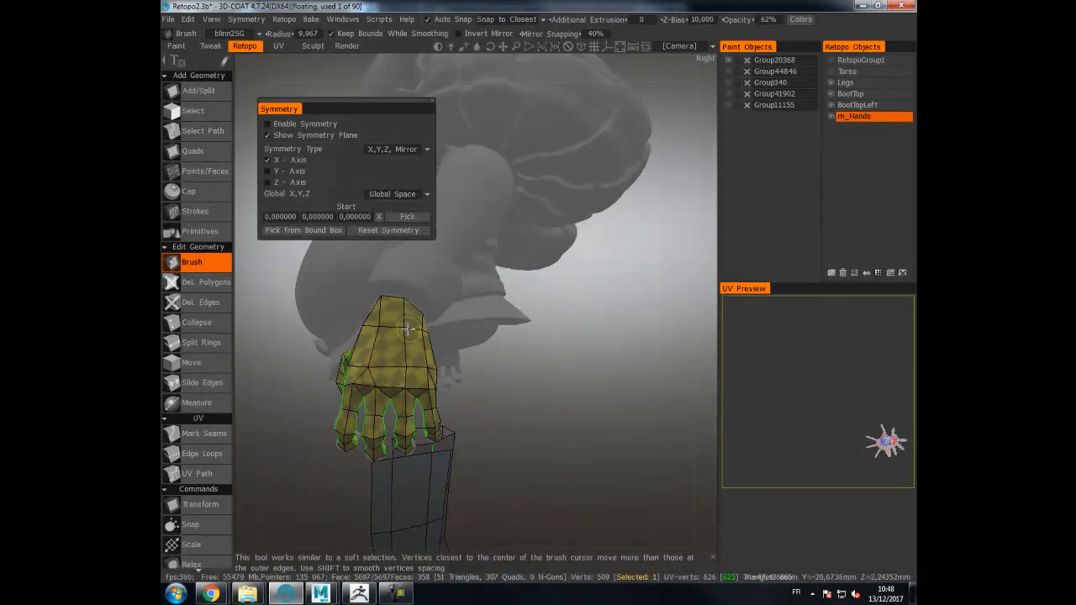
alt+drag(369, 361, 379, 244)
- Split the faces between the palm and the thumb base with a new edge using Add/Split
click(199, 90)
mouse_move(395, 361)
alt+mouse_down()
mouse_move(447, 320)
mouse_move(416, 363)
alt+mouse_up()
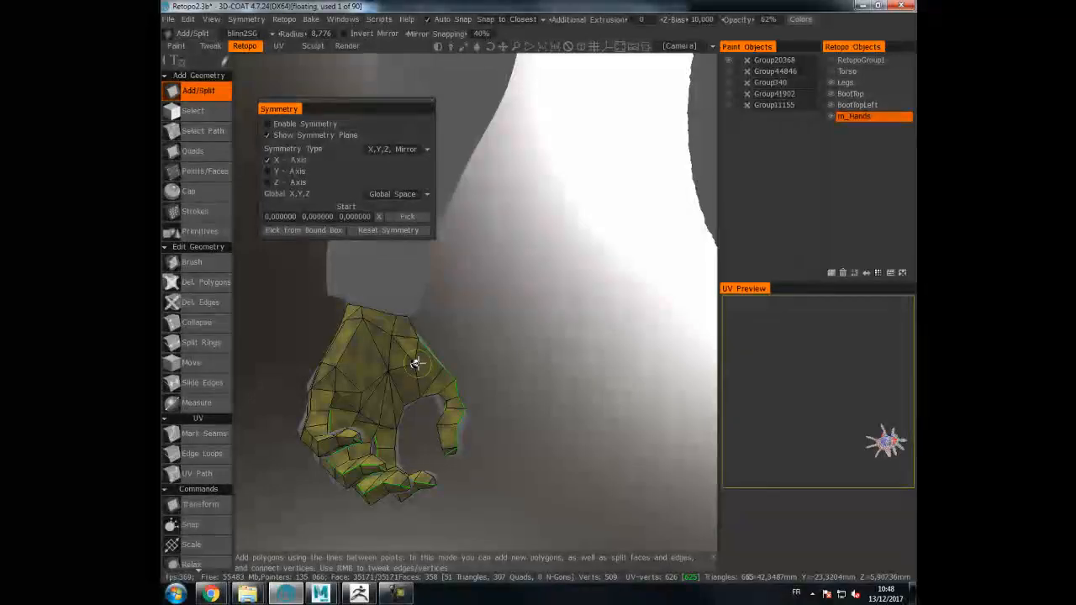
click(434, 382)
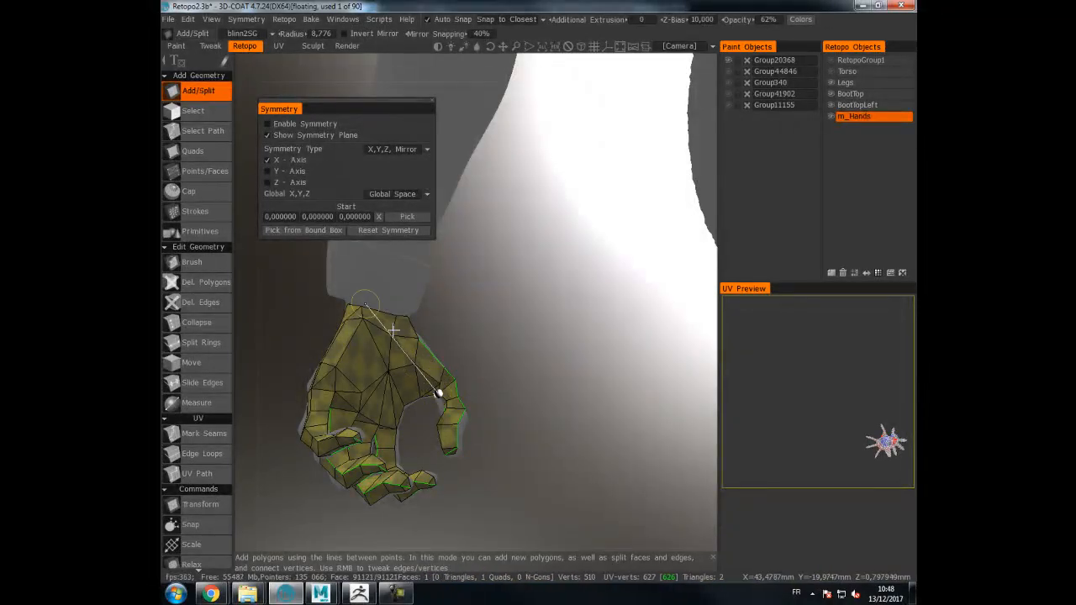
- Refine the thumb, palm and finger vertices with the retopo Brush to match the reference hand
click(191, 262)
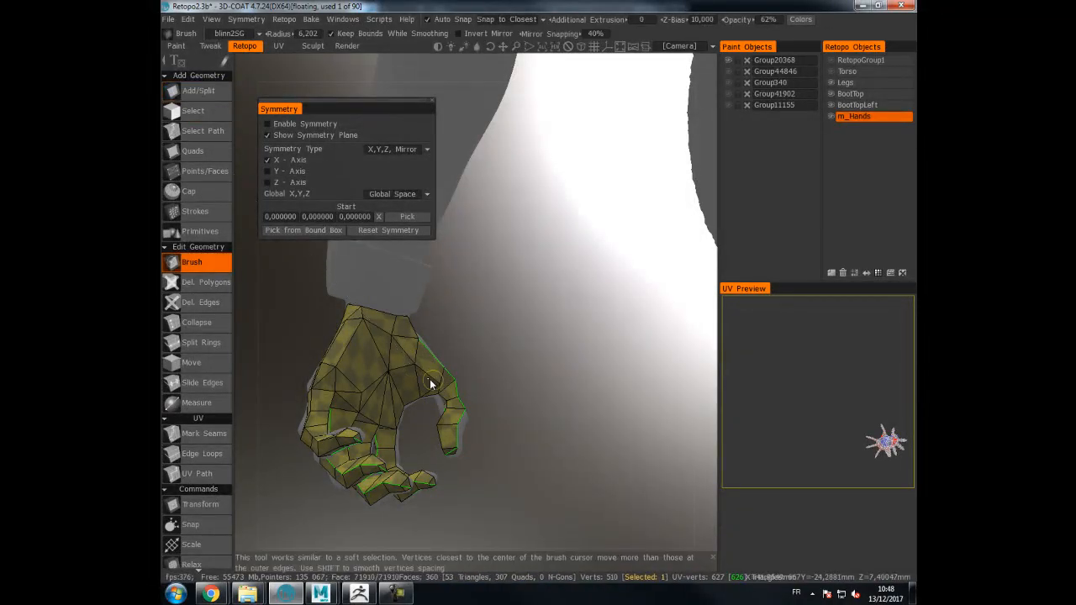
mouse_move(405, 369)
alt+mouse_down()
mouse_move(339, 416)
mouse_move(284, 423)
mouse_move(351, 395)
mouse_move(344, 380)
mouse_move(355, 392)
mouse_move(336, 385)
mouse_move(458, 390)
mouse_move(433, 361)
mouse_move(294, 329)
mouse_move(401, 343)
mouse_move(335, 379)
mouse_move(353, 366)
mouse_move(397, 378)
mouse_move(396, 327)
mouse_move(353, 380)
mouse_move(363, 335)
mouse_move(334, 332)
alt+mouse_up()
mouse_move(334, 332)
alt+mouse_down()
mouse_move(403, 336)
mouse_move(322, 394)
mouse_move(329, 374)
mouse_move(296, 315)
mouse_move(162, 335)
alt+mouse_up()
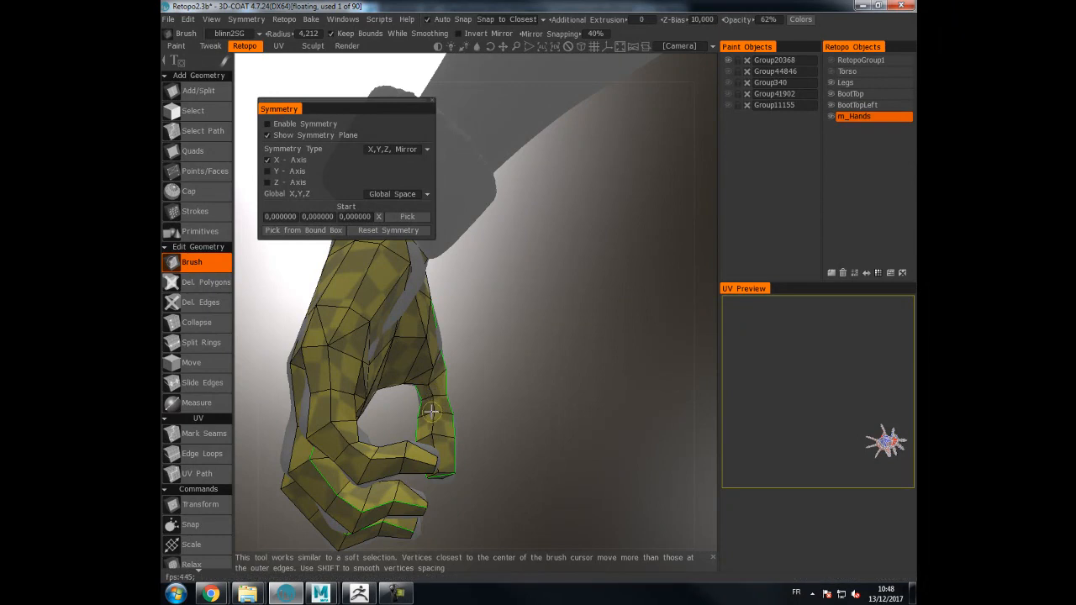
right_drag(441, 418, 458, 418)
mouse_move(442, 418)
alt+mouse_down()
mouse_move(200, 430)
mouse_move(349, 408)
mouse_move(429, 411)
mouse_move(533, 439)
mouse_move(432, 457)
mouse_move(507, 449)
mouse_move(311, 433)
mouse_move(533, 449)
mouse_move(605, 426)
mouse_move(496, 420)
mouse_move(557, 423)
mouse_move(488, 408)
mouse_move(476, 465)
mouse_move(412, 505)
mouse_move(312, 529)
mouse_move(162, 535)
alt+mouse_up()
scroll(484, 426, down, 4)
mouse_move(515, 430)
alt+mouse_down()
mouse_move(497, 439)
mouse_move(531, 431)
mouse_move(514, 425)
mouse_move(524, 398)
mouse_move(488, 371)
mouse_move(679, 377)
mouse_move(611, 311)
mouse_move(580, 312)
mouse_move(598, 325)
mouse_move(547, 320)
mouse_move(770, 154)
alt+mouse_up()
scroll(666, 198, down, 2)
middle_drag(639, 196, 667, 193)
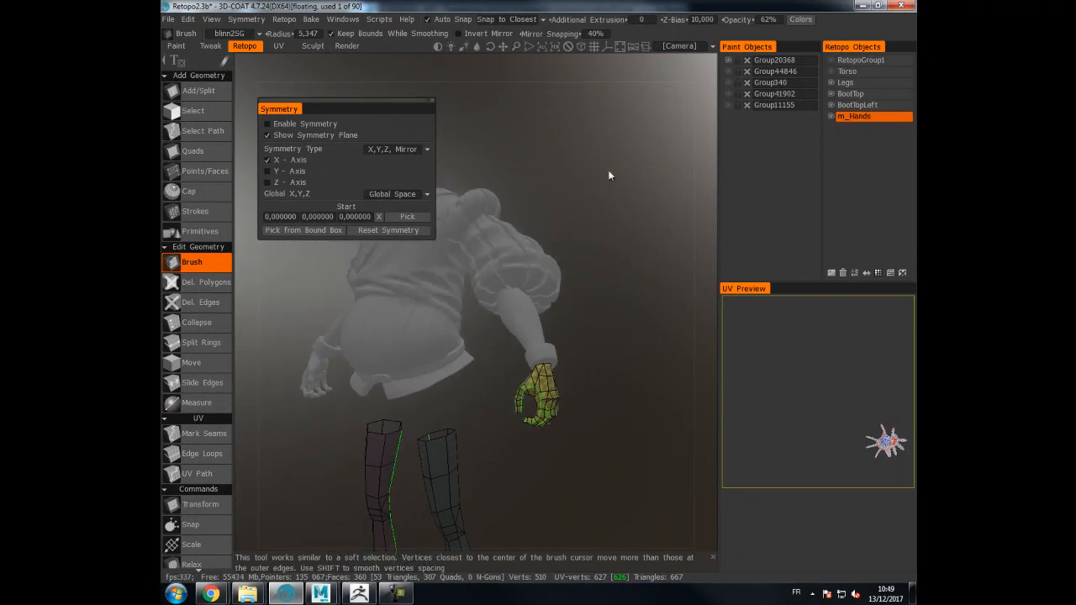
- Save the scene as a new version named Retopo3.3b in the Retopo folder
click(169, 18)
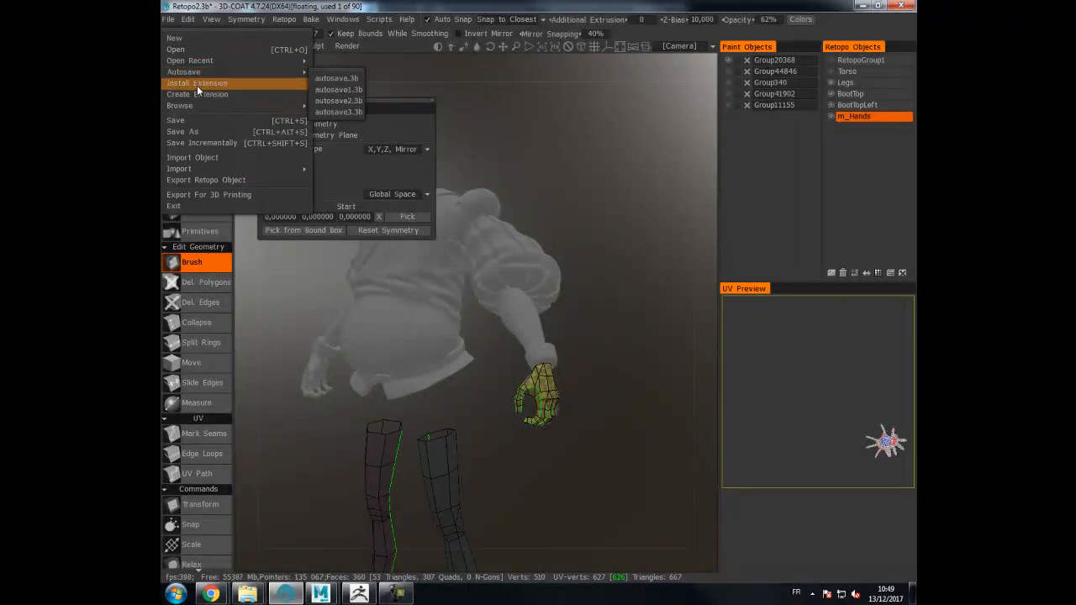
click(196, 132)
click(299, 141)
double_click(277, 274)
drag(265, 275, 539, 273)
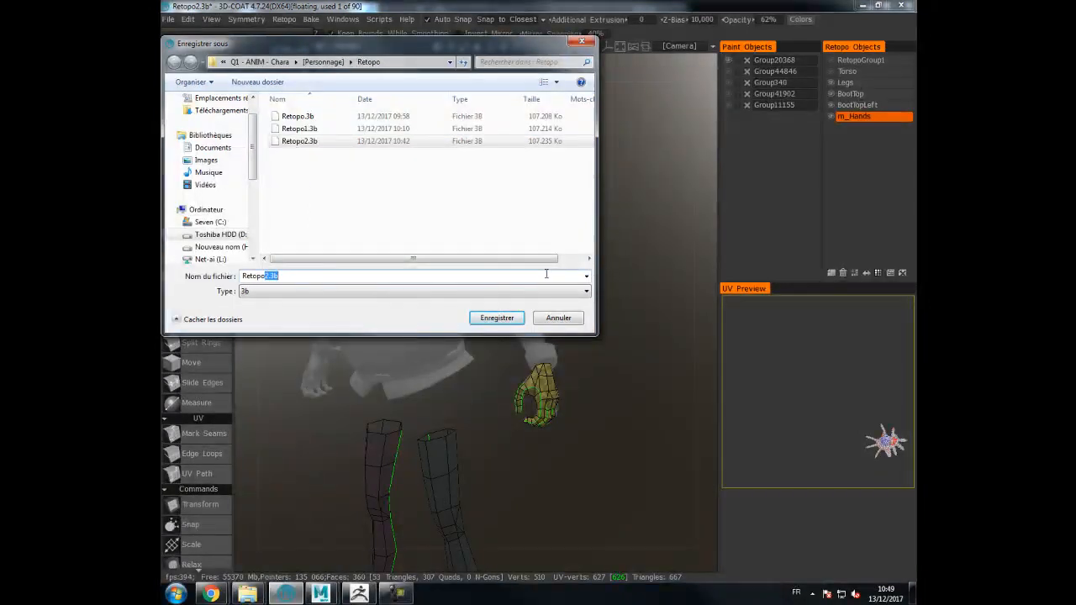
text(3)
key(Return)
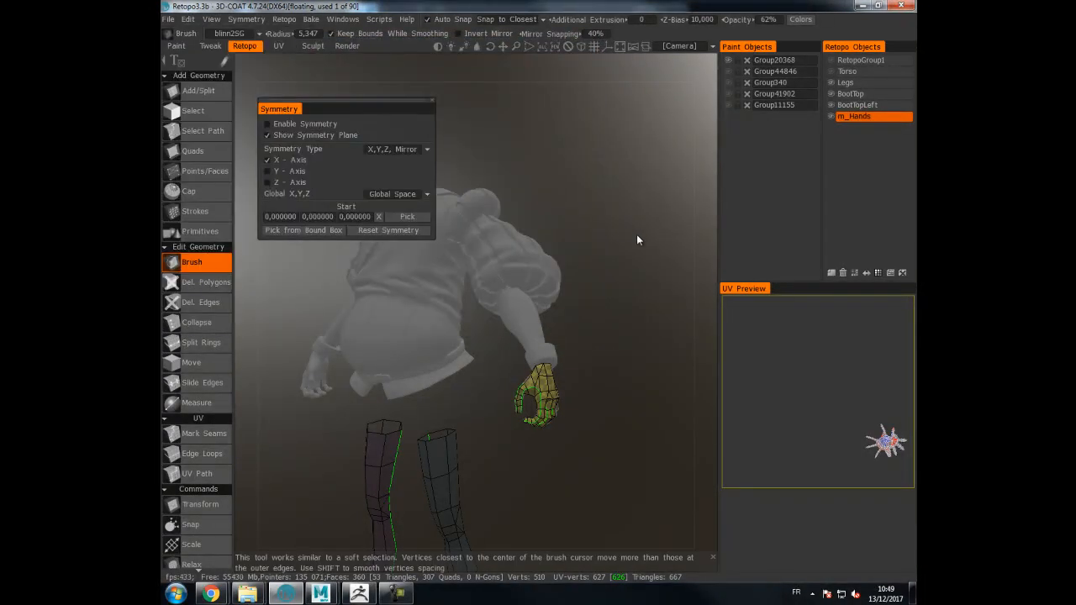
- Show the Torso retopo object and the hidden reference meshes Group44846, Group340, Group41902 and Group11155
click(831, 71)
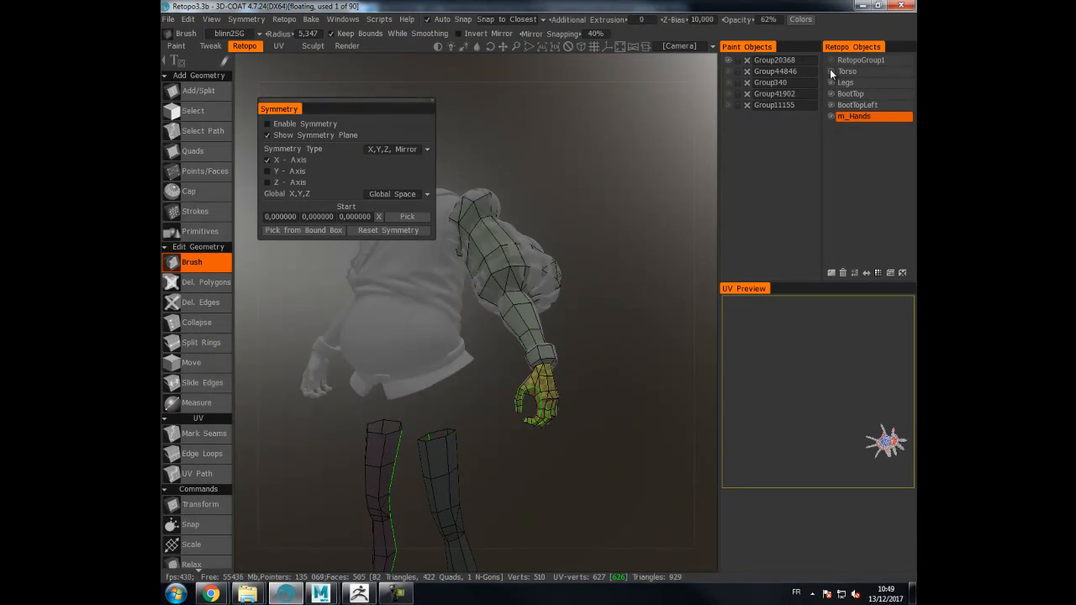
mouse_move(651, 160)
mouse_down()
mouse_move(626, 126)
mouse_move(593, 128)
mouse_move(606, 108)
mouse_move(592, 122)
mouse_move(623, 114)
mouse_up()
click(729, 71)
click(728, 94)
click(729, 105)
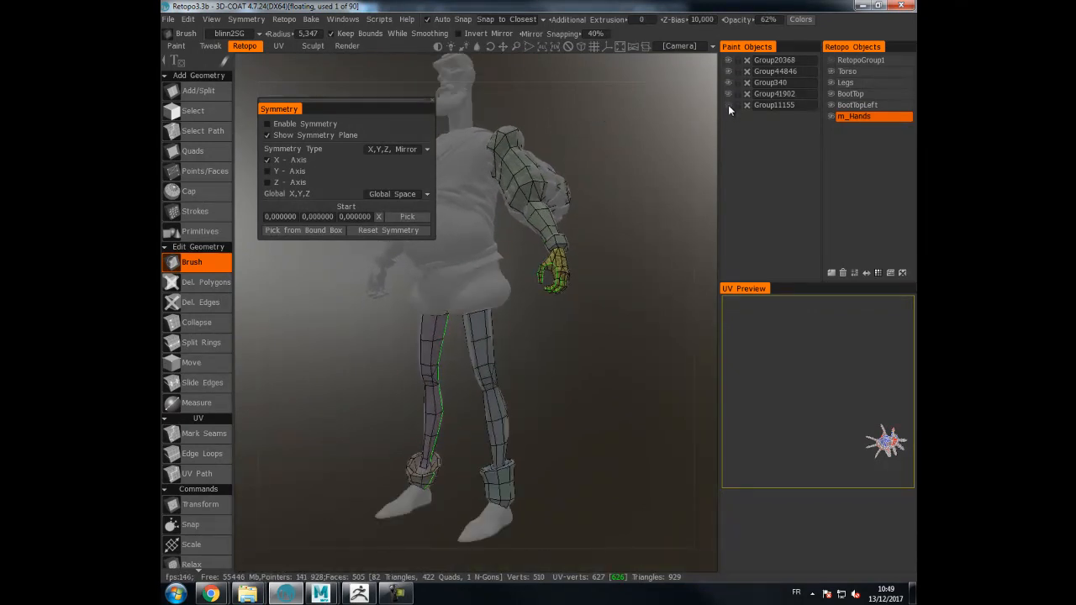
- Export the retopology mesh as Retopo Cleanup.obj in the Retopo folder
click(284, 19)
click(289, 50)
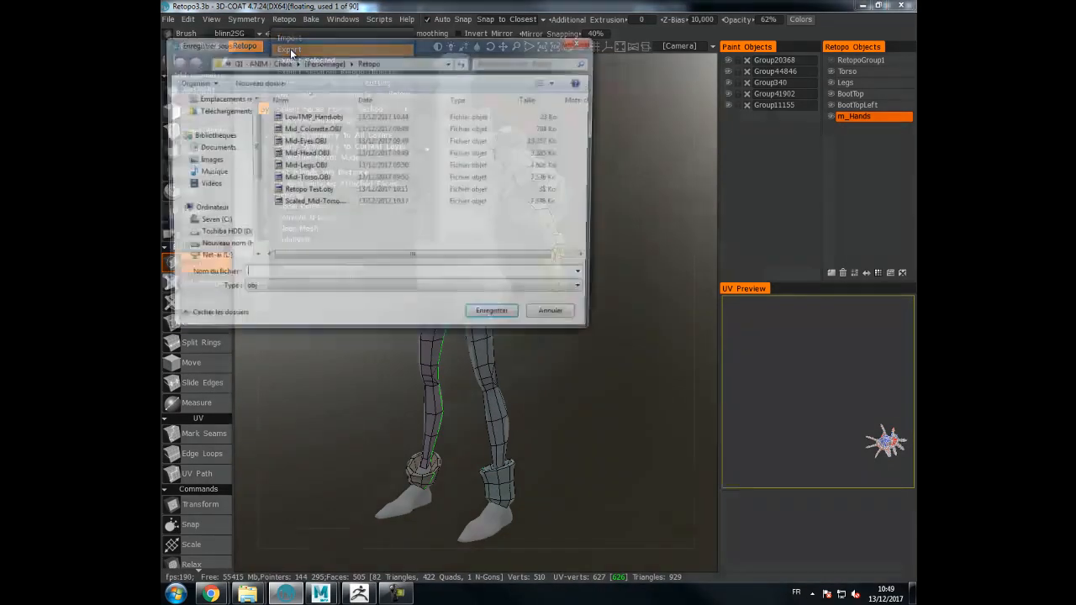
click(316, 192)
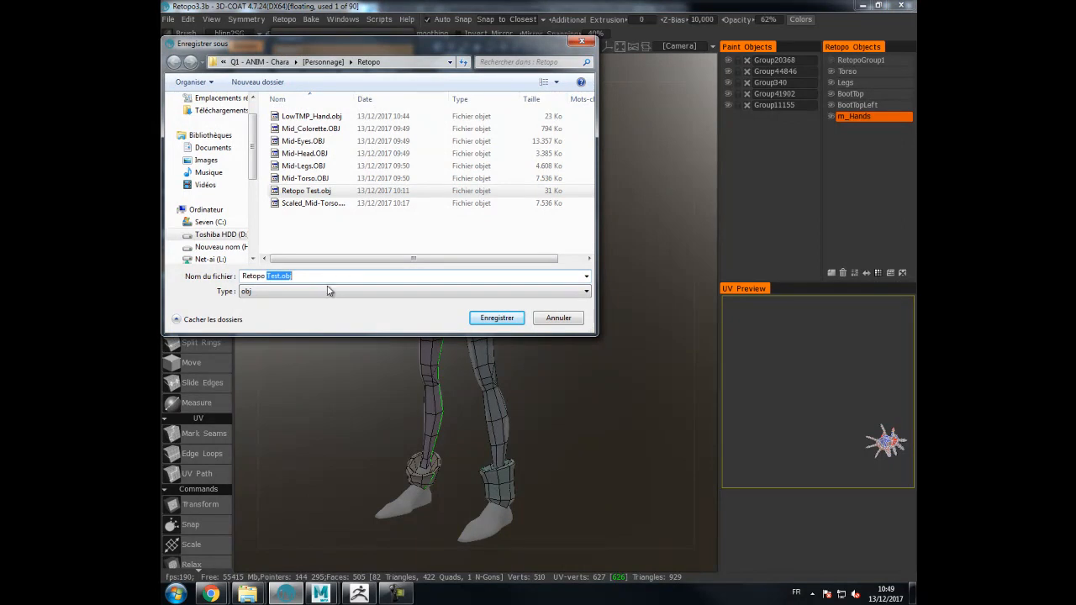
text(Cleanup)
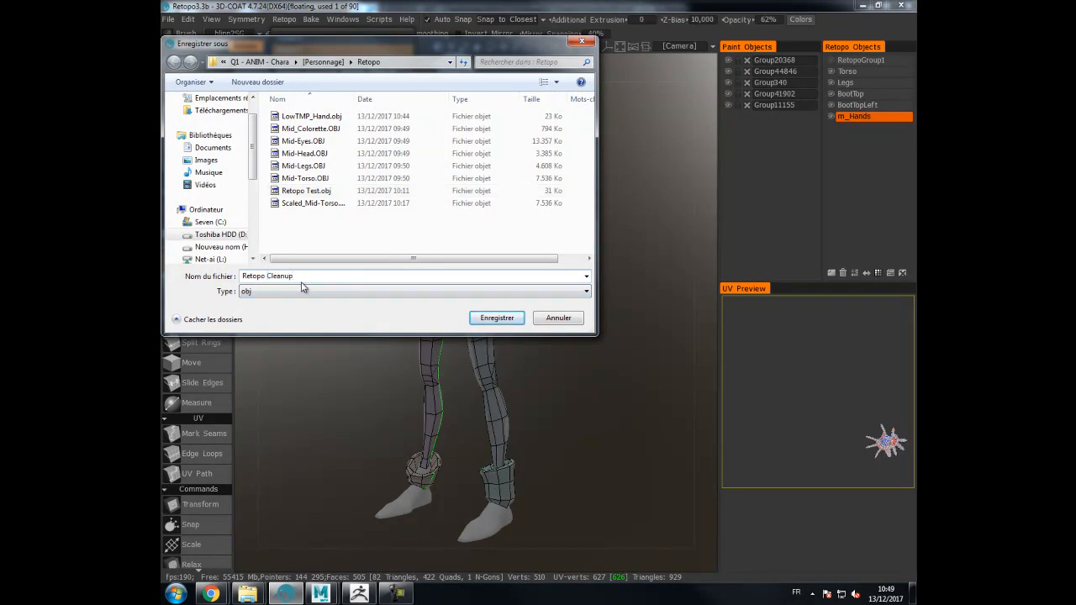
key(Return)
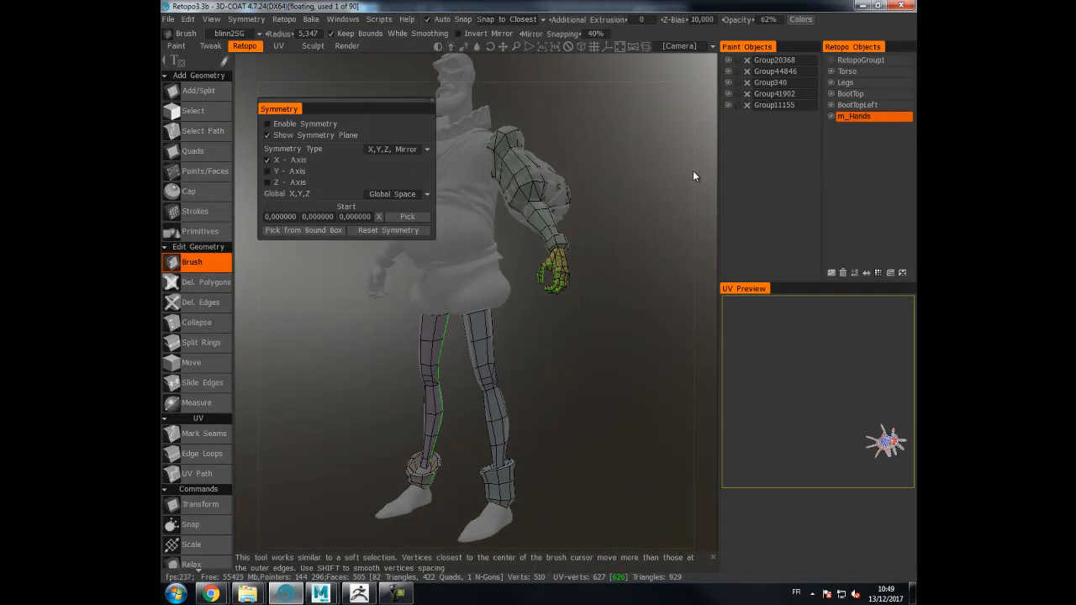
- Import Retopo Cleanup.obj as a retopology mesh on top of the existing retopo objects
click(286, 18)
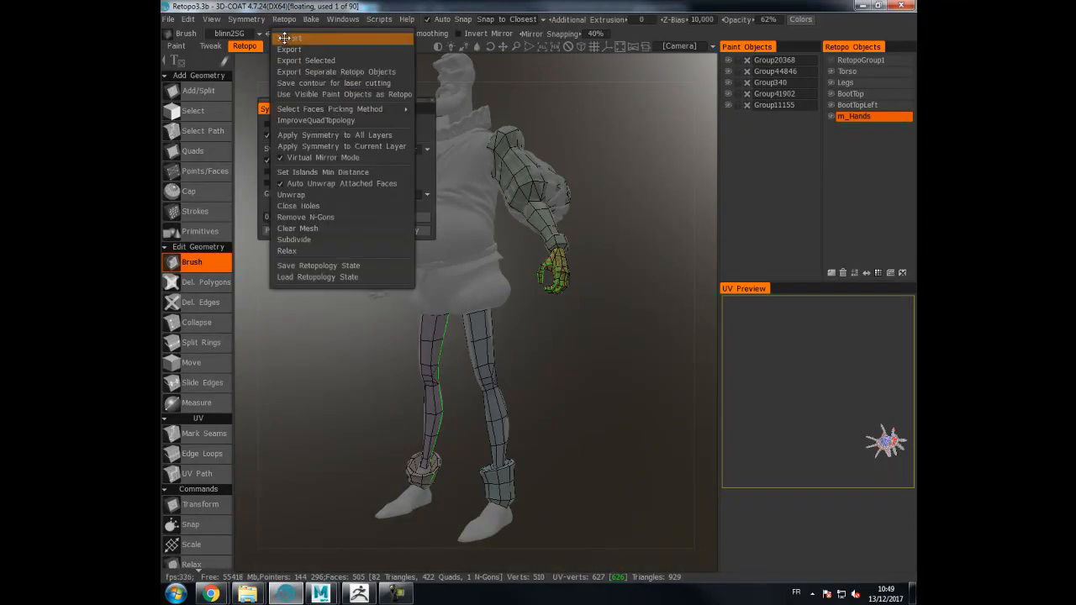
click(294, 36)
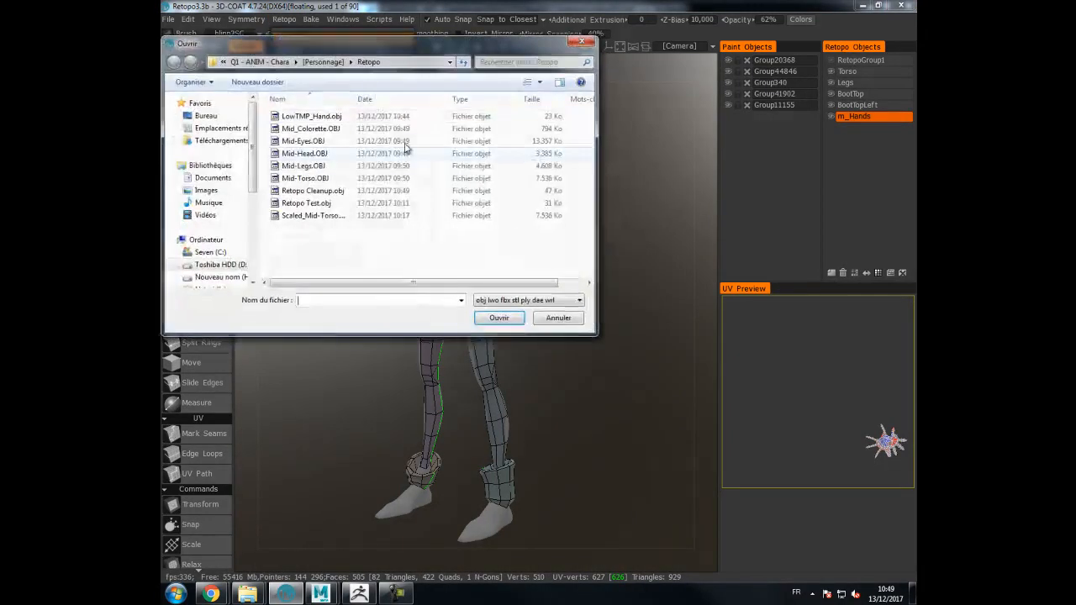
double_click(323, 197)
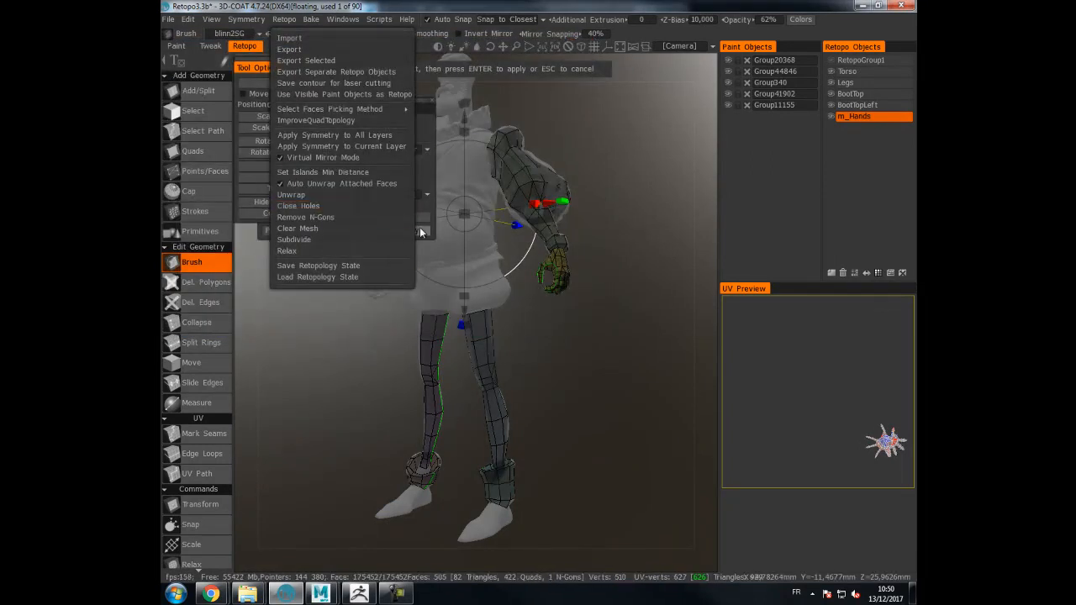
click(397, 333)
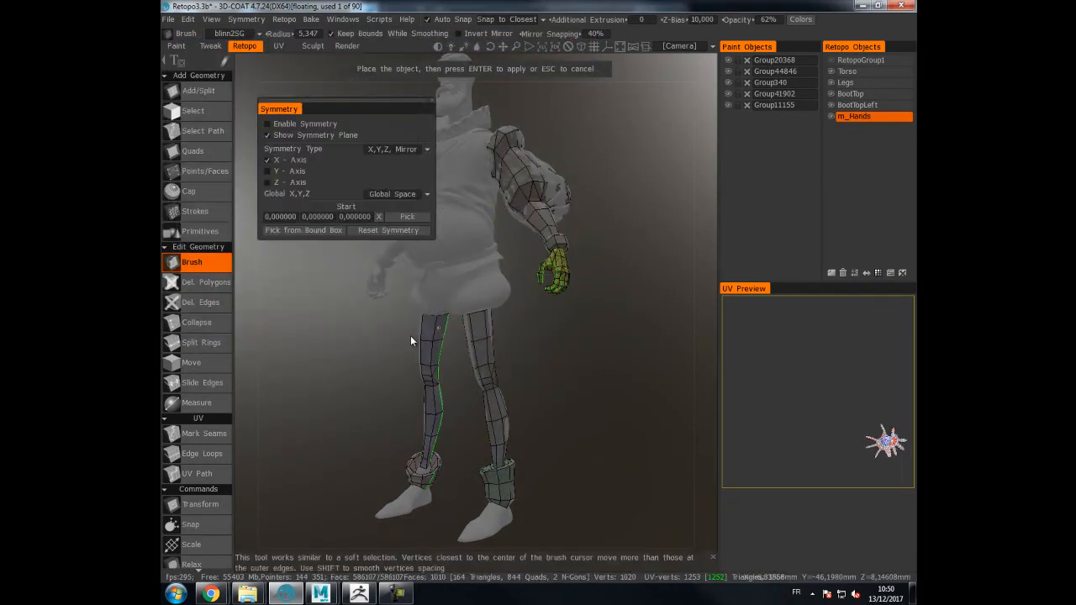
- Hide the retopo meshes and delete the Torso, Legs, BootTop, BootTopLeft and m_Hands objects, keeping only RetopoGroup1
click(845, 60)
click(831, 59)
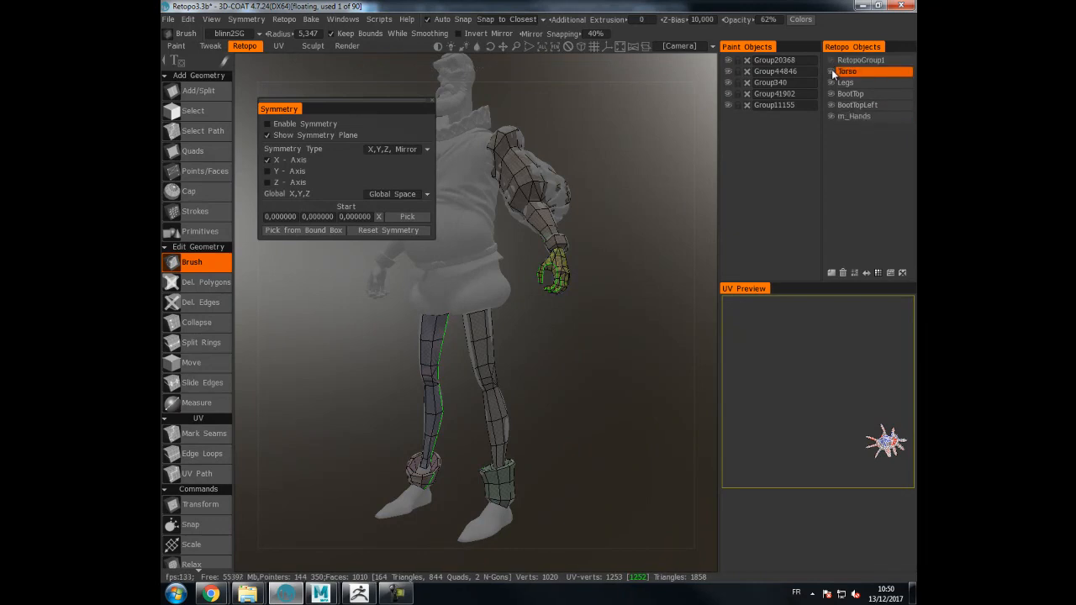
click(831, 70)
click(831, 82)
click(832, 93)
click(832, 105)
click(832, 116)
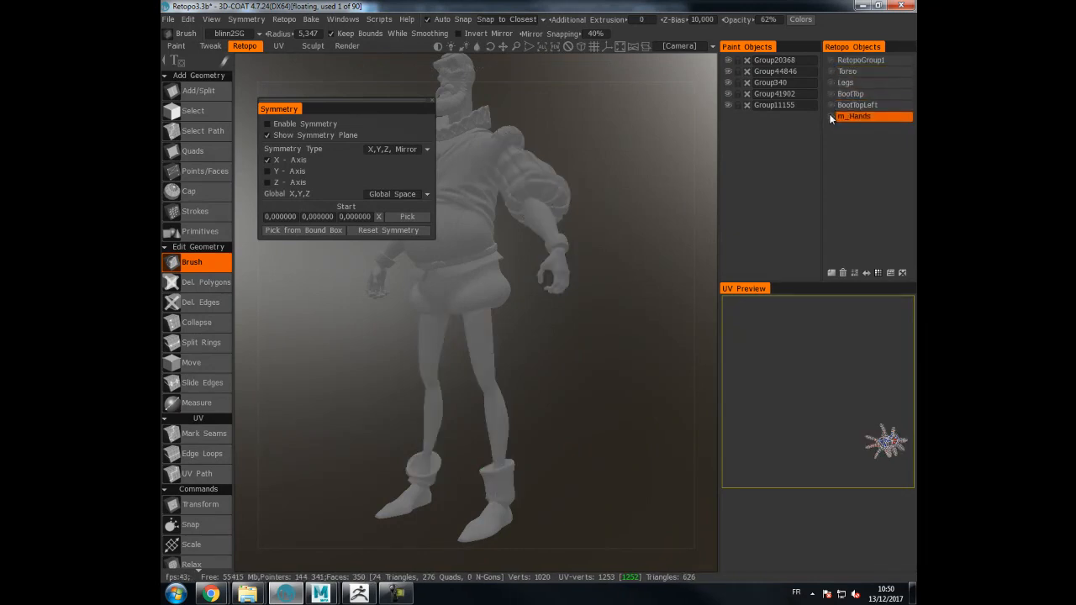
click(843, 272)
click(845, 273)
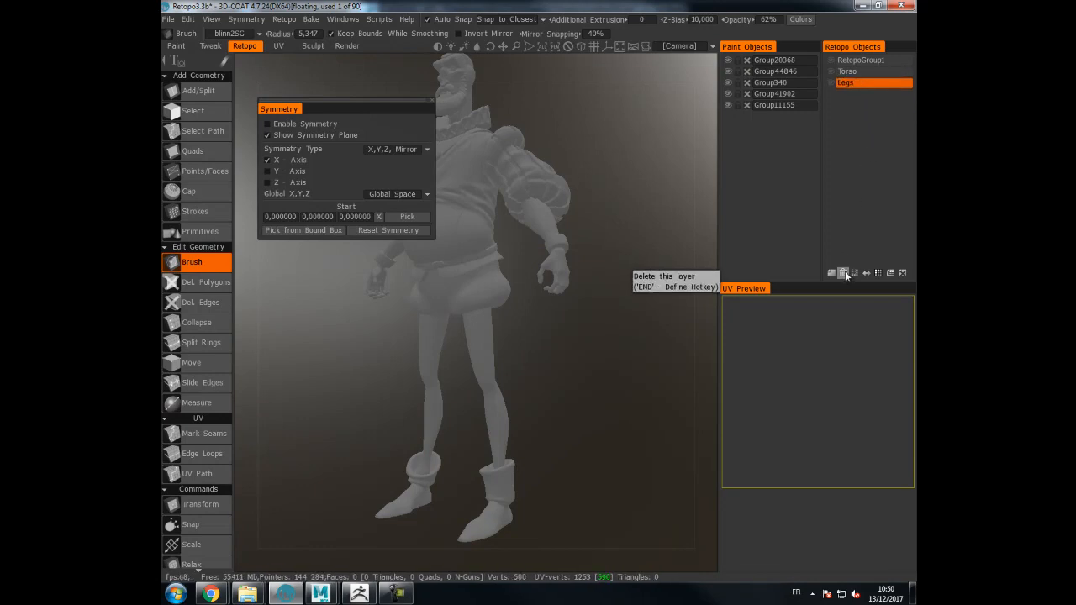
click(844, 272)
click(844, 271)
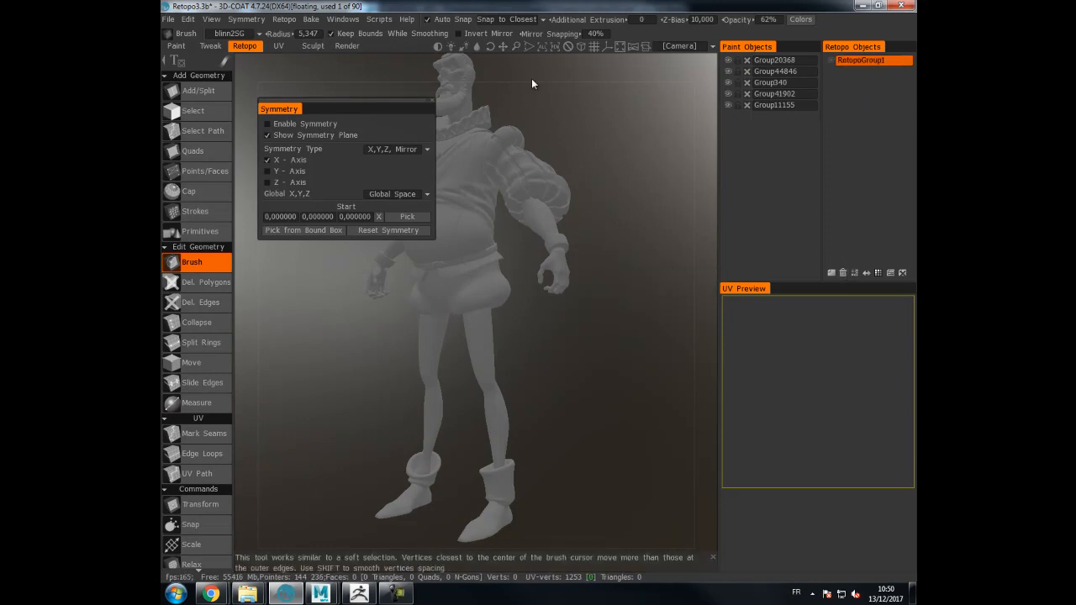
- Import Retopo Cleanup.obj at its original placement and undo that import
click(284, 18)
click(289, 37)
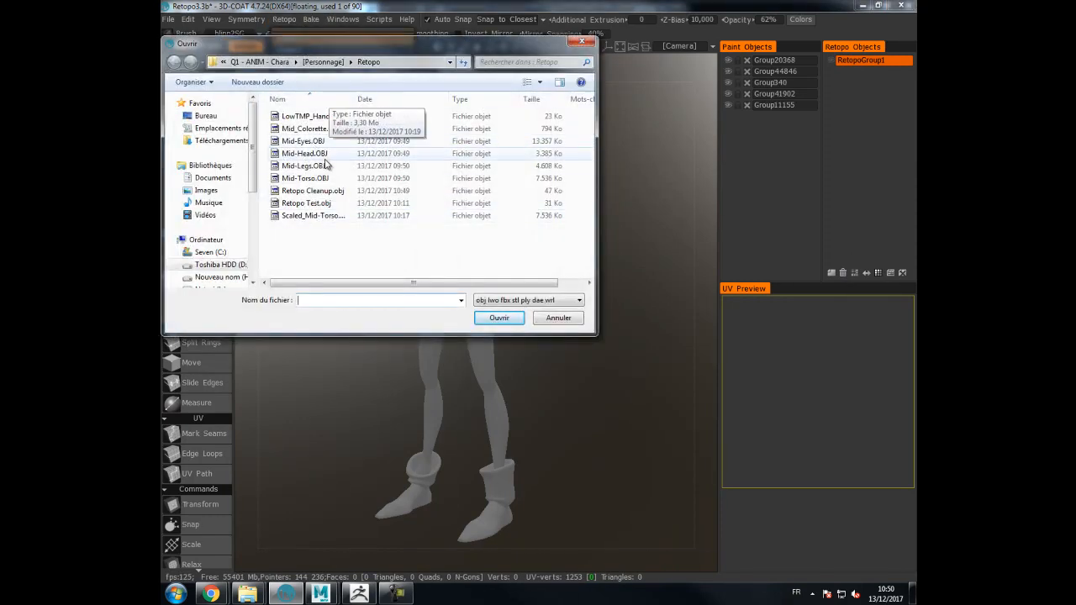
double_click(327, 192)
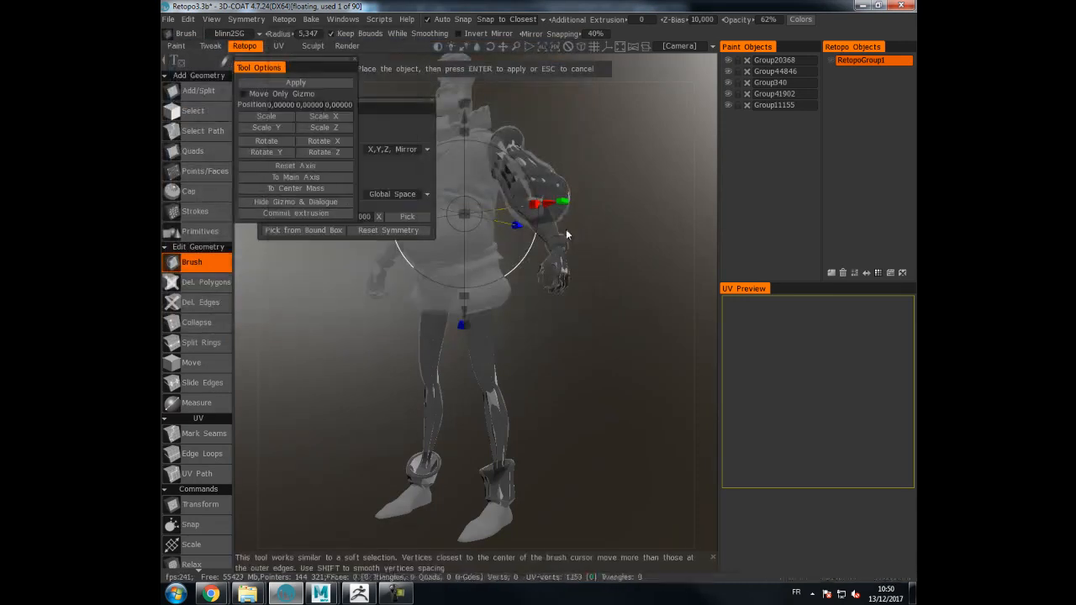
click(400, 331)
key(Return)
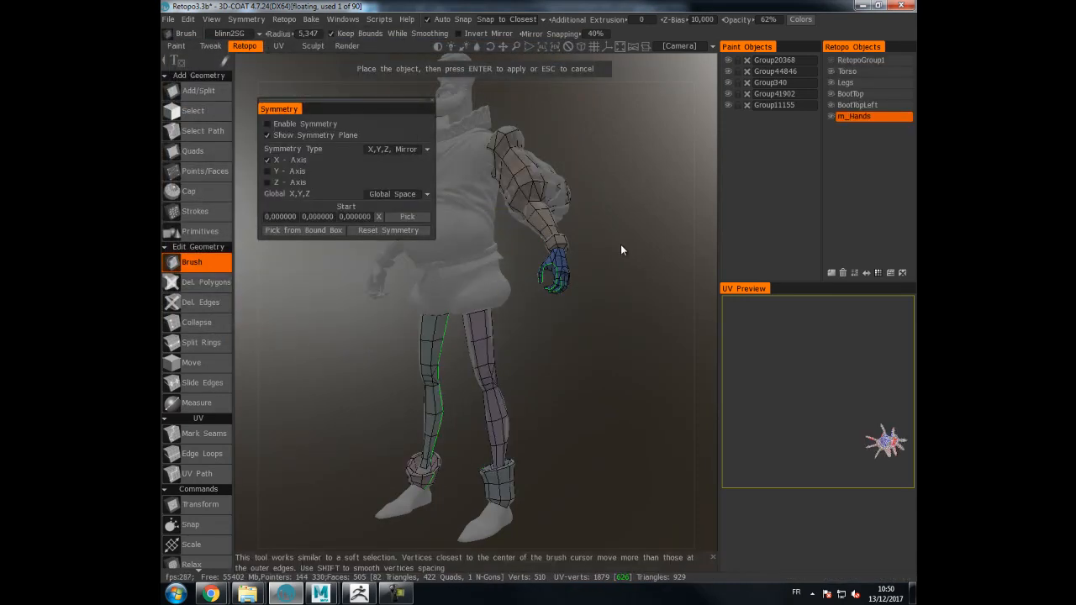
key(ctrl+z)
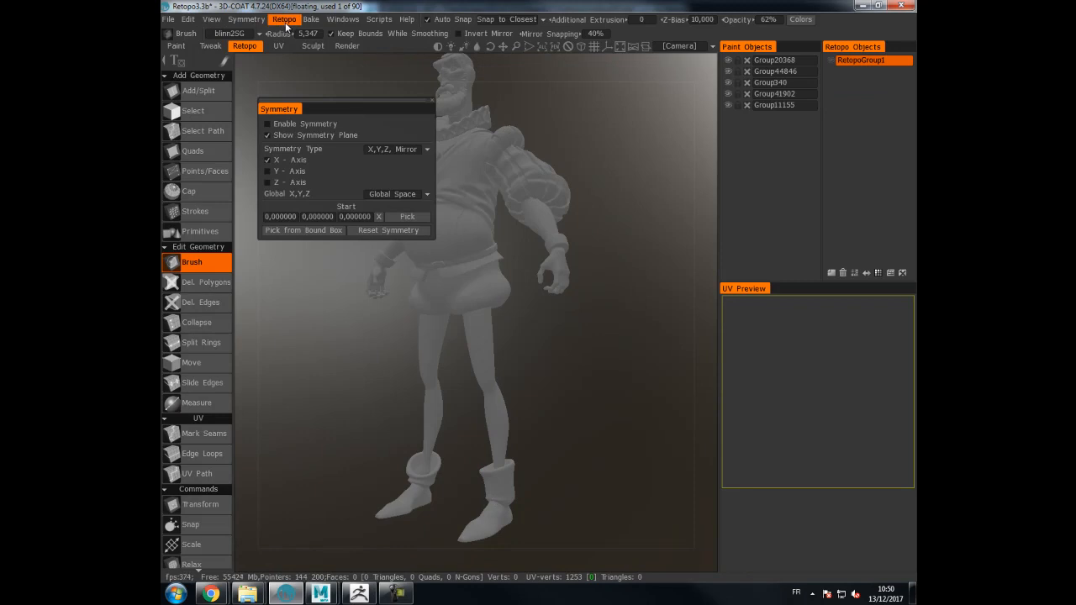
- Import Retopo Cleanup.obj from the Retopo folder as the retopology mesh and apply its original placement
click(284, 19)
click(290, 38)
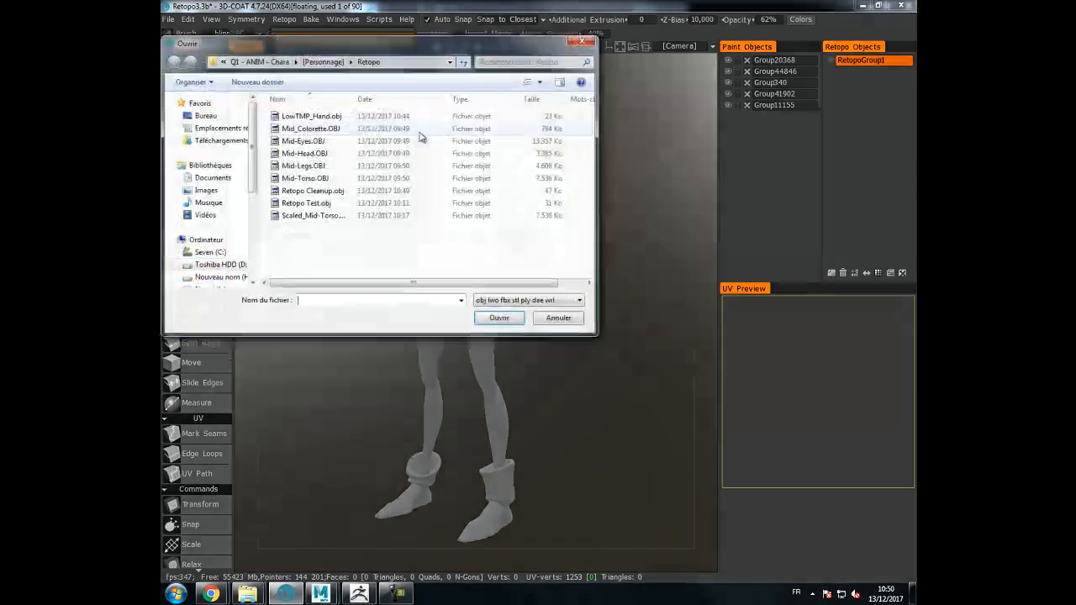
double_click(307, 203)
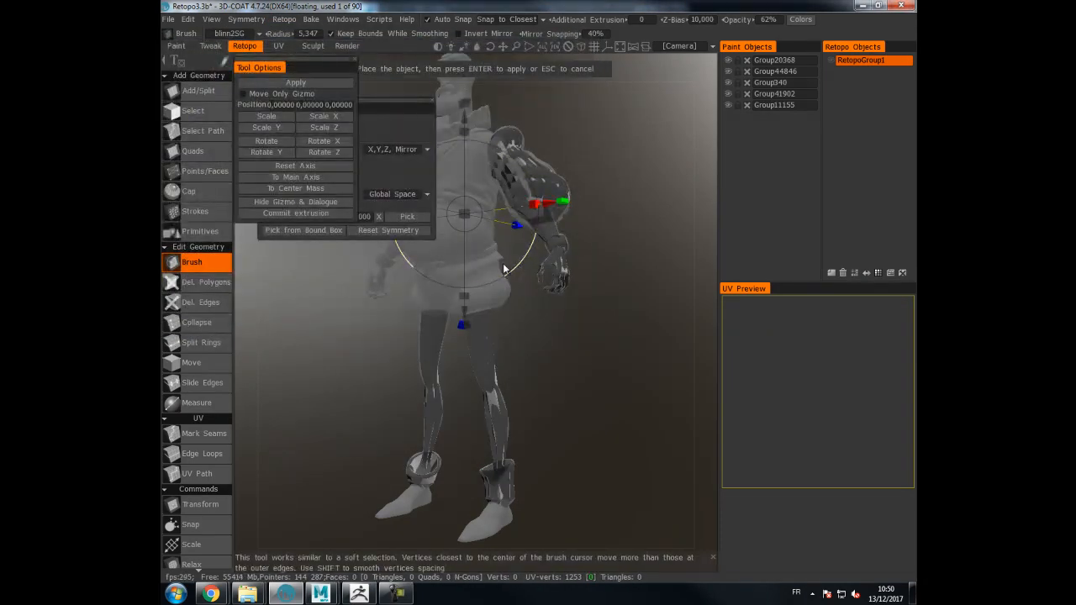
key(Return)
click(552, 331)
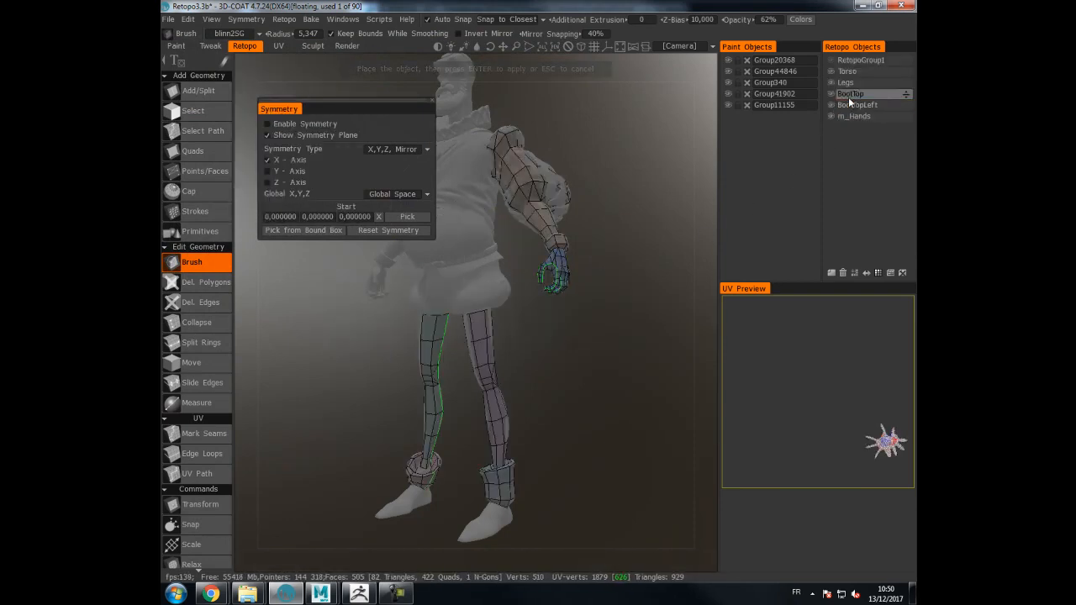
- Hide m_Hands, select the stray finger's faces beside the sculpted hand and delete them
click(852, 71)
drag(678, 140, 663, 257)
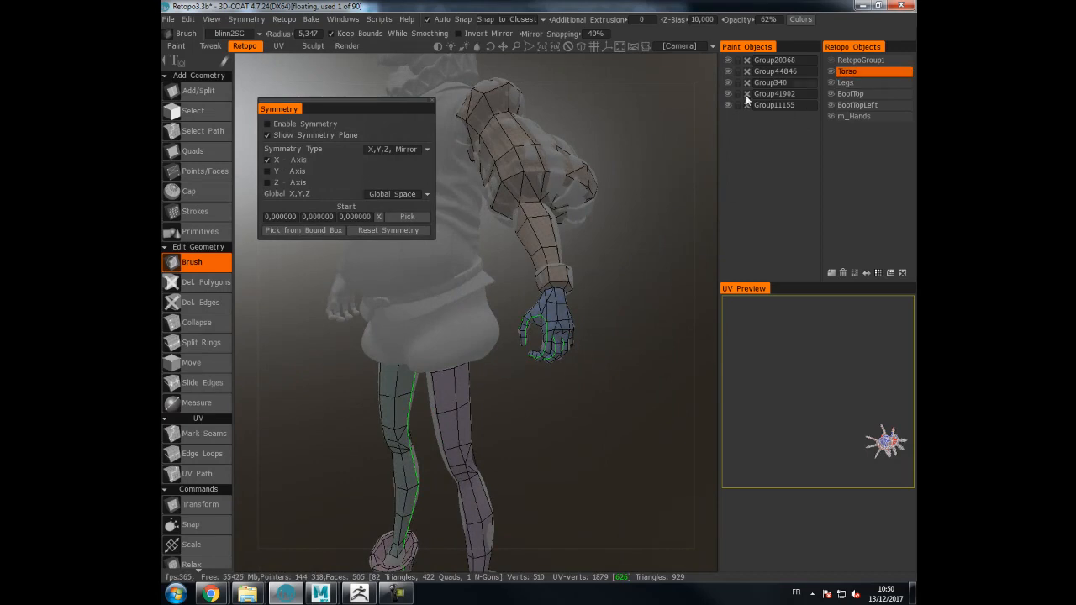
drag(449, 234, 454, 330)
click(821, 119)
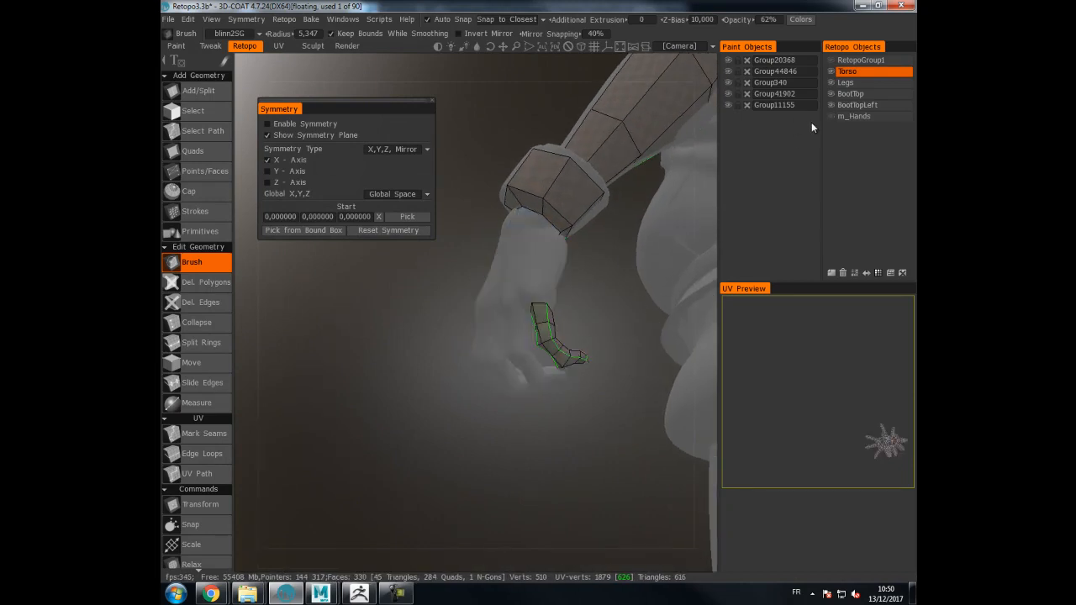
click(198, 111)
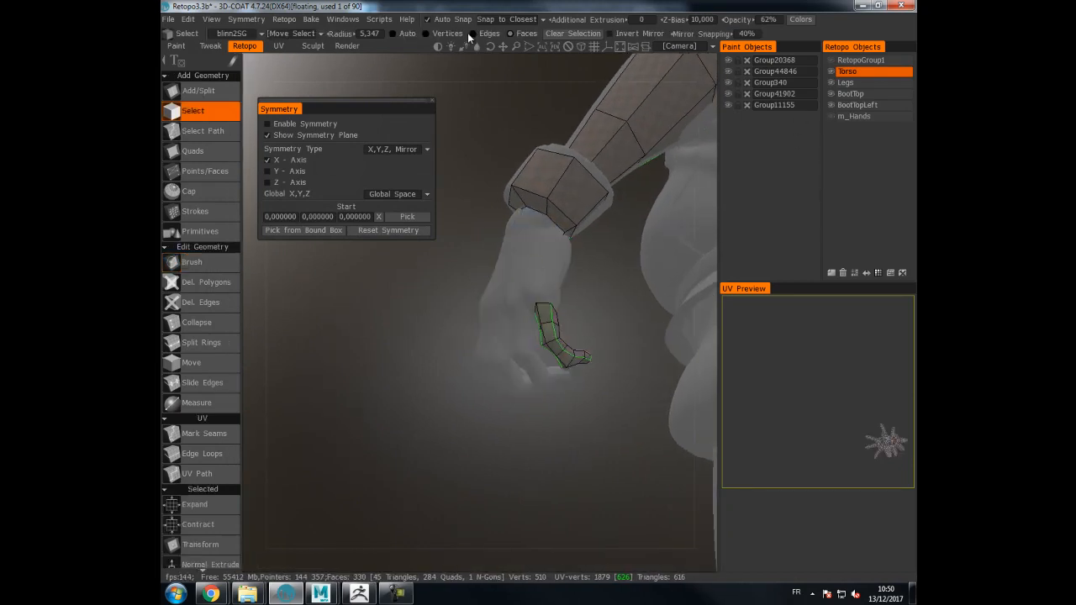
double_click(548, 315)
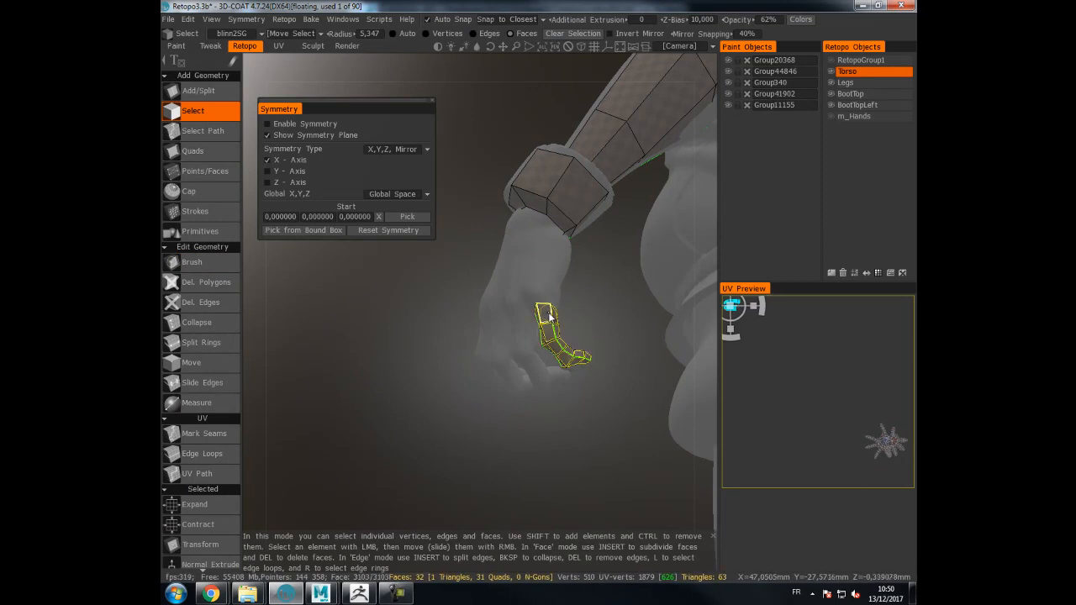
key(Delete)
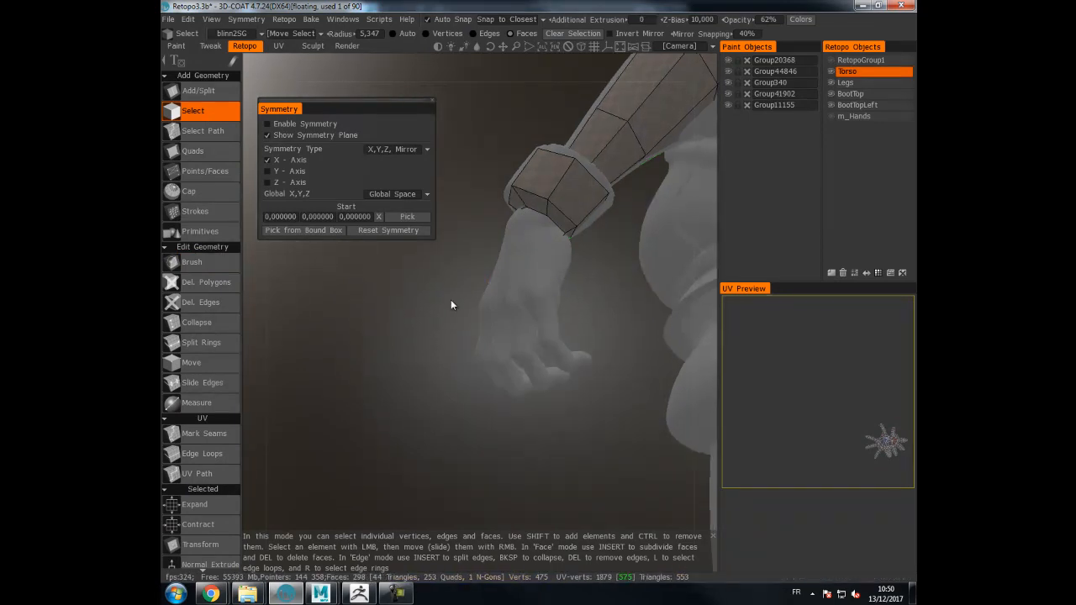
- Select all connected faces of the sleeve and cuff, and show m_Hands again as the active retopo object
drag(451, 294, 649, 191)
double_click(641, 134)
click(867, 107)
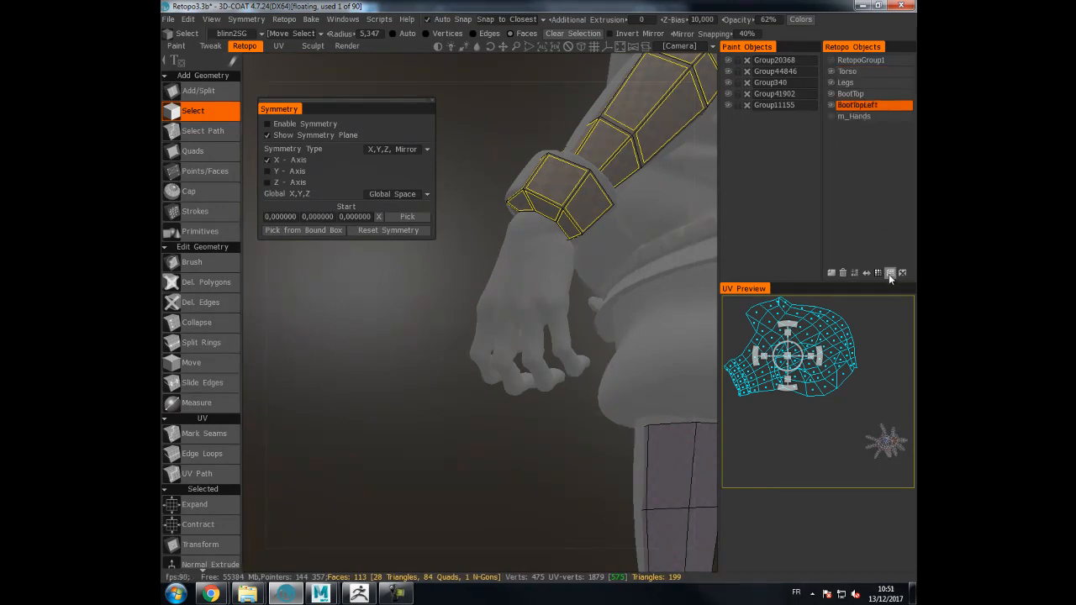
click(831, 117)
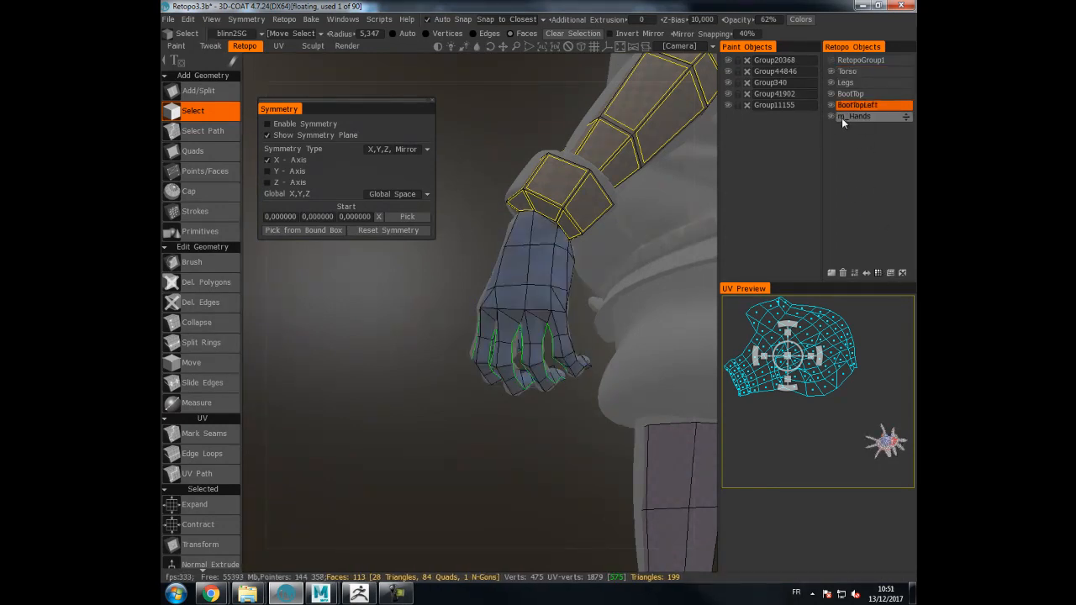
click(857, 117)
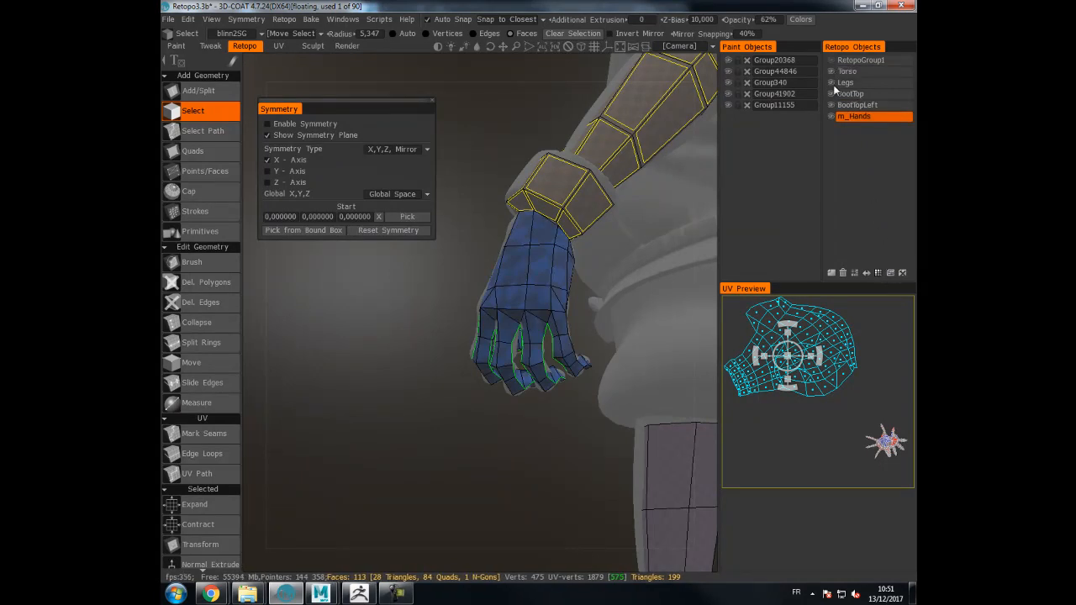
- Weld the hand's wrist vertices onto the cuff's lower edge using the Add/Split tool
drag(458, 282, 450, 340)
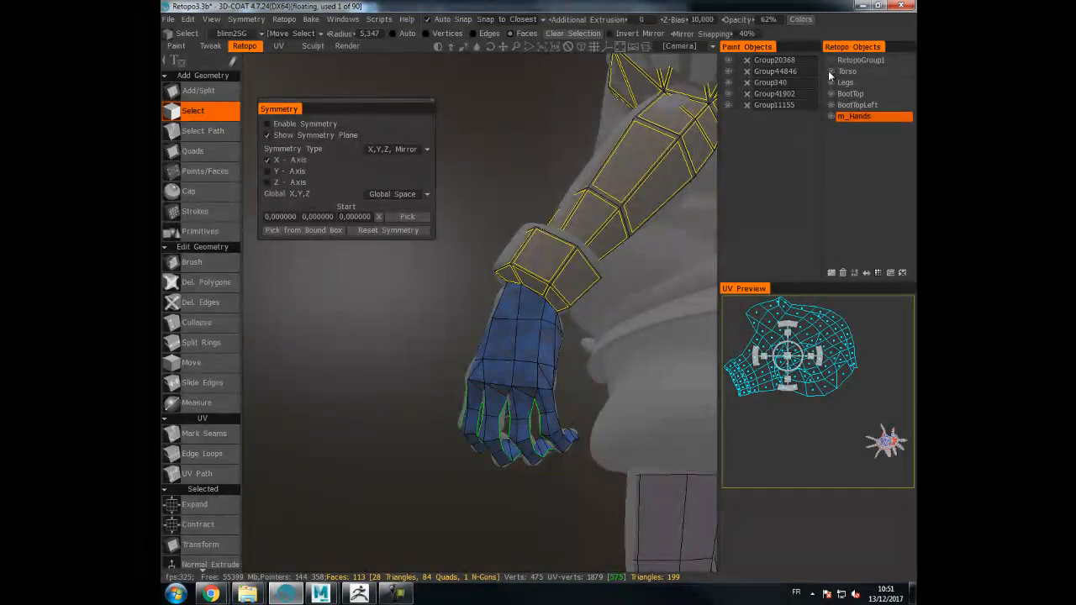
drag(510, 297, 505, 214)
click(203, 94)
scroll(526, 314, up, 3)
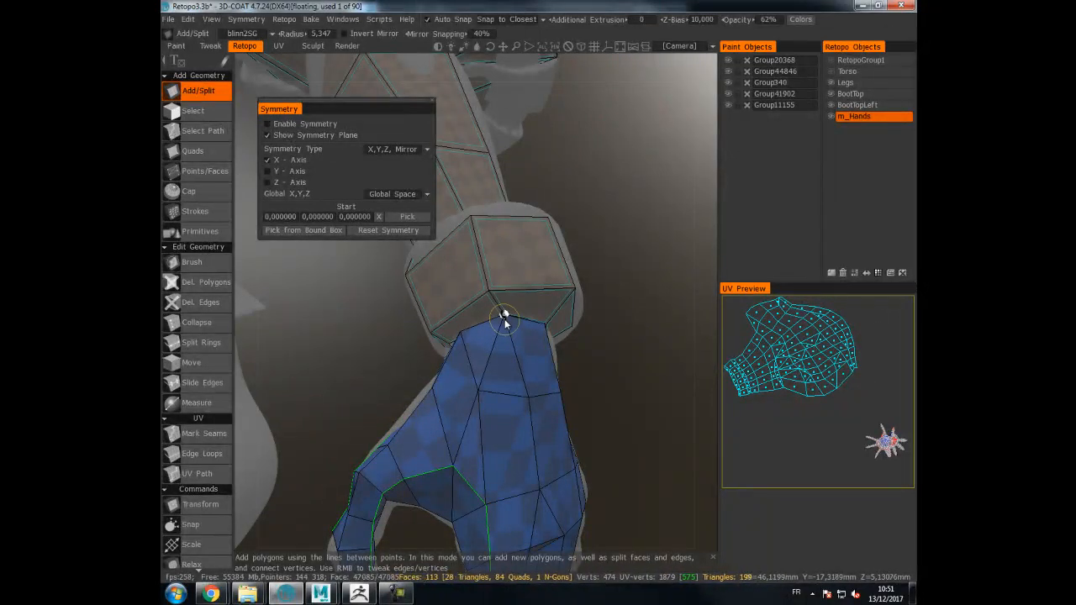
drag(490, 337, 598, 322)
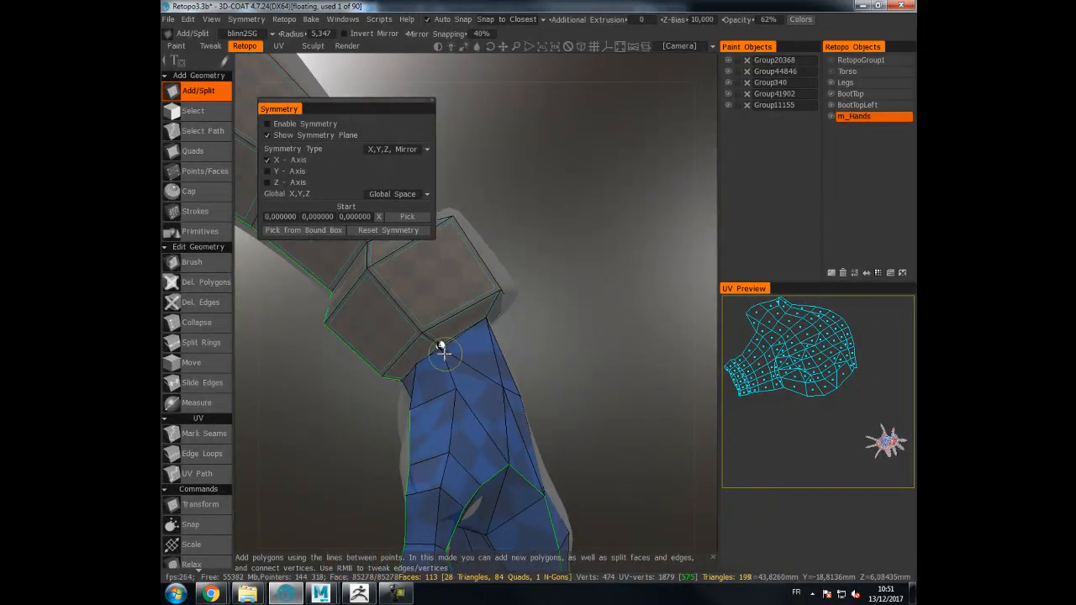
alt+drag(445, 349, 530, 332)
alt+drag(411, 365, 391, 338)
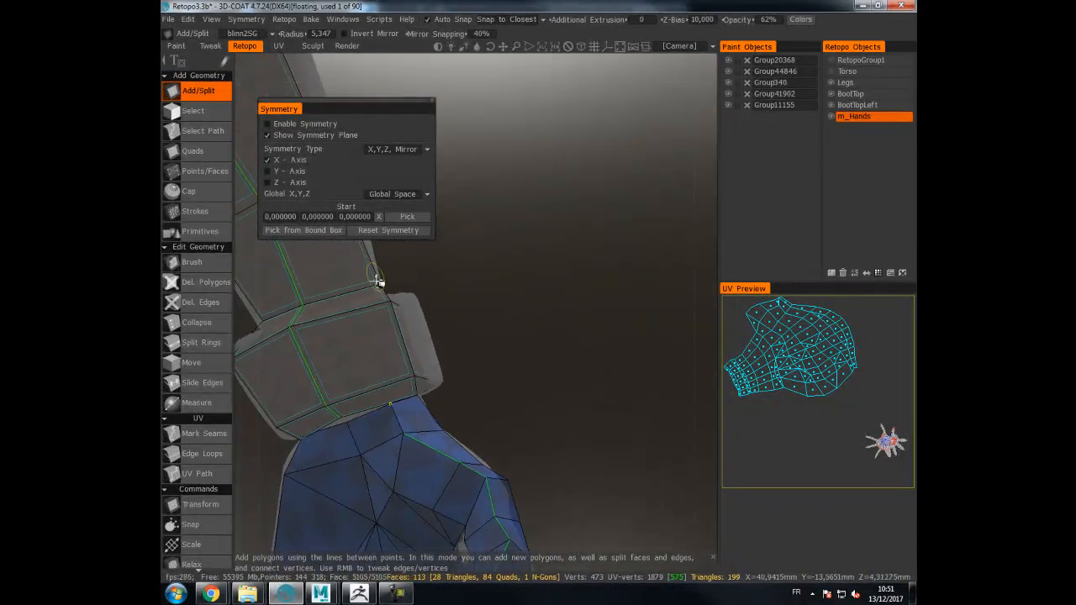
- Split the cuff faces on the thumb side of the wrist and join them to the hand's open edge
click(327, 406)
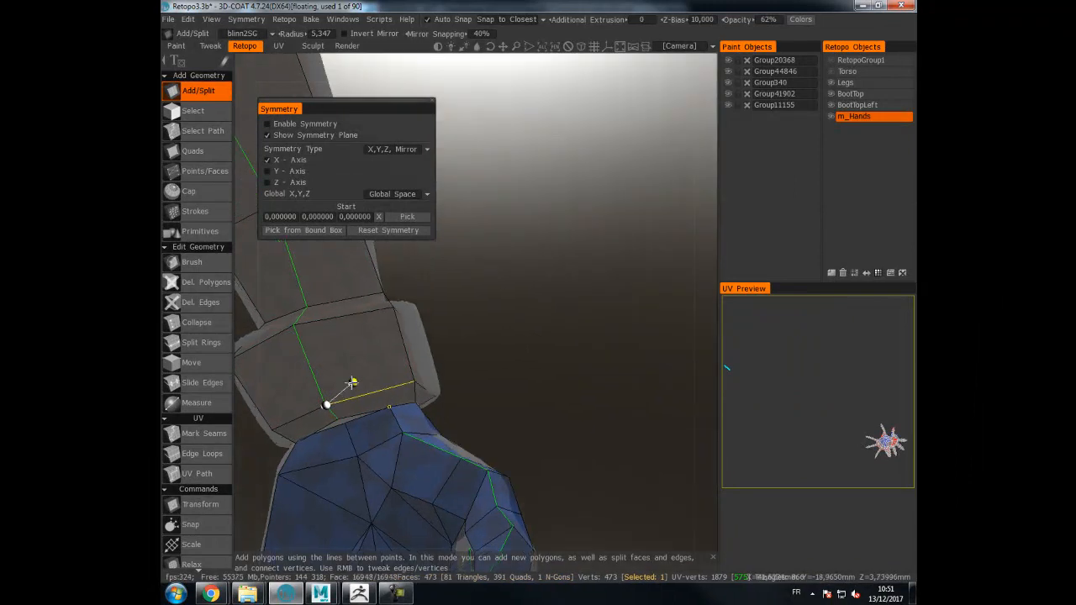
alt+drag(396, 395, 367, 410)
click(368, 412)
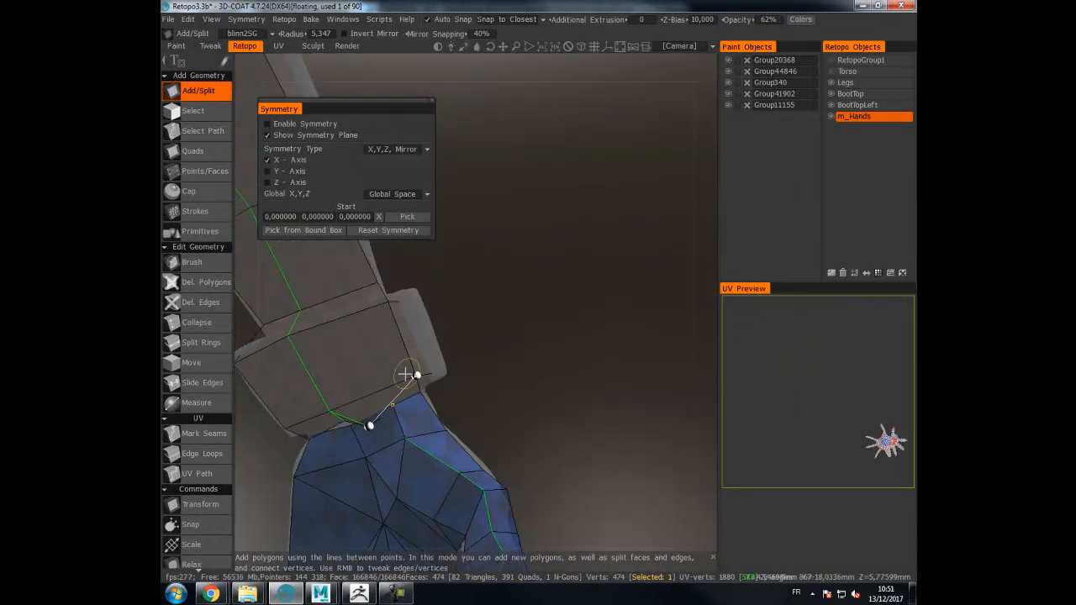
click(407, 383)
click(364, 427)
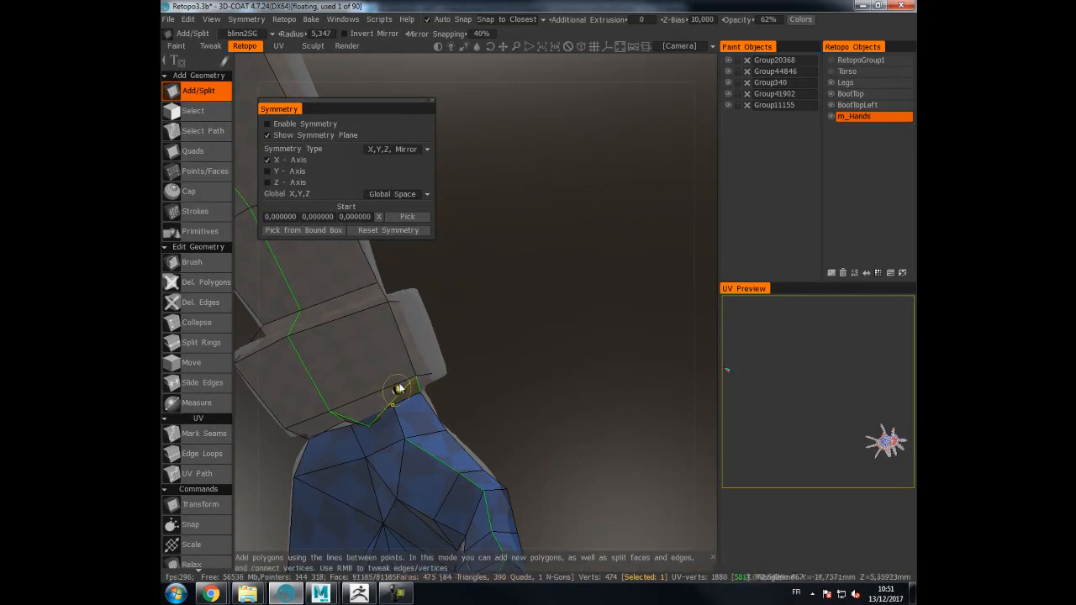
mouse_move(371, 421)
alt+mouse_down()
mouse_move(409, 408)
mouse_move(497, 427)
mouse_move(376, 412)
mouse_move(423, 409)
mouse_move(296, 362)
mouse_move(344, 379)
mouse_move(261, 362)
alt+mouse_up()
alt+drag(483, 418, 302, 398)
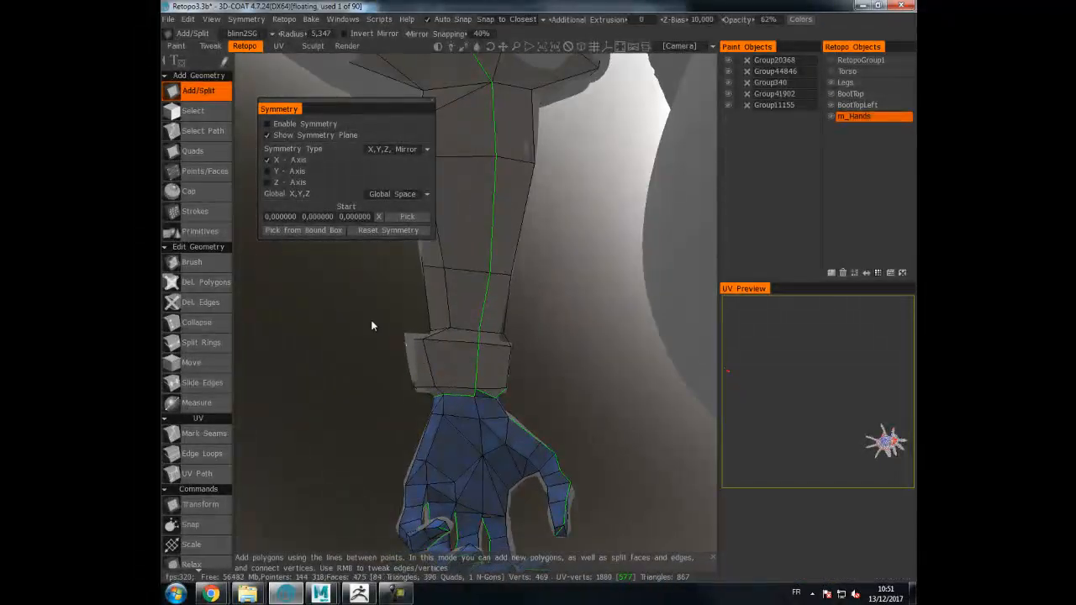
- Edit the UV seam edges with Mark Seams where the cuff meets the thumb side of the hand
click(202, 433)
alt+drag(401, 382, 508, 443)
click(499, 445)
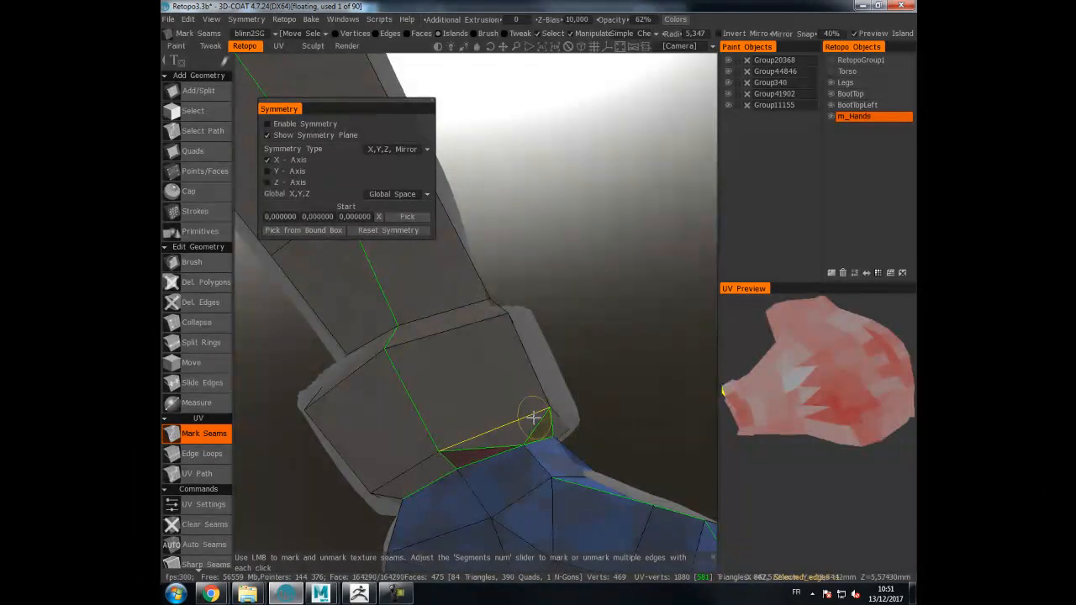
drag(576, 365, 437, 373)
- Unwrap the m_Hands retopo object to rebuild its UV layout
scroll(514, 316, down, 3)
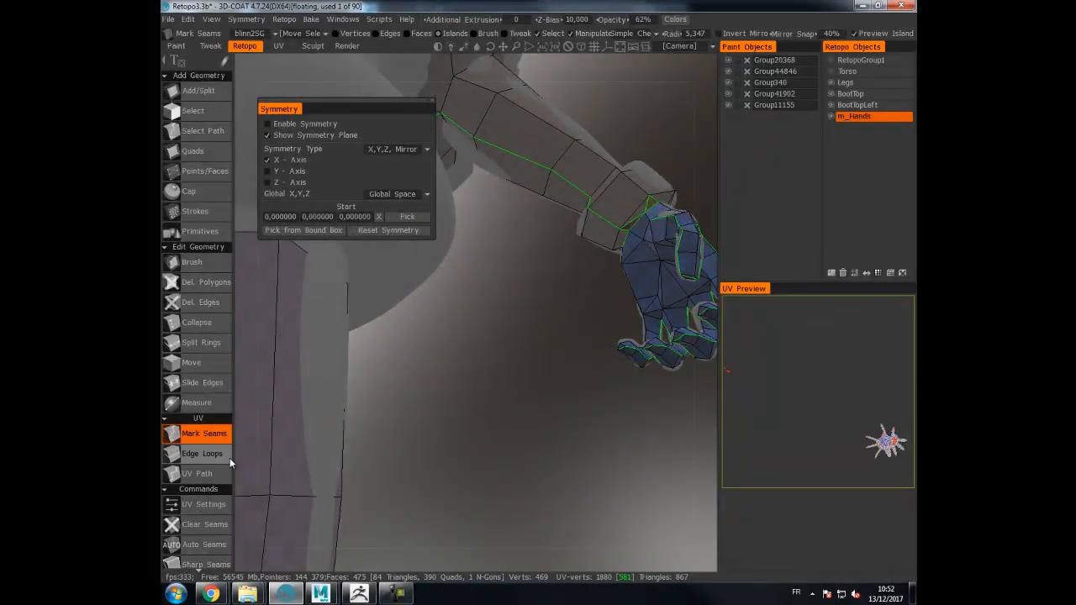
scroll(200, 572, down, 3)
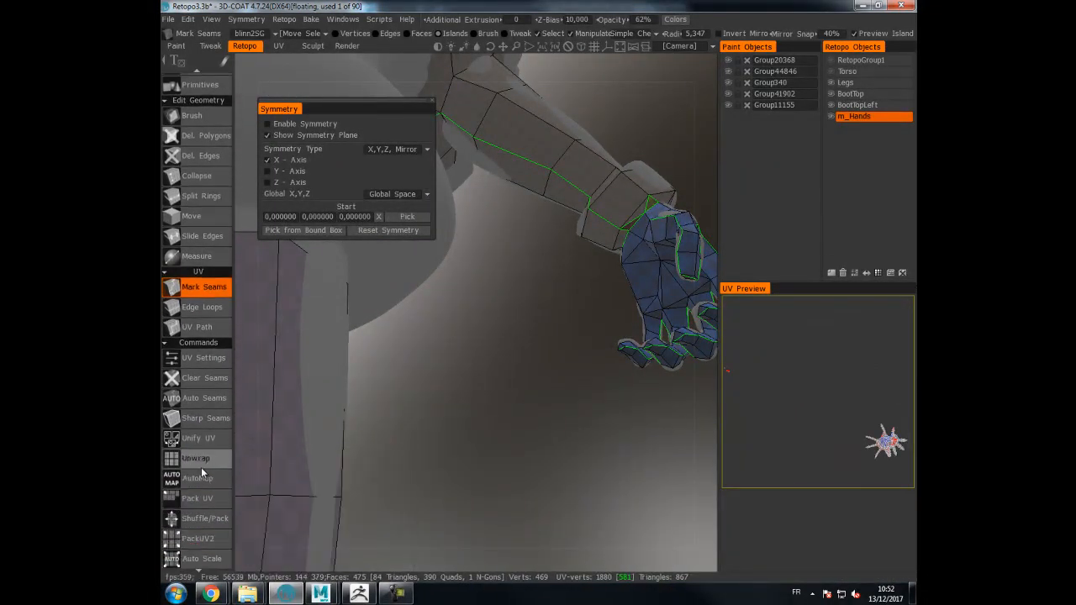
scroll(750, 360, down, 3)
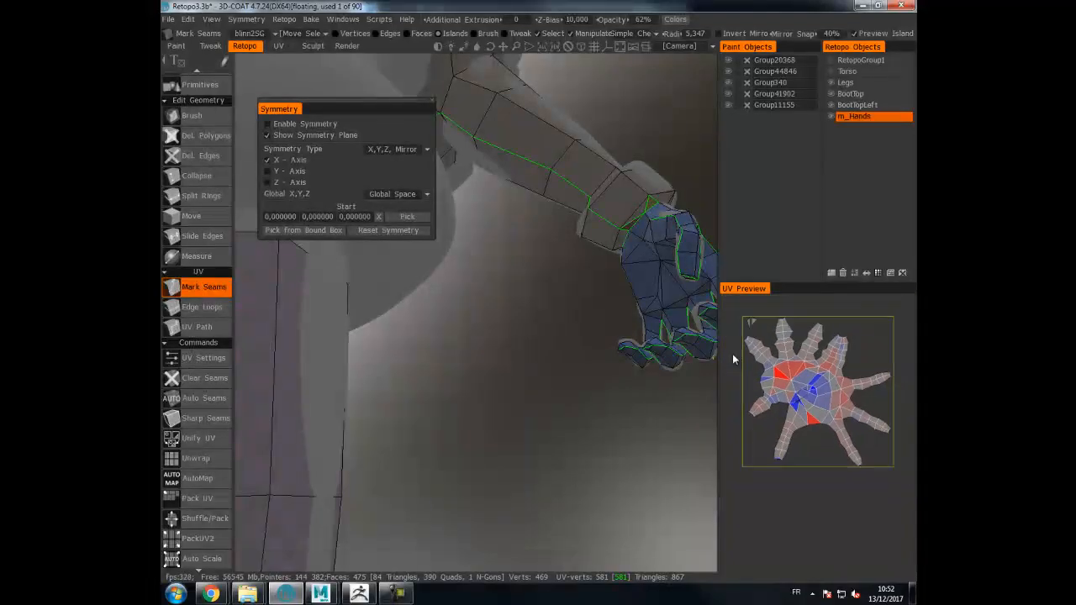
- Export the retopo mesh as an OBJ file named Retopo Cleanup2 in the Retopo folder
middle_drag(576, 324, 576, 441)
right_drag(577, 441, 568, 222)
drag(568, 223, 580, 282)
right_drag(571, 290, 634, 225)
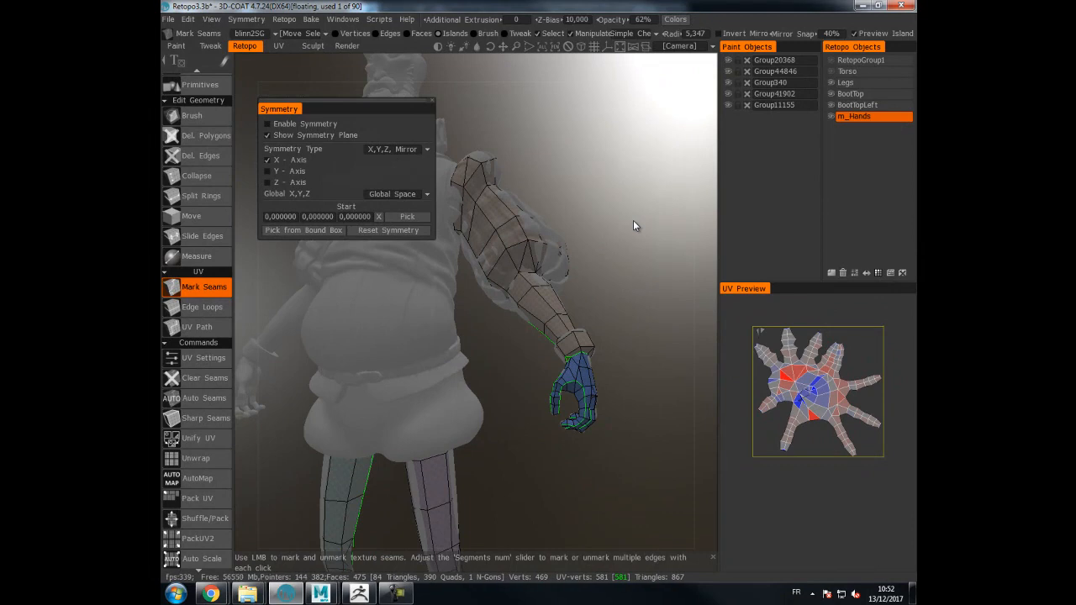
drag(633, 220, 564, 168)
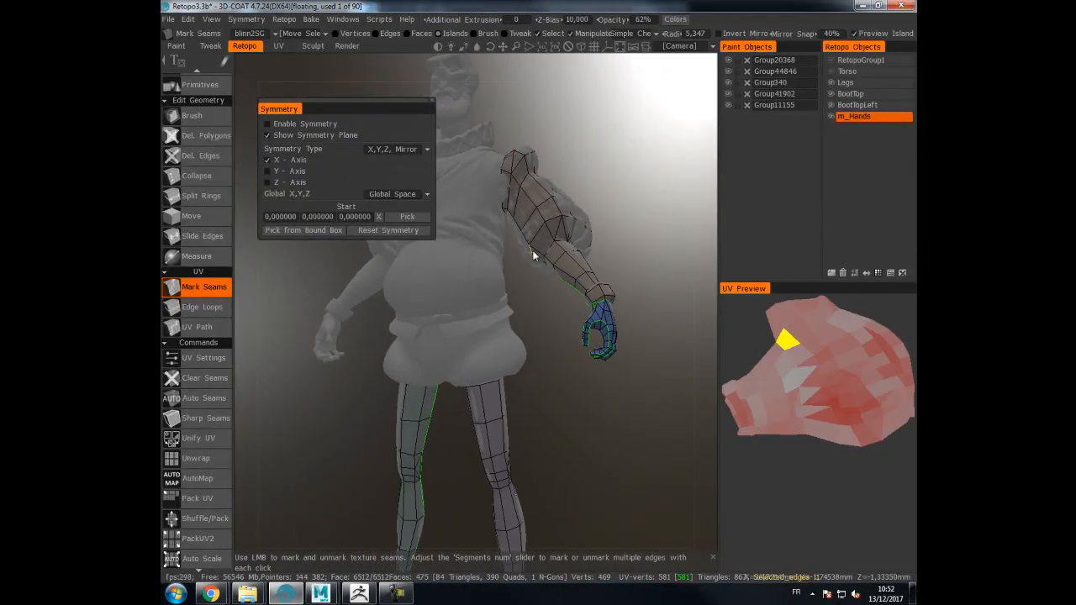
drag(571, 350, 570, 334)
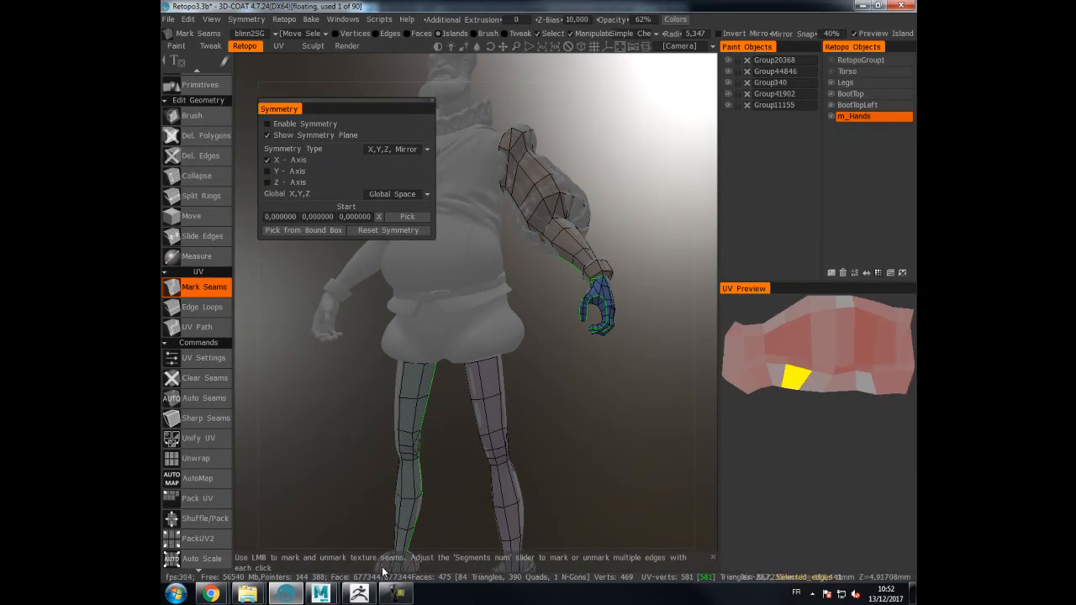
mouse_move(286, 19)
click(291, 49)
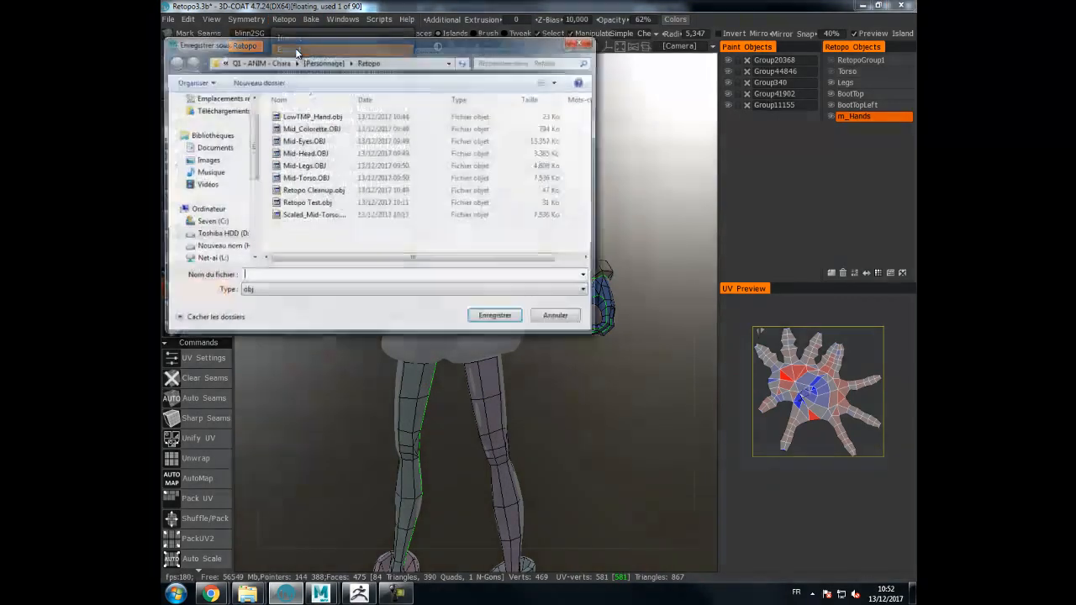
click(312, 191)
click(299, 278)
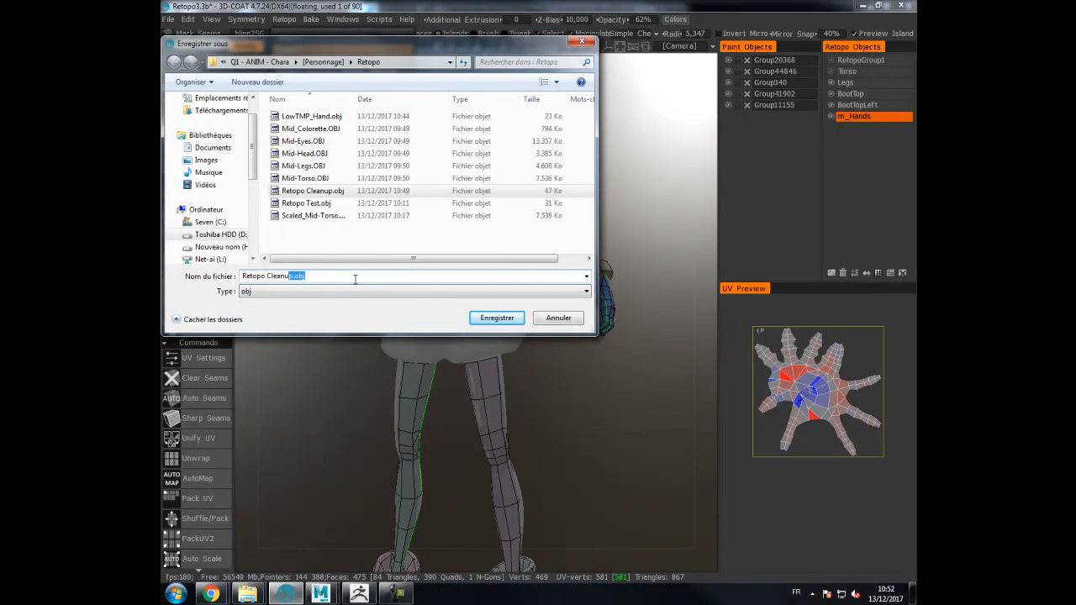
key(BackSpace)
text(2)
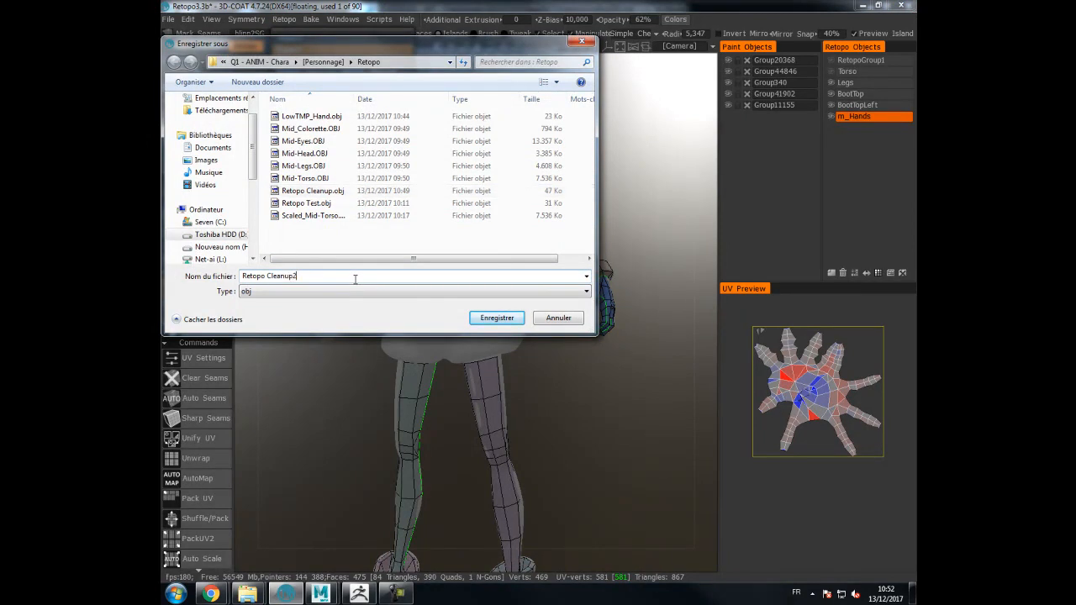
key(Return)
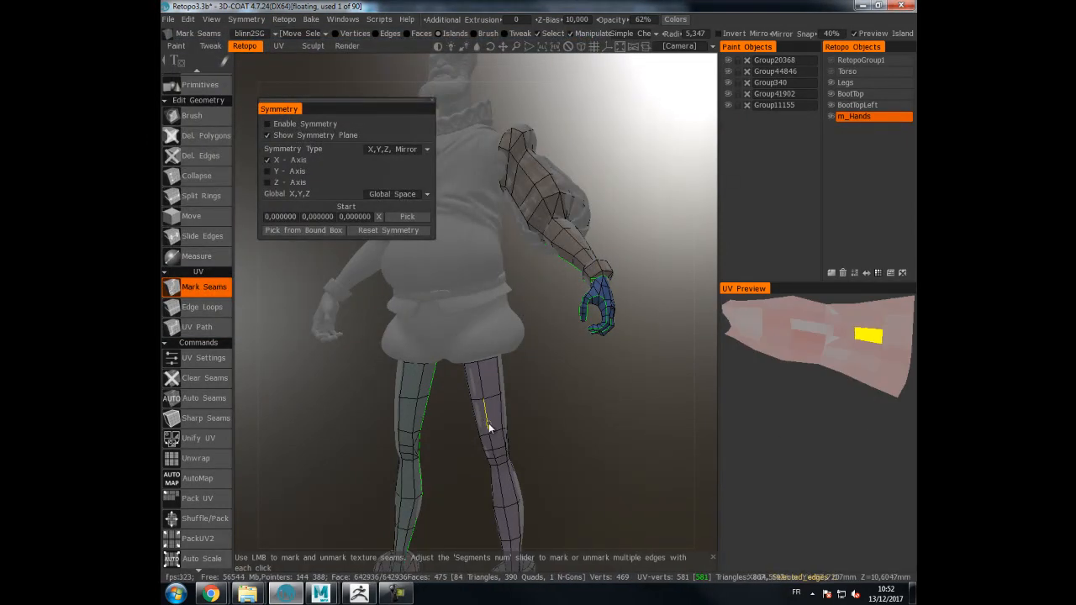
- Switch to Maya and import Retopo Cleanup2.obj into the open scene
click(359, 595)
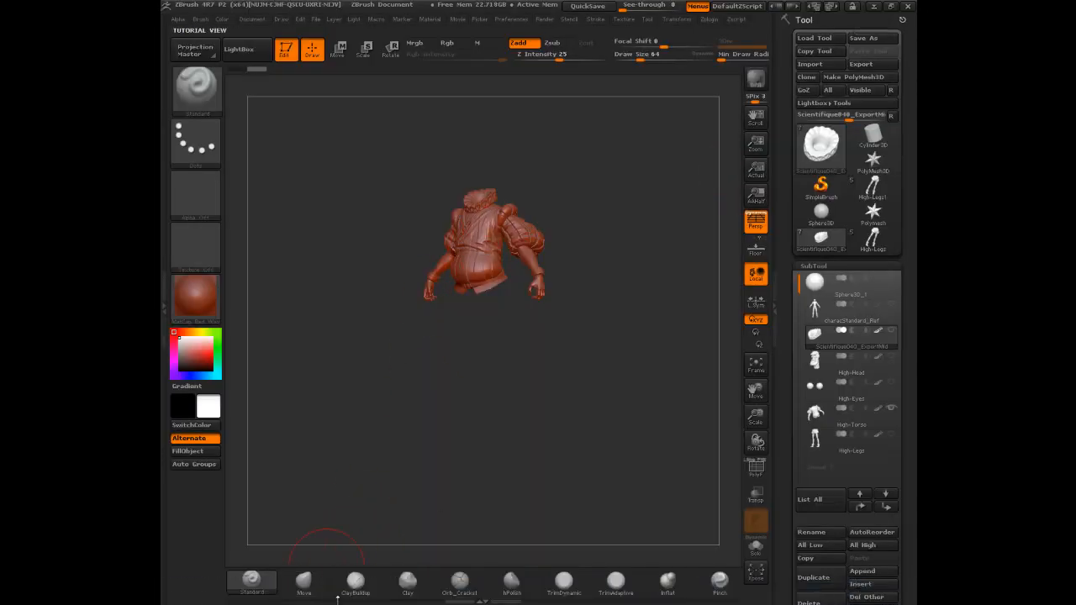
key(super)
click(328, 594)
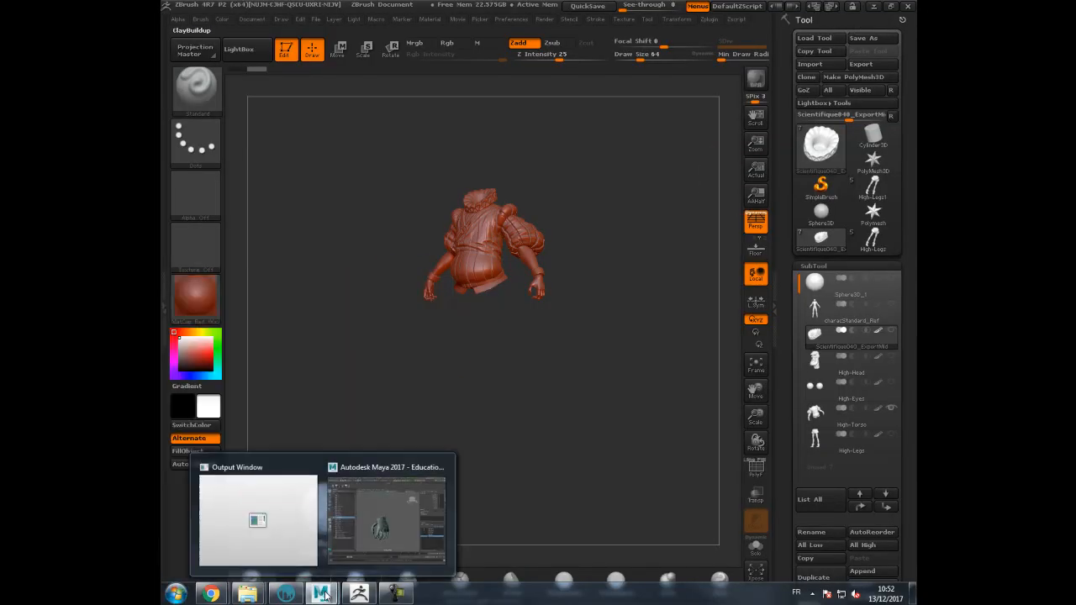
click(406, 495)
alt+middle_drag(454, 243, 520, 240)
alt+right_drag(520, 240, 441, 240)
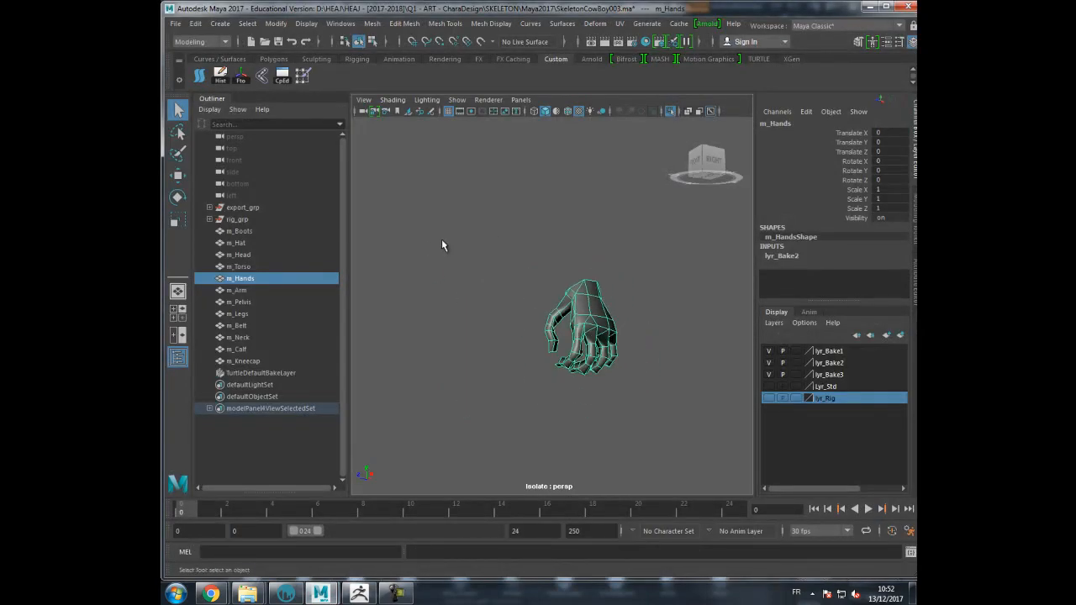
click(175, 25)
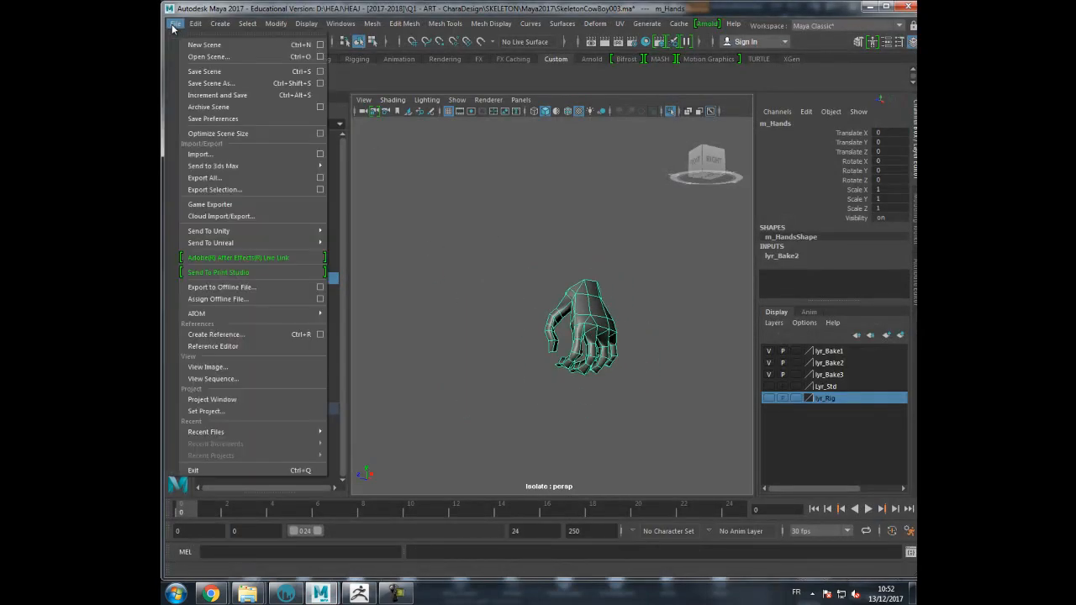
click(206, 153)
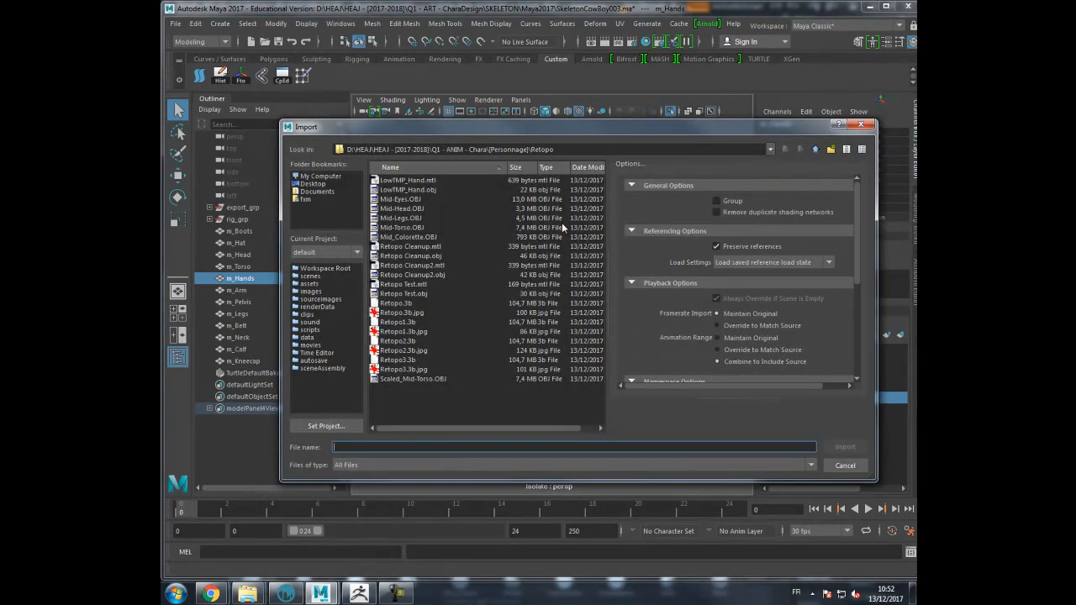
double_click(436, 275)
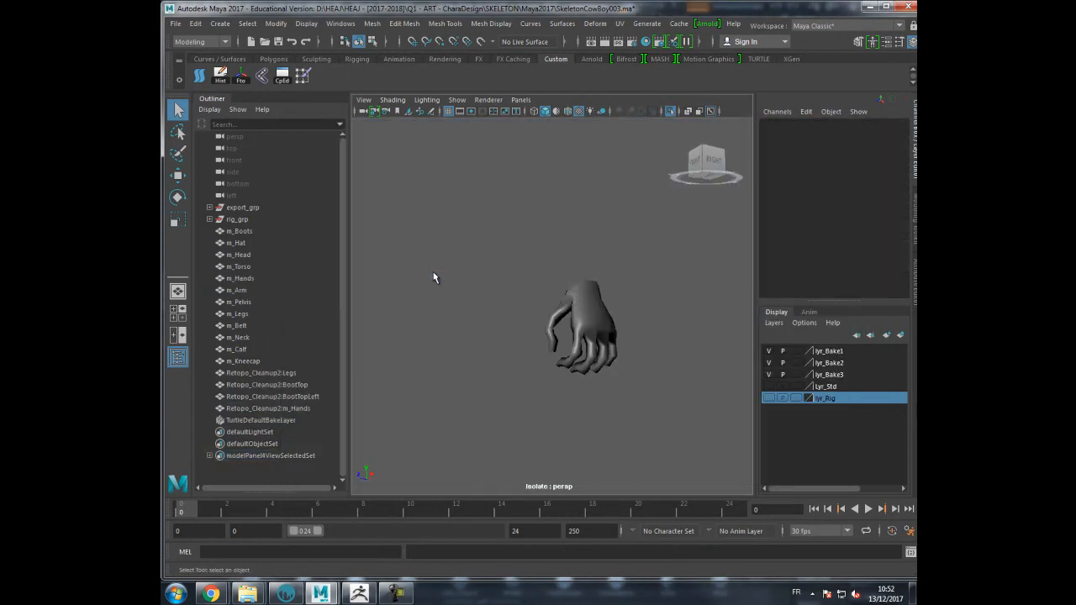
- Turn off the viewport isolation and examine the imported m_Hands arm mesh from several sides
click(670, 111)
click(264, 420)
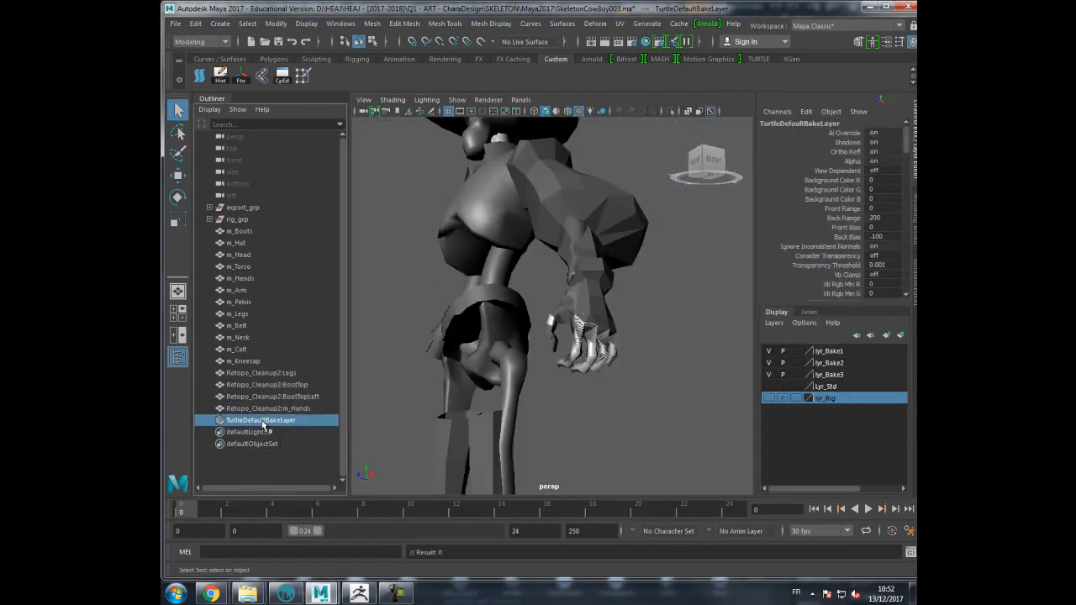
click(263, 408)
alt+drag(569, 294, 601, 280)
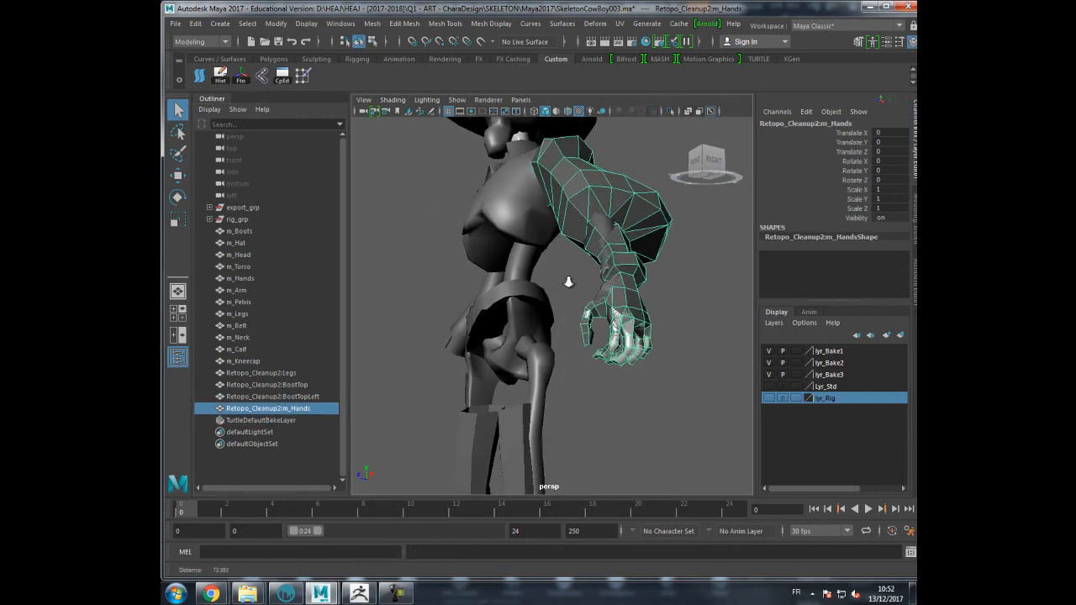
alt+right_drag(600, 281, 493, 298)
alt+drag(493, 298, 596, 242)
alt+right_drag(595, 242, 526, 251)
alt+middle_drag(526, 250, 526, 258)
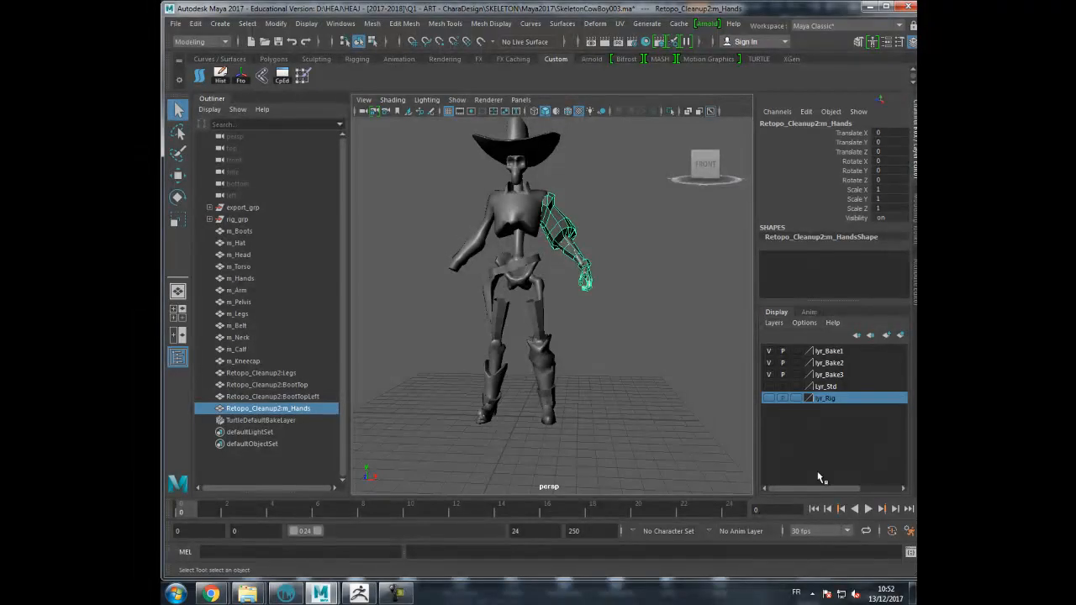
alt+drag(649, 398, 616, 402)
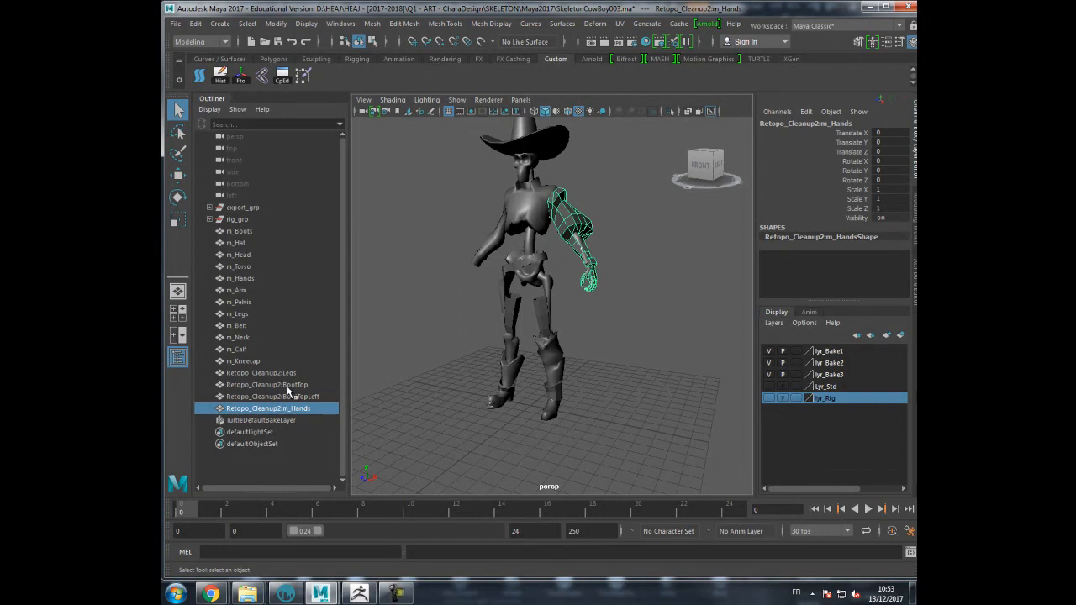
- Select the four imported Retopo_Cleanup2 meshes and export the selection as an OBJ named Retopo Cleanup3
drag(284, 376, 286, 412)
alt+drag(573, 388, 592, 381)
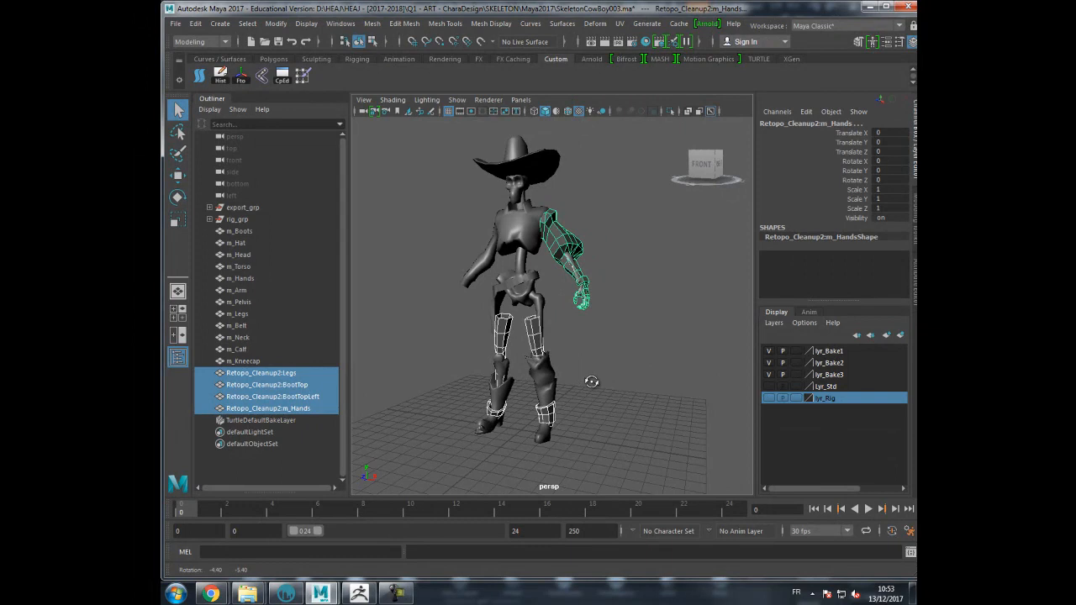
click(176, 25)
click(435, 189)
alt+right_drag(492, 196, 407, 215)
drag(258, 372, 276, 409)
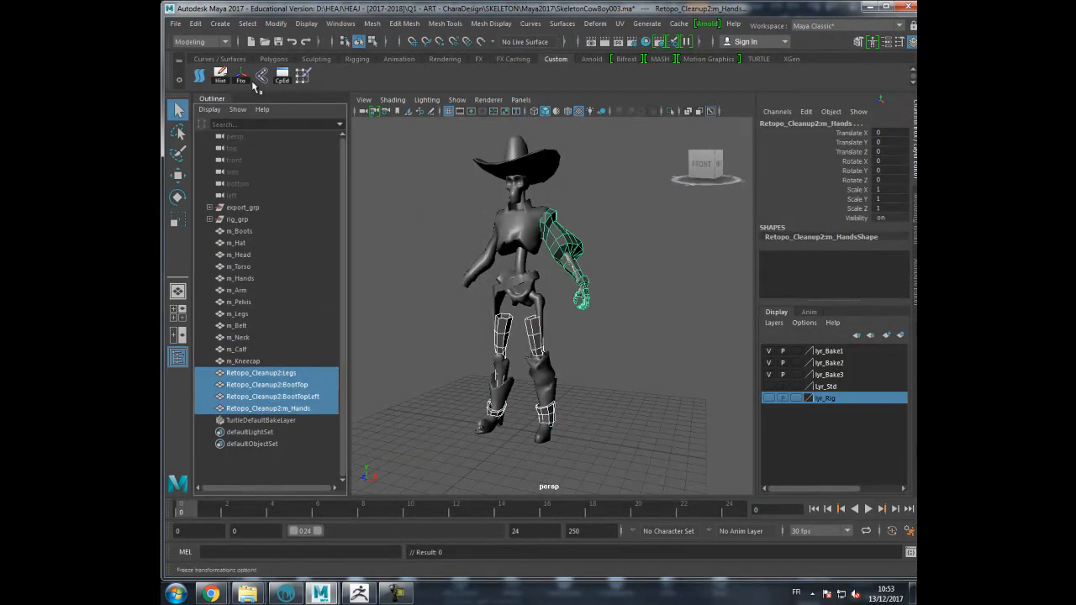
click(176, 25)
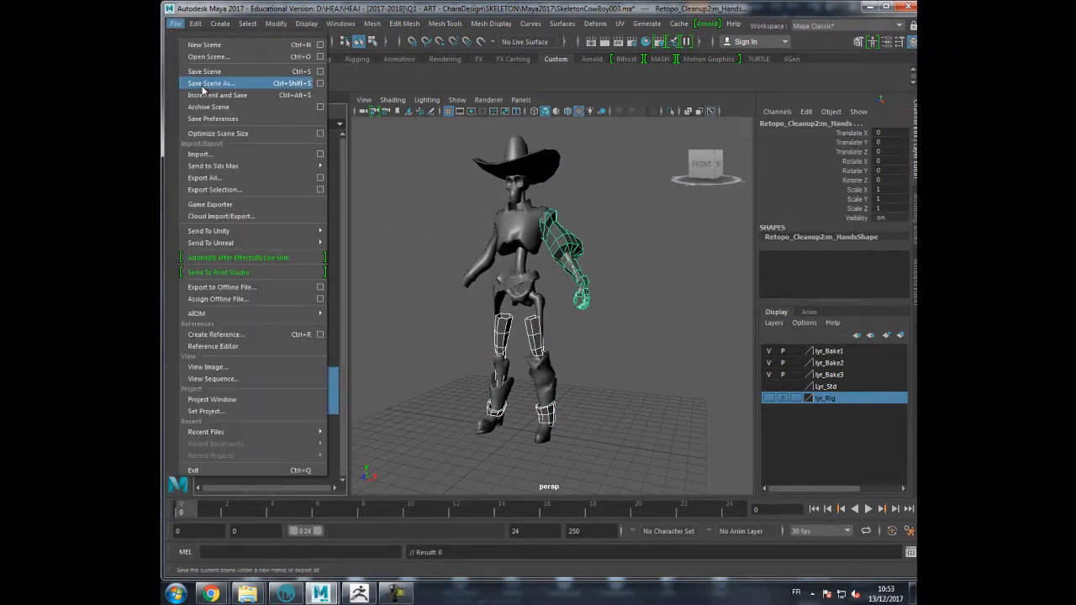
click(214, 190)
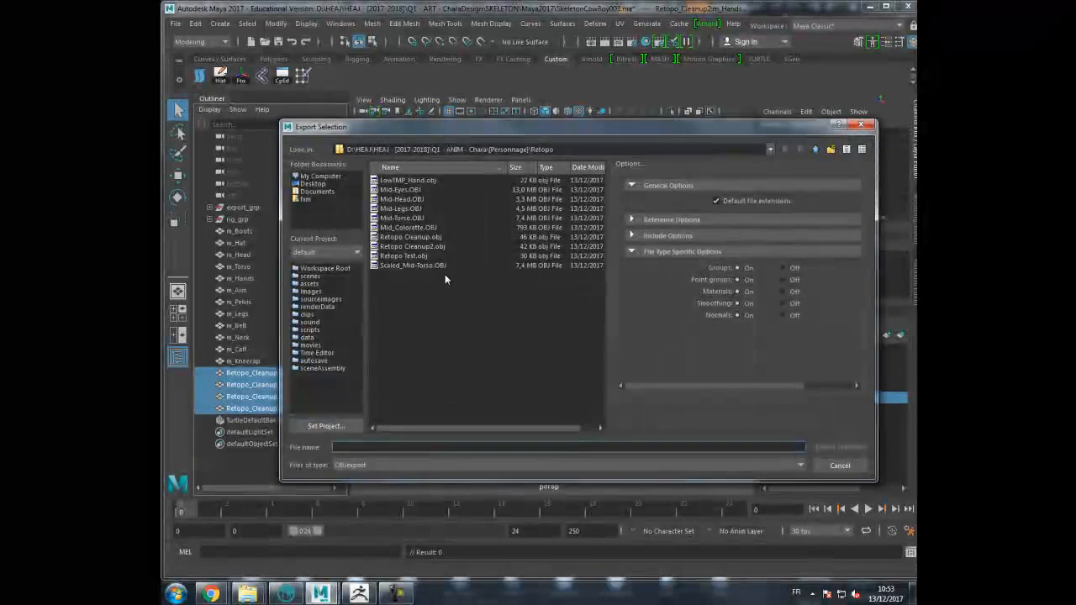
click(434, 248)
click(391, 447)
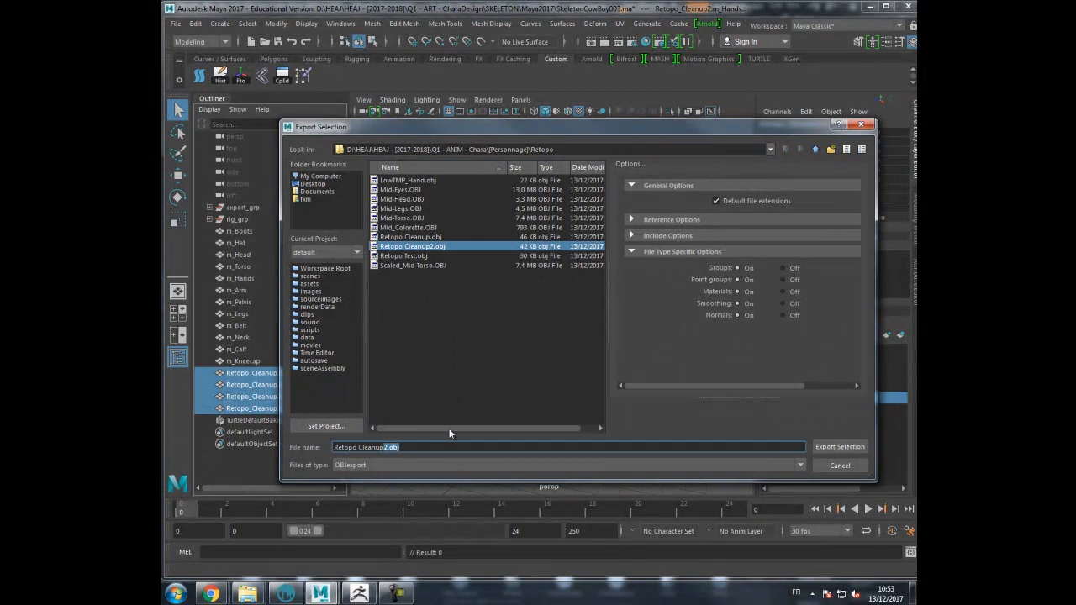
text(3)
key(Return)
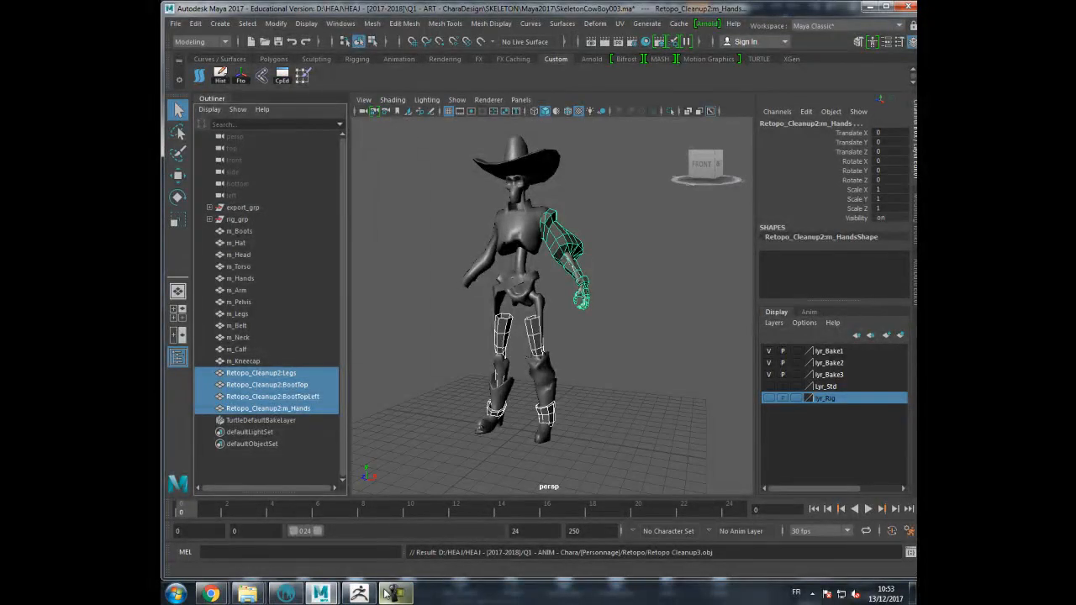
- Switch back to 3D-Coat and clear the existing retopo mesh
click(285, 593)
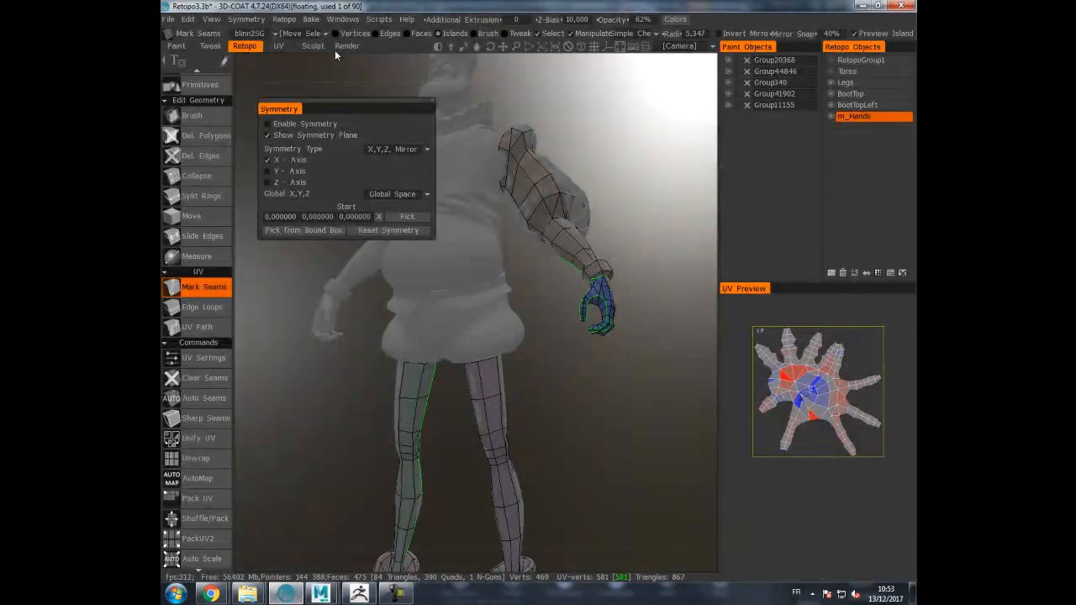
click(284, 20)
click(284, 19)
click(286, 21)
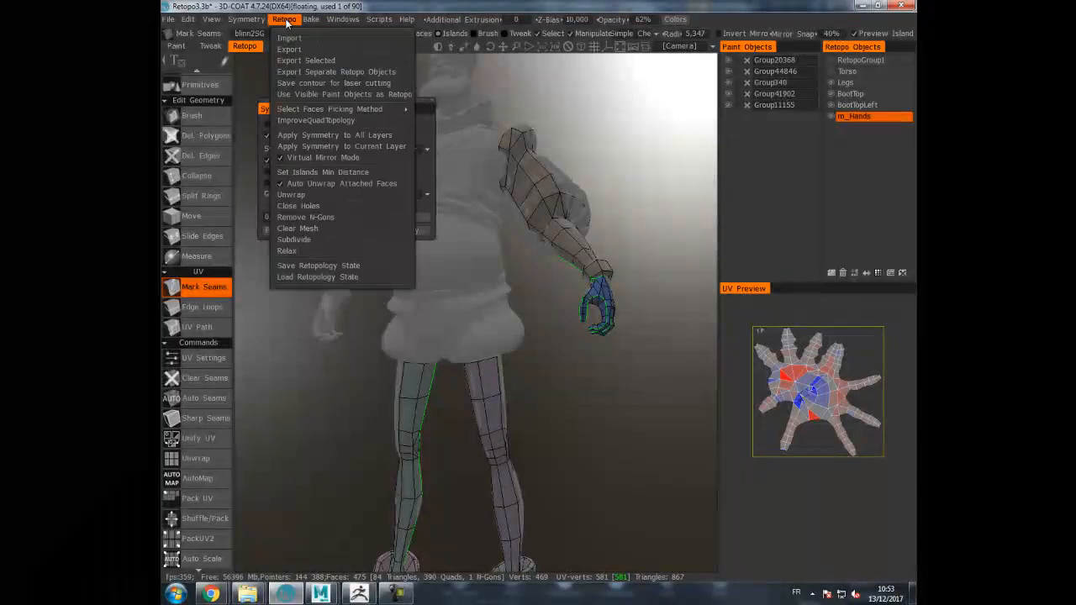
click(299, 226)
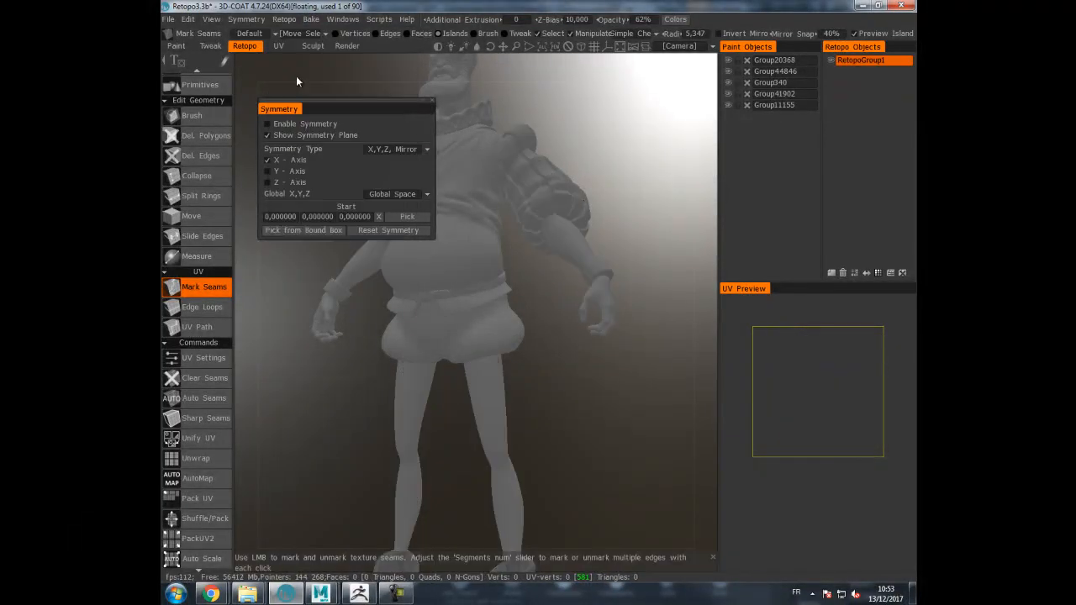
- Import Retopo Cleanup3.obj as the retopo mesh and make its m_Hands object active
click(285, 19)
click(286, 39)
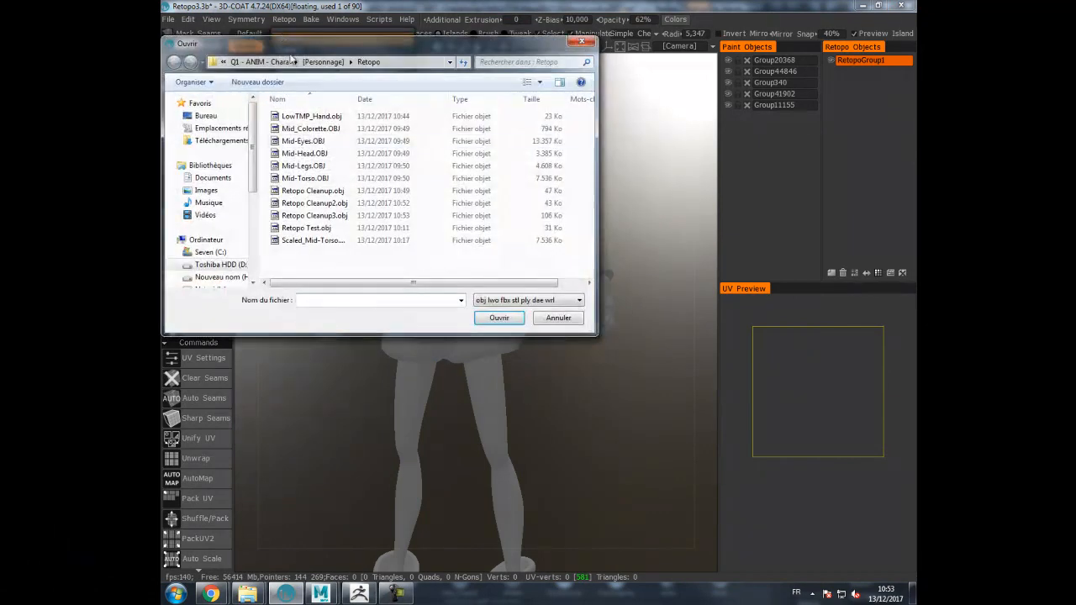
click(331, 216)
double_click(331, 216)
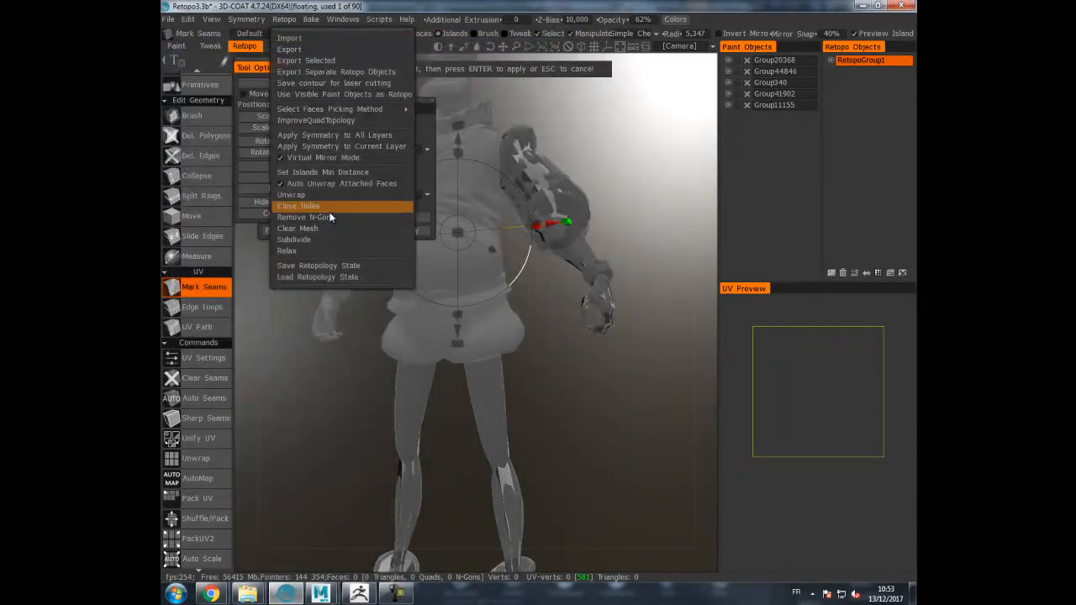
click(393, 333)
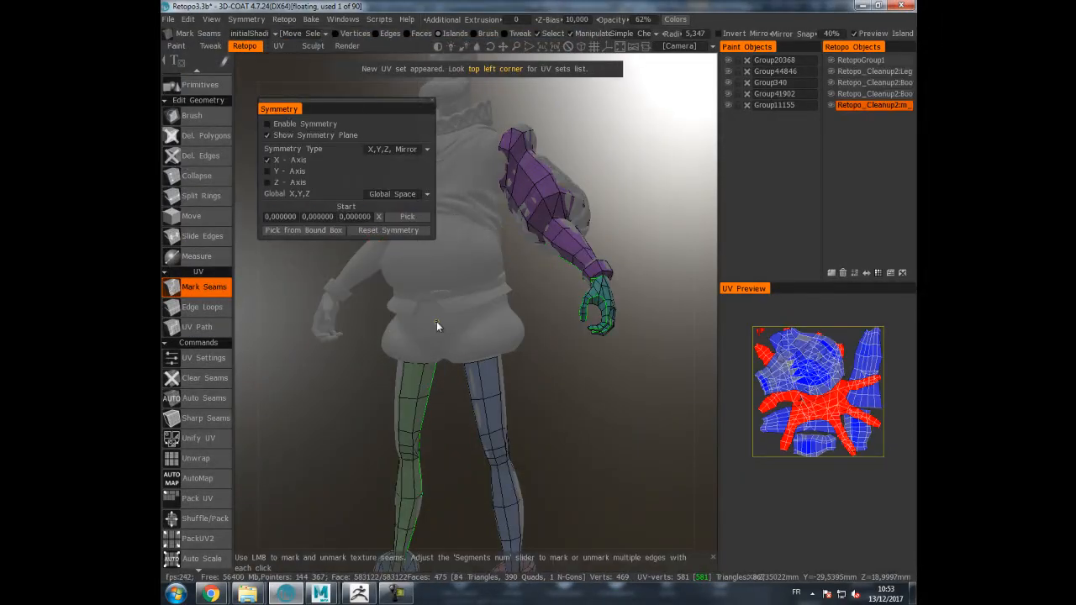
drag(618, 221, 573, 179)
click(859, 92)
click(859, 82)
click(859, 105)
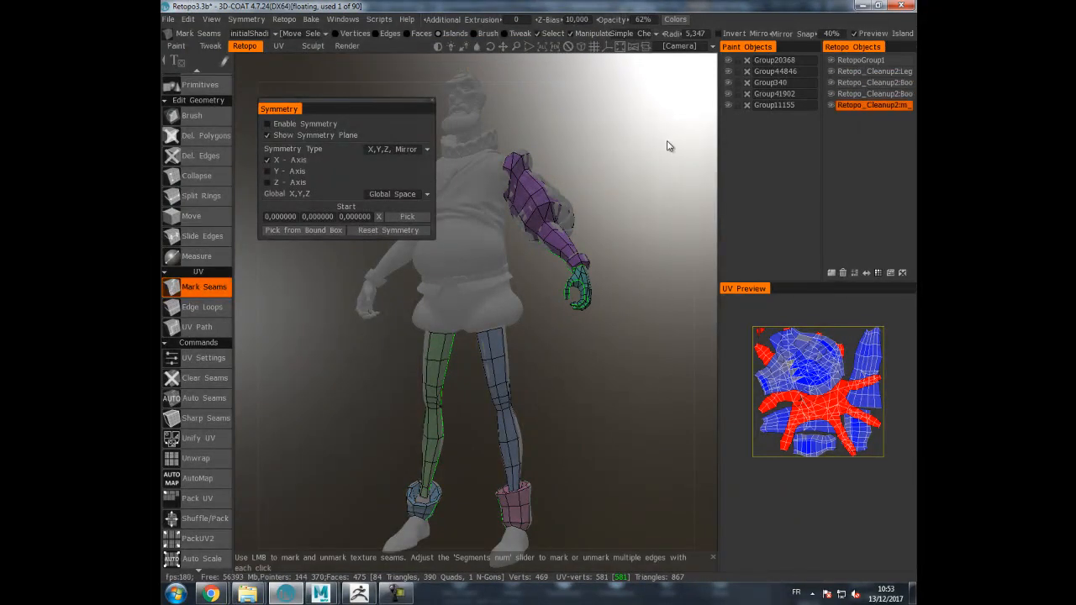
- Edit the UV seam edges at the wrist with Mark Seams, where the cuff meets the thumb side of the hand
middle_drag(626, 168, 547, 226)
right_drag(546, 226, 681, 178)
drag(681, 179, 643, 251)
middle_drag(643, 251, 587, 249)
right_drag(587, 248, 658, 207)
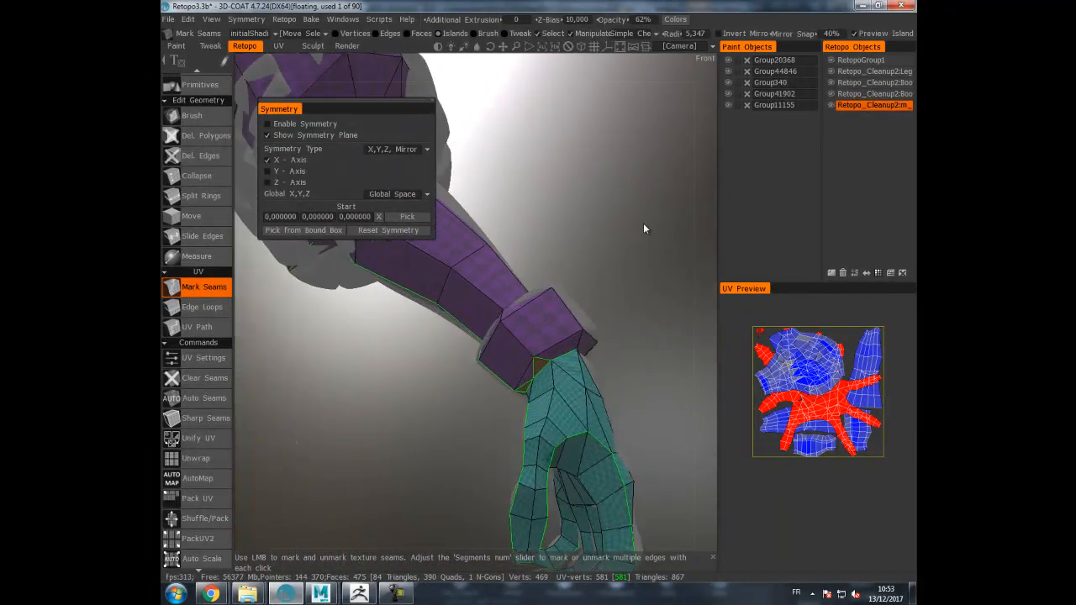
drag(659, 207, 617, 223)
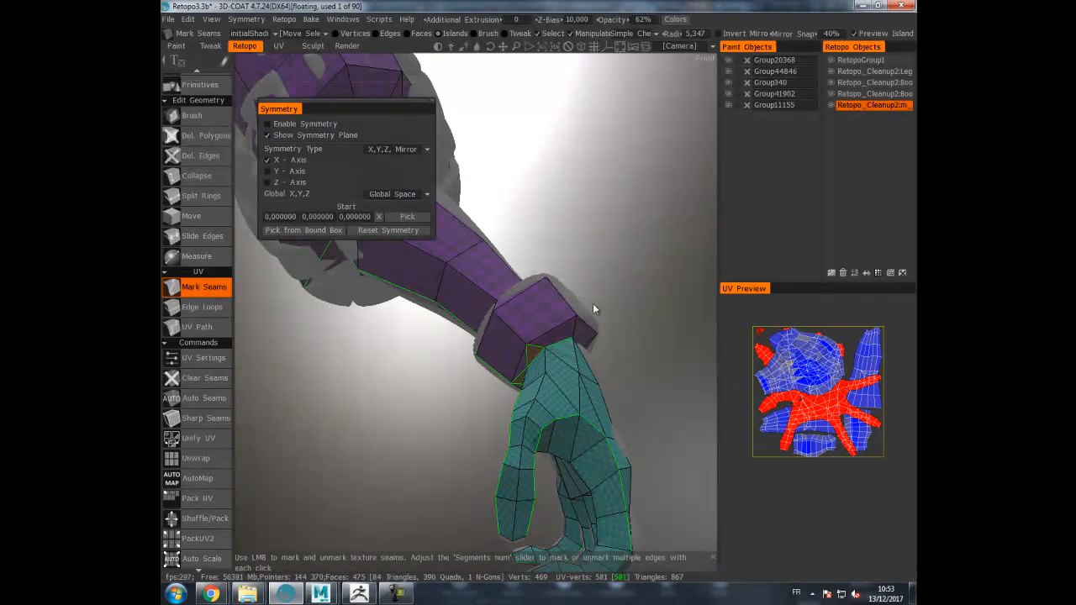
middle_drag(625, 286, 594, 261)
right_drag(595, 267, 617, 247)
mouse_move(618, 247)
mouse_down()
mouse_move(599, 251)
mouse_move(646, 231)
mouse_up()
click(524, 322)
click(511, 338)
click(496, 350)
right_drag(606, 268, 425, 336)
drag(424, 336, 297, 419)
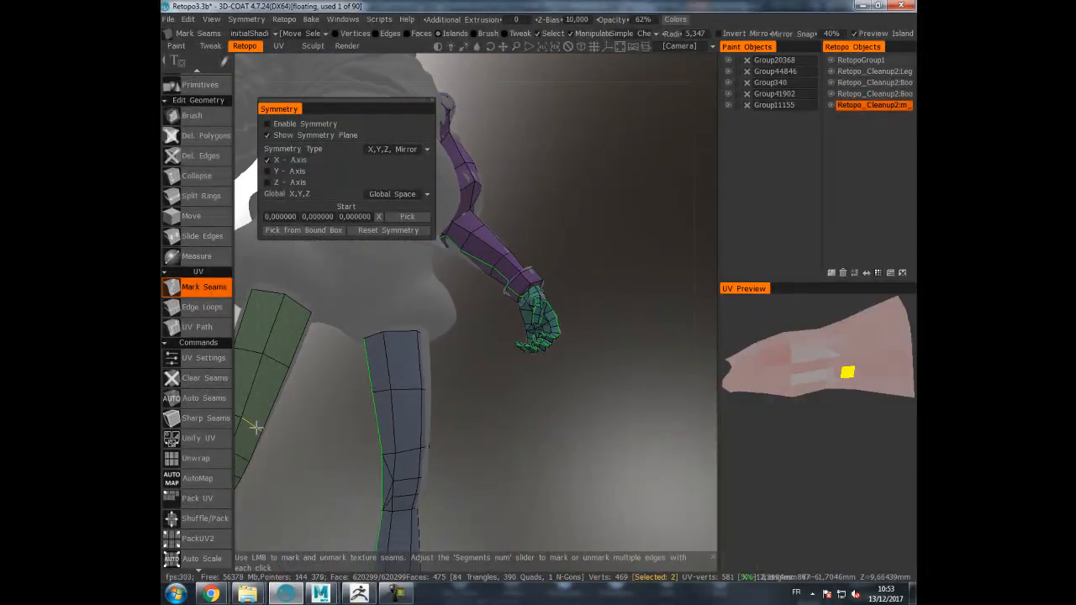
- Unwrap and pack the UV islands of the imported retopo mesh, and save the Retopo3.3b scene
mouse_move(582, 393)
mouse_down()
mouse_move(621, 379)
mouse_move(521, 388)
mouse_move(469, 423)
mouse_move(574, 390)
mouse_up()
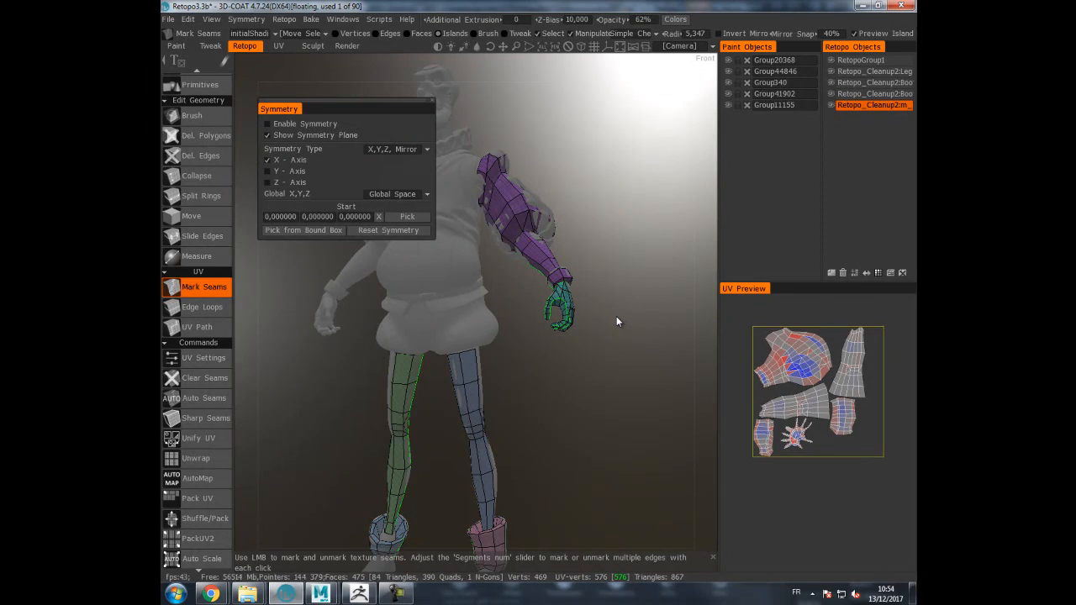
drag(647, 293, 554, 413)
key(Escape)
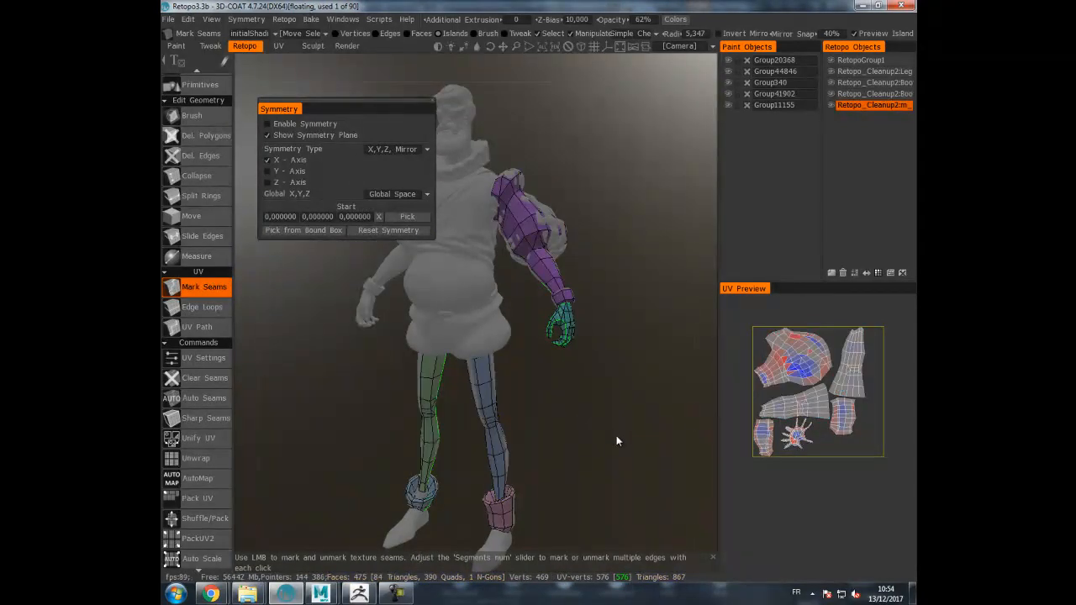
- Export the unwrapped retopo mesh as a new OBJ file in the Retopo folder
middle_drag(616, 436, 627, 416)
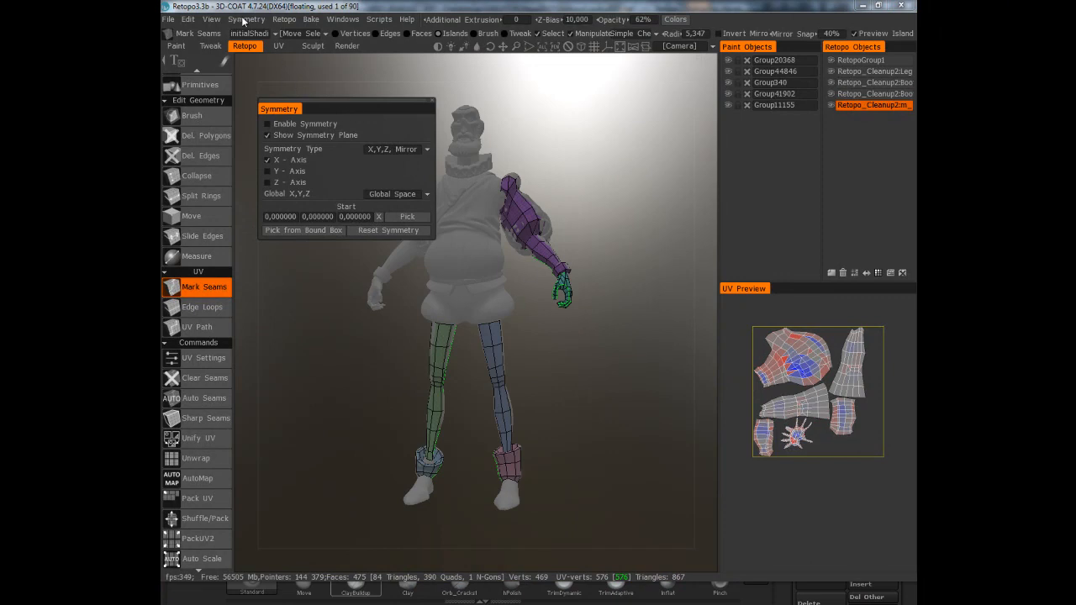
click(293, 21)
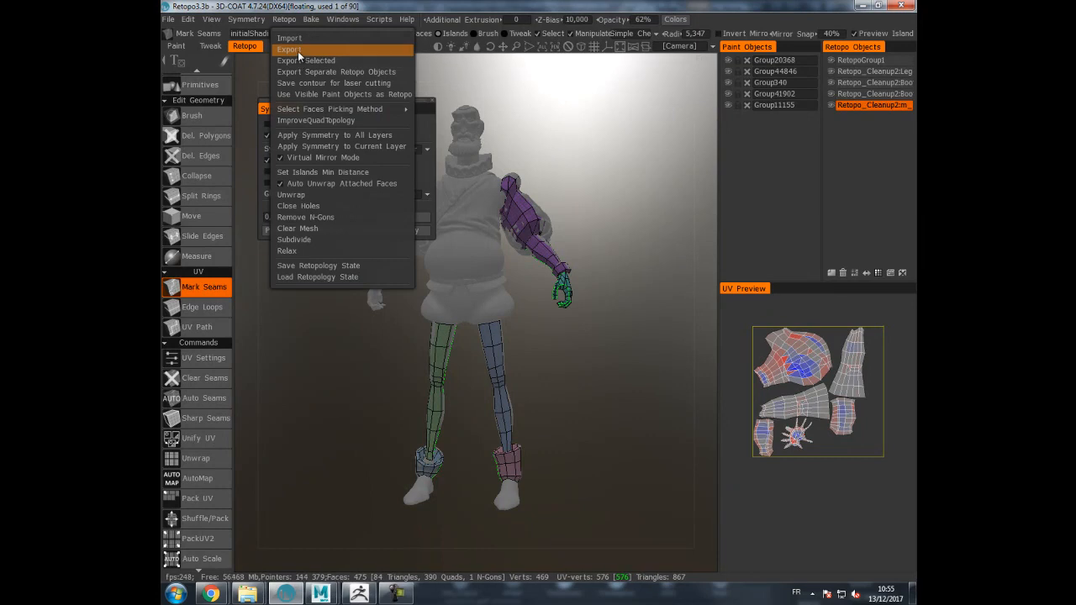
click(298, 51)
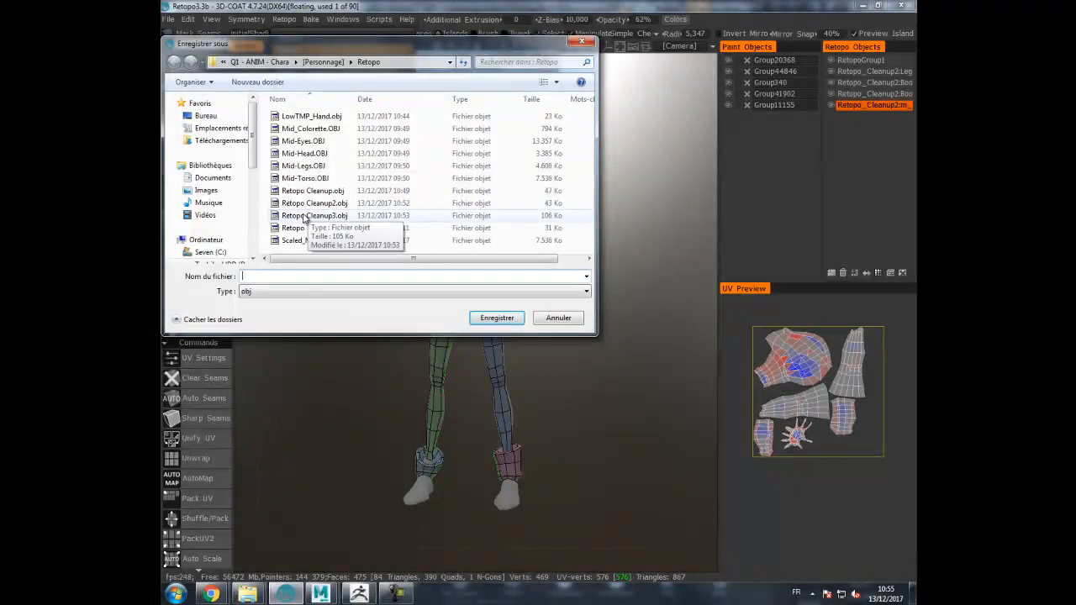
click(332, 216)
click(308, 229)
click(279, 278)
drag(267, 277, 397, 278)
text(Fu)
key(Return)
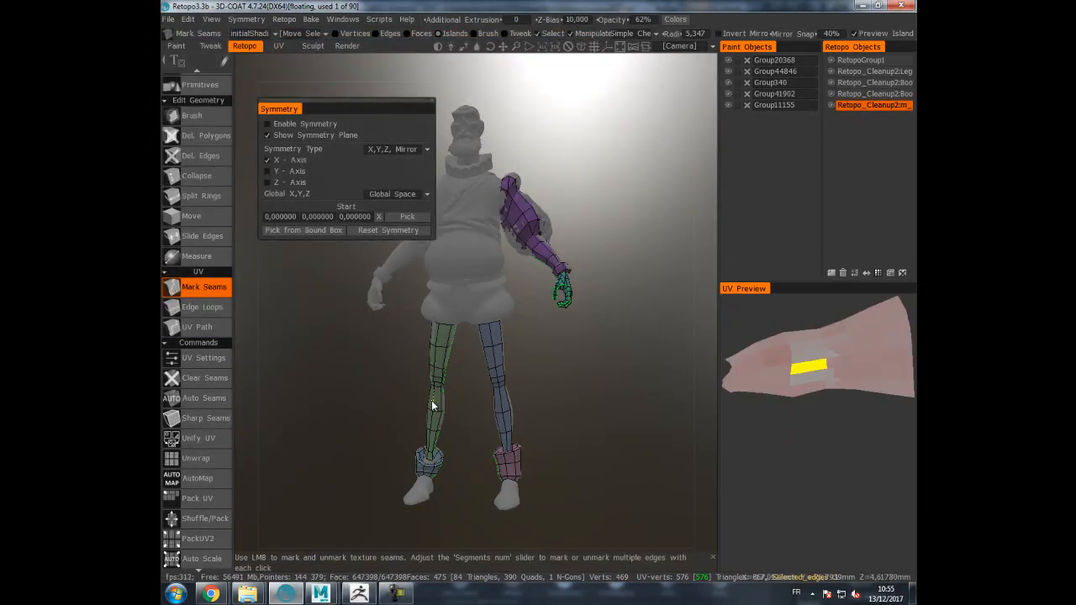
- Switch to Maya and open the recent scene characStandard_MultiRIG.ma
mouse_move(320, 593)
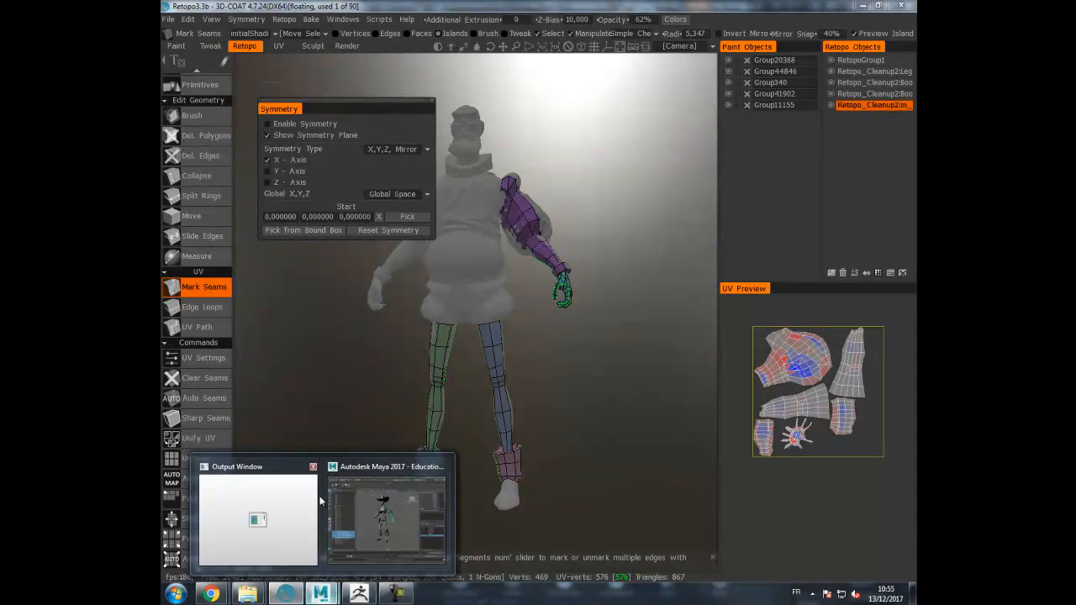
click(385, 515)
click(175, 27)
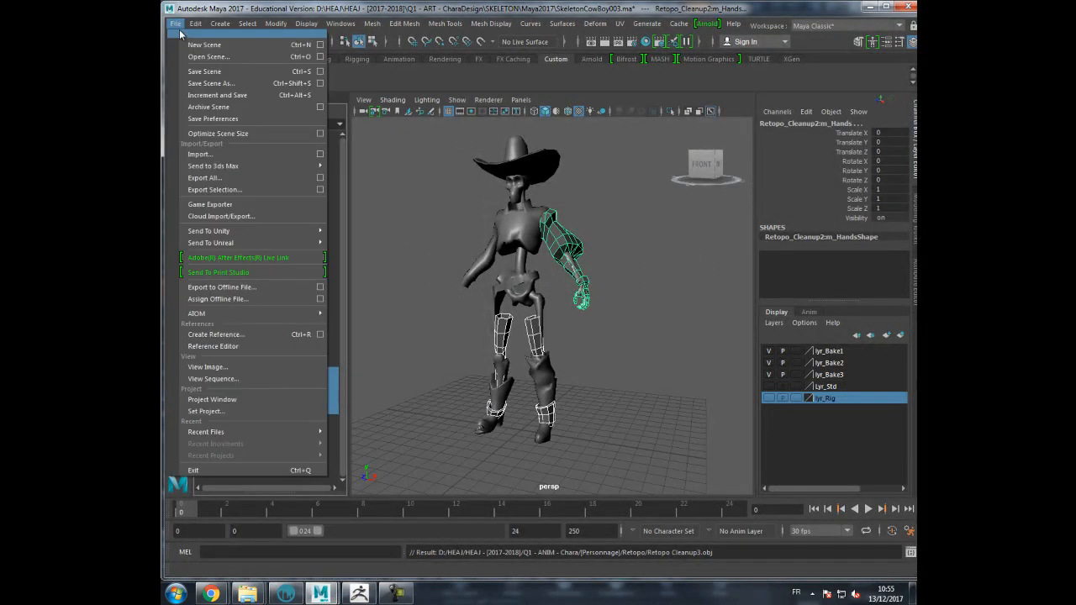
mouse_move(283, 434)
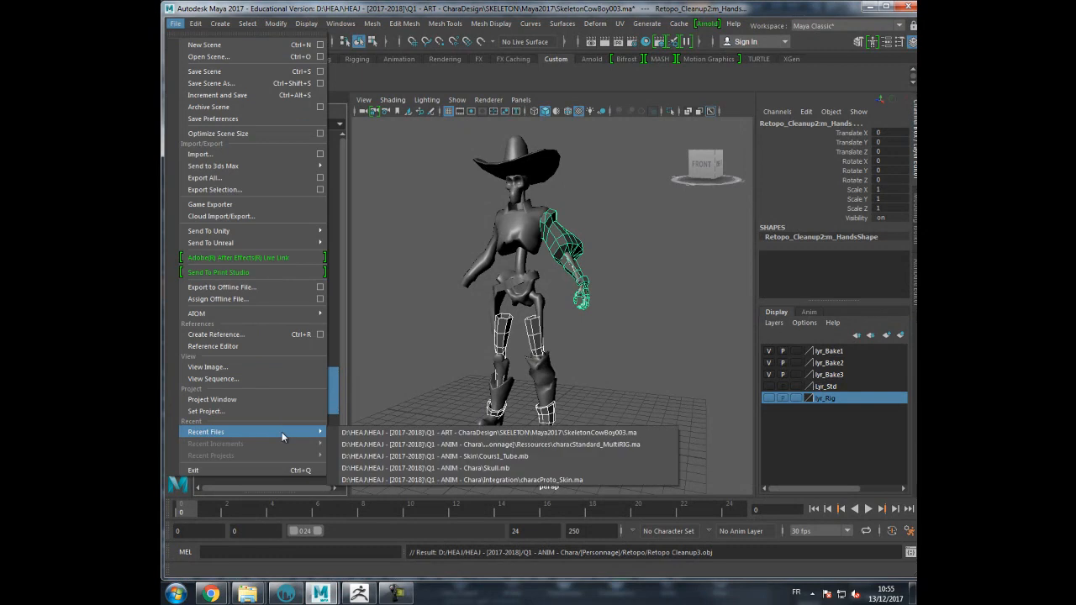
click(399, 450)
click(541, 307)
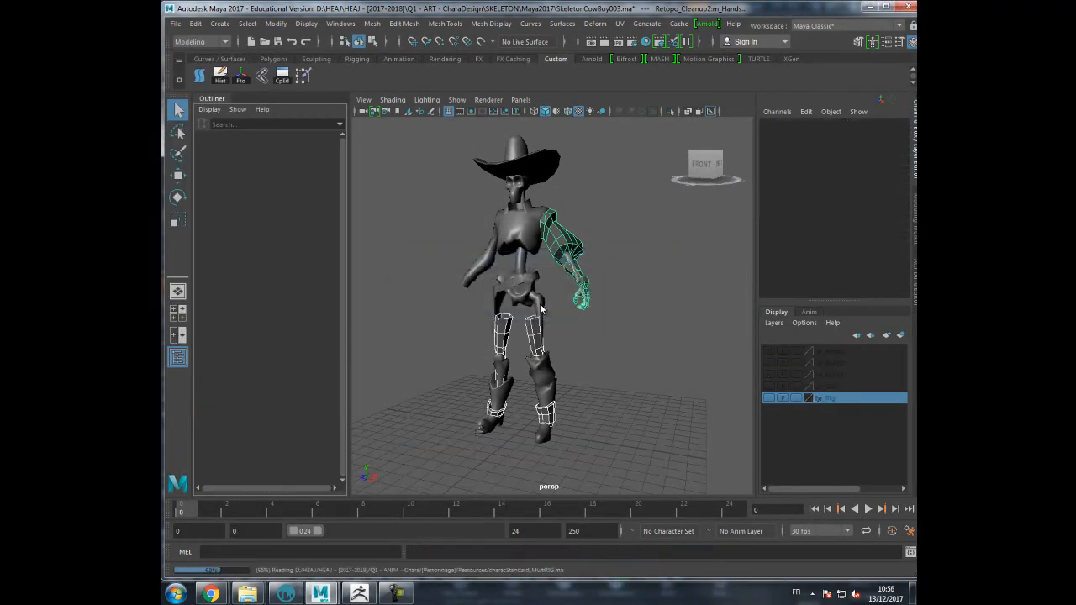
- Try the Heavy body type on the character rig's Root_ctrl, and set Body Type back to Male
alt+middle_drag(514, 343, 510, 301)
alt+right_drag(517, 310, 598, 317)
alt+middle_drag(607, 316, 616, 335)
alt+right_drag(615, 336, 597, 364)
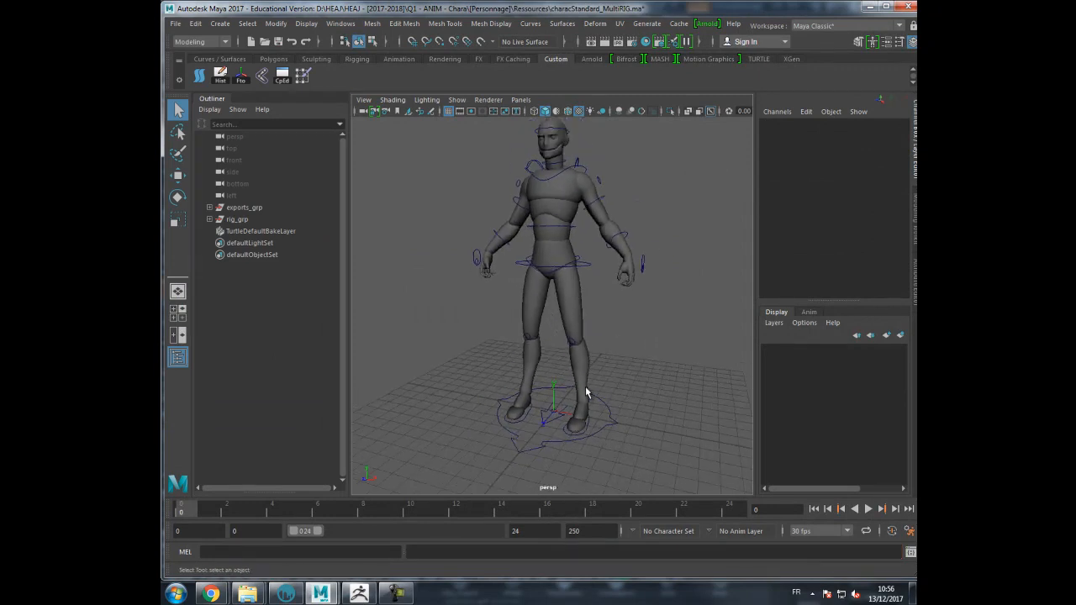
click(602, 409)
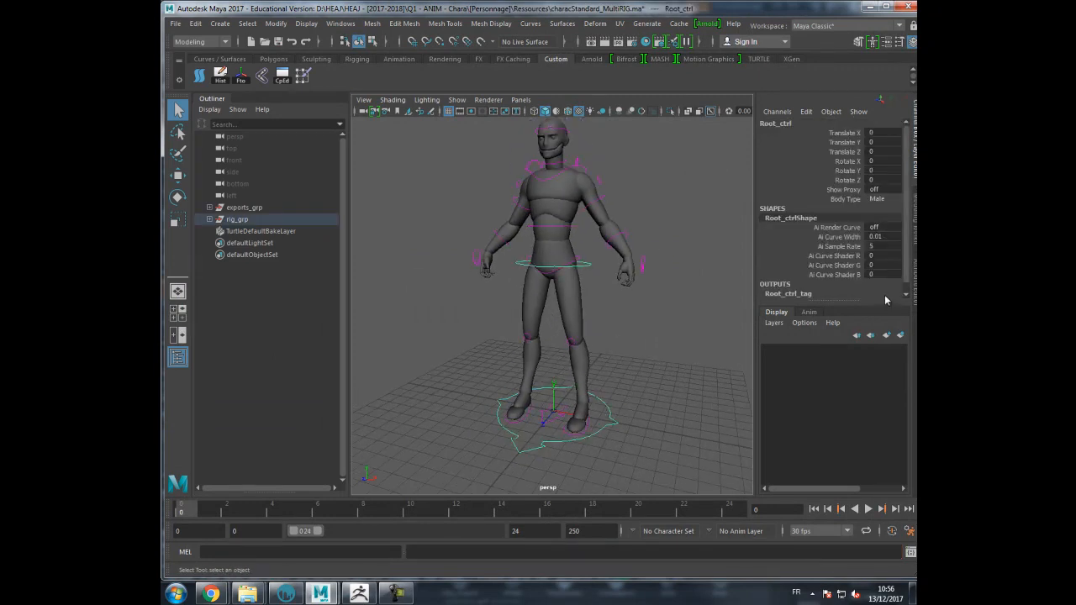
click(878, 200)
click(879, 221)
click(880, 200)
click(881, 229)
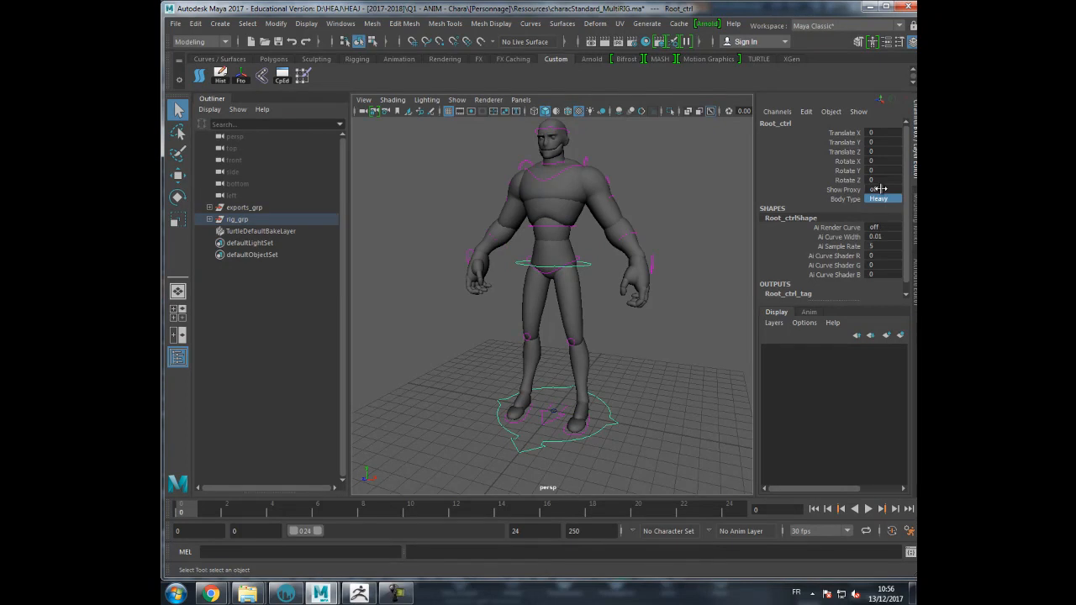
click(880, 198)
click(882, 211)
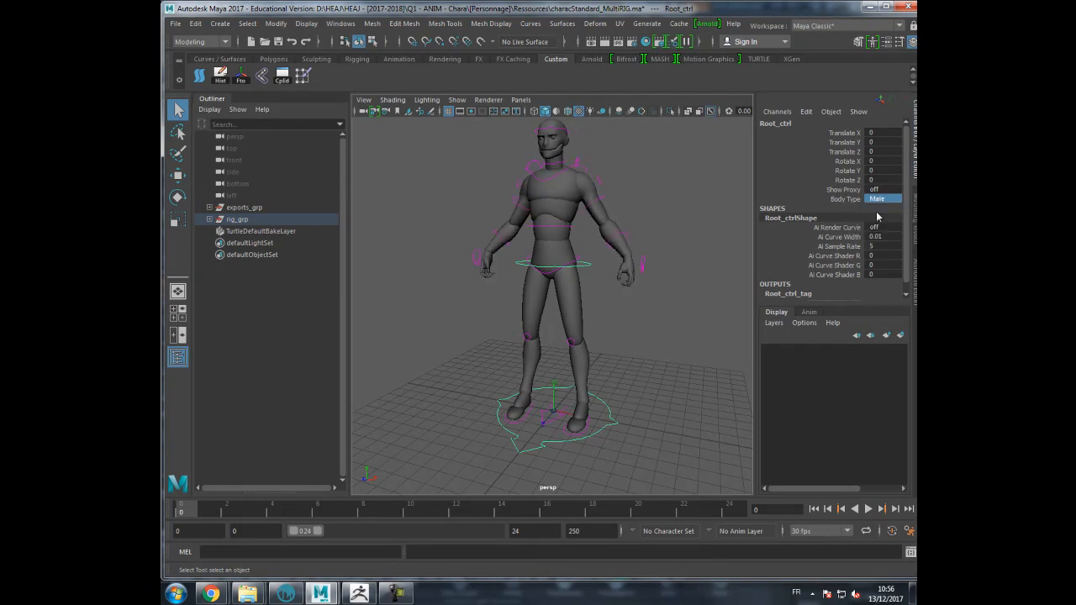
scroll(627, 200, down, 3)
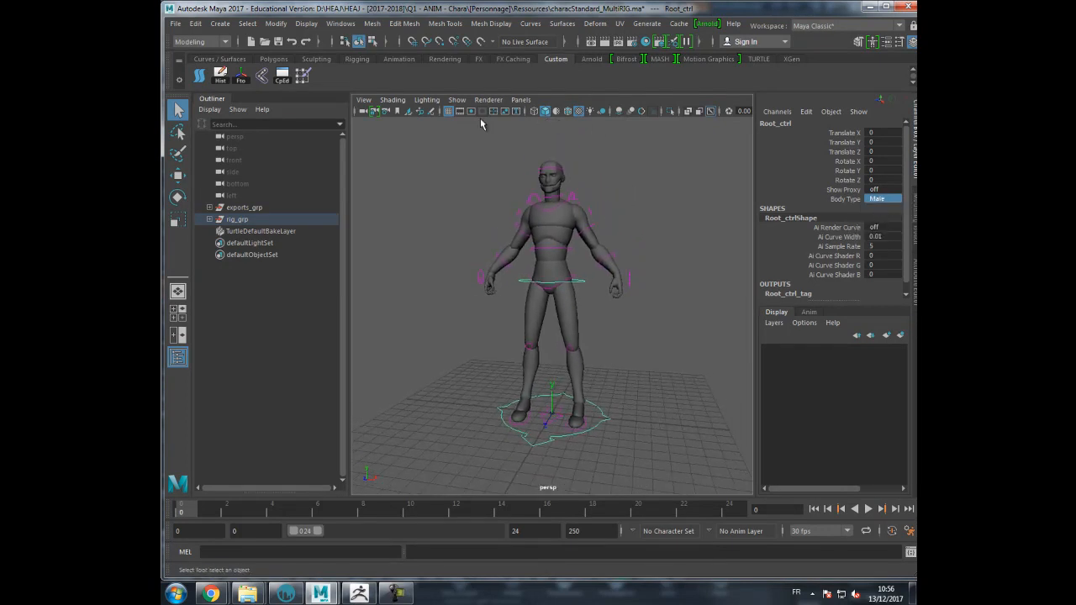
alt+drag(578, 179, 555, 176)
click(175, 23)
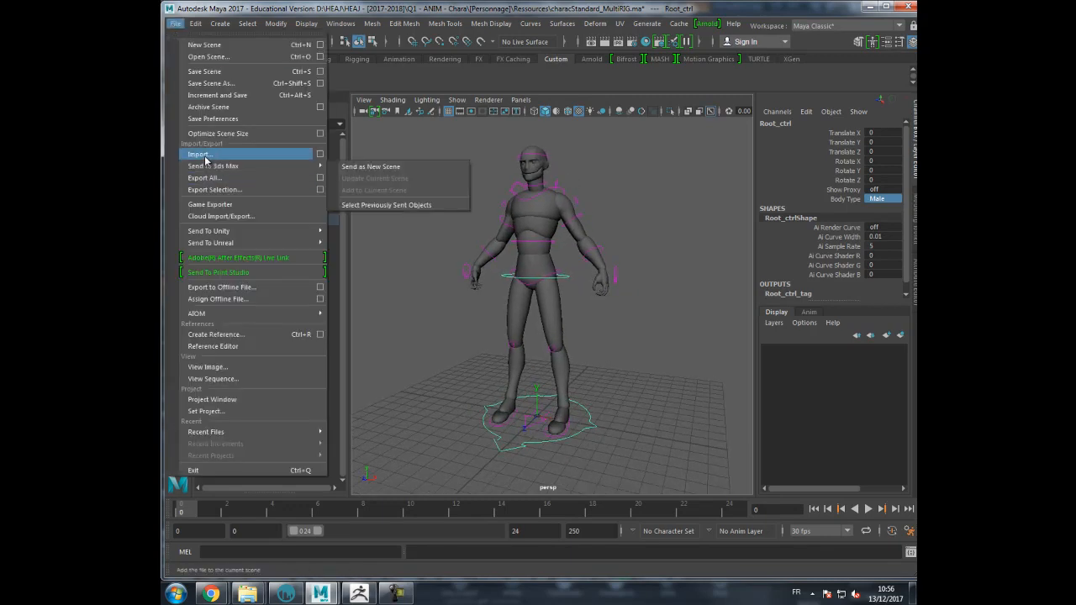
click(436, 222)
- Create a display layer containing exports_grp and name it Lyr_STDMesh
click(251, 209)
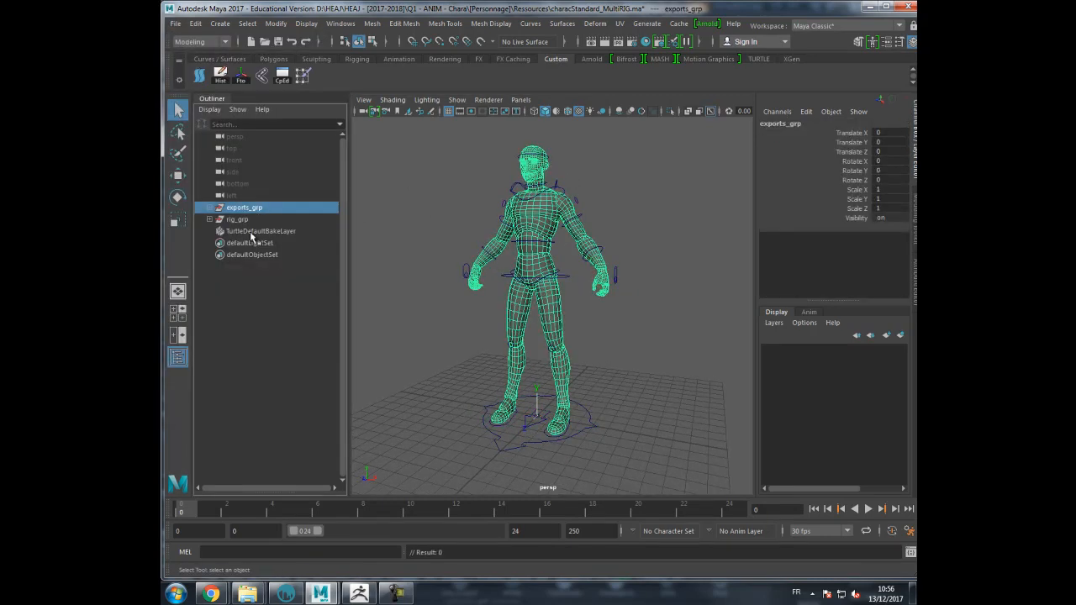
click(902, 336)
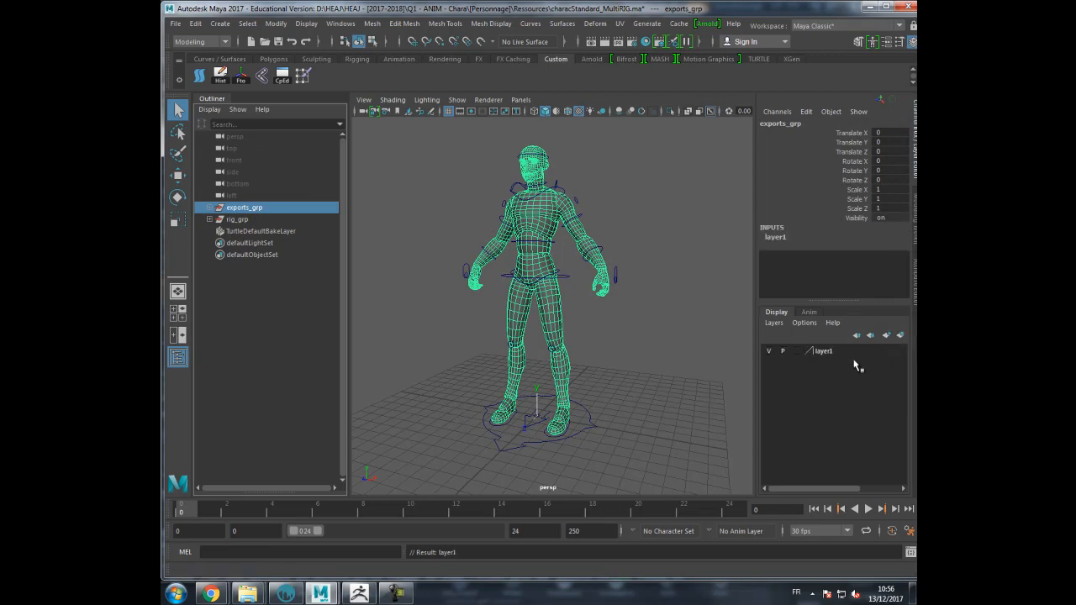
double_click(825, 353)
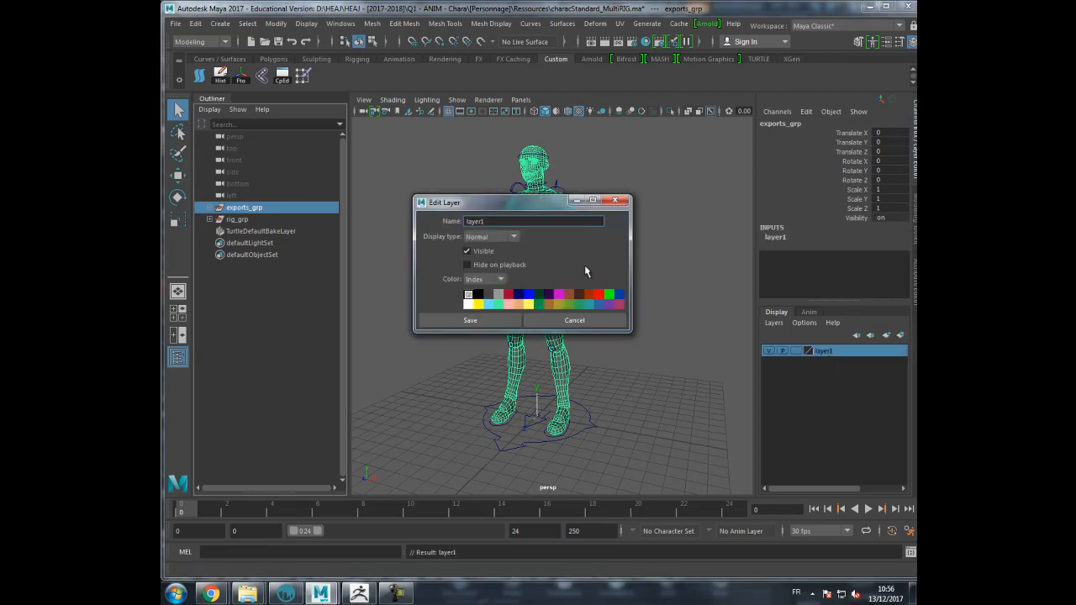
drag(488, 224, 423, 225)
key(Return)
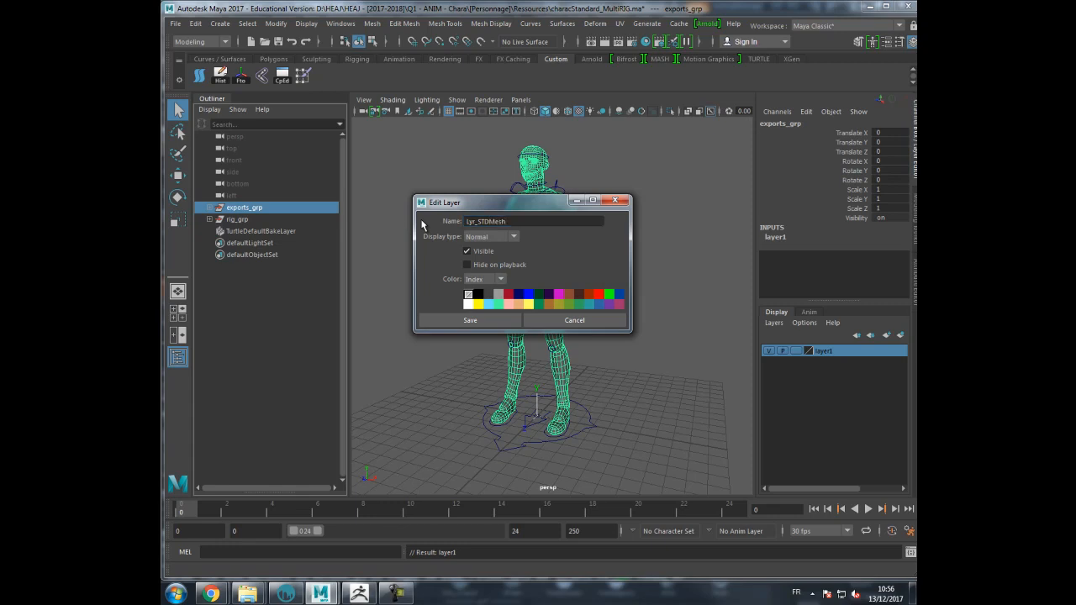
click(470, 321)
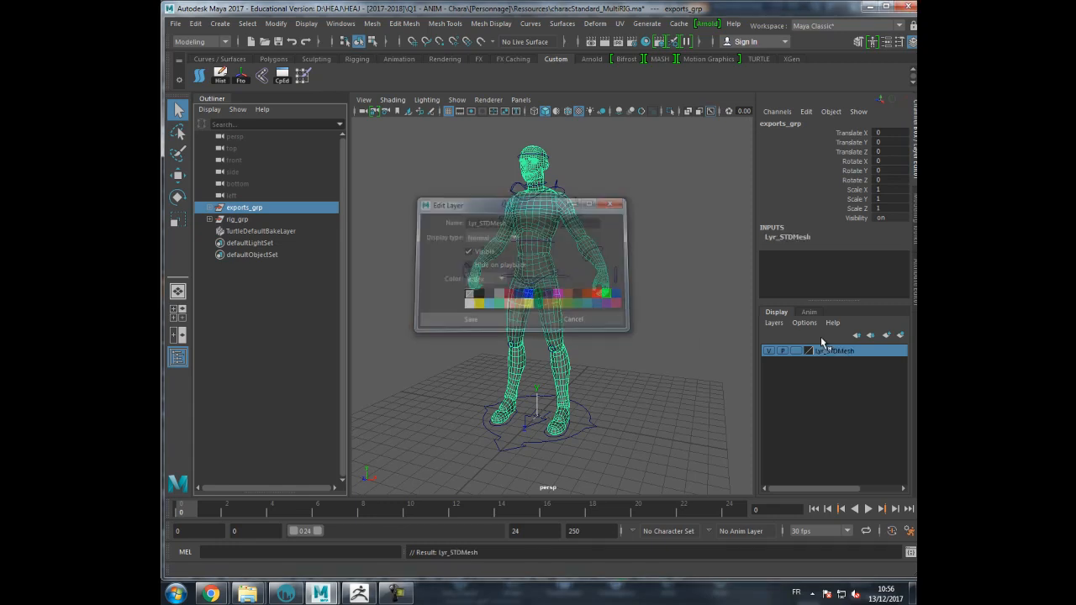
- Assign rig_grp to a new display layer named Lyr_Rig and hide that layer
click(768, 350)
click(768, 350)
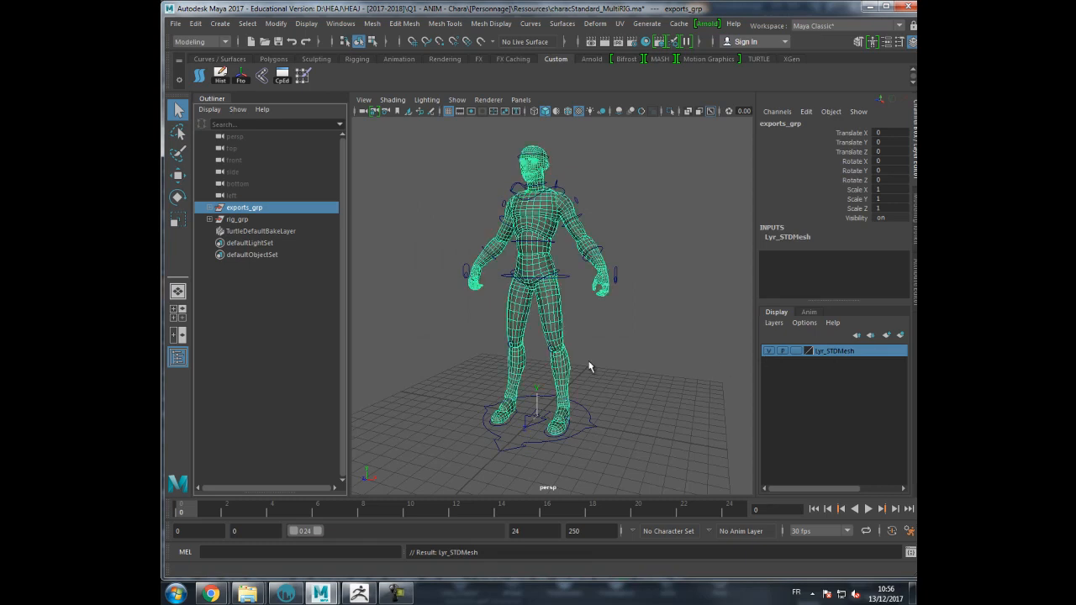
click(235, 222)
click(901, 335)
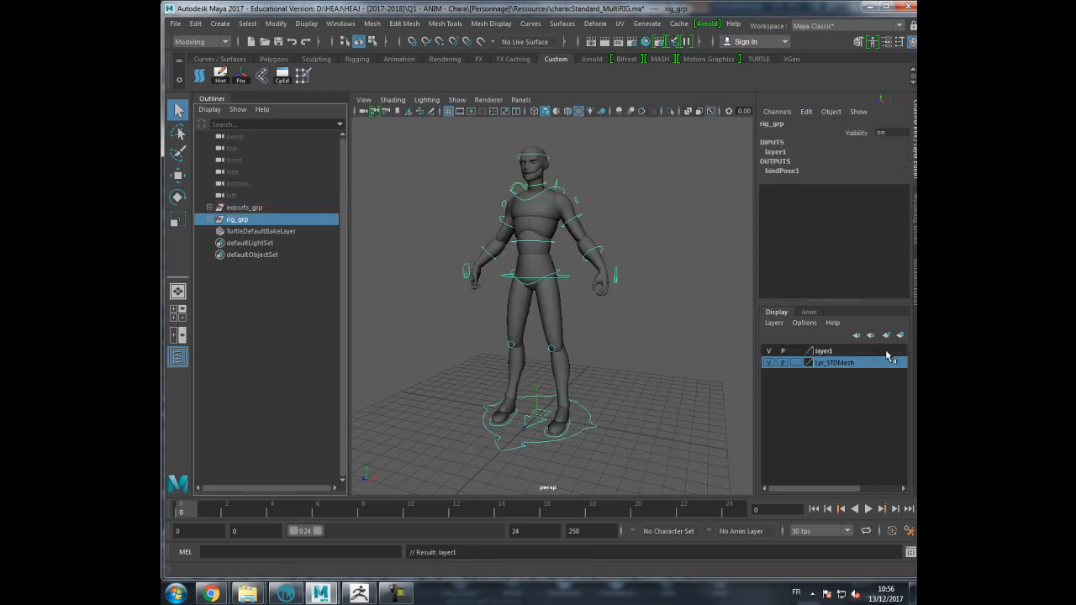
double_click(824, 351)
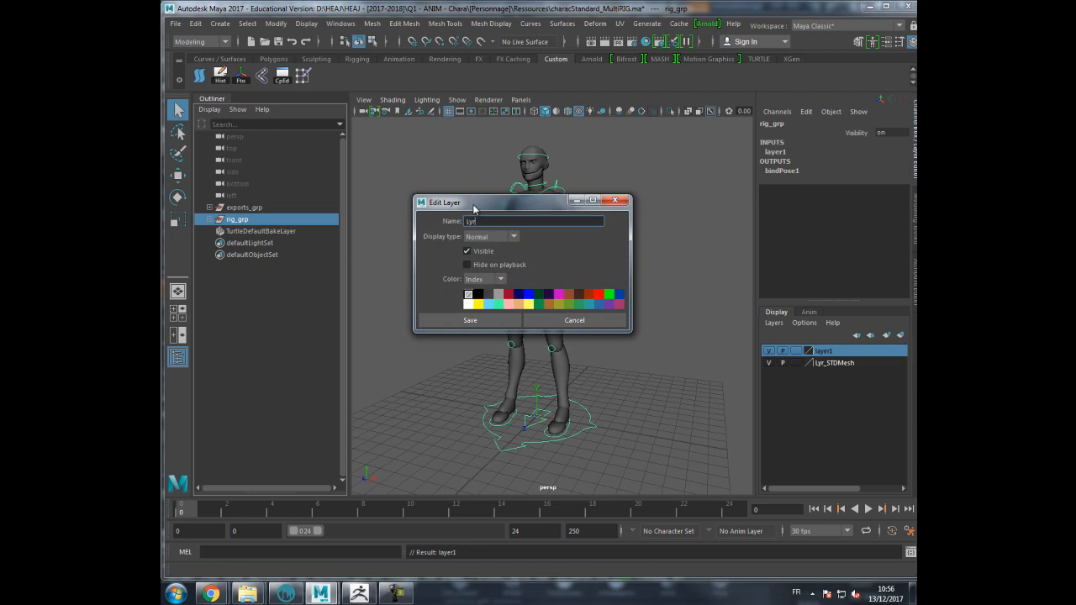
key(Return)
click(484, 321)
click(769, 351)
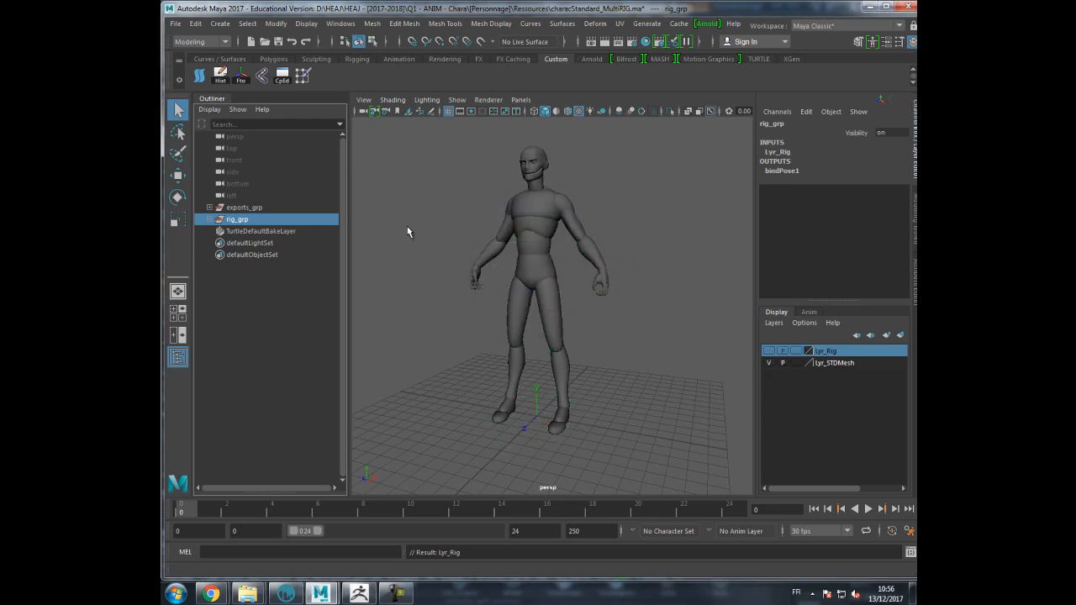
- Import Retopo Full.obj into the scene and hide the Lyr_STDMesh layer
click(177, 24)
click(214, 152)
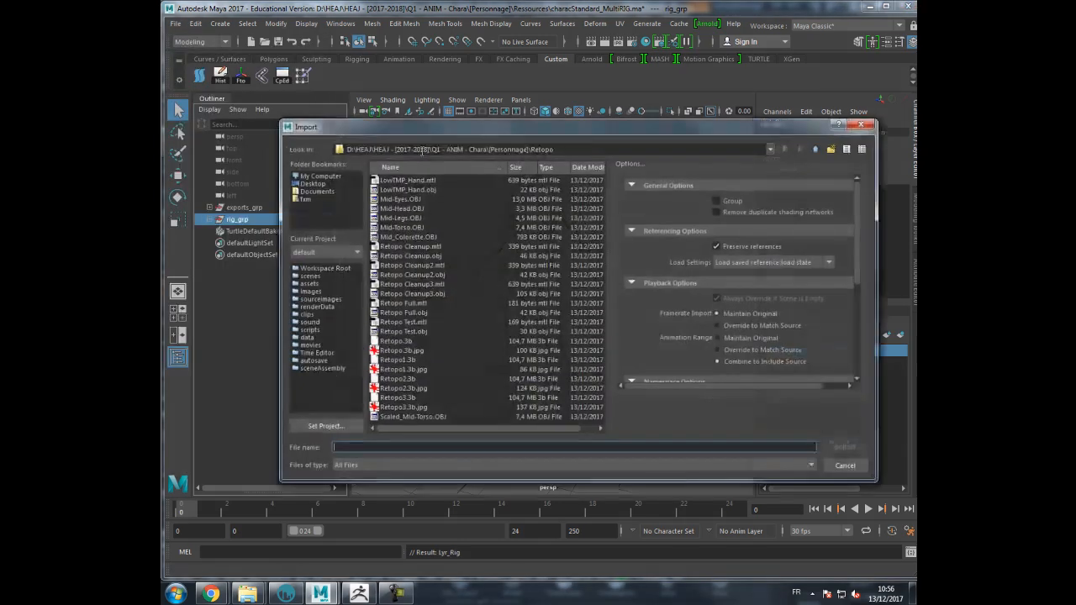
click(427, 246)
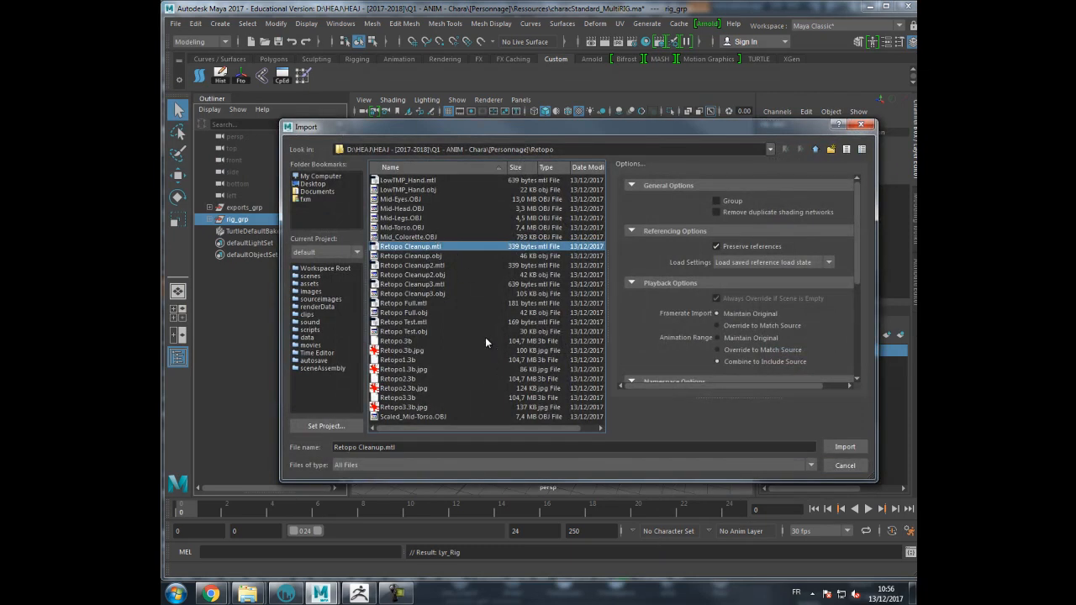
double_click(417, 312)
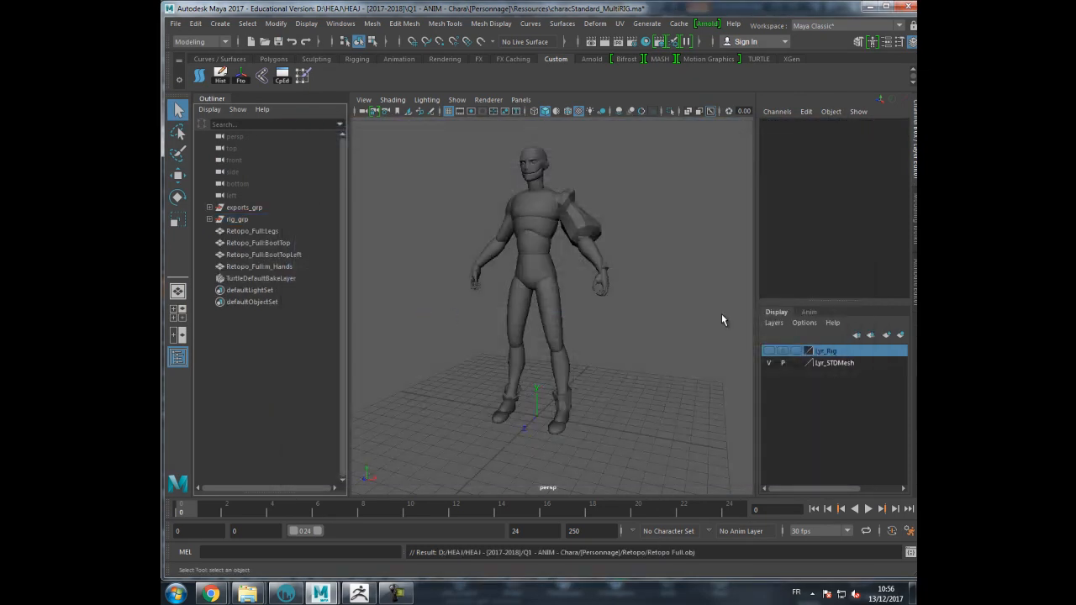
click(770, 363)
- Select each of the four imported Retopo_Full meshes in turn to identify its body part
click(258, 235)
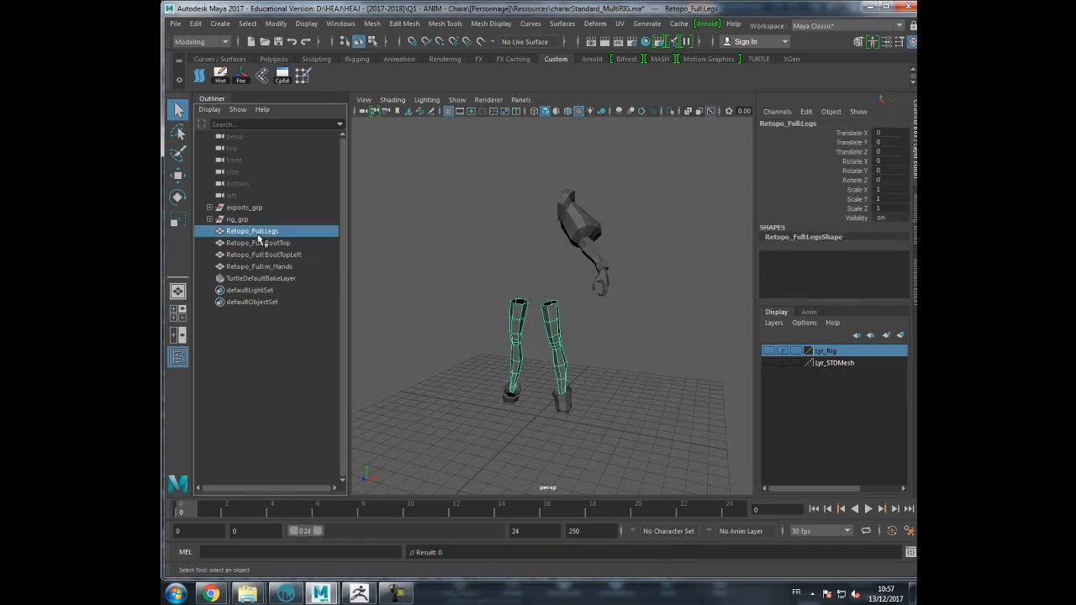
click(261, 245)
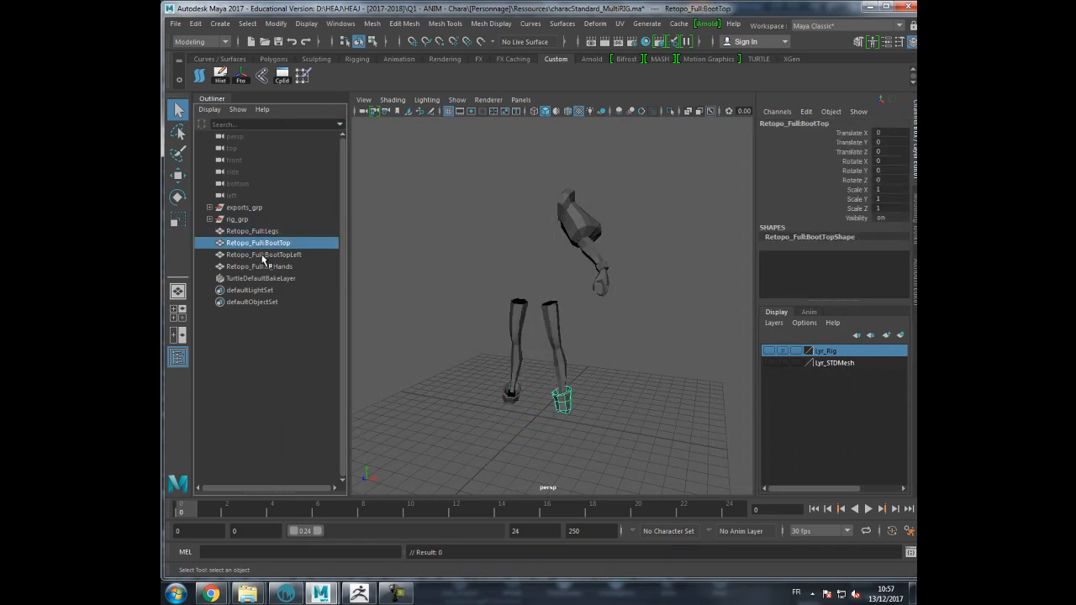
click(266, 255)
click(266, 266)
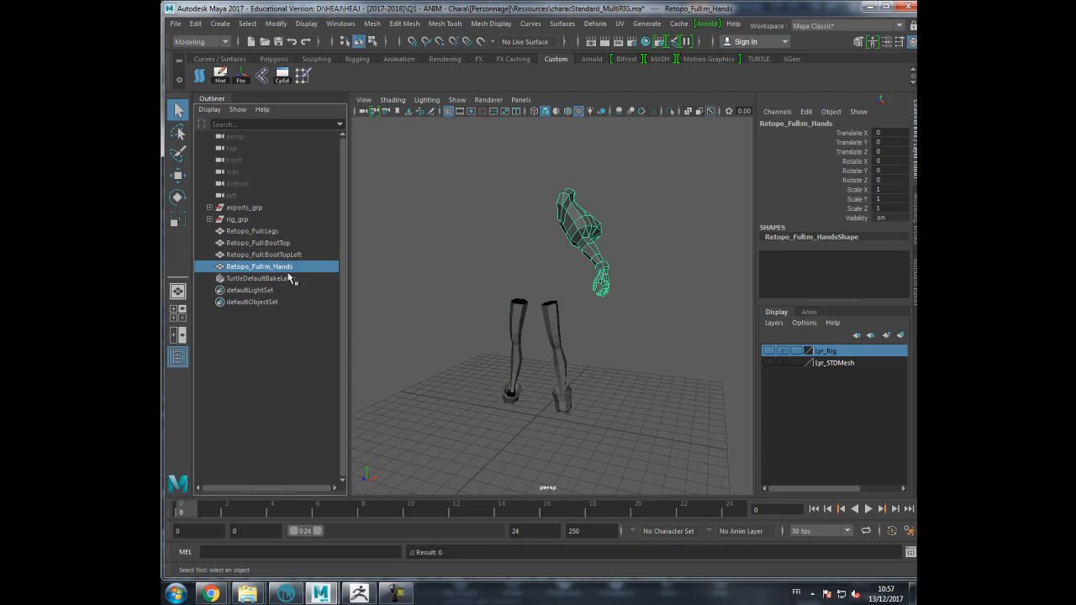
- Examine the combined UV layout of all four imported meshes in the UV Editor, and close it
drag(269, 232, 269, 267)
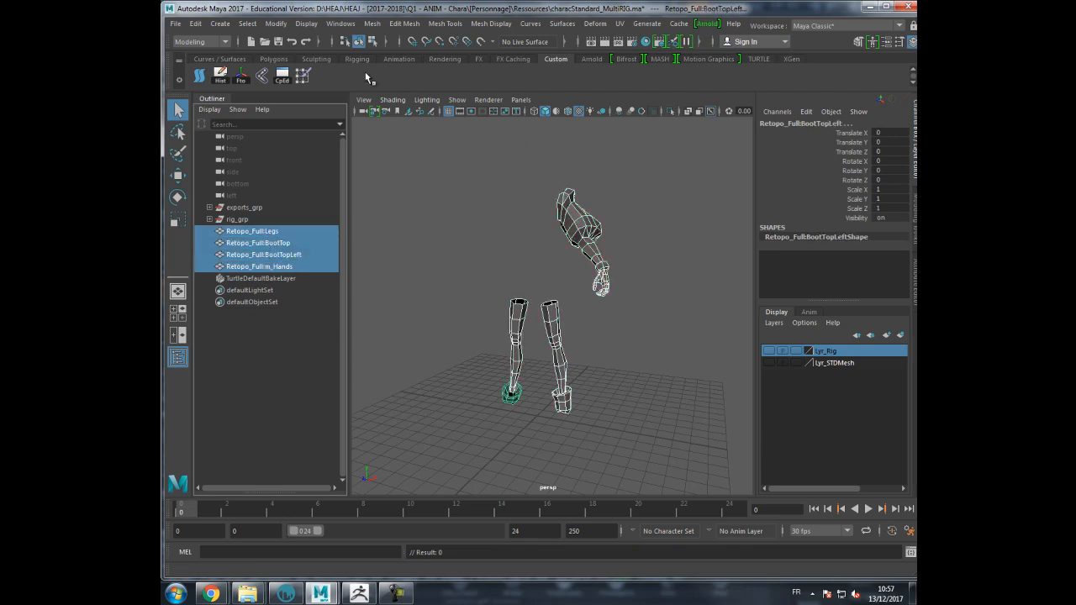
click(619, 24)
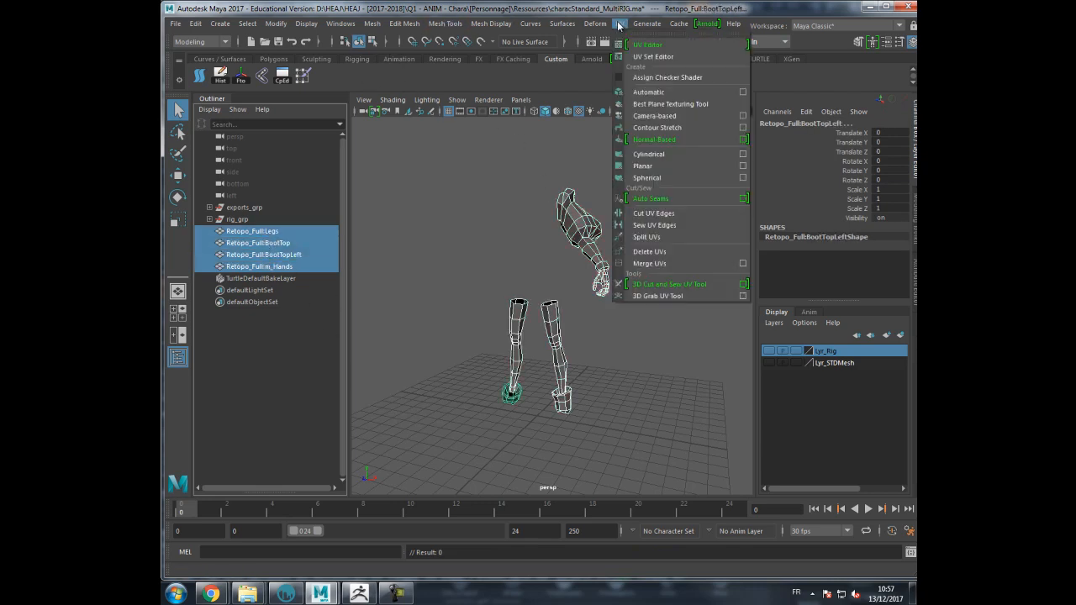
click(654, 57)
click(555, 201)
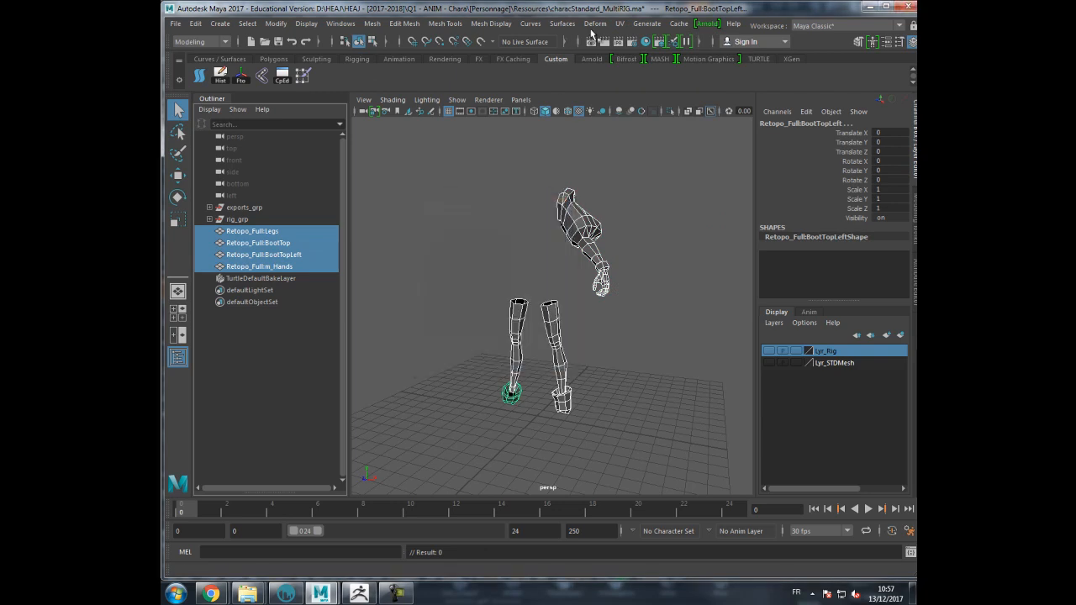
click(619, 24)
click(647, 42)
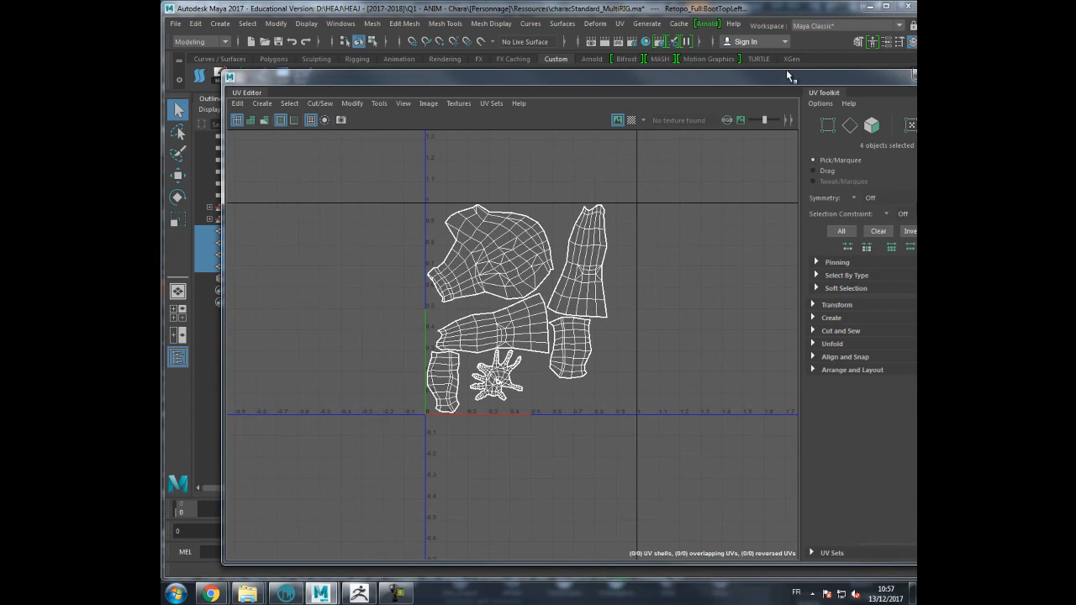
drag(807, 73, 634, 155)
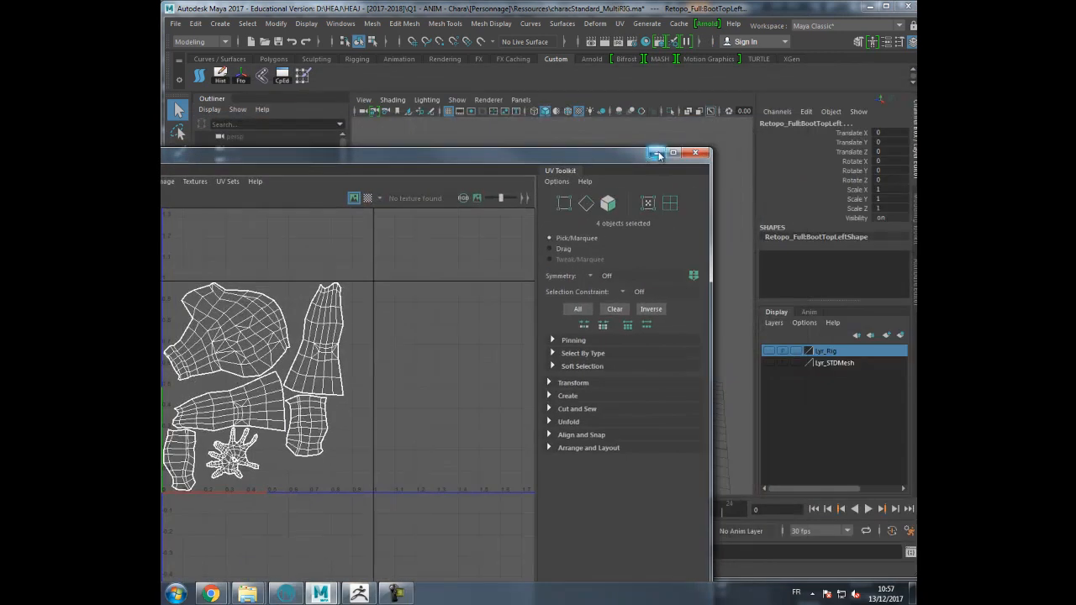
click(695, 153)
- Examine the arm and hand mesh up close and its own UV layout in the UV Editor
scroll(595, 214, up, 5)
alt+middle_drag(597, 213, 631, 192)
alt+drag(654, 191, 602, 207)
click(609, 210)
click(591, 209)
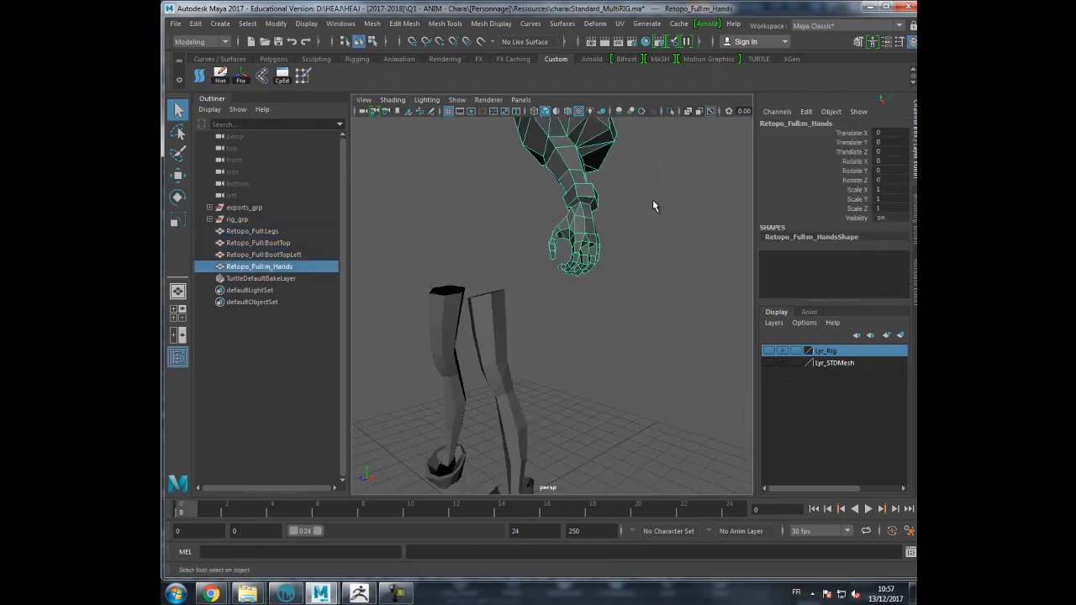
key(f)
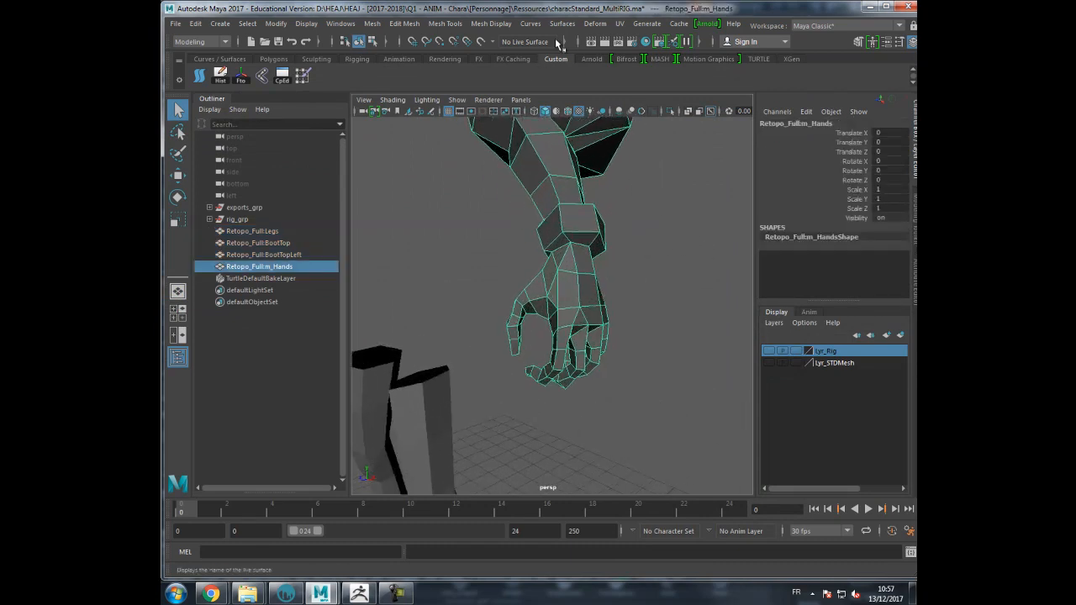
click(620, 23)
click(641, 46)
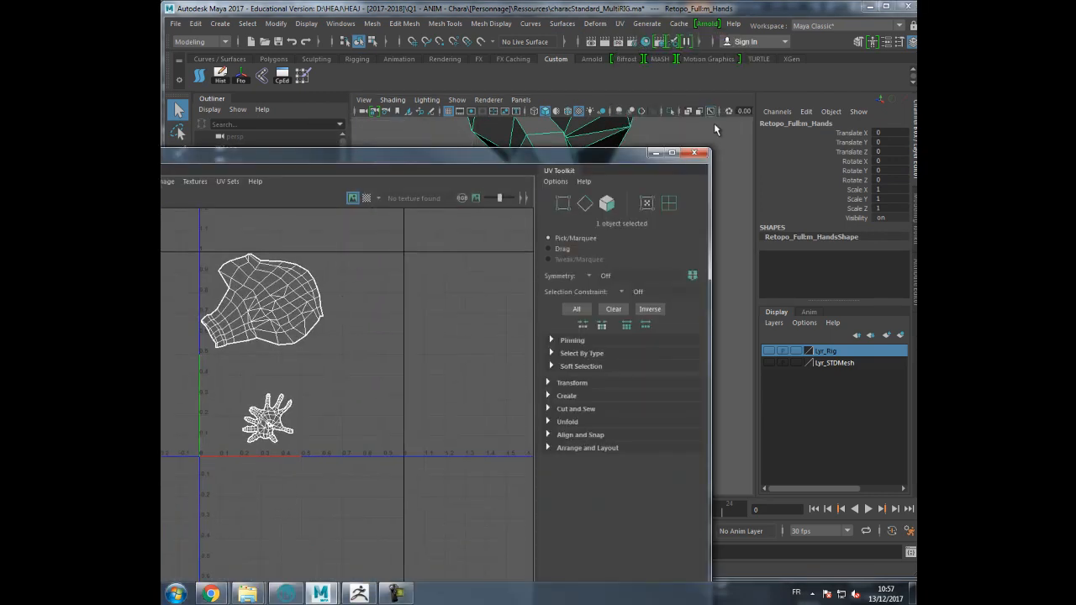
click(694, 153)
- Rename the Retopo_Full:Legs mesh as m_Legs
alt+drag(664, 164, 555, 192)
alt+right_drag(555, 192, 485, 213)
alt+drag(485, 213, 545, 177)
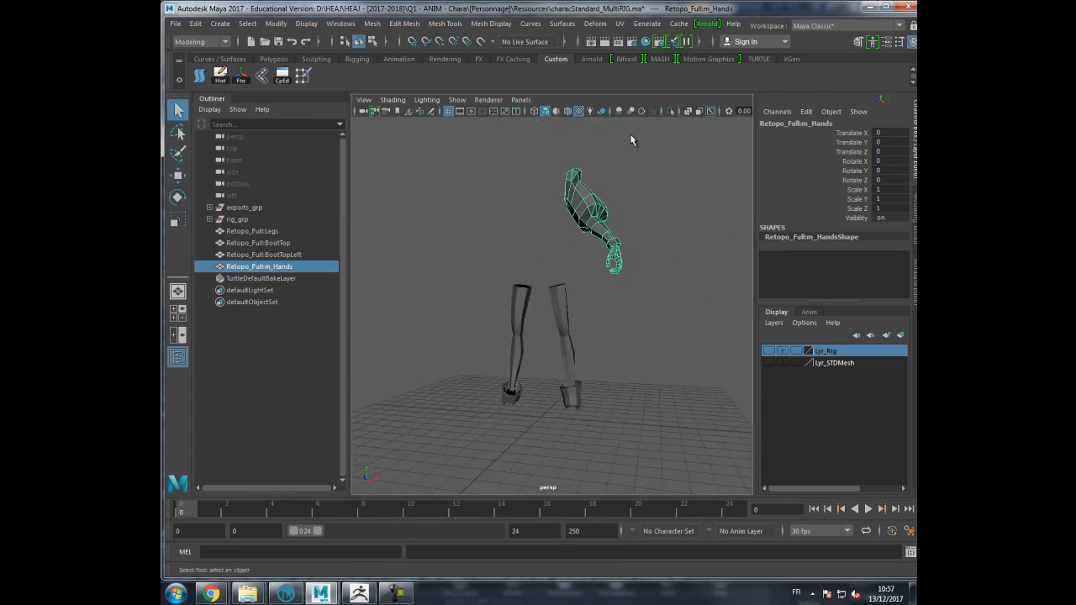
double_click(259, 230)
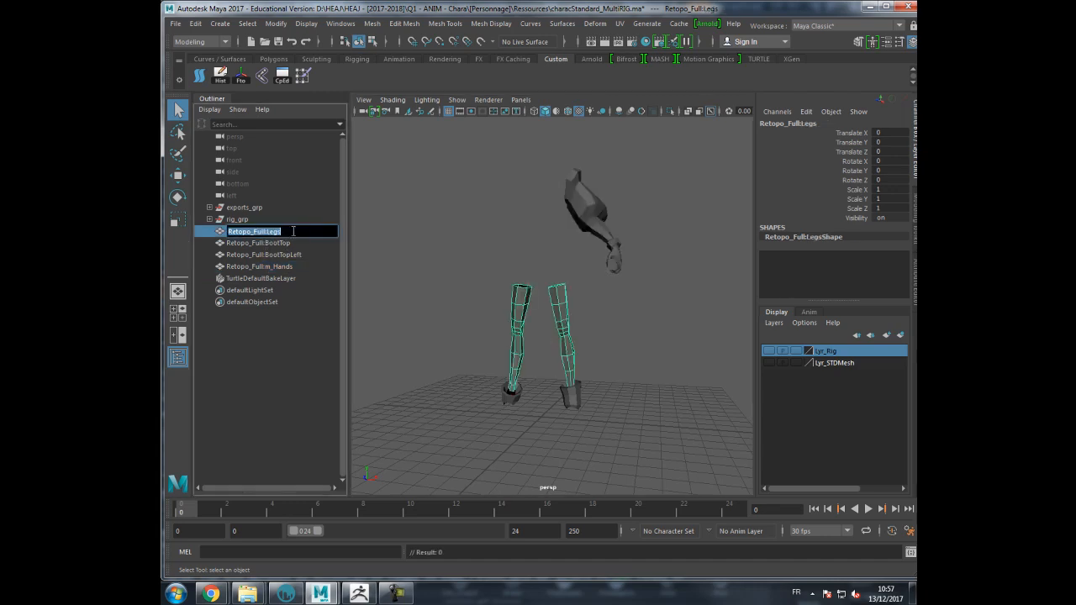
drag(266, 232, 225, 229)
text(M_)
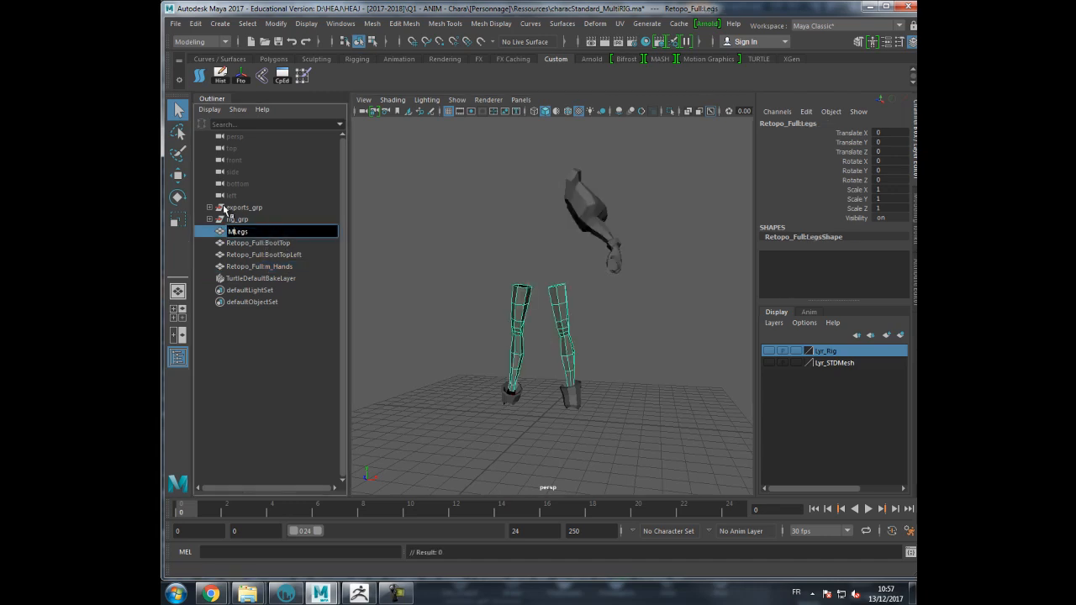
key(Return)
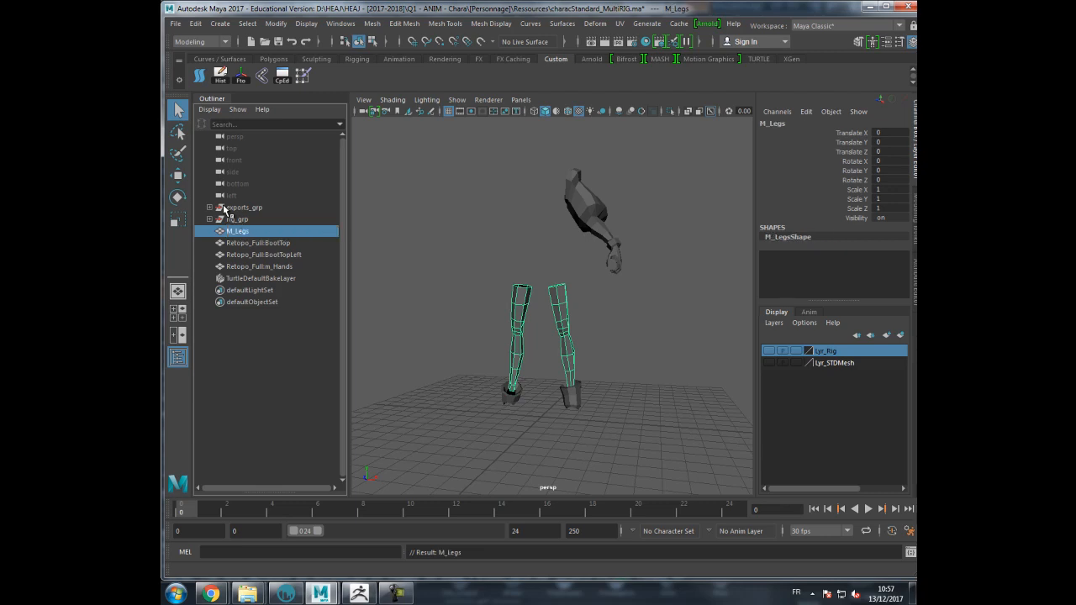
double_click(229, 232)
drag(236, 233, 190, 234)
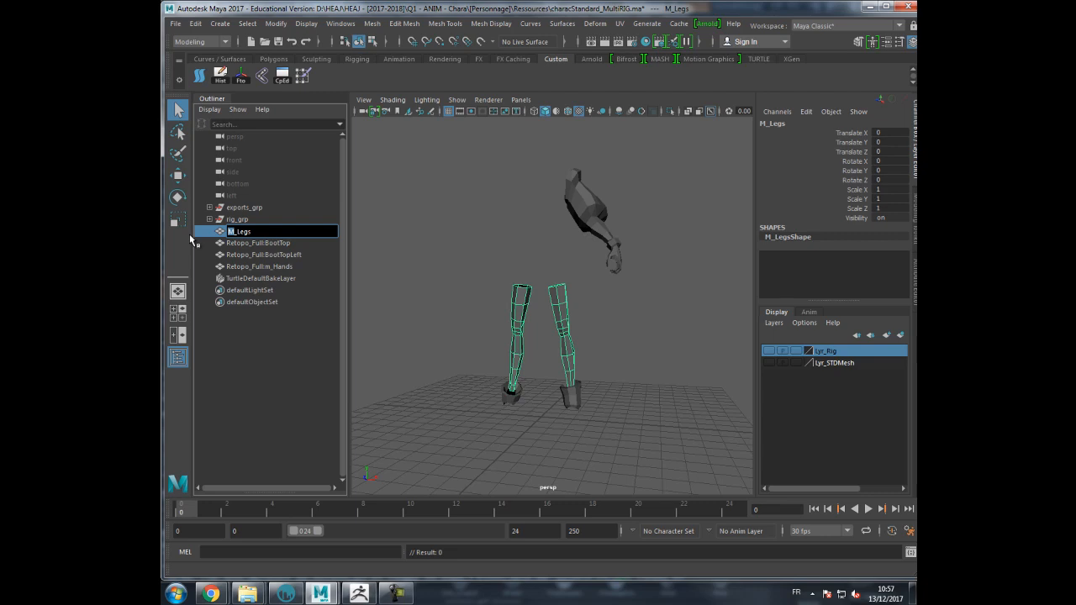
text(m)
key(Return)
- Rename the Retopo_Full:BootTop mesh as m_BootTop
click(243, 247)
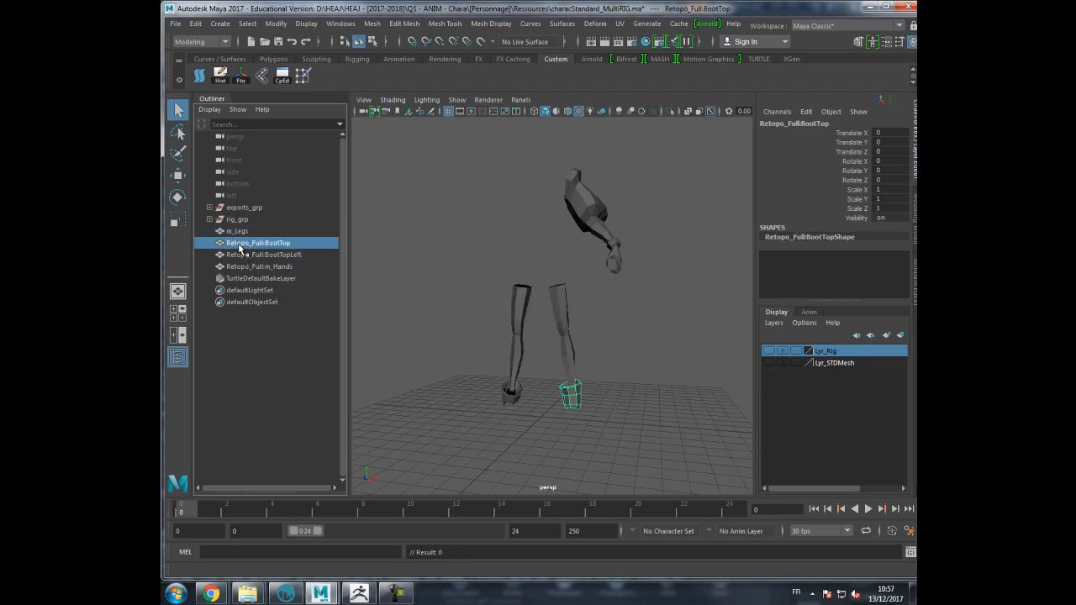
double_click(253, 245)
drag(252, 244, 165, 244)
key(BackSpace)
key(Return)
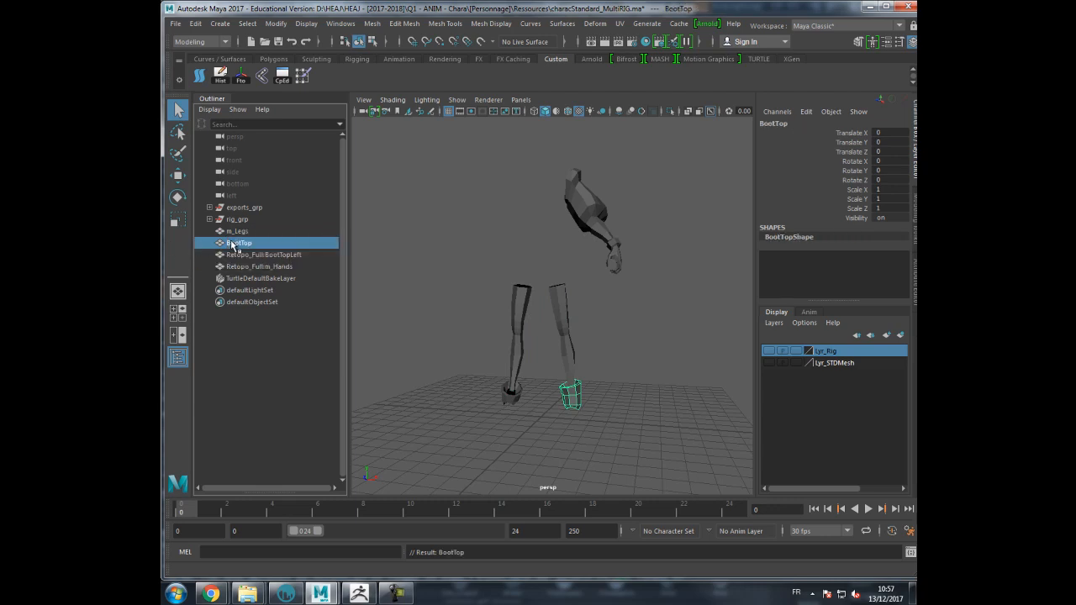
double_click(232, 243)
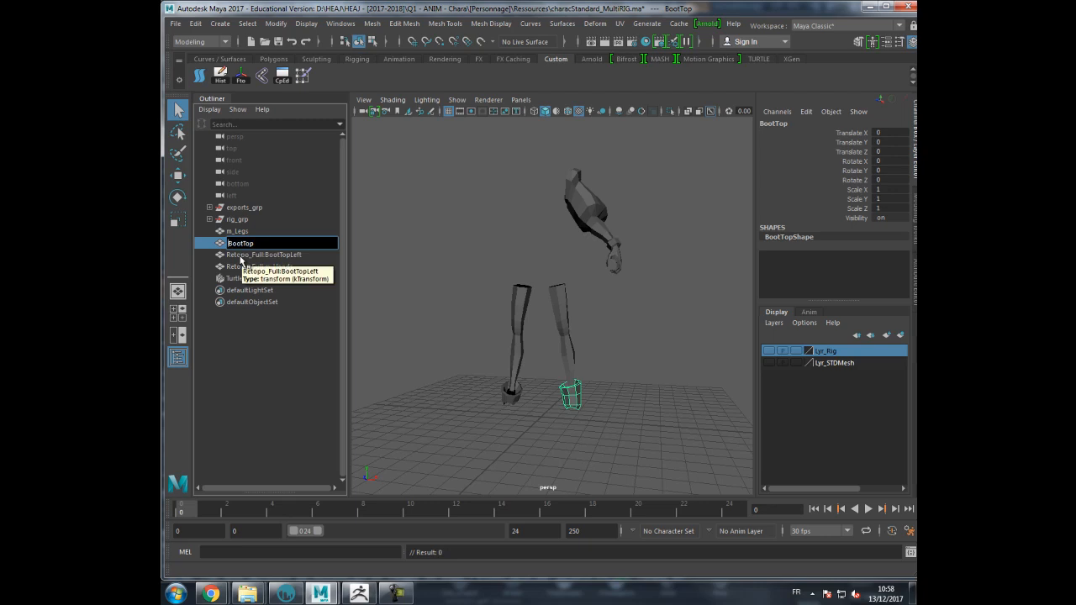
text(m_)
key(Return)
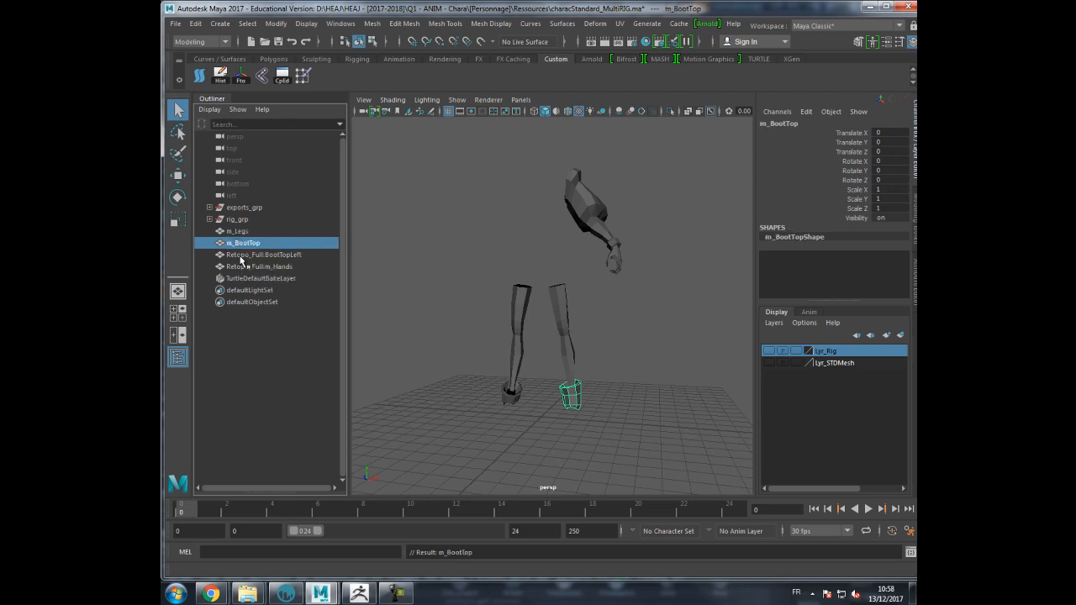
- Rename the Retopo_Full:BootTopLeft mesh as m_BootTopLeft
click(261, 256)
double_click(265, 257)
drag(267, 256, 199, 257)
text(m_)
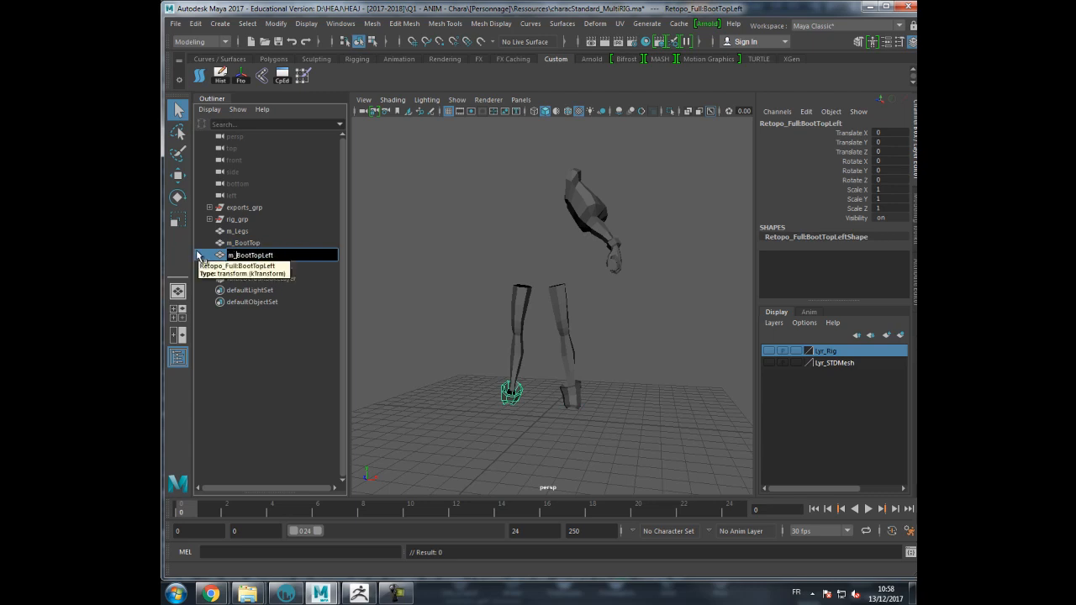
key(Return)
- Remove the Retopo_Full prefix from the arm and hand mesh, naming it m_Hands
click(266, 267)
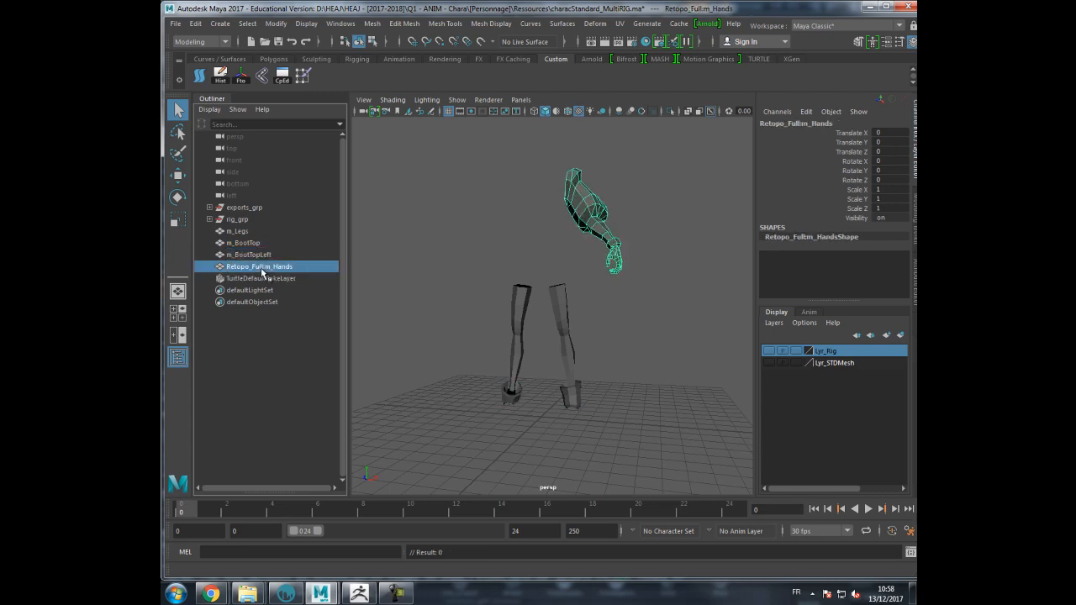
double_click(266, 268)
drag(266, 267, 228, 267)
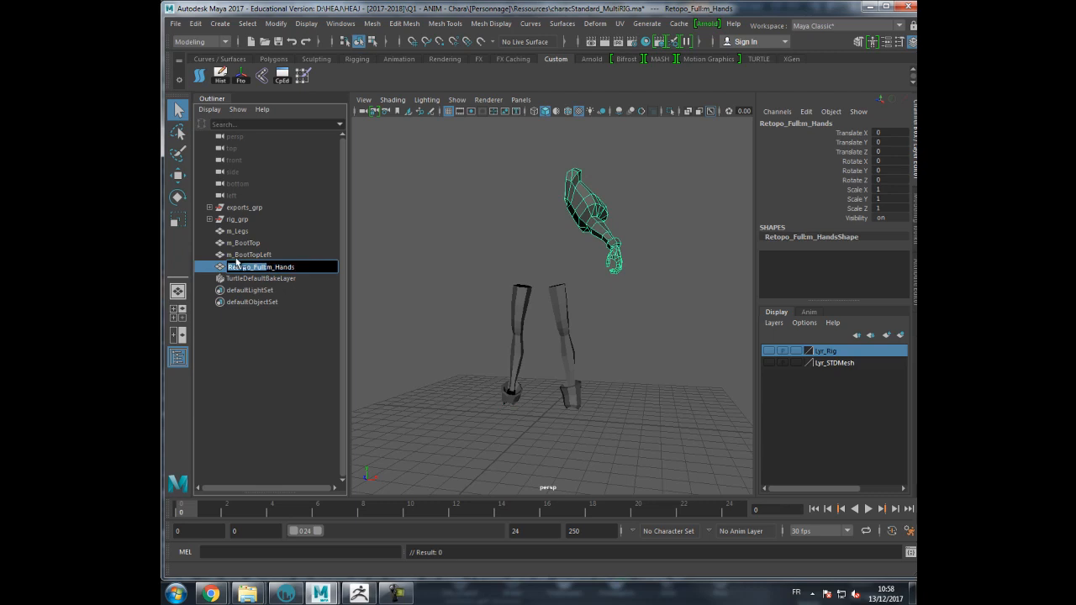
key(BackSpace)
key(Return)
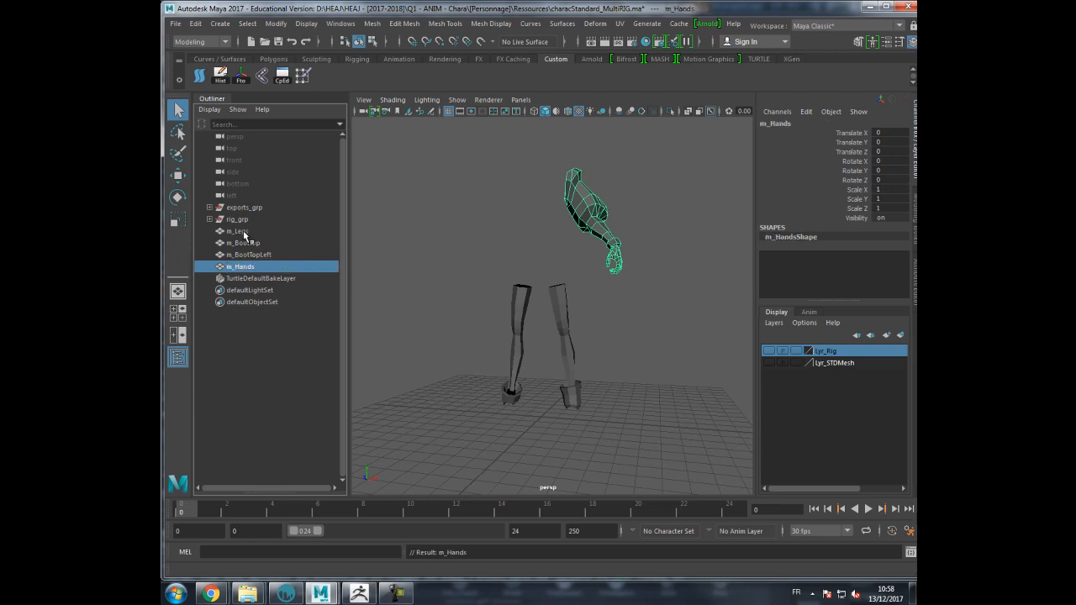
- Select the renamed legs and both boot-top meshes in turn to check which part each name covers
click(248, 231)
click(250, 243)
click(257, 254)
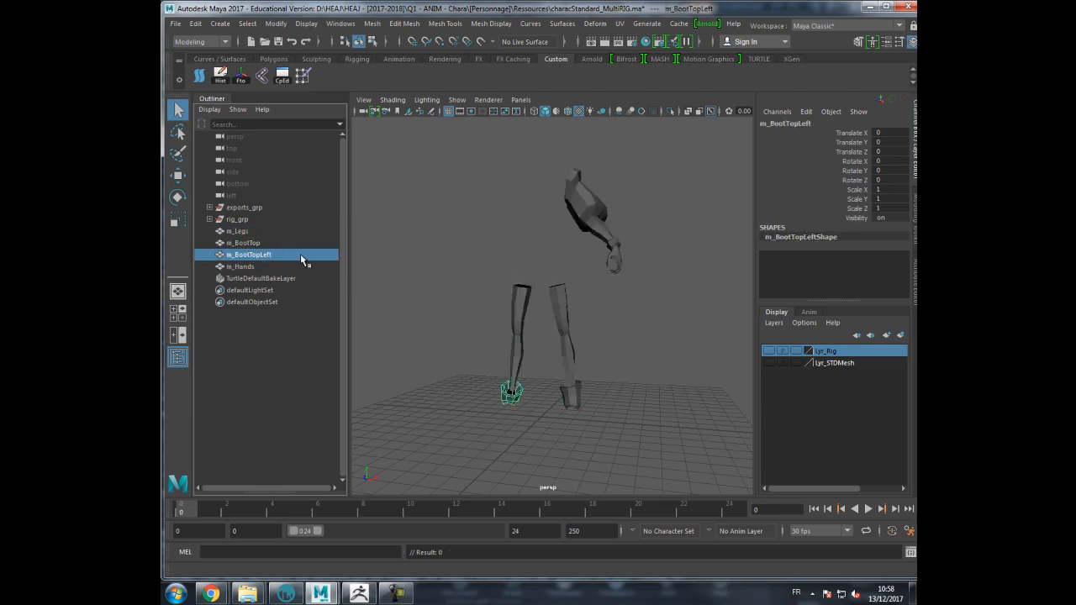
- Select the four body-part meshes and add the Unlock Normals and Soften Edge commands to the Custom shelf
alt+drag(567, 247, 516, 243)
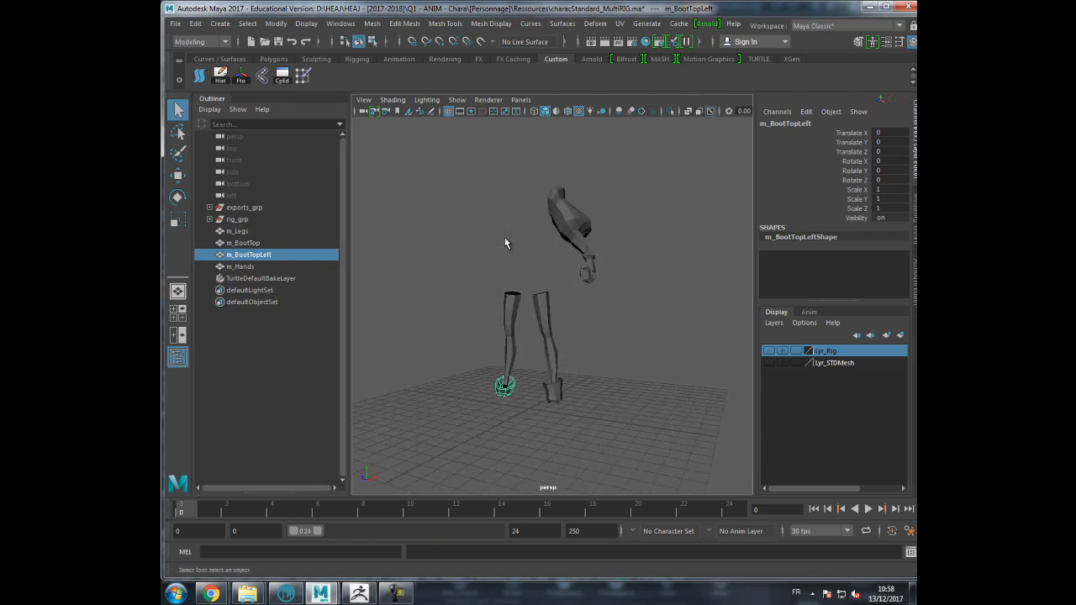
drag(444, 152, 684, 446)
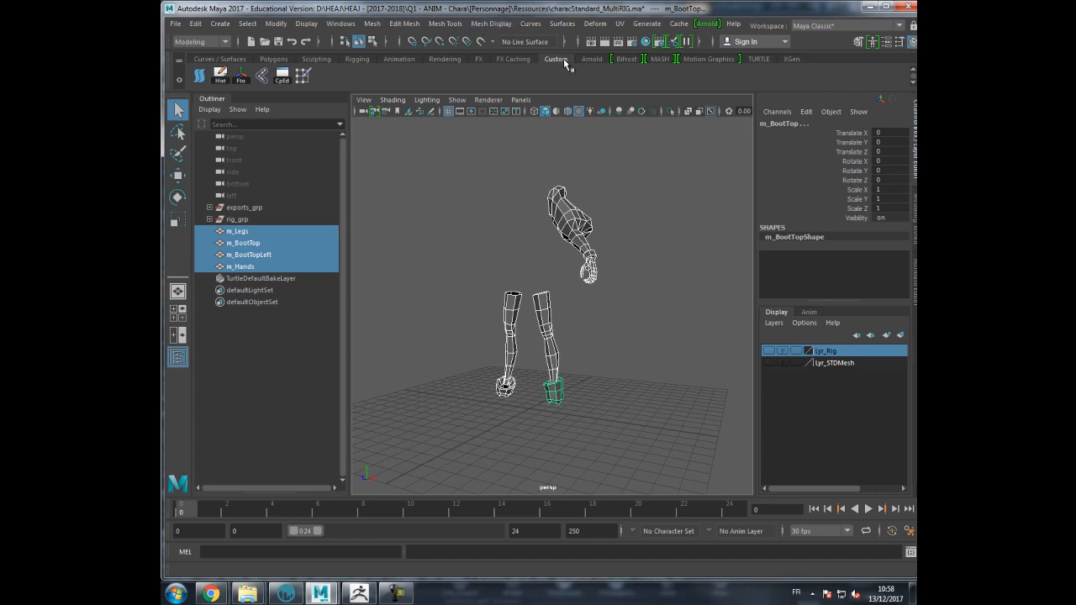
click(479, 25)
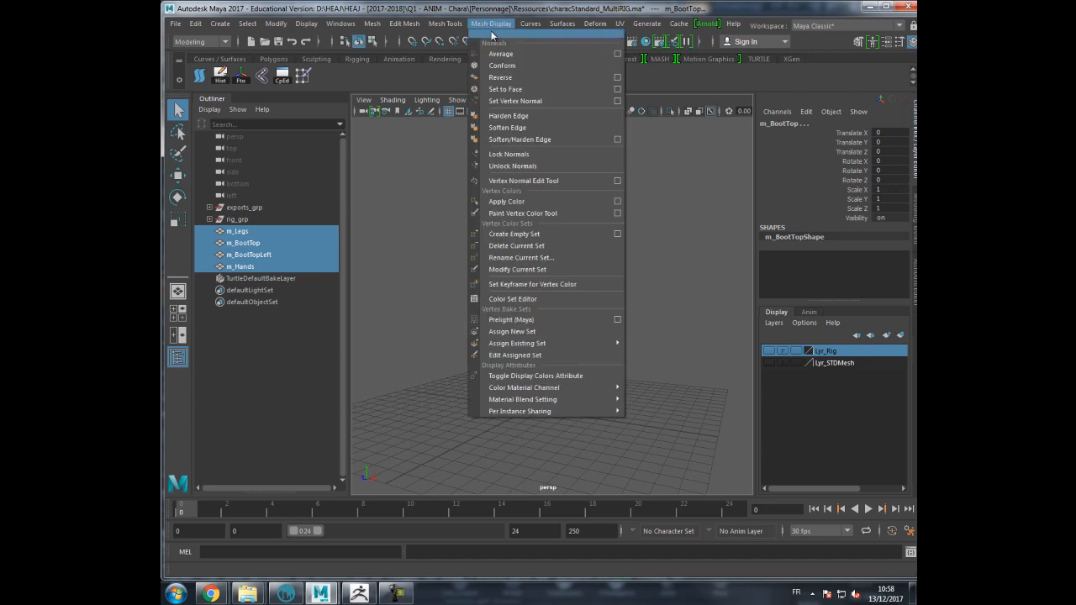
click(497, 37)
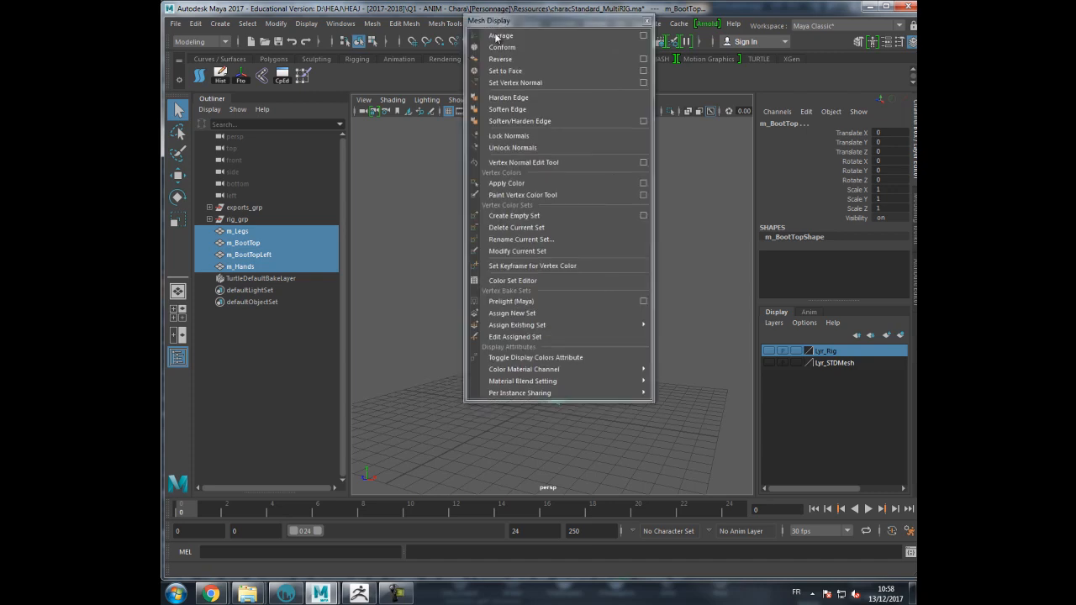
drag(506, 27, 688, 56)
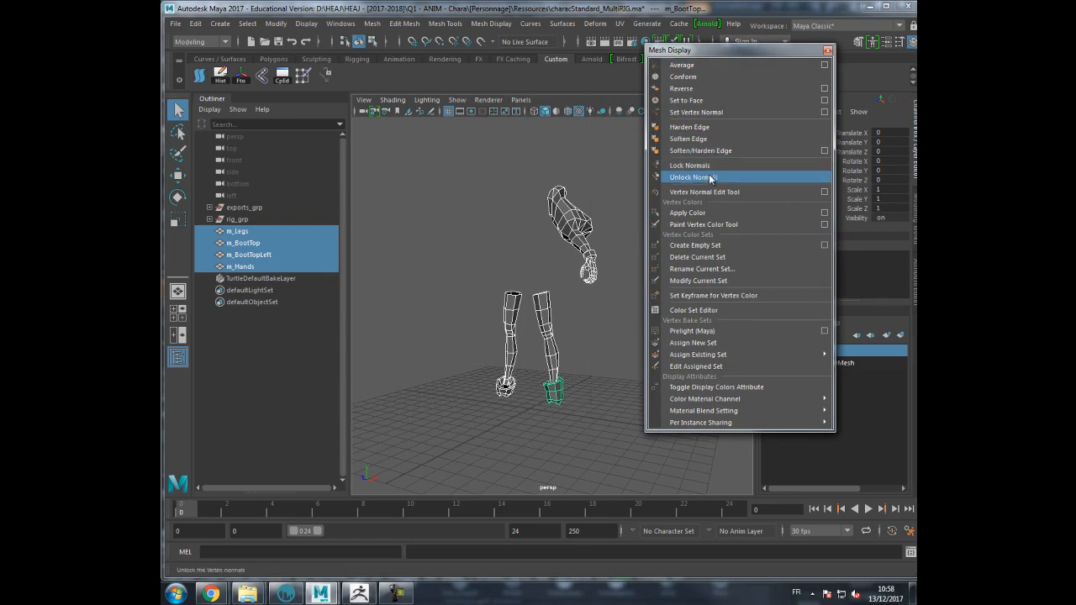
ctrl+shift+click(696, 140)
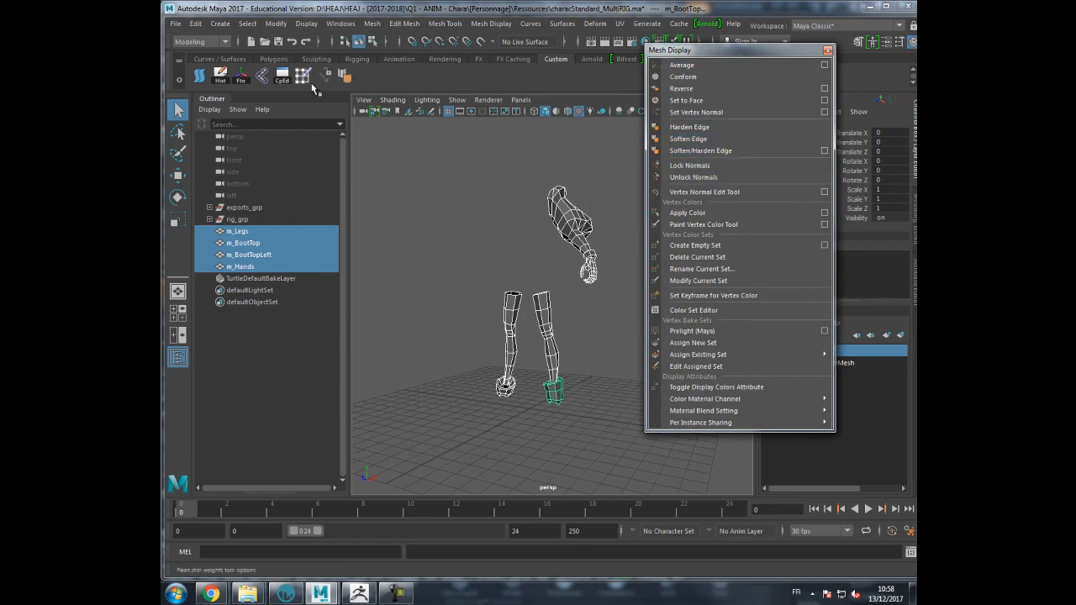
click(828, 50)
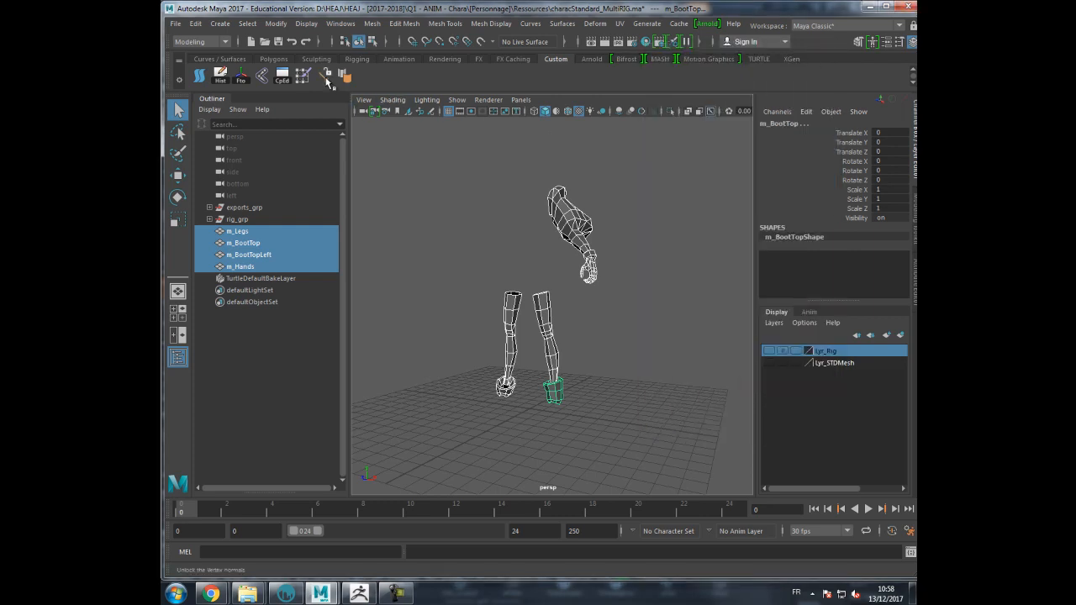
- Soften the edges of the four selected meshes, return to object selection and delete their construction history
click(345, 76)
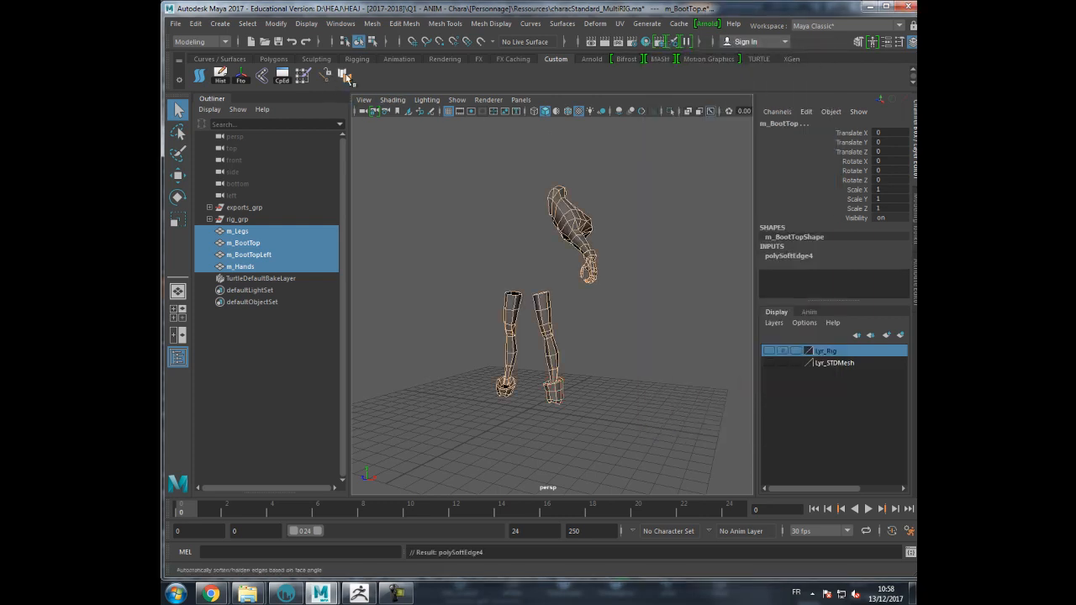
key(F8)
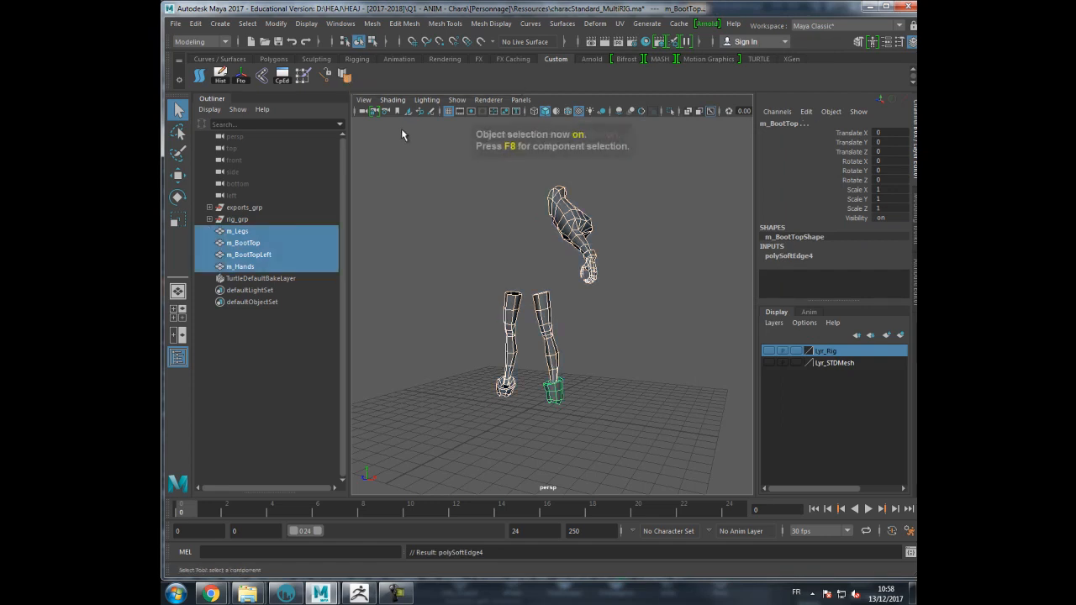
click(220, 78)
click(506, 218)
alt+drag(506, 218, 543, 328)
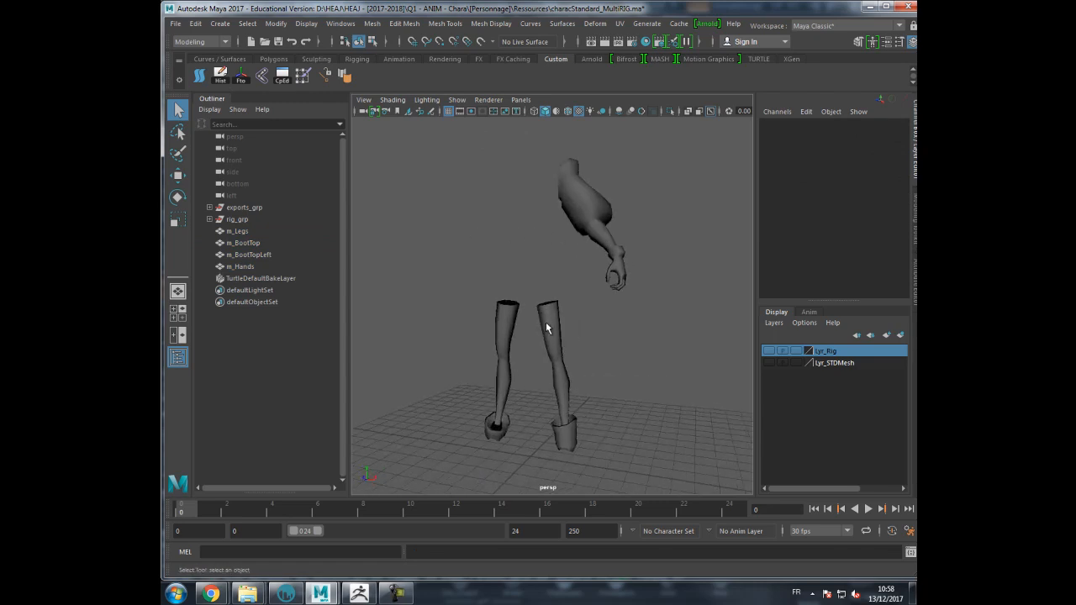
- Select the arm, legs and boot tops in turn and examine their softened shading from several angles
click(544, 328)
click(579, 238)
alt+right_drag(529, 239, 553, 241)
alt+drag(553, 241, 486, 250)
alt+right_drag(487, 250, 546, 236)
mouse_move(546, 235)
alt+mouse_down()
mouse_move(605, 246)
mouse_move(557, 228)
mouse_move(614, 230)
mouse_move(560, 233)
alt+mouse_up()
scroll(560, 233, down, 5)
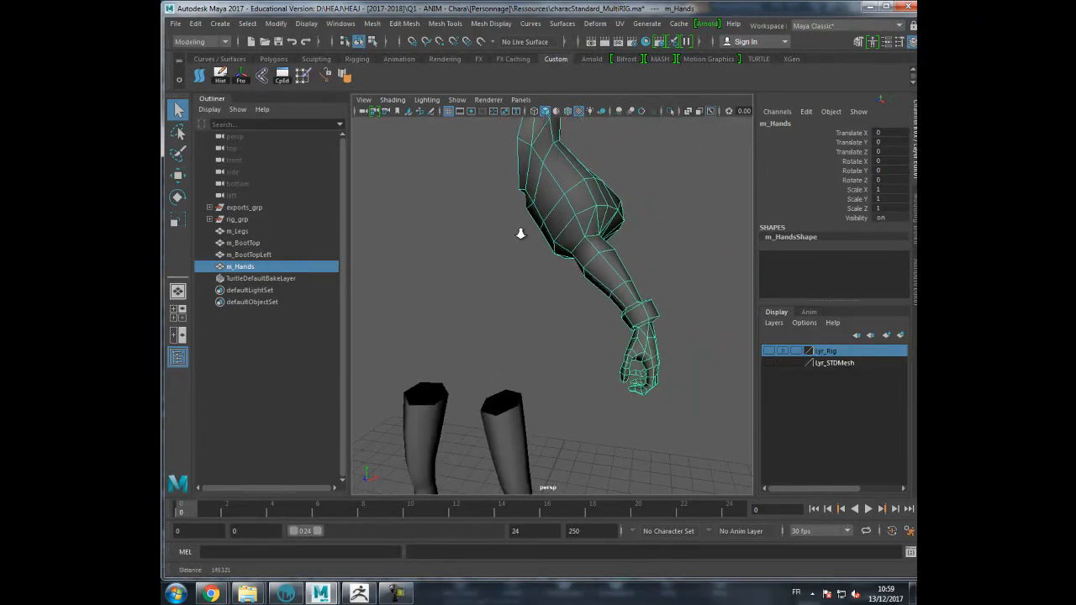
alt+drag(627, 226, 598, 213)
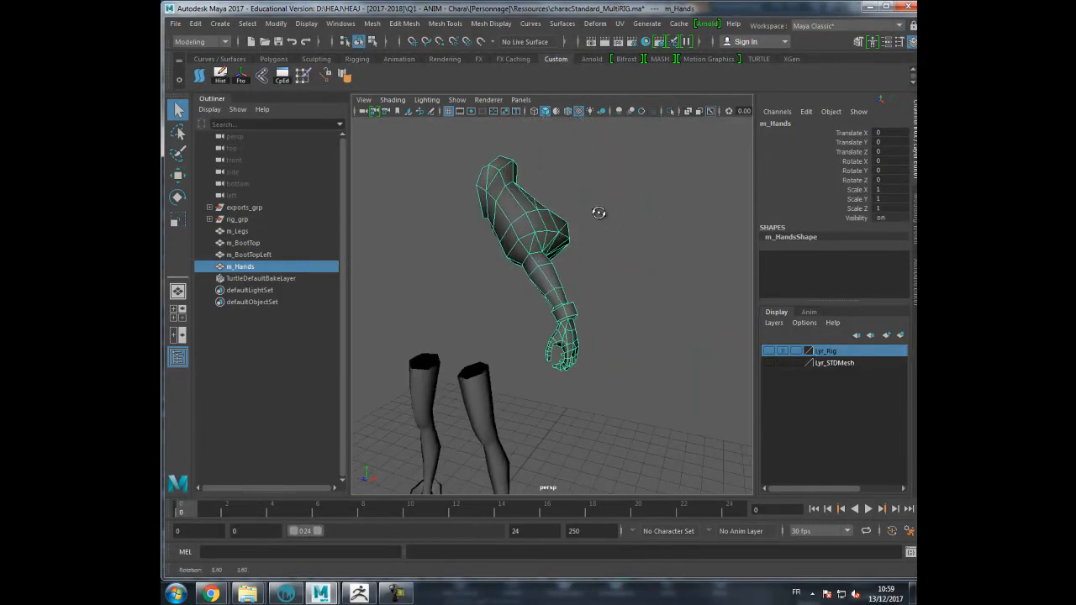
scroll(440, 243, down, 3)
click(509, 342)
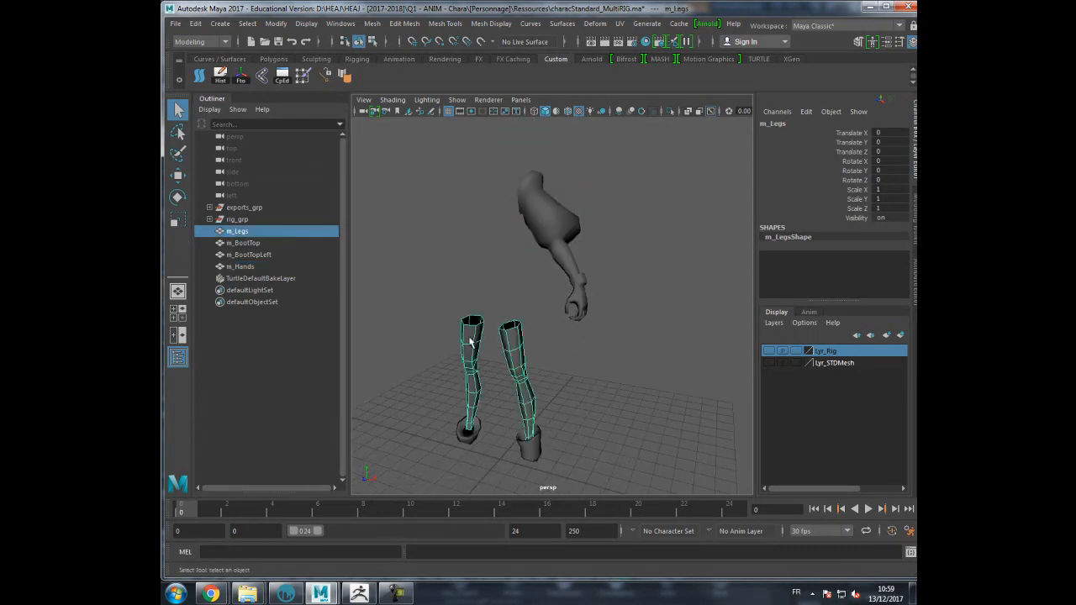
click(536, 442)
alt+drag(536, 442, 512, 422)
click(503, 440)
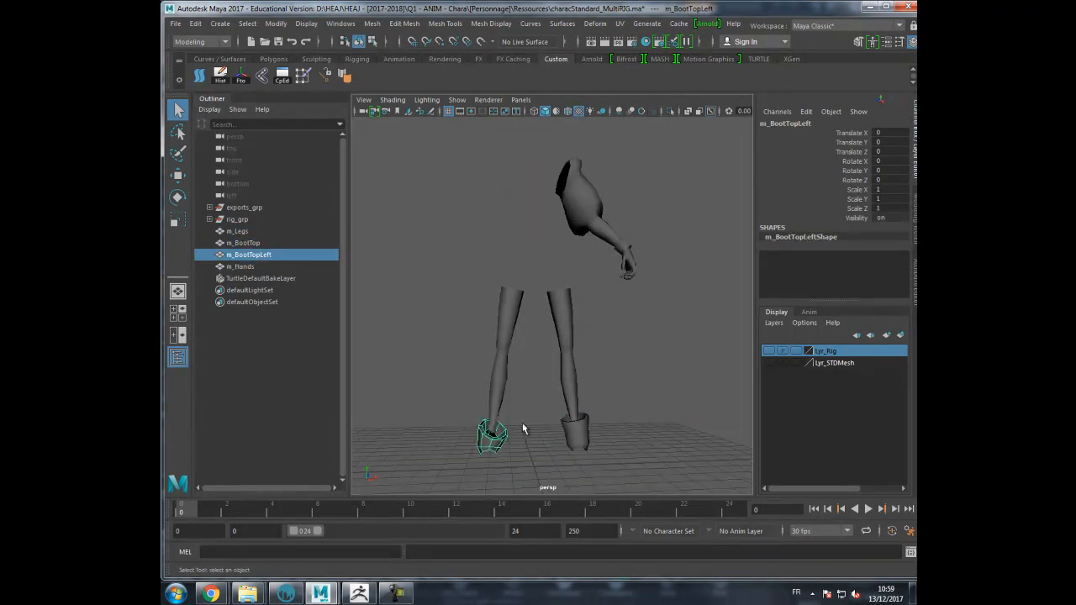
click(595, 218)
scroll(619, 182, down, 3)
- Select all four meshes, examine their combined UV layout in the UV Editor, and close the editor
drag(627, 171, 466, 445)
click(620, 24)
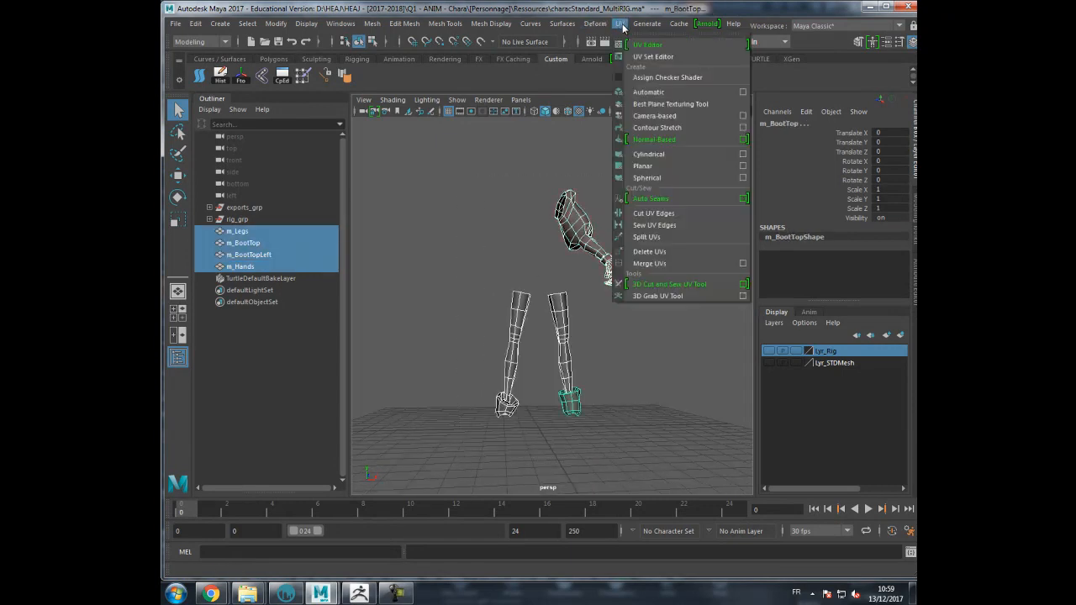
click(648, 45)
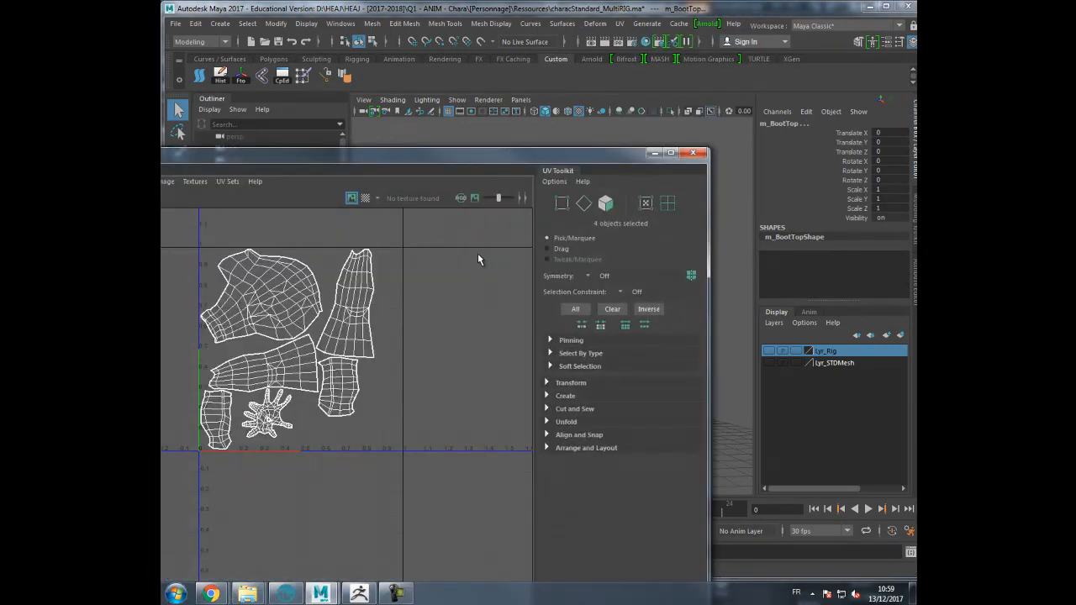
alt+middle_drag(379, 294, 401, 302)
alt+right_drag(392, 287, 440, 279)
alt+middle_drag(440, 267, 440, 285)
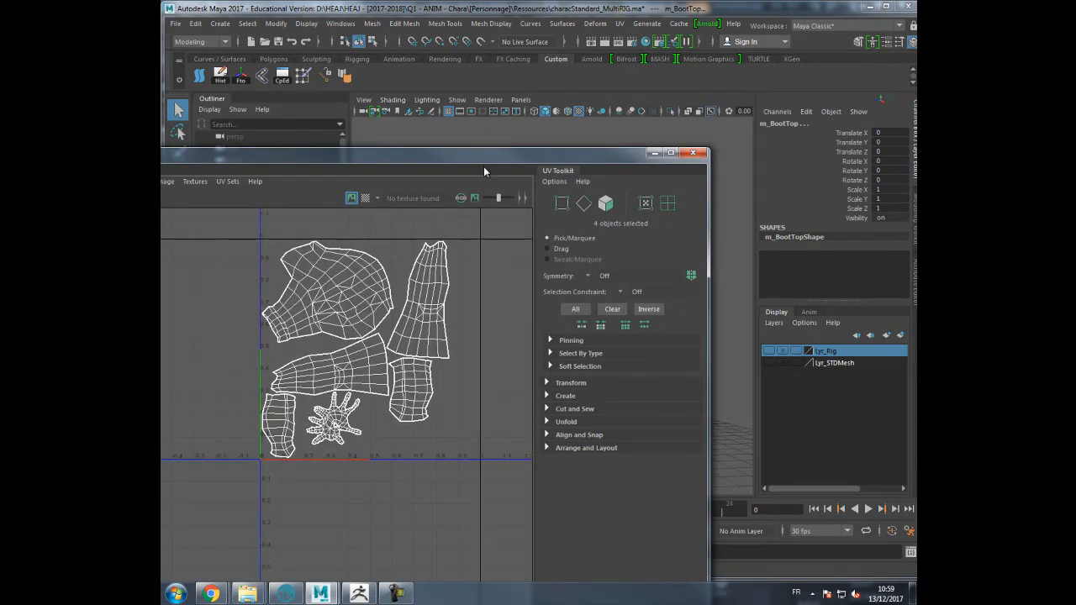
drag(484, 165, 511, 431)
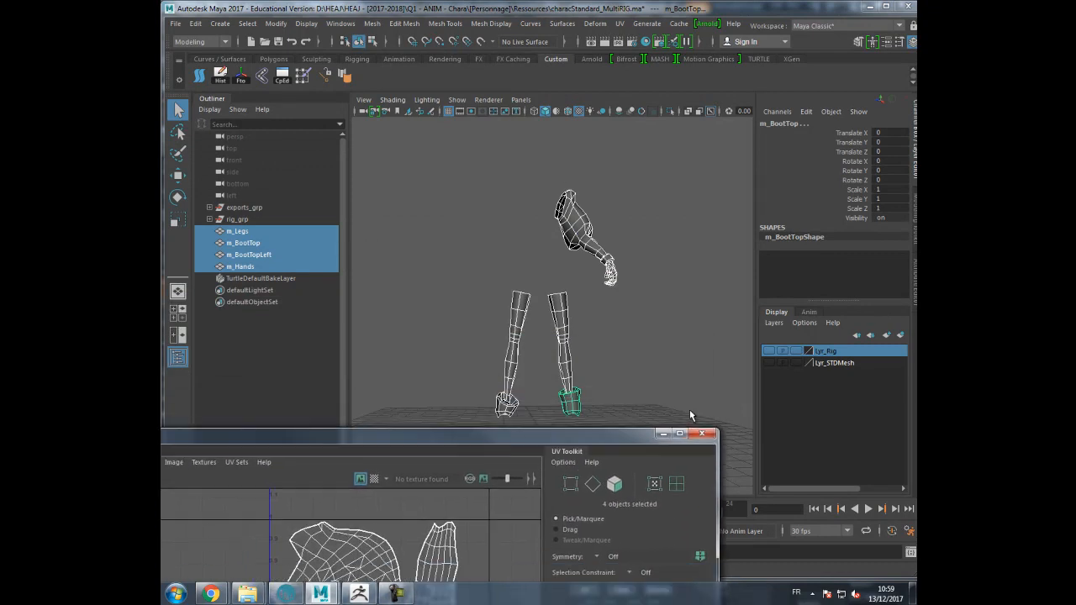
click(702, 433)
alt+drag(632, 302, 608, 306)
alt+drag(559, 230, 569, 223)
alt+middle_drag(536, 211, 536, 245)
alt+right_drag(535, 245, 557, 212)
alt+middle_drag(576, 244, 563, 248)
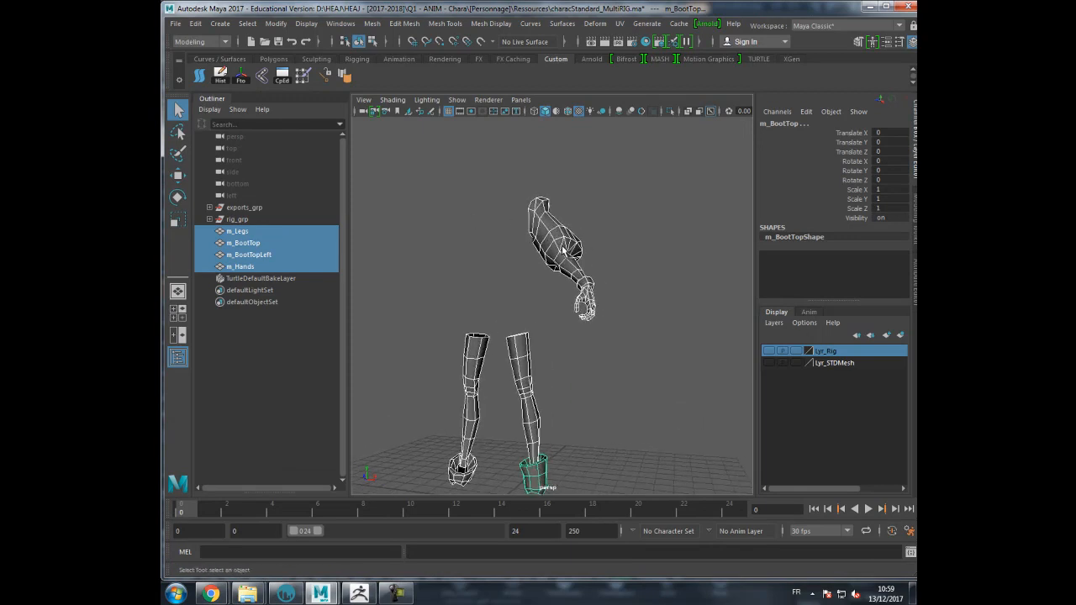
alt+drag(562, 249, 532, 227)
key(f)
alt+drag(575, 261, 566, 289)
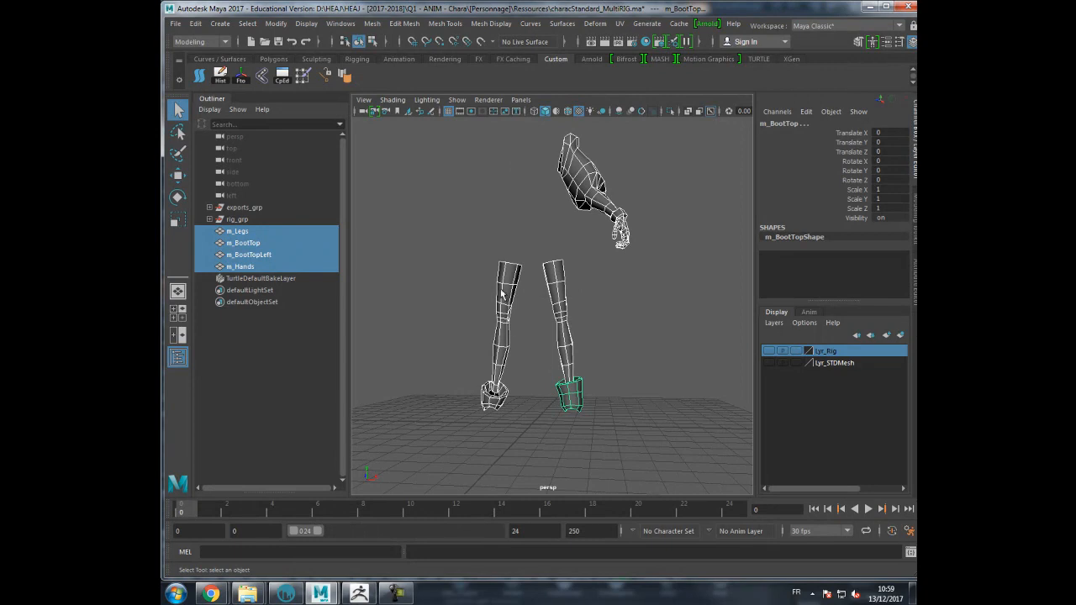
alt+drag(575, 268, 561, 317)
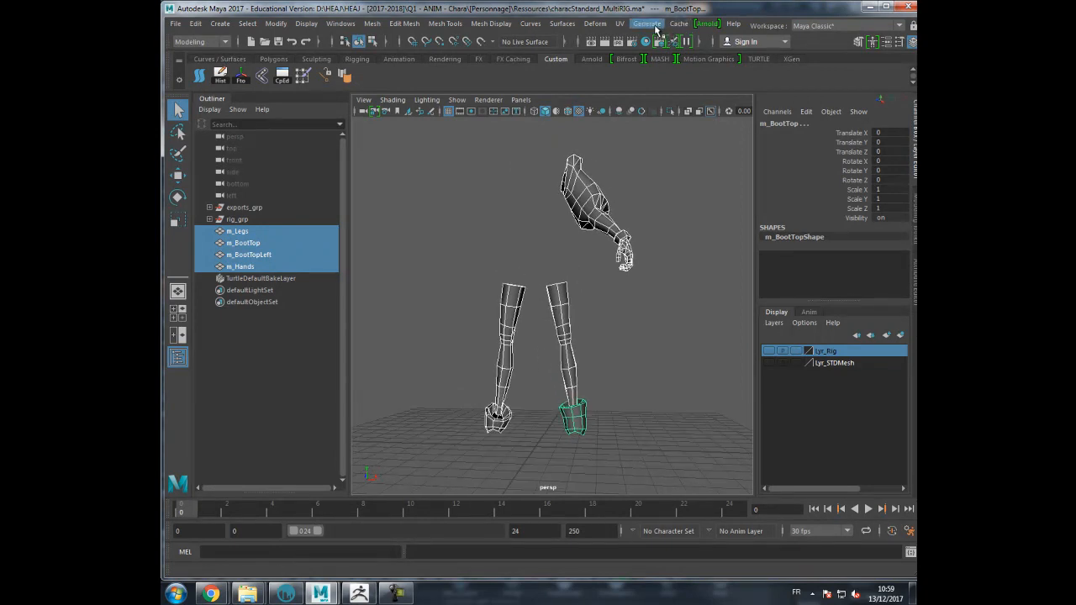
- Reopen the UV Editor in UV selection mode and pick the leg, arm and hand shells in turn to check what each covers
click(620, 24)
click(653, 56)
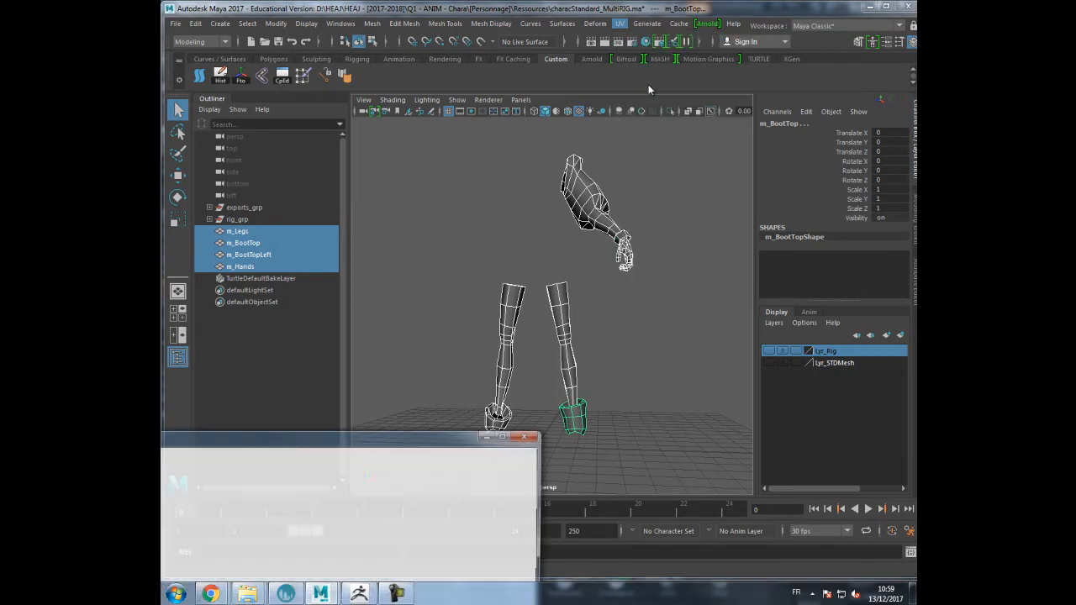
drag(446, 447, 431, 209)
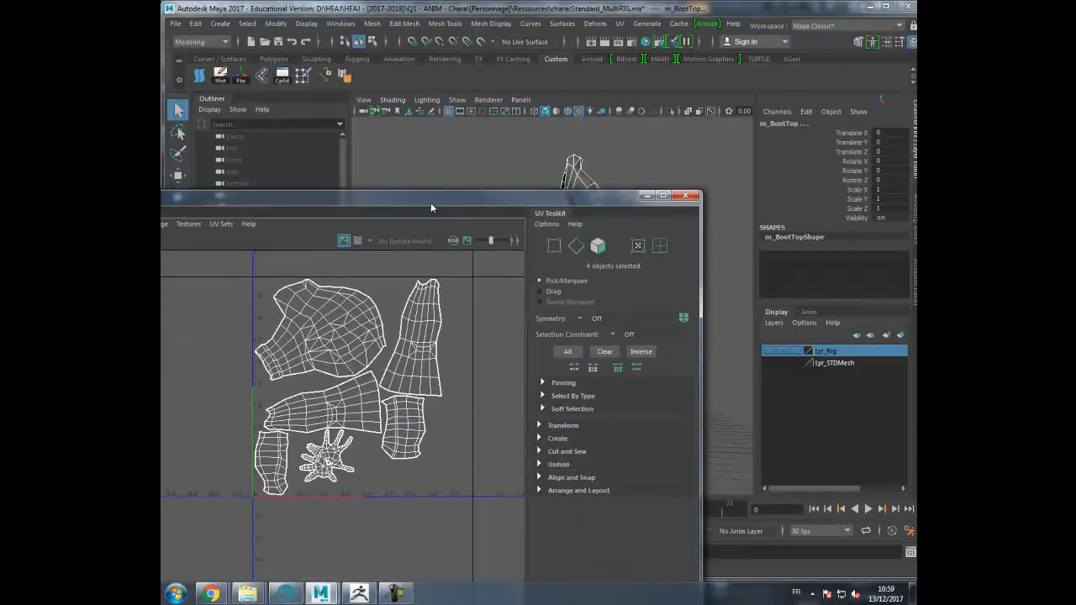
right_drag(421, 316, 463, 315)
double_click(428, 321)
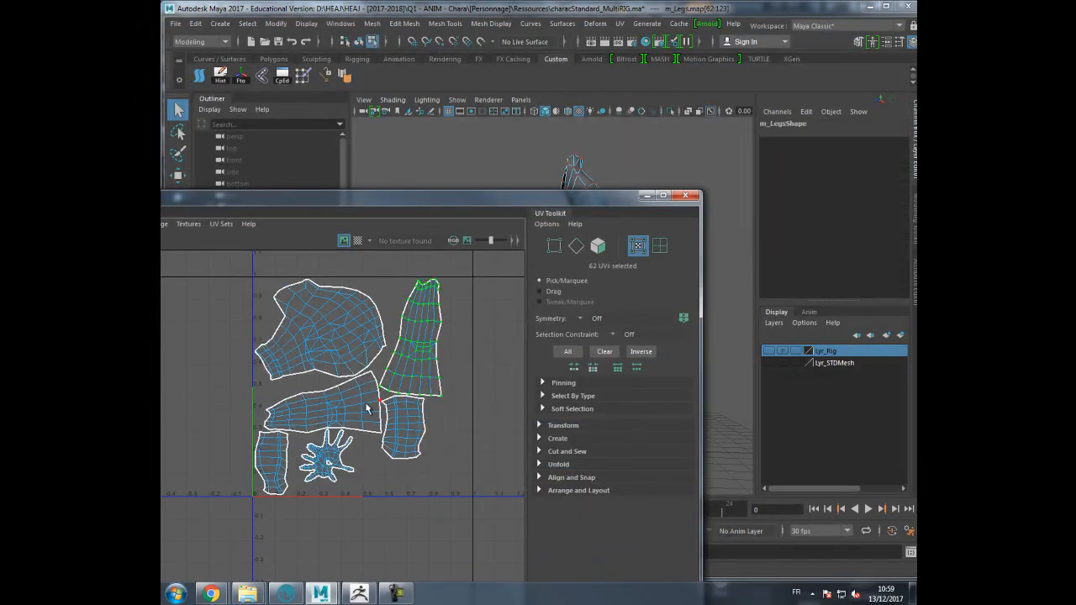
double_click(339, 410)
double_click(334, 332)
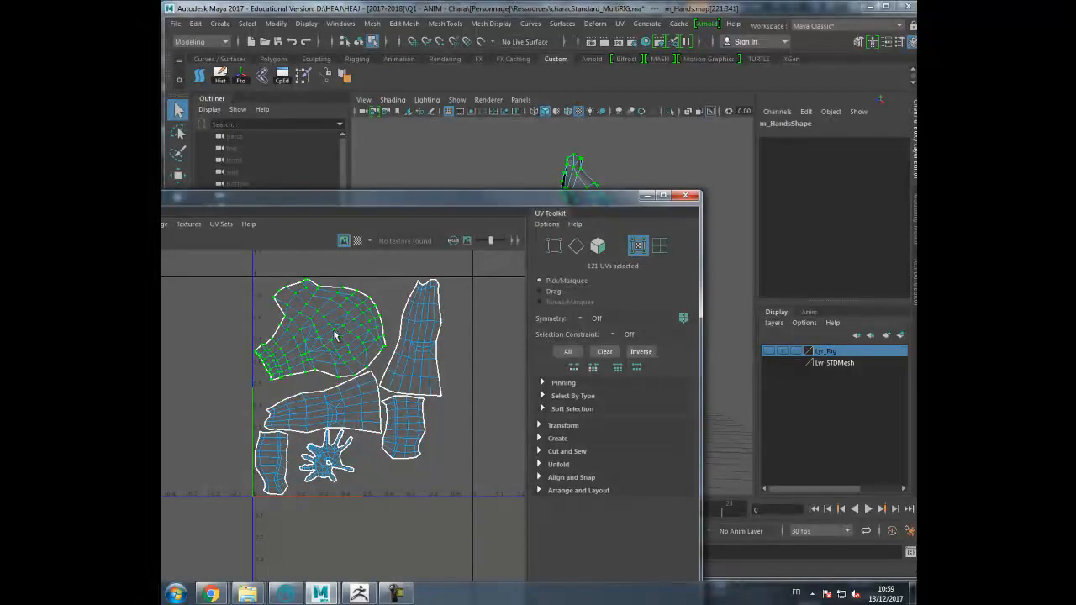
mouse_move(527, 216)
mouse_down()
mouse_move(526, 343)
mouse_move(495, 313)
mouse_move(519, 222)
mouse_up()
double_click(373, 477)
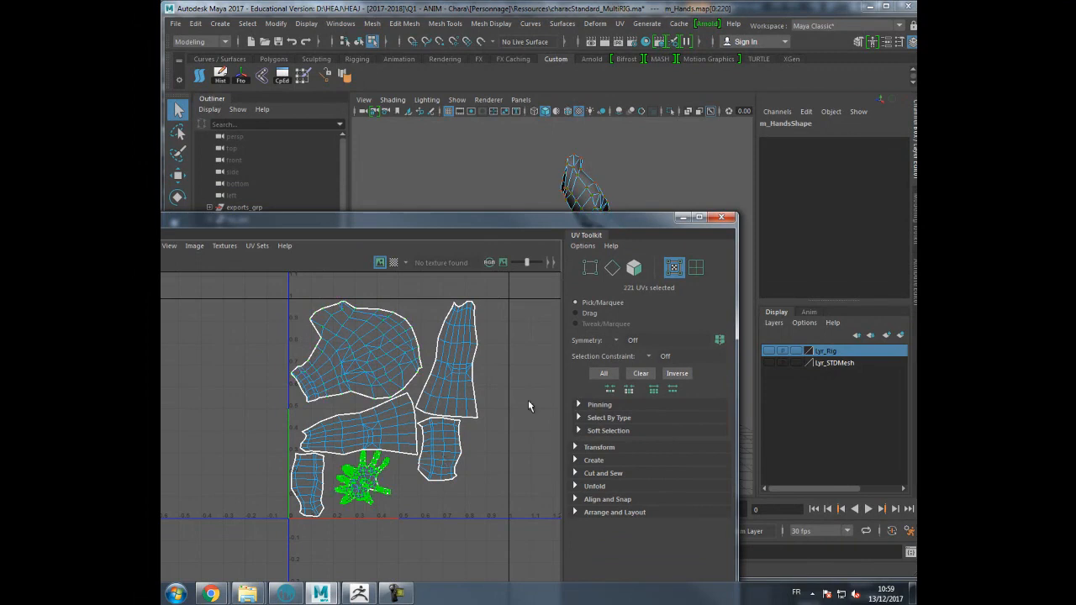
- Close the UV Editor and examine the selected hand UVs on the model
click(723, 217)
alt+right_drag(625, 340, 613, 299)
alt+middle_drag(613, 299, 611, 311)
alt+right_drag(611, 310, 687, 312)
alt+drag(687, 312, 666, 318)
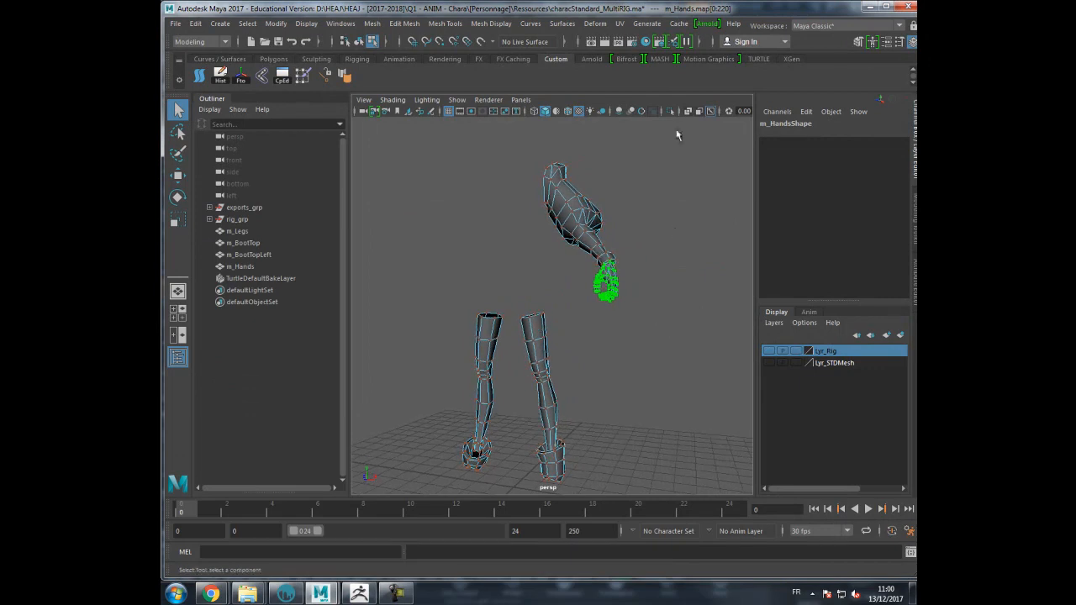
- Reopen the UV Editor, select the m_BootTop shell, and reposition and narrow the editor window to fit on screen
click(620, 23)
click(646, 51)
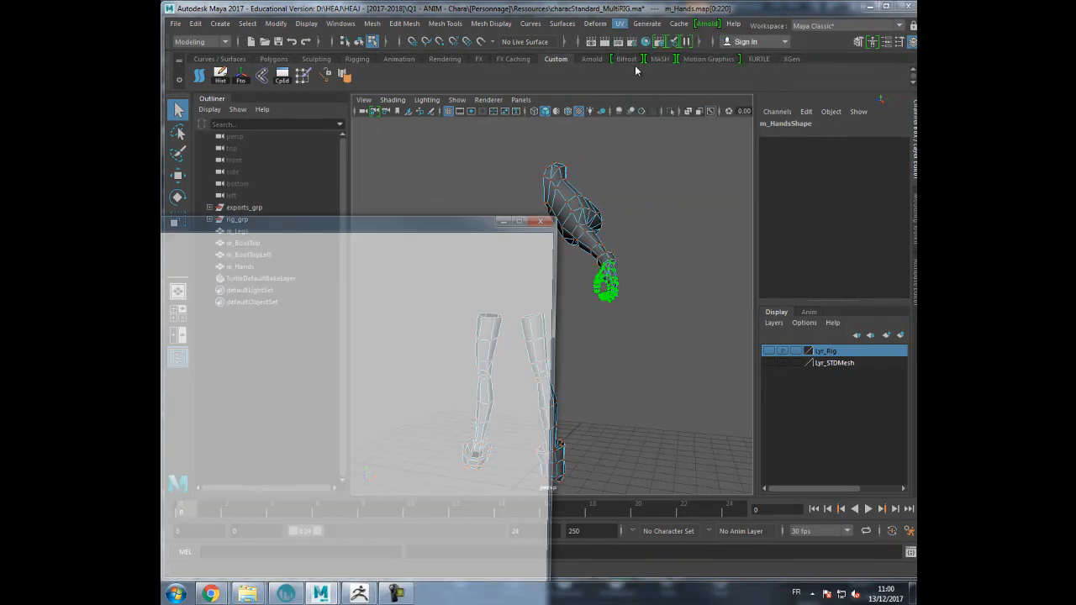
alt+middle_drag(459, 357, 434, 368)
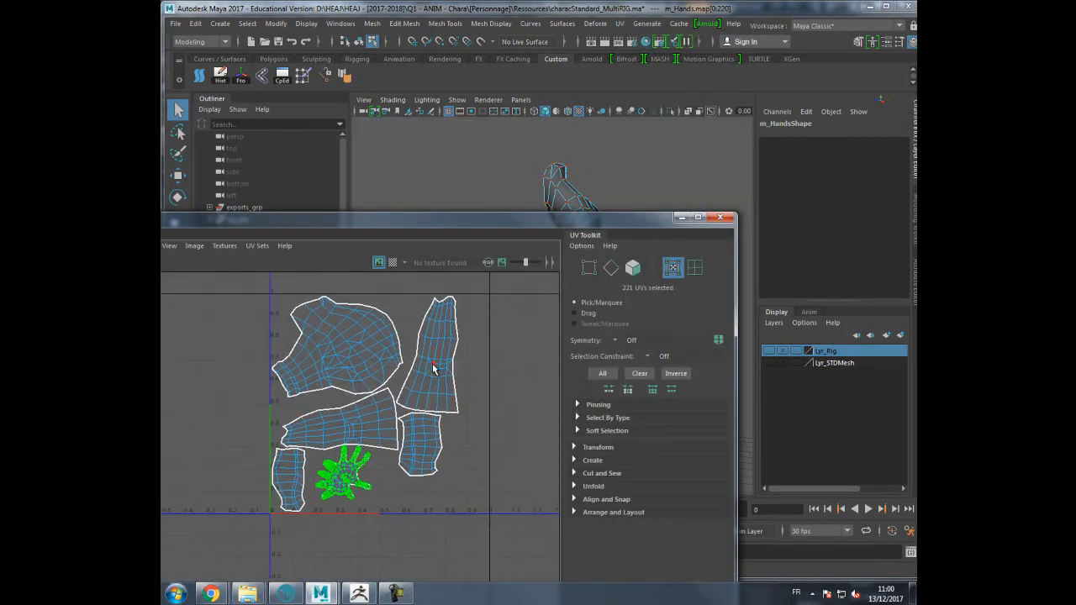
click(428, 443)
drag(382, 222, 543, 94)
alt+middle_drag(359, 211, 397, 211)
scroll(398, 211, down, 1)
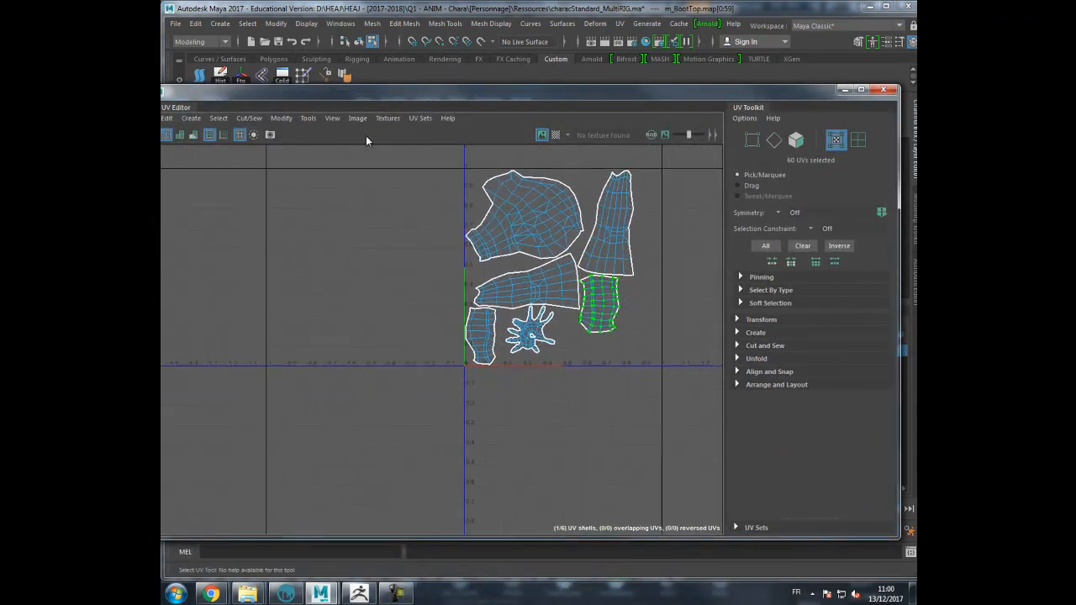
drag(365, 91, 414, 86)
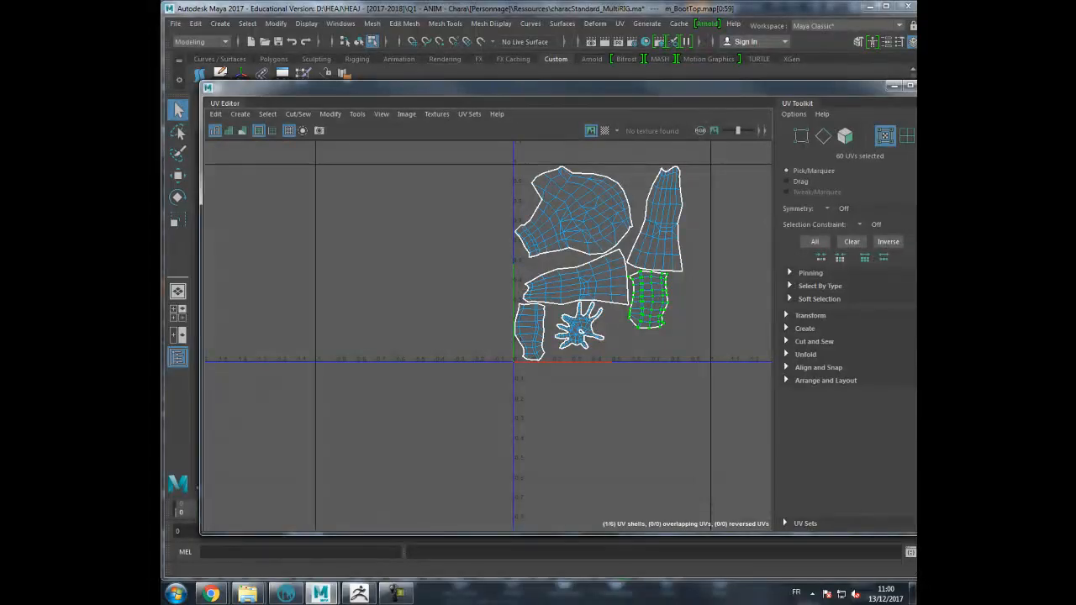
drag(949, 190, 783, 190)
alt+middle_drag(564, 228, 532, 228)
scroll(532, 228, up, 2)
- Move the m_BootTop UV shell to the lower-right corner of the UV tile and the hand shell just beside it
click(177, 175)
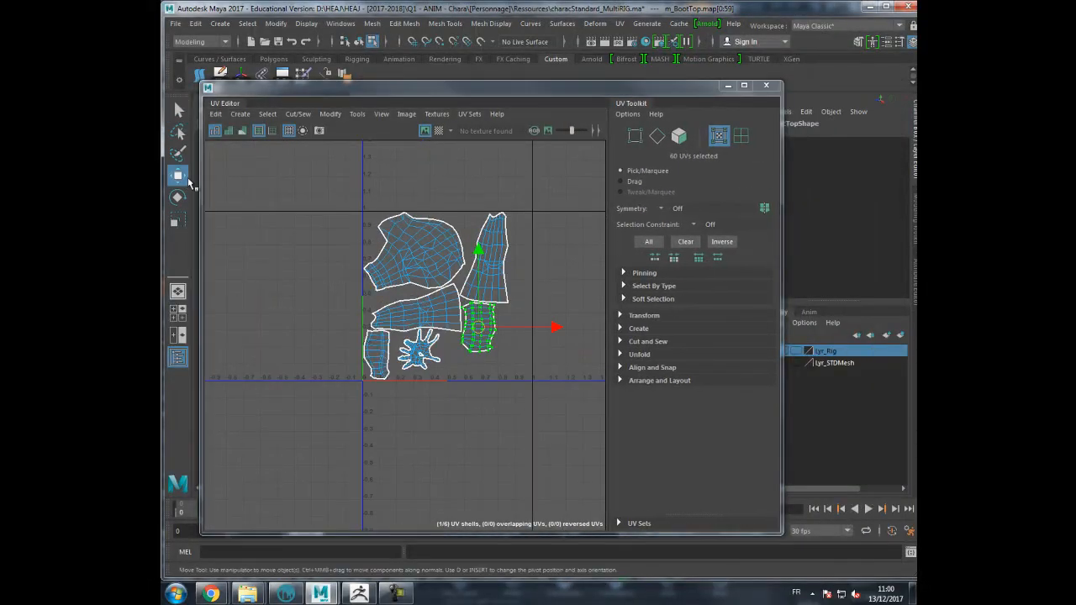
alt+middle_drag(386, 250, 354, 247)
drag(449, 330, 482, 350)
click(393, 350)
drag(392, 350, 443, 354)
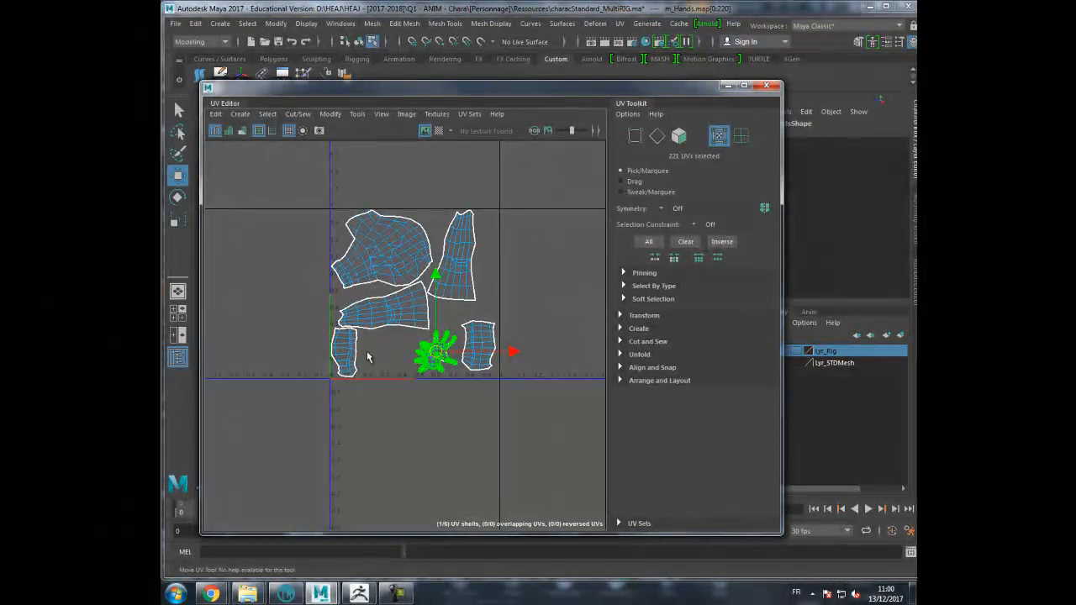
- Rotate the m_BootTopLeft UV shell about 90° so it lies horizontally
click(346, 351)
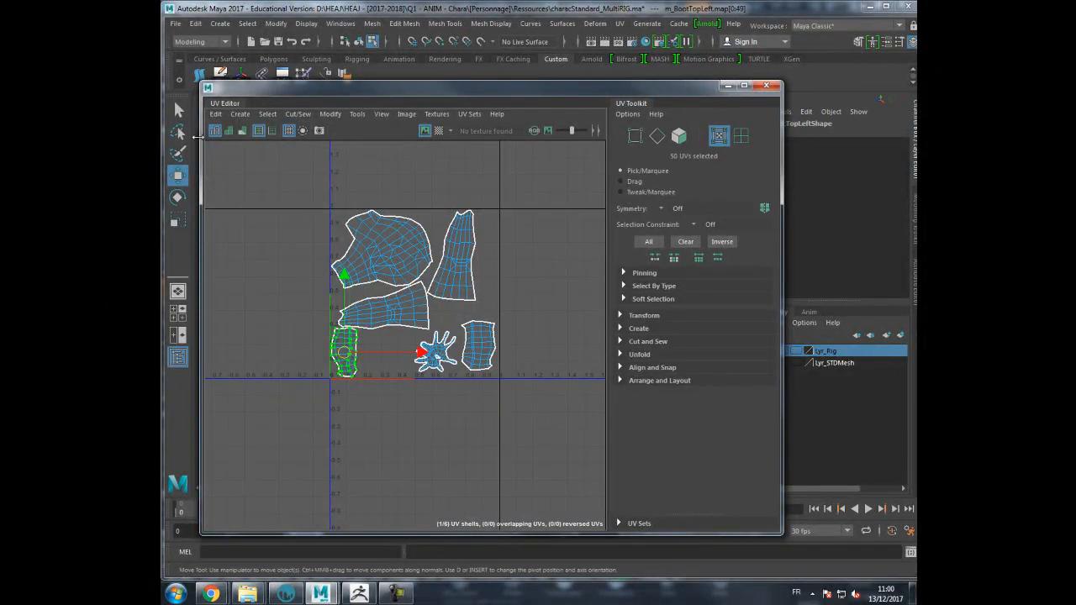
click(178, 197)
drag(362, 286, 178, 262)
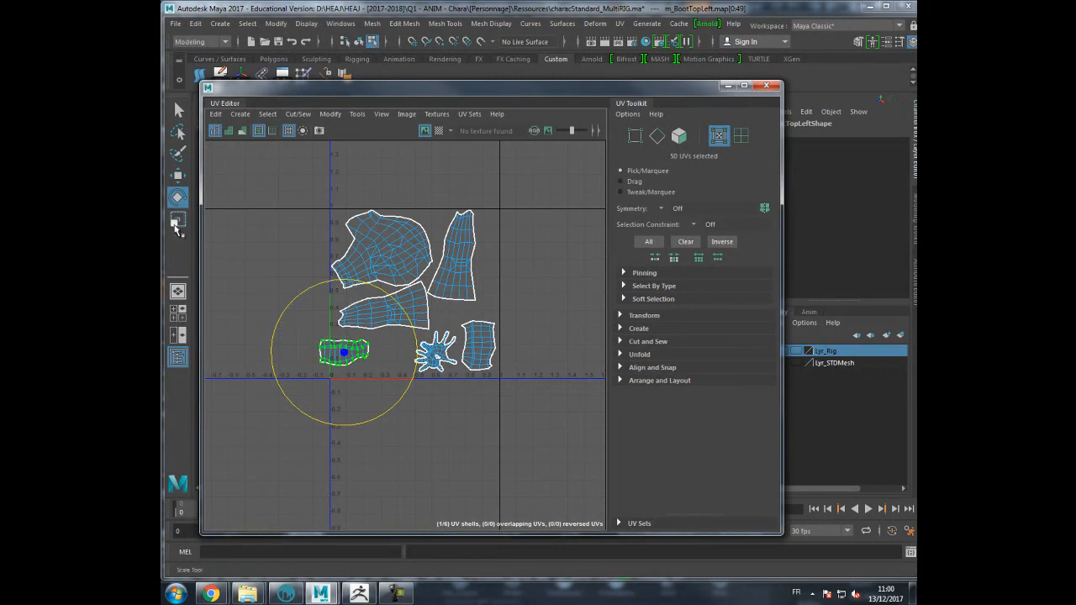
- Move the m_BootTopLeft UV shell beside the hand shell, then stand the right-hand m_Legs shell upright above the m_BootTop shell
key(w)
drag(344, 352, 379, 359)
click(463, 257)
click(184, 197)
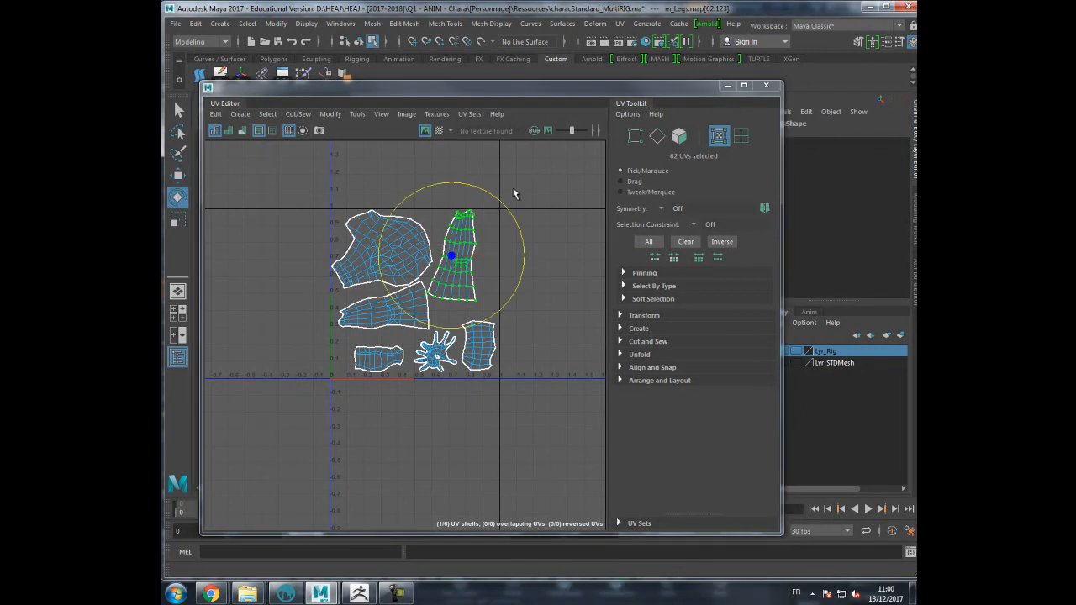
drag(498, 200, 484, 196)
key(w)
drag(461, 263, 468, 270)
- Rotate the other m_Legs UV shell about 180° and move it down to sit just above the m_BootTopLeft shell
click(419, 306)
click(177, 176)
click(179, 199)
mouse_move(448, 265)
mouse_down()
mouse_move(452, 290)
mouse_move(298, 321)
mouse_move(328, 338)
mouse_up()
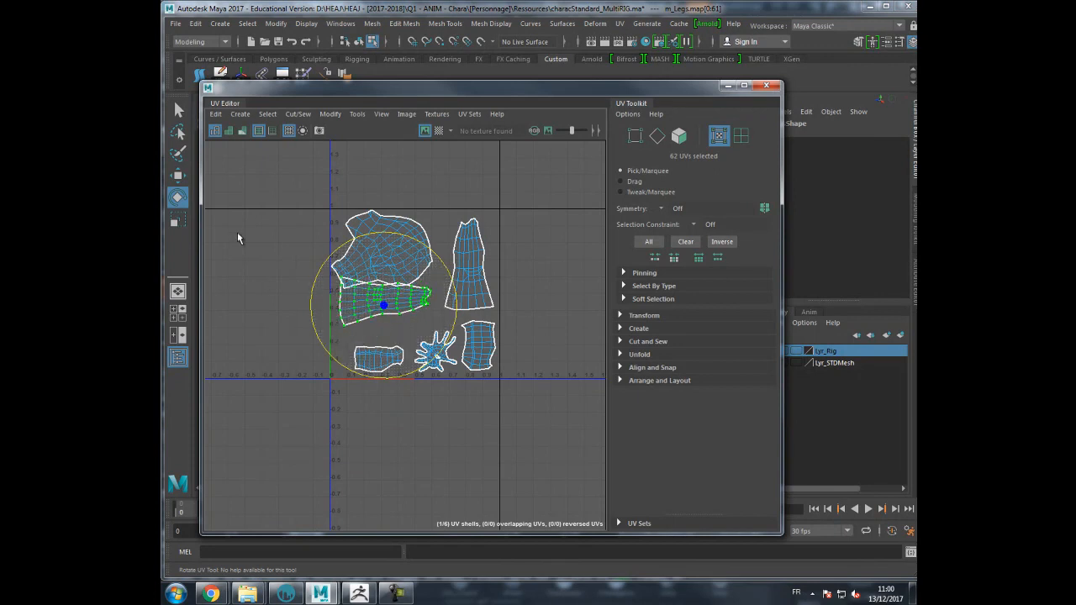
click(177, 176)
mouse_move(385, 310)
mouse_down()
mouse_move(385, 277)
mouse_move(382, 324)
mouse_up()
- Move the large arm UV shell slightly inward from the tile's upper-left edges and close the UV Editor
click(400, 253)
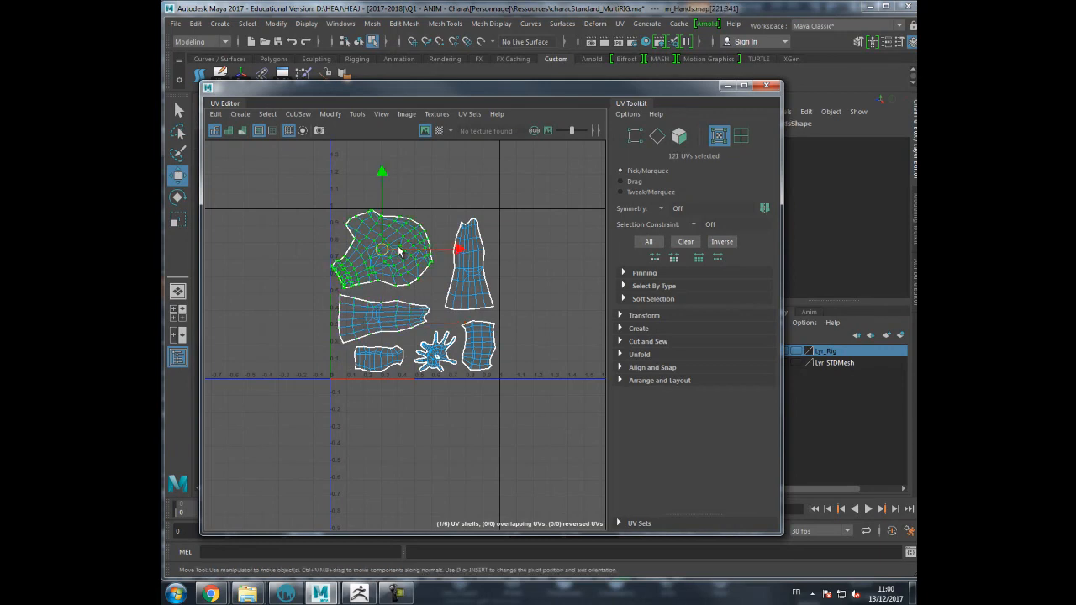
drag(380, 248, 397, 256)
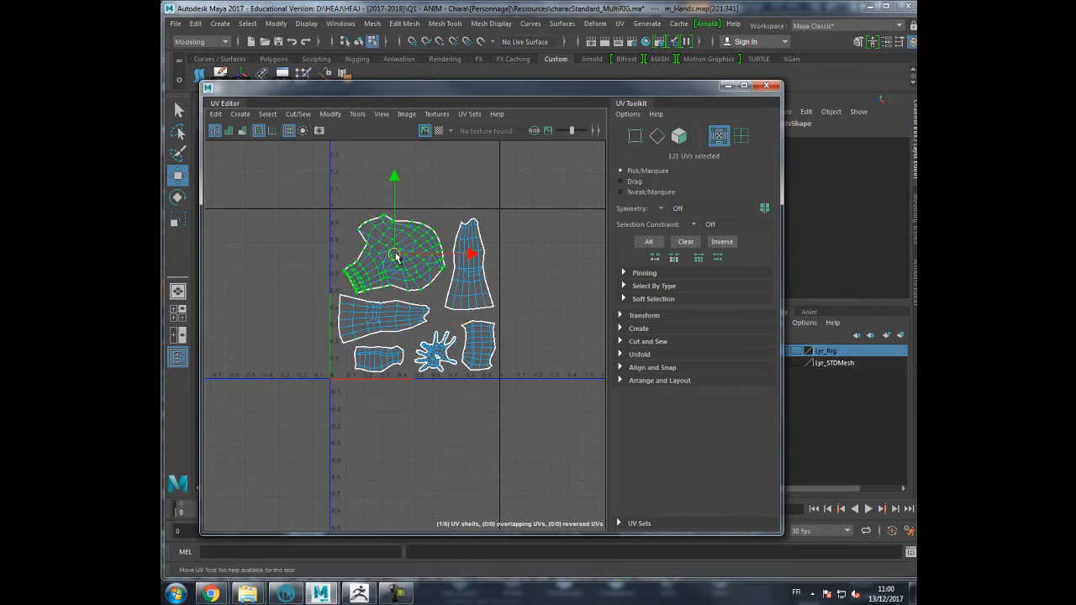
click(767, 87)
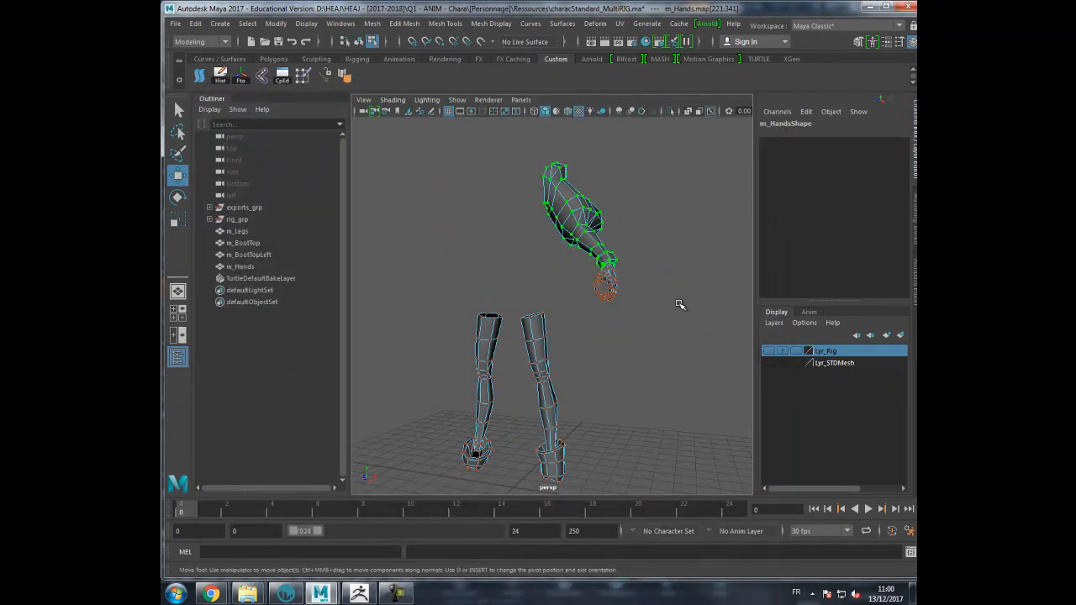
- Return to object selection and select the m_Hands mesh, framed closely on the hand
alt+middle_drag(665, 295, 589, 298)
alt+right_drag(588, 299, 723, 319)
alt+drag(591, 284, 594, 280)
key(F8)
click(511, 272)
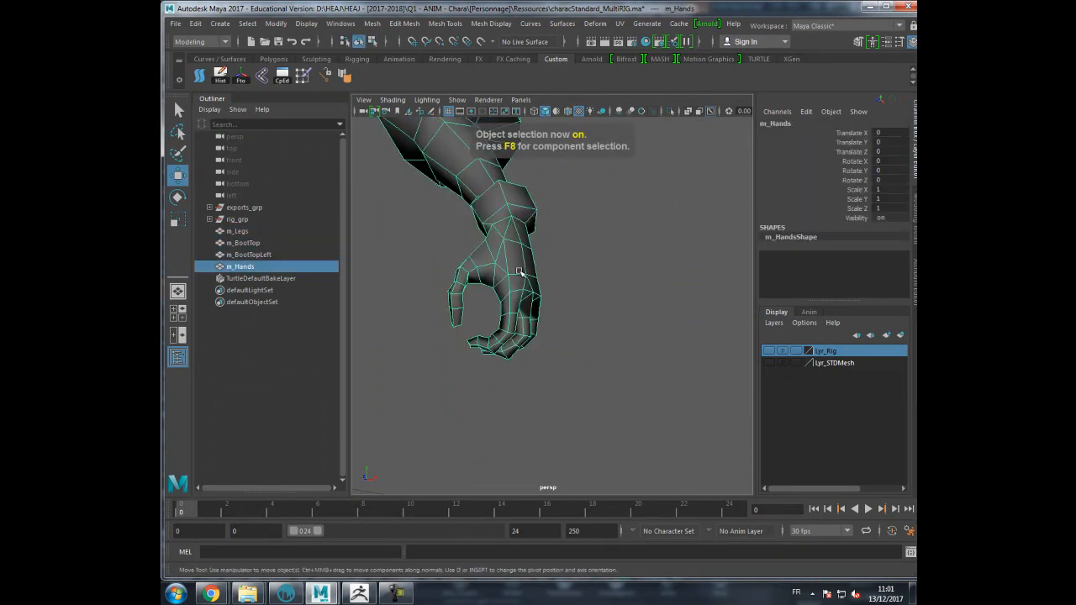
- Detach the polygon display options into a floating window and show the texture border edges on m_Hands
click(306, 23)
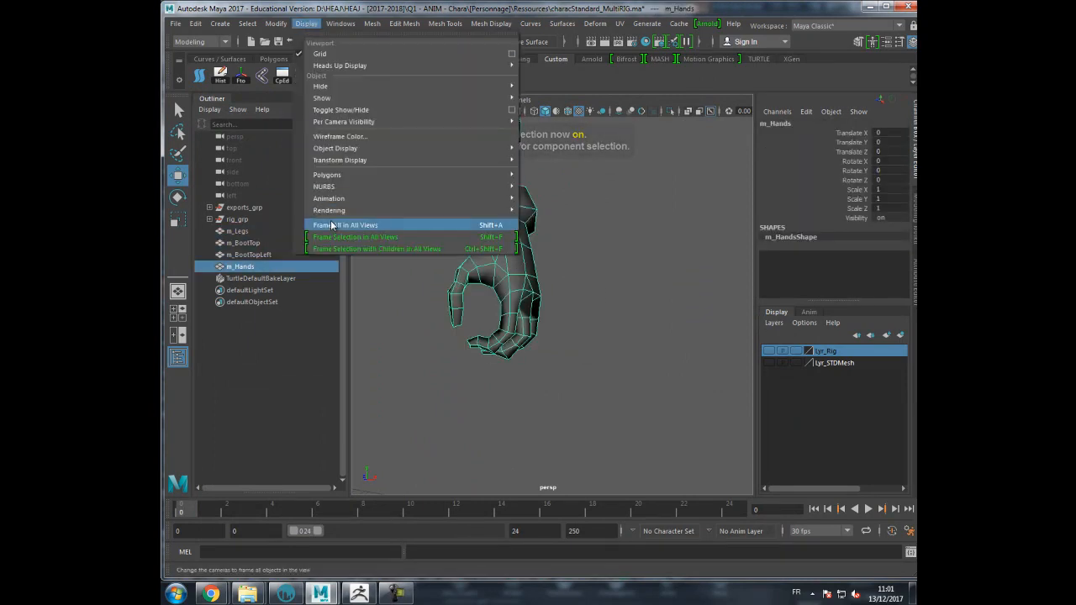
mouse_move(337, 177)
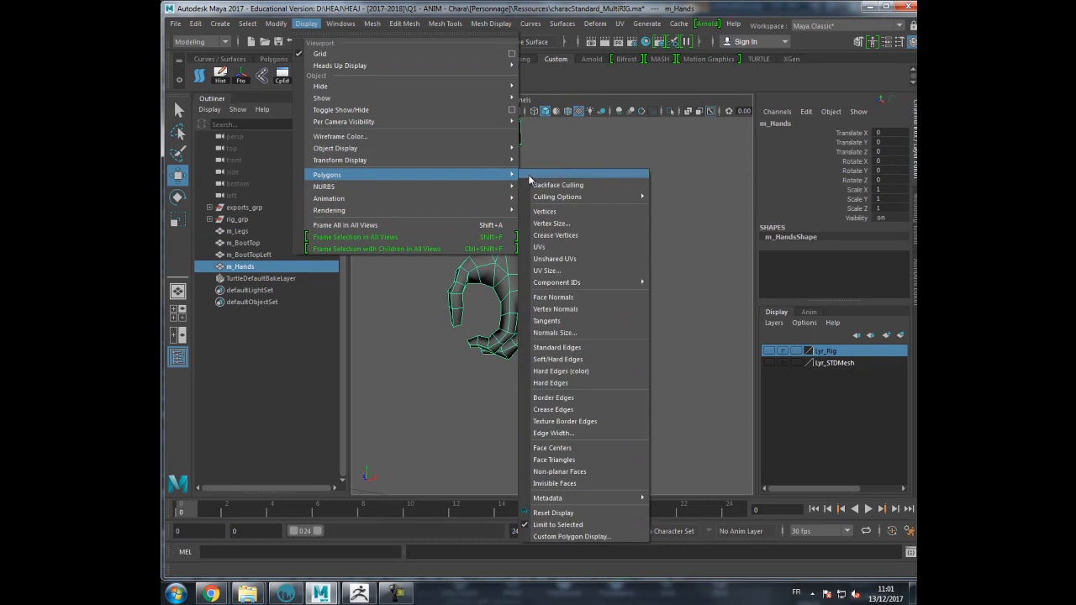
click(568, 174)
drag(568, 171, 229, 70)
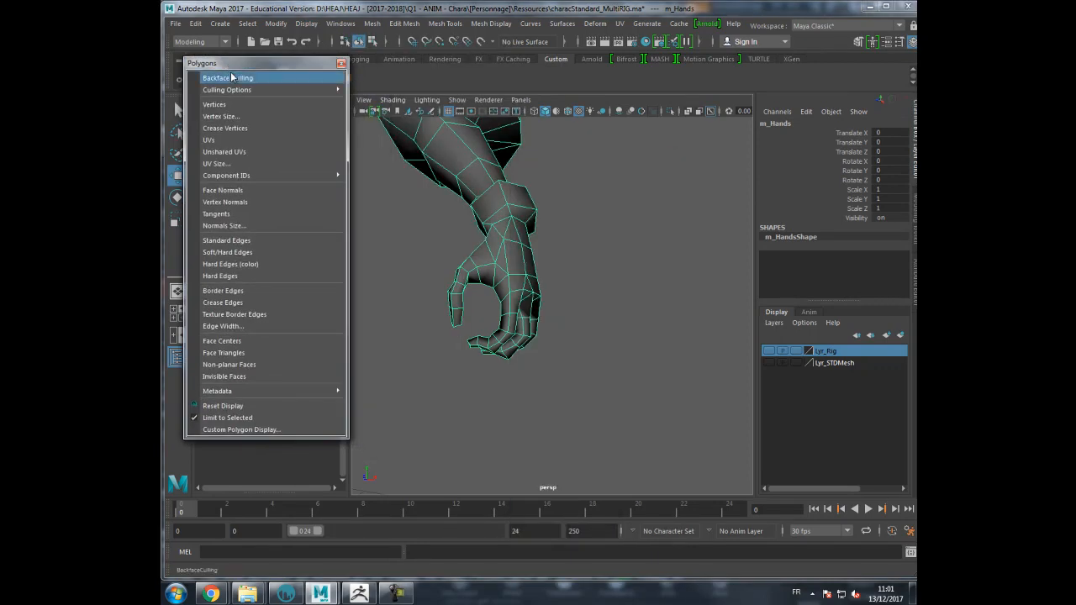
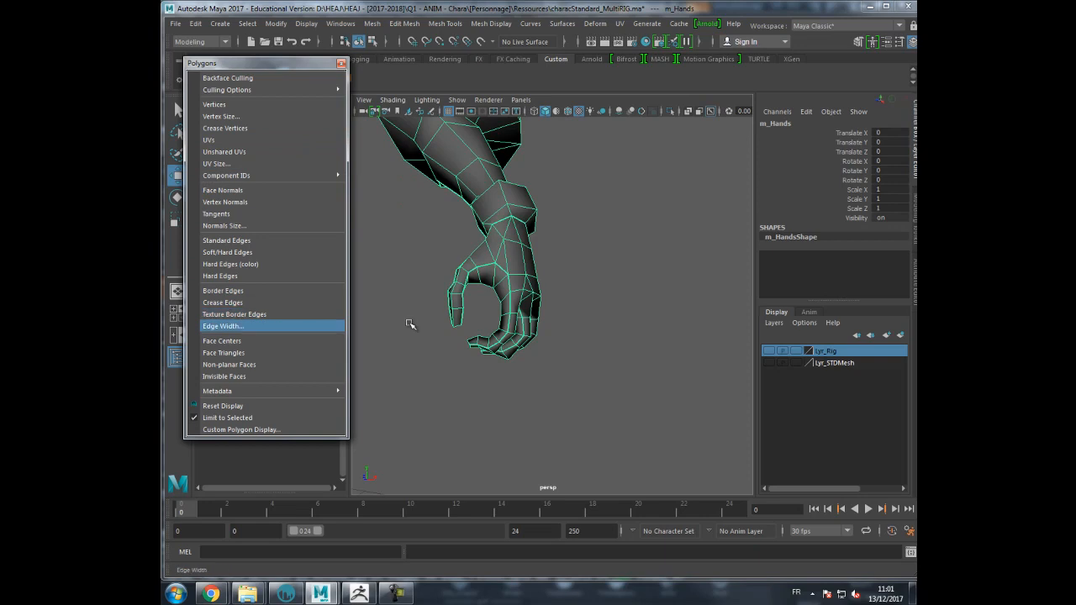
- Reopen the UV Editor on the hand shell and position its window so the wrist stays visible on the model
alt+drag(617, 258, 572, 269)
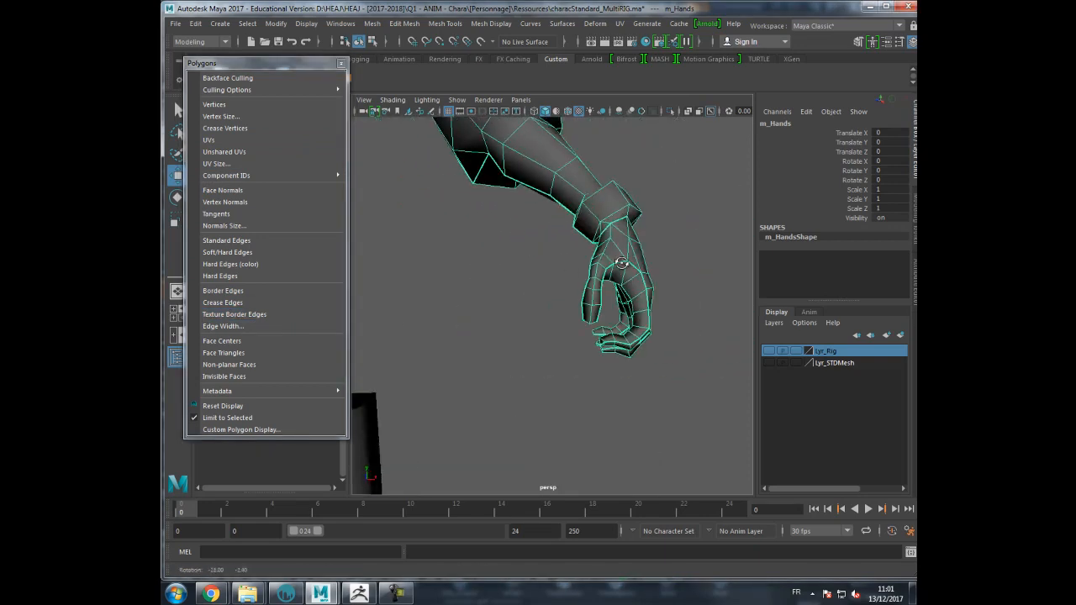
alt+middle_drag(556, 267, 528, 264)
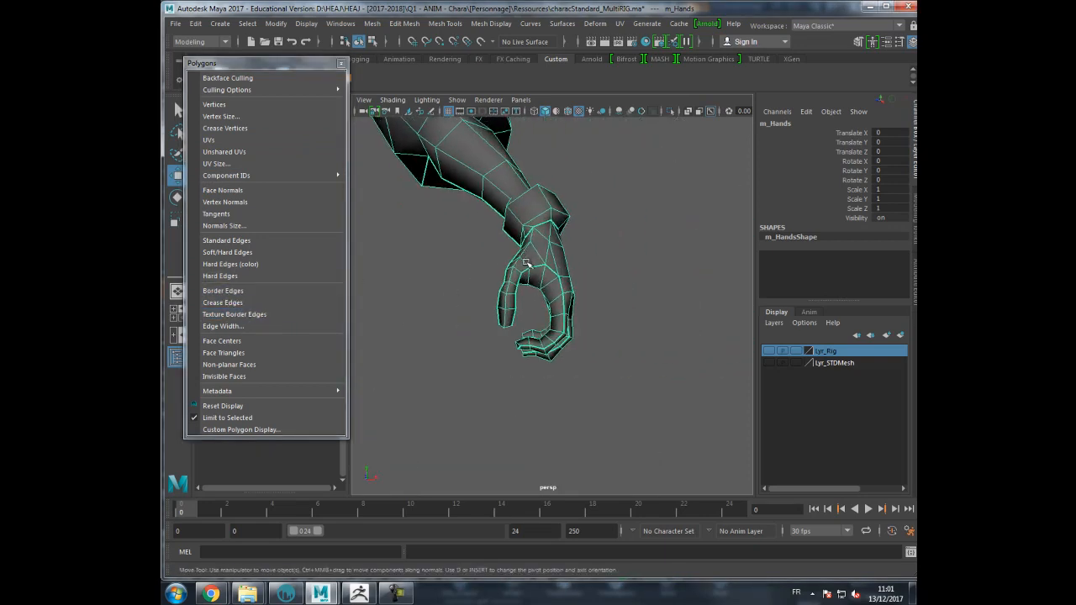
alt+right_drag(529, 264, 570, 263)
alt+drag(557, 218, 607, 219)
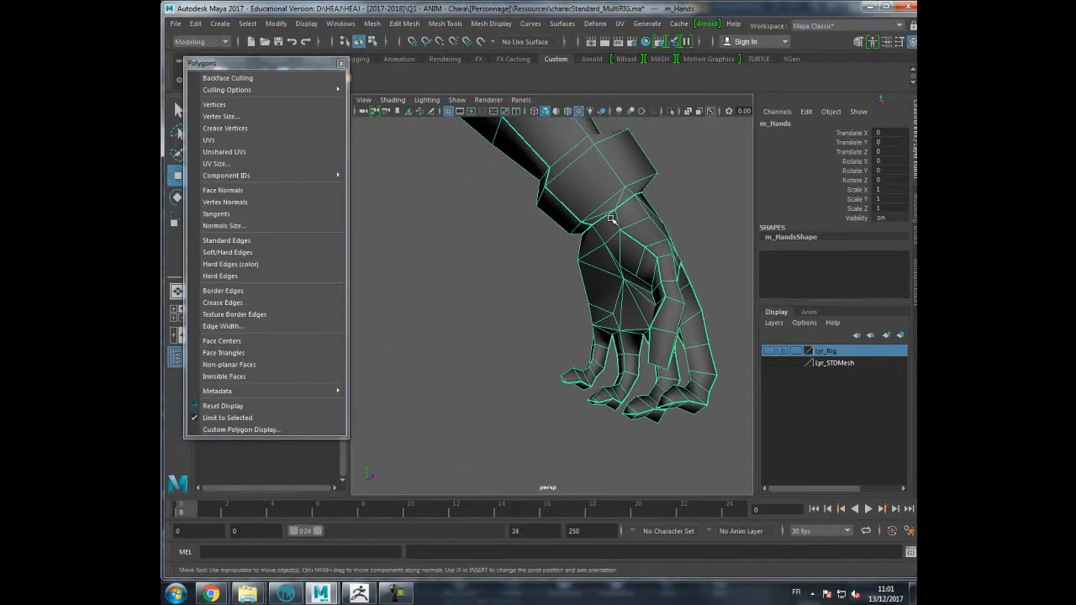
click(620, 23)
click(642, 46)
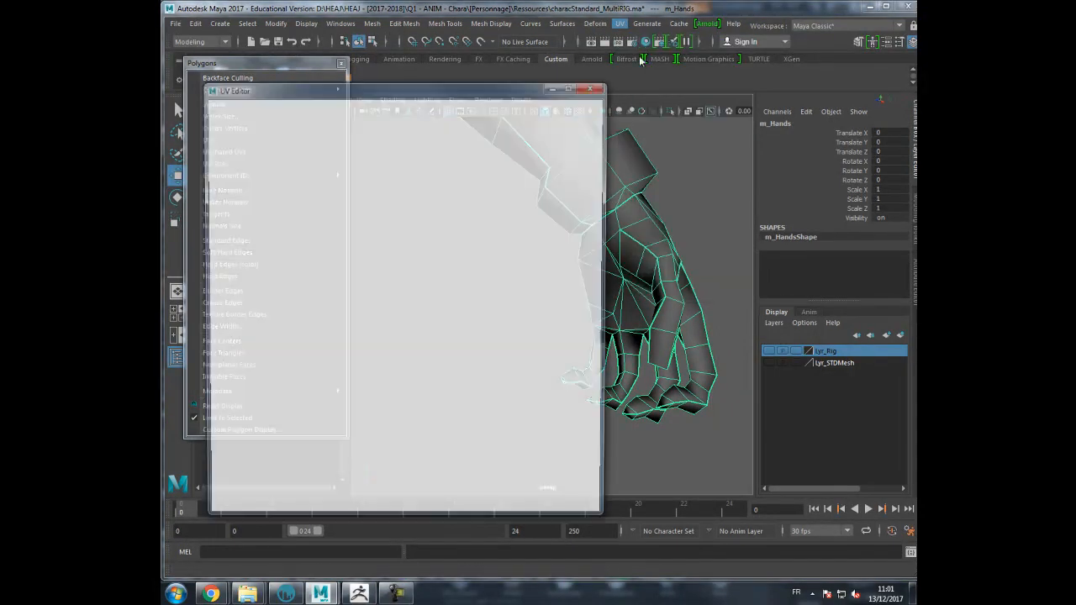
scroll(395, 261, up, 8)
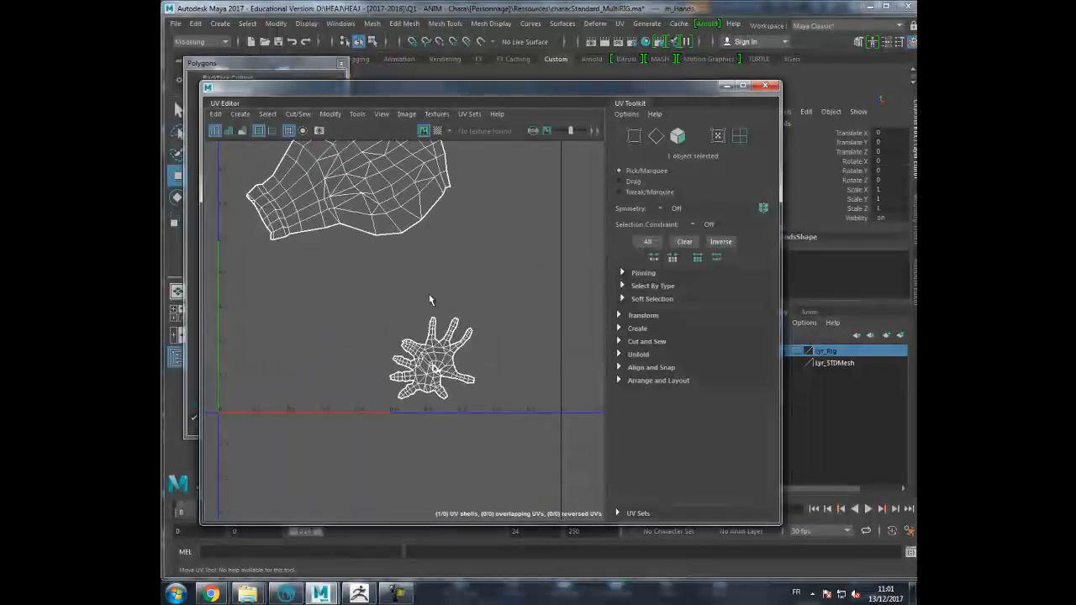
scroll(421, 303, up, 3)
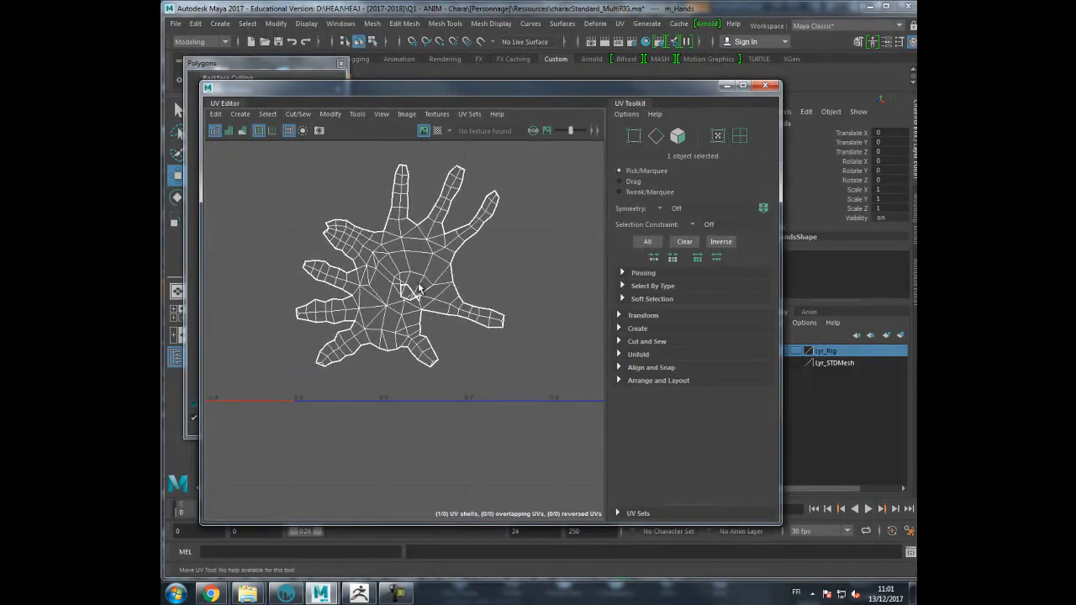
drag(534, 99, 515, 307)
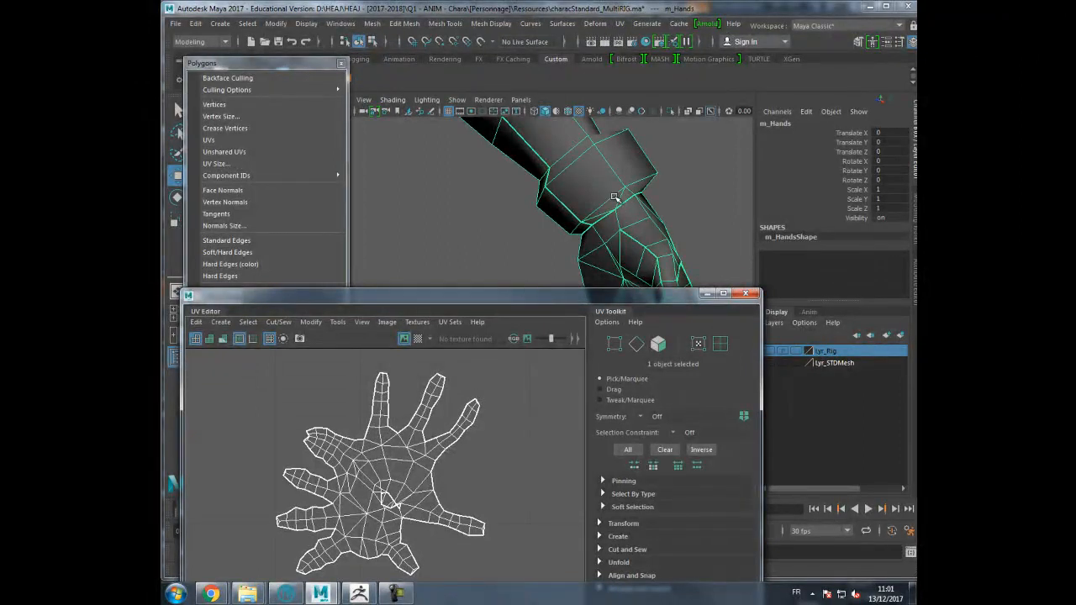
- Select the short m_Hands edge running from the wrist seam into the hand and cut its UVs
right_drag(633, 224, 626, 192)
click(621, 240)
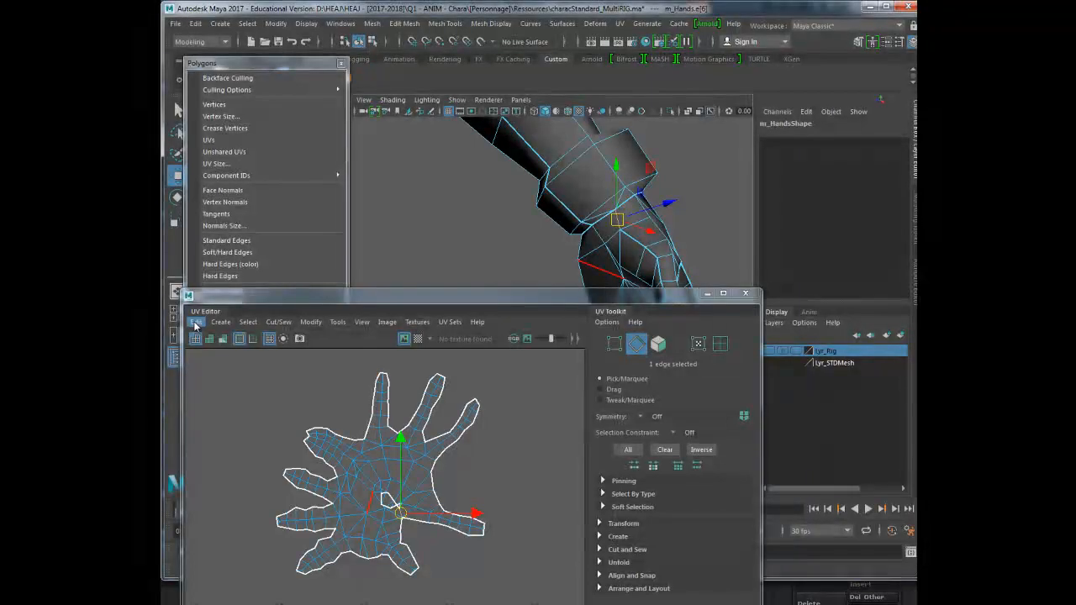
click(195, 323)
mouse_move(214, 322)
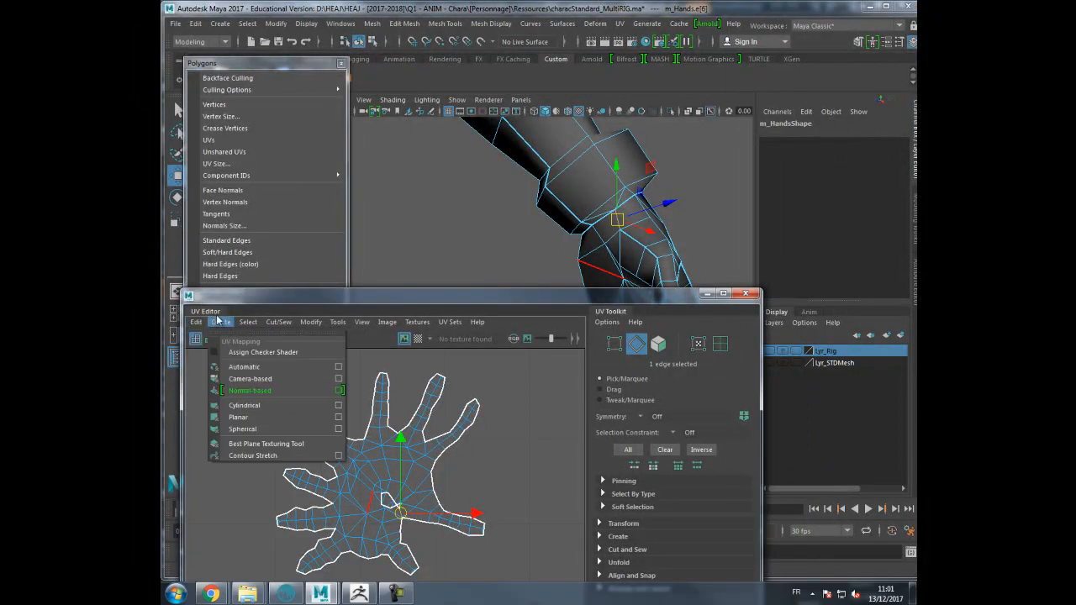
mouse_move(287, 322)
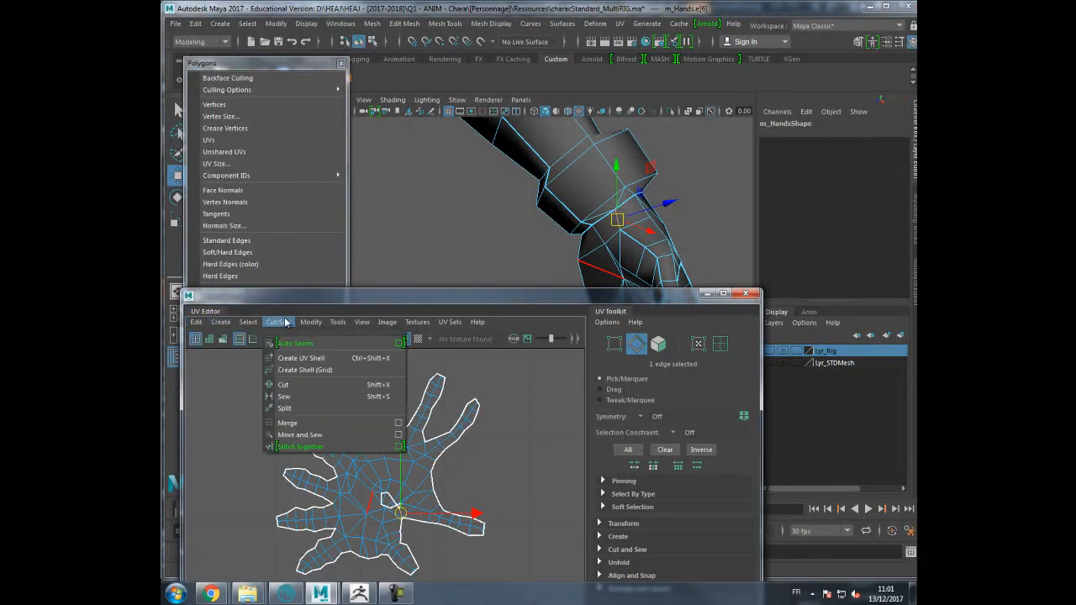
click(285, 386)
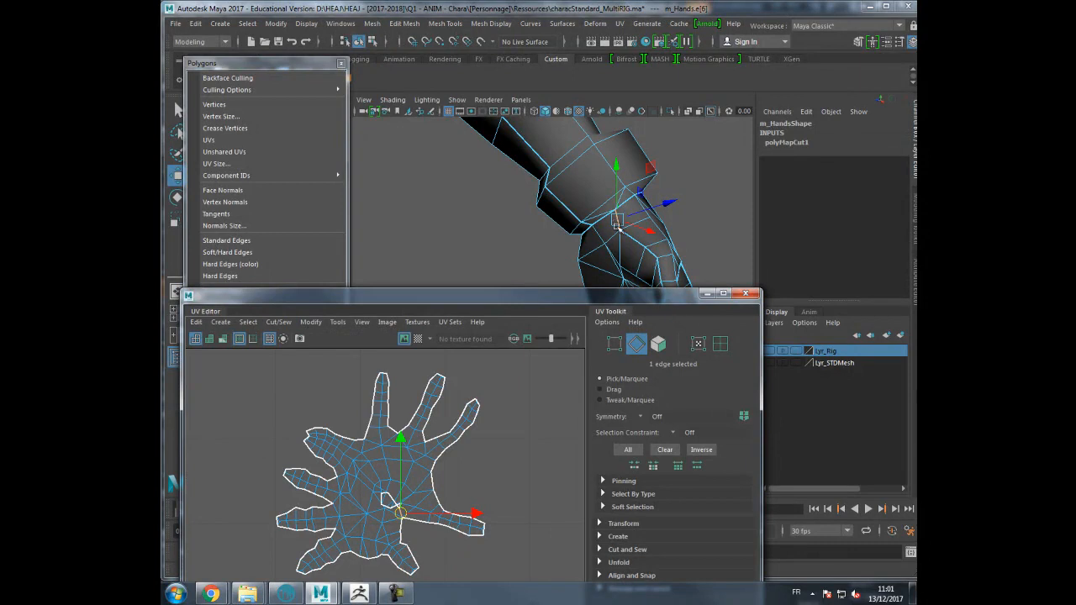
- Select all UVs of the hand shell and unfold them
alt+middle_drag(413, 433, 416, 416)
scroll(416, 415, down, 1)
right_drag(431, 446, 473, 433)
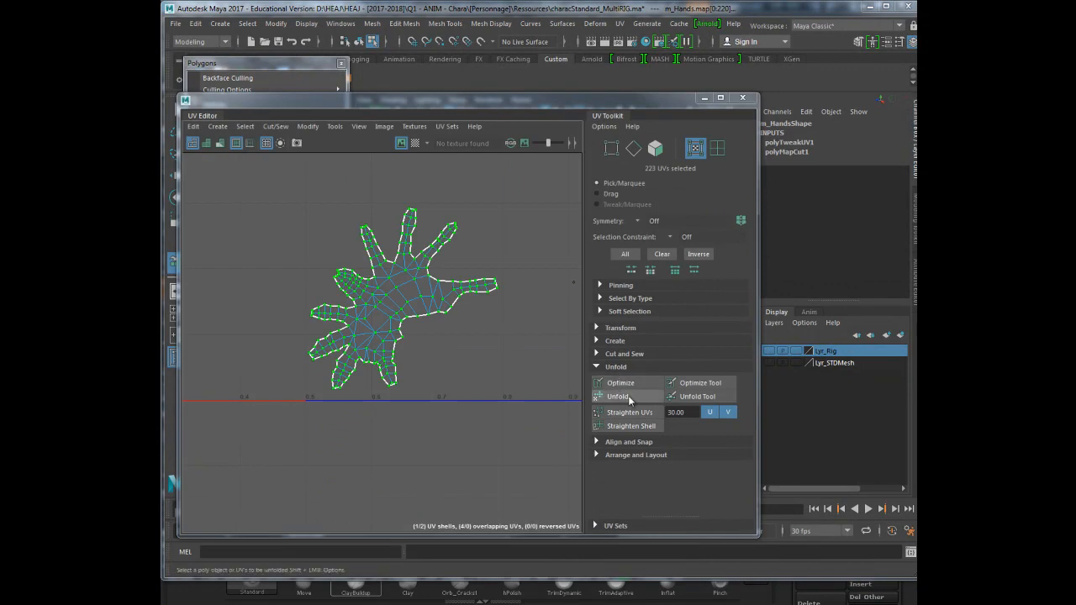
click(620, 396)
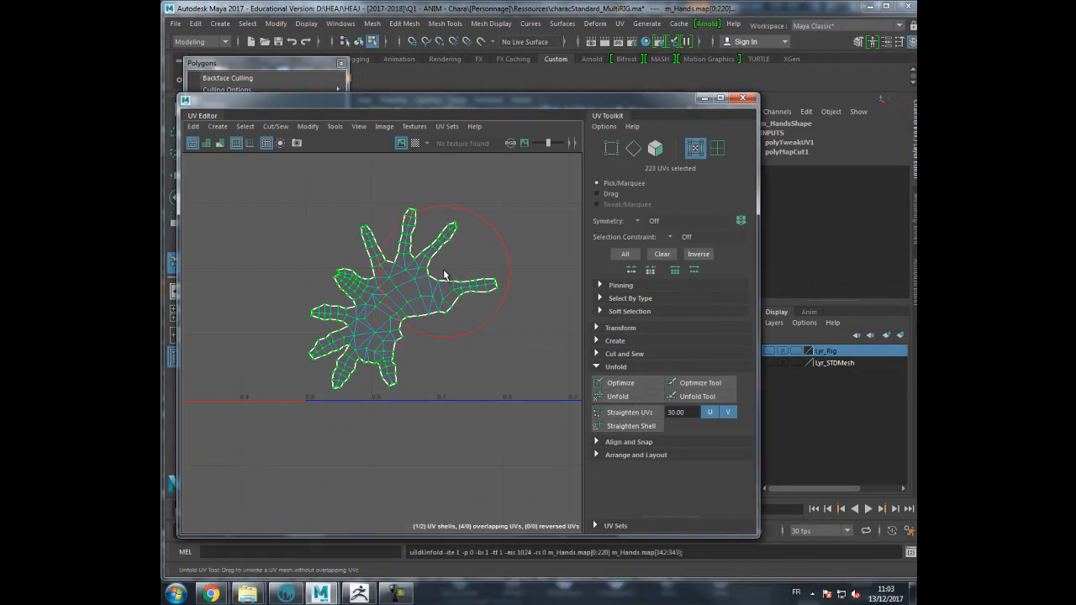
scroll(451, 291, down, 4)
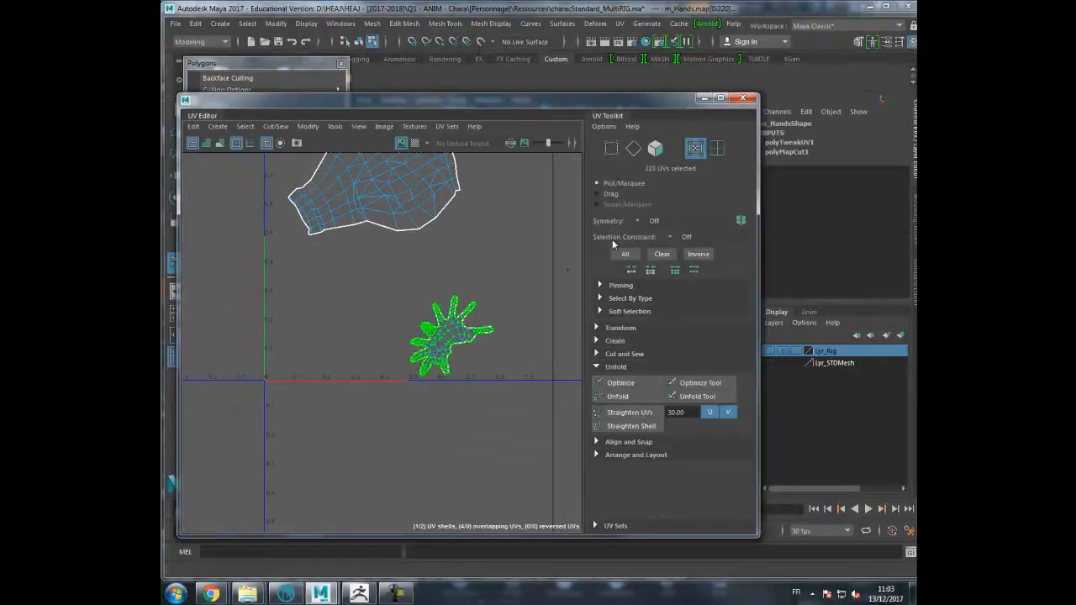
- Move the UV Editor out of the way and examine the selected hand UVs on the model
drag(648, 102, 700, 413)
scroll(561, 247, down, 10)
alt+drag(562, 243, 587, 273)
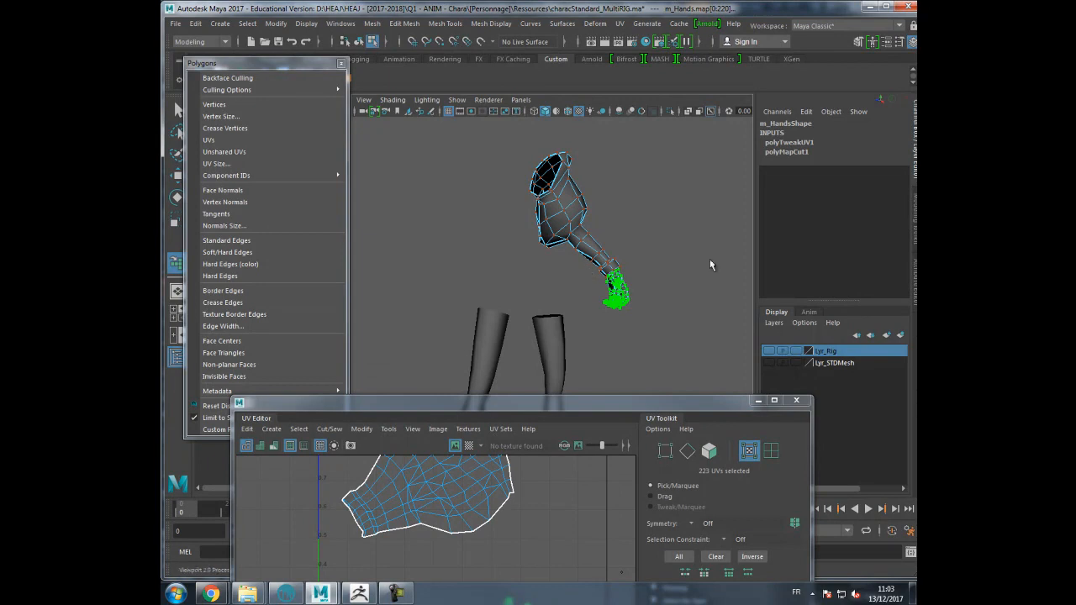
alt+drag(638, 293, 572, 224)
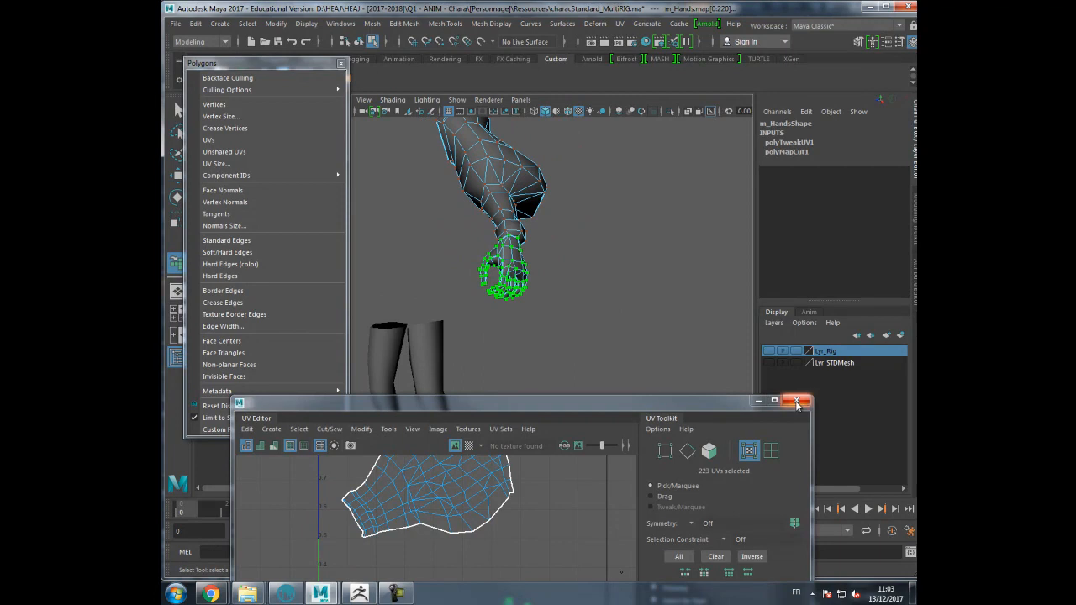
- Bring the UV Editor back up, activate the Unfold Tool over the hand shell, and close the editor
drag(664, 405, 655, 198)
click(743, 494)
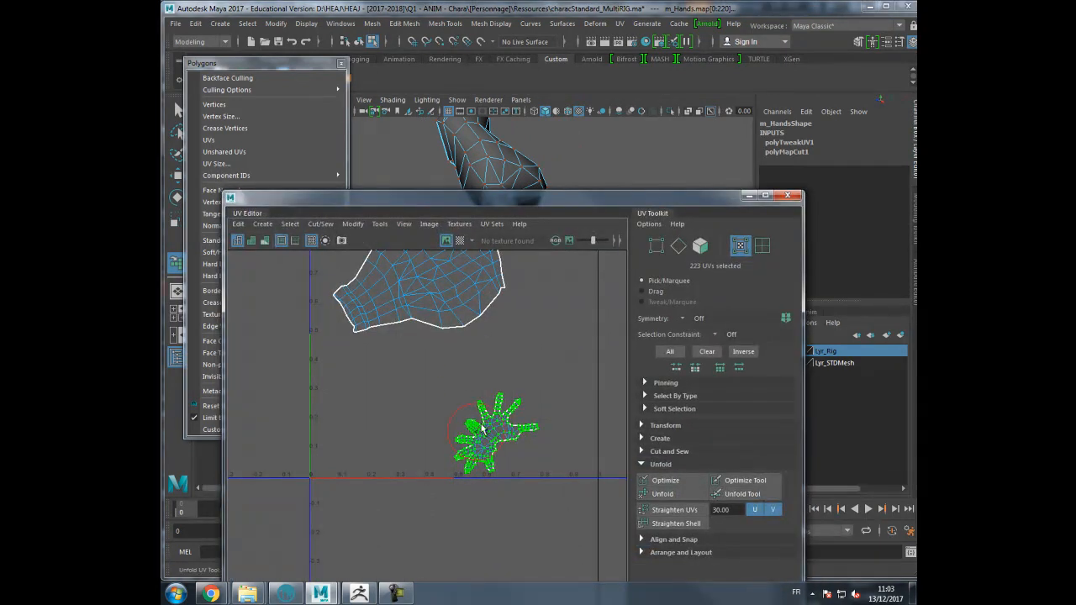
scroll(486, 427, up, 3)
scroll(486, 426, down, 1)
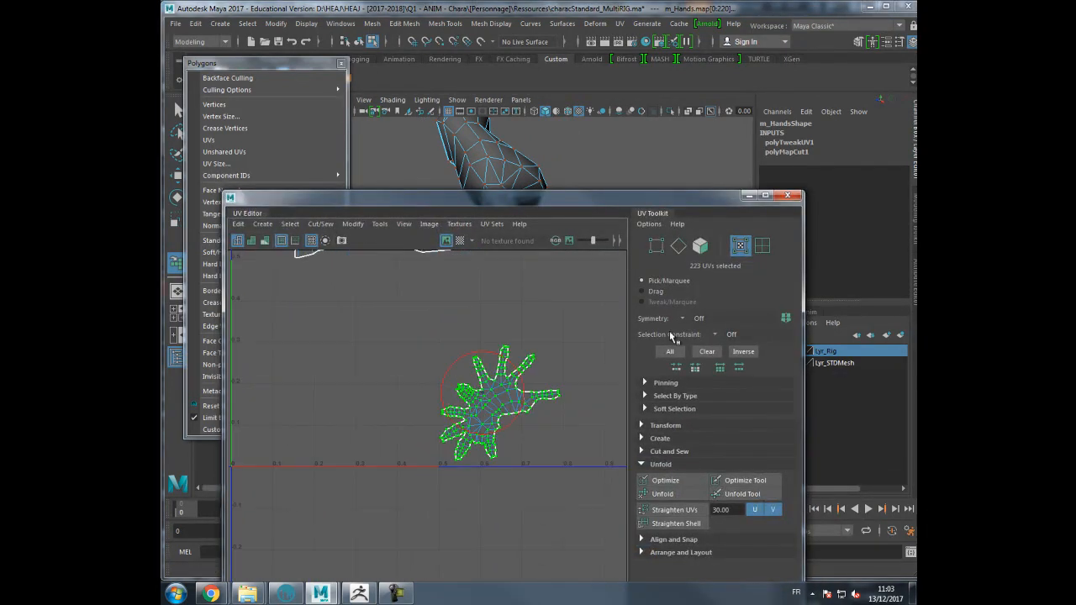
click(789, 196)
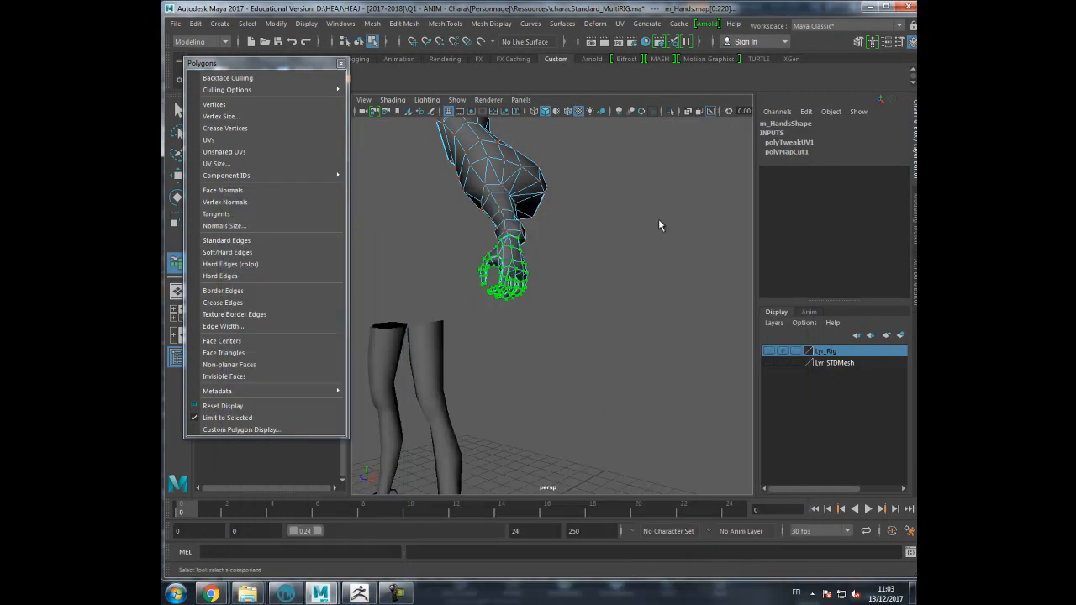
- Return to object selection, select all four body meshes, display them in wireframe, and reopen the UV Editor
key(F8)
scroll(614, 181, down, 5)
drag(454, 197, 620, 390)
key(4)
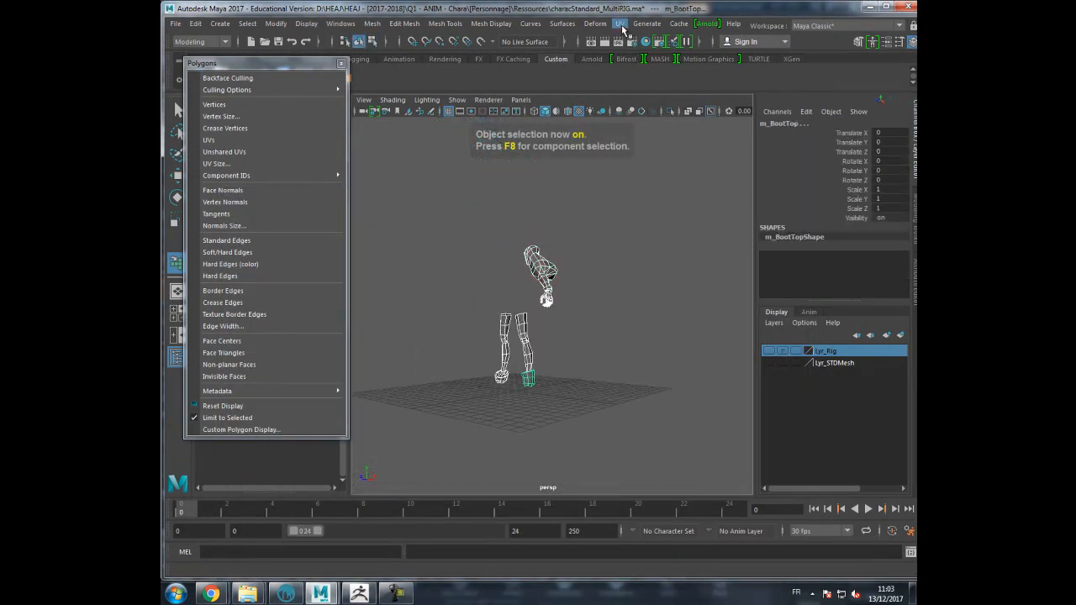
click(620, 24)
click(643, 52)
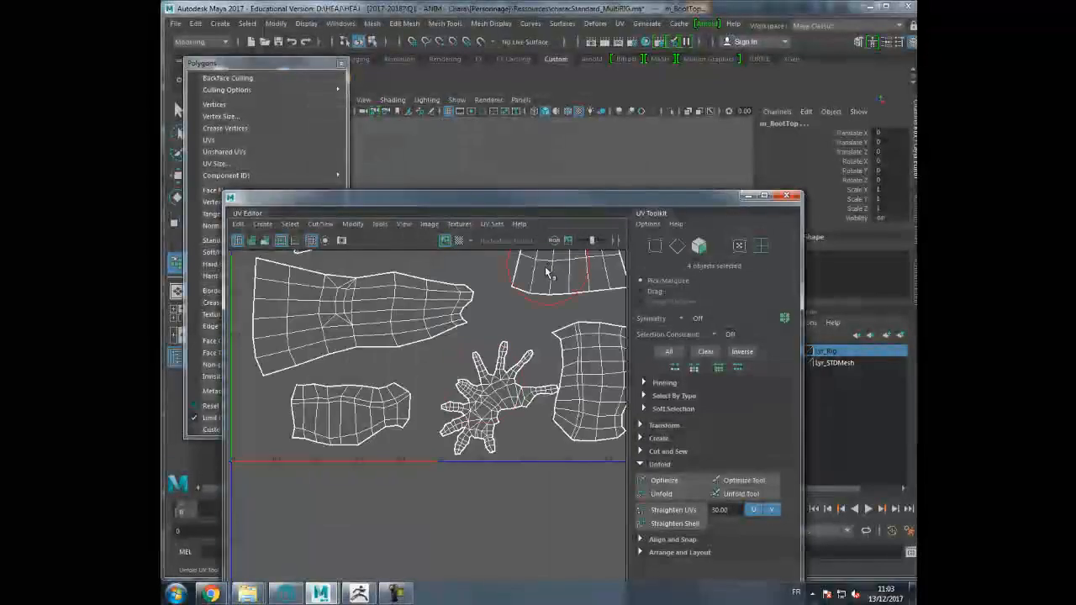
right_drag(488, 386, 535, 383)
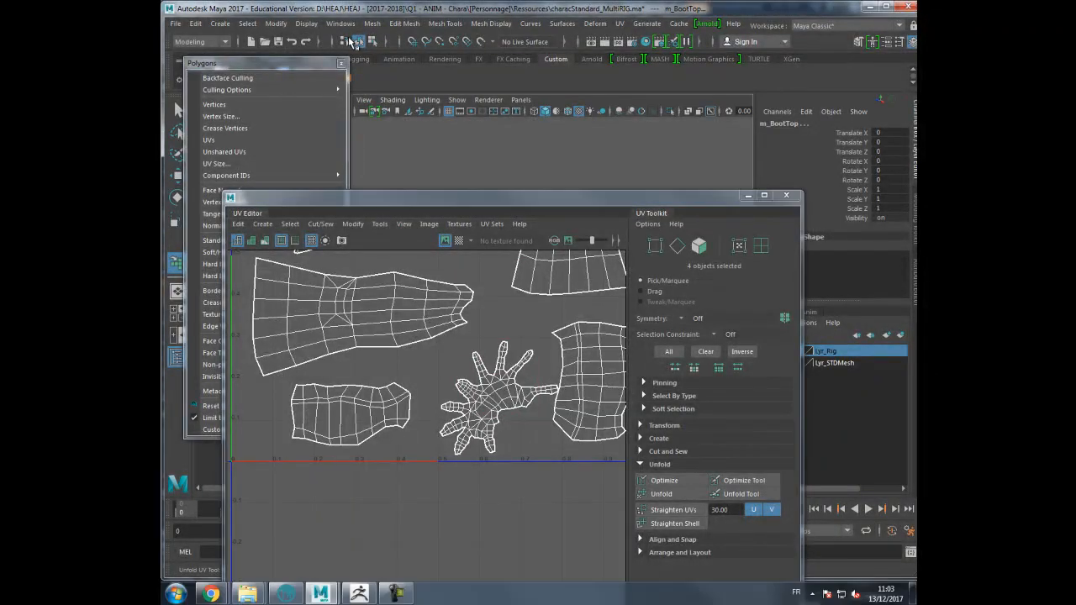
right_drag(489, 372, 498, 370)
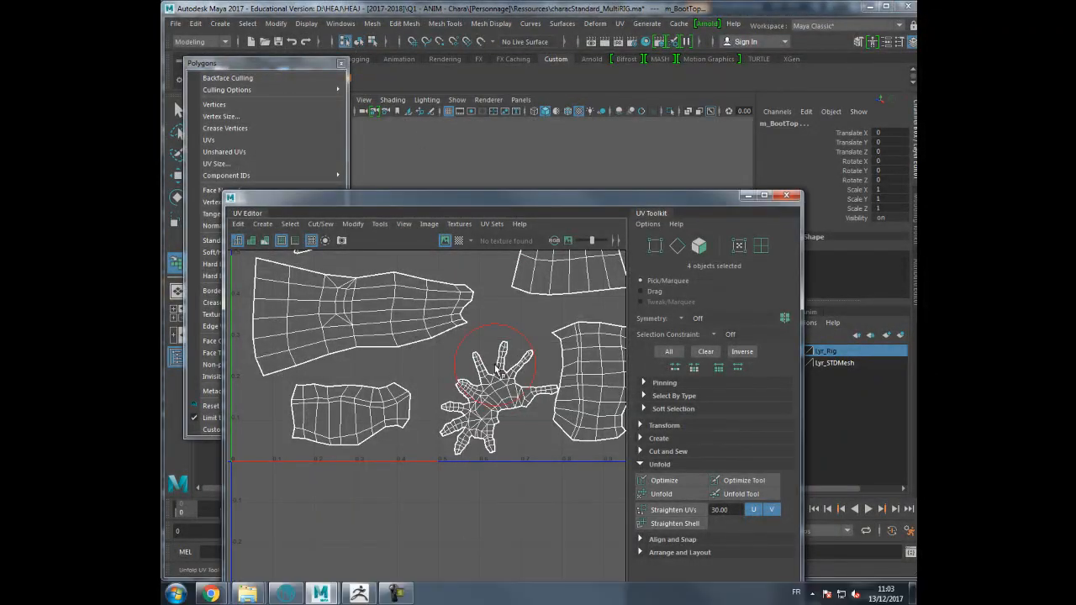
drag(554, 197, 535, 357)
right_drag(545, 253, 584, 262)
right_click(498, 544)
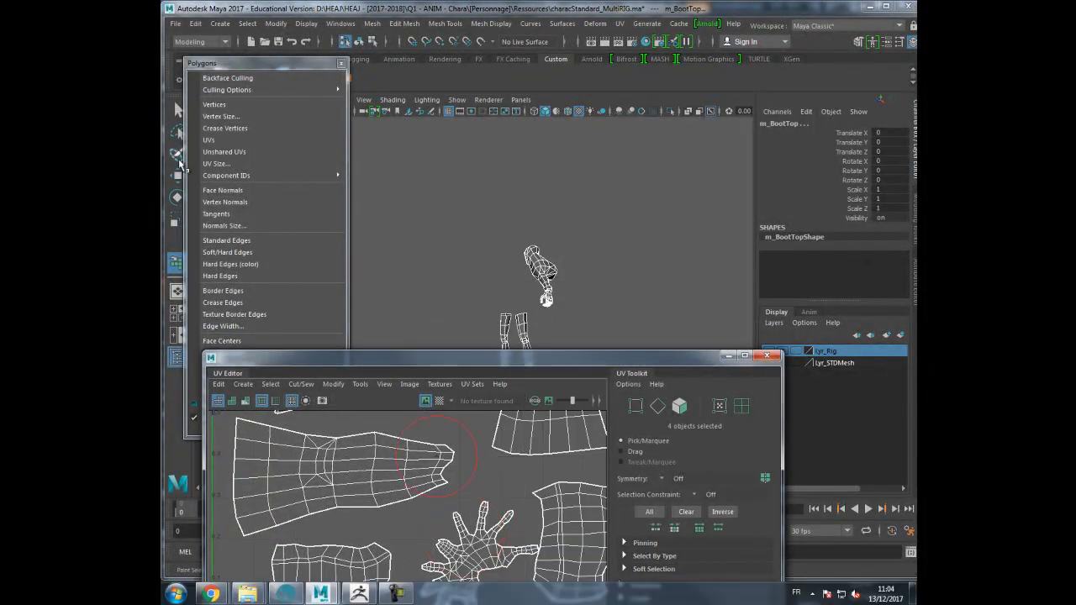
- Activate the Select Tool, move the UV Editor back up, and select all UVs of the hand shell
click(178, 109)
right_drag(492, 431, 498, 514)
right_drag(531, 282, 627, 252)
click(496, 543)
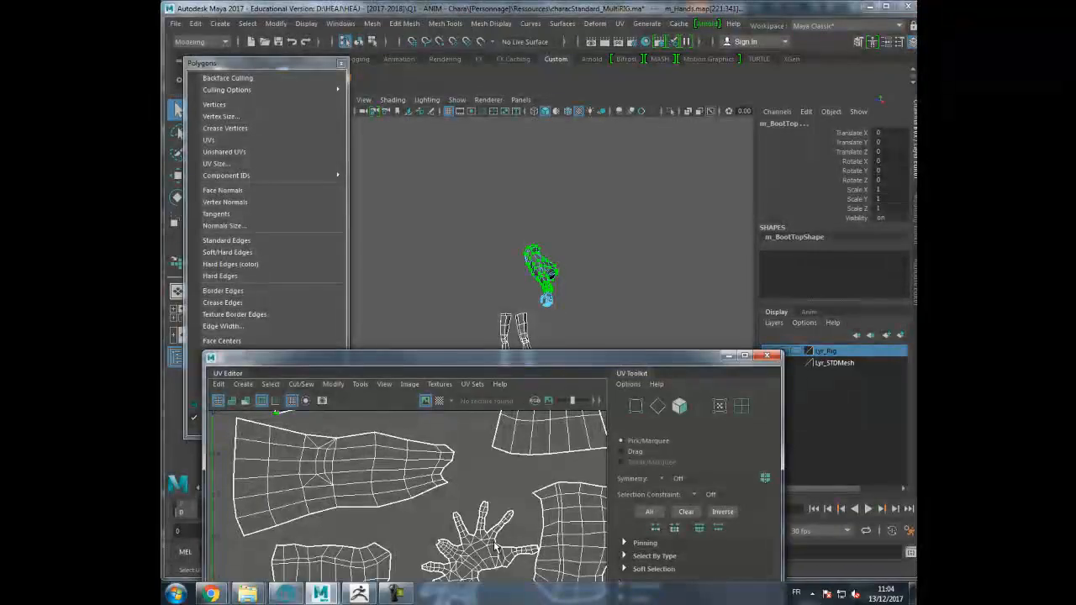
drag(493, 349, 575, 157)
right_drag(568, 333, 613, 334)
double_click(582, 347)
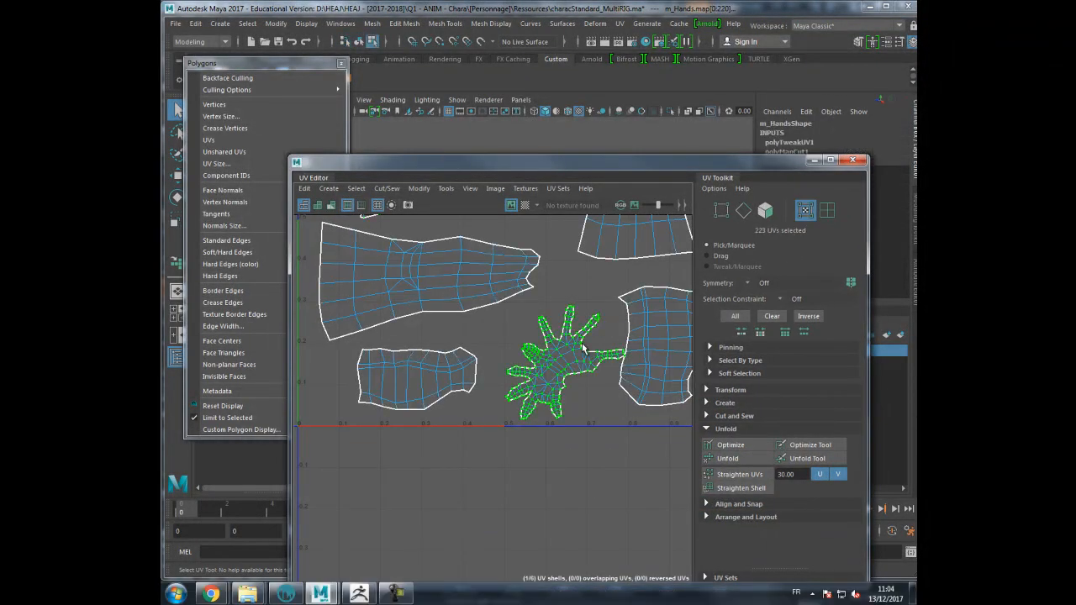
- Move the hand shell clear of the neighbouring shell it touches and close the UV Editor
click(178, 174)
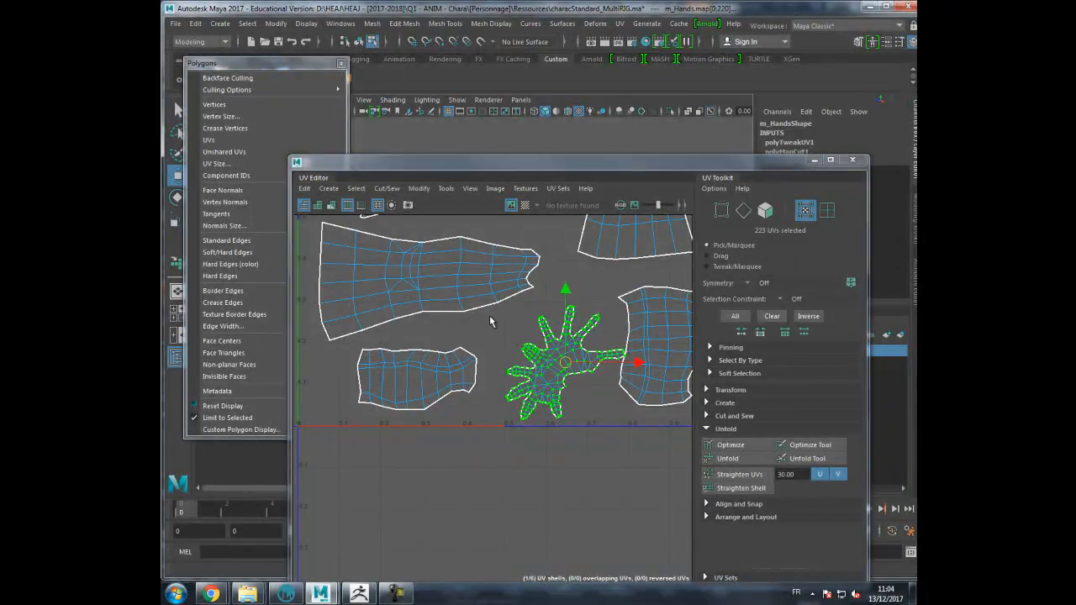
drag(563, 363, 550, 355)
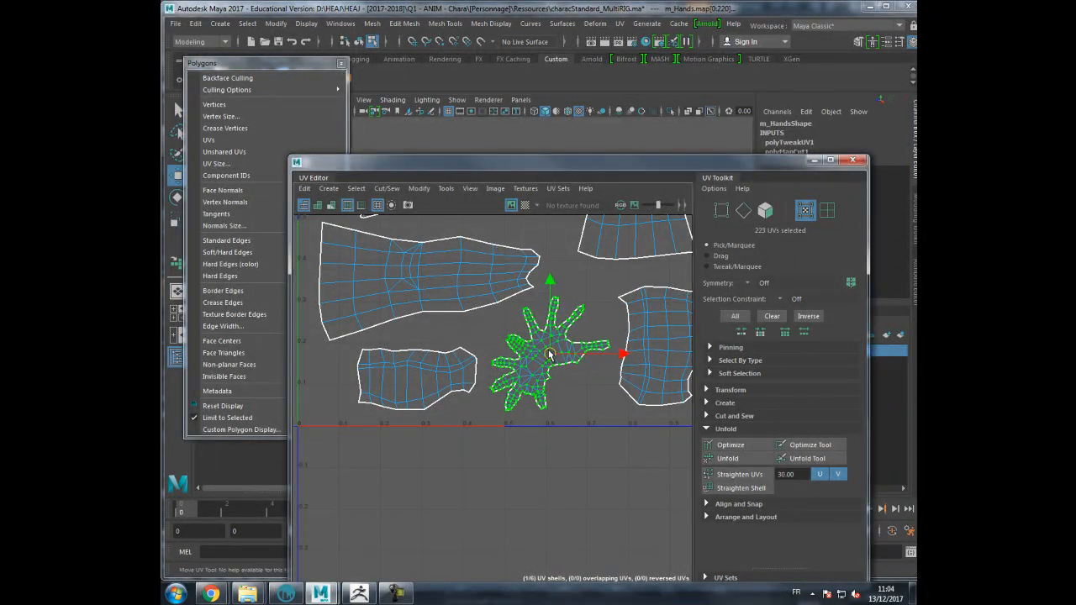
click(851, 161)
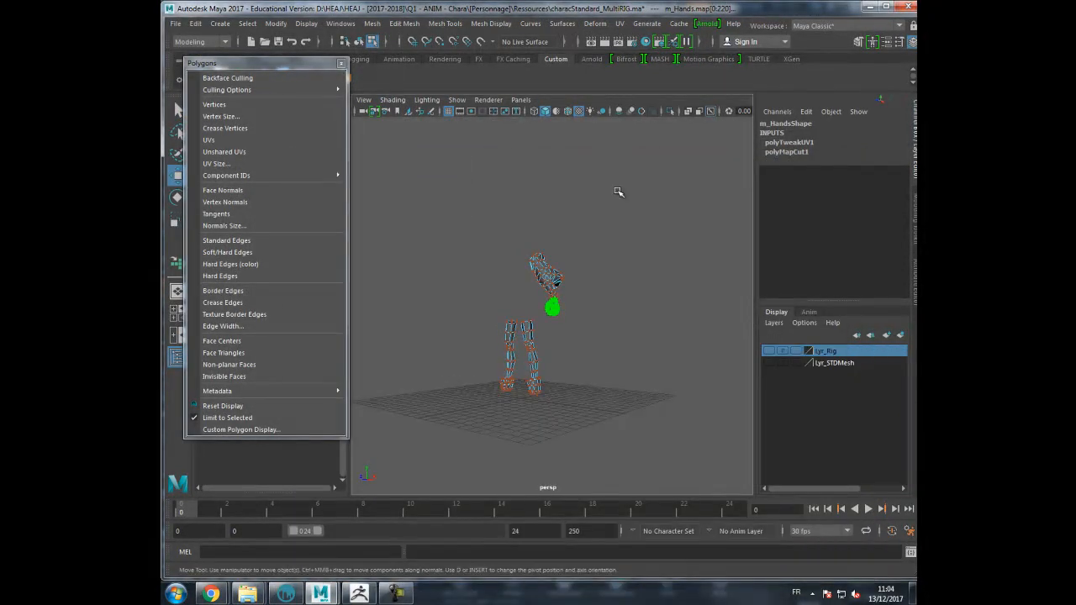
- Return to object selection, clear the selection, and close the floating Polygons display options
key(F8)
click(623, 234)
alt+right_drag(596, 204, 666, 192)
click(341, 63)
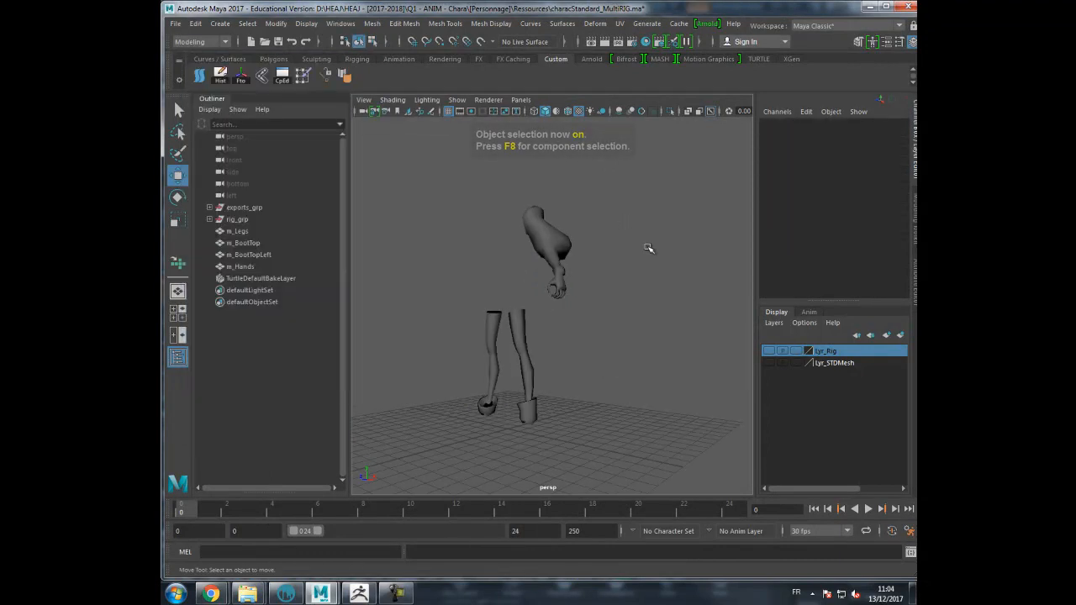
- Select the m_Hands mesh and set up an export of the selection as OBJexport with the current file-type options
click(559, 249)
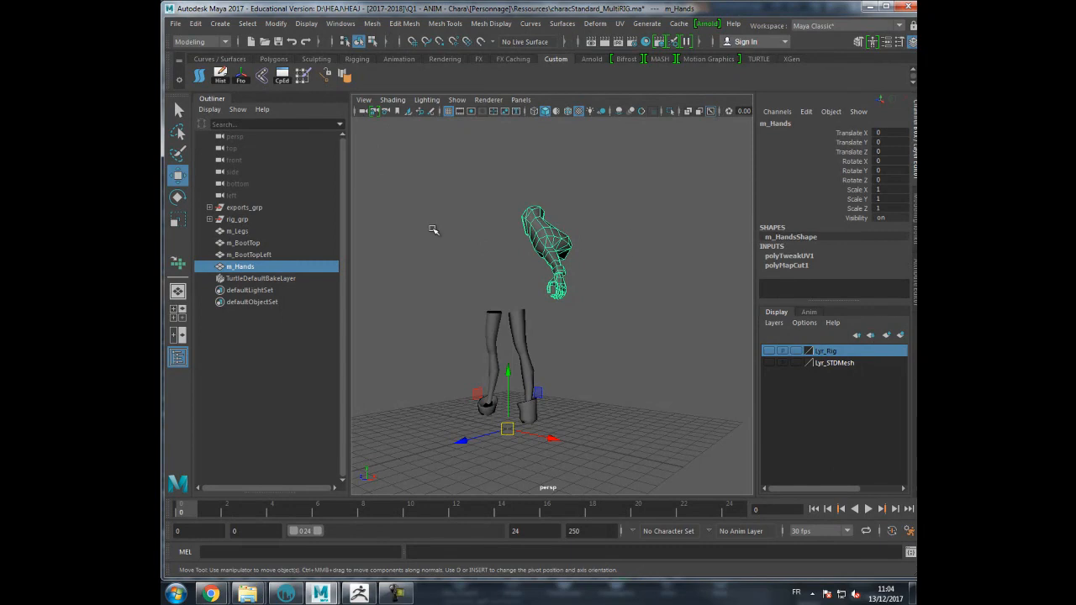
click(176, 23)
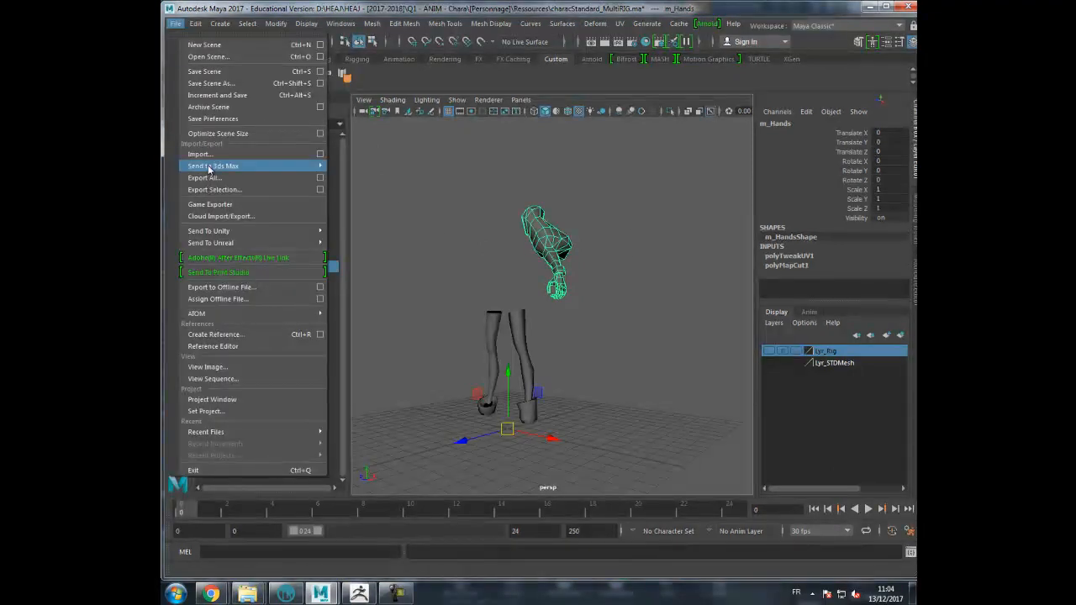
click(321, 190)
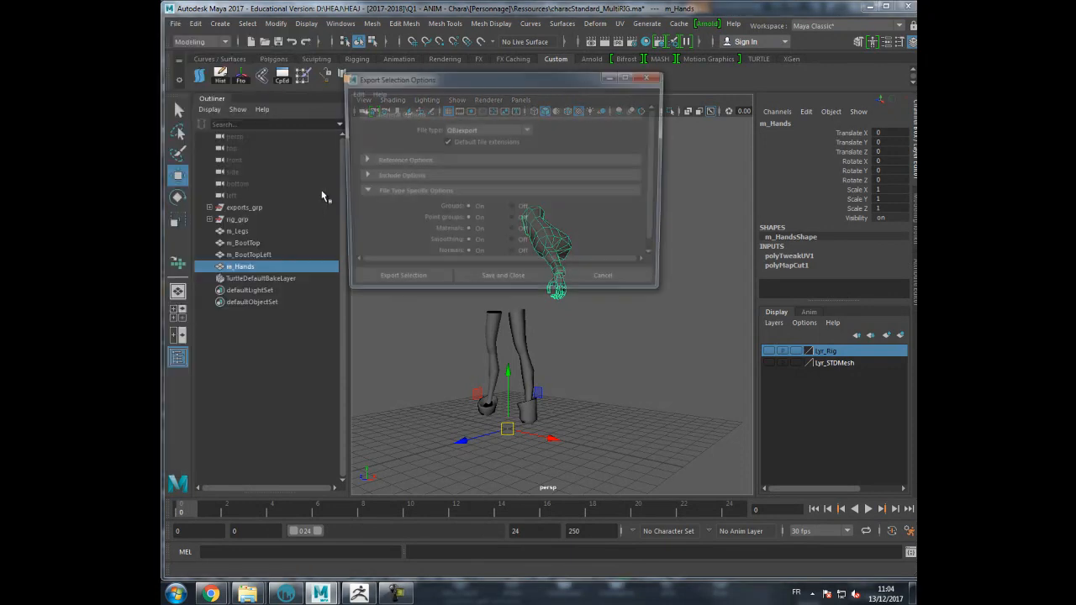
scroll(658, 174, down, 1)
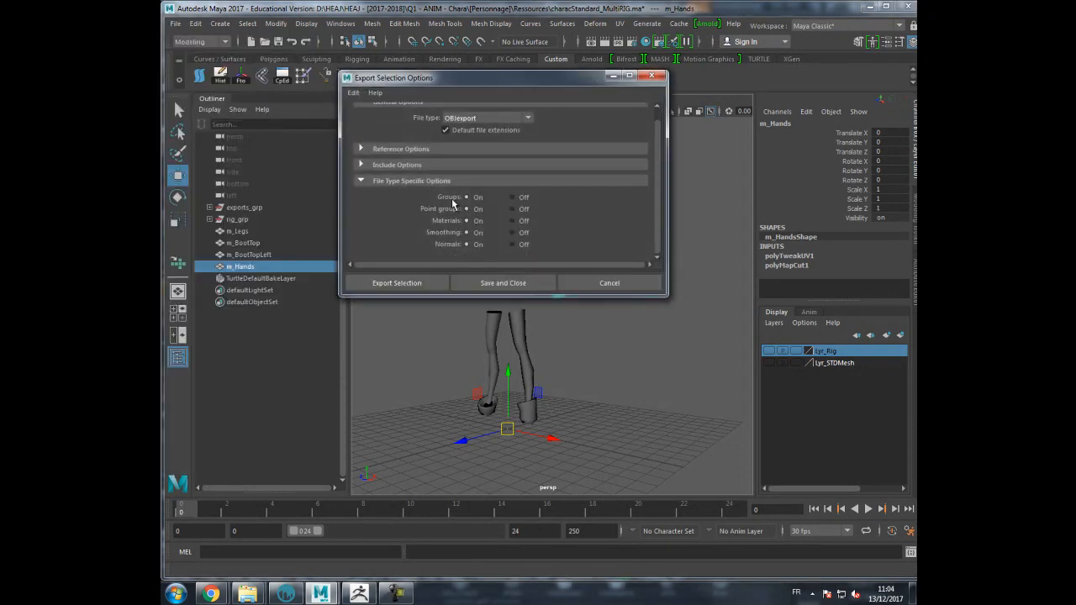
click(418, 283)
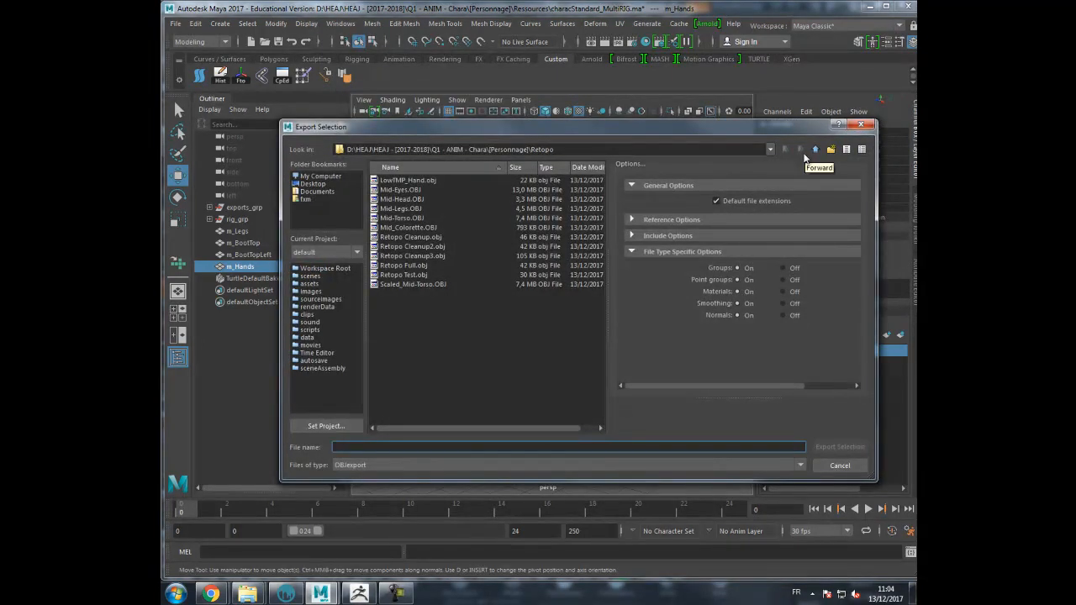
- Export the selected mesh to the Baking folder as Low-Torso.OBJ, basing the name on High-Torso.OBJ
click(831, 149)
double_click(390, 180)
drag(473, 127, 541, 118)
click(468, 208)
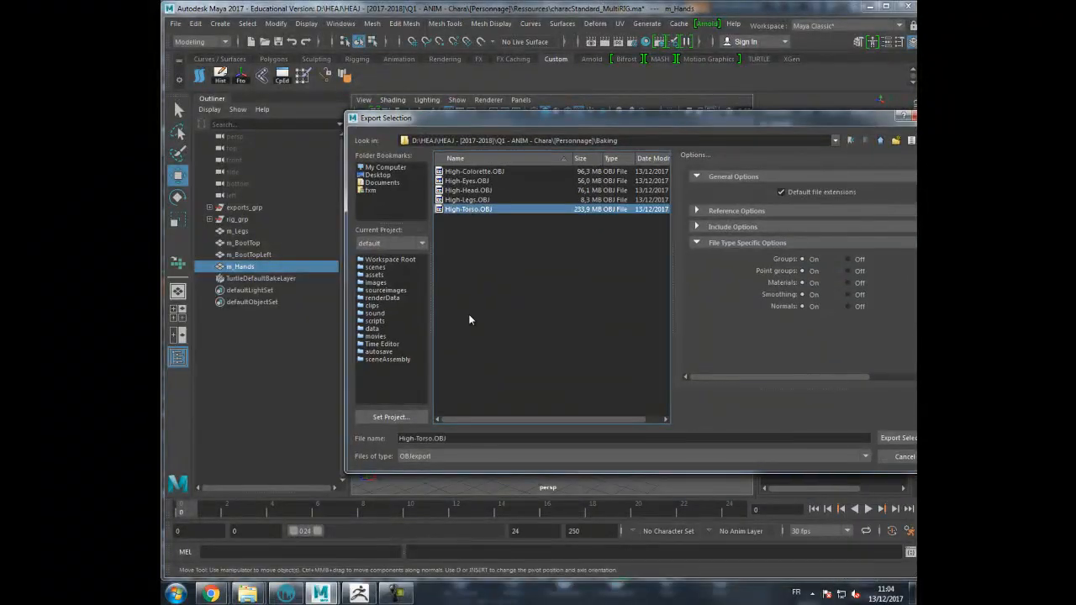
click(416, 438)
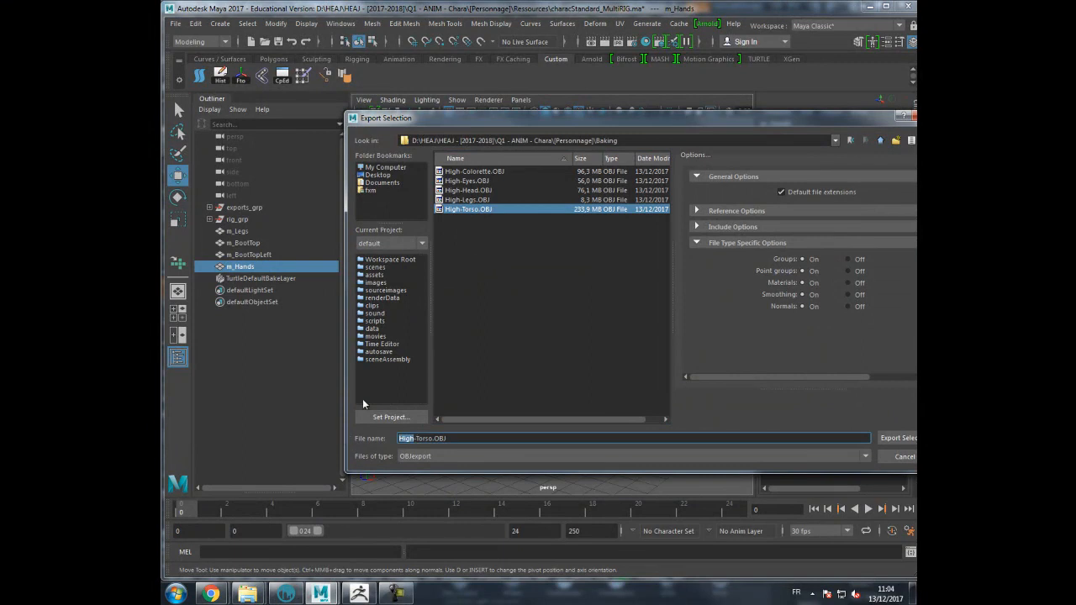
text(Low)
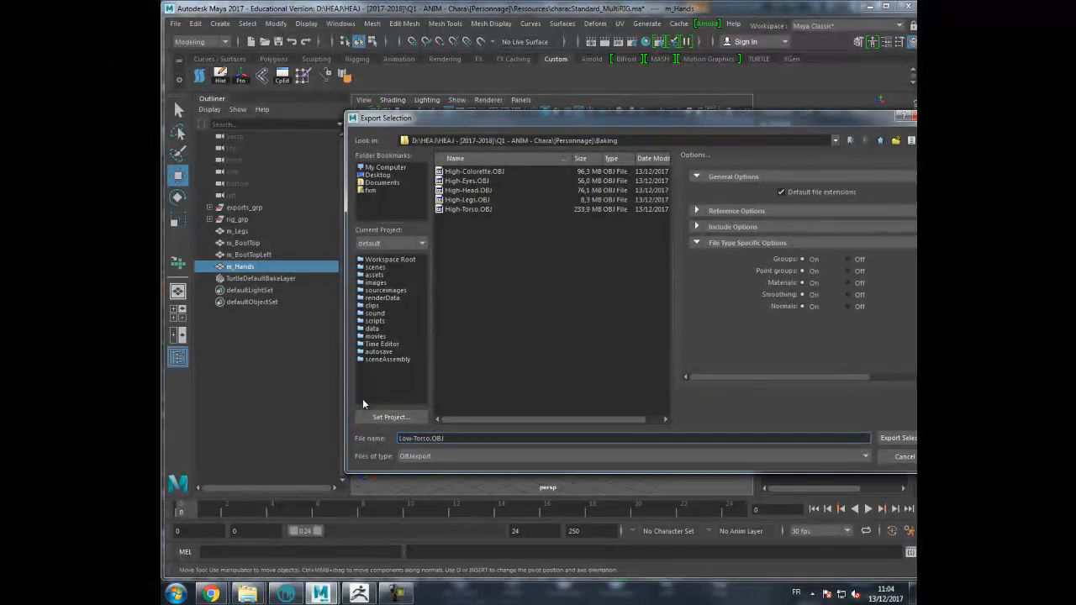
key(Return)
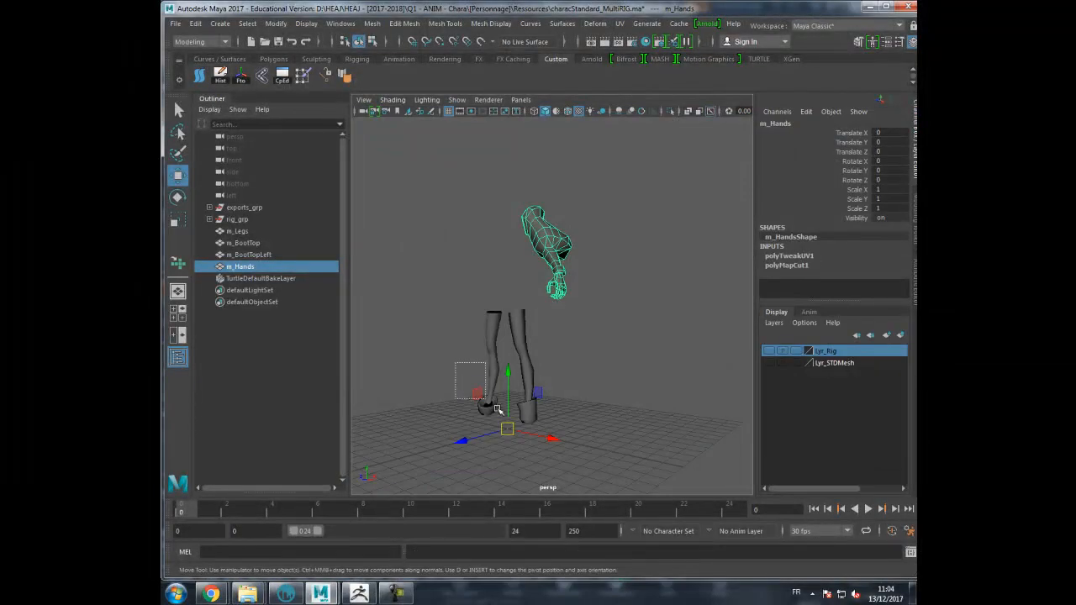
- Select m_Legs, m_BootTop and m_BootTopLeft, export them to the Baking folder as Low-Legs.OBJ, and clear the selection
drag(468, 391, 563, 435)
alt+drag(614, 348, 624, 324)
alt+right_drag(624, 324, 691, 278)
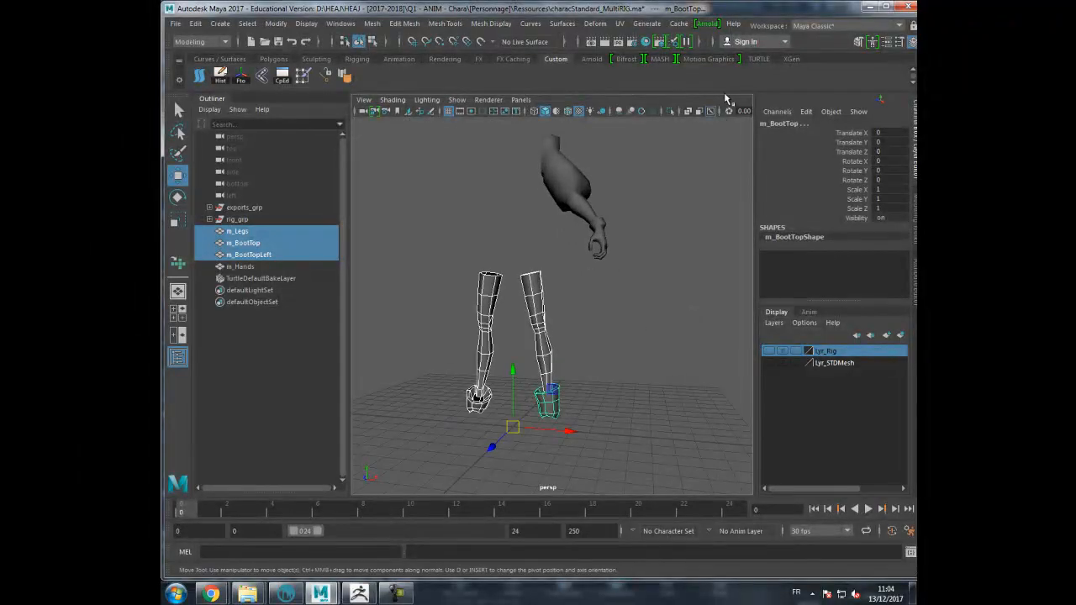
click(175, 22)
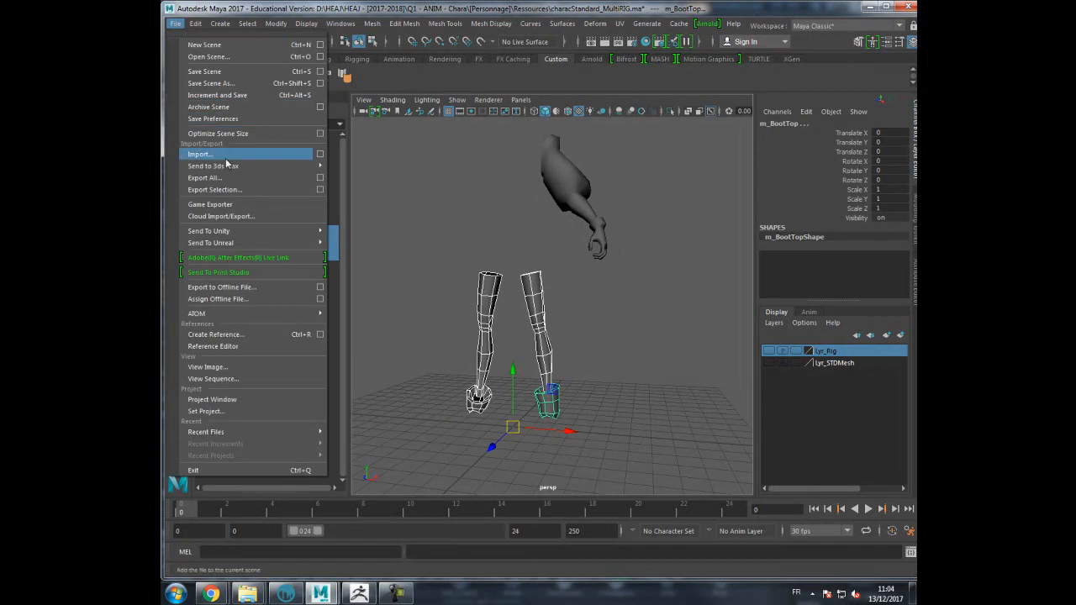
click(225, 190)
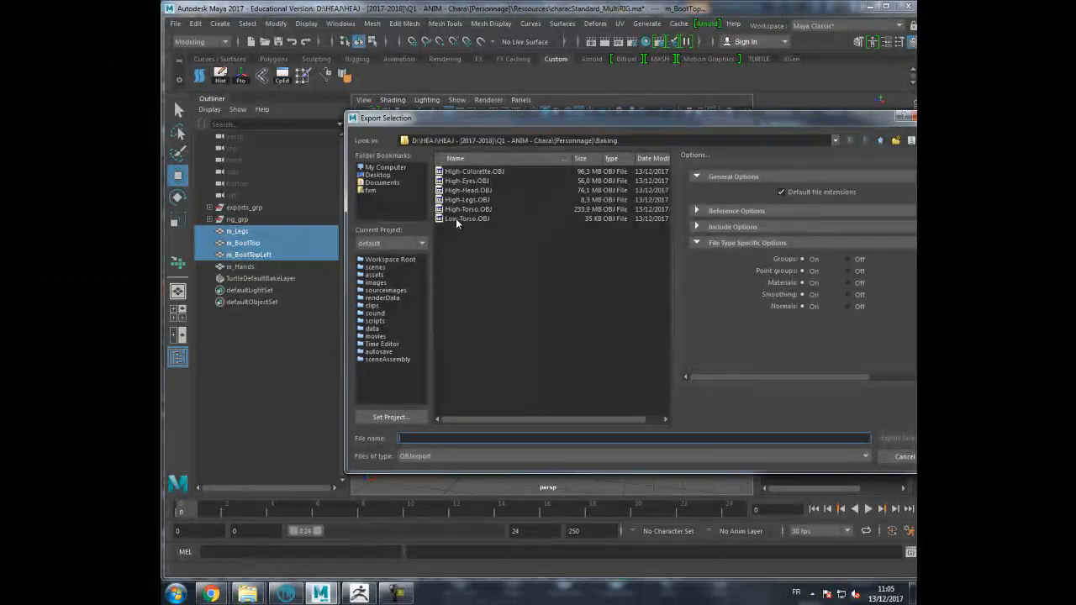
click(464, 200)
drag(413, 438, 378, 446)
text(Low)
key(Return)
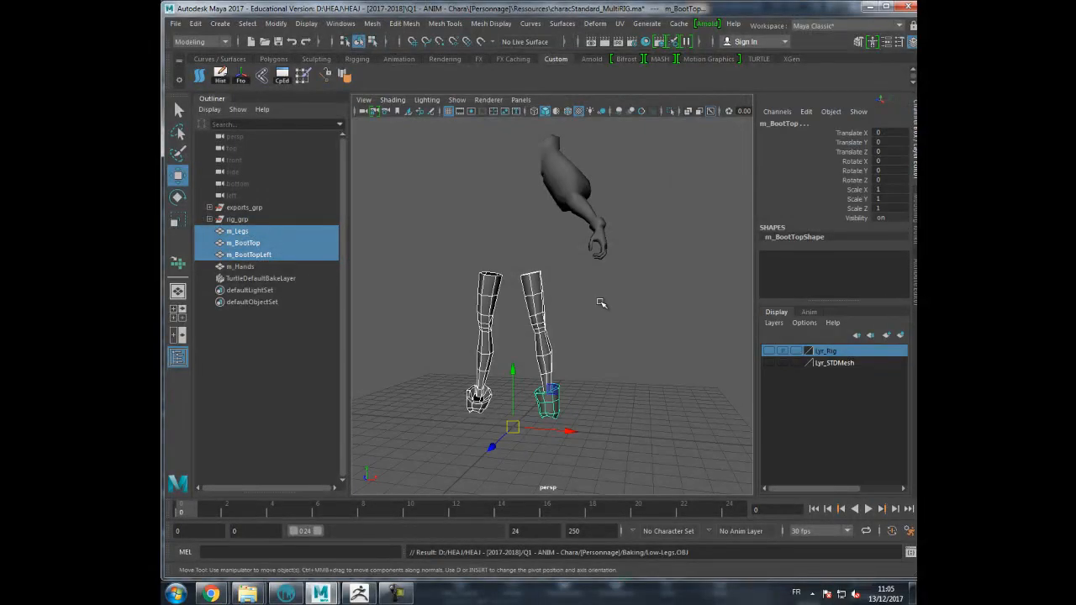
click(681, 307)
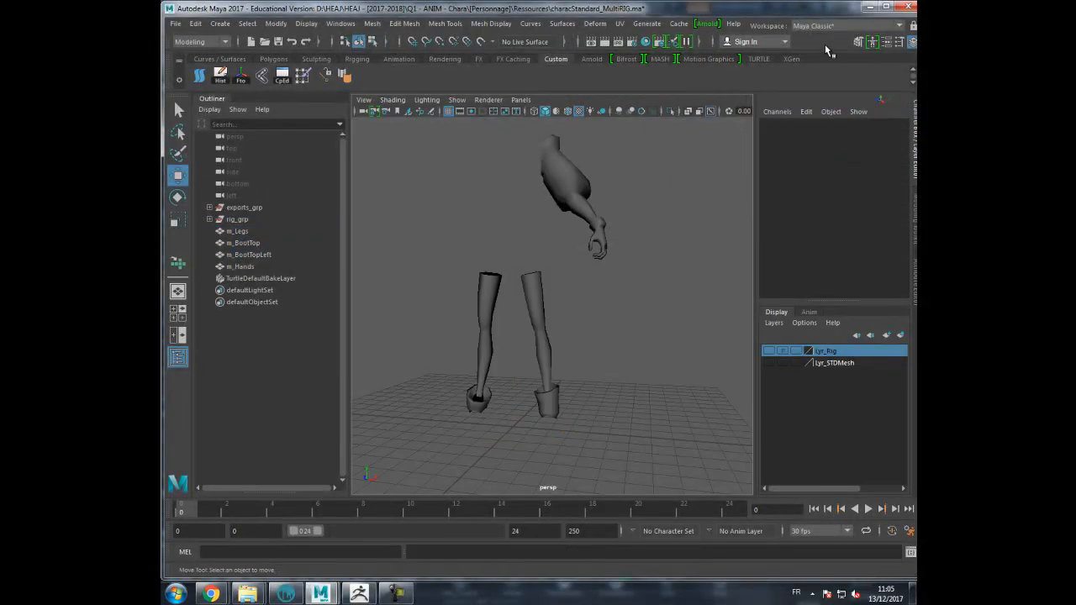
- Minimise Maya, launch xNormal (x64), and dismiss its tangent basis warning
click(869, 6)
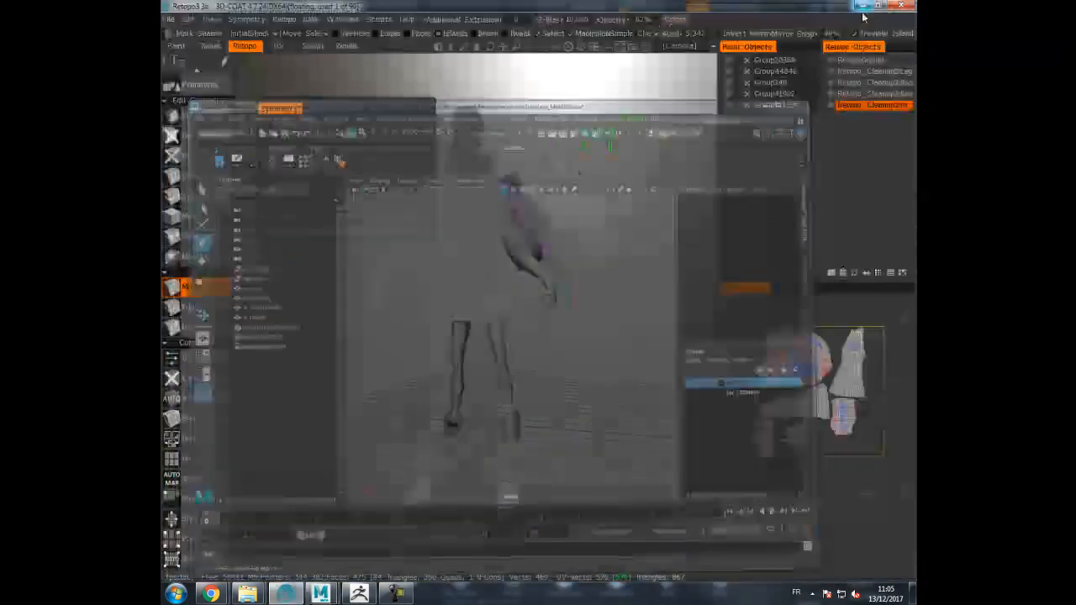
click(175, 594)
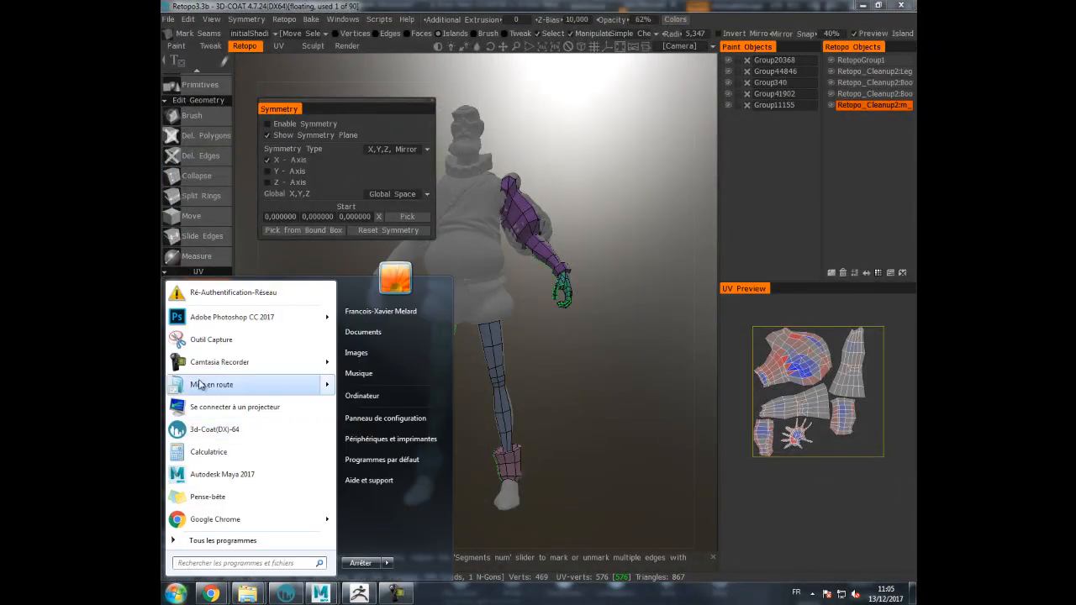
click(207, 562)
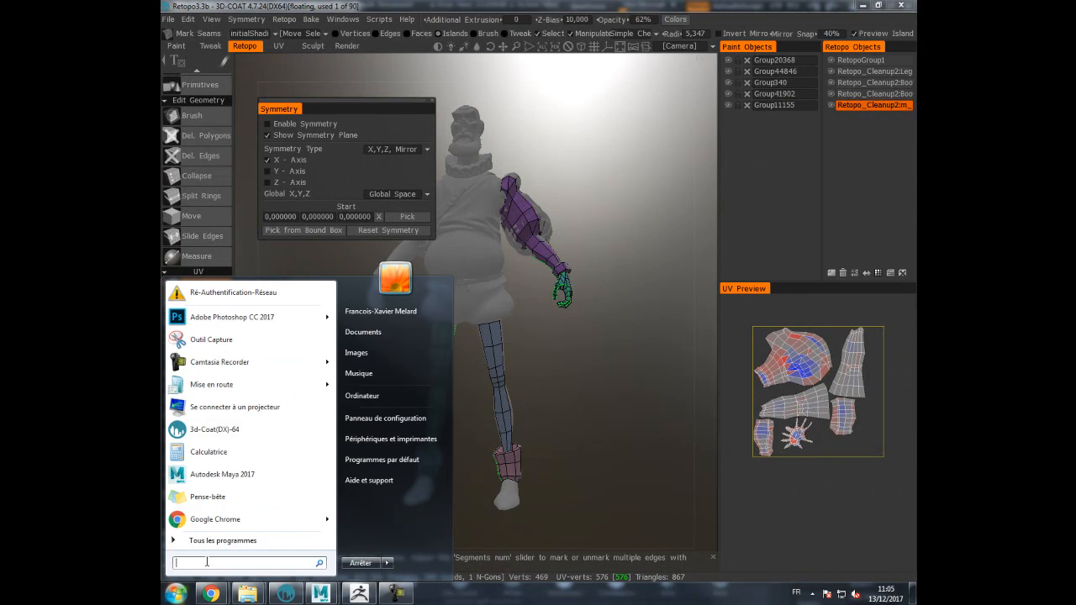
text(Xn)
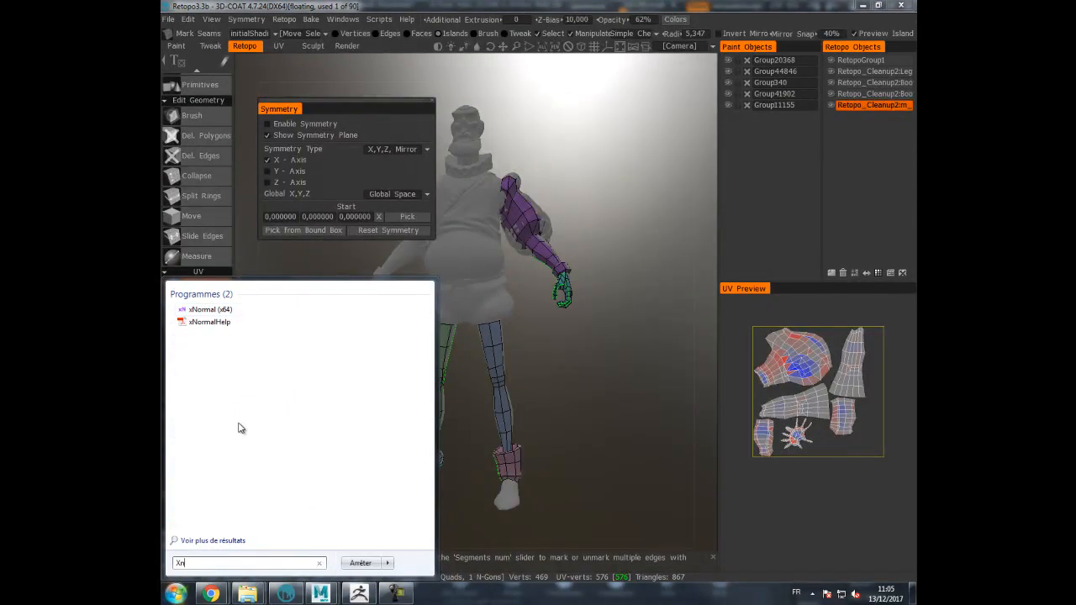
click(203, 311)
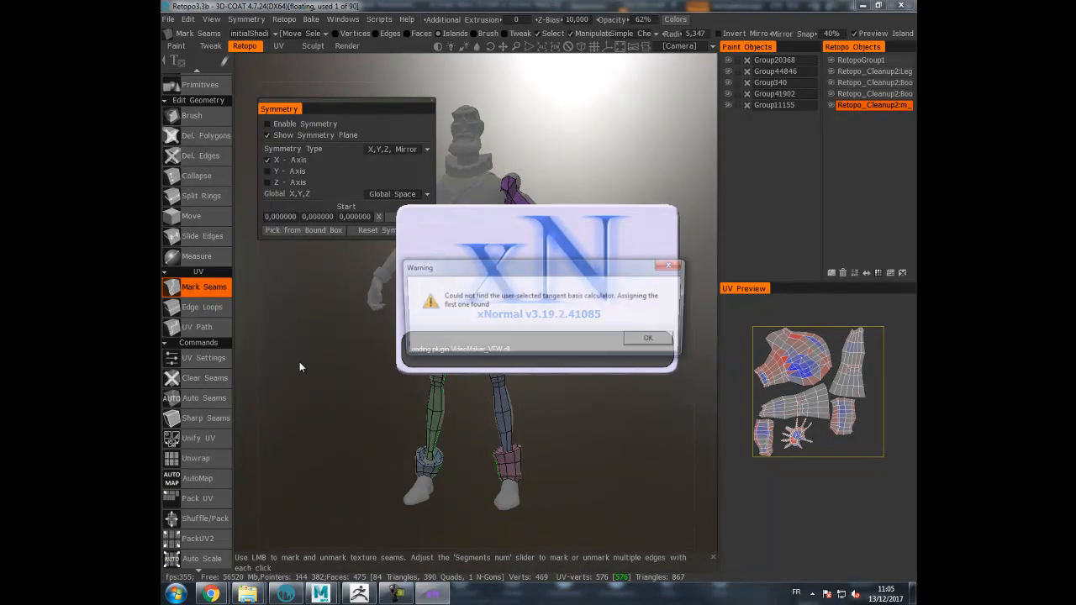
click(654, 341)
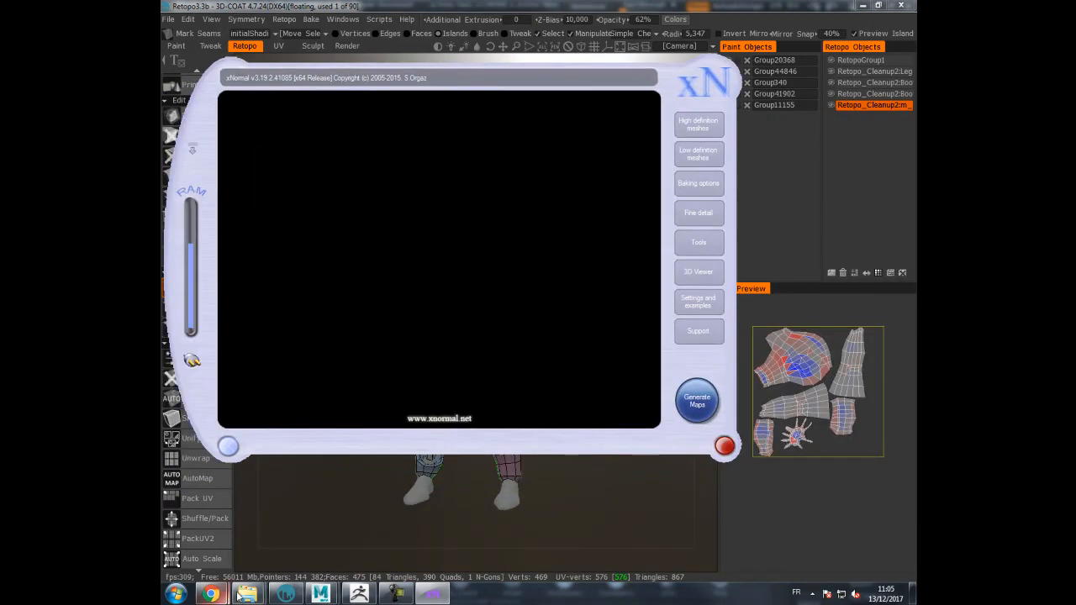
- Switch to Windows Explorer, browse to Q1 - ANIM - Chara > [Personnage] > Baking, and display the files as a list
mouse_move(244, 593)
click(300, 480)
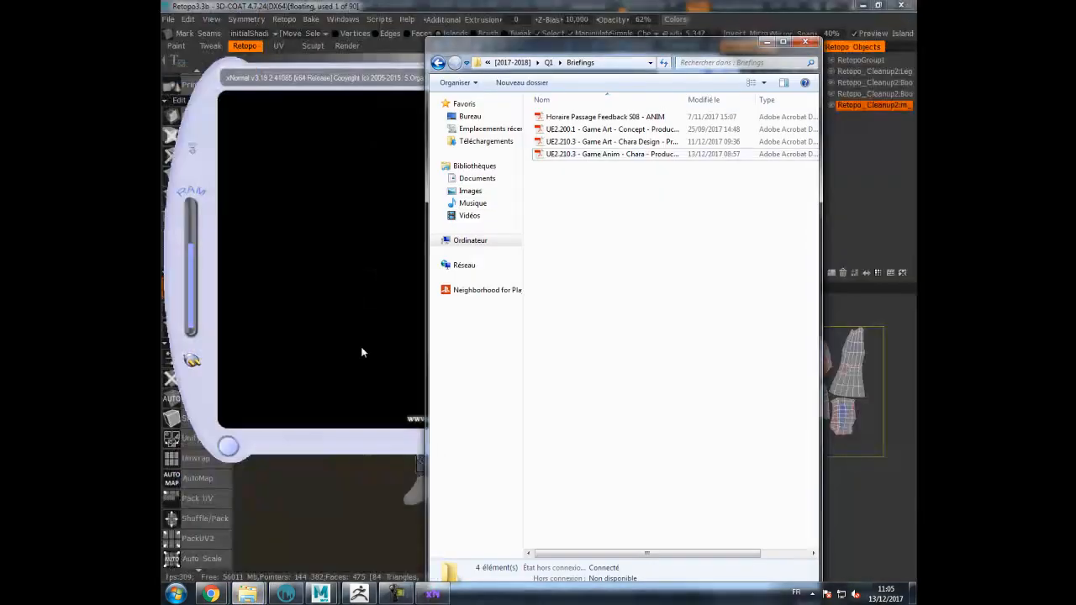
mouse_move(248, 593)
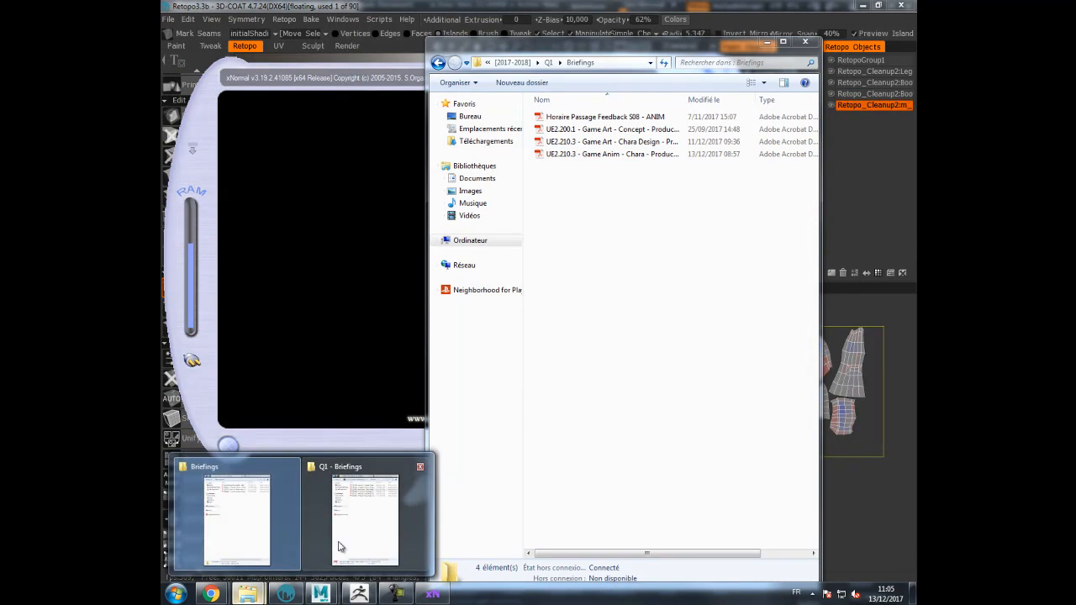
click(334, 548)
drag(563, 49, 651, 94)
click(622, 110)
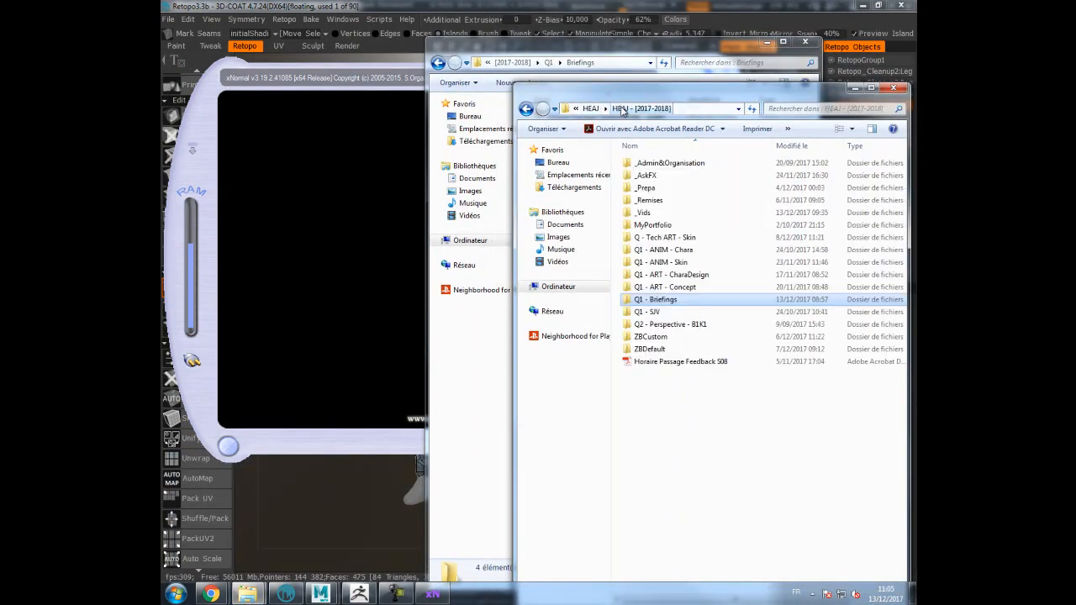
double_click(663, 256)
double_click(657, 176)
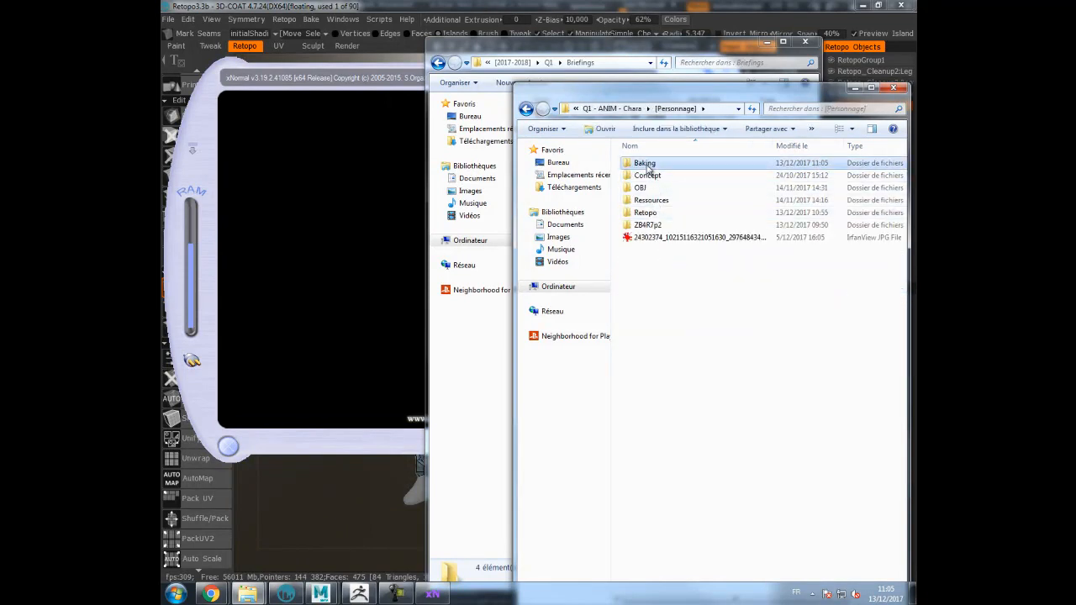
double_click(646, 165)
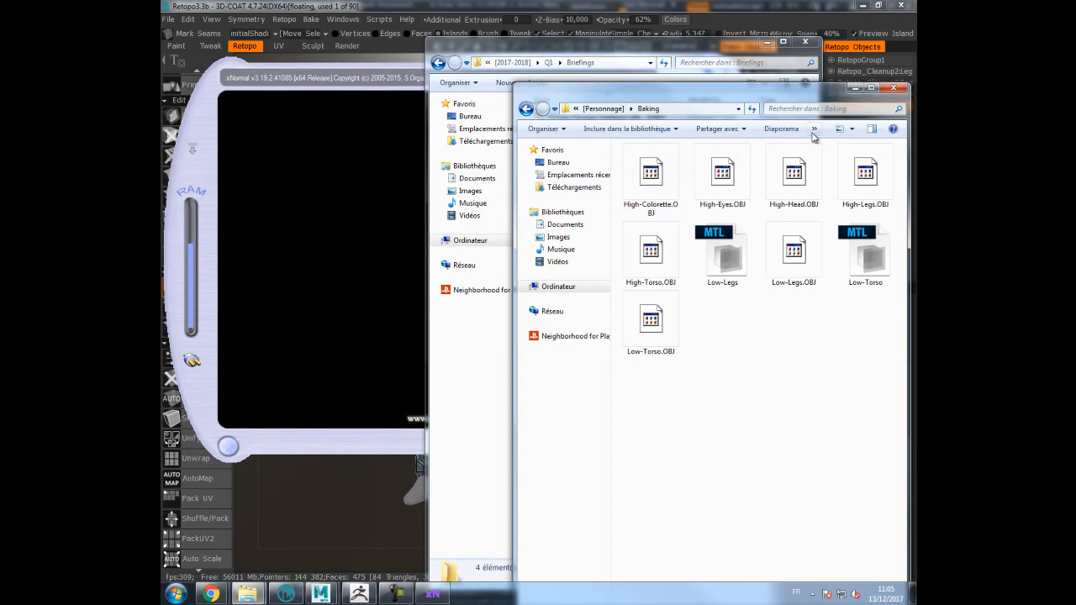
click(853, 131)
click(859, 196)
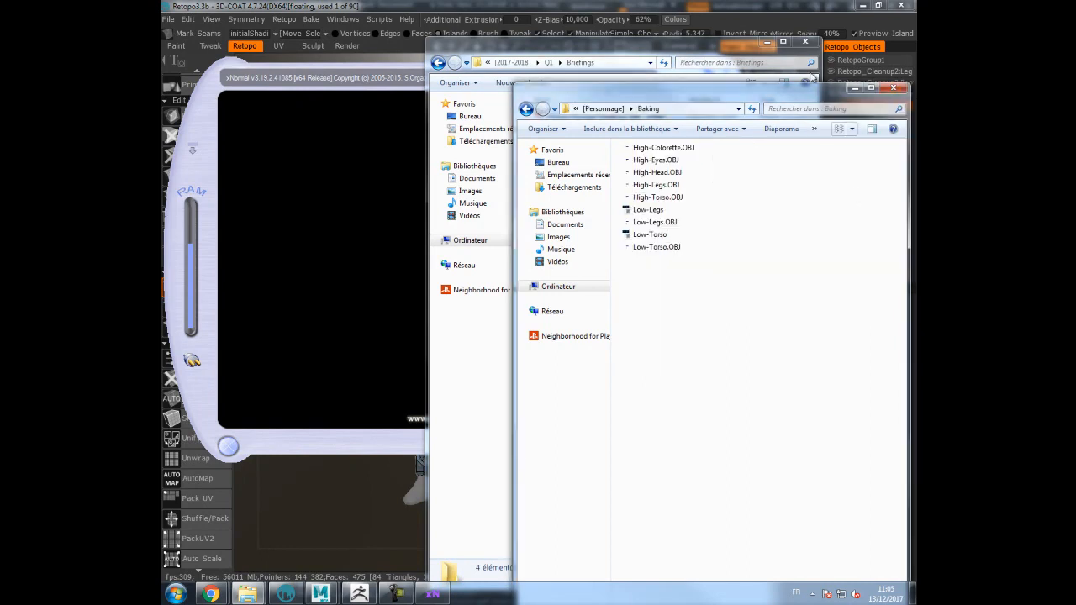
- Load High-Colorette, High-Eyes, High-Head, High-Legs and High-Torso OBJ files from the Baking folder into xNormal's high definition meshes
click(759, 48)
click(804, 43)
drag(673, 89, 797, 84)
click(767, 140)
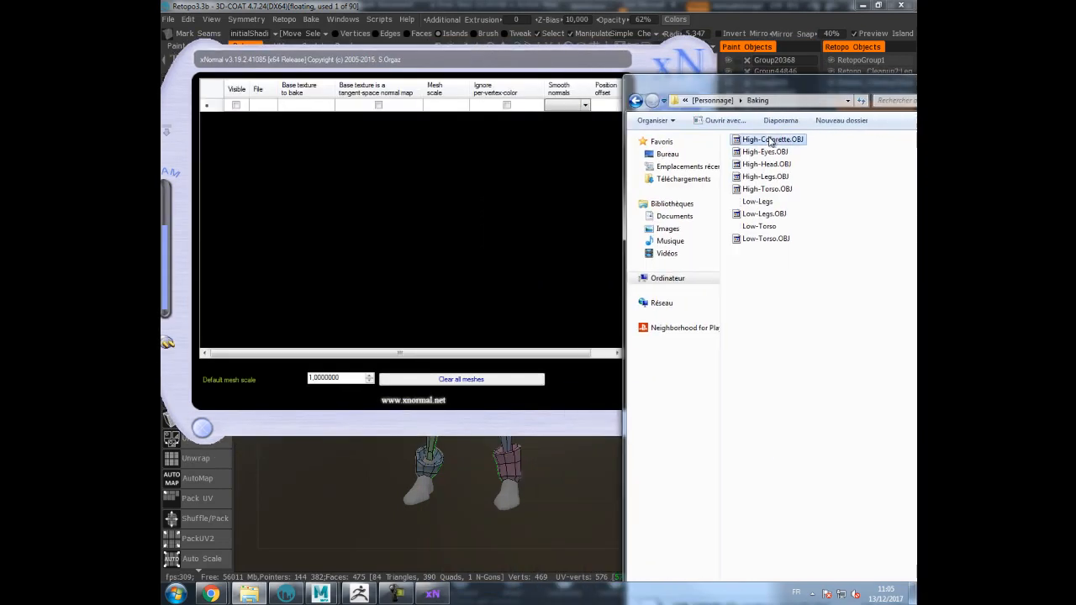
ctrl+click(771, 166)
ctrl+click(769, 177)
ctrl+click(769, 189)
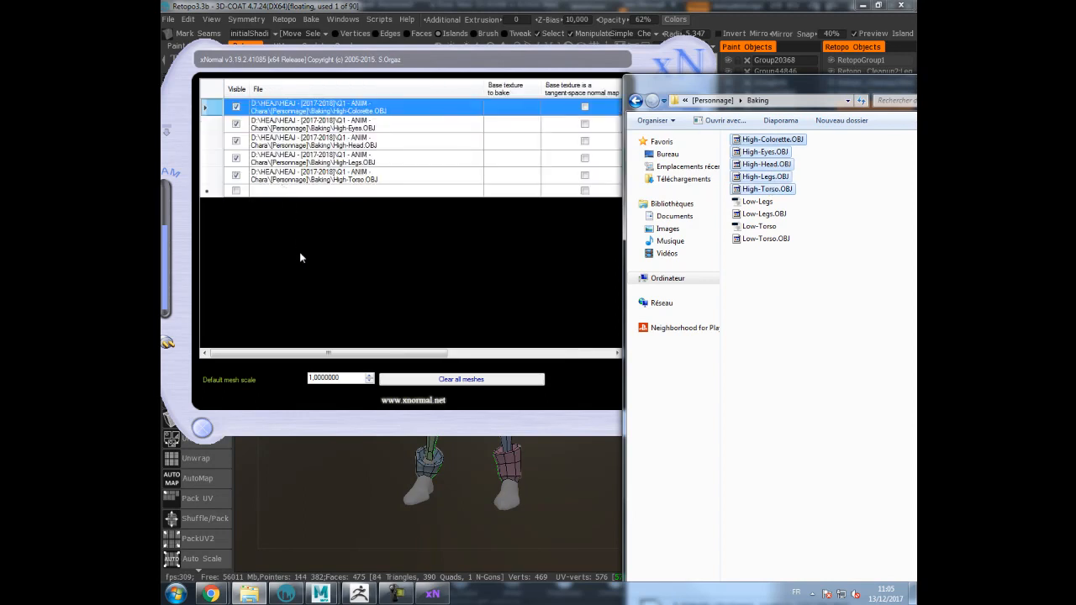
- Load Low-Legs.OBJ and Low-Torso.OBJ into xNormal's low definition meshes, minimise Windows Explorer, and reposition the xNormal window
click(642, 59)
click(668, 136)
click(762, 191)
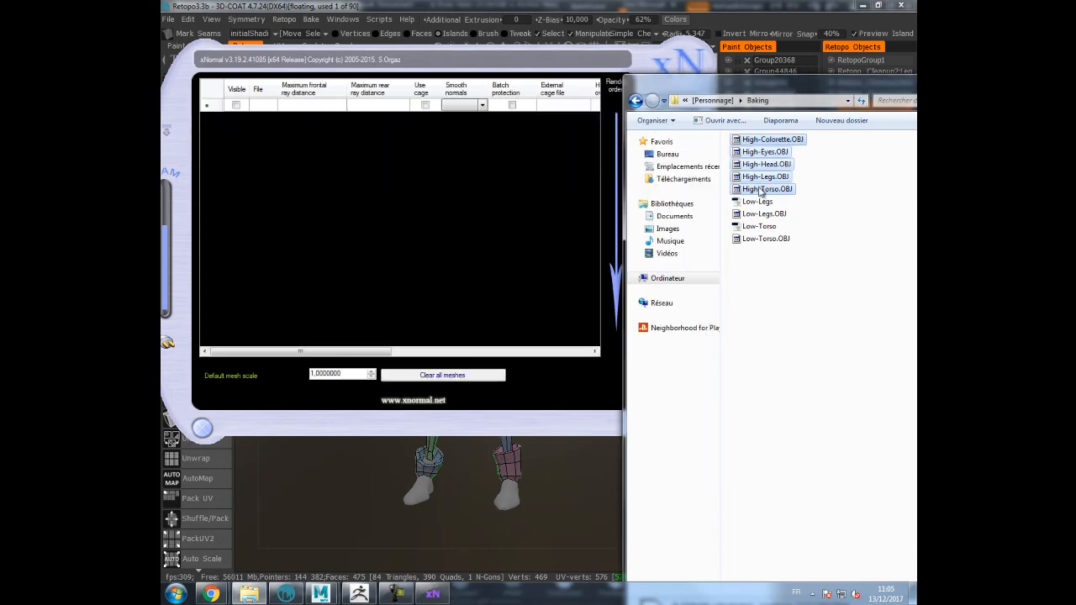
click(763, 214)
ctrl+click(761, 239)
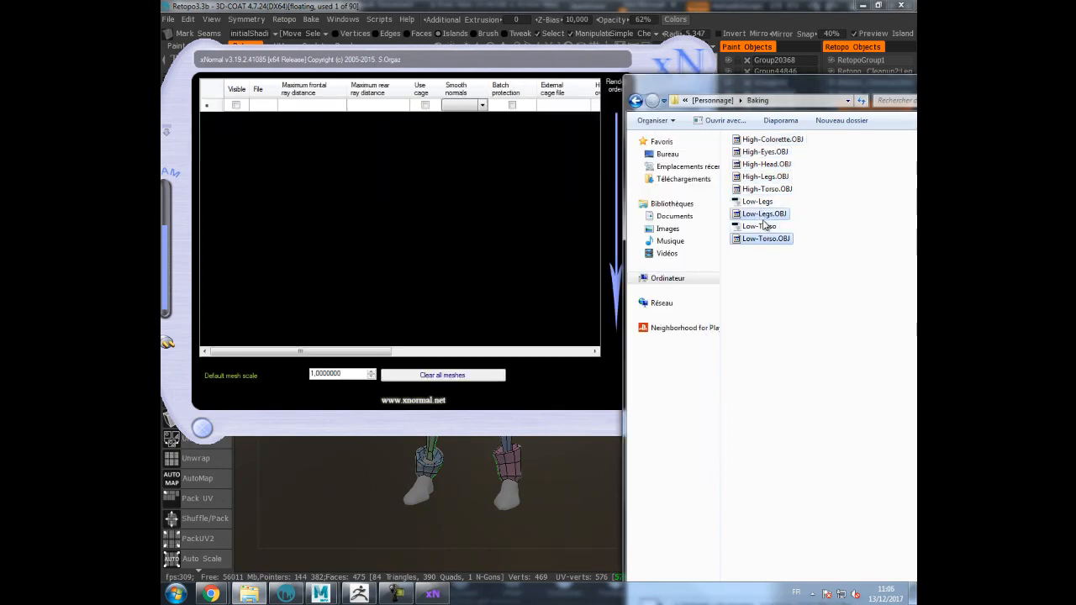
drag(765, 217, 330, 205)
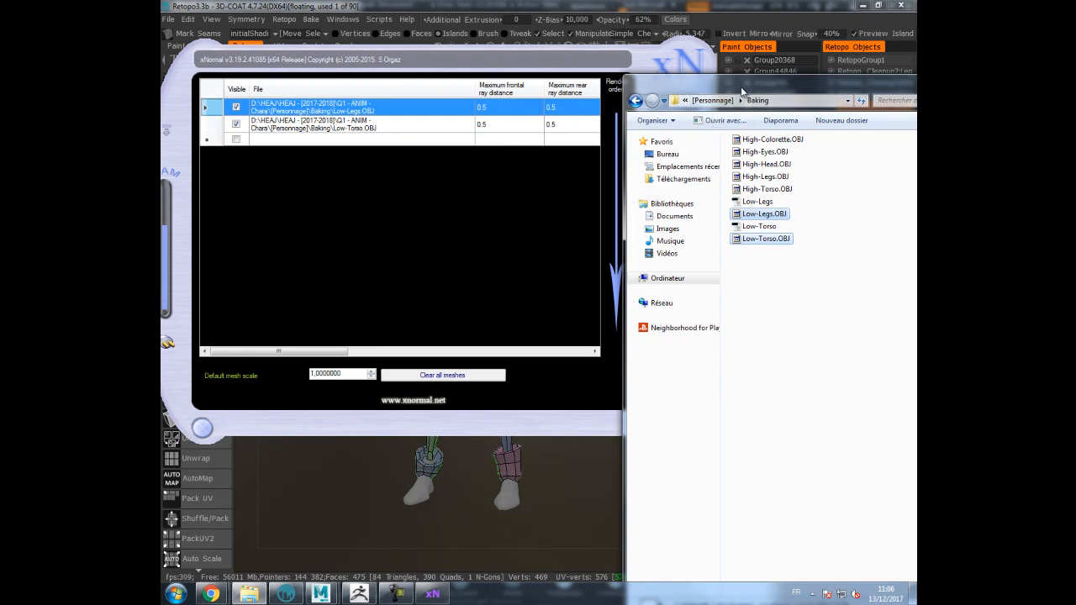
drag(782, 90, 731, 88)
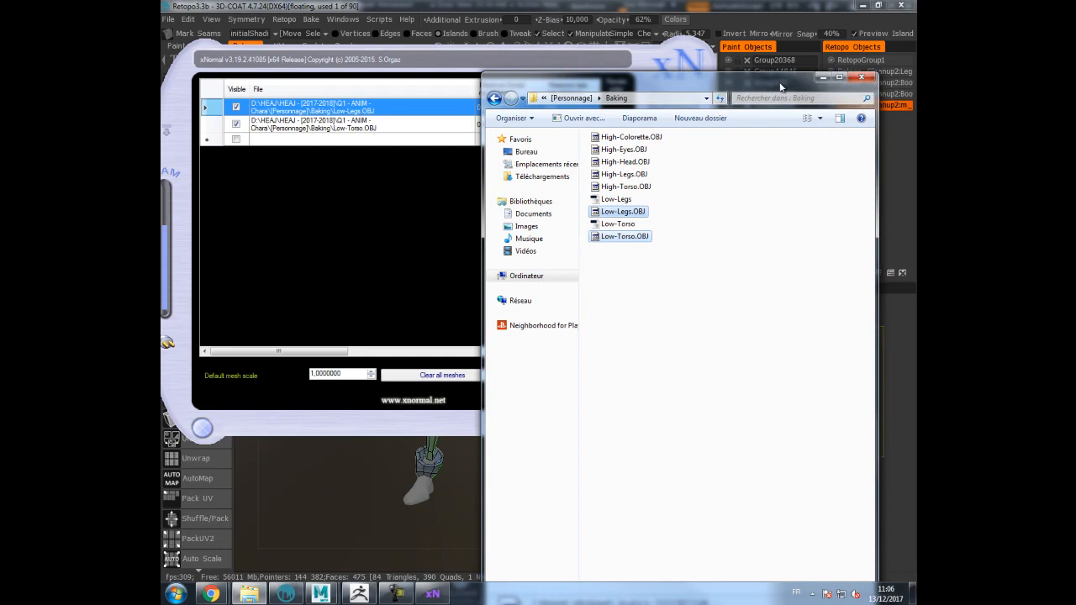
click(824, 78)
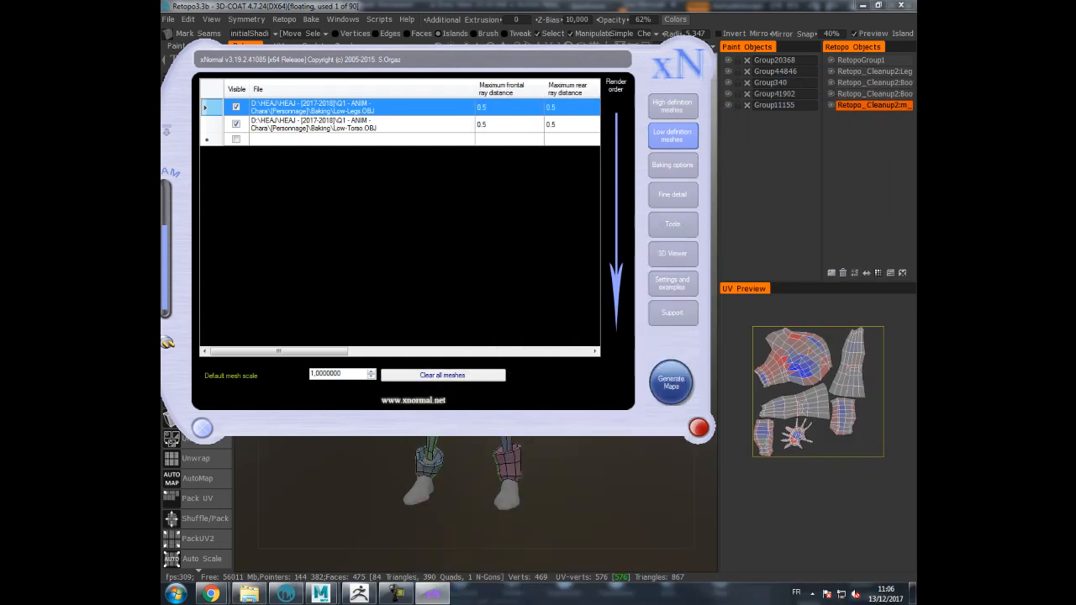
drag(661, 61, 777, 122)
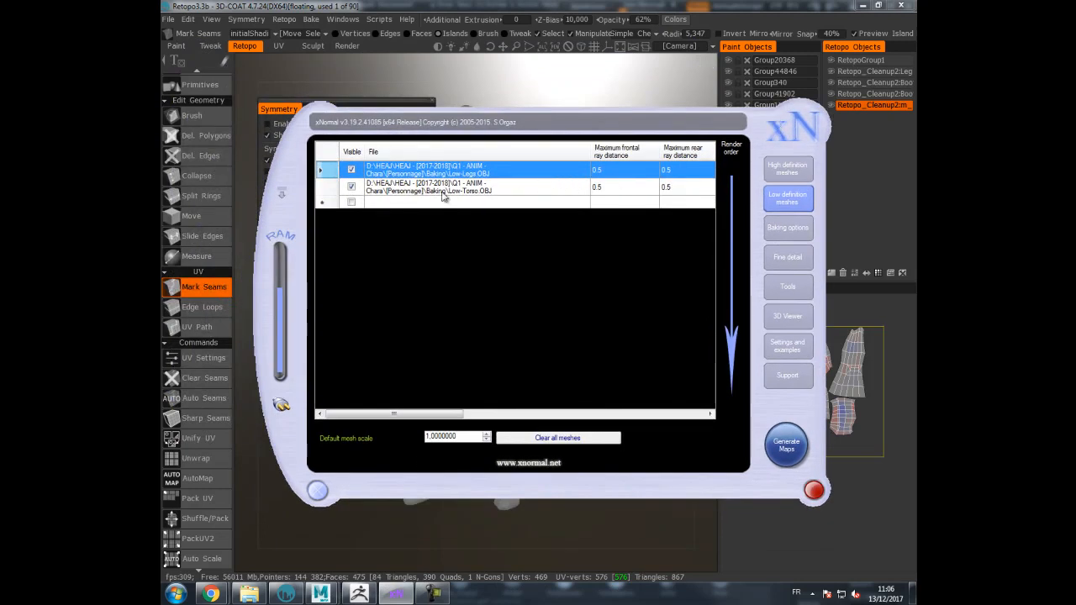
click(476, 189)
click(352, 169)
click(351, 170)
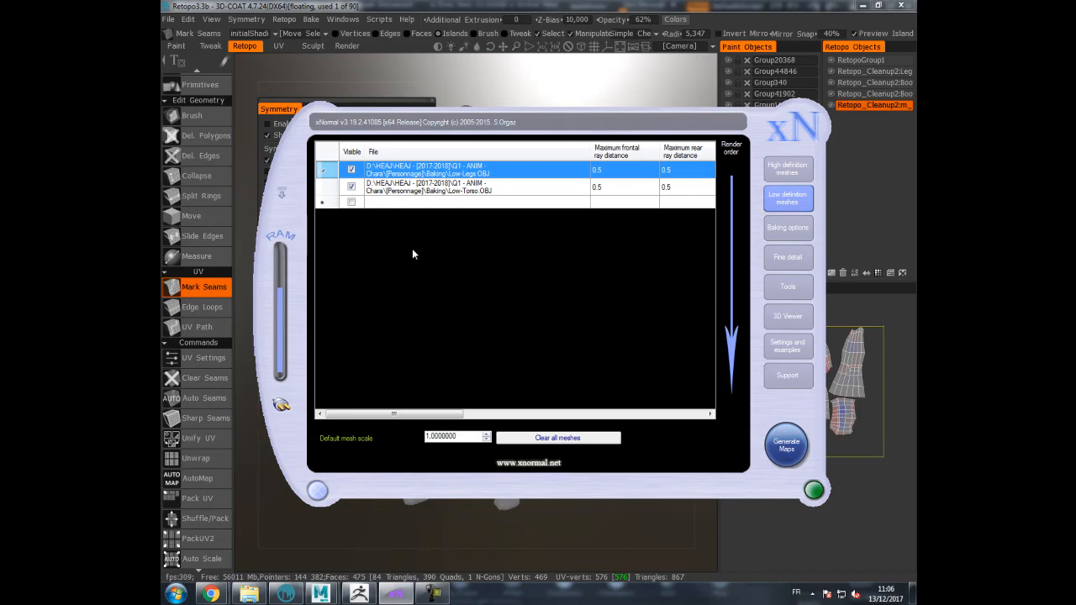
- Disable the visibility of High-Colorette.OBJ, High-Eyes.OBJ and High-Head.OBJ in the high definition meshes
click(789, 173)
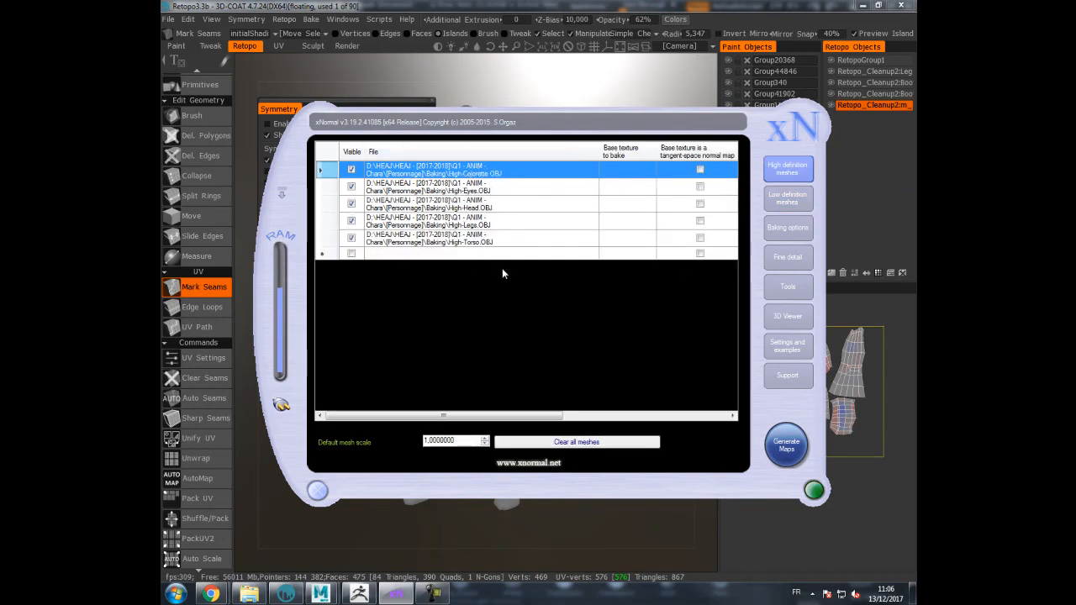
click(351, 171)
click(351, 187)
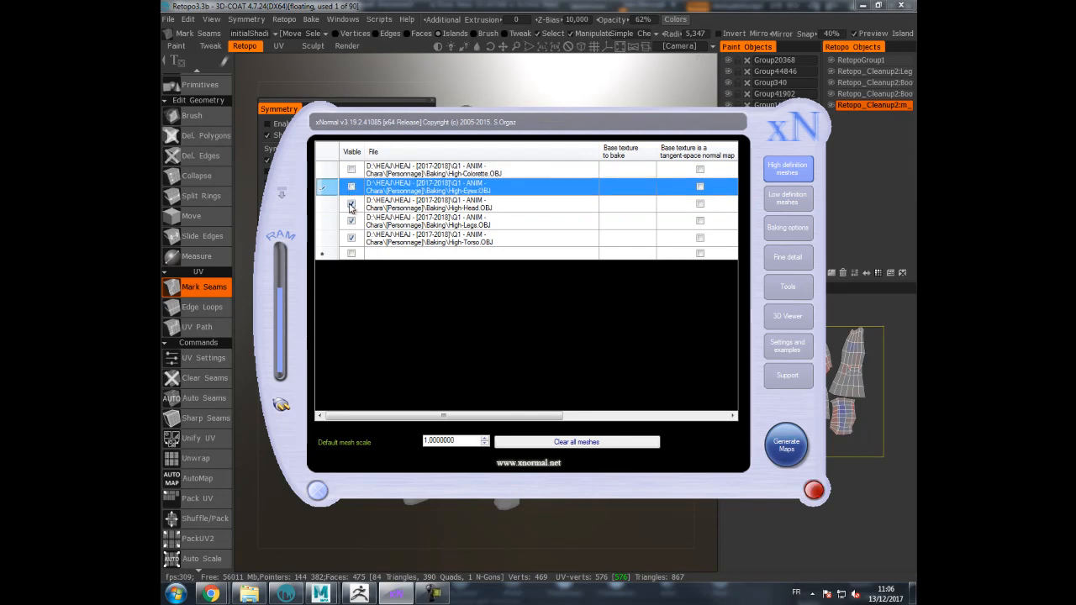
click(351, 203)
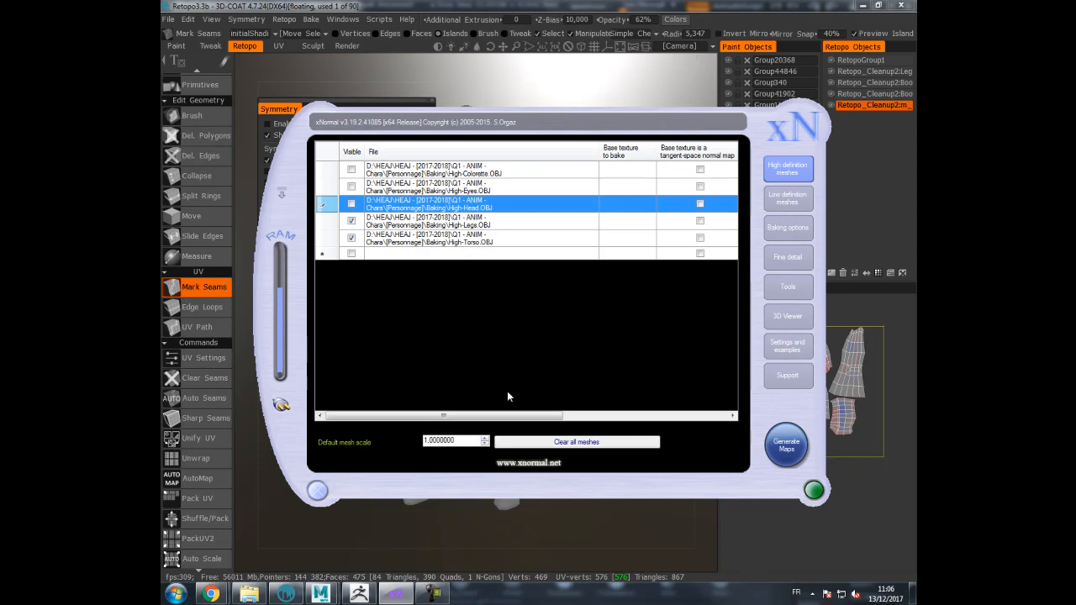
- Start choosing the baking output file and browse to Toshiba HDD (D:) > HEAJ > HEAJ - [2017-2018] > Q1 - ANIM - Chara > [Personnage] > Baking
click(790, 229)
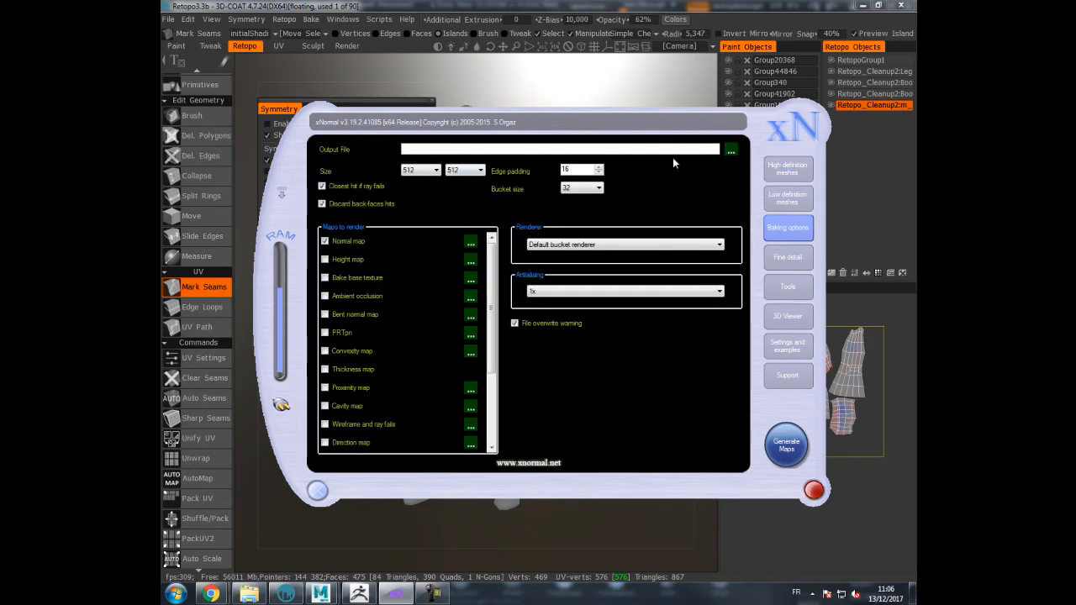
click(731, 150)
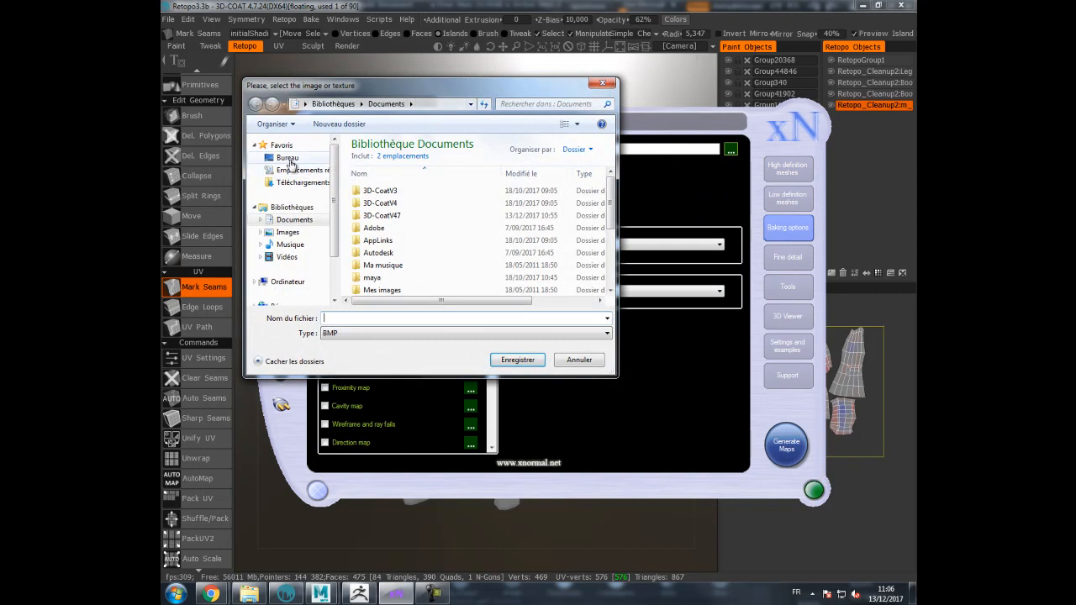
click(289, 158)
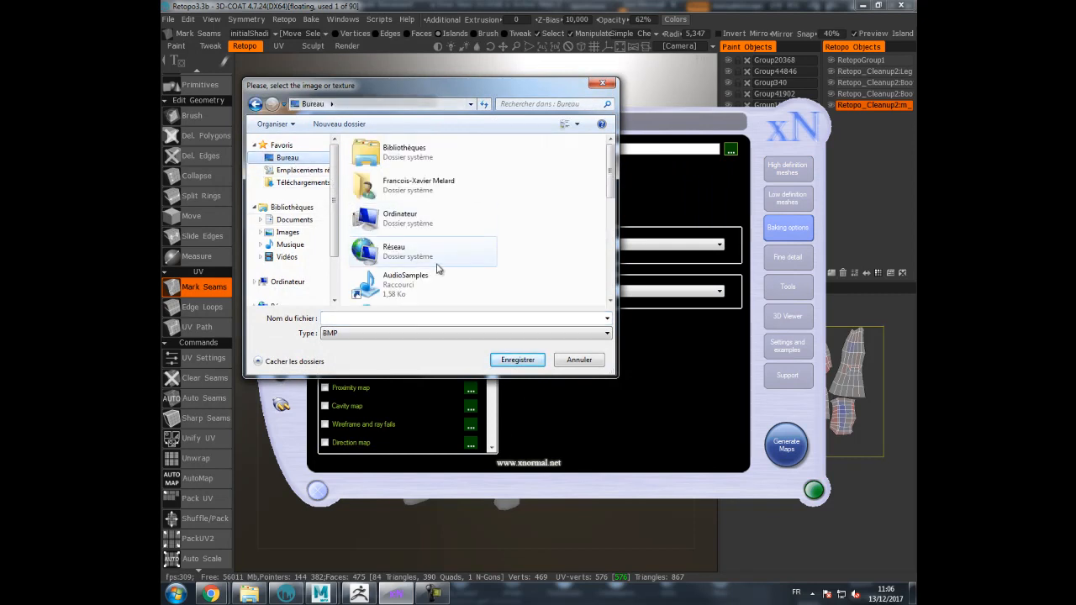
click(289, 283)
double_click(432, 204)
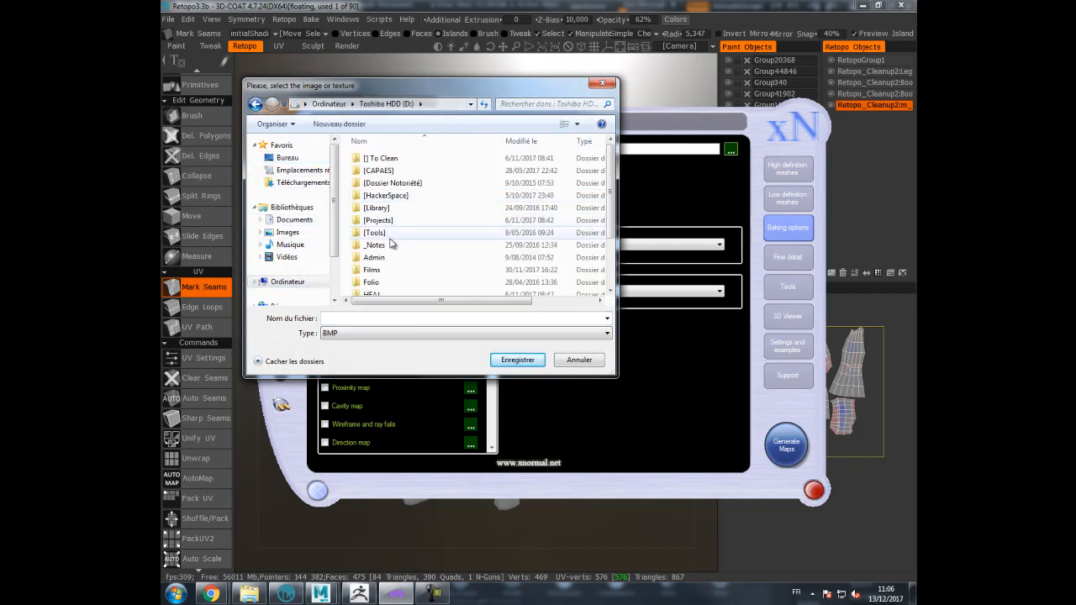
double_click(380, 292)
double_click(408, 289)
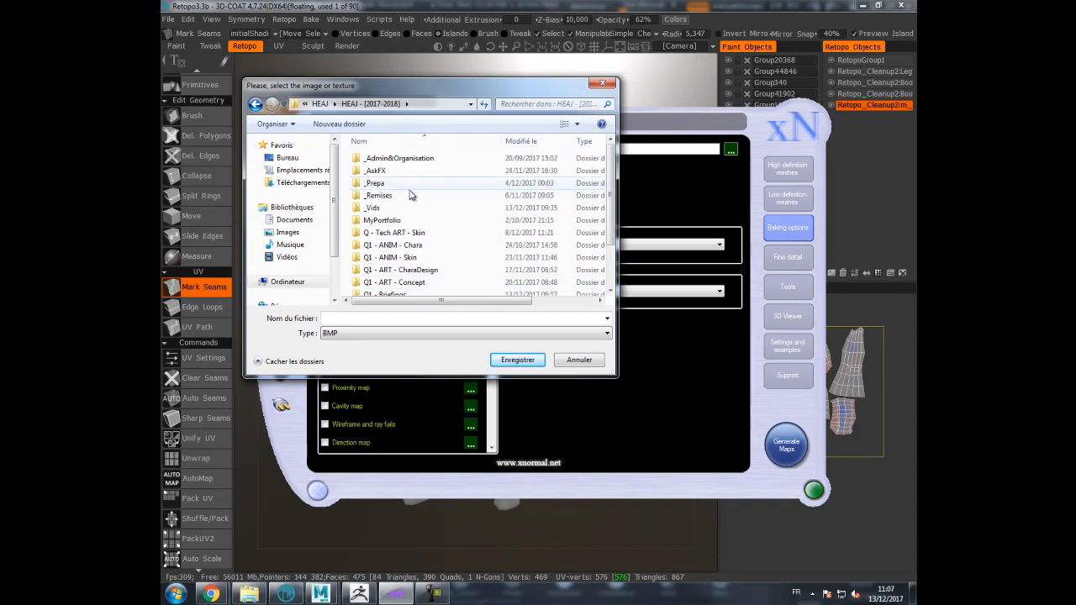
double_click(396, 245)
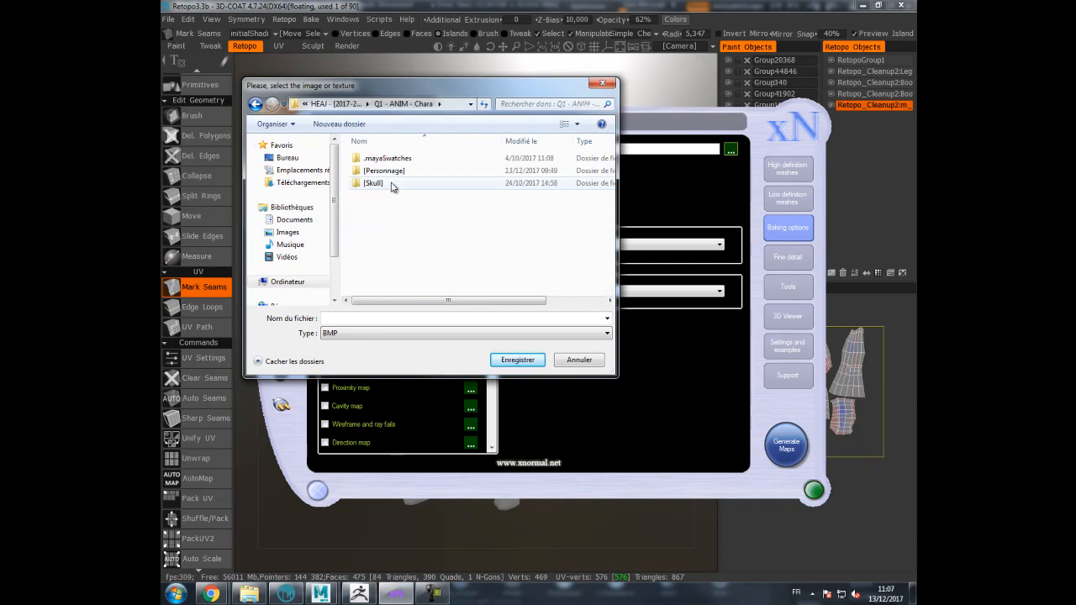
double_click(370, 171)
double_click(378, 160)
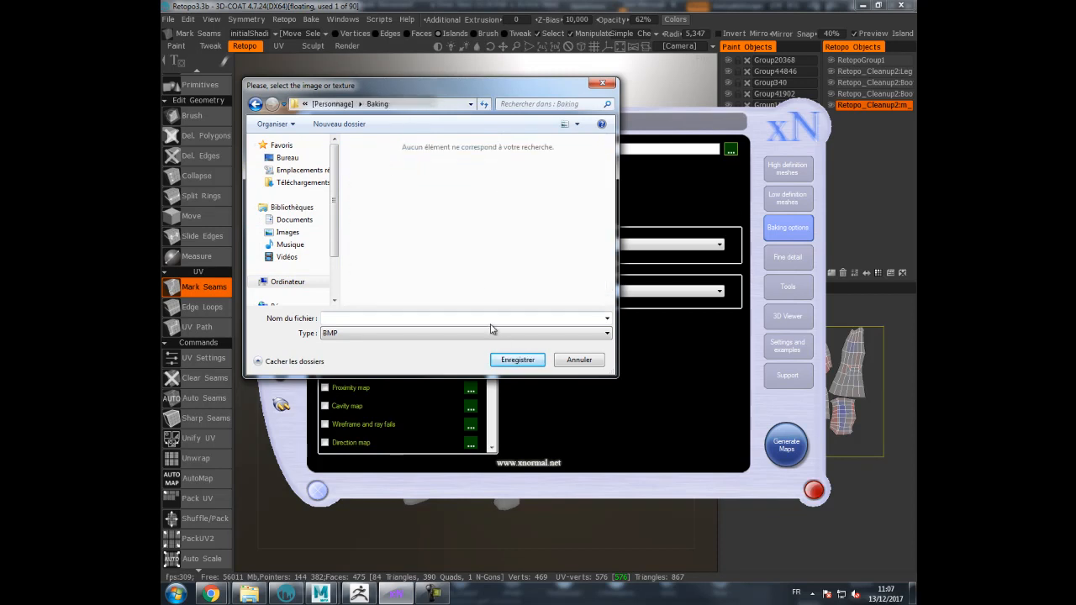
- Set the output file type to TGA and save the file name as 01
click(412, 335)
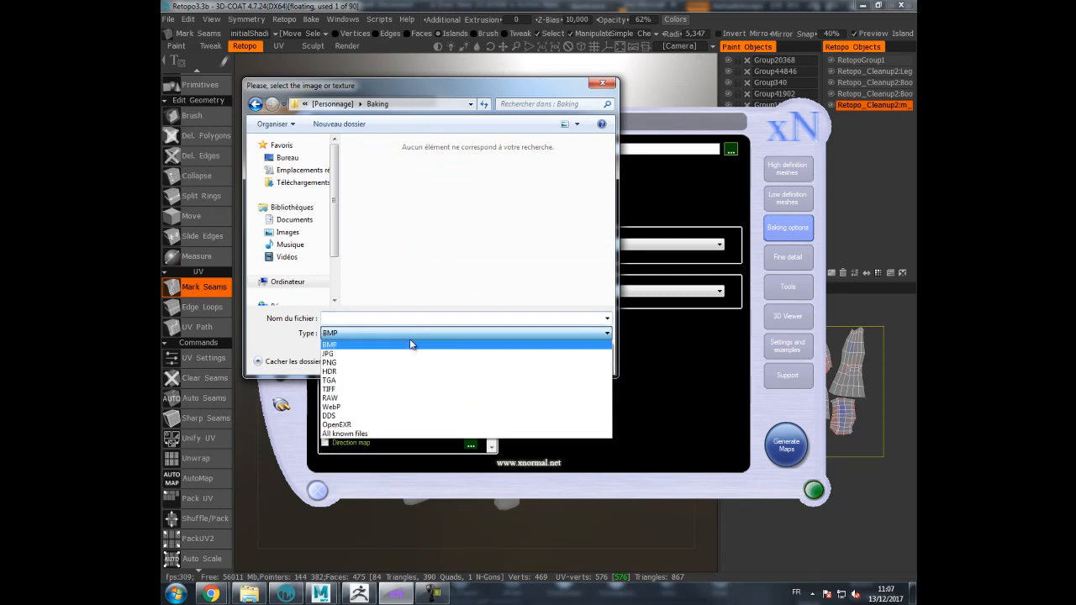
click(353, 380)
click(344, 318)
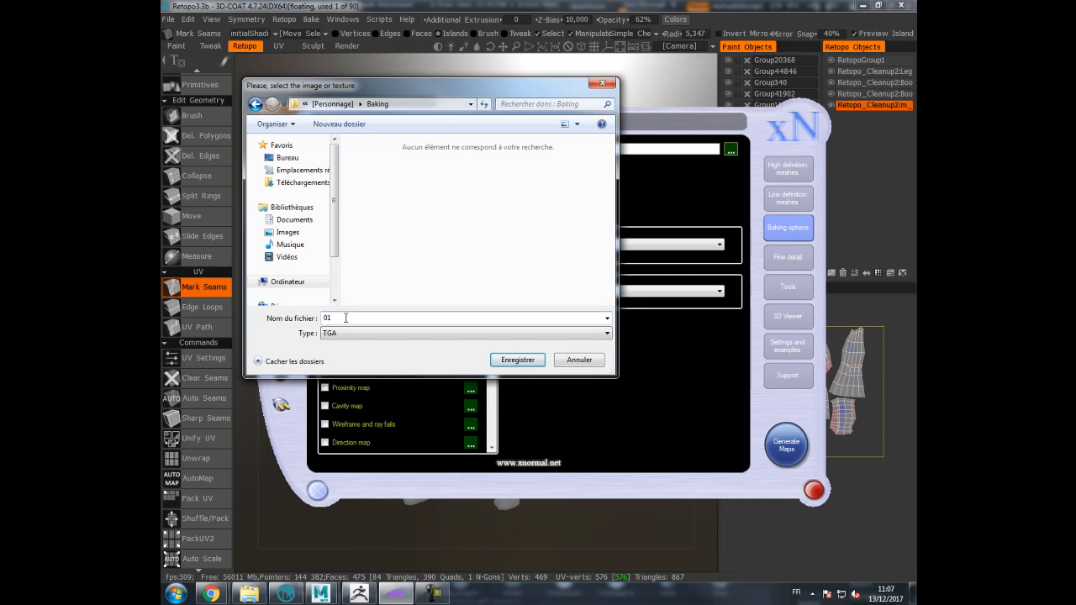
text(01)
key(Return)
- Set the baked map size to 2048 by 2048 and the antialiasing to 2x
click(420, 170)
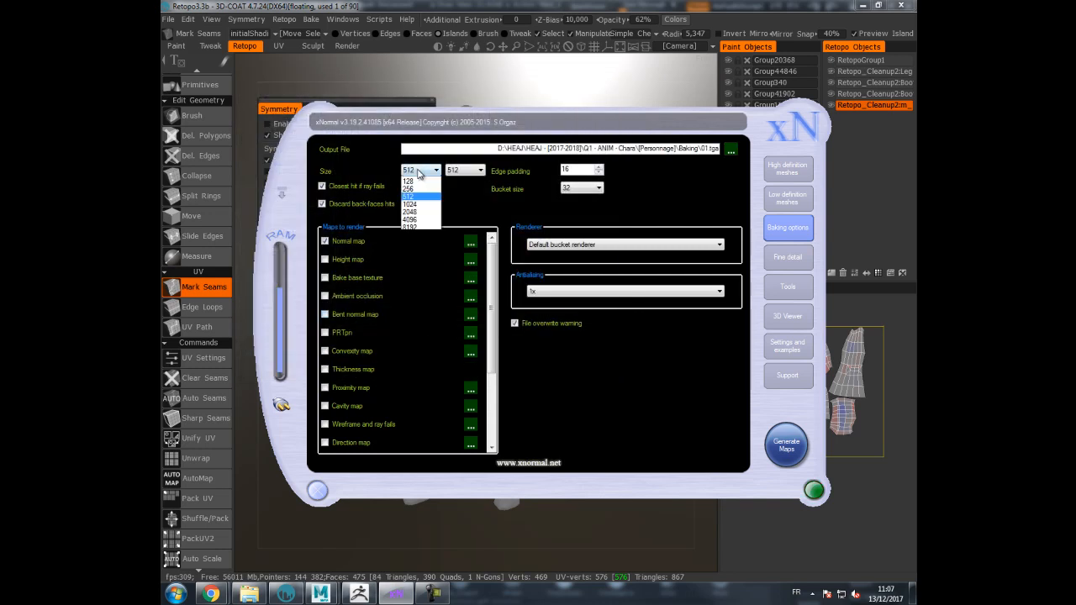
click(417, 234)
click(458, 172)
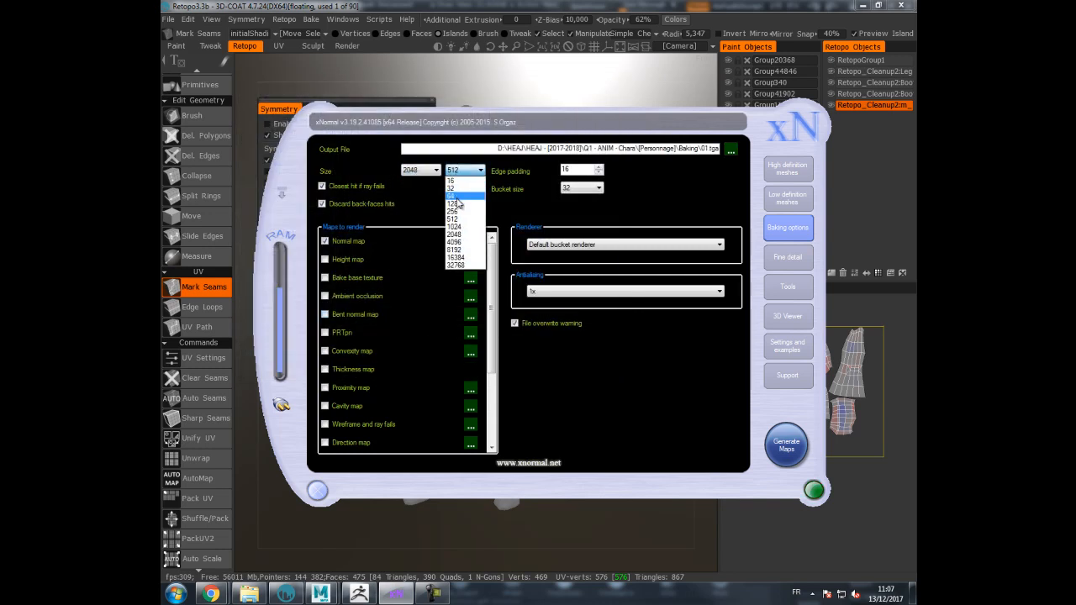
click(454, 234)
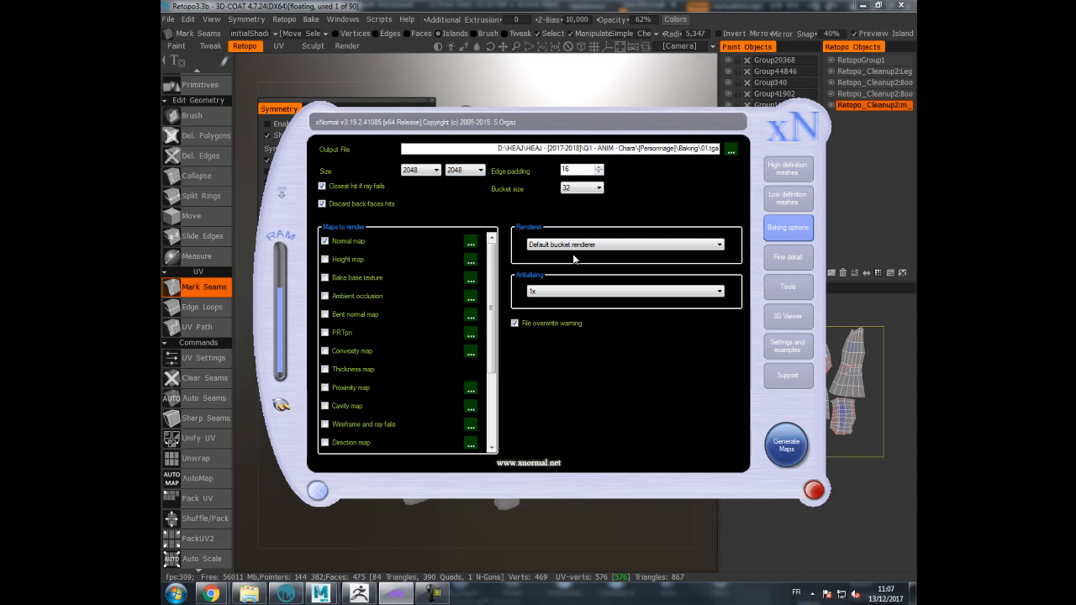
click(564, 294)
click(562, 311)
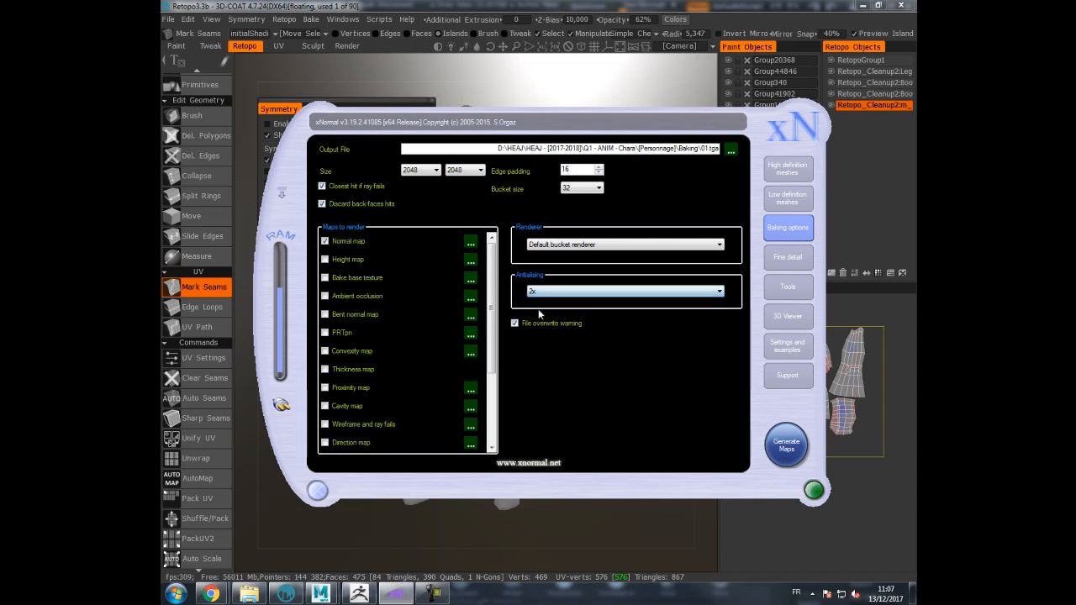
- Check the normal map options, minimise 3D-Coat, and try to generate the maps in xNormal
click(470, 244)
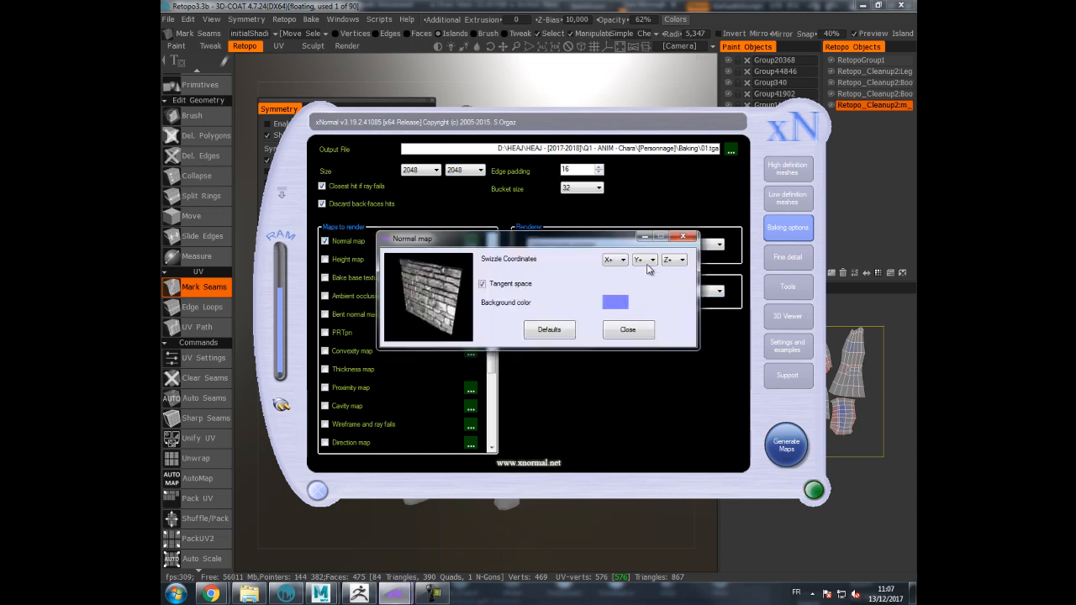
click(683, 237)
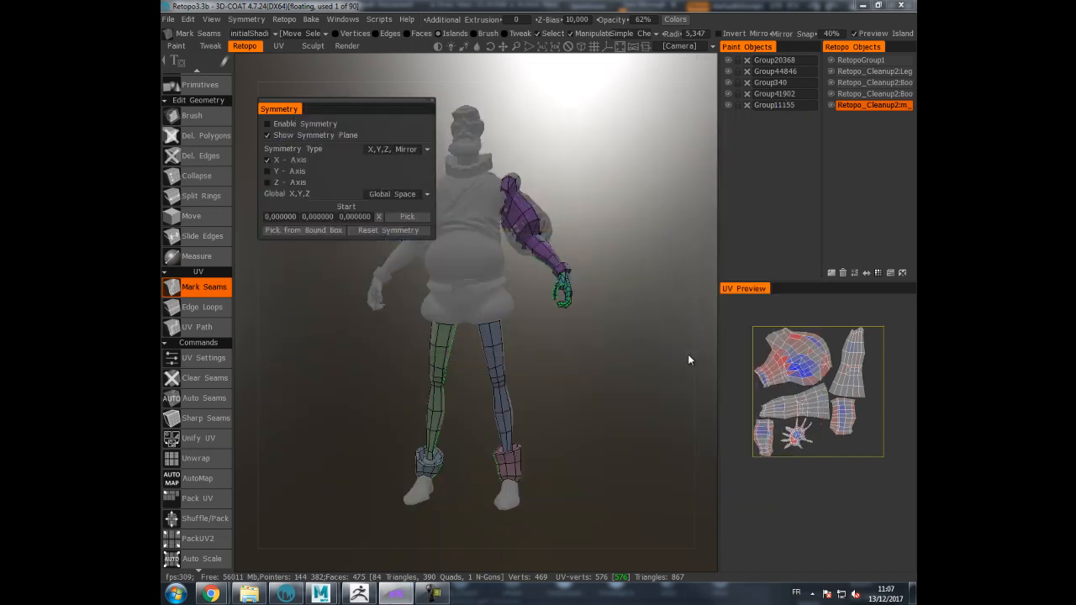
click(862, 6)
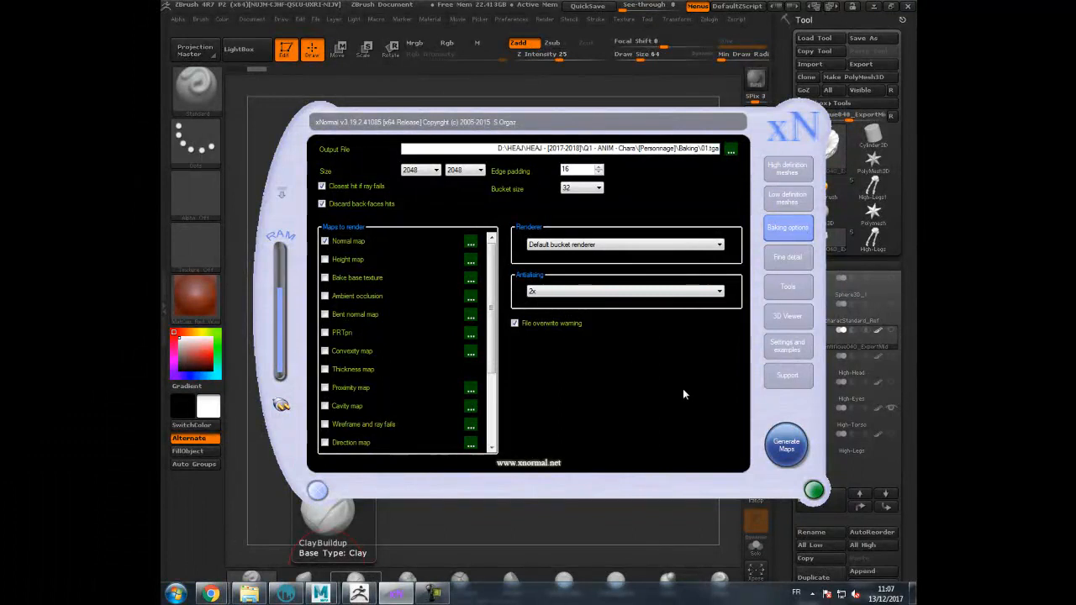
click(790, 447)
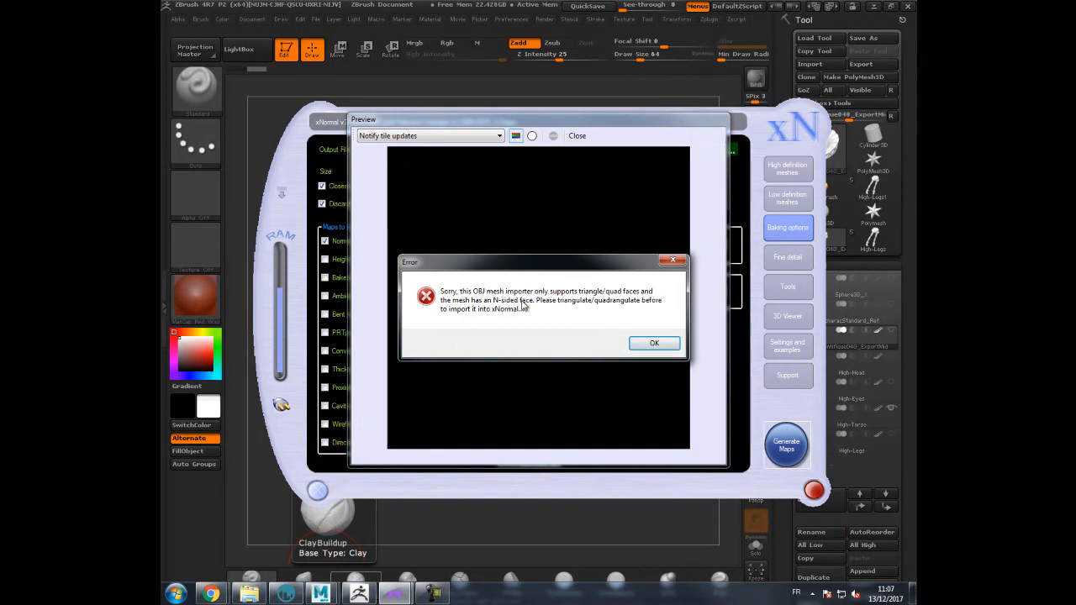
click(654, 343)
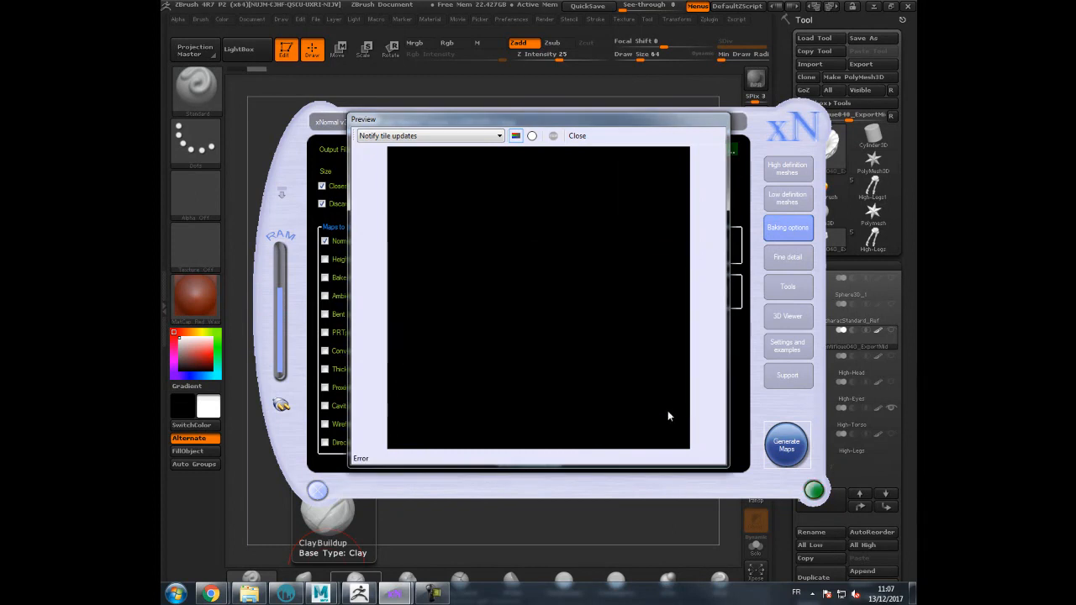
- Switch to Maya, select the m_Hands mesh, and add the Triangulate command to the Custom shelf
mouse_move(320, 594)
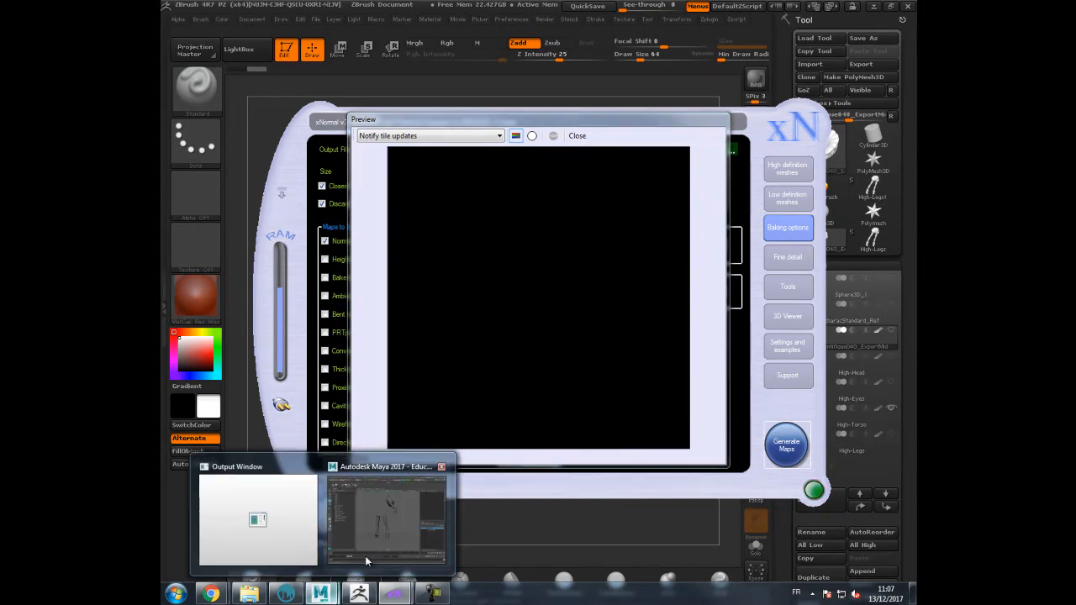
click(372, 504)
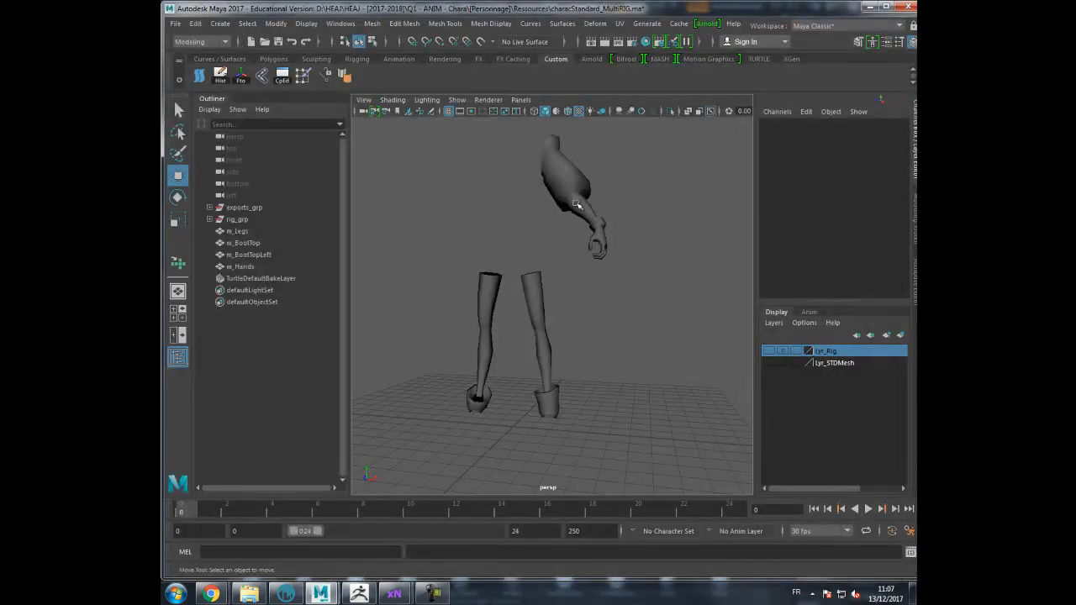
click(598, 250)
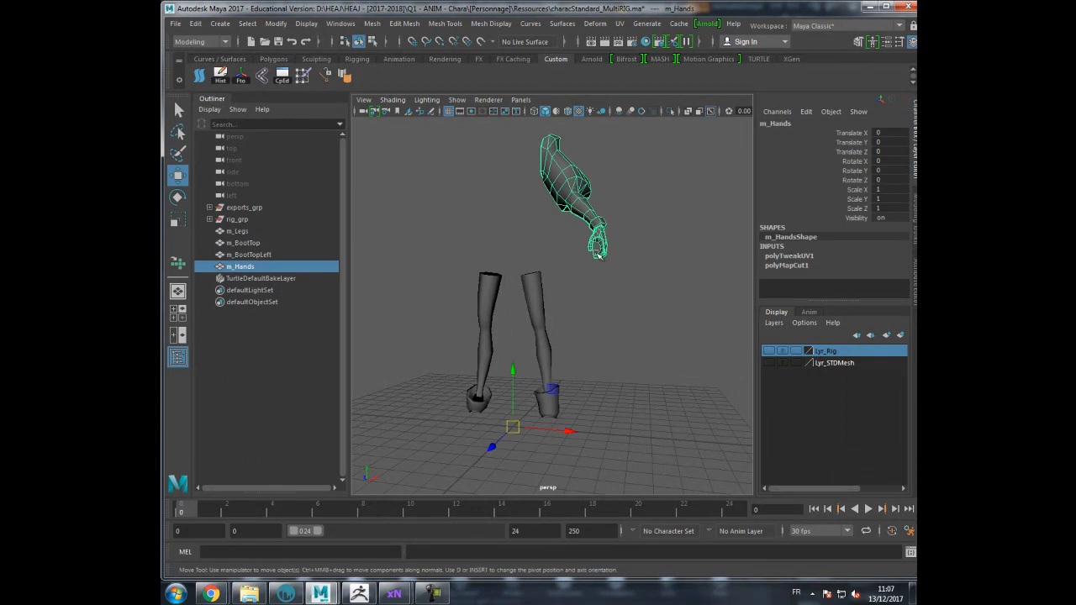
click(416, 24)
mouse_move(437, 25)
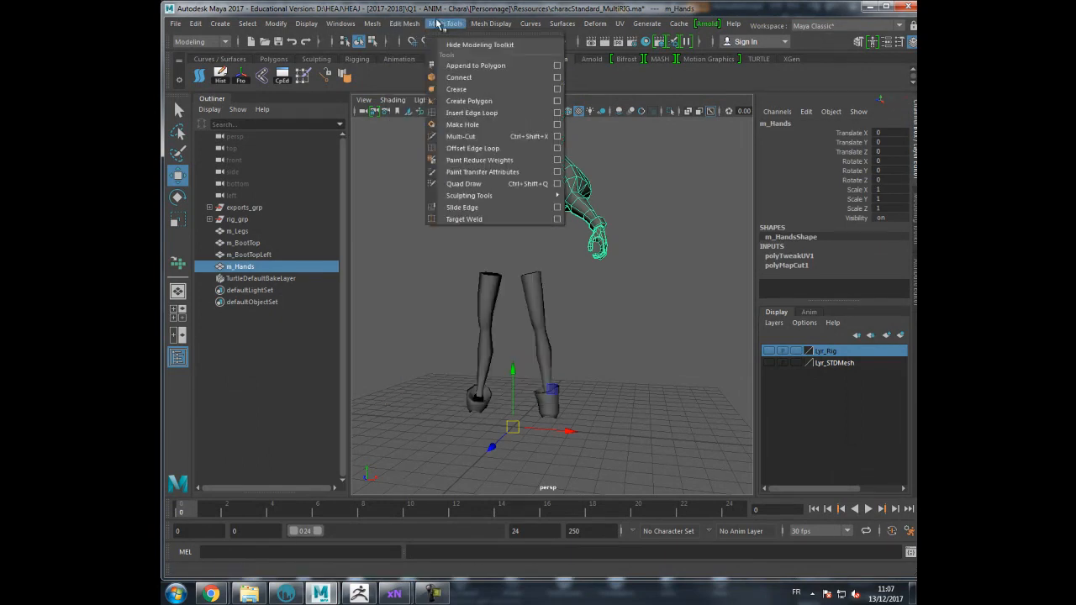
mouse_move(368, 24)
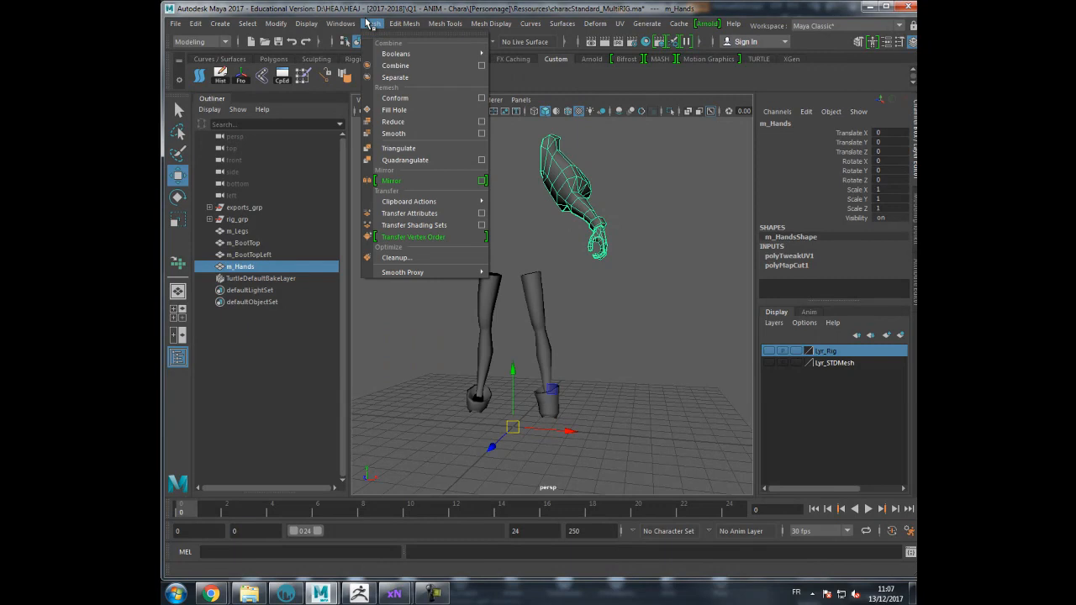
click(400, 149)
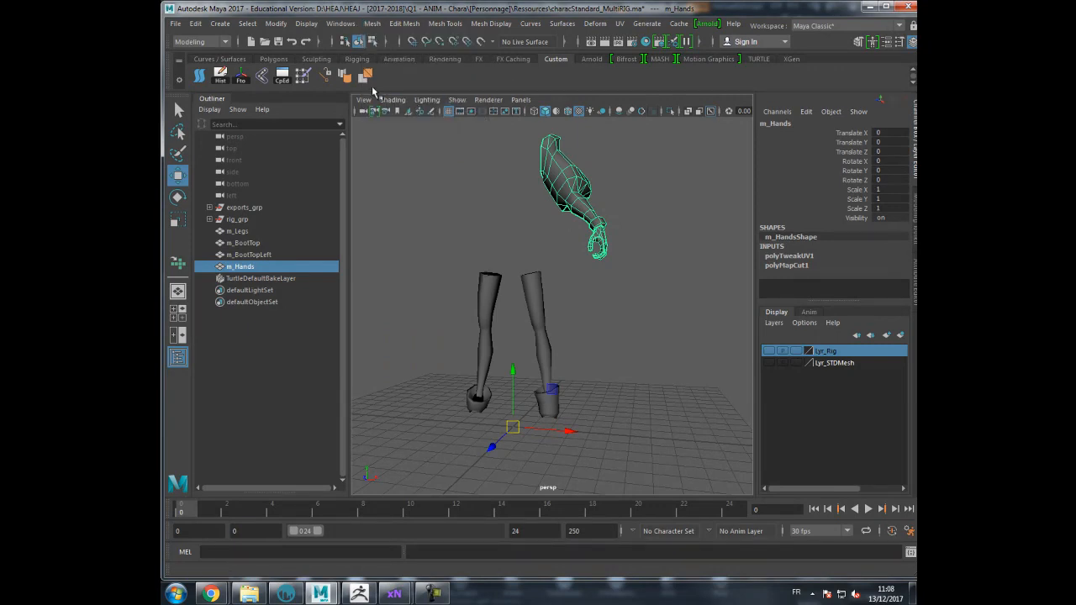
- Triangulate the arm, leg and boot meshes and delete the construction history of all four objects
click(547, 242)
drag(420, 259, 581, 433)
click(365, 76)
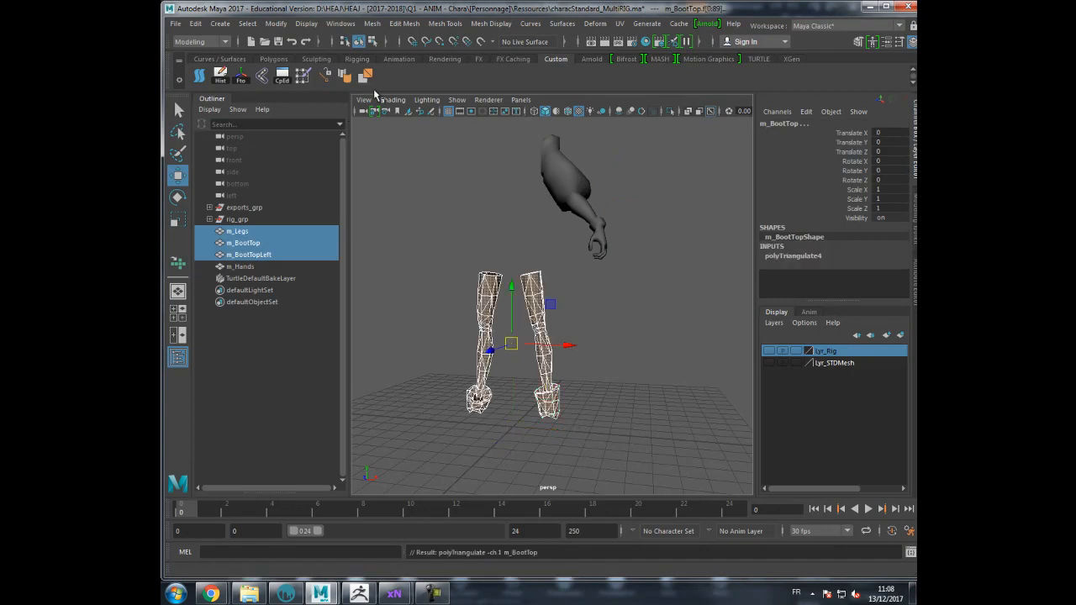
drag(644, 138, 515, 323)
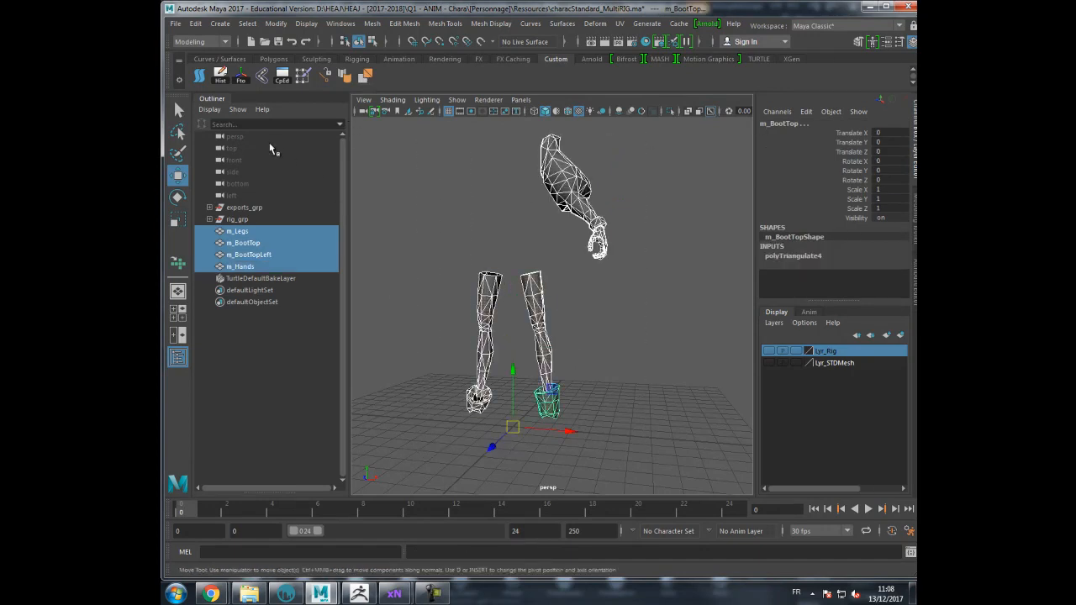
click(220, 76)
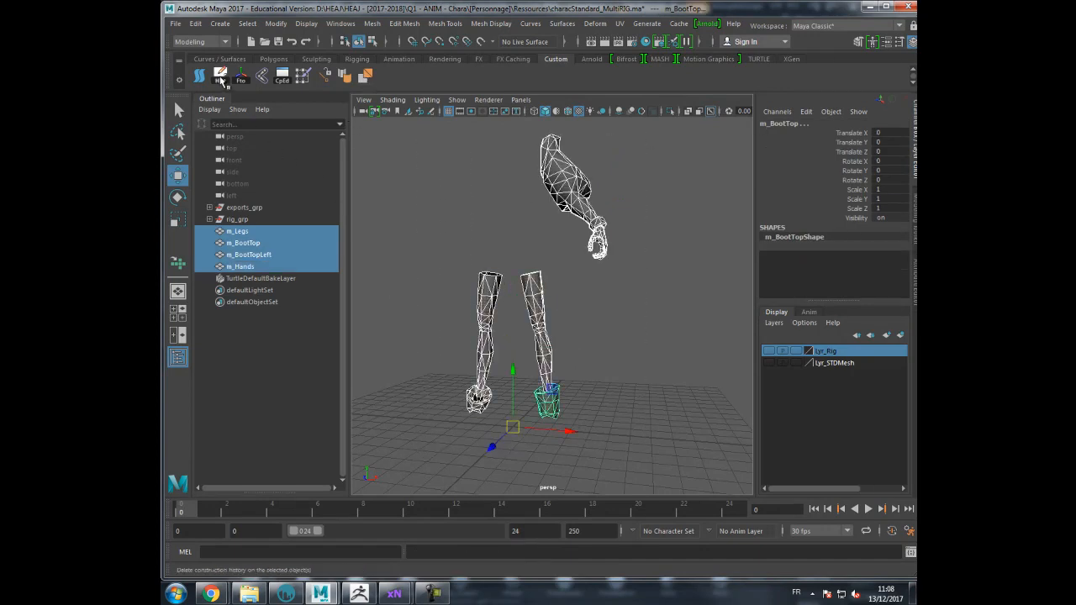
click(486, 205)
- Add Export Selection to the Custom shelf and export m_Hands as OBJ, replacing Low-Torso.OBJ in the Baking folder
click(573, 197)
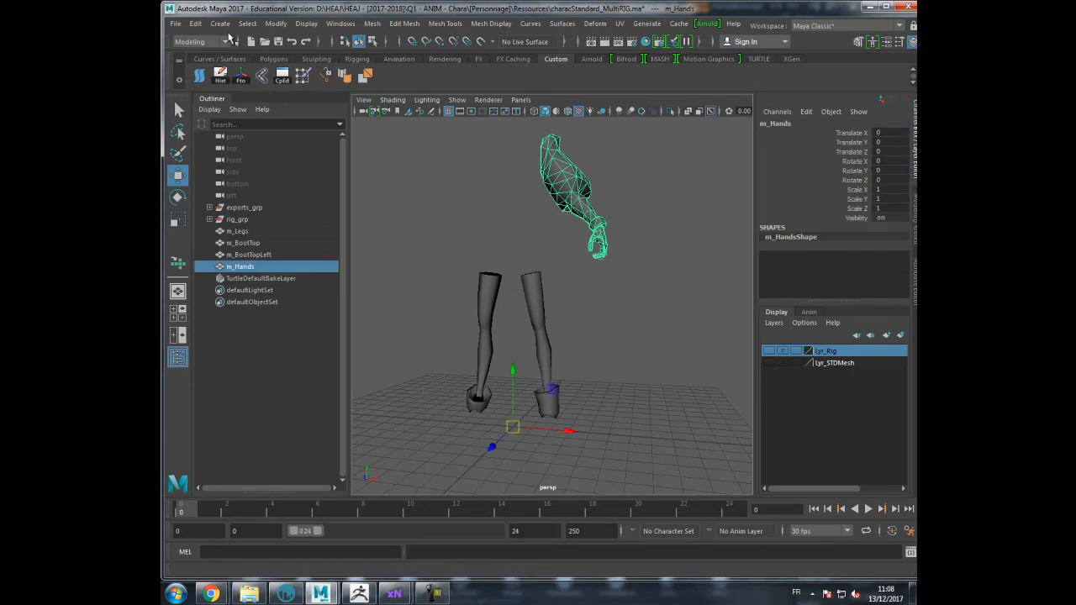
click(176, 22)
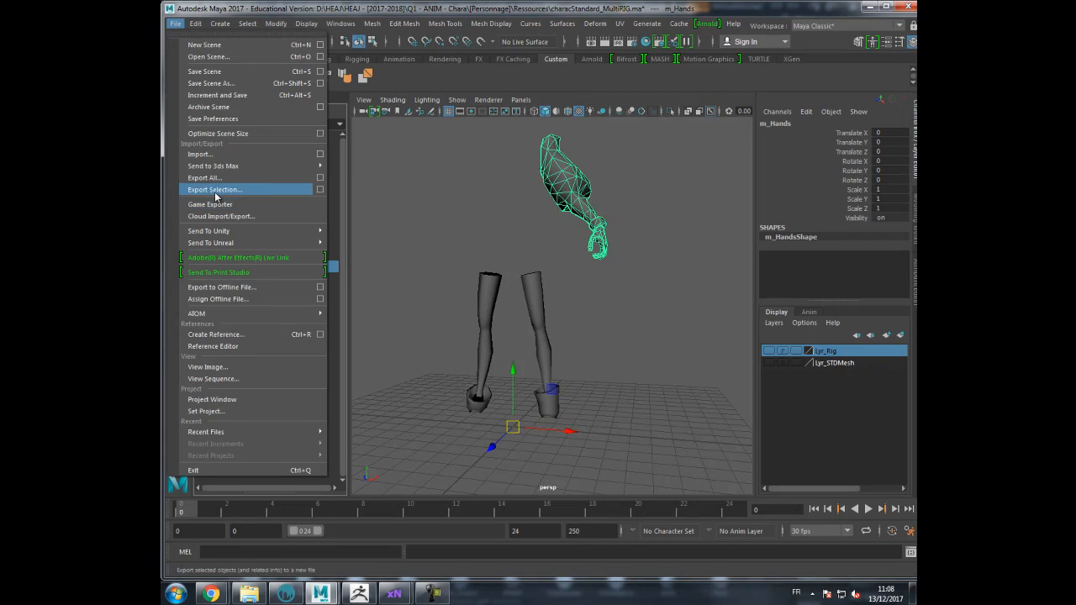
click(422, 81)
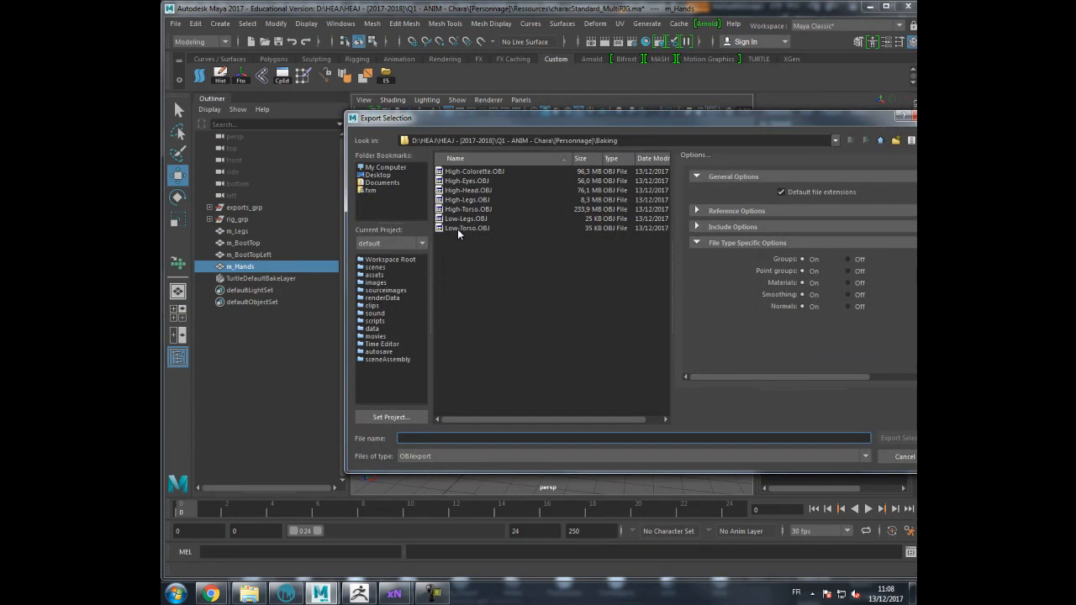
double_click(459, 228)
click(627, 313)
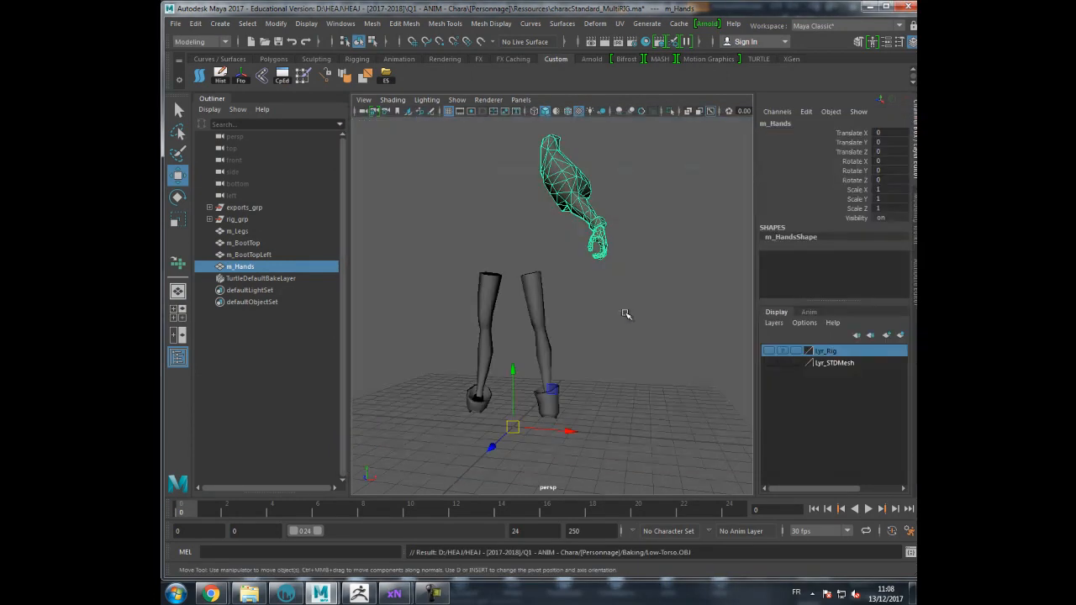
- Export m_Legs, m_BootTop and m_BootTopLeft together as OBJ, replacing Low-Legs.OBJ in the Baking folder
drag(455, 267, 565, 413)
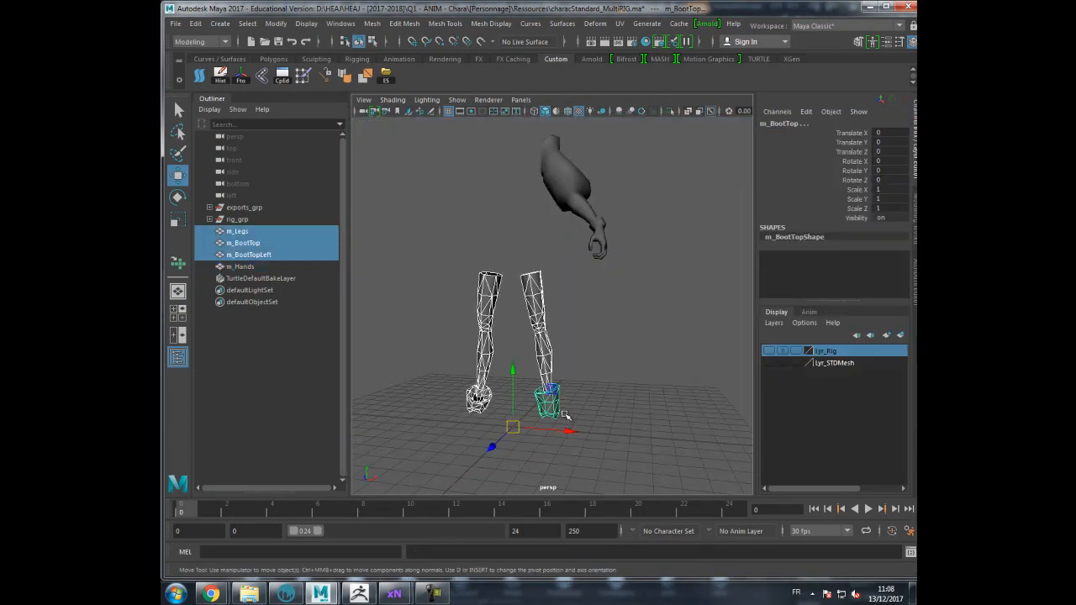
click(386, 75)
double_click(465, 218)
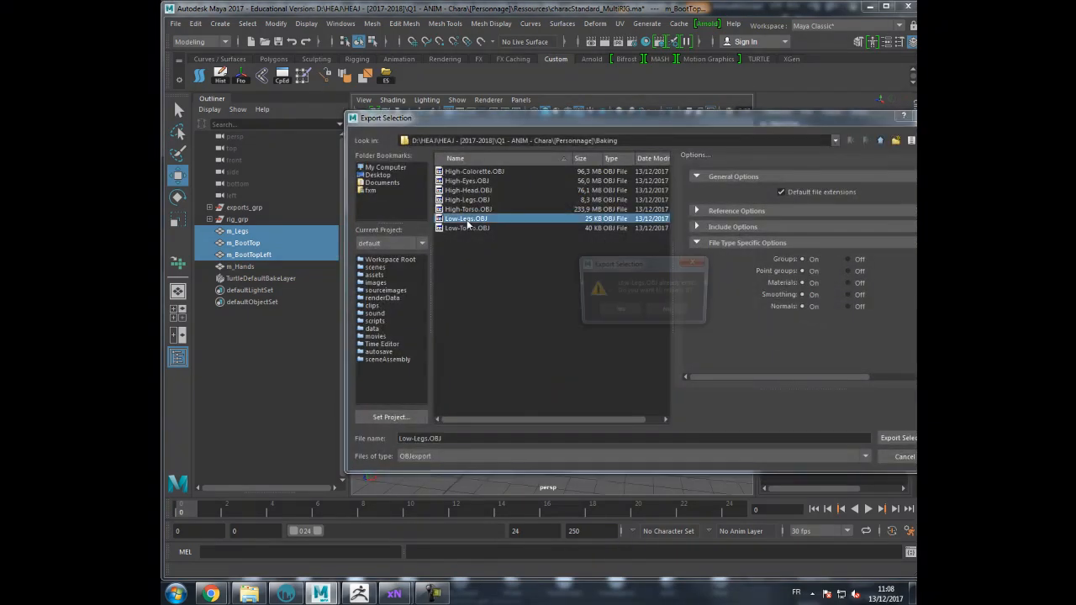
click(627, 313)
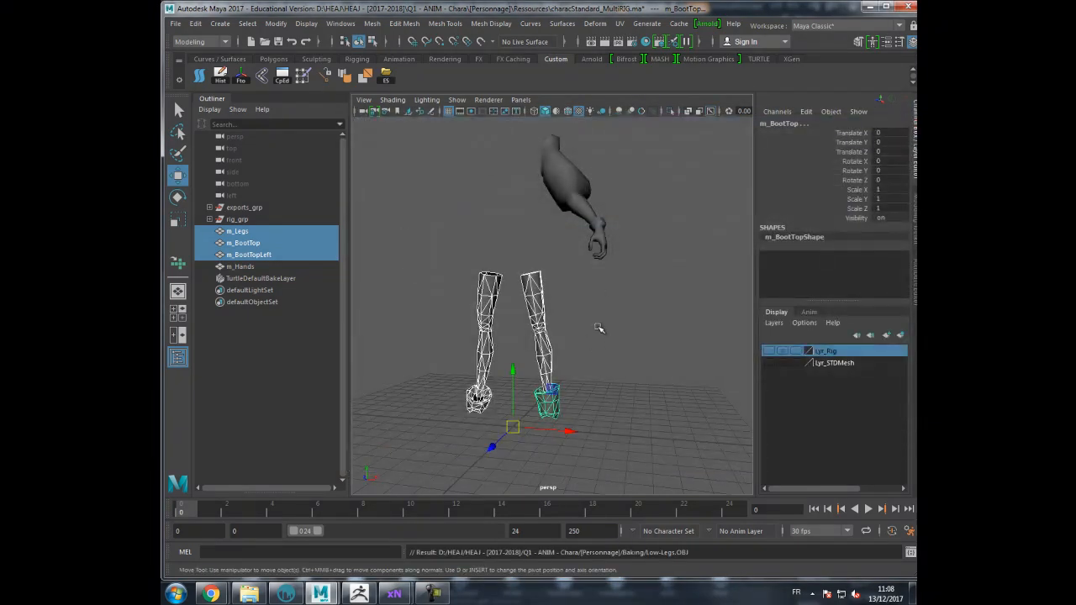
- Switch back to xNormal, dismiss the old preview, generate the normal map again and close its preview
mouse_move(393, 594)
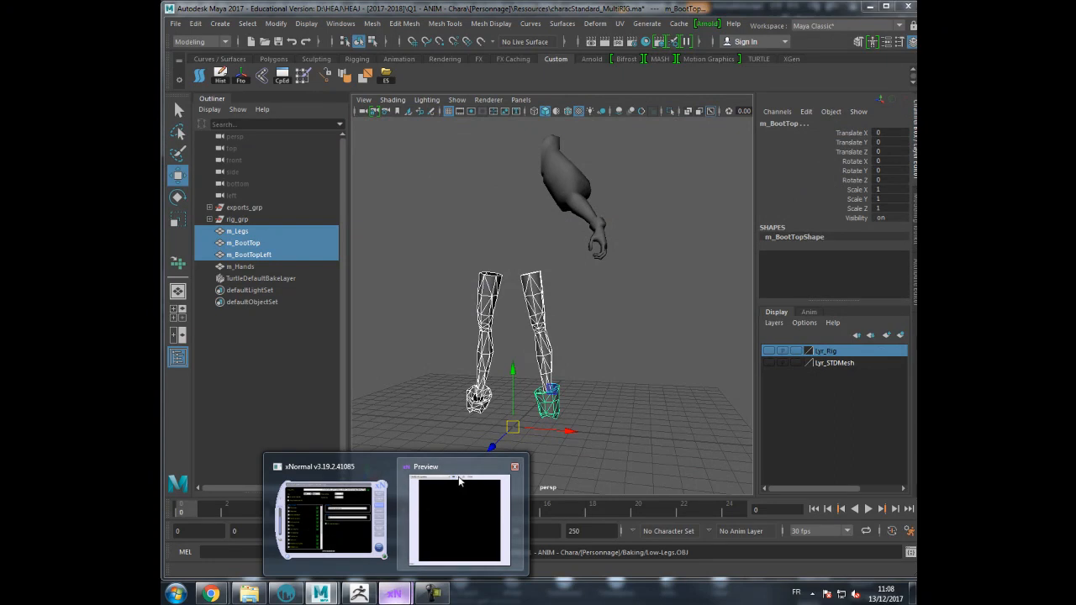
click(459, 482)
click(579, 137)
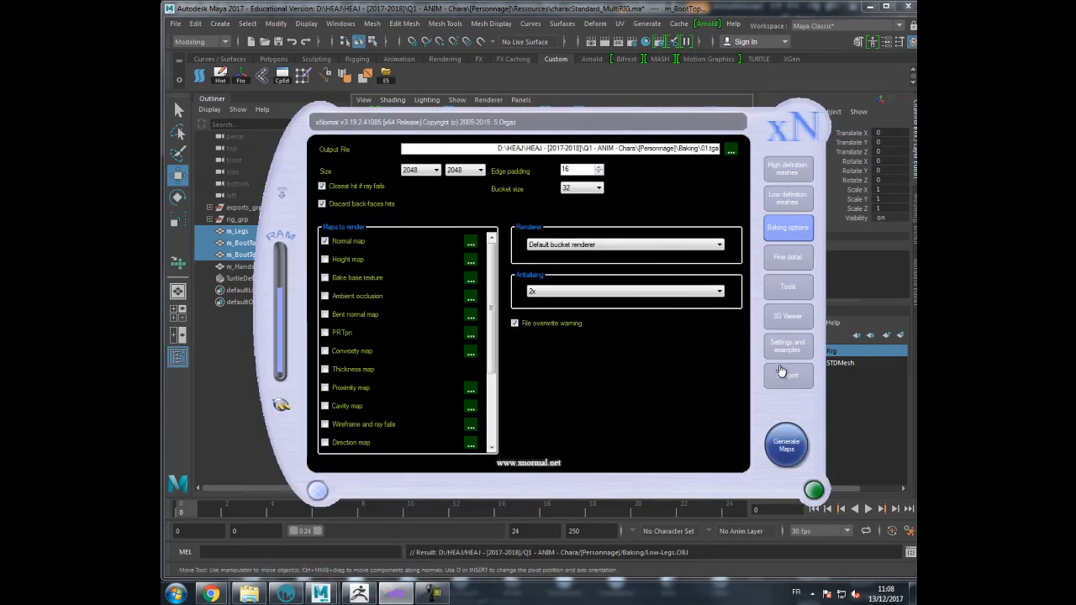
click(786, 443)
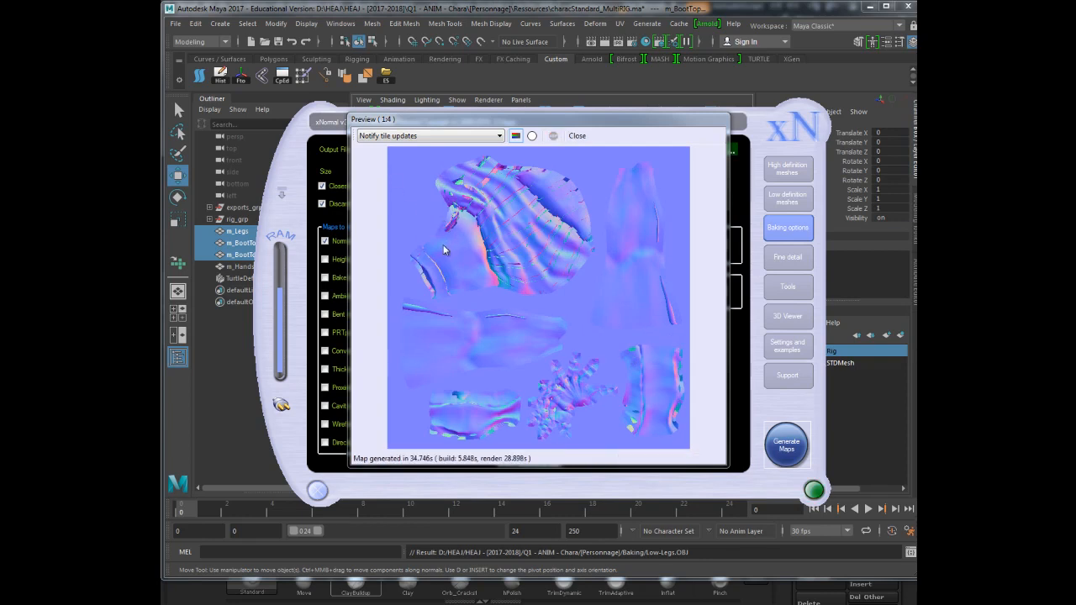
click(578, 136)
- Set the mesh scale of all five high definition meshes to 0.25
click(784, 170)
drag(443, 415, 611, 419)
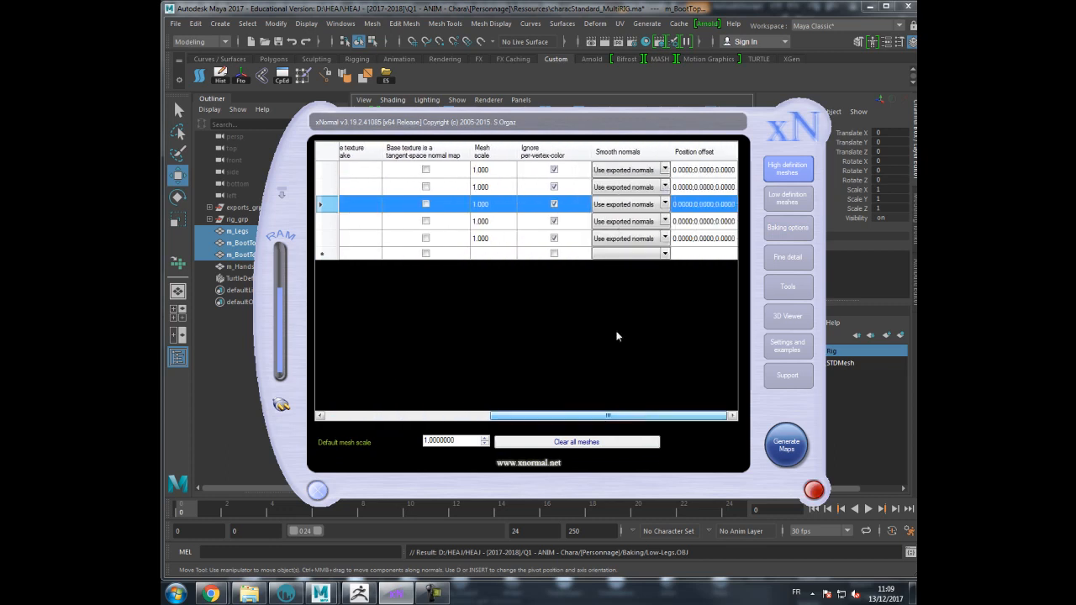
click(492, 171)
click(485, 173)
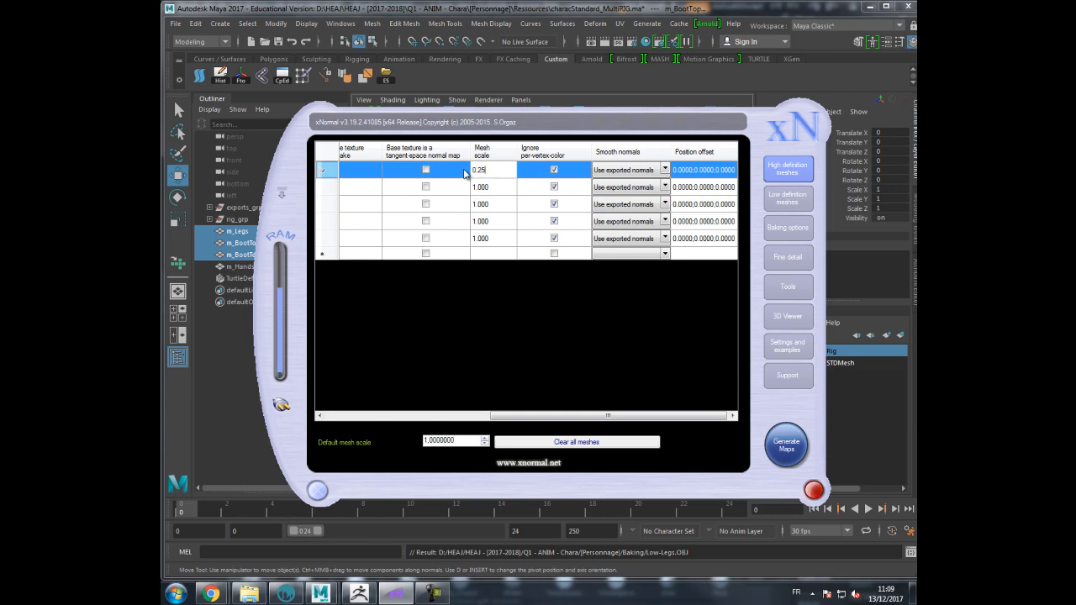
key(Return)
text(0.25)
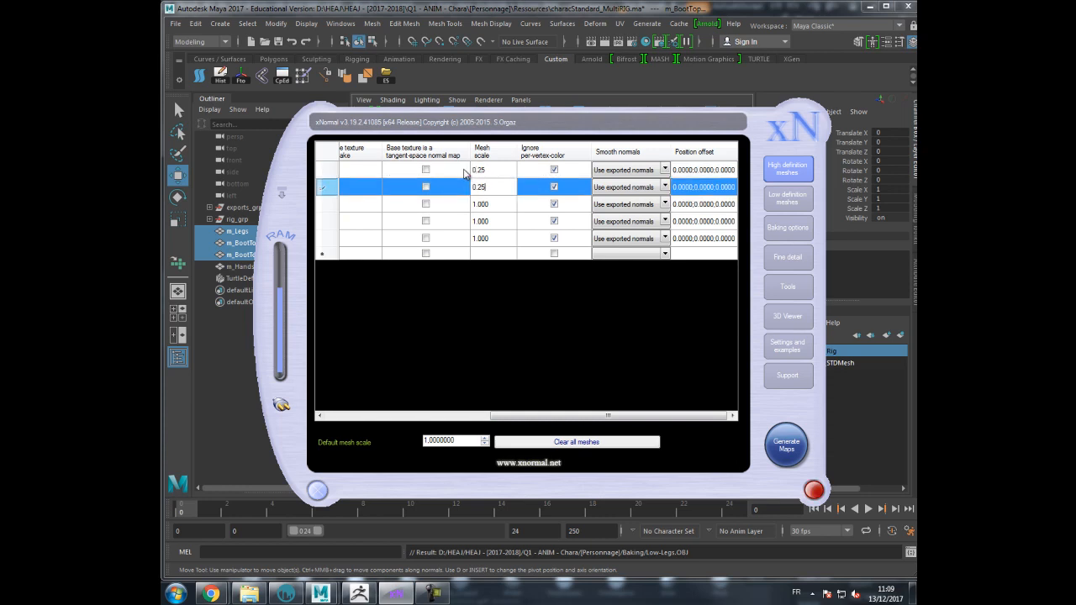
key(Return)
text(0.25)
key(Return)
text(0.25)
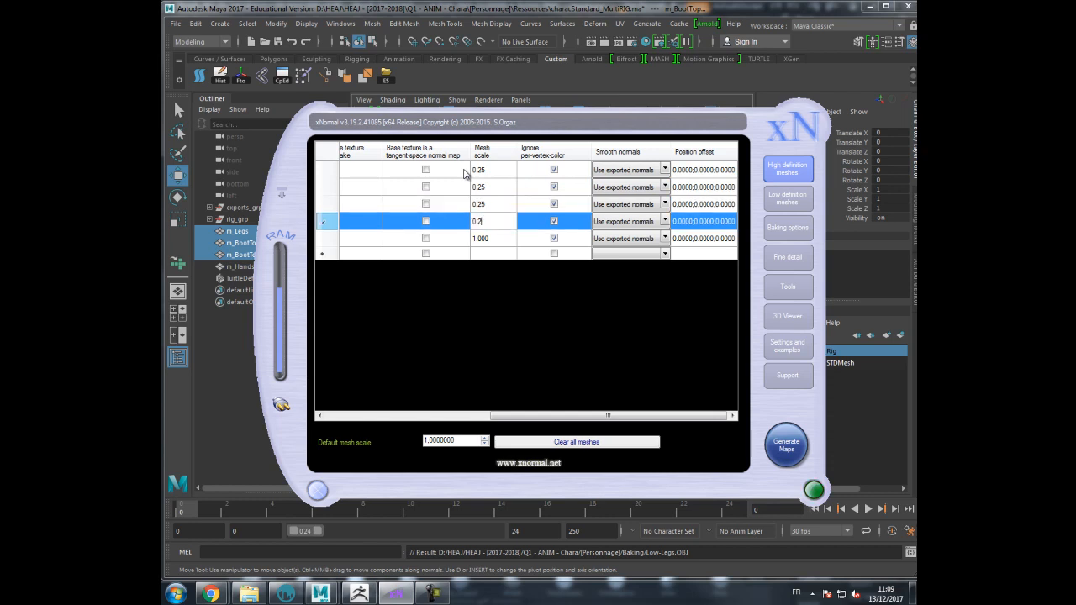
key(Return)
text(0.2)
key(Return)
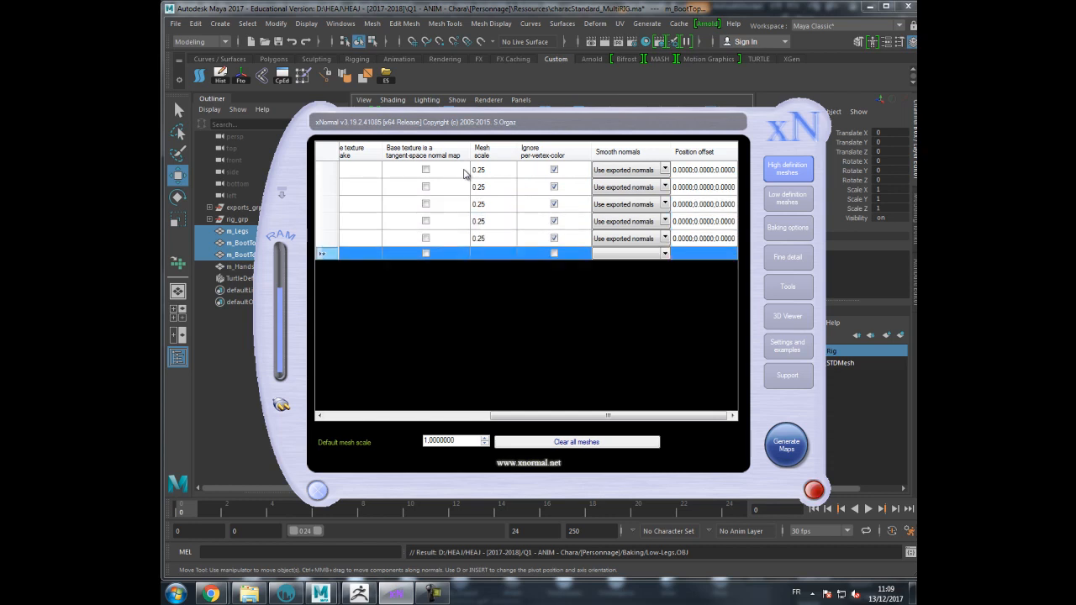
- Set the mesh scale of the Low-Legs and Low-Torso low definition meshes to 0.25 and generate the maps
click(787, 202)
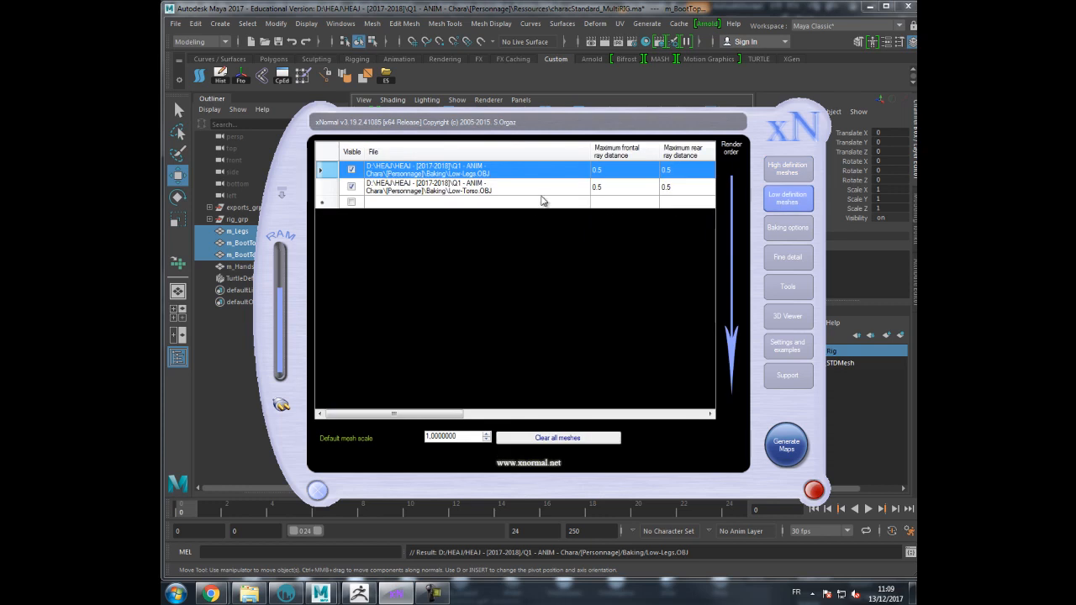
drag(416, 414, 661, 416)
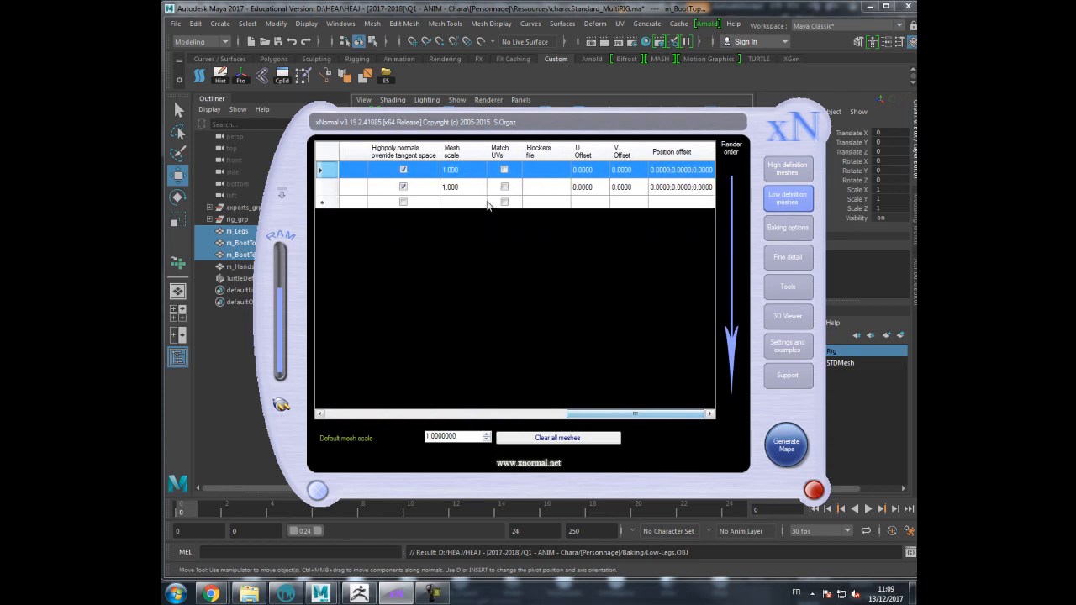
click(461, 170)
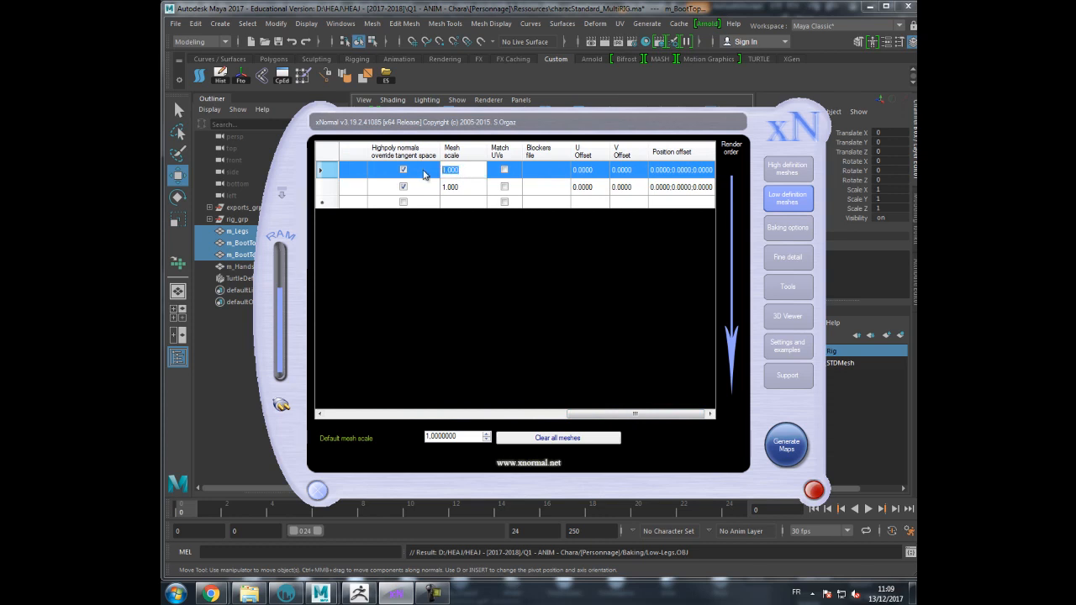
text(0.25)
key(Return)
text(0)
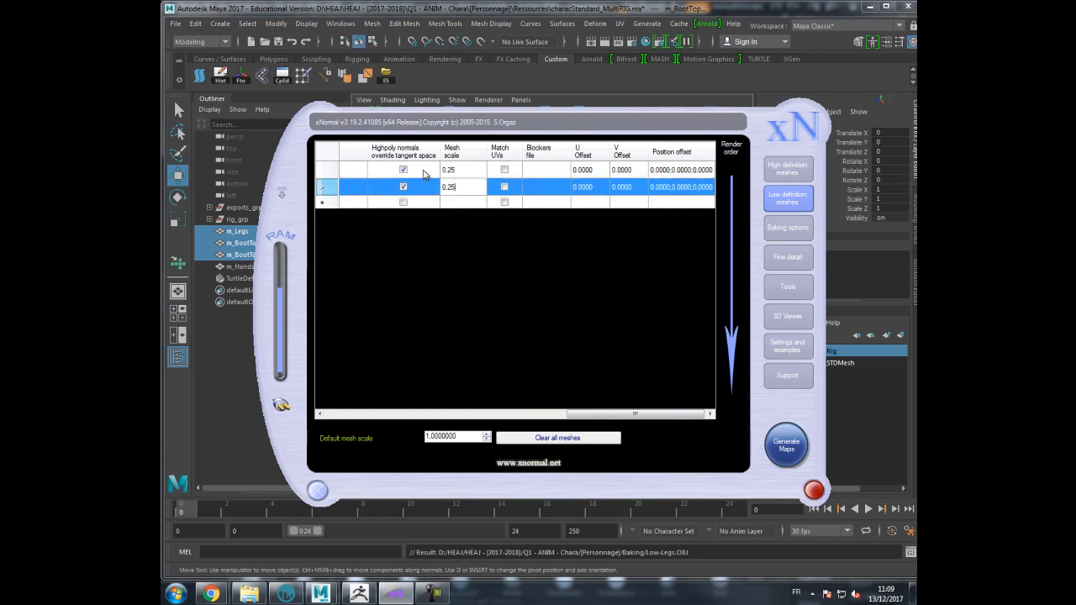
key(Return)
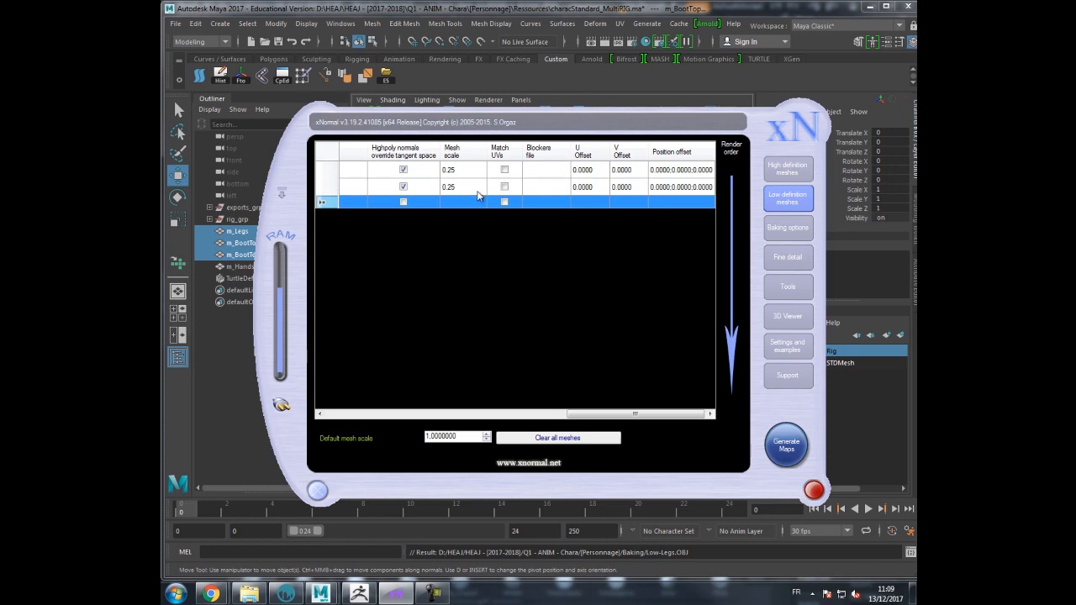
drag(623, 414, 340, 423)
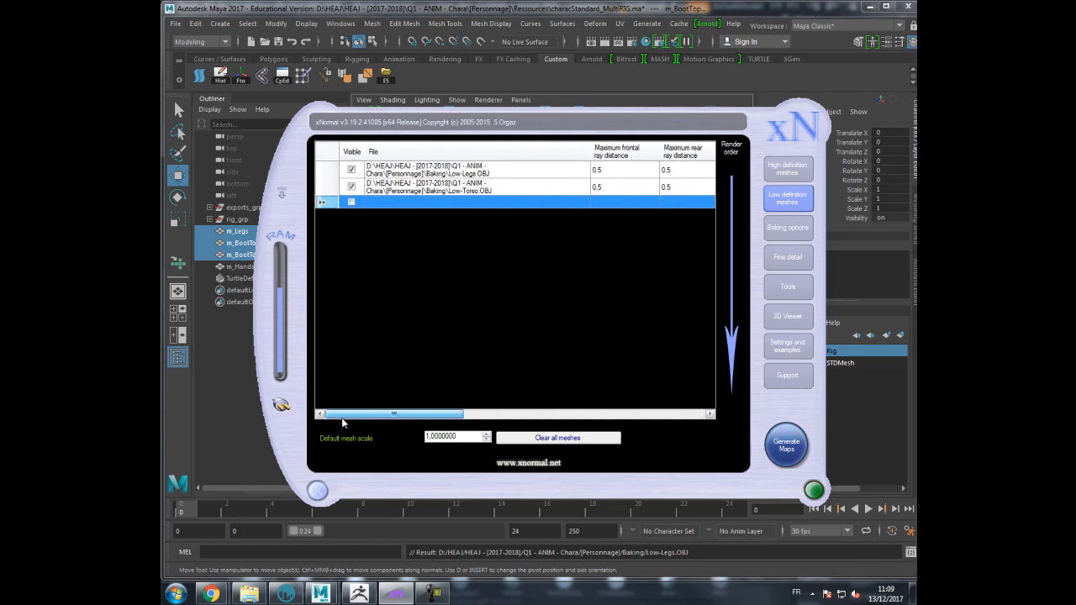
click(787, 444)
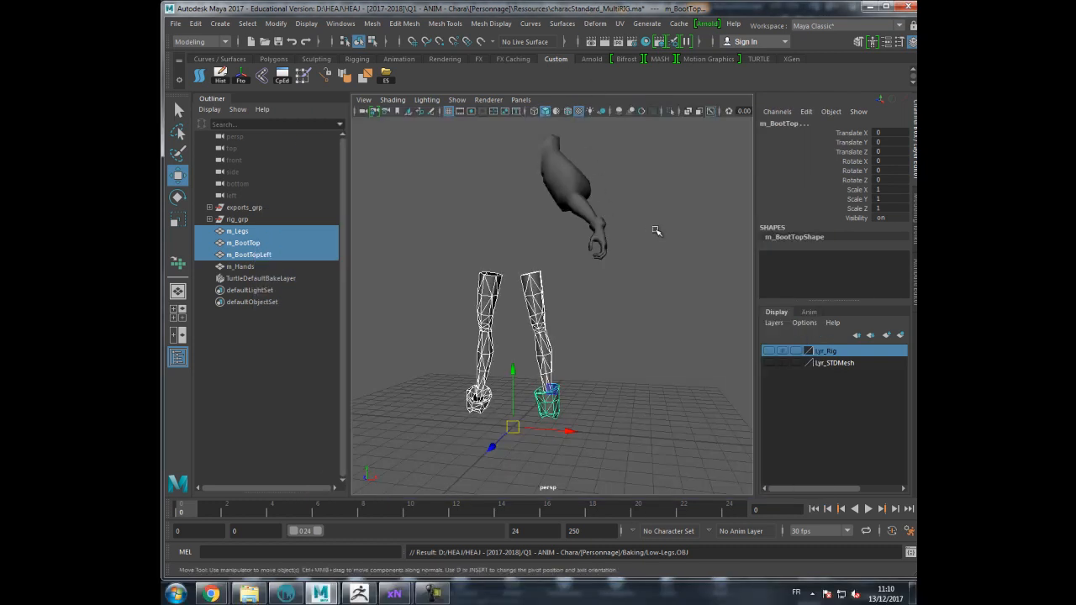
- In Maya, clear the selection, open the Hypershade and create a Blinn material
click(663, 229)
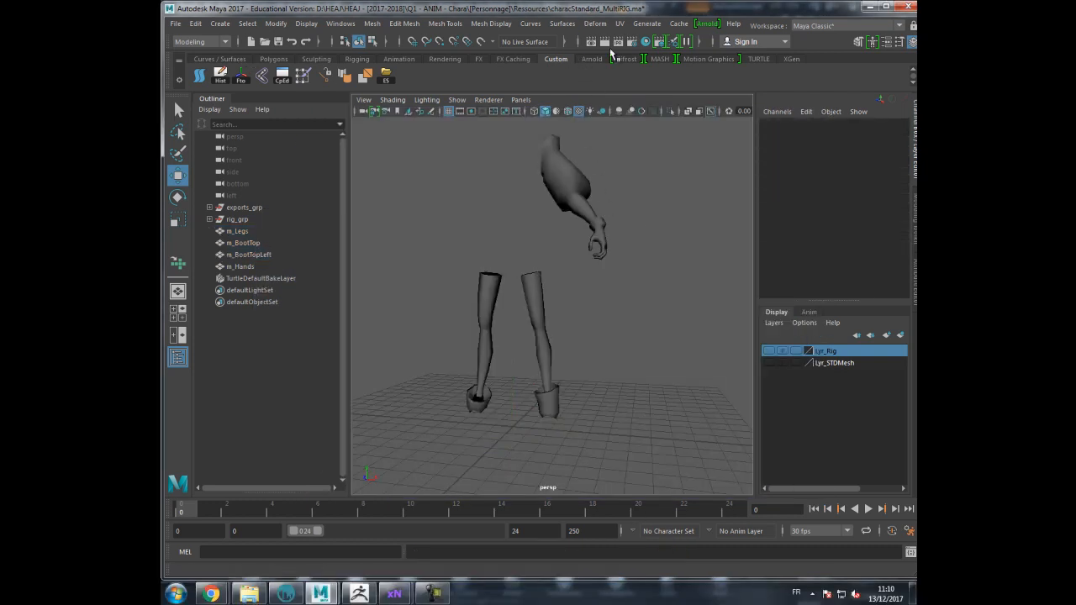
click(647, 42)
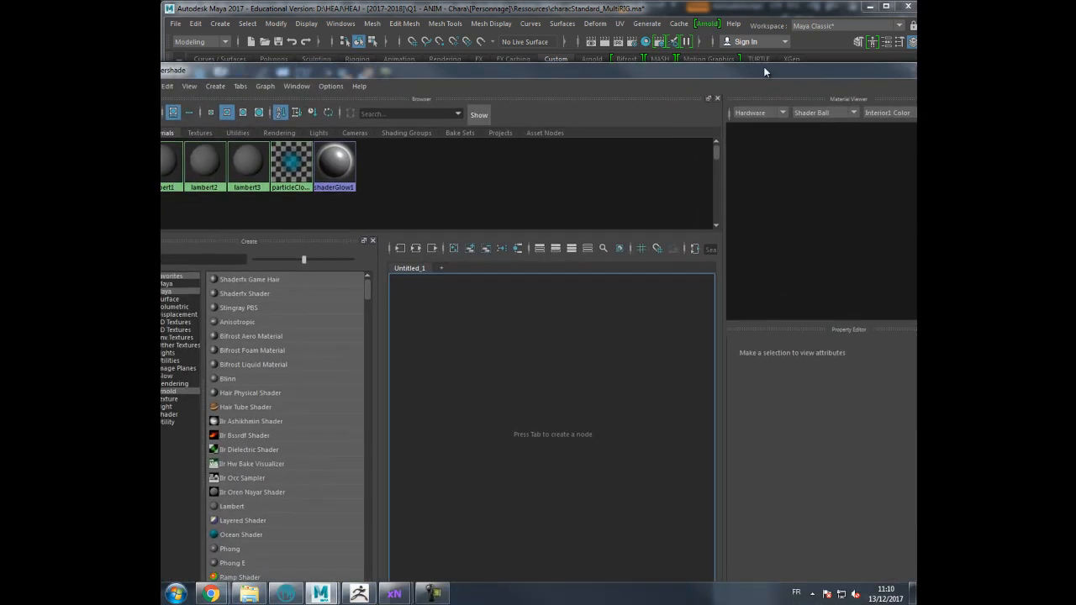
drag(765, 70, 792, 65)
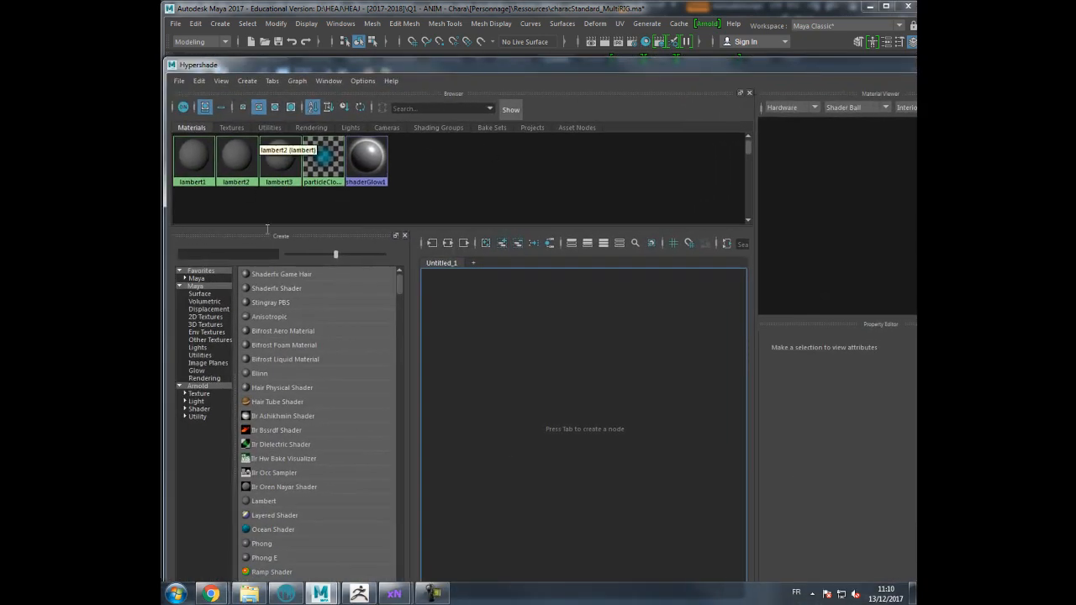
click(261, 375)
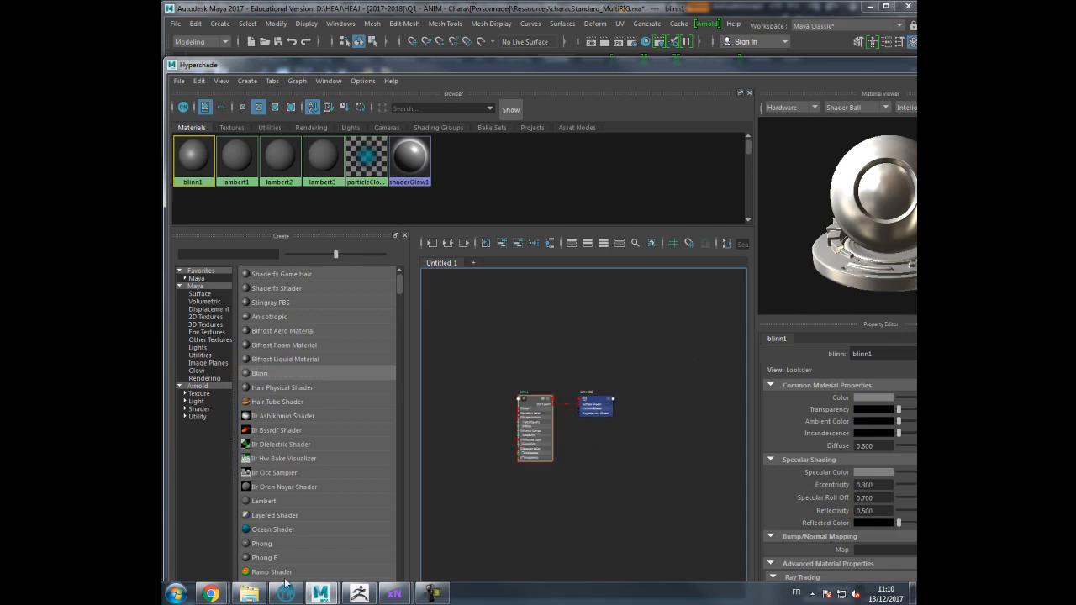
- Add the 01_normals texture from the Baking folder to the Hypershade graph and connect it to the blinn1 material
click(248, 594)
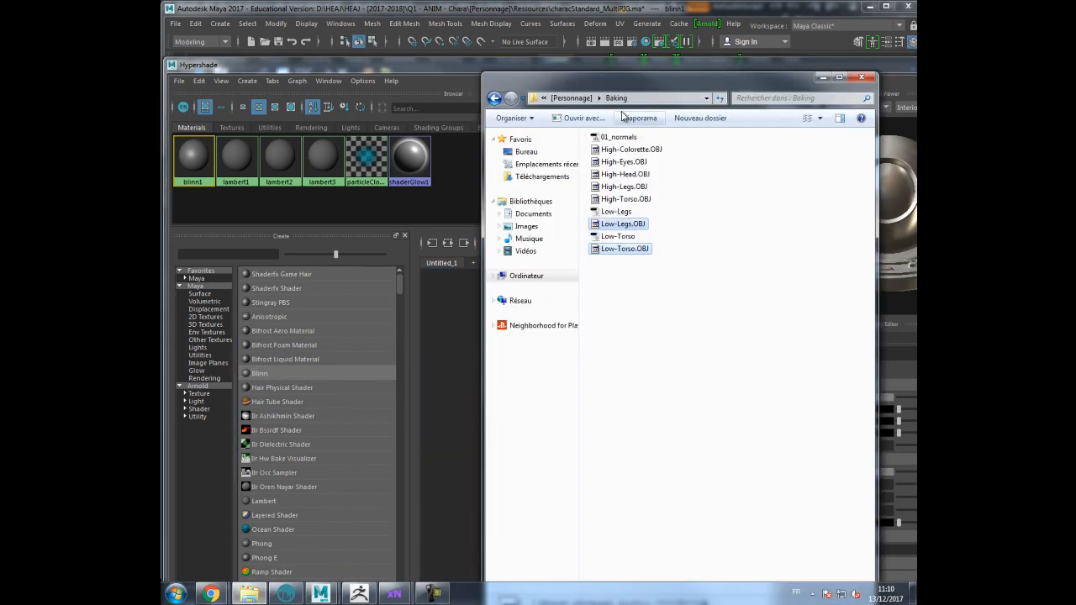
drag(640, 80, 1063, 84)
drag(914, 295, 538, 344)
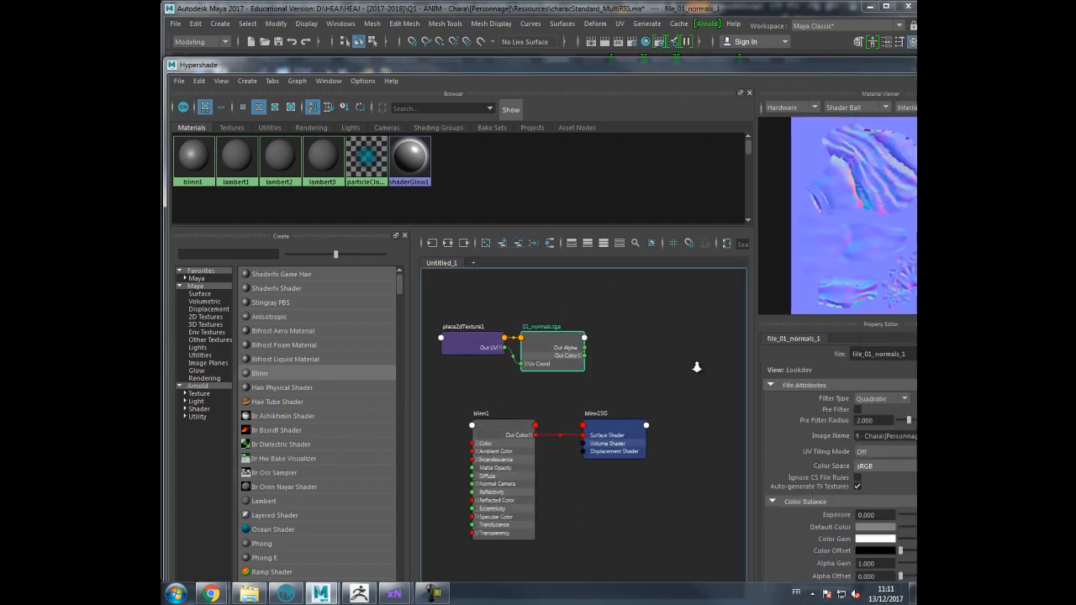
drag(454, 479, 468, 484)
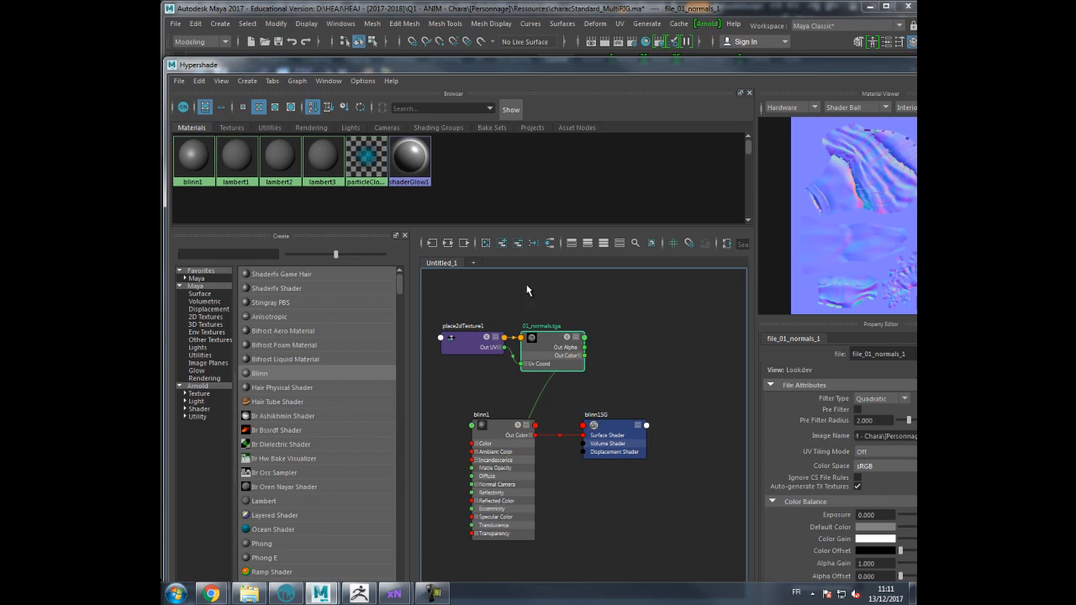
click(502, 425)
- Uncover the viewport and assign the blinn1 material to all the arm, leg and boot meshes
drag(603, 59, 602, 320)
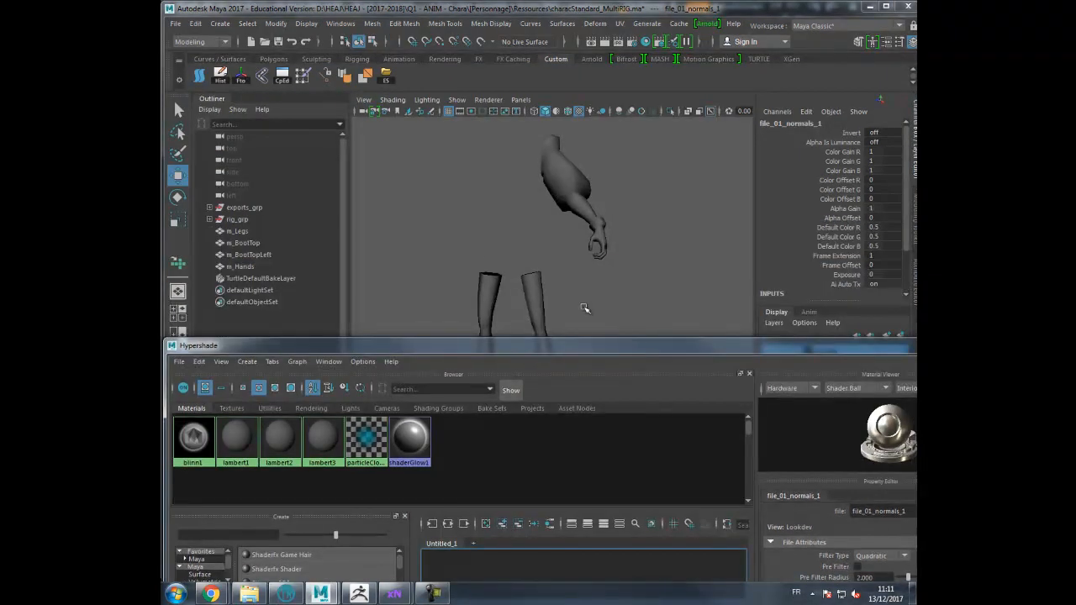
alt+middle_drag(490, 253, 497, 227)
alt+right_drag(497, 228, 406, 214)
alt+middle_drag(490, 216, 493, 165)
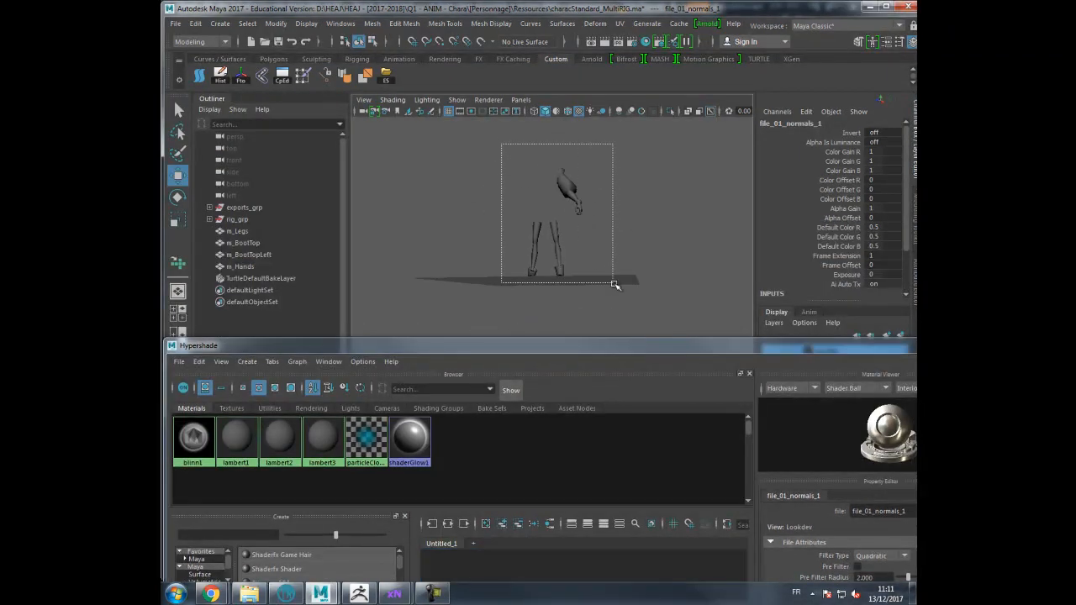
drag(612, 280, 611, 280)
right_drag(237, 438, 227, 397)
- Change the viewport renderer, clear the selection and turn on shaded display with texture maps
click(488, 100)
click(501, 133)
click(620, 235)
key(6)
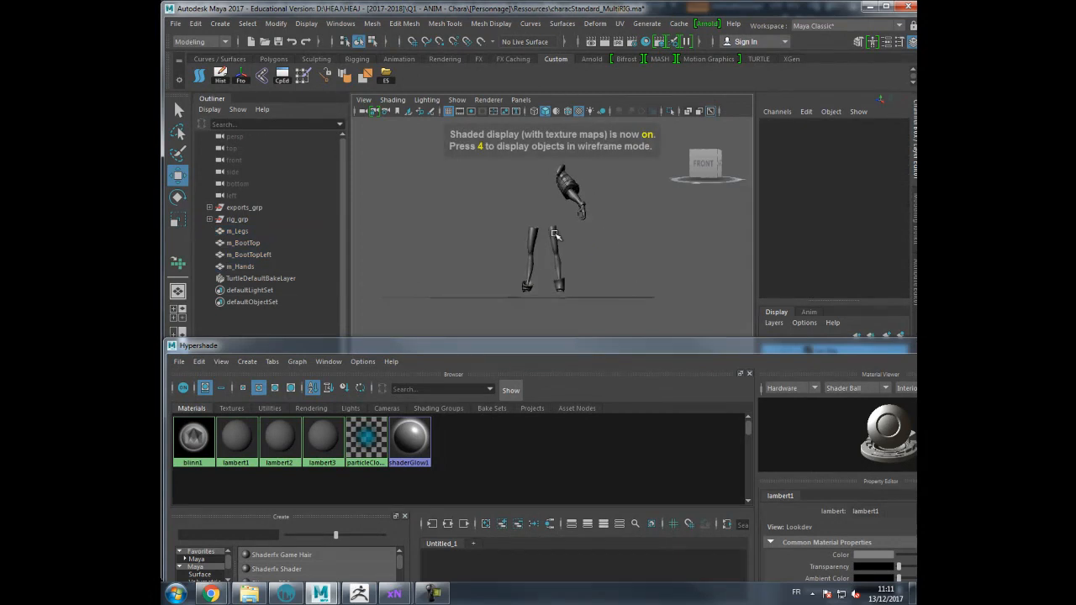
- Move the Hypershade out of the way and inspect the baked normals on the sleeve, forearm and hand from several angles
drag(875, 346, 1075, 261)
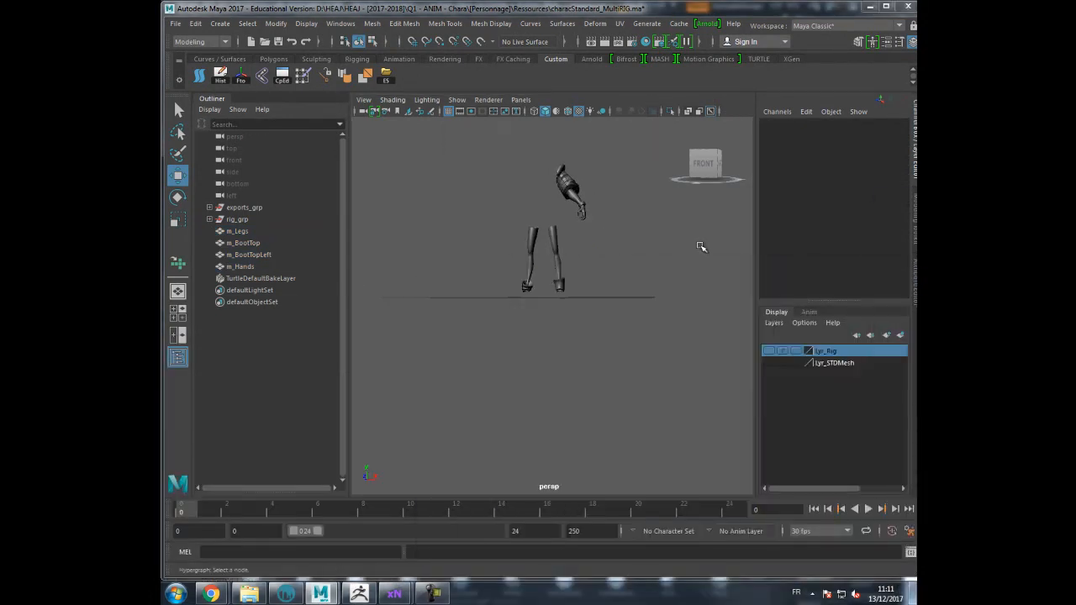
alt+drag(619, 220, 576, 263)
alt+right_drag(577, 263, 593, 271)
alt+middle_drag(594, 272, 543, 295)
alt+drag(544, 295, 591, 294)
alt+right_drag(591, 293, 630, 300)
alt+drag(630, 300, 593, 299)
alt+right_drag(593, 299, 533, 214)
alt+middle_drag(533, 213, 584, 254)
alt+drag(583, 255, 529, 240)
alt+middle_drag(529, 240, 479, 303)
alt+right_drag(479, 303, 581, 298)
alt+drag(581, 298, 429, 238)
alt+middle_drag(429, 238, 516, 295)
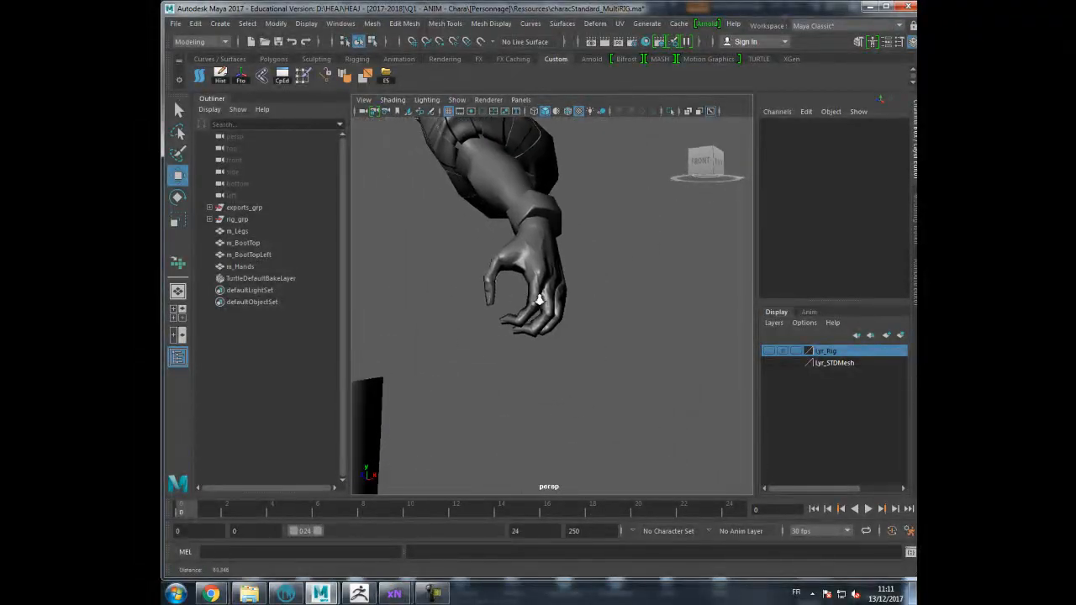
alt+right_drag(517, 295, 615, 306)
click(539, 308)
alt+drag(538, 308, 621, 292)
click(612, 284)
alt+right_drag(621, 292, 567, 301)
alt+drag(567, 301, 429, 252)
scroll(446, 255, up, 3)
alt+middle_drag(446, 251, 442, 252)
alt+drag(441, 253, 490, 250)
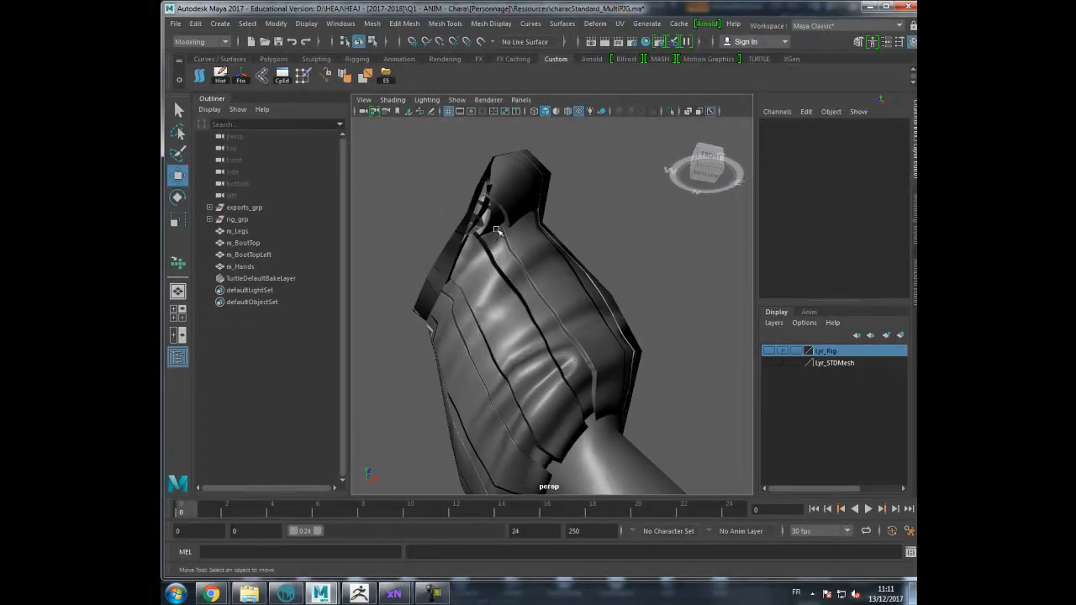
- Check the normal-mapped arm against the m_Hands wireframe, examining the shoulder, sleeve and legs with and without the selection
alt+drag(509, 193, 572, 305)
alt+drag(625, 264, 645, 276)
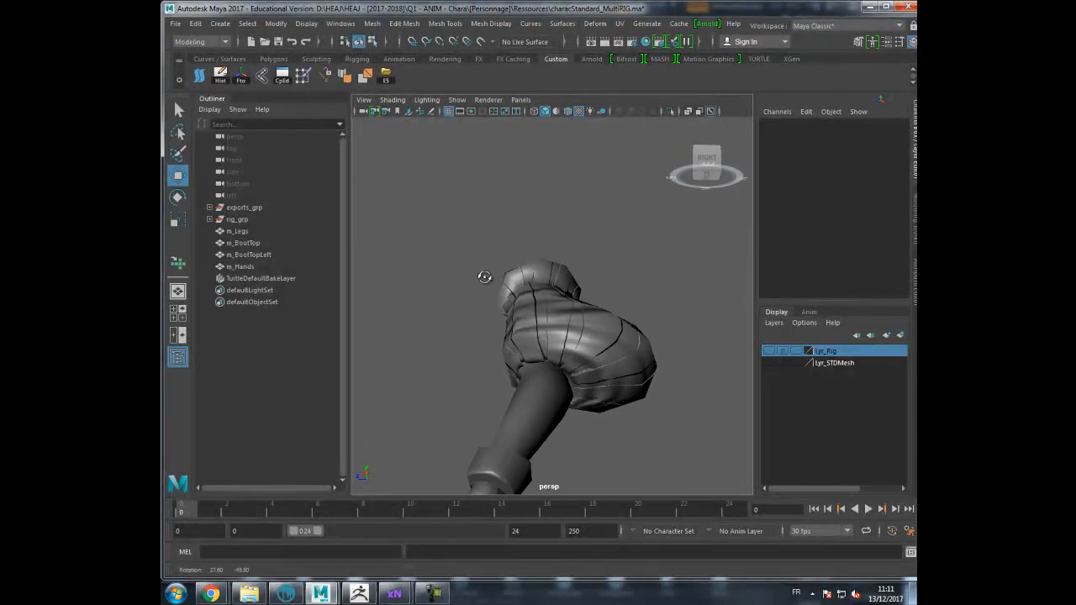
click(538, 303)
alt+drag(454, 317, 515, 337)
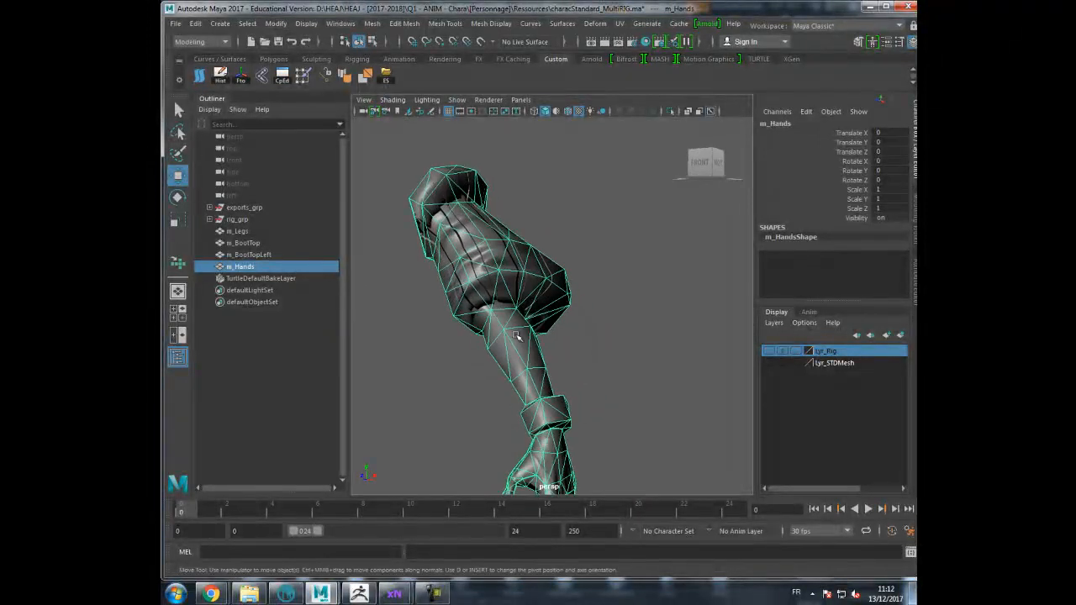
click(623, 408)
alt+drag(570, 379, 510, 338)
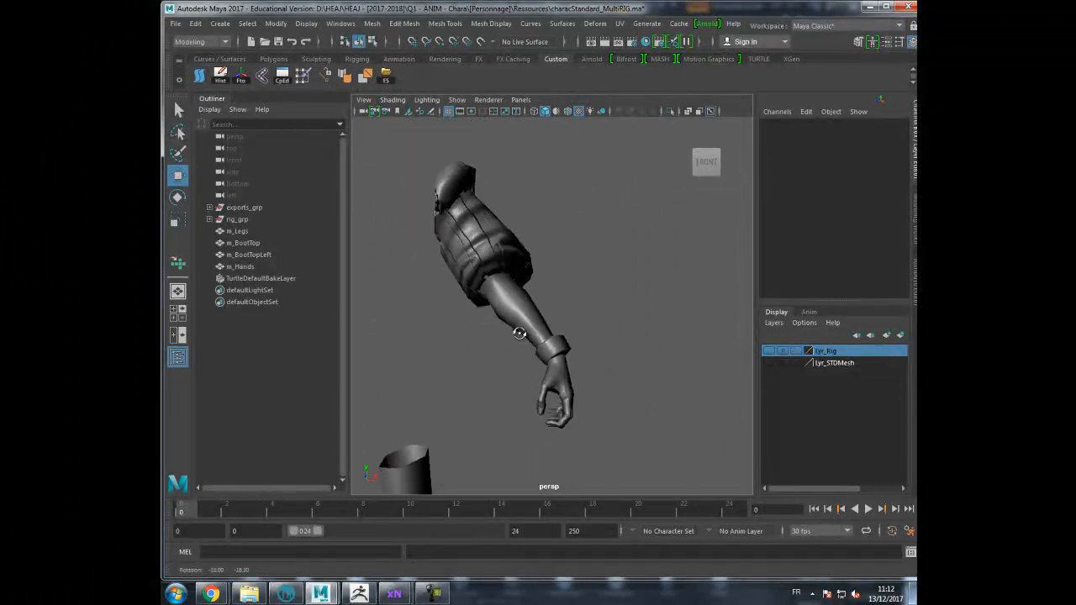
alt+drag(567, 319, 508, 337)
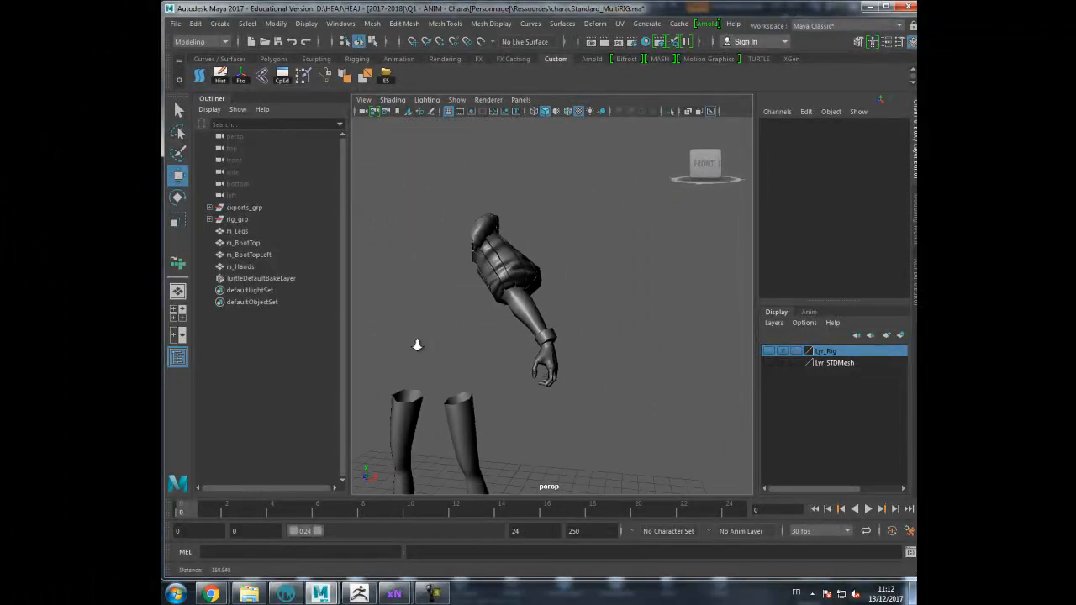
alt+drag(434, 335, 456, 243)
alt+right_drag(456, 243, 577, 272)
alt+middle_drag(577, 272, 533, 264)
scroll(533, 264, up, 3)
alt+drag(458, 282, 452, 252)
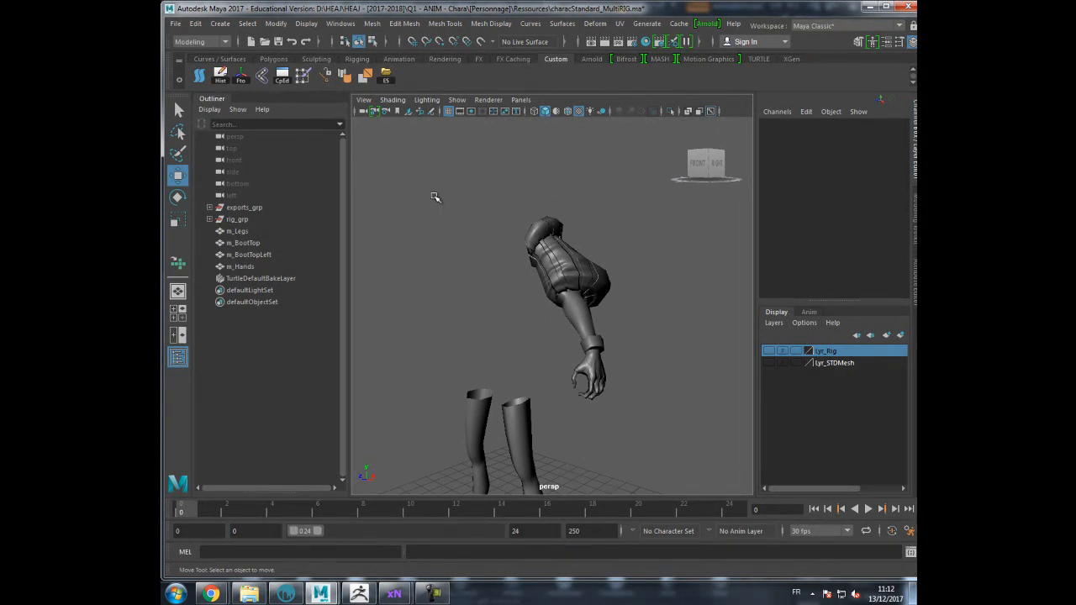
- Import Mid-Torso.OBJ from the Retopo folder into the scene
click(176, 23)
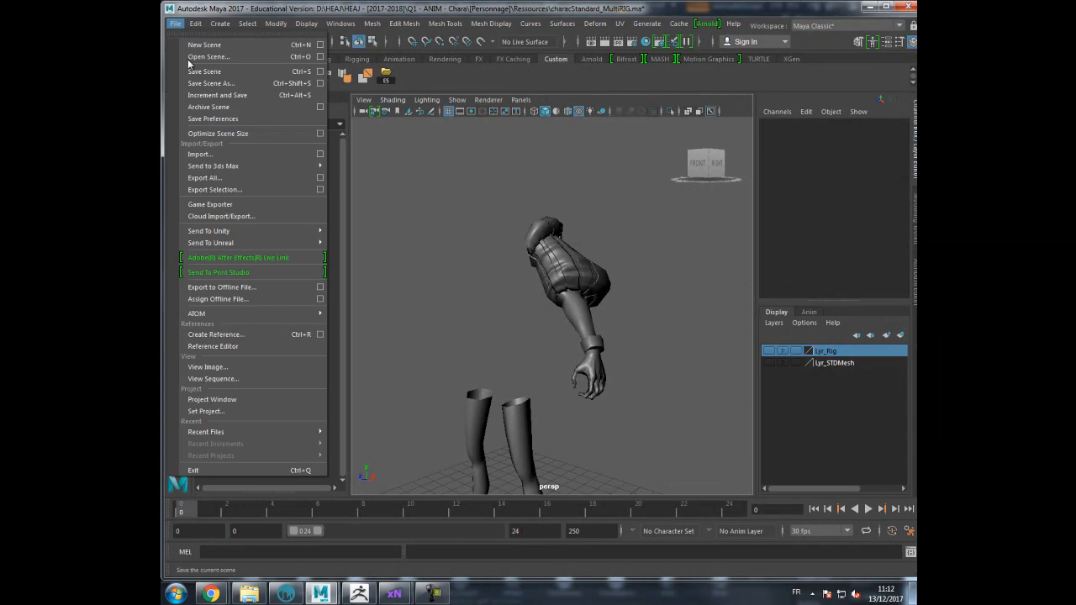
click(205, 153)
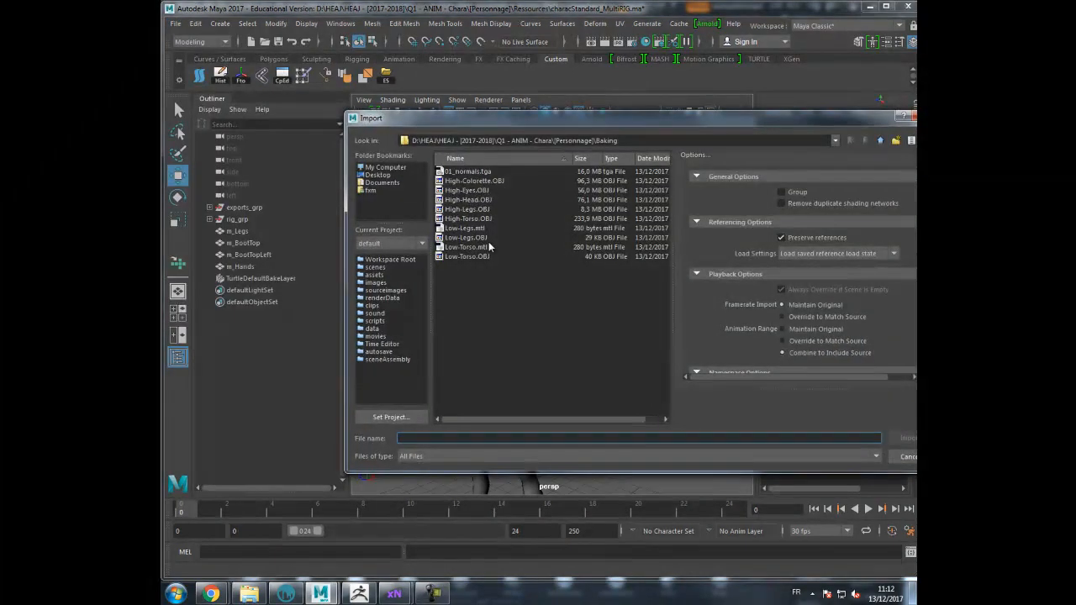
click(880, 141)
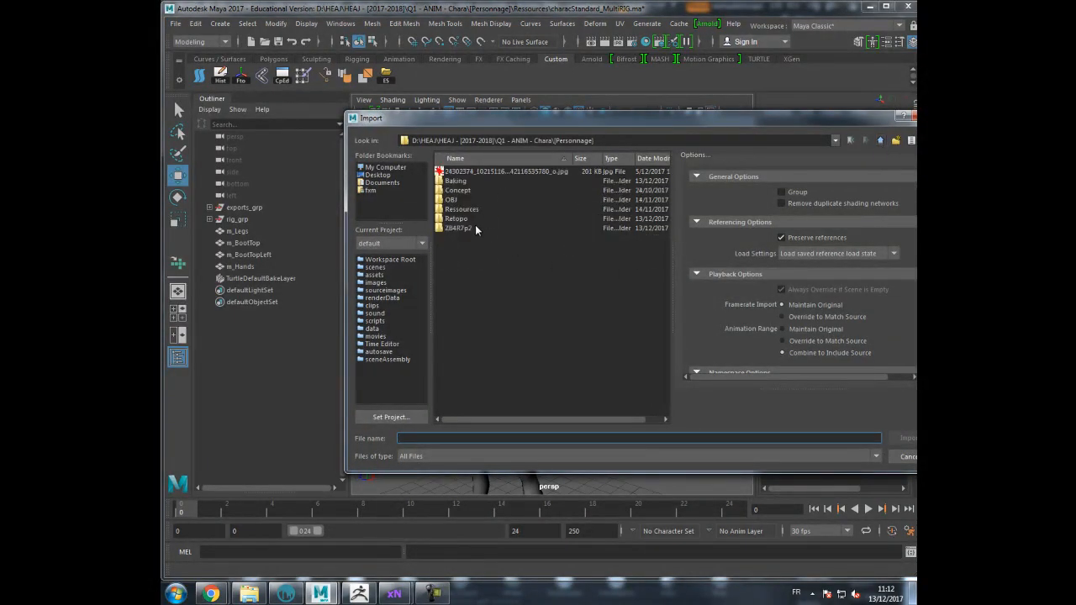
double_click(458, 218)
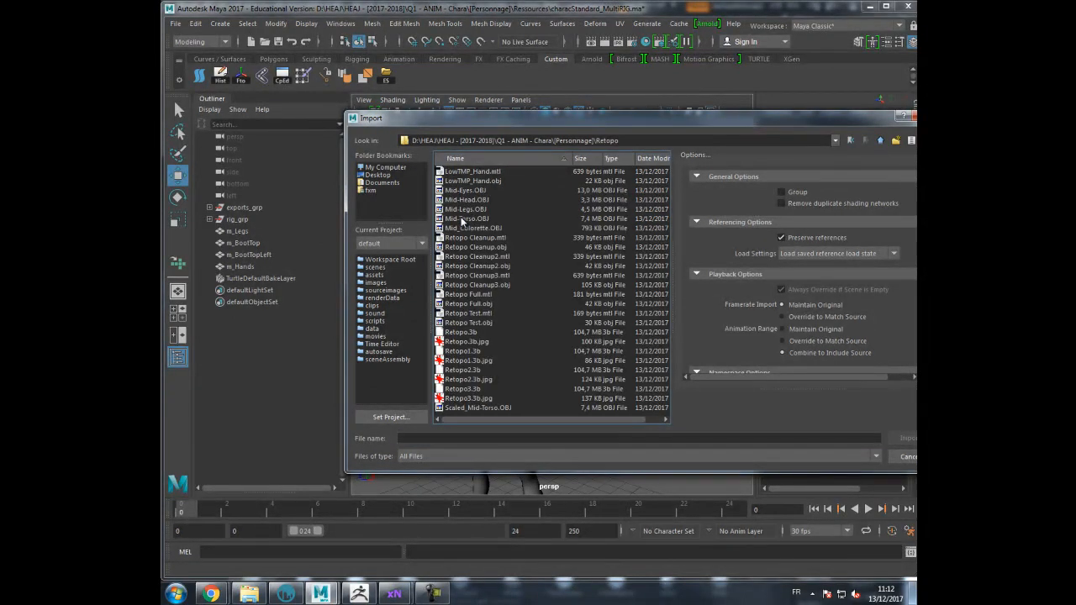
double_click(461, 221)
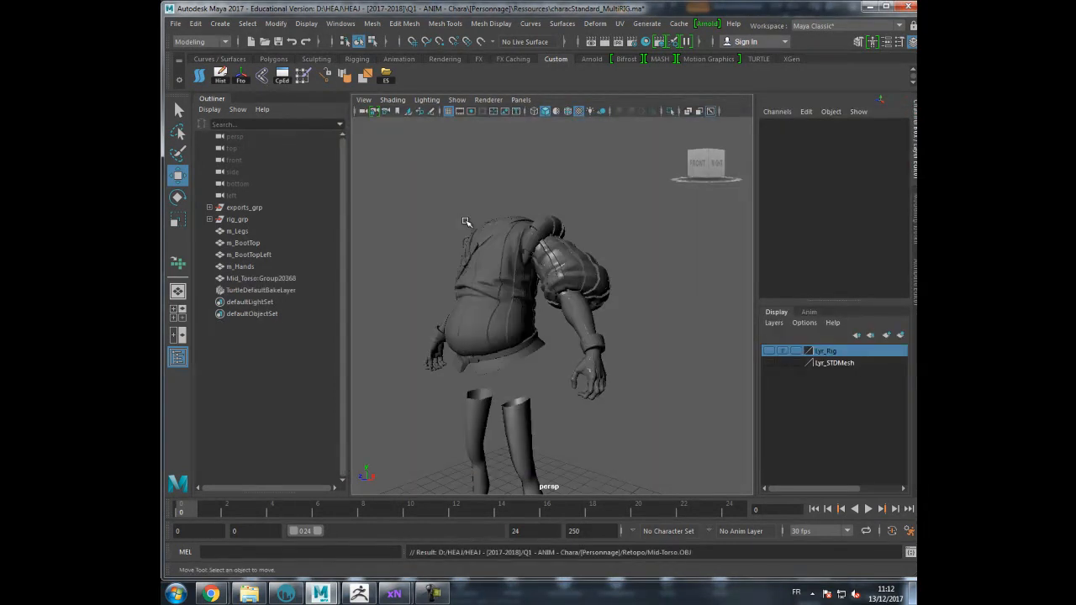
- Create a new display layer and add the imported torso mesh to it
alt+right_drag(479, 260, 625, 259)
alt+drag(625, 260, 547, 261)
alt+right_drag(548, 261, 598, 221)
alt+middle_drag(598, 221, 586, 291)
mouse_move(586, 291)
alt+mouse_down()
mouse_move(535, 273)
mouse_move(516, 231)
mouse_move(553, 233)
mouse_move(560, 283)
mouse_move(574, 295)
alt+mouse_up()
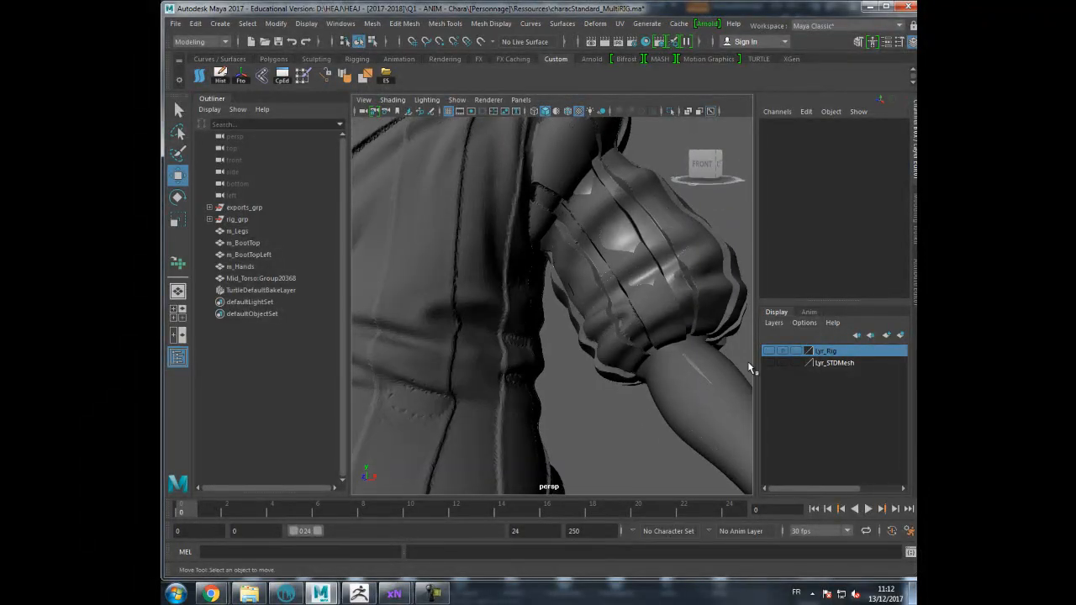
click(888, 338)
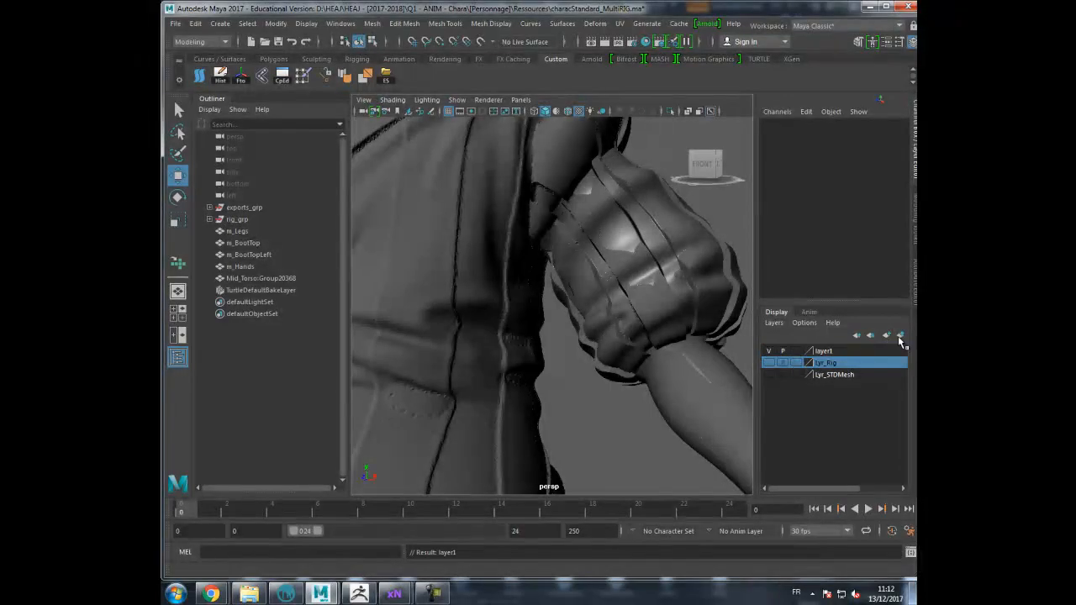
click(535, 314)
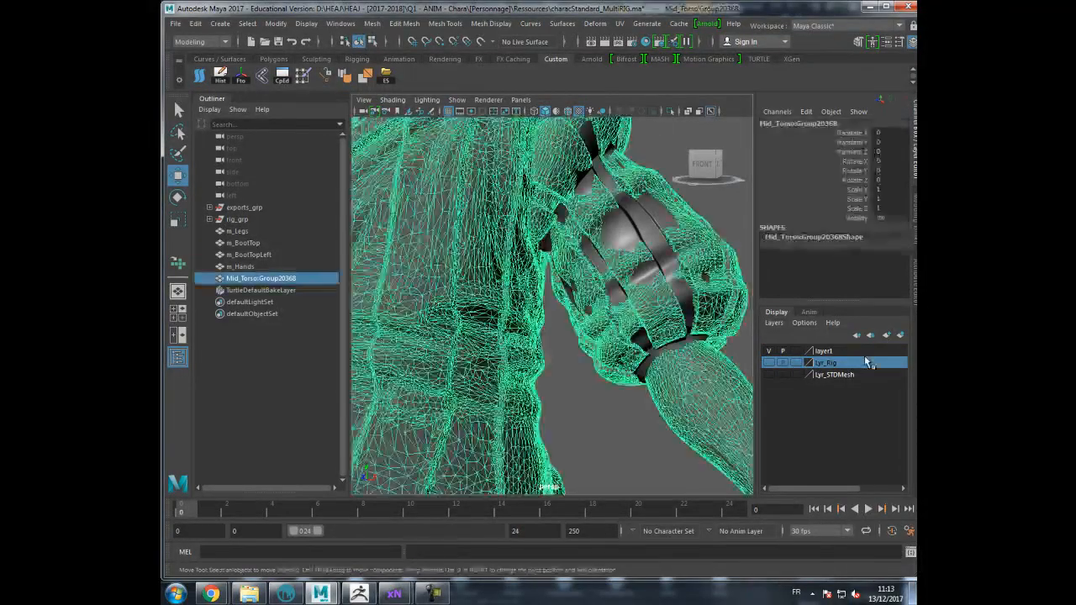
click(824, 351)
right_click(826, 351)
click(830, 380)
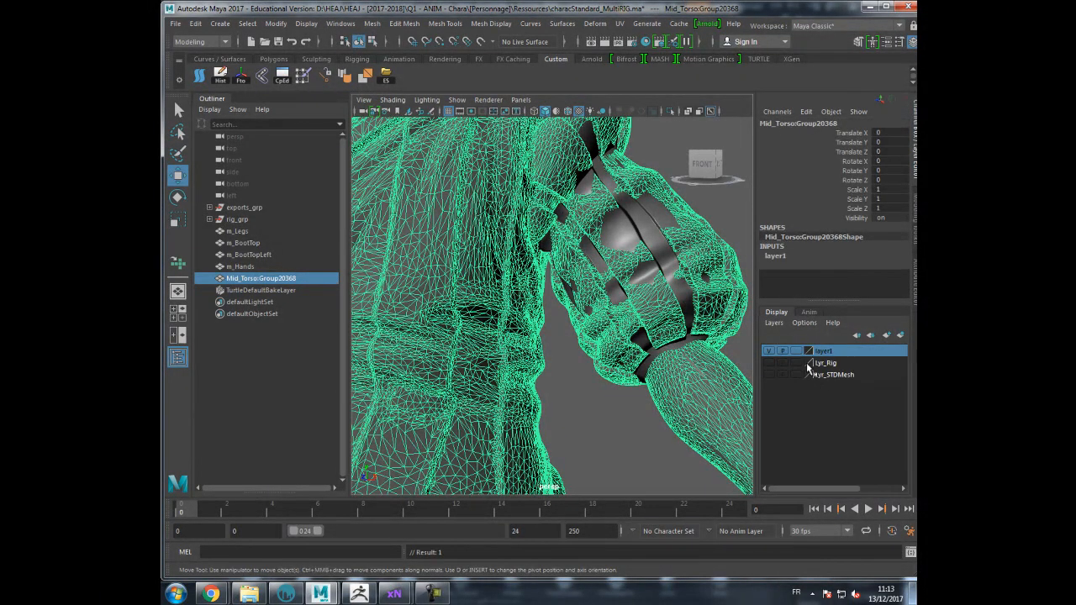
- Toggle the torso layer's visibility repeatedly to compare the sculpted sleeve with the normal-mapped low-poly sleeve
click(769, 351)
alt+drag(647, 300, 572, 271)
click(769, 351)
click(768, 353)
click(769, 353)
click(769, 354)
click(769, 354)
alt+drag(745, 346, 716, 340)
click(769, 353)
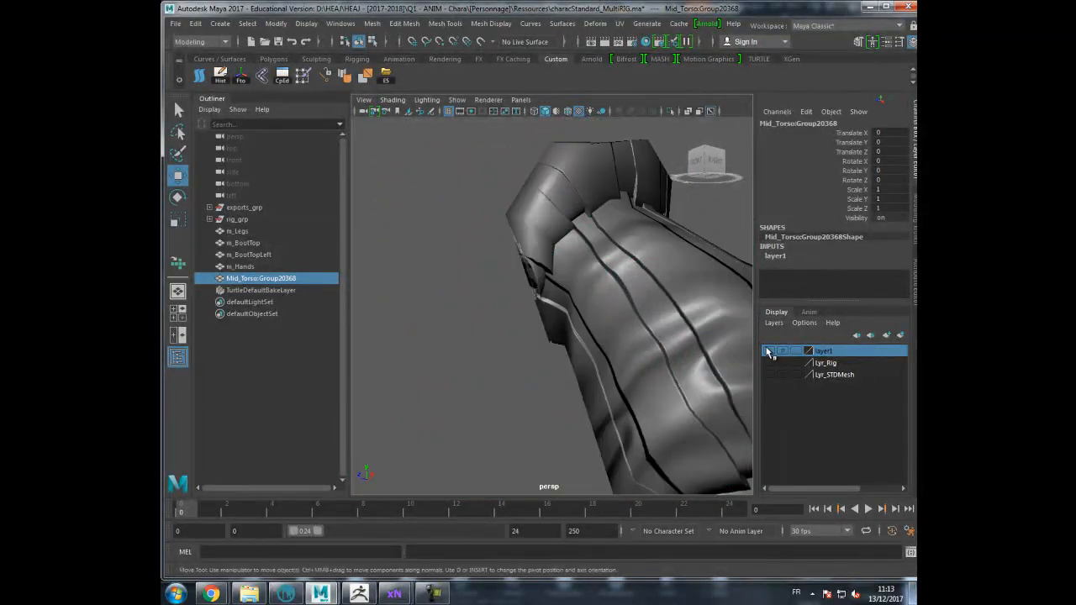
click(769, 354)
click(769, 353)
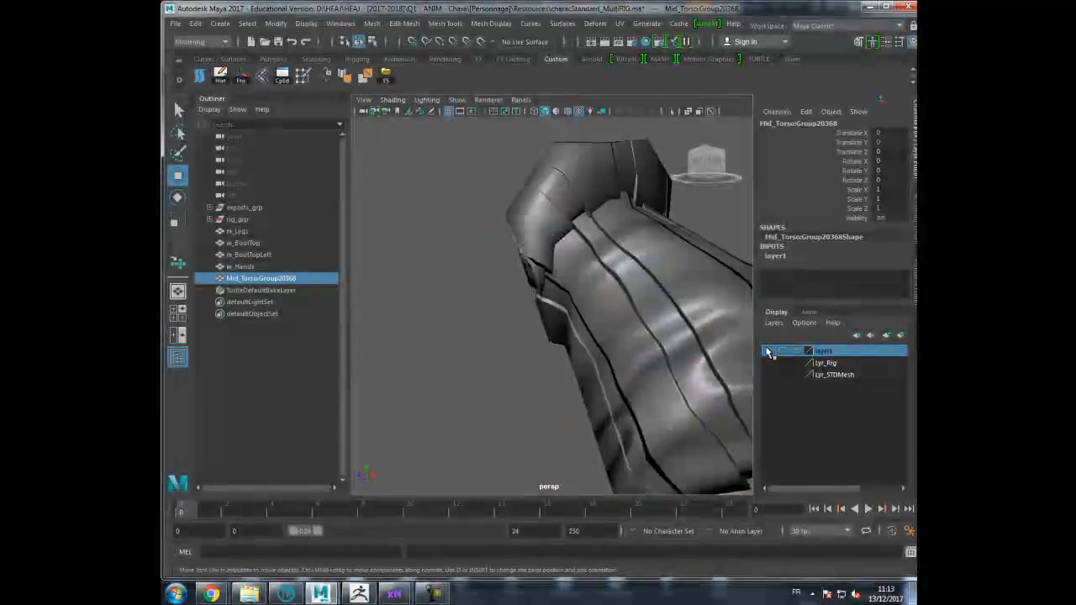
click(768, 353)
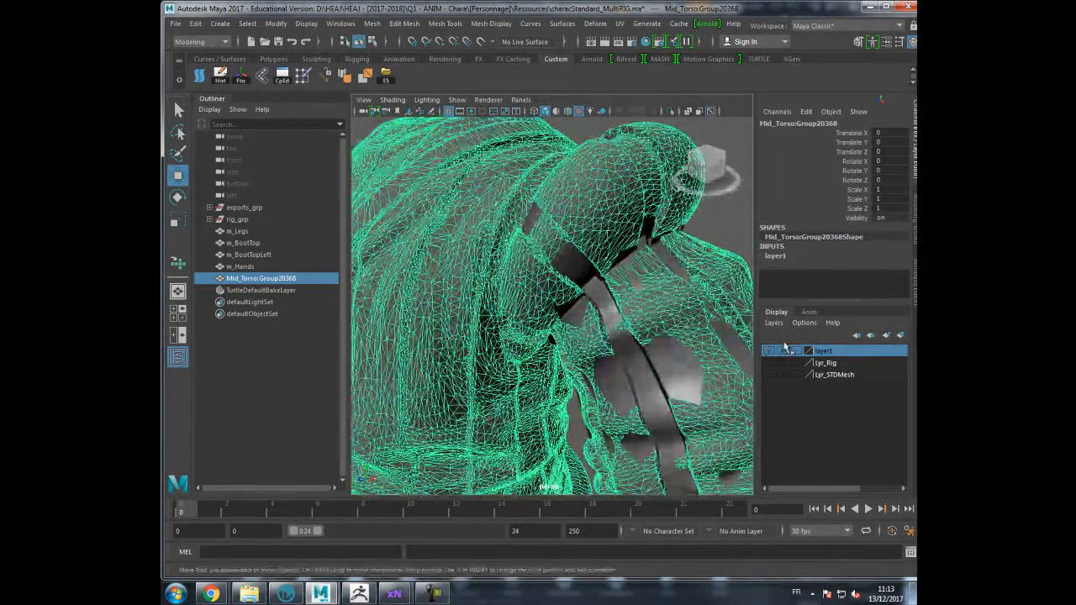
click(768, 353)
- Compare the shoulder on both meshes by switching the torso layer on and off, including a view from behind
alt+drag(707, 336, 488, 267)
click(769, 353)
click(769, 353)
click(769, 353)
click(768, 353)
alt+drag(555, 328, 538, 319)
alt+drag(463, 259, 563, 337)
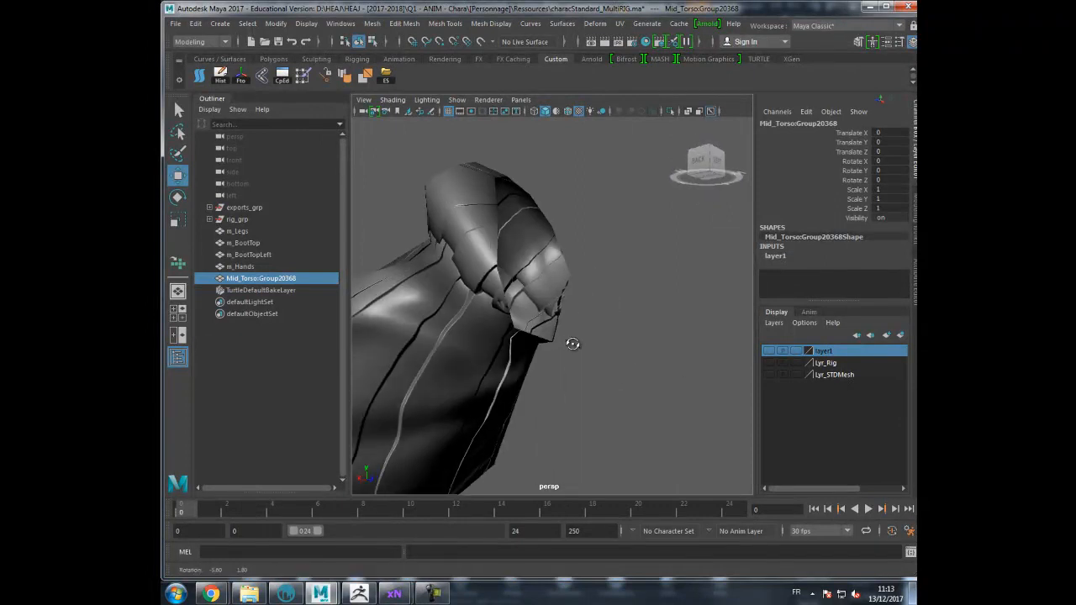
alt+right_drag(562, 337, 627, 353)
alt+drag(626, 352, 729, 366)
mouse_move(582, 315)
alt+mouse_down()
mouse_move(529, 307)
mouse_move(575, 311)
alt+mouse_up()
- Select m_Hands and compare its wireframe edges around the shoulder with the sculpted torso by toggling the torso layer
click(596, 310)
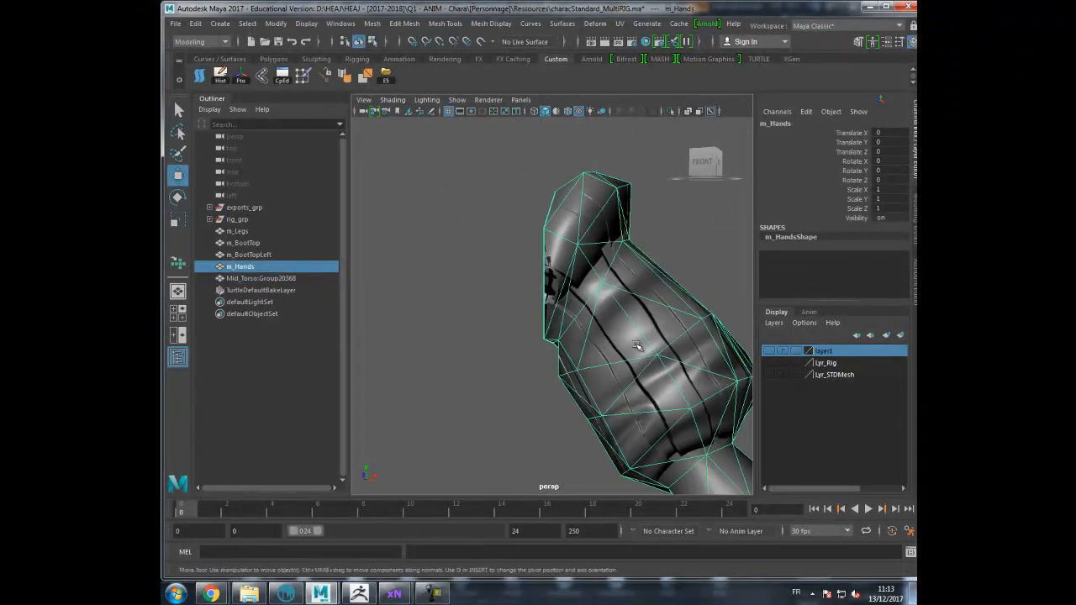
scroll(581, 365, down, 4)
alt+drag(582, 365, 659, 379)
scroll(584, 348, up, 5)
mouse_move(549, 341)
alt+mouse_down()
mouse_move(561, 348)
mouse_move(569, 337)
mouse_move(556, 332)
alt+mouse_up()
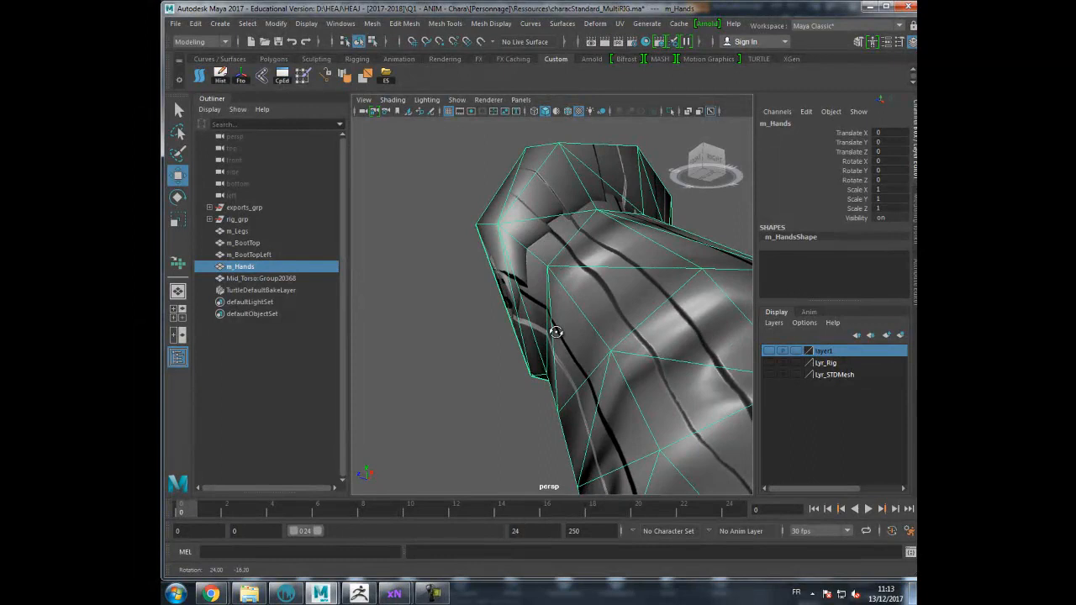
click(770, 350)
click(771, 352)
click(772, 351)
click(771, 351)
click(771, 351)
click(771, 352)
click(771, 352)
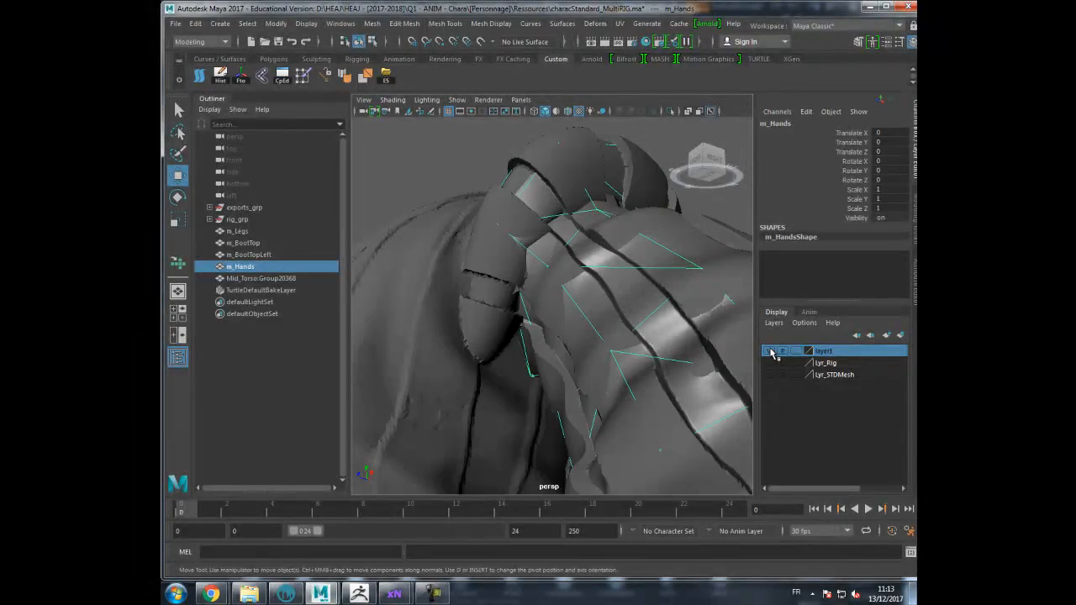
click(771, 351)
alt+drag(428, 308, 511, 308)
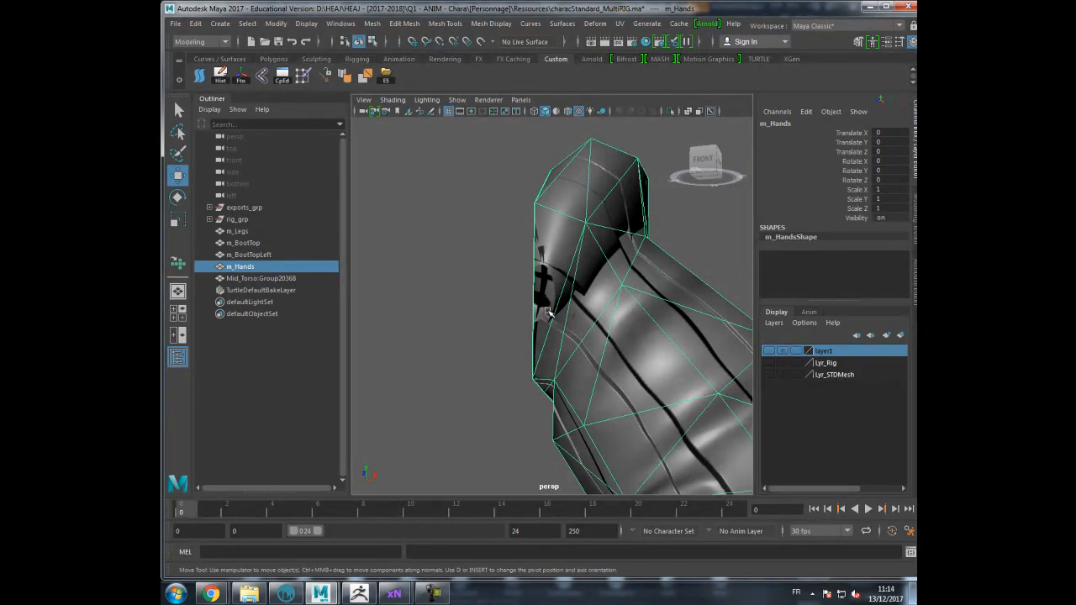
- Enter the MEL command SplitPolygonTool; and store it as a button on the Custom shelf
alt+drag(547, 320, 576, 332)
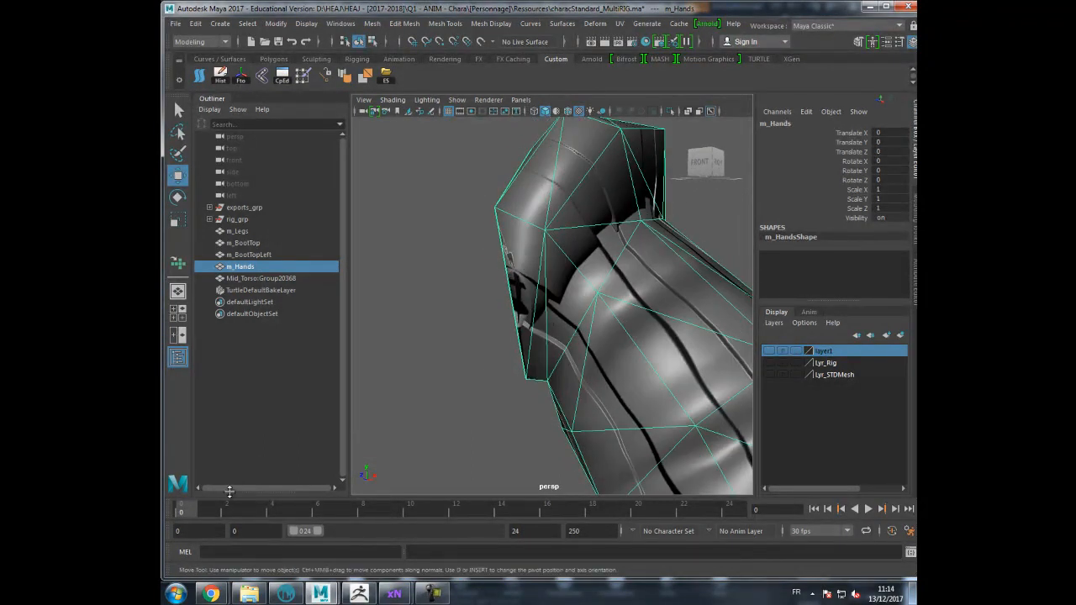
alt+drag(556, 359, 529, 325)
alt+right_drag(529, 325, 607, 326)
alt+drag(607, 326, 559, 314)
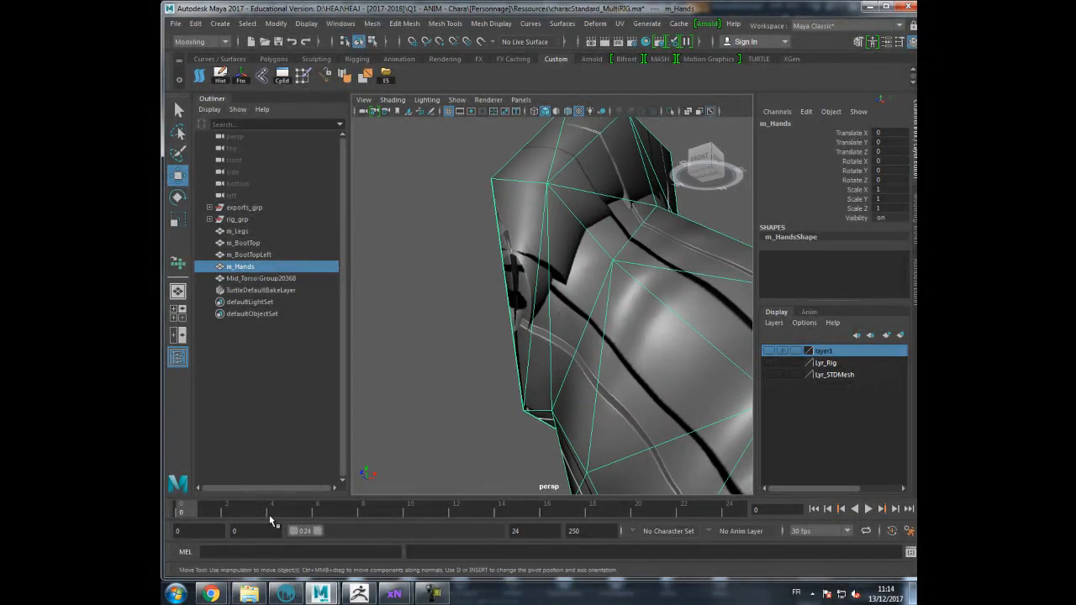
click(216, 552)
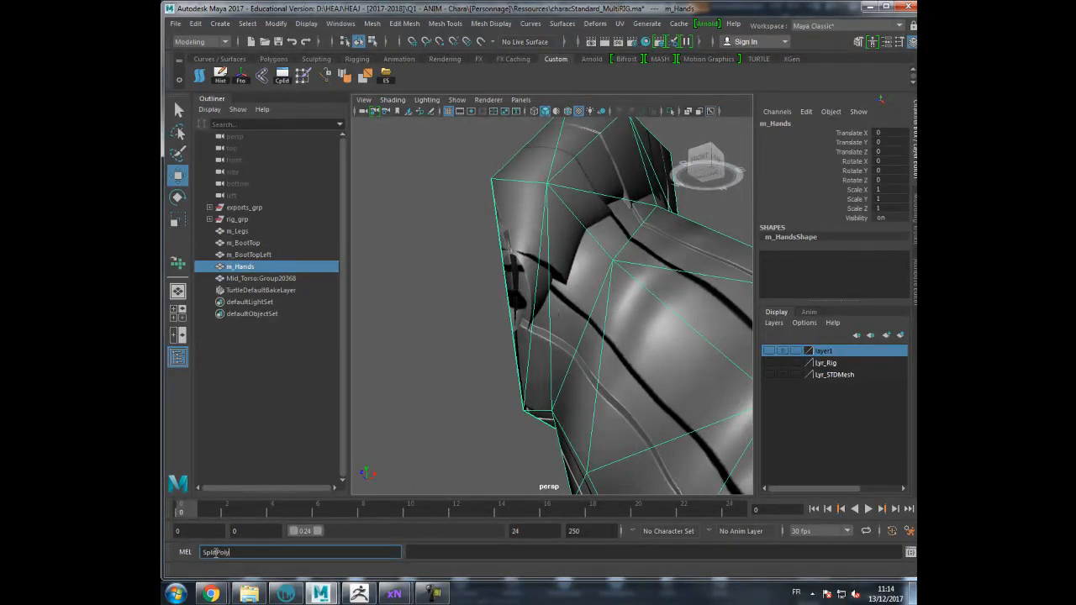
text(nTool)
text(;)
drag(267, 552, 174, 553)
middle_drag(222, 552, 319, 281)
middle_drag(412, 82, 412, 81)
click(495, 300)
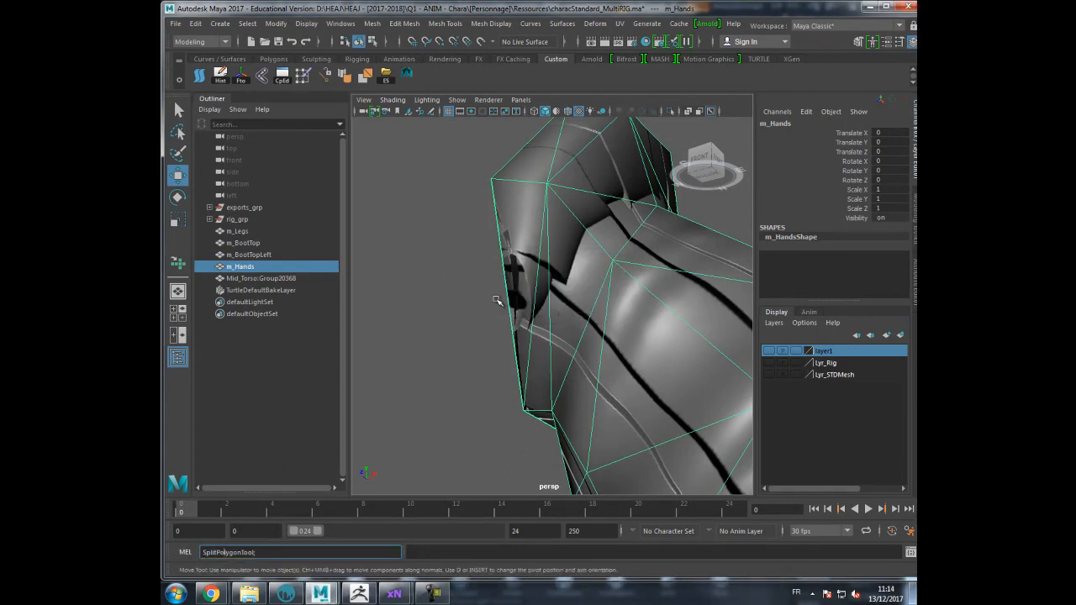
- Split the shoulder faces of m_Hands with the Split Polygon Tool, cutting from the front sleeve vertex to the armhole's open border
click(407, 74)
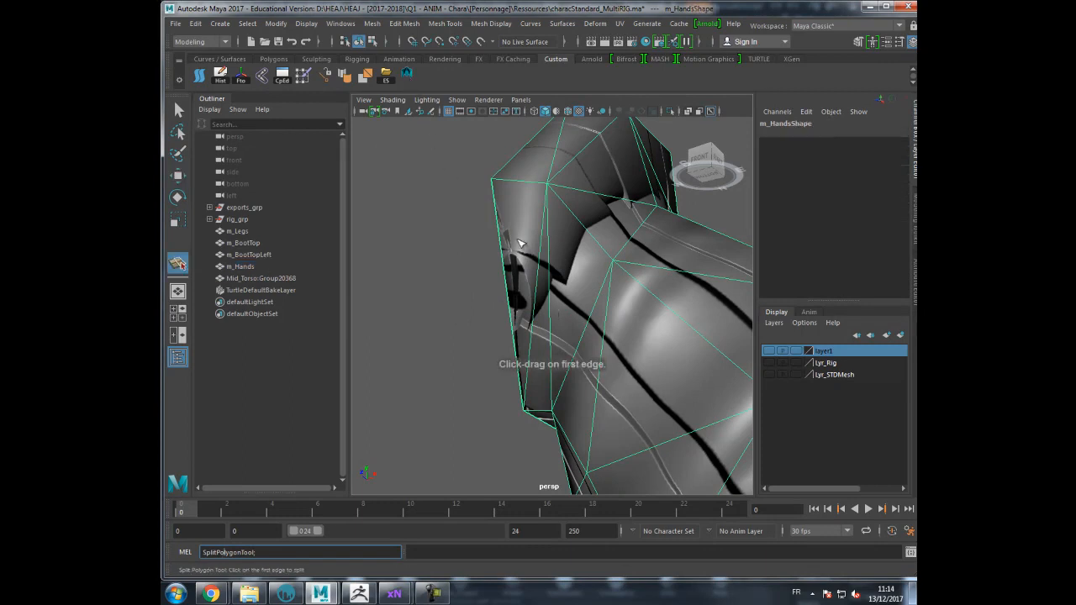
alt+drag(589, 278, 598, 274)
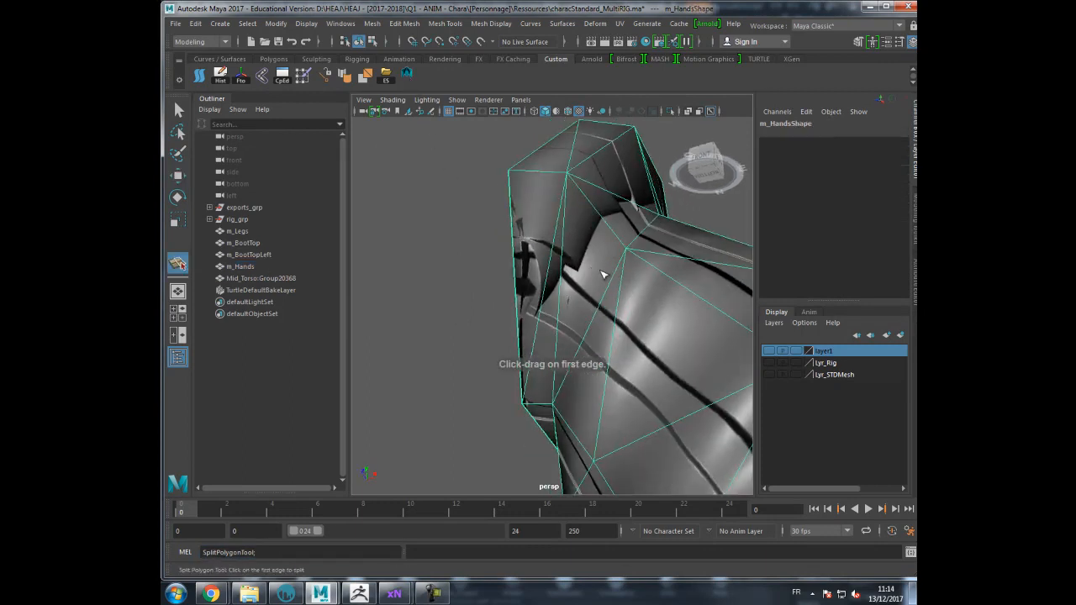
click(627, 251)
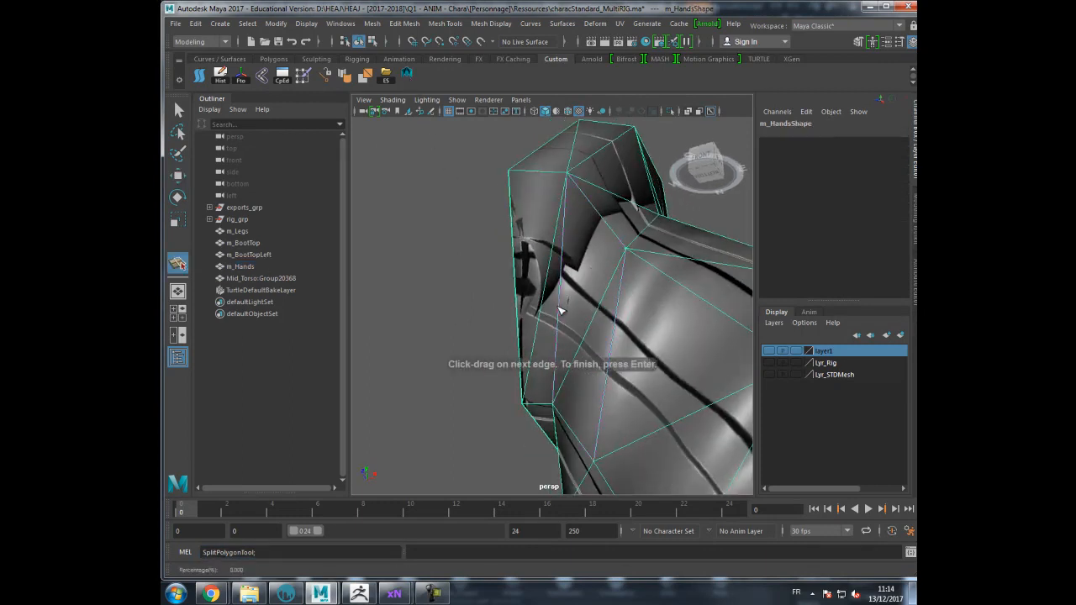
drag(560, 308, 522, 314)
key(Return)
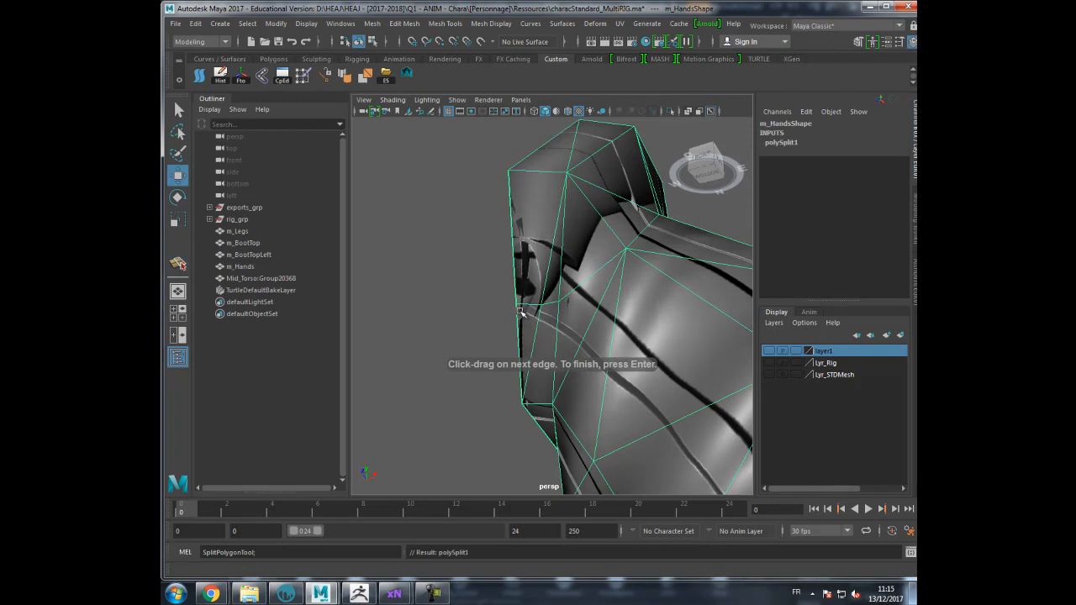
- Show layer1 as a template and move the new vertices near the armhole to match the sculpt's wireframe
click(770, 351)
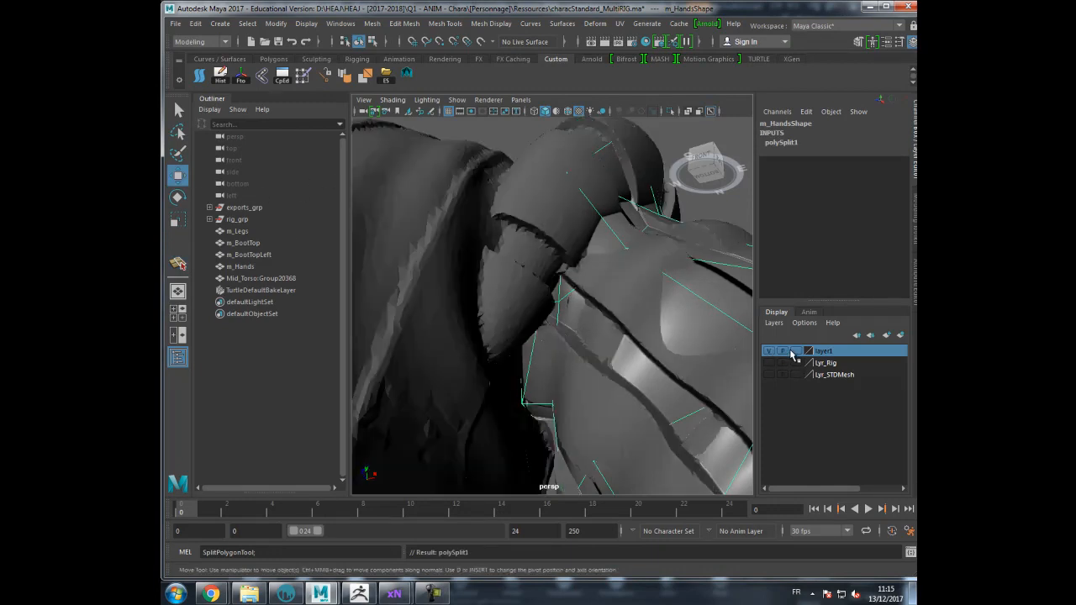
click(793, 353)
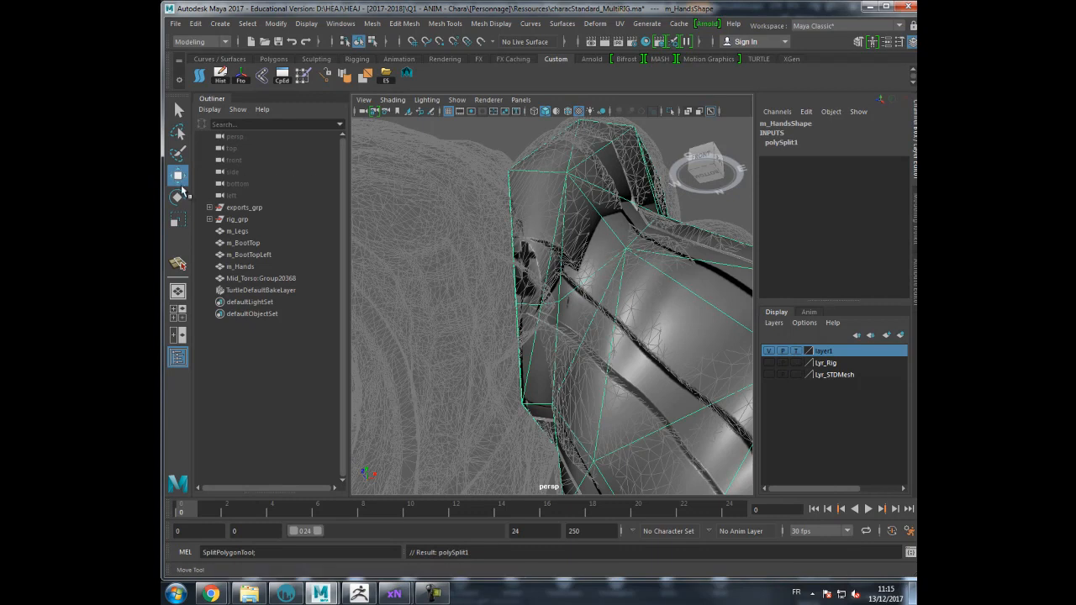
alt+drag(529, 283, 522, 296)
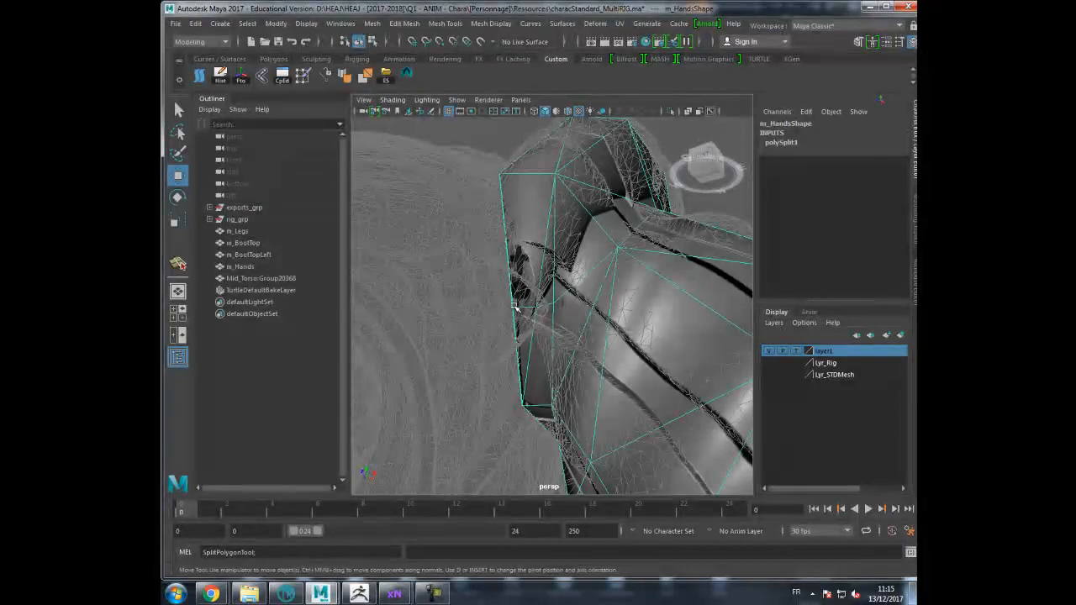
right_drag(514, 252, 457, 252)
click(510, 266)
alt+drag(510, 266, 555, 284)
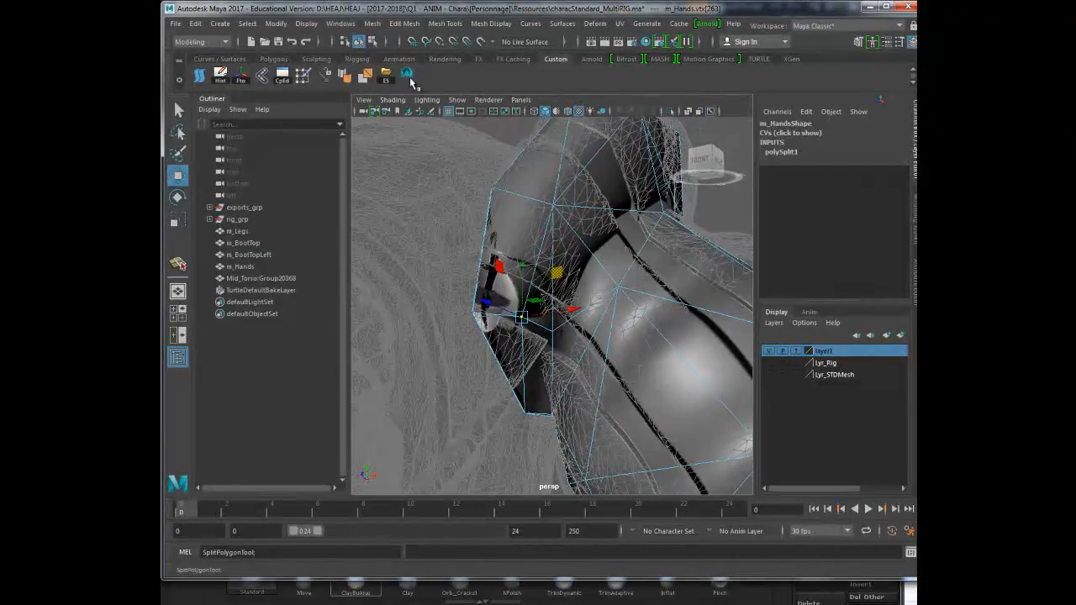
- Split the front of m_Hands again along the shoulder crease, from the underarm edge to the upper sleeve vertex
key(y)
click(554, 315)
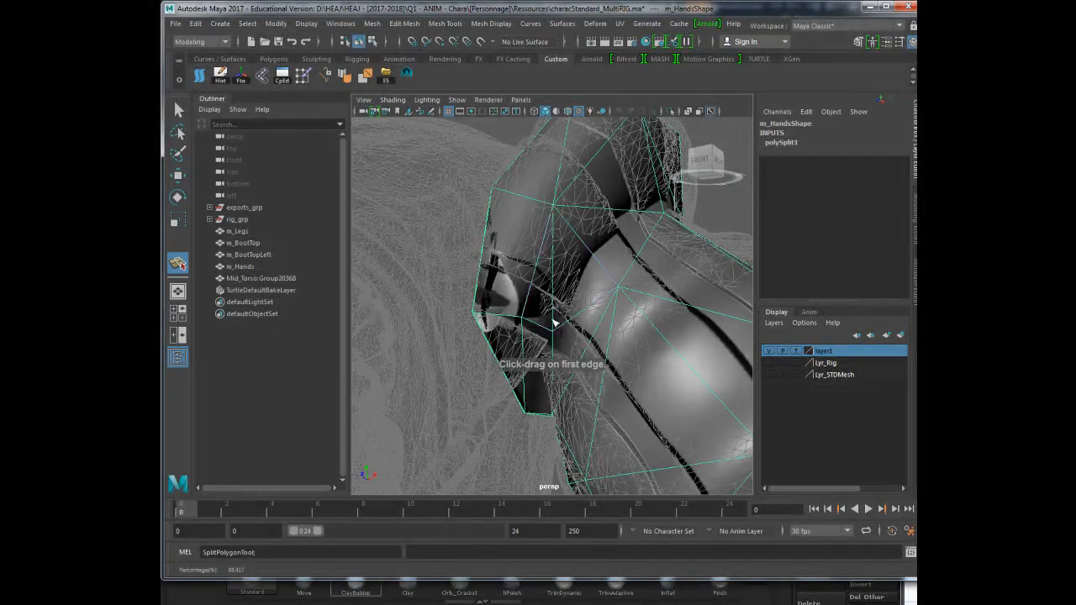
mouse_move(635, 223)
alt+mouse_down()
mouse_move(613, 224)
mouse_move(644, 240)
alt+mouse_up()
click(661, 223)
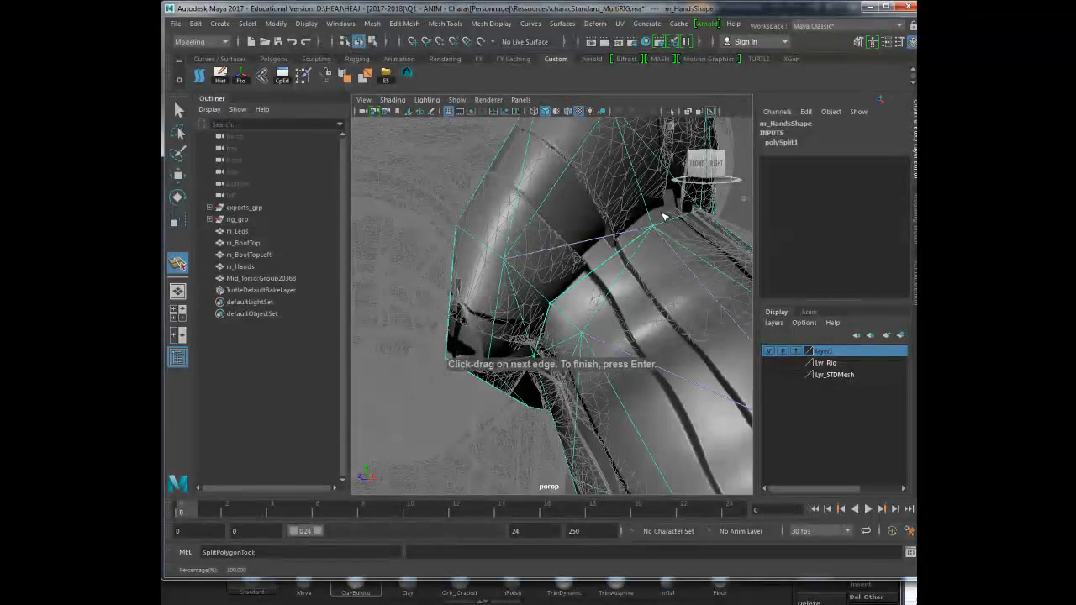
key(w)
click(179, 111)
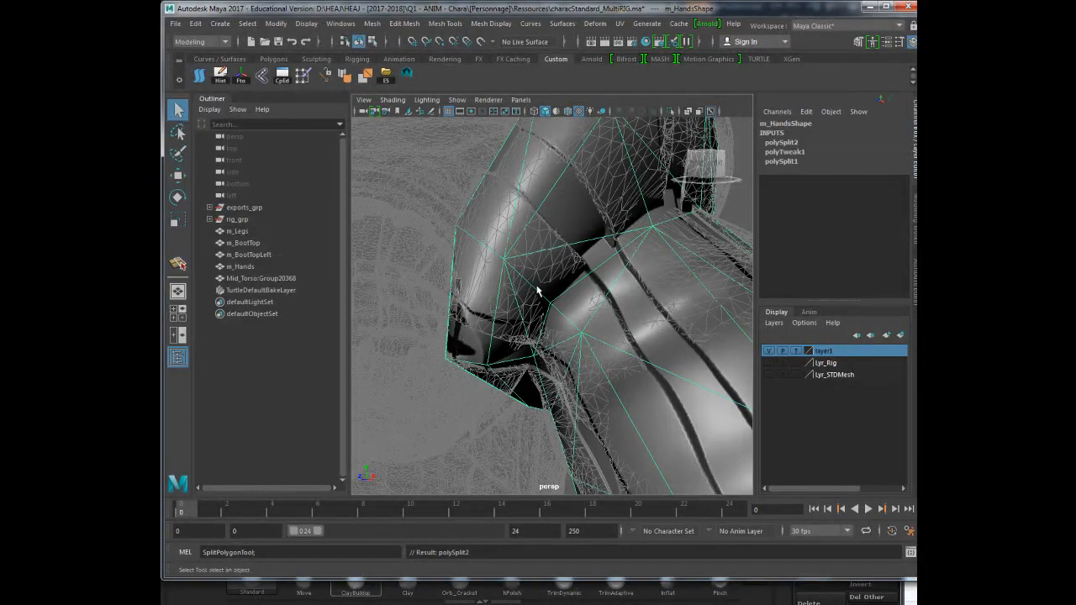
- Move the new vertex in the crease between shoulder and sleeve to follow the templated sculpt
right_drag(550, 252, 509, 252)
click(551, 302)
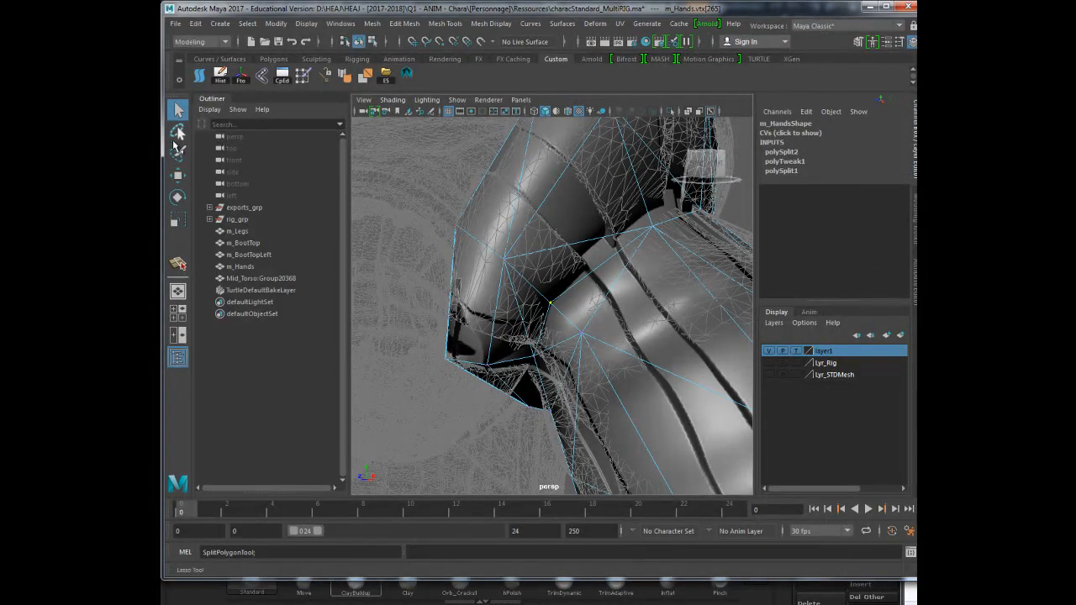
click(178, 176)
alt+drag(533, 273, 503, 291)
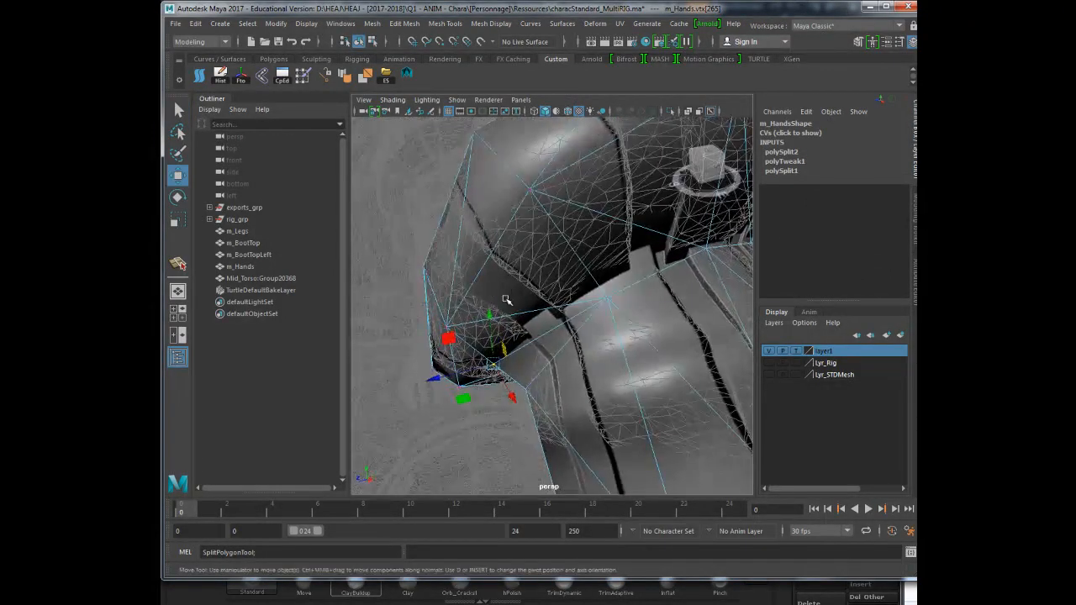
drag(468, 406, 622, 310)
drag(676, 243, 561, 339)
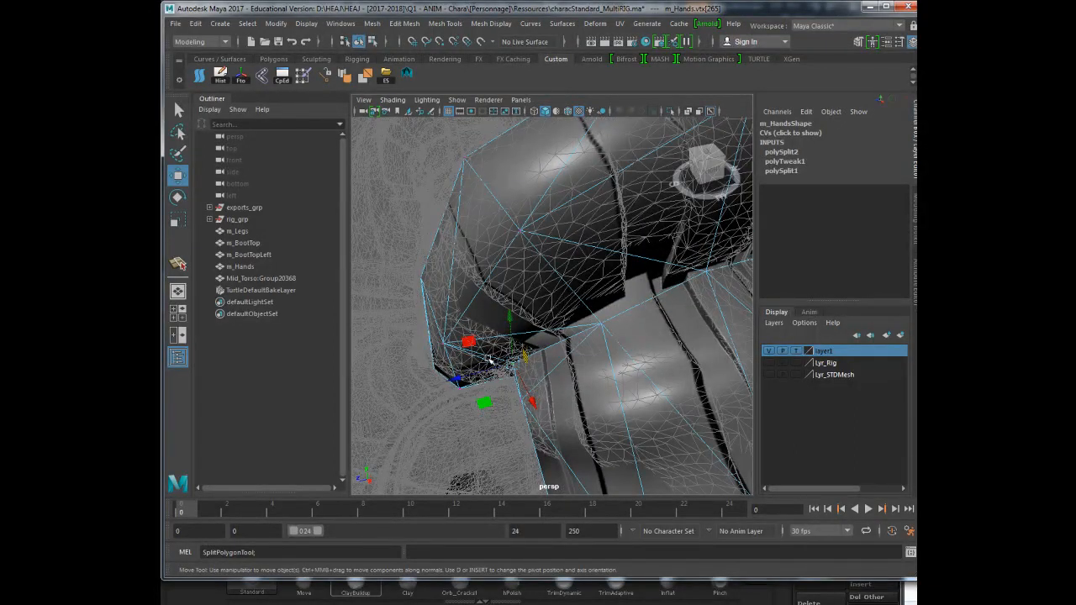
drag(484, 405, 493, 310)
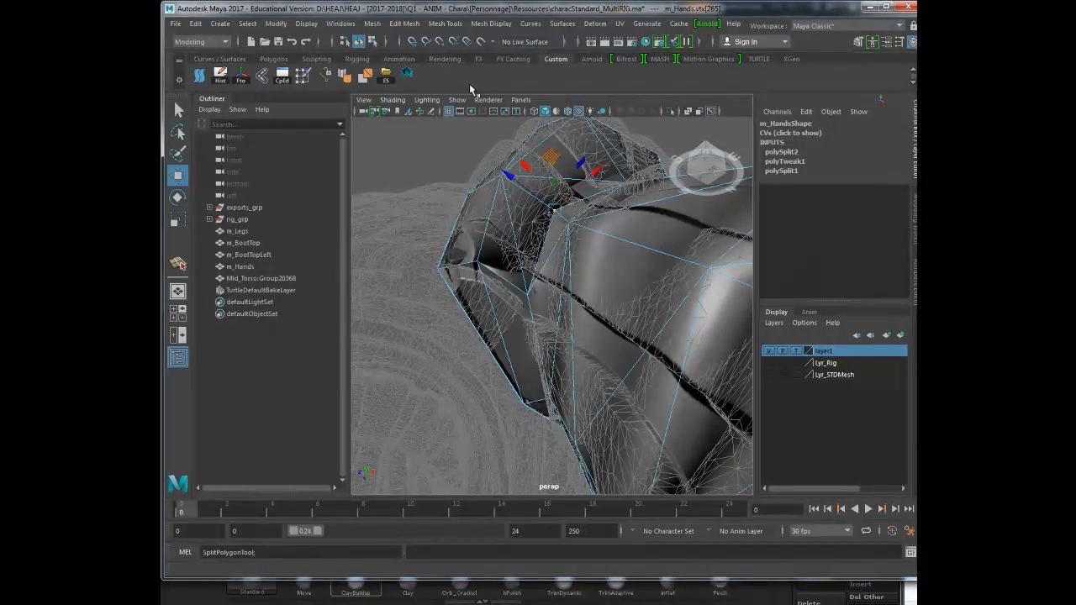
- Split the lower armhole face of m_Hands, from the middle of its inner edge to the open border
click(409, 74)
click(505, 323)
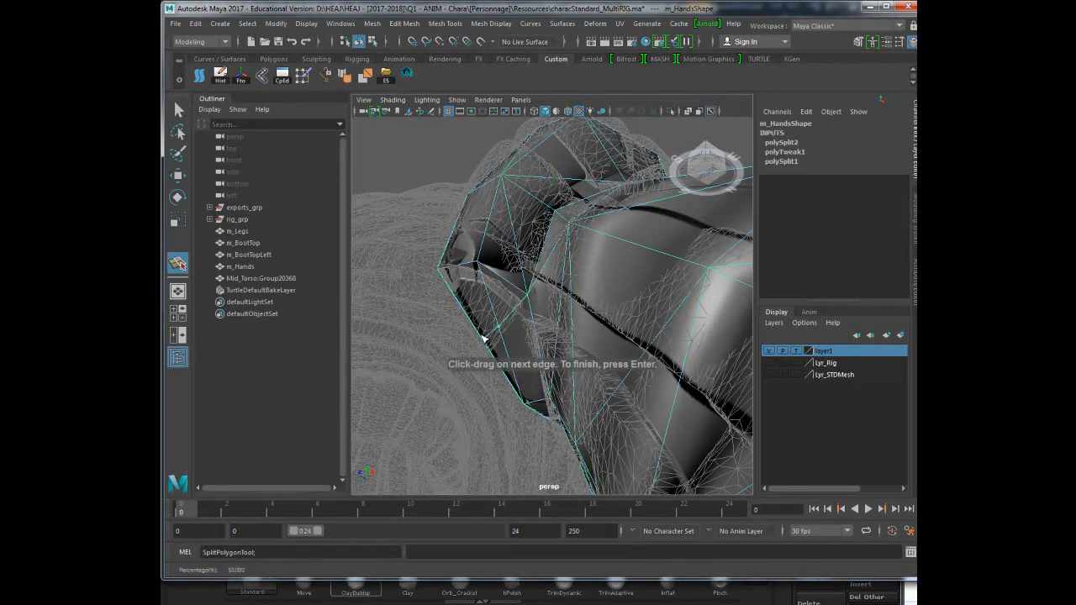
key(Return)
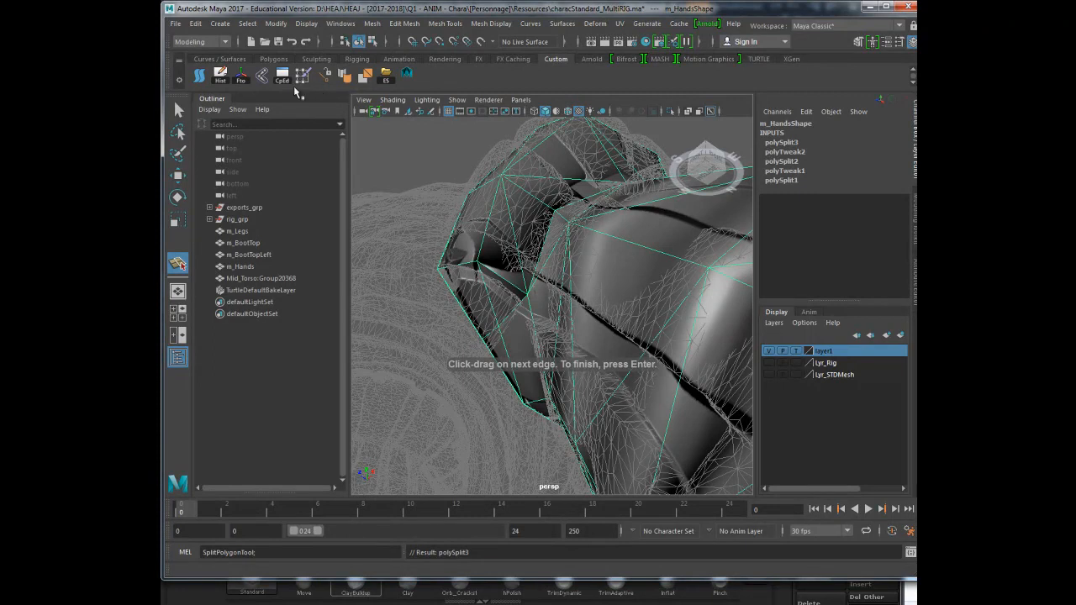
- Adjust the vertices around the lower armhole so the low-poly shoulder follows the sculpt's wireframe
right_drag(478, 253, 420, 255)
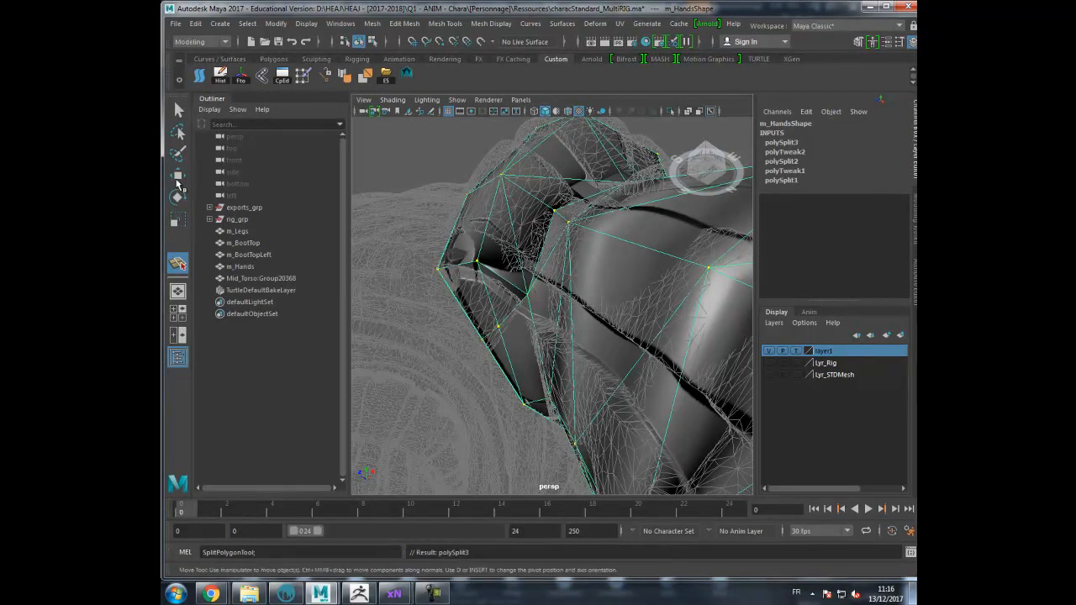
click(176, 178)
click(484, 343)
alt+drag(516, 319, 541, 432)
click(479, 373)
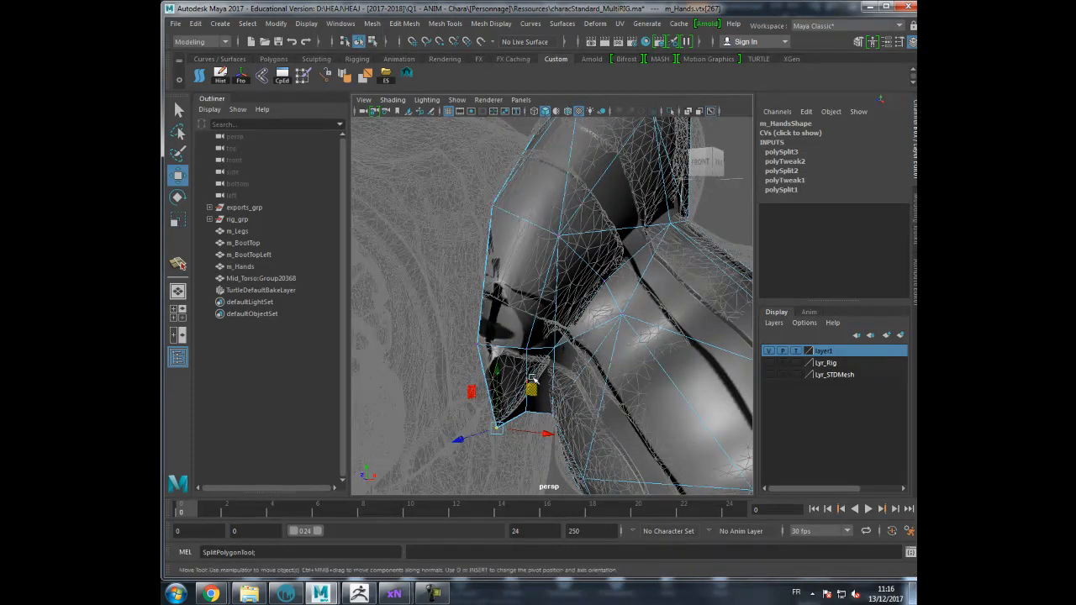
click(531, 380)
click(527, 381)
alt+drag(557, 384, 533, 272)
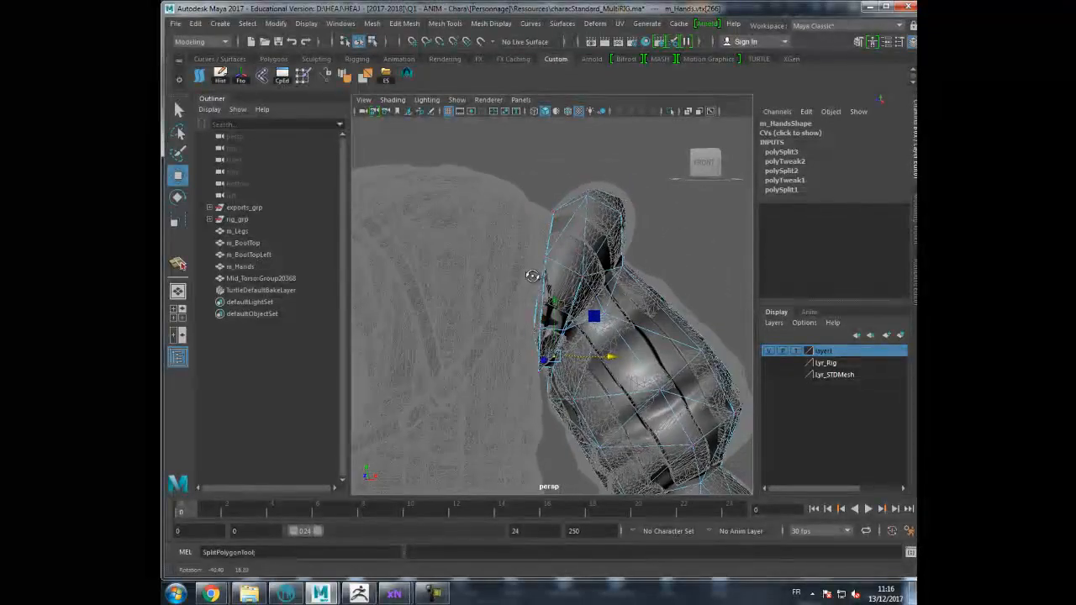
alt+drag(596, 374, 533, 345)
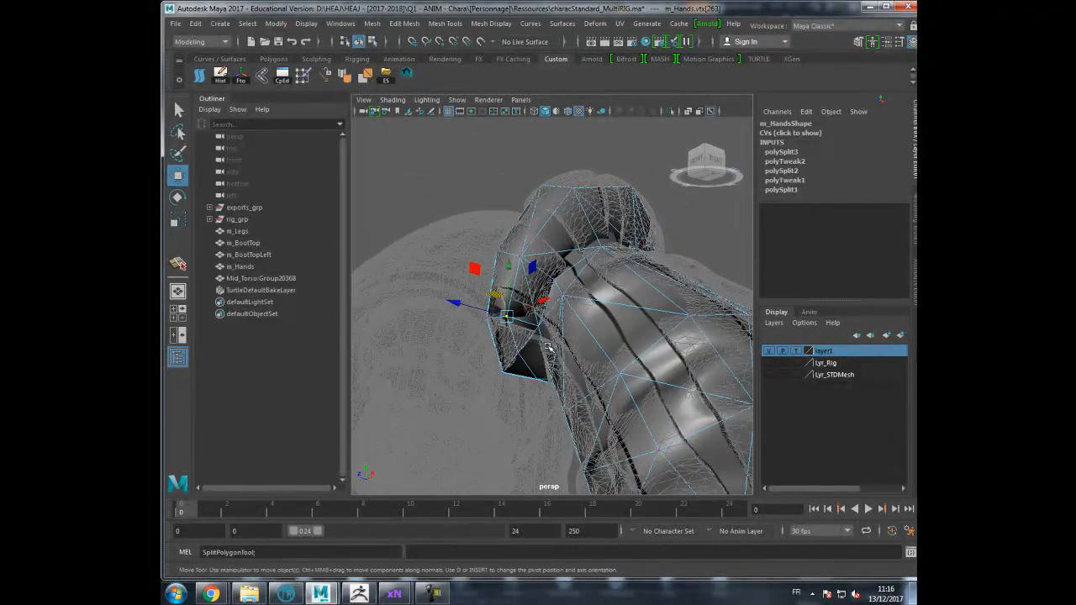
- Hide layer1 and return m_Hands to object selection to inspect the reshaped shoulder
click(770, 352)
alt+drag(673, 240, 604, 231)
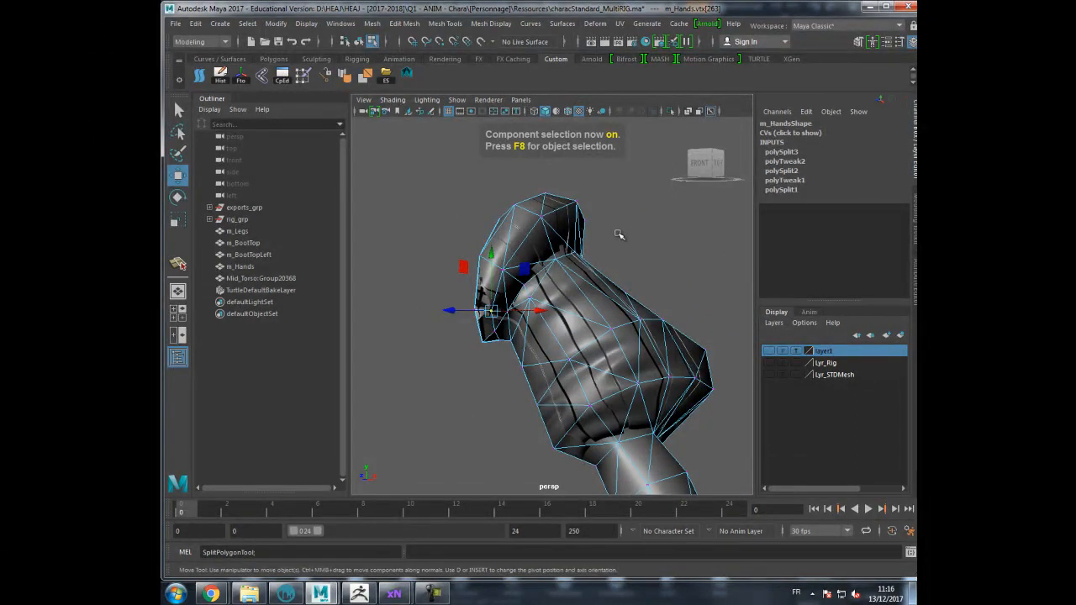
click(344, 42)
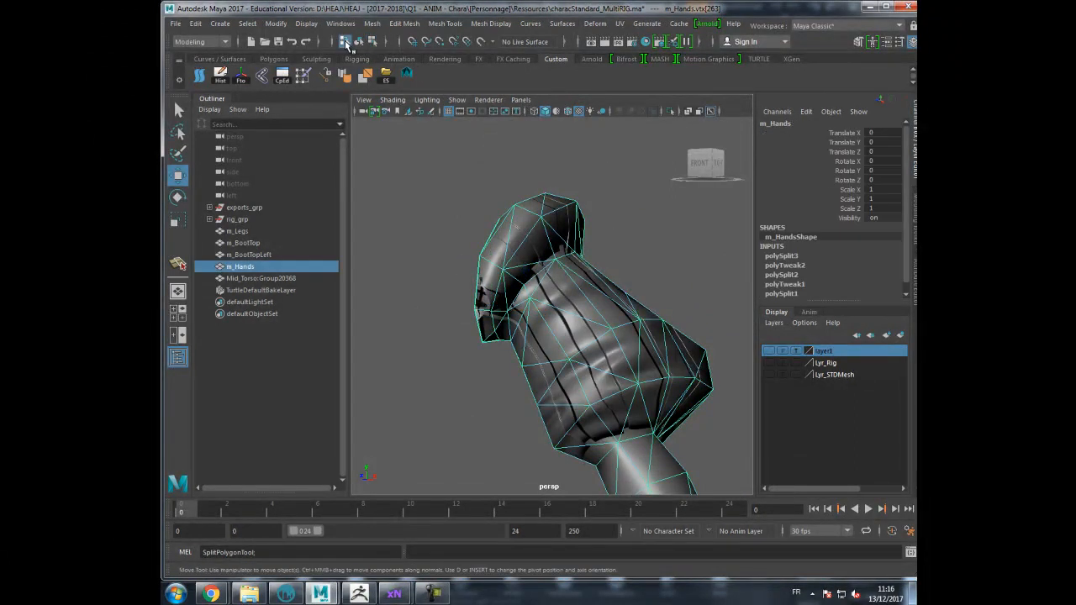
alt+drag(625, 240, 432, 221)
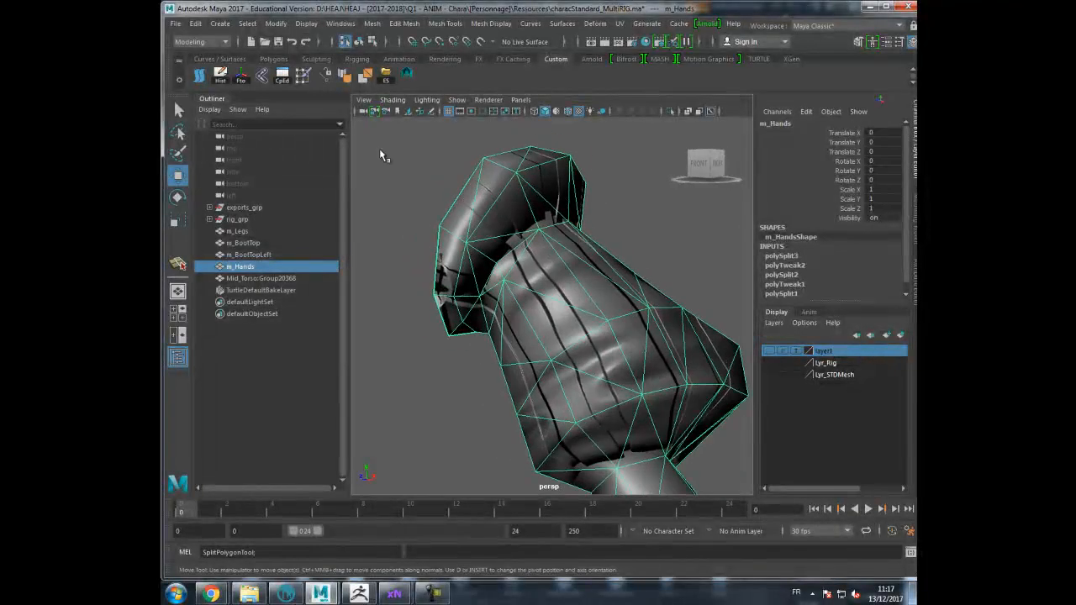
- Detach the polygon display options as a floating window and show only the hard edges of m_Hands
click(306, 23)
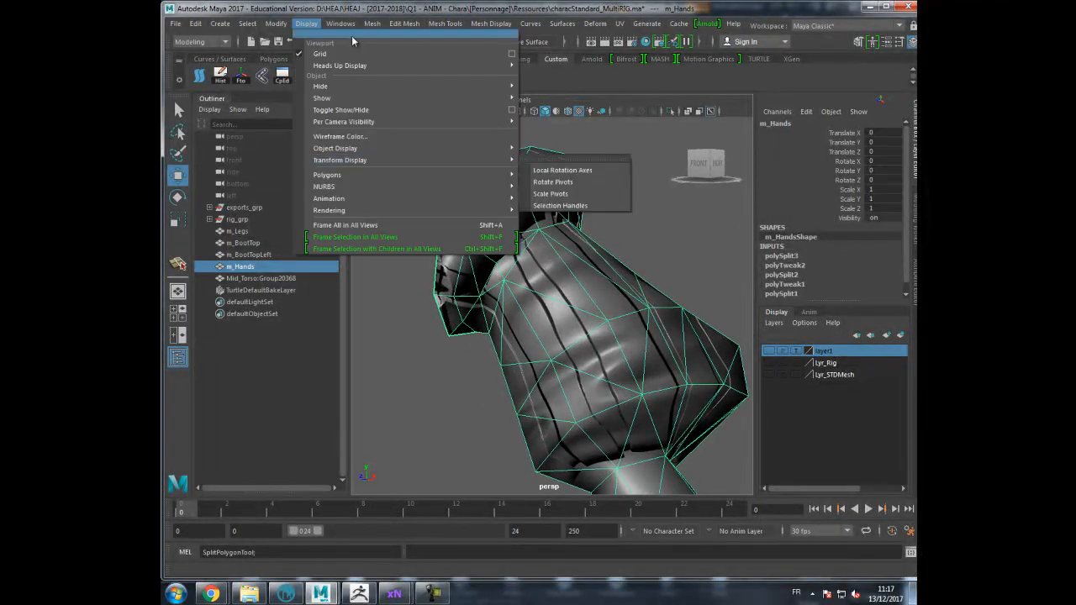
mouse_move(499, 25)
mouse_move(306, 23)
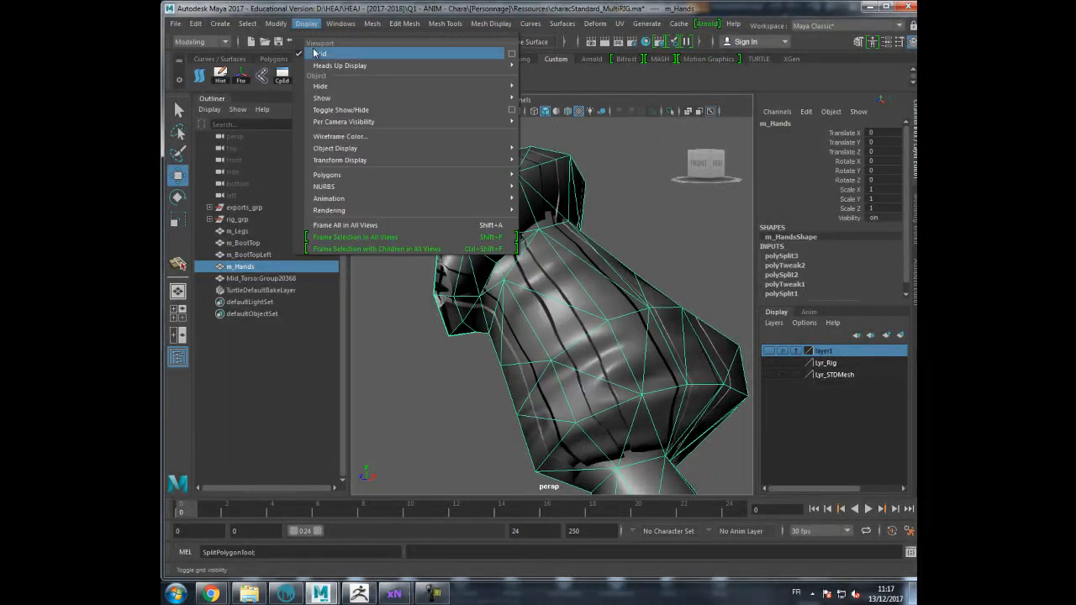
mouse_move(341, 175)
click(538, 174)
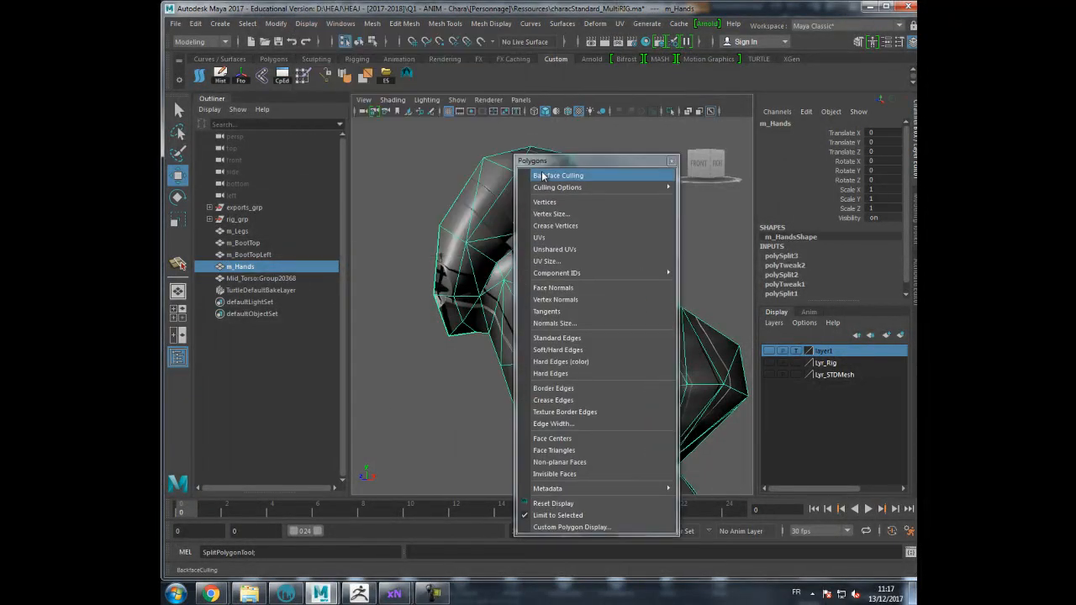
drag(555, 165, 238, 102)
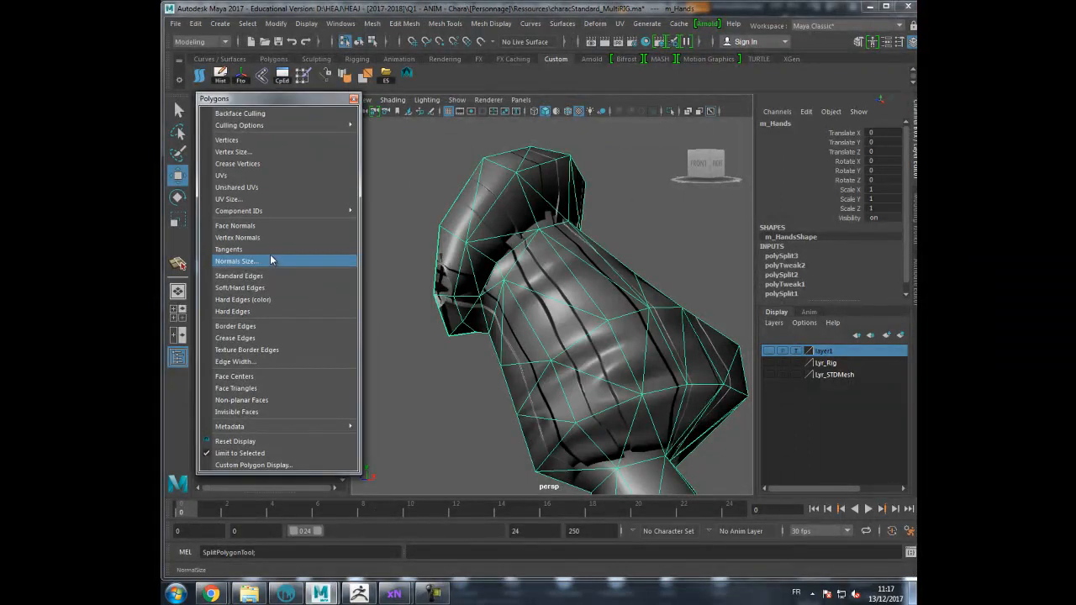
click(248, 312)
- Unlock the vertex normals of m_Hands and automatically soften or harden its edges based on face angle
alt+drag(521, 336, 530, 263)
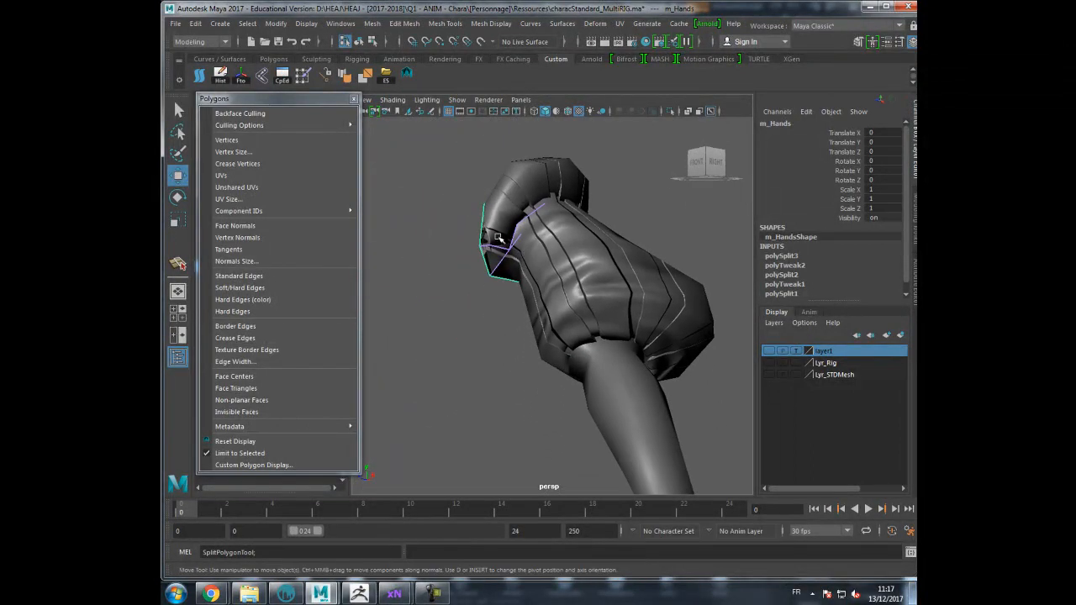
alt+middle_drag(518, 301, 515, 291)
click(328, 78)
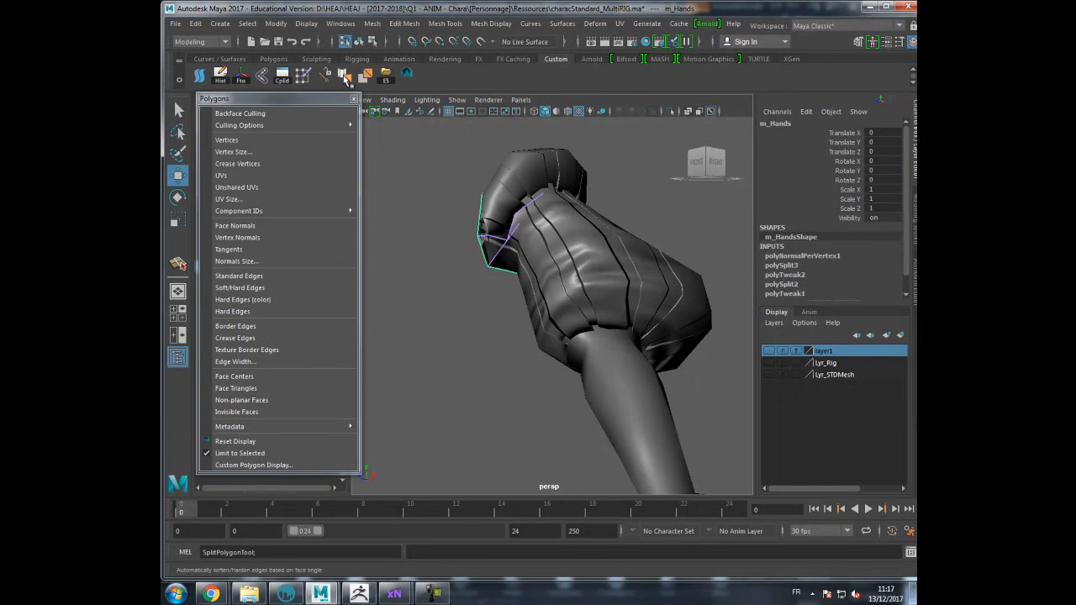
click(346, 78)
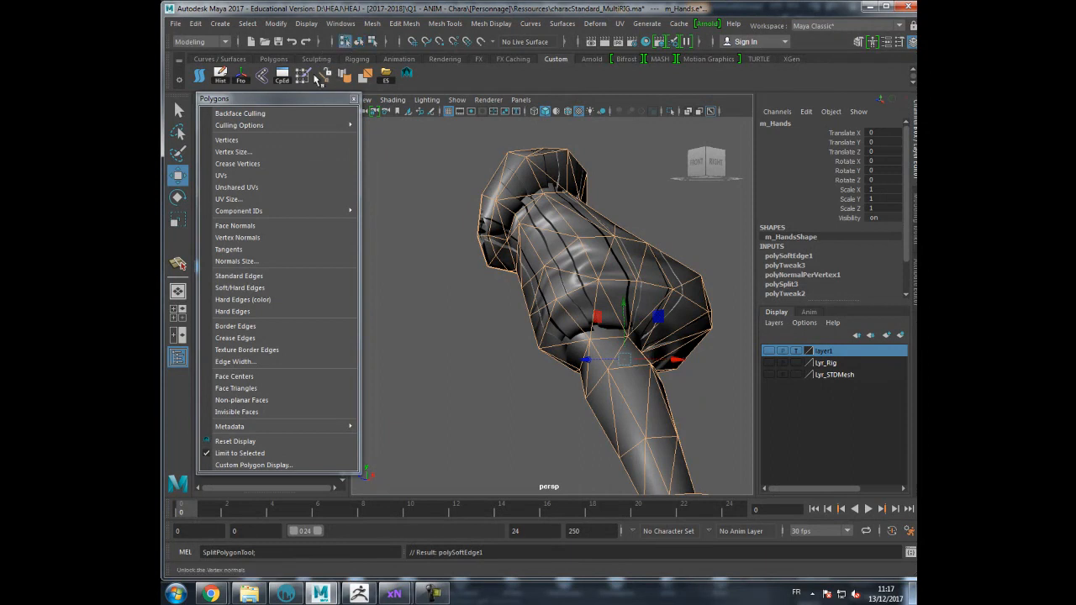
- Delete the construction history of m_Hands and reselect it as an object to check its hard edges
click(223, 84)
click(374, 43)
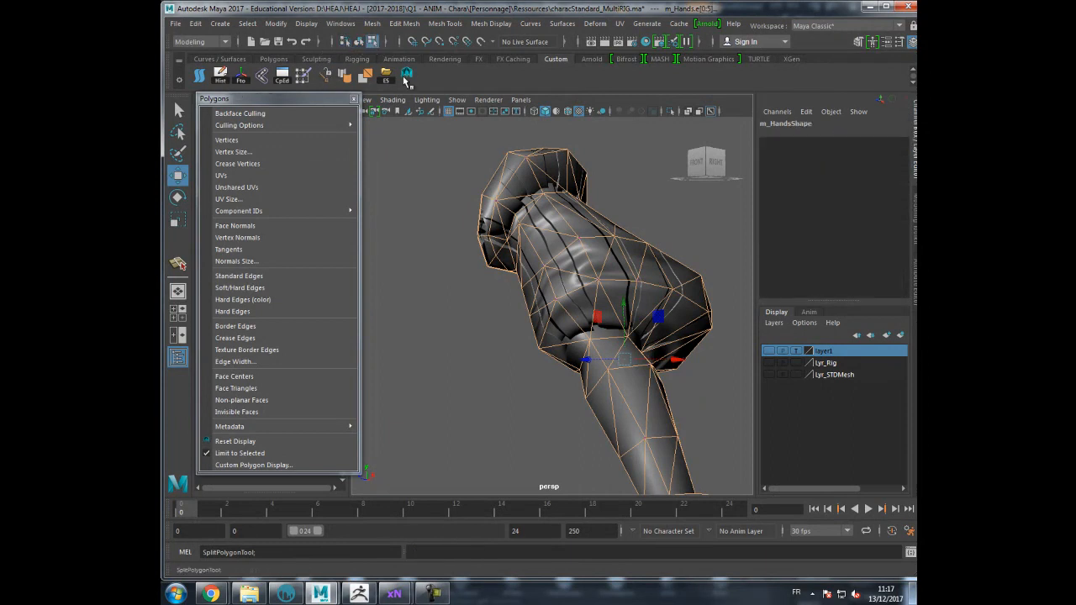
click(479, 143)
click(344, 43)
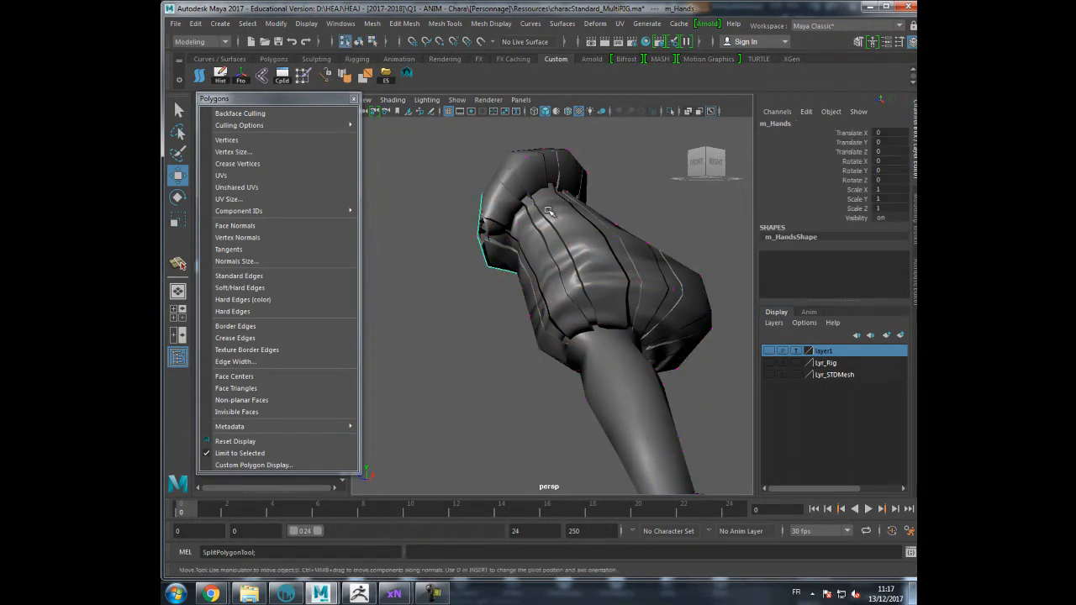
alt+drag(487, 217, 471, 235)
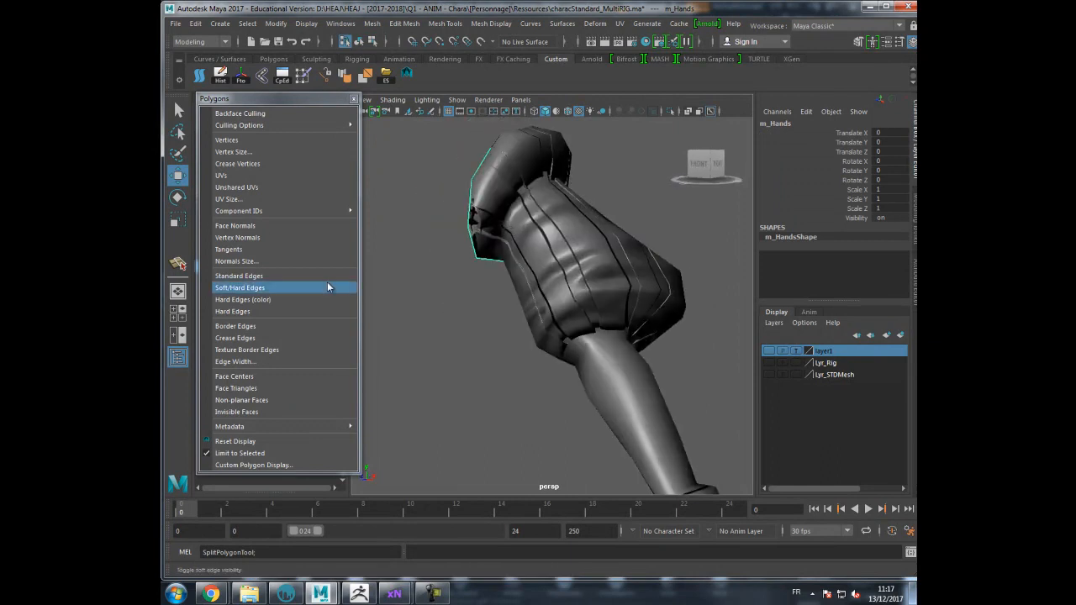
- Restore the standard edge display on m_Hands and toggle its texture border edges on and off to inspect the UV seams
click(254, 278)
alt+drag(480, 305, 564, 266)
click(252, 350)
alt+drag(661, 362, 543, 324)
click(312, 353)
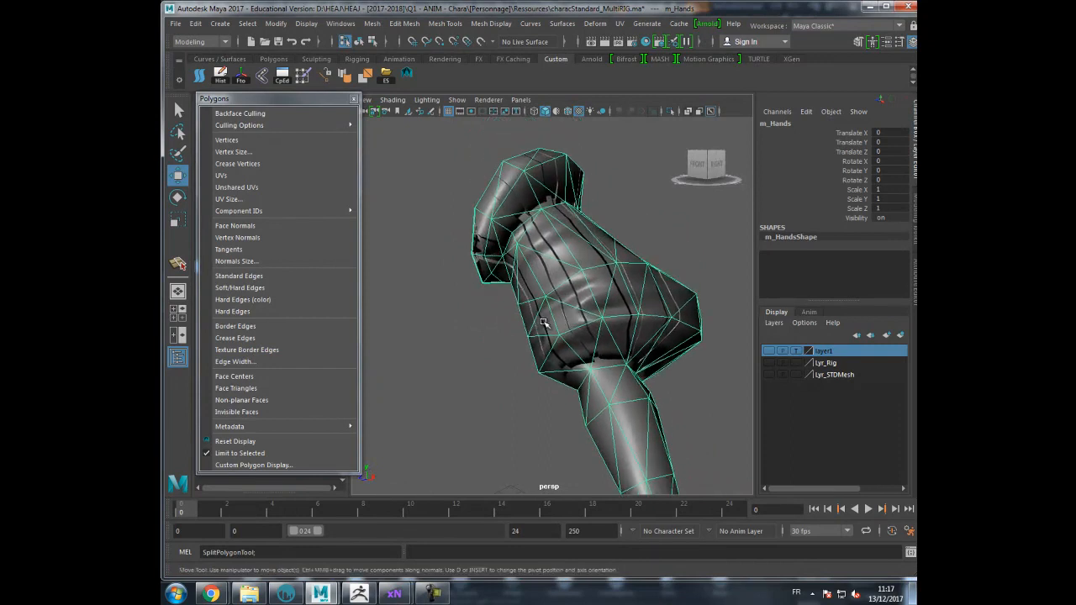
- Open the UV Editor for m_Hands and frame the large torso shell
scroll(542, 324, up, 3)
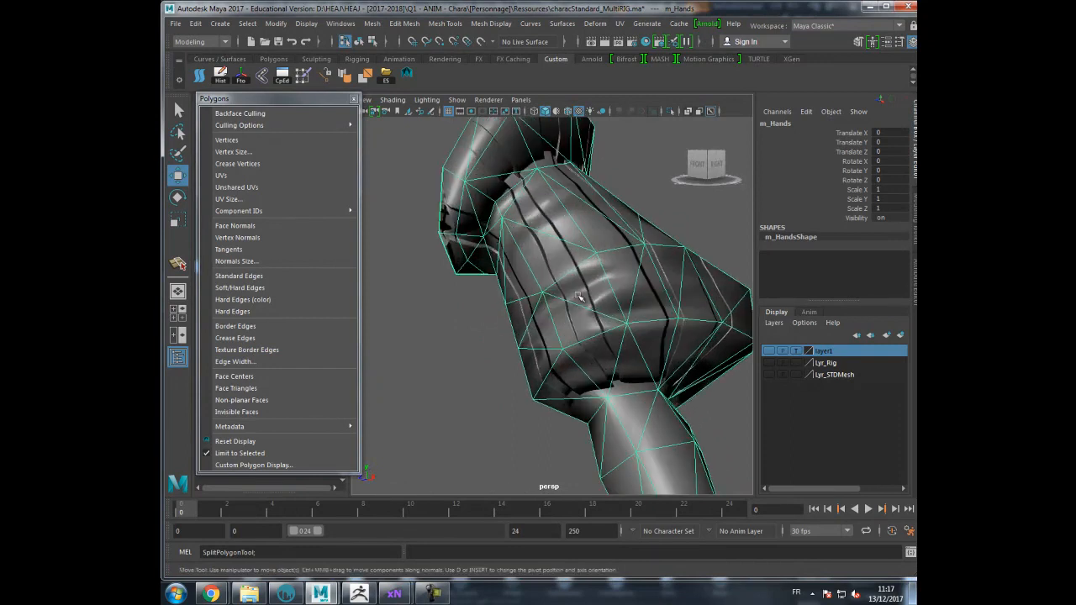
click(620, 23)
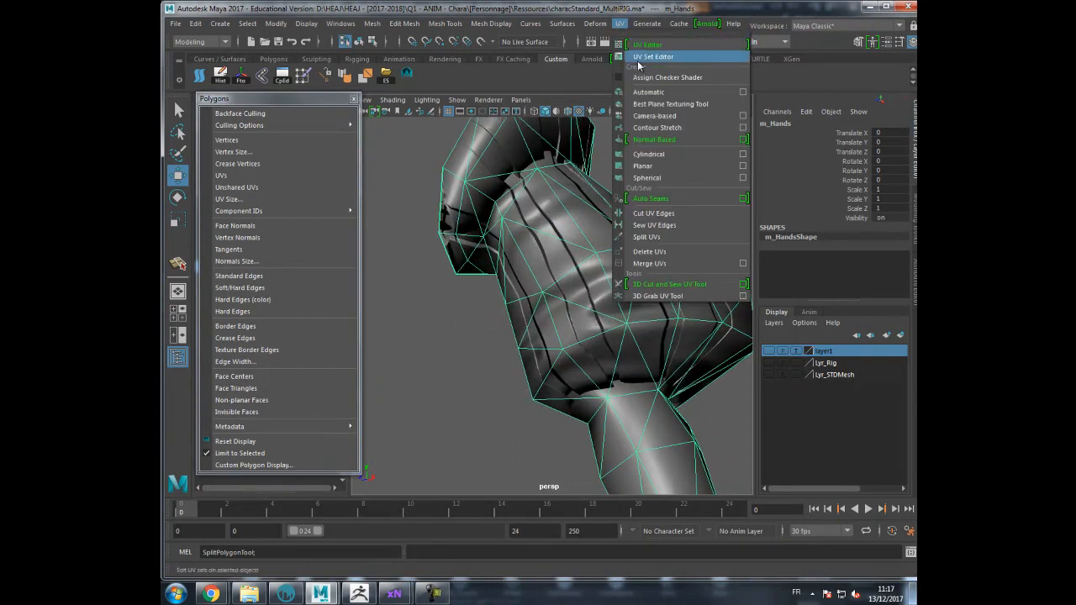
click(647, 45)
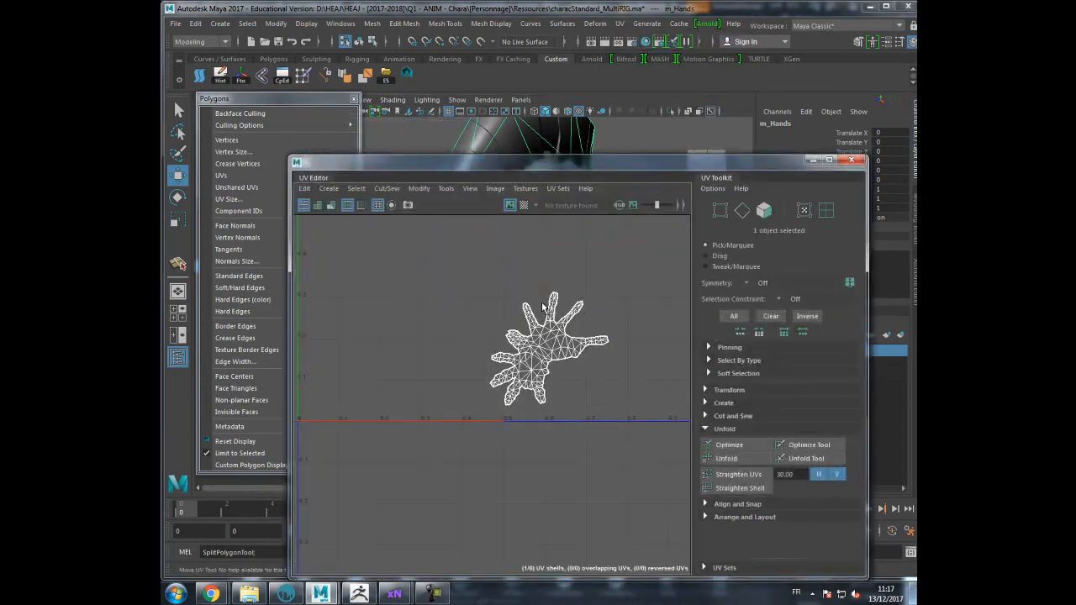
scroll(564, 333, down, 3)
alt+middle_drag(518, 263, 518, 350)
alt+middle_drag(552, 253, 528, 304)
scroll(590, 274, up, 1)
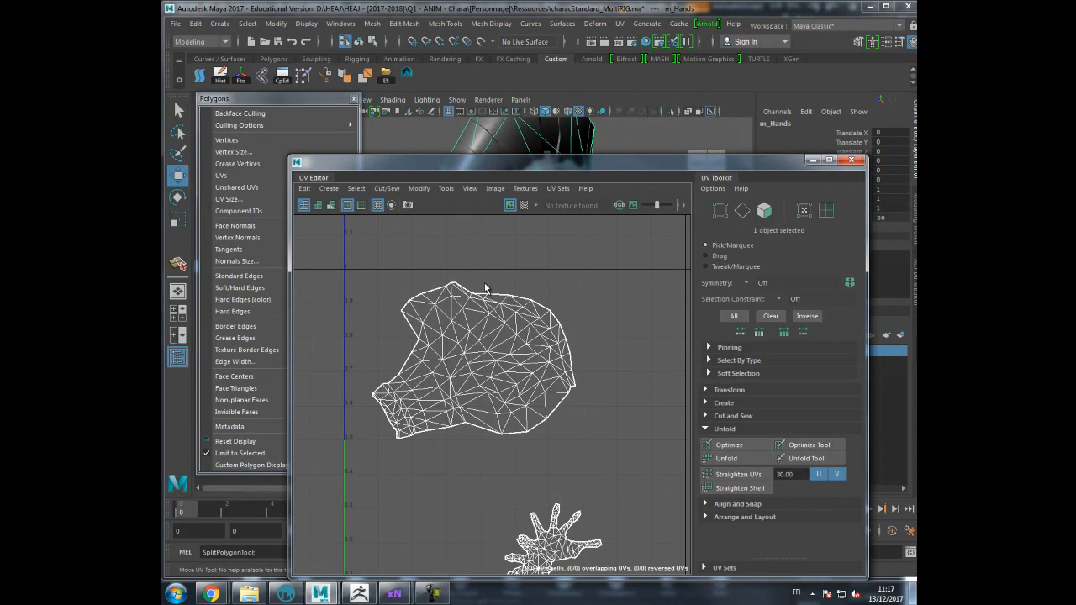
- Select the UVs around the notch on the torso shell's upper border and unfold them
right_click(485, 290)
right_drag(525, 286, 524, 286)
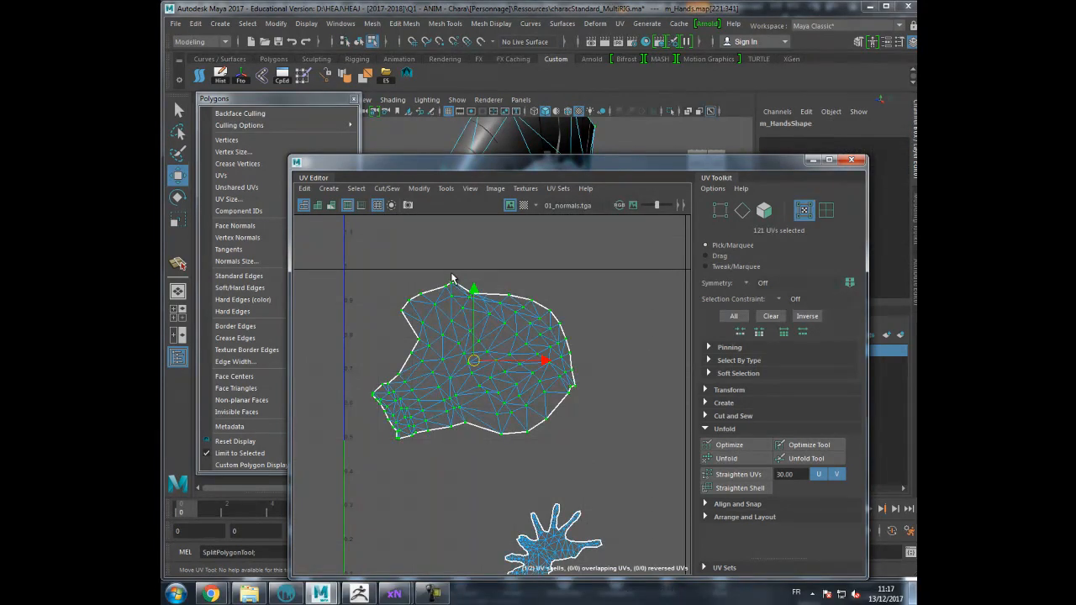
drag(481, 299, 482, 297)
shift+drag(592, 267, 482, 324)
drag(559, 165, 604, 238)
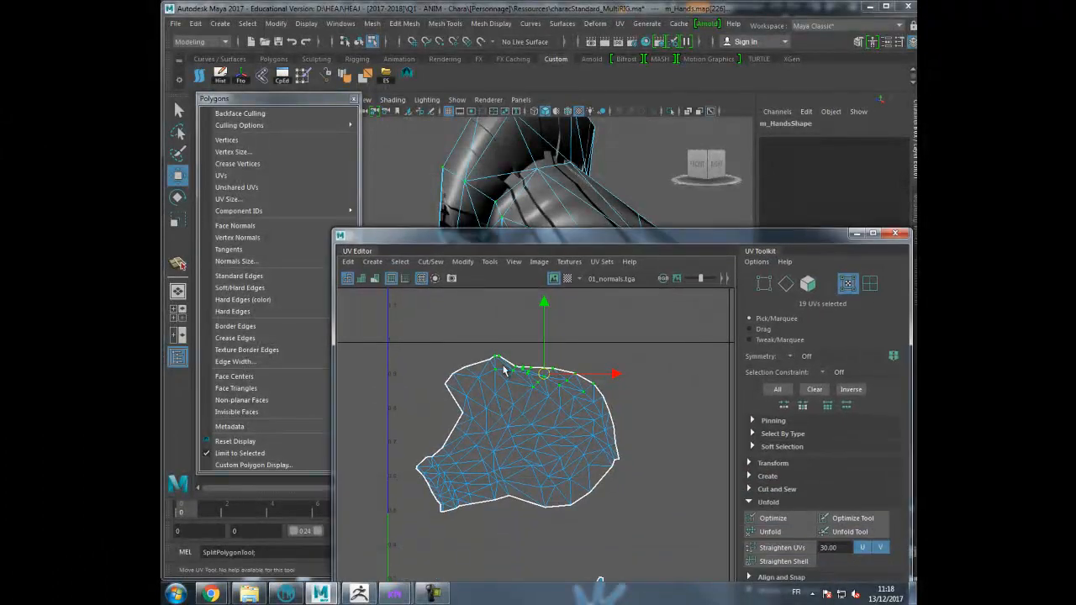
drag(529, 378, 551, 389)
drag(485, 352, 550, 385)
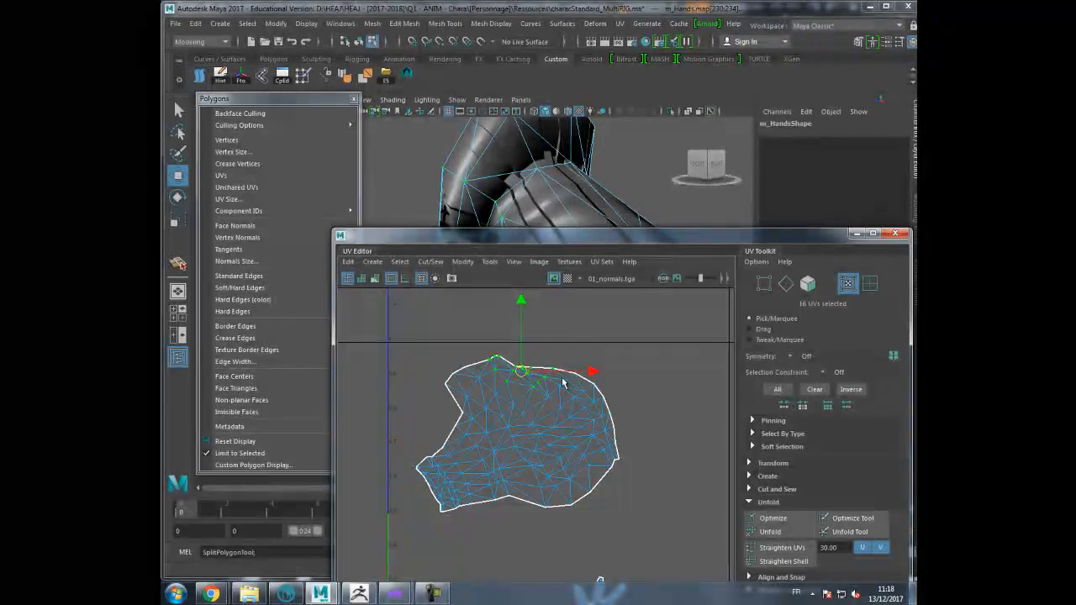
click(769, 531)
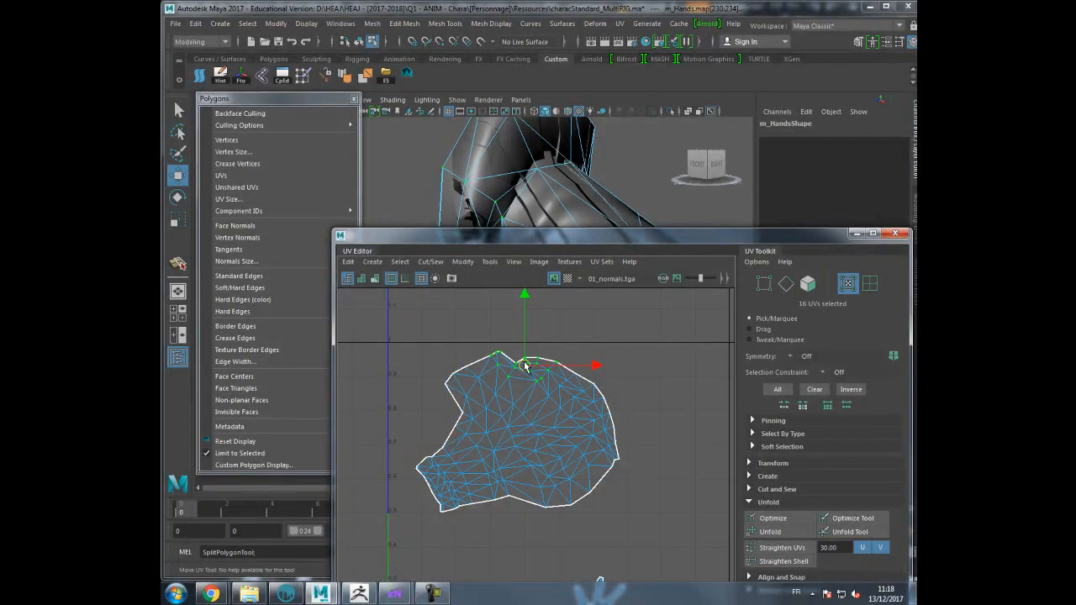
- Reposition individual border UVs beside the notch on the torso shell to smooth its upper outline
alt+middle_drag(514, 320, 513, 339)
scroll(514, 339, up, 2)
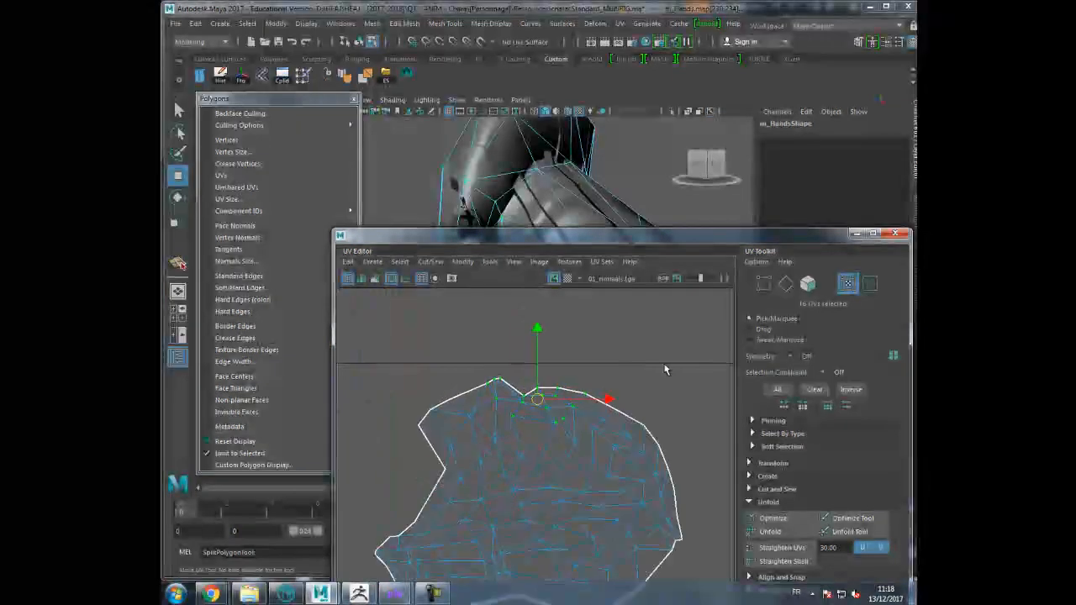
click(506, 373)
click(502, 381)
click(526, 398)
double_click(501, 382)
drag(502, 380, 507, 375)
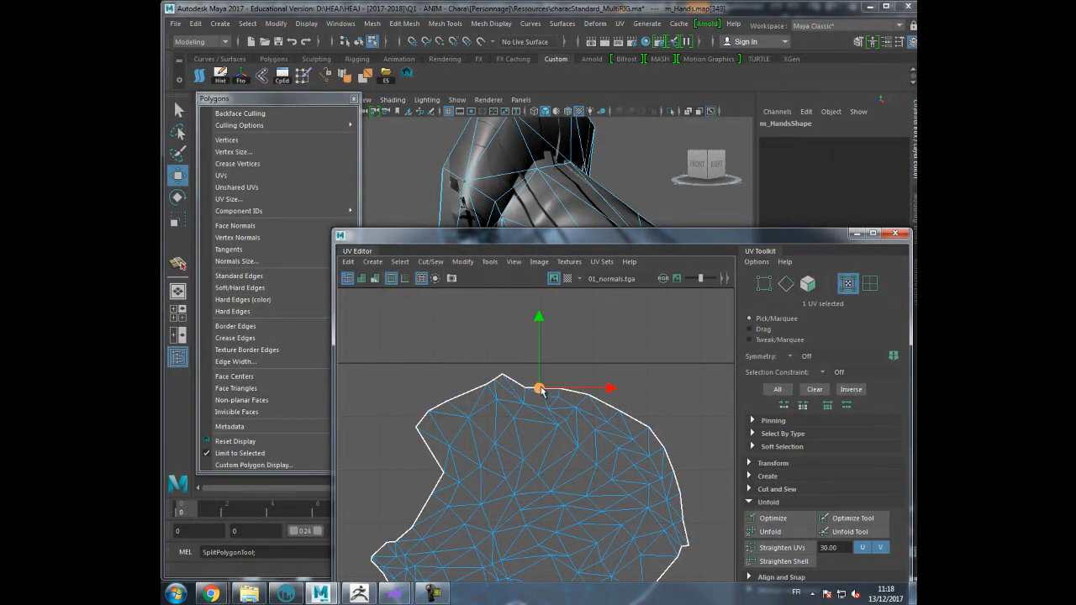
- Select the whole torso shell and temporarily display 01_normals.tga behind it to compare the UVs with the baked map
double_click(523, 391)
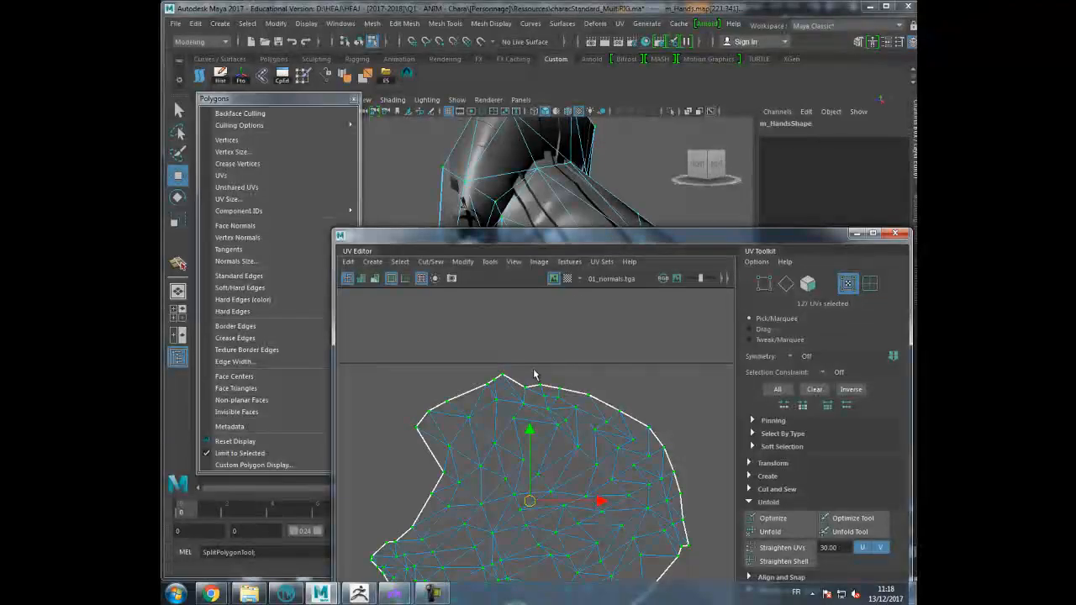
click(569, 279)
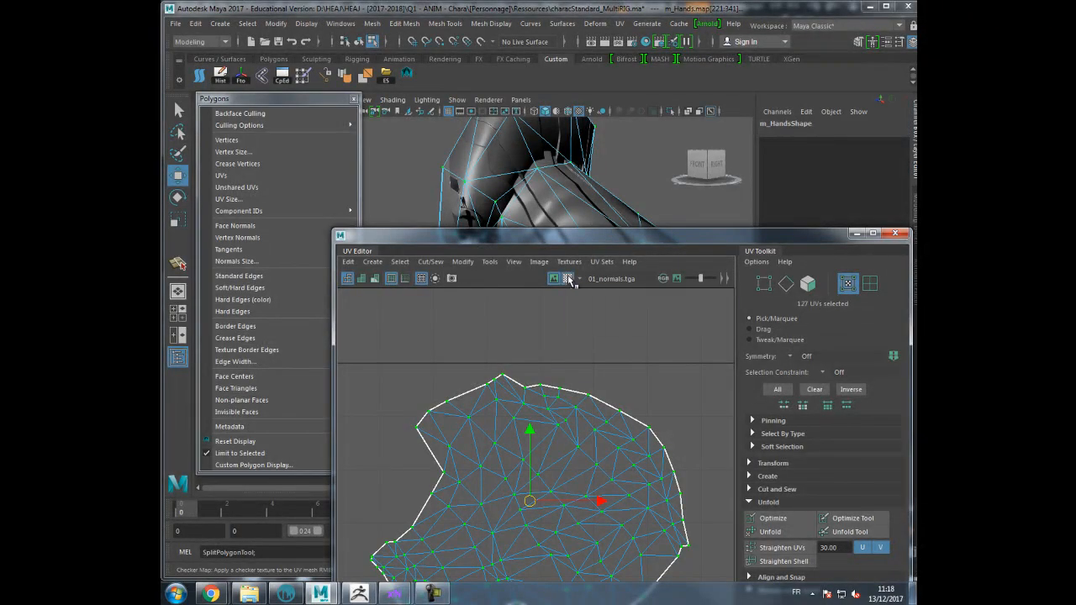
click(568, 279)
alt+middle_drag(565, 357, 568, 343)
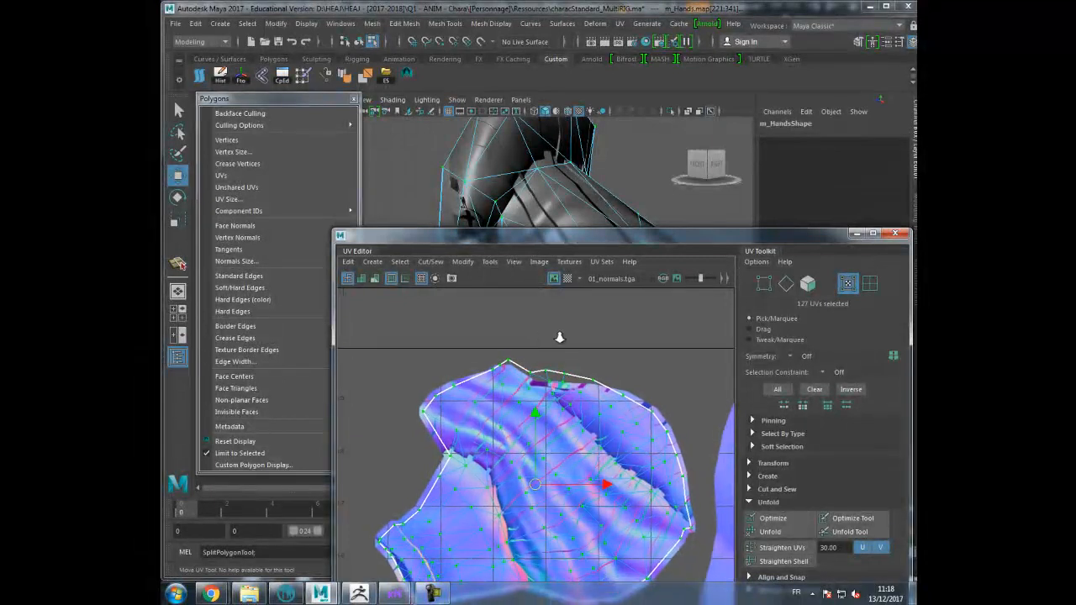
scroll(571, 338, down, 3)
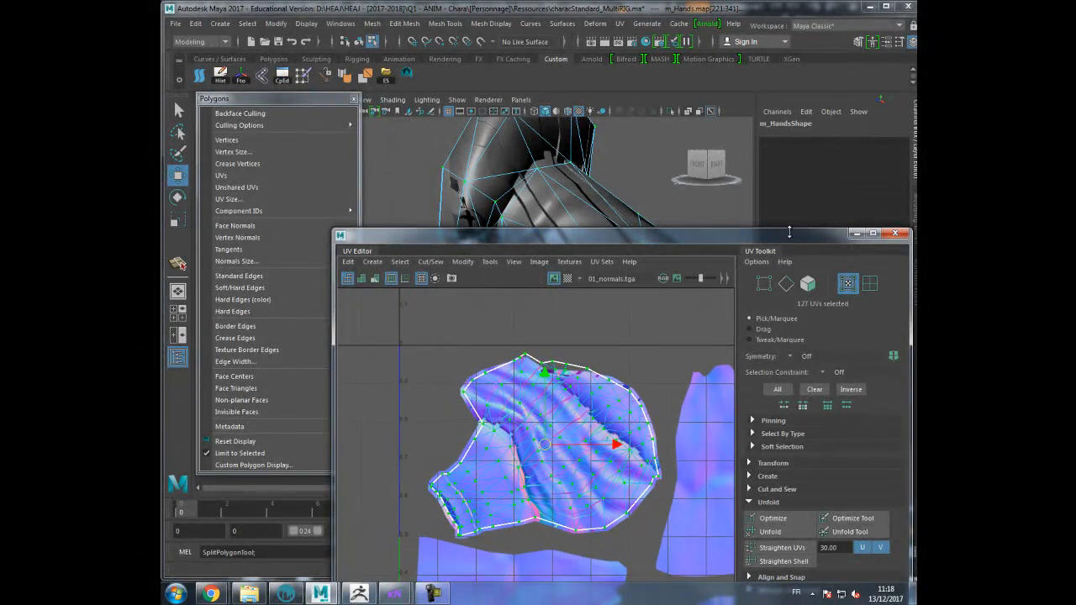
drag(788, 242, 712, 182)
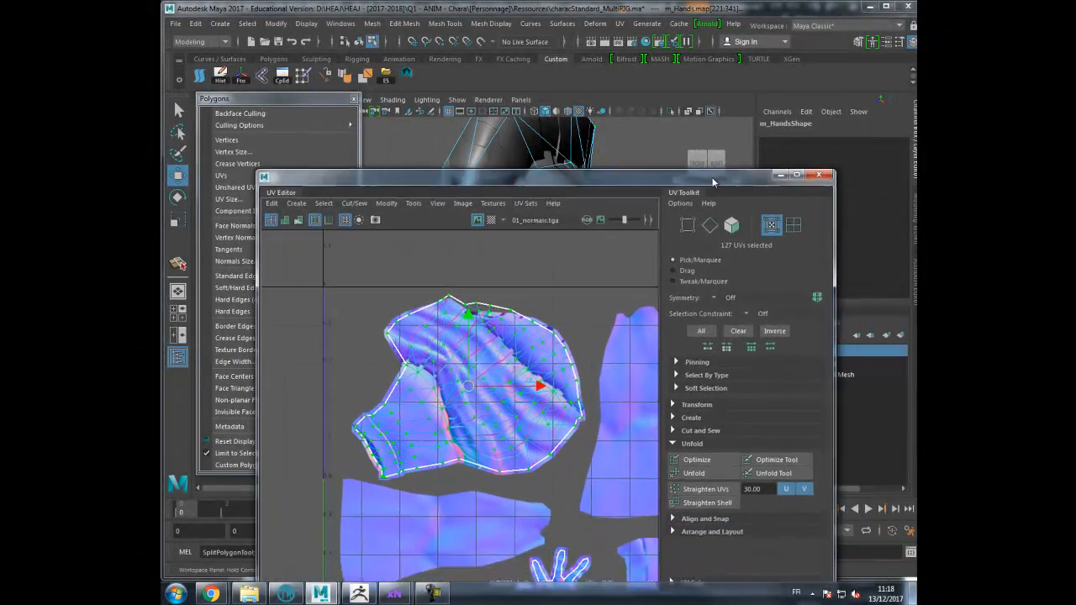
click(477, 219)
scroll(562, 297, down, 4)
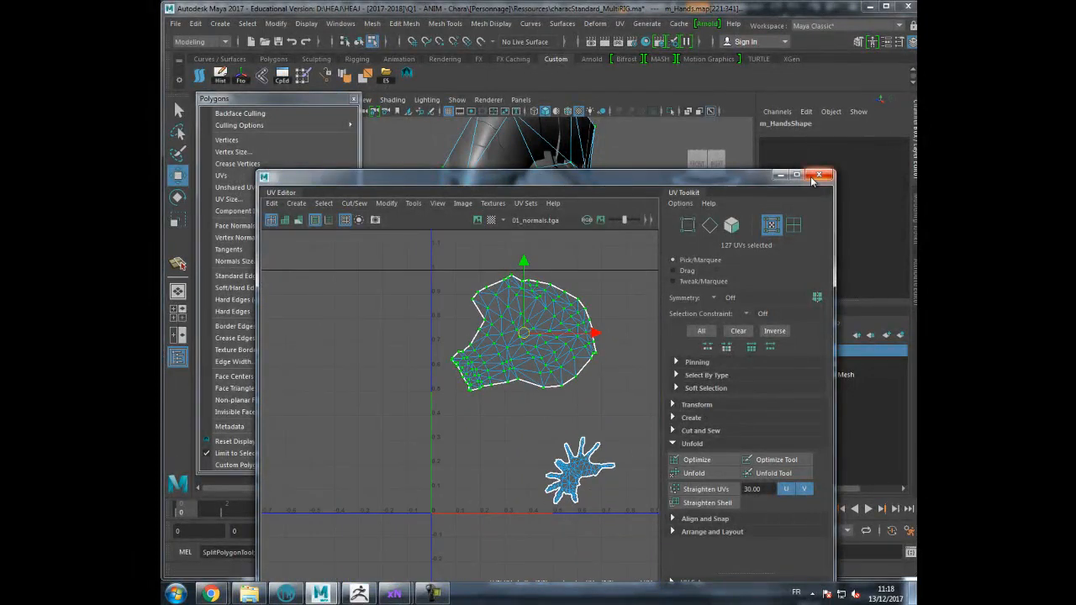
- Select the arm and leg meshes together as objects and inspect their combined UV layout in the UV Editor
click(818, 176)
scroll(476, 303, down, 6)
alt+middle_drag(519, 303, 523, 271)
key(F8)
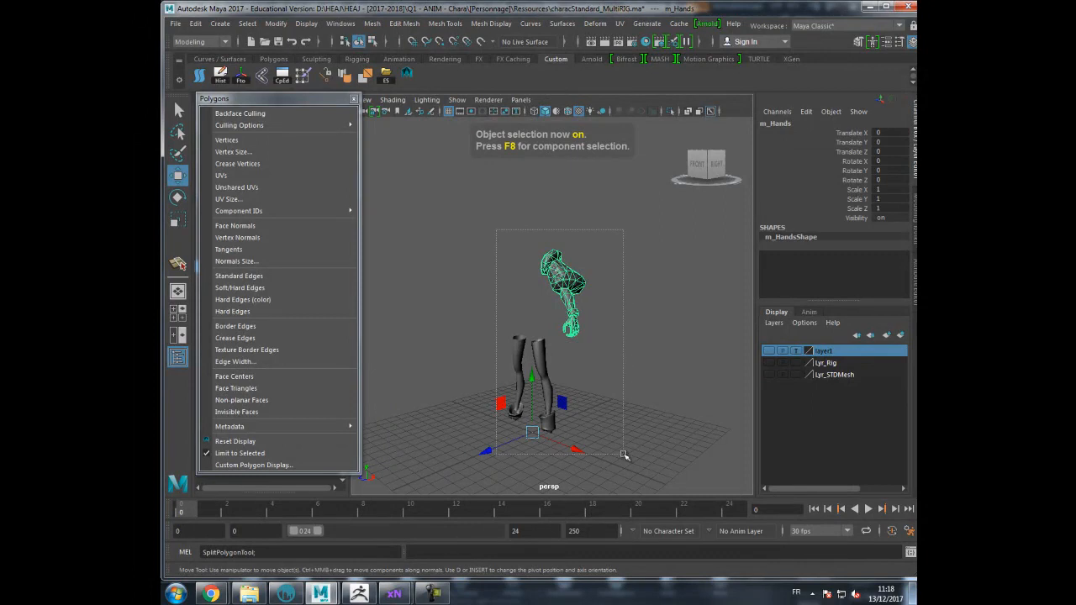
drag(623, 449, 623, 449)
click(620, 23)
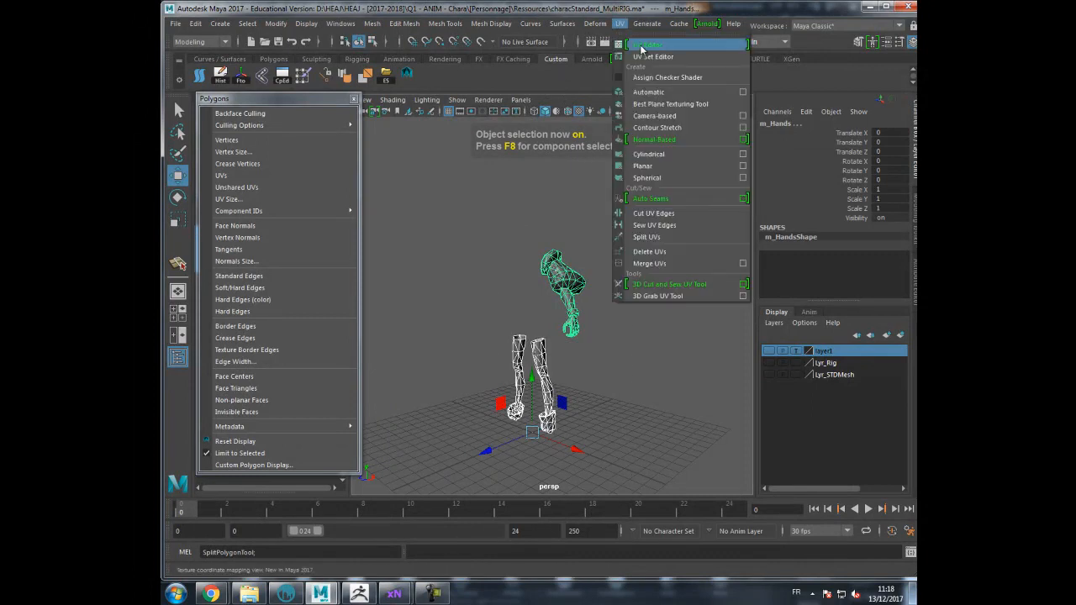
click(649, 38)
alt+middle_drag(531, 245, 462, 238)
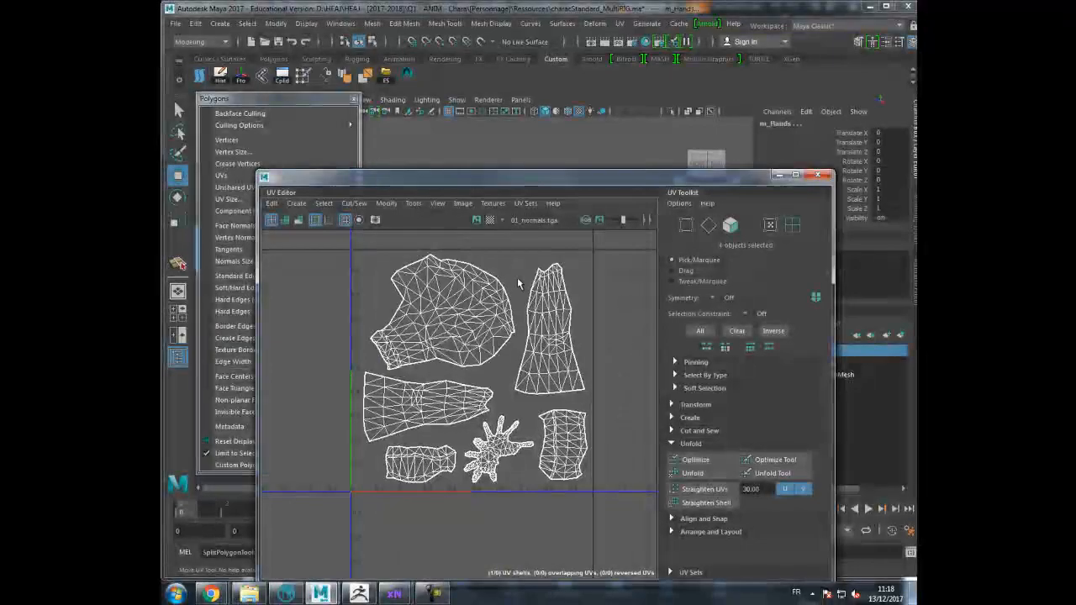
click(818, 176)
- Export only m_Hands as an OBJ to the Baking folder, overwriting Low-Torso.OBJ
click(545, 259)
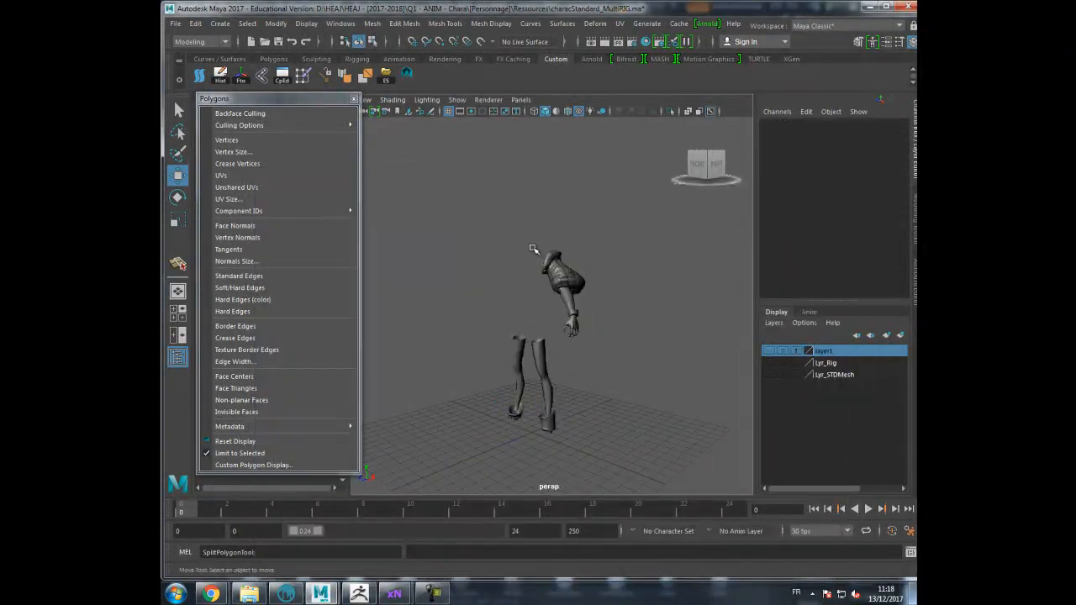
click(591, 302)
alt+drag(592, 303, 607, 265)
click(386, 74)
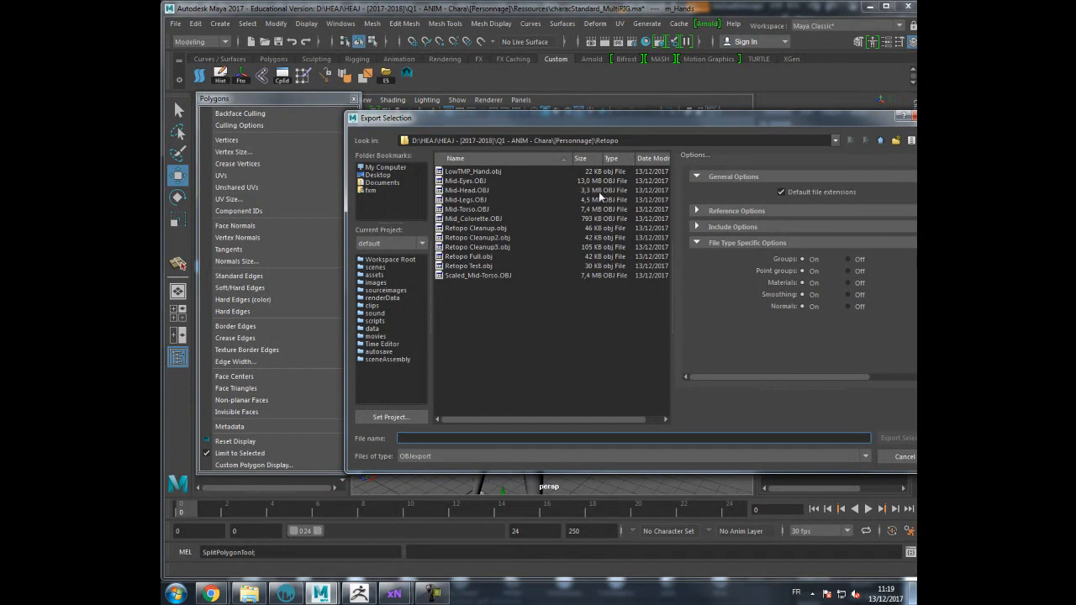
click(880, 141)
double_click(463, 171)
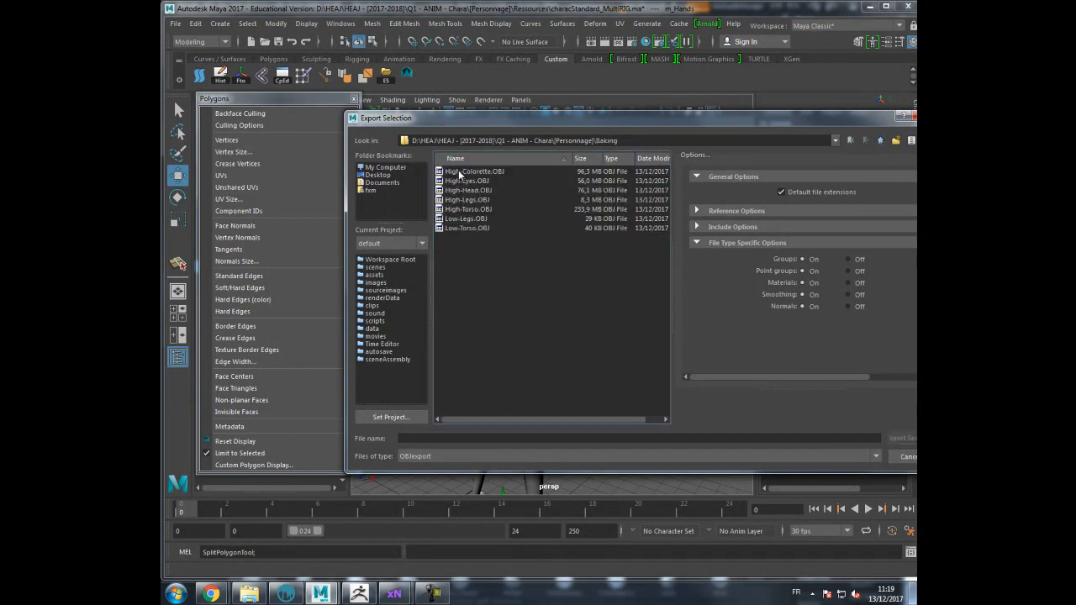
double_click(474, 227)
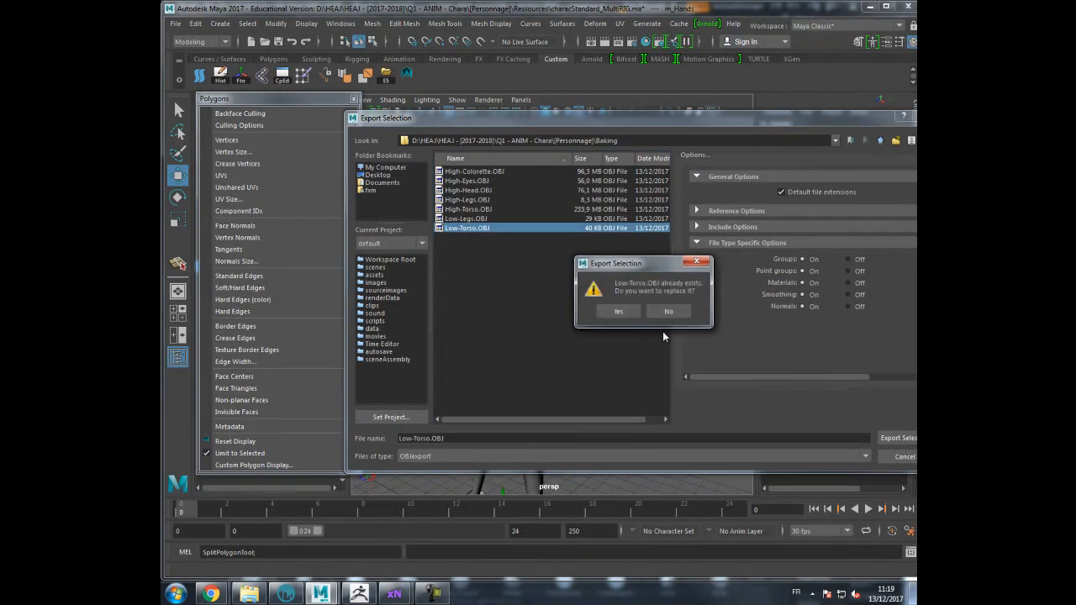
click(622, 310)
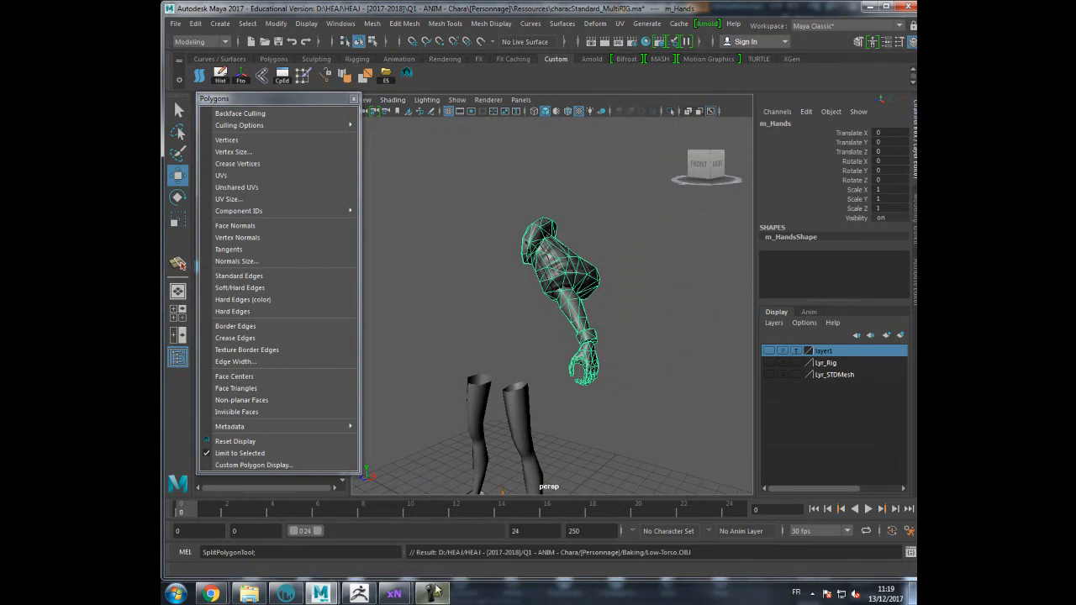
- Switch to xNormal and generate the normal map again with the updated low-poly torso
mouse_move(394, 595)
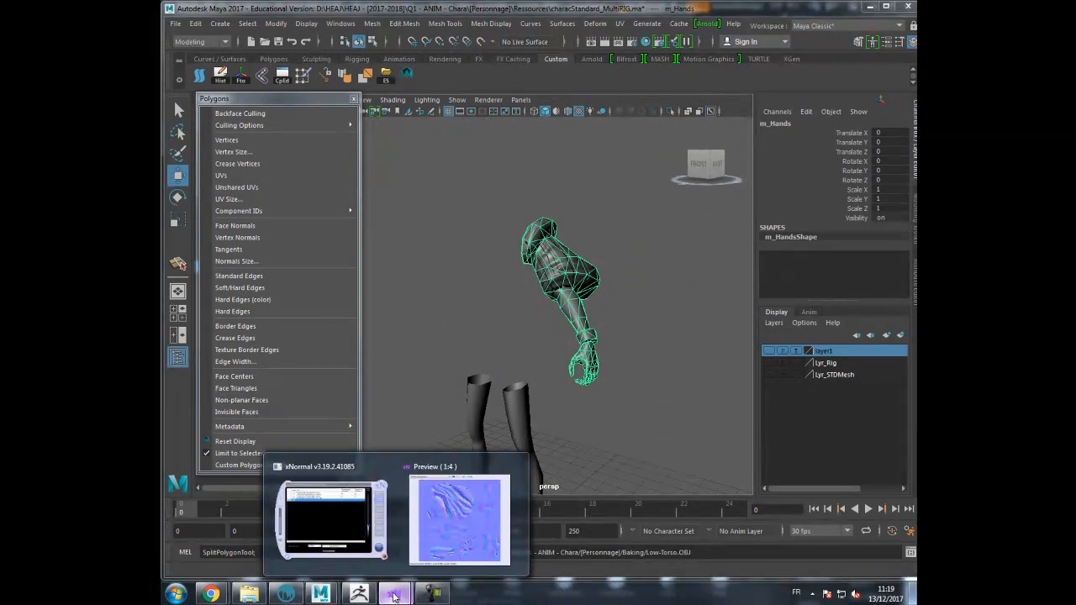
click(466, 469)
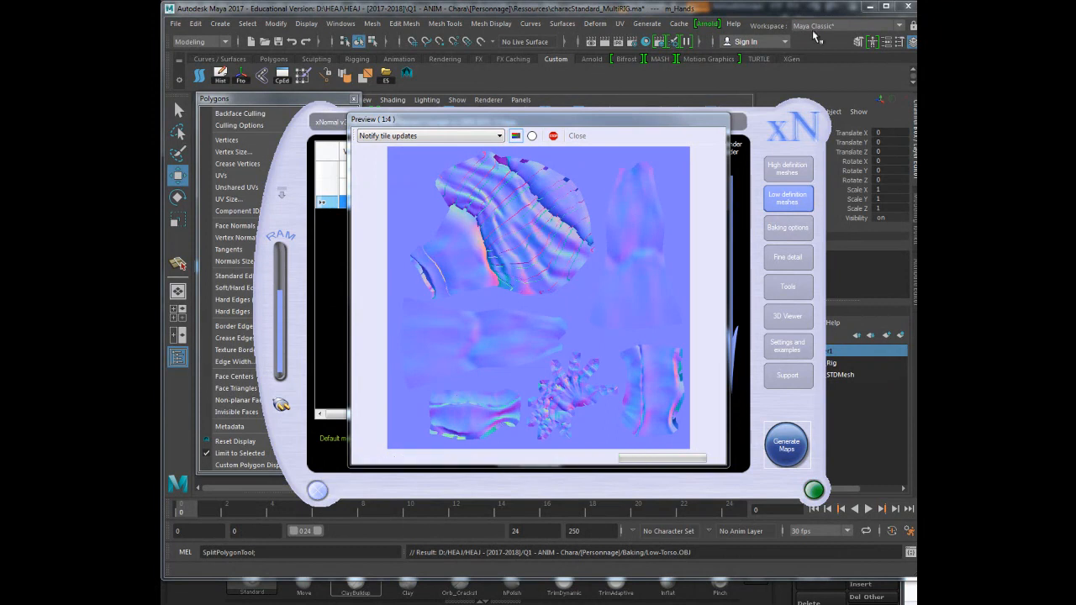
click(871, 7)
- Return to Maya's Hypershade and resize its window to show both the node graph and the full property editor
mouse_move(320, 593)
click(373, 521)
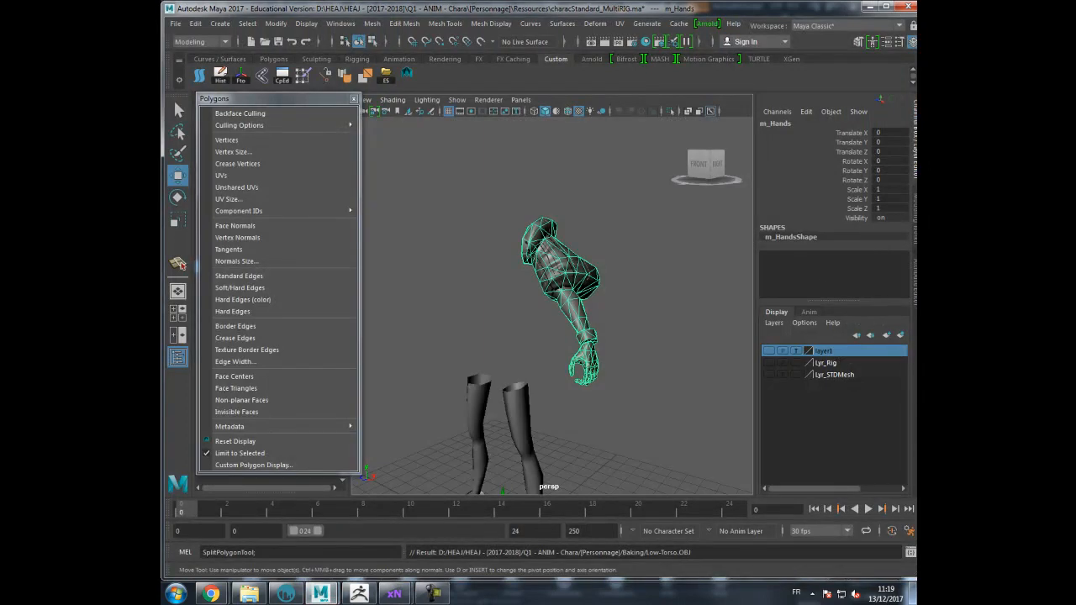
drag(916, 155, 657, 89)
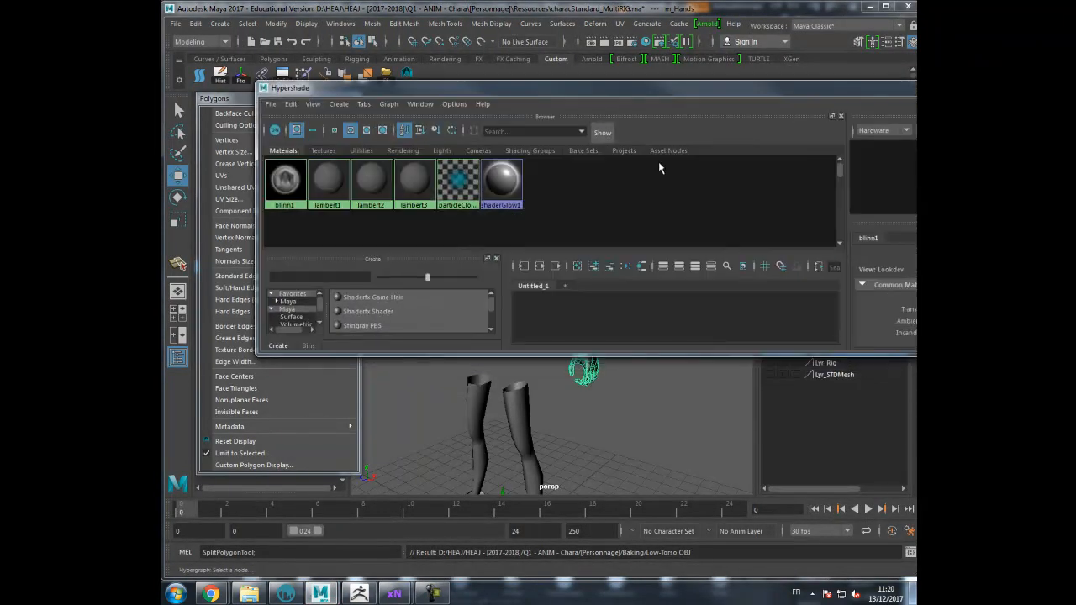
drag(754, 354, 754, 443)
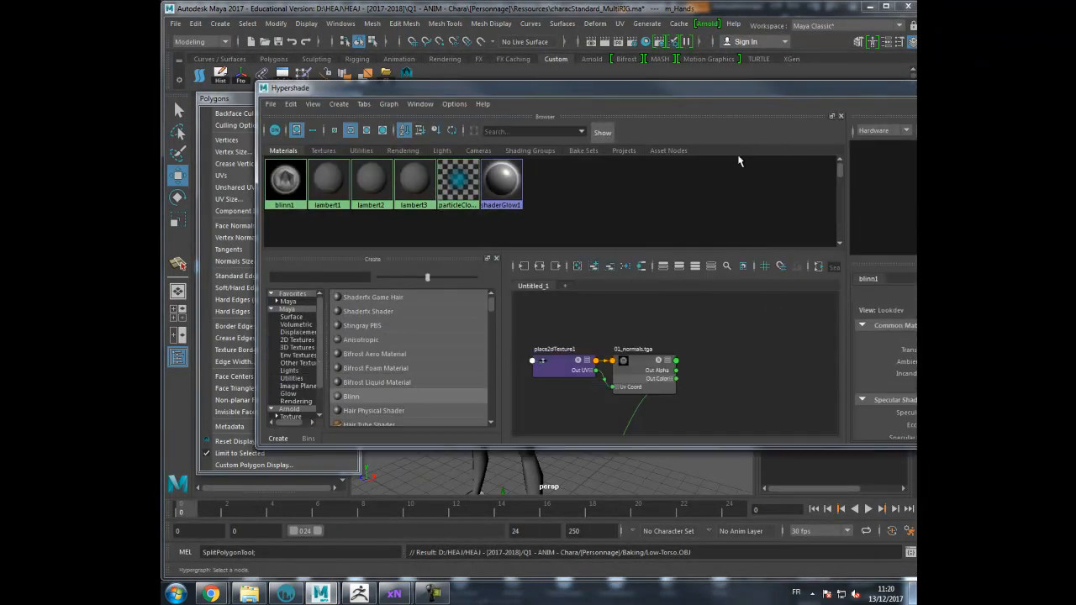
drag(742, 86, 612, 80)
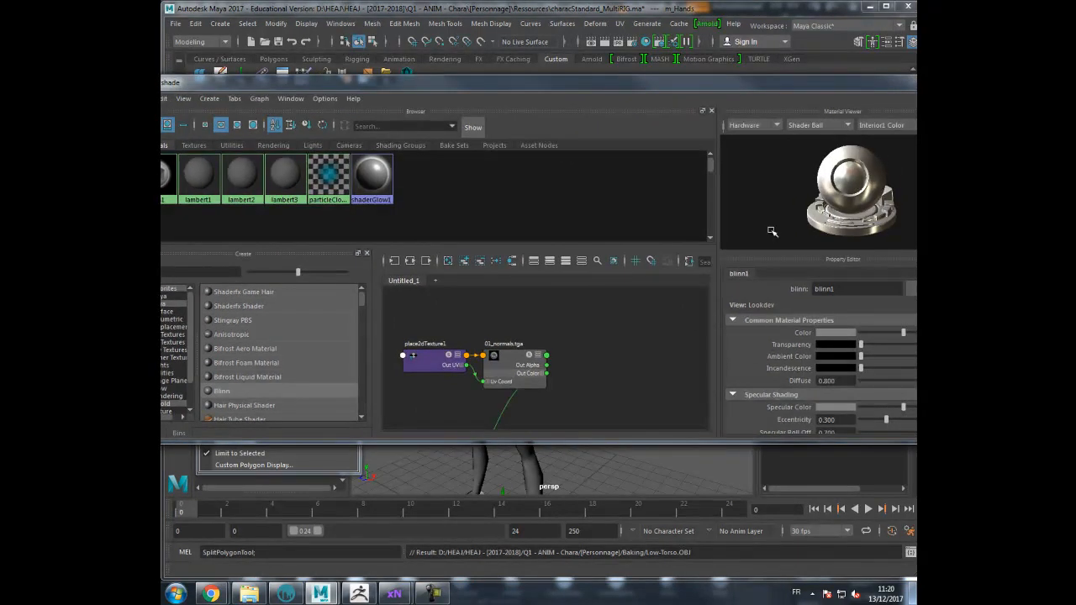
drag(915, 181, 782, 181)
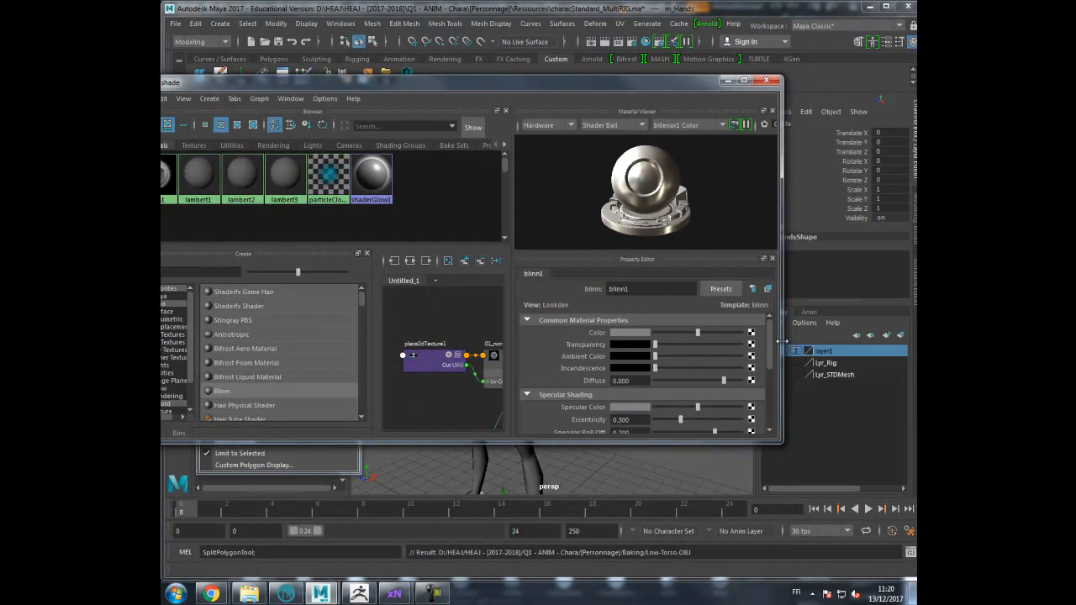
- Reload 01_normals.tga in the file texture node of blinn1, minimize the Hypershade and deselect everything
click(166, 174)
mouse_move(768, 340)
mouse_down()
mouse_move(768, 395)
mouse_move(766, 340)
mouse_up()
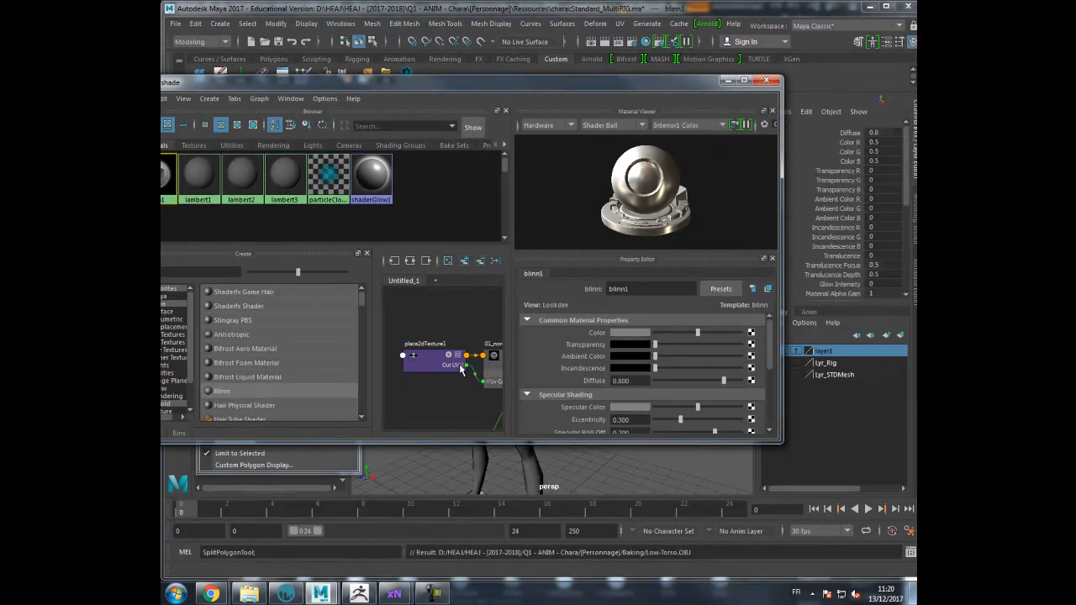
click(493, 356)
click(753, 363)
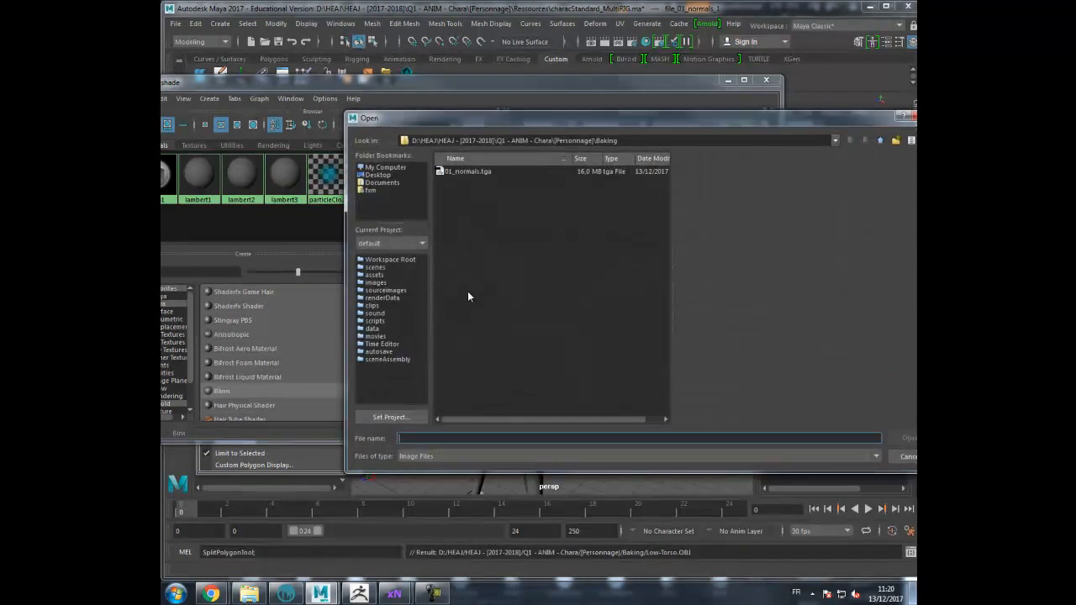
double_click(480, 171)
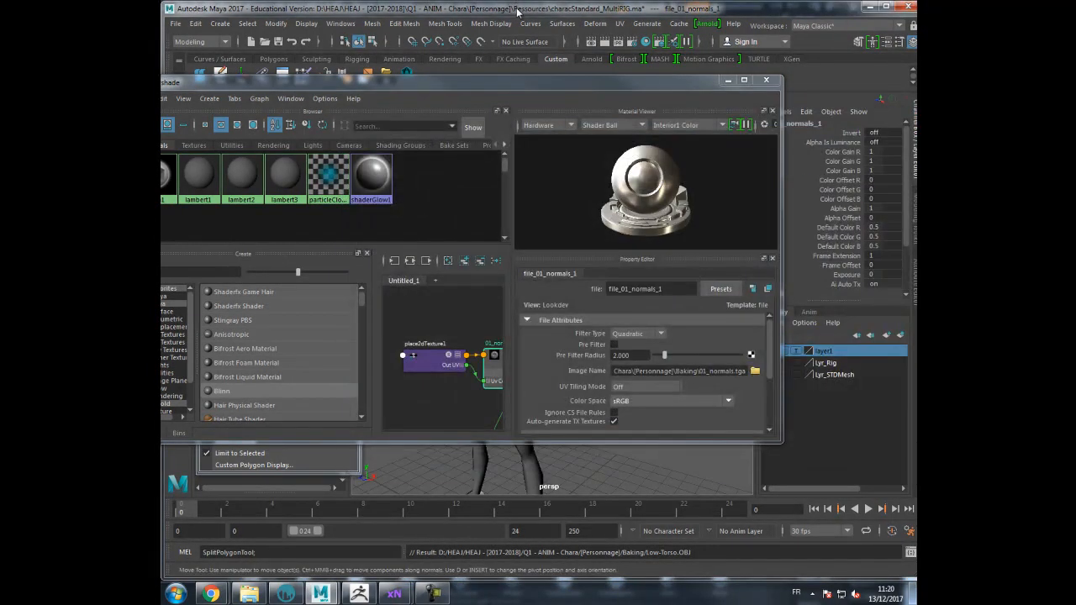
click(730, 82)
click(653, 211)
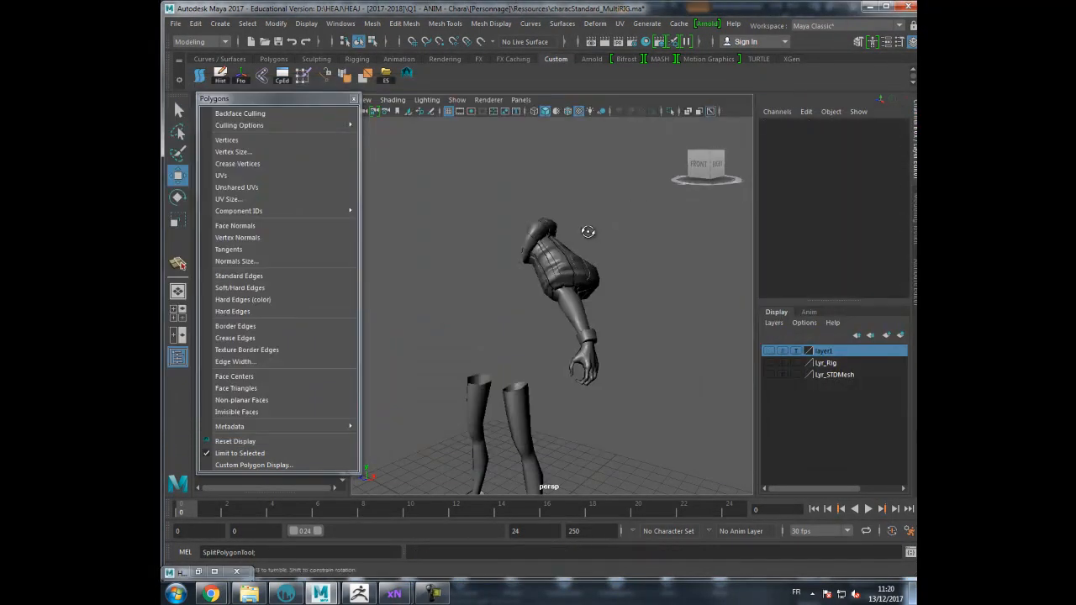
- Examine the rebaked normal map on the arm, torso and legs from several angles
alt+drag(588, 233, 584, 222)
alt+right_drag(584, 223, 692, 248)
alt+drag(695, 250, 613, 202)
alt+right_drag(613, 202, 555, 207)
alt+middle_drag(549, 220, 580, 199)
mouse_move(573, 248)
alt+middle_down()
mouse_move(591, 207)
mouse_move(574, 218)
alt+middle_up()
alt+drag(572, 217, 595, 213)
alt+middle_drag(583, 242, 559, 184)
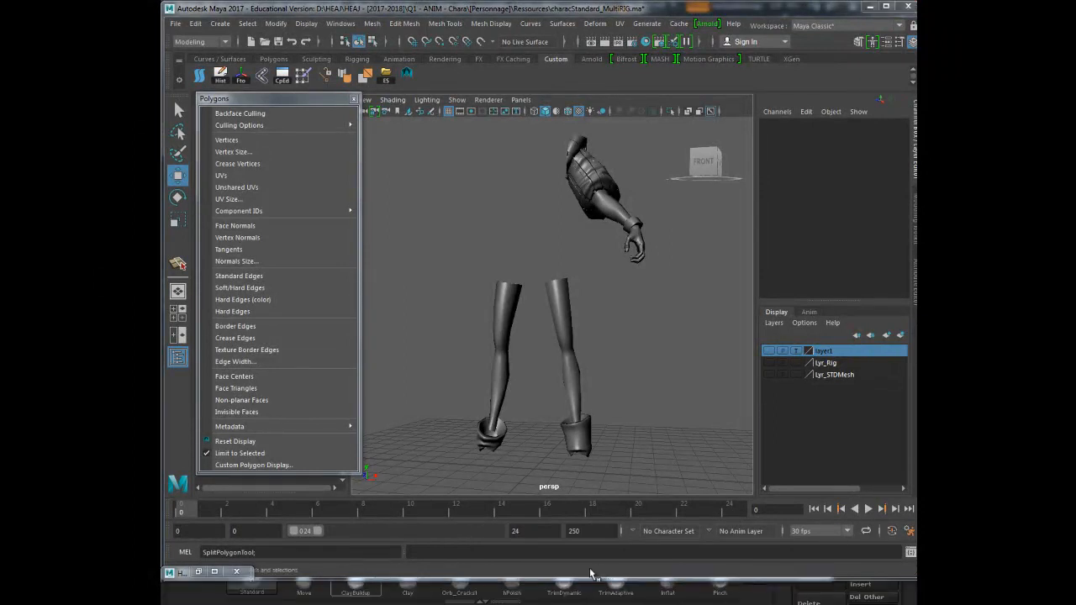
- Switch to xNormal and close the preview of the generated normal map
key(super)
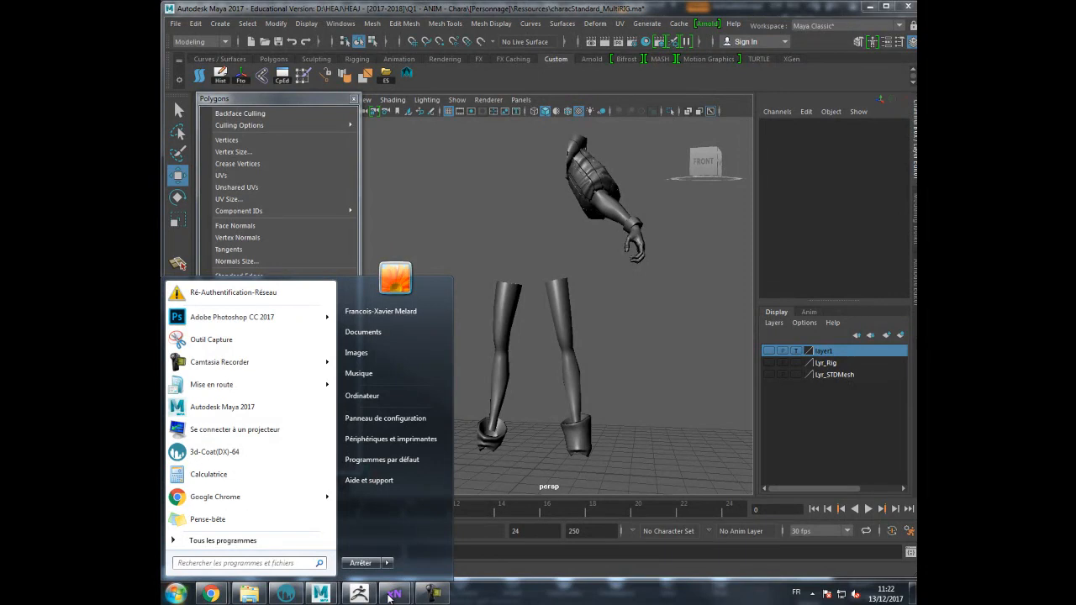
click(389, 595)
click(464, 519)
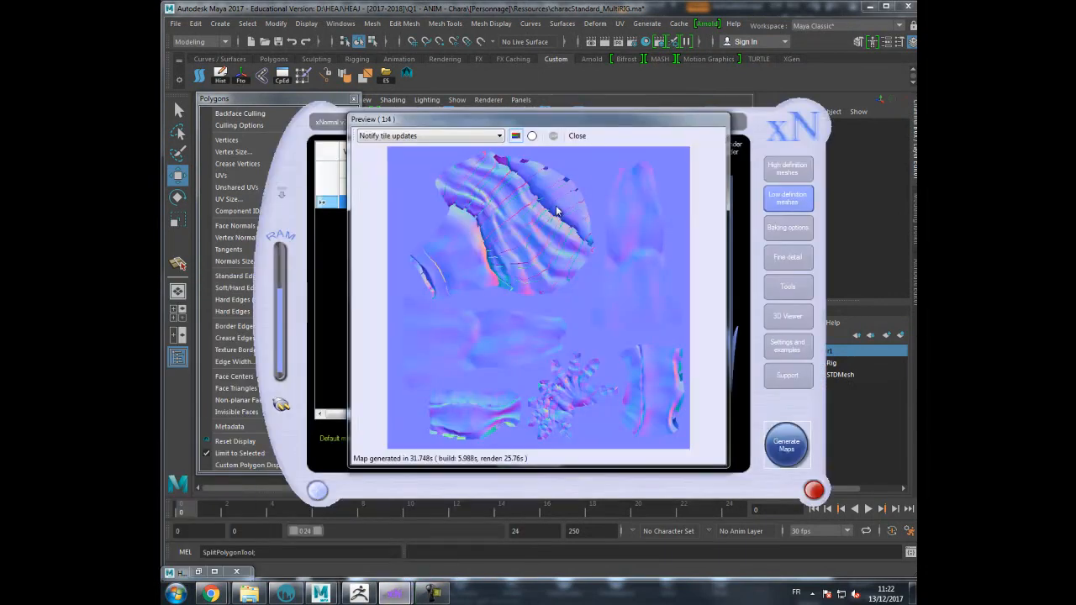
click(578, 137)
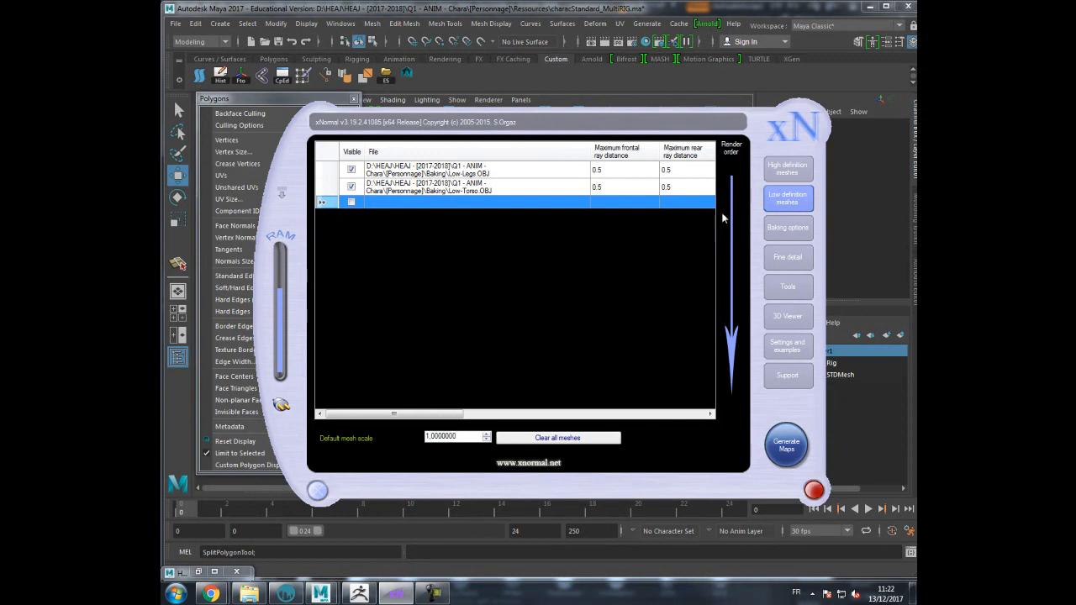
- Turn off Ignore per-vertex-color for all five high definition meshes
click(788, 171)
click(633, 417)
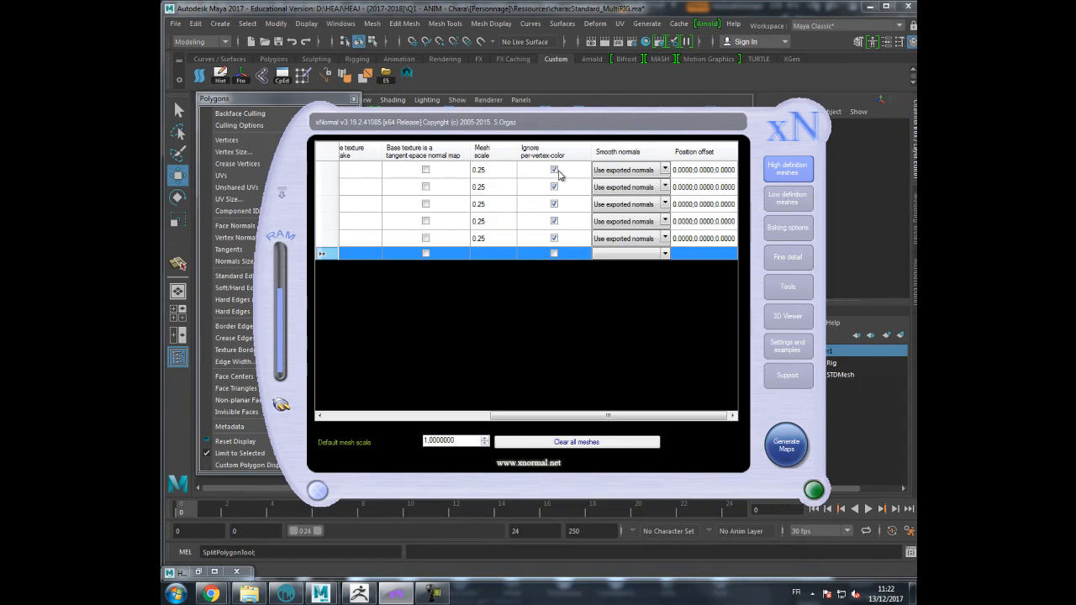
click(554, 169)
click(554, 187)
click(554, 204)
click(554, 222)
click(554, 238)
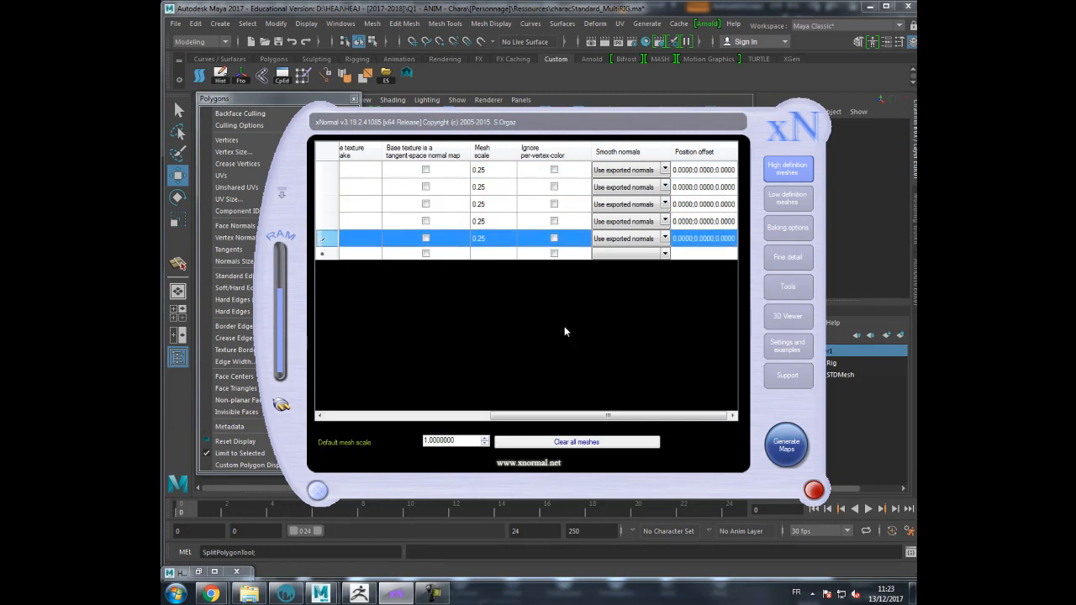
- Replace the Normal map with Bake highpoly's vertex colors in the maps to render, keep its background white, and generate the map
click(788, 228)
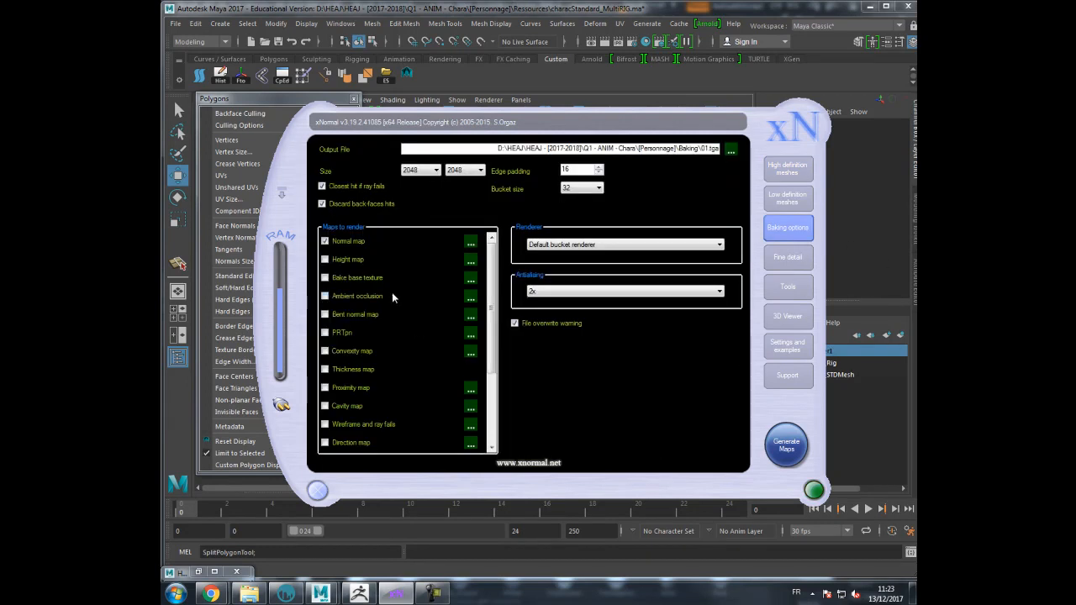
click(325, 243)
drag(495, 271, 495, 354)
click(325, 365)
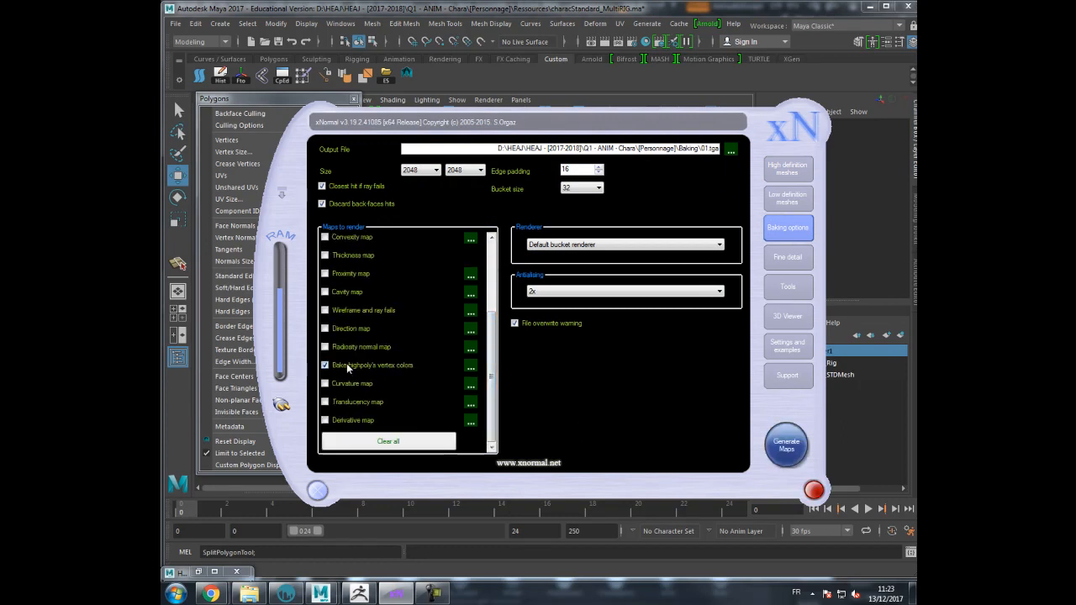
click(472, 368)
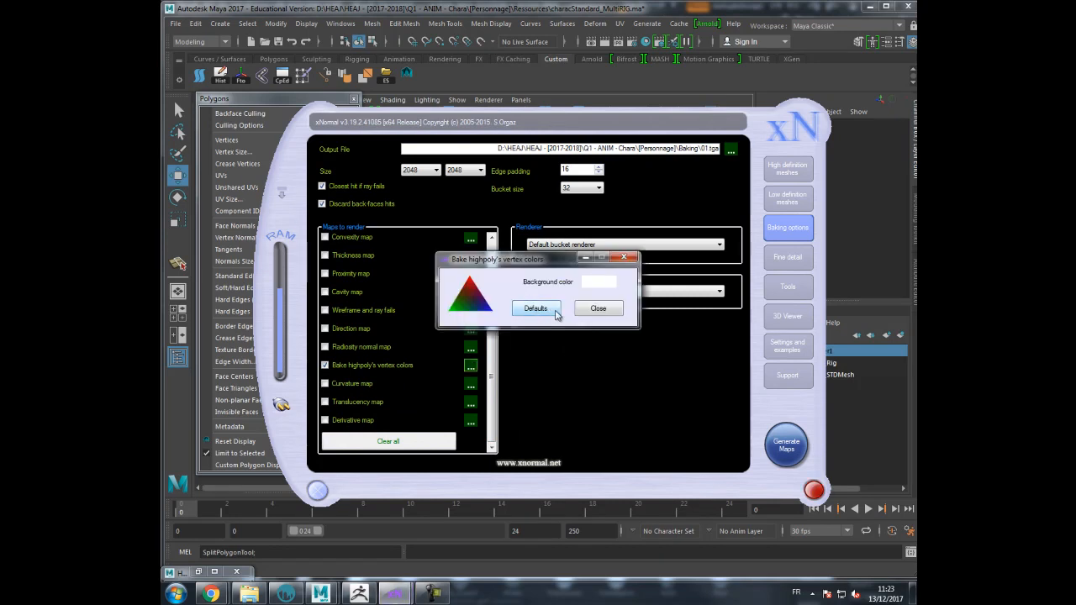
click(624, 258)
click(780, 459)
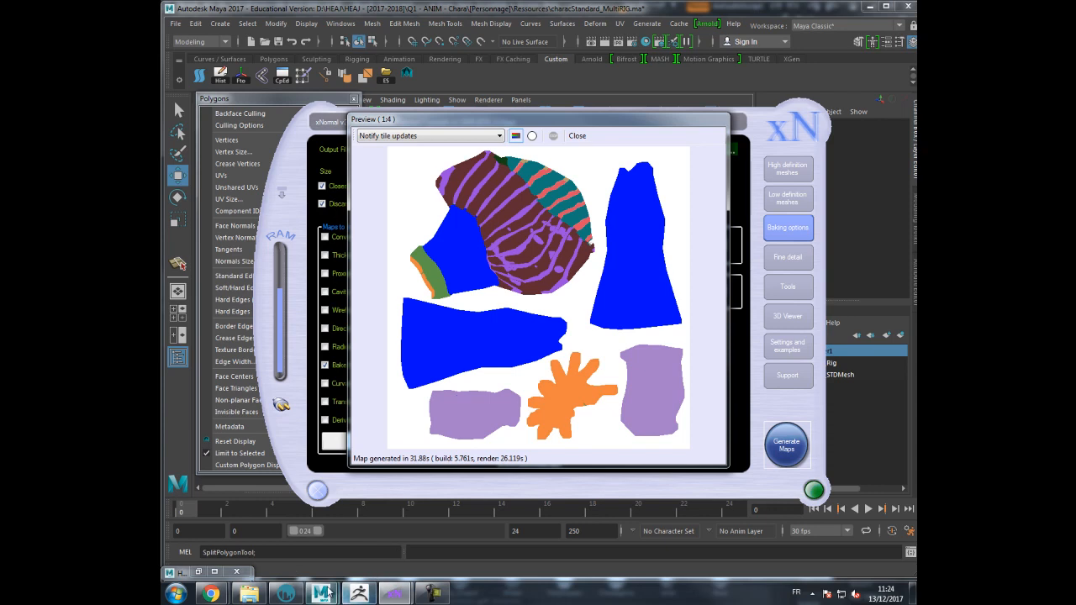
- Return to Maya, restore the Hypershade and import 01_vcols.tga from the Baking folder into its node graph
mouse_move(325, 595)
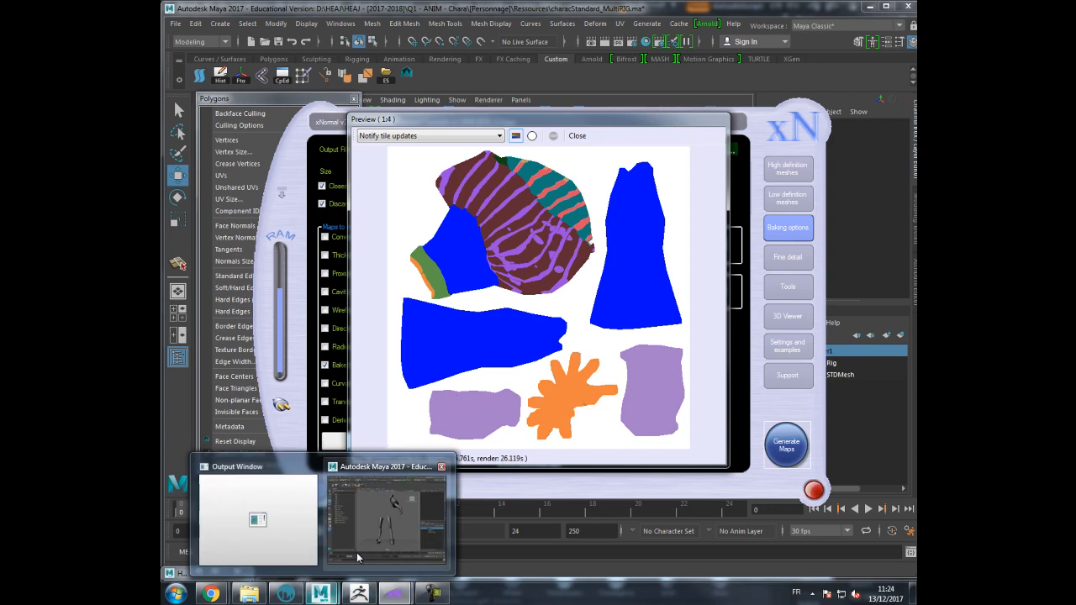
click(363, 539)
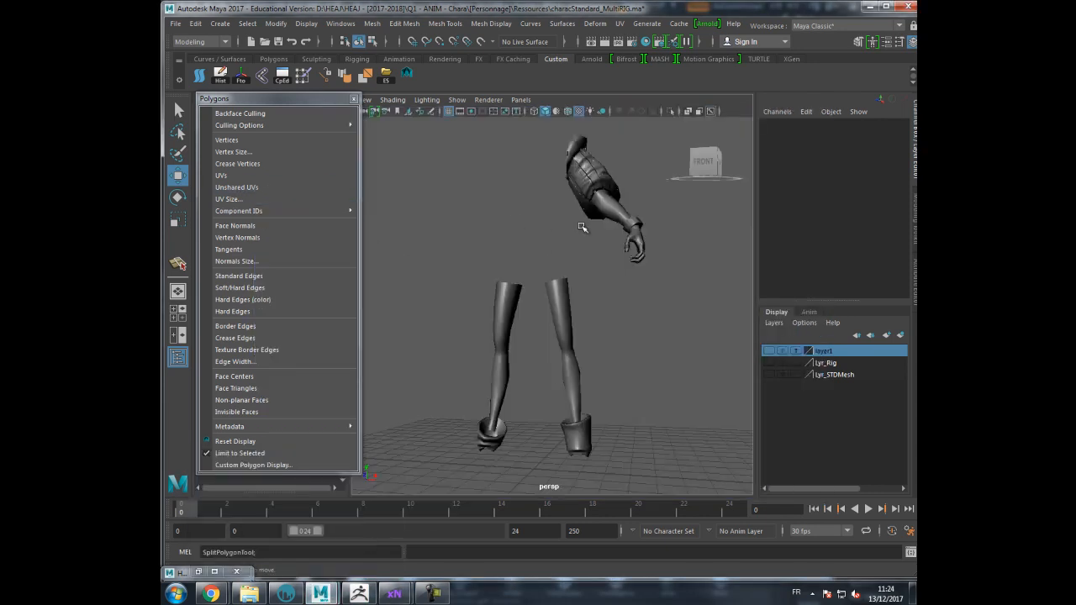
click(198, 572)
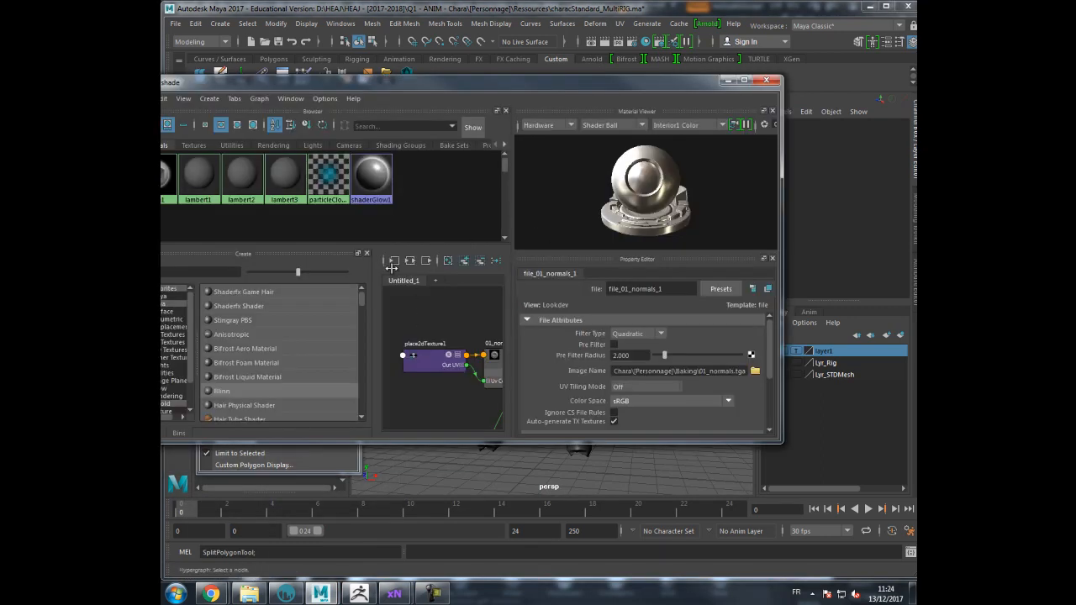
click(249, 594)
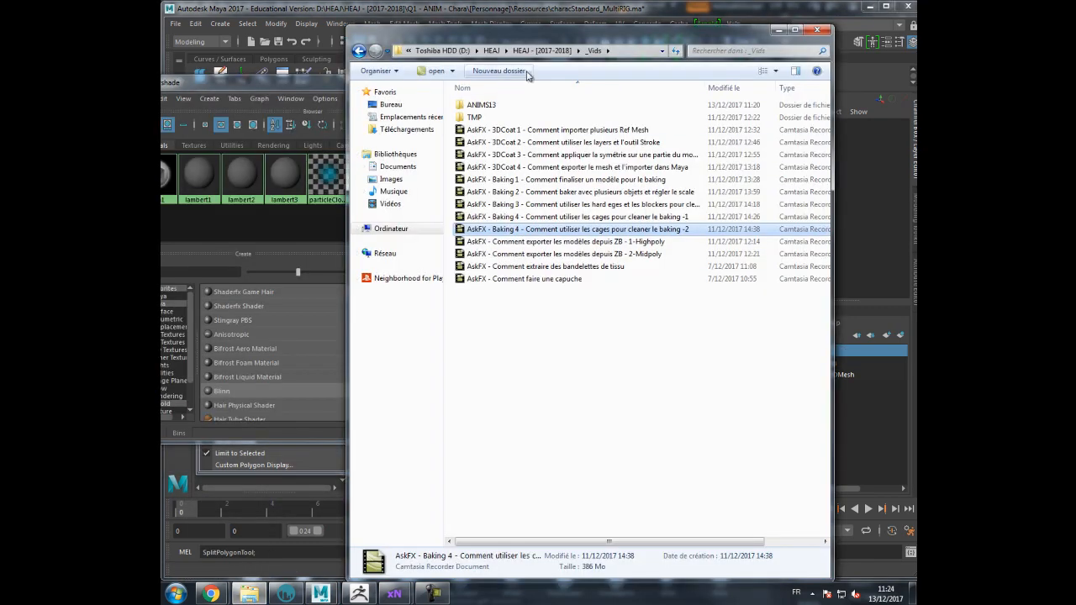
drag(534, 38, 1075, 37)
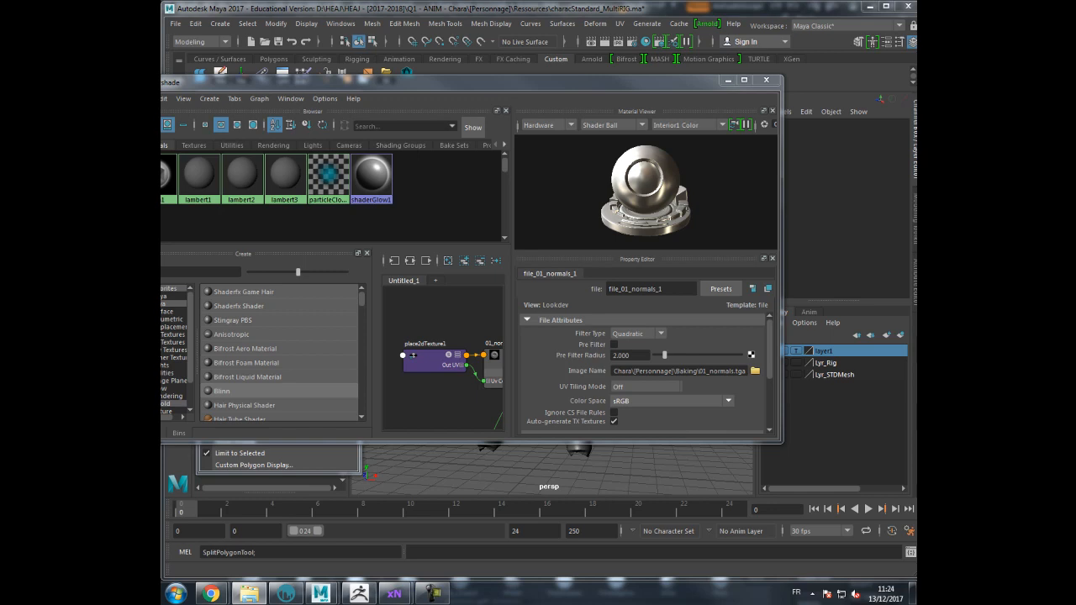
drag(1075, 253, 449, 335)
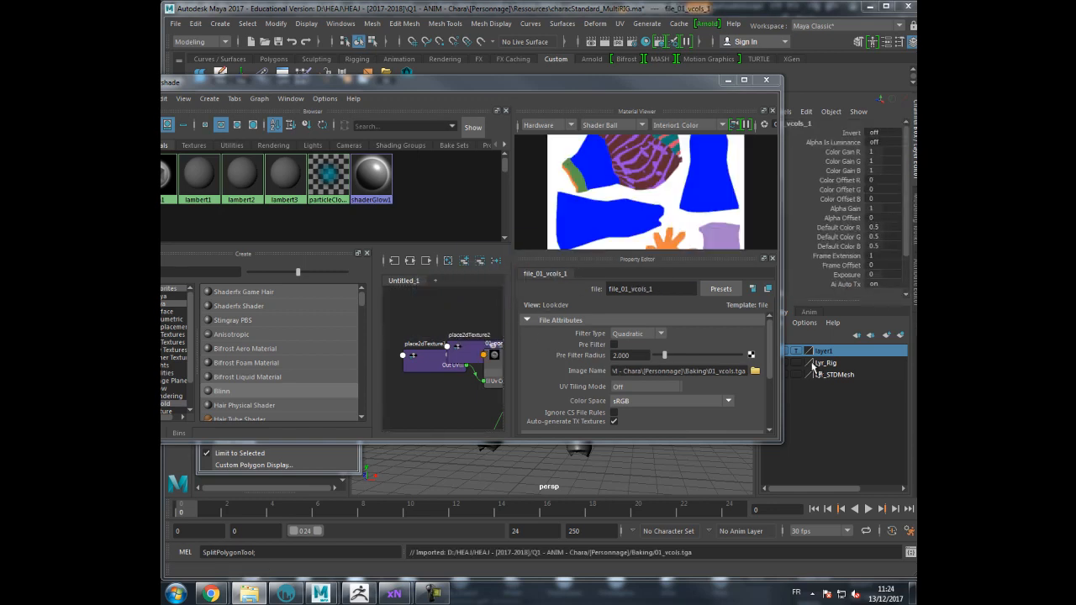
- Enlarge the Hypershade, connect the Out Color of the 01_vcols.tga file node to blinn1's Color, and move the window clear of the model
drag(781, 444, 933, 517)
drag(460, 348, 373, 383)
drag(494, 372, 459, 407)
alt+middle_drag(459, 407, 460, 372)
drag(459, 372, 459, 335)
drag(563, 325, 434, 427)
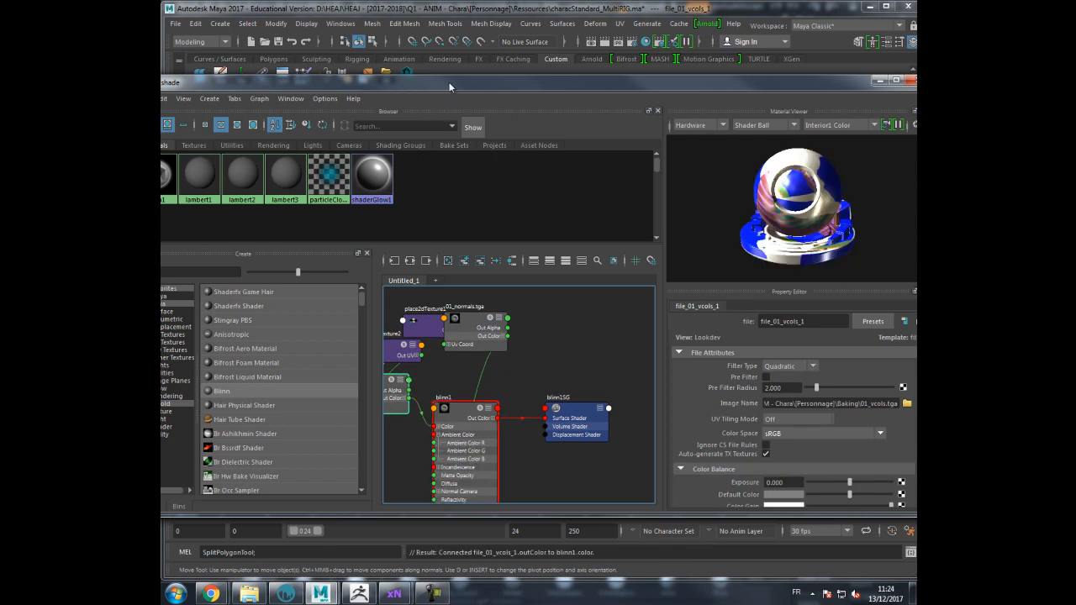
drag(450, 84, 454, 412)
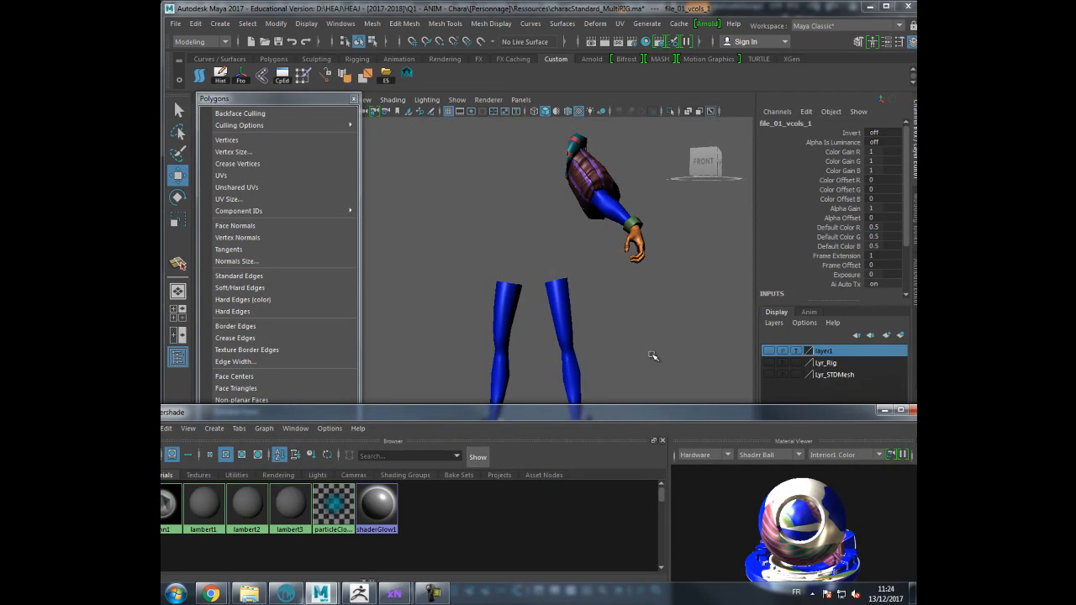
- Examine the baked vertex colours on the hand, sleeve, collar and legs from several angles and distances
alt+drag(516, 160, 449, 216)
alt+right_drag(449, 216, 557, 194)
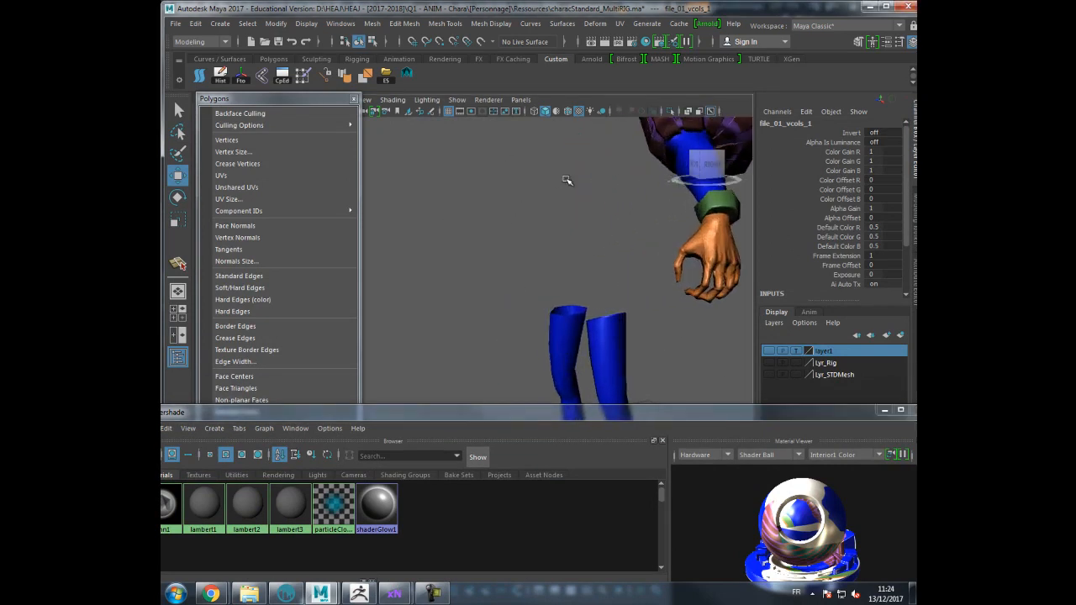
alt+middle_drag(557, 194, 462, 292)
alt+drag(508, 233, 512, 257)
alt+right_drag(512, 257, 584, 269)
alt+middle_drag(584, 270, 542, 251)
alt+drag(463, 315, 652, 266)
alt+drag(511, 204, 530, 261)
alt+right_drag(530, 261, 591, 269)
alt+drag(591, 269, 572, 264)
alt+right_drag(572, 264, 425, 244)
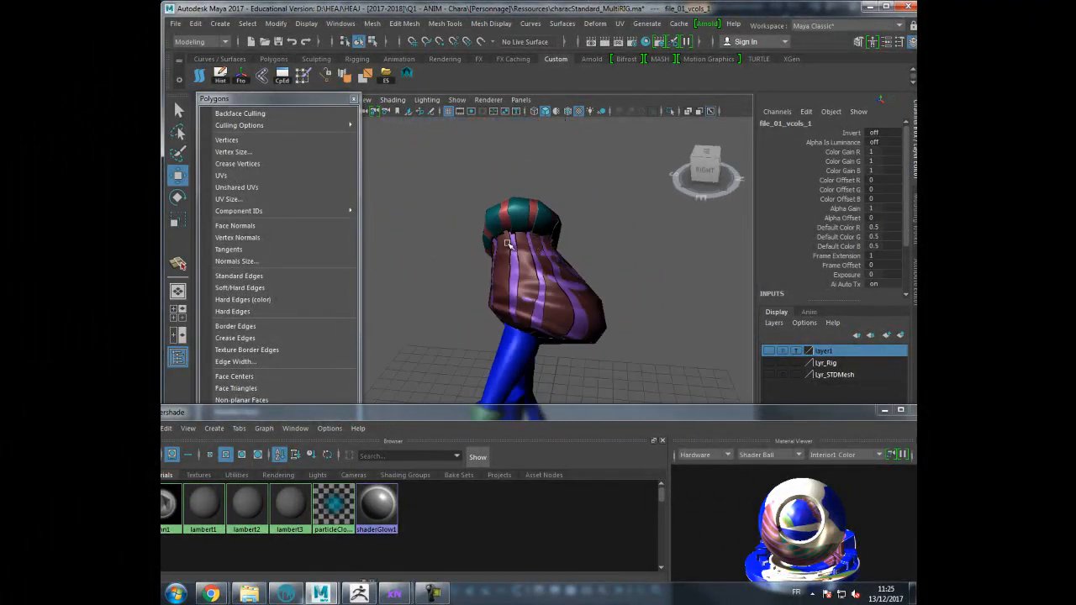
alt+drag(549, 188, 529, 232)
alt+drag(613, 226, 514, 332)
alt+middle_drag(513, 331, 513, 216)
alt+right_drag(514, 216, 613, 250)
alt+drag(613, 250, 530, 301)
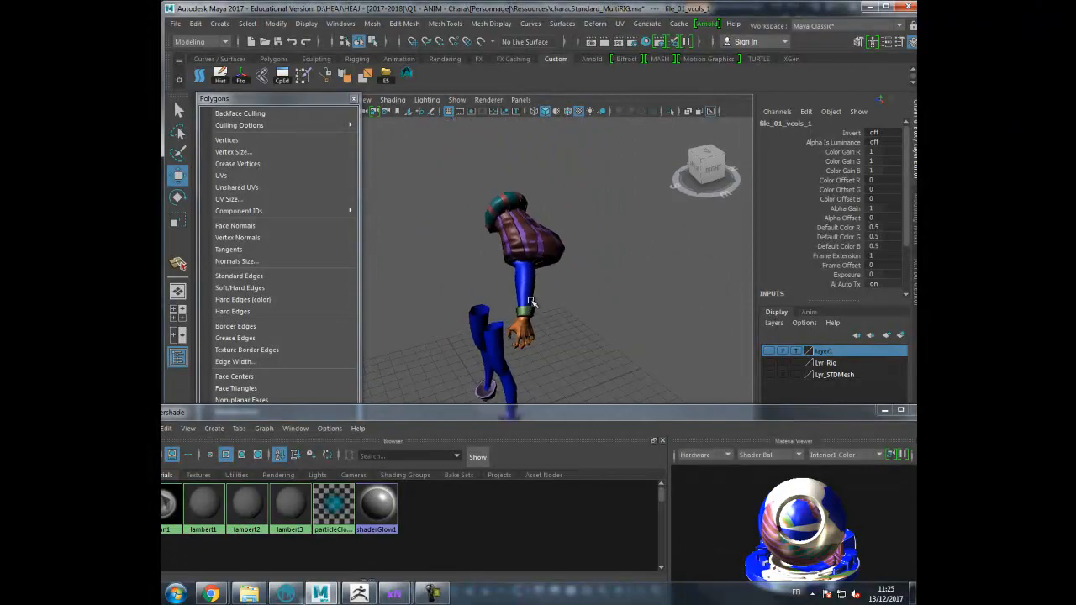
alt+right_drag(530, 301, 642, 300)
alt+drag(642, 300, 608, 271)
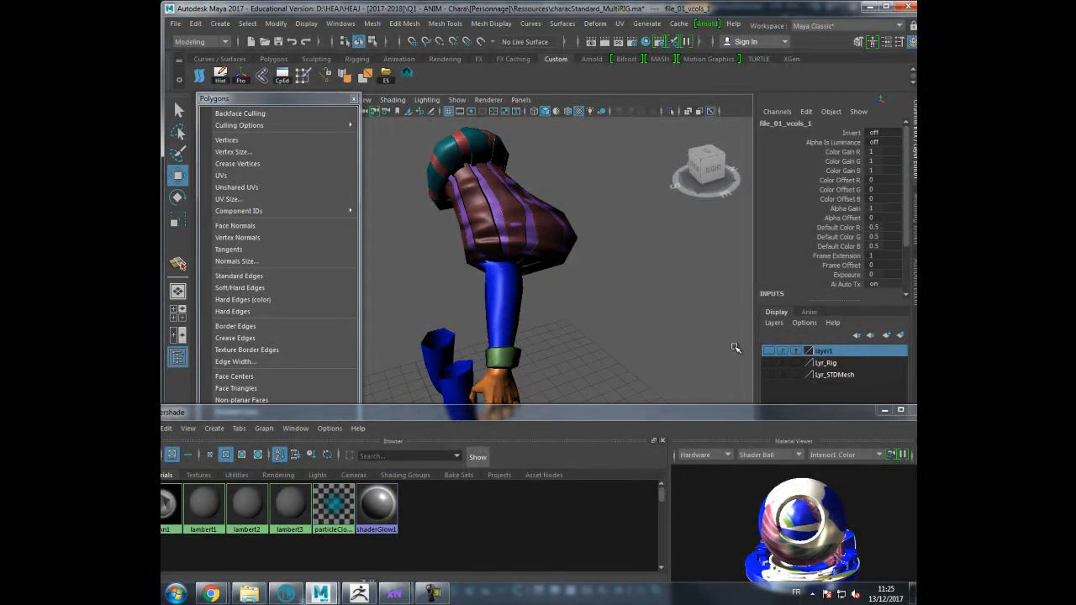